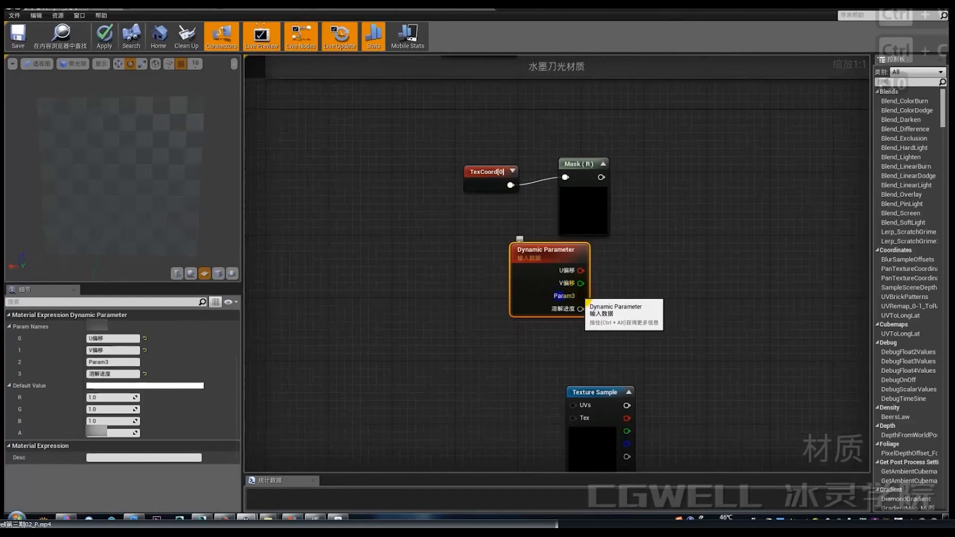
Step: Rename the third parameter of the Dynamic Parameter node to 横向溶解进度
left_click(129, 361)
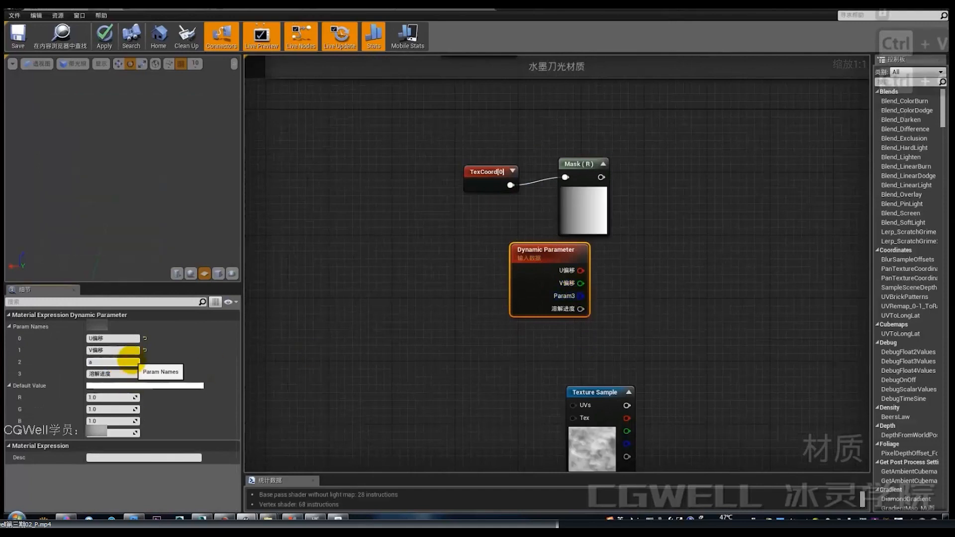
key("BackSpace")
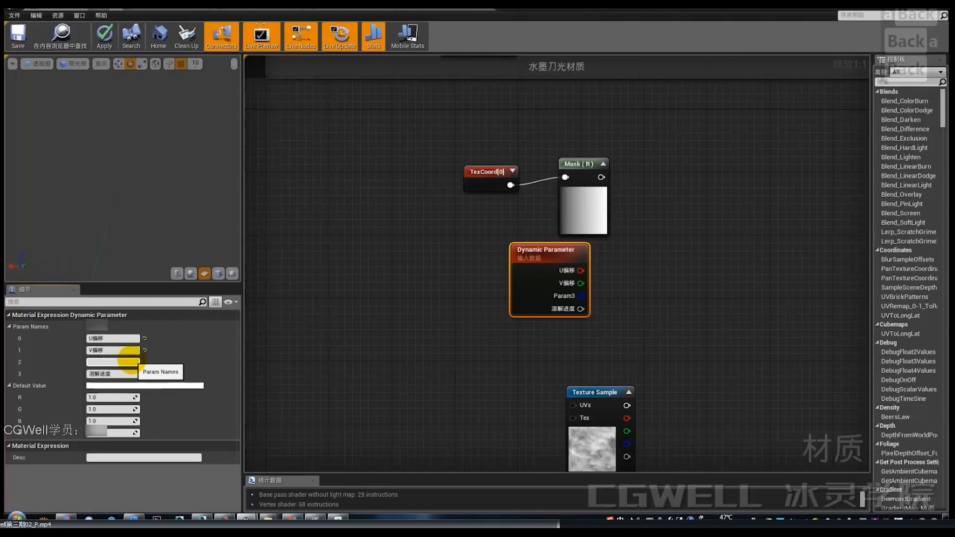
type("假想")
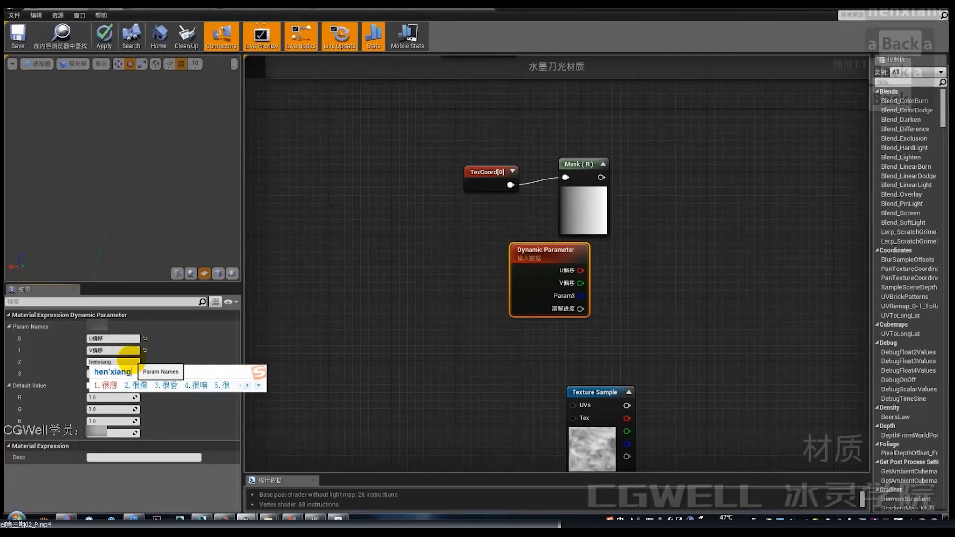
type("横向rongjie")
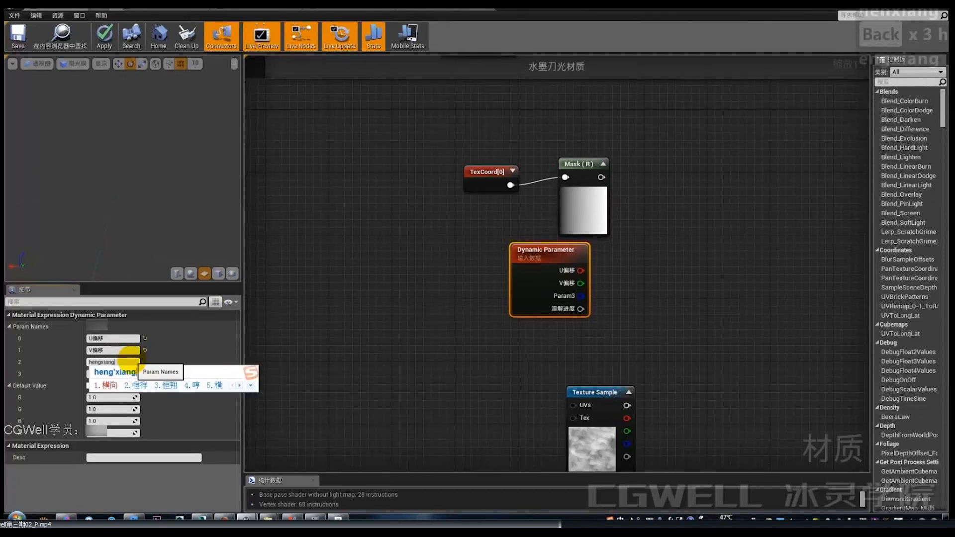
type("溶解的")
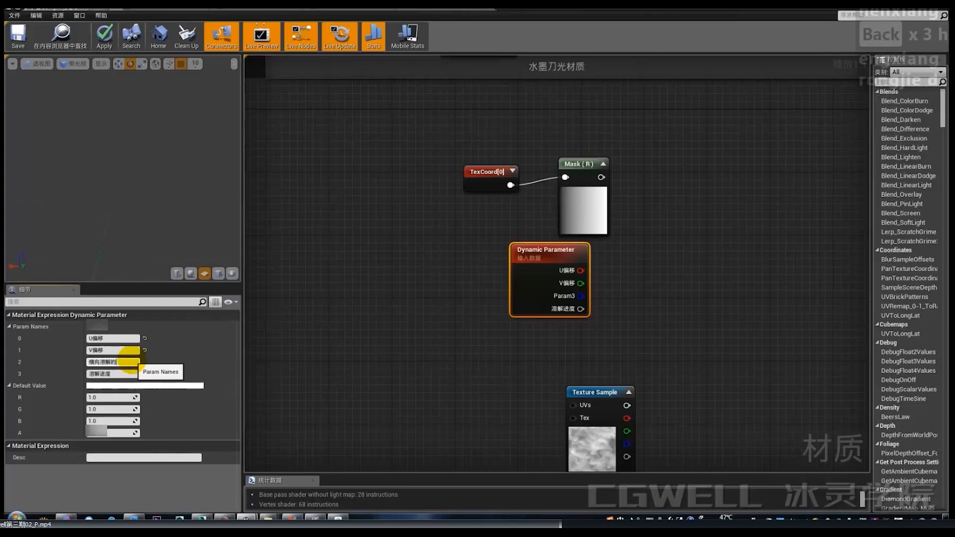
key("BackSpace")
type("qiangdu")
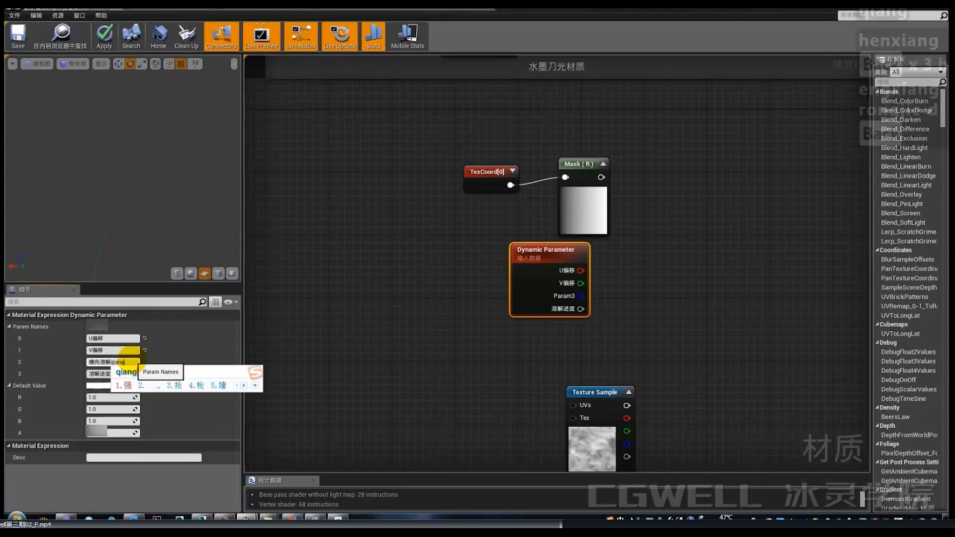
key("space")
key("BackSpace")
key("BackSpace")
type("进度")
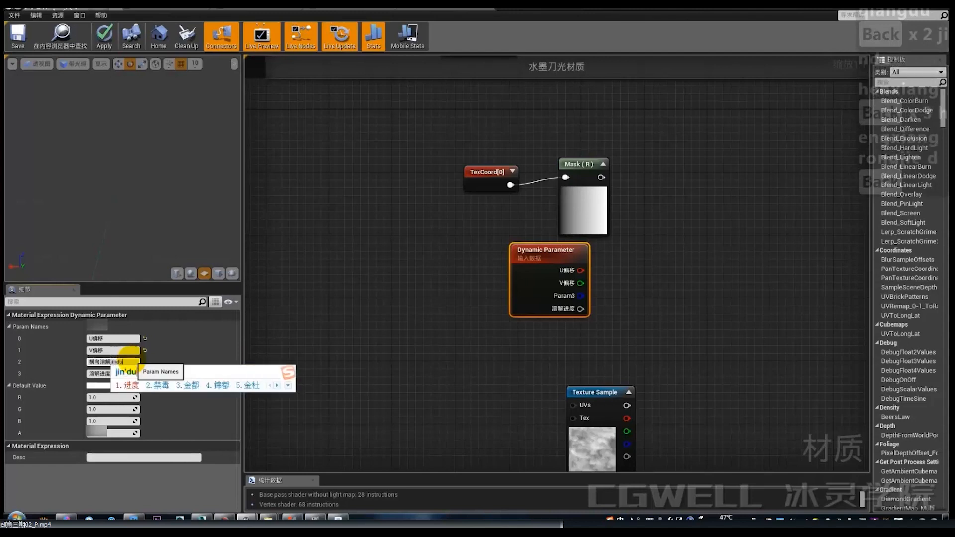
key("Return")
Step: Add a Multiply node and connect Mask (R) to its A input and the 横向溶解进度 output to its B input
right_click_drag(505, 277, 410, 322)
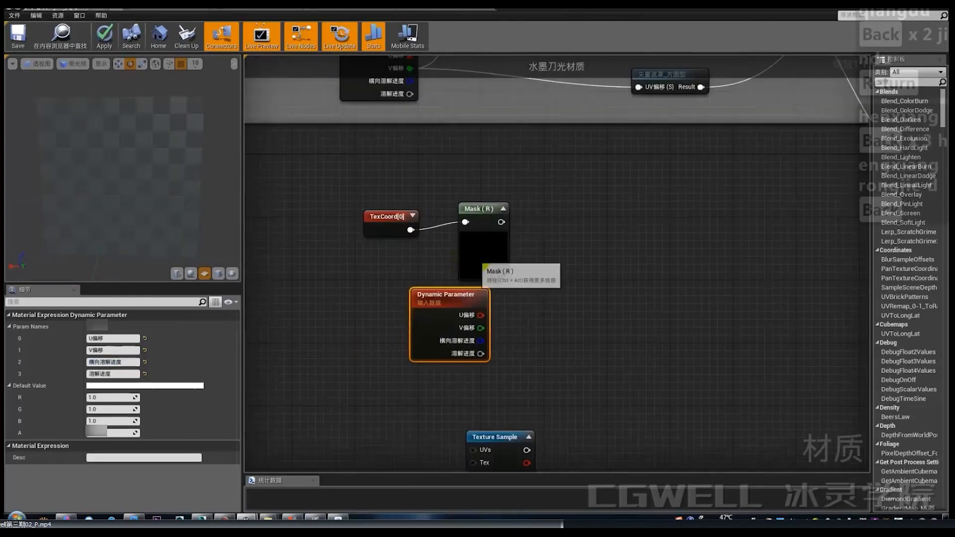
left_click_drag(474, 256, 474, 233)
right_click_drag(604, 289, 582, 258)
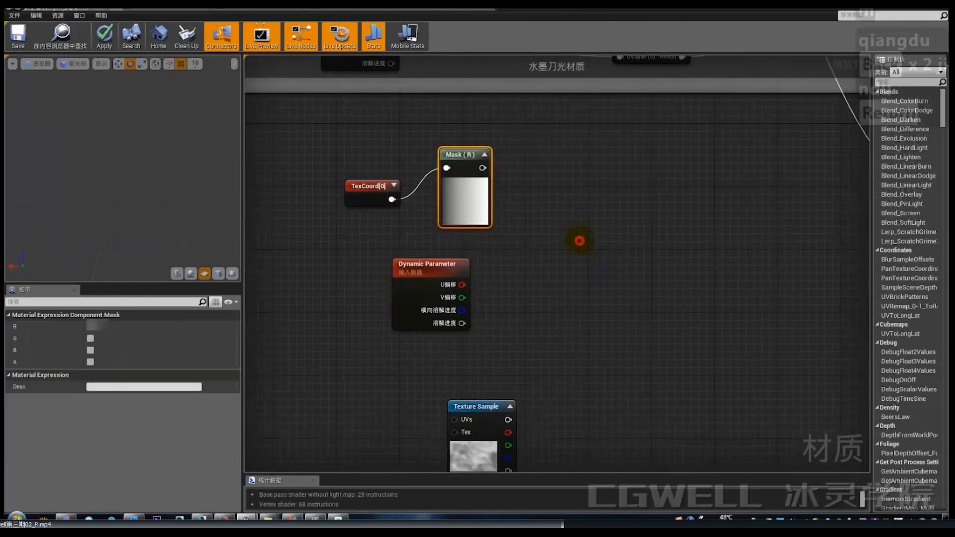
left_click(575, 237)
left_click_drag(462, 310, 576, 203)
left_click_drag(482, 167, 556, 215)
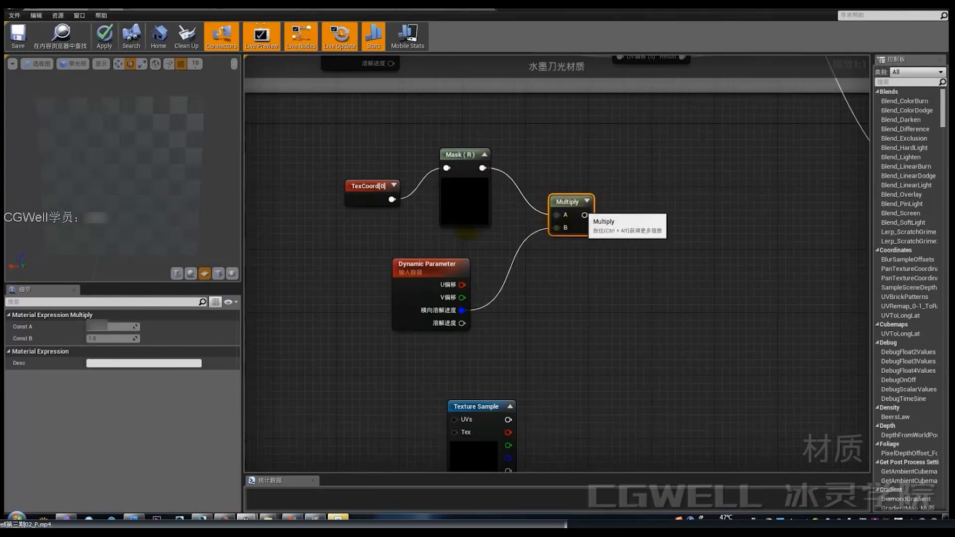
Step: Expand the Multiply node's preview and arrange the Mask, Dynamic Parameter and Multiply nodes more compactly
left_click_drag(415, 271, 382, 262)
left_click_drag(589, 203, 557, 226)
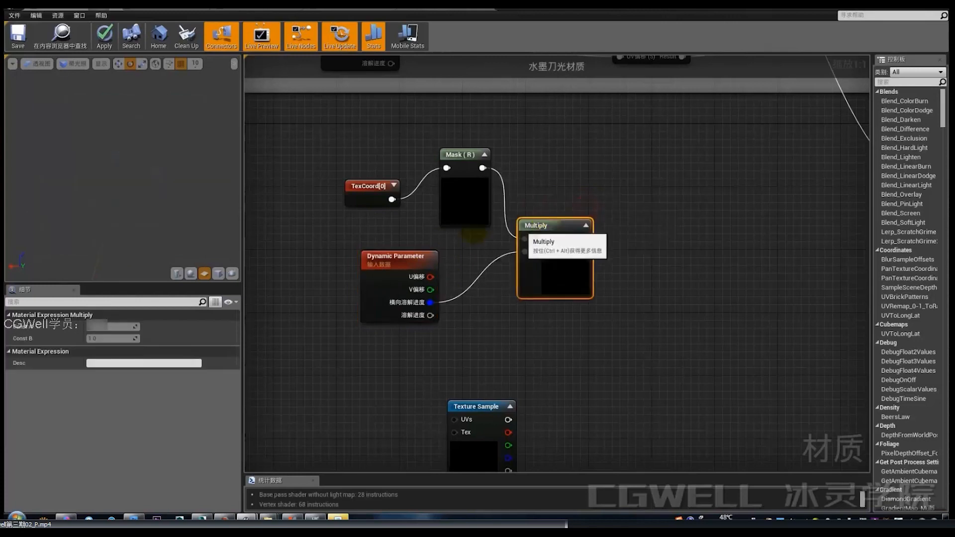
left_click_drag(469, 213, 446, 206)
left_click_drag(542, 271, 526, 256)
left_click_drag(446, 210, 470, 207)
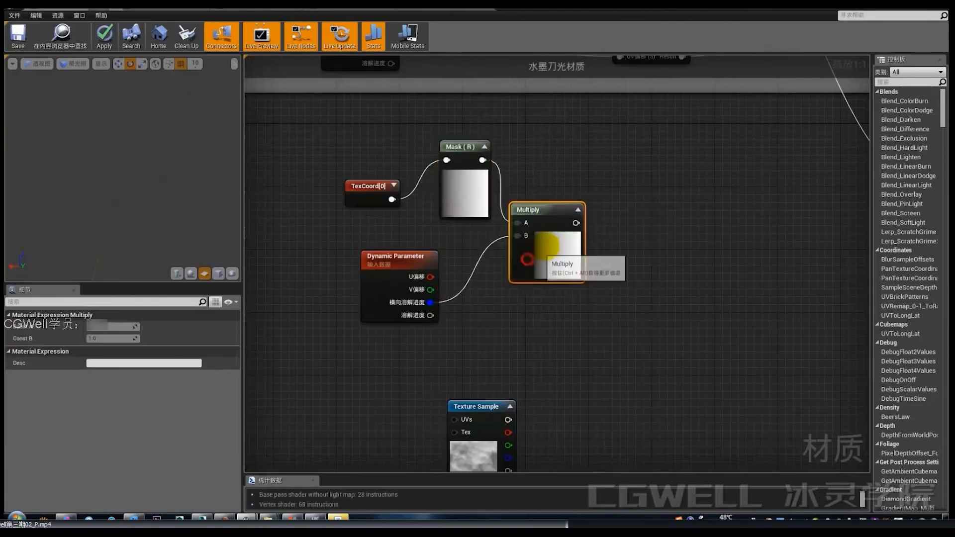
left_click_drag(524, 260, 538, 251)
Step: Add a second Multiply node with its preview expanded, feeding the first Multiply into A and the Texture Sample's red channel into B
right_click_drag(619, 298, 507, 284)
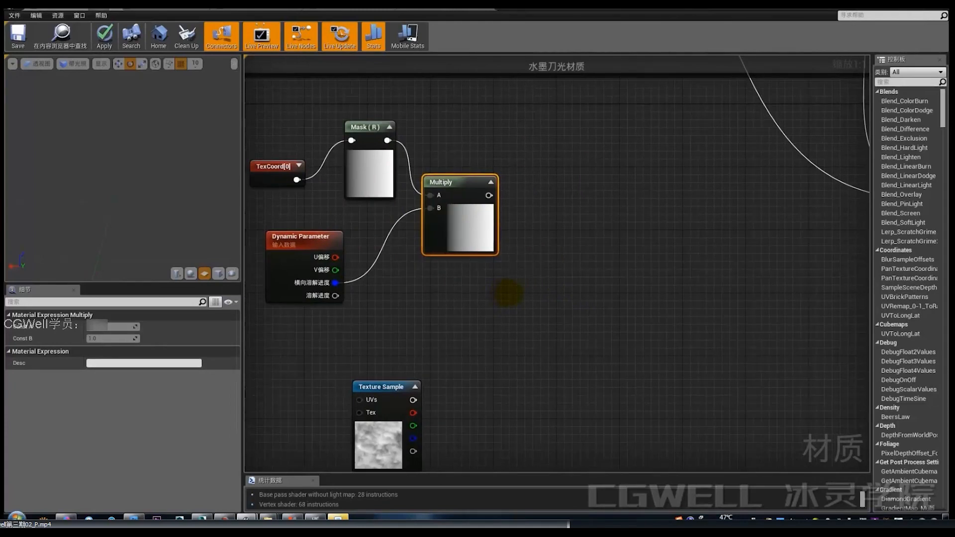
left_click(515, 301)
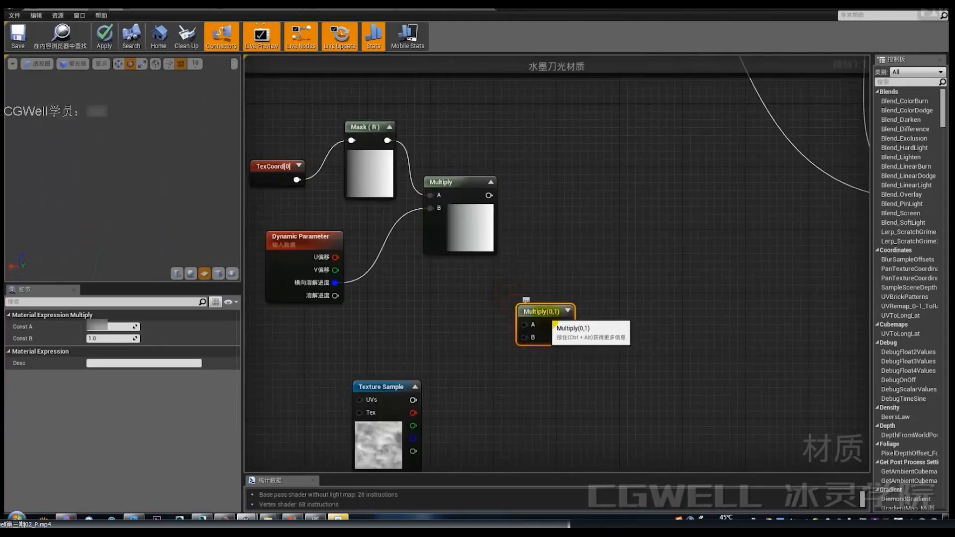
left_click_drag(489, 195, 525, 326)
left_click_drag(412, 412, 525, 338)
left_click(564, 311)
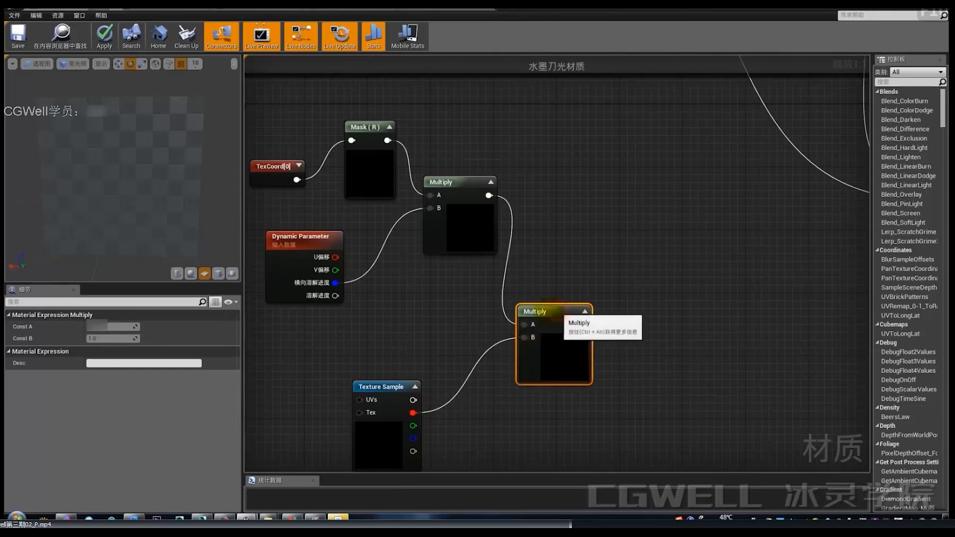
Step: Reposition the Mask (R) node and both Multiply nodes so the chain steps down diagonally with clear connections
left_click_drag(547, 308, 563, 320)
left_click_drag(489, 223, 472, 247)
left_click_drag(536, 366, 497, 335)
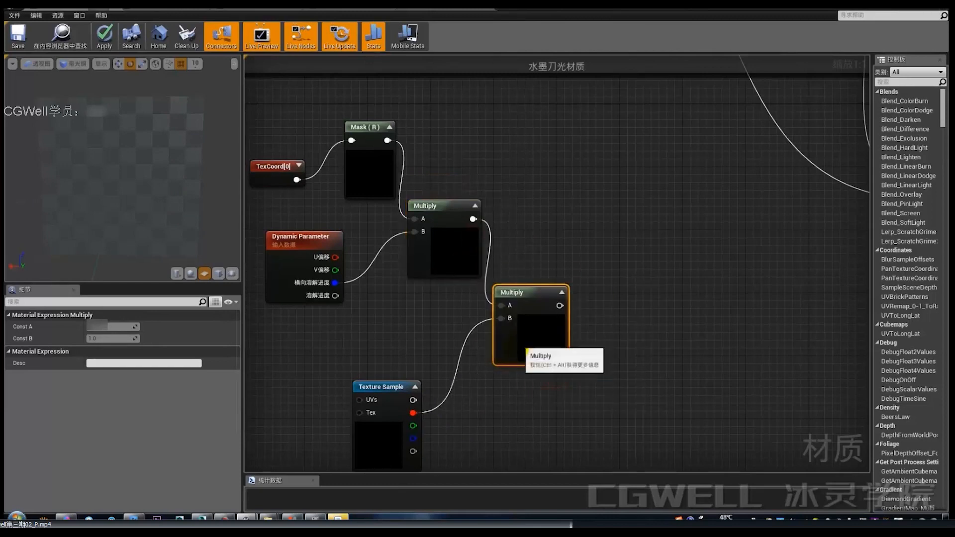
right_click_drag(561, 241, 535, 291)
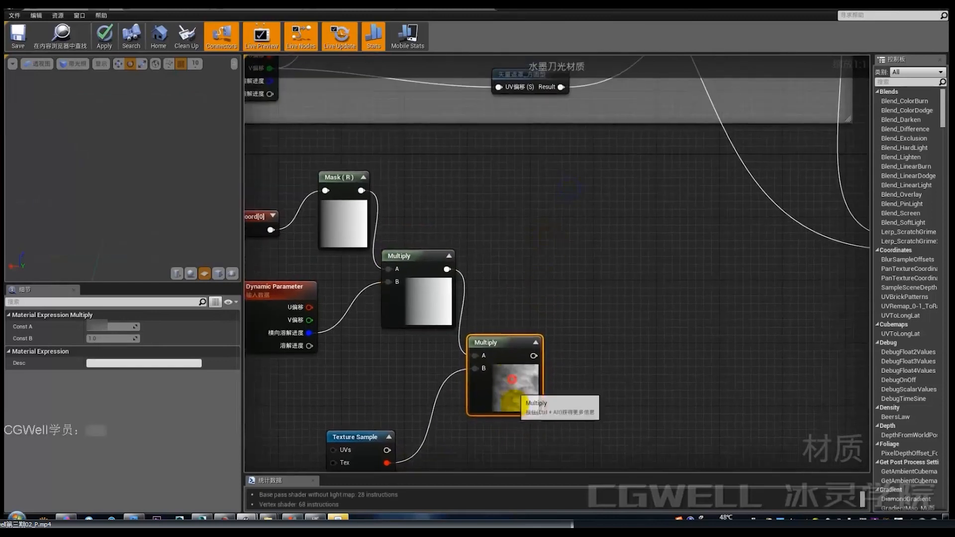
left_click_drag(512, 384, 513, 416)
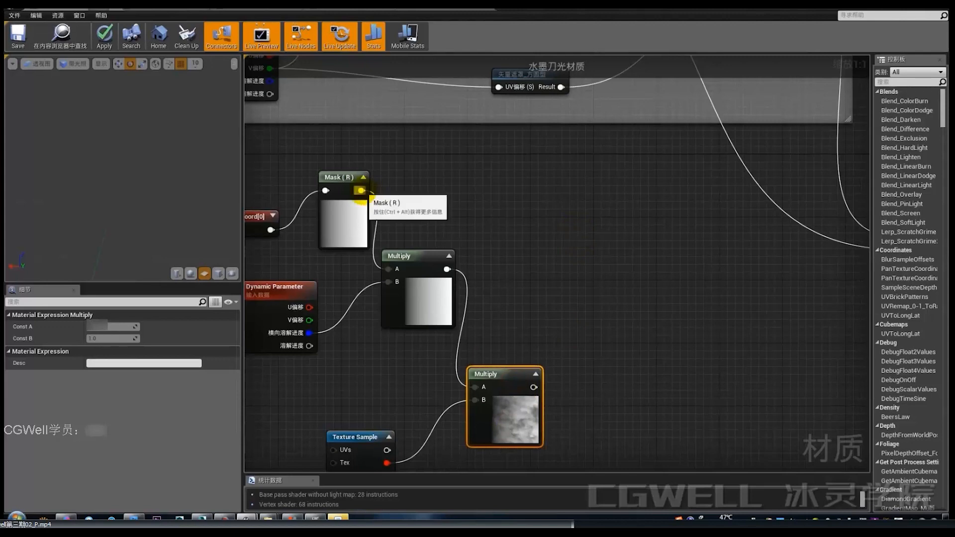
left_click_drag(343, 209, 366, 169)
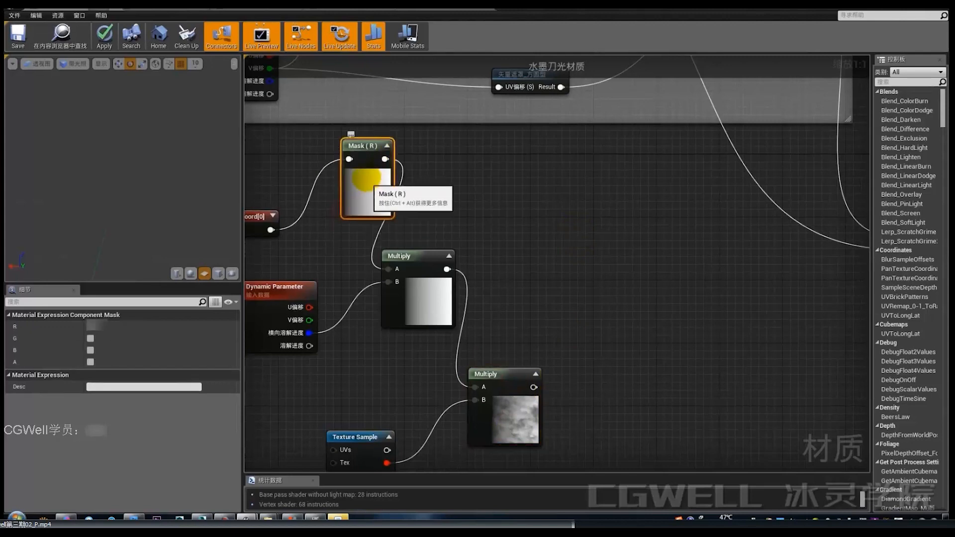
left_click_drag(409, 285, 416, 292)
left_click_drag(377, 192, 369, 207)
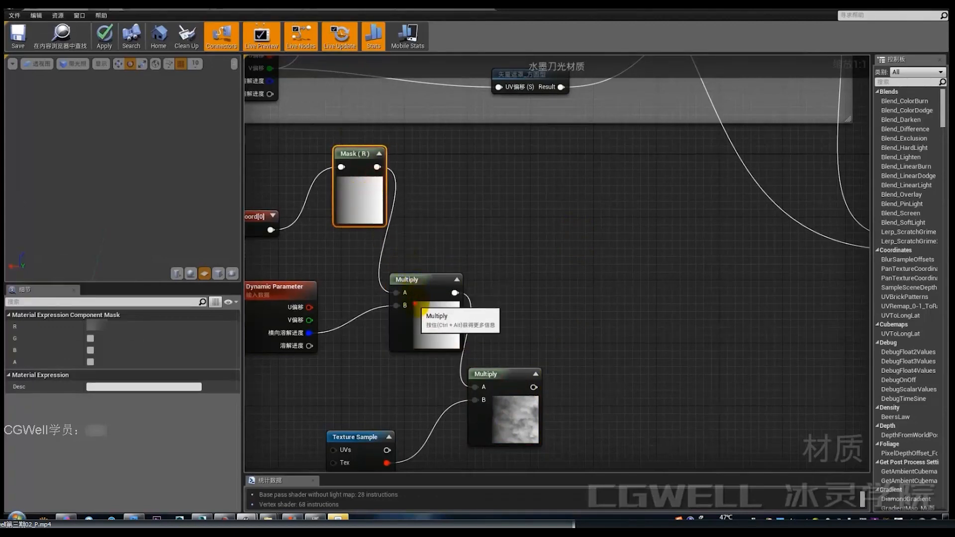
left_click_drag(407, 286, 400, 286)
Step: Add a Subtract node in the empty graph area beyond the two Multiply nodes
right_click(568, 253)
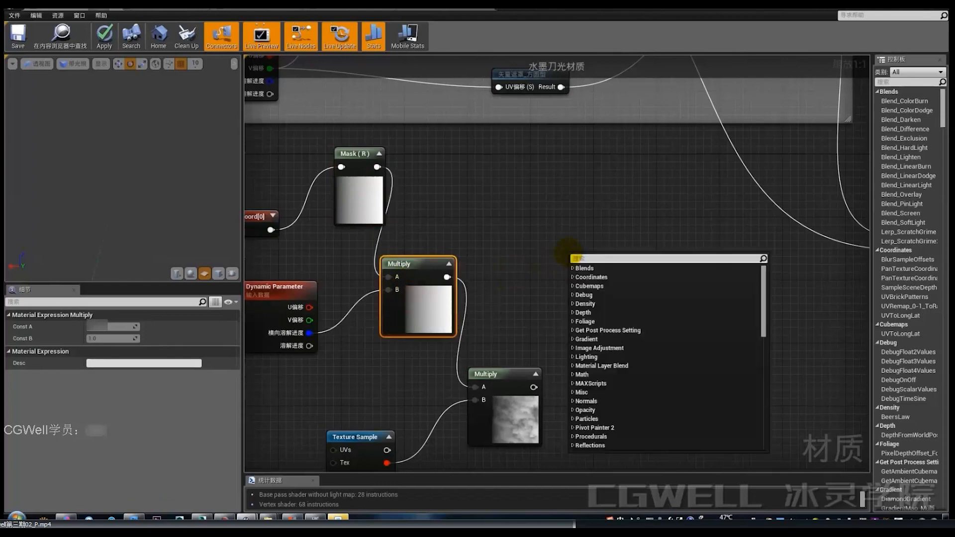
type("sub")
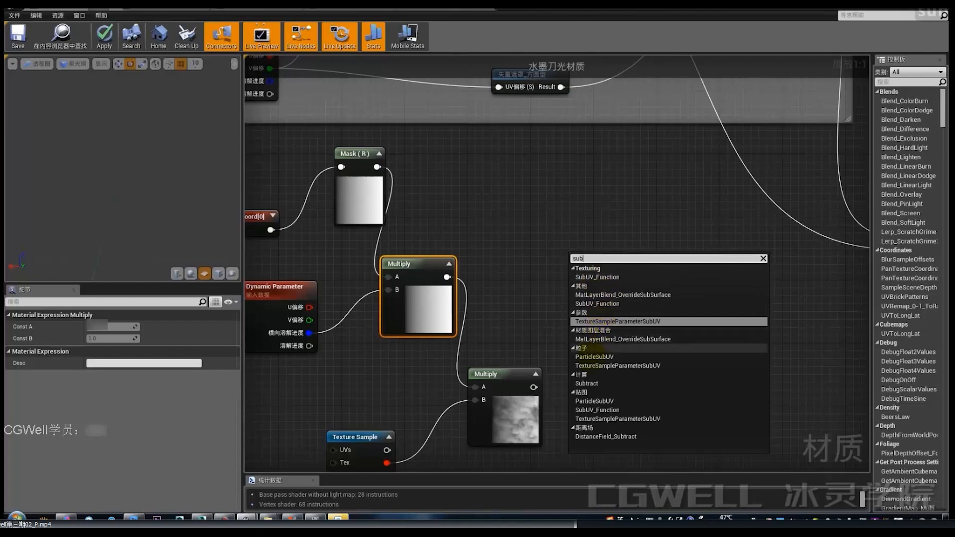
type("t")
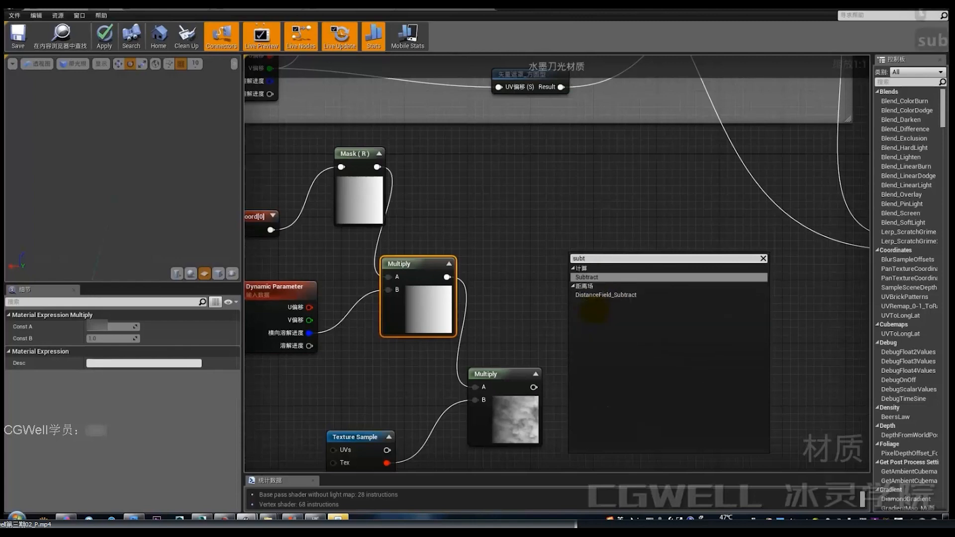
left_click(586, 277)
left_click_drag(571, 258, 557, 233)
left_click(558, 209)
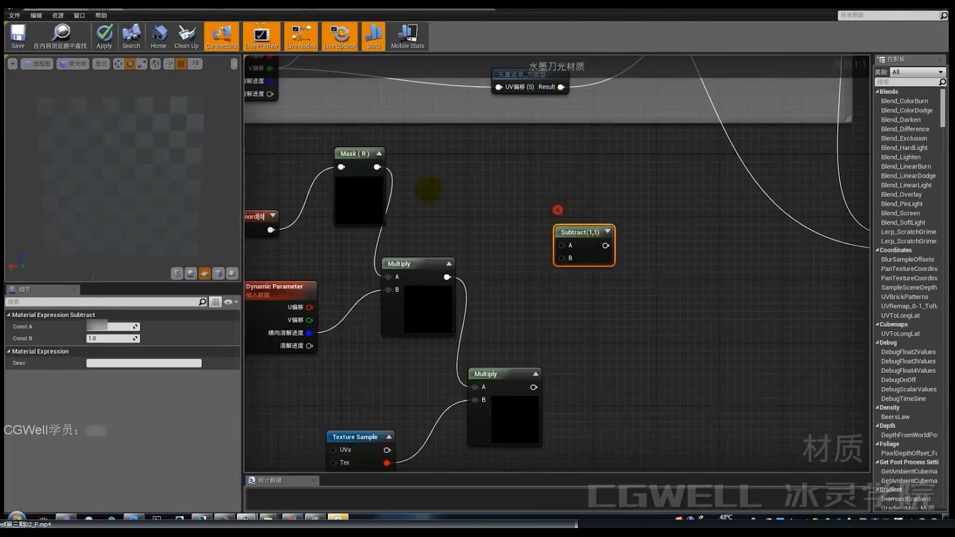
Step: Connect Mask (R) to Subtract's A input and the second Multiply to its B input, with Subtract's preview expanded
left_click_drag(377, 167, 608, 264)
left_click_drag(534, 387, 577, 274)
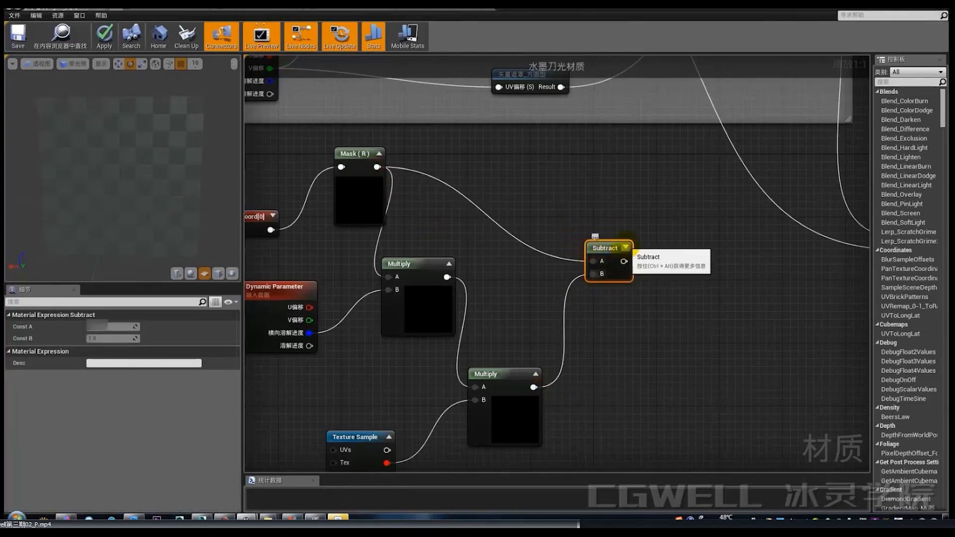
left_click(626, 247)
Step: Rearrange the second Multiply and Subtract nodes to space out the new connections
left_click_drag(522, 374, 499, 390)
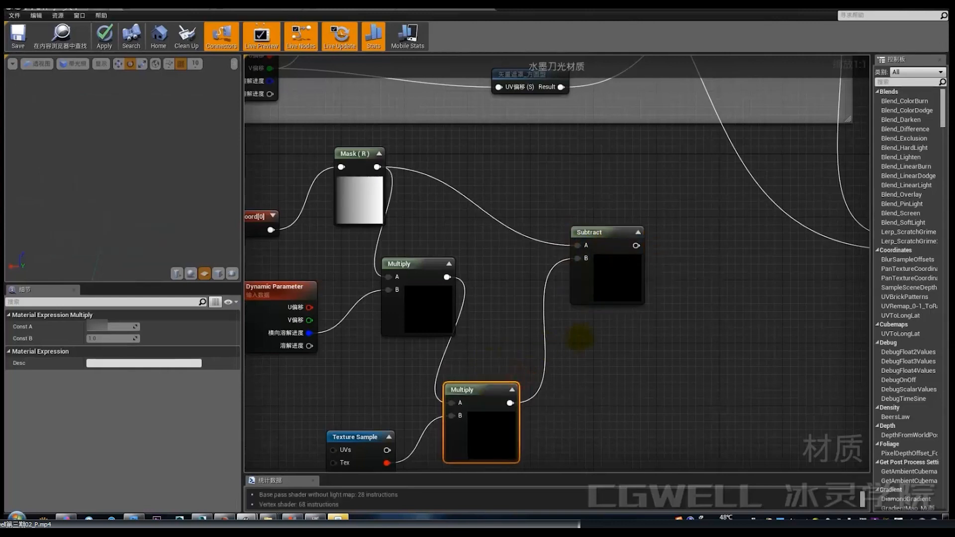
left_click_drag(606, 232, 591, 248)
right_click_drag(610, 319, 597, 261)
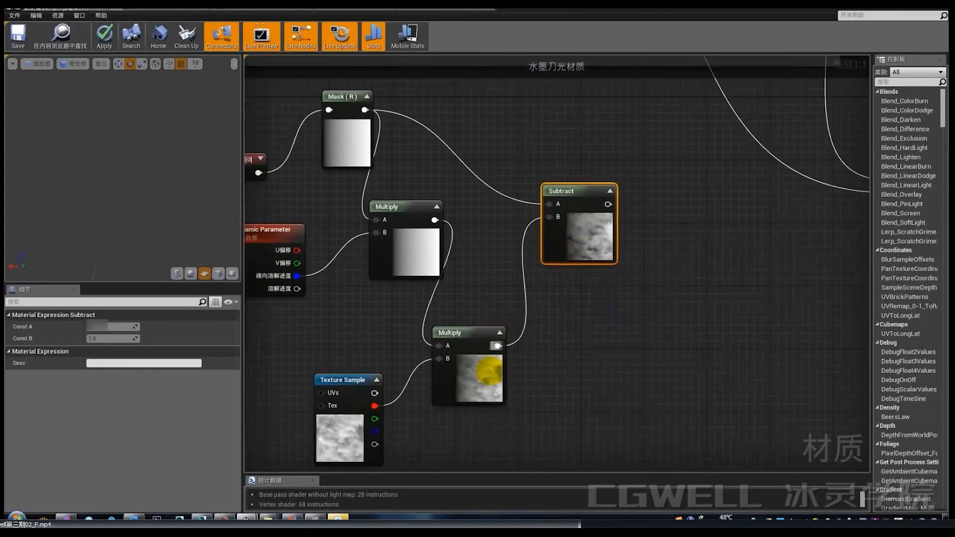
left_click_drag(490, 368, 498, 353)
right_click_drag(622, 309, 558, 358)
left_click_drag(533, 296, 557, 266)
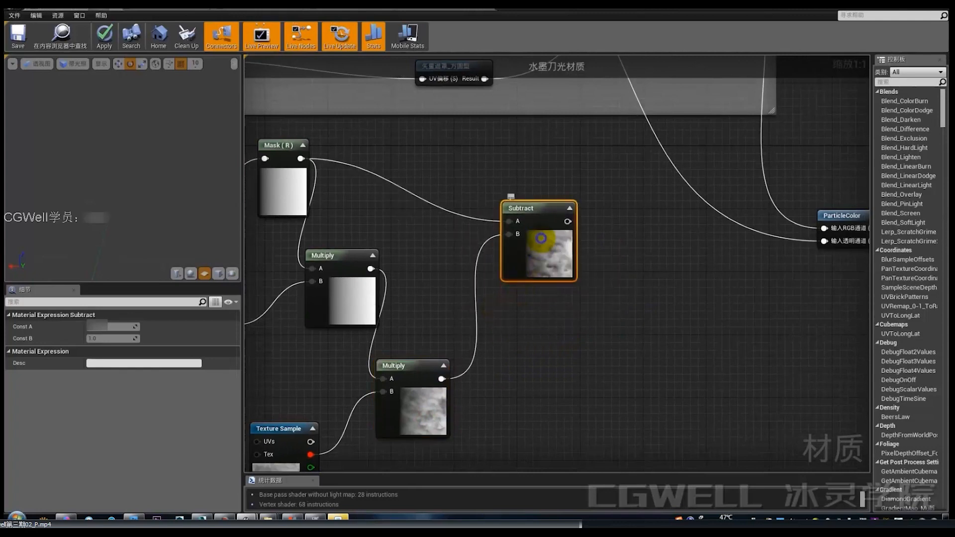
Step: Preview the Subtract node in the viewport and adjust the camera to view the whole plane
right_click(542, 238)
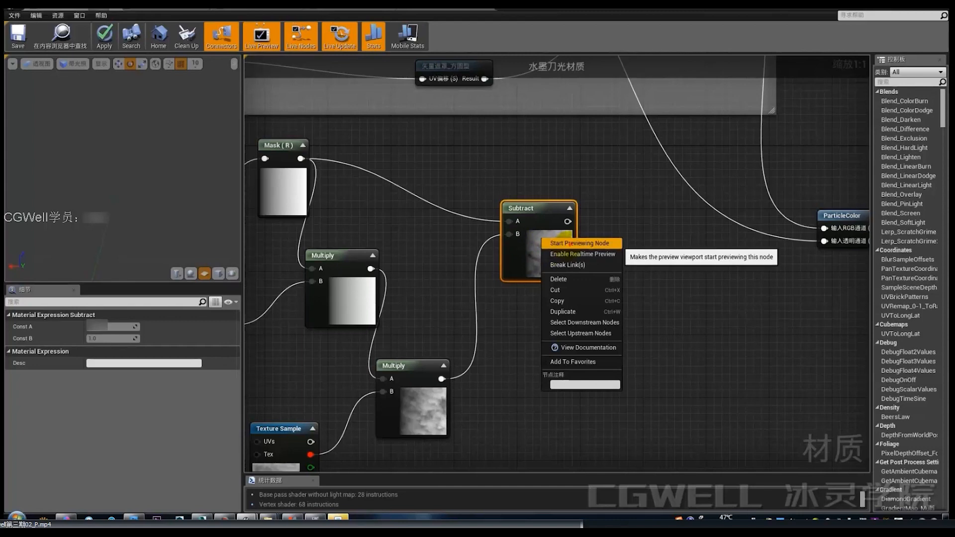
left_click(567, 243)
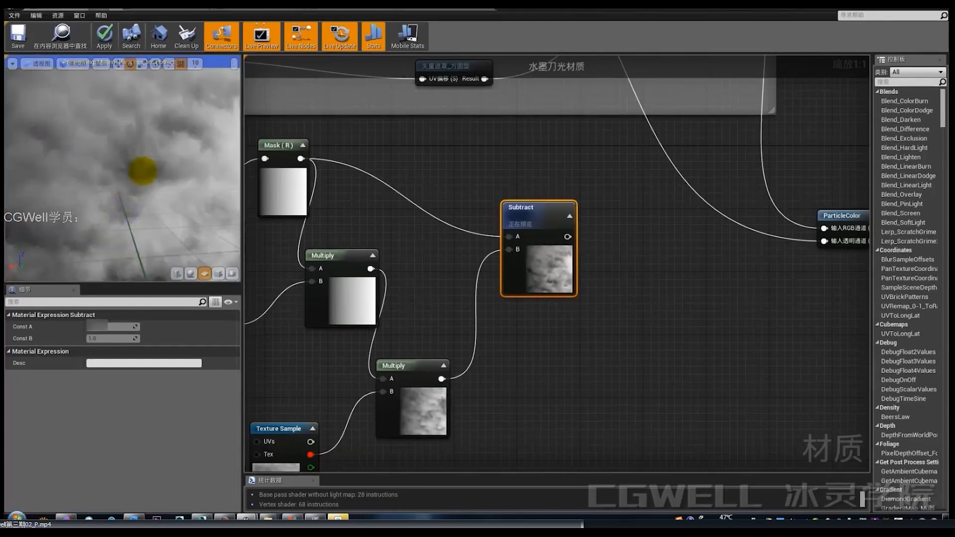
right_click_drag(160, 212, 162, 213)
left_click_drag(102, 212, 210, 222)
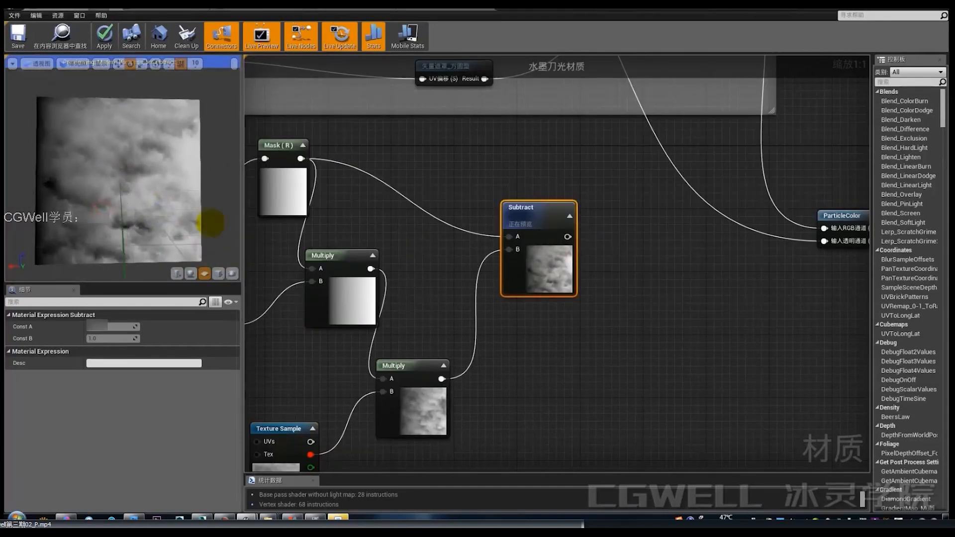
Step: Add a Floor node after Subtract and connect the Subtract output to its input
left_click_drag(568, 236, 633, 251)
left_click(630, 240)
left_click(633, 243)
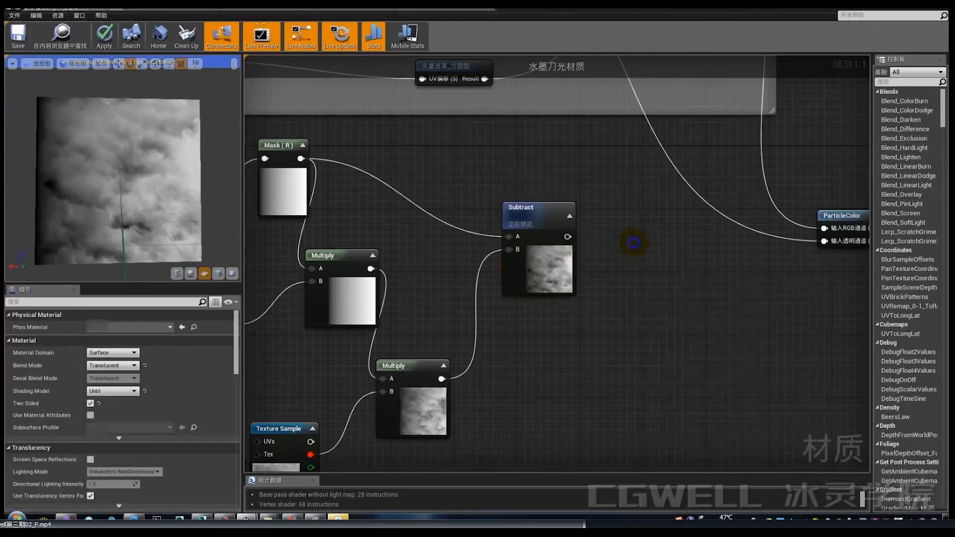
right_click(633, 242)
type("flo")
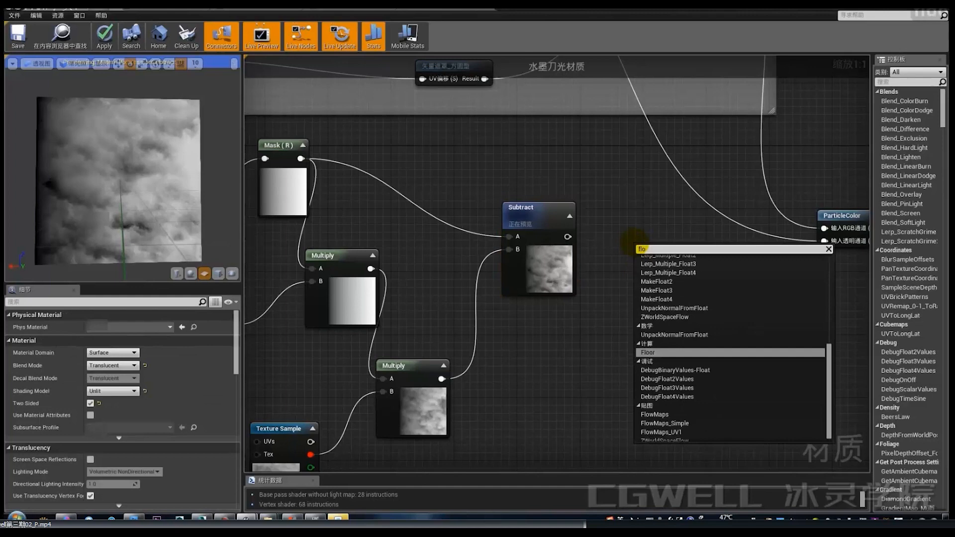
key("Return")
left_click_drag(568, 237, 648, 219)
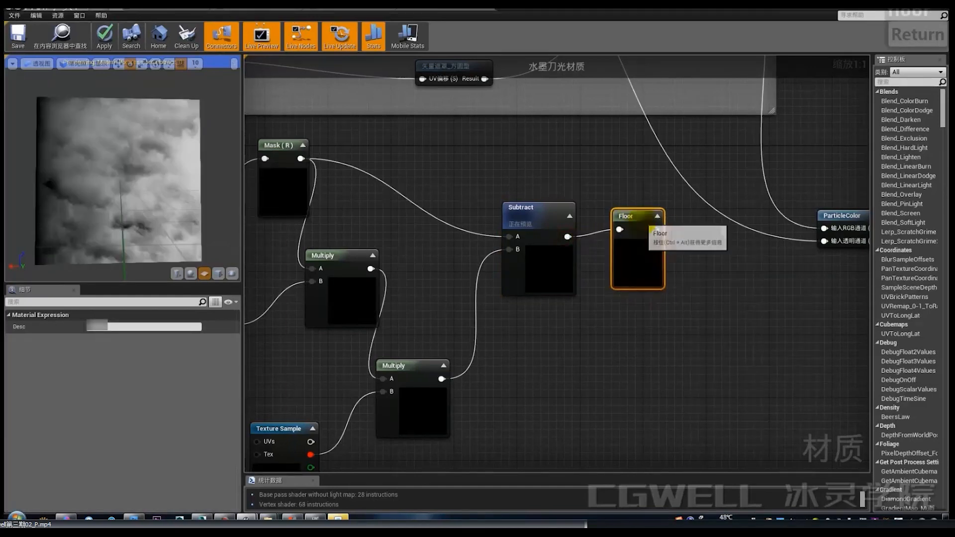
Step: Start previewing the Floor node and move the Subtract and Floor nodes closer to the rest of the chain
right_click(647, 219)
left_click(655, 227)
left_click_drag(638, 262, 638, 253)
left_click_drag(542, 256, 504, 256)
left_click_drag(646, 271, 562, 237)
left_click_drag(503, 264, 504, 256)
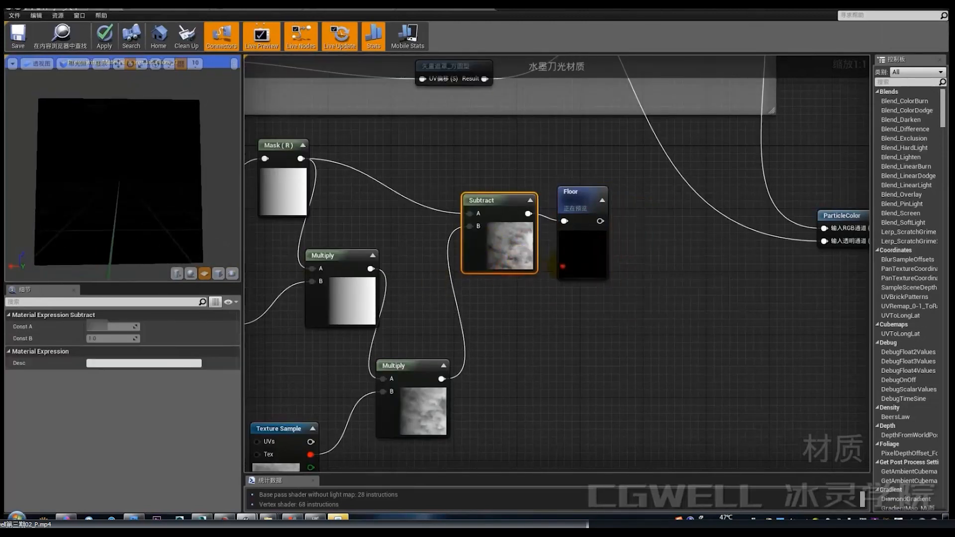
Step: Select the Floor node and annotate rounding examples beside it: 0~1, 0.5 → 0, 0.99 → 0, 0.01 → 0 and 1.1 → 1
left_click(581, 258)
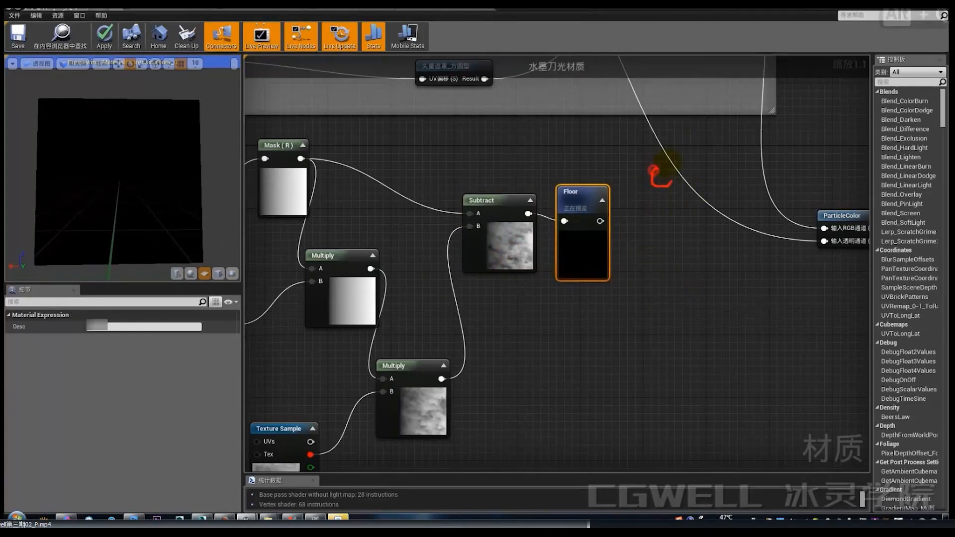
left_click_drag(720, 184, 745, 188)
left_click_drag(774, 155, 770, 202)
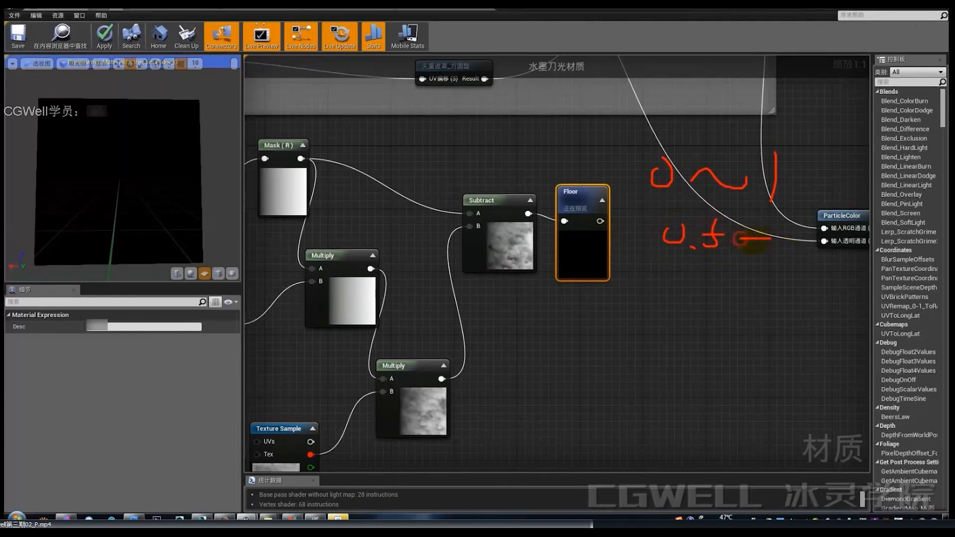
left_click_drag(772, 232, 779, 249)
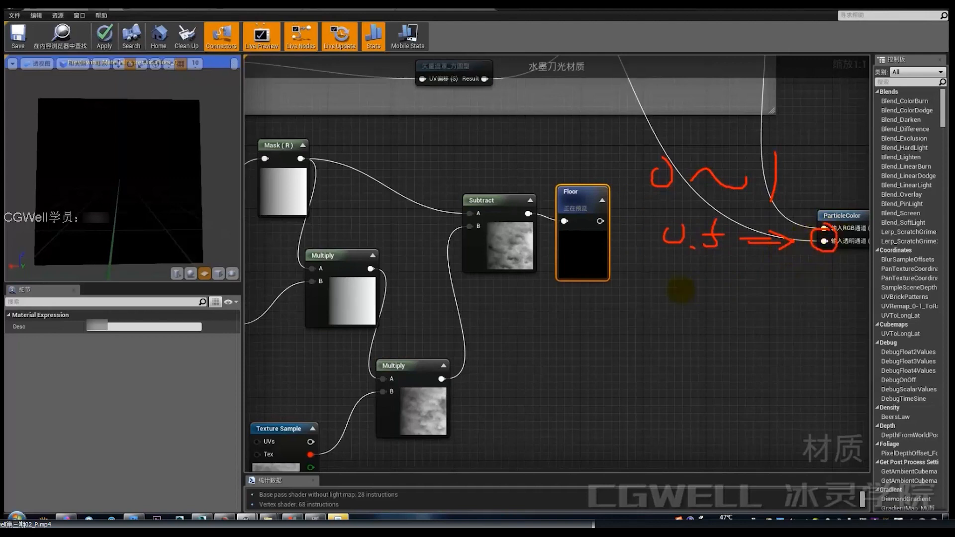
left_click(701, 297)
left_click_drag(728, 267, 718, 302)
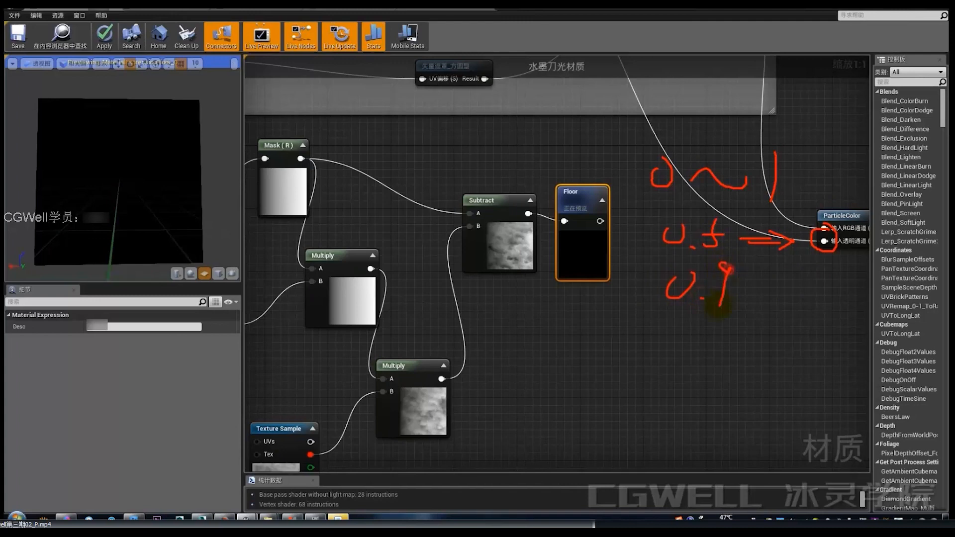
left_click_drag(774, 292, 807, 292)
mouse_move(797, 271)
left_mouse_down()
mouse_move(819, 292)
mouse_move(841, 283)
left_mouse_up()
left_click_drag(699, 325, 682, 322)
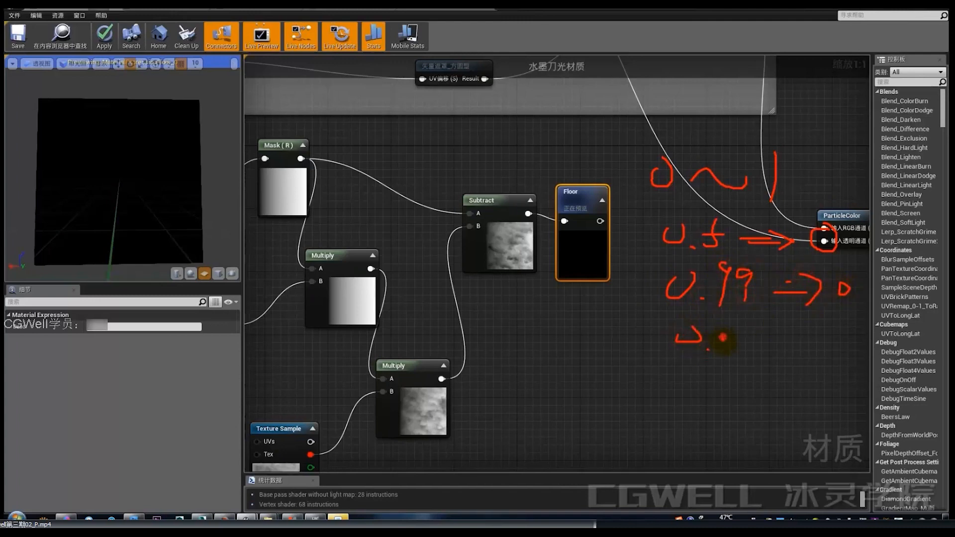
left_click_drag(771, 348, 816, 350)
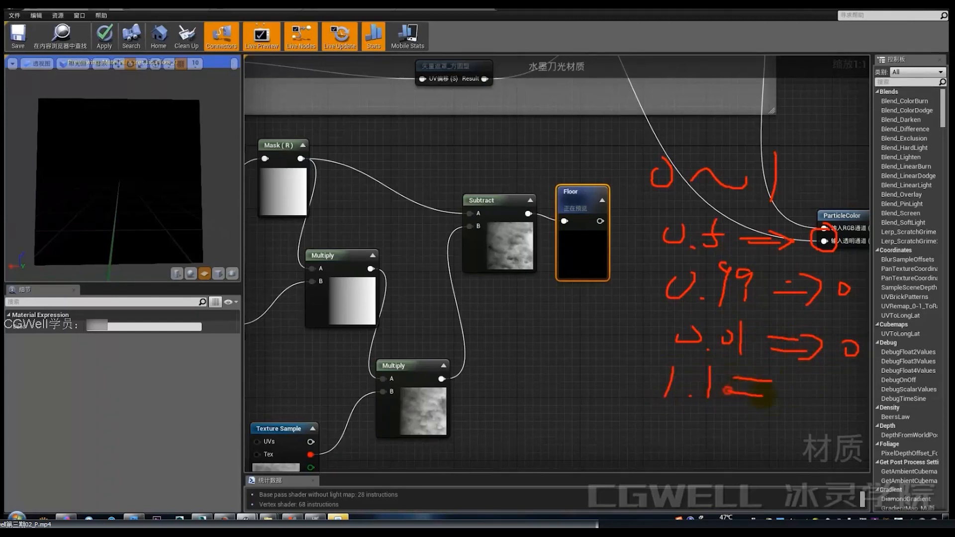
mouse_move(777, 382)
left_mouse_down()
mouse_move(759, 368)
mouse_move(813, 411)
left_mouse_up()
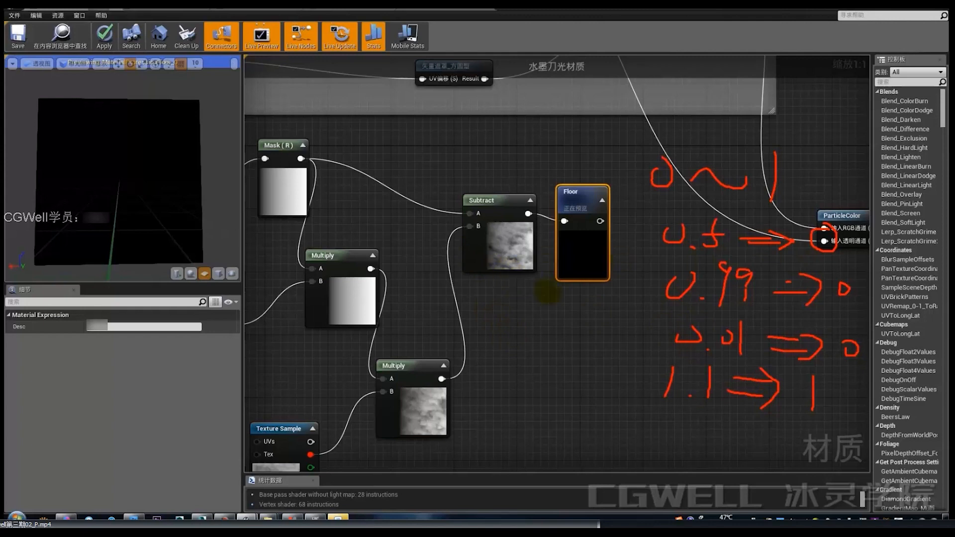
Step: Sketch a box below the Floor node, labelled 1 at its upper edge and 0 at its lower edge, with horizontal lines inside
mouse_move(519, 288)
left_mouse_down()
mouse_move(625, 375)
mouse_move(533, 380)
left_mouse_up()
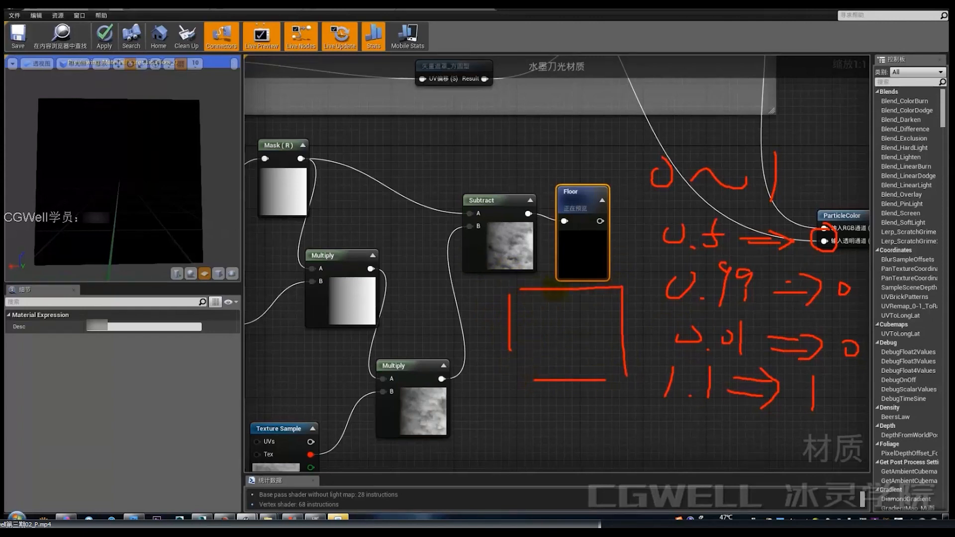
left_click_drag(481, 281, 480, 304)
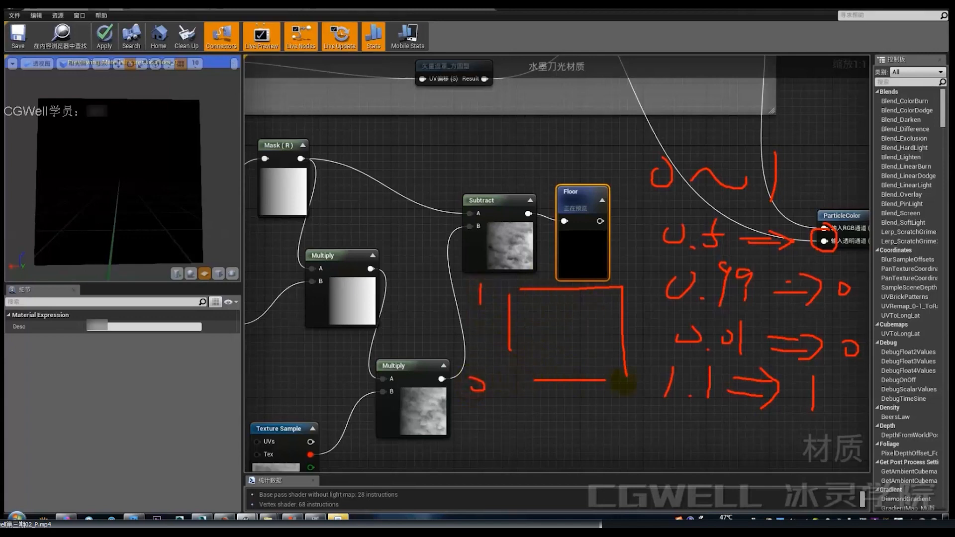
left_click_drag(544, 376, 622, 377)
left_click_drag(509, 362, 594, 355)
mouse_move(523, 332)
left_mouse_down()
mouse_move(614, 341)
mouse_move(582, 324)
left_mouse_up()
left_click_drag(505, 307, 601, 307)
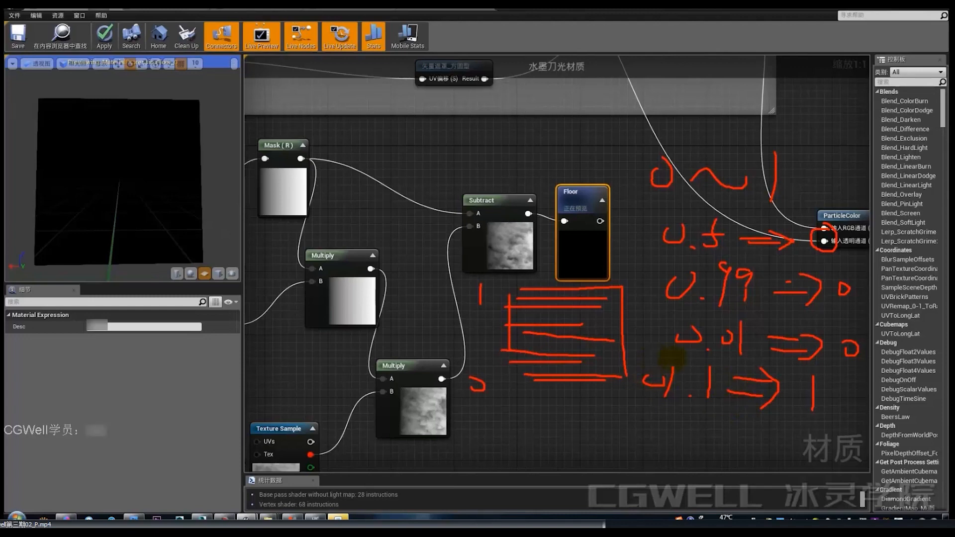
key("alt+q")
Step: Add a Ceil node and place it just below the Floor node, unconnected
right_click_drag(657, 275, 653, 297)
right_click(626, 339)
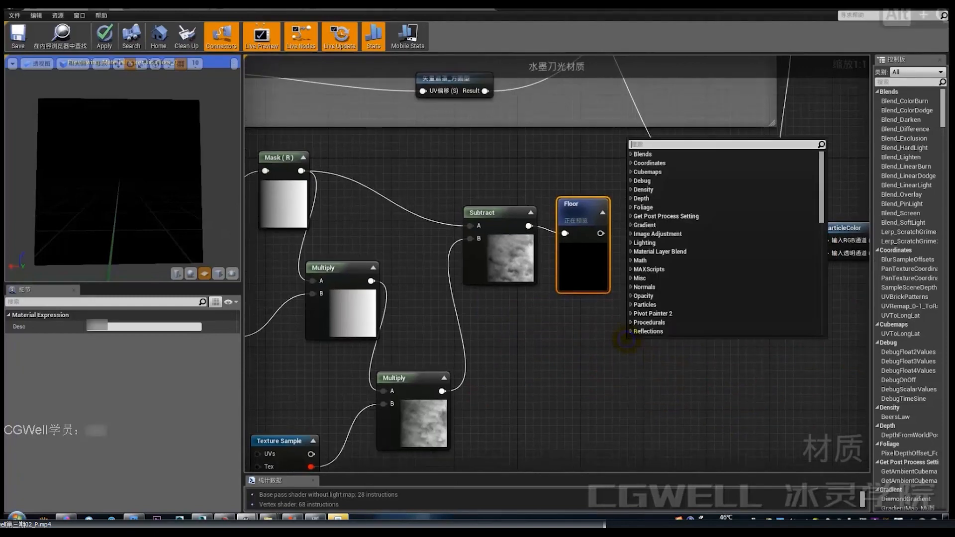
type("cei")
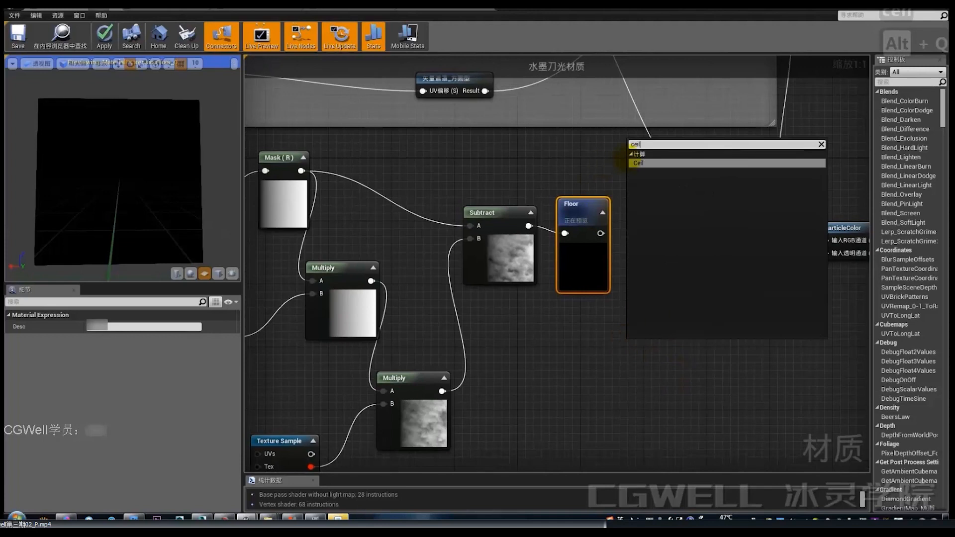
type("l")
left_click(631, 163)
left_click_drag(647, 343, 601, 316)
left_click(649, 314)
right_click_drag(664, 316, 606, 291)
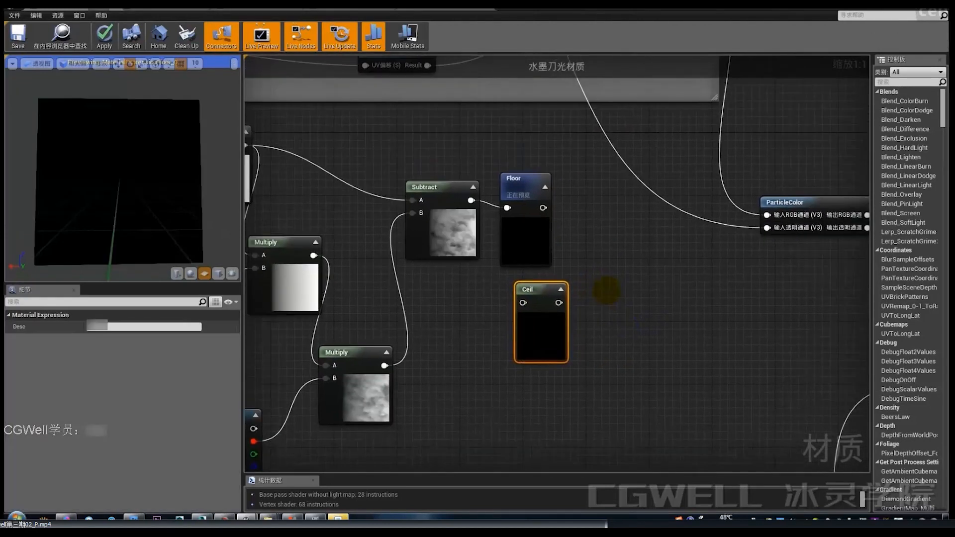
Step: Annotate a lined box beside the Ceil node with its upper edge marked 1 and lower edge marked 0, and clear the drawing
key("alt+q")
mouse_move(569, 239)
left_mouse_down()
mouse_move(572, 344)
mouse_move(697, 376)
left_mouse_up()
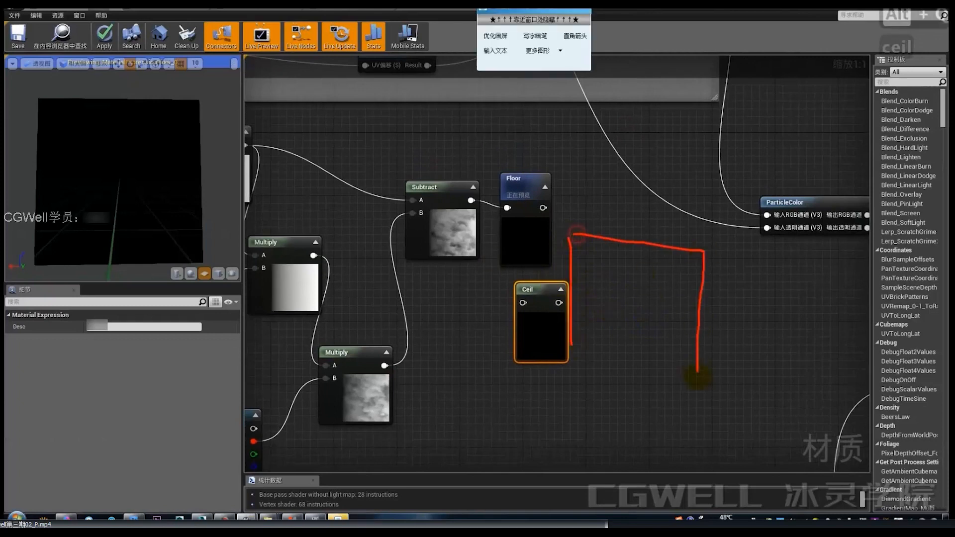
left_click_drag(577, 366, 737, 375)
left_click_drag(619, 356, 694, 363)
left_click_drag(579, 327, 679, 332)
left_click_drag(623, 300, 675, 300)
left_click_drag(598, 265, 667, 265)
left_click_drag(611, 250, 706, 261)
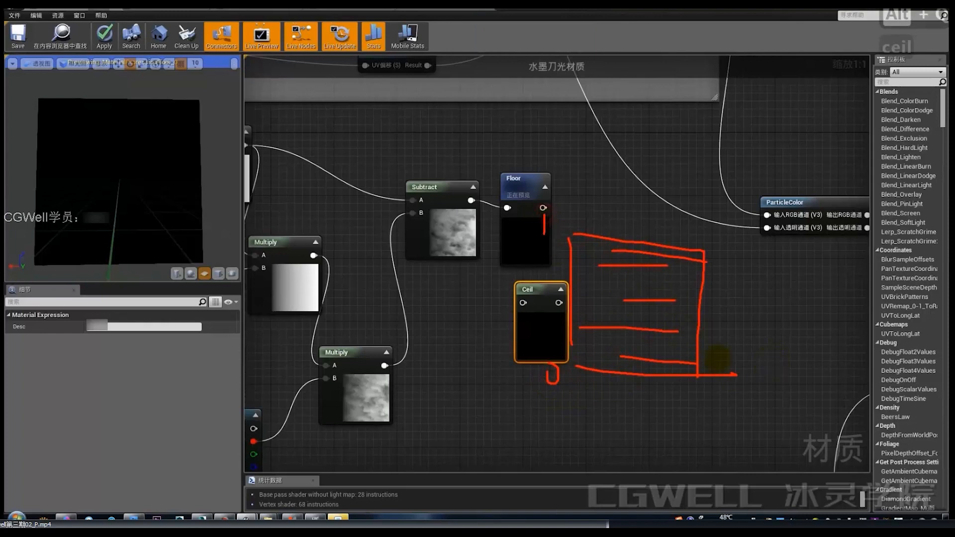
left_click_drag(738, 235, 737, 259)
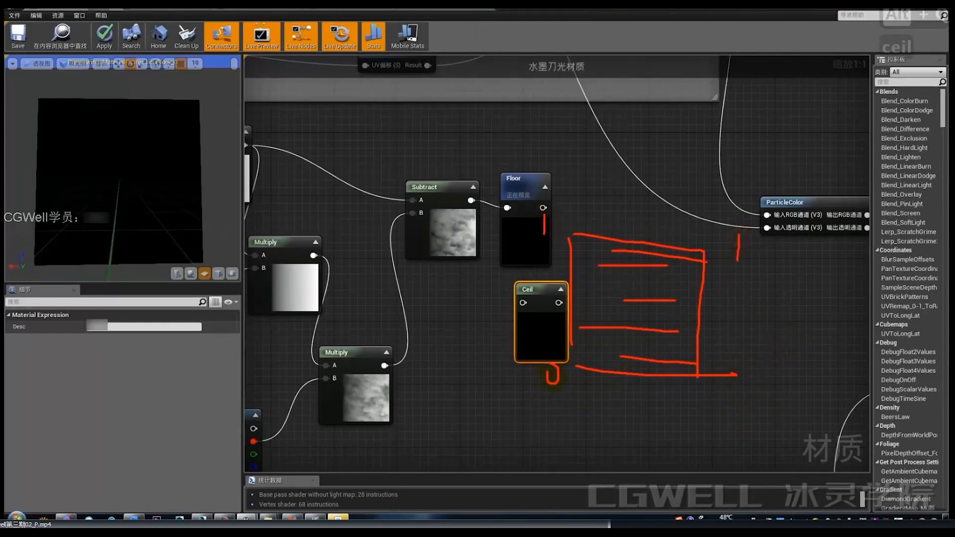
right_click(620, 275)
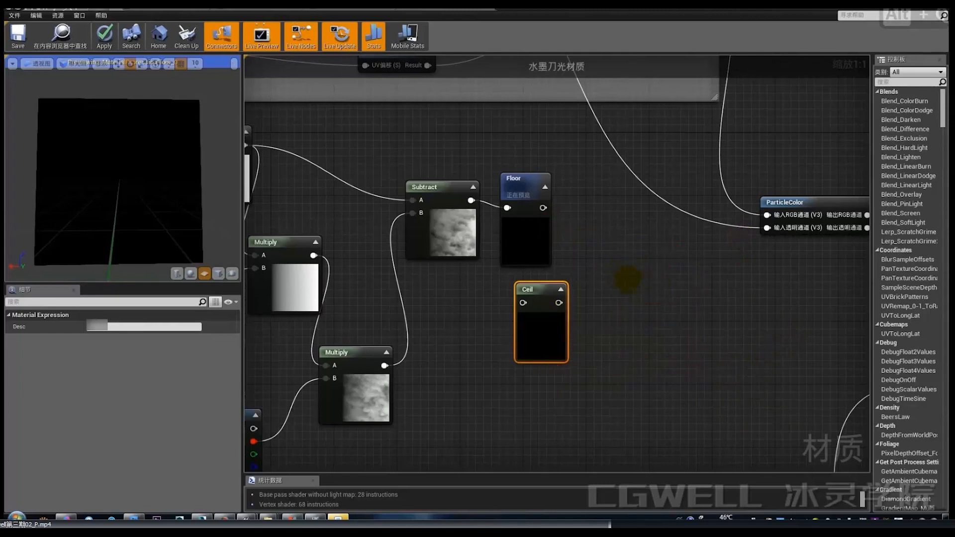
Step: Delete the Ceil node and reselect the Floor node
left_click_drag(550, 294, 558, 325)
key("Delete")
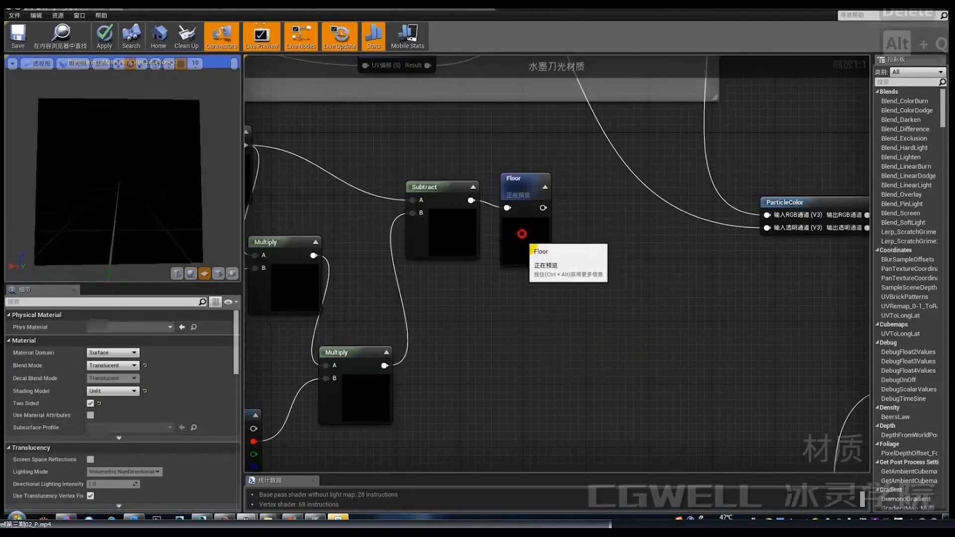
left_click_drag(522, 234, 523, 242)
right_click_drag(544, 238, 569, 289)
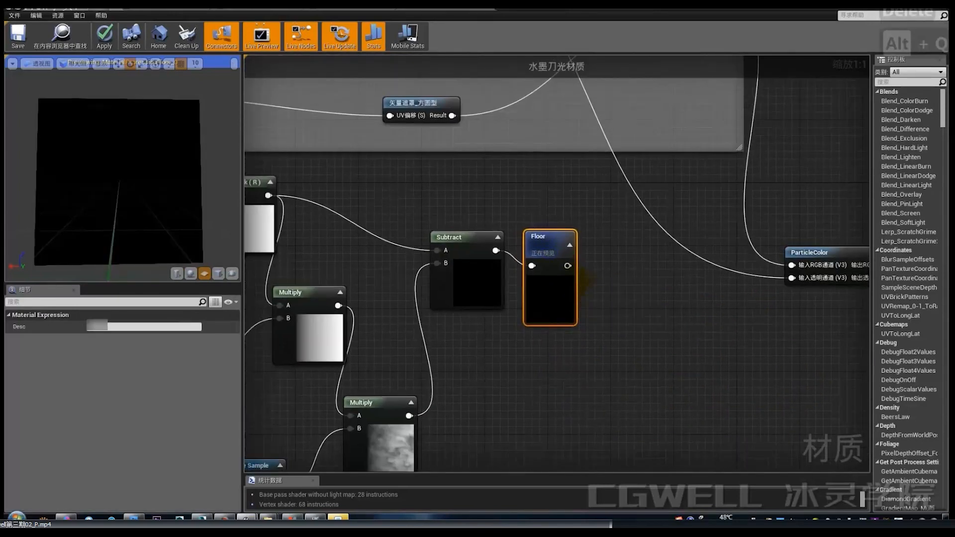
Step: Add a Clamp node fed by the Floor output and position the two nodes side by side
left_click_drag(568, 265, 634, 319)
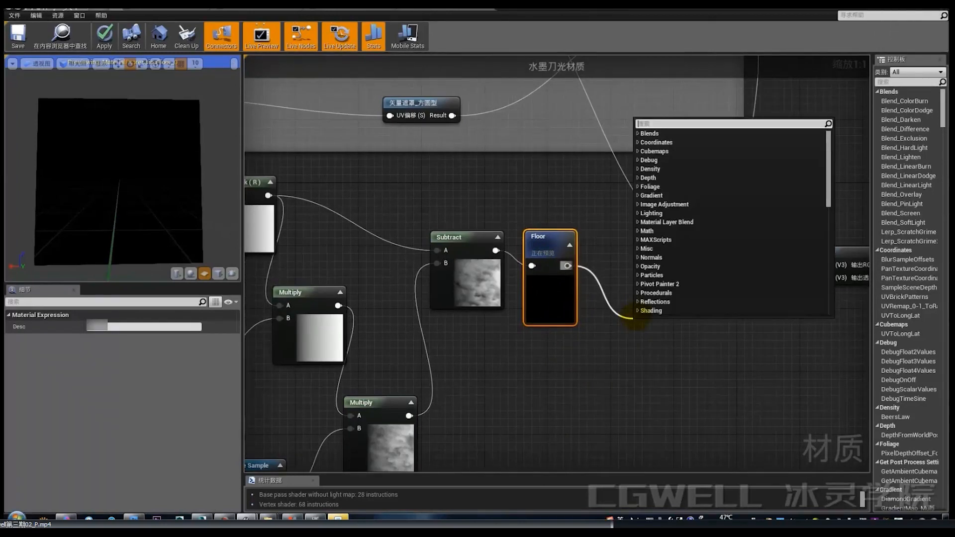
type("clamp")
key("Return")
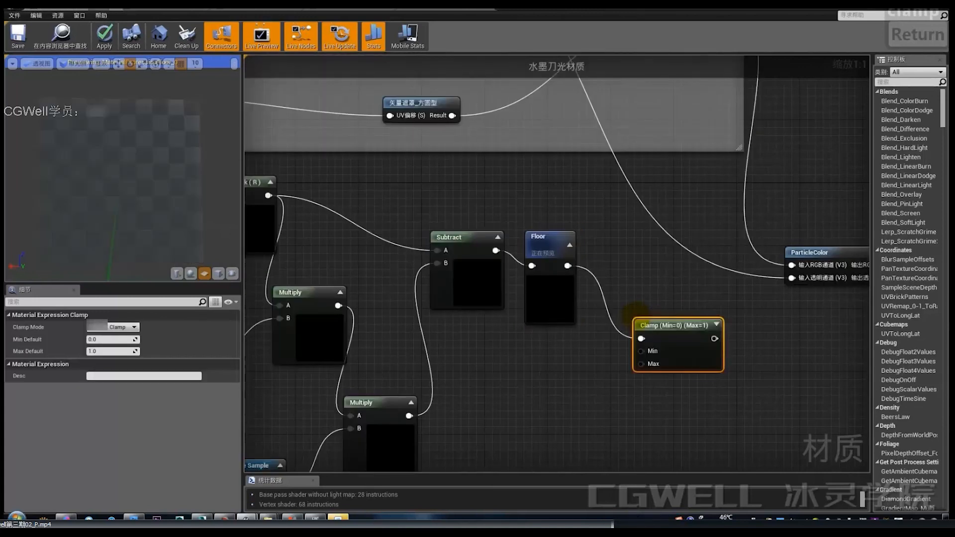
left_click_drag(668, 325, 647, 284)
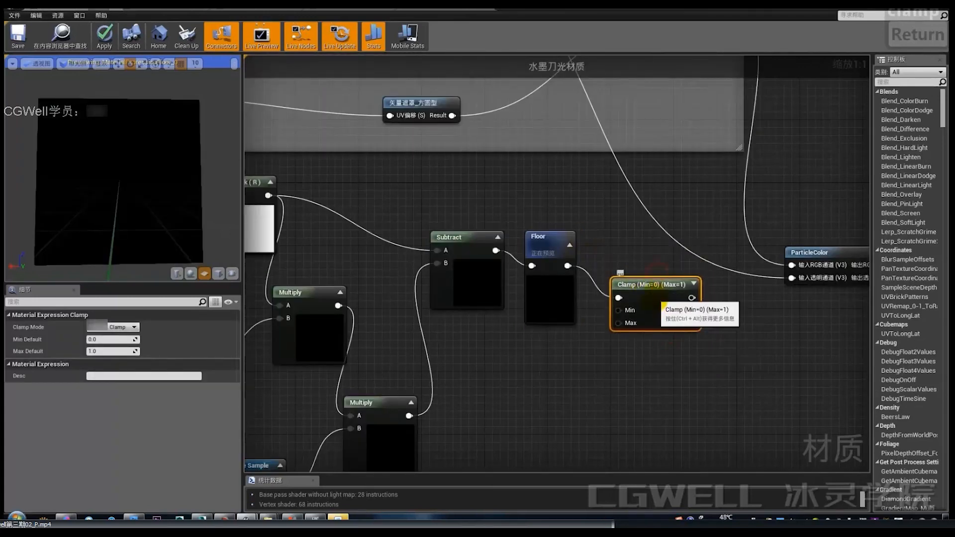
left_click_drag(561, 307, 552, 323)
left_click_drag(647, 309, 640, 287)
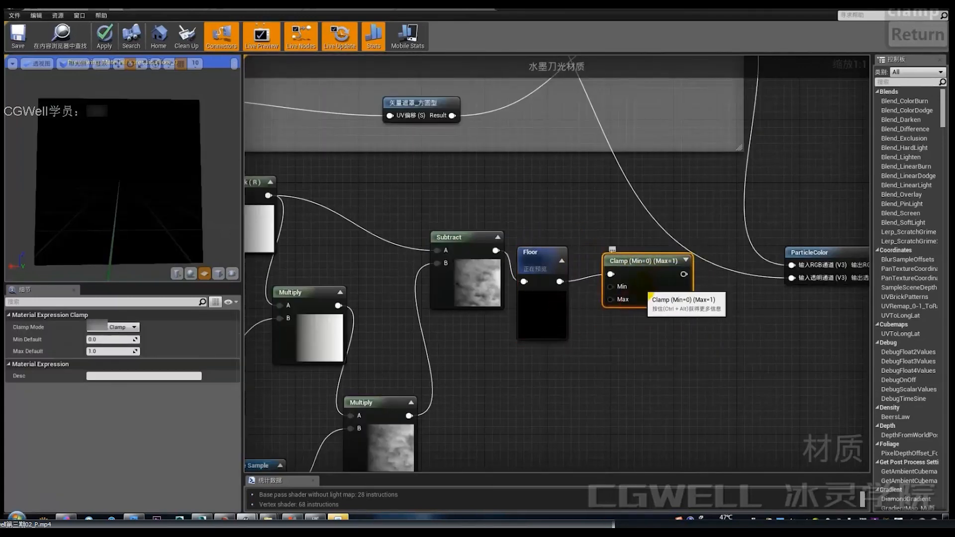
Step: Expand the Clamp node's preview thumbnail and align the node beside Floor
left_click(107, 351)
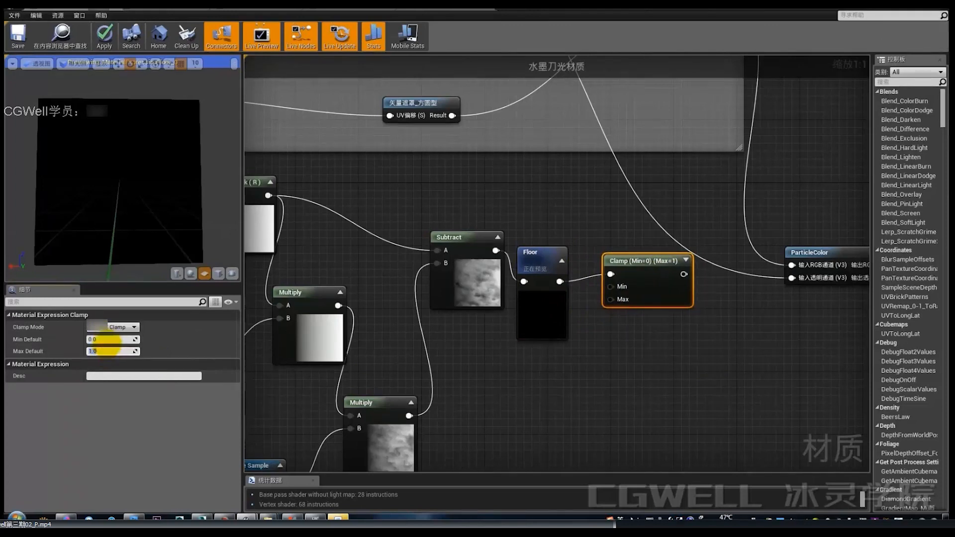
left_click(685, 261)
left_click_drag(649, 299, 641, 310)
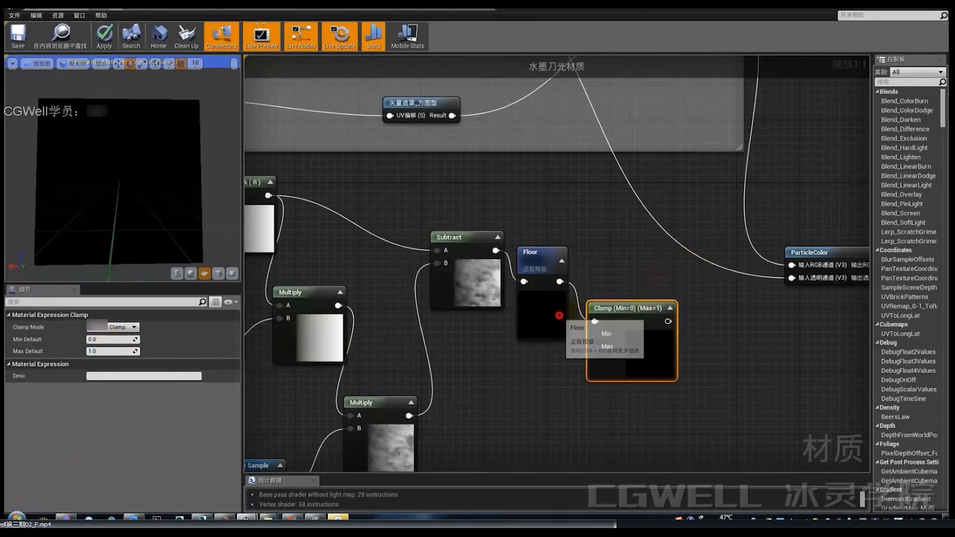
left_click_drag(559, 315, 567, 284)
left_click_drag(630, 337, 629, 289)
left_click_drag(554, 281, 546, 297)
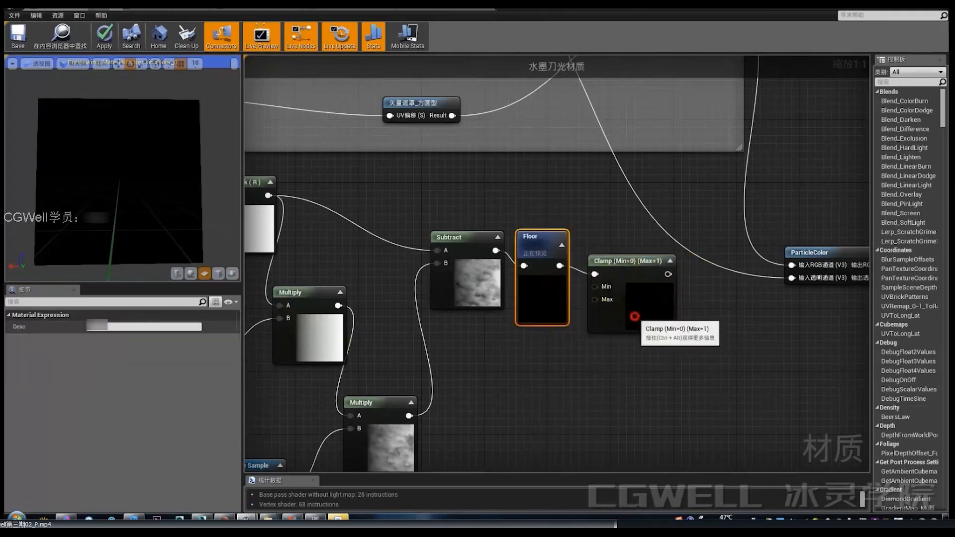
Step: Rearrange the Subtract, Floor and Clamp nodes into an evenly spaced row
left_click_drag(635, 315, 635, 313)
left_click_drag(553, 315, 560, 291)
left_click_drag(643, 316, 634, 332)
left_click_drag(544, 281, 536, 305)
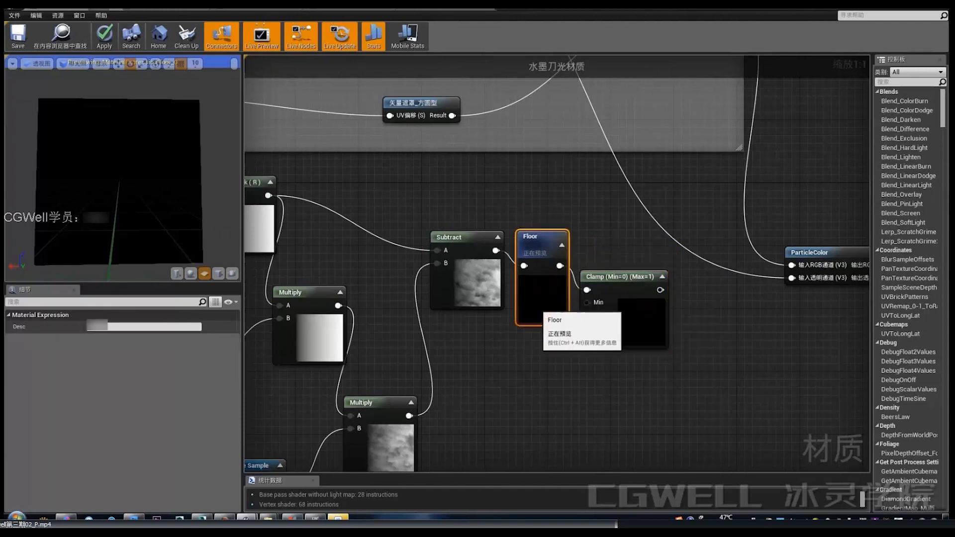
mouse_move(470, 285)
left_mouse_down()
mouse_move(455, 293)
mouse_move(462, 301)
left_mouse_up()
left_click_drag(531, 300, 538, 299)
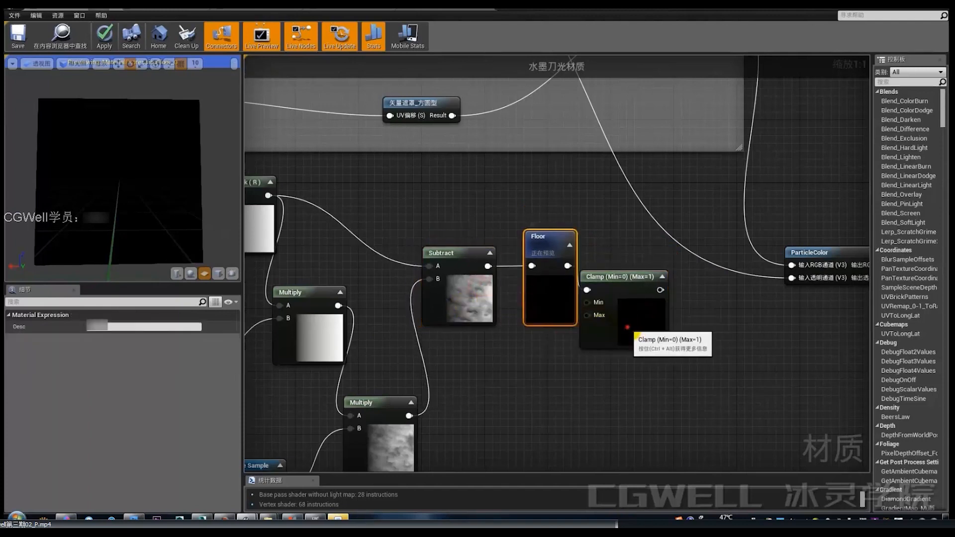
left_click_drag(628, 328, 649, 319)
Step: Stop previewing the Floor node
right_click_drag(723, 342, 753, 295)
right_click_drag(697, 306, 719, 299)
left_click(720, 298)
right_click_drag(673, 319, 448, 352)
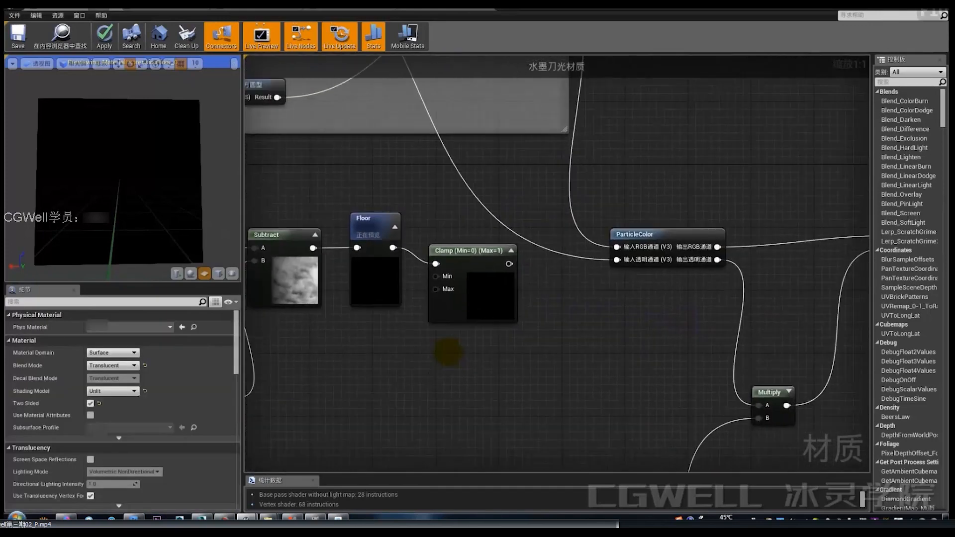
scroll(450, 351, "down", 2)
right_click_drag(427, 253, 497, 244)
left_click(464, 234)
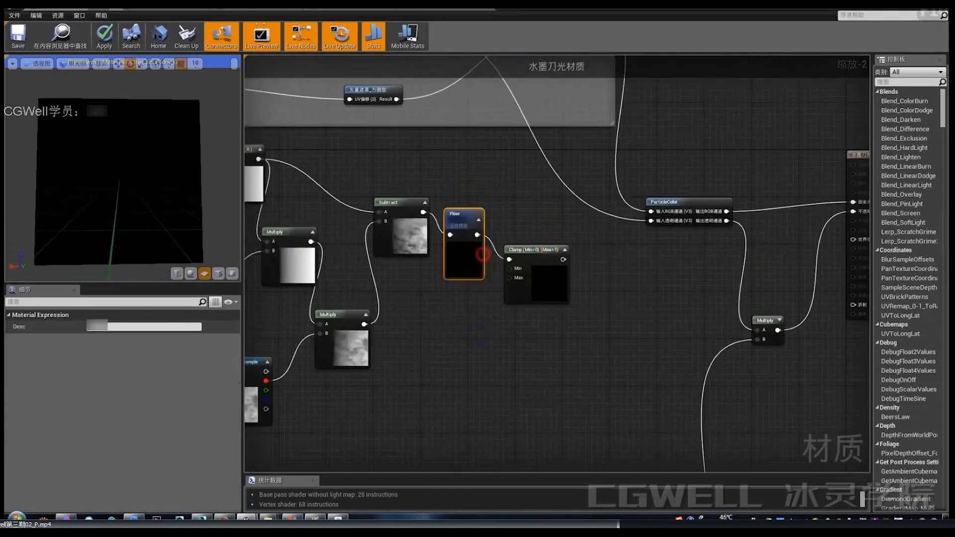
right_click(471, 258)
left_click(507, 262)
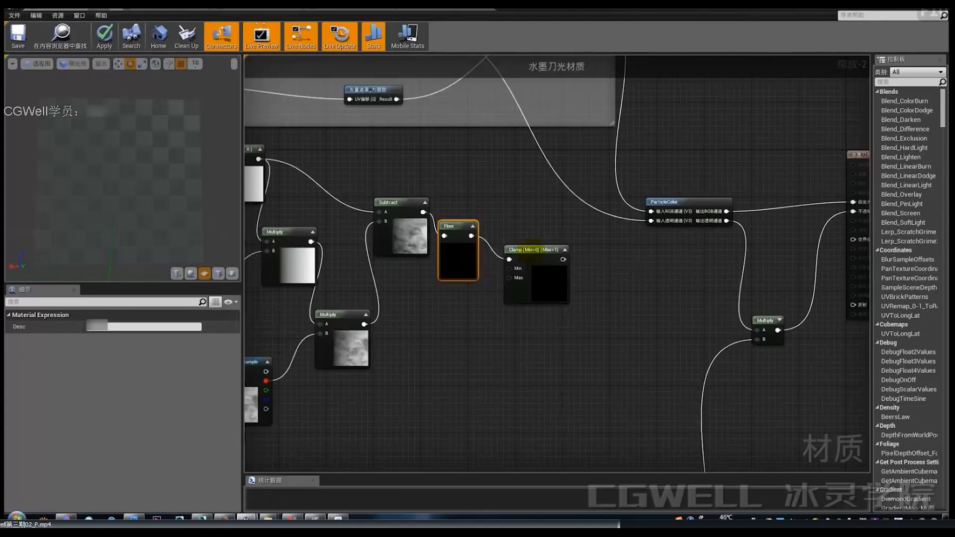
Step: Nudge the Floor and Clamp nodes to tidy the end of the dissolve chain
left_click_drag(530, 283, 529, 272)
right_click_drag(487, 279, 565, 268)
left_click_drag(529, 258, 541, 246)
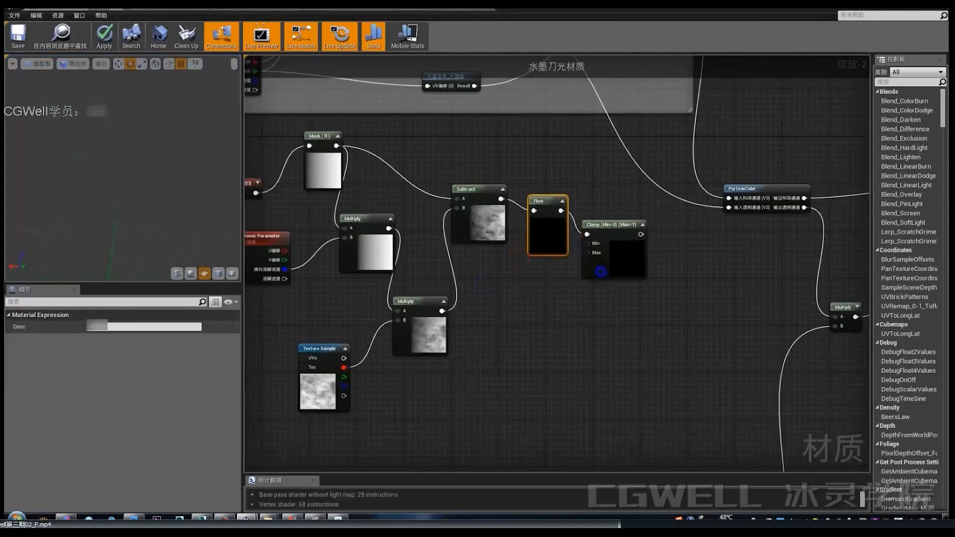
right_click_drag(605, 269, 515, 268)
left_click(516, 267)
Step: Move the ParticleColor node closer to the material output node to free space after Clamp
right_click_drag(591, 291, 486, 320)
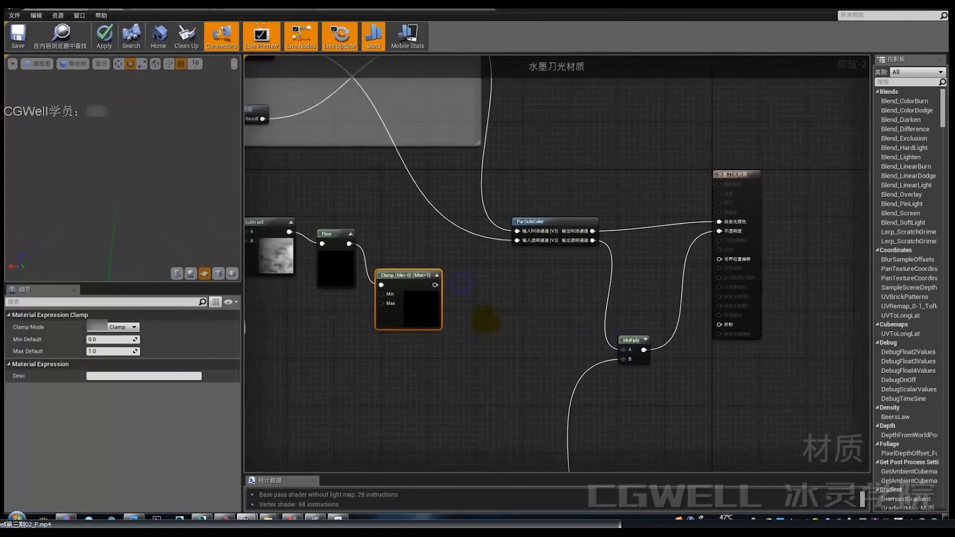
scroll(486, 320, "up", 2)
right_click_drag(552, 308, 516, 334)
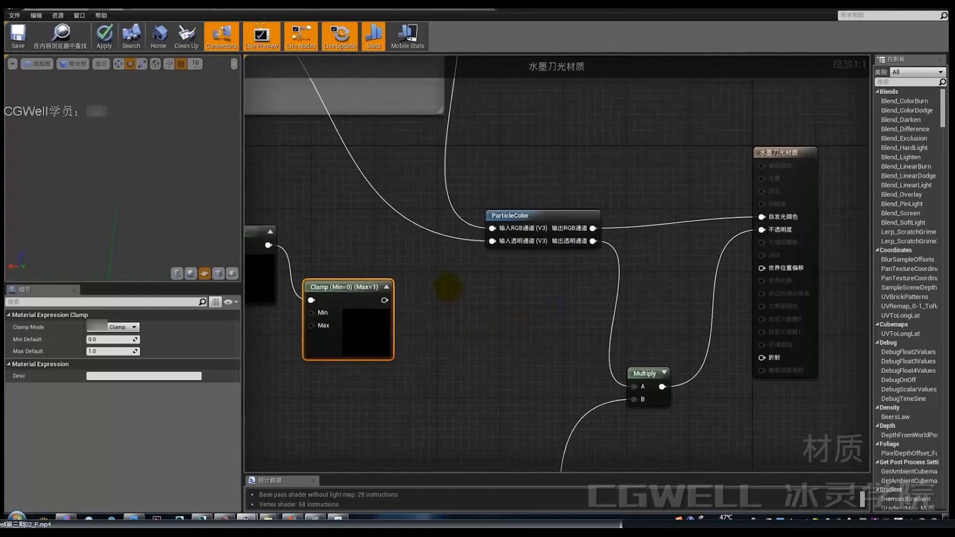
left_click_drag(526, 244, 573, 220)
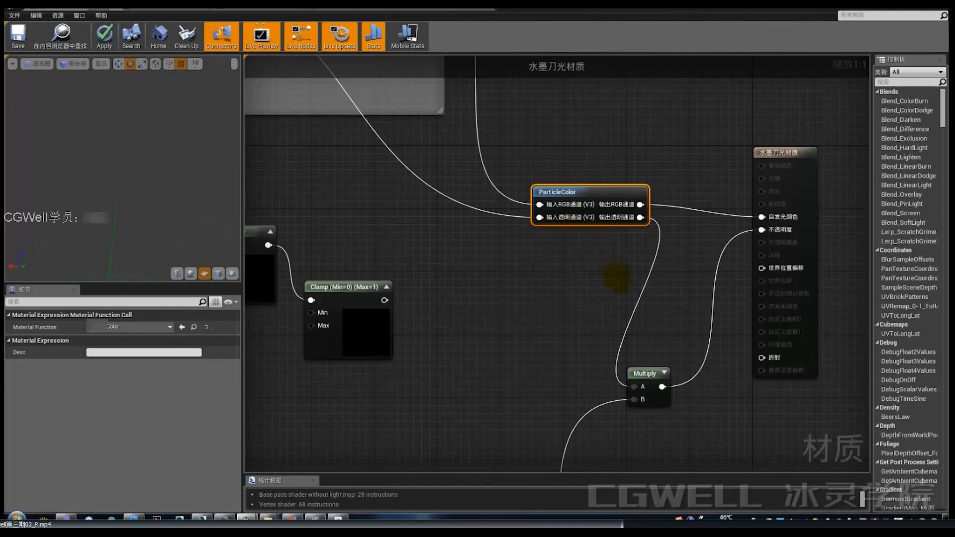
Step: Reposition the ParticleColor node and the opacity Multiply node to make room beside the material output node
right_click_drag(616, 277, 578, 281)
left_click_drag(568, 229, 521, 198)
left_click(607, 410)
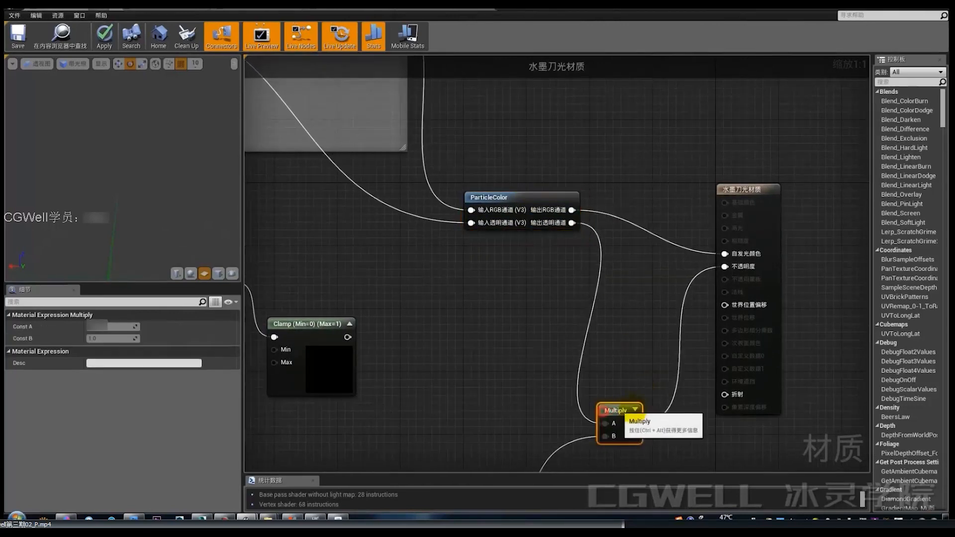
left_click_drag(608, 411, 647, 411)
left_click(555, 201)
left_click_drag(525, 196, 583, 278)
Step: Add a new Multiply node in the free space between the Clamp node and the existing opacity Multiply
left_click(496, 303)
right_click_drag(495, 306, 623, 280)
key("m")
left_click(567, 313)
Step: Select the whole horizontal dissolve node group through Clamp and move it slightly away from the new Multiply node
scroll(623, 279, "down", 2)
right_click_drag(626, 333, 628, 236)
scroll(628, 237, "down", 2)
right_click_drag(567, 278, 638, 319)
left_click_drag(321, 343, 633, 227)
right_click_drag(627, 315, 624, 121)
right_click_drag(636, 301, 623, 272)
left_click_drag(587, 244, 504, 276)
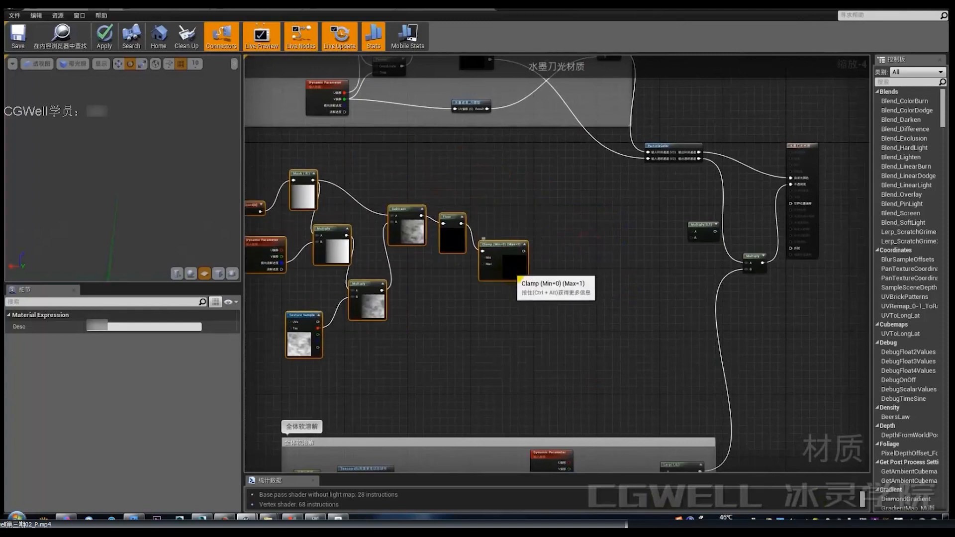
Step: Move the existing opacity Multiply node slightly lower, below the unconnected Multiply node
right_click_drag(499, 332, 640, 207)
right_click_drag(679, 256, 529, 384)
scroll(602, 249, "up", 4)
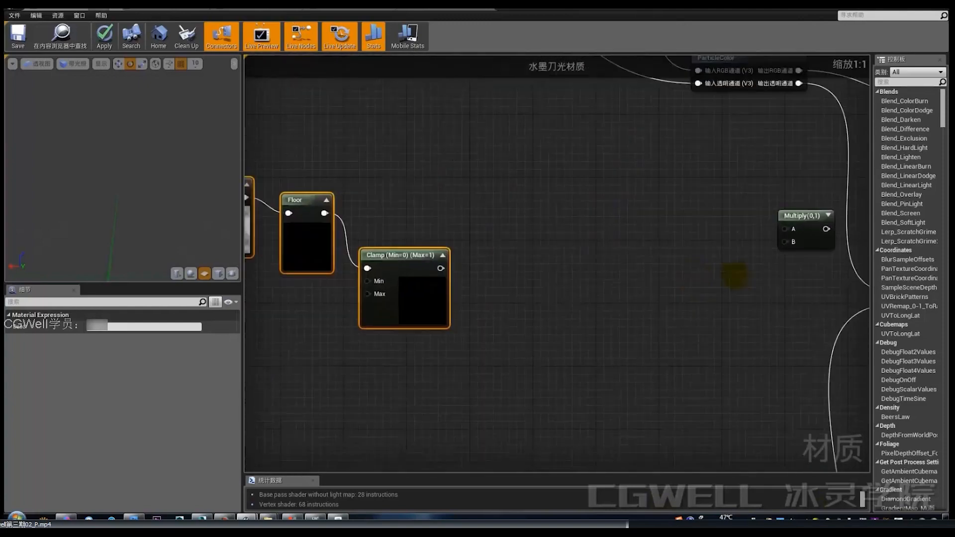
right_click_drag(726, 277, 654, 331)
right_click_drag(548, 317, 550, 204)
scroll(582, 264, "down", 1)
right_click_drag(588, 279, 592, 186)
scroll(604, 234, "down", 2)
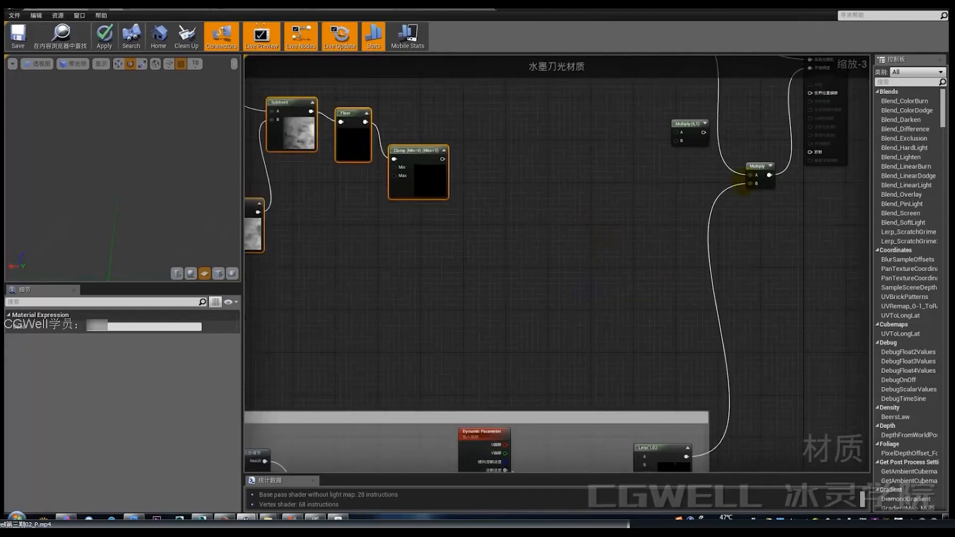
left_click_drag(759, 168, 738, 194)
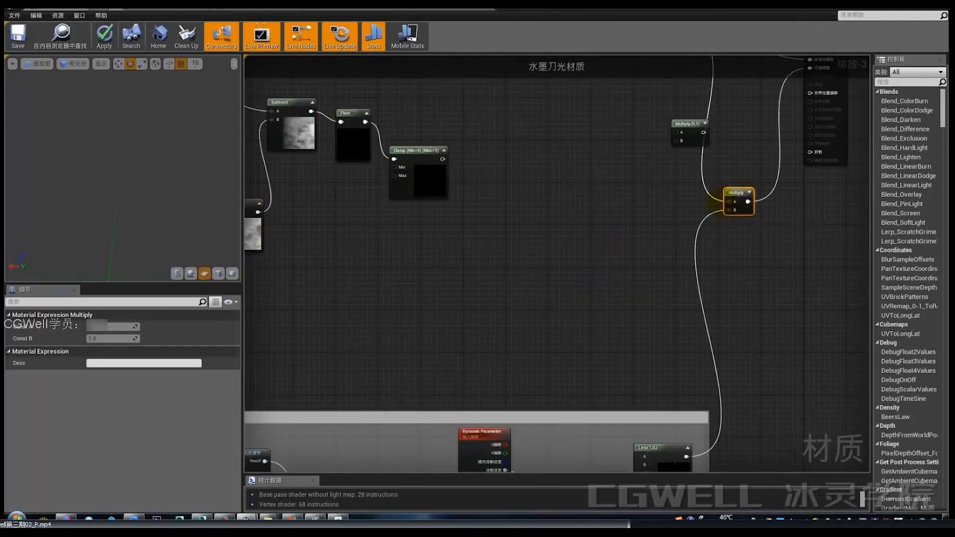
right_click_drag(548, 208, 599, 240)
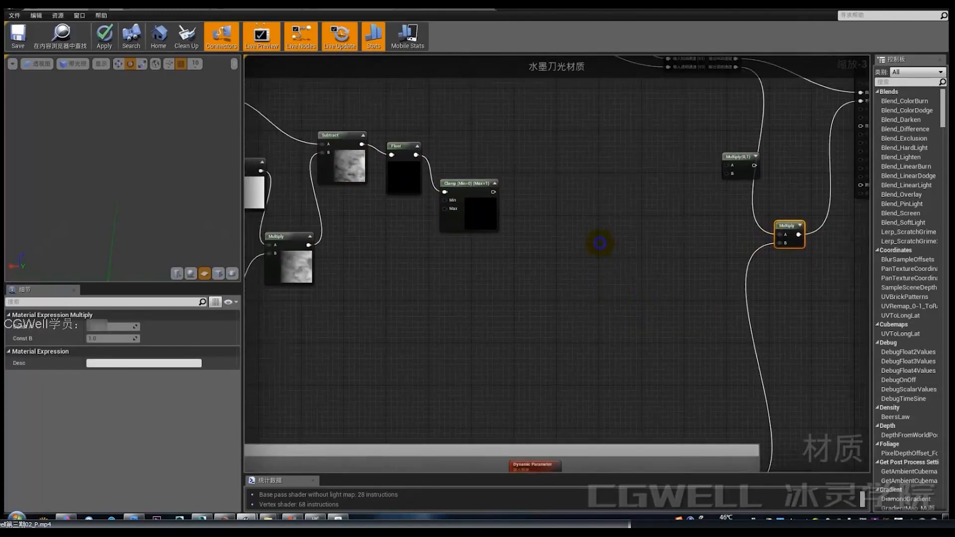
right_click(600, 241)
type("swi")
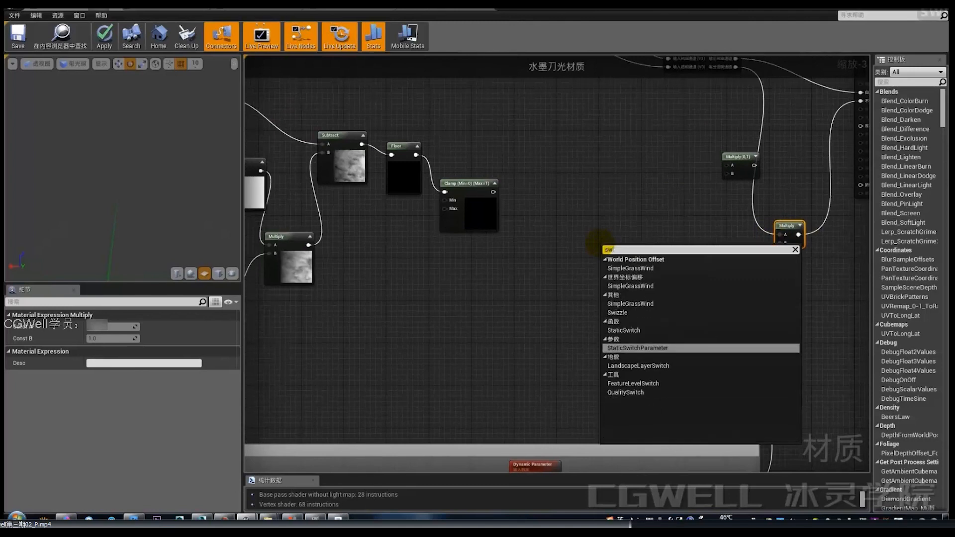
left_click(637, 330)
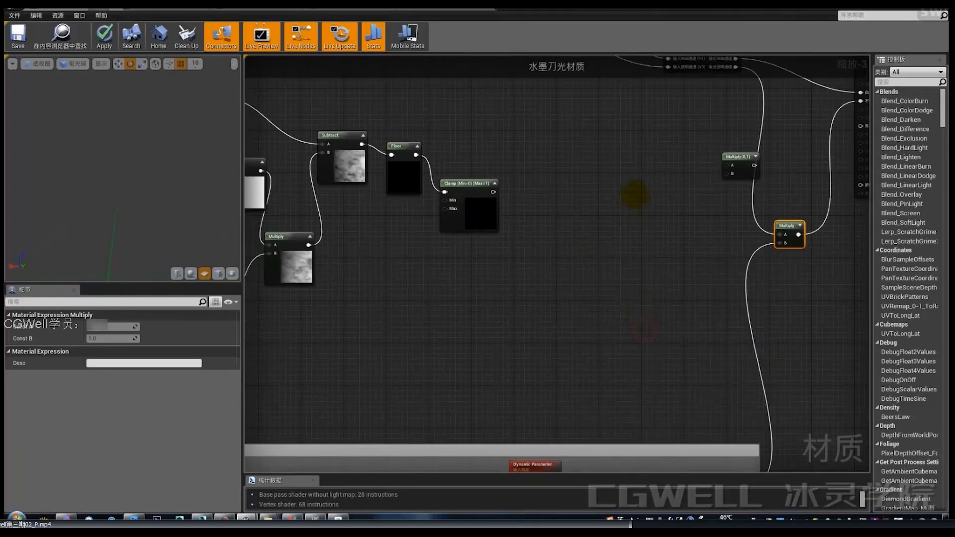
scroll(622, 251, "up", 3)
key("Delete")
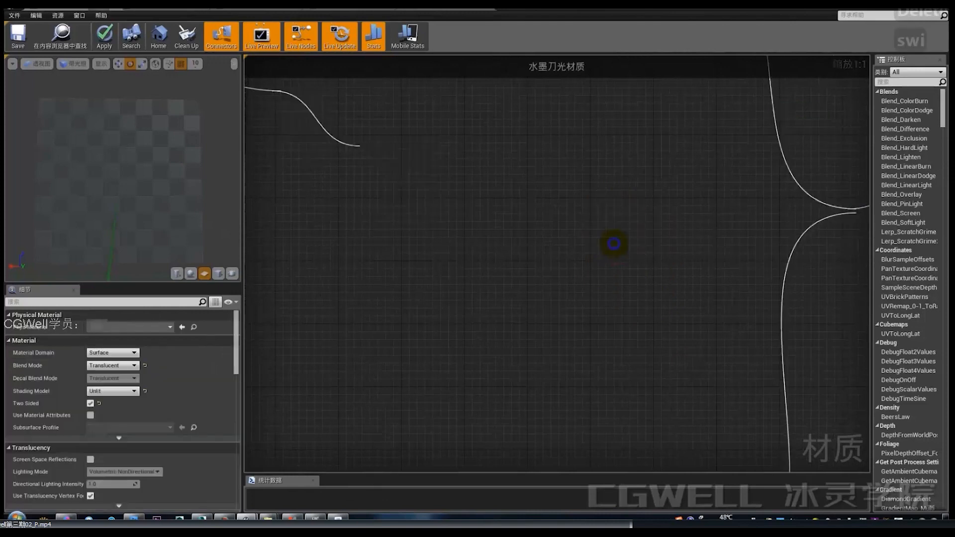
Step: Add a StaticSwitchParameter node to the graph between the Clamp node and the opacity Multiply
right_click(614, 244)
type("switch")
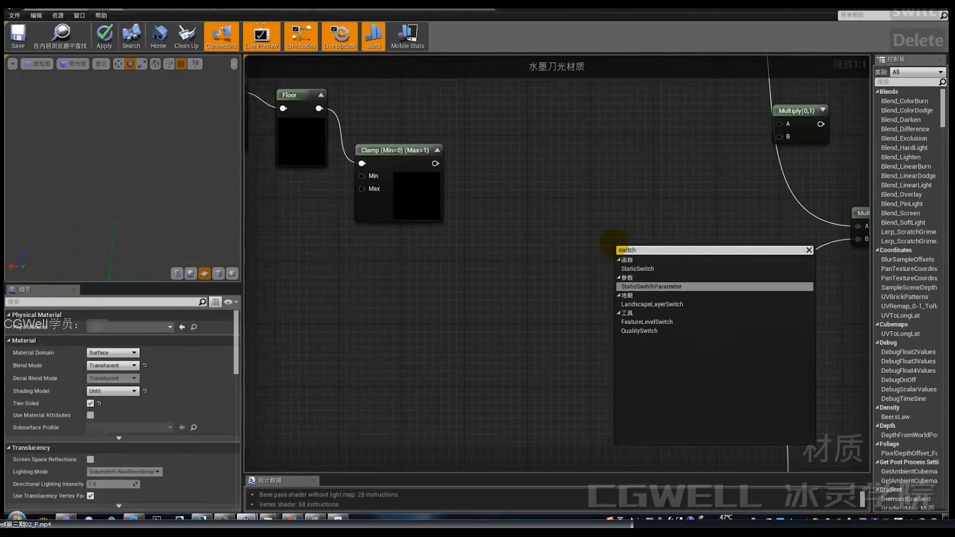
left_click(652, 286)
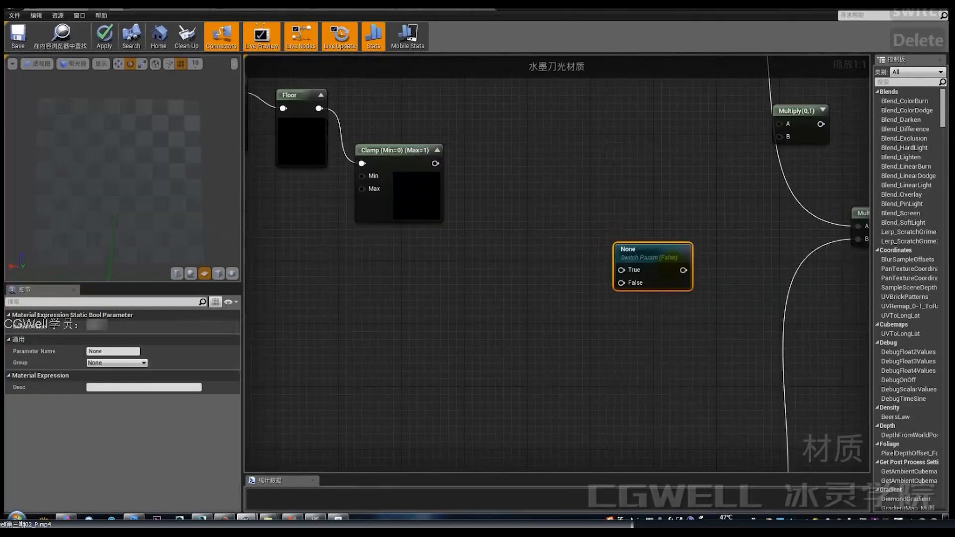
left_click_drag(667, 259, 647, 250)
Step: Reposition the Clamp node and connect its output to the True input of the switch parameter
right_click_drag(560, 215, 580, 258)
left_click(496, 229)
left_click_drag(541, 261, 533, 269)
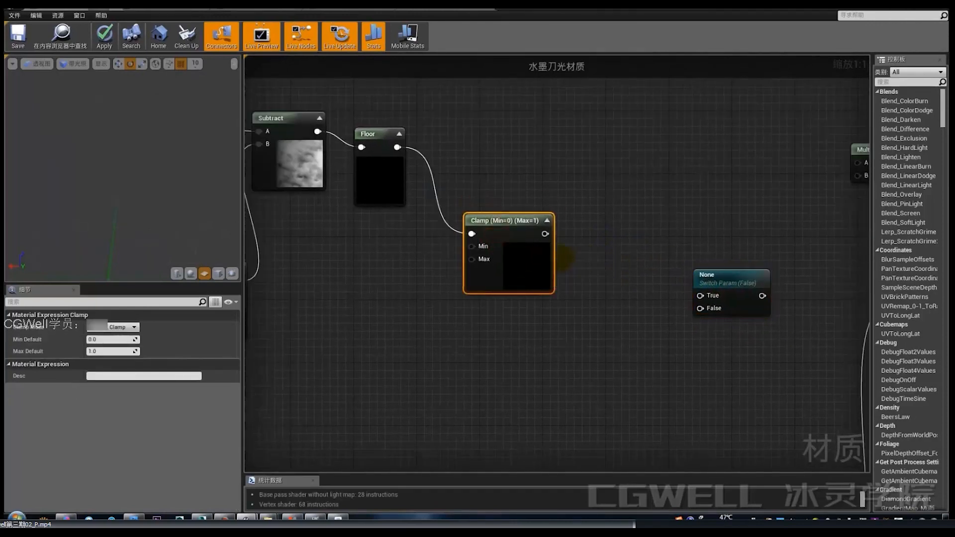
right_click_drag(584, 261, 519, 197)
left_click_drag(478, 169, 639, 232)
Step: Name the switch parameter 是否开启横向溶解
left_click(661, 218)
left_click(104, 352)
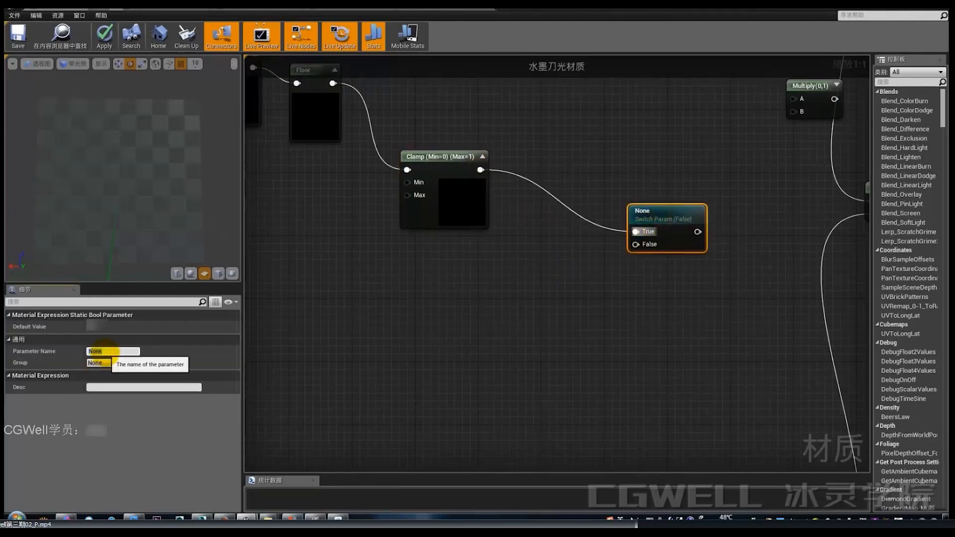
type("shifou")
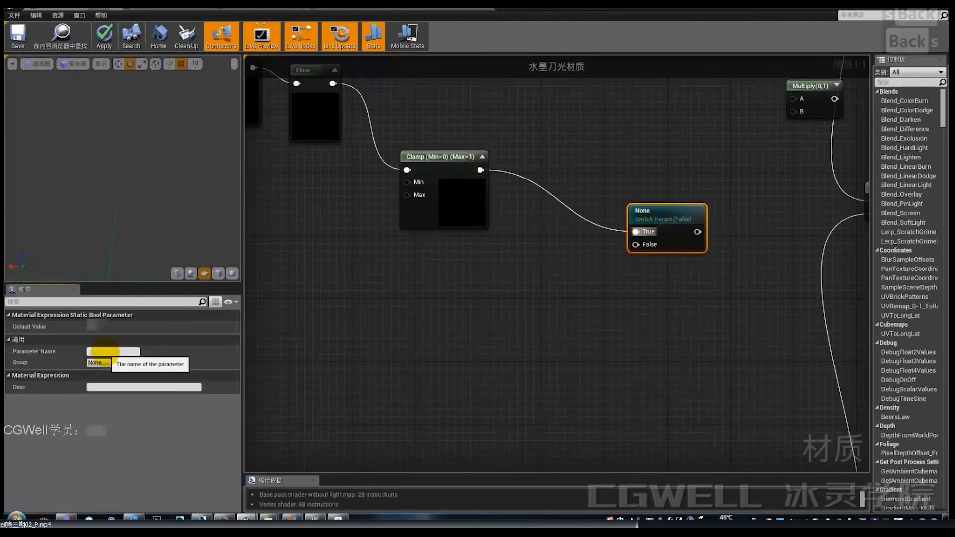
type(" kaiqi hon")
key("BackSpace")
key("BackSpace")
key("BackSpace")
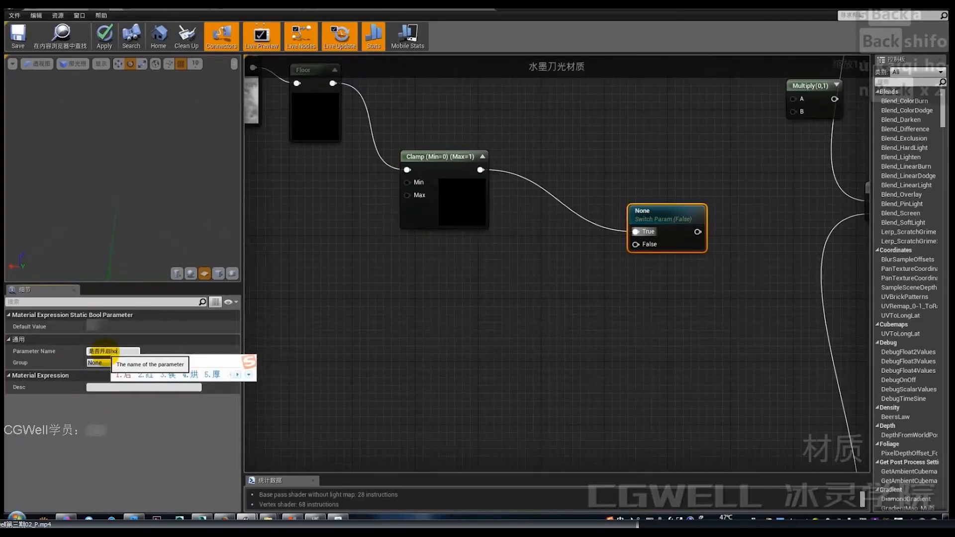
type("hengxiang xiaojie")
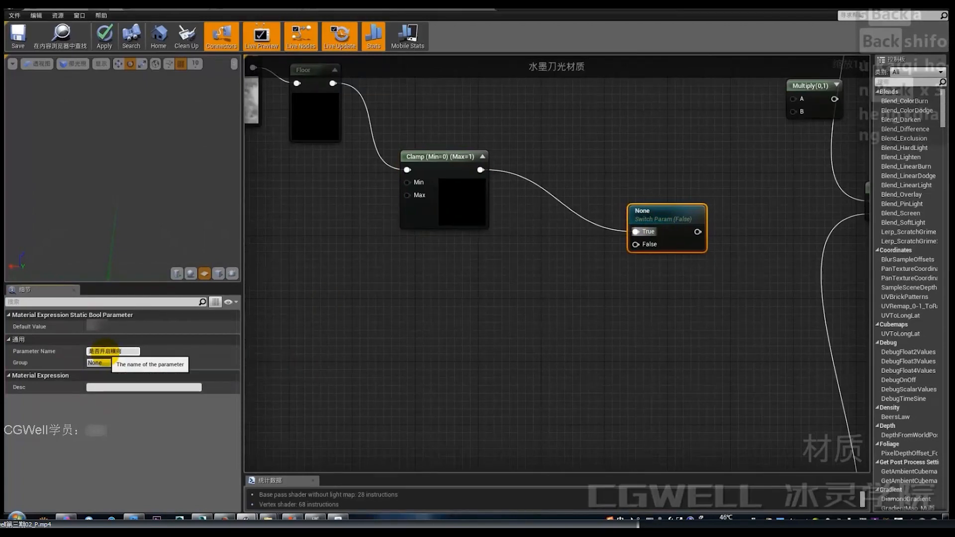
key("Return")
Step: Adjust the position of the 是否开启横向溶解 switch between Clamp and the opacity Multiply
right_click_drag(607, 305, 517, 365)
scroll(540, 260, "down", 3)
left_click_drag(563, 305, 558, 272)
right_click_drag(539, 261, 593, 280)
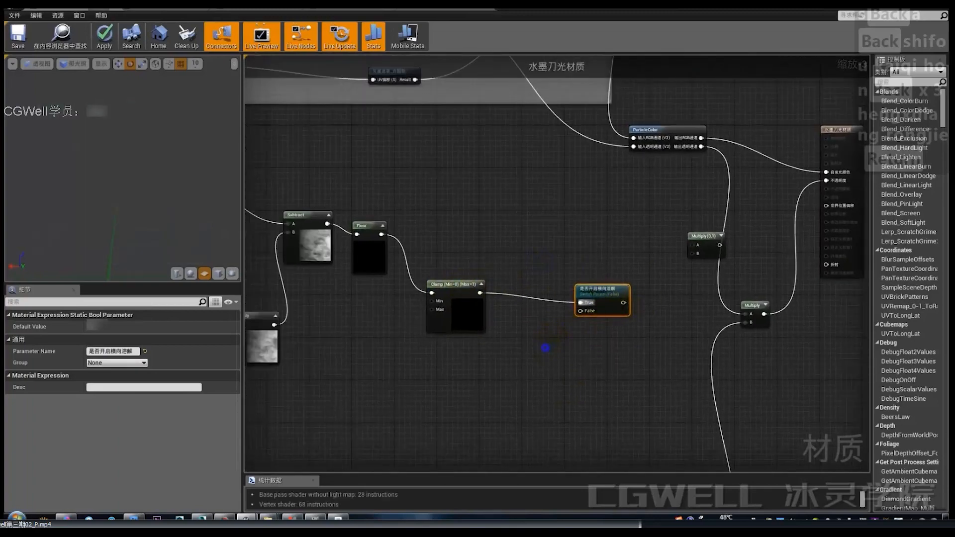
right_click_drag(545, 348, 564, 266)
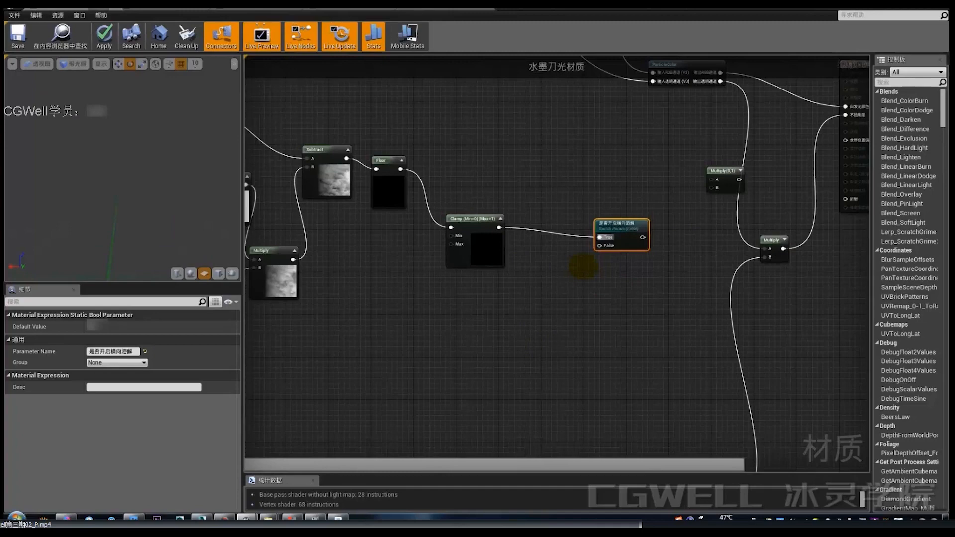
Step: Connect the output of the Lerp node in the 全体软溶解 group to the switch's False input
scroll(583, 267, "up", 2)
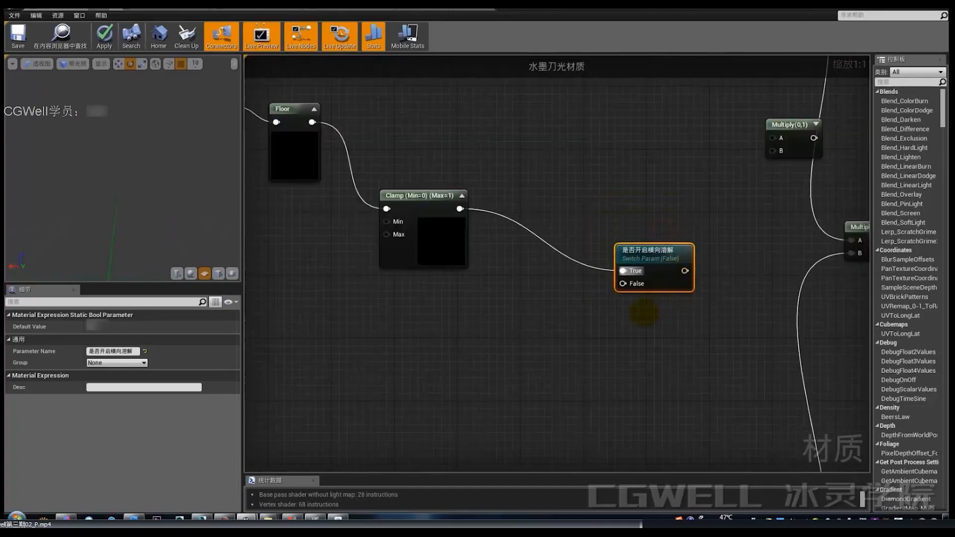
right_click_drag(666, 346, 620, 194)
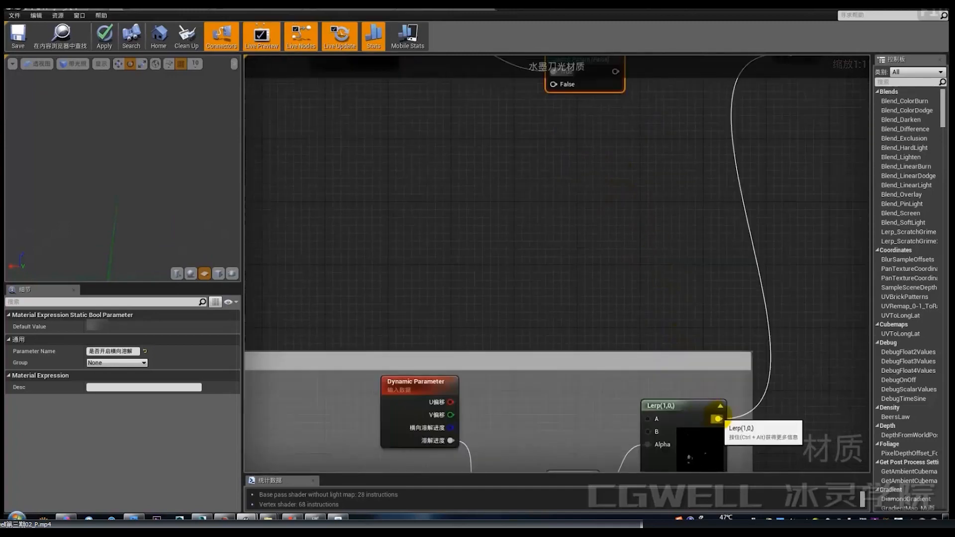
scroll(717, 419, "down", 5)
scroll(696, 358, "up", 3)
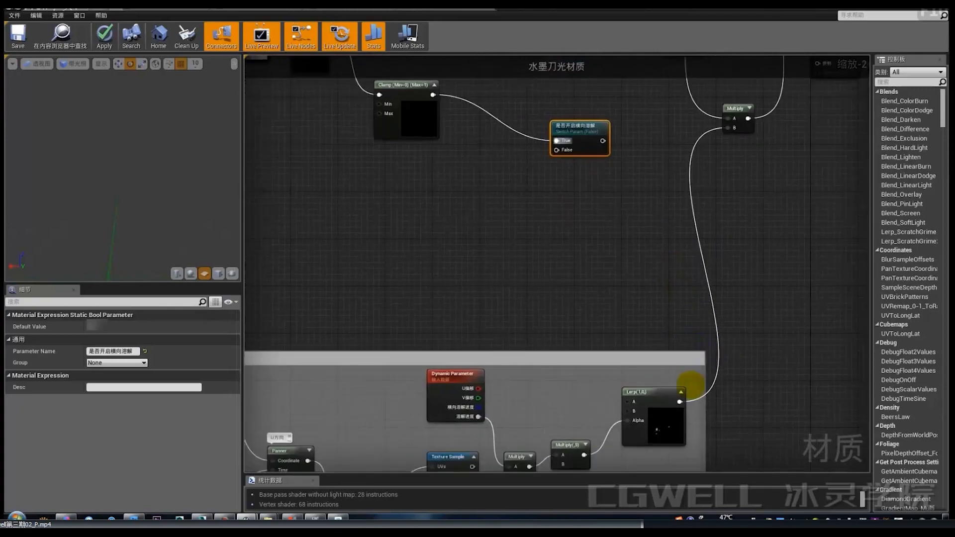
left_click_drag(679, 401, 556, 150)
Step: Examine how the 是否开启横向溶解 switch chooses between the horizontal dissolve chain and the 全体软溶解 Lerp
right_click_drag(529, 160, 583, 257)
scroll(583, 257, "down", 4)
scroll(656, 229, "up", 6)
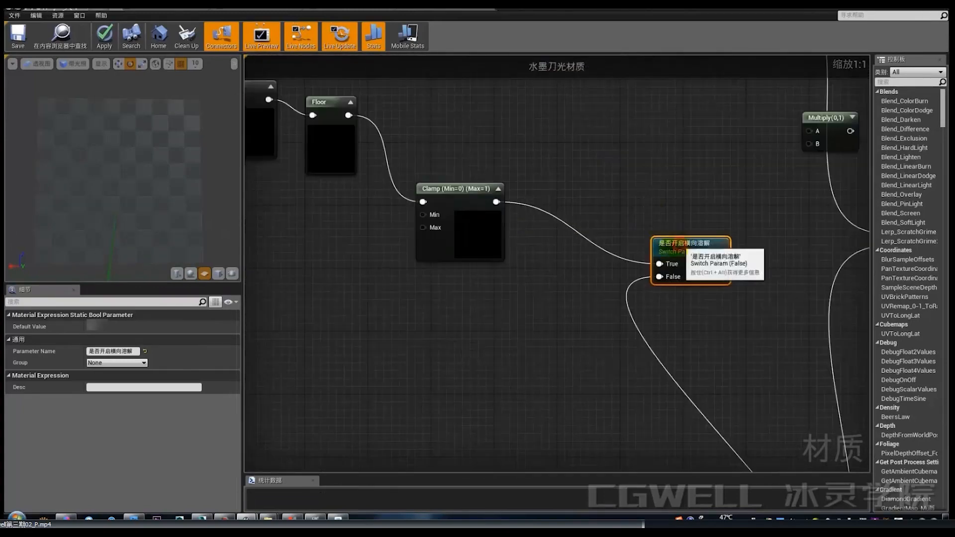
left_click(92, 326)
right_click_drag(582, 326, 525, 224)
right_click_drag(692, 383, 650, 263)
scroll(662, 313, "down", 2)
right_click_drag(662, 314, 707, 442)
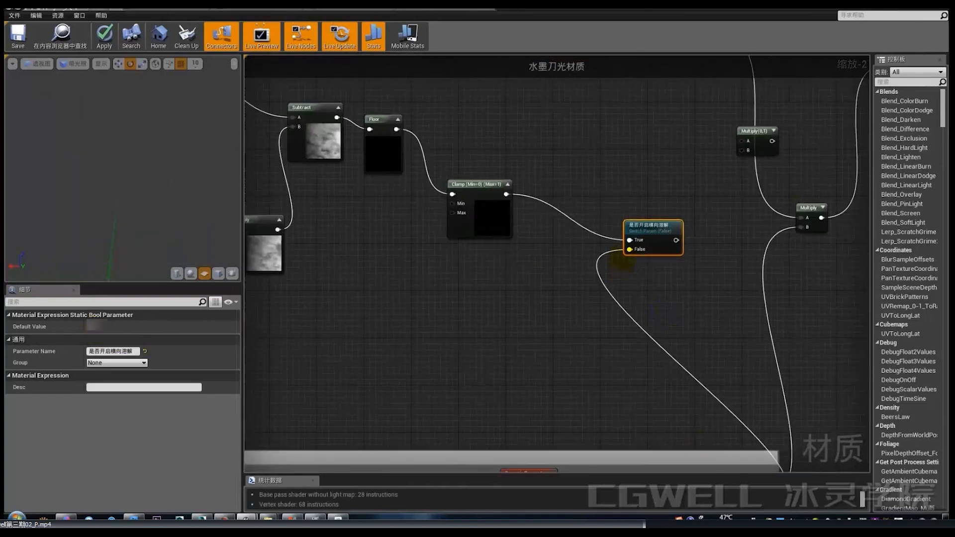
right_click_drag(667, 303, 676, 68)
right_click_drag(736, 166, 737, 403)
scroll(686, 256, "up", 2)
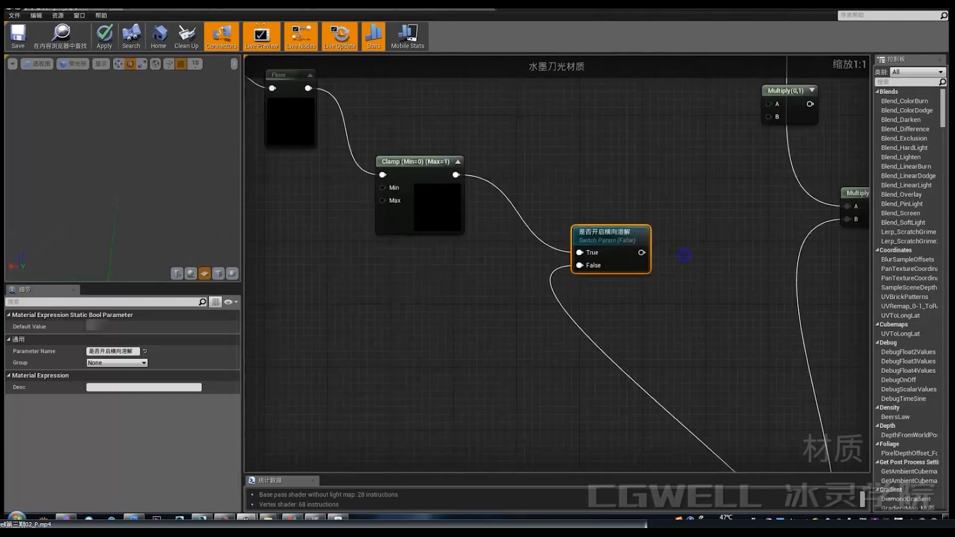
Step: Duplicate the 是否开启横向溶解 switch and place the copy between the original and the opacity Multiply
left_click_drag(572, 259, 626, 250)
left_click(558, 240)
key("ctrl+c")
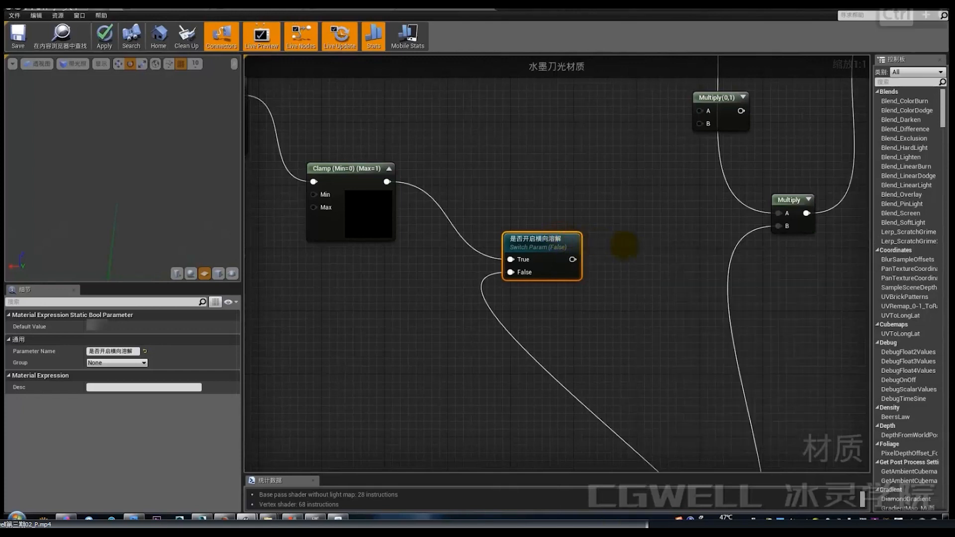
key("ctrl+v")
left_click_drag(662, 257, 677, 249)
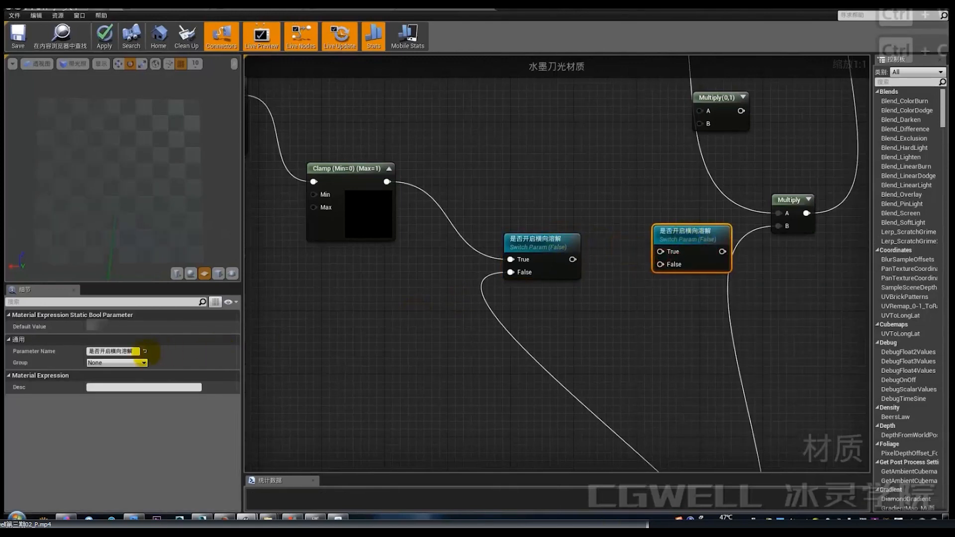
Step: Rename the duplicated switch parameter to 是否开启溶解
left_click(104, 350)
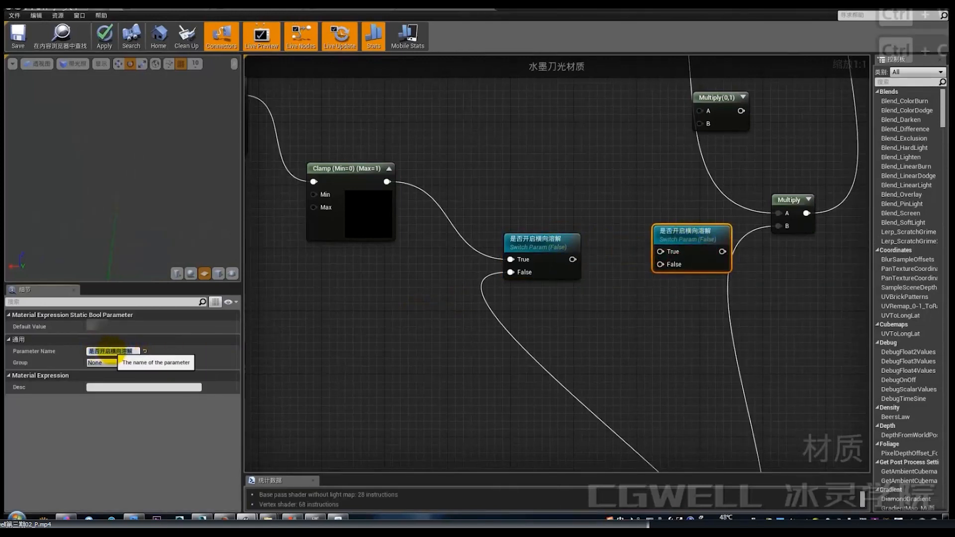
key("BackSpace")
key("BackSpace")
key("Return")
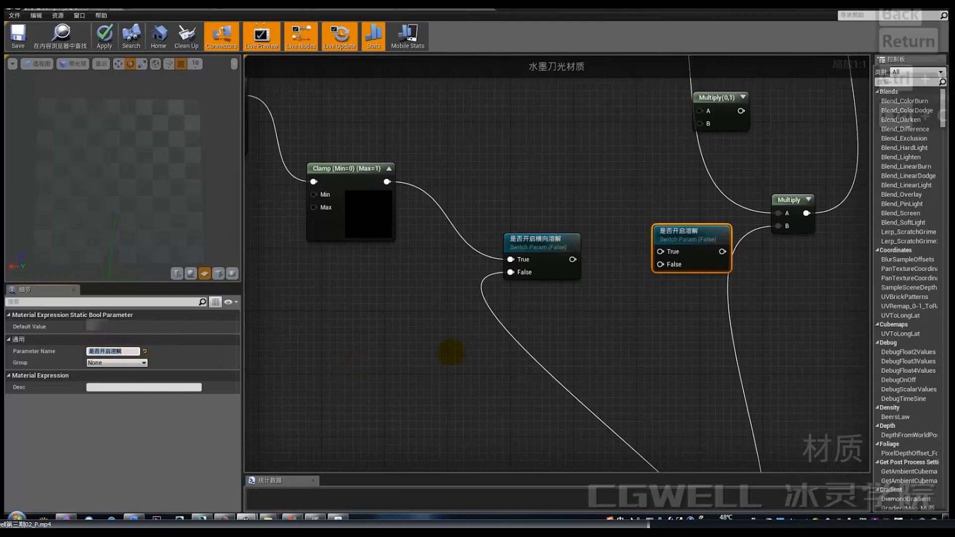
Step: Arrange the two switches and connect the 是否开启横向溶解 output to the True input of 是否开启溶解
left_click_drag(656, 251, 618, 268)
left_click_drag(532, 241, 514, 279)
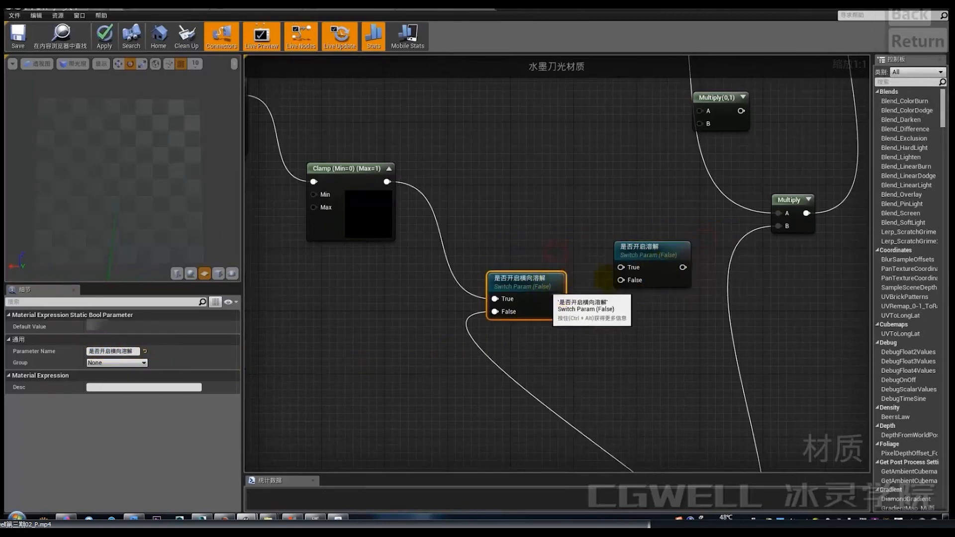
left_click_drag(646, 252, 654, 252)
left_click_drag(557, 299, 638, 281)
left_click_drag(656, 249, 687, 264)
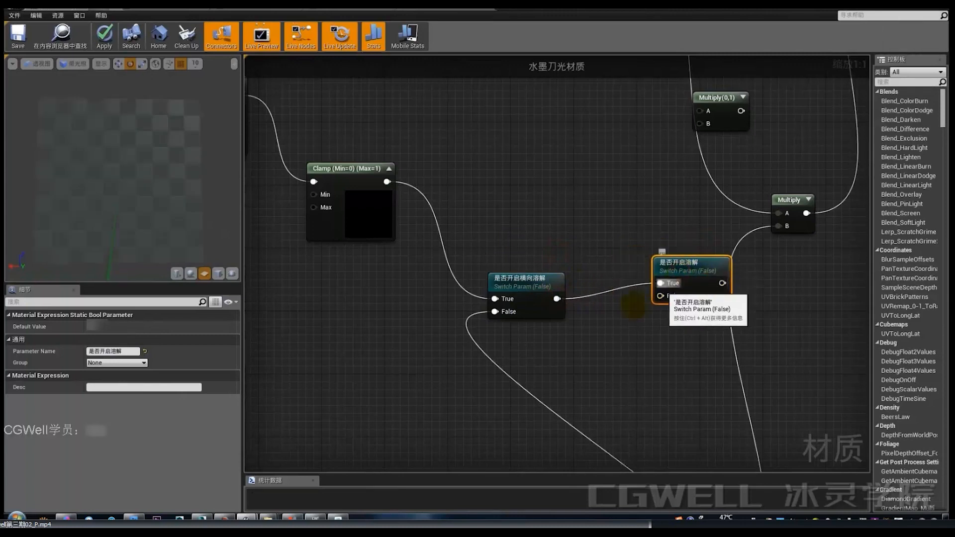
Step: Add a Constant node with value 1 and connect it to the False input of 是否开启溶解
left_click(618, 316)
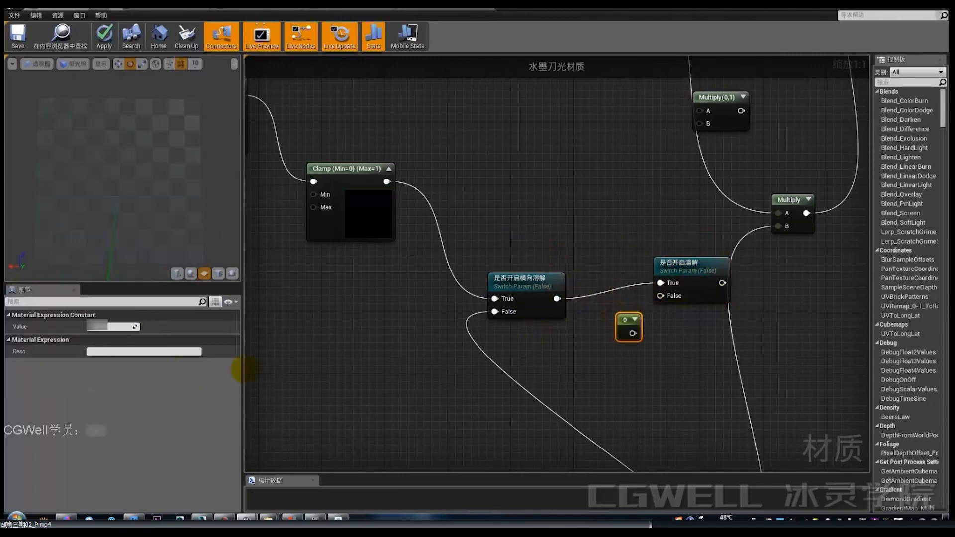
left_click(108, 326)
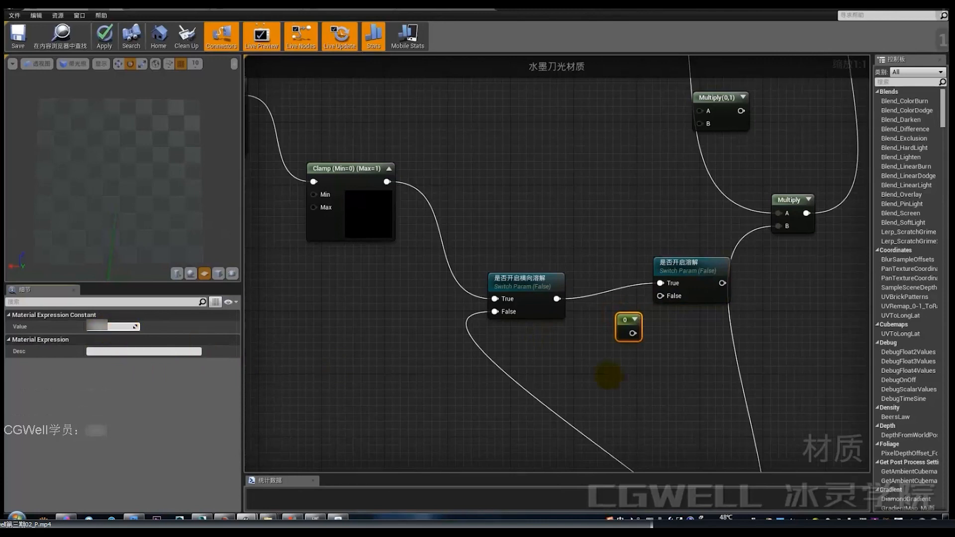
left_click(608, 376)
left_click_drag(632, 333, 667, 297)
Step: Connect the 是否开启溶解 output to the B input of the opacity Multiply and move that Multiply higher
right_click_drag(669, 299, 543, 377)
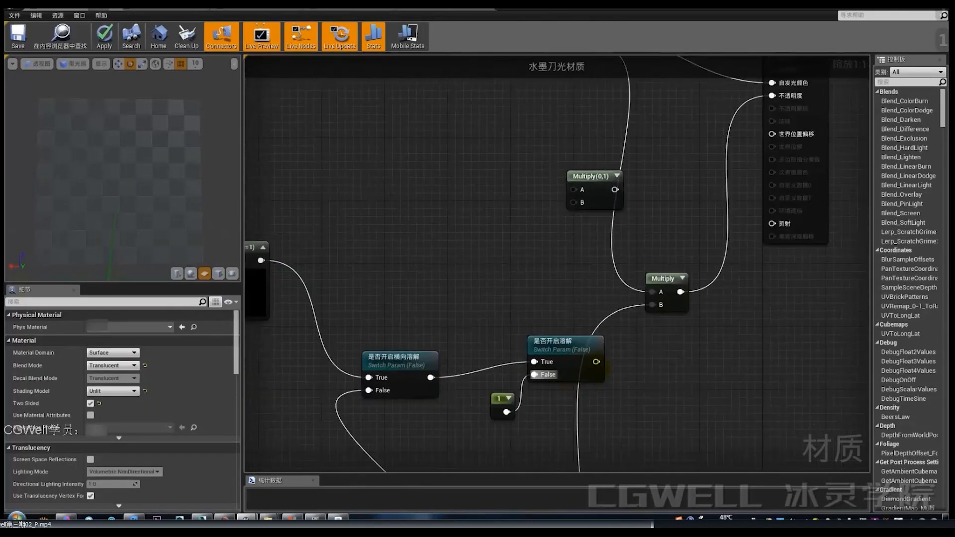
left_click_drag(595, 361, 636, 363)
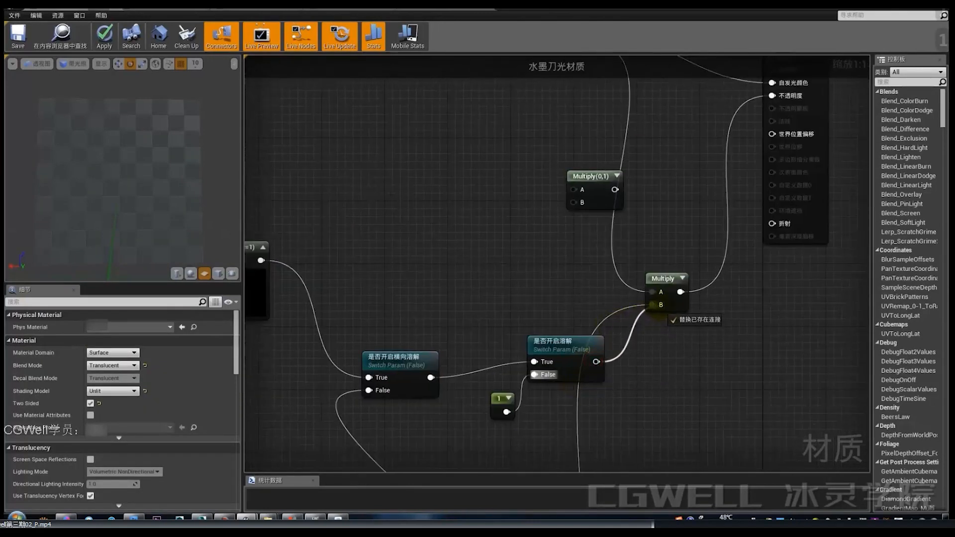
left_click_drag(652, 304, 686, 178)
scroll(646, 259, "down", 3)
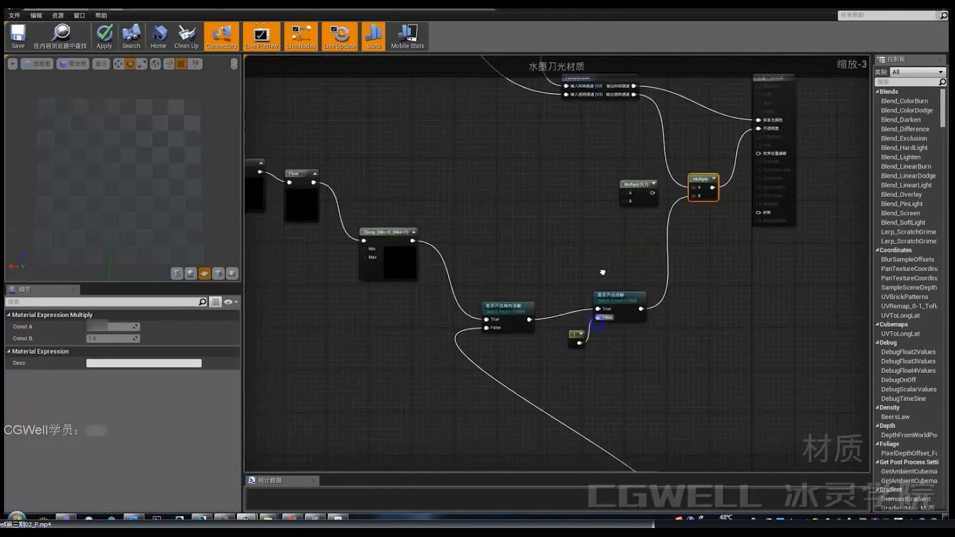
Step: Examine the horizontal dissolve node chain from the switch parameters back to the TexCoord, Dynamic Parameter and Texture Sample nodes
right_click_drag(602, 272, 654, 176)
right_click_drag(557, 236, 710, 371)
right_click_drag(527, 328, 593, 345)
right_click_drag(692, 339, 500, 316)
scroll(591, 281, "down", 2)
left_click(592, 282)
scroll(612, 292, "up", 3)
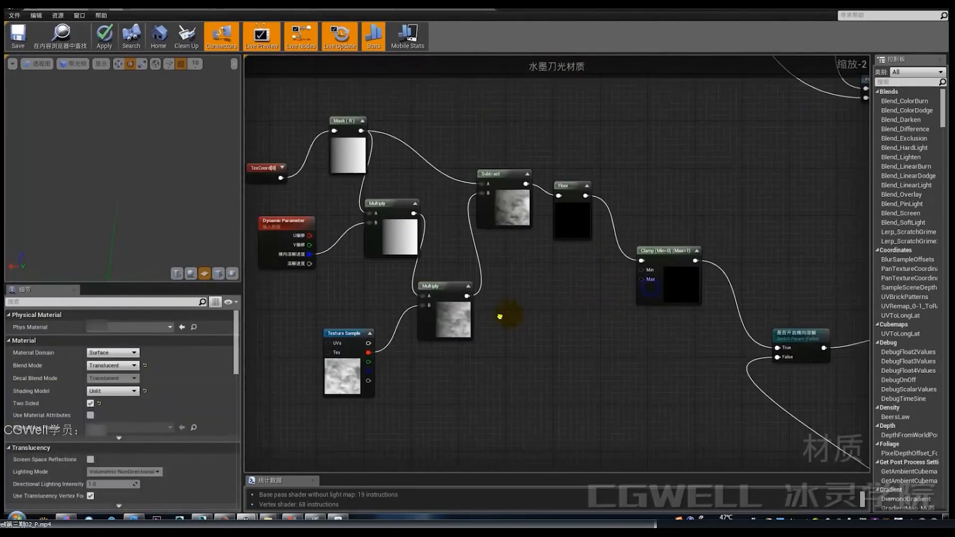
left_click_drag(572, 253, 269, 398)
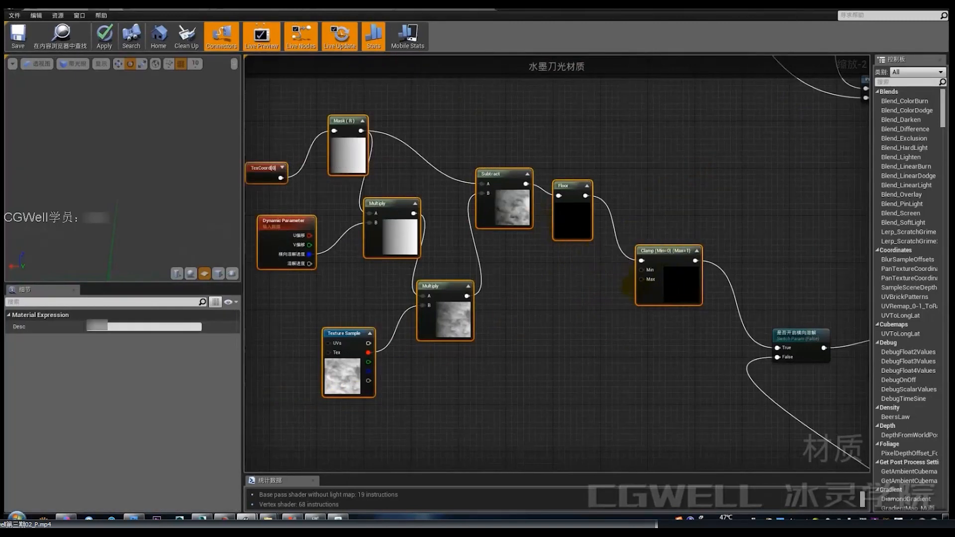
right_click_drag(543, 221, 580, 283)
right_click_drag(511, 286, 684, 275)
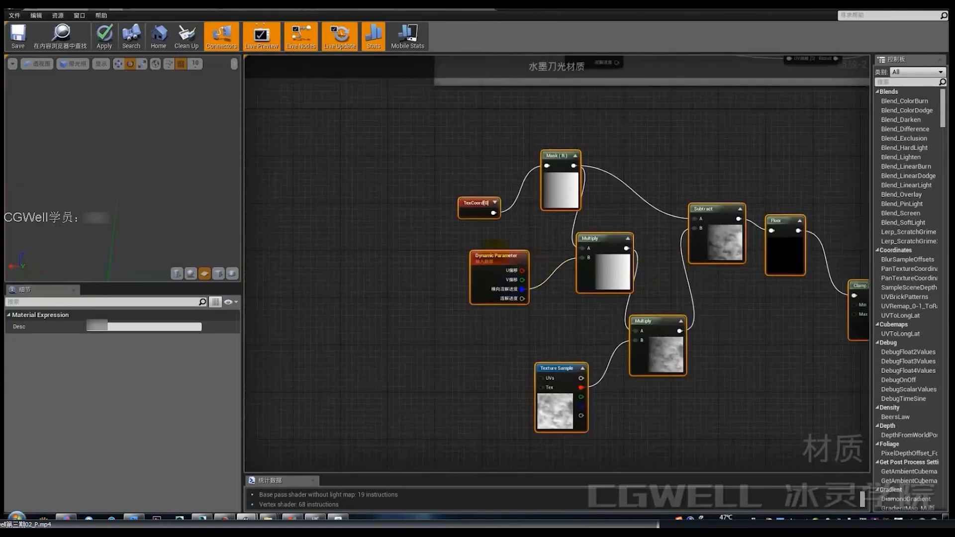
Step: Spread out the TexCoord, Mask (R) and Dynamic Parameter nodes and disconnect 横向溶解进度 from the first Multiply's B input
scroll(501, 241, "up", 2)
right_click_drag(581, 267, 514, 274)
left_click(488, 247)
left_click_drag(422, 274, 373, 331)
right_click_drag(422, 272, 506, 334)
left_click_drag(480, 259, 425, 203)
left_click_drag(589, 258, 493, 258)
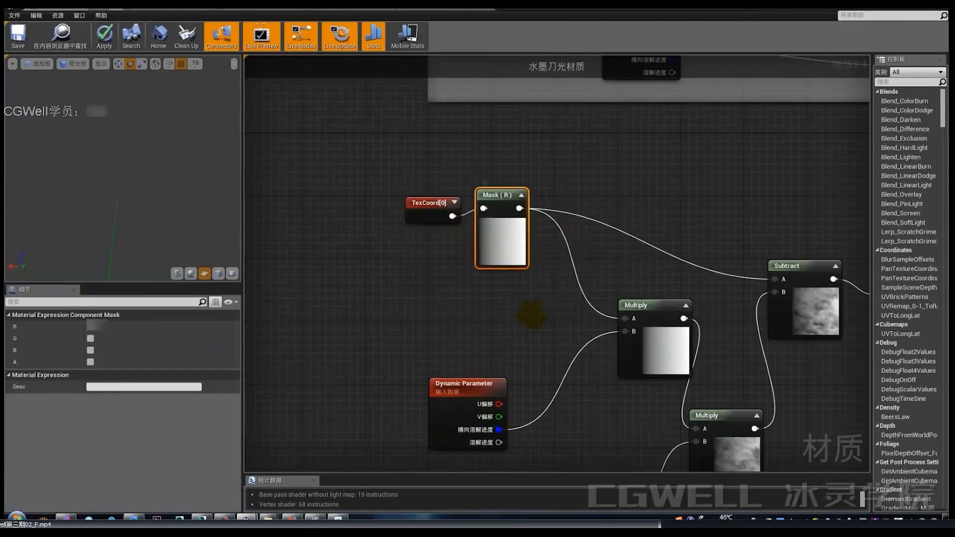
left_click_drag(470, 385, 274, 405)
left_click(625, 332, "alt")
Step: Add a Time node below TexCoord and feed its output into a new Sine node
right_click(435, 349)
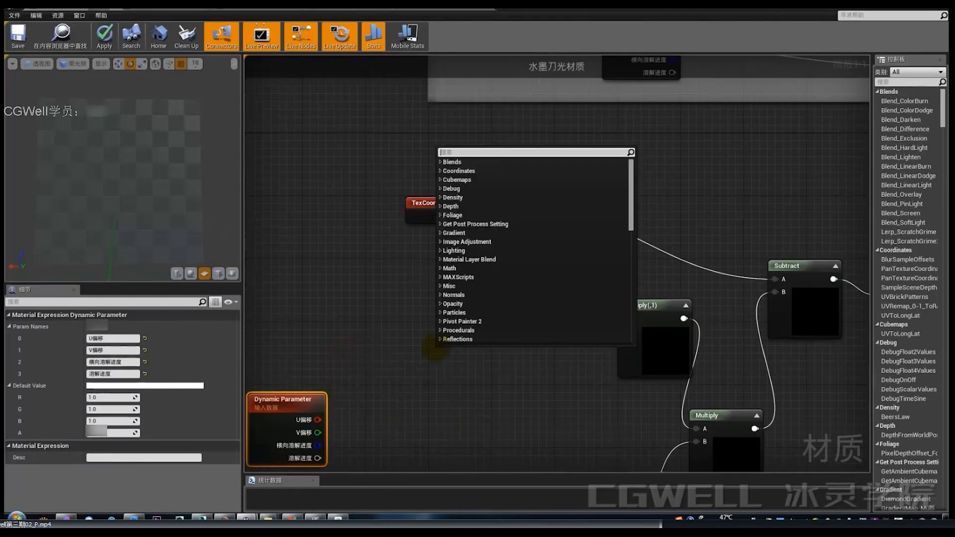
type("time")
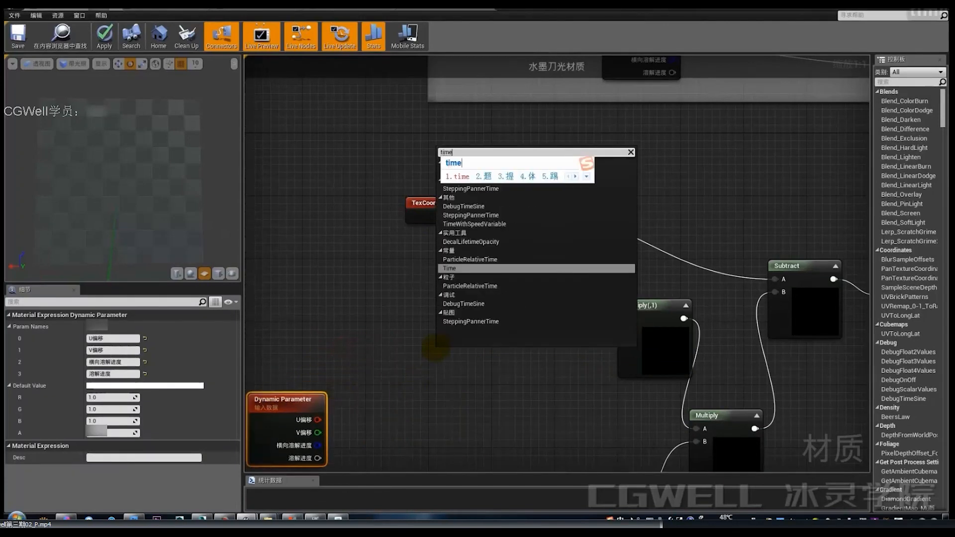
key("Return")
left_click_drag(445, 352, 404, 324)
type("sine")
key("Return")
left_click(465, 328)
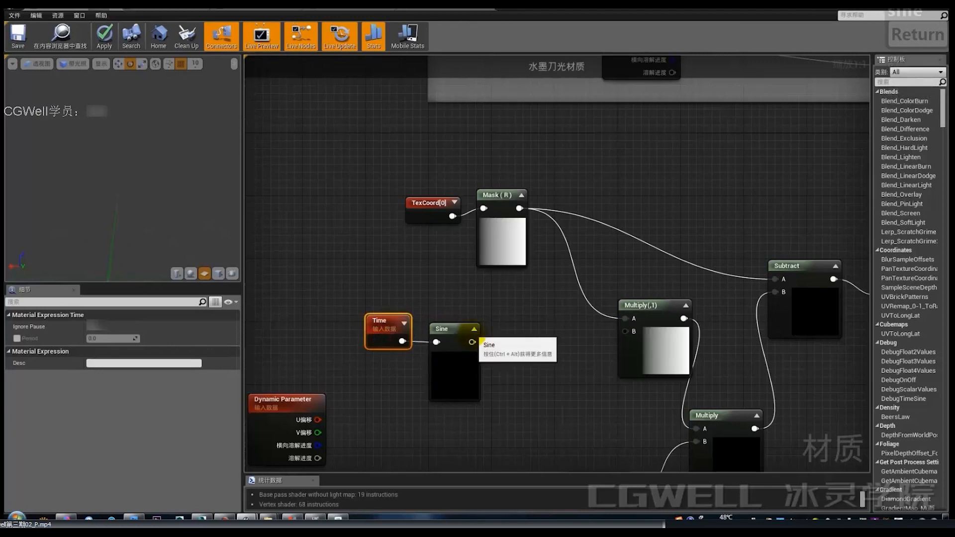
left_click_drag(471, 338, 471, 330)
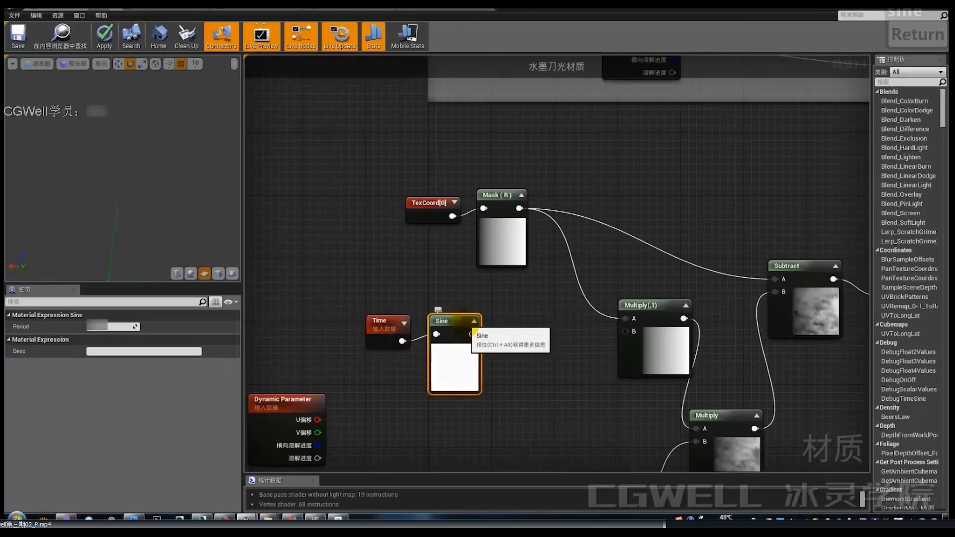
Step: Annotate the screen with a sine curve over a time axis between 1 and -1, and clear the drawing
key("ctrl+alt")
key("ctrl+alt+q")
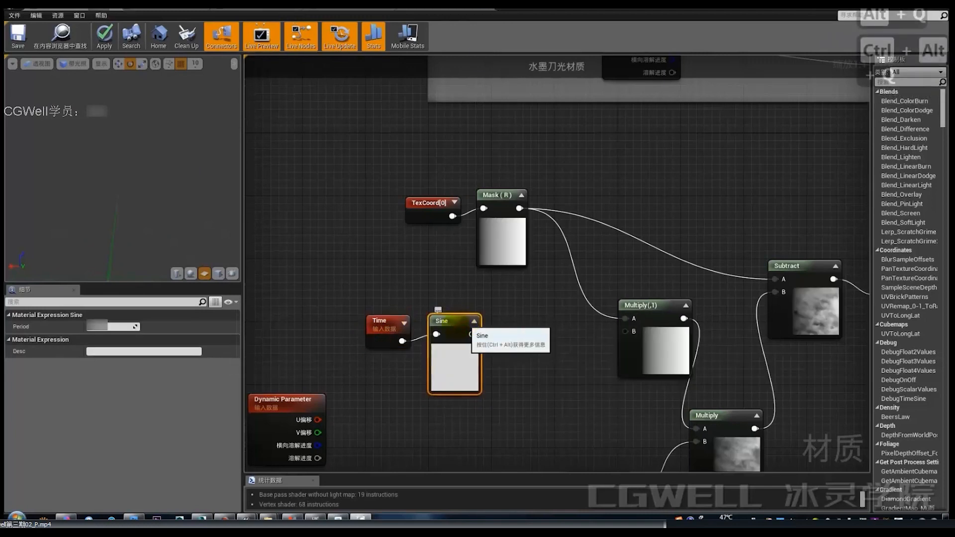
mouse_move(378, 189)
left_mouse_down()
mouse_move(372, 287)
mouse_move(662, 283)
left_mouse_up()
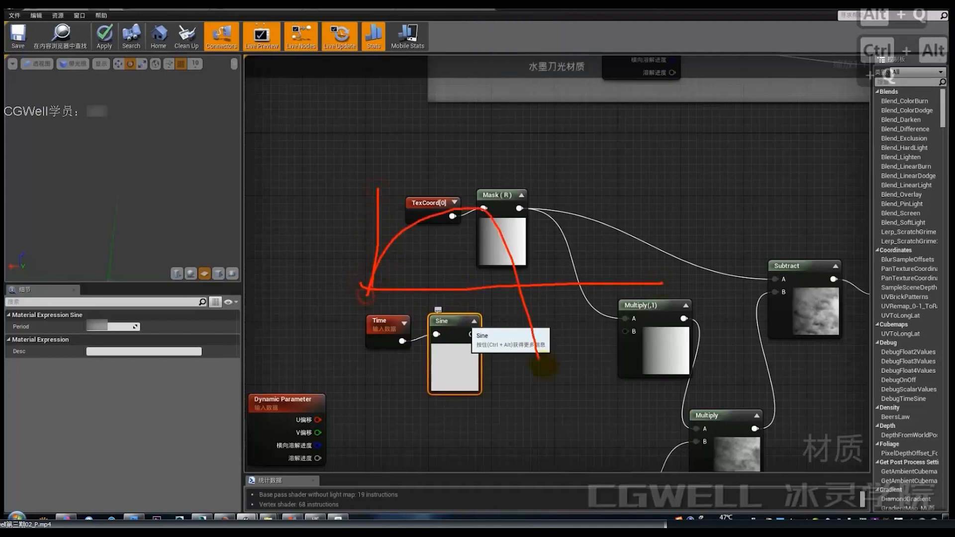
key("alt+q")
key("alt+q")
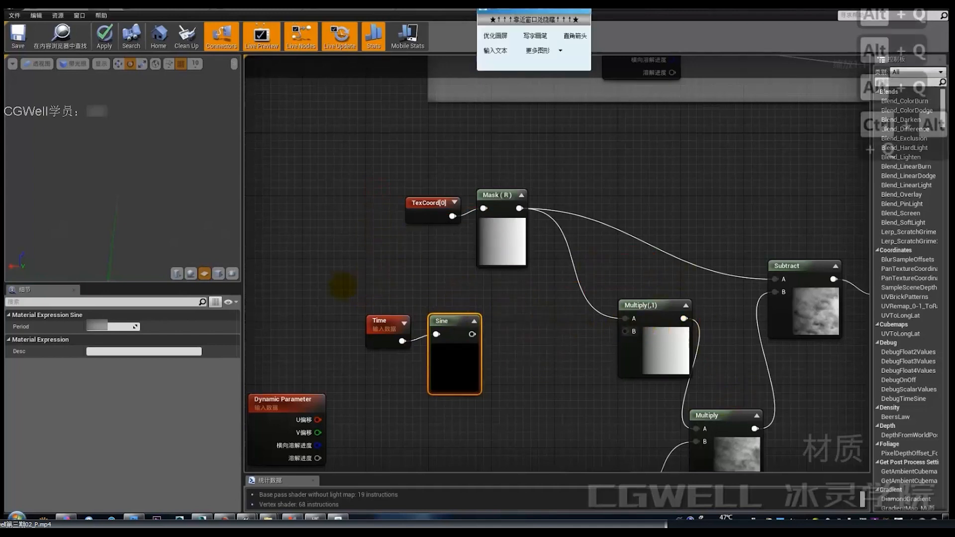
left_click_drag(656, 259, 778, 297)
left_click_drag(668, 314, 778, 296)
left_click_drag(328, 158, 343, 445)
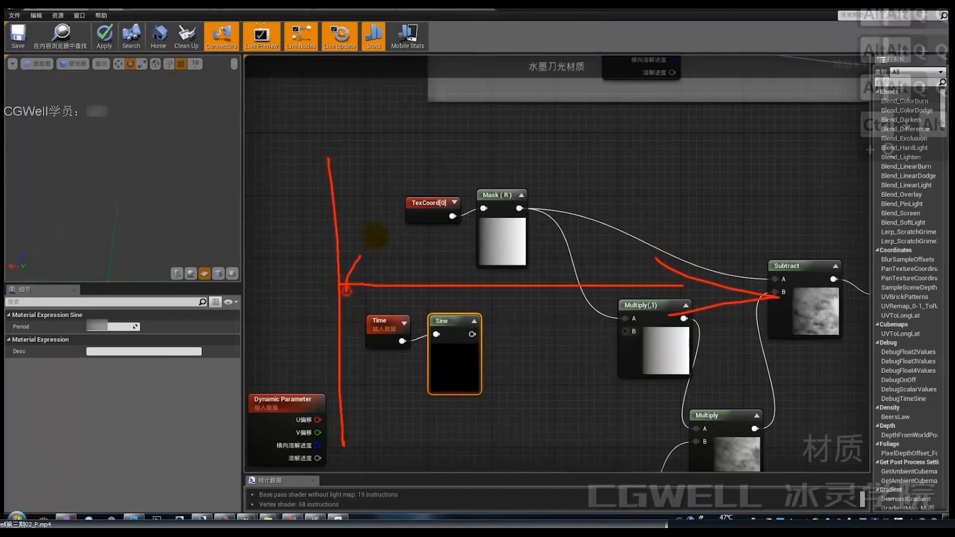
left_click_drag(477, 247, 571, 374)
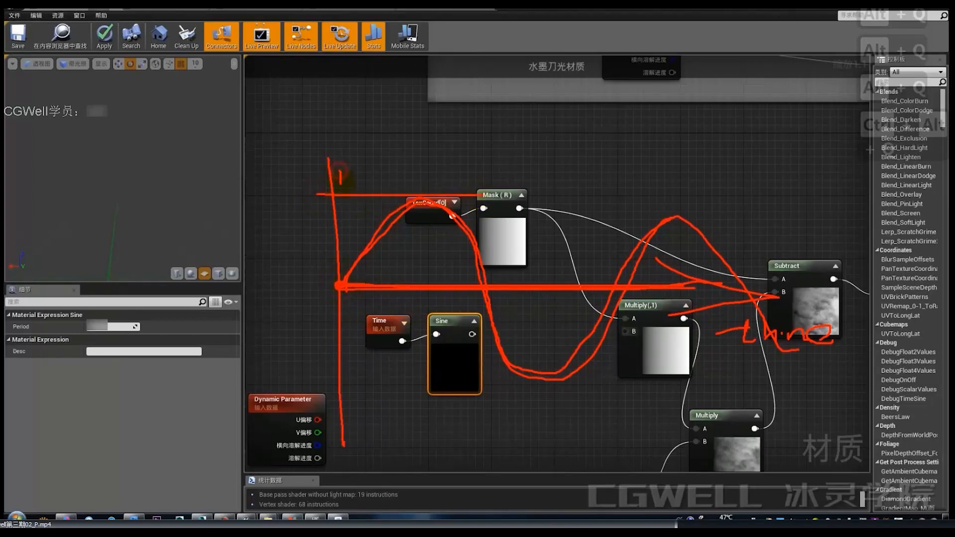
left_click_drag(332, 379, 609, 377)
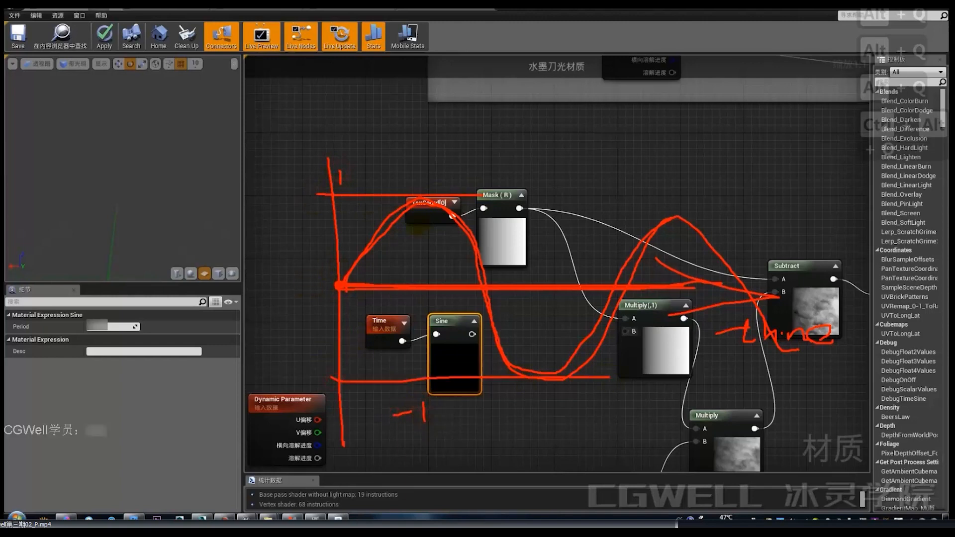
key("Escape")
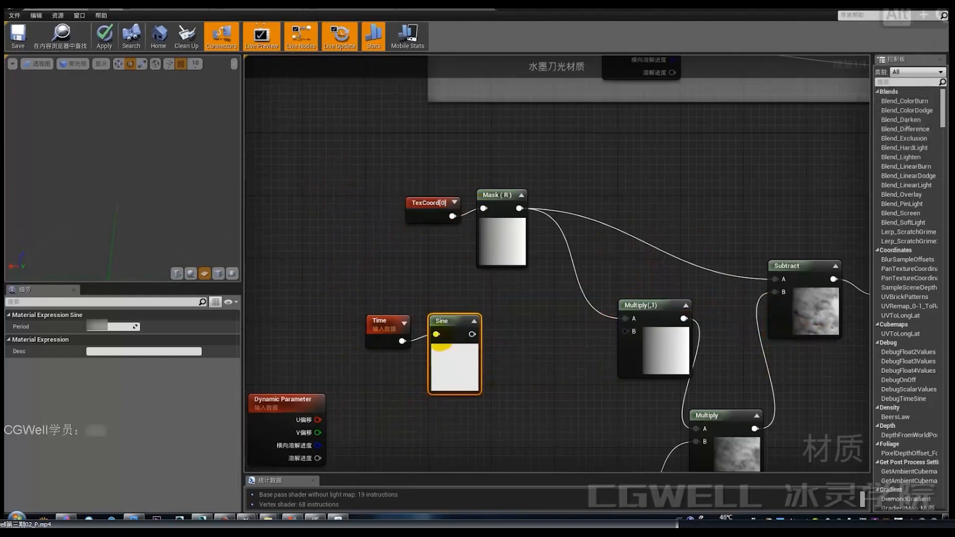
Step: Reposition the Time, Sine and Dynamic Parameter nodes and connect the Sine output to the first Multiply's B input
left_click(385, 324)
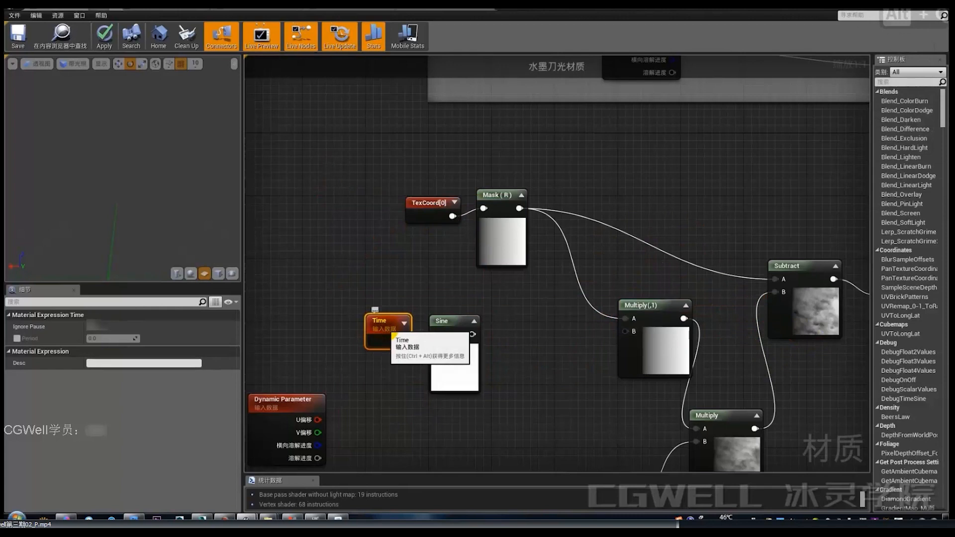
left_click_drag(436, 334, 401, 341)
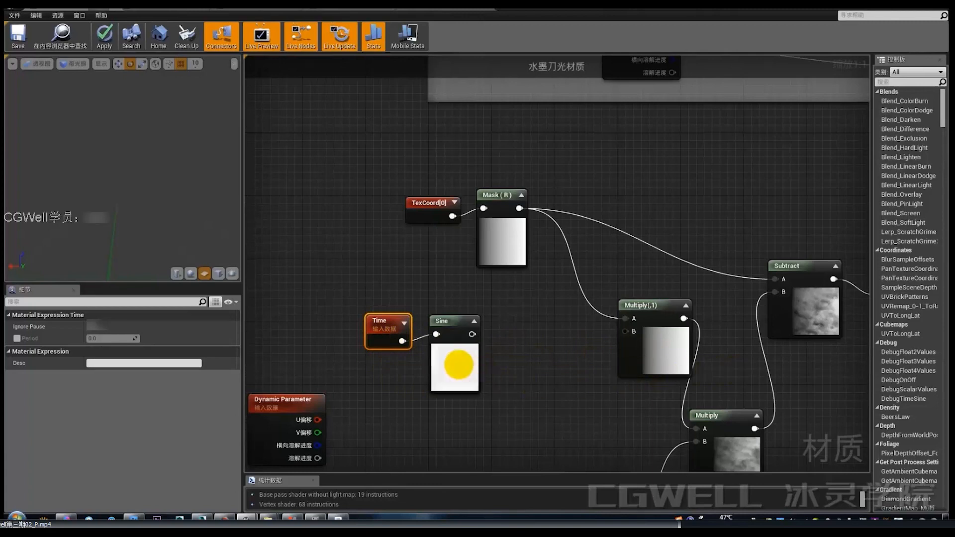
left_click_drag(454, 366, 476, 374)
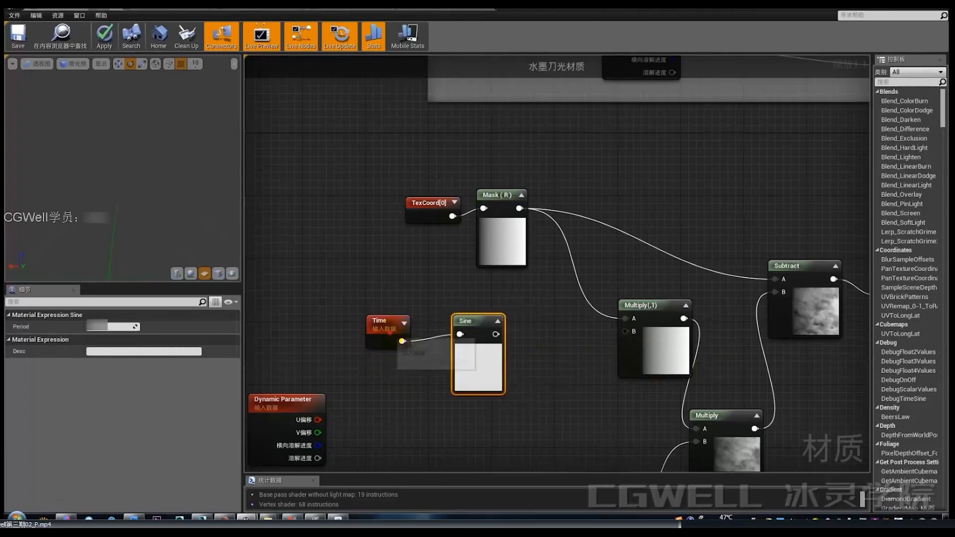
left_click_drag(380, 322, 373, 283)
left_click_drag(471, 344, 455, 326)
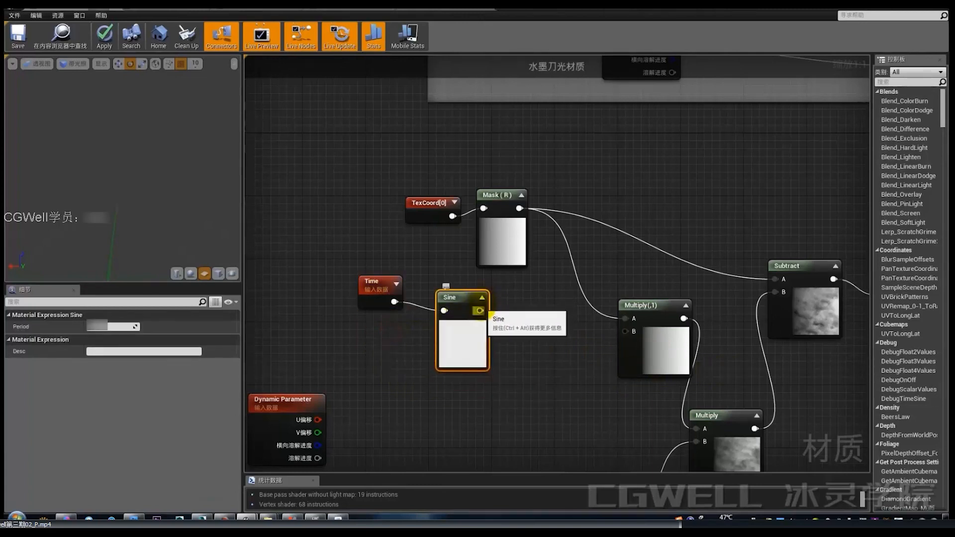
left_click_drag(480, 310, 624, 332)
right_click_drag(574, 369, 618, 322)
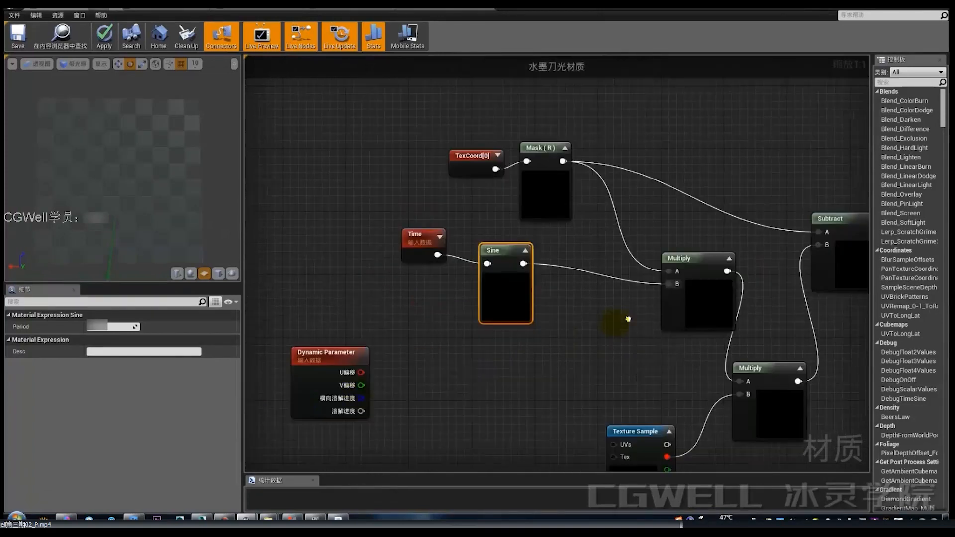
left_click_drag(348, 361, 537, 363)
Step: Inspect the node previews from the Multiply nodes through Subtract to Floor
right_click_drag(626, 331, 416, 361)
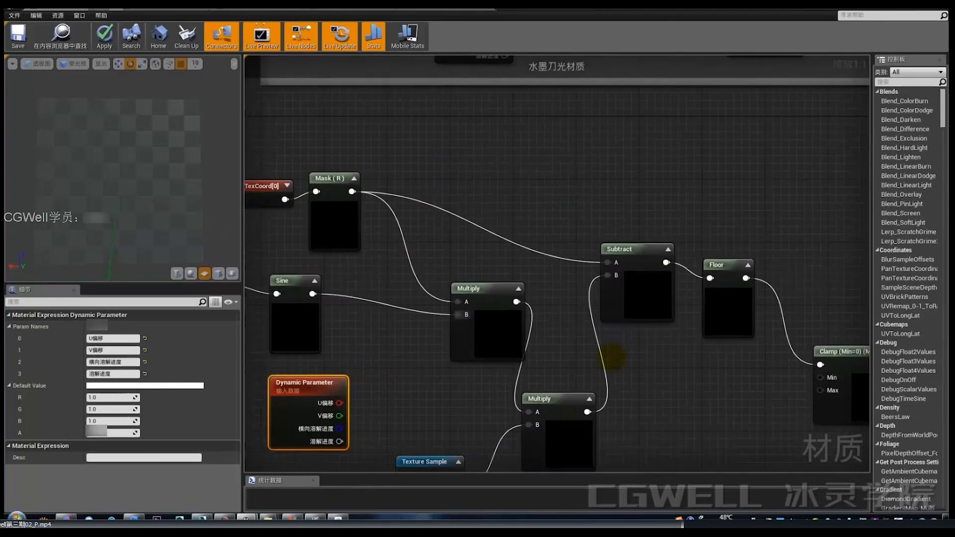
left_click(611, 358)
left_click(630, 294)
right_click_drag(701, 347, 576, 324)
right_click(613, 297)
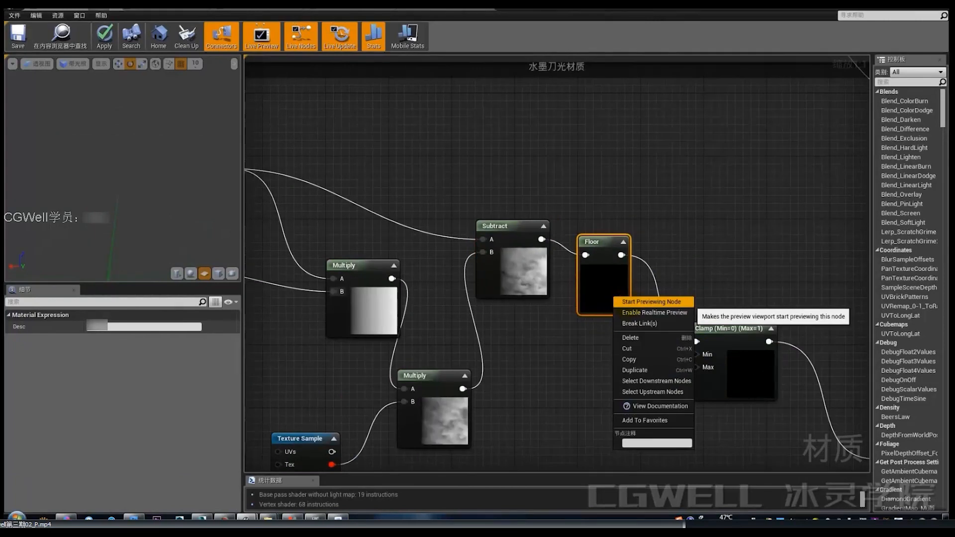
right_click_drag(513, 290, 691, 277)
Step: Make room around Sine and insert a Multiply with Const B 30 between it and the first Multiply's B input
right_click_drag(448, 280, 544, 253)
left_click_drag(460, 318, 381, 334)
left_click_drag(455, 261, 448, 277)
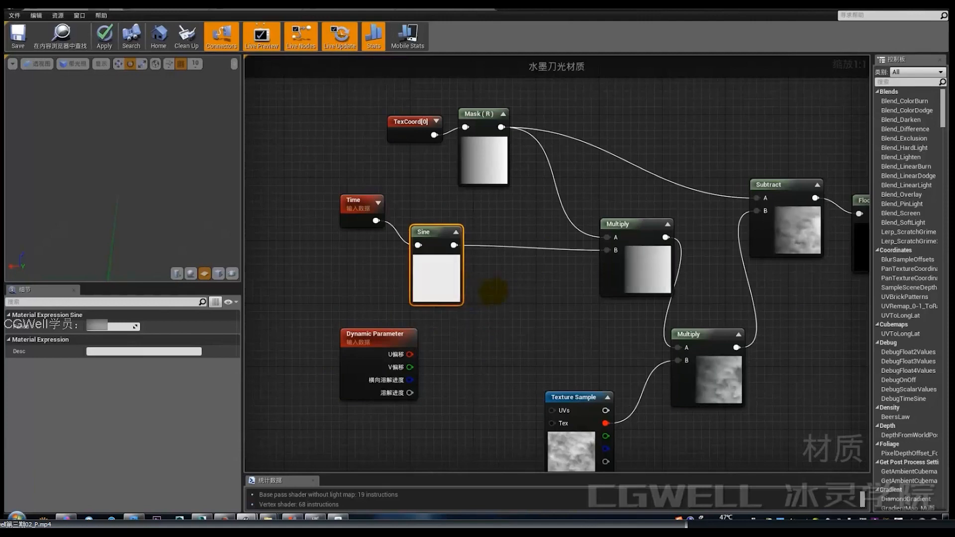
right_click_drag(556, 293, 578, 297)
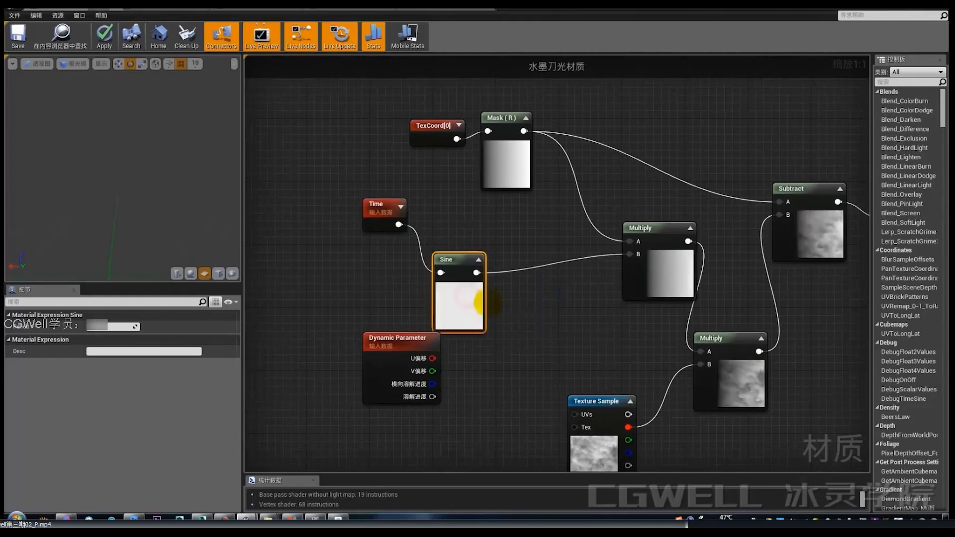
left_click(530, 289)
left_click_drag(550, 289, 631, 255)
left_click(113, 337)
type("30")
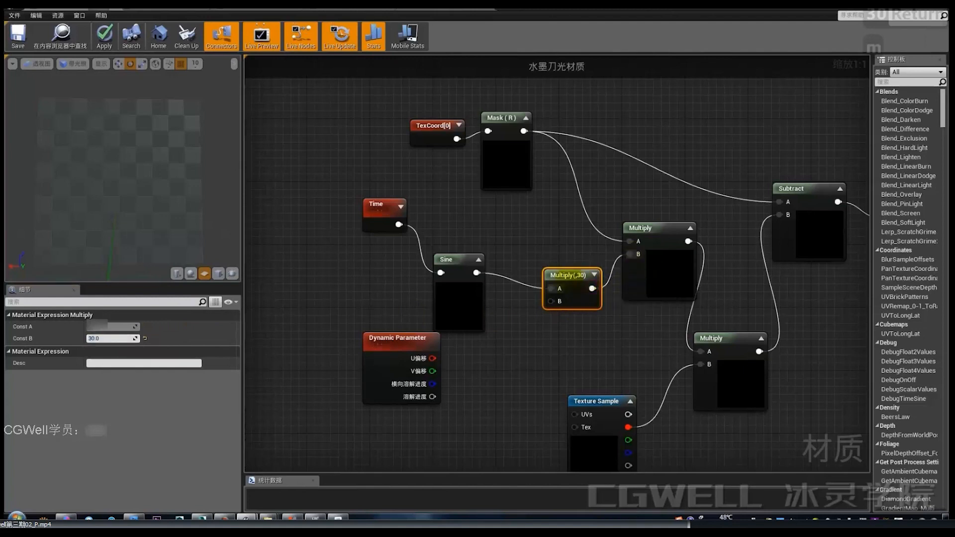
Step: Tidy the positions of the Multiply(,30) and Sine nodes
left_click_drag(570, 274, 569, 267)
right_click_drag(599, 316, 566, 331)
left_click_drag(431, 317, 460, 287)
Step: Check the Subtract, Floor and Clamp previews with the sine value multiplied by 30
right_click_drag(529, 317, 388, 320)
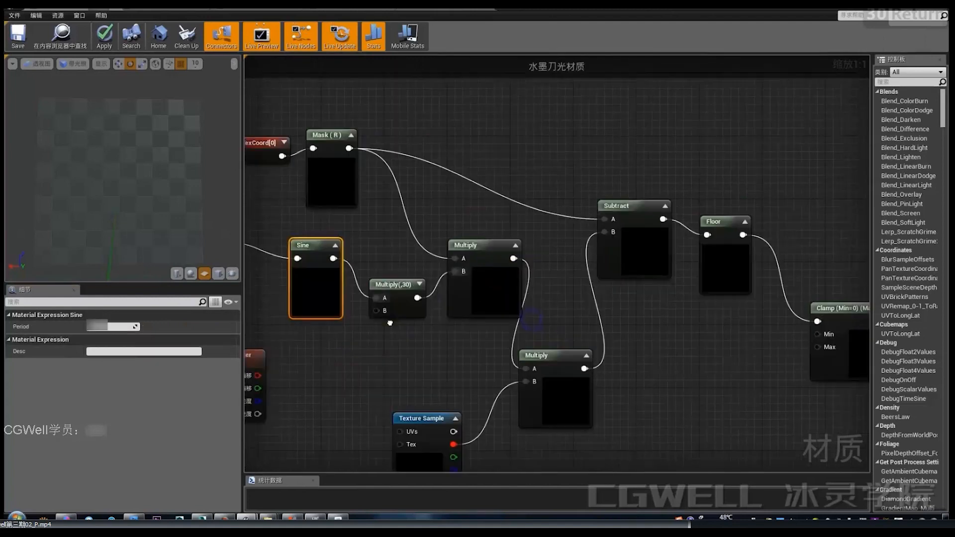
scroll(569, 312, "down", 2)
scroll(604, 313, "up", 1)
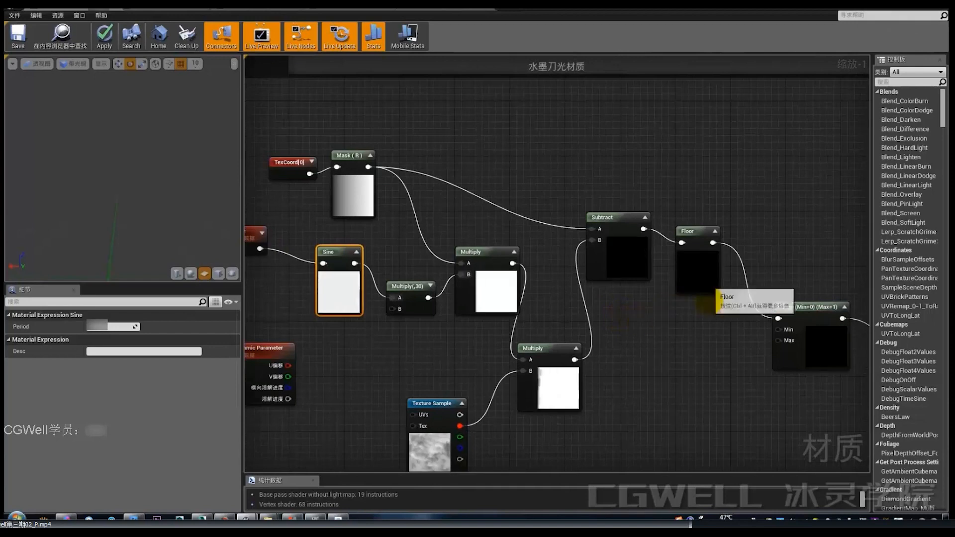
right_click_drag(707, 303, 588, 327)
scroll(590, 326, "up", 1)
left_click(590, 297)
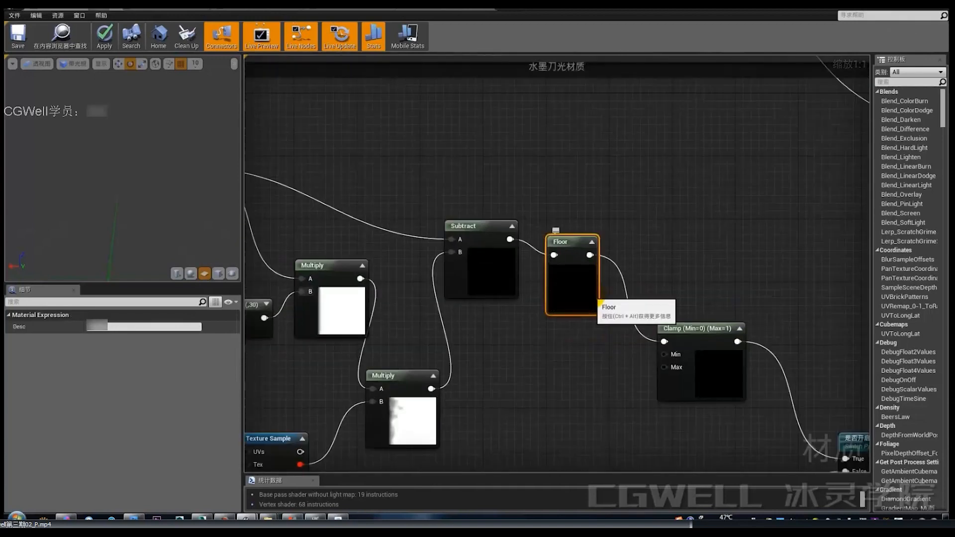
right_click(590, 294)
left_click(550, 334)
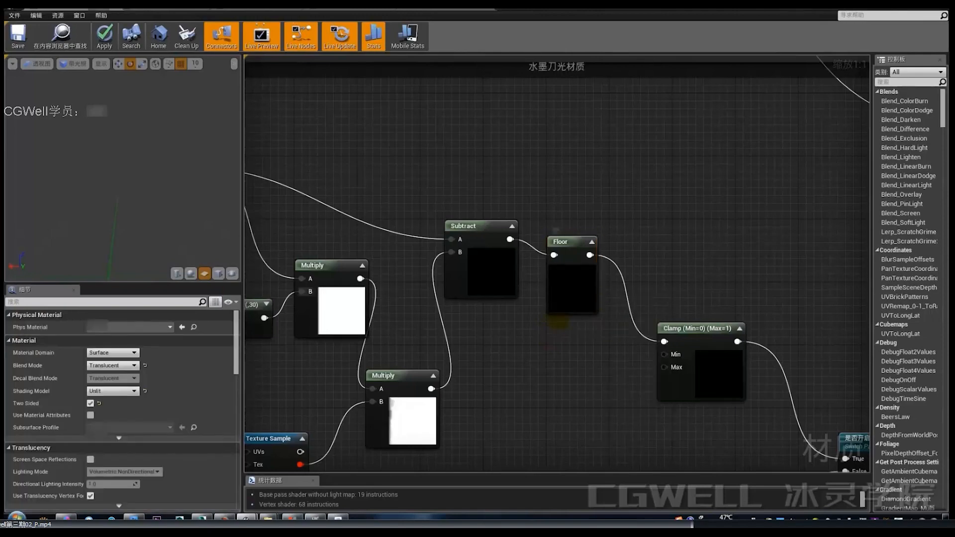
Step: Move the Dynamic Parameter closer to the Texture Sample and line up the Sine and Multiply(,30) nodes
right_click_drag(391, 307, 536, 281)
scroll(536, 281, "down", 2)
right_click_drag(448, 302, 630, 290)
left_click_drag(469, 326, 533, 330)
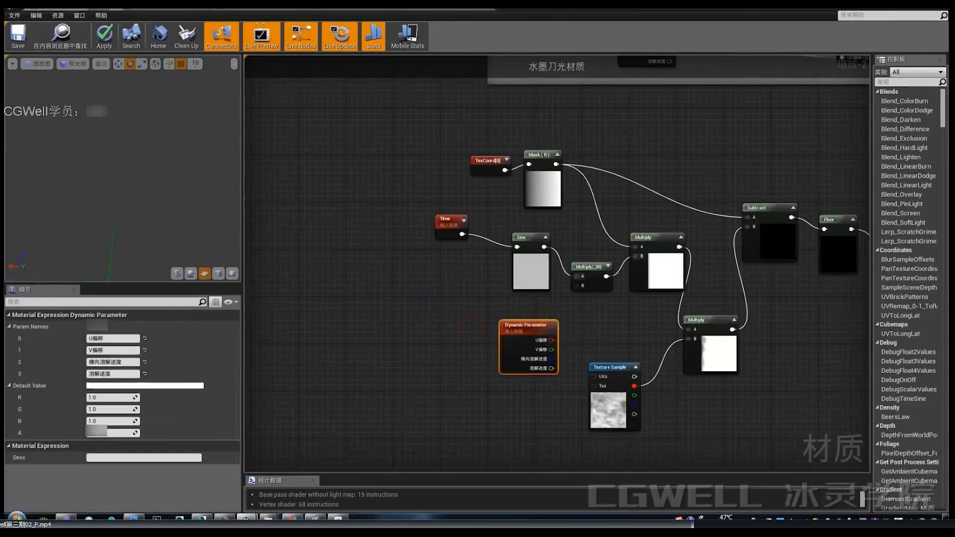
scroll(533, 330, "up", 2)
right_click_drag(533, 330, 494, 318)
left_click_drag(507, 237, 484, 252)
left_click_drag(568, 259, 536, 234)
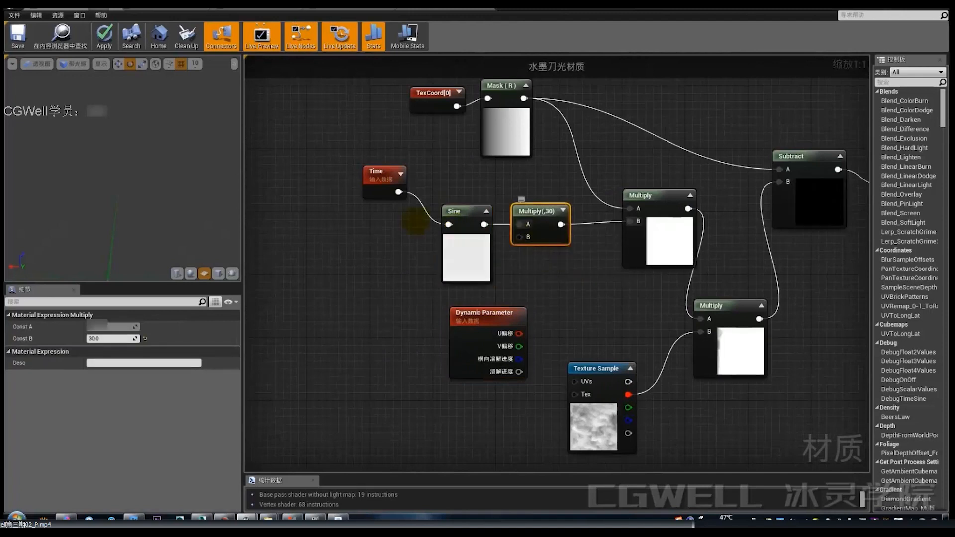
Step: Spread the Time, Sine, Multiply(,30) and Dynamic Parameter nodes apart to open space before Multiply(,30)
left_click_drag(385, 171, 362, 211)
left_click_drag(542, 214, 581, 261)
left_click_drag(485, 315, 398, 323)
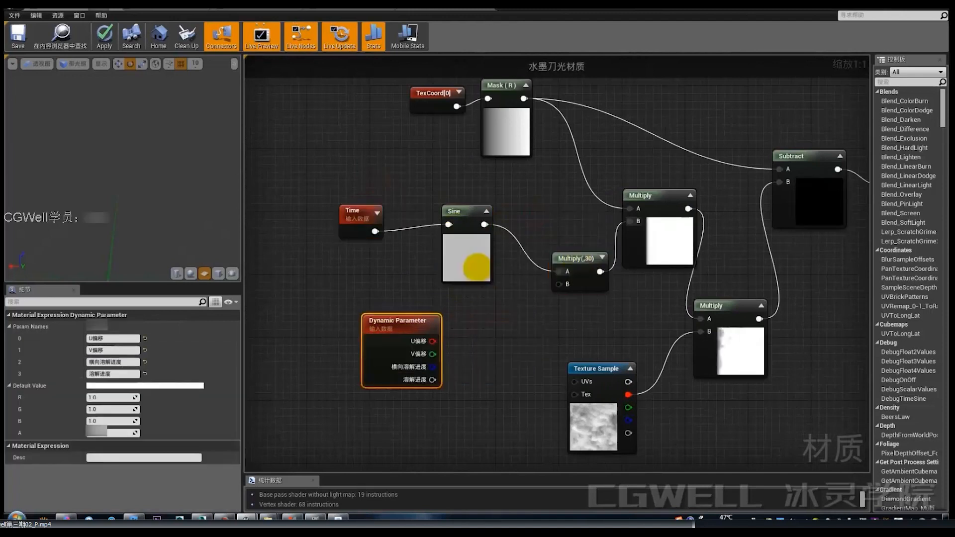
left_click_drag(477, 268, 430, 276)
left_click_drag(367, 222, 336, 221)
Step: Shift the Time and Sine pair and the Dynamic Parameter farther from Multiply(,30), and select Time and Sine together
left_click_drag(306, 281, 443, 212)
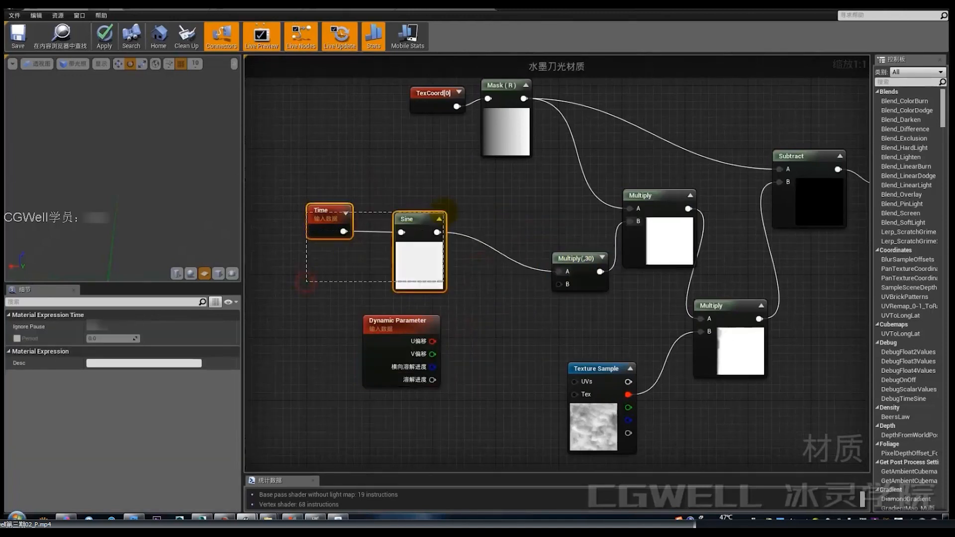
left_click_drag(423, 276, 391, 260)
left_click(396, 343)
left_click_drag(395, 343, 340, 327)
left_click(387, 257)
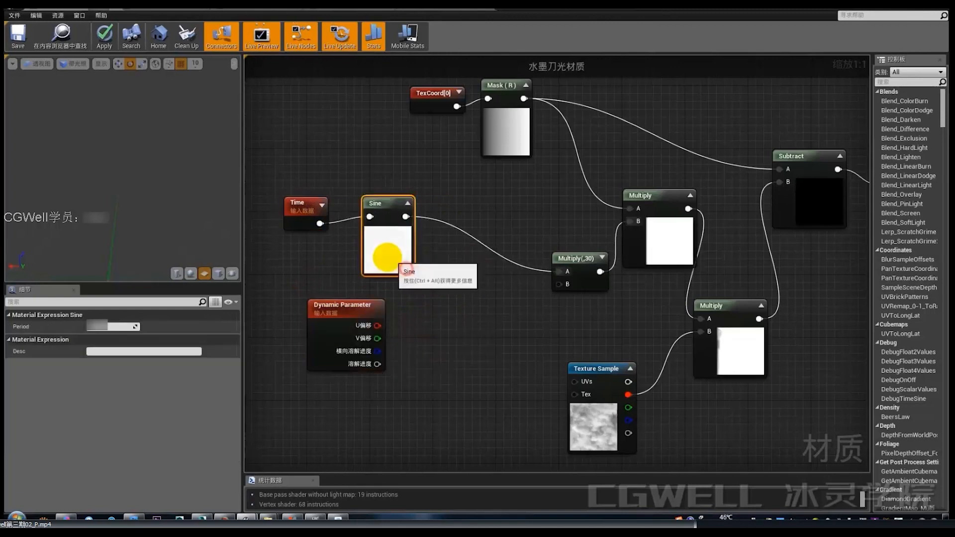
left_click_drag(407, 269, 387, 257)
left_click(419, 268)
left_click_drag(281, 159, 413, 264)
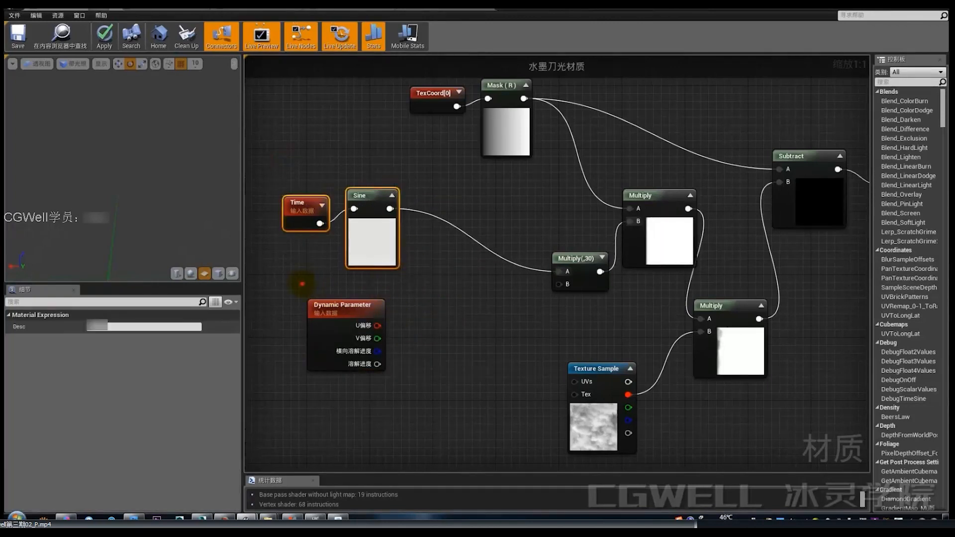
Step: Move the Dynamic Parameter closer to Multiply(,30) and add a StaticSwitchParameter node between them
left_click(348, 307)
left_click_drag(348, 307, 371, 307)
left_click(458, 288)
right_click(461, 294)
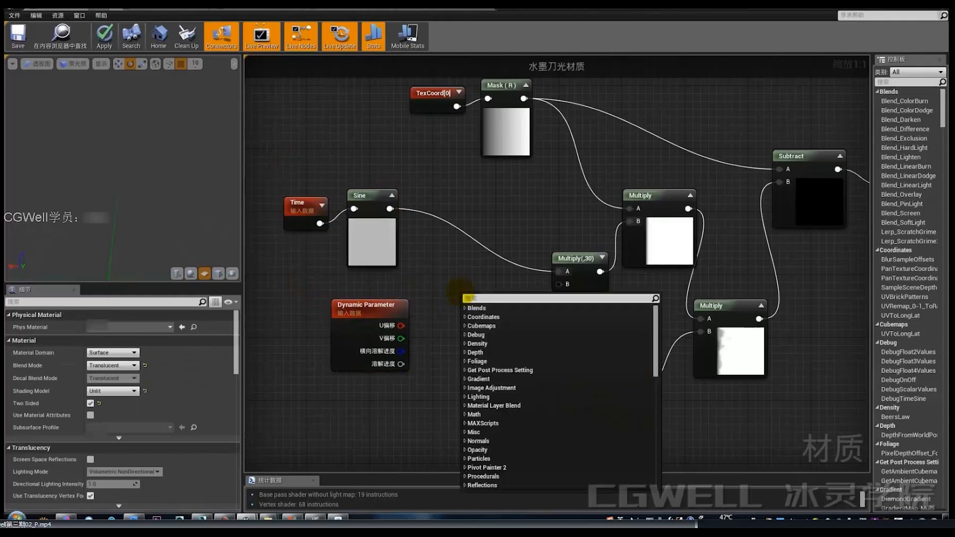
type("switch")
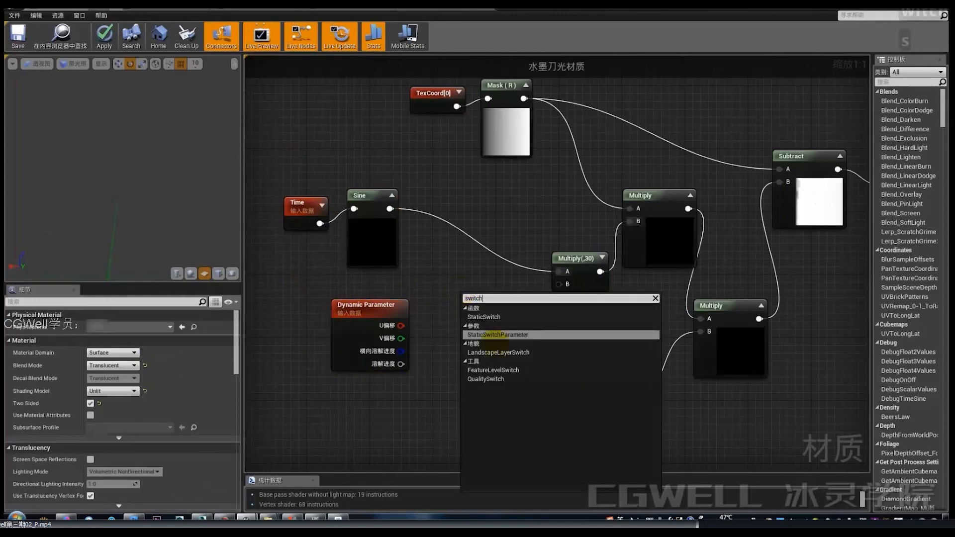
left_click(499, 337)
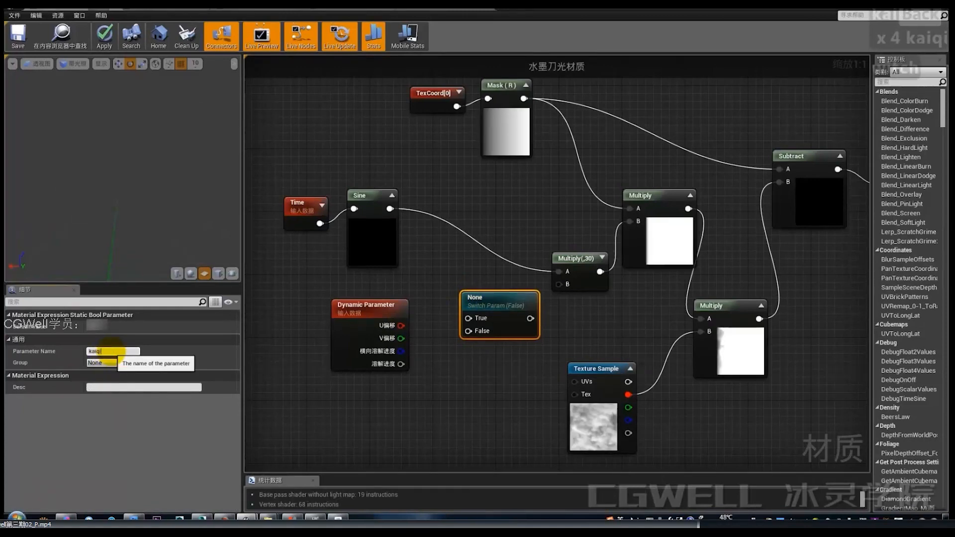
Step: Name the new static switch parameter 开启调试
left_click(112, 351)
type("kai")
key("BackSpace")
key("BackSpace")
key("BackSpace")
key("shift")
type("a")
key("BackSpace")
key("BackSpace")
type("k")
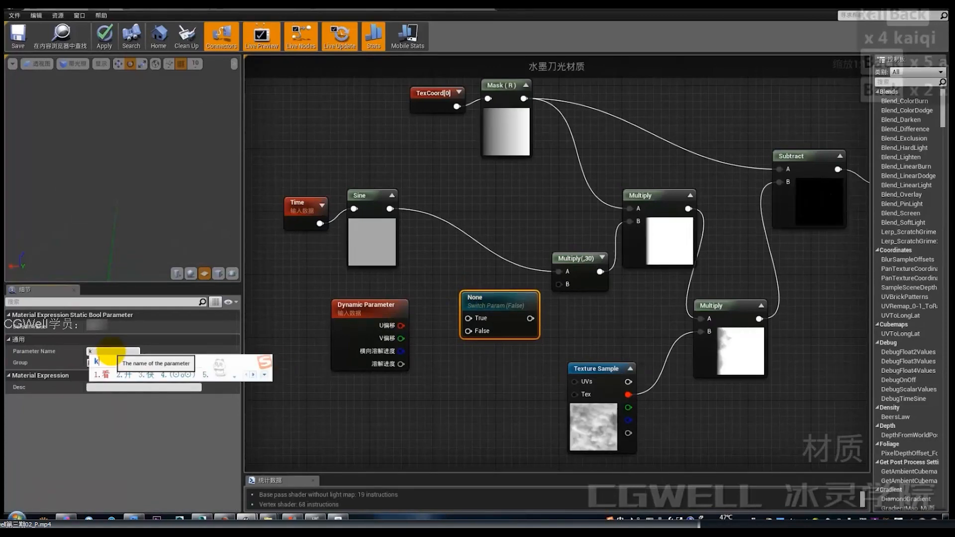
type("aiqitiaoshi")
key("Return")
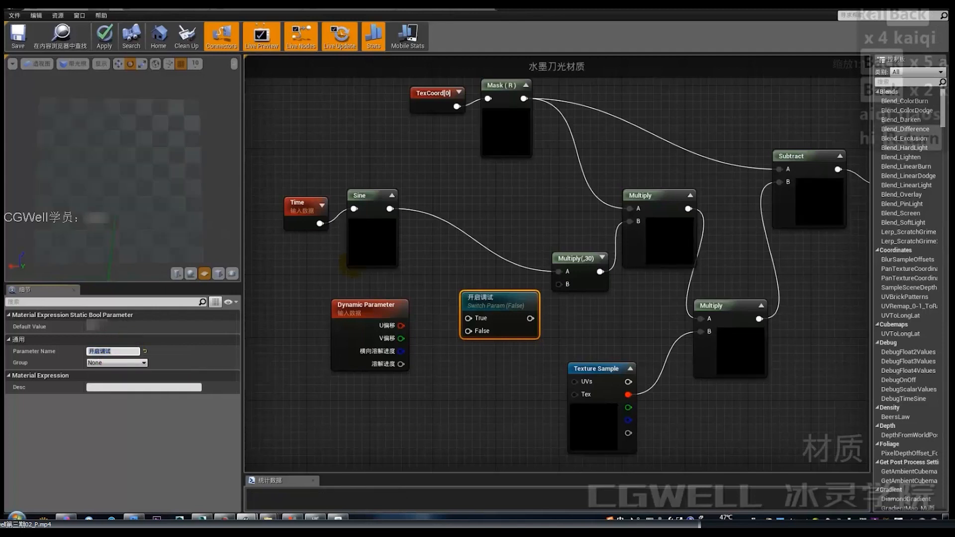
Step: Connect the Dynamic Parameter's 横向溶解进度 output to the 开启调试 switch's False input and the switch output to Multiply(,30) A
left_click_drag(482, 301, 469, 293)
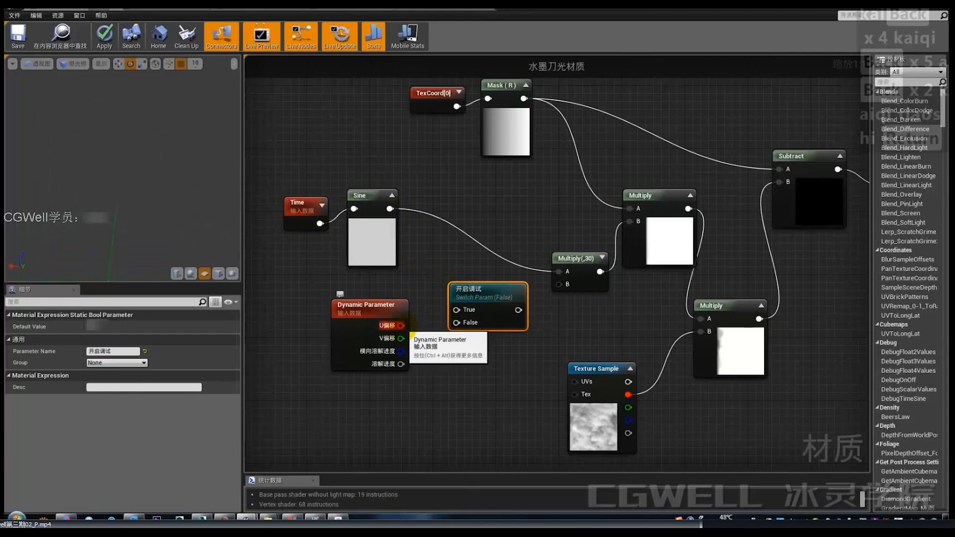
left_click_drag(401, 344, 456, 322)
left_click_drag(518, 309, 530, 310)
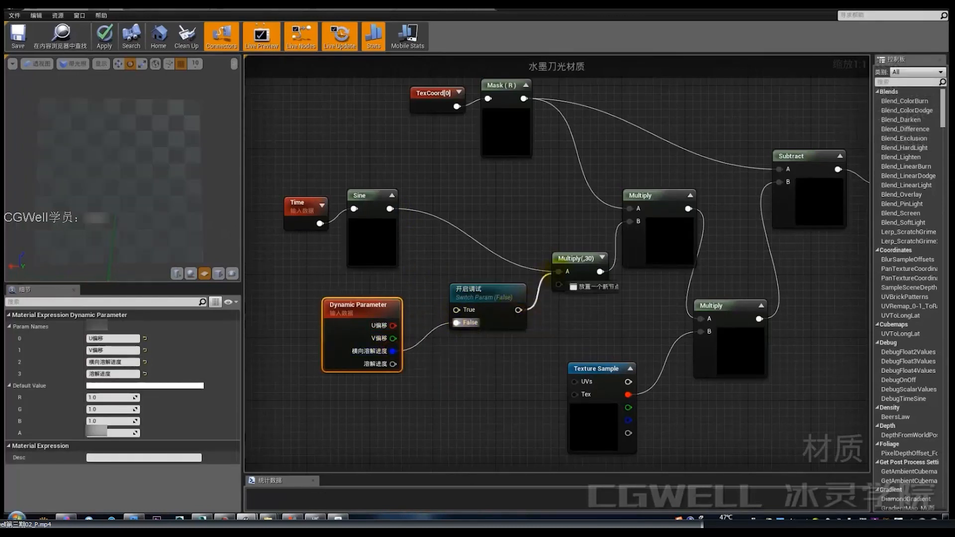
left_click_drag(557, 272, 558, 272)
Step: Connect Sine to the 开启调试 switch's True input, nudge the switch into line, and apply the material
left_click_drag(390, 209, 462, 307)
left_click_drag(488, 293, 495, 270)
left_click(520, 222)
mouse_move(521, 222)
right_mouse_down()
mouse_move(427, 246)
mouse_move(531, 237)
right_mouse_up()
scroll(426, 246, "down", 2)
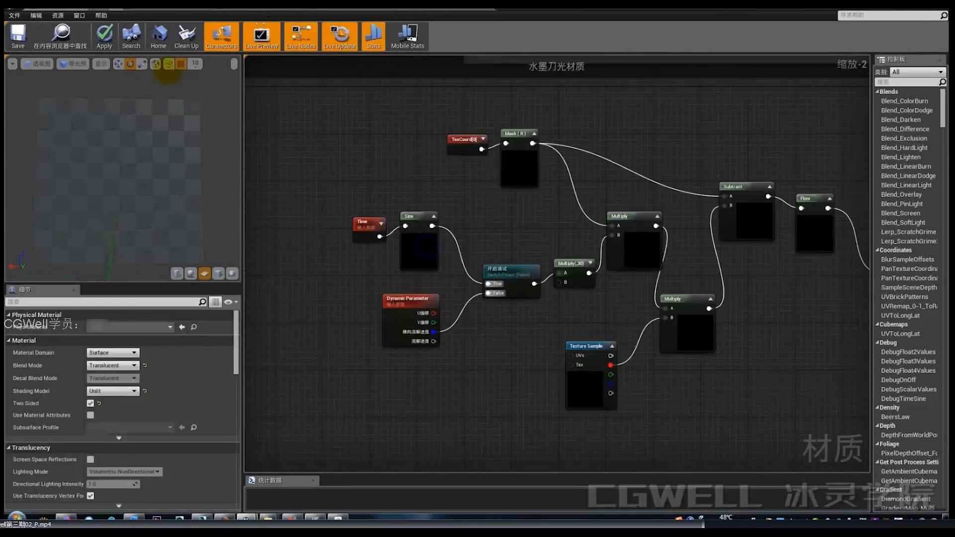
left_click(105, 44)
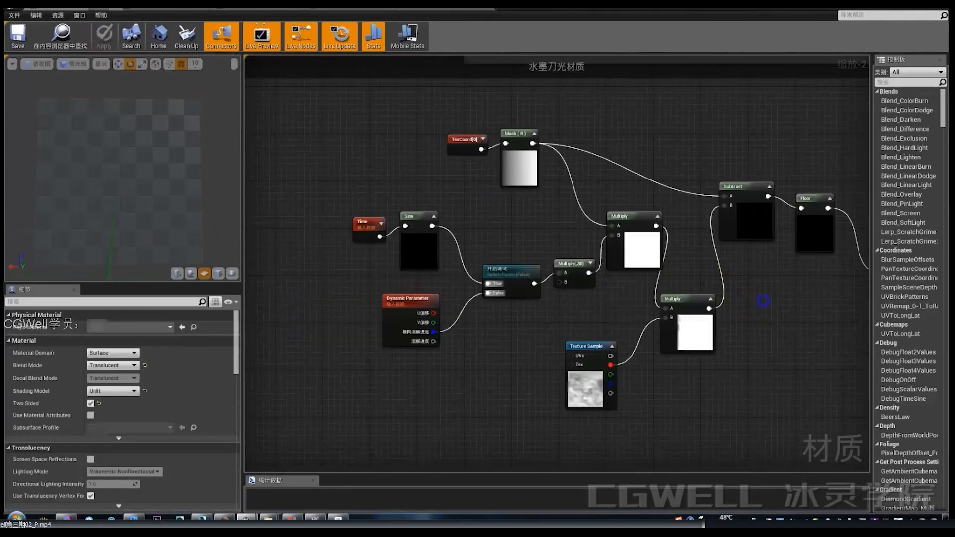
Step: Enclose the horizontal dissolve nodes, from the Time and TexCoord nodes through the Clamp, in a comment box
scroll(741, 298, "down", 4)
right_click_drag(721, 292, 619, 272)
scroll(619, 272, "up", 2)
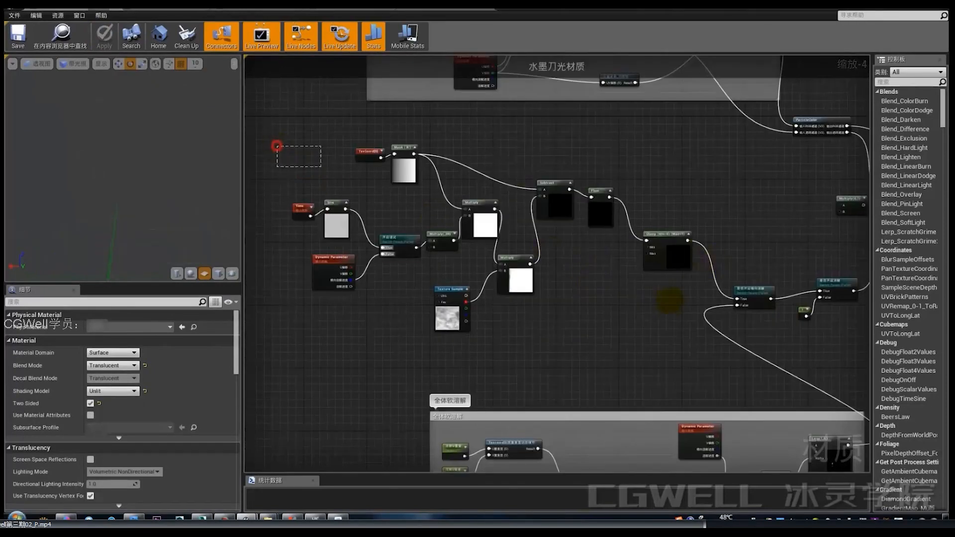
left_click_drag(321, 166, 677, 328)
left_click_drag(680, 364, 679, 361)
type("c")
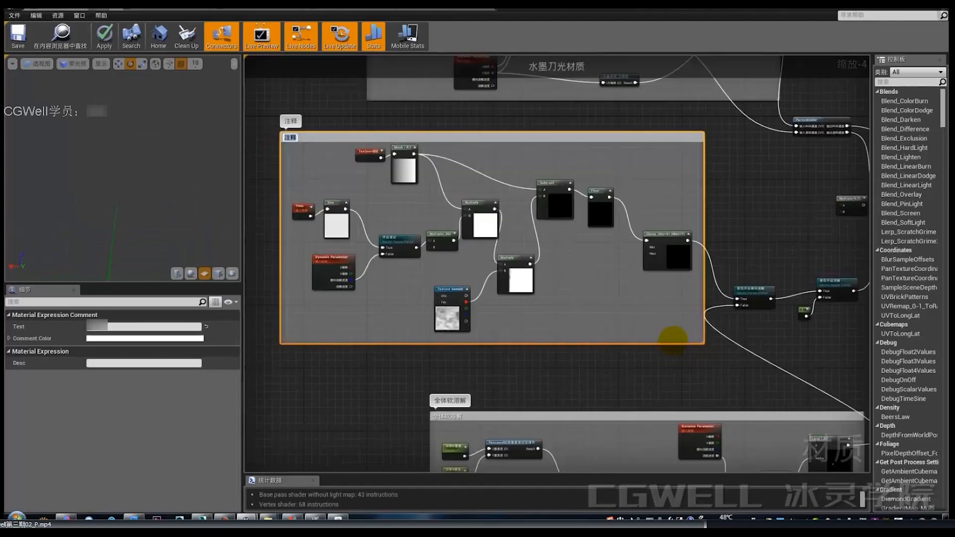
Step: Title the new comment box 横向溶解 and apply the material
type("henxiang")
key("BackSpace")
key("BackSpace")
key("BackSpace")
key("BackSpace")
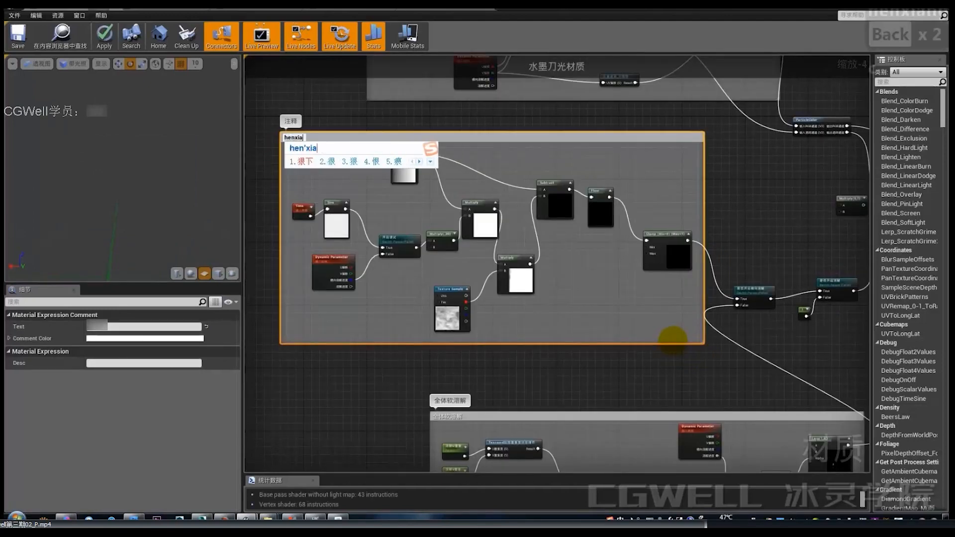
key("BackSpace")
type("gxoia")
key("BackSpace")
key("BackSpace")
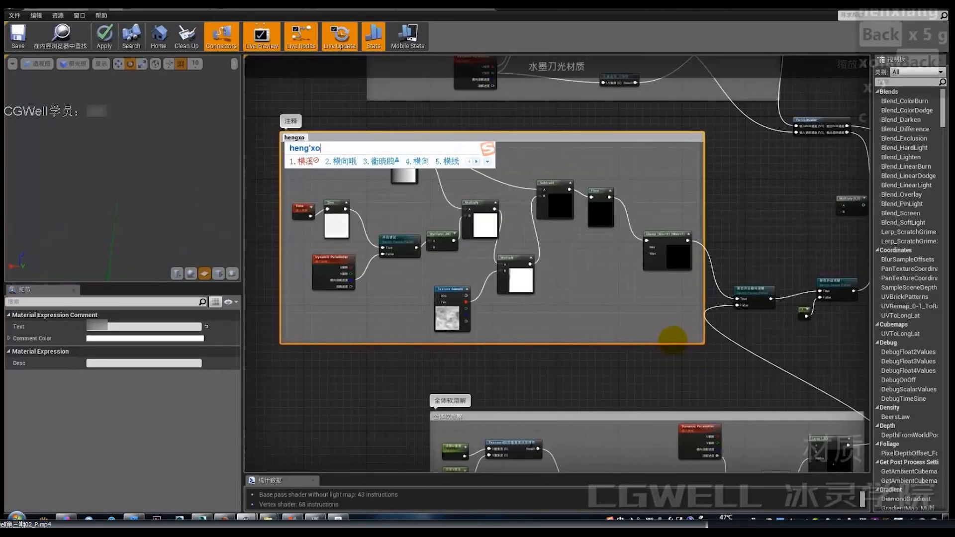
type("rongjie")
key("Return")
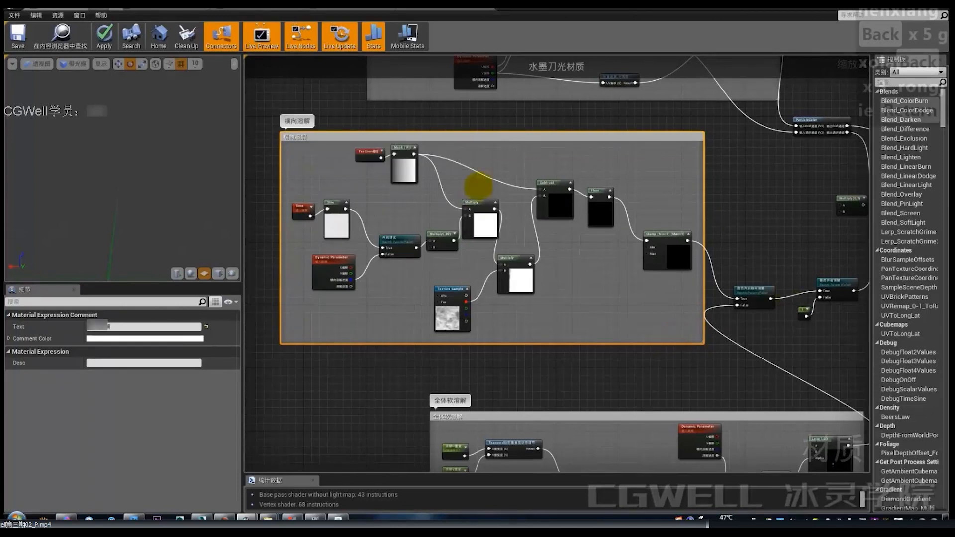
left_click(103, 36)
Step: Shrink the material editor window, open the 水墨刀光 particle system from the Lesson04 folder, and replay its effect
left_click(926, 11)
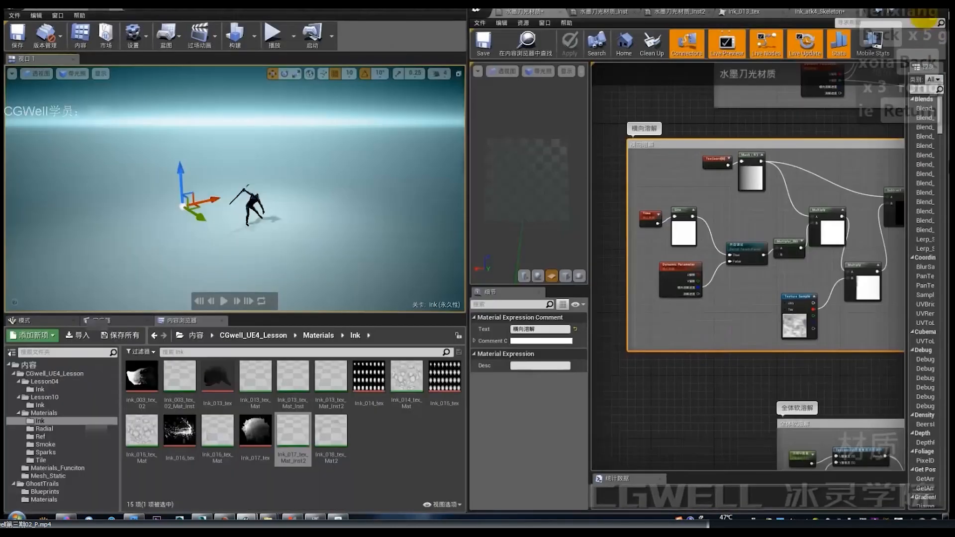
left_click(602, 12)
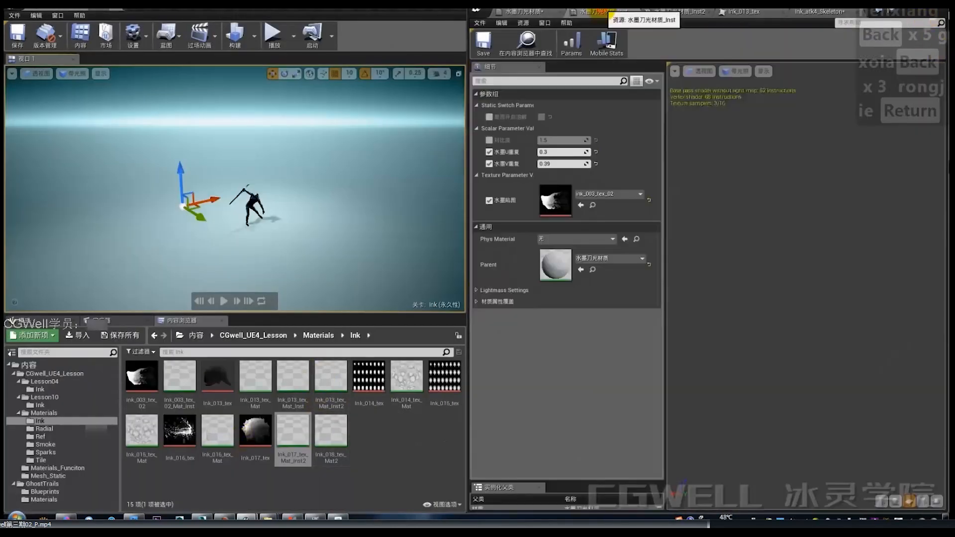
left_click(741, 11)
left_click(821, 12)
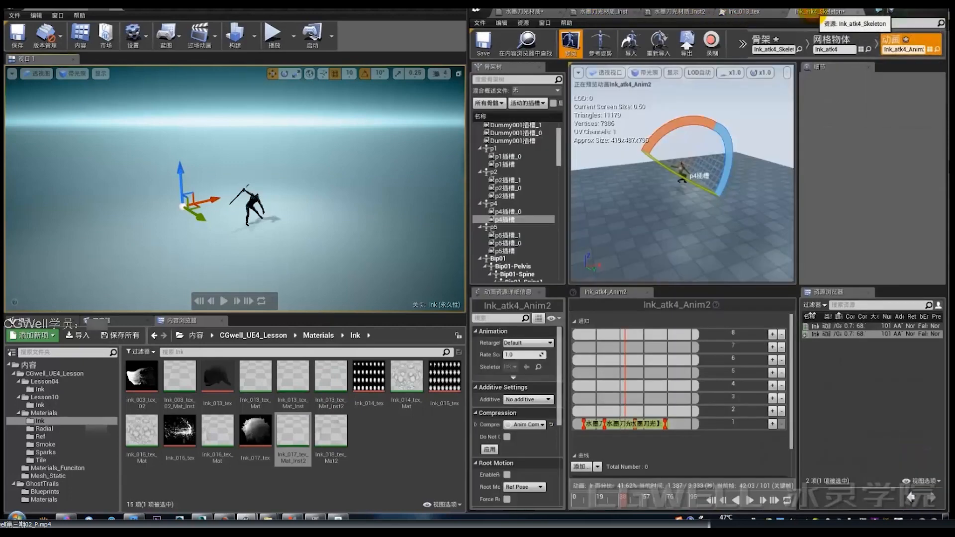
left_click(44, 381)
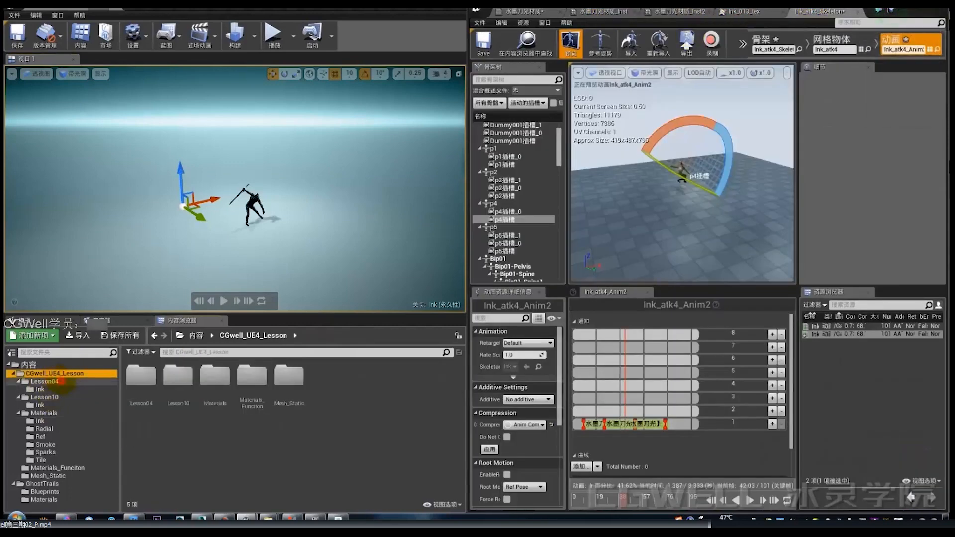
right_click(326, 381)
double_click(325, 385)
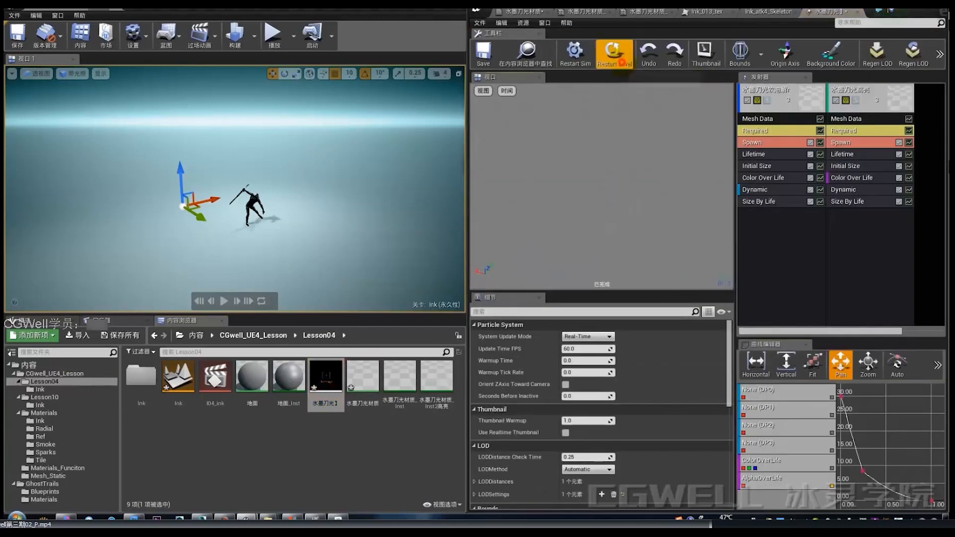
left_click(614, 53)
left_click(614, 54)
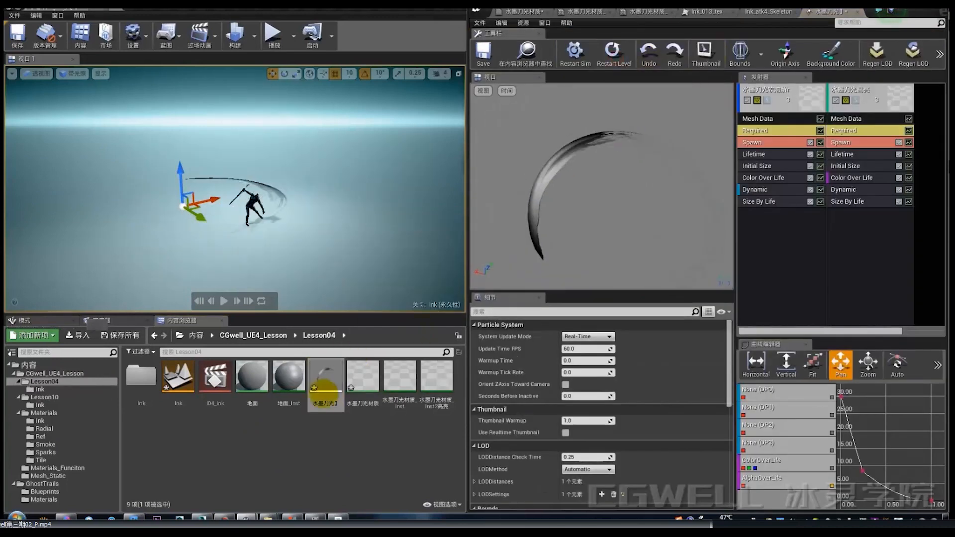
Step: Duplicate the 水墨刀光 particle system and name the copy 水墨扫痕
right_click(328, 383)
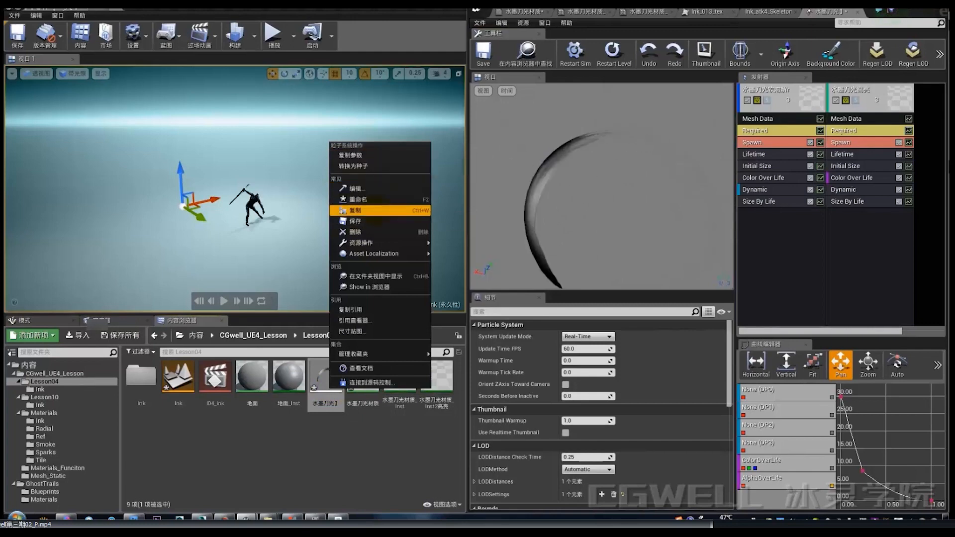
left_click(355, 210)
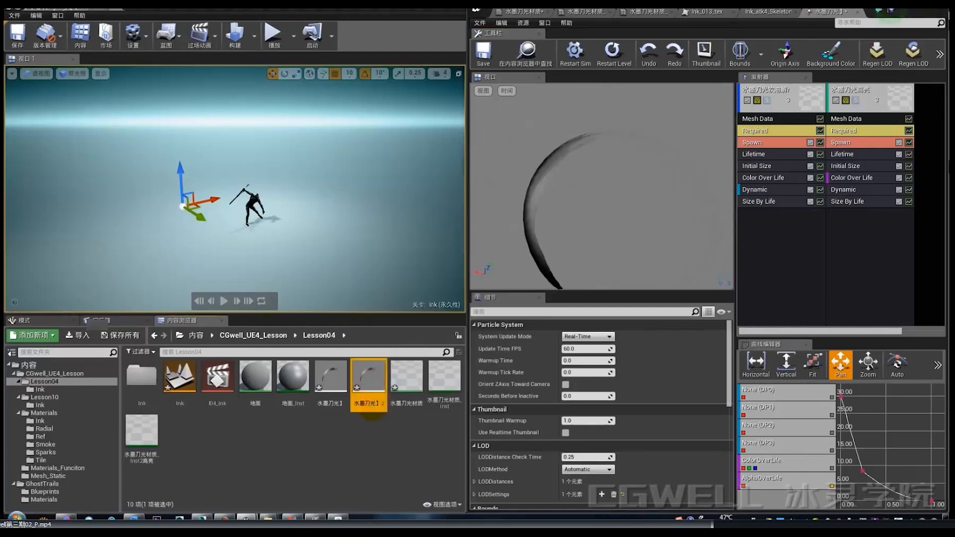
type("扫hen")
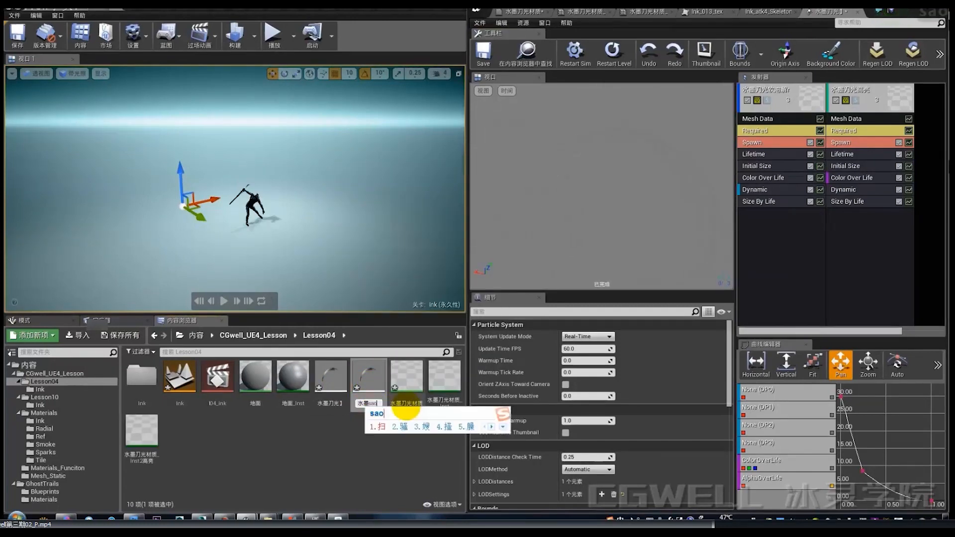
key("space")
key("Return")
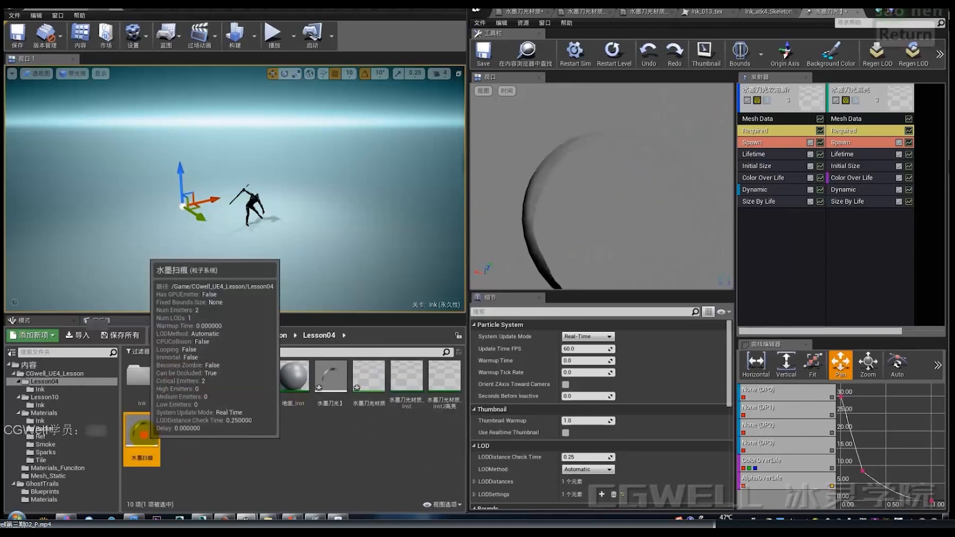
Step: Delete the 水墨刀光高亮 emitter from the 水墨扫痕 particle system and show the remaining emitter's Required settings
double_click(142, 431)
left_click(867, 103)
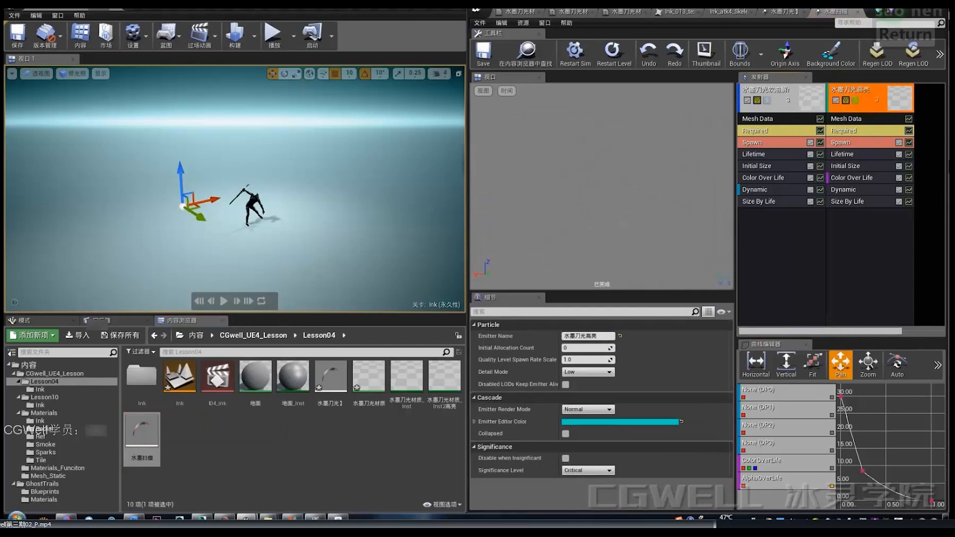
key("Delete")
left_click(770, 121)
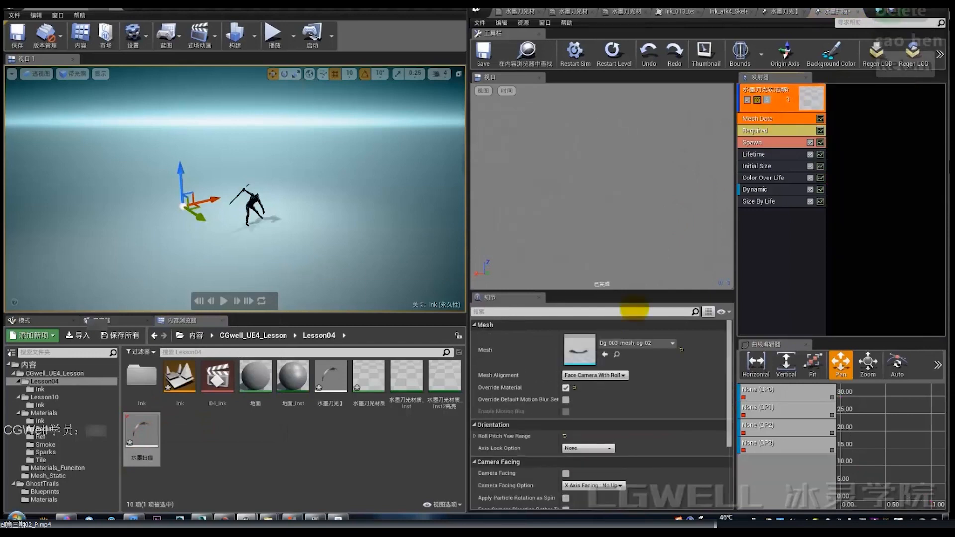
left_click(766, 131)
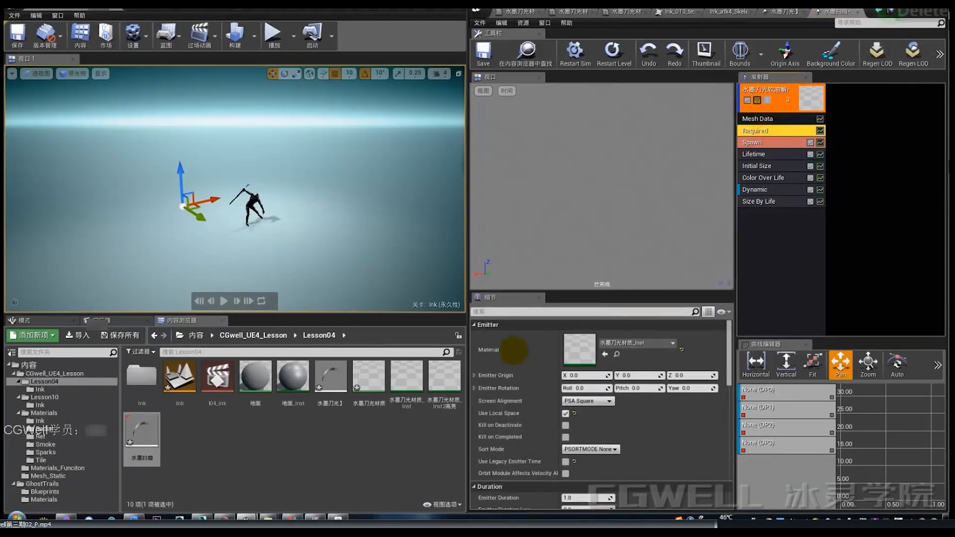
Step: Create a material instance from 水墨刀光材质 and name it 水墨横扫材质_Inst2
left_click(369, 383)
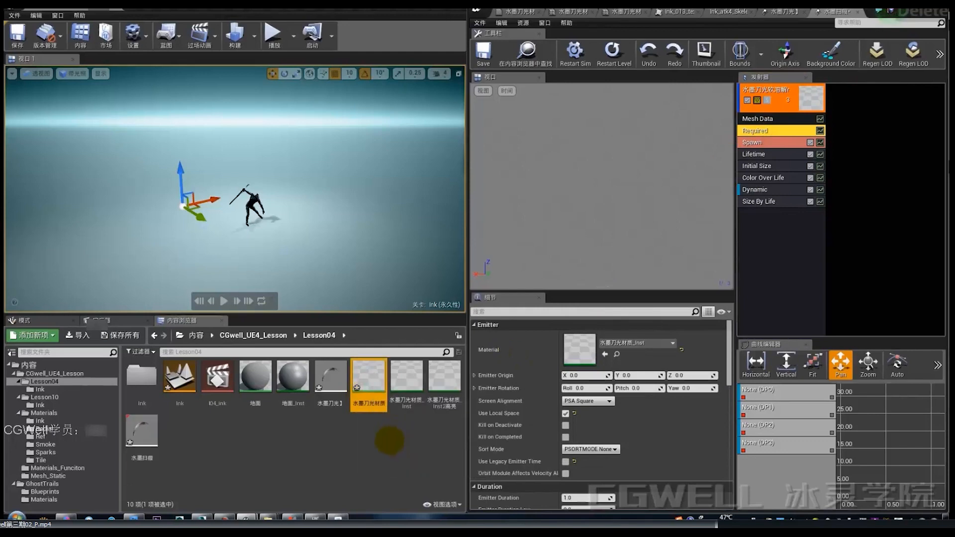
right_click(370, 386)
left_click(407, 163)
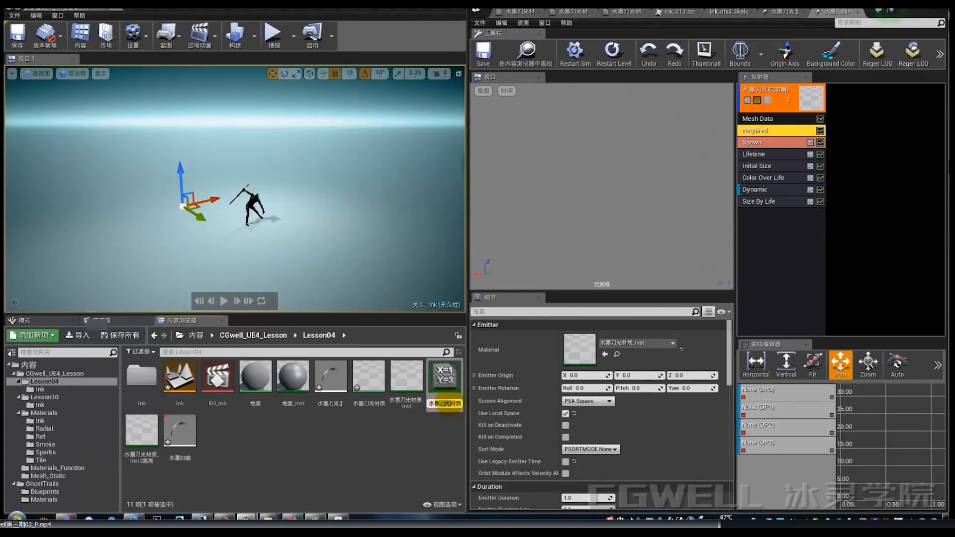
type("hensao")
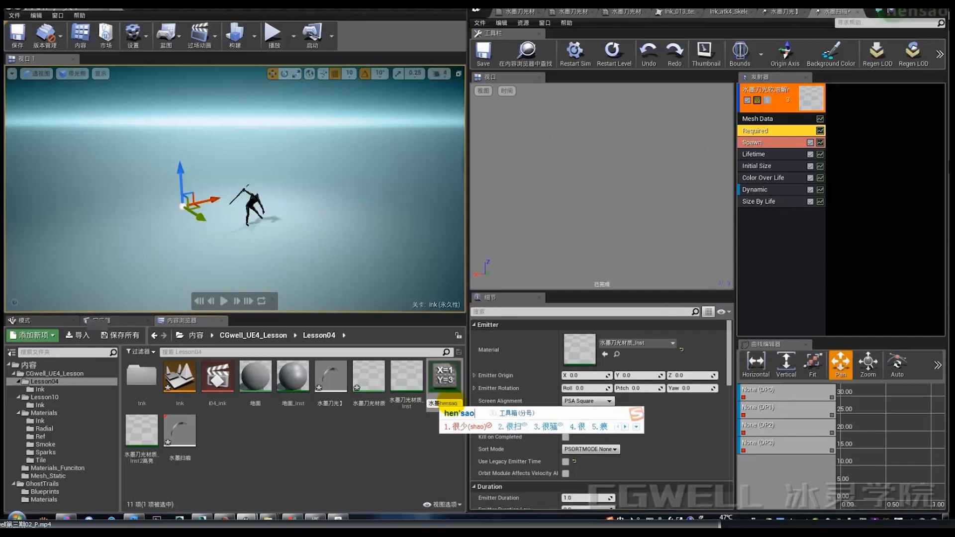
key("BackSpace")
key("BackSpace")
key("BackSpace")
type("gsao")
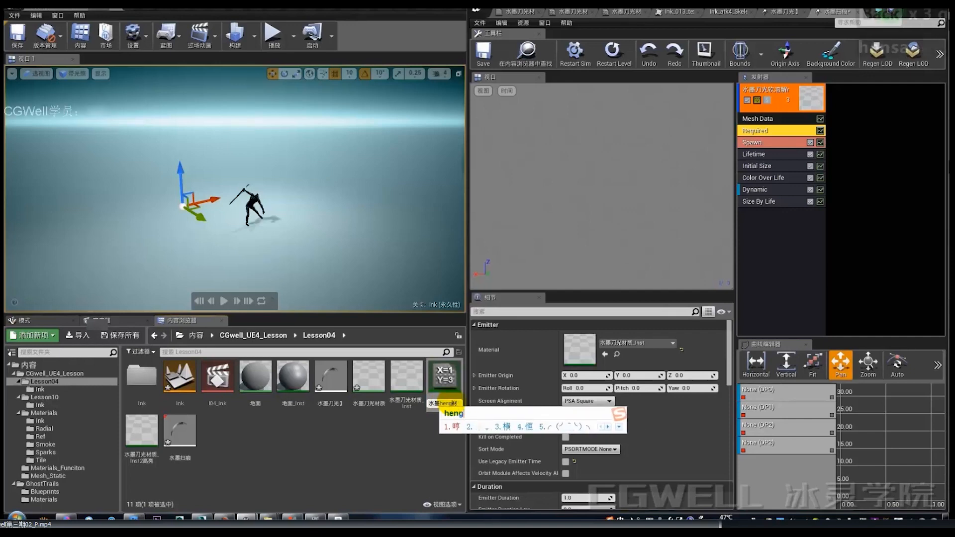
key("space")
key("Return")
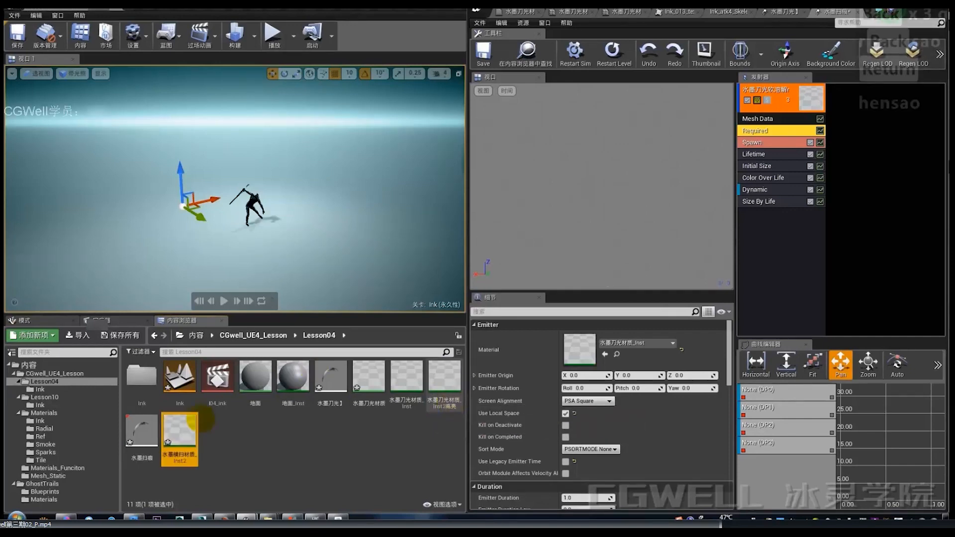
Step: Assign 水墨横扫材质_Inst2 as the emitter's material and enable 是否开启溶解 in that instance
double_click(179, 430)
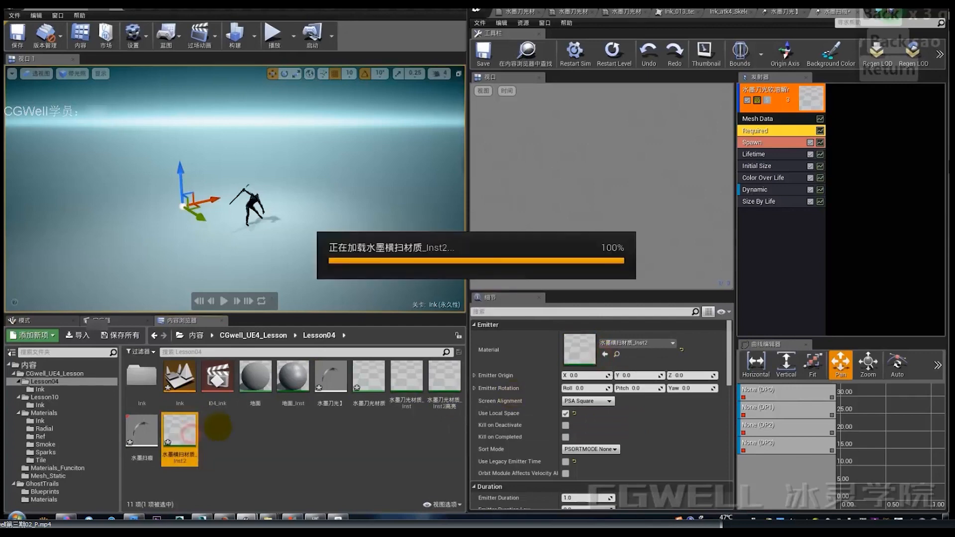
left_click(489, 117)
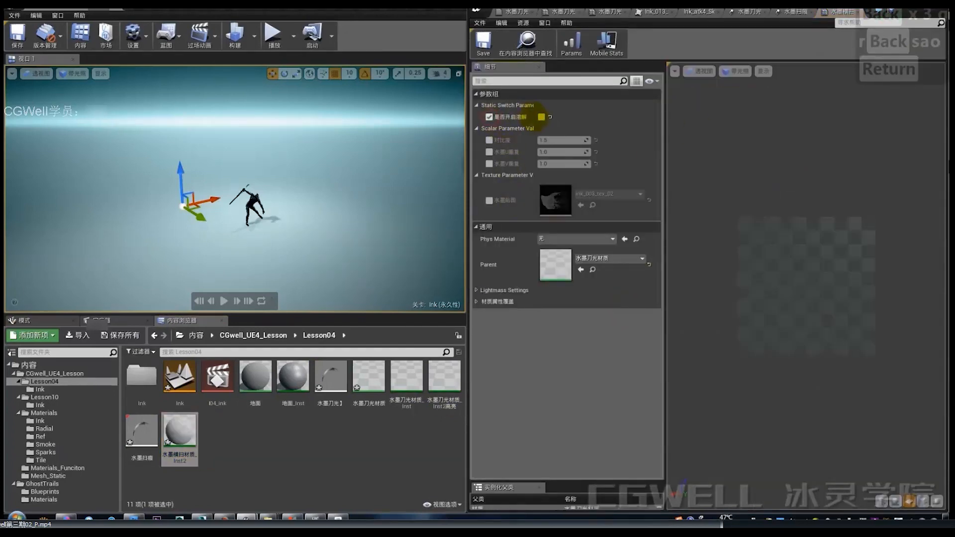
left_click(542, 117)
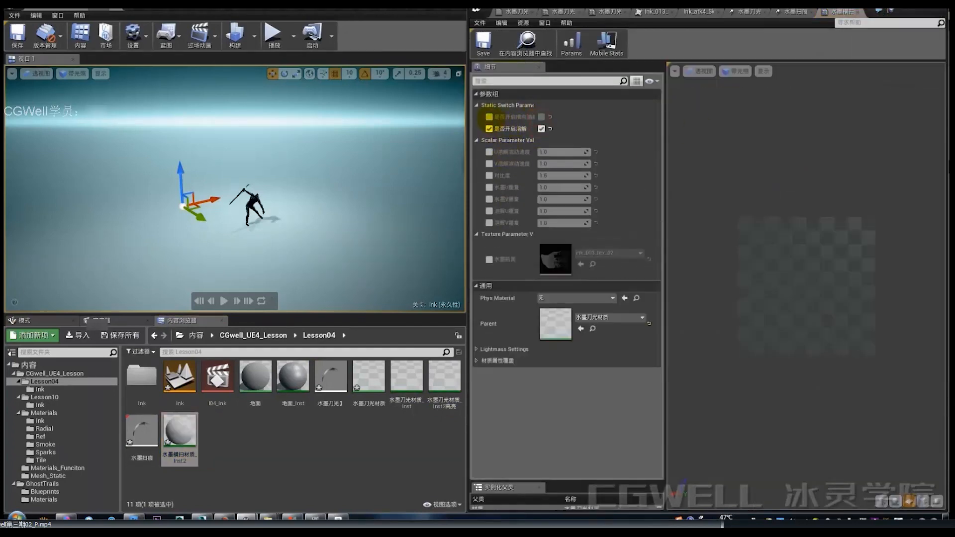
Step: Enable 是否开启横向溶解 in 水墨横扫材质_Inst2, leaving 开启调试 off
left_click(541, 117)
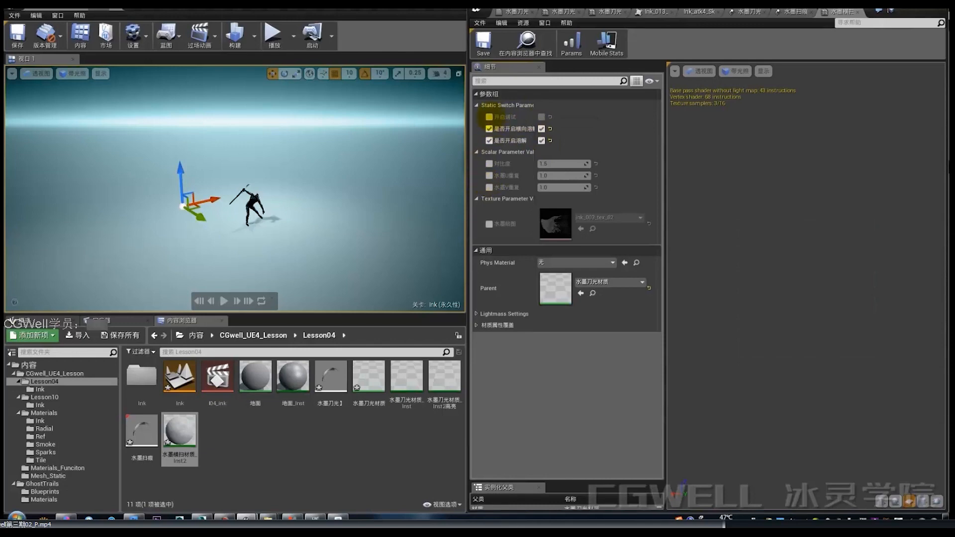
left_click(489, 116)
left_click(542, 116)
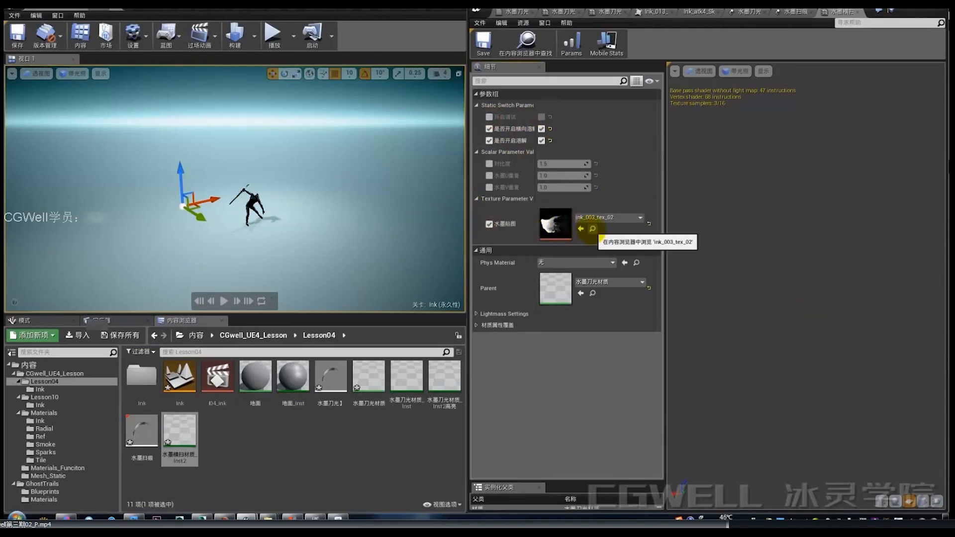
Step: Find Ink_013_tex in the Materials/Ink folder and assign it as the instance's 水墨贴图 texture
left_click(592, 229)
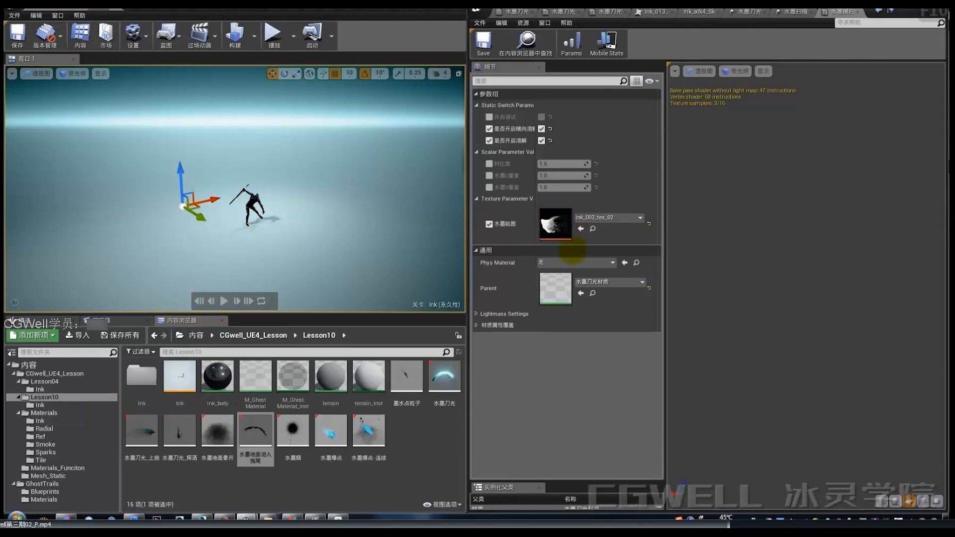
left_click(592, 228)
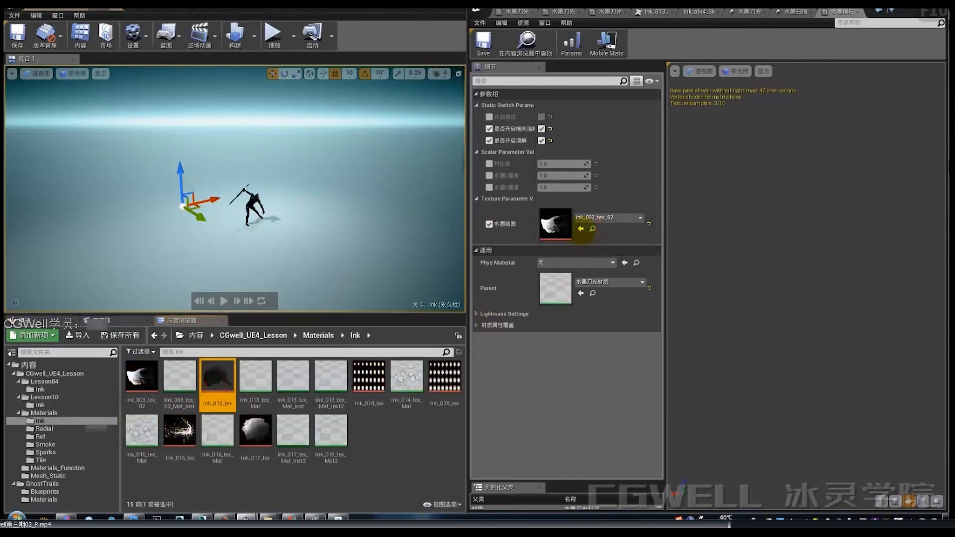
left_click(580, 228)
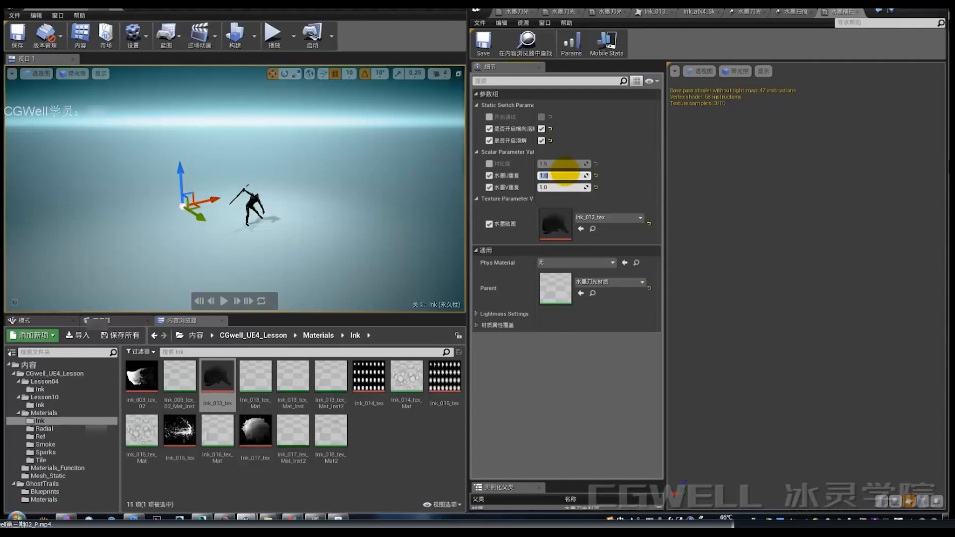
Step: Set 水墨U重复 to 0.6 and 水墨V重复 to 0.4 in the material instance
key("Return")
left_click(560, 187)
type("4")
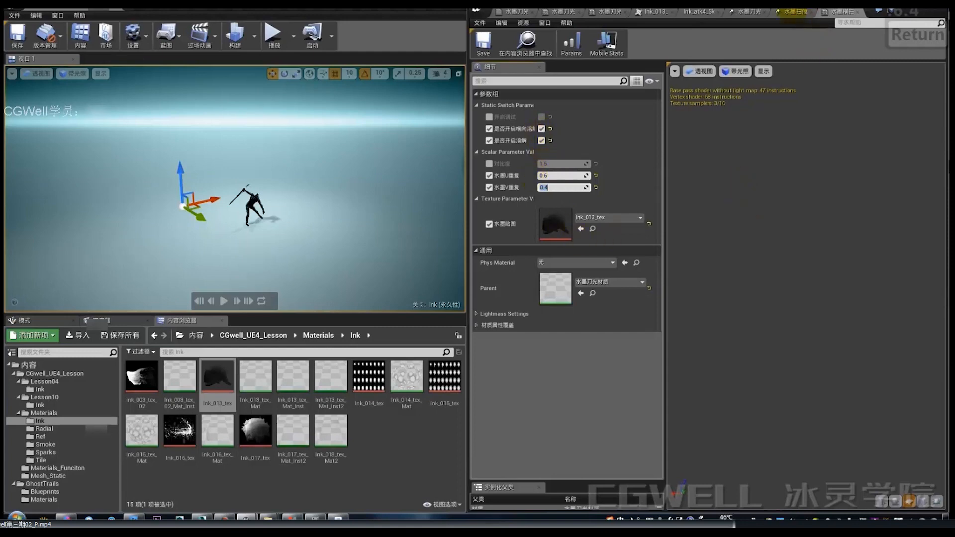
Step: Locate the 水墨扫痕 particle system from its editor and place it in the level near the character
left_click(796, 11)
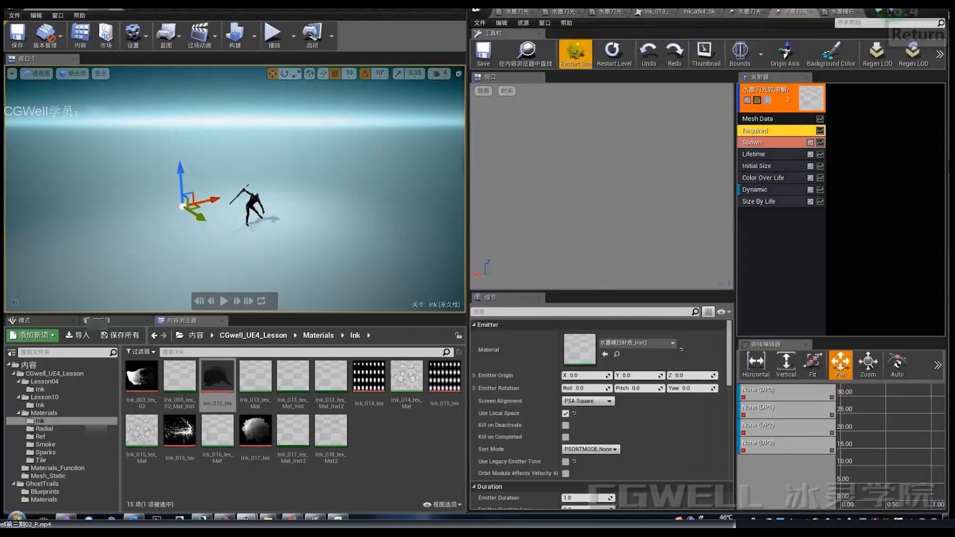
left_click(526, 50)
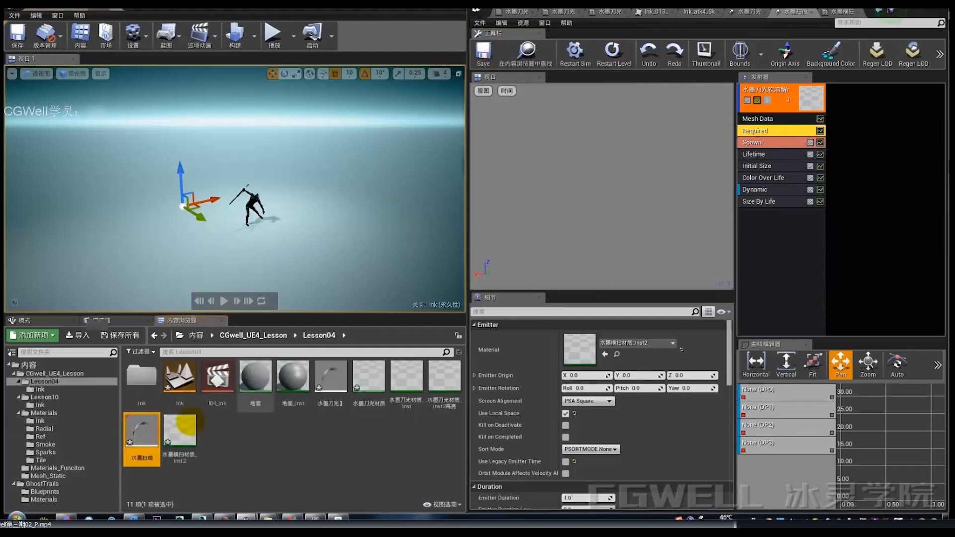
left_click(361, 256)
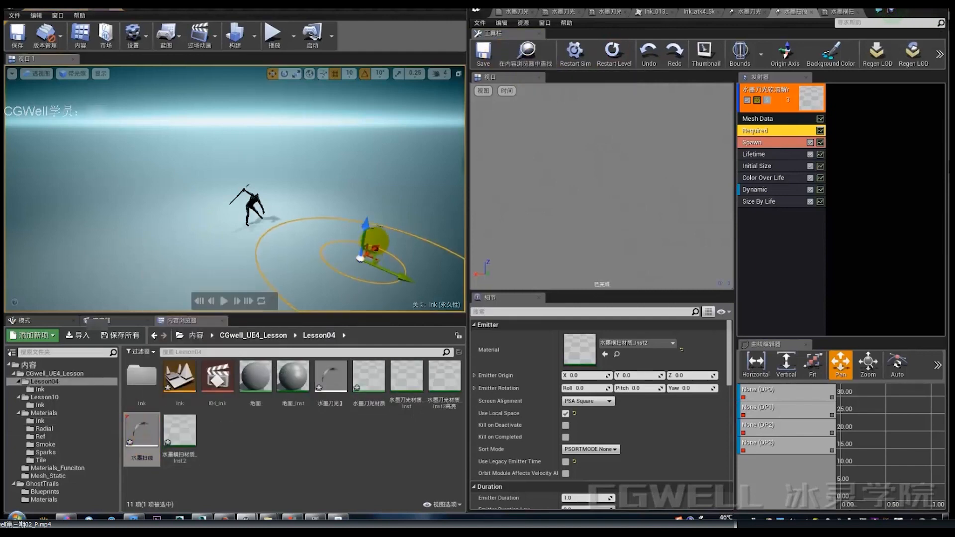
left_click(380, 259)
Step: Restart the placed 水墨扫痕 effect in the level several times and examine the ink stroke from closer viewpoints
left_click(612, 50)
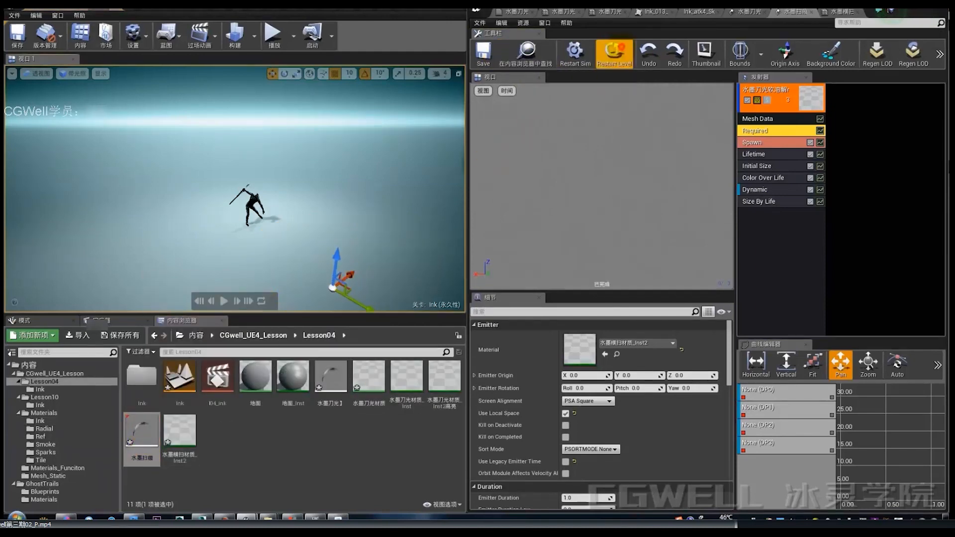
left_click(609, 52)
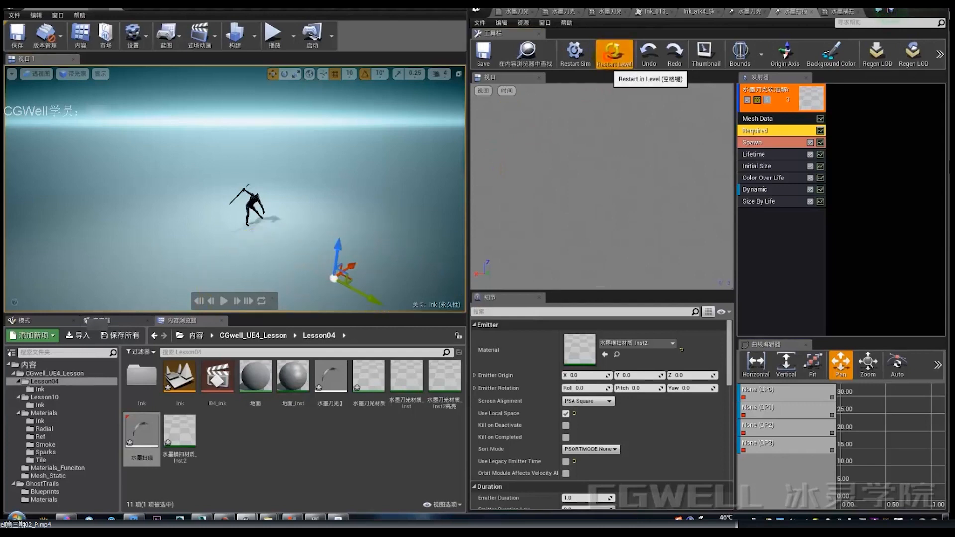
right_click_drag(393, 198, 435, 248)
key("e")
key("w")
key("e")
key("d")
key("w")
key("d")
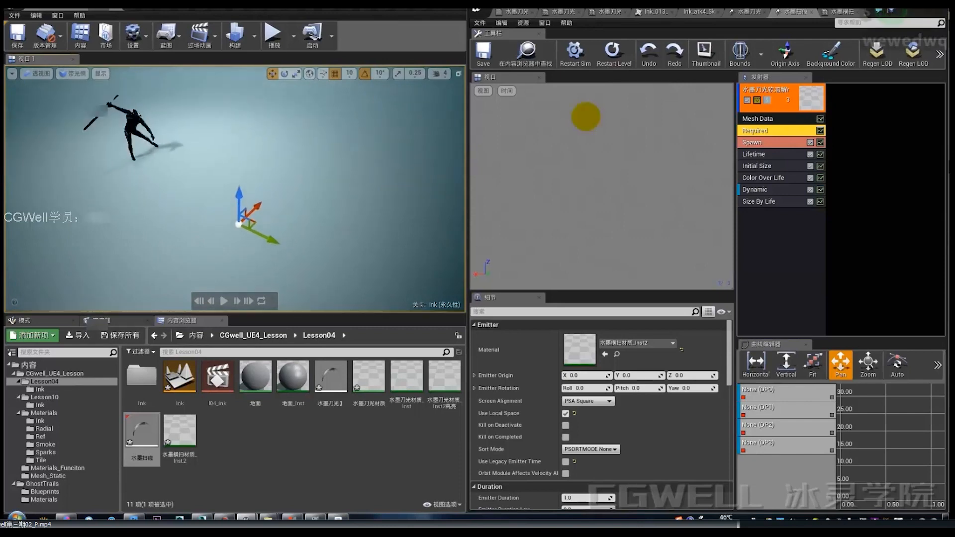
left_click(613, 51)
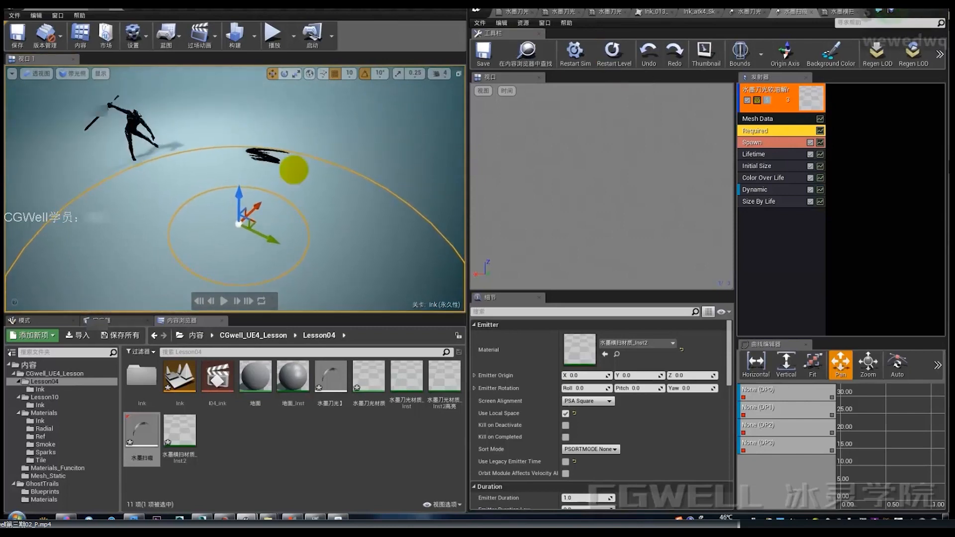
mouse_move(274, 174)
right_mouse_down()
mouse_move(267, 191)
mouse_move(291, 177)
right_mouse_up()
key("s")
key("d")
left_click(612, 58)
key("w")
key("a")
left_click(613, 53)
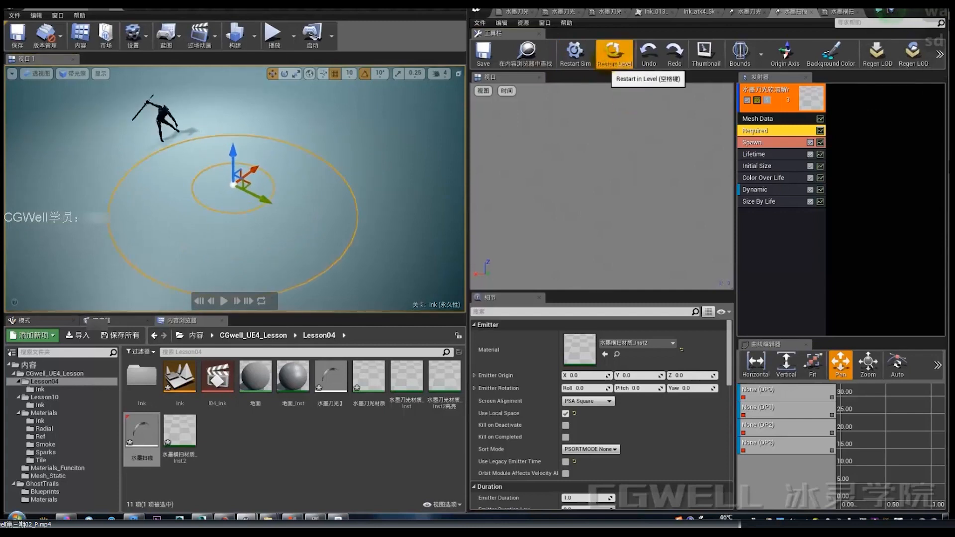
right_click_drag(384, 142, 386, 145)
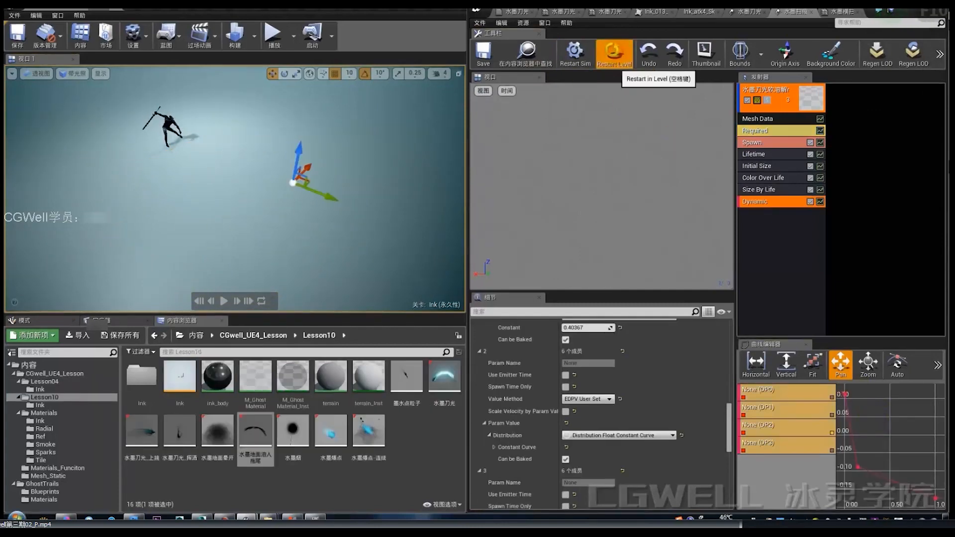
Step: Replay 水墨扫痕 in the level repeatedly to check how the curved ink stroke dissolves
left_click(614, 52)
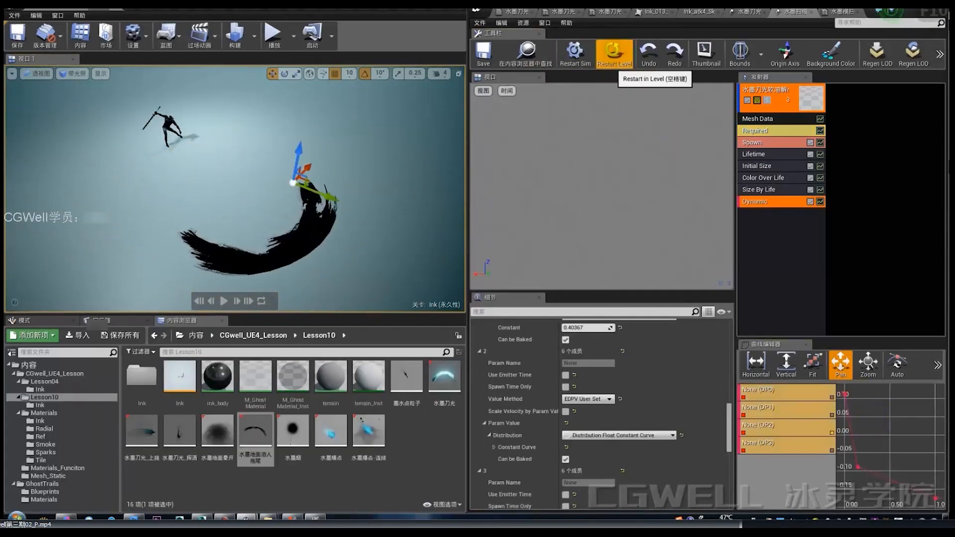
left_click(614, 52)
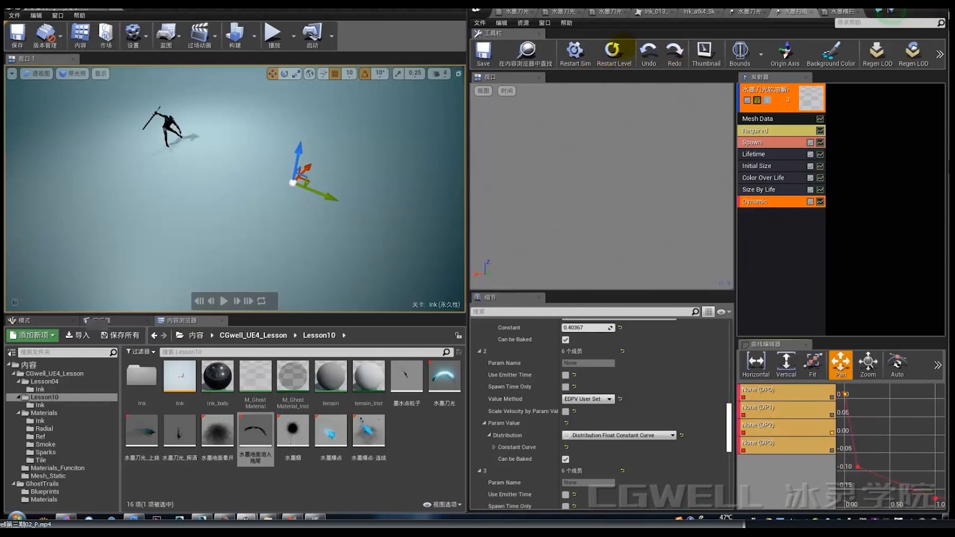
left_click(622, 54)
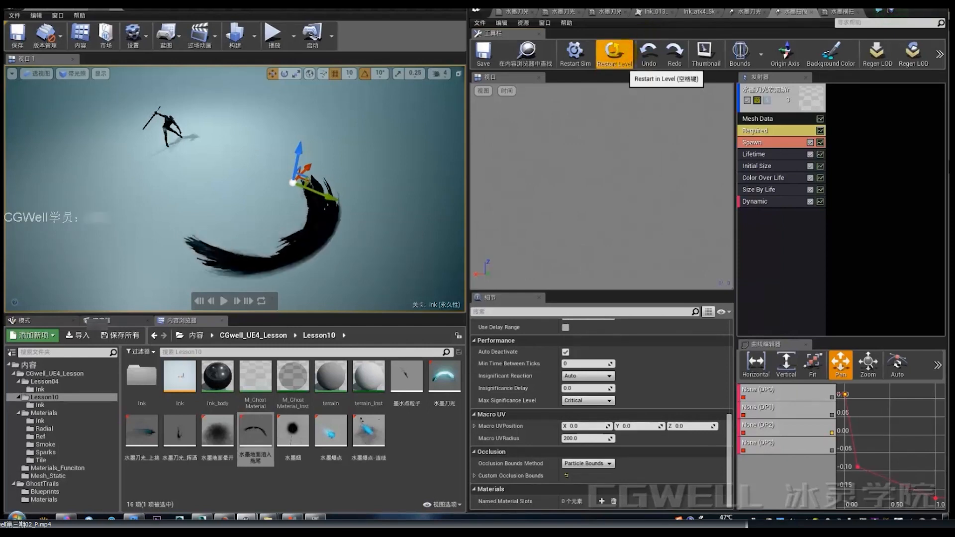
left_click(615, 53)
left_click(623, 53)
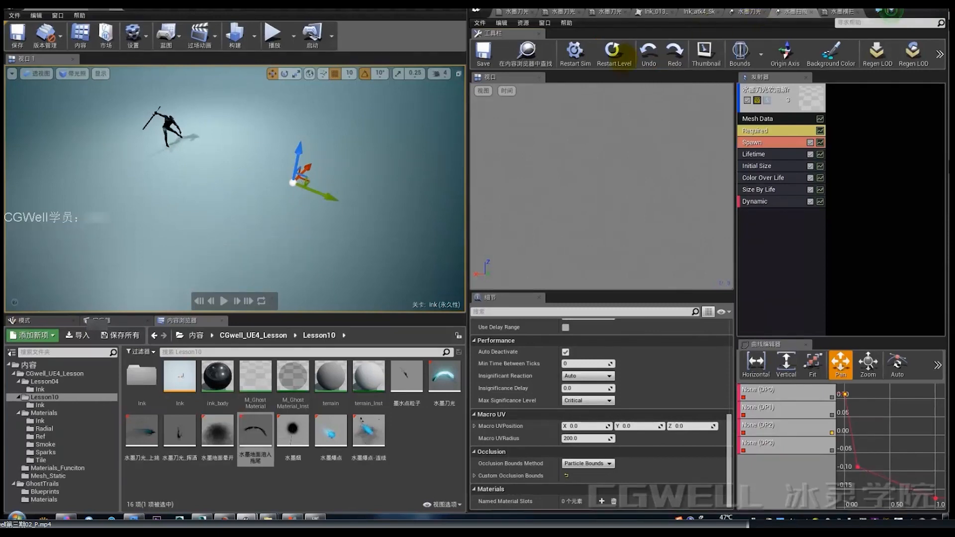
left_click(615, 51)
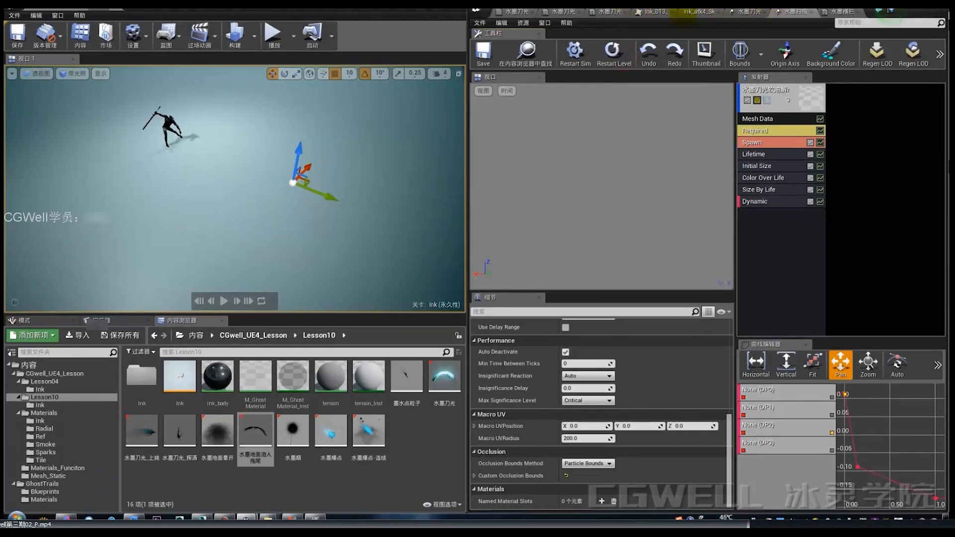
Step: Open the emitter's material instance from its Required settings, and from there its parent 水墨刀光材质 at the 横向溶解 section
left_click(771, 95)
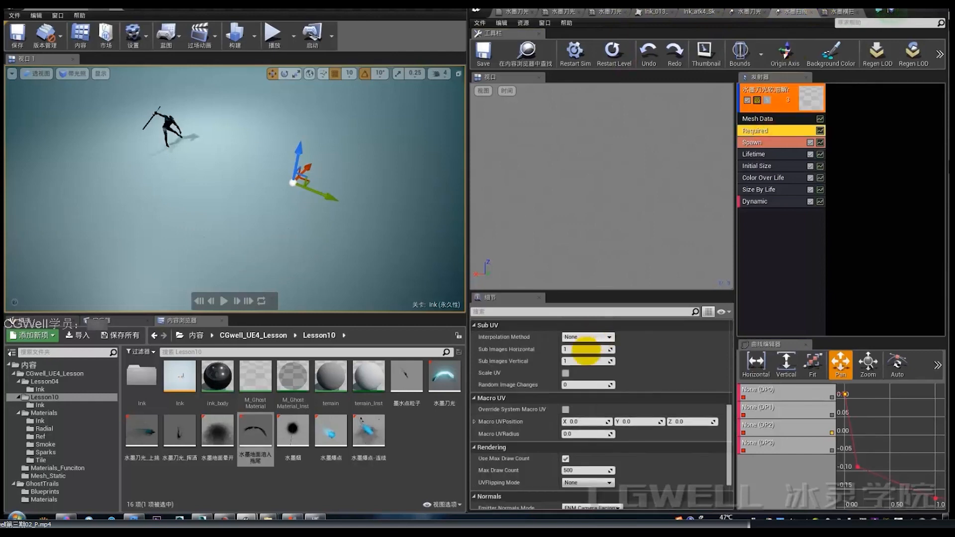
scroll(589, 350, "down", 5)
scroll(589, 350, "up", 5)
double_click(600, 350)
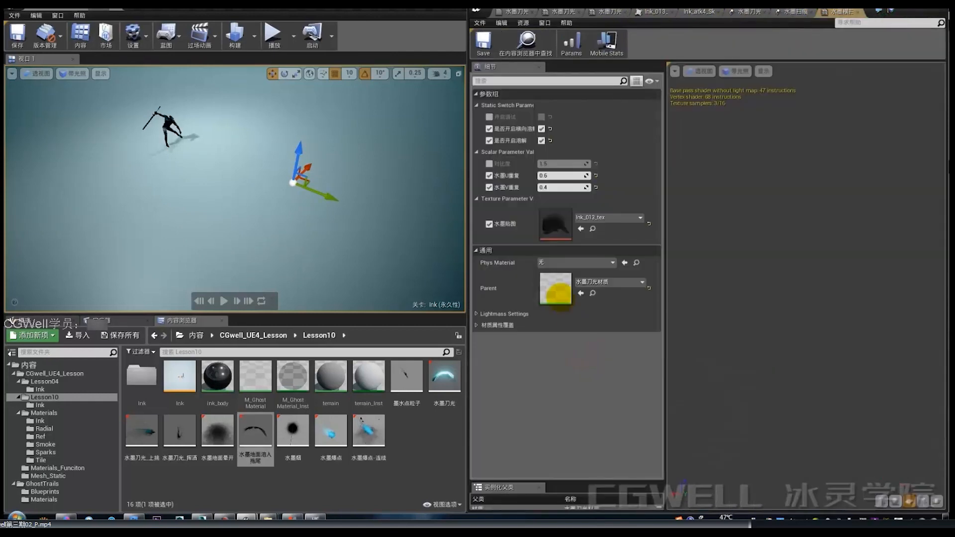
right_click_drag(667, 321, 657, 300)
right_click_drag(755, 370, 751, 296)
scroll(712, 270, "up", 3)
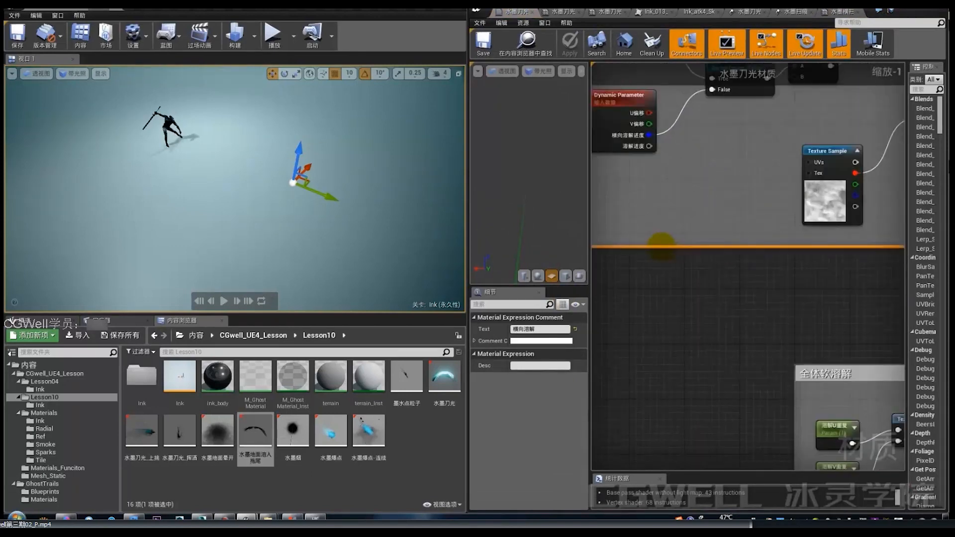
Step: Add two Panner nodes between the Dynamic Parameter and the Texture Sample in the 横向溶解 section
left_click(621, 149)
right_click_drag(709, 184, 668, 263)
right_click_drag(667, 264, 724, 305)
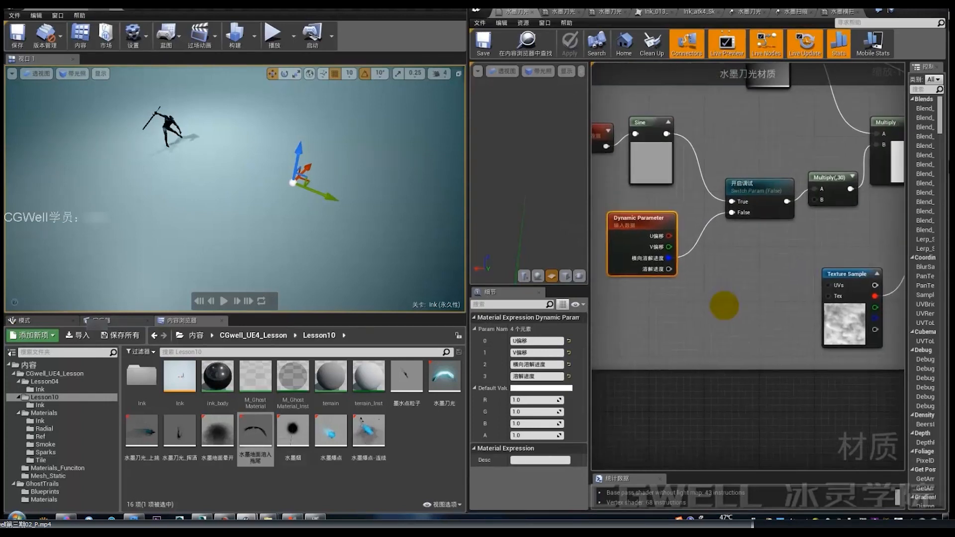
scroll(724, 305, "up", 1)
left_click(731, 272)
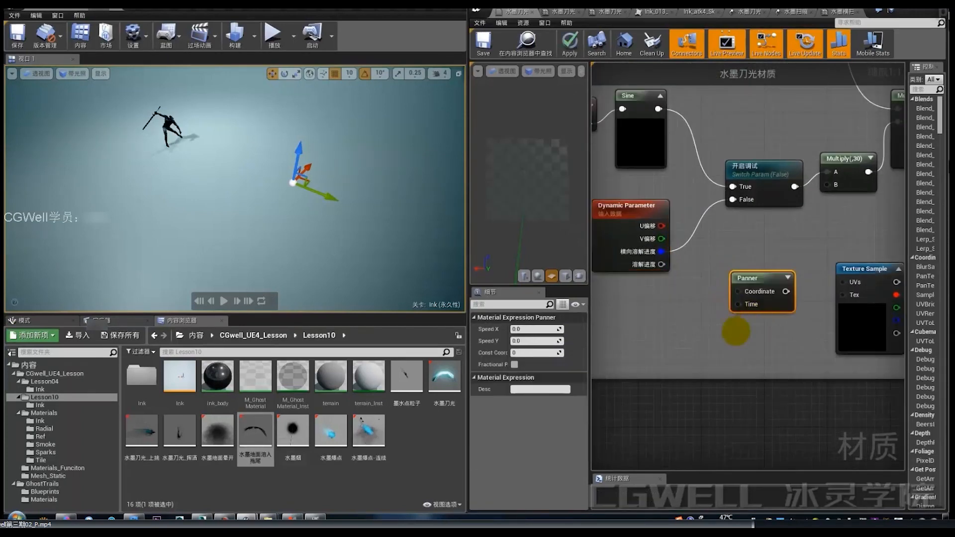
left_click_drag(764, 276, 749, 254)
left_click(721, 336)
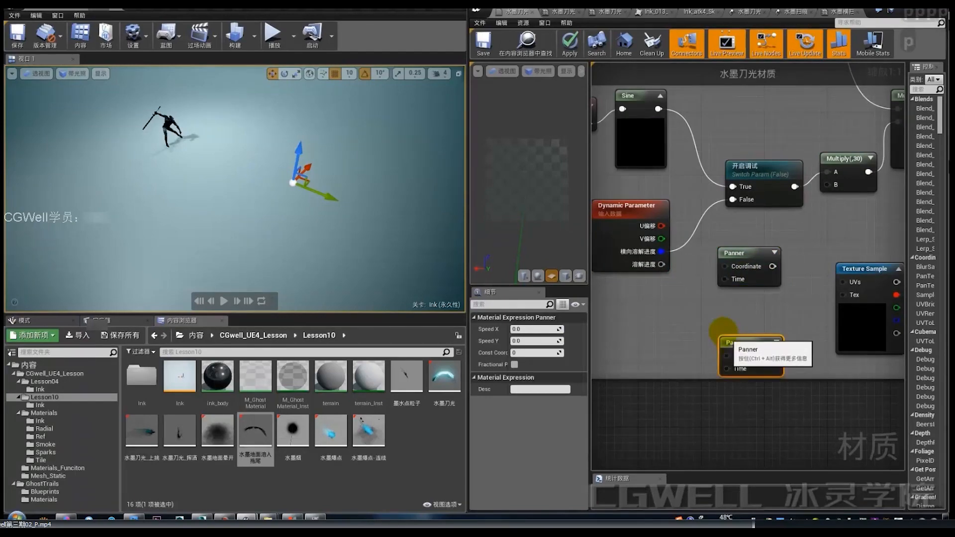
left_click(712, 320)
Step: Set Speed X on the upper Panner, and set Speed Y to 1 on the lower Panner
left_click(735, 257)
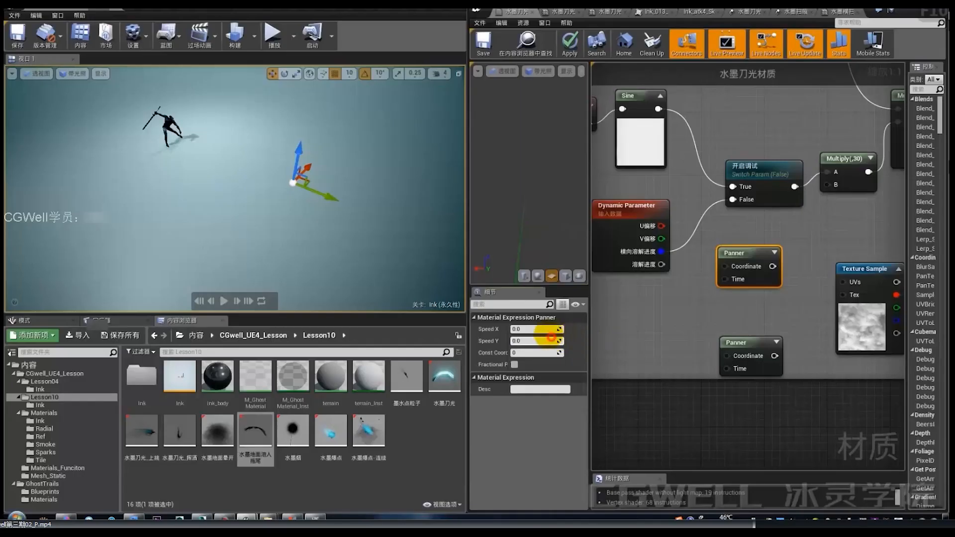
left_click(546, 330)
left_click_drag(746, 343, 742, 340)
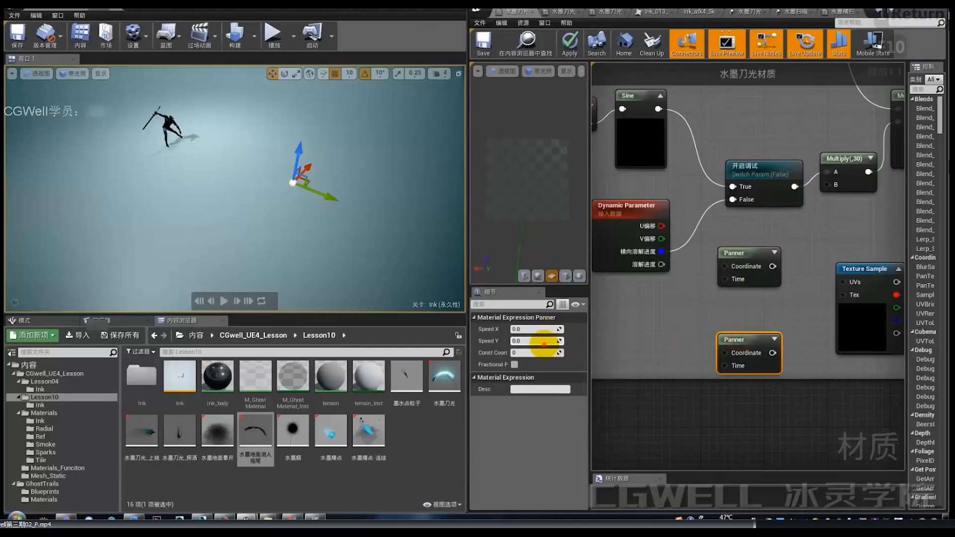
type("1")
key("Return")
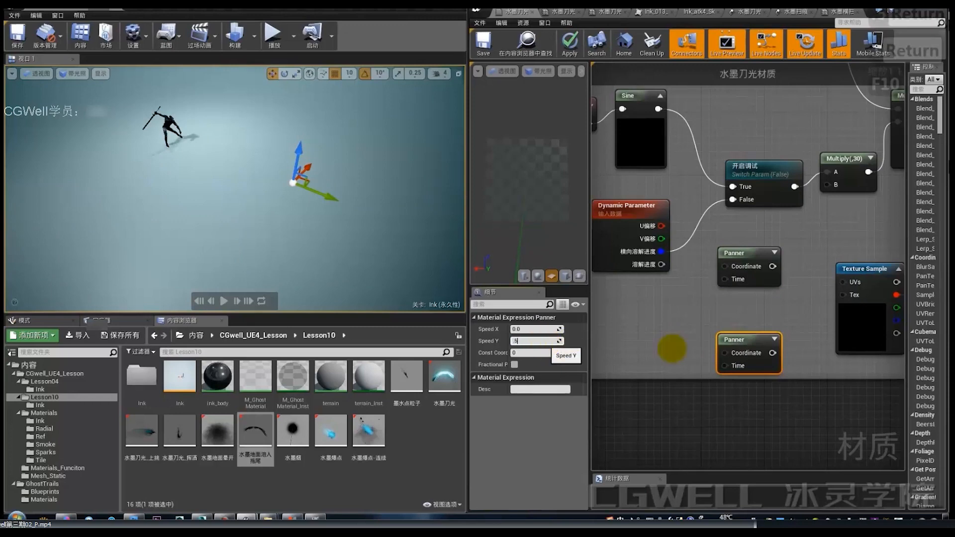
Step: Combine the outputs of both Panners with an Add node and connect the sum to the Texture Sample's UVs
left_click_drag(749, 271, 733, 311)
left_click_drag(758, 341, 683, 321)
left_click(770, 317)
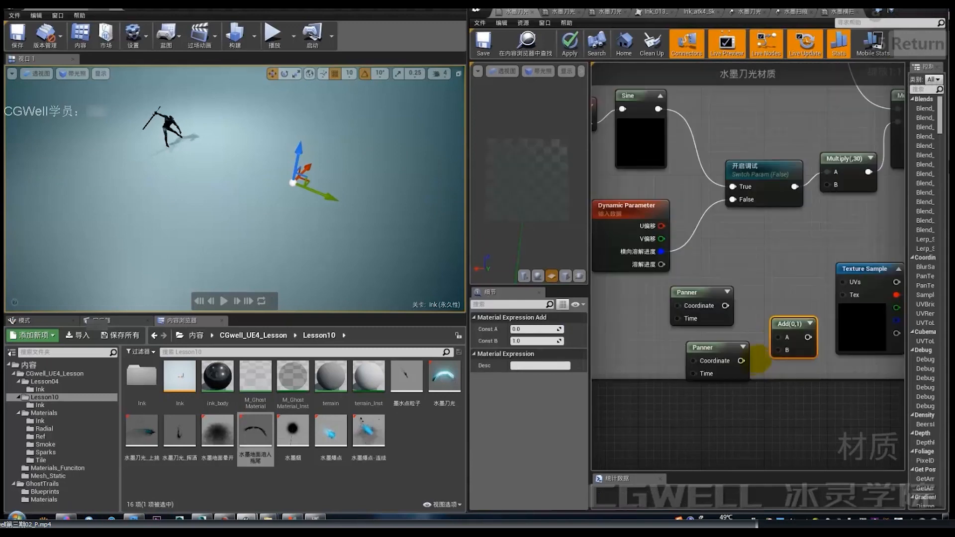
left_click_drag(741, 360, 778, 350)
left_click_drag(725, 306, 846, 295)
mouse_move(808, 301)
right_mouse_down()
mouse_move(711, 282)
mouse_move(824, 297)
right_mouse_up()
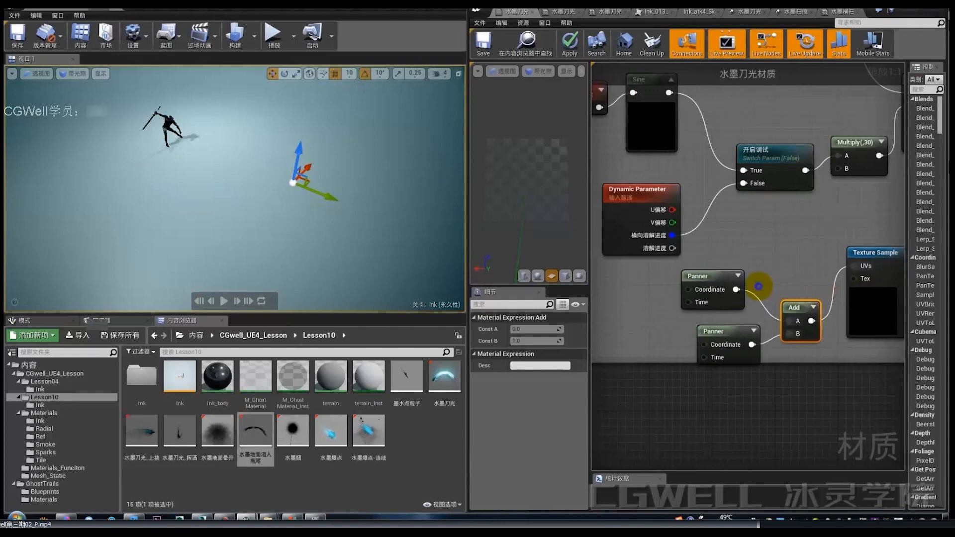
Step: Connect the Dynamic Parameter's V偏移 to the lower Panner's Time and its U偏移 to the upper Panner's Time
right_click_drag(758, 286, 866, 245)
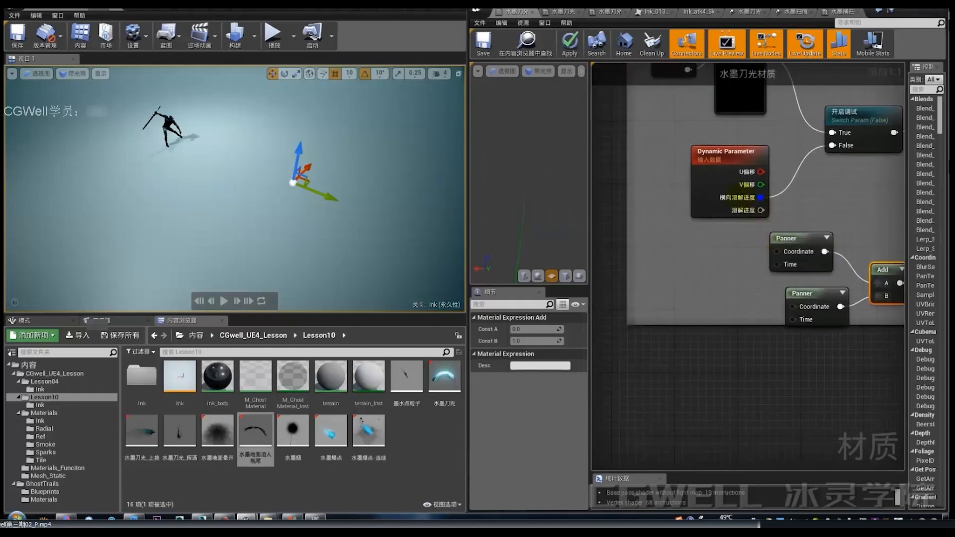
left_click_drag(742, 194, 792, 319)
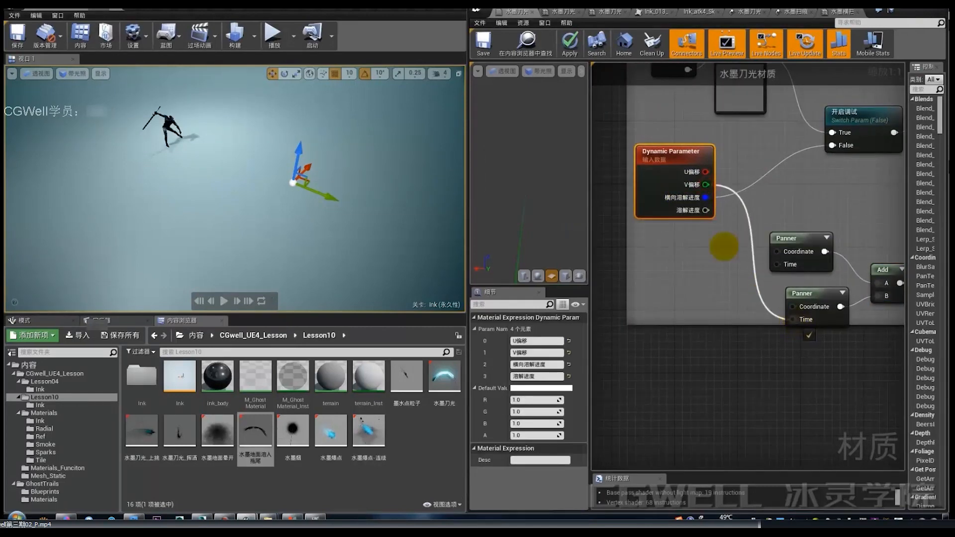
left_click_drag(705, 172, 775, 264)
Step: Add a TexCoord node feeding the upper Panner's Coordinate input and adjust its UTiling
mouse_move(730, 271)
right_mouse_down()
mouse_move(637, 275)
mouse_move(721, 284)
right_mouse_up()
left_click(692, 258)
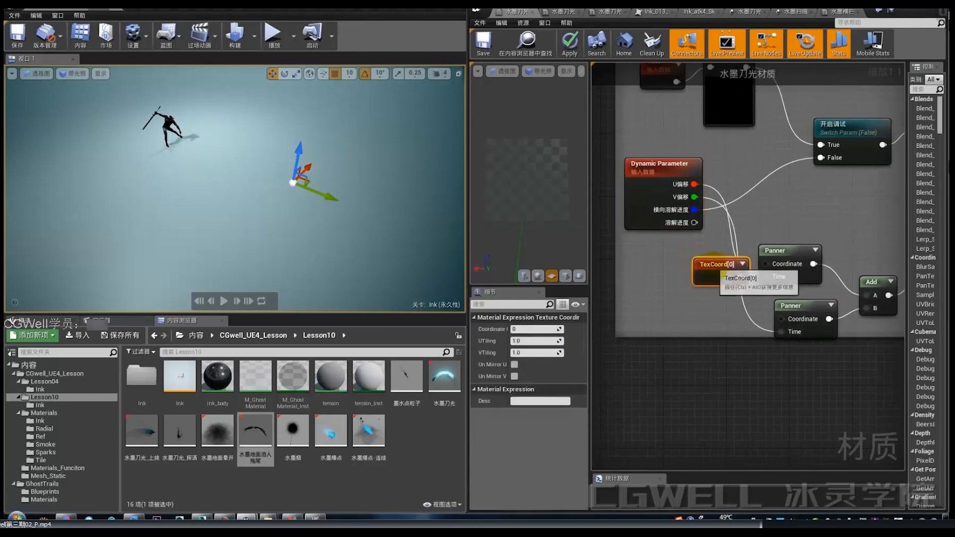
left_click_drag(727, 272, 767, 264)
left_click(700, 263)
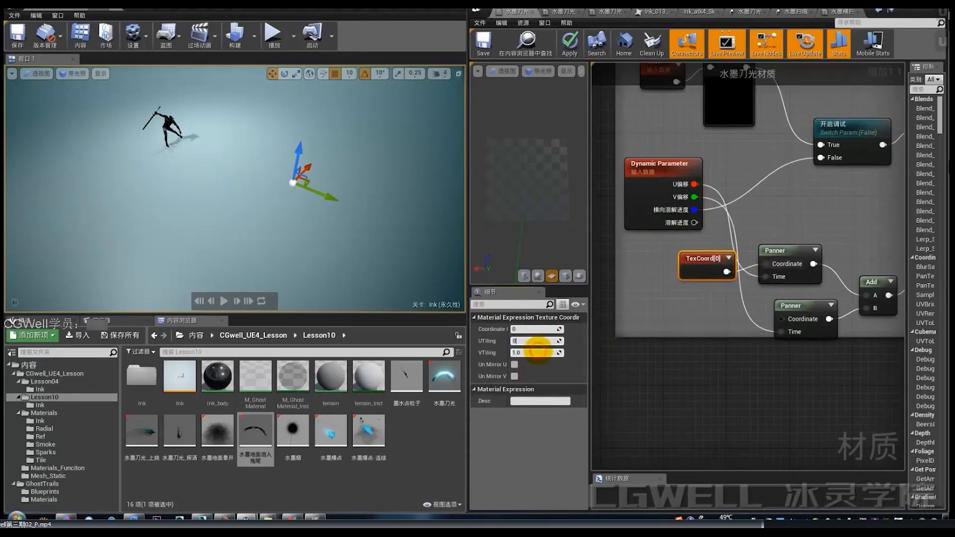
Step: Apply the 水墨刀光材质 changes, switch to the 水墨扫痕 particle system and replay the sweep in the level
scroll(671, 331, "down", 2)
left_click(754, 371)
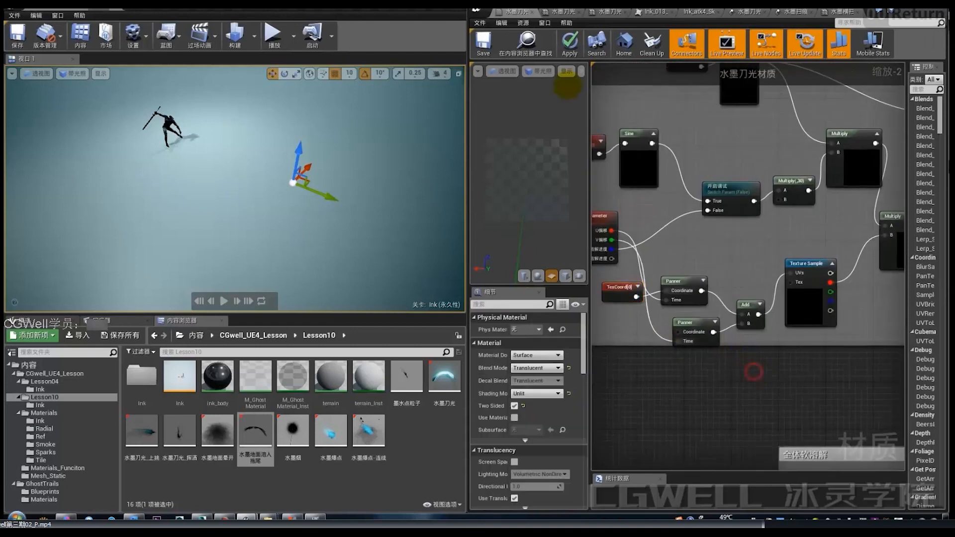
left_click(570, 44)
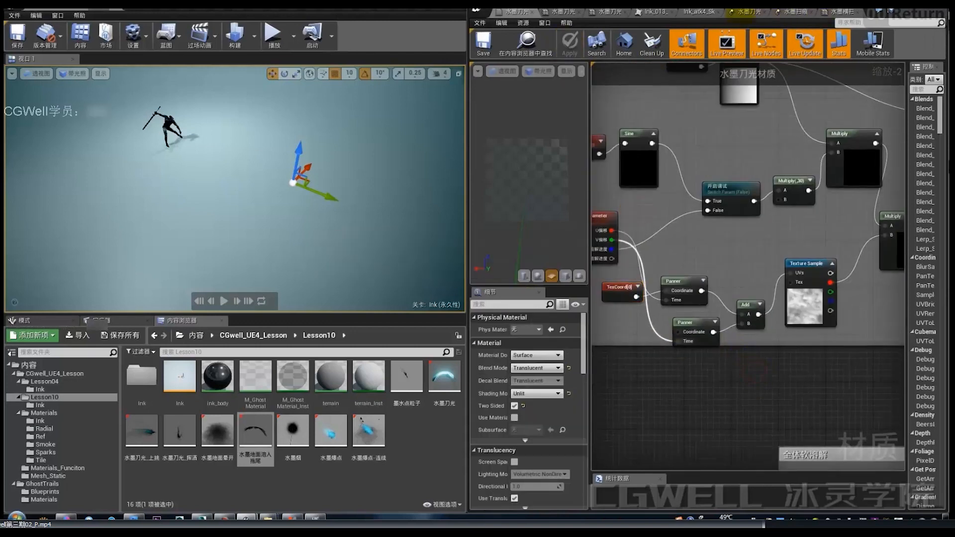
left_click(748, 12)
left_click(790, 13)
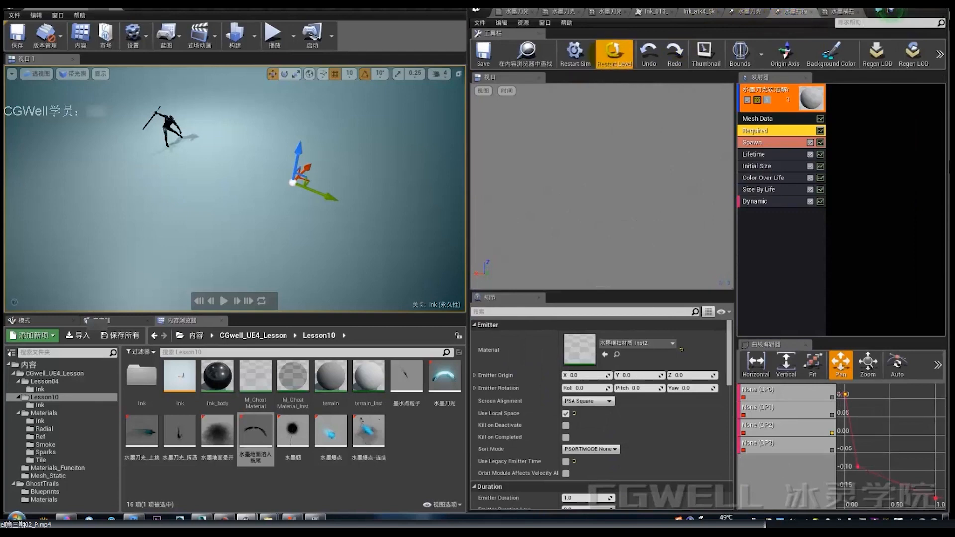
left_click(614, 52)
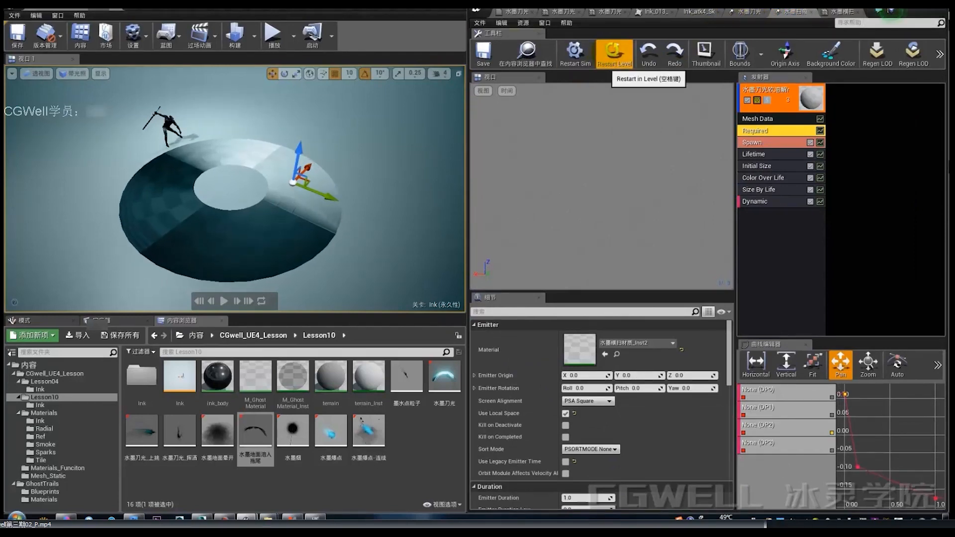
left_click(614, 53)
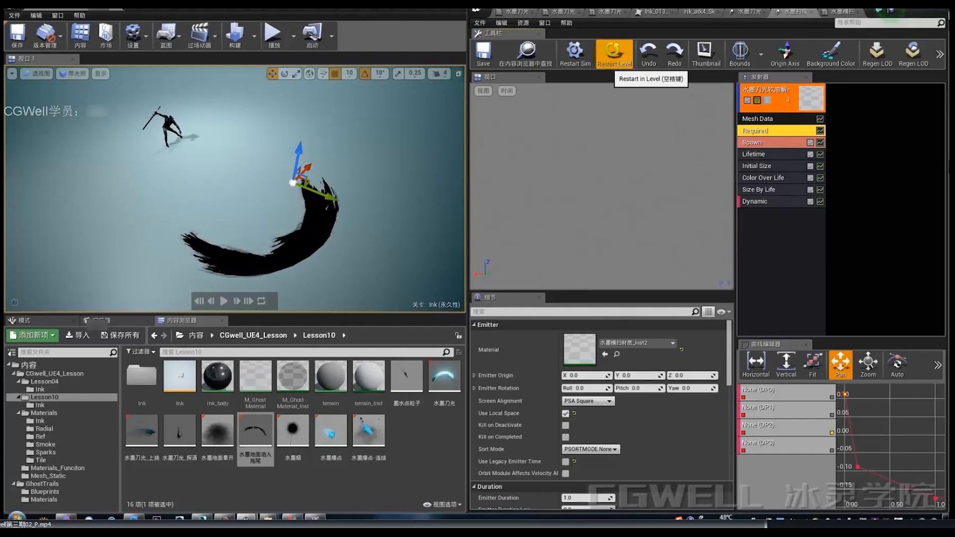
left_click(614, 52)
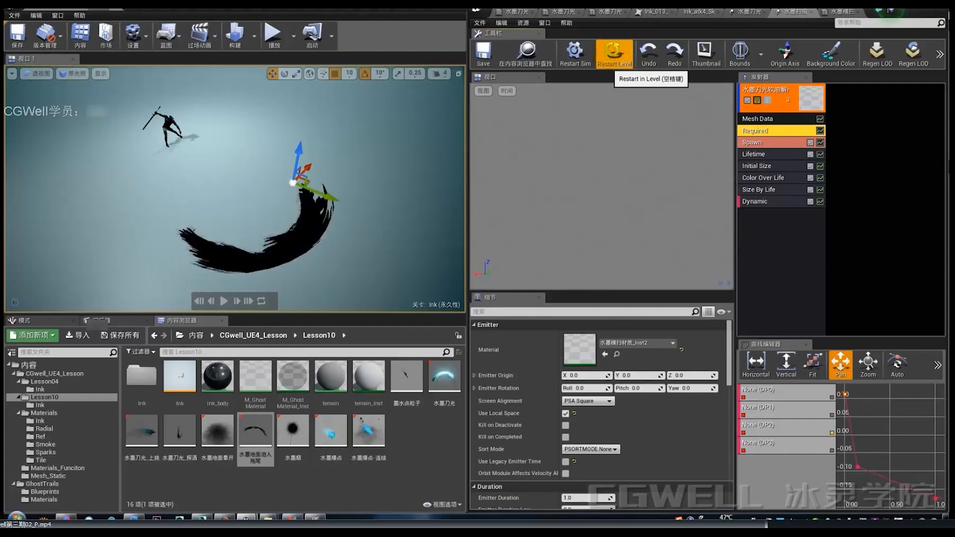
Step: Switch the emitter's Lifetime to a Distribution Float Constant and set it to 2.0
left_click(759, 166)
left_click(753, 155)
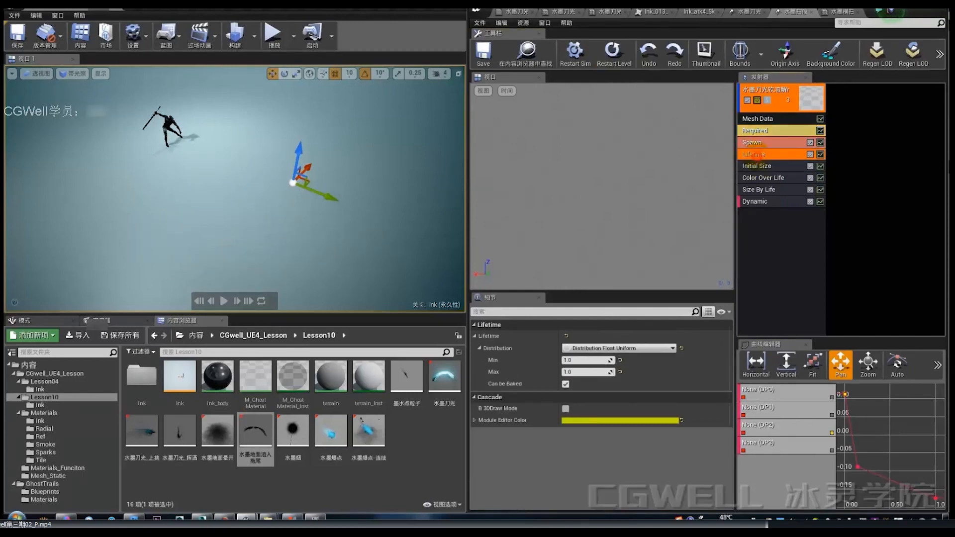
left_click(619, 348)
left_click(583, 360)
type("2")
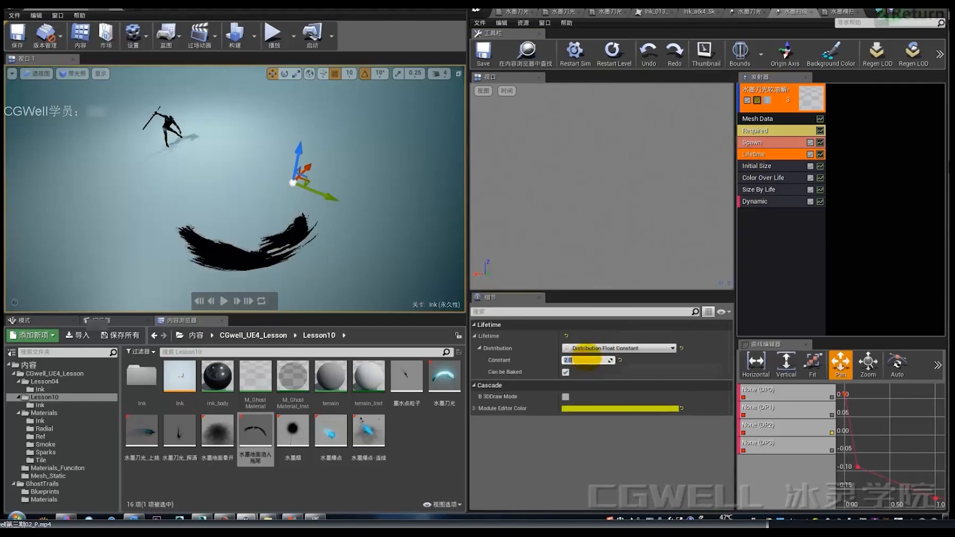
key("Return")
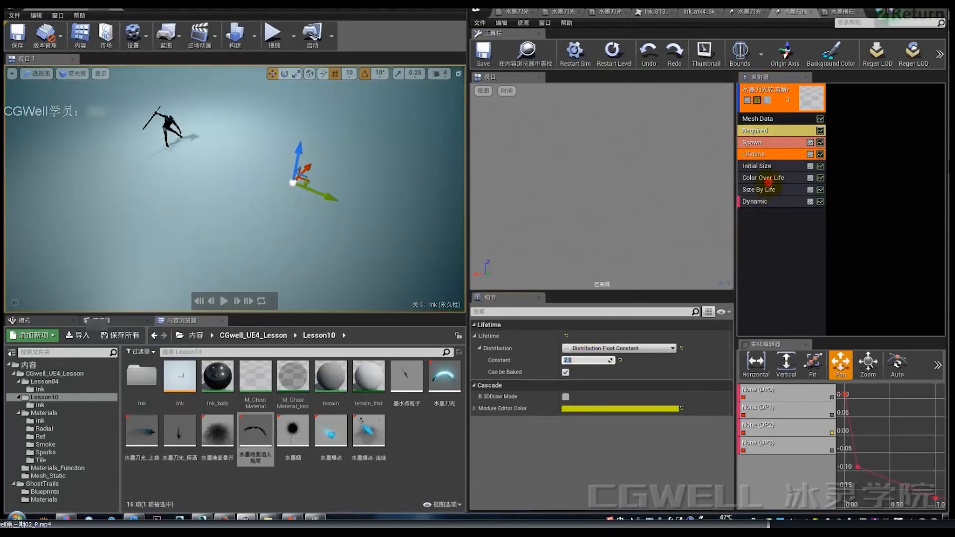
Step: Change the first Color Over Life point to a pale grey-blue with R 0.637732, G 0.765663, B 0.815
left_click(763, 177)
left_click(588, 409)
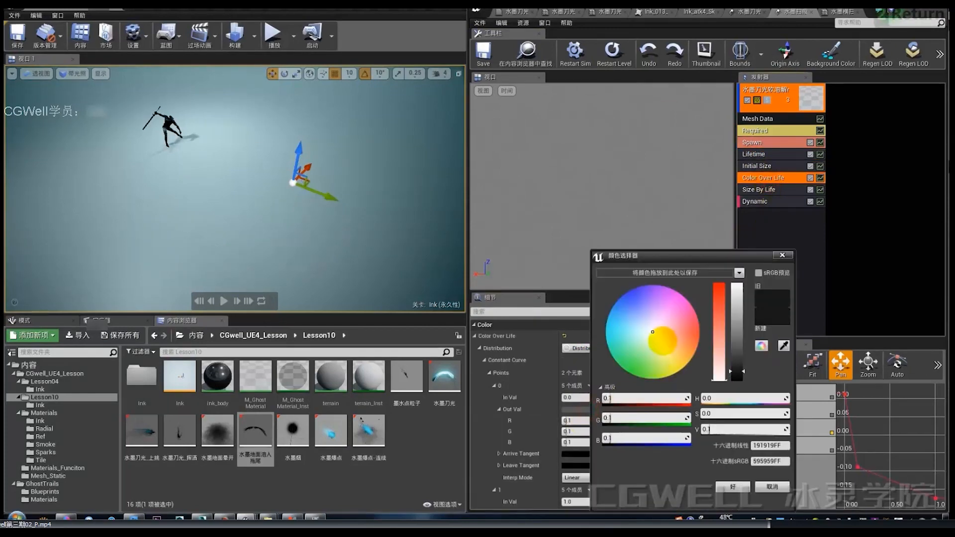
left_click_drag(736, 349, 737, 301)
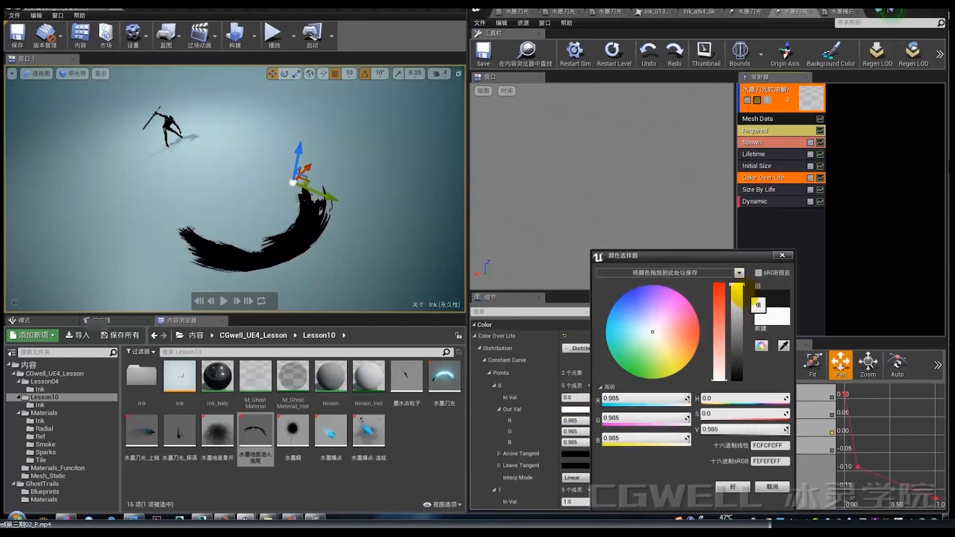
left_click_drag(649, 334, 643, 328)
left_click(732, 486)
Step: Show the Color Over Life curves, lower the first AlphaOverLife key to 1.0 and replay the effect in the level
scroll(671, 440, "down", 10)
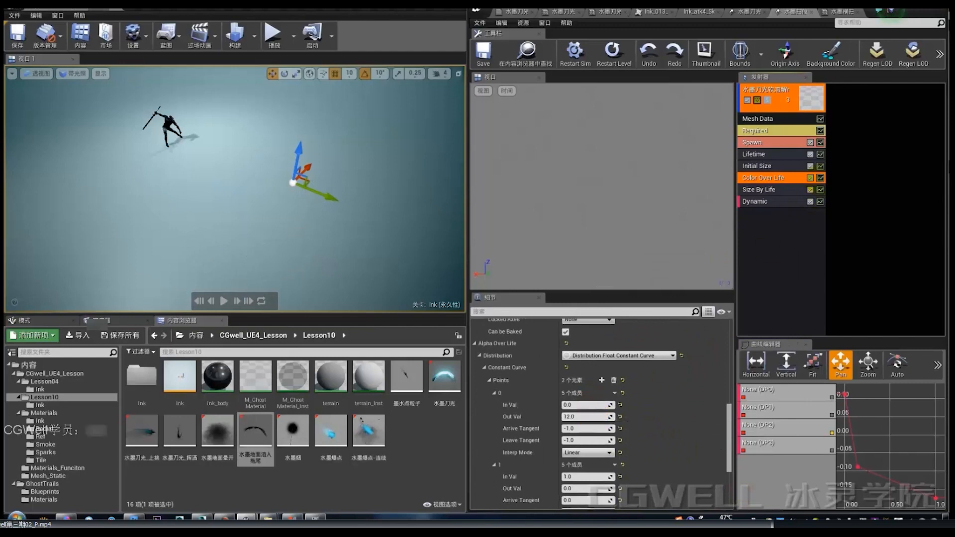
left_click(820, 178)
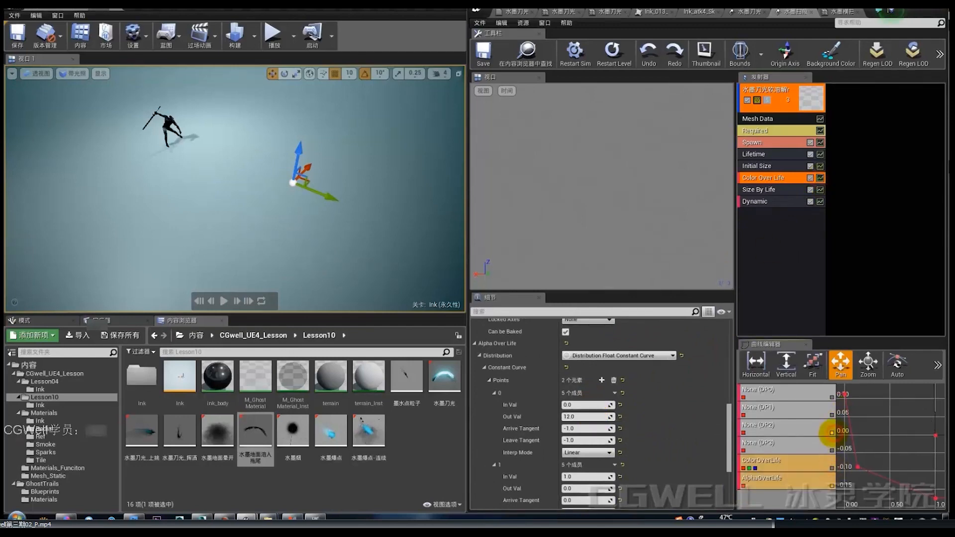
key("f")
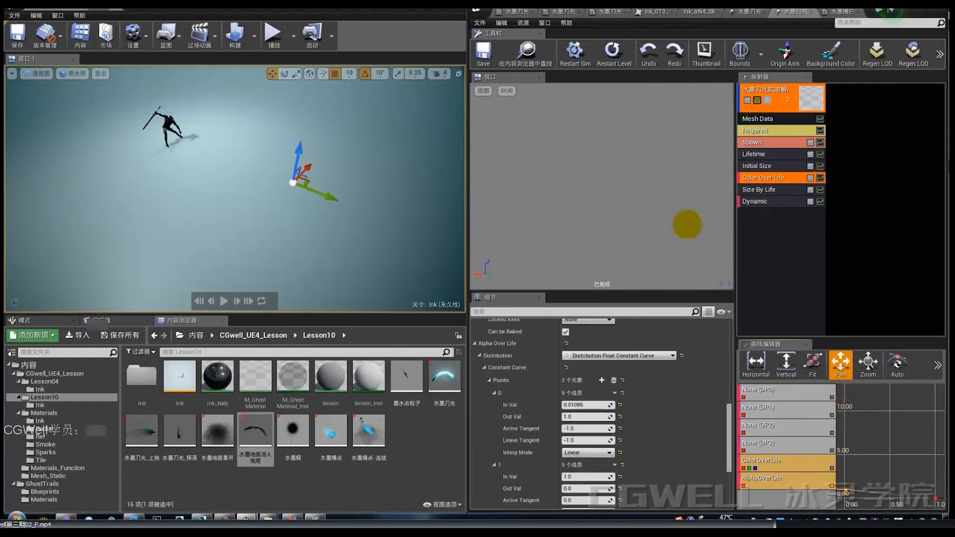
left_click(614, 52)
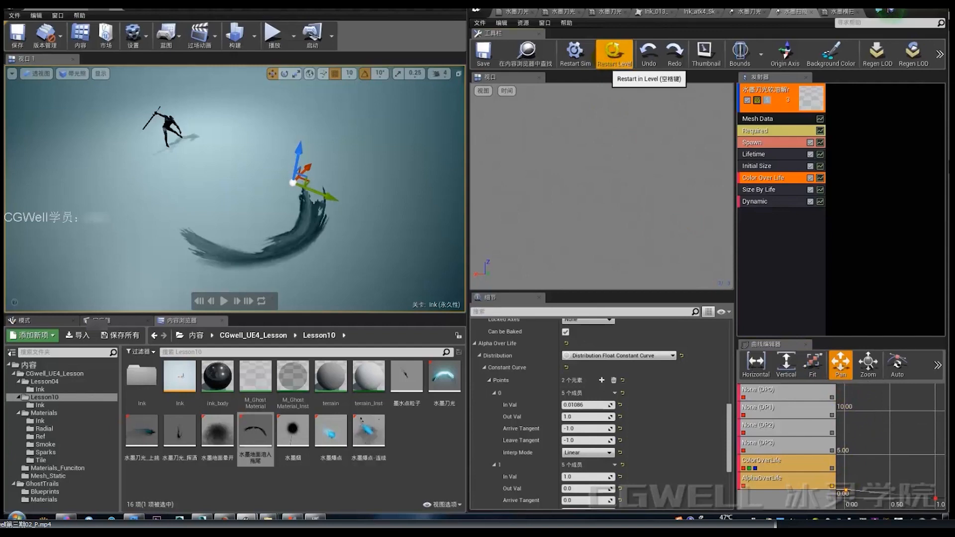
Step: Disable Clamp Alpha, raise the first AlphaOverLife key to about 1.7 and replay the effect in the level
scroll(617, 454, "down", 3)
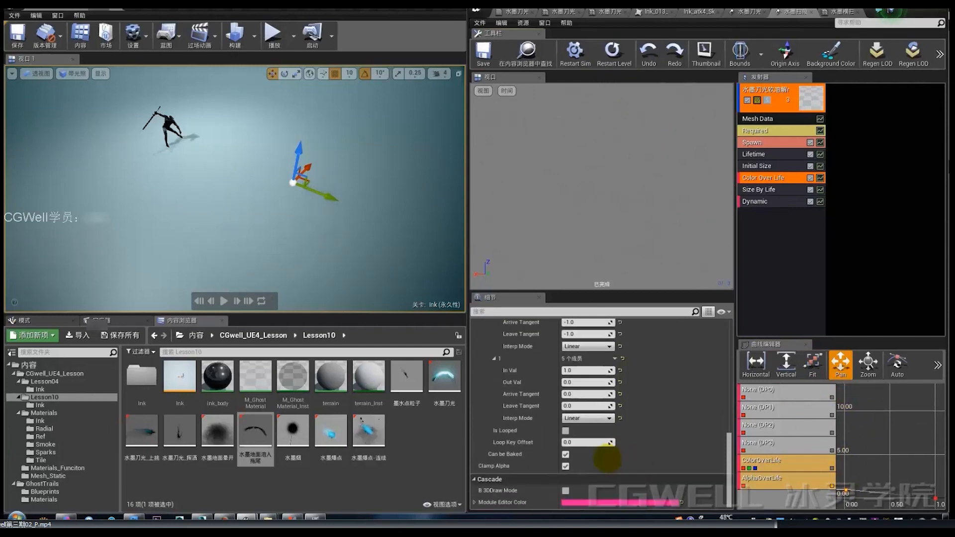
left_click(566, 466)
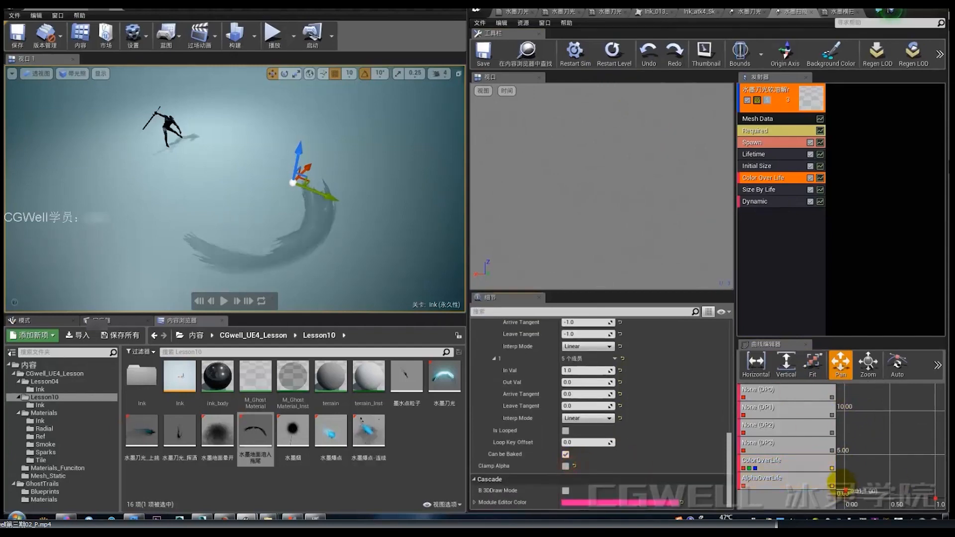
left_click(831, 468)
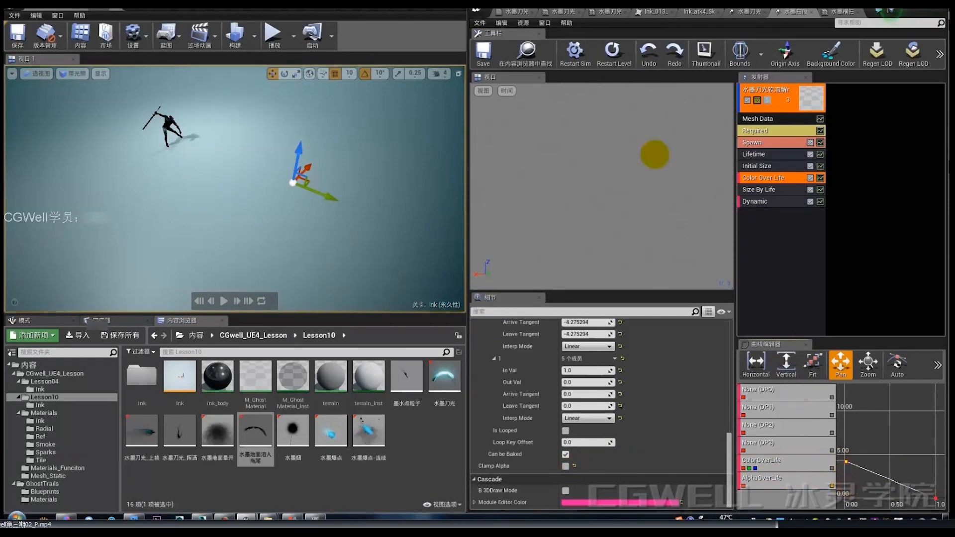
left_click(612, 50)
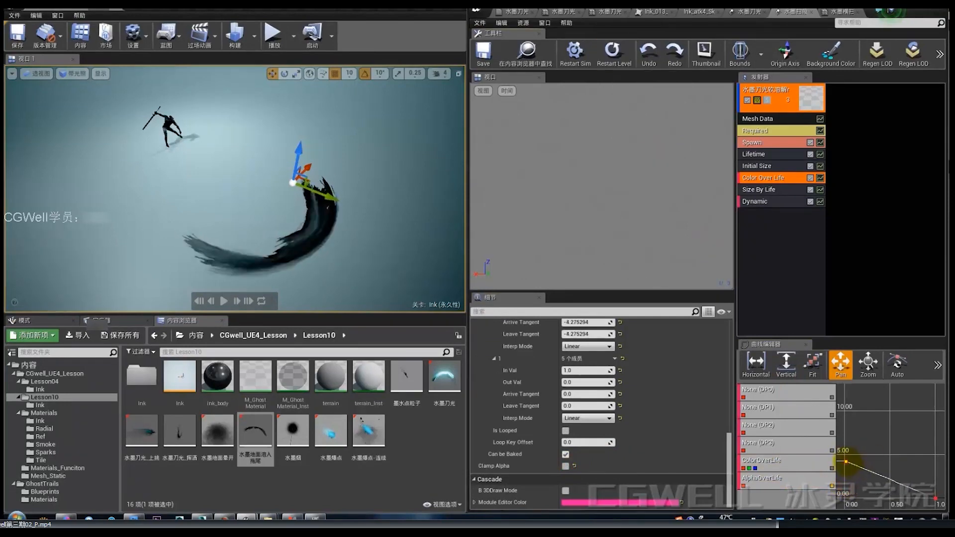
left_click_drag(845, 462, 844, 476)
left_click(613, 54)
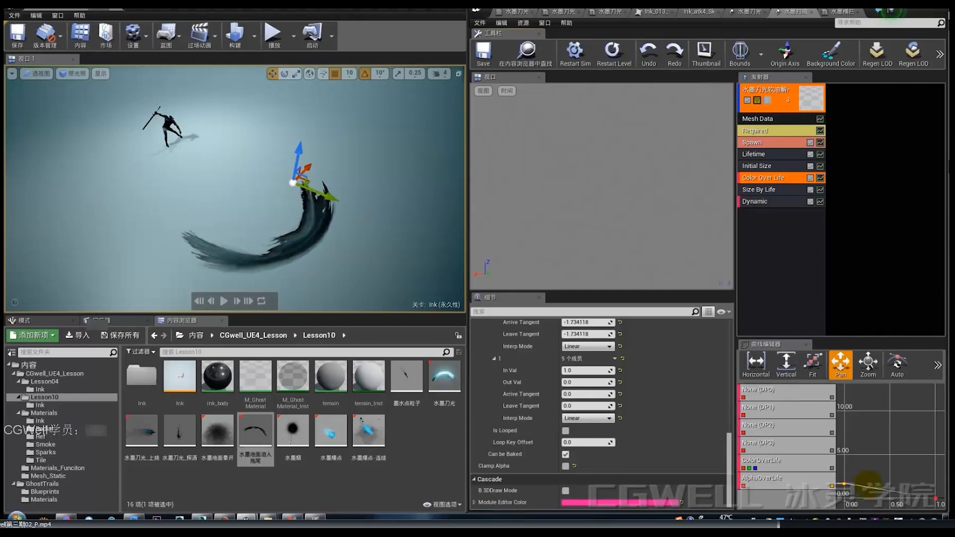
Step: Add a middle AlphaOverLife key at about time 0.50, value 1.13, and lower the first key to about 1.2, replaying the effect
left_click(812, 363)
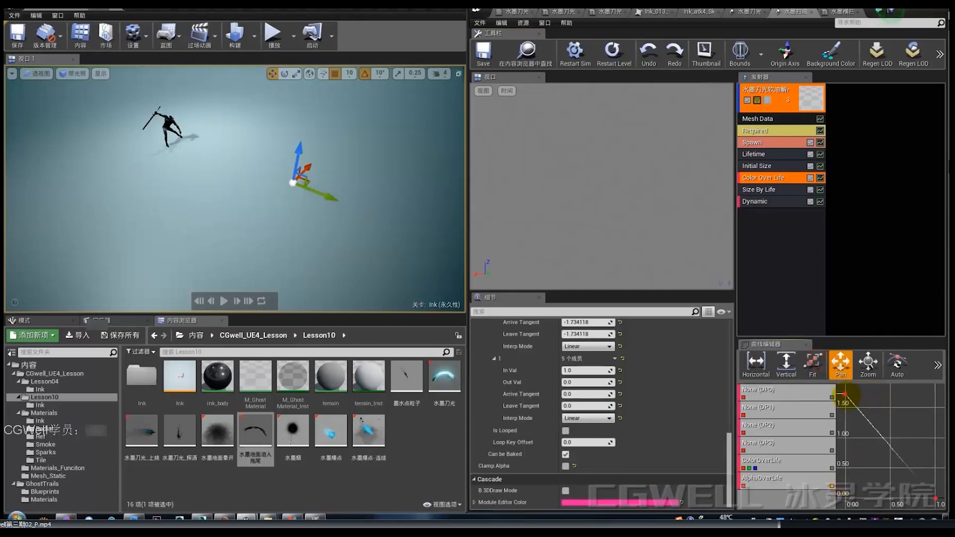
left_click(876, 458, "ctrl")
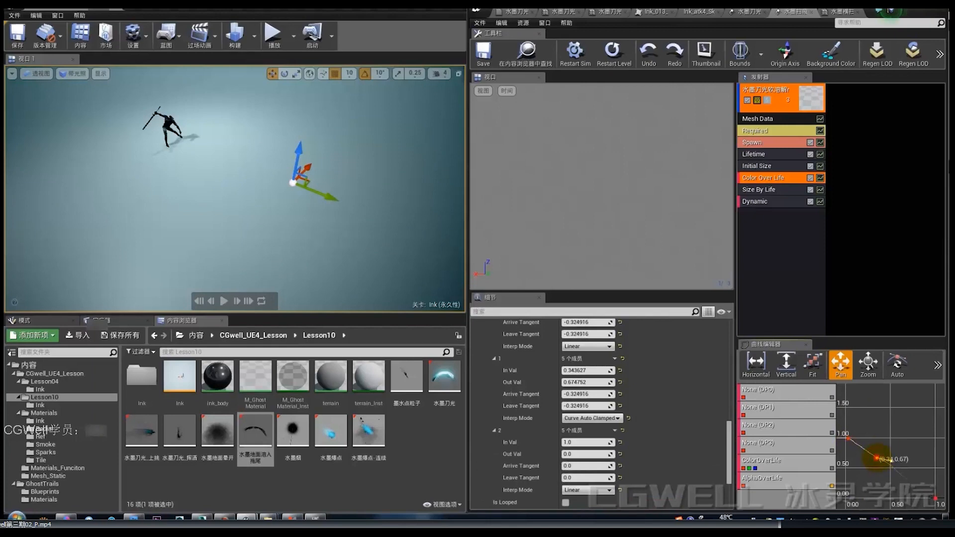
left_click_drag(883, 448, 890, 442)
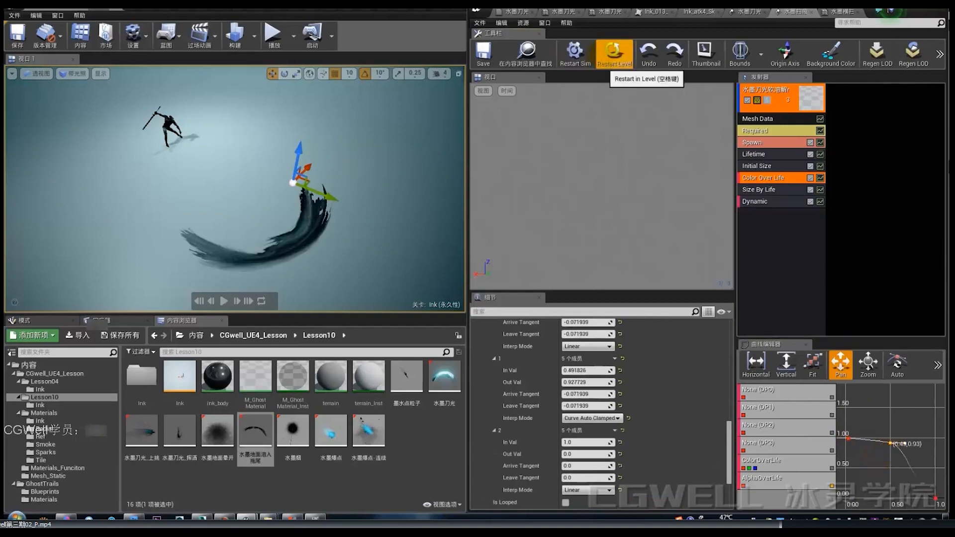
left_click(615, 54)
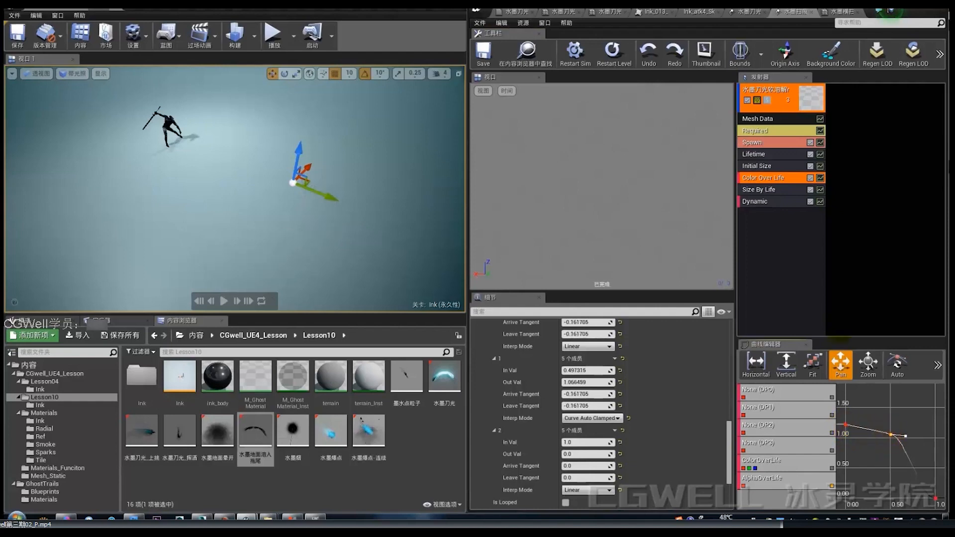
left_click(614, 52)
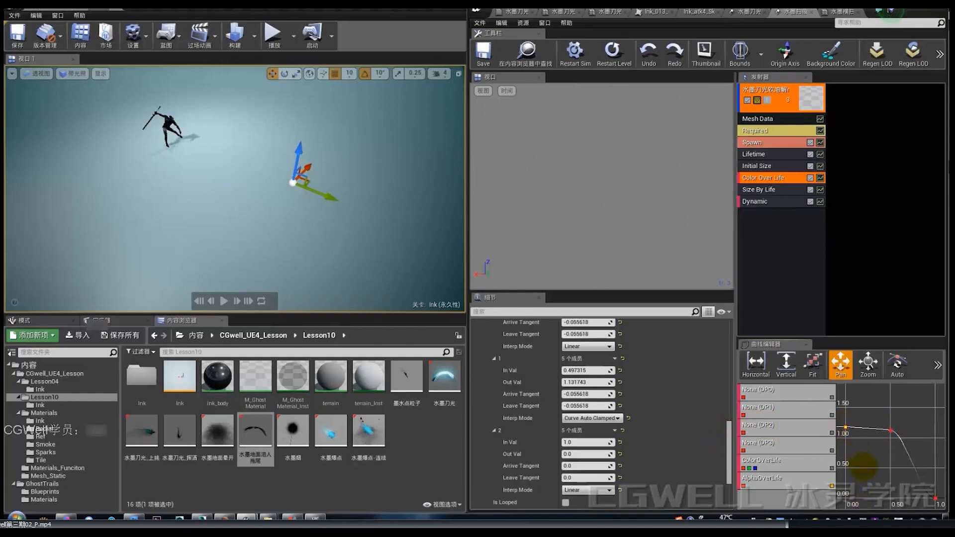
Step: Examine the Dynamic module's parameter values and fit the first dynamic parameter's curve in the curve editor
left_click_drag(726, 441, 727, 354)
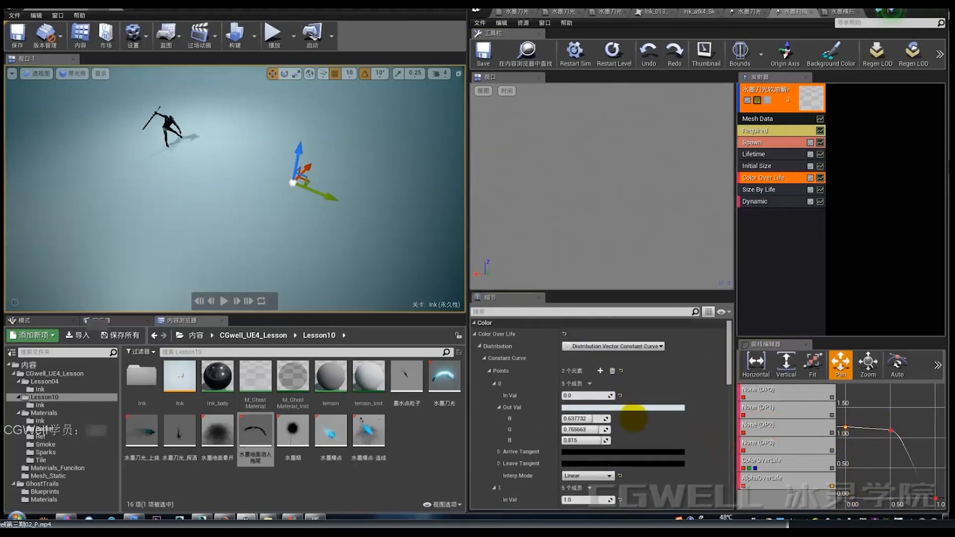
left_click(755, 202)
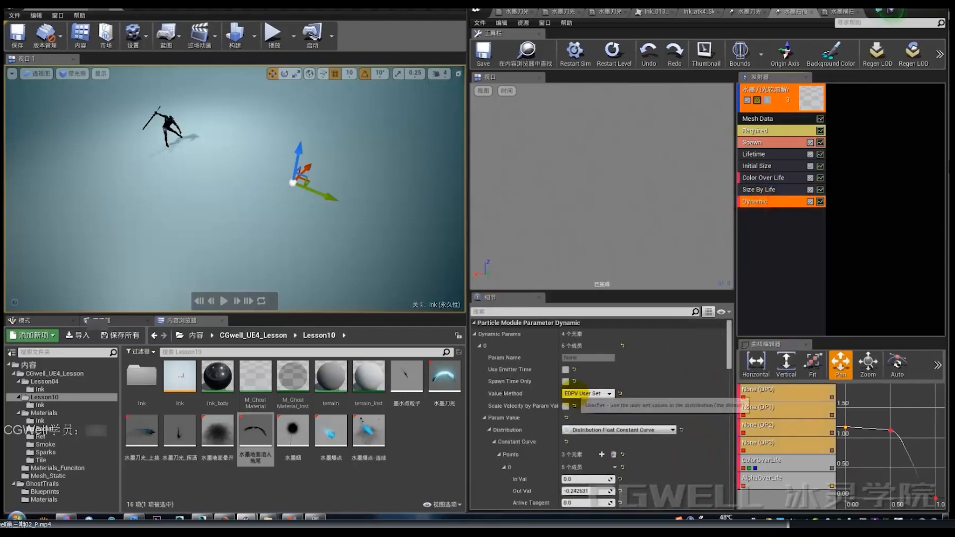
scroll(576, 417, "down", 6)
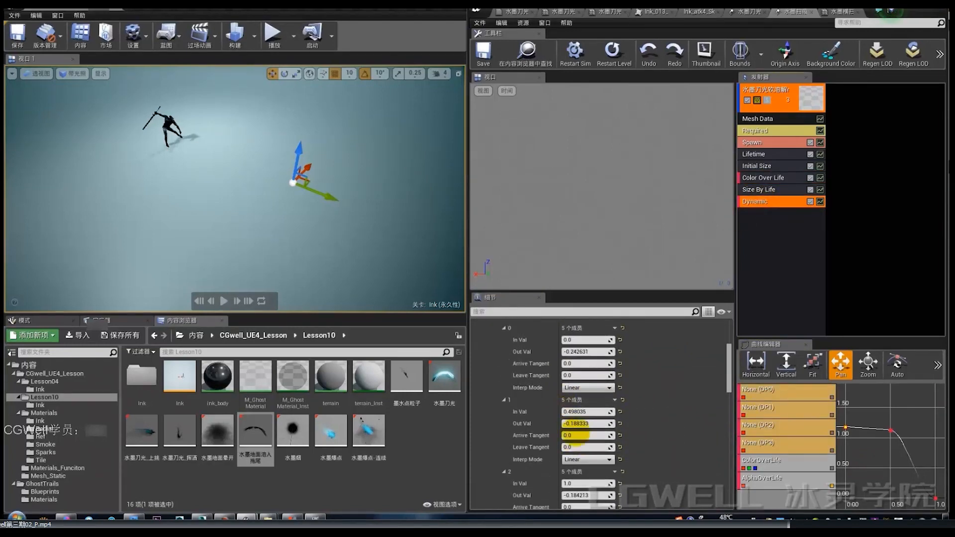
scroll(579, 434, "down", 1)
scroll(587, 419, "down", 2)
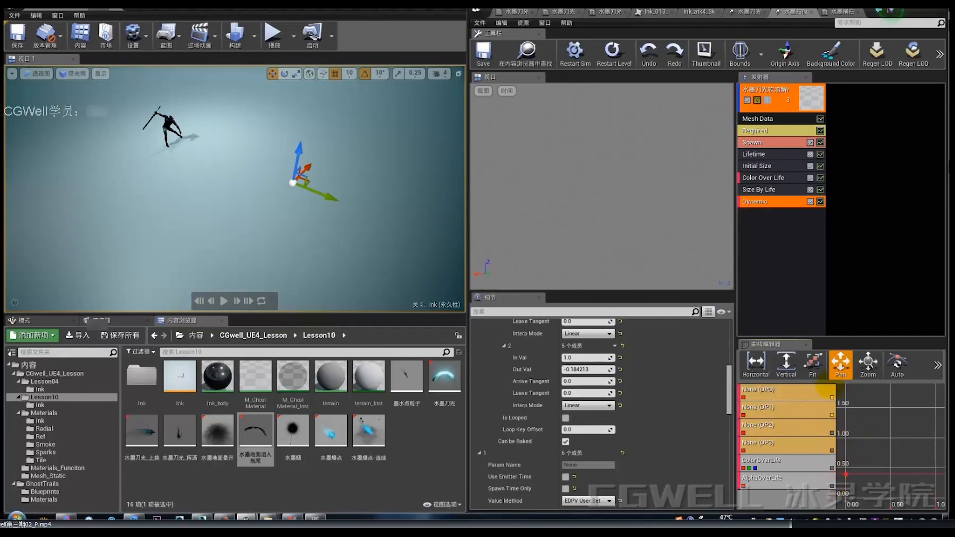
left_click(812, 367)
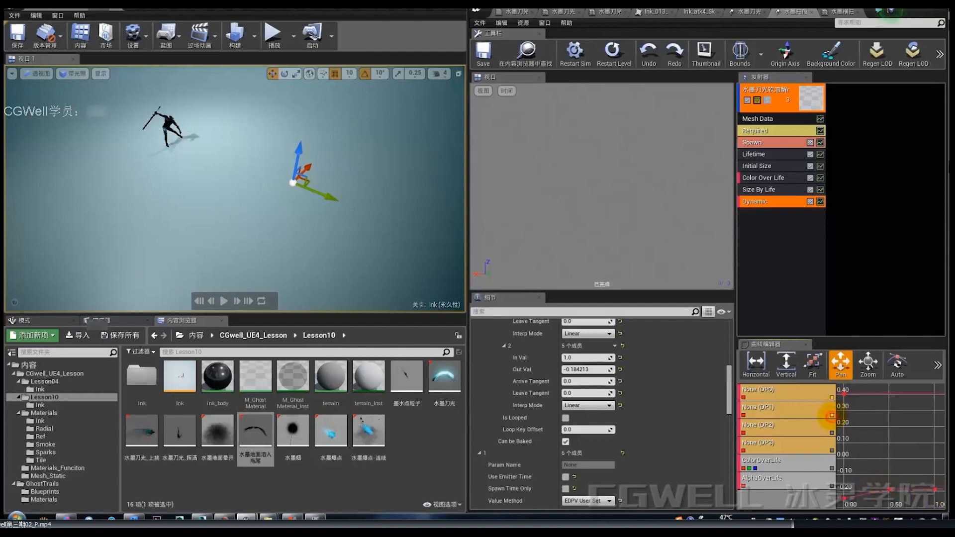
left_click(851, 397)
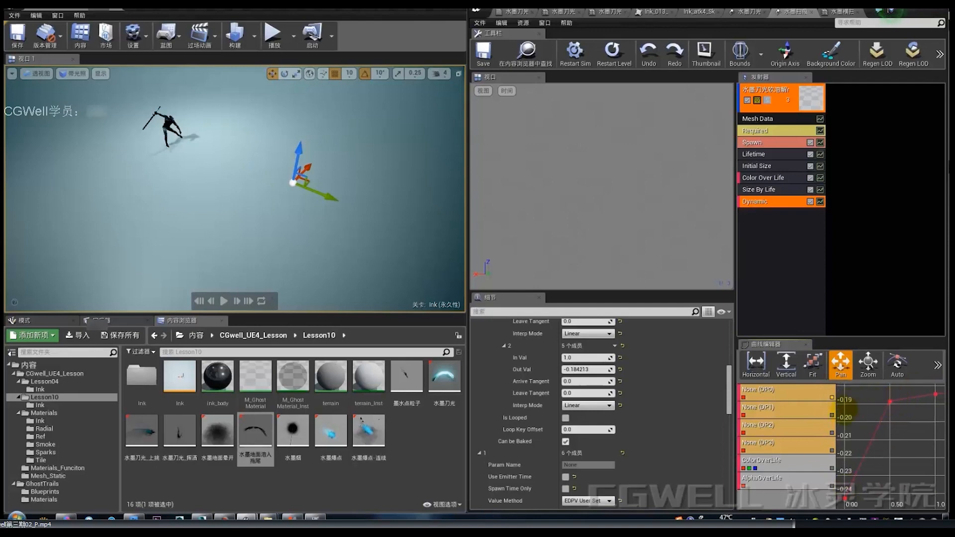
left_click(613, 52)
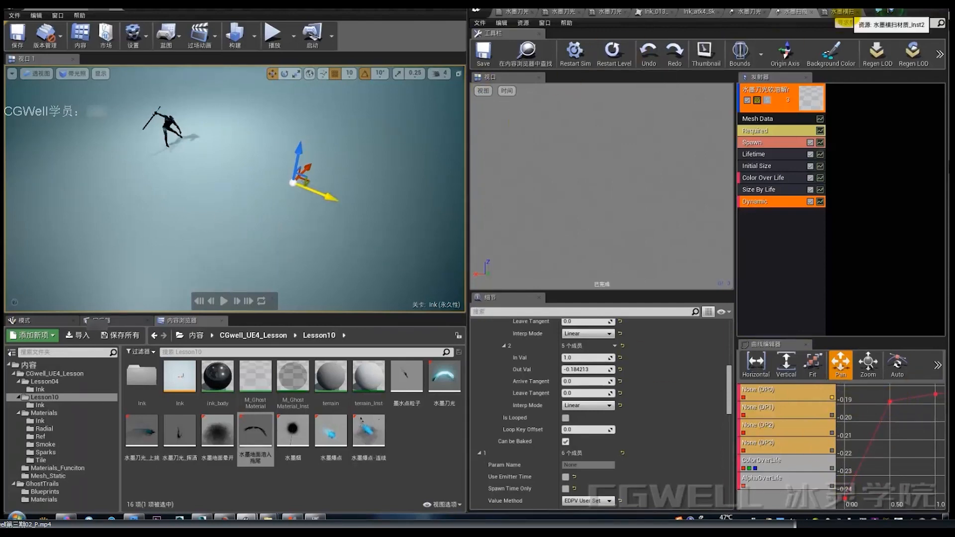
left_click(758, 166)
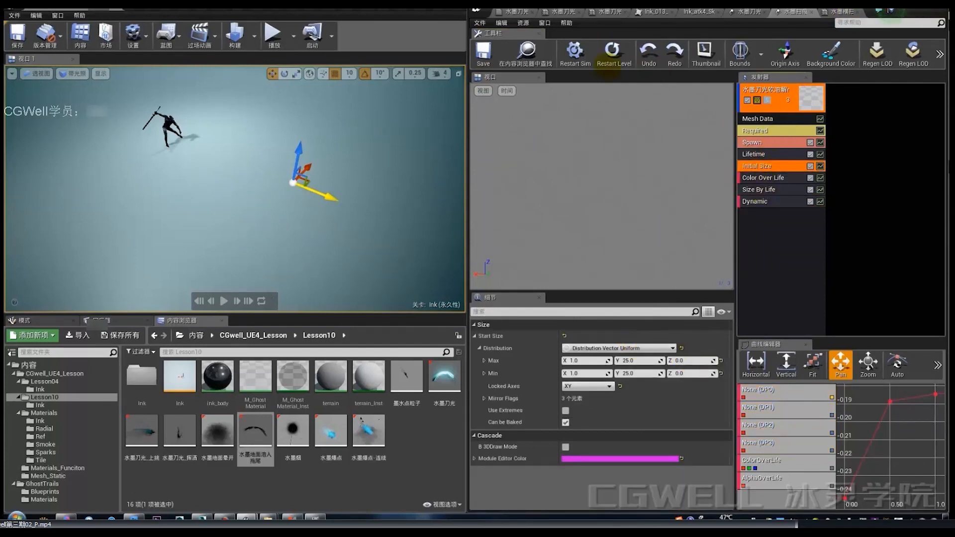
left_click(512, 11)
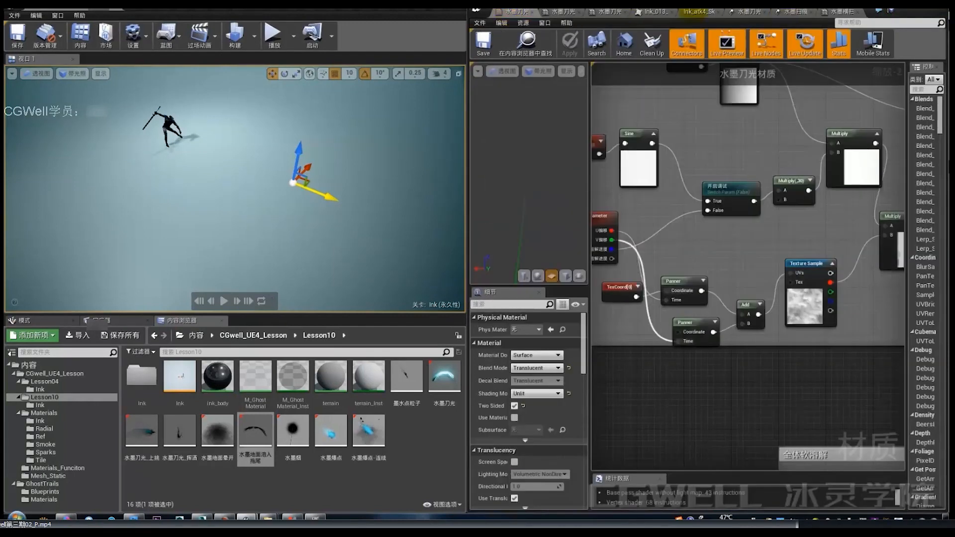
left_click(558, 11)
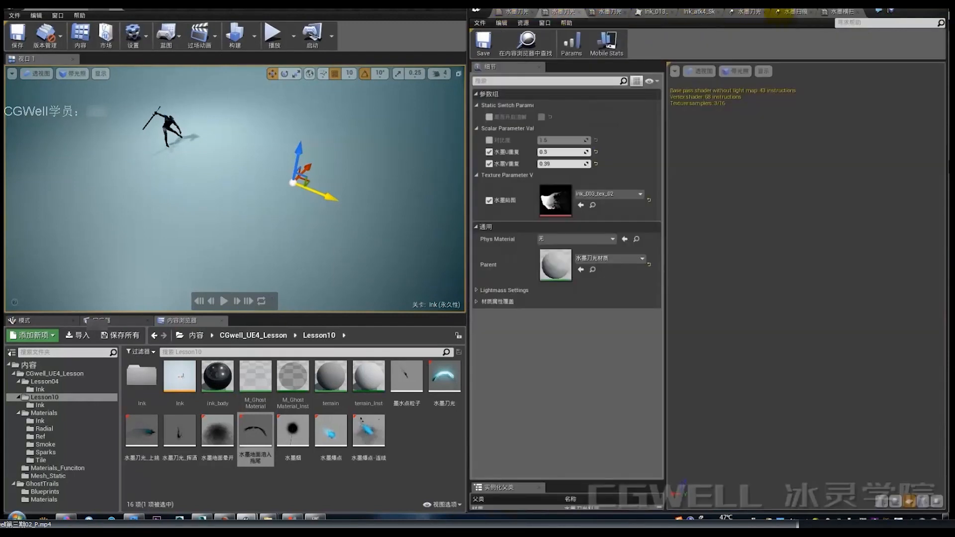
left_click(696, 11)
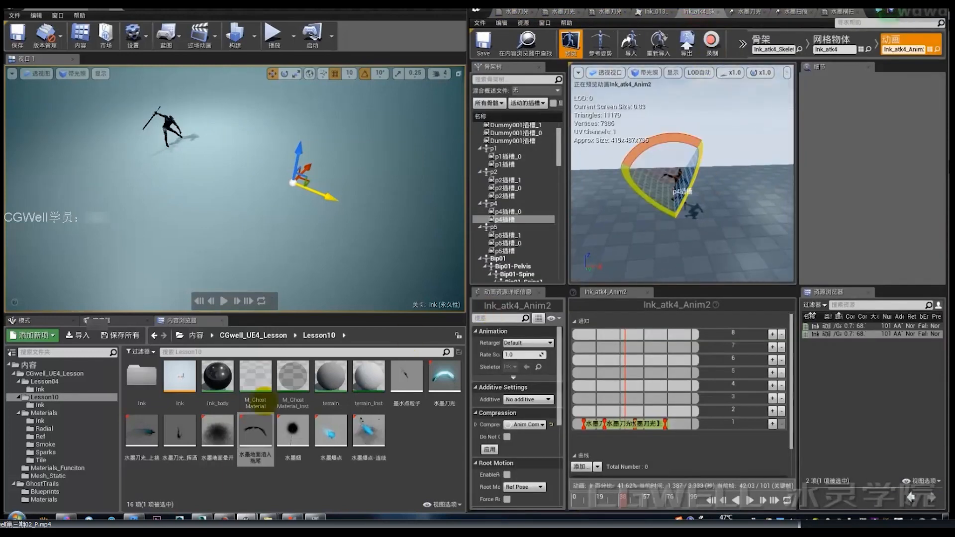
left_click(514, 11)
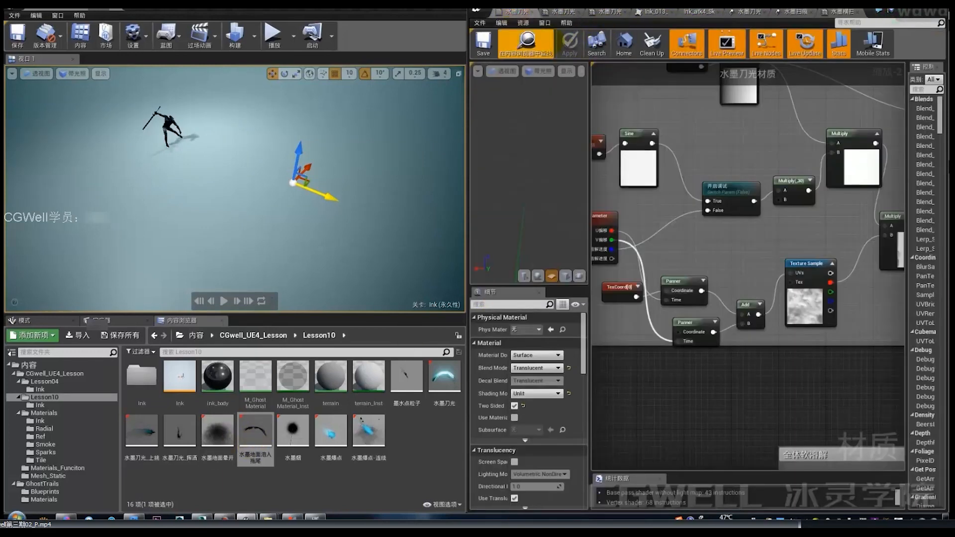
Step: Locate the 水墨扫痕 particle system in the content browser and bring up the Ink_atk4_Anim2 animation in a maximized editor
left_click(748, 11)
left_click(526, 52)
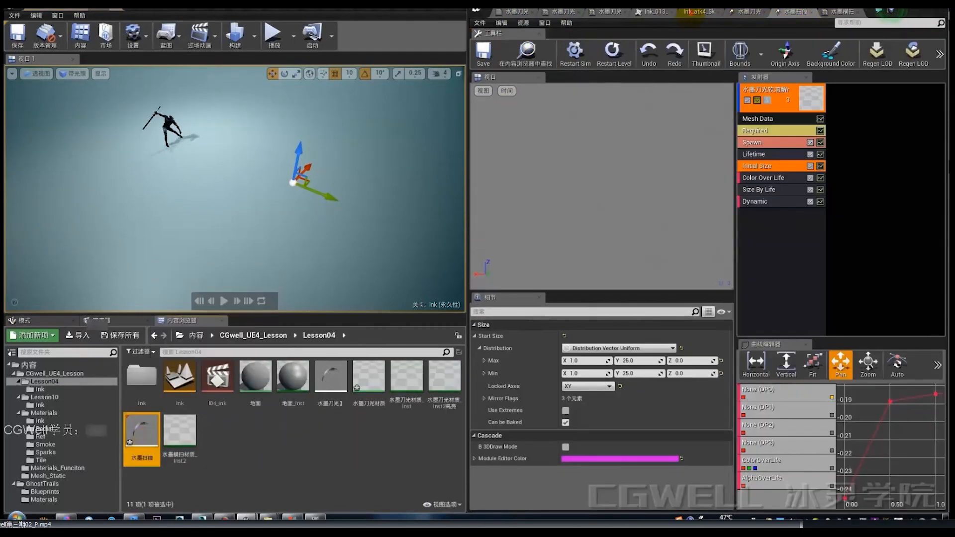
left_click(696, 10)
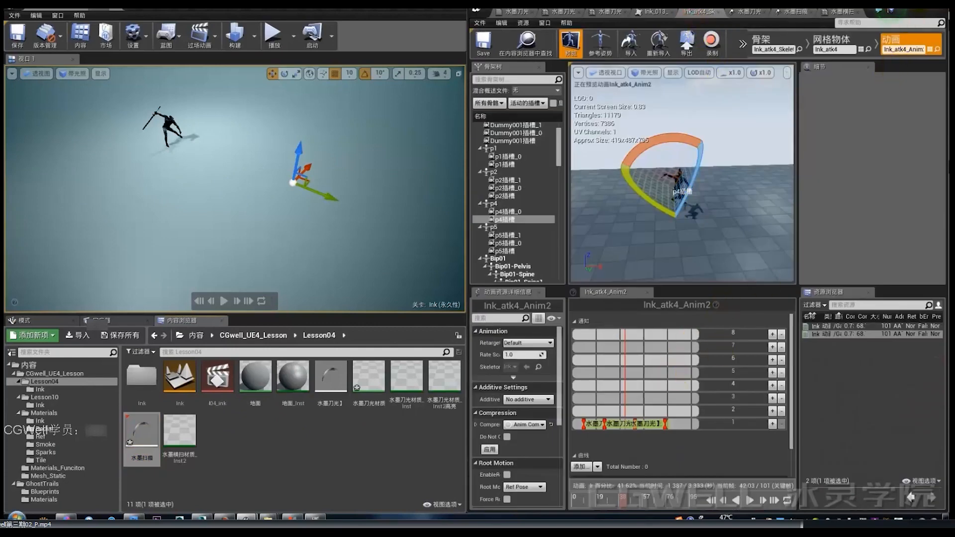
double_click(891, 11)
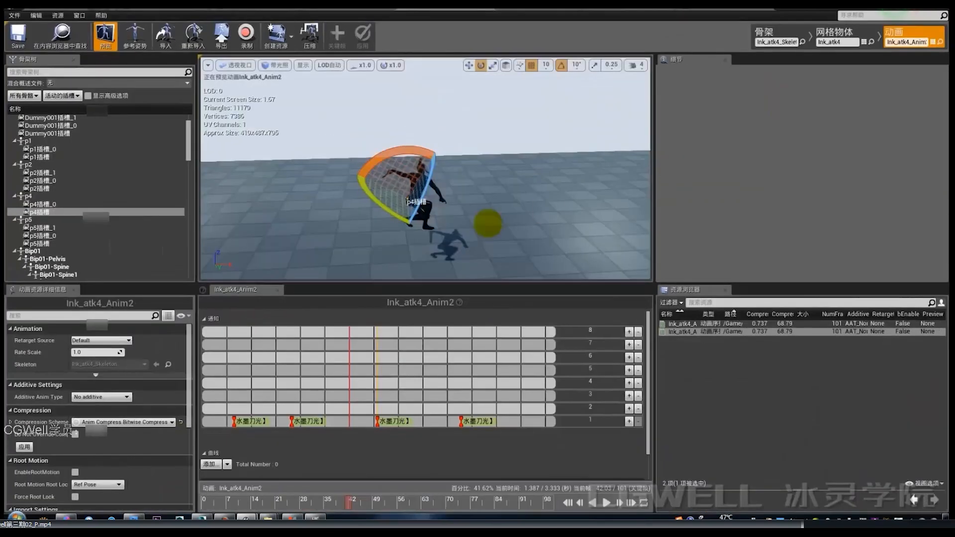
Step: Add a Play Particle Effect notify on track 2 beside the first 水墨刀光 notify and assign the 水墨扫痕 particle system to it
key("a")
key("w")
key("d")
key("w")
key("q")
key("a")
mouse_move(488, 222)
right_mouse_down()
mouse_move(502, 222)
mouse_move(482, 216)
right_mouse_up()
key("s")
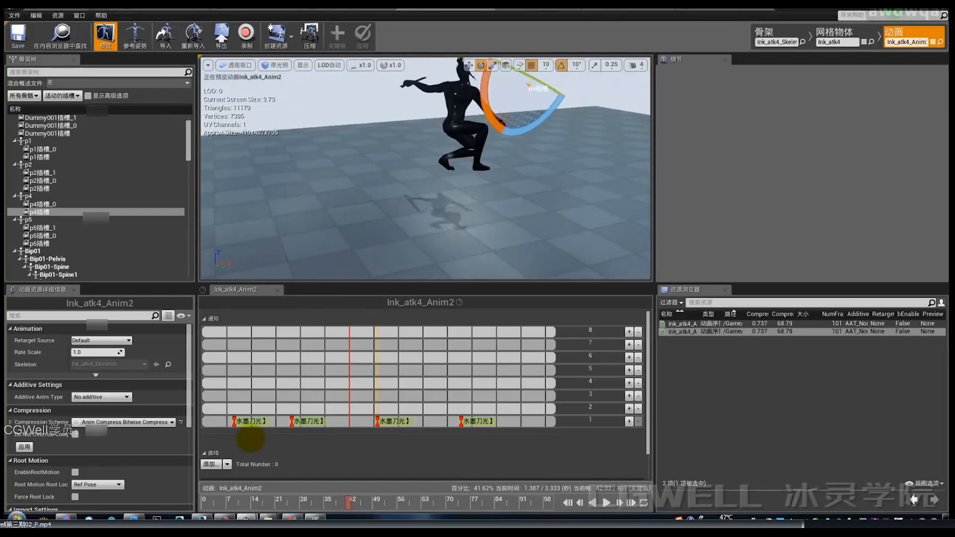
right_click(248, 408)
mouse_move(266, 422)
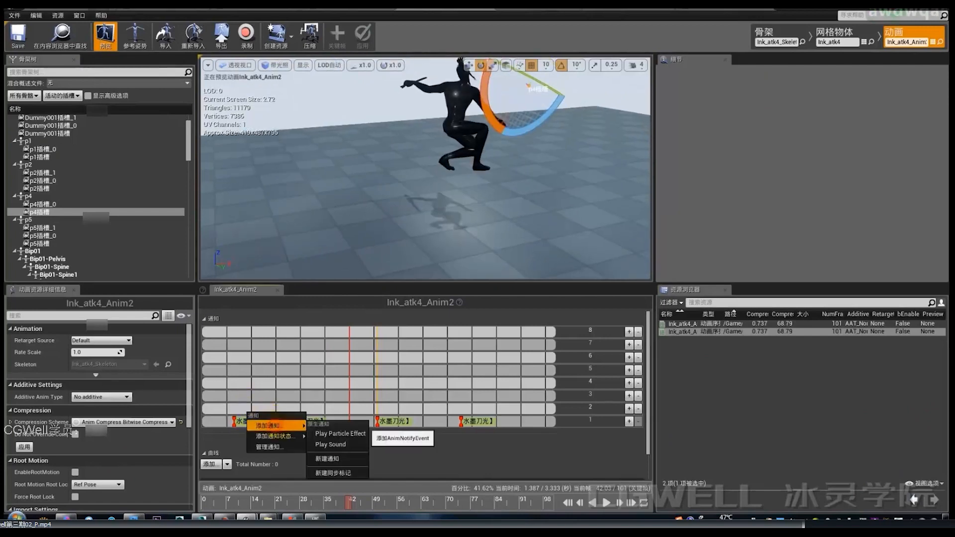
left_click(341, 428)
left_click_drag(274, 408, 239, 408)
left_click(800, 126)
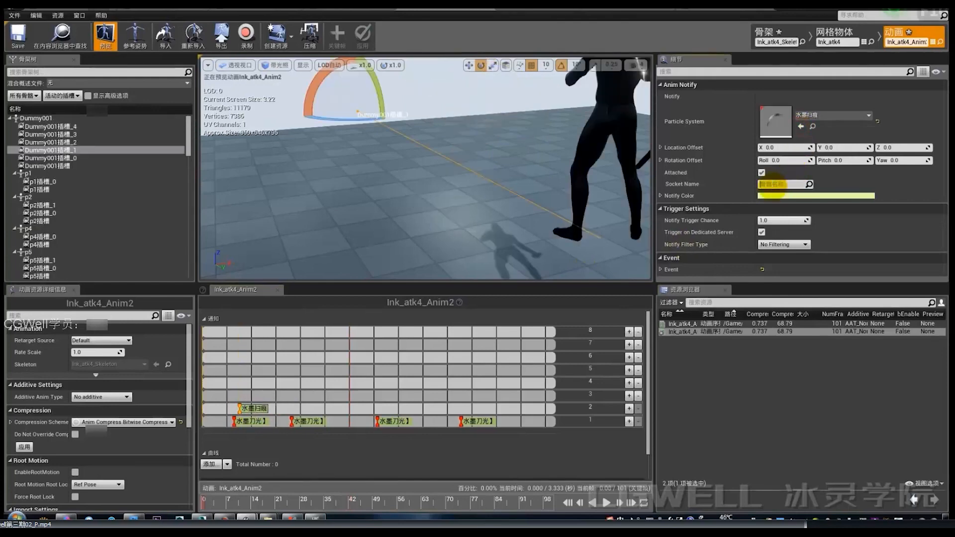
Step: Set the new notify's socket name to Dummy001插槽
type("d")
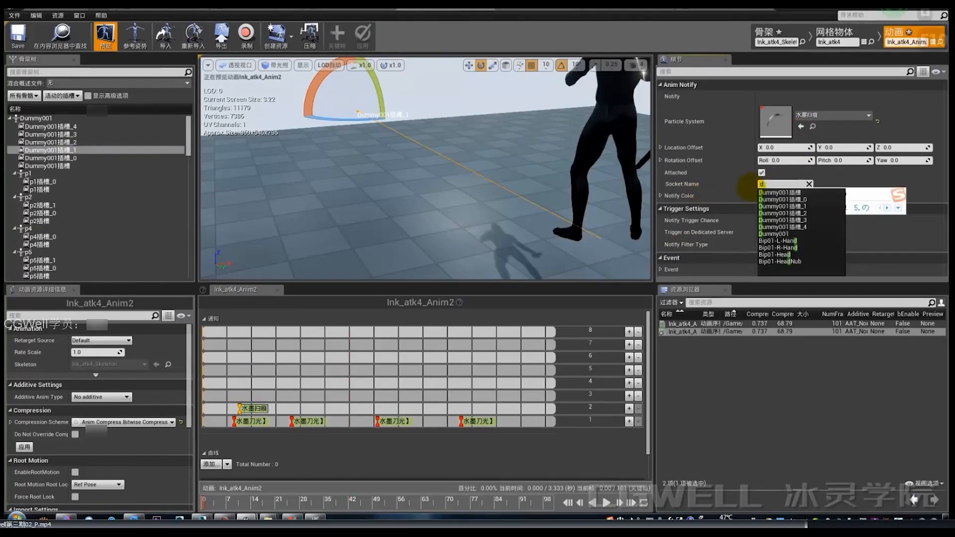
type("um")
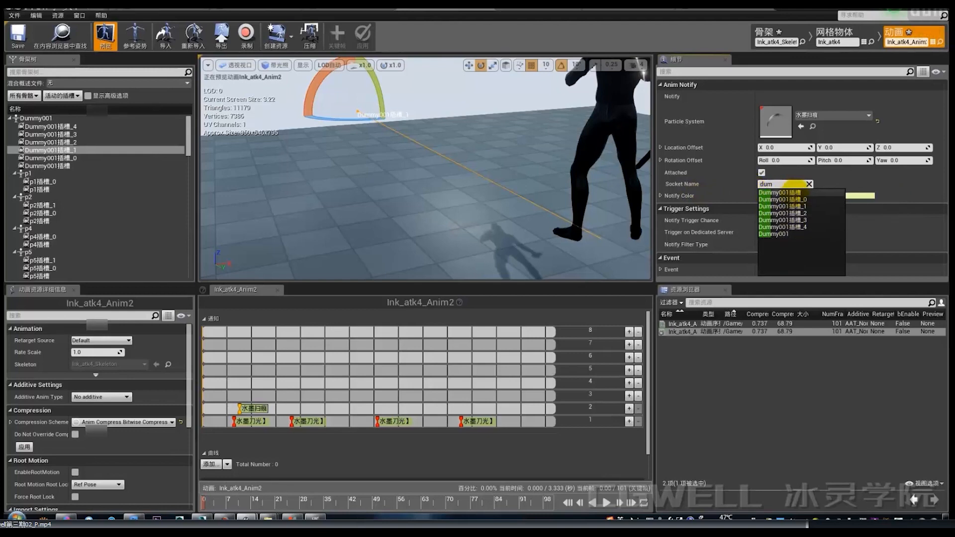
left_click(779, 192)
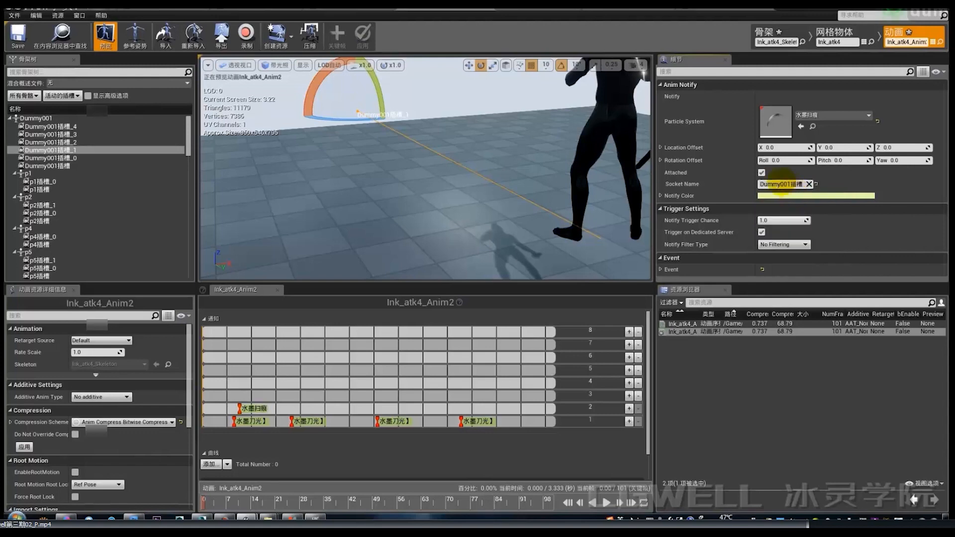
Step: Compare the Dummy001 sockets, and play the animation to check the ink sweep of the first slash
mouse_move(490, 183)
right_mouse_down()
mouse_move(505, 211)
mouse_move(497, 191)
right_mouse_up()
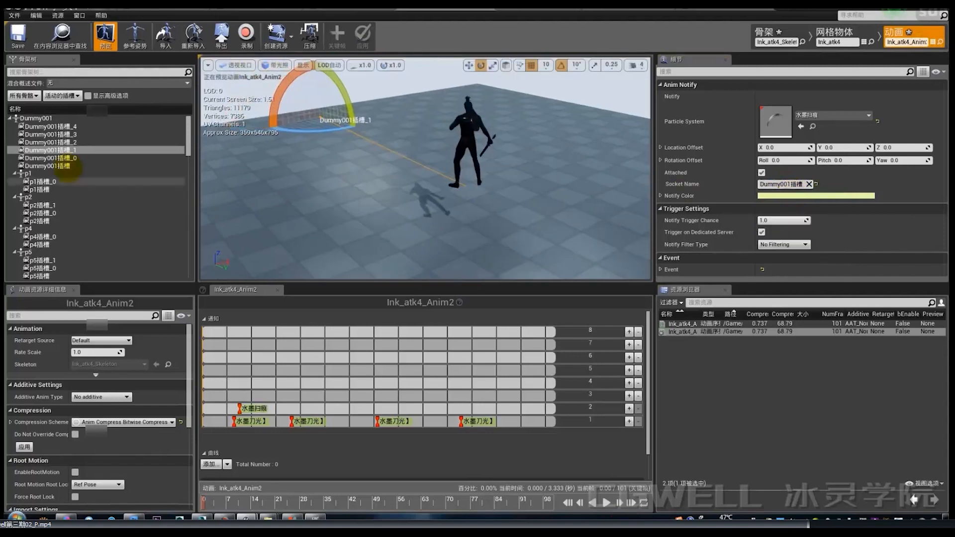
left_click(69, 157)
left_click(68, 150)
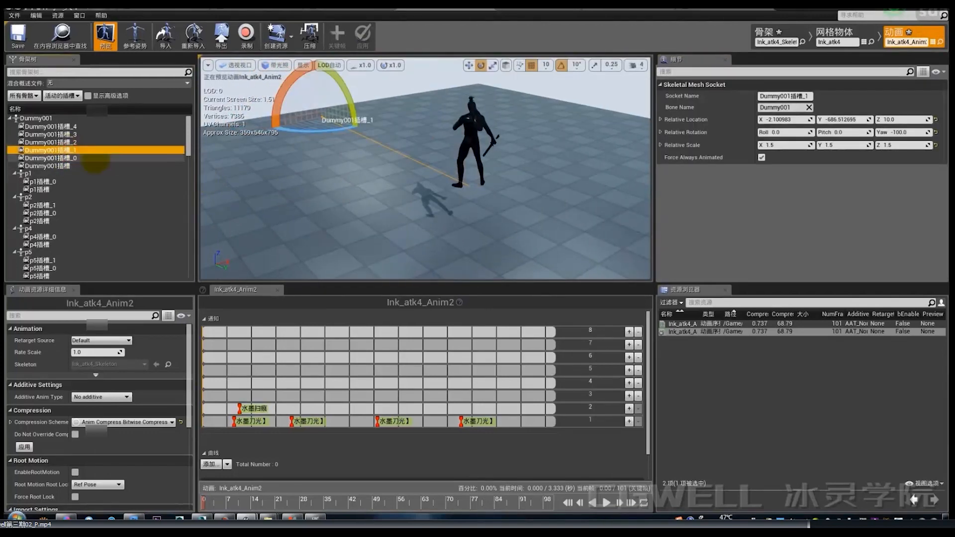
left_click(87, 165)
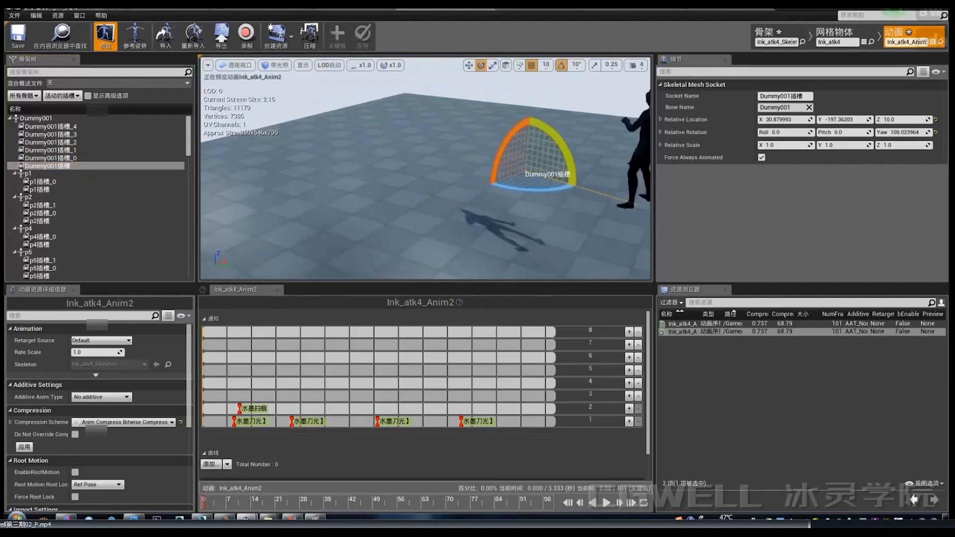
left_click(254, 408)
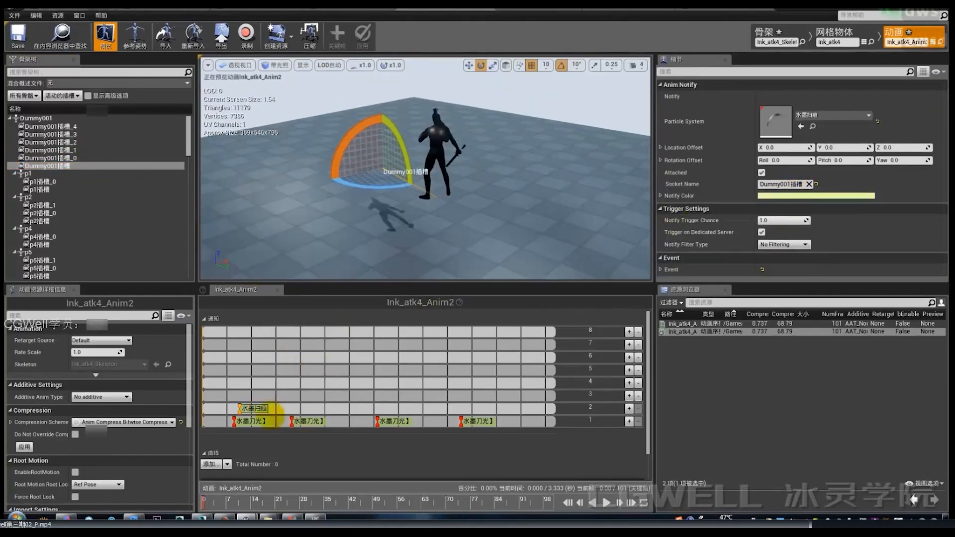
left_click_drag(275, 501, 203, 502)
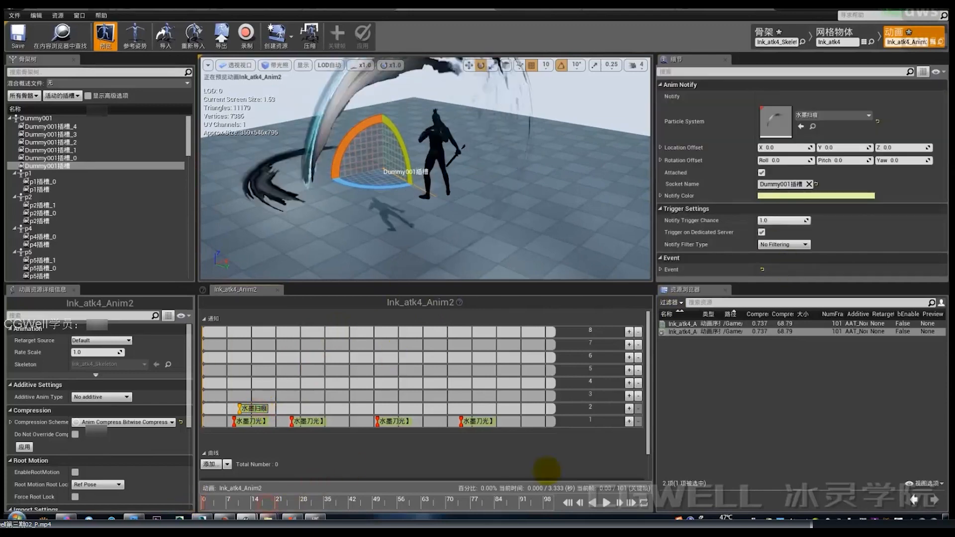
left_click(606, 502)
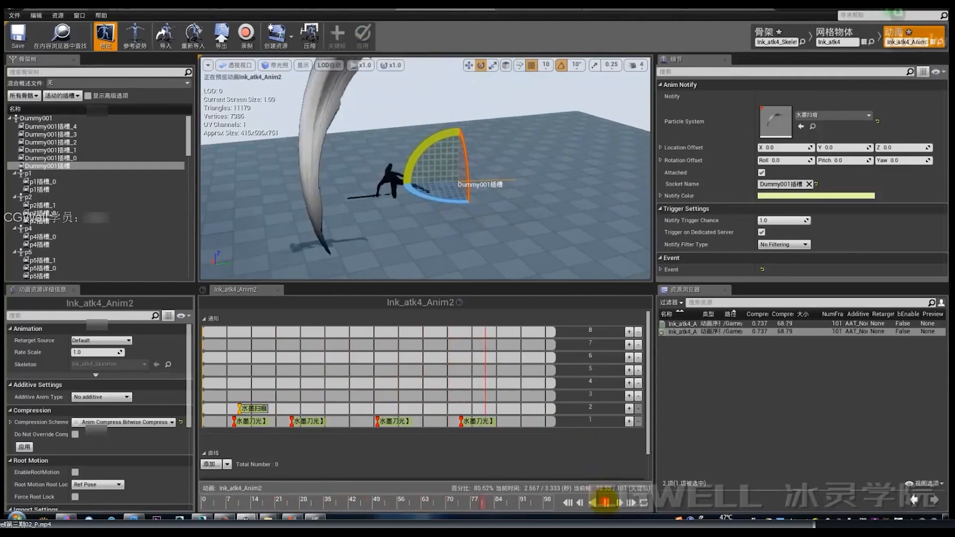
Step: Examine where the Dummy001 bone and its Dummy001插槽 socket sit relative to the character, and scrub back to the first slash
left_click(83, 164)
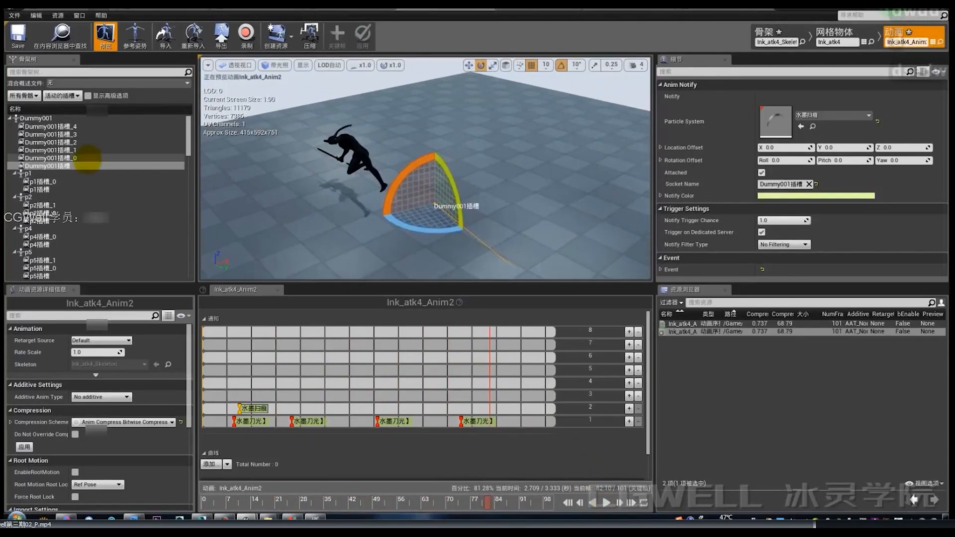
left_click(65, 118)
mouse_move(486, 221)
right_mouse_down()
mouse_move(502, 258)
mouse_move(490, 212)
mouse_move(492, 241)
mouse_move(478, 239)
mouse_move(477, 219)
right_mouse_up()
key("w")
key("d")
key("d")
key("s")
key("f")
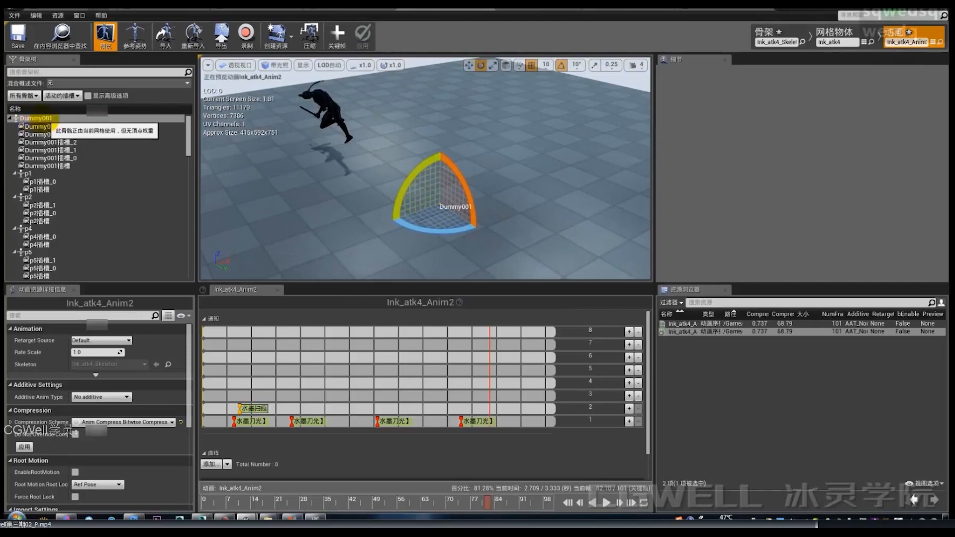
left_click_drag(187, 128, 187, 131)
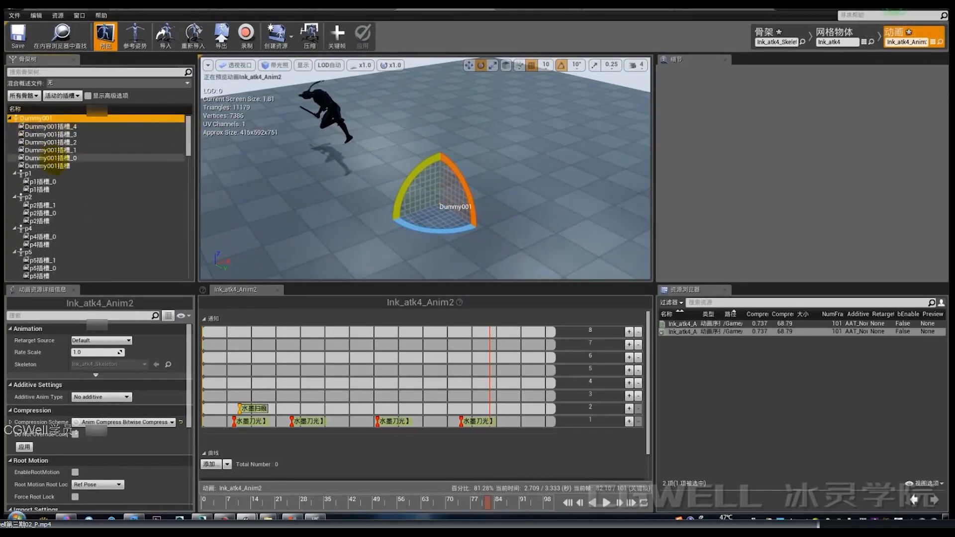
left_click(47, 166)
key("f")
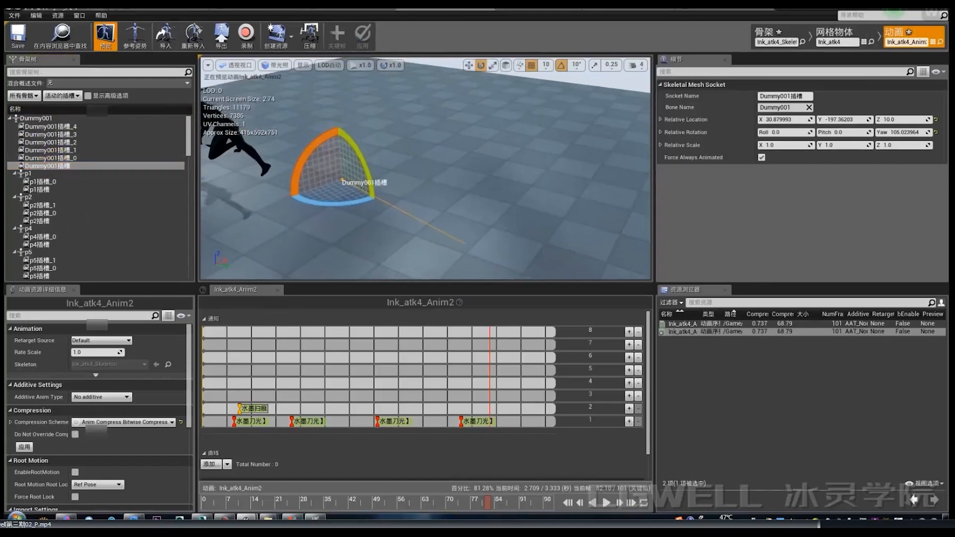
left_click_drag(437, 197, 30, 130)
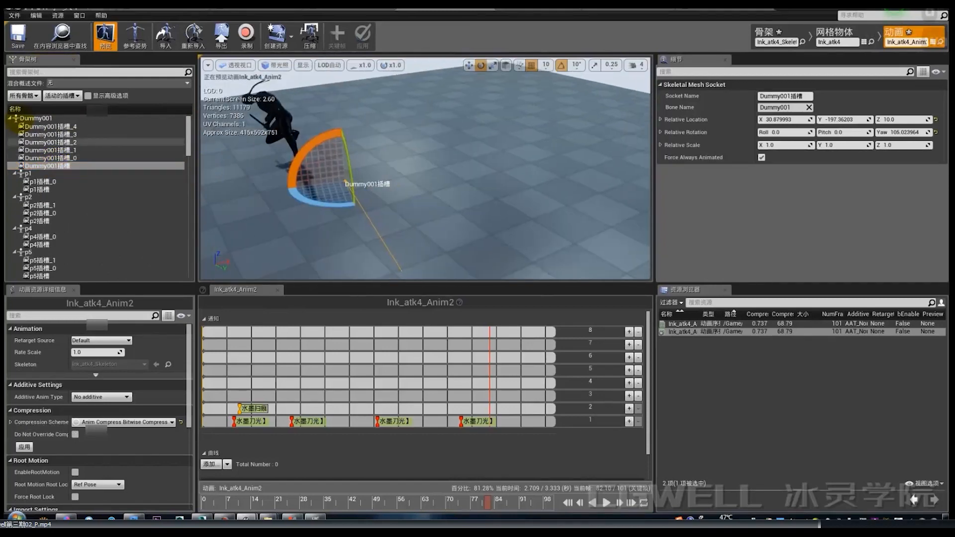
left_click_drag(375, 194, 258, 469)
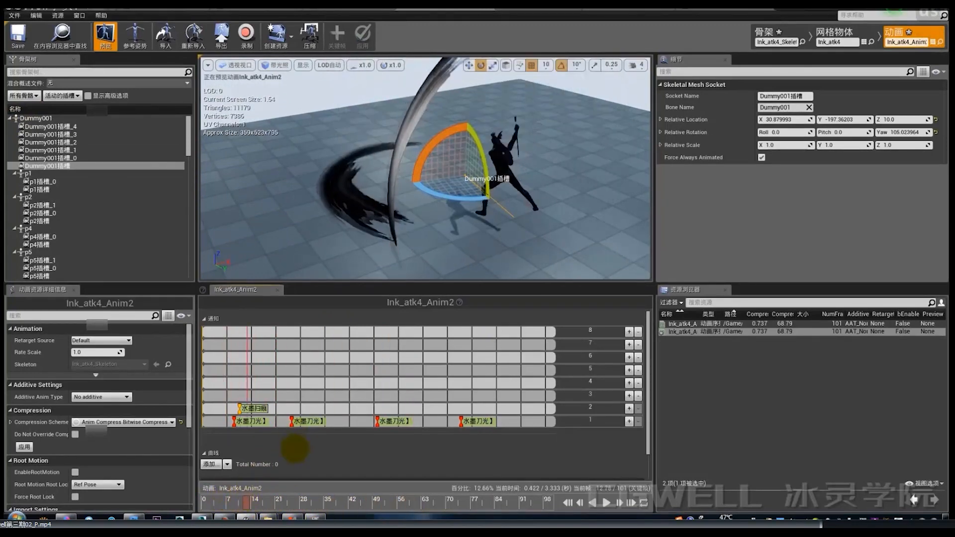
Step: Copy the 水墨扫痕 notify and paste it on track 2, aligned with the second 水墨刀光 notify
left_click(254, 408)
right_click(255, 409)
left_click(284, 469)
right_click(294, 408)
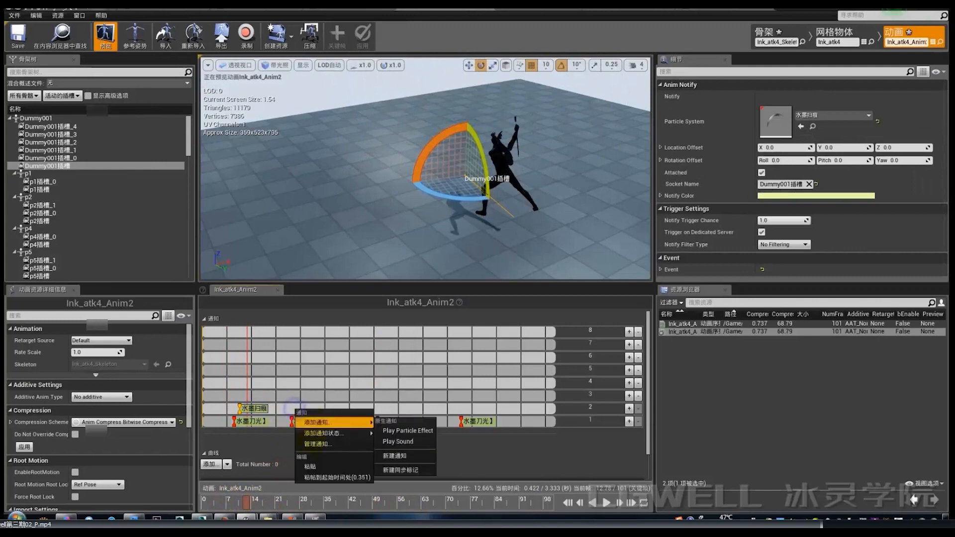
left_click(310, 465)
left_click_drag(301, 408, 304, 404)
left_click(305, 407)
Step: Scrub to the second slash and set the pasted notify's socket name to Dummy001插槽_0
left_click_drag(283, 501, 306, 500)
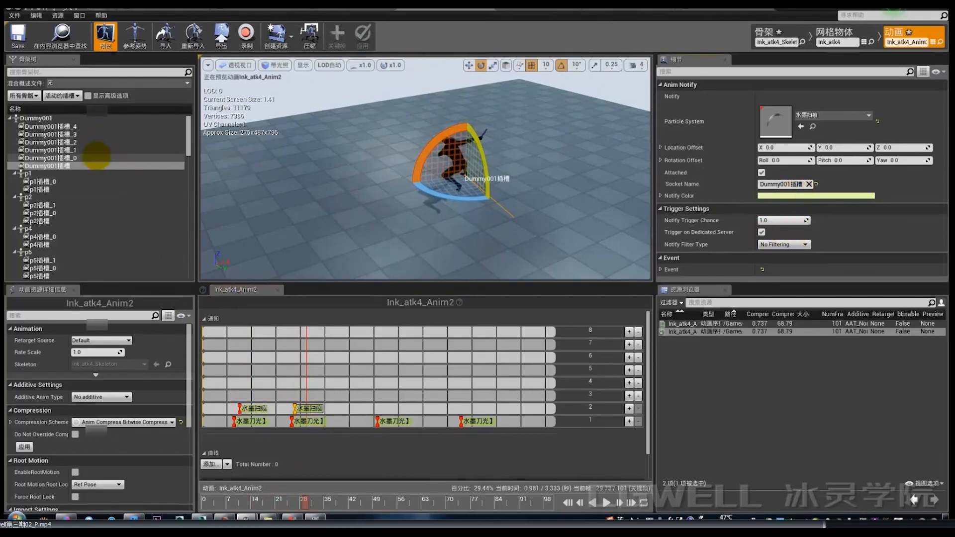
left_click(799, 183)
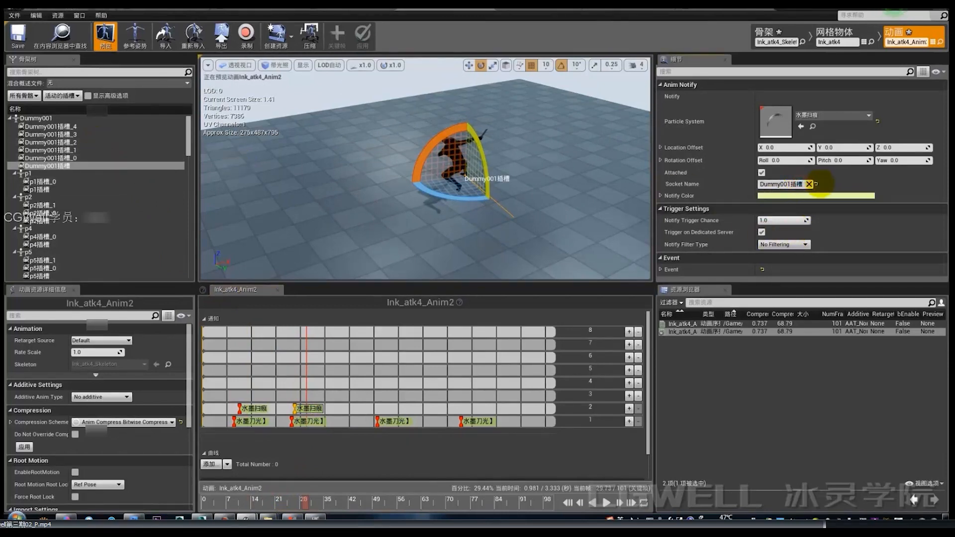
type("0")
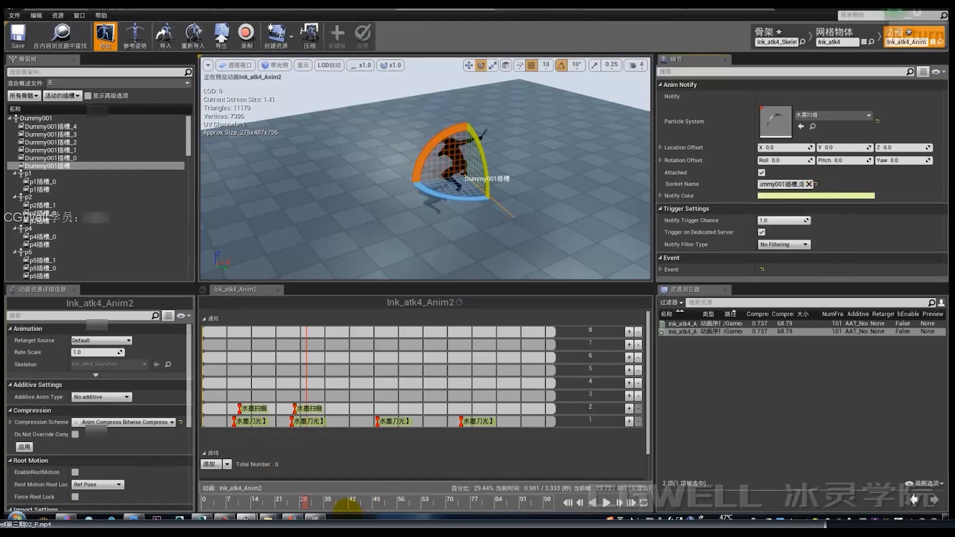
Step: Scrub through the first slashes from different angles to check both ink sweeps on the ground
mouse_move(232, 498)
left_mouse_down()
mouse_move(353, 487)
mouse_move(245, 517)
mouse_move(241, 465)
mouse_move(324, 466)
left_mouse_up()
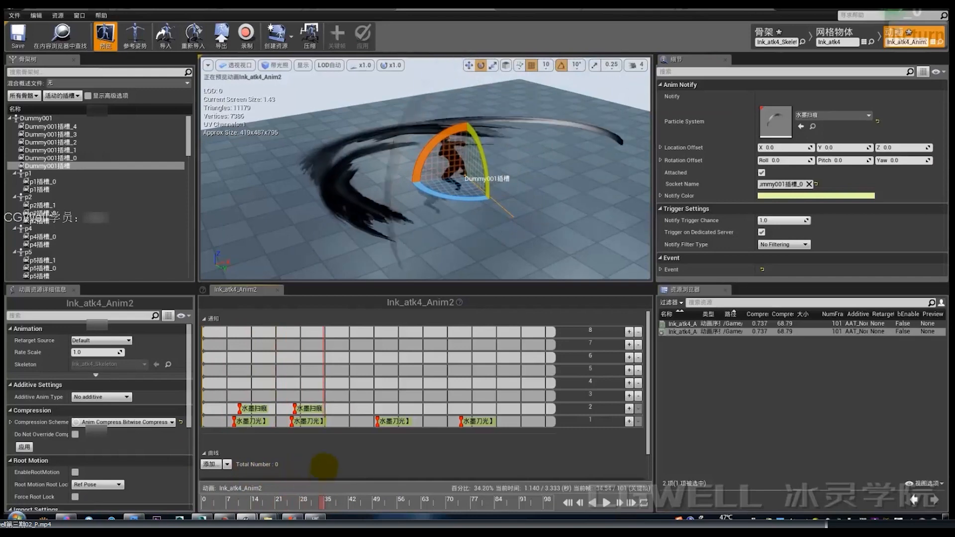
key("a")
key("w")
key("e")
key("s")
key("q")
key("a")
mouse_move(378, 199)
right_mouse_down()
mouse_move(463, 199)
mouse_move(452, 196)
right_mouse_up()
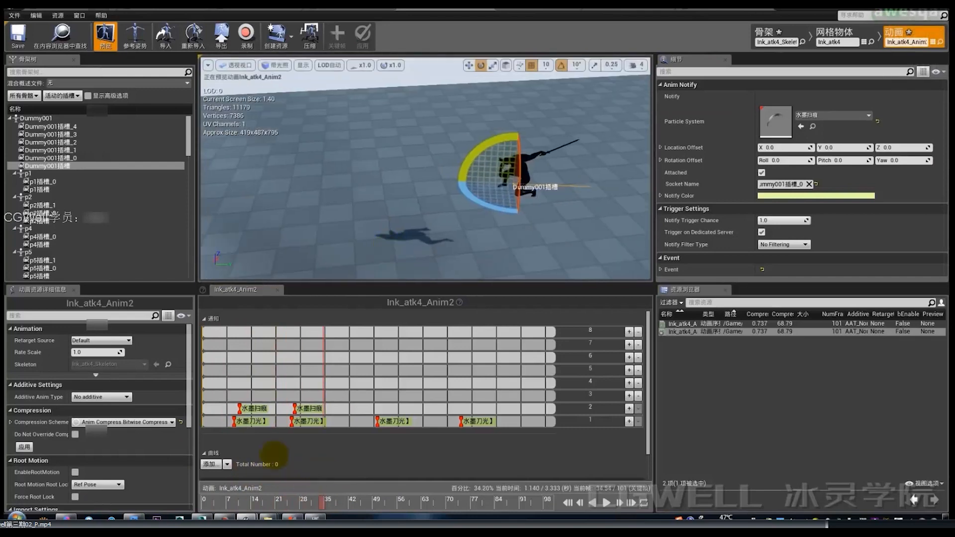
mouse_move(206, 499)
left_mouse_down()
mouse_move(336, 499)
mouse_move(369, 494)
mouse_move(245, 486)
mouse_move(418, 479)
left_mouse_up()
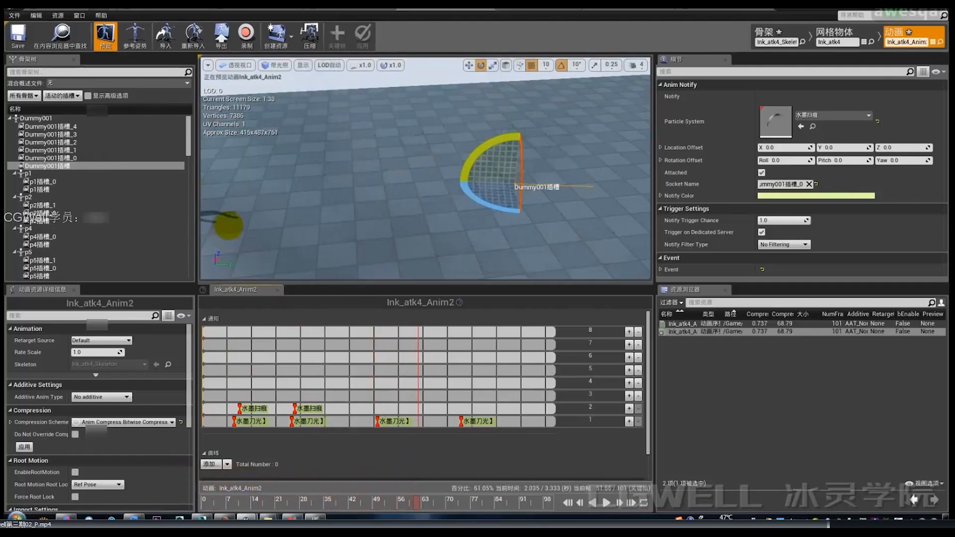
Step: Copy the second 水墨扫痕 notify and paste it on track 2, aligned with the third 水墨刀光 notify
right_click(315, 407)
left_click(352, 467)
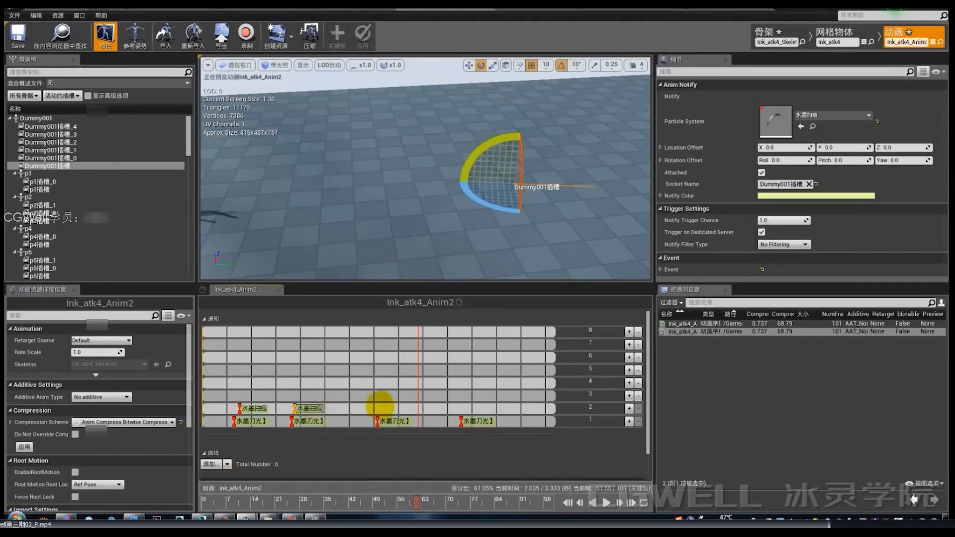
right_click(380, 406)
left_click(401, 460)
mouse_move(393, 409)
left_mouse_down()
mouse_move(369, 409)
mouse_move(378, 409)
left_mouse_up()
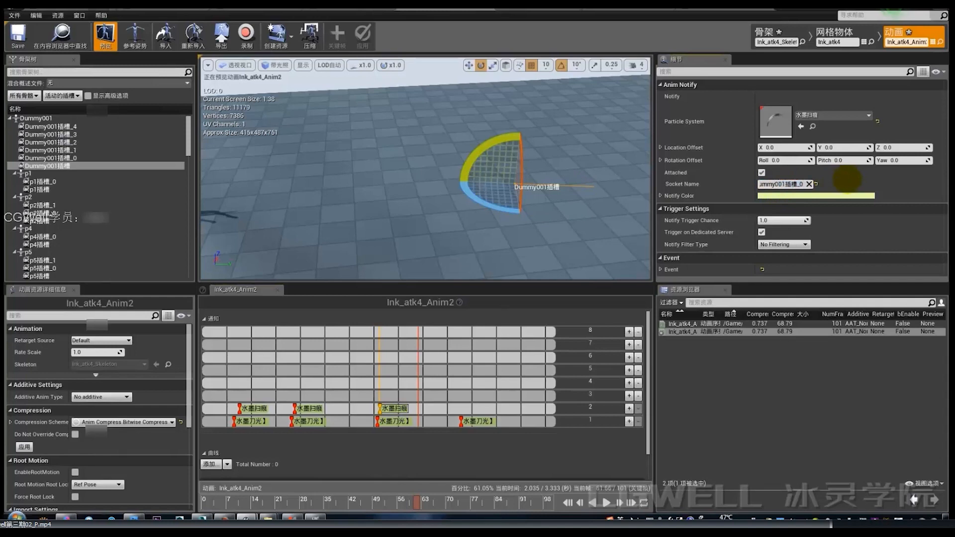
Step: Set the pasted notify's socket name to Dummy001插槽_3 and nudge the notify slightly later to match the third slash
type("3")
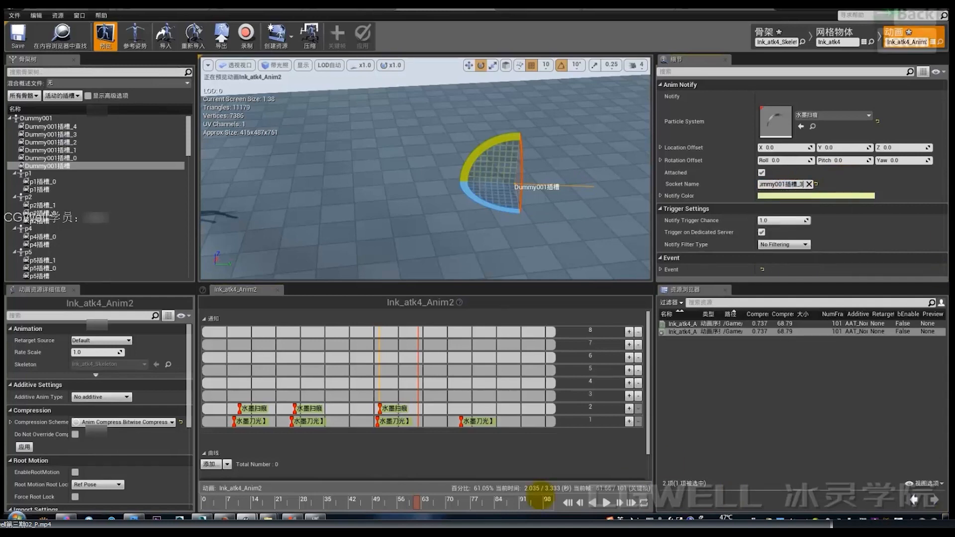
mouse_move(370, 502)
left_mouse_down()
mouse_move(330, 499)
mouse_move(422, 485)
mouse_move(375, 473)
mouse_move(398, 476)
left_mouse_up()
left_click_drag(396, 408, 406, 406)
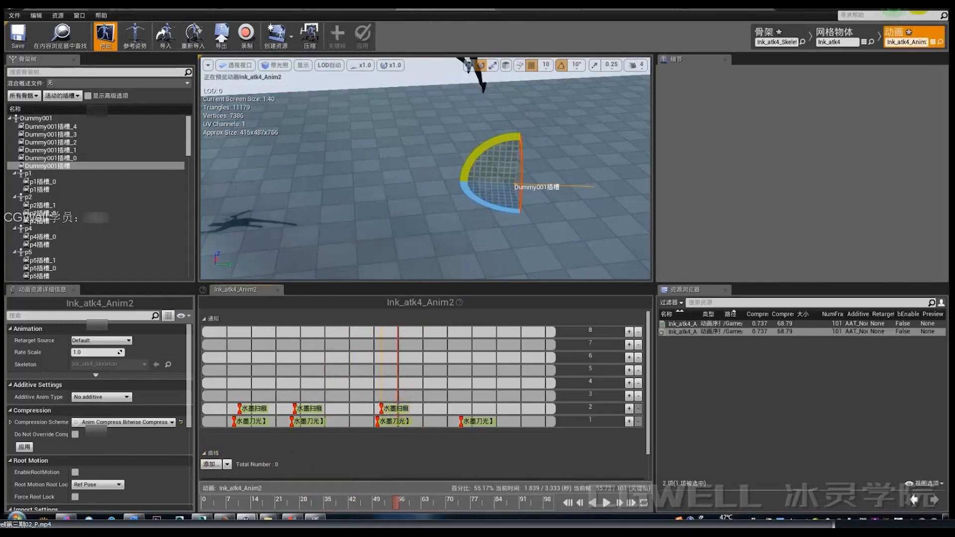
Step: Switch to the level editor and play the sequence to preview the slashes with their ground sweeps
left_click(925, 6)
left_click(908, 7)
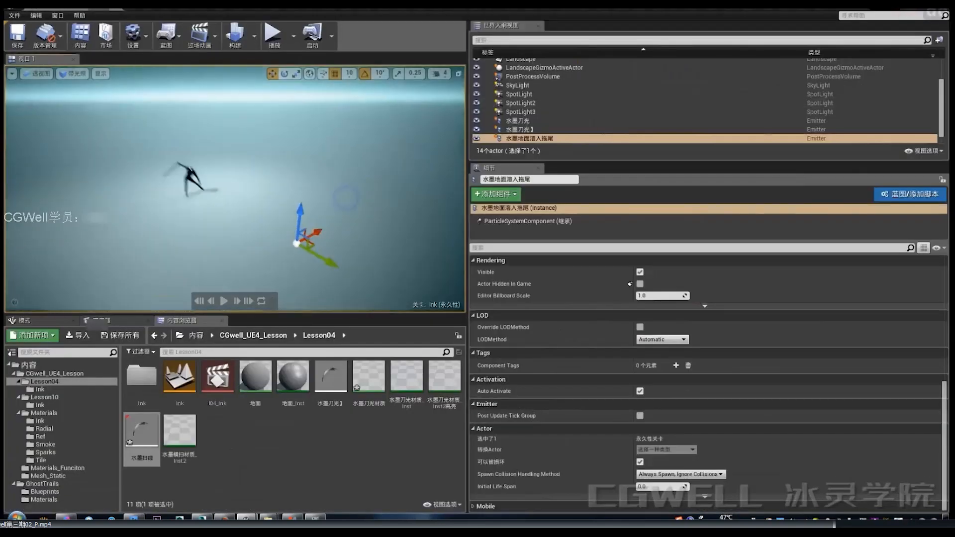
left_click(223, 300)
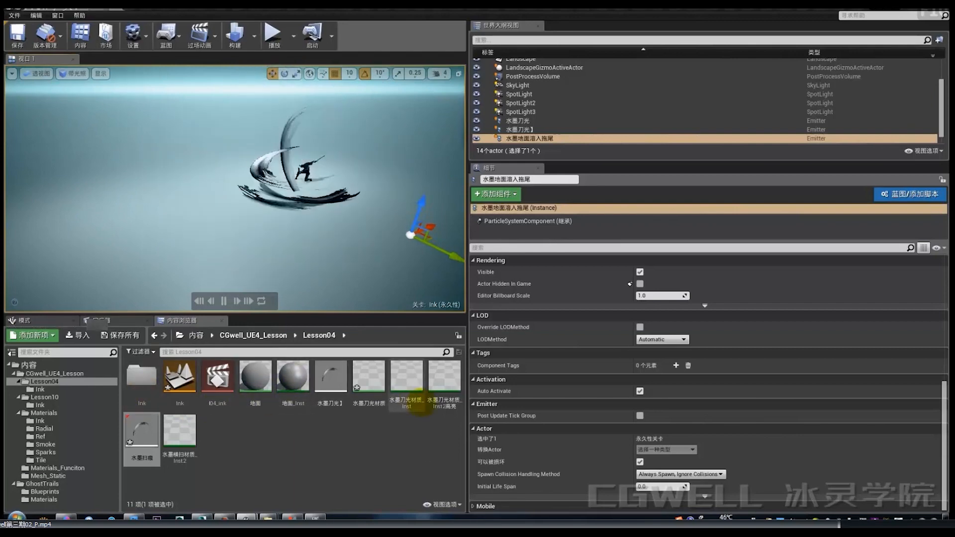
Step: Open the 水墨刀光材质_Inst material instance and enable its 是否开启溶解 switch
double_click(418, 379)
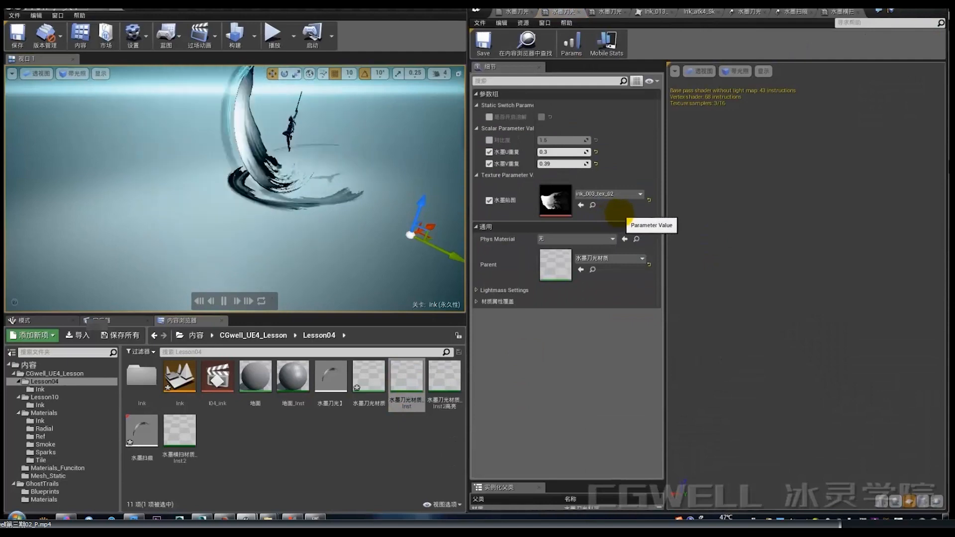
left_click(489, 117)
left_click(542, 117)
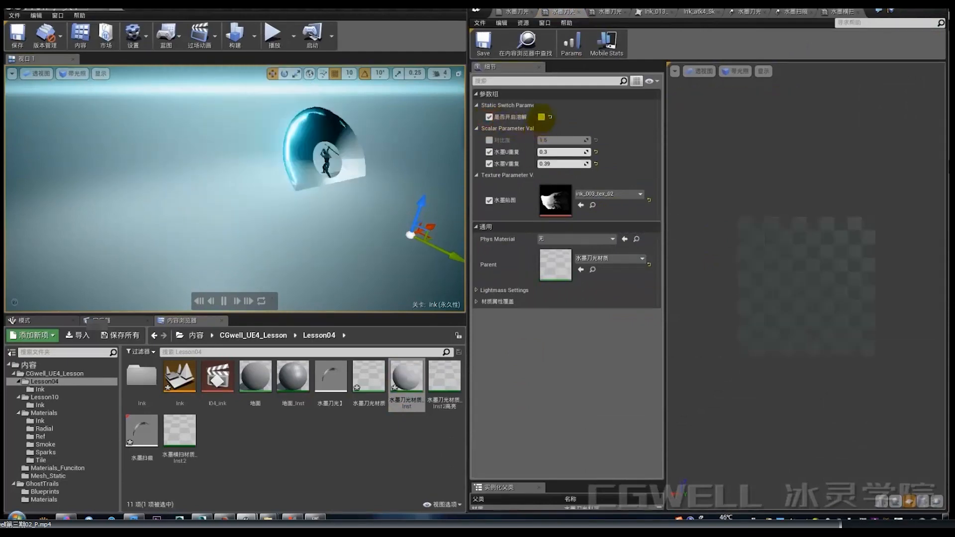
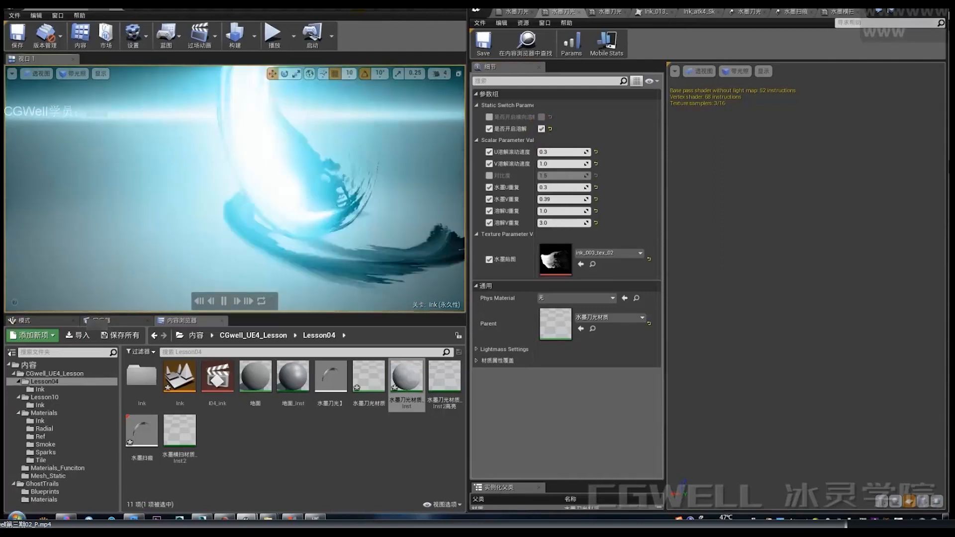
key("alt+q")
left_click_drag(244, 100, 333, 267)
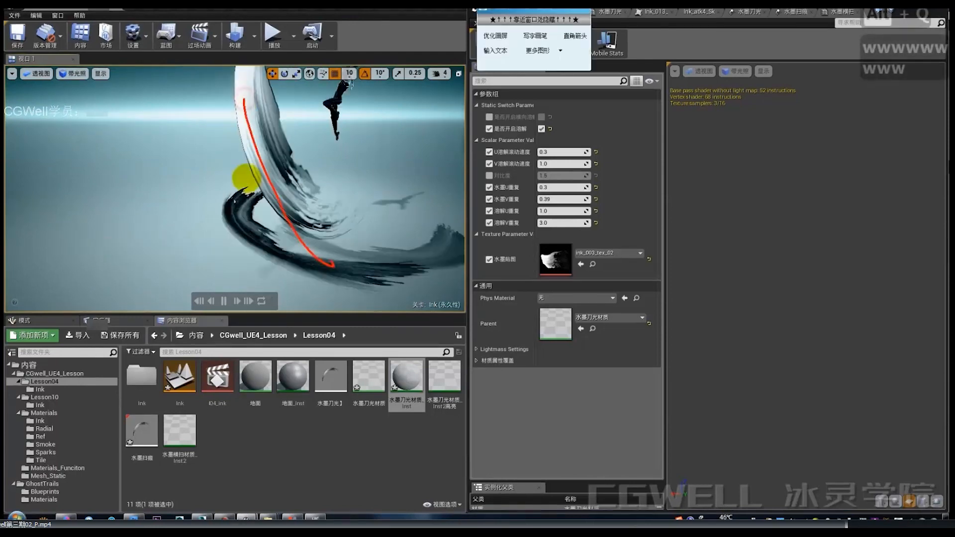
left_click_drag(246, 175, 259, 173)
key("alt+q")
key("alt+q")
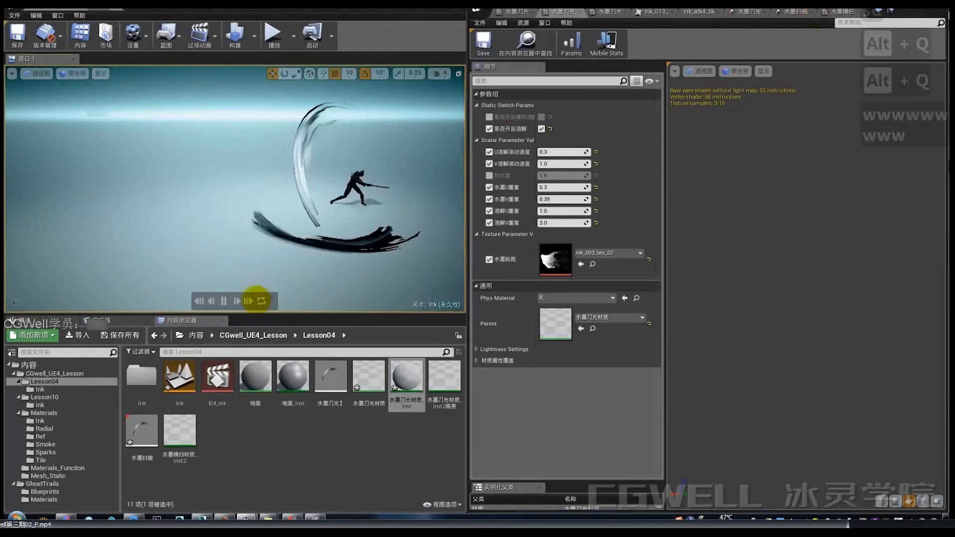
Step: Pause the level sequence and return to Ink_atk4_Anim2 to view the airborne character and the Dummy001 socket from farther away
left_click(224, 301)
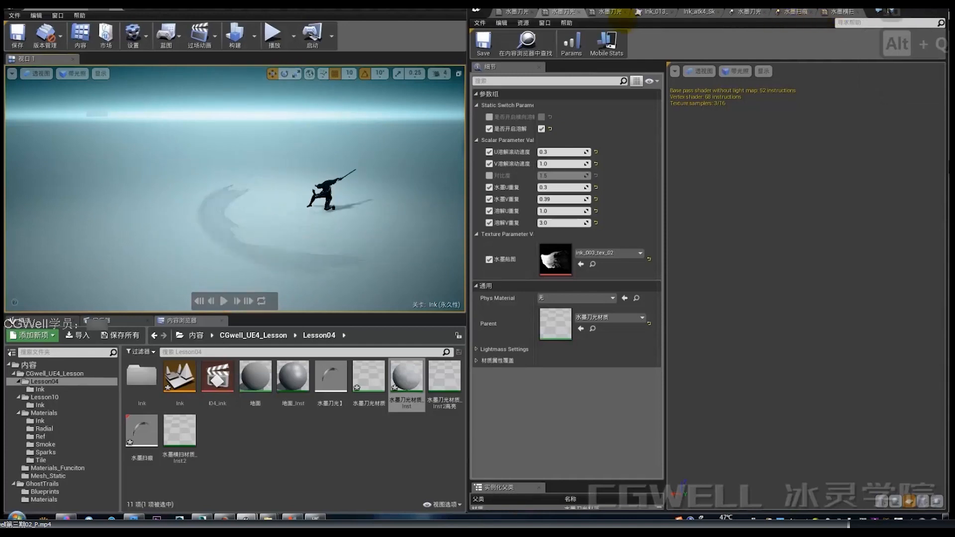
left_click(699, 11)
key("d")
key("w")
key("s")
key("a")
right_click_drag(684, 130, 626, 142)
left_click_drag(560, 147, 585, 255)
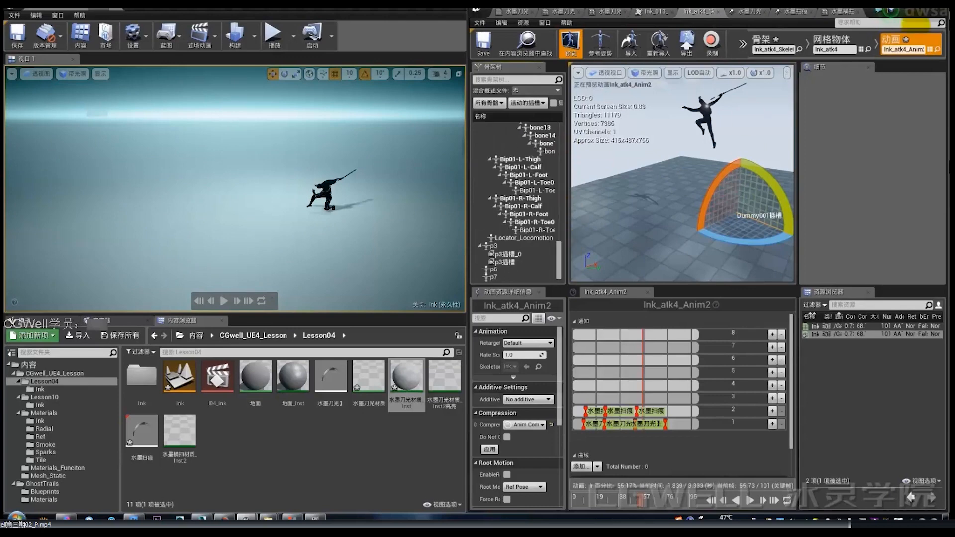
Step: Select the p7 bone in the skeleton tree and scrub through the third slash to examine its placement relative to the character
left_click(920, 10)
left_click_drag(190, 256, 189, 261)
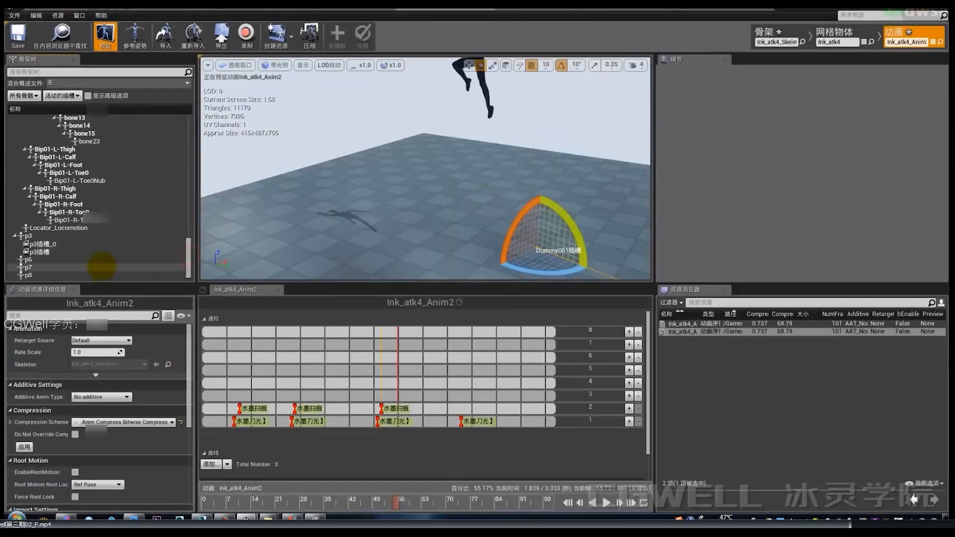
left_click(100, 267)
key("s")
right_click_drag(490, 202, 497, 175)
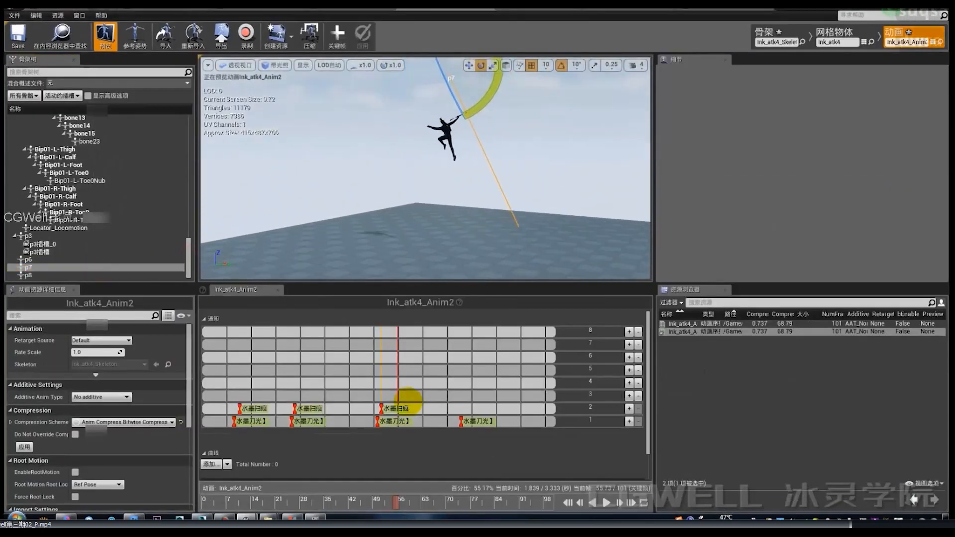
right_click_drag(440, 222, 443, 203)
left_click_drag(373, 504, 395, 504)
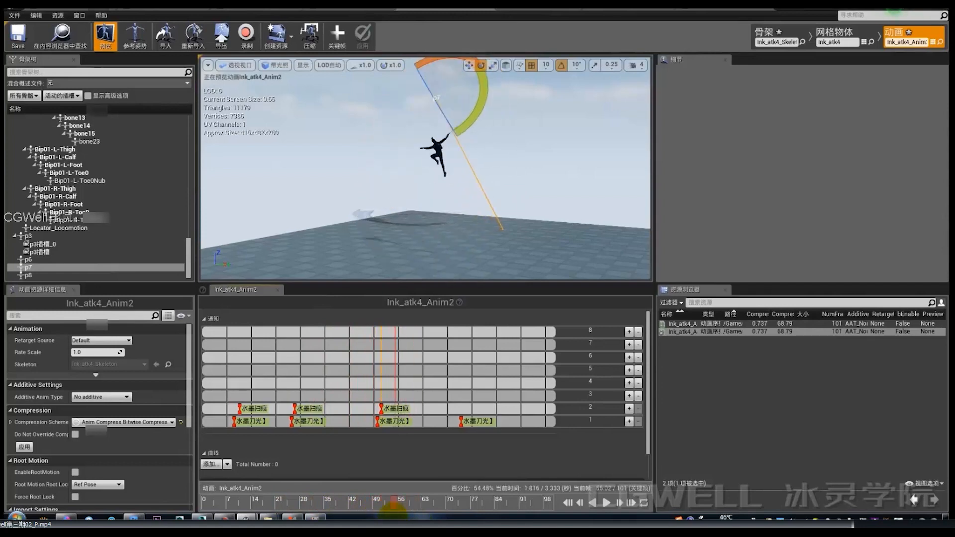
Step: Create a new particle system named 水墨点 in the Lesson04 folder
left_click(927, 10)
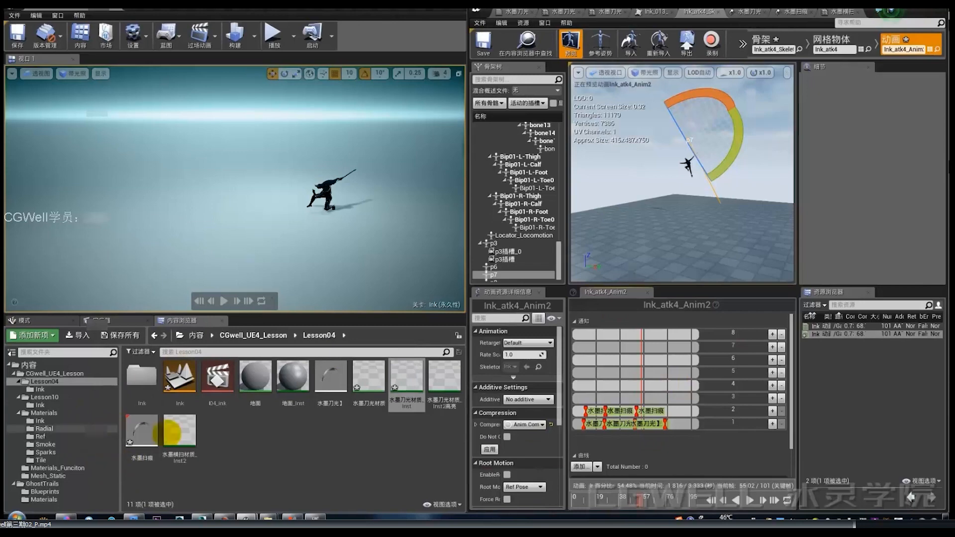
right_click(267, 454)
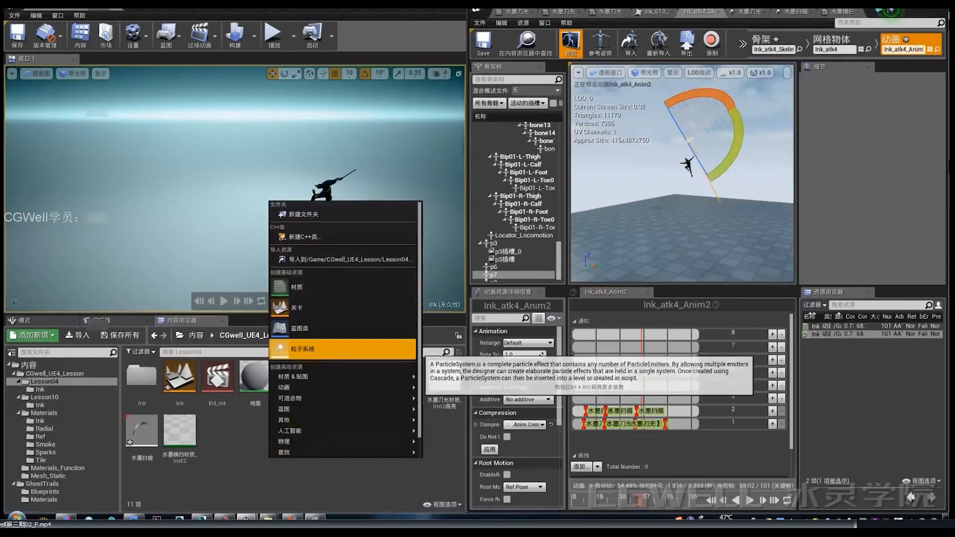
left_click(327, 351)
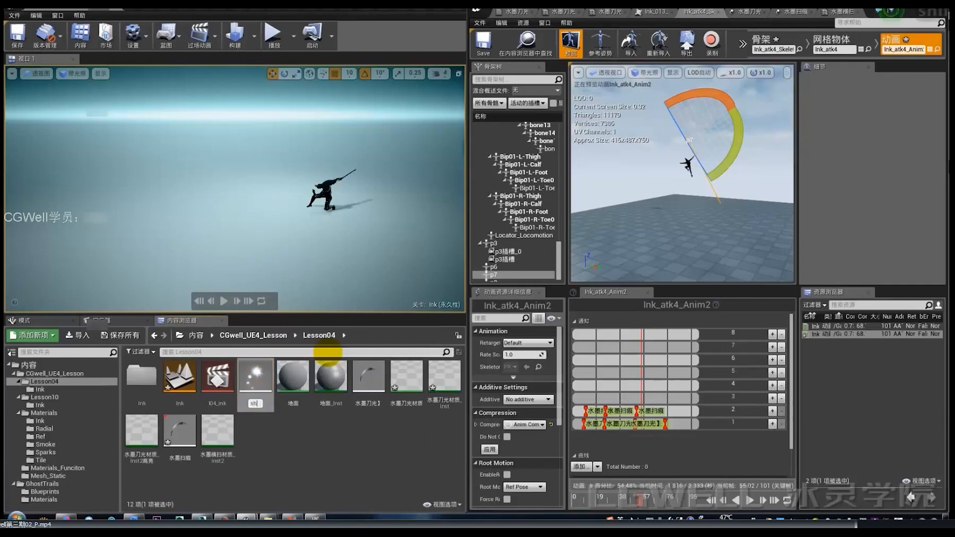
type("shui")
key("BackSpace")
key("BackSpace")
key("BackSpace")
key("BackSpace")
key("BackSpace")
key("shift")
type("水墨dia")
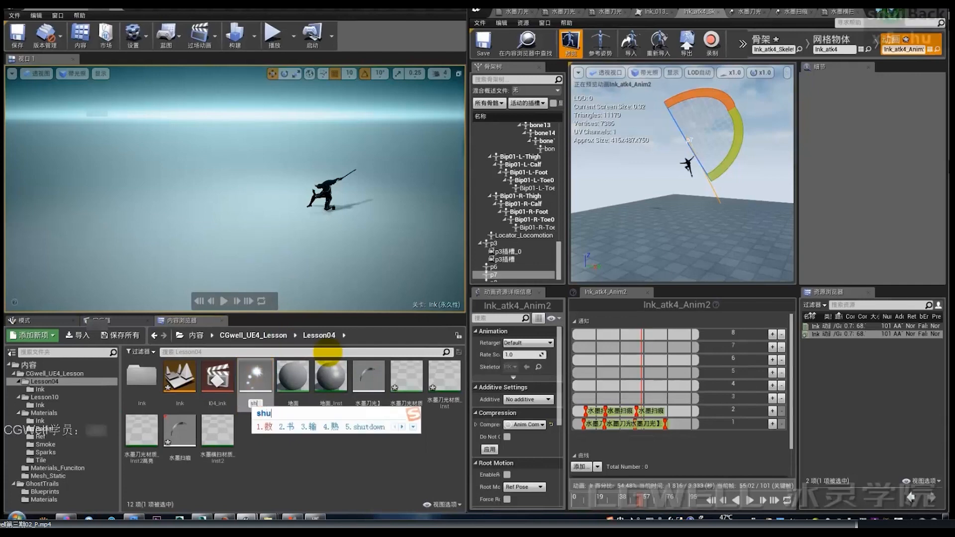
type("n")
key("space")
key("Return")
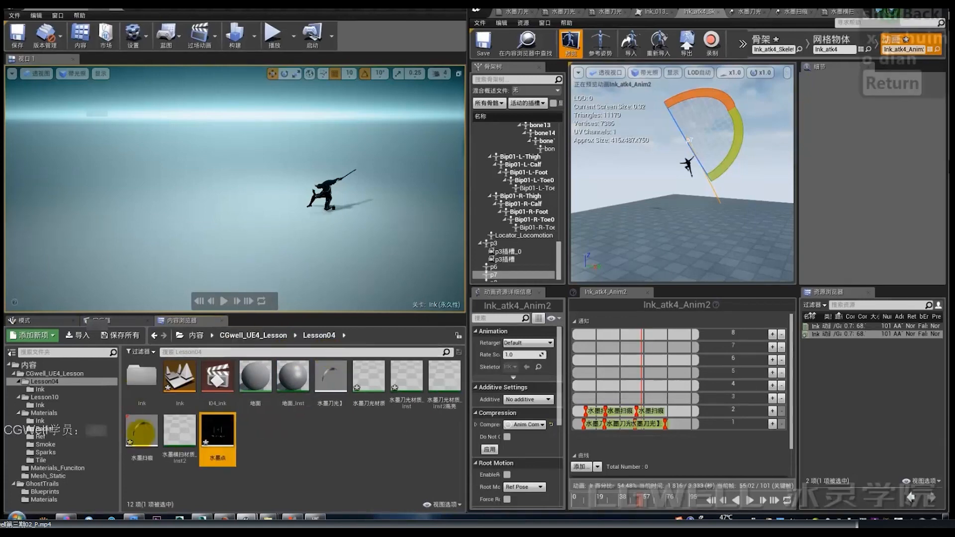
Step: Open the 水墨点 particle system and change its preview background color to dark grey
double_click(217, 430)
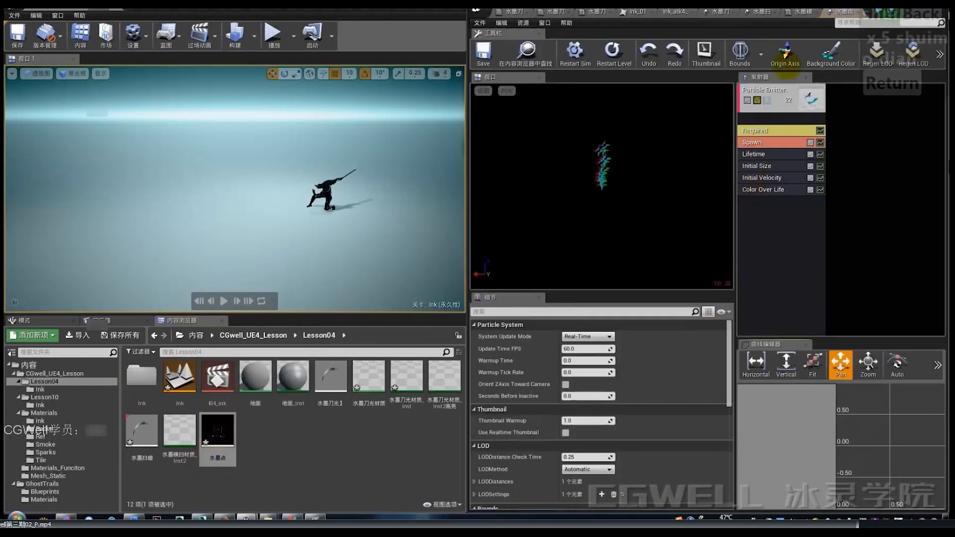
left_click(830, 53)
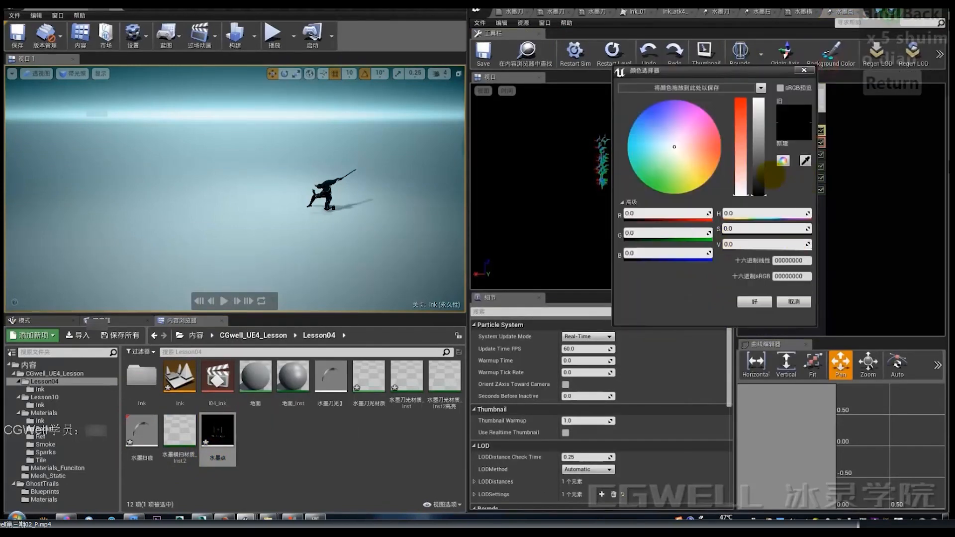
left_click(759, 167)
left_click(754, 302)
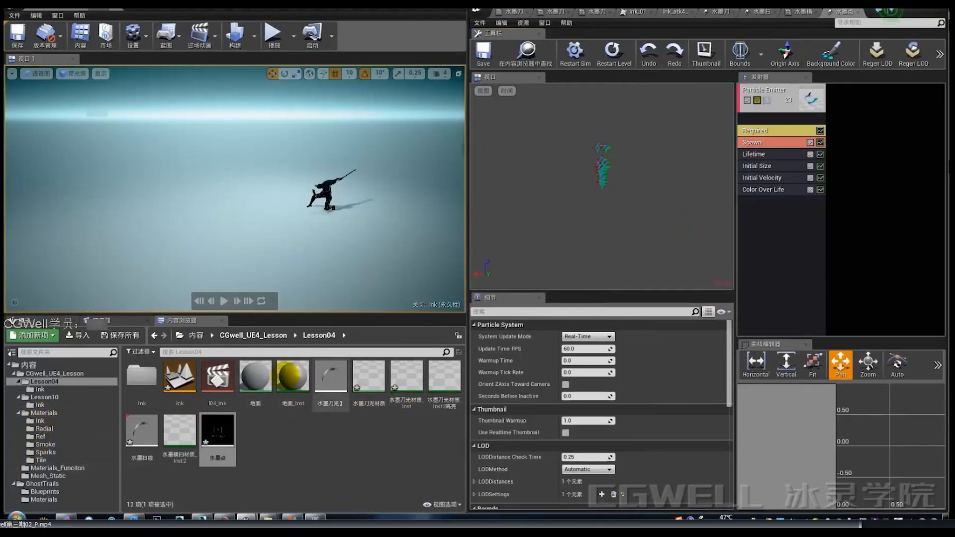
Step: Open the 墨水点粒子 reference particle system from the Lesson10 folder and replay its ink splash
left_click(50, 397)
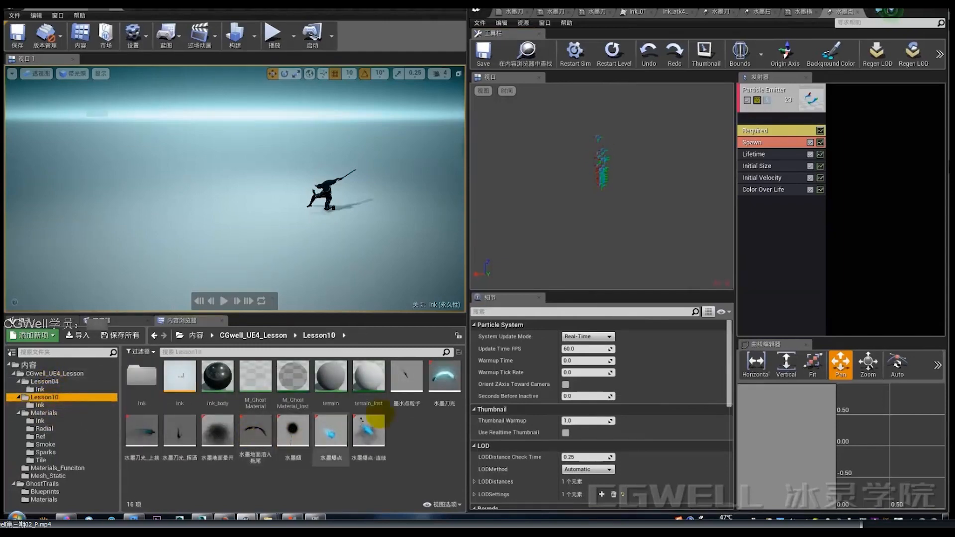
double_click(406, 380)
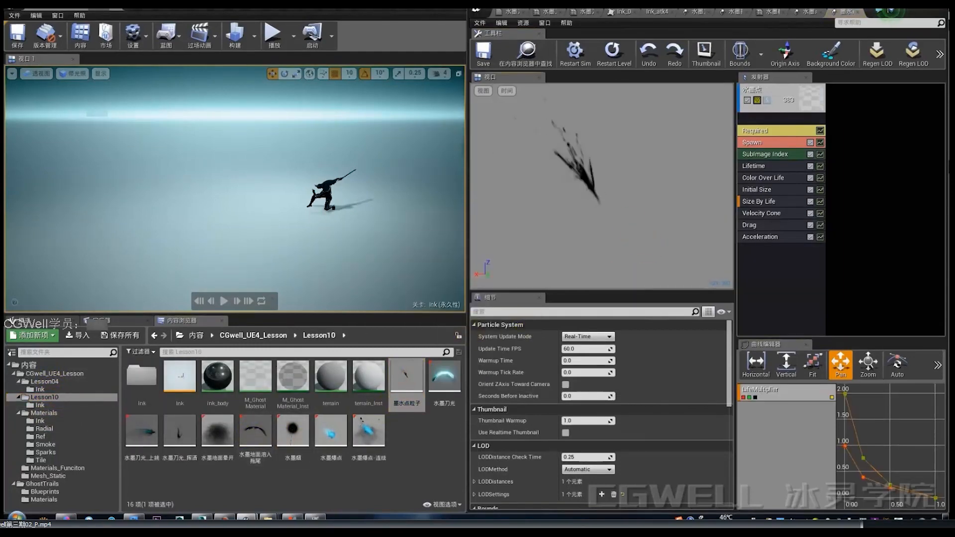
left_click(613, 55)
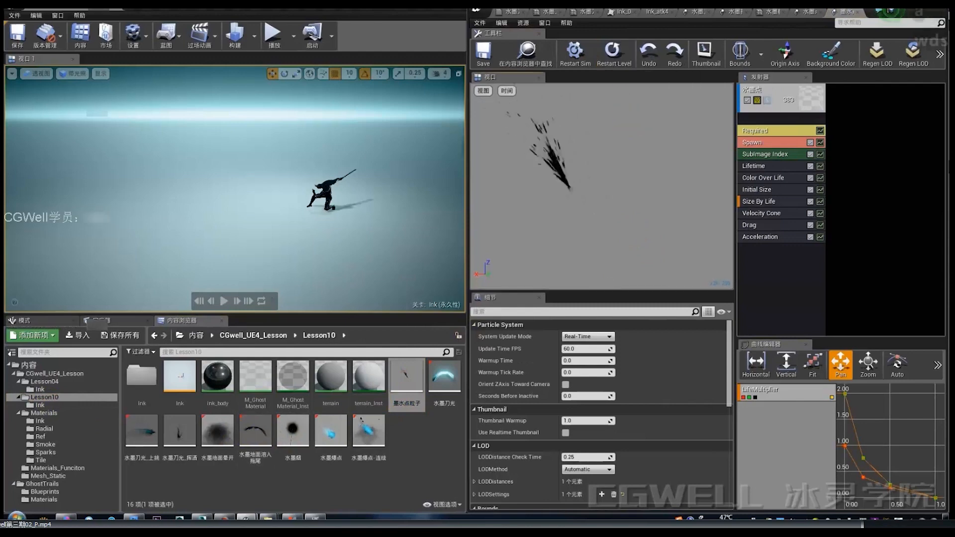
left_click(615, 54)
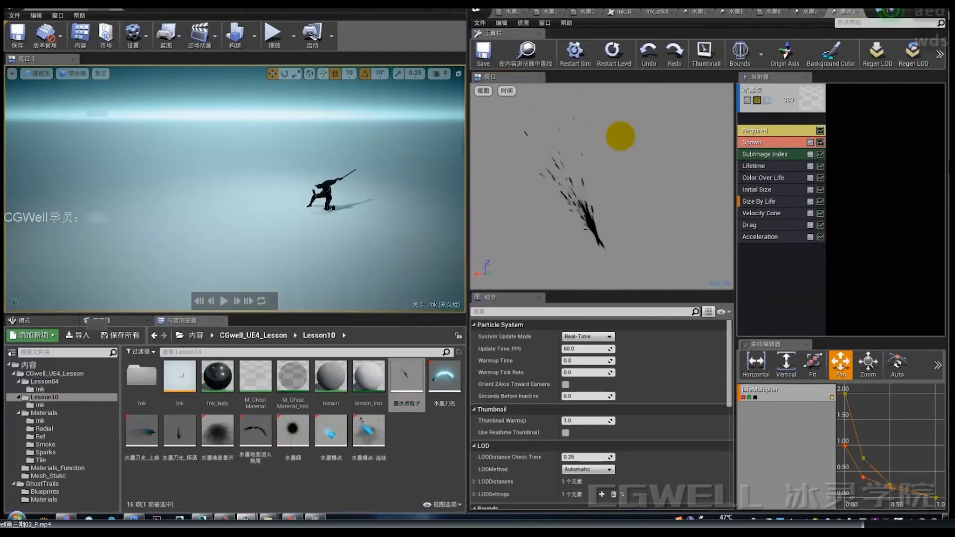
Step: Examine the reference ink emitter's Required, Spawn and Velocity Cone settings while replaying the effect
left_click(748, 130)
left_click(613, 53)
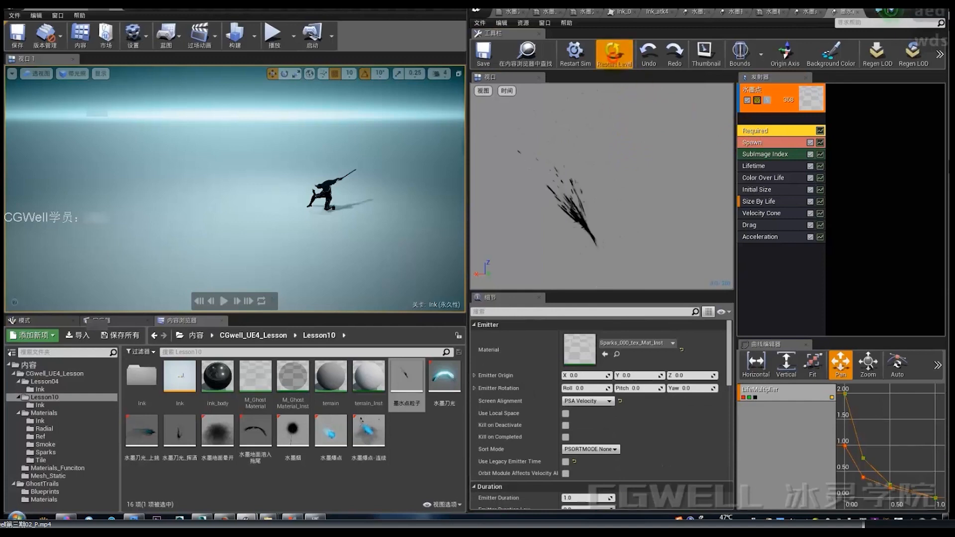
left_click(613, 54)
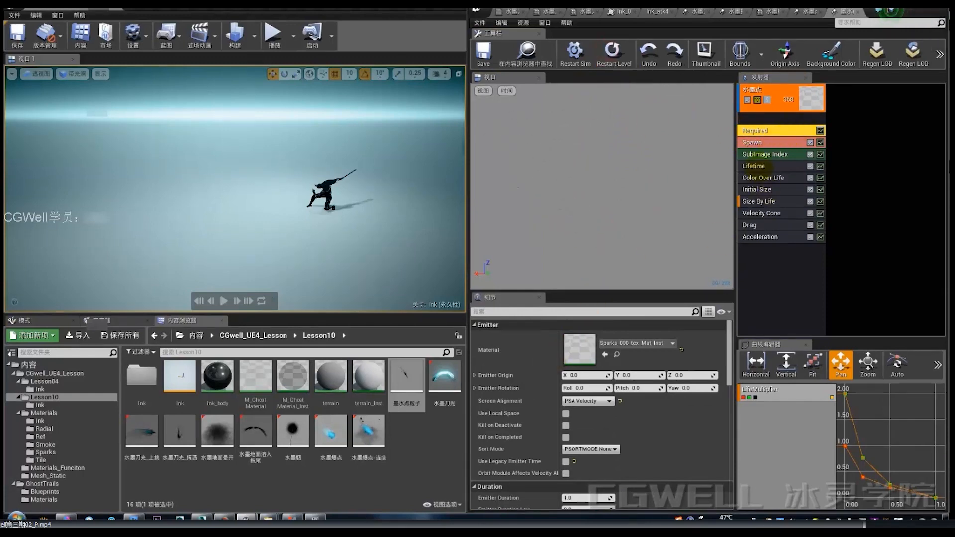
left_click(761, 142)
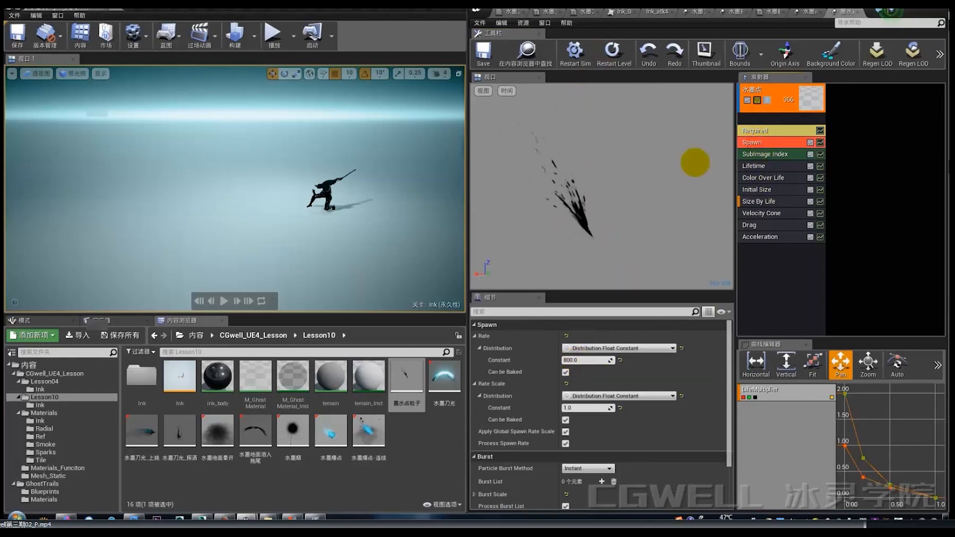
left_click(743, 131)
scroll(618, 373, "down", 2)
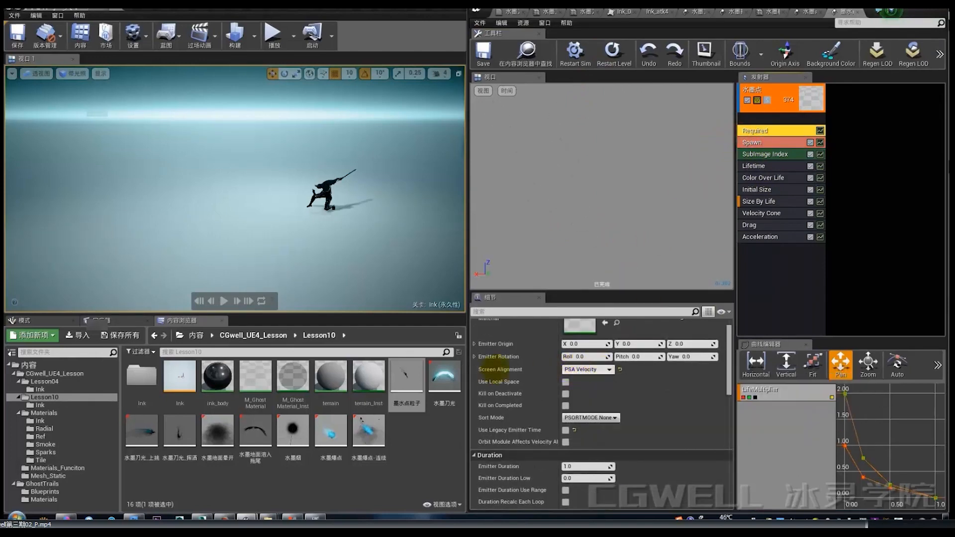
scroll(597, 378, "down", 5)
scroll(603, 422, "down", 3)
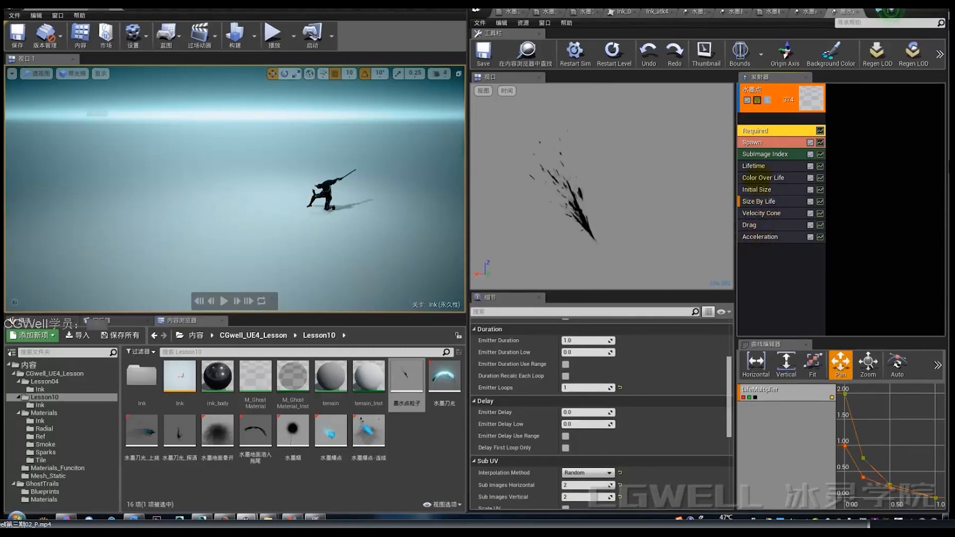
left_click(761, 214)
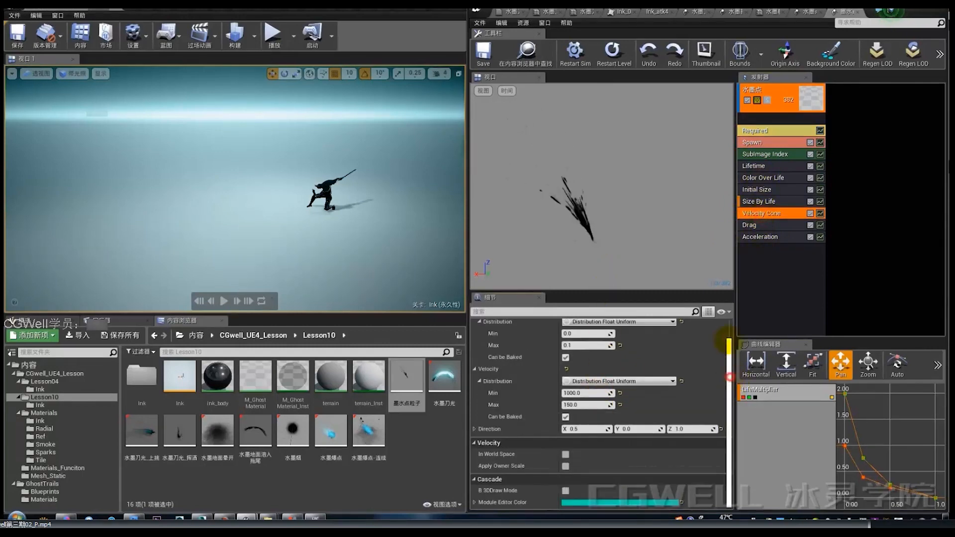
scroll(726, 343, "up", 1)
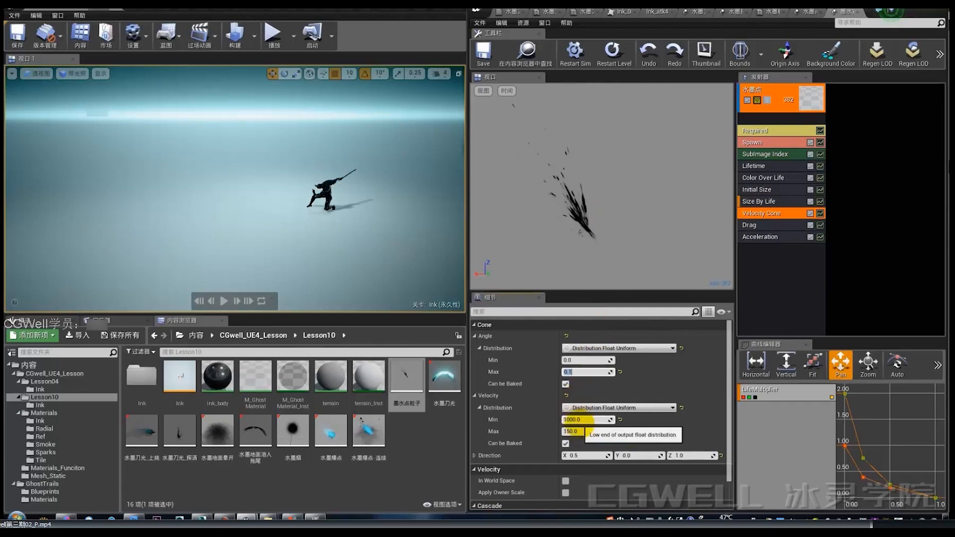
left_click(581, 434)
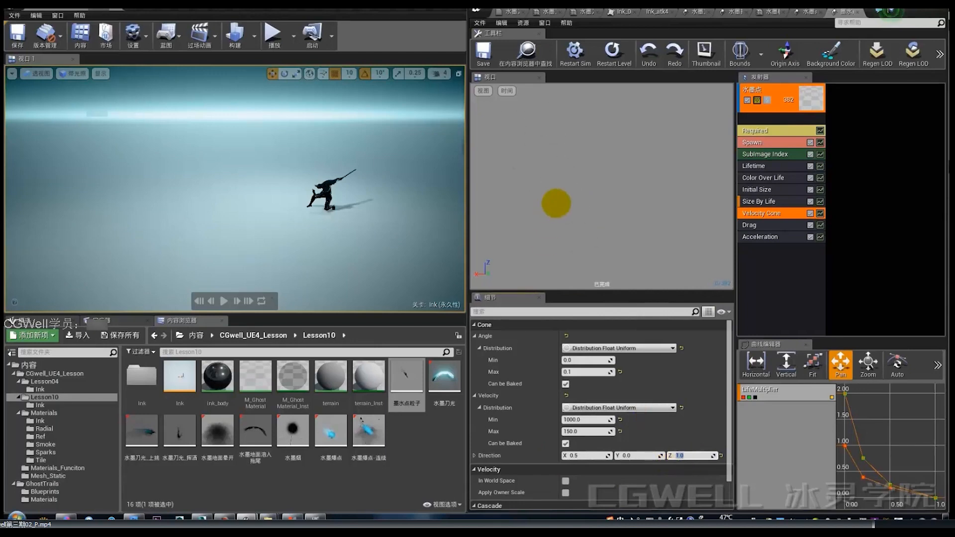
key("alt+q")
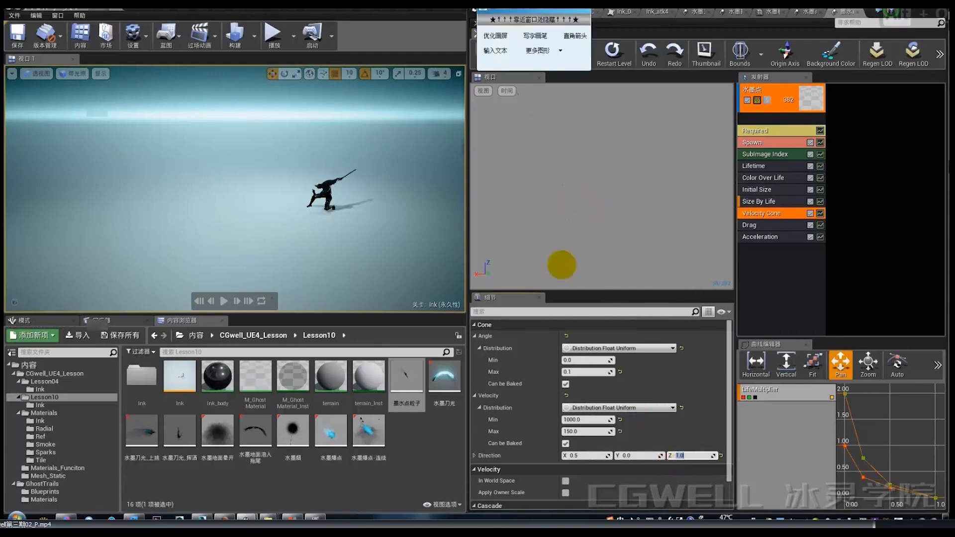
left_click_drag(579, 156, 575, 229)
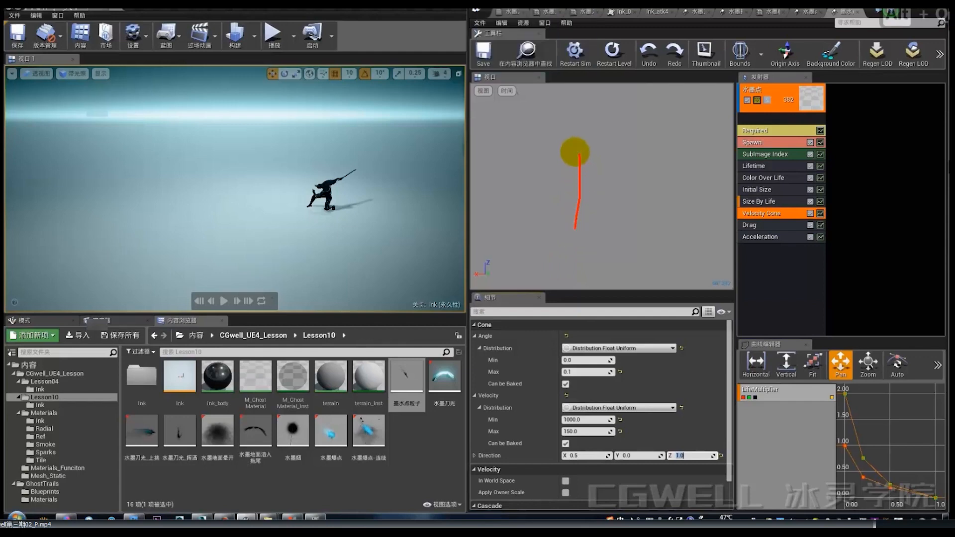
mouse_move(705, 111)
left_mouse_down()
mouse_move(597, 156)
mouse_move(631, 264)
mouse_move(714, 264)
left_mouse_up()
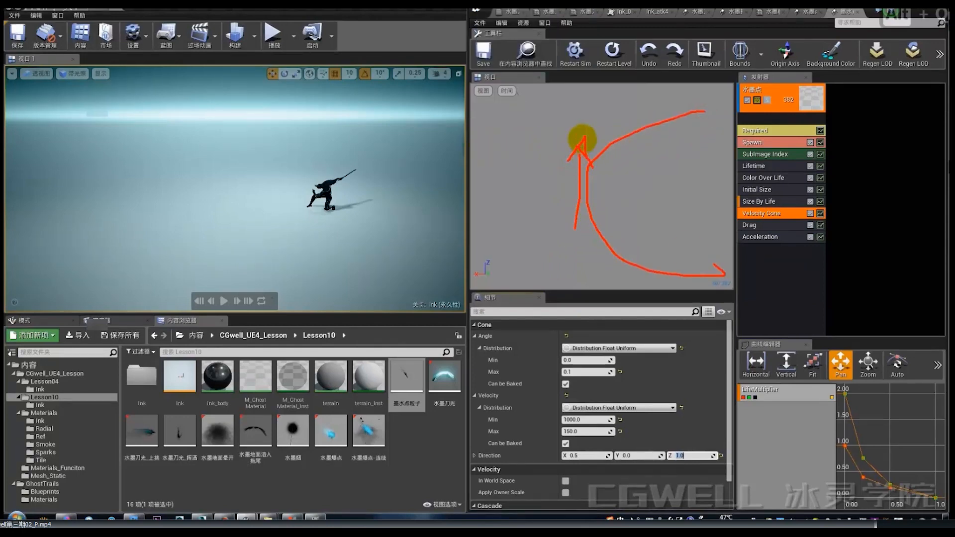
left_click_drag(582, 139, 579, 139)
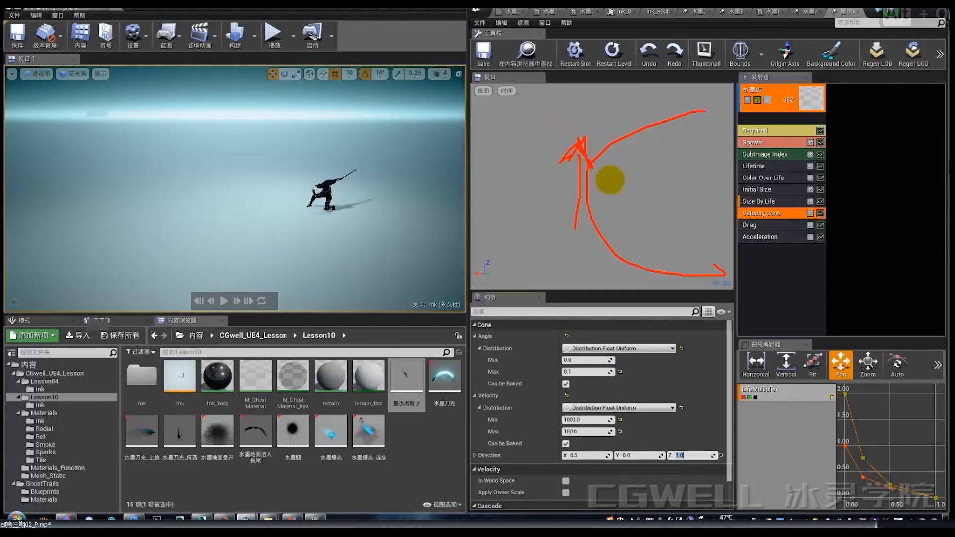
mouse_move(676, 271)
left_mouse_down()
mouse_move(620, 256)
mouse_move(589, 182)
left_mouse_up()
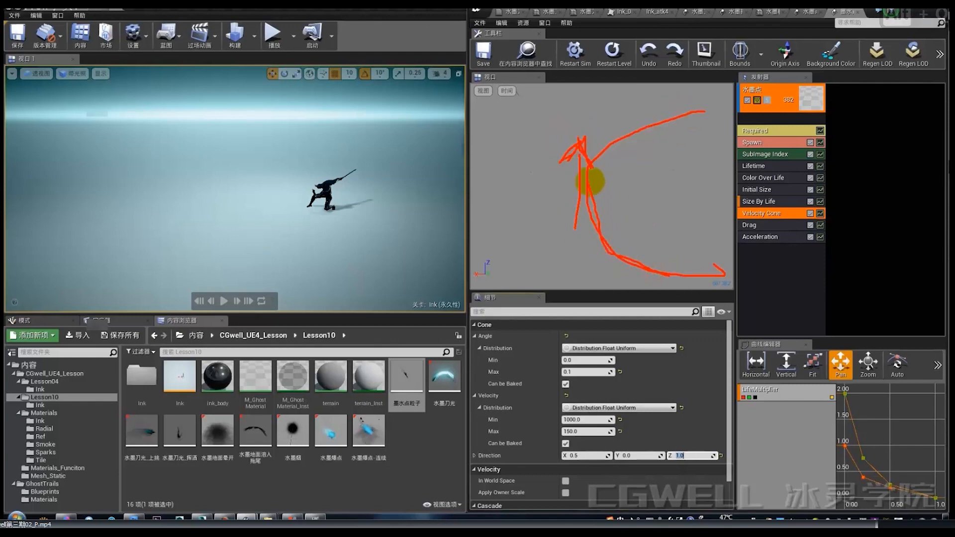
left_click_drag(522, 186, 585, 186)
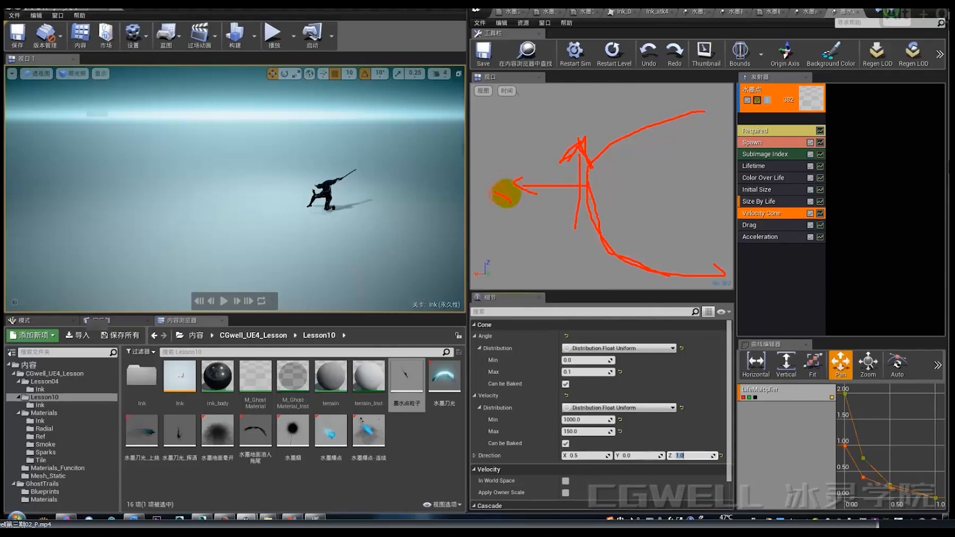
left_click_drag(503, 188, 496, 205)
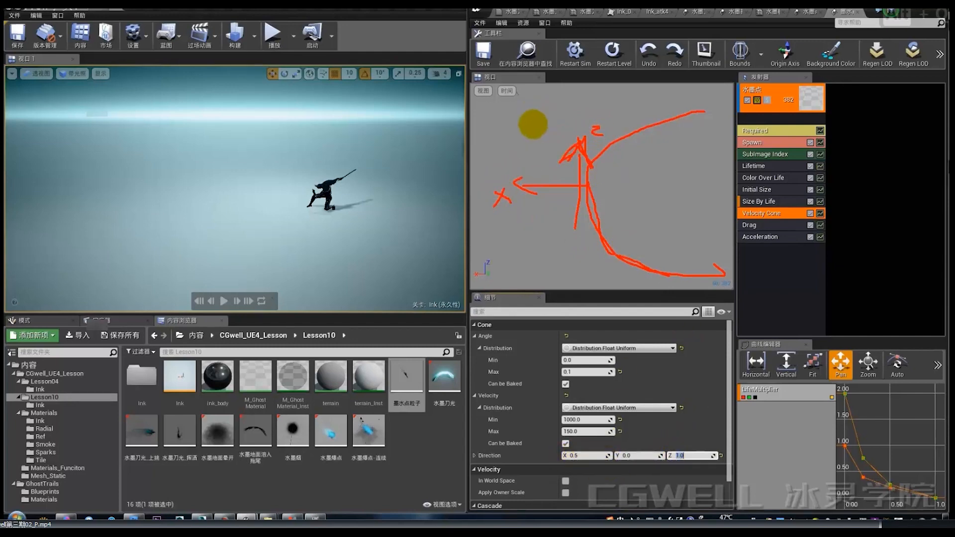
left_click_drag(525, 113, 560, 163)
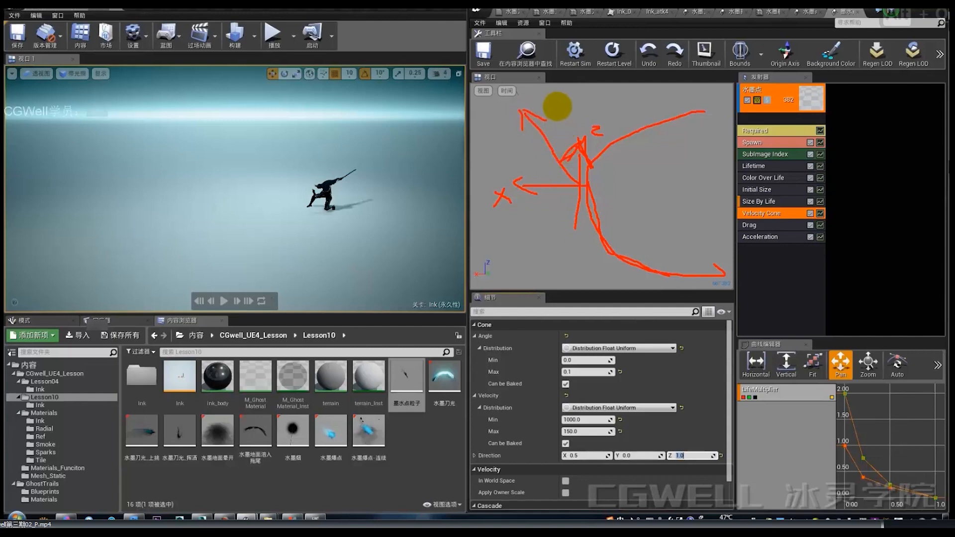
left_click_drag(549, 103, 569, 178)
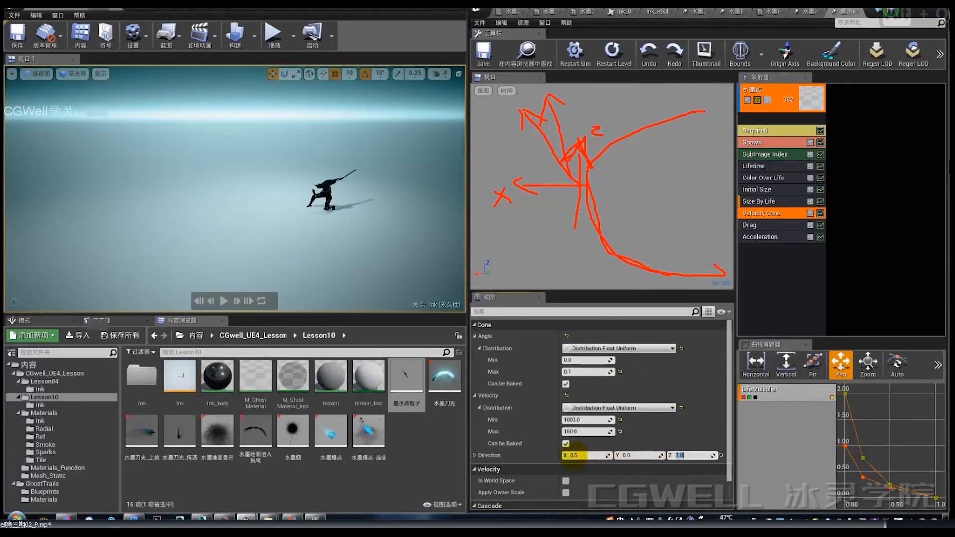
left_click_drag(520, 108, 552, 138)
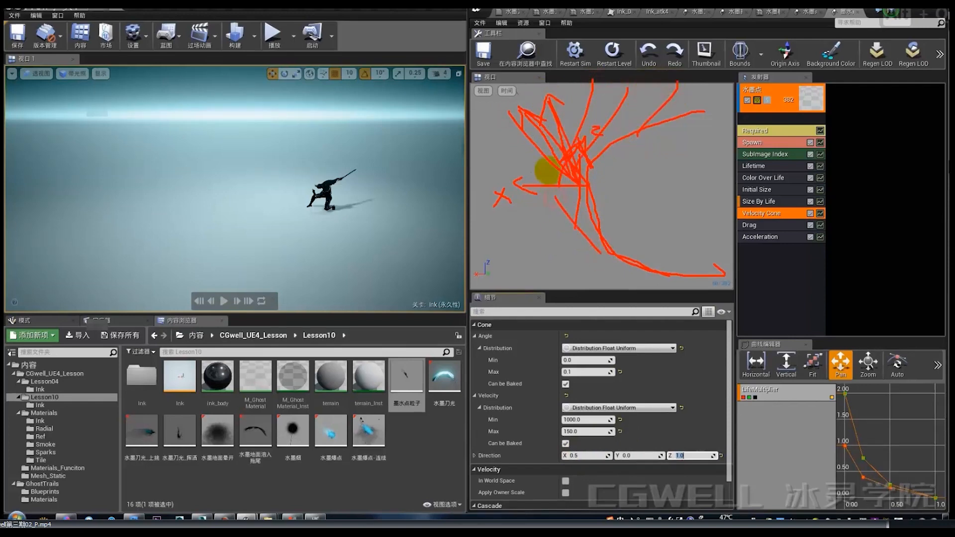
key("alt+q")
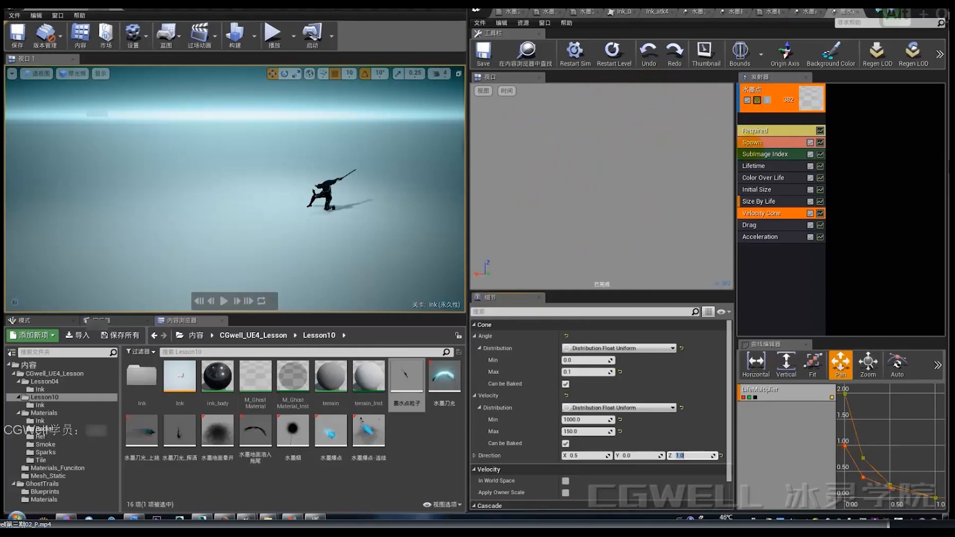
Step: Replay the reference ink effect, return to the Ink_atk4_Anim2 animation and maximize its editor window
left_click(748, 130)
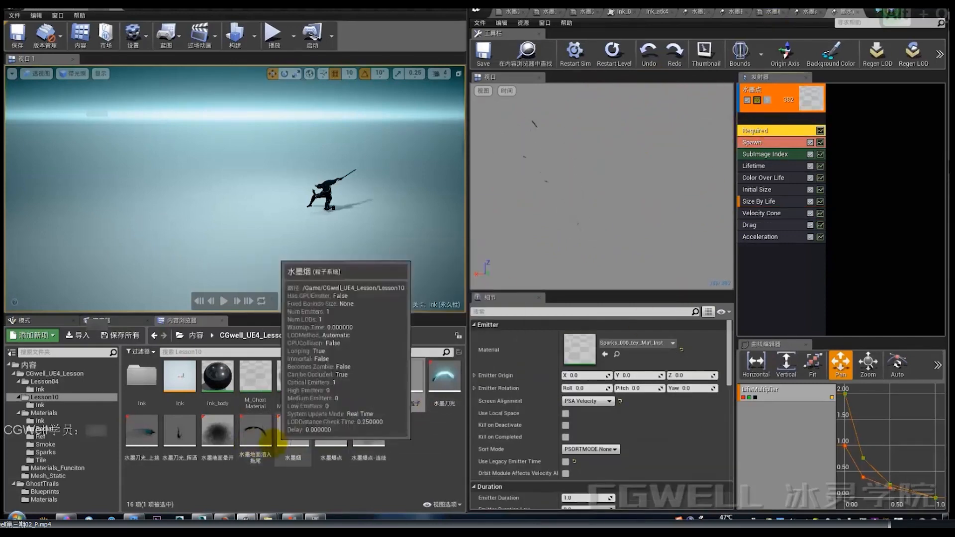
left_click(575, 53)
left_click(808, 12)
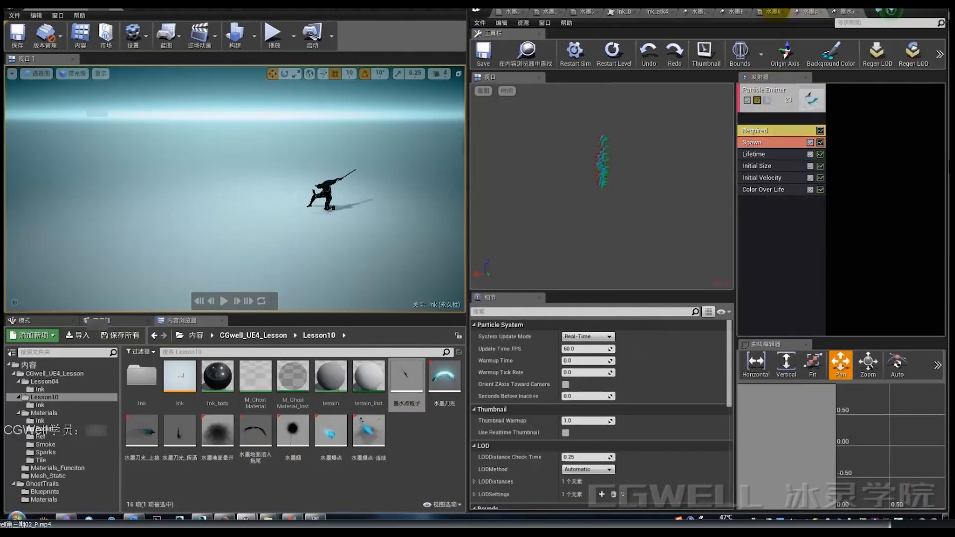
left_click(772, 12)
left_click(731, 11)
left_click(696, 11)
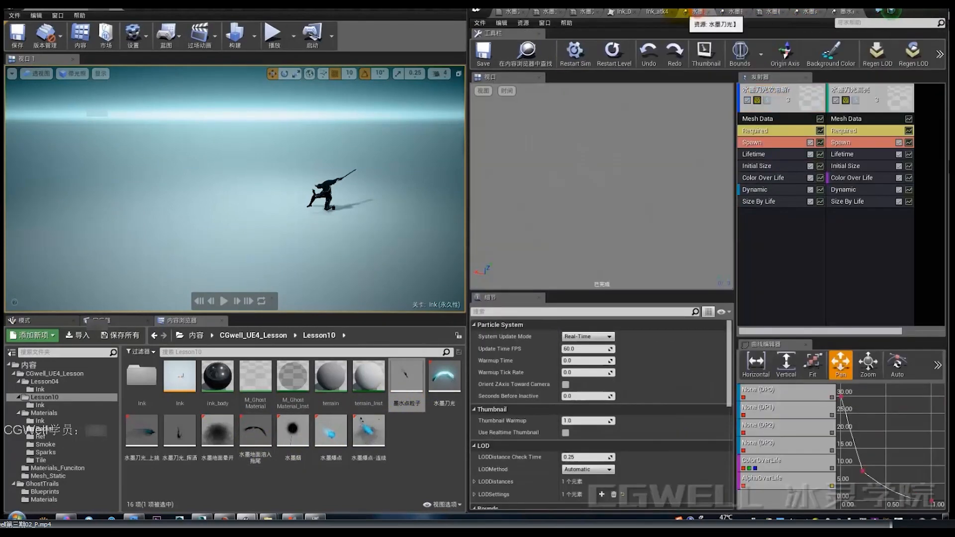
left_click(656, 11)
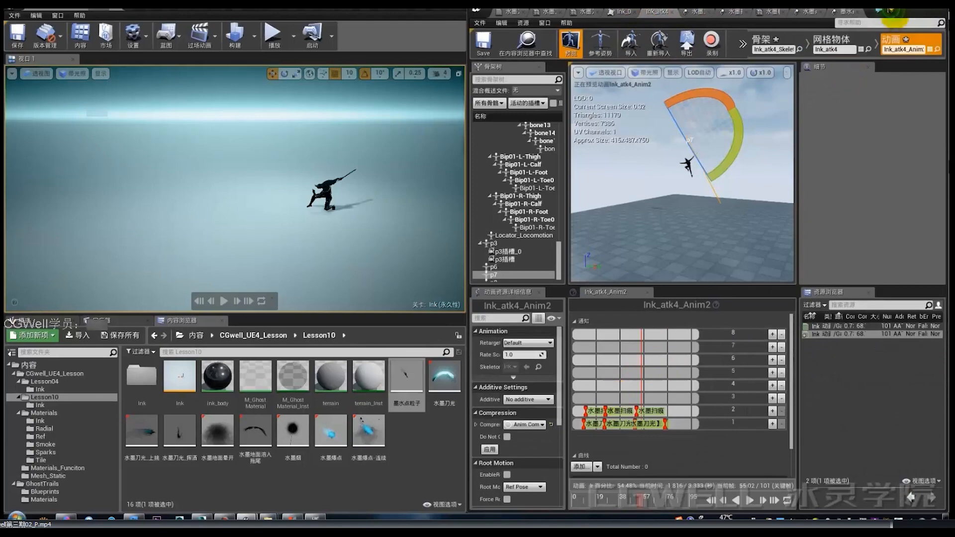
left_click(920, 10)
Step: Add a Timed Particle Effect notify state on notify track 3 at the first slash, using the 墨水点粒子 particle system
right_click(281, 396)
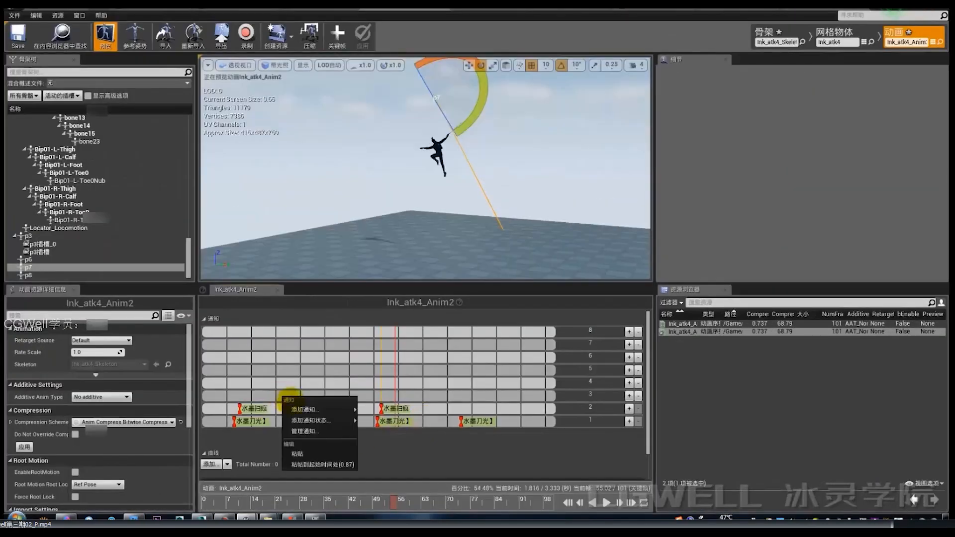
mouse_move(304, 409)
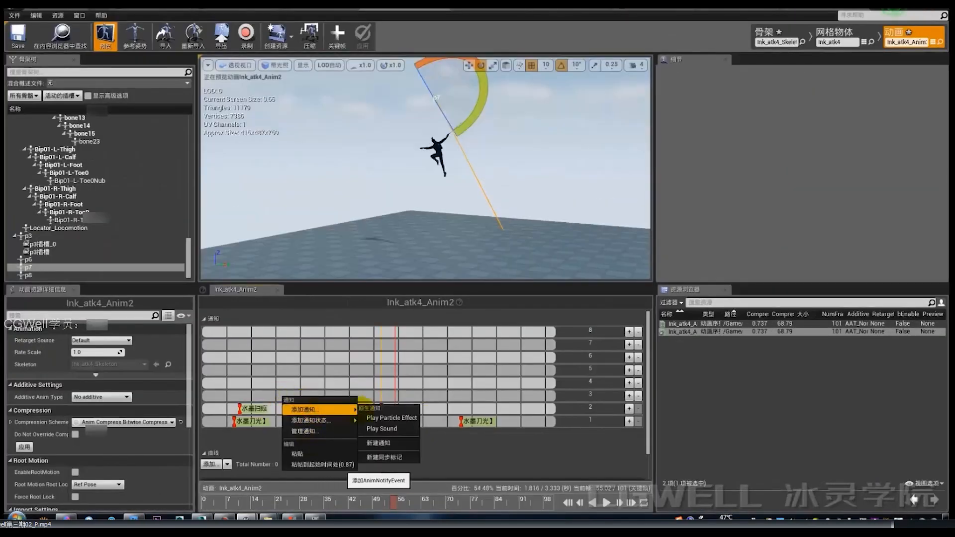
mouse_move(336, 420)
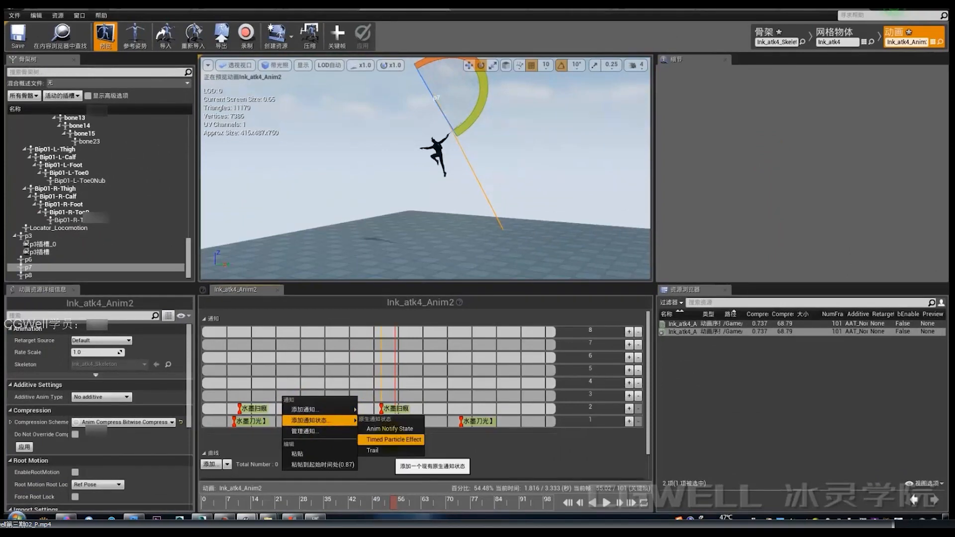
left_click(391, 439)
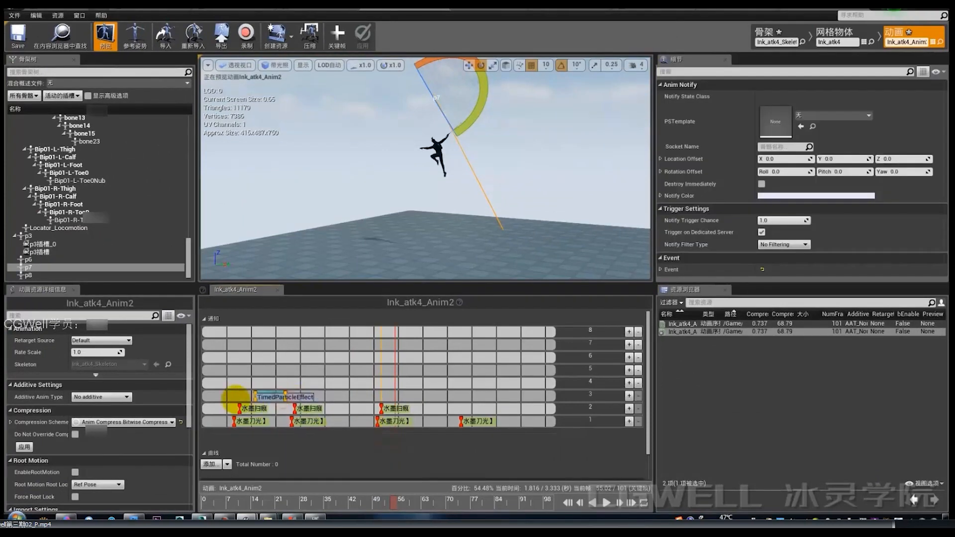
left_click_drag(251, 390, 286, 398)
left_click(801, 126)
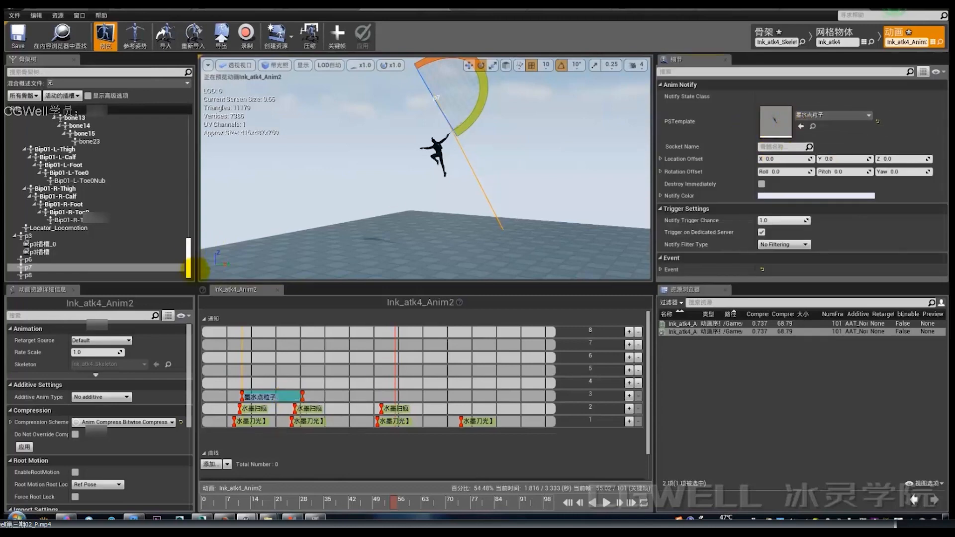
Step: Select the p5 bone in the skeleton tree and scrub to the first slash to check its position
left_click(179, 267)
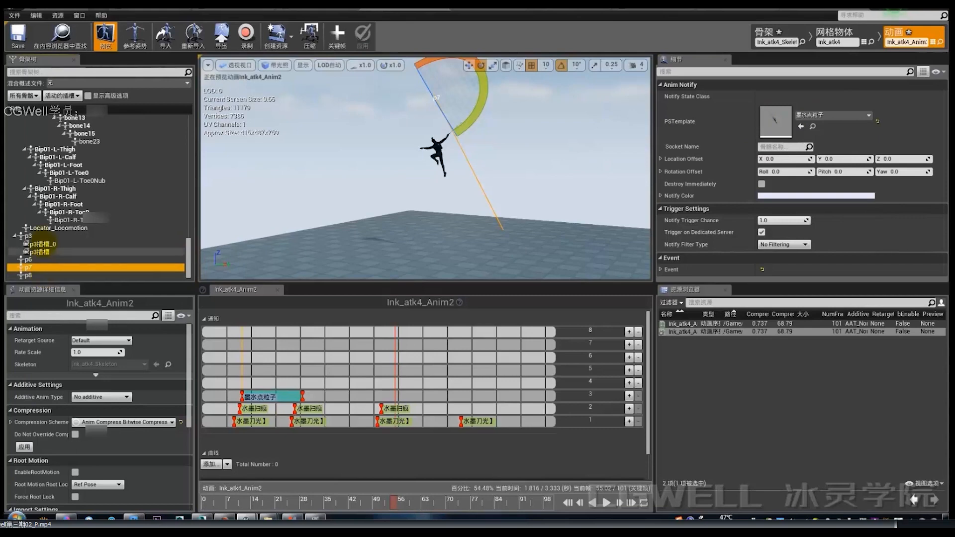
left_click_drag(189, 252, 209, 124)
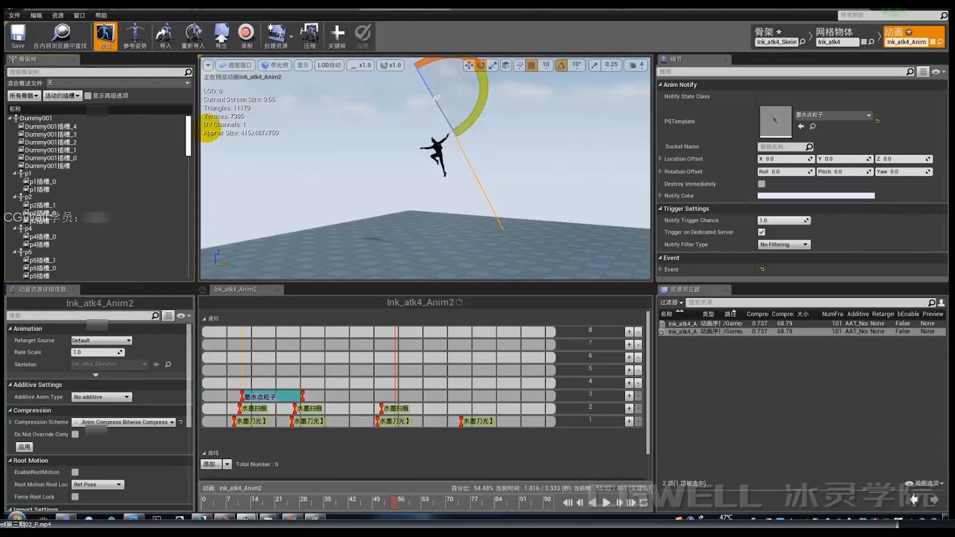
scroll(145, 167, "down", 3)
left_click(42, 205)
right_click_drag(318, 164, 338, 187)
right_click_drag(437, 199, 422, 203)
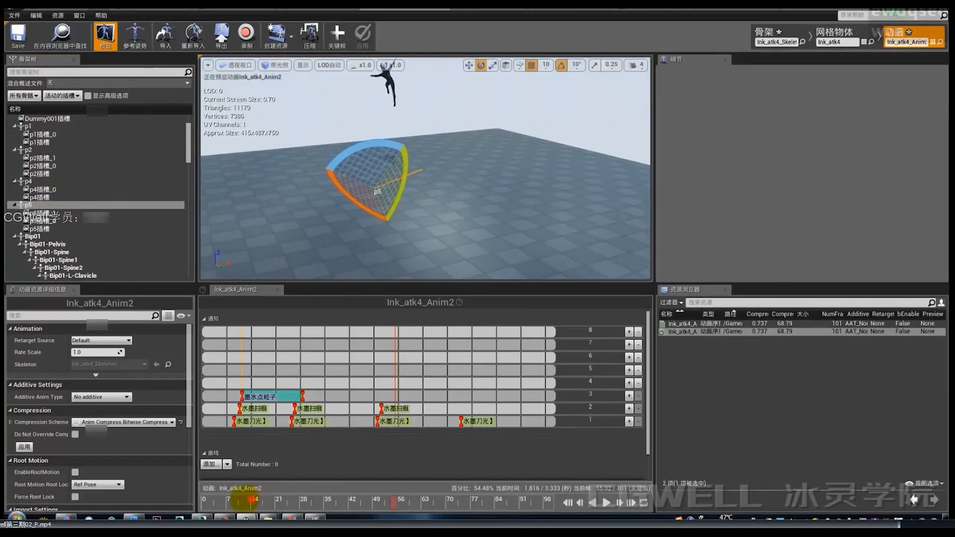
mouse_move(245, 501)
left_mouse_down()
mouse_move(231, 500)
mouse_move(276, 501)
mouse_move(241, 501)
left_mouse_up()
Step: Set the 墨水点粒子 notify's Socket Name to P5
left_click(267, 396)
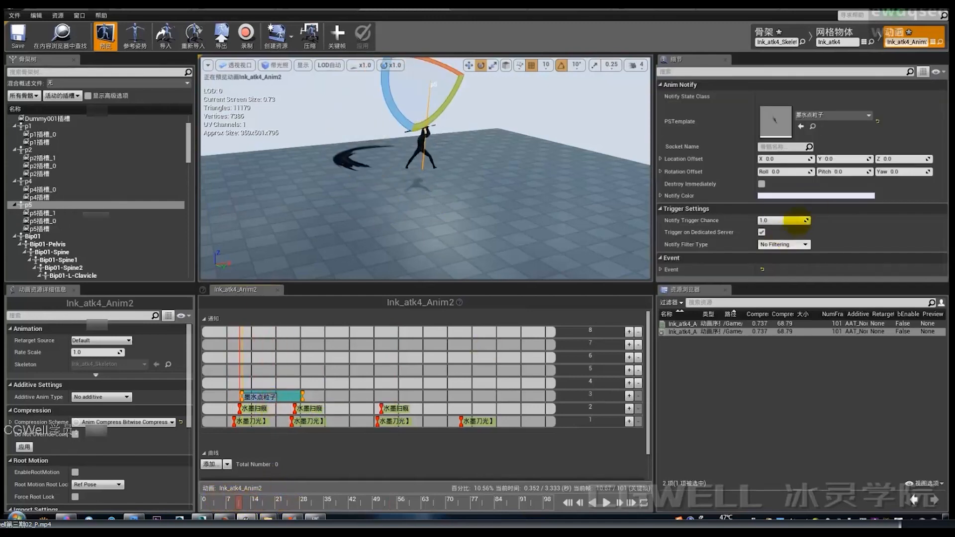
left_click(766, 146)
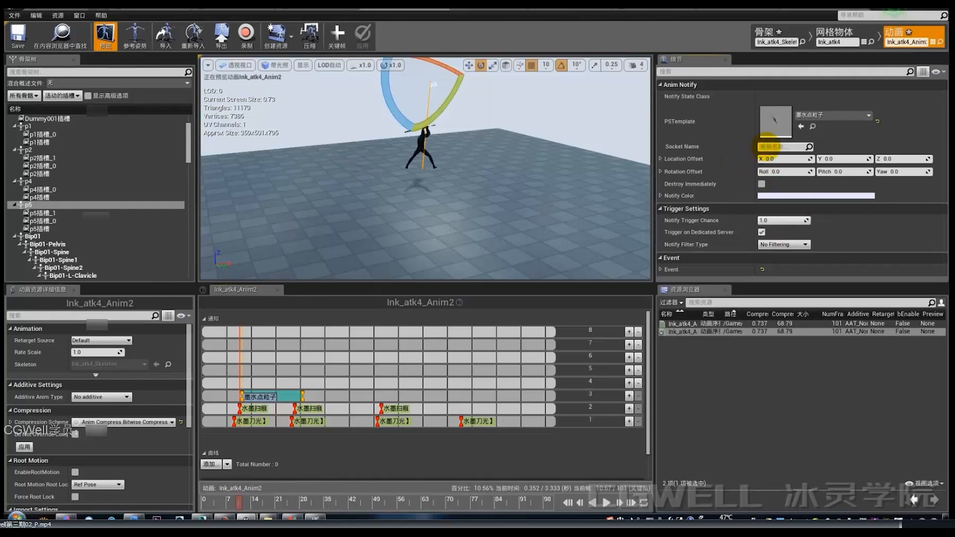
type("P5")
key("Return")
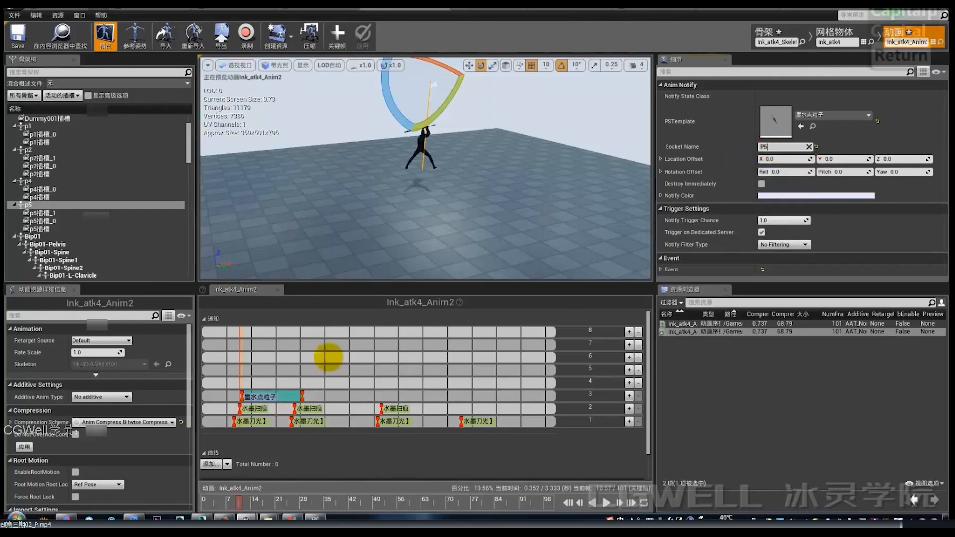
Step: Replay the start of the animation from a closer angle to check the ink drops along the first slash
mouse_move(255, 501)
left_mouse_down()
mouse_move(267, 504)
mouse_move(252, 498)
left_mouse_up()
mouse_move(434, 180)
right_mouse_down()
mouse_move(448, 179)
mouse_move(427, 179)
right_mouse_up()
key("a")
key("w")
key("s")
left_click(606, 502)
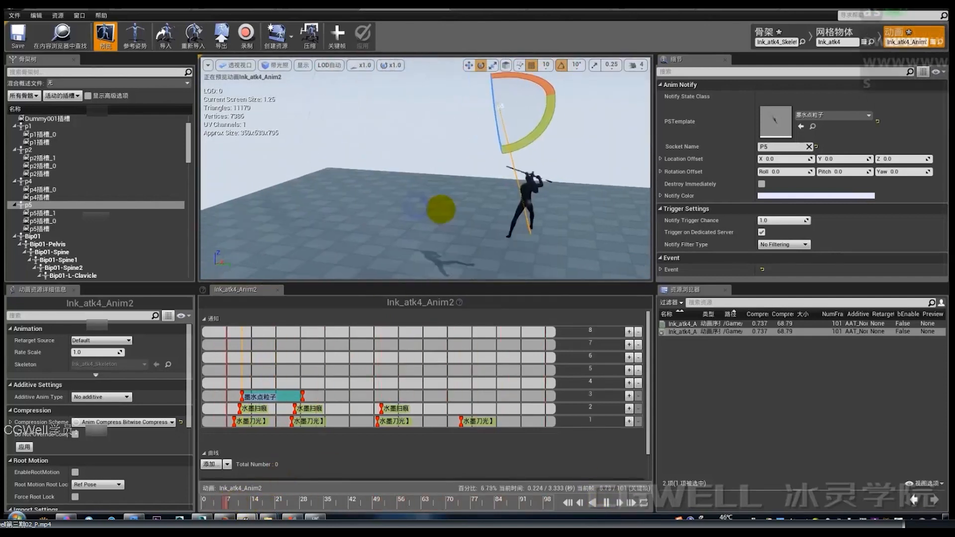
left_click(219, 501)
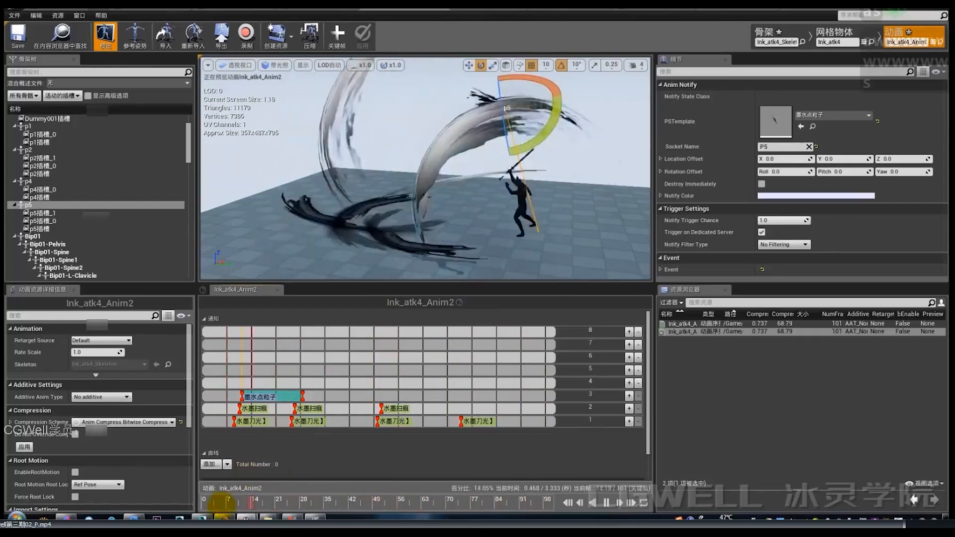
left_click(219, 504)
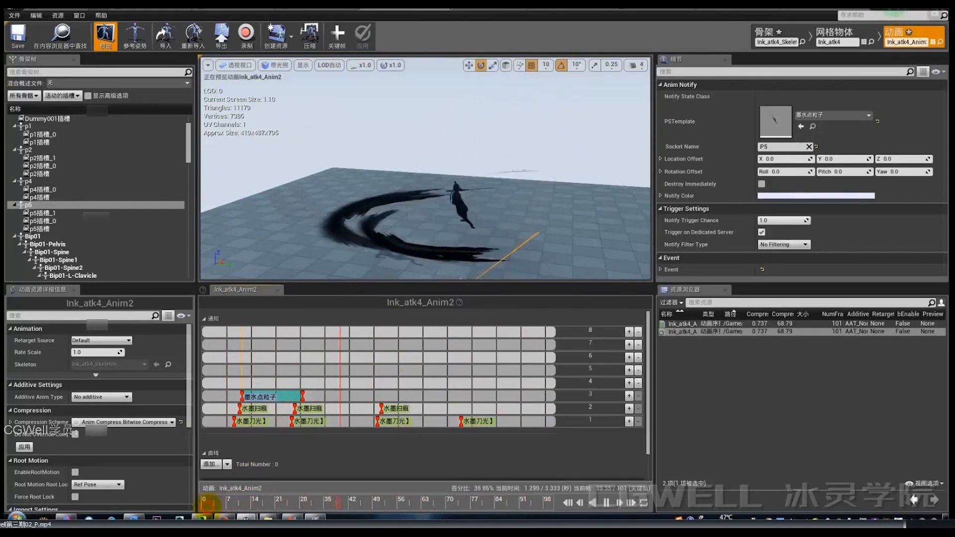
left_click(216, 506)
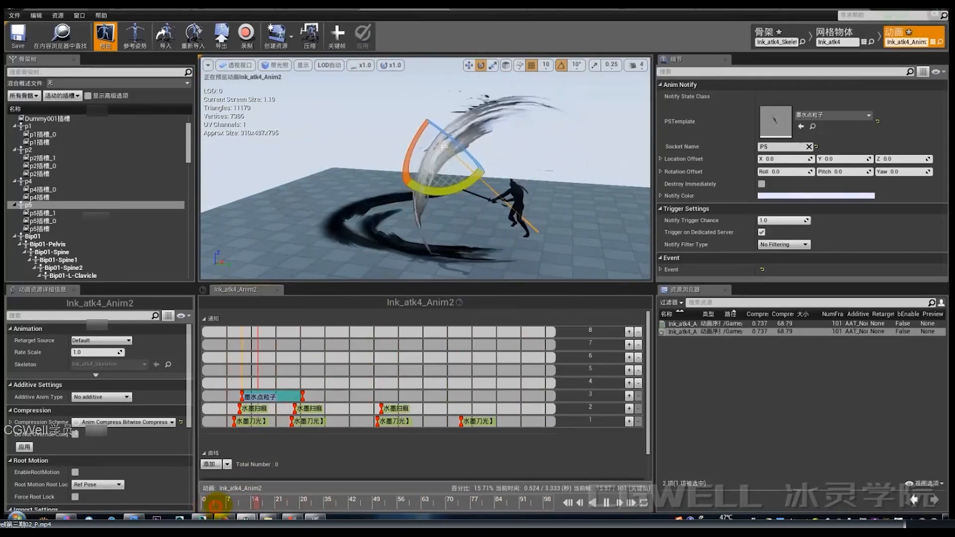
left_click(606, 502)
left_click(606, 502)
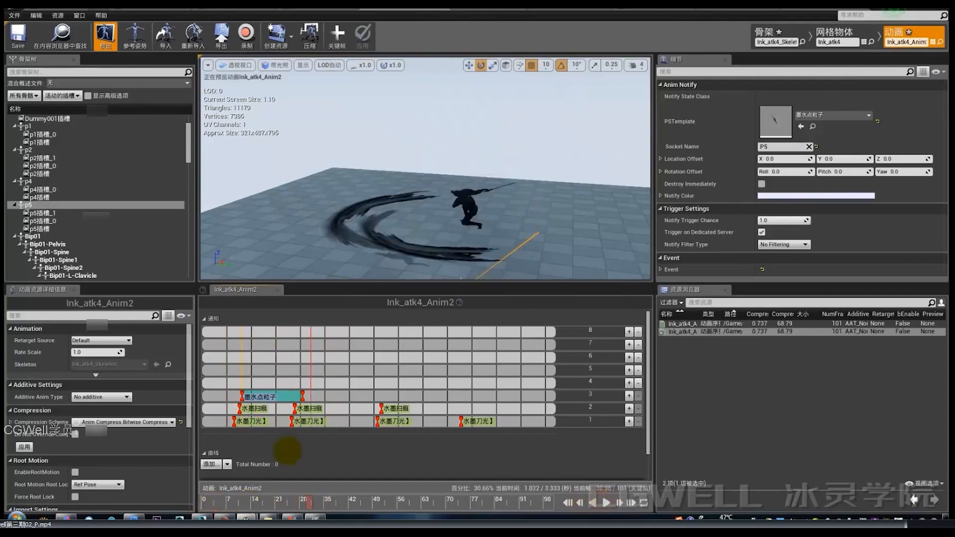
left_click(210, 504)
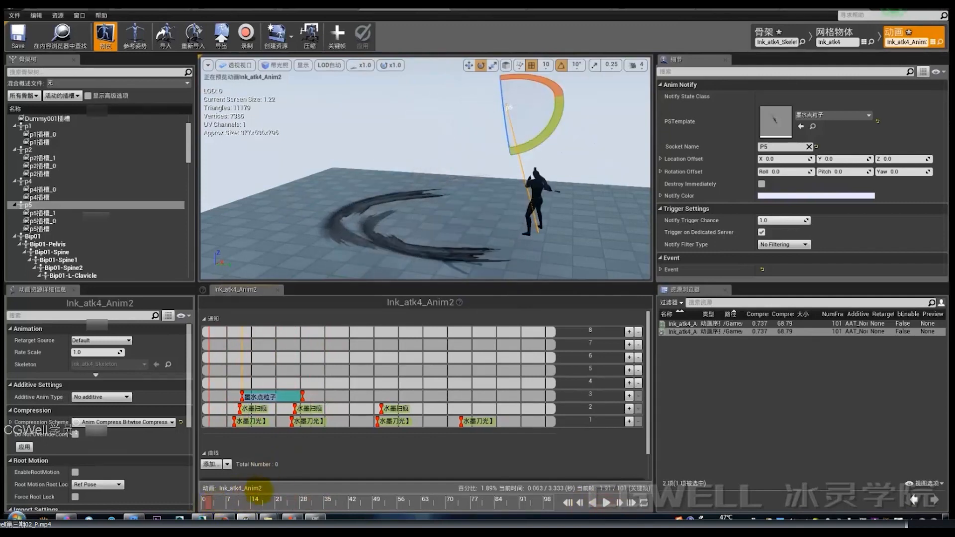
left_click(603, 502)
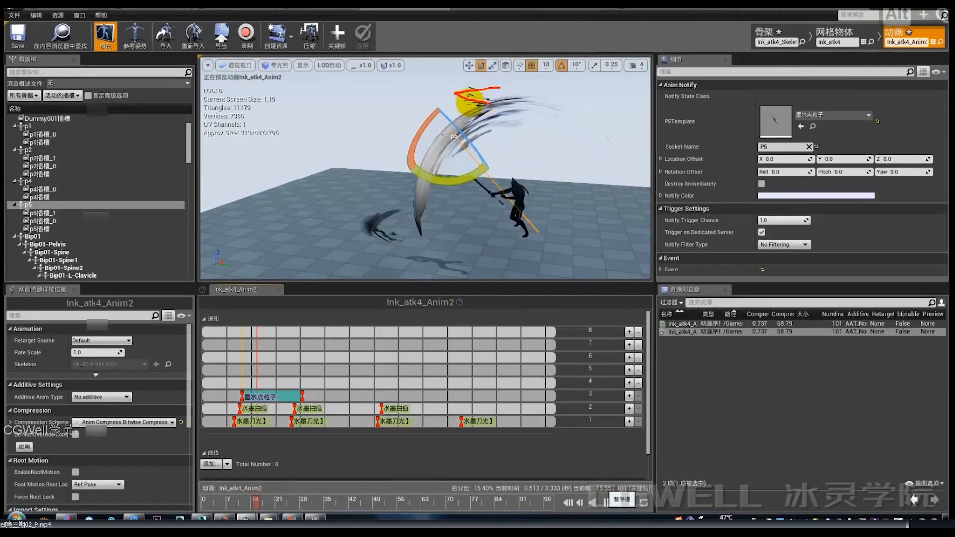
left_click_drag(411, 112, 463, 108)
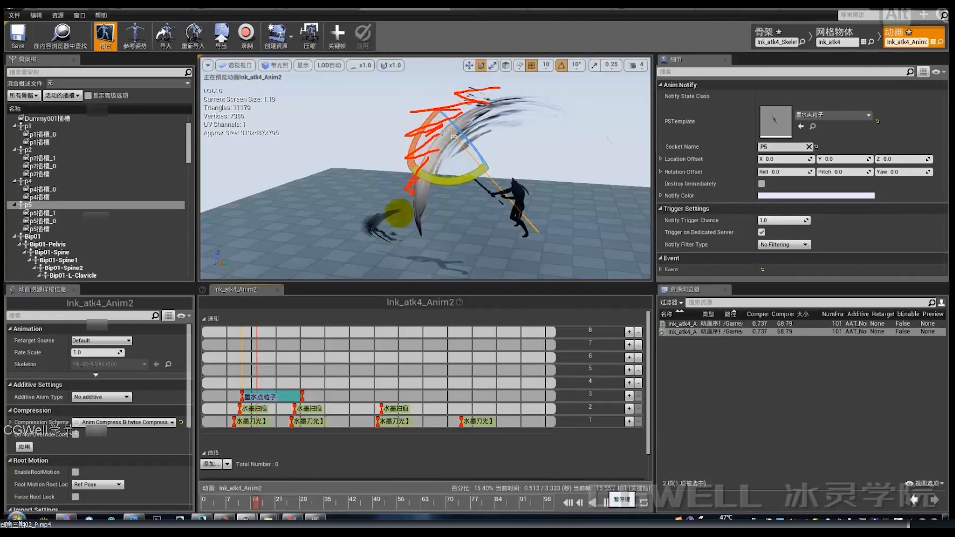
left_click_drag(502, 67, 539, 97)
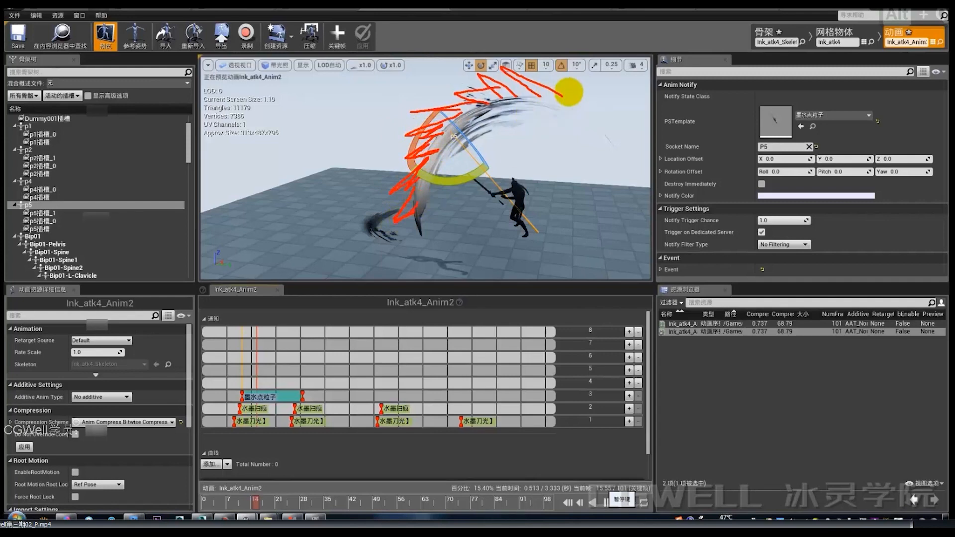
left_click_drag(572, 92, 509, 91)
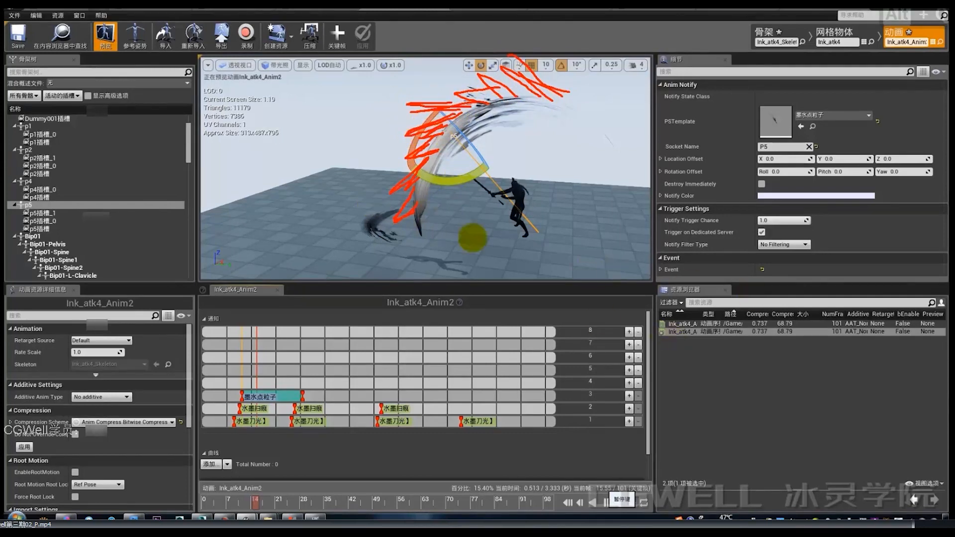
key("Escape")
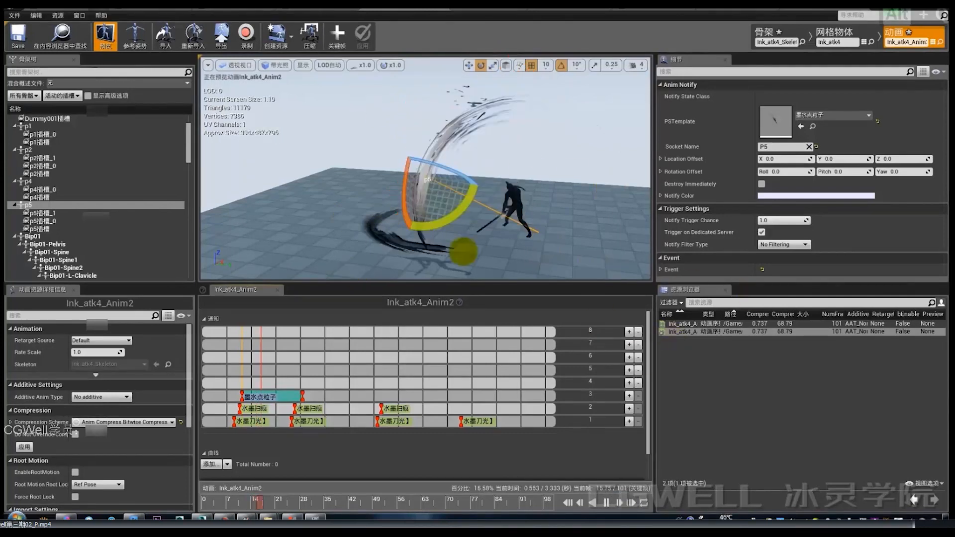
Step: Scrub the Ink_atk4_Anim2 timeline, and play the level sequence to review the ink slashes, pausing while the character is in mid-air
mouse_move(290, 497)
left_mouse_down()
mouse_move(212, 497)
mouse_move(297, 500)
left_mouse_up()
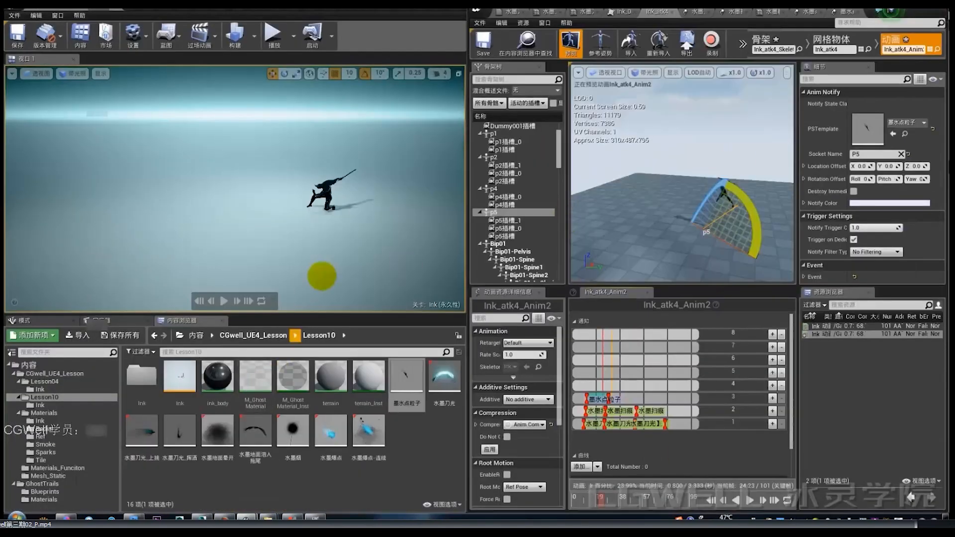
left_click(222, 300)
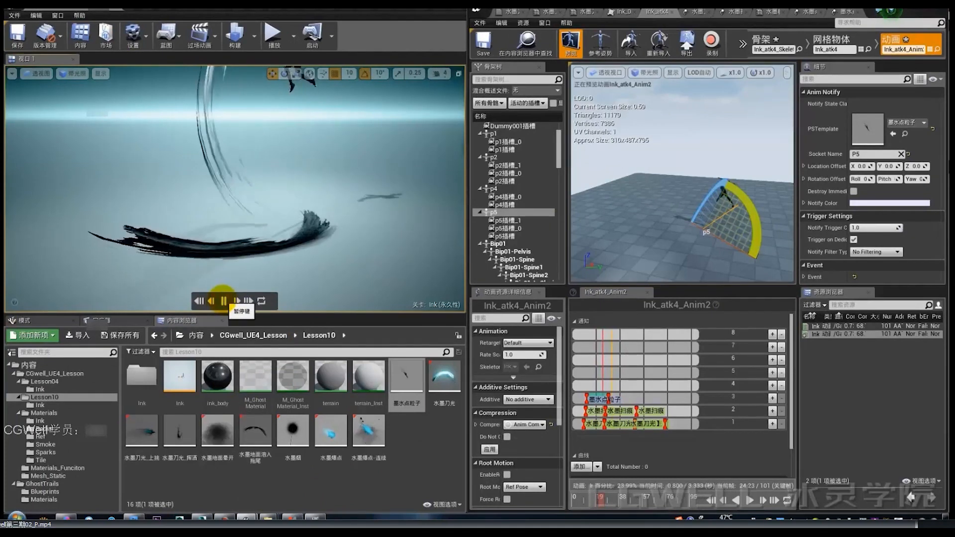
left_click(224, 300)
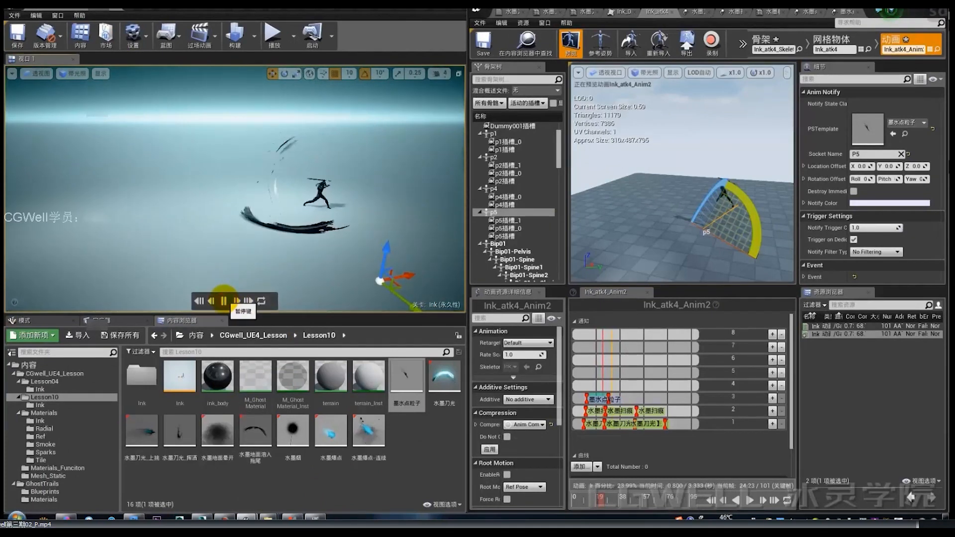
left_click(223, 300)
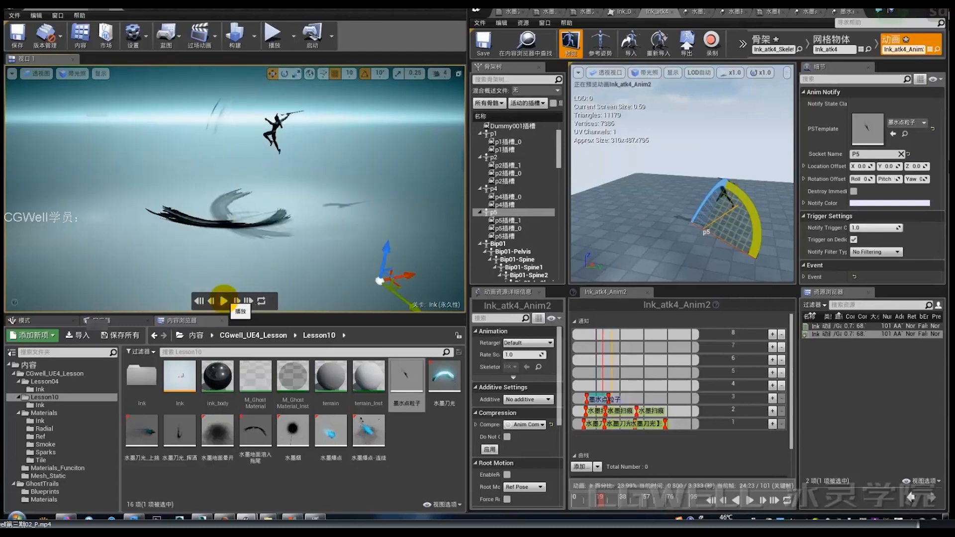
right_click(247, 260)
left_click(223, 300)
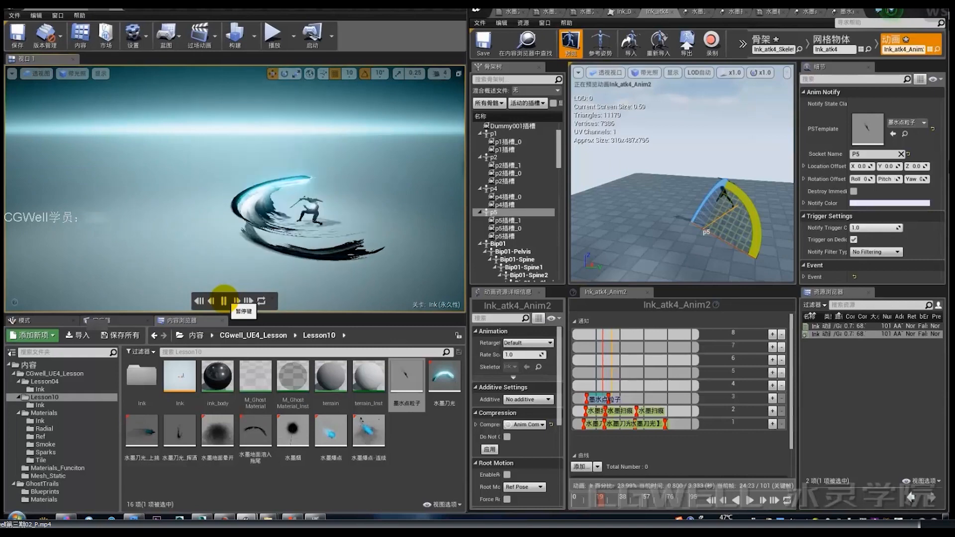
left_click(224, 300)
Step: Sketch red freehand strokes over the paused ink slash to outline an upward splash, and clear the annotation
key("alt+q")
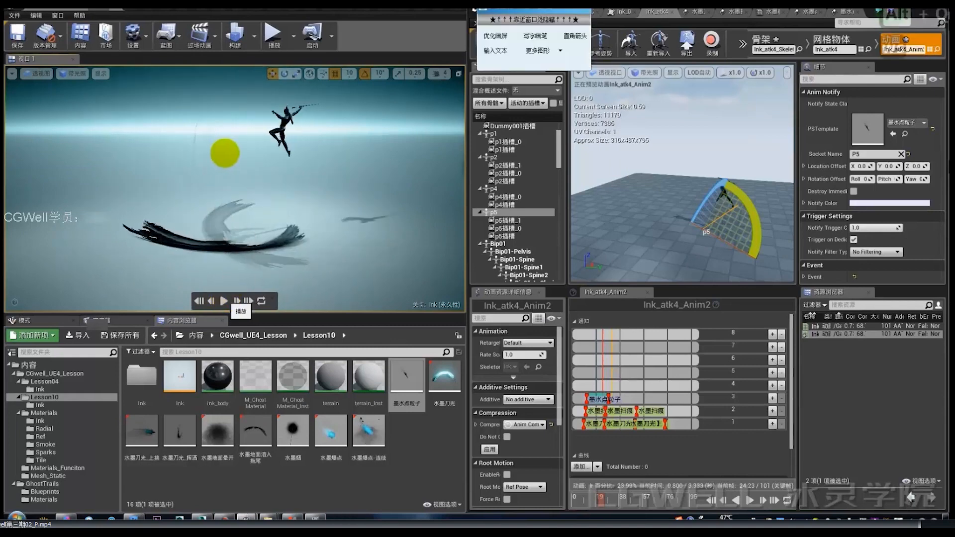
mouse_move(290, 228)
left_mouse_down()
mouse_move(238, 128)
mouse_move(254, 210)
mouse_move(238, 231)
mouse_move(228, 84)
left_mouse_up()
left_click_drag(258, 55, 353, 244)
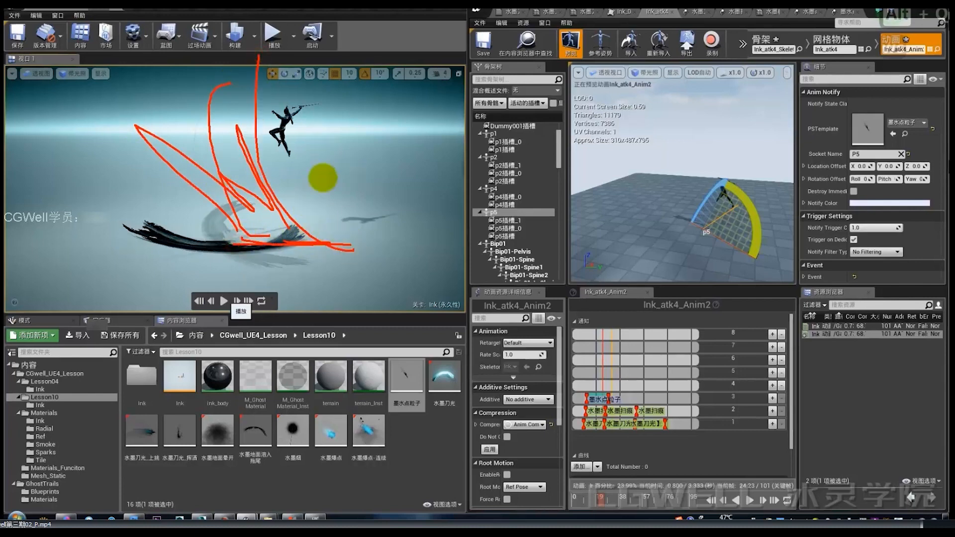
left_click_drag(269, 254, 212, 247)
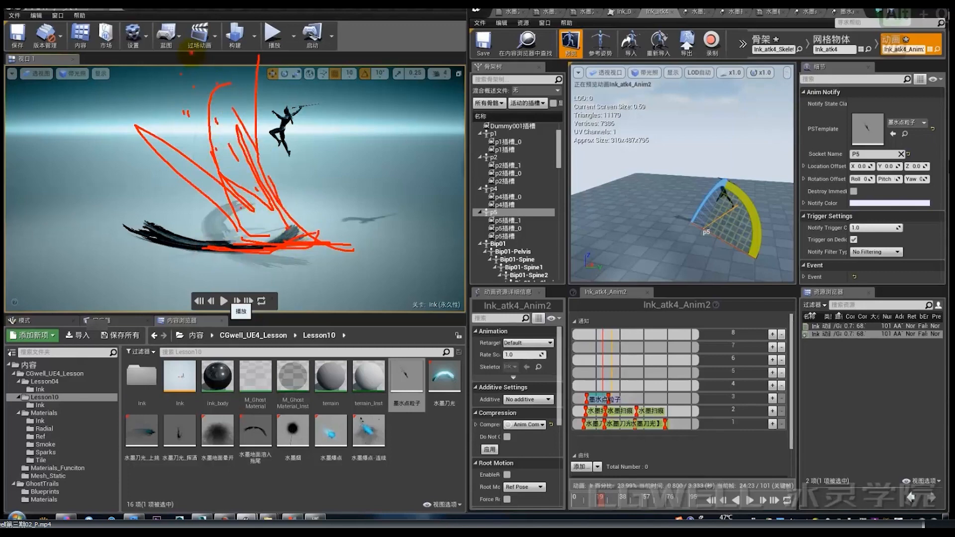
left_click_drag(237, 151, 246, 166)
key("alt+q")
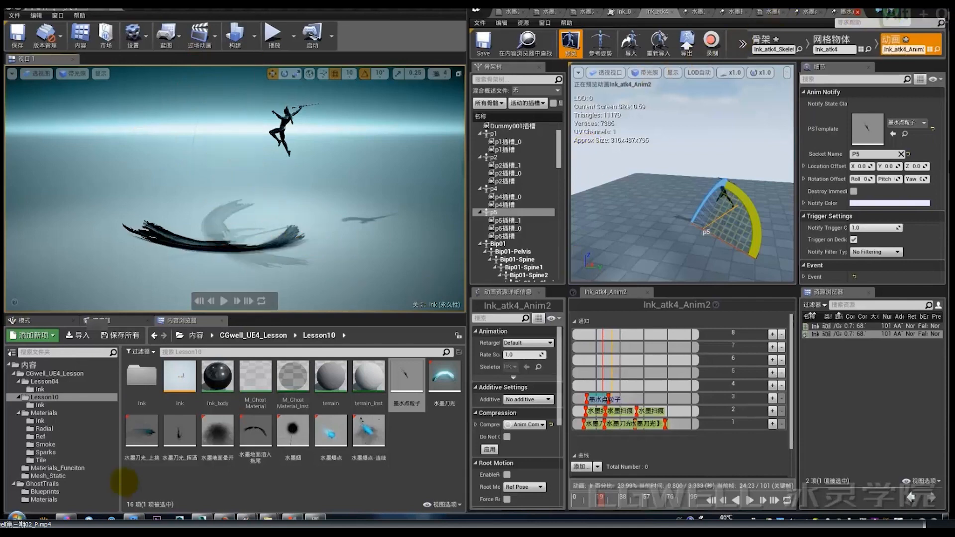
Step: Look through the Materials Radial and Ink folders and inspect the Ink_016_tex texture, closing its editor
left_click(71, 430)
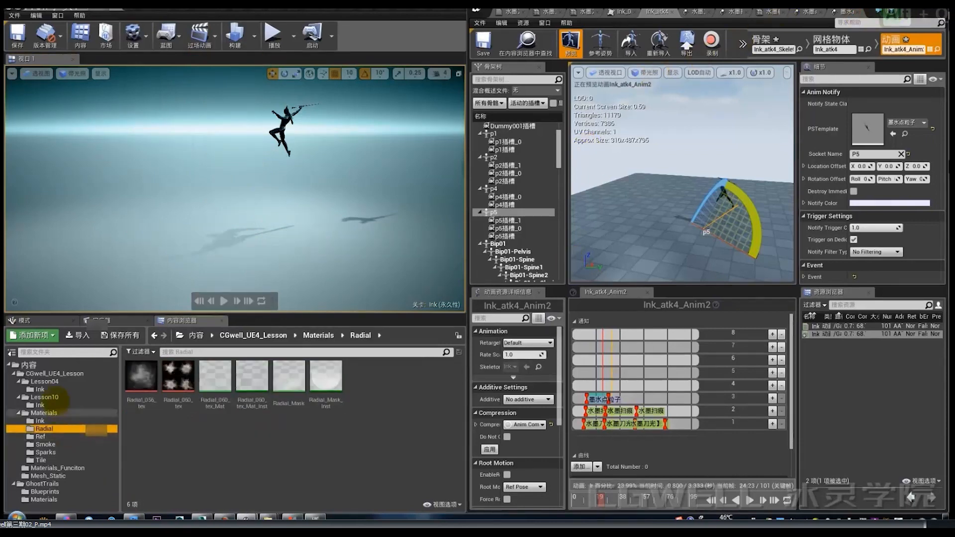
left_click(40, 420)
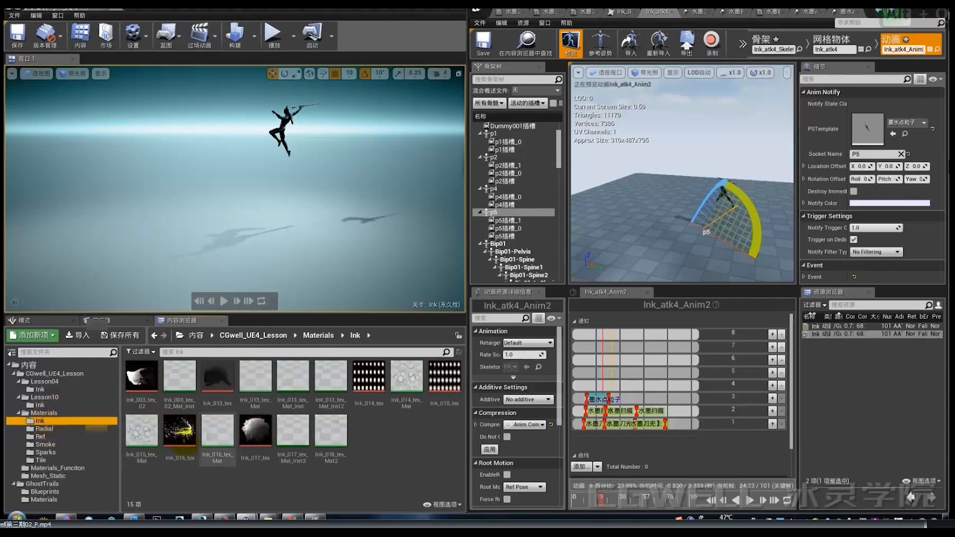
double_click(179, 430)
scroll(686, 290, "down", 2)
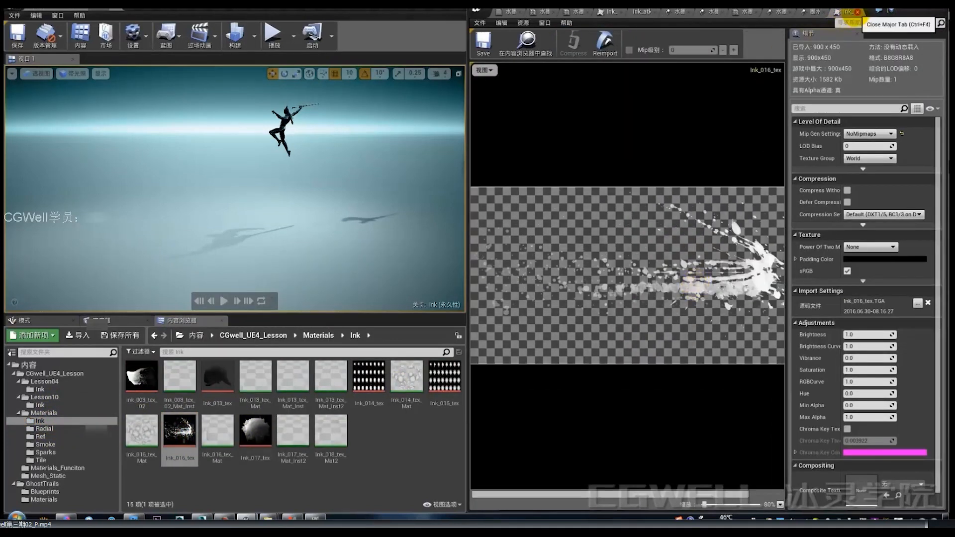
left_click(857, 12)
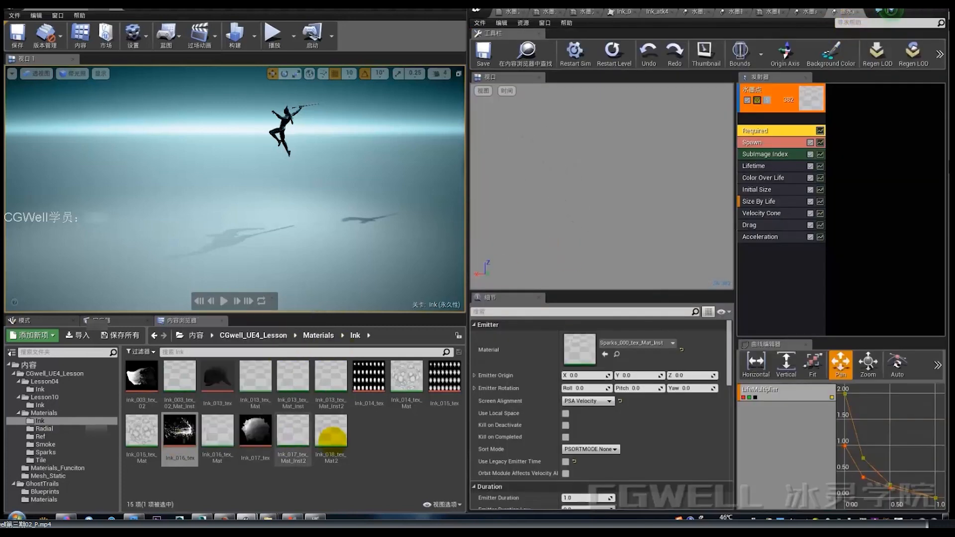
Step: Browse the Lesson04 and Lesson10 folders and their Ink subfolders to examine the existing ink assets
left_click(43, 397)
left_click(39, 390)
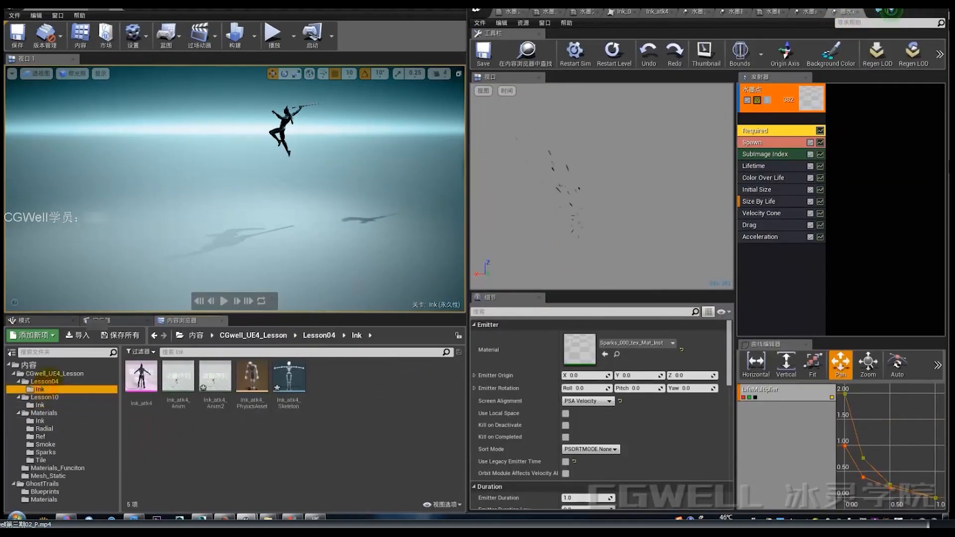
left_click(44, 397)
left_click(40, 404)
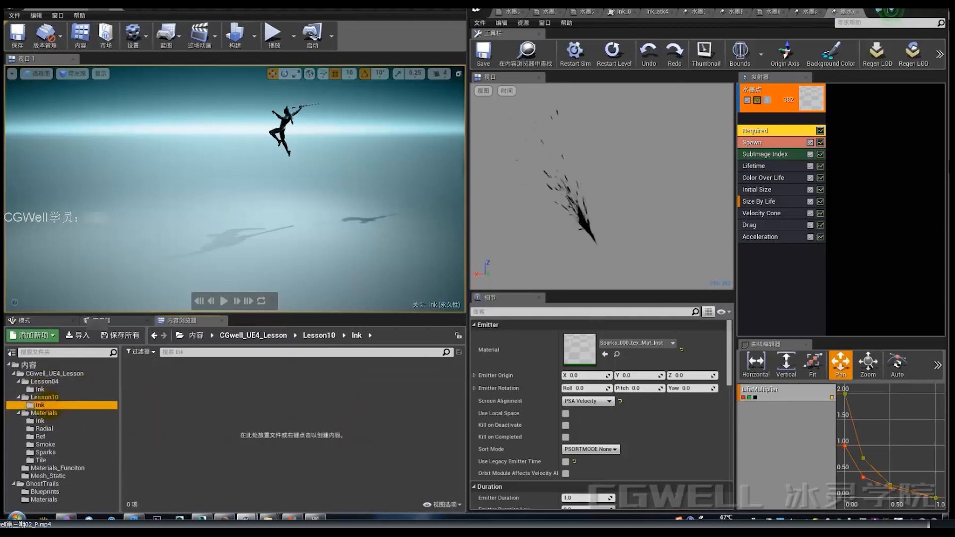
left_click(44, 396)
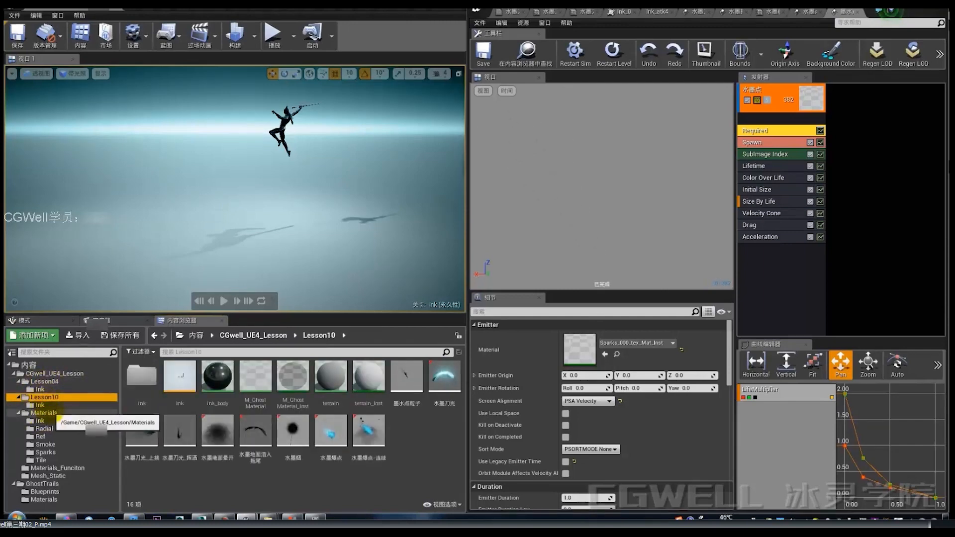
left_click(40, 405)
left_click(39, 389)
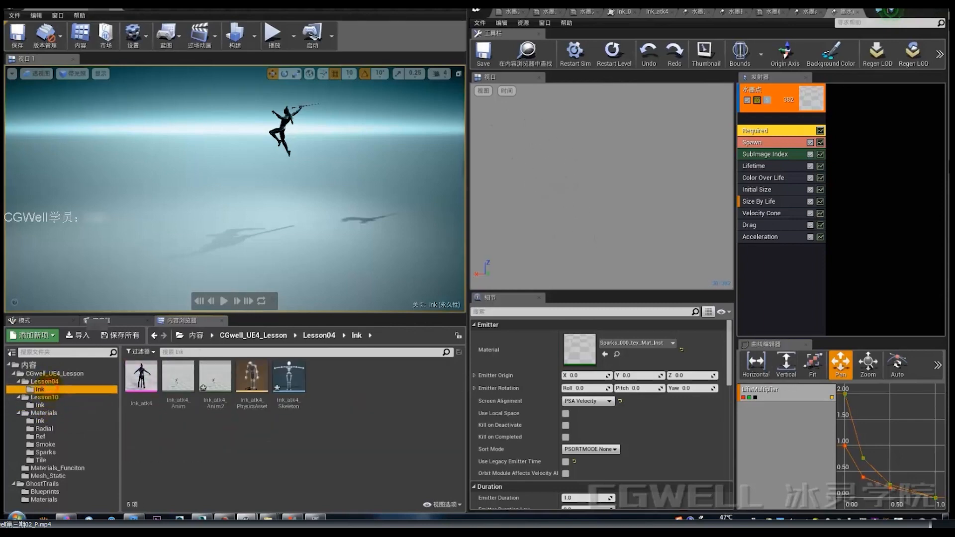
left_click(45, 382)
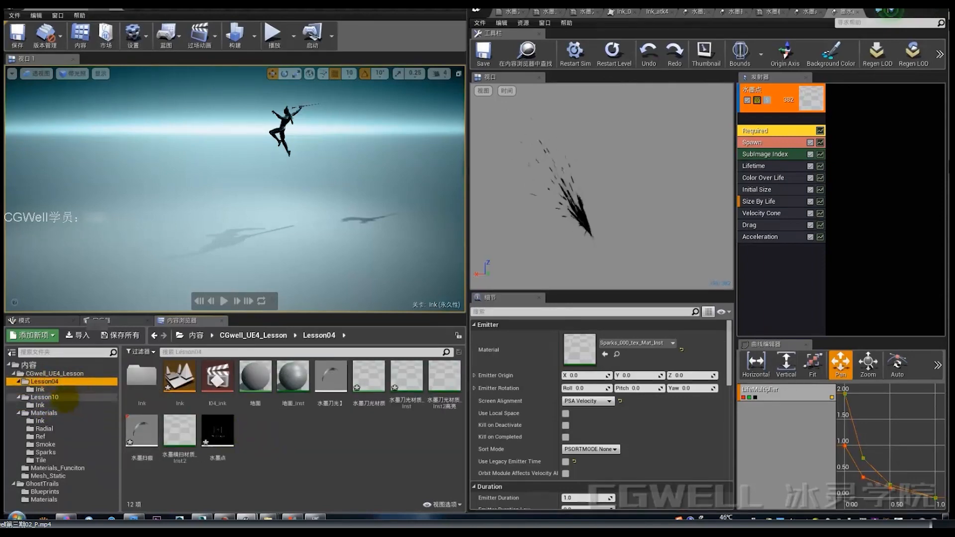
left_click(271, 444)
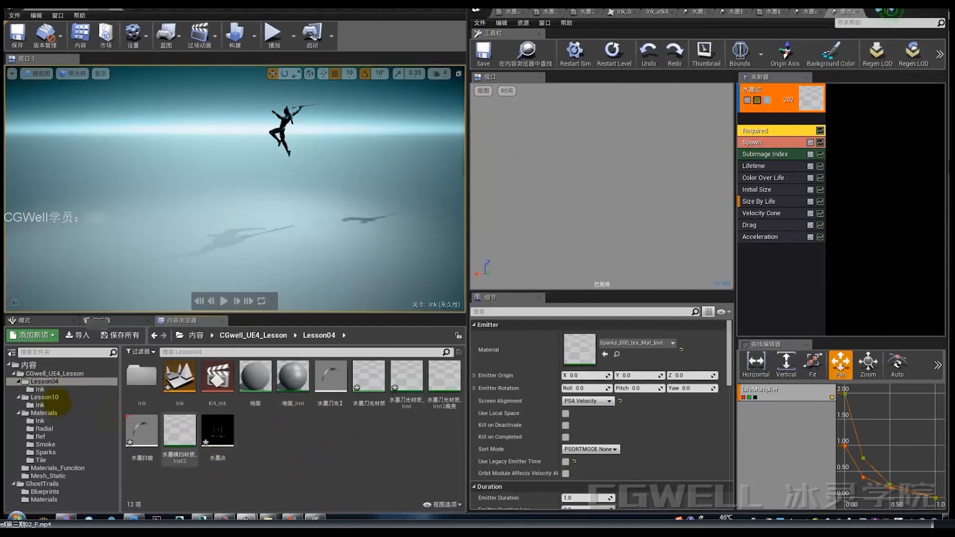
left_click(118, 390)
left_click(63, 397)
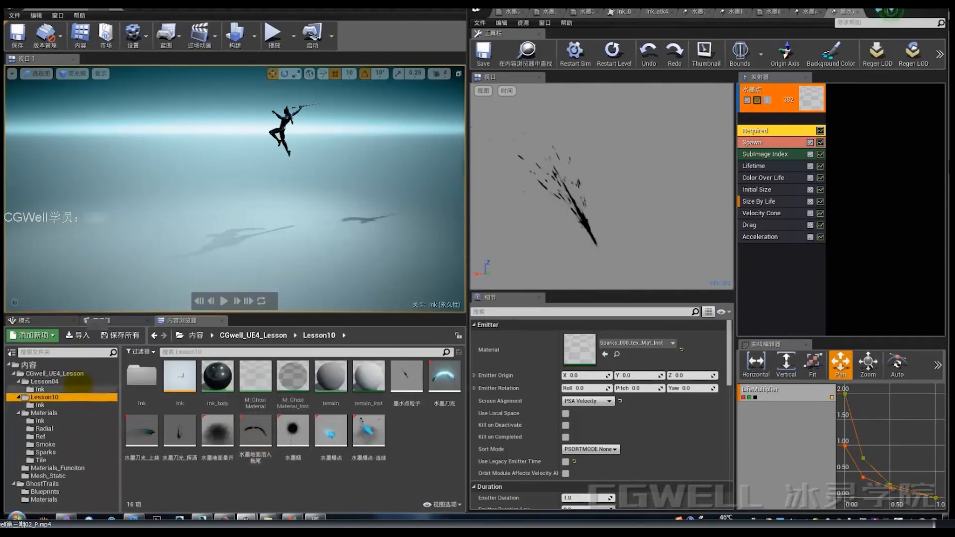
Step: Create a particle system named 水墨上挑 in the Lesson04 folder
left_click(44, 382)
right_click(344, 444)
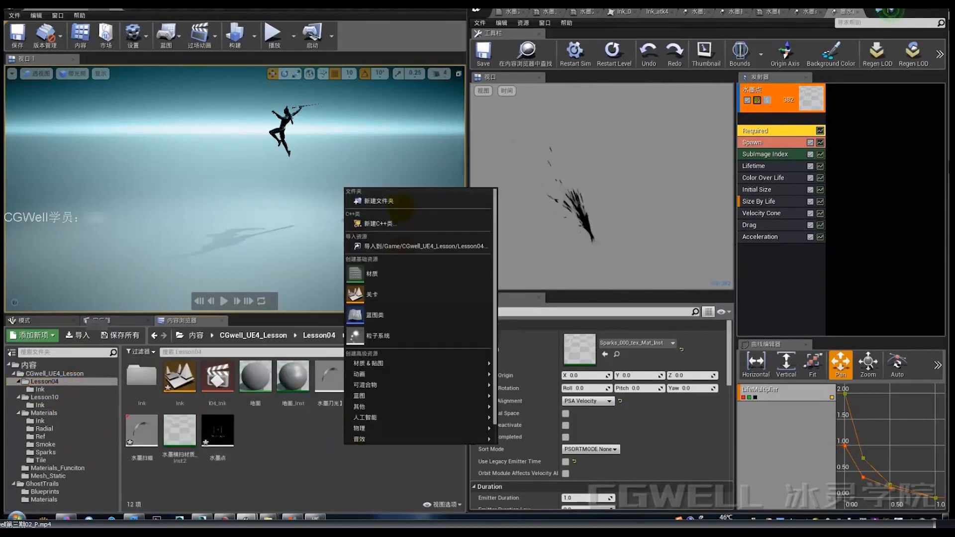
left_click(379, 335)
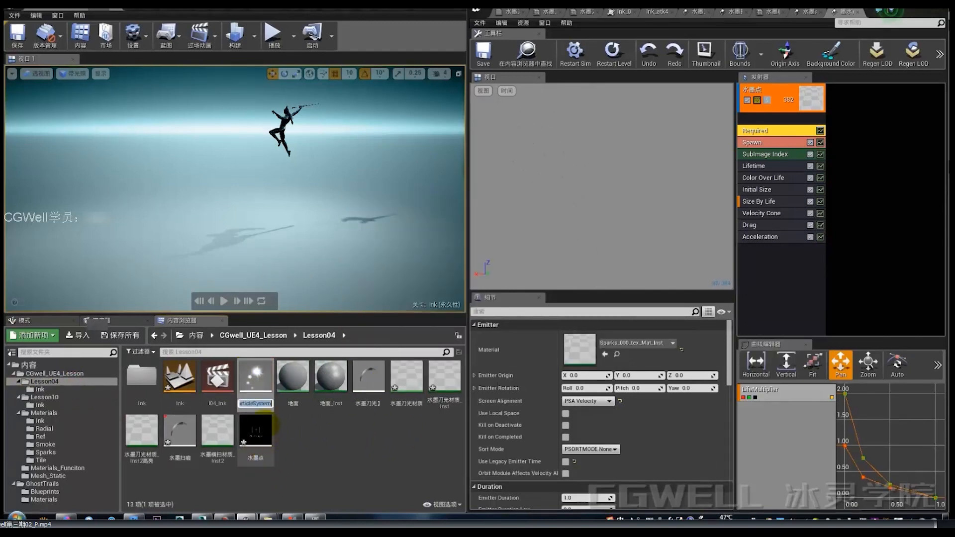
type("水墨")
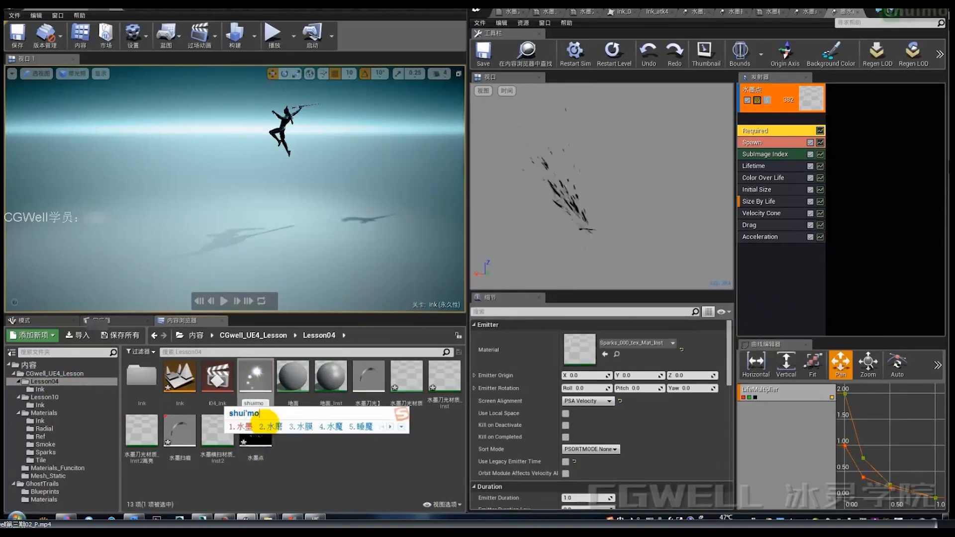
type("上挑")
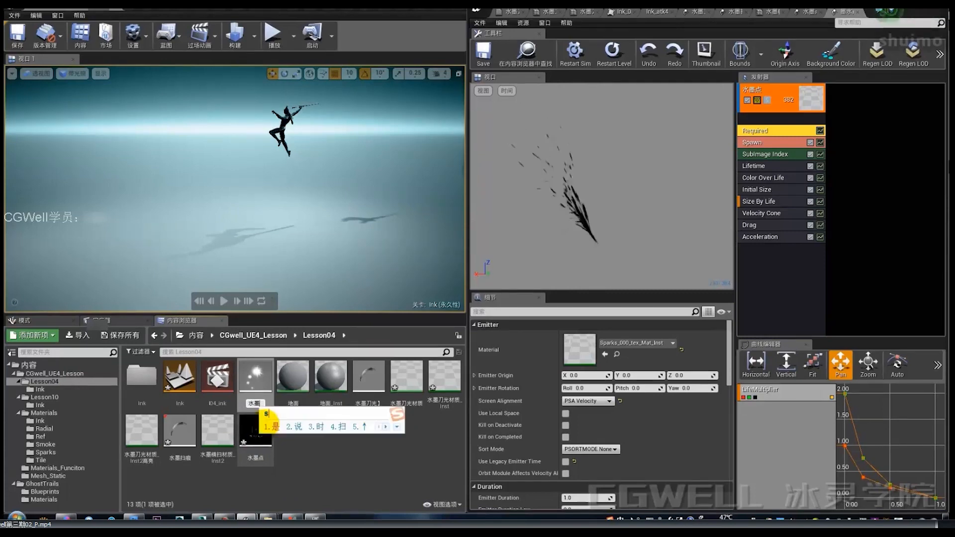
key("Return")
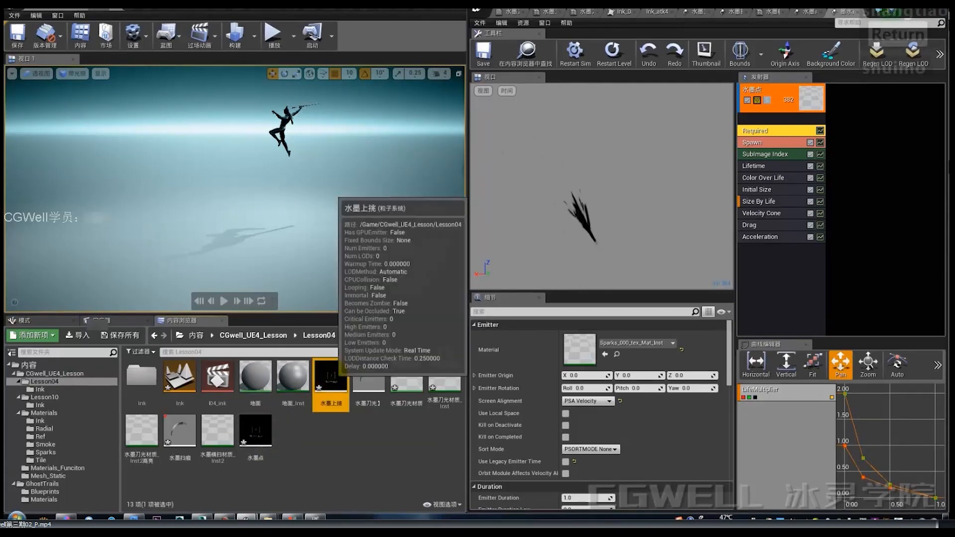
Step: Open the 水墨上挑 particle system for editing and set its preview background color to grey
double_click(330, 377)
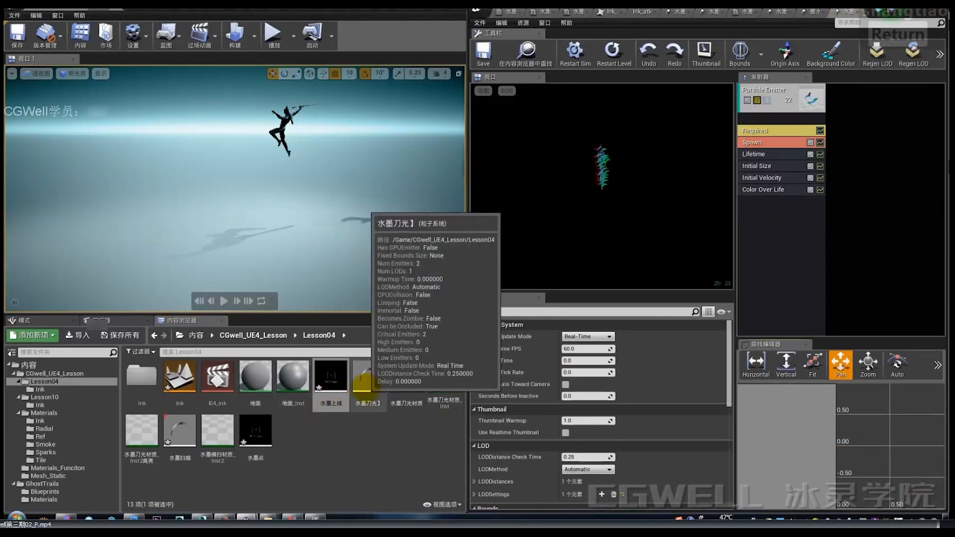
left_click(180, 434)
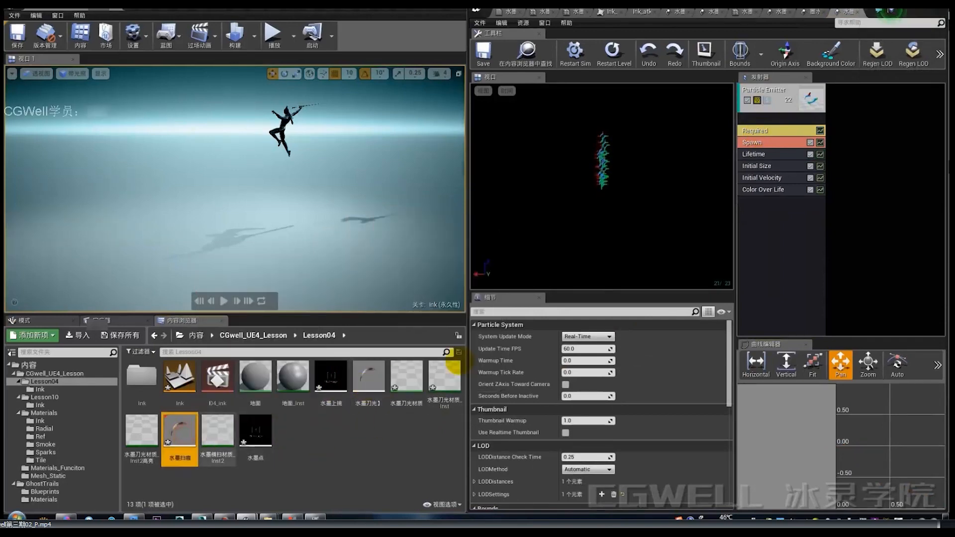
left_click(758, 133)
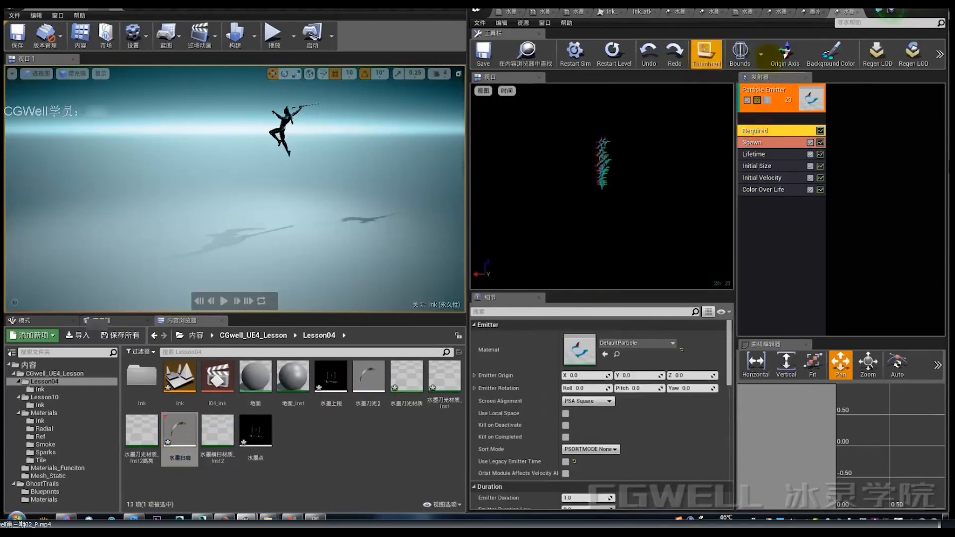
left_click(830, 54)
left_click(760, 141)
left_click(755, 292)
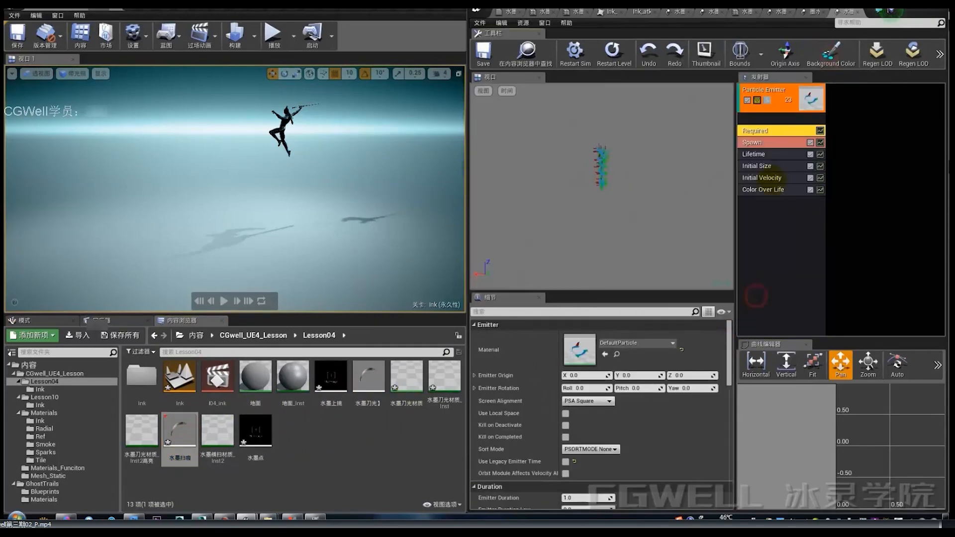
Step: Set the emitter's constant spawn rate to 0 and add one burst entry with a count of 1
left_click(761, 142)
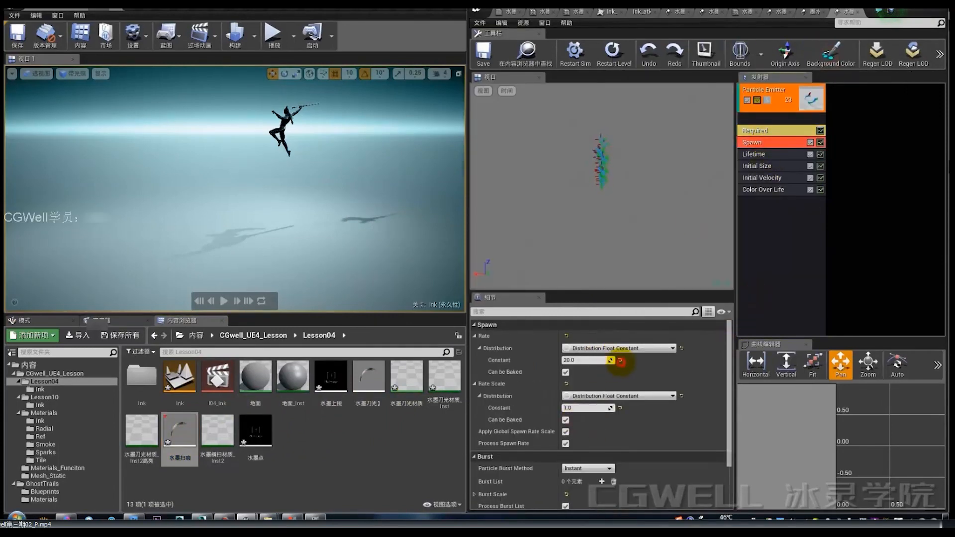
left_click(619, 360)
scroll(596, 464, "down", 3)
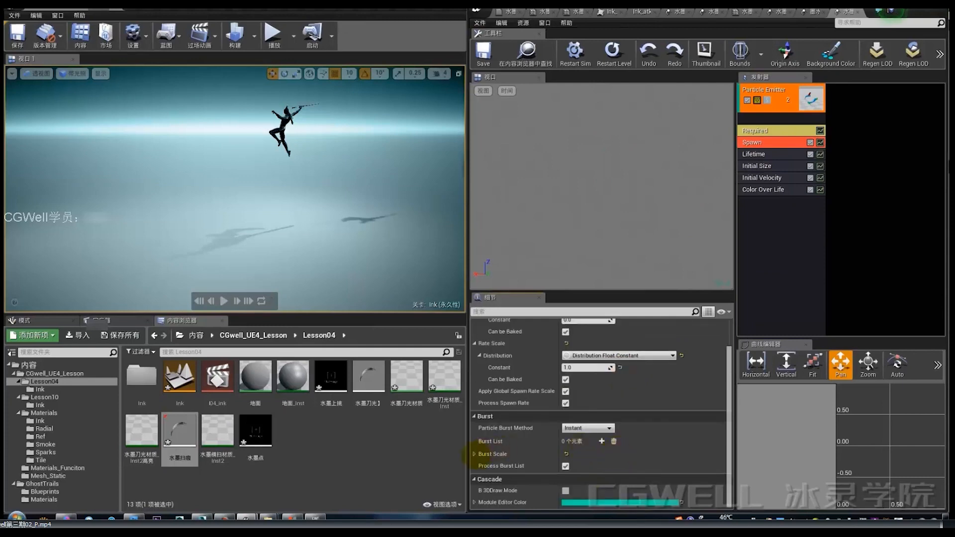
left_click(474, 454)
left_click(602, 441)
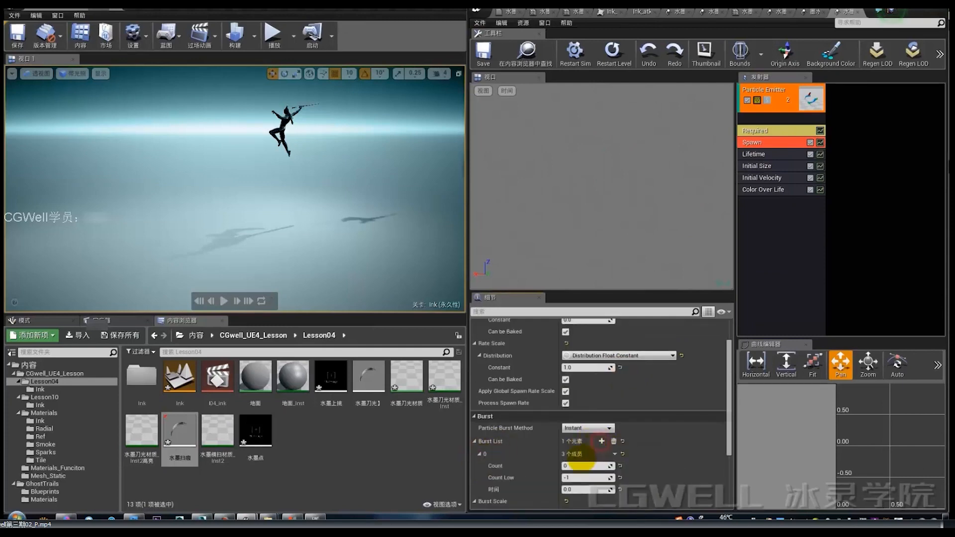
left_click(580, 465)
type("1")
key("Return")
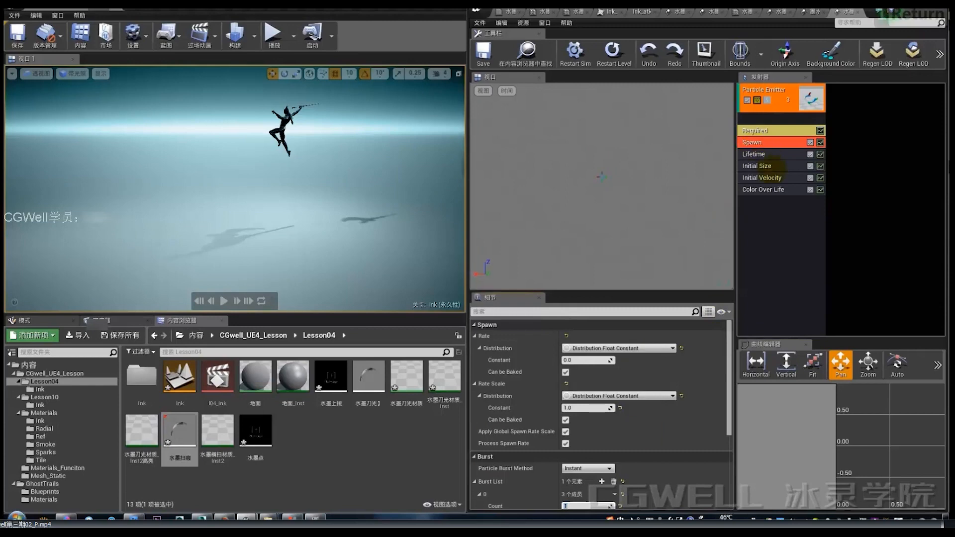
Step: Delete the Initial Velocity module from the particle emitter
left_click(761, 177)
key("Delete")
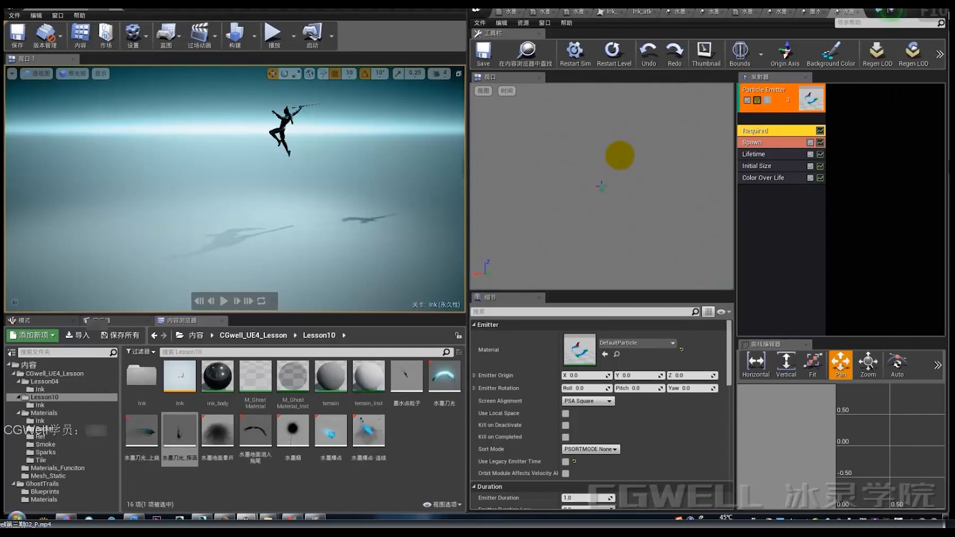
key("alt+q")
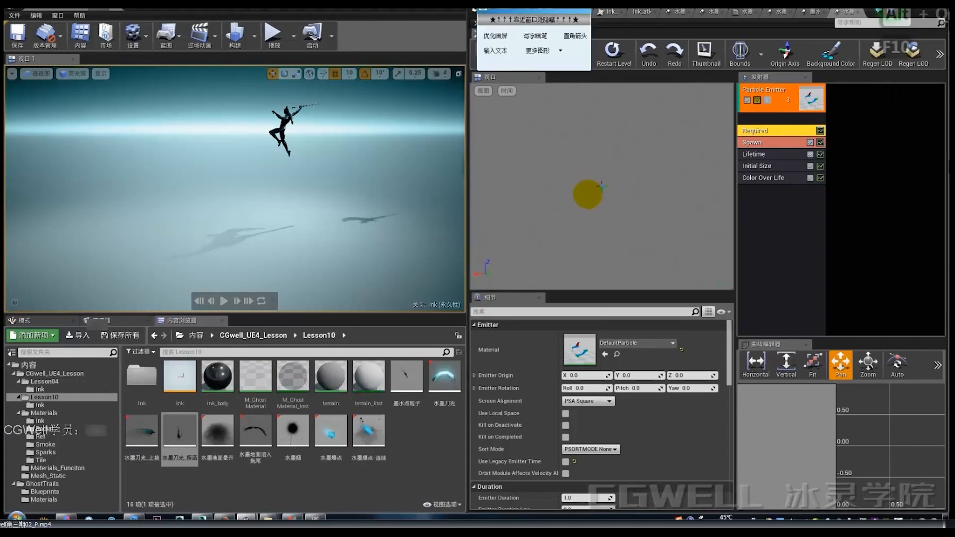
mouse_move(590, 196)
left_mouse_down()
mouse_move(579, 155)
mouse_move(599, 89)
left_mouse_up()
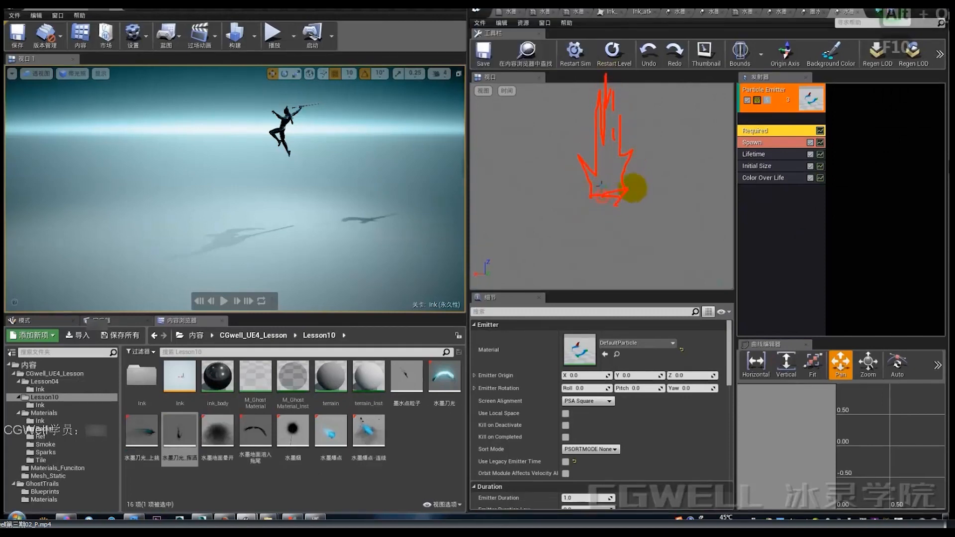
left_click_drag(661, 144, 664, 198)
left_click_drag(662, 143, 648, 156)
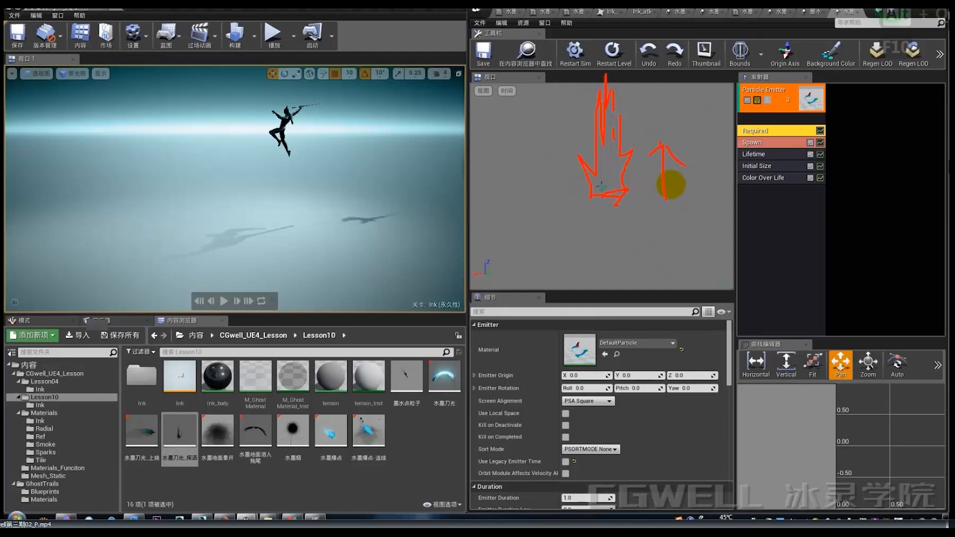
key("Escape")
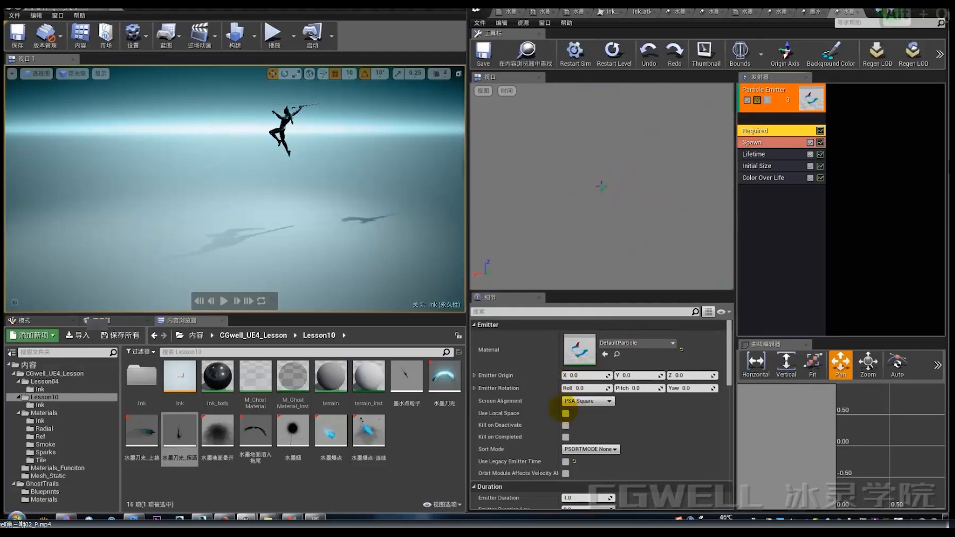
Step: Enable Use Local Space on the emitter and review its Spawn, Lifetime, Initial Size and Color Over Life modules
left_click(565, 413)
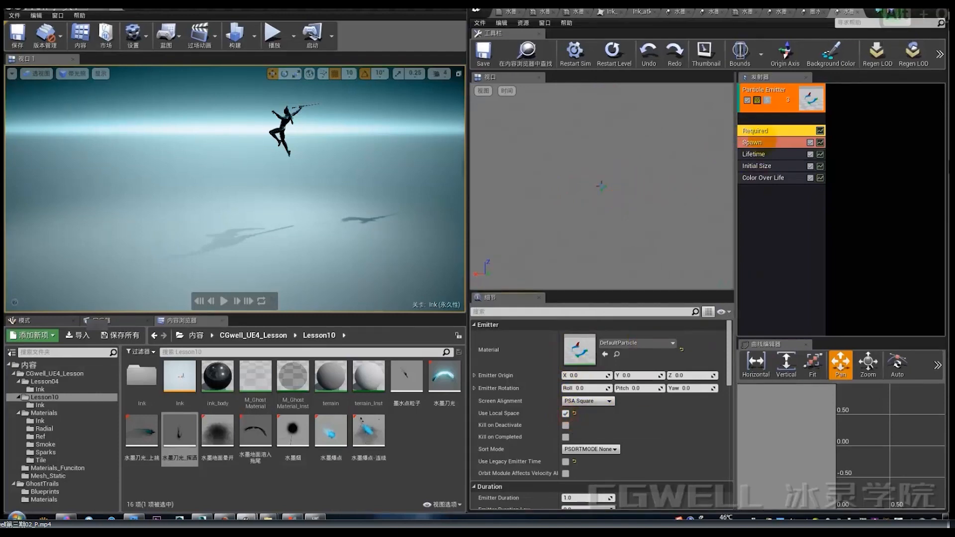
left_click(761, 143)
scroll(628, 422, "down", 4)
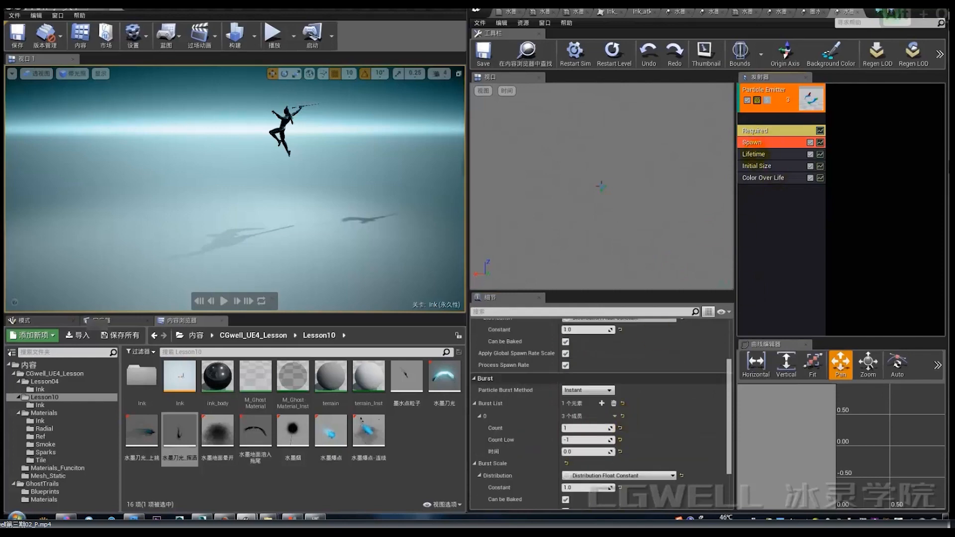
left_click(754, 154)
left_click(758, 166)
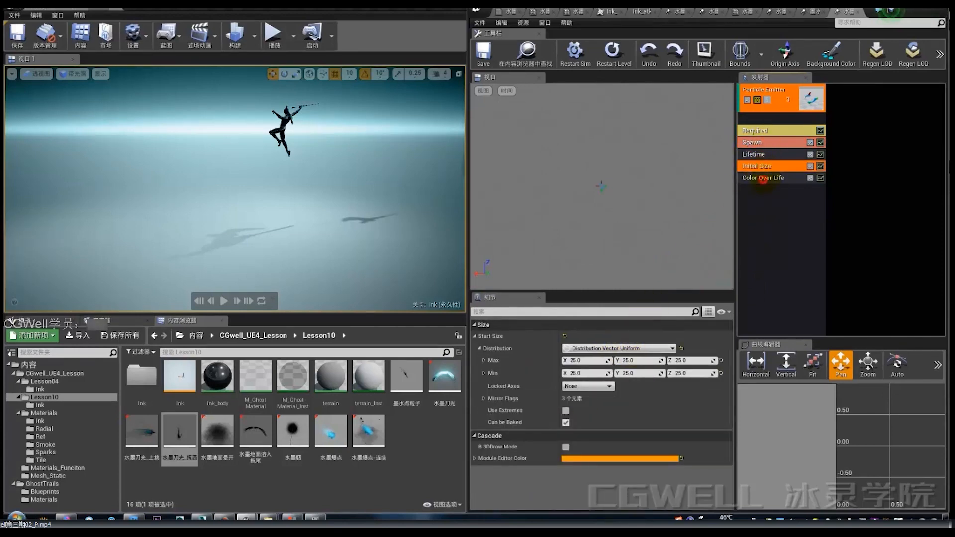
left_click(763, 177)
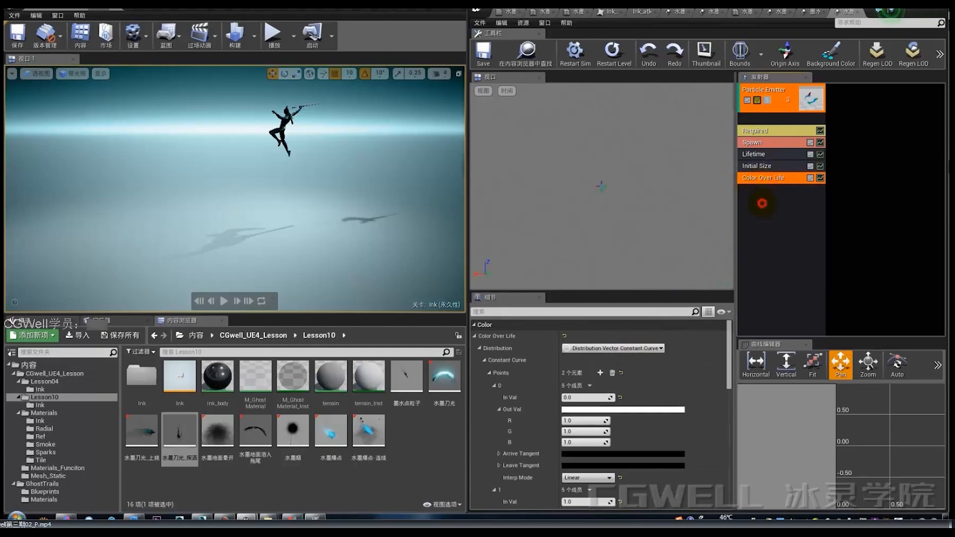
left_click(762, 203)
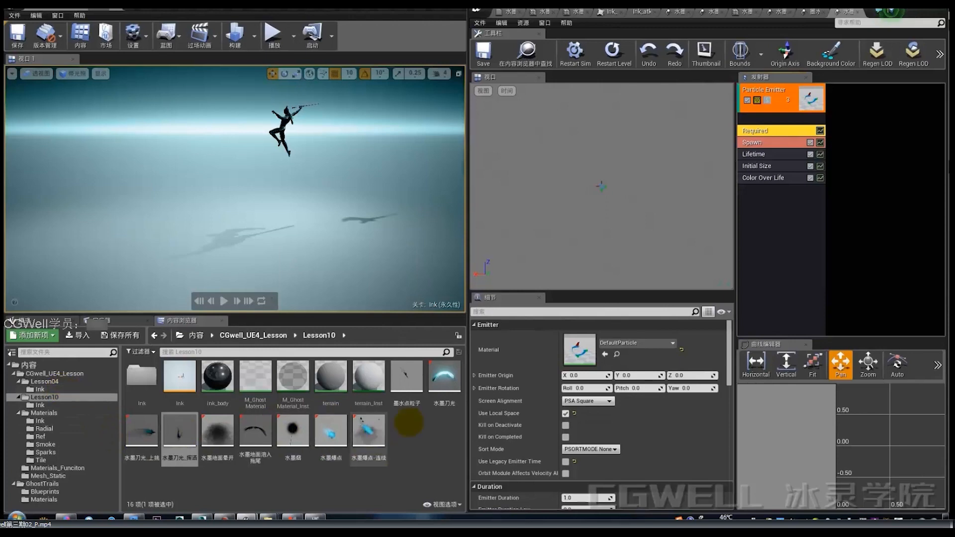
Step: Create a new material in the Lesson04 folder, keeping its default name
left_click(54, 388)
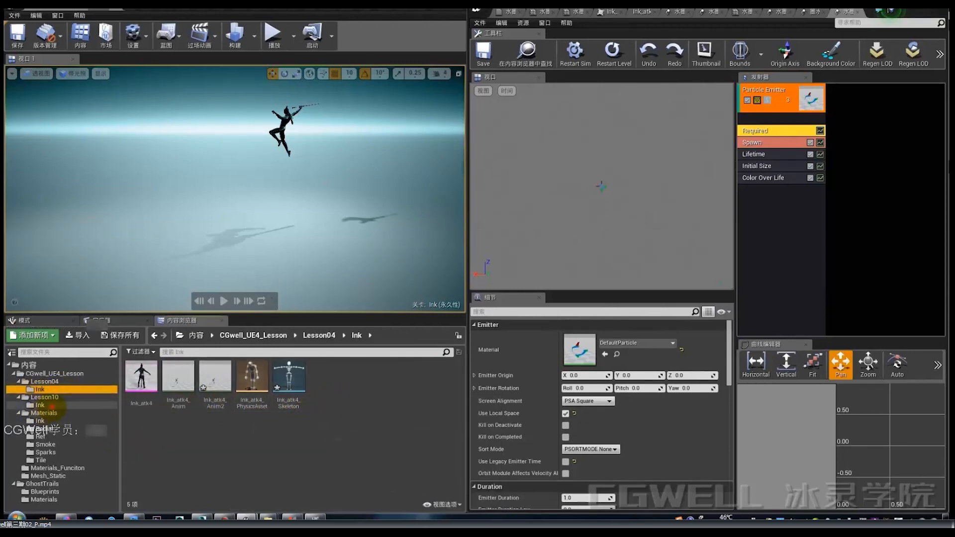
left_click(45, 396)
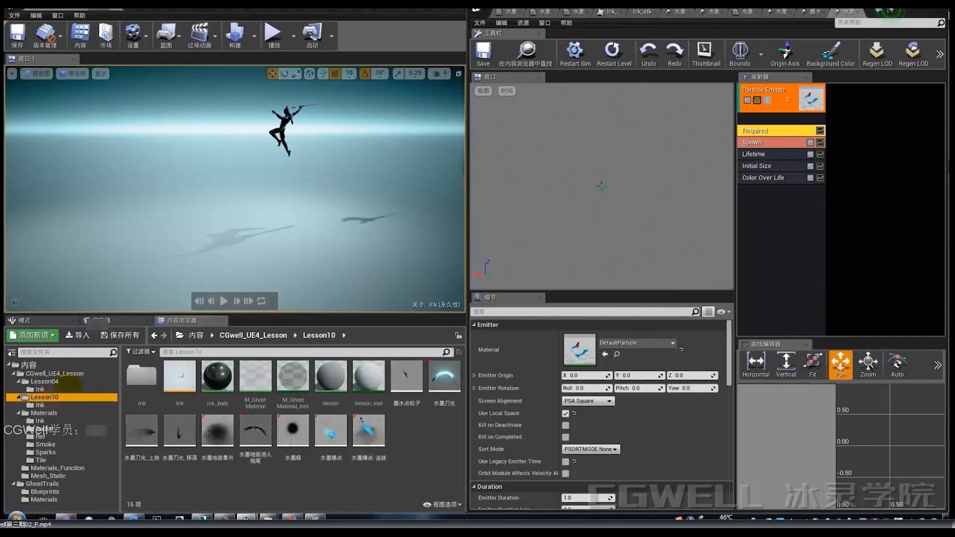
left_click(45, 381)
right_click(311, 425)
mouse_move(368, 387)
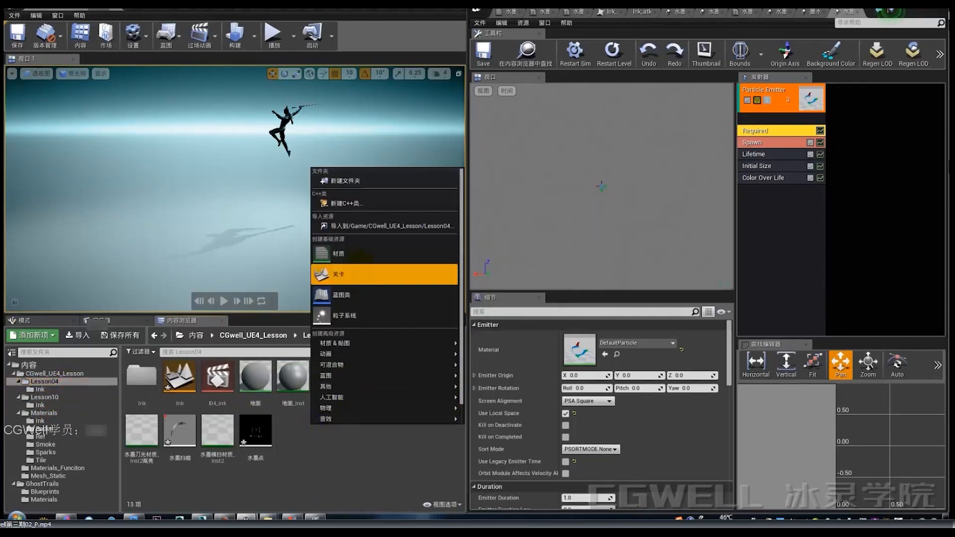
left_click(358, 254)
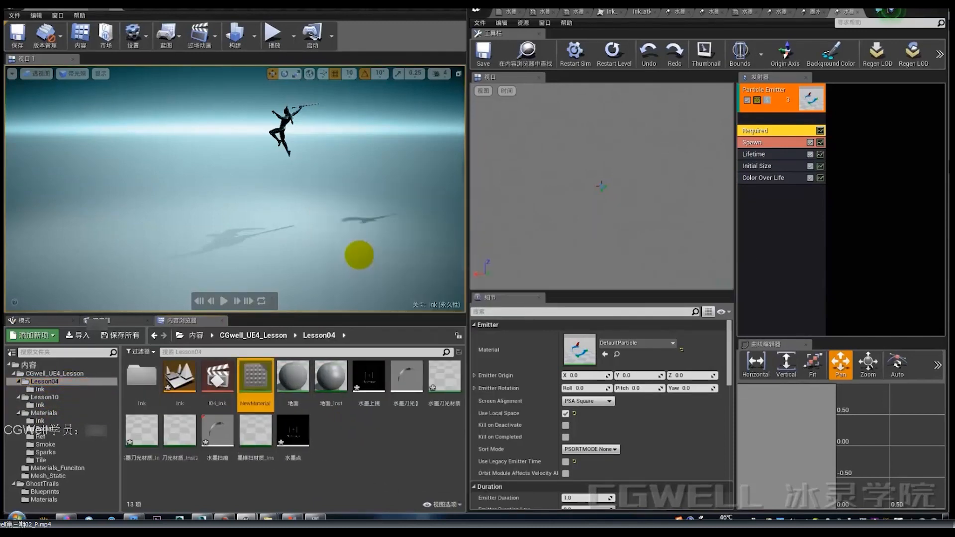
key("Return")
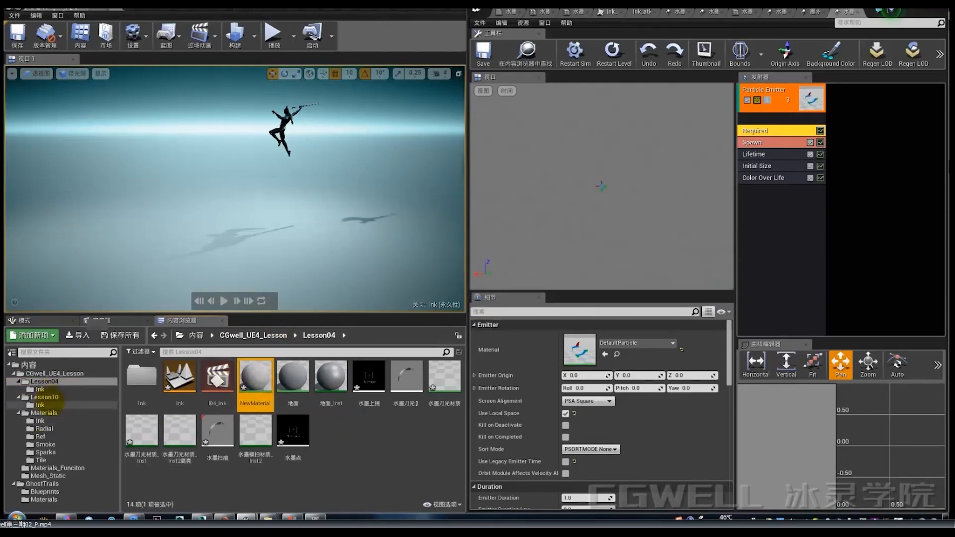
Step: Open the existing Ink_016_tex_Mat material from the Materials/Ink folder
left_click(45, 398)
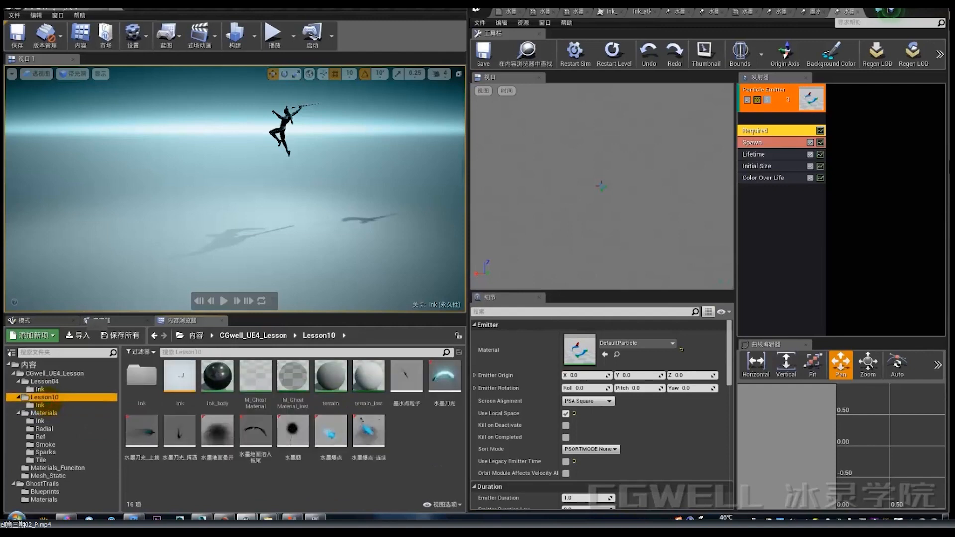
left_click(40, 421)
left_click(216, 430)
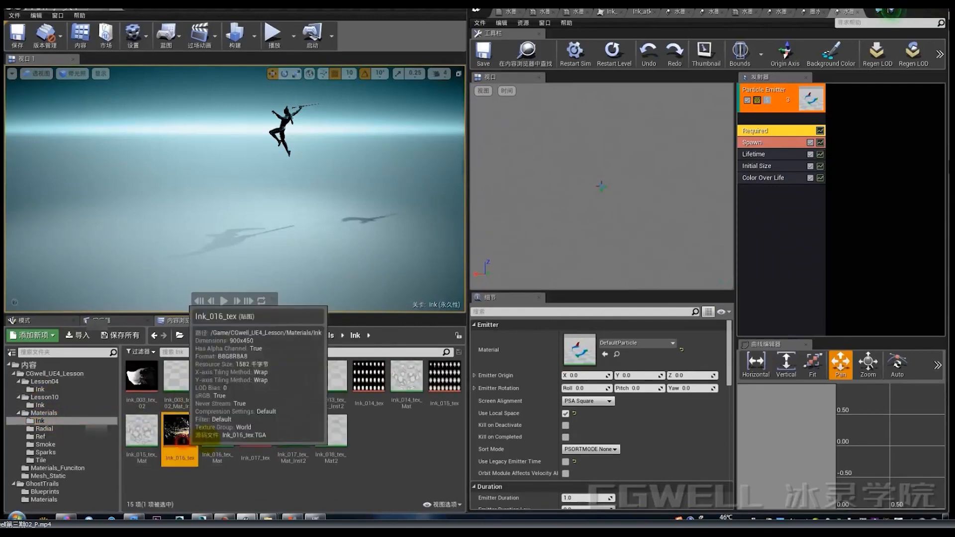
double_click(216, 430)
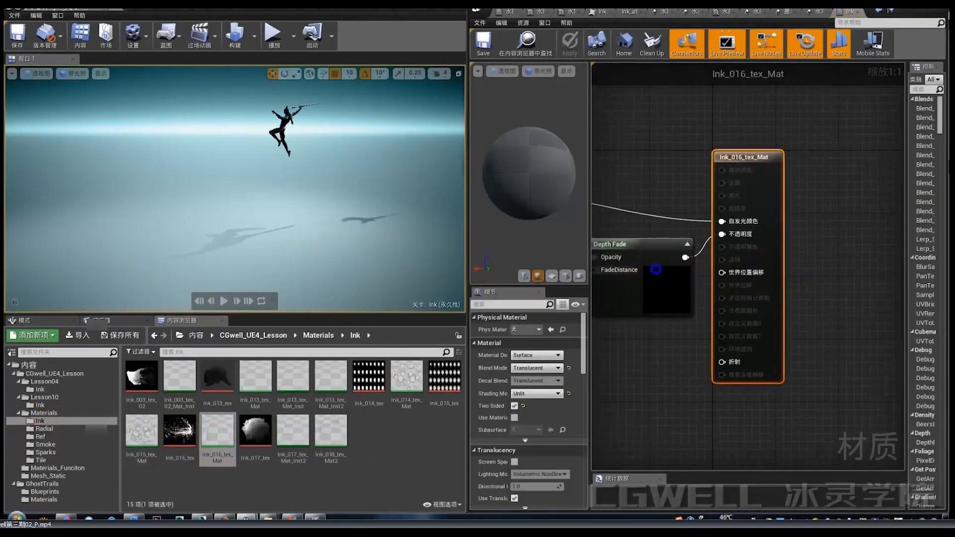
Step: Preview the material on a plane and examine its TexCoord, Texture Sample, ParticleColor and Depth Fade nodes
right_click_drag(685, 280, 796, 308)
left_click(728, 271)
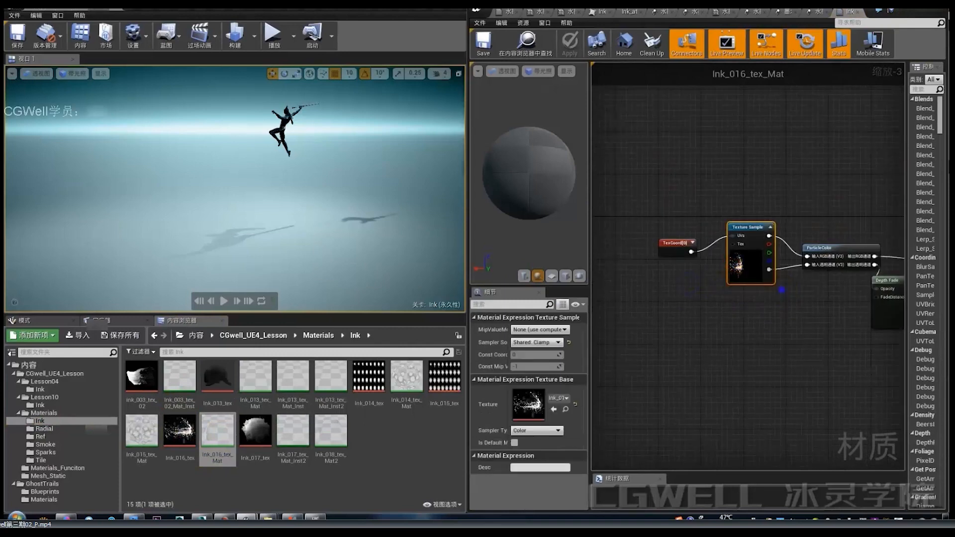
right_click_drag(843, 238, 739, 242)
left_click(552, 276)
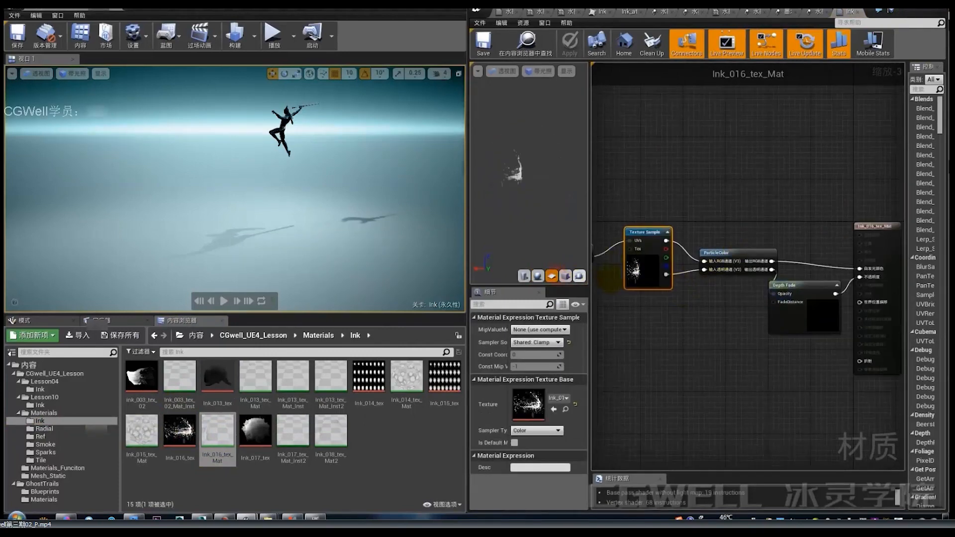
right_click_drag(610, 274, 751, 277)
scroll(716, 274, "up", 3)
left_click(726, 233)
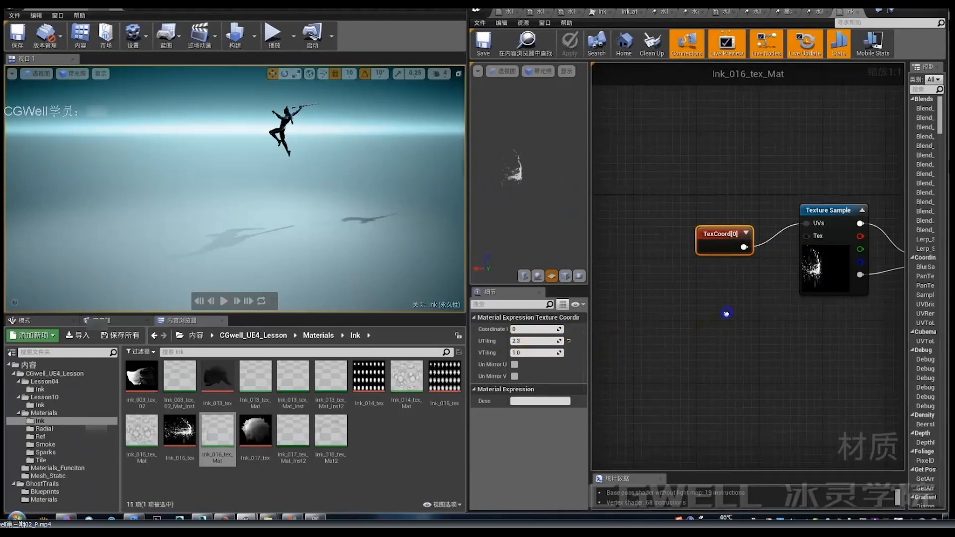
right_click_drag(725, 315, 696, 303)
right_click_drag(804, 332, 646, 318)
scroll(561, 299, "down", 2)
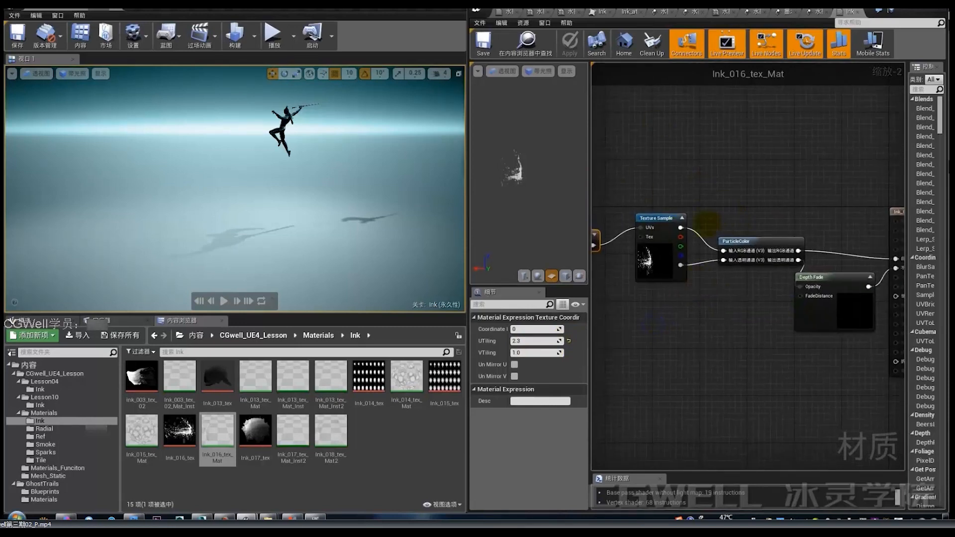
left_click(840, 303)
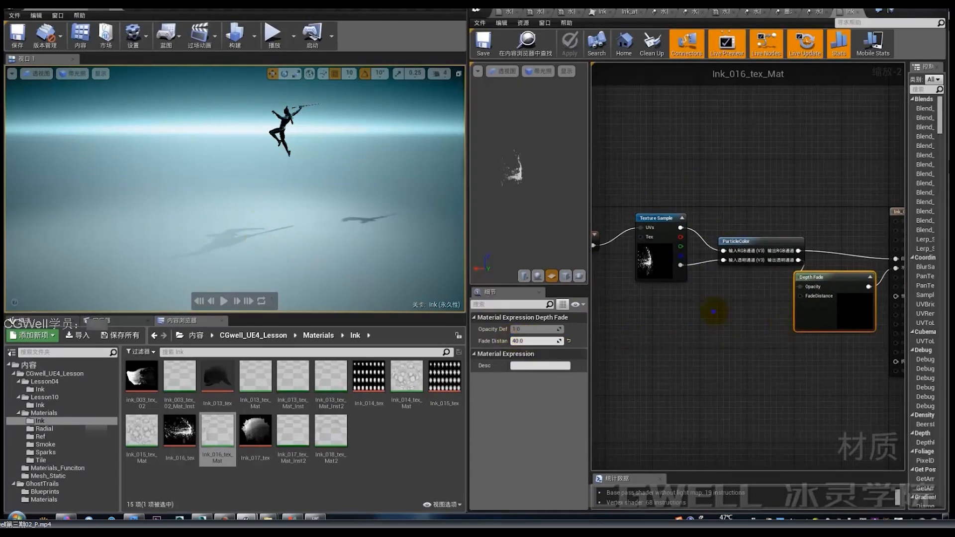
right_click_drag(713, 312, 726, 287)
scroll(631, 290, "up", 2)
scroll(635, 291, "down", 2)
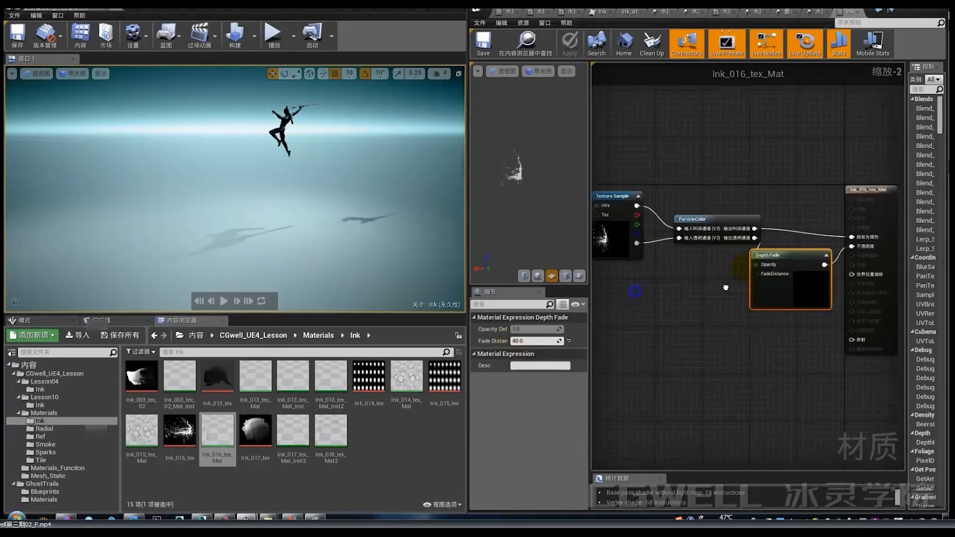
Step: Assign Ink_016_tex_Mat as the emitter's material and place the 水墨上挑 particle system on the ground below the character
left_click(815, 11)
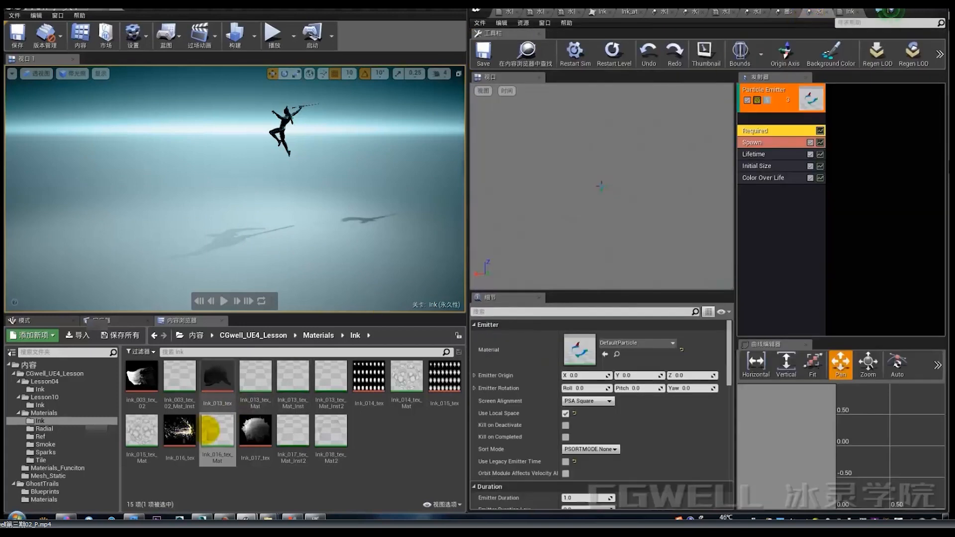
left_click(606, 354)
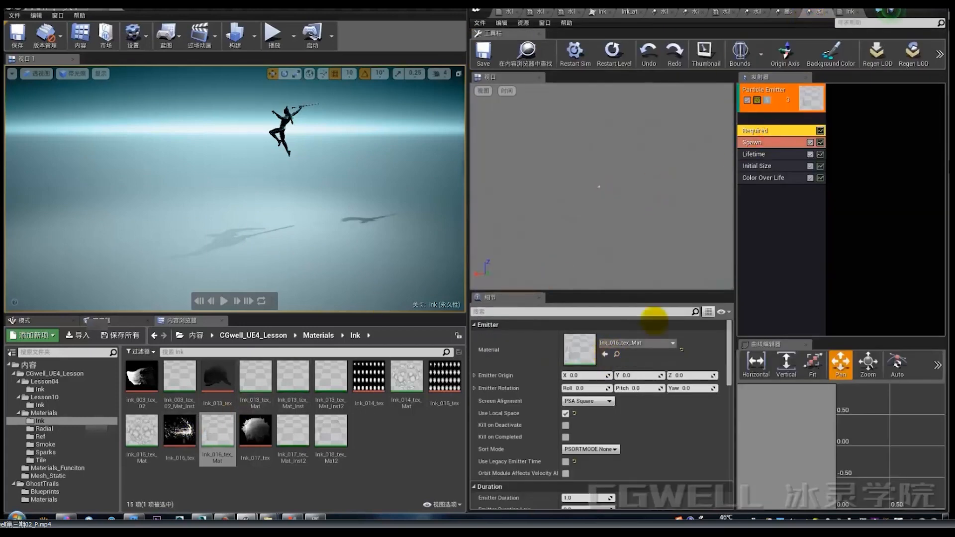
left_click(575, 53)
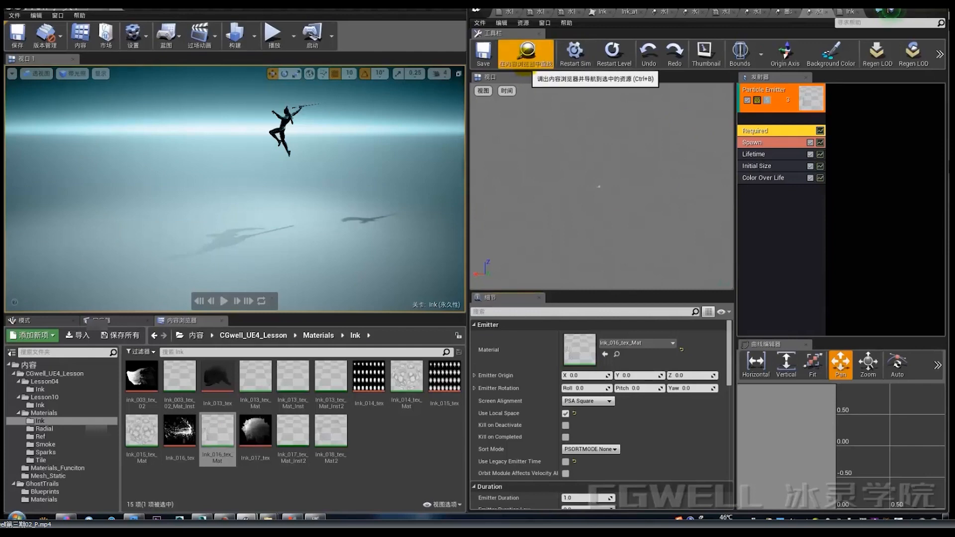
left_click(523, 59)
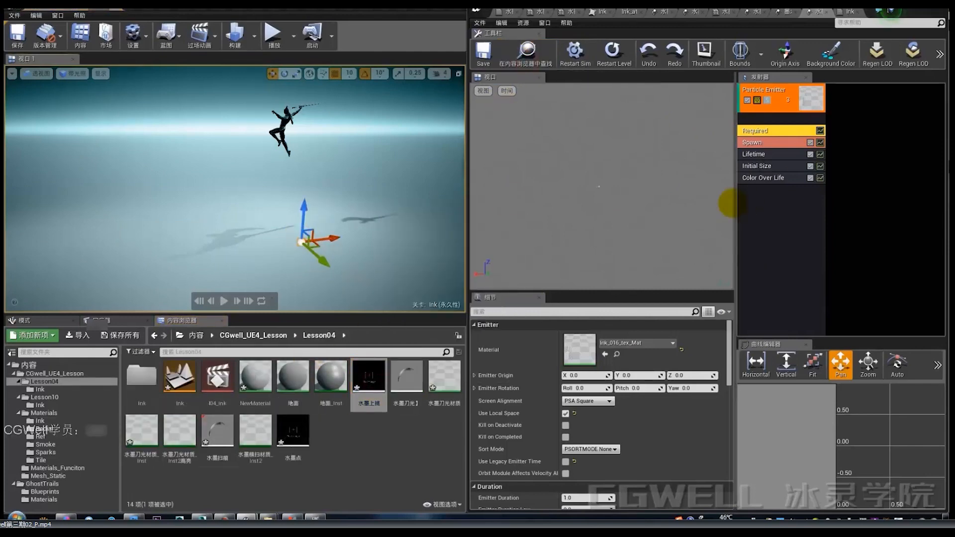
Step: Set the emitter's screen alignment to PSA Velocity and add an Initial Velocity module
left_click(588, 401)
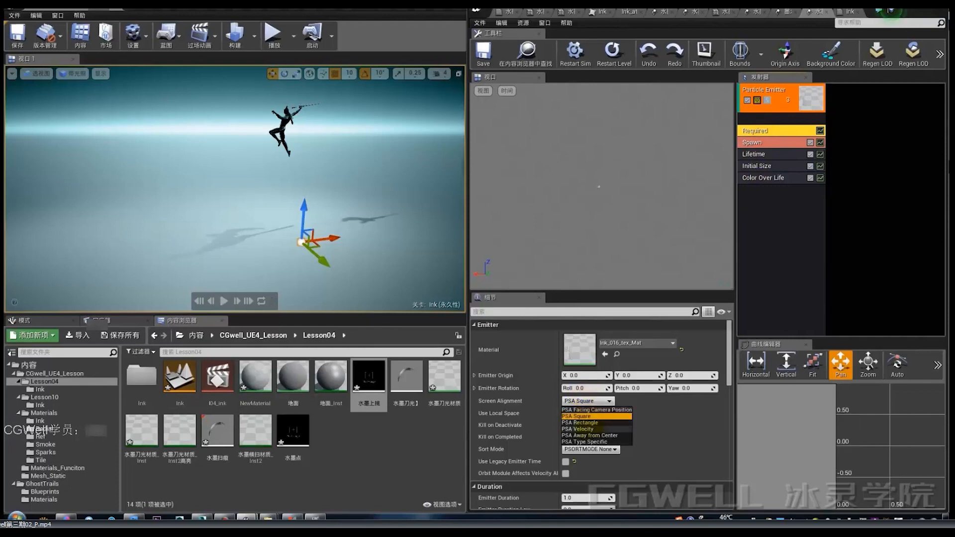
left_click(590, 427)
right_click(786, 223)
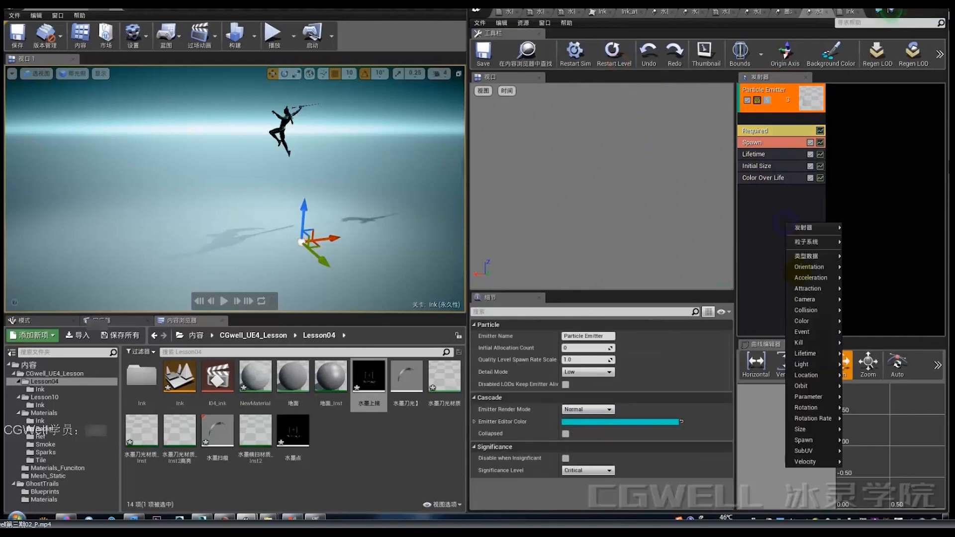
mouse_move(840, 460)
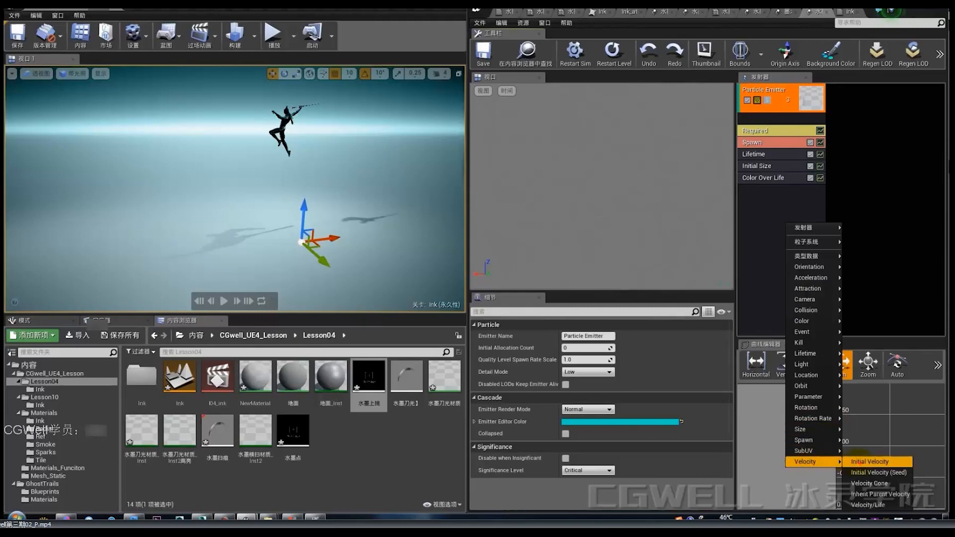
left_click(869, 461)
Step: Give Start Velocity a constant vector distribution with Z 10 and restart the effect in the level
left_click(478, 336)
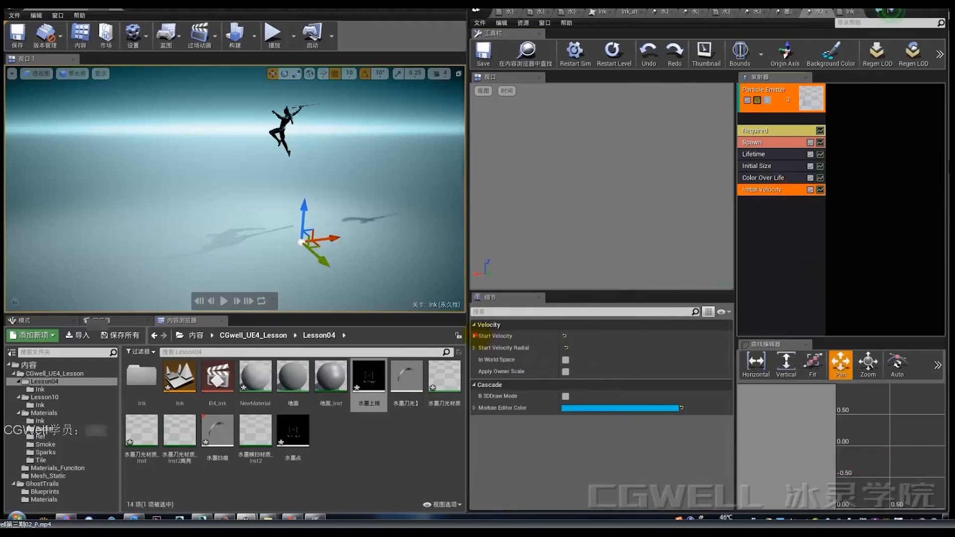
left_click(478, 348)
left_click(671, 348)
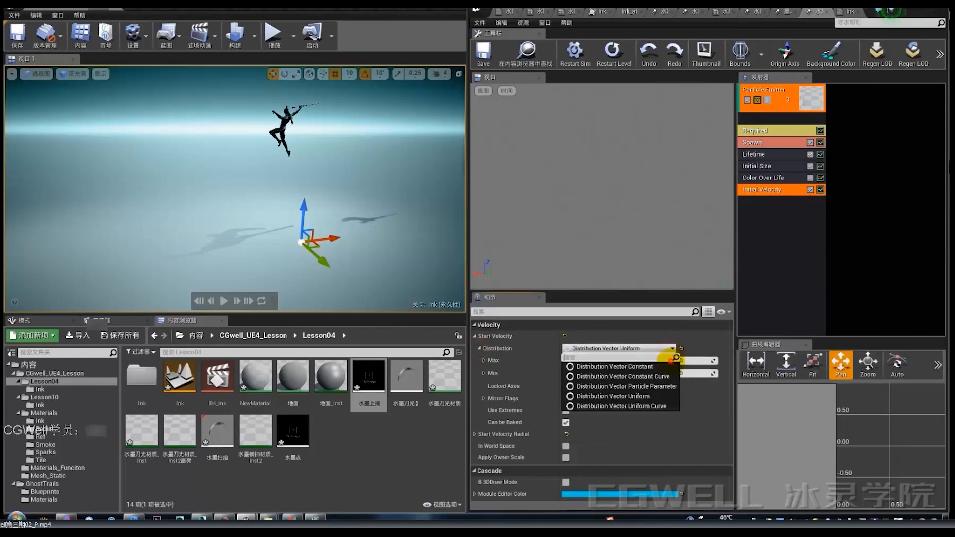
left_click(673, 367)
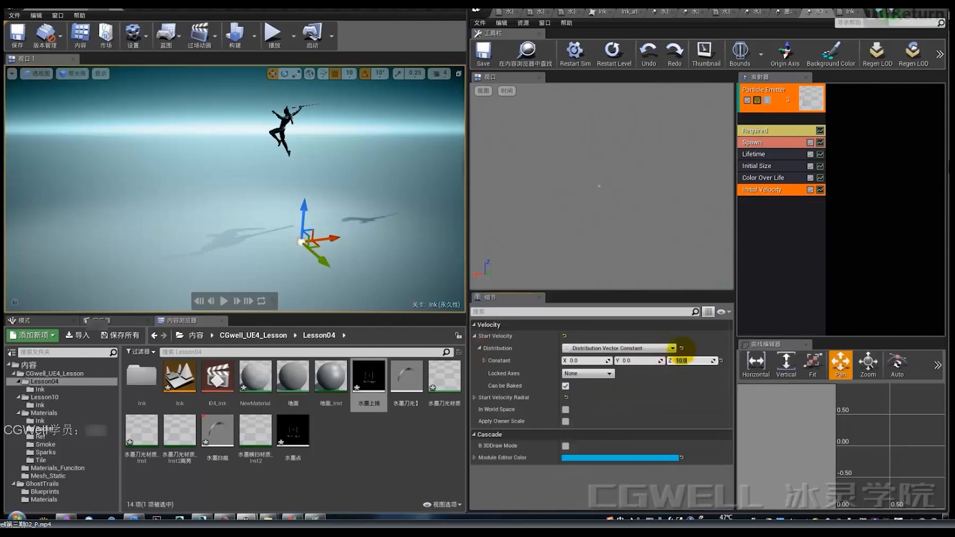
left_click(615, 54)
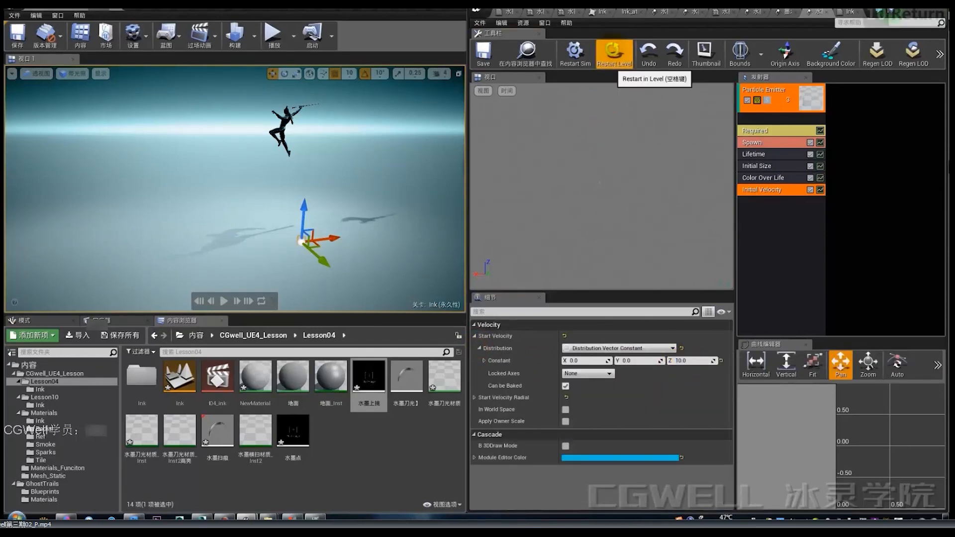
Step: Give the emitter's Start Size a constant vector distribution with X 100 and Y 500
left_click(775, 167)
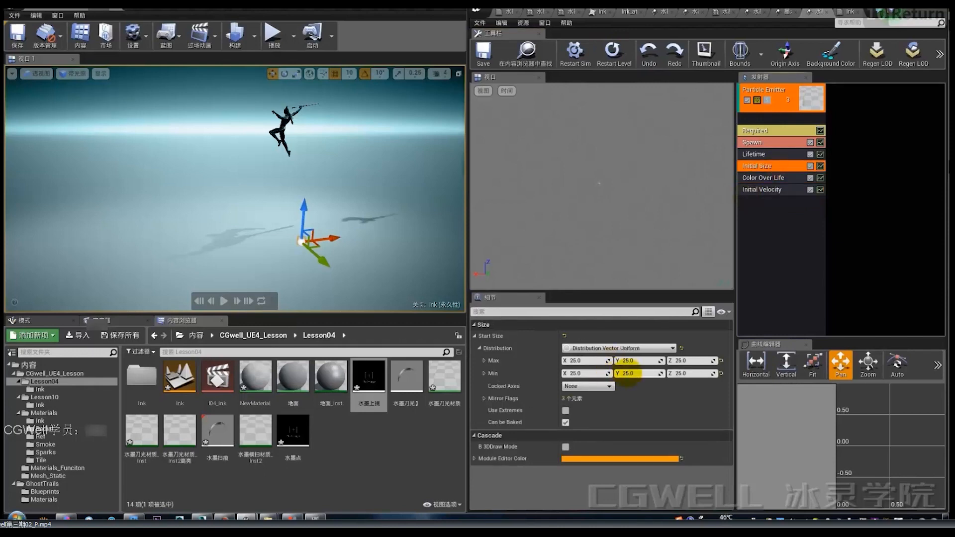
left_click(637, 349)
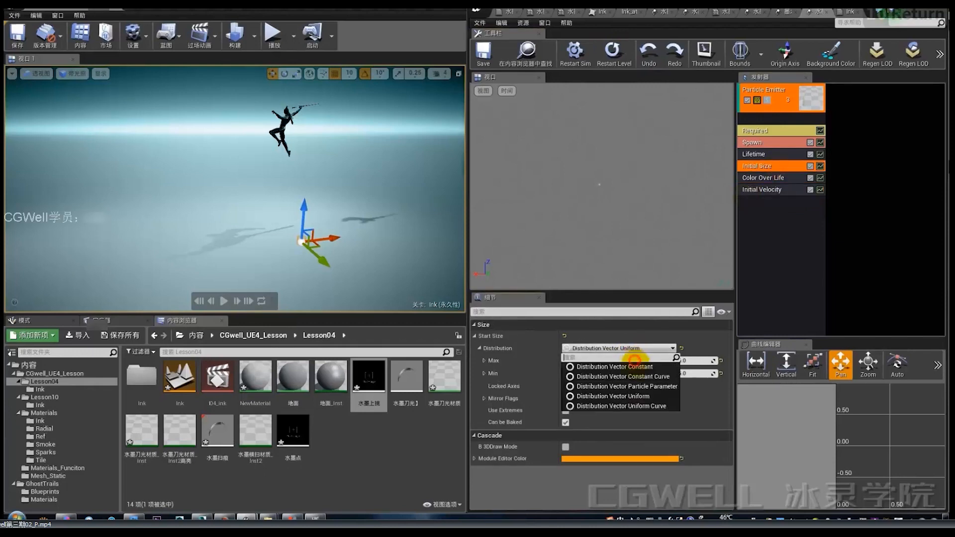
left_click(632, 361)
type("500")
key("Return")
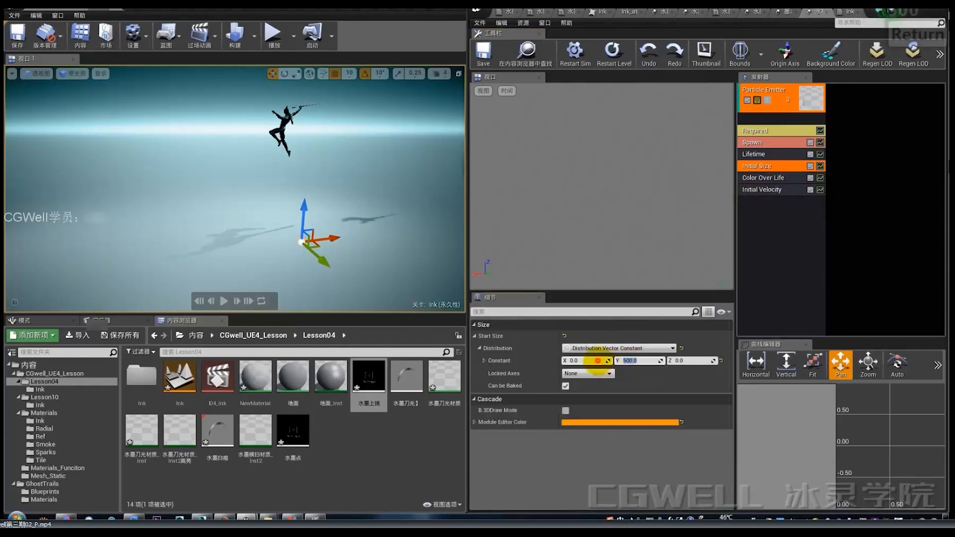
left_click(598, 360)
type("100")
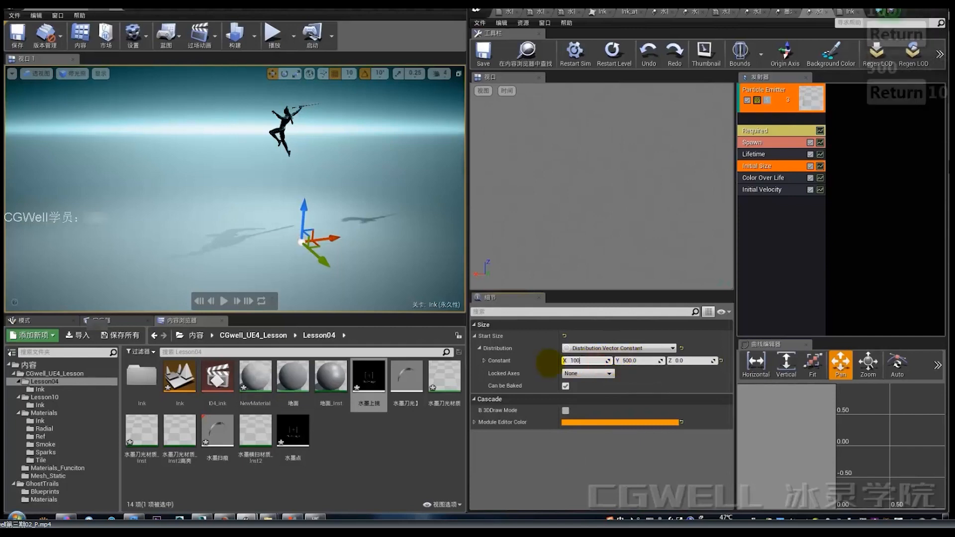
Step: Raise the particle effect vertically above the ground in the level and inspect it around the character
left_click_drag(302, 217, 302, 168)
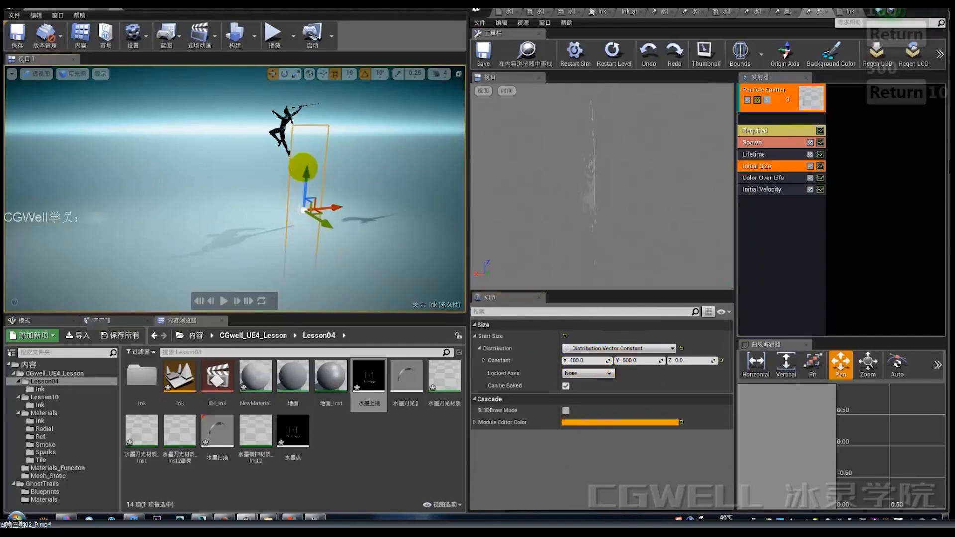
mouse_move(304, 170)
right_mouse_down()
mouse_move(326, 169)
mouse_move(309, 168)
right_mouse_up()
key("w")
key("a")
key("s")
key("d")
key("w")
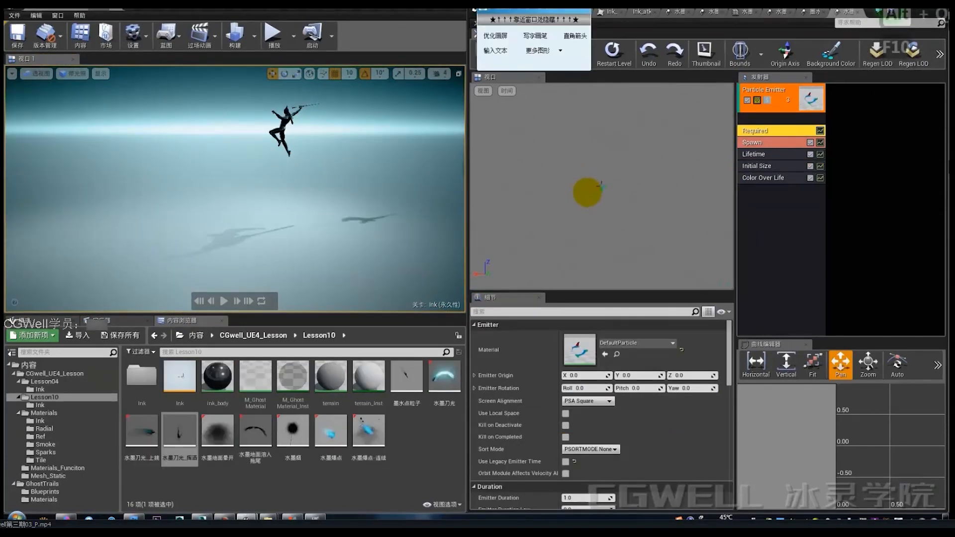
mouse_move(591, 198)
left_mouse_down()
mouse_move(603, 142)
mouse_move(620, 151)
mouse_move(623, 186)
left_mouse_up()
left_click_drag(663, 144, 666, 197)
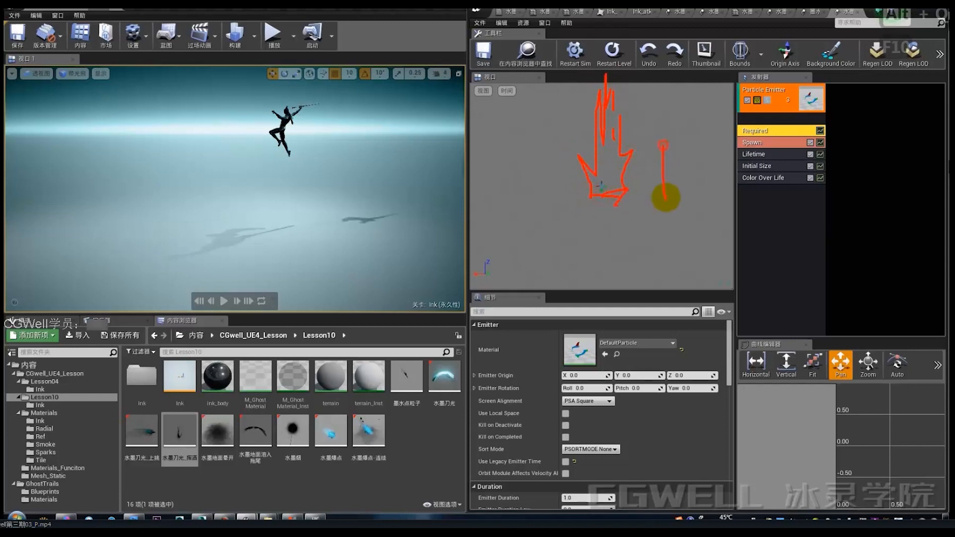
left_click_drag(660, 143, 648, 155)
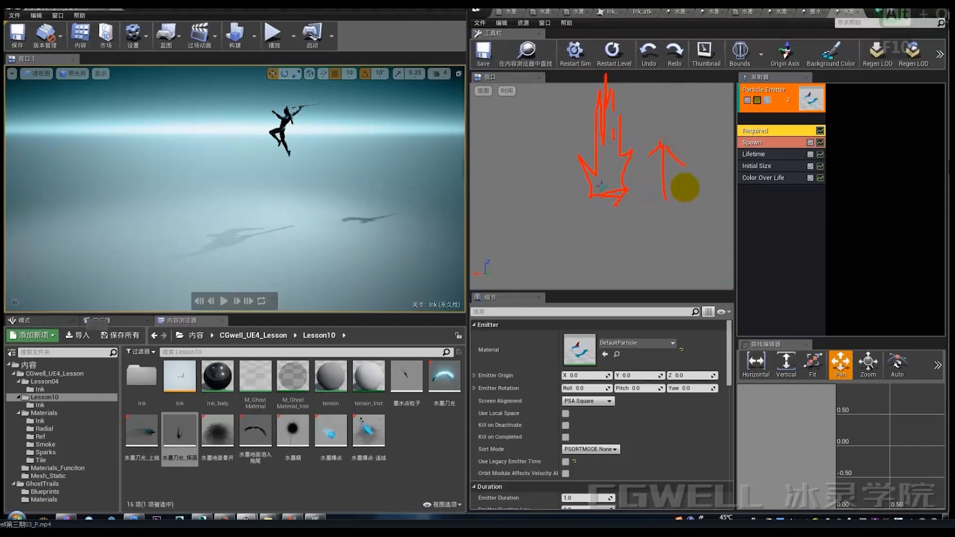
key("Escape")
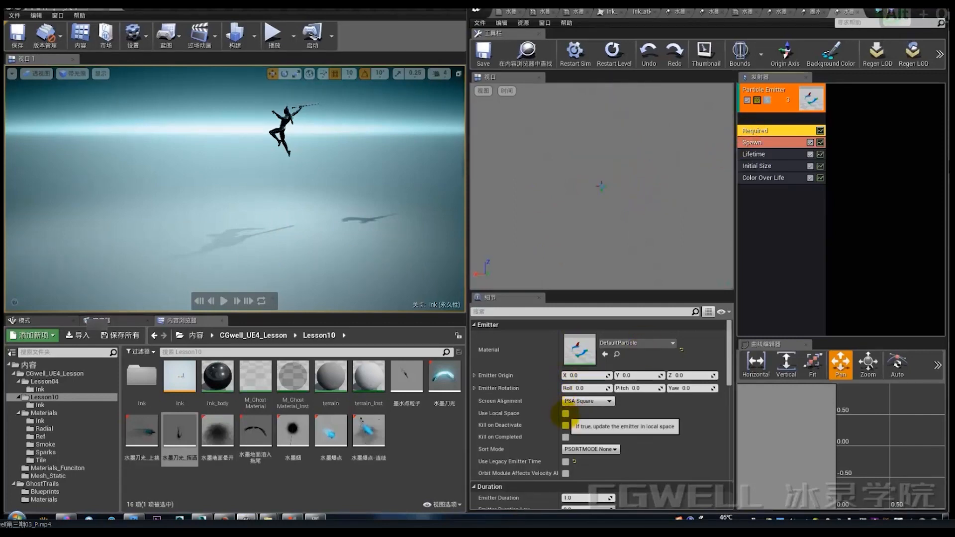
Step: Enable Use Local Space for the emitter and review its Spawn, Initial Size and Color Over Life modules
left_click(565, 413)
left_click(761, 142)
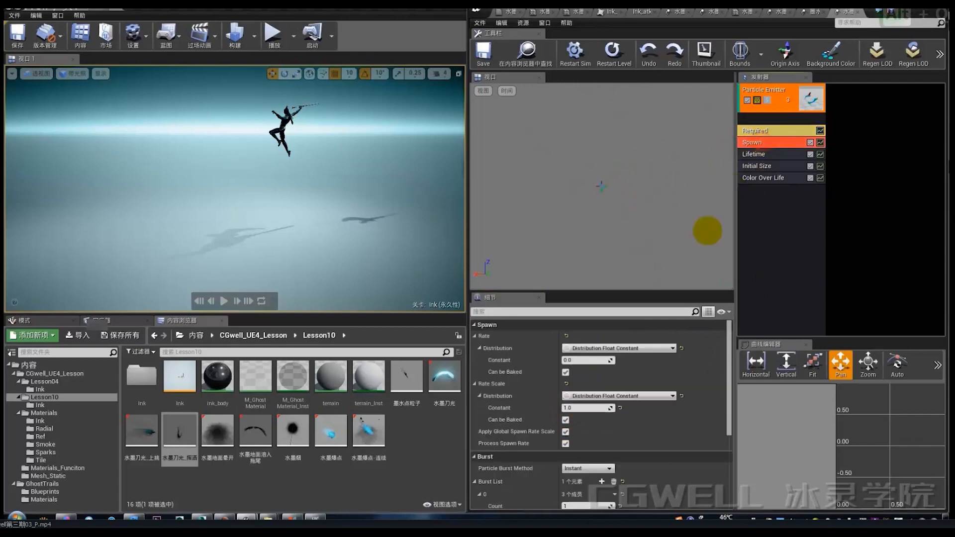
scroll(647, 358, "down", 5)
left_click(756, 165)
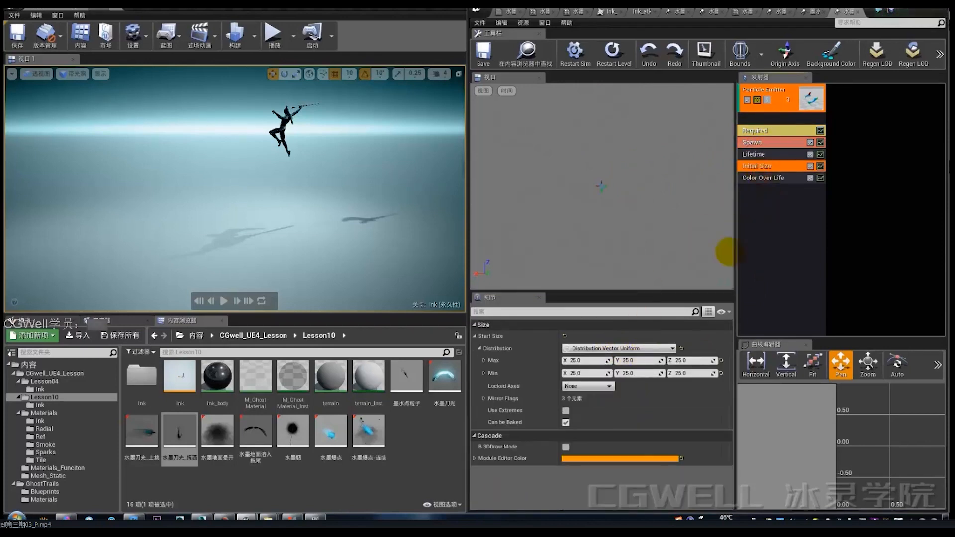
left_click(763, 178)
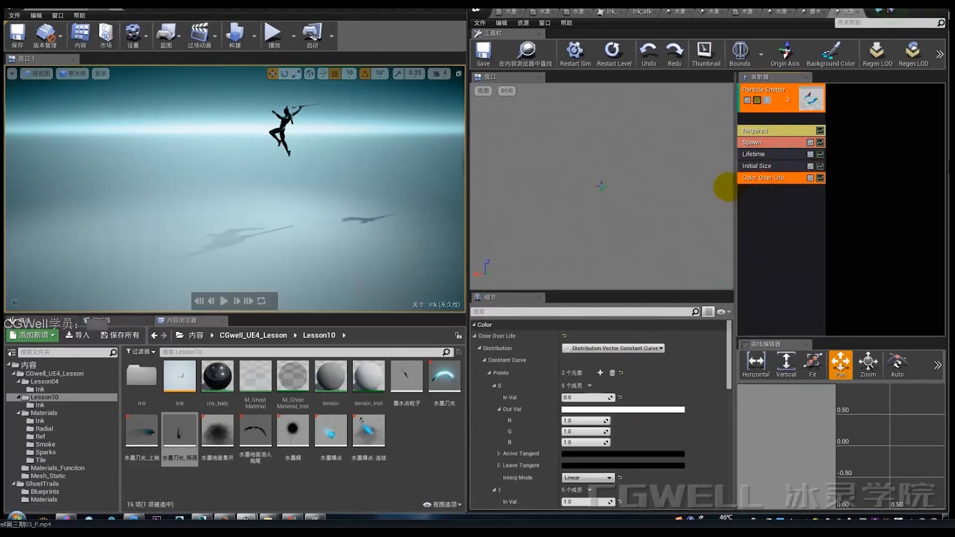
left_click(762, 203)
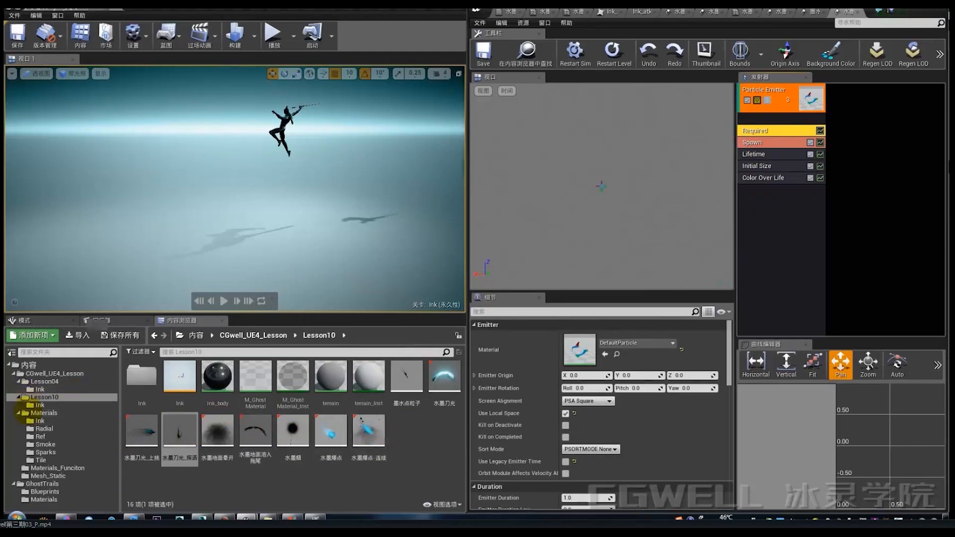
Step: Create a new material in the Lesson04 folder, keeping the default name NewMaterial
left_click(40, 389)
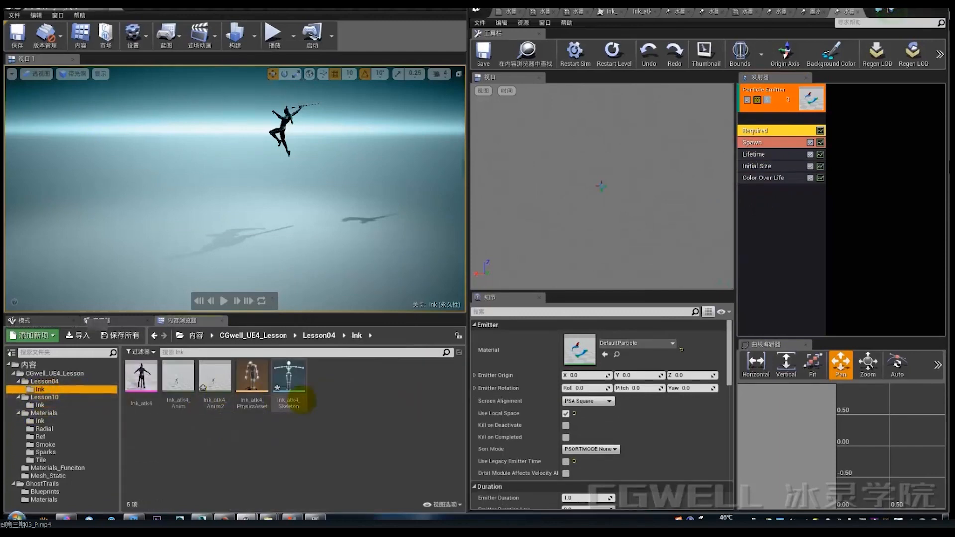
left_click(44, 397)
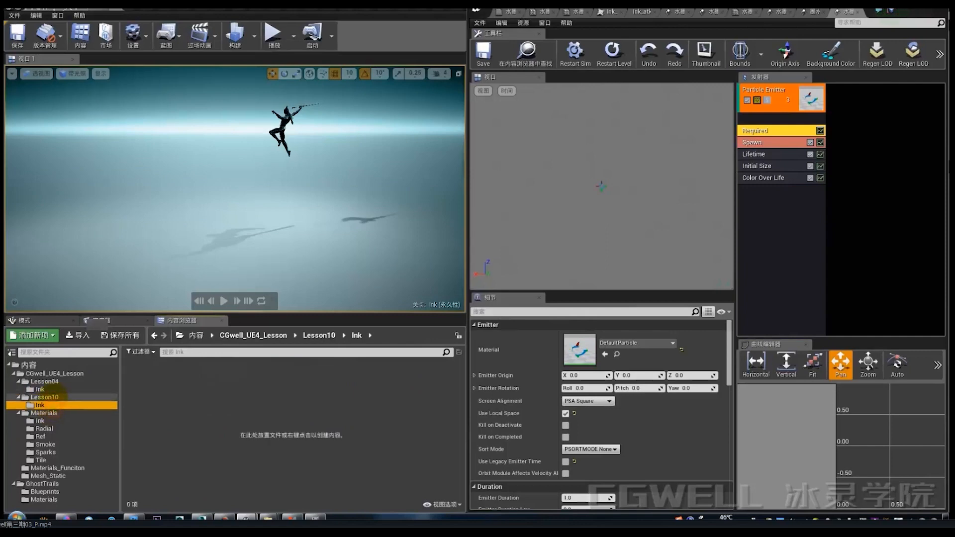
left_click(45, 381)
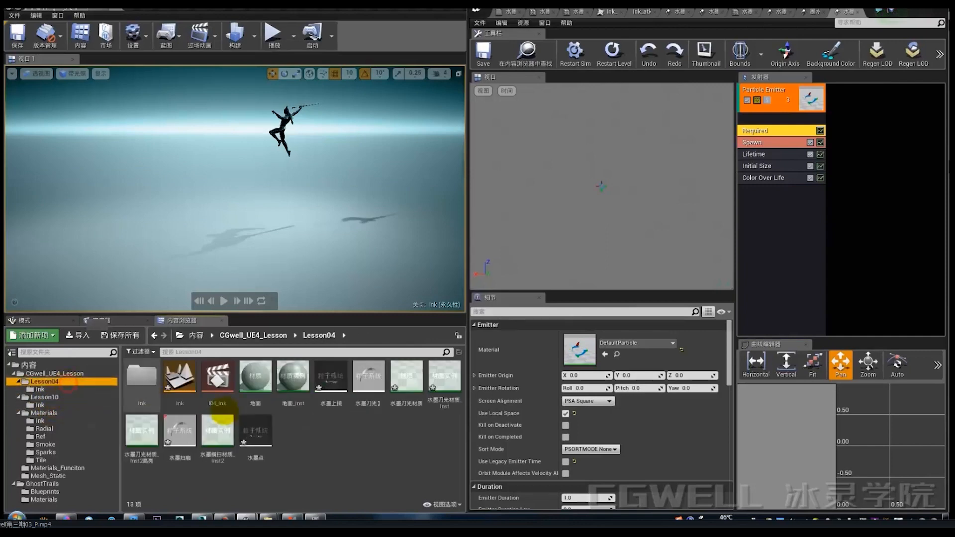
right_click(309, 421)
mouse_move(368, 386)
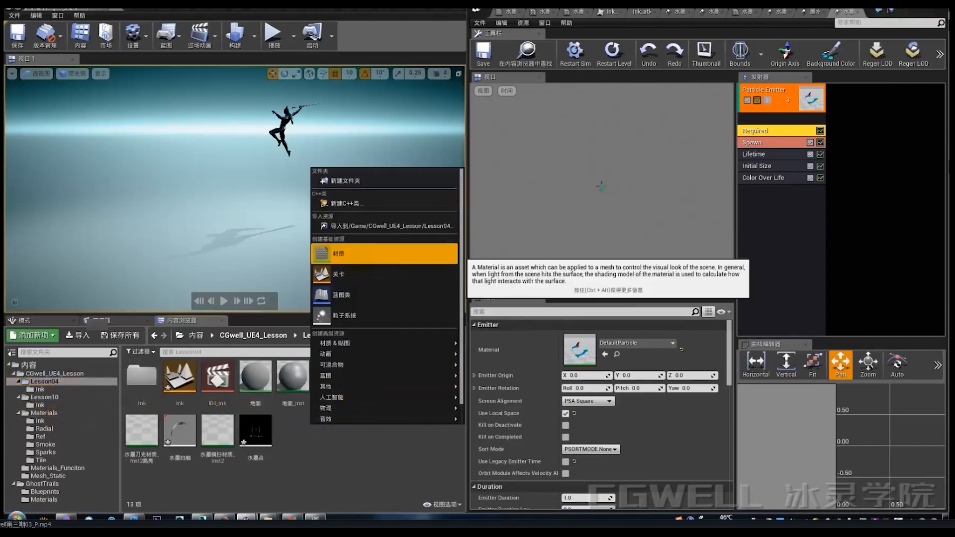
left_click(357, 254)
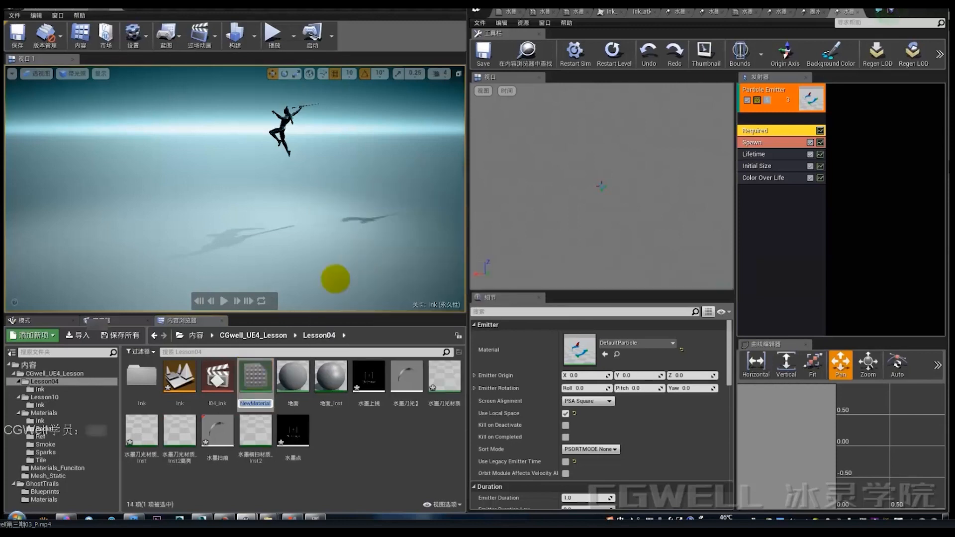
key("Return")
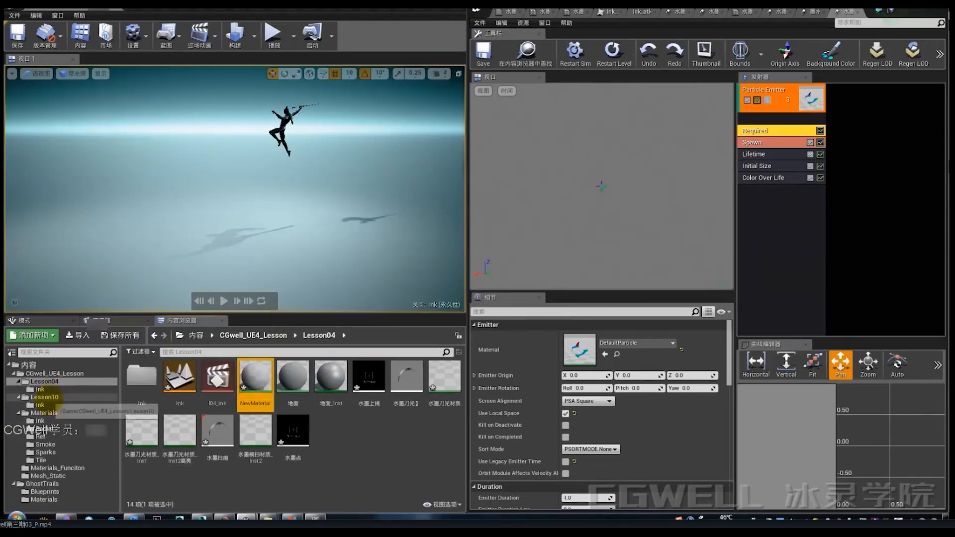
Step: Open the Ink_016_tex_Mat material from the Materials/Ink folder
left_click(46, 397)
left_click(40, 405)
left_click(46, 397)
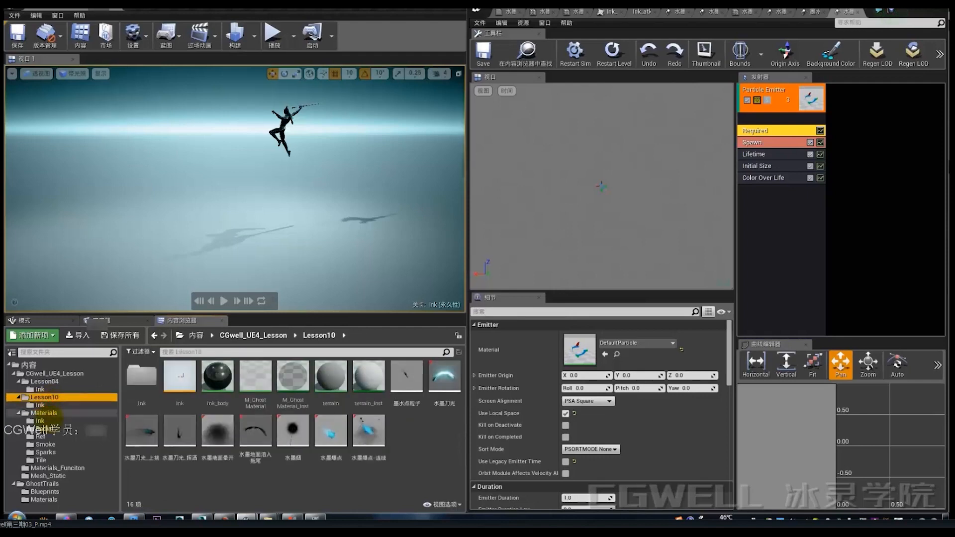
left_click(40, 421)
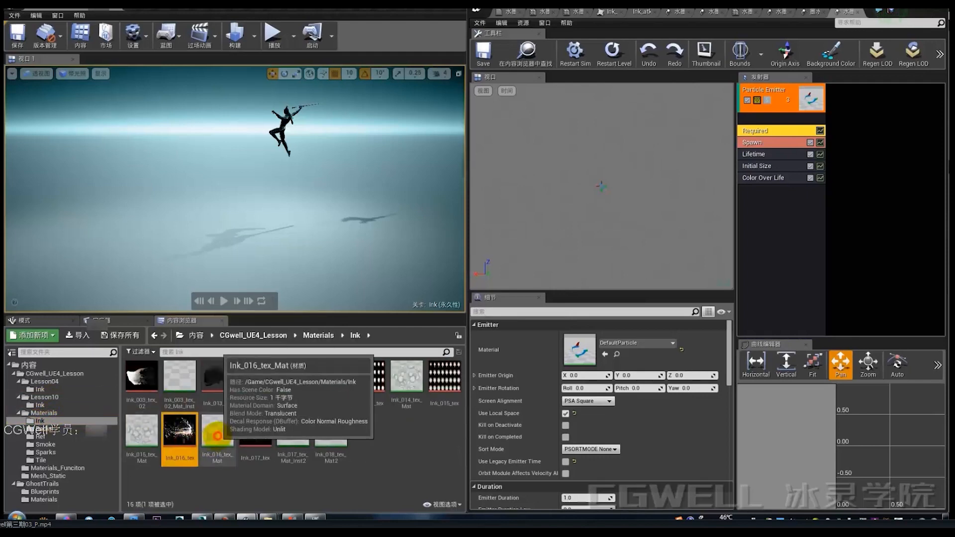
double_click(212, 436)
right_click_drag(669, 222, 860, 249)
scroll(736, 271, "down", 3)
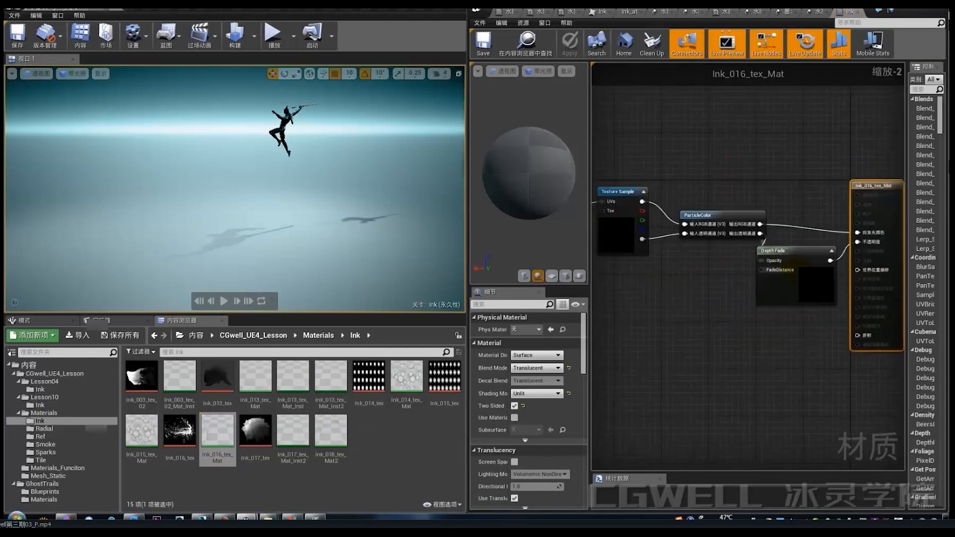
Step: Preview the material on a plane and examine the settings of its Texture Sample, TexCoord and Depth Fade nodes
right_click_drag(688, 284, 796, 309)
left_click(736, 265)
right_click_drag(740, 242, 636, 247)
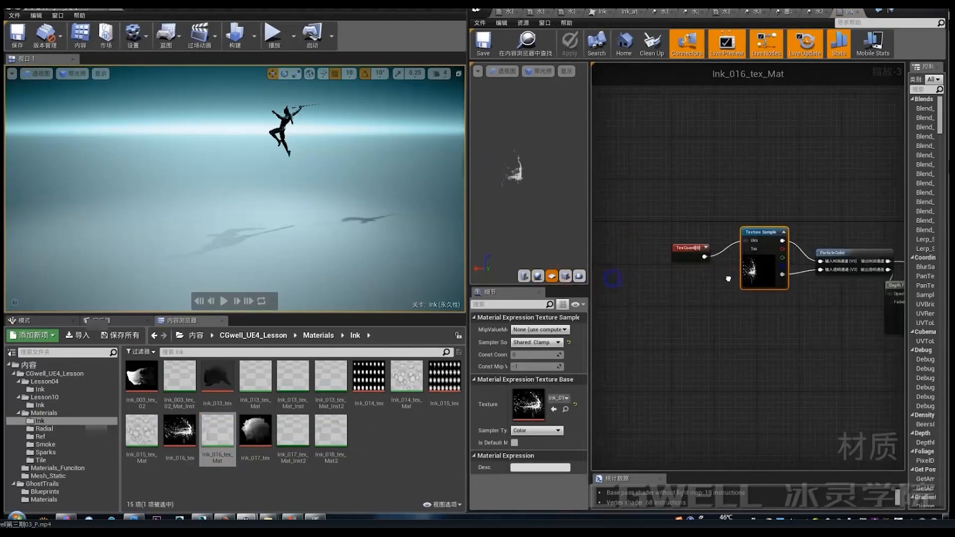
left_click(724, 239)
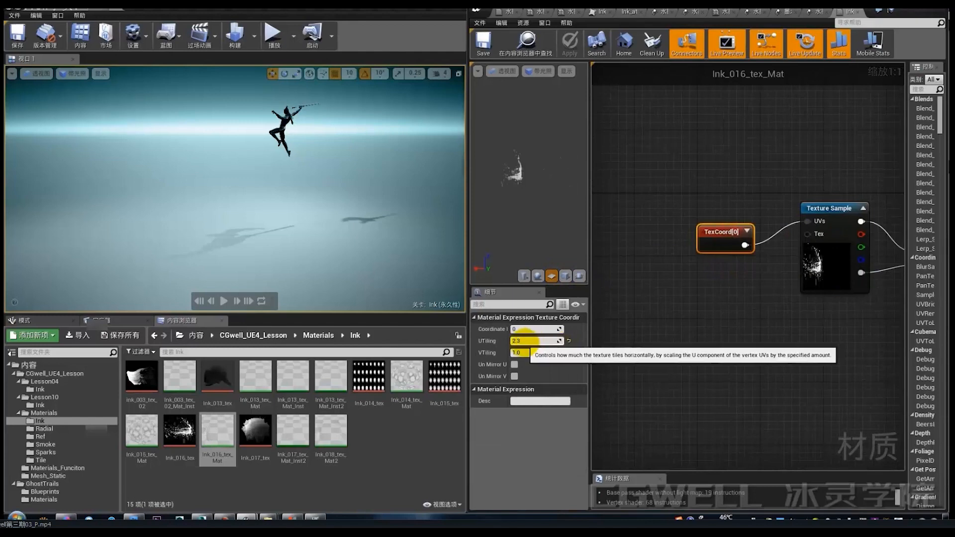
mouse_move(728, 293)
right_mouse_down()
mouse_move(667, 332)
mouse_move(722, 279)
right_mouse_up()
right_click_drag(815, 327, 706, 332)
right_click_drag(782, 315, 626, 314)
scroll(639, 319, "down", 2)
right_click_drag(653, 325, 703, 313)
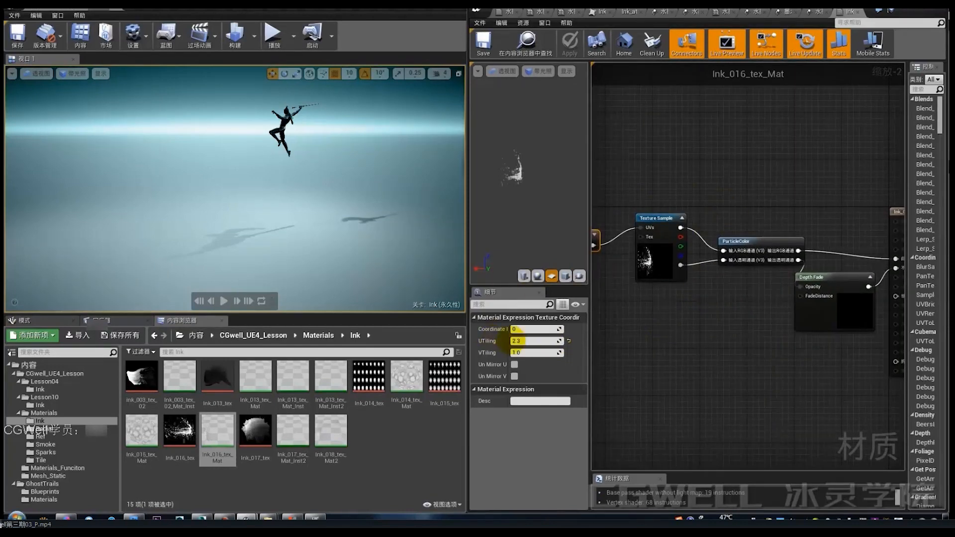
left_click(825, 285)
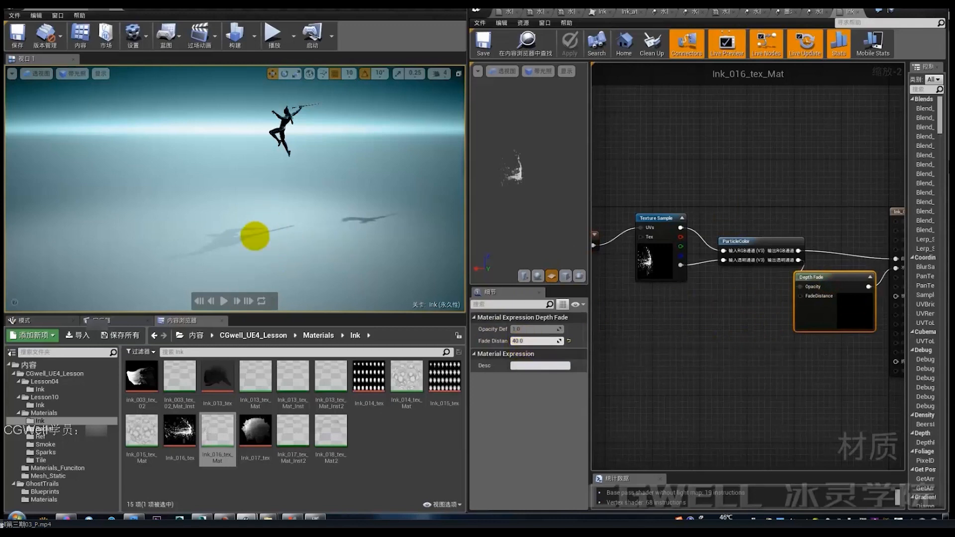
right_click_drag(719, 312, 732, 284)
scroll(699, 289, "up", 2)
scroll(651, 292, "down", 2)
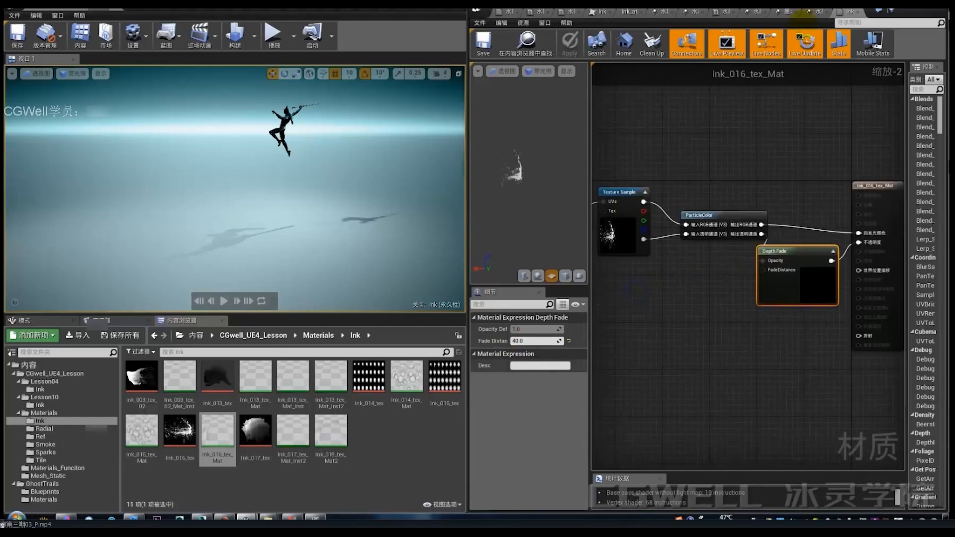
Step: Assign Ink_016_tex_Mat as the emitter's material, place the 水墨上挑 particle system below the character and raise it slightly
left_click(815, 12)
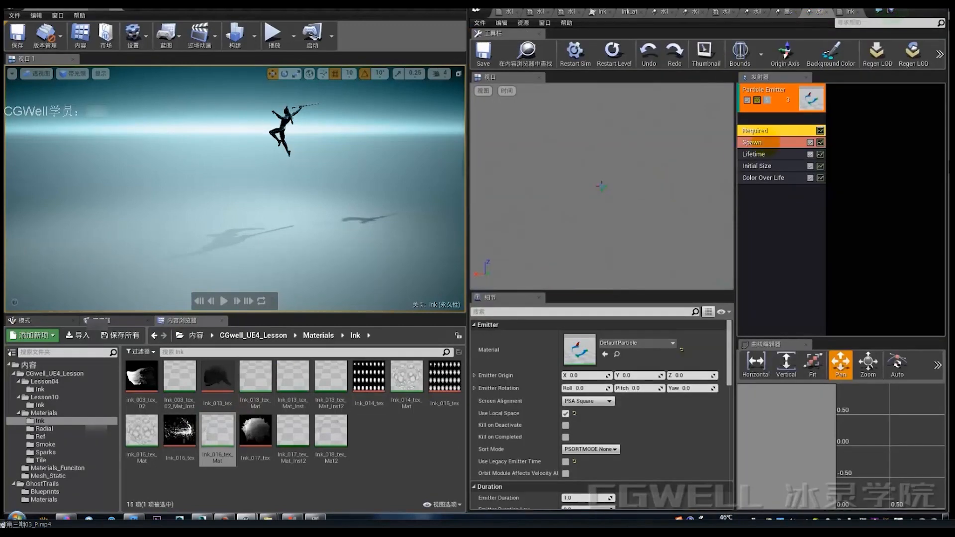
left_click(606, 355)
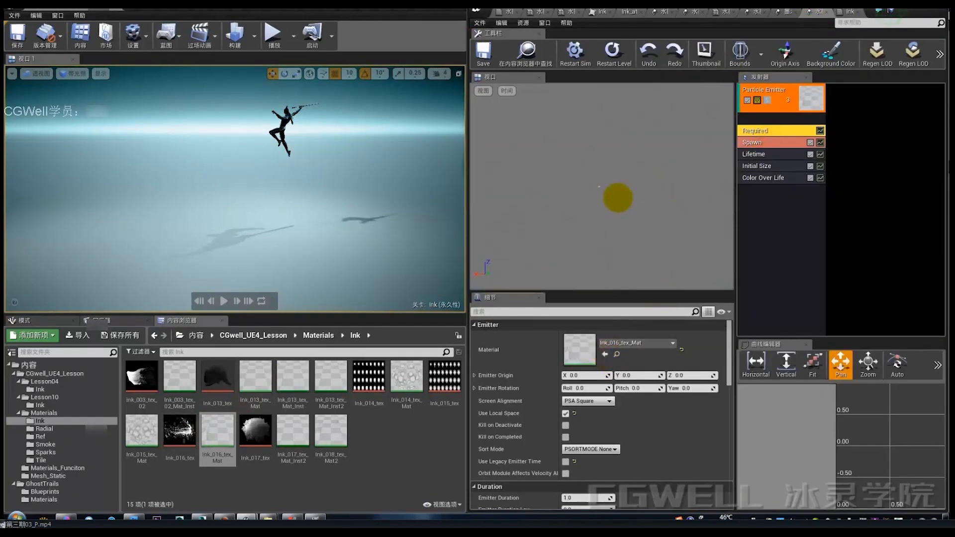
left_click(527, 51)
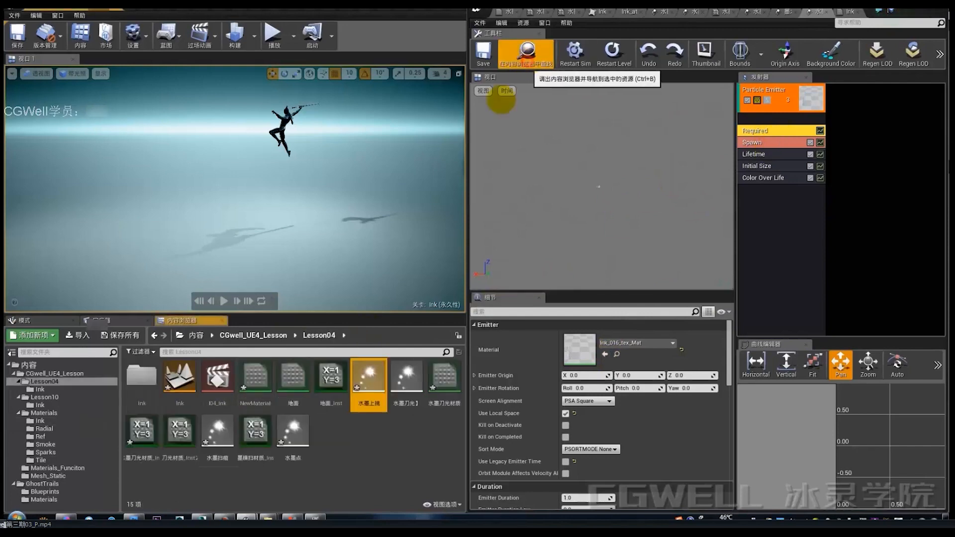
left_click(302, 251)
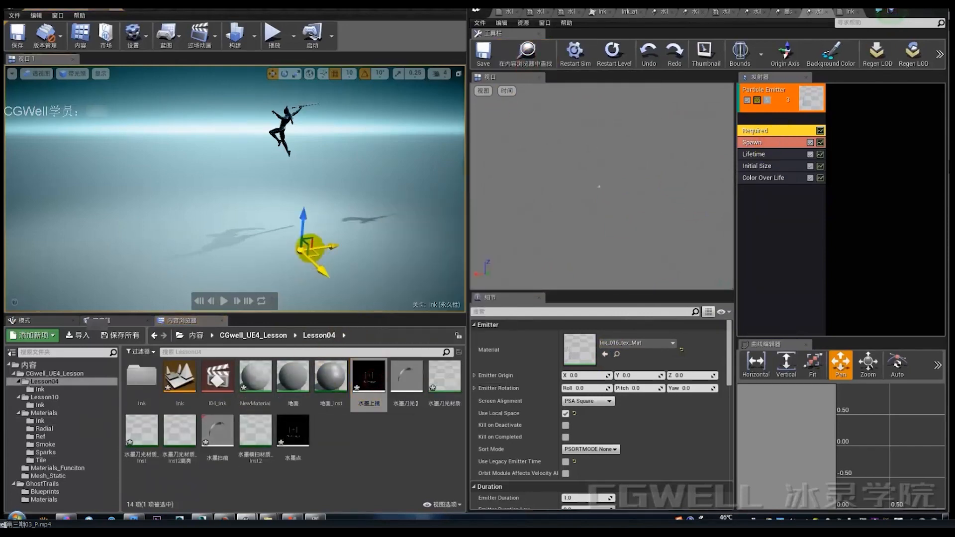
left_click_drag(302, 229, 304, 217)
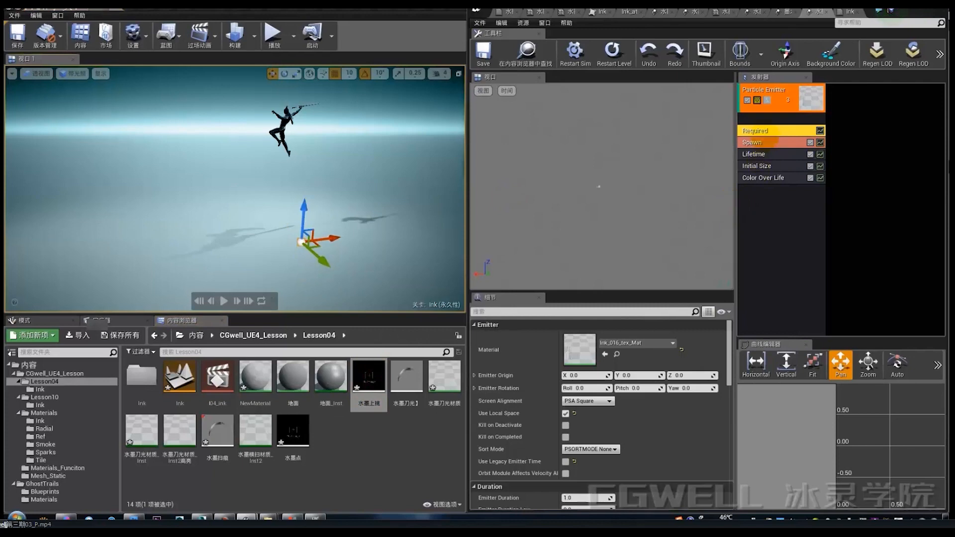
Step: Set the emitter's Screen Alignment to PSA Velocity and restart the effect in the level
left_click(579, 401)
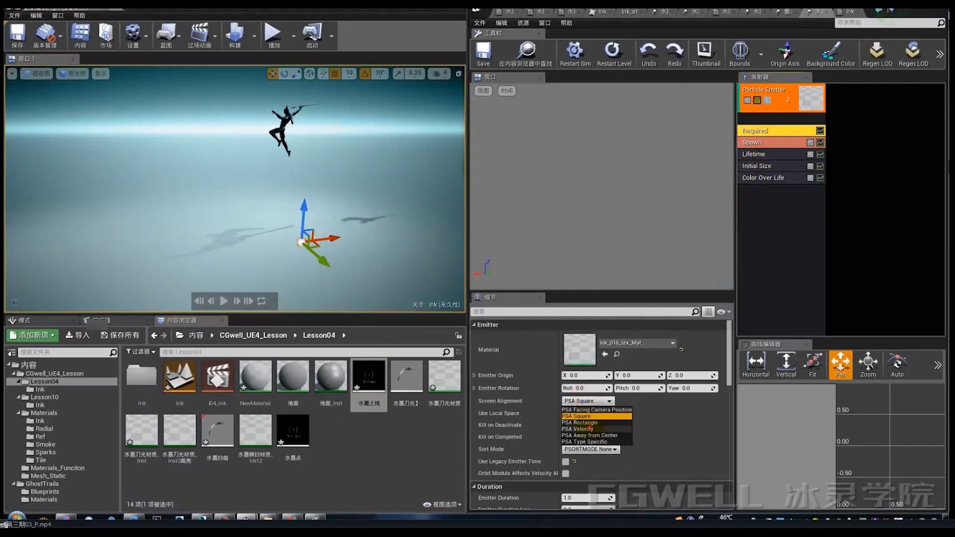
left_click(591, 427)
left_click(617, 59)
Step: Add an Initial Velocity module with a constant vector distribution of 10 in Z, and restart the effect in the level
right_click(786, 224)
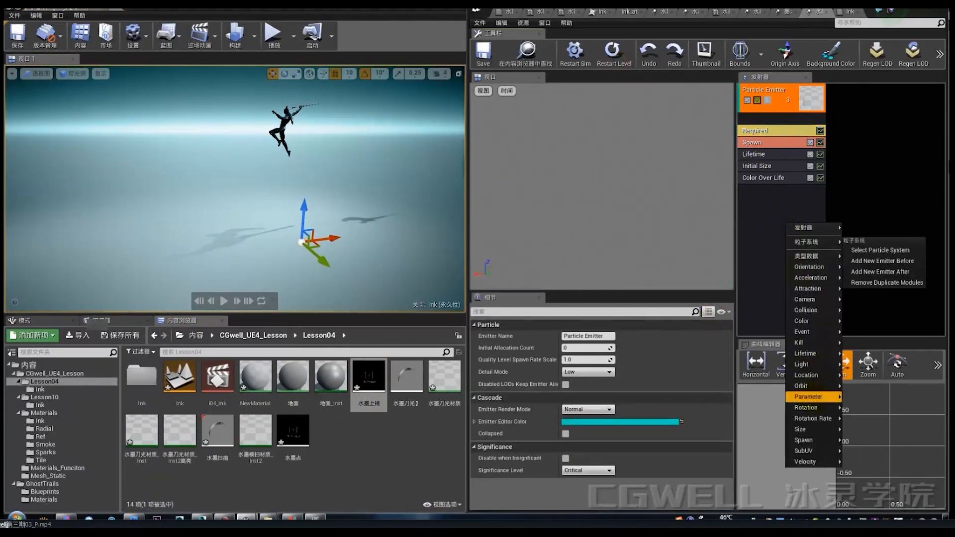
mouse_move(808, 461)
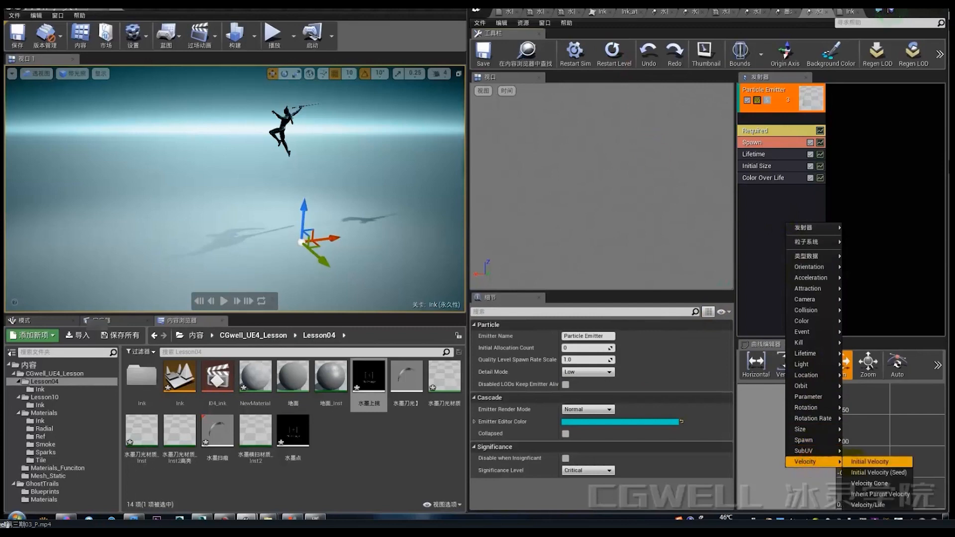
left_click(869, 462)
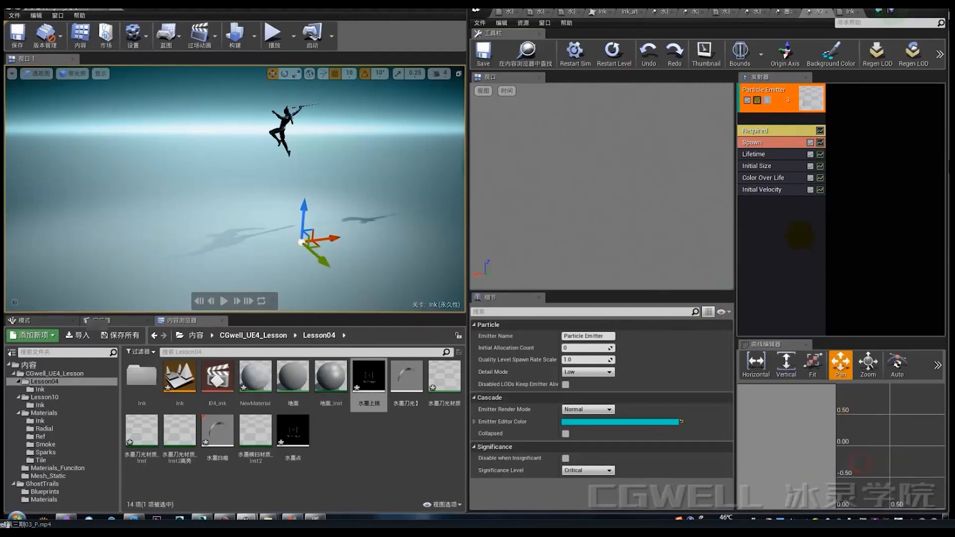
left_click(474, 336)
left_click(478, 348)
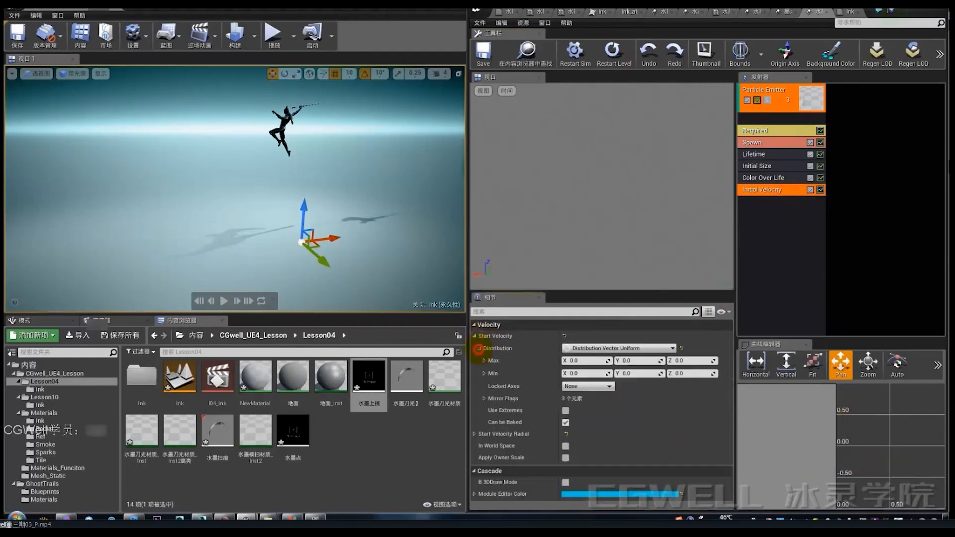
left_click(671, 348)
left_click(671, 363)
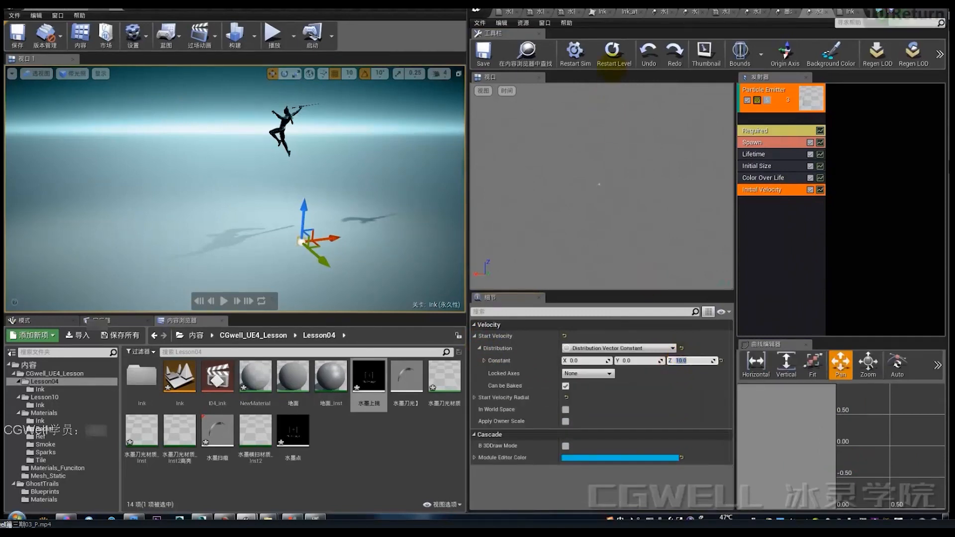
left_click(612, 54)
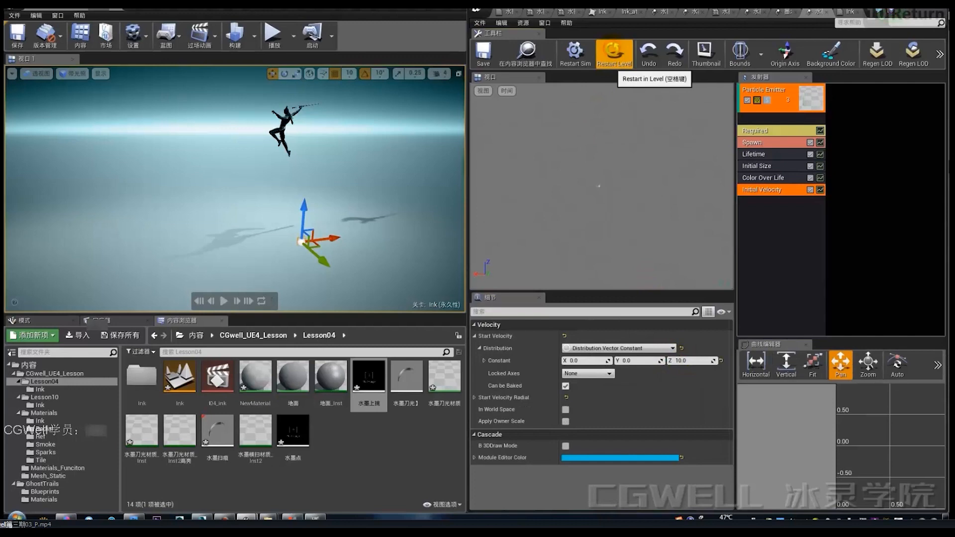
Step: Switch Initial Size to a constant vector distribution with 100 in X and 500 in Y
left_click(756, 165)
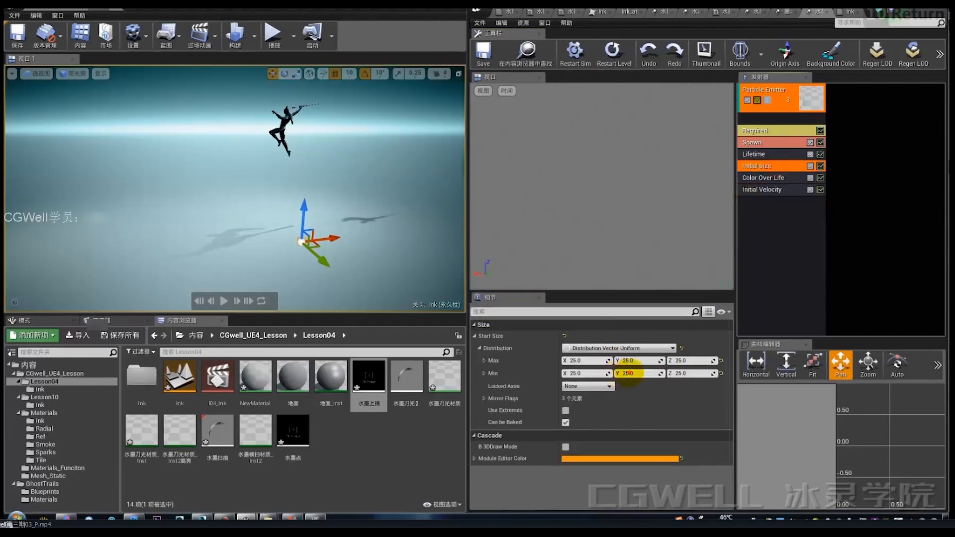
left_click(632, 348)
left_click(633, 359)
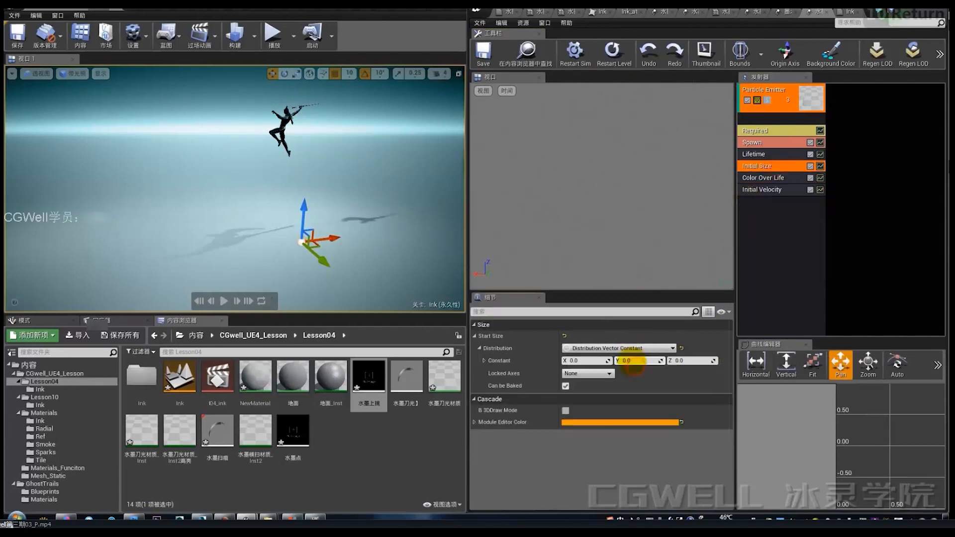
type("500")
key("Return")
left_click(597, 360)
type("10")
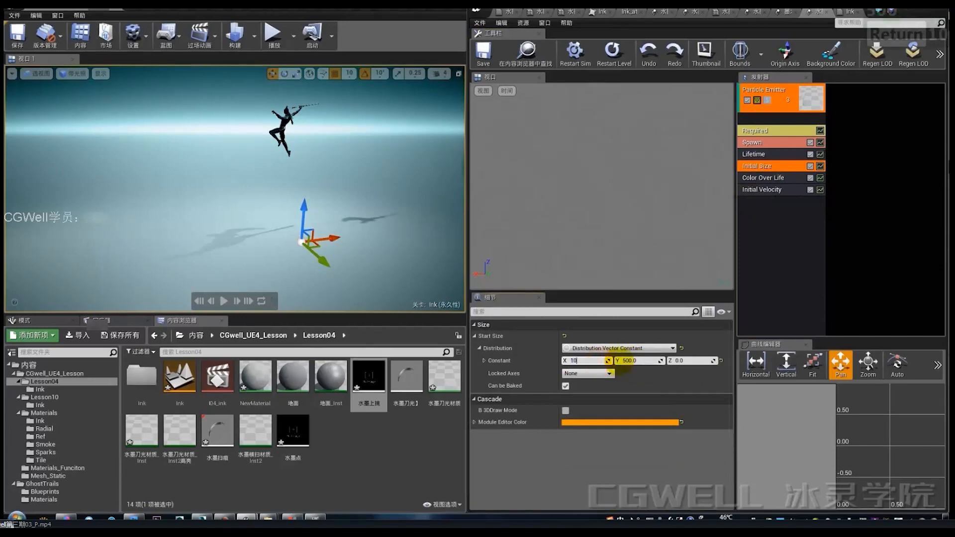
type("0")
key("Return")
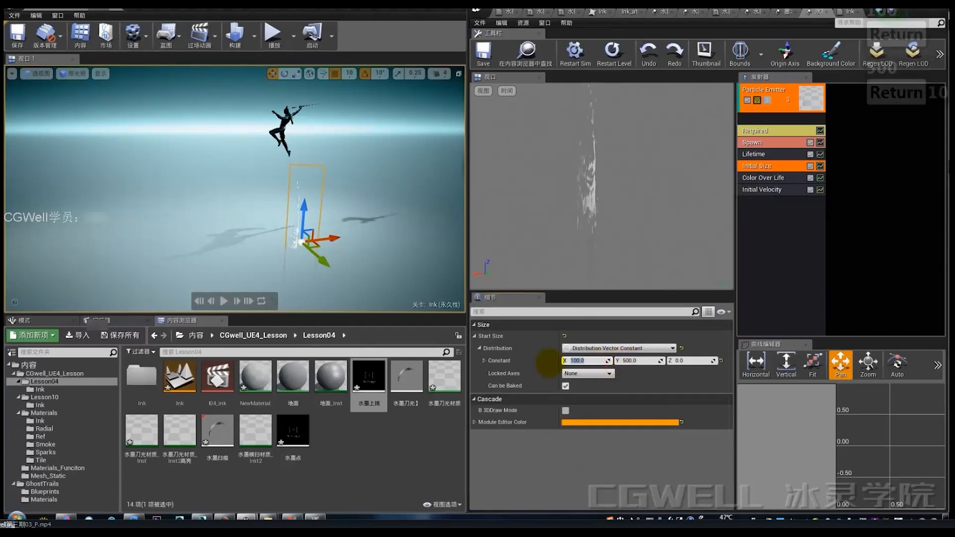
Step: Raise the 水墨上挑 particle system beneath the character and replay the effect in the level
left_click_drag(301, 217, 305, 168)
mouse_move(306, 168)
right_mouse_down()
mouse_move(318, 172)
mouse_move(273, 178)
mouse_move(311, 173)
right_mouse_up()
key("w")
key("d")
key("w")
key("d")
key("w")
key("a")
key("s")
left_click(608, 62)
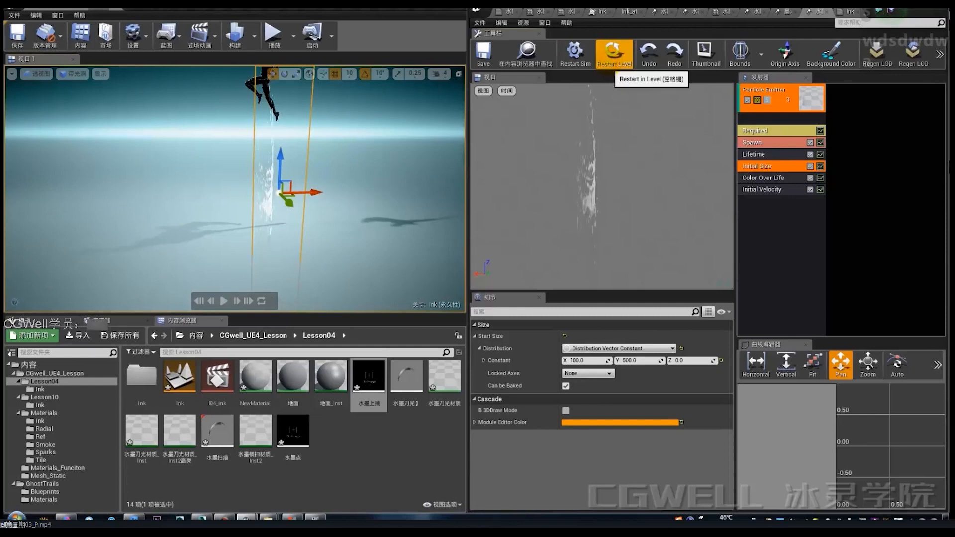
Step: Replay the effect and examine the orientation of the tall ink particle from several camera angles
key("a")
right_click_drag(426, 165, 451, 166)
key("w")
key("s")
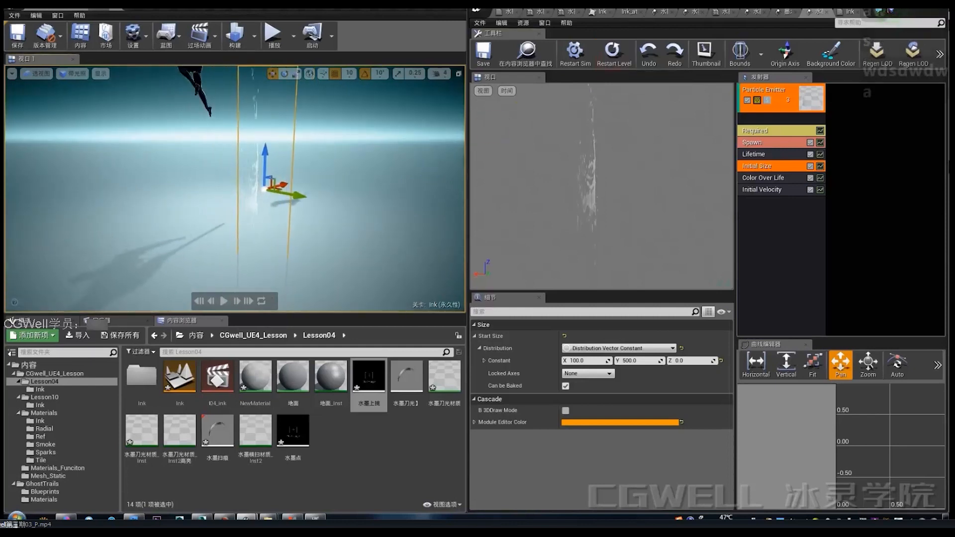
left_click(609, 59)
key("s")
right_click_drag(368, 164, 418, 172)
left_click(608, 59)
key("w")
key("d")
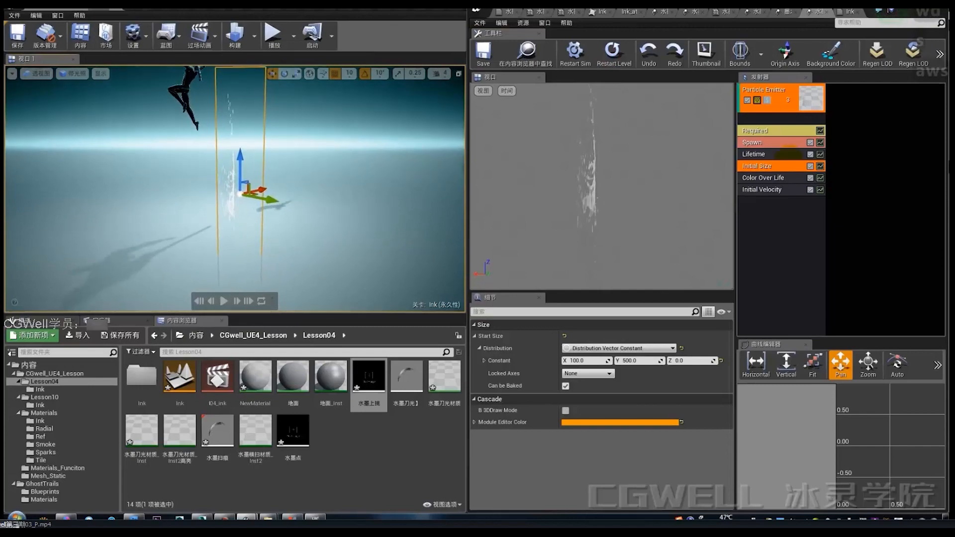
Step: Add an Initial Rotation module with a constant float distribution of 0.25
right_click(772, 229)
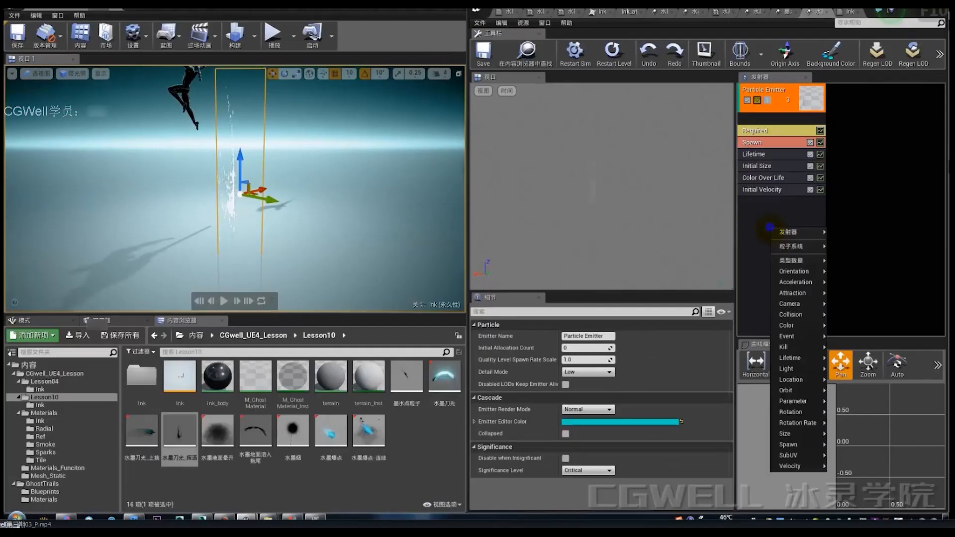
mouse_move(795, 411)
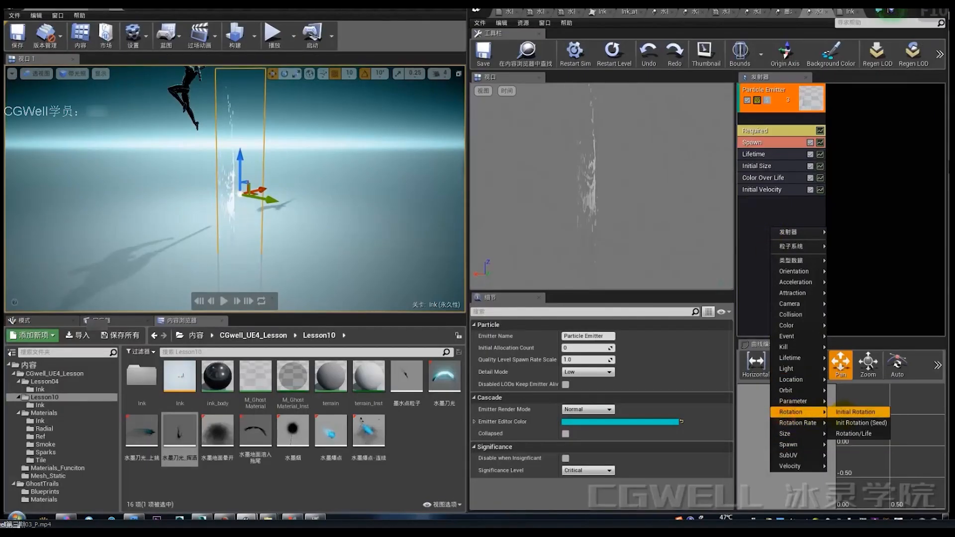
left_click(853, 412)
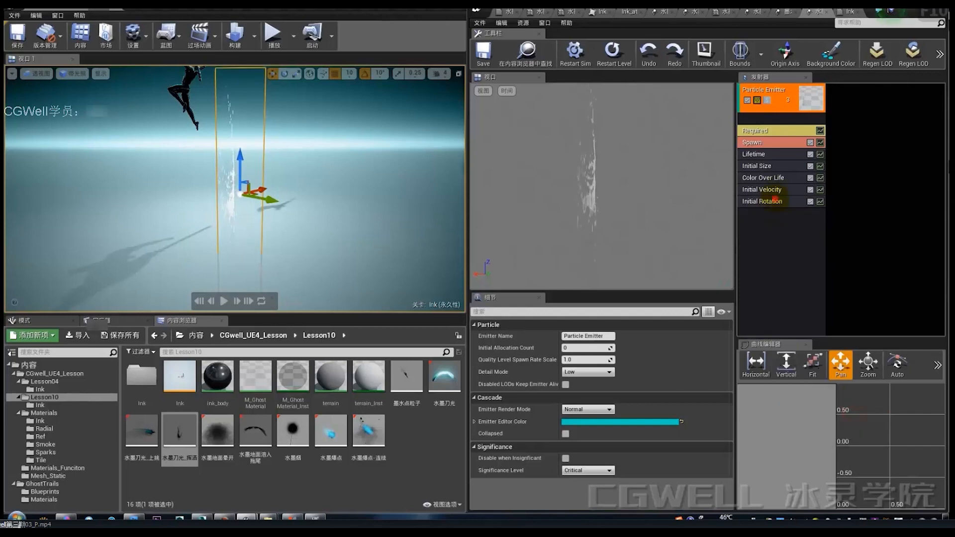
left_click(775, 201)
left_click(593, 349)
left_click(594, 362)
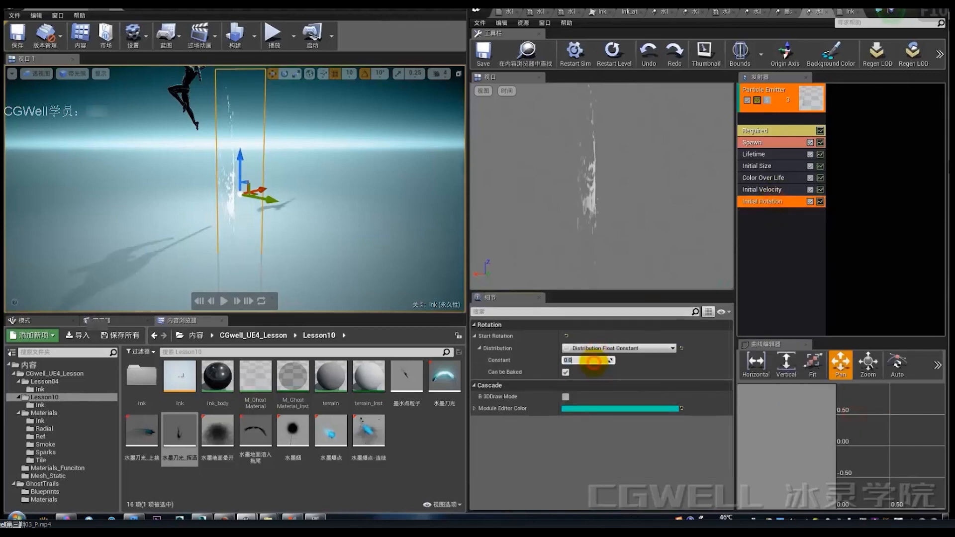
left_click(586, 360)
type(".25")
key("Return")
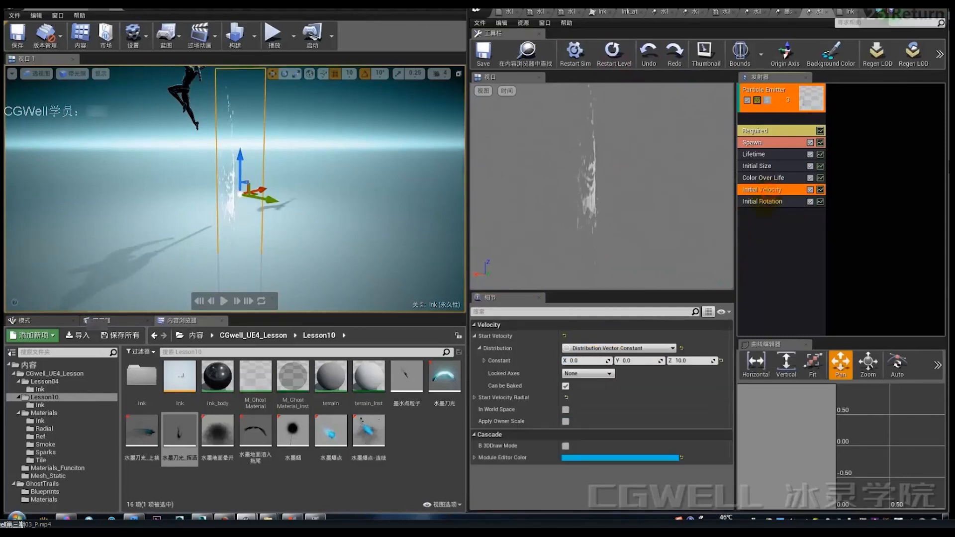
Step: Try deleting the Initial Velocity module, and set the emitter's Screen Alignment to PSA Rectangle
left_click(761, 190)
key("Delete")
left_click(755, 131)
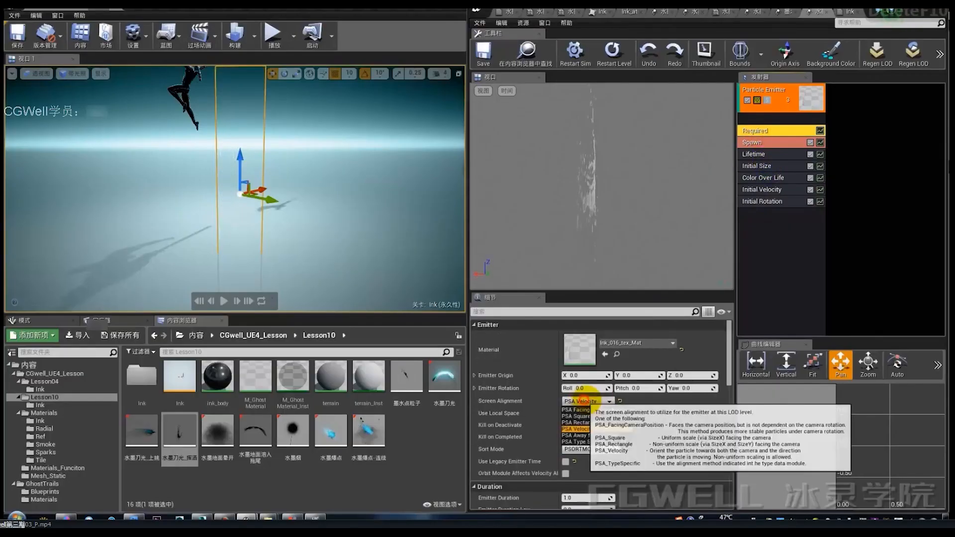
left_click(587, 401)
left_click(580, 423)
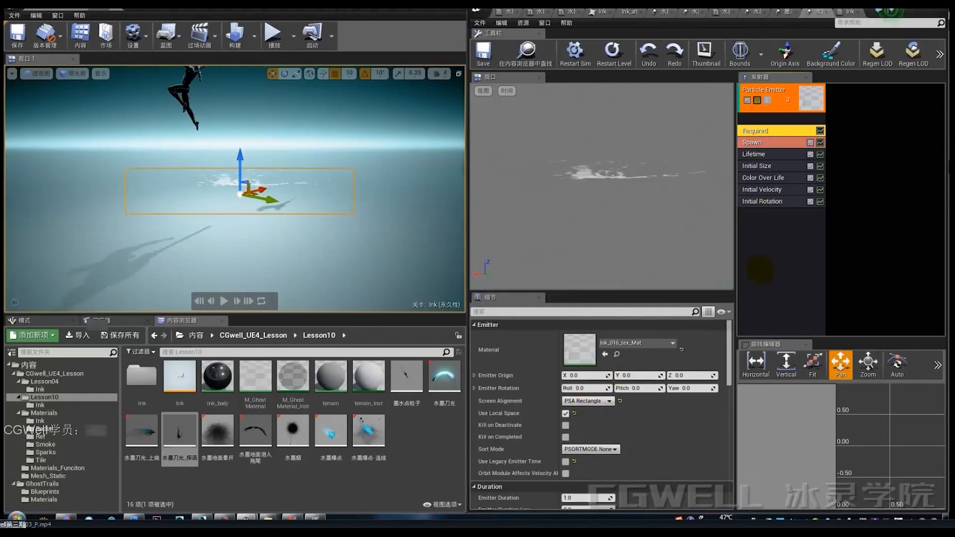
Step: Set the constant Initial Size to 500 in X and 100 in Y
right_click(775, 232)
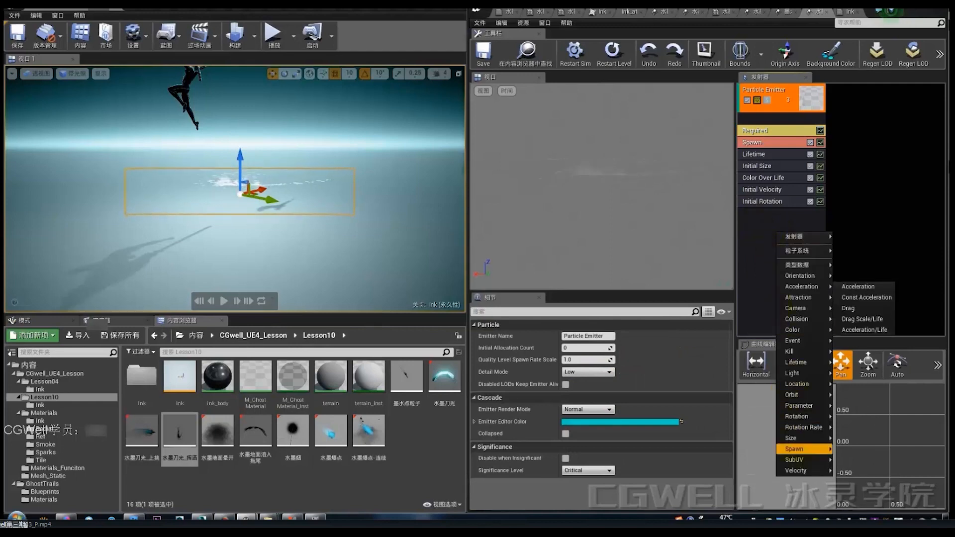
mouse_move(796, 459)
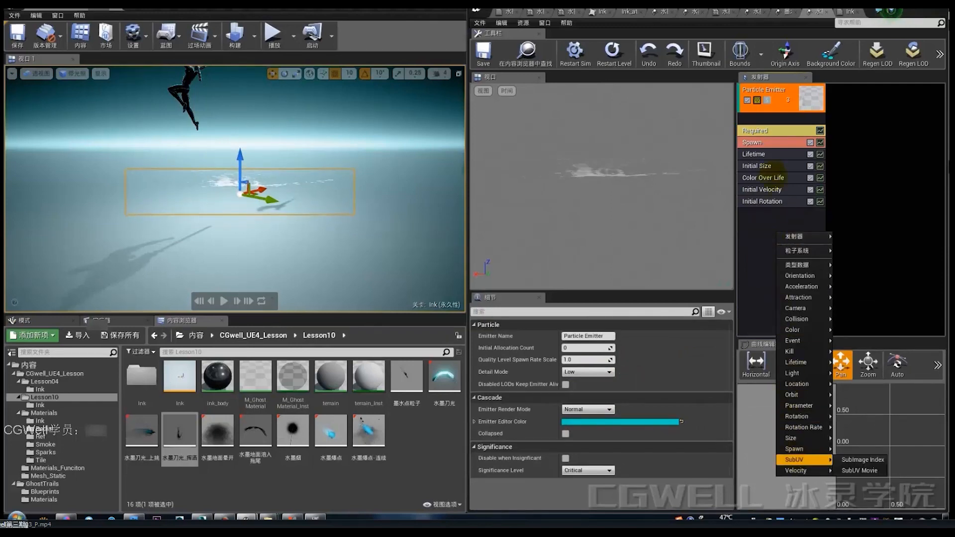
left_click(770, 165)
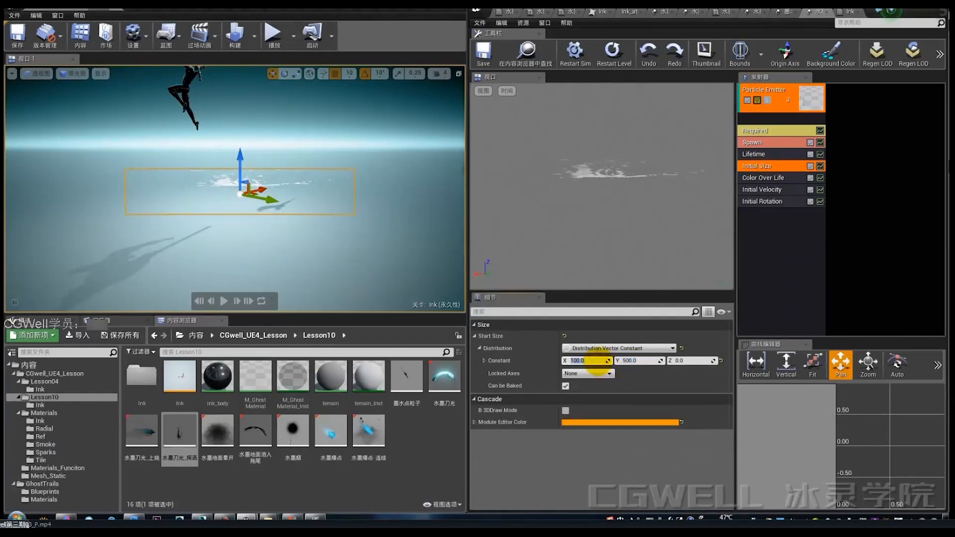
type("100")
key("Return")
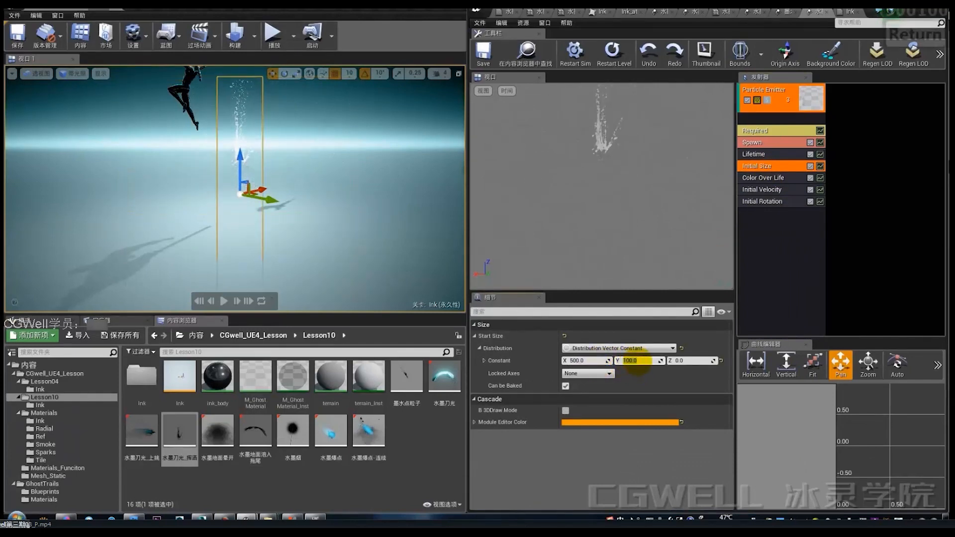
Step: Set the colour of the first Color Over Life point to black
left_click(763, 178)
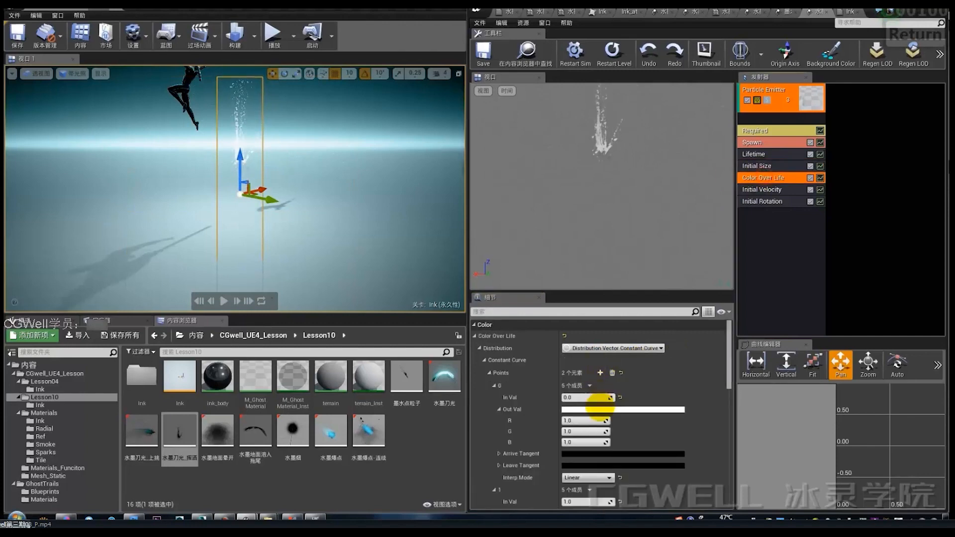
left_click(600, 405)
left_click_drag(720, 348, 721, 380)
left_click(735, 486)
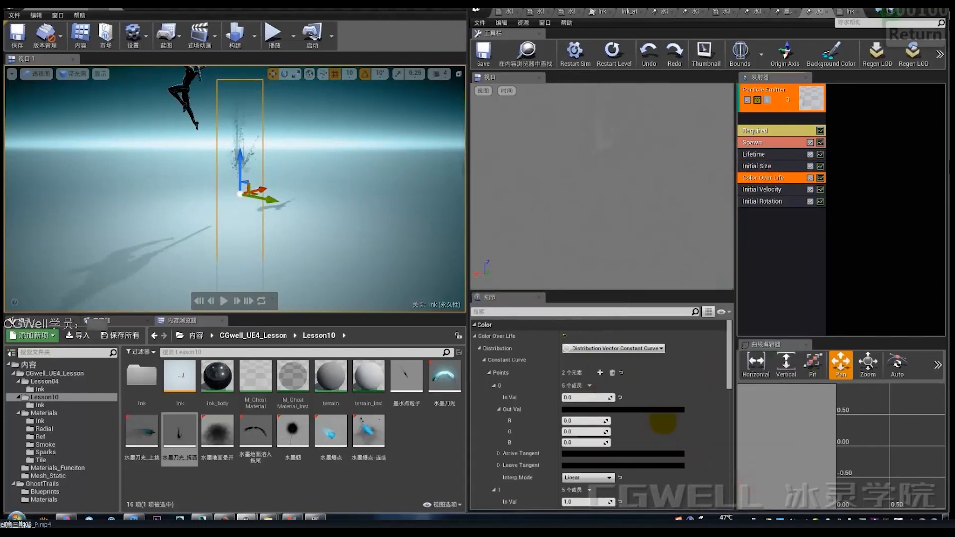
Step: Delete all points of the Color Over Life curve and set the first Alpha Over Life point's Out Val to 5.0
scroll(641, 418, "down", 3)
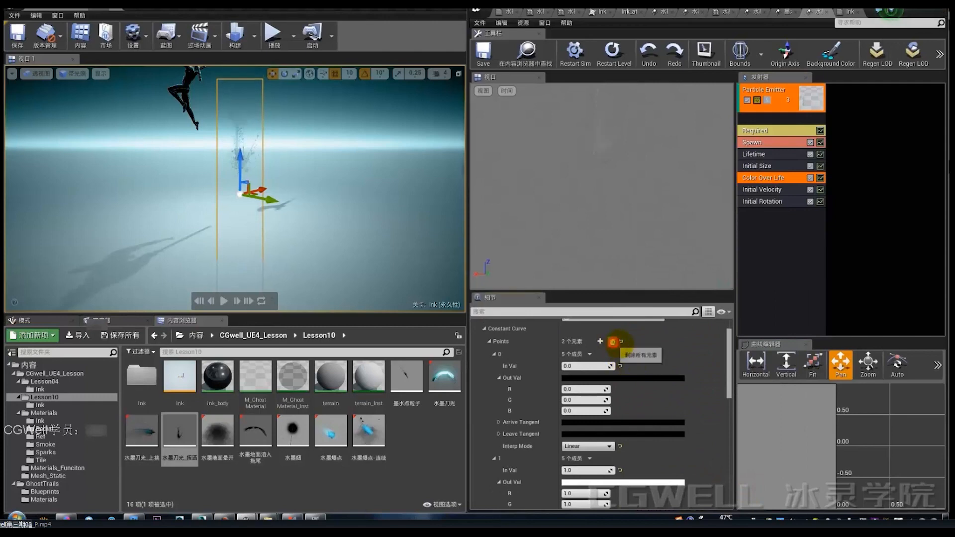
left_click(612, 341)
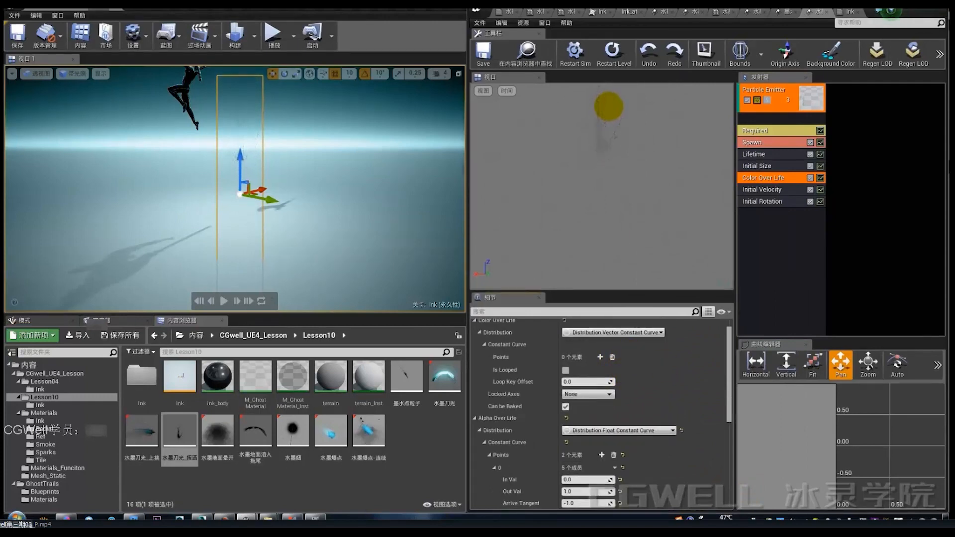
scroll(657, 353, "down", 5)
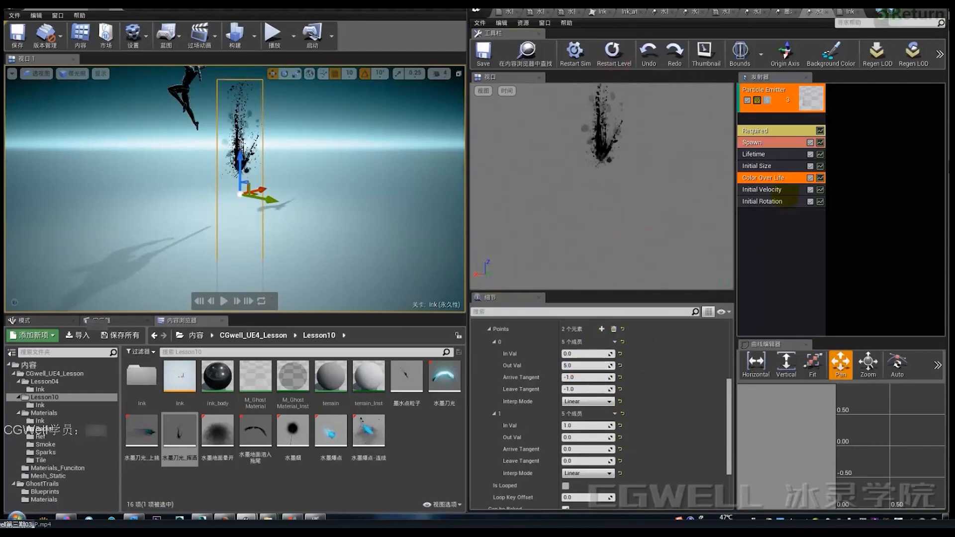
Step: Add a Lock Axis orientation module to the emitter
left_click(792, 258)
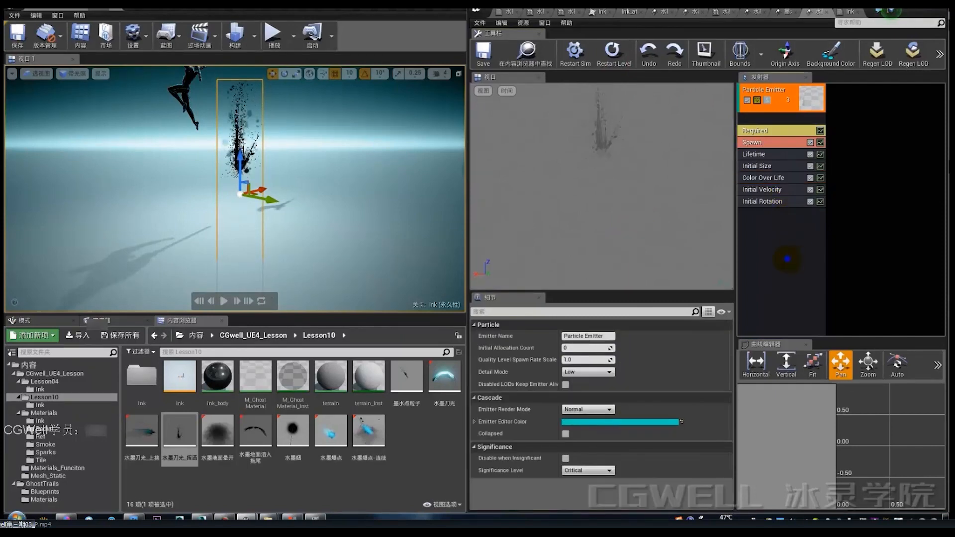
right_click(787, 258)
right_click(757, 230)
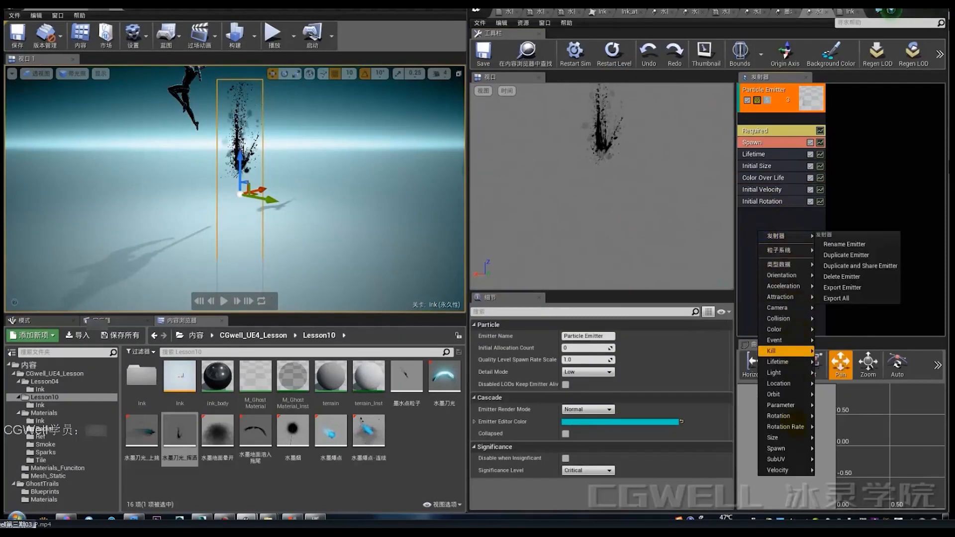
mouse_move(785, 459)
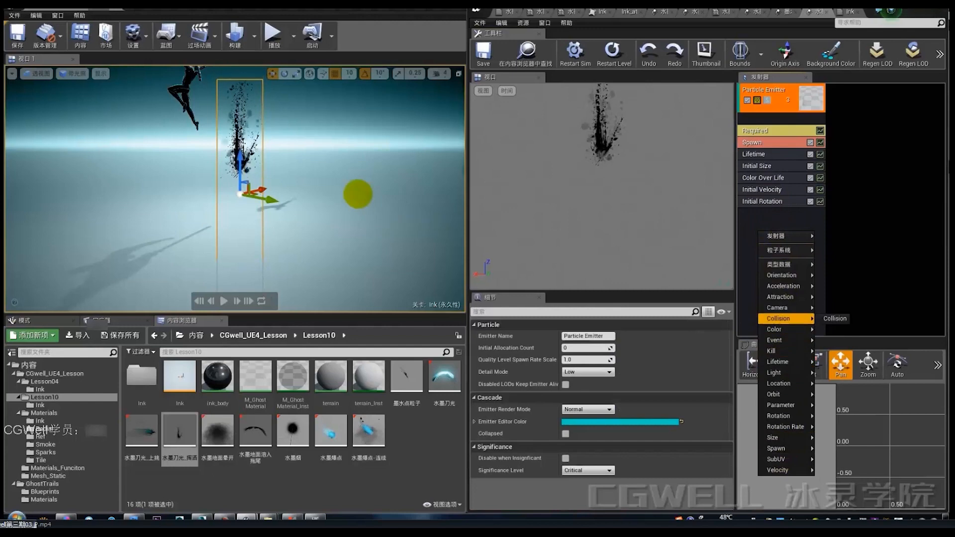
mouse_move(358, 193)
right_mouse_down()
mouse_move(348, 195)
mouse_move(358, 196)
mouse_move(351, 209)
right_mouse_up()
key("w")
key("w")
key("e")
key("s")
right_click(778, 248)
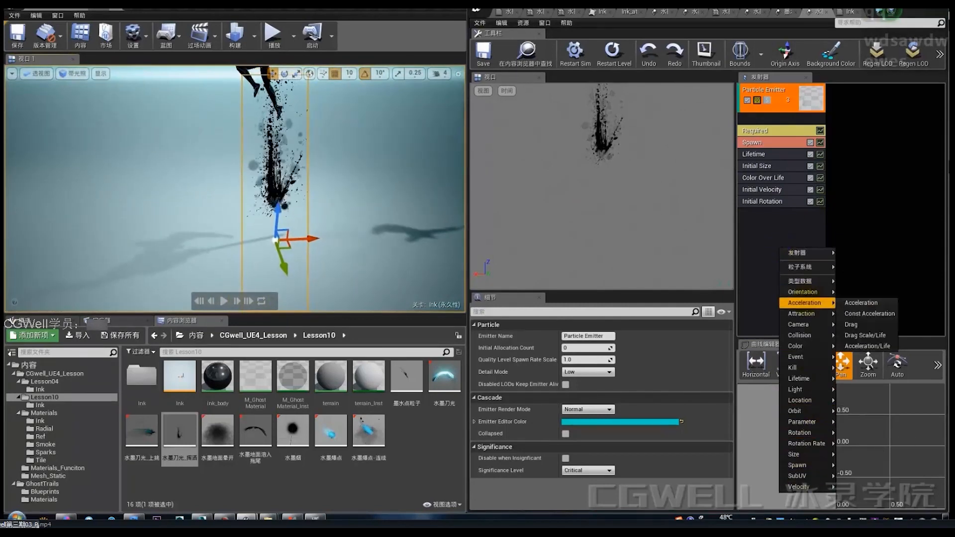
left_click(855, 292)
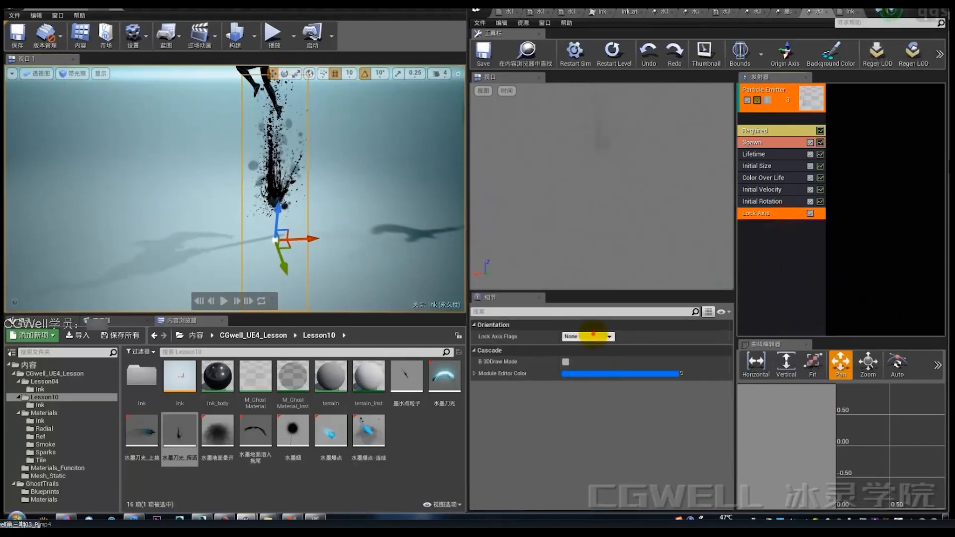
Step: Set the Lock Axis module's Lock Axis Flags to Rotate Z
left_click(593, 336)
left_click(576, 400)
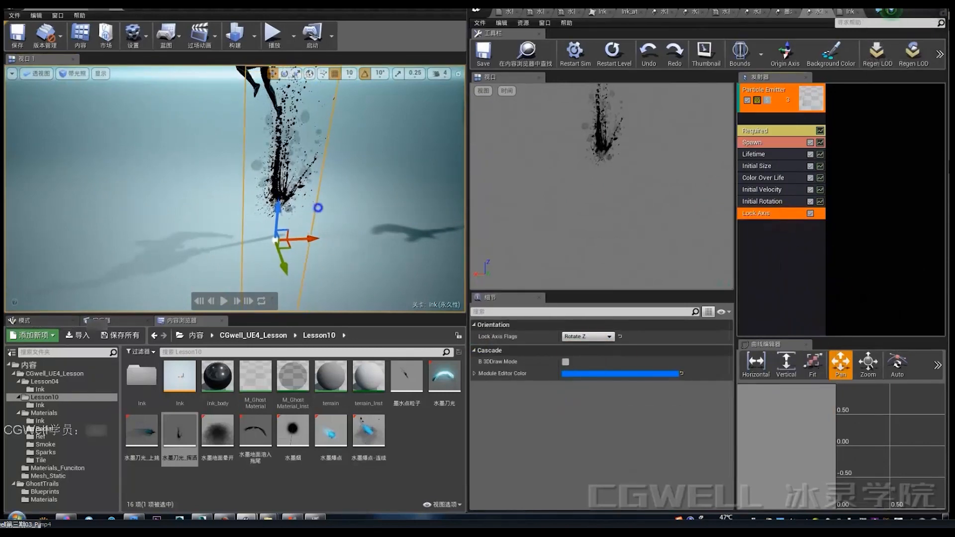
Step: Examine the axis-locked ink splash in the level from above, close up and from a distance beside the character
mouse_move(319, 208)
left_mouse_down("alt")
mouse_move(397, 209)
mouse_move(368, 253)
left_mouse_up("alt")
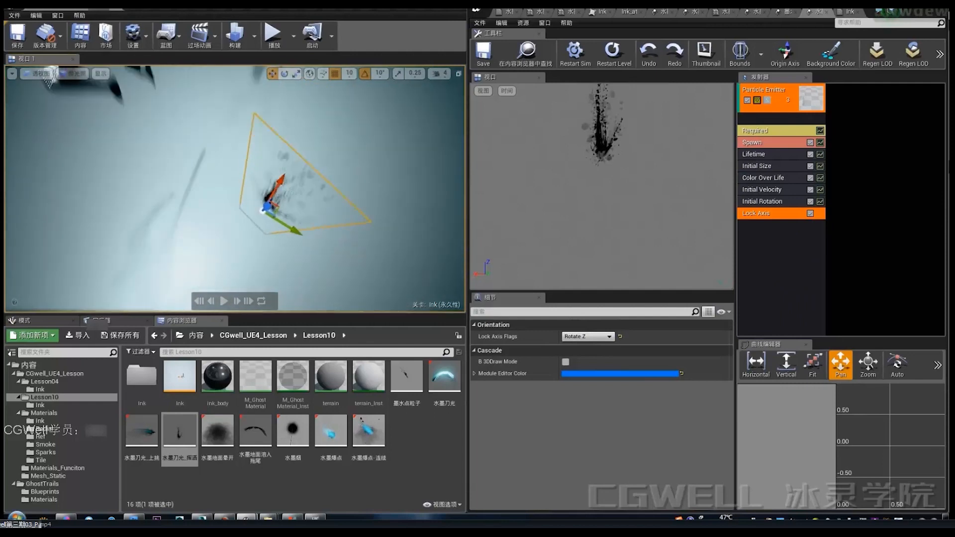
key("d")
key("a")
key("w")
key("d")
key("w")
key("d")
mouse_move(266, 209)
right_mouse_down()
mouse_move(299, 199)
mouse_move(259, 189)
mouse_move(249, 169)
mouse_move(279, 155)
mouse_move(239, 154)
mouse_move(268, 174)
mouse_move(229, 164)
mouse_move(259, 171)
mouse_move(284, 149)
mouse_move(298, 183)
mouse_move(279, 176)
mouse_move(291, 174)
mouse_move(291, 150)
right_mouse_up()
key("s")
key("a")
key("a")
key("w")
key("d")
key("a")
key("a")
key("w")
key("d")
key("e")
key("s")
key("a")
key("s")
key("a")
key("q")
key("s")
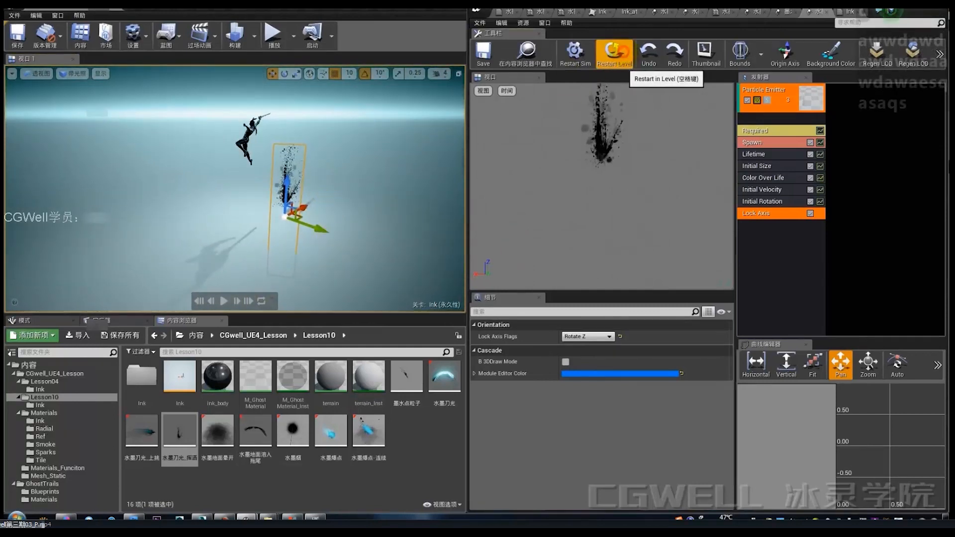
Step: Check the Initial Size settings and the ink material, then reopen the 水墨刀光_挥洒 particle system and restart it in the level
left_click(757, 168)
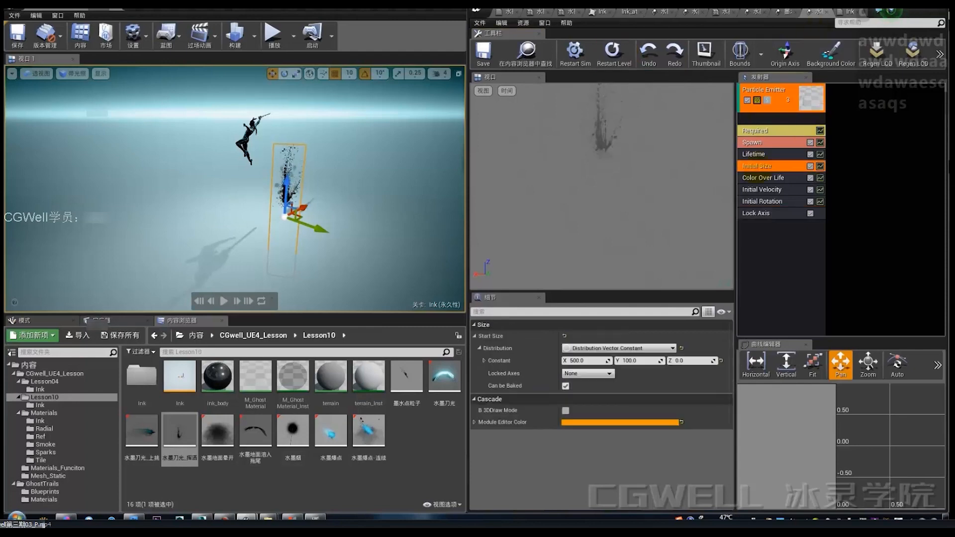
left_click(843, 11)
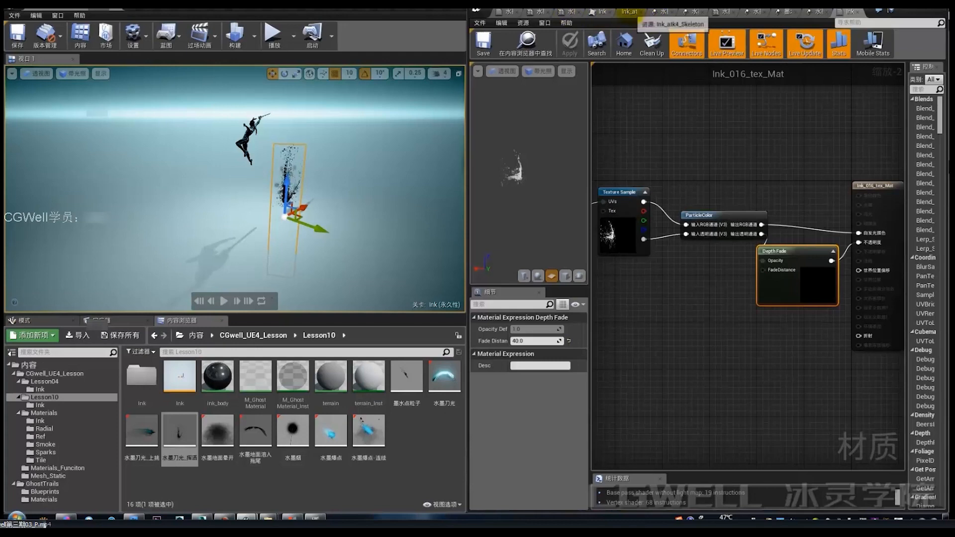
left_click(629, 11)
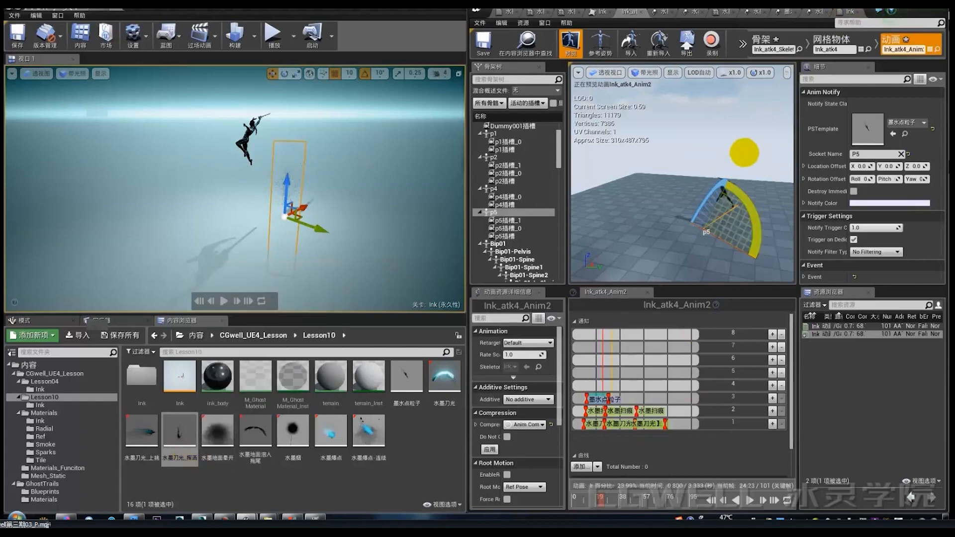
double_click(180, 431)
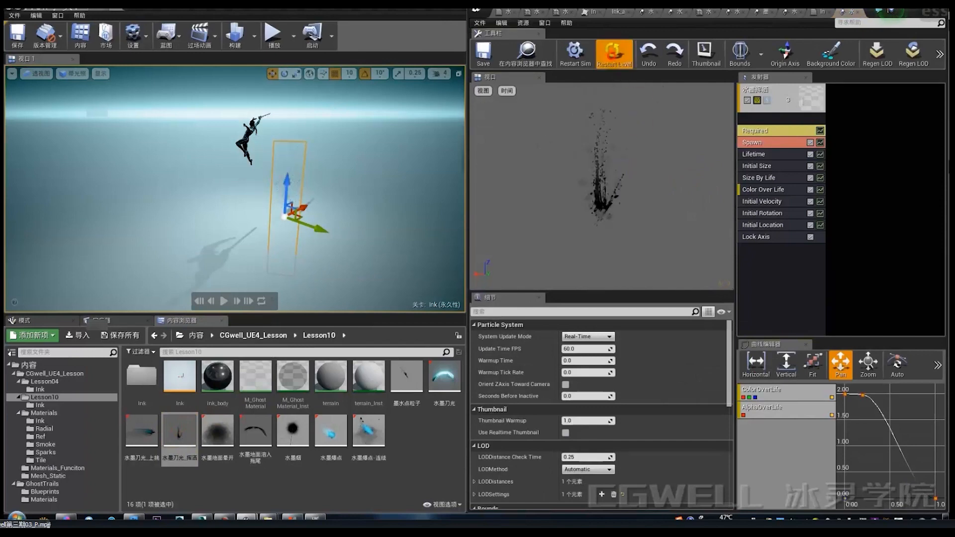
left_click(614, 52)
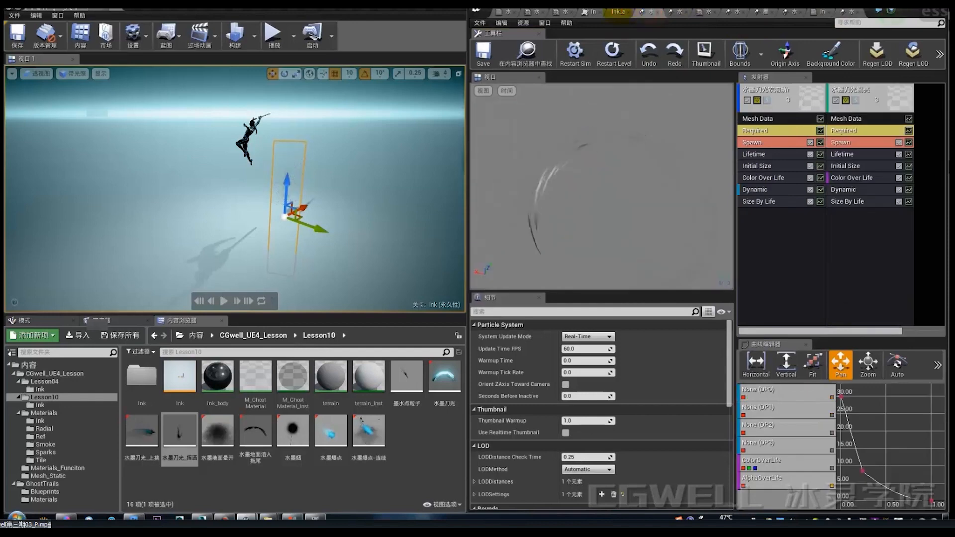
Step: Add a Play Particle Effect notify on track 4 of Ink_atk4_Anim2 at the upward slash and assign 水墨刀光_挥洒 to it
left_click(618, 11)
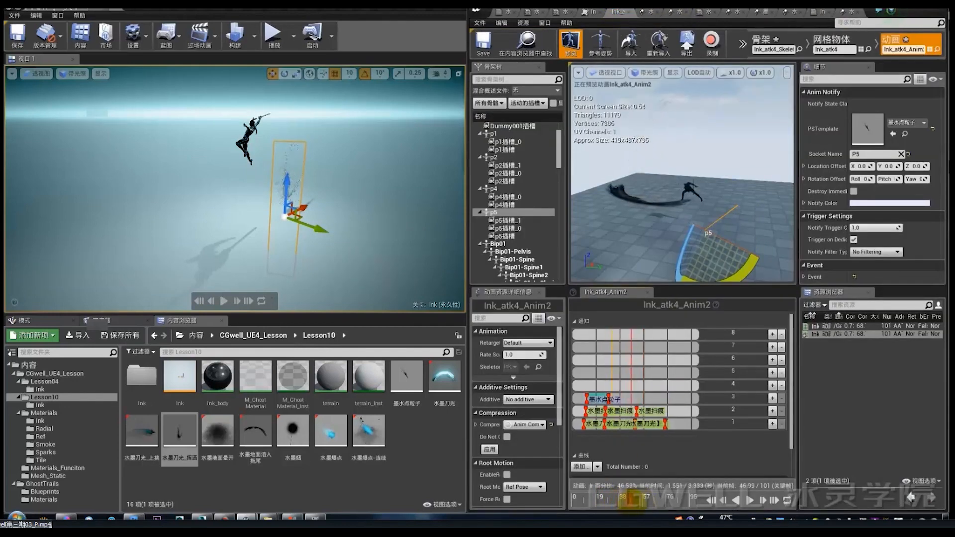
right_click(637, 386)
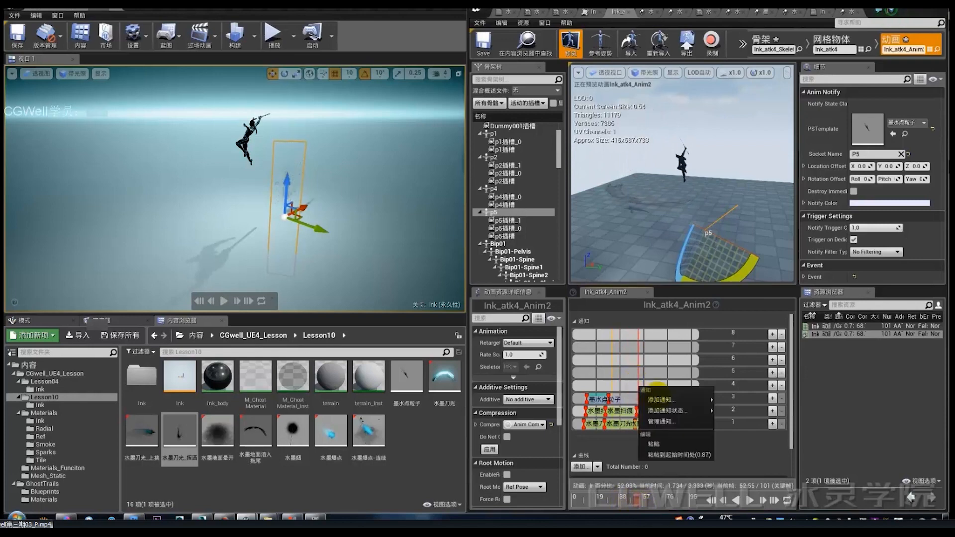
left_click(744, 409)
left_click(657, 383)
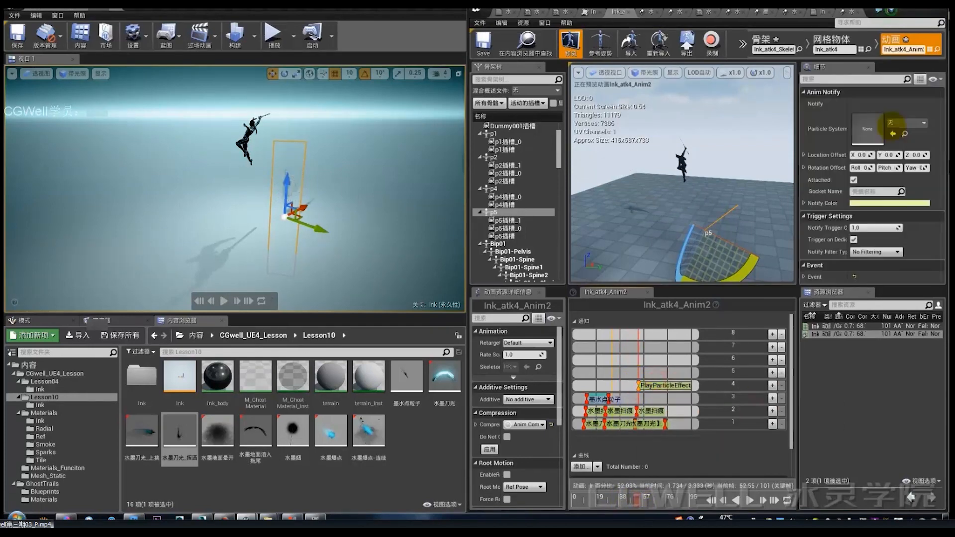
left_click(893, 133)
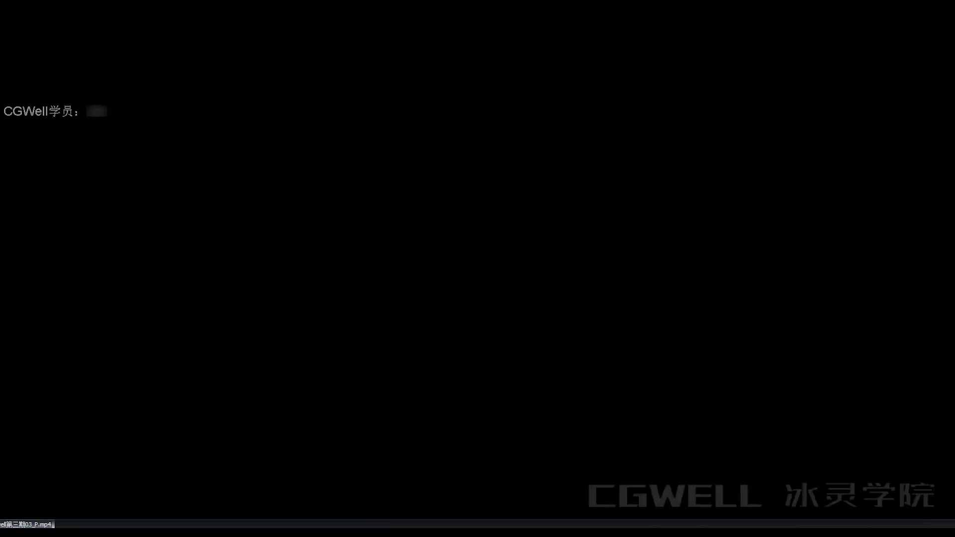
Step: Add a new socket to the Dummy001 bone in the skeleton tree
left_click(35, 118)
right_click(60, 119)
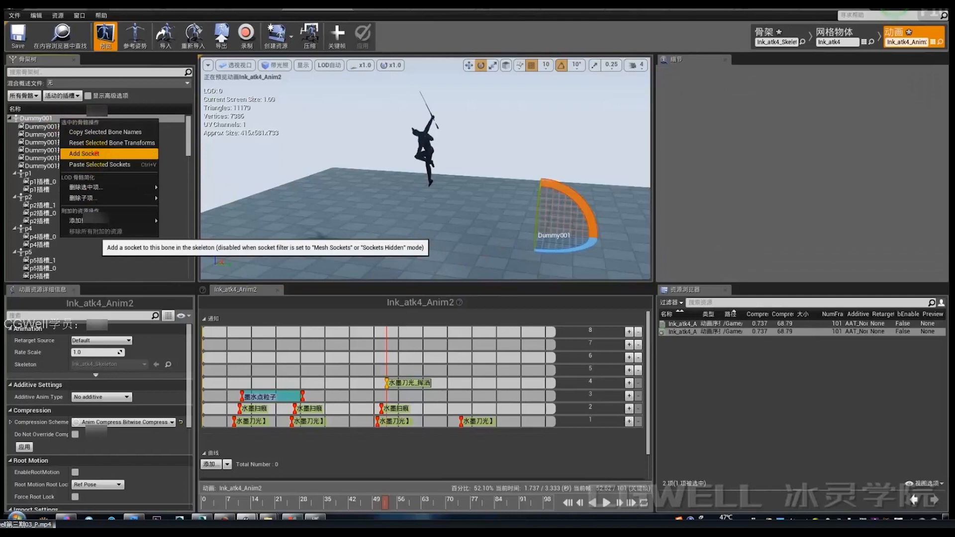
left_click(87, 154)
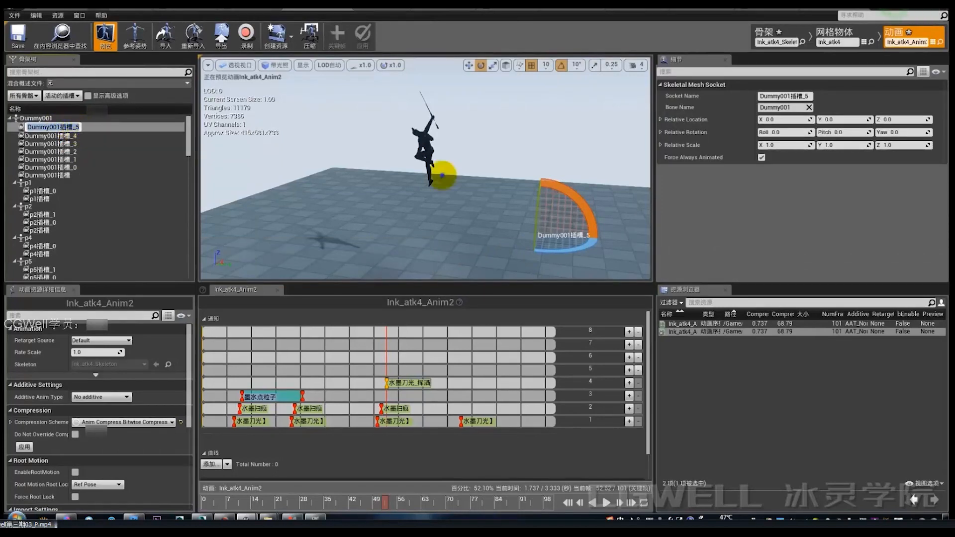
left_click(419, 182)
right_click_drag(435, 184, 423, 191)
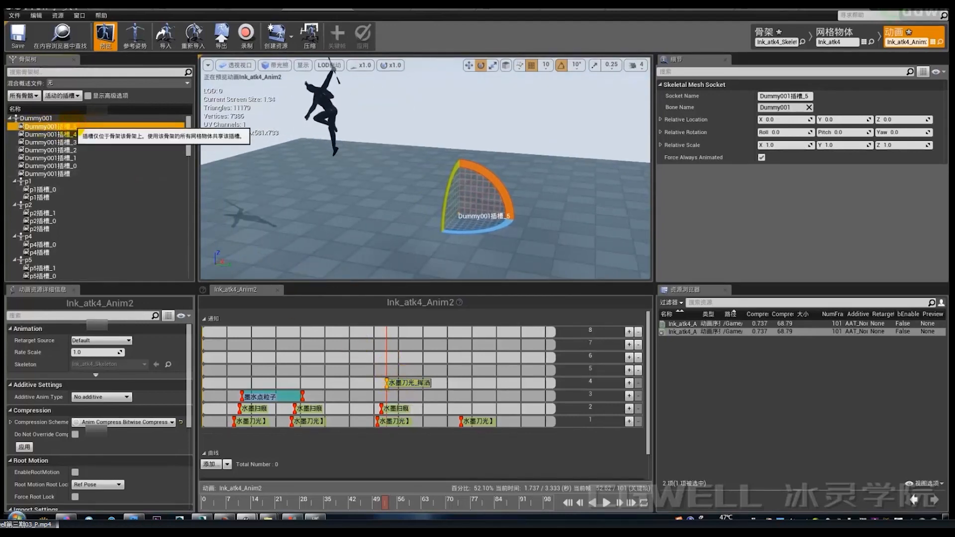
Step: Copy the new socket's name and set the 水墨刀光_挥洒 notify's Socket Name to Dummy001插槽_5
double_click(71, 124)
right_click(75, 126)
left_click(96, 165)
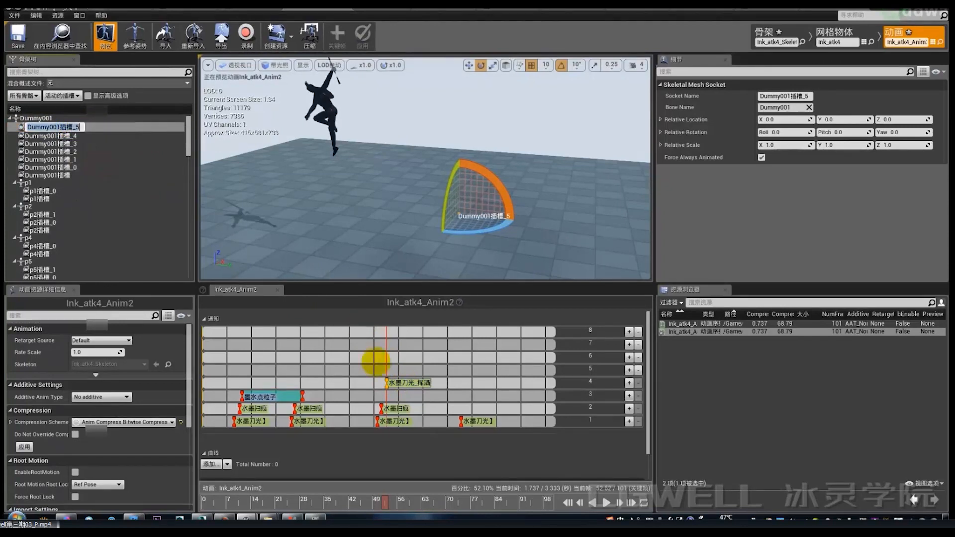
left_click(390, 381)
right_click(779, 185)
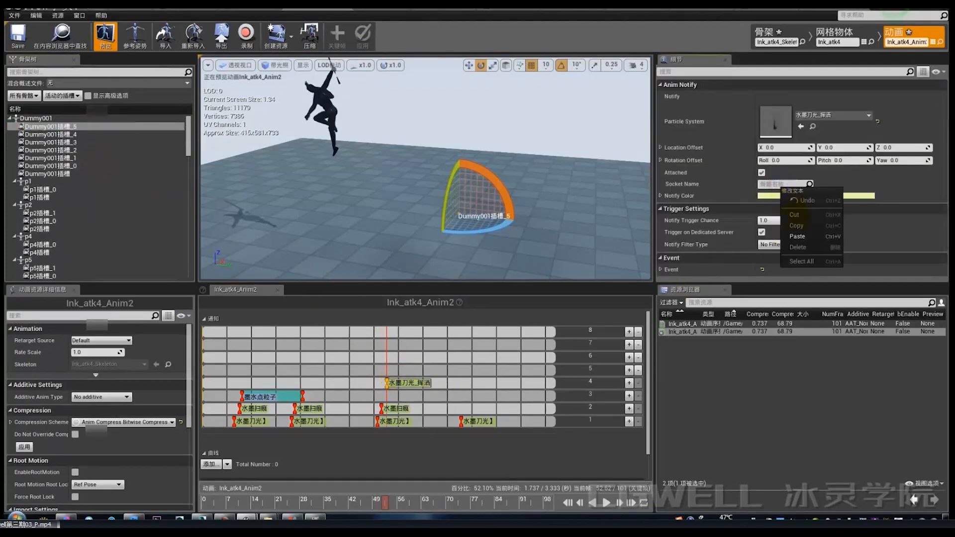
left_click(799, 234)
type("、")
key("Return")
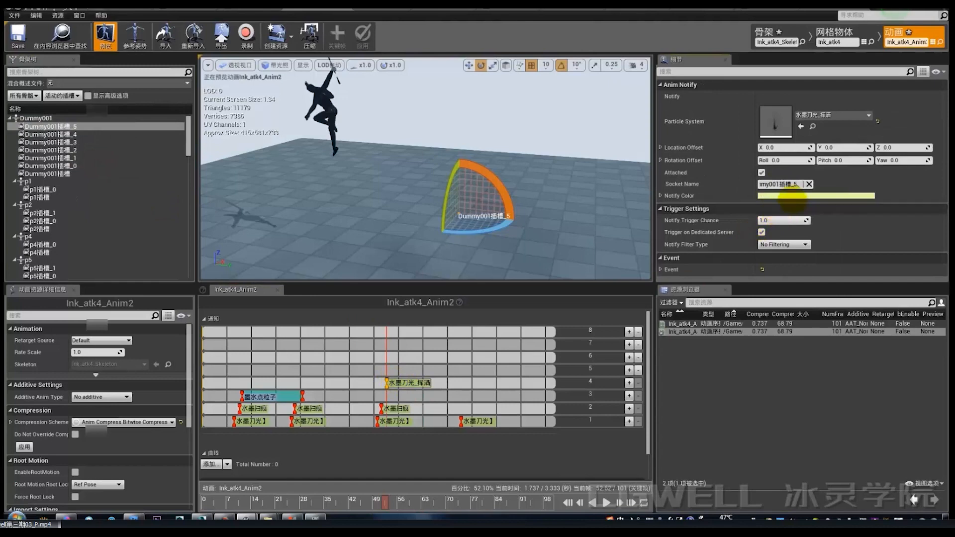
key("BackSpace")
key("BackSpace")
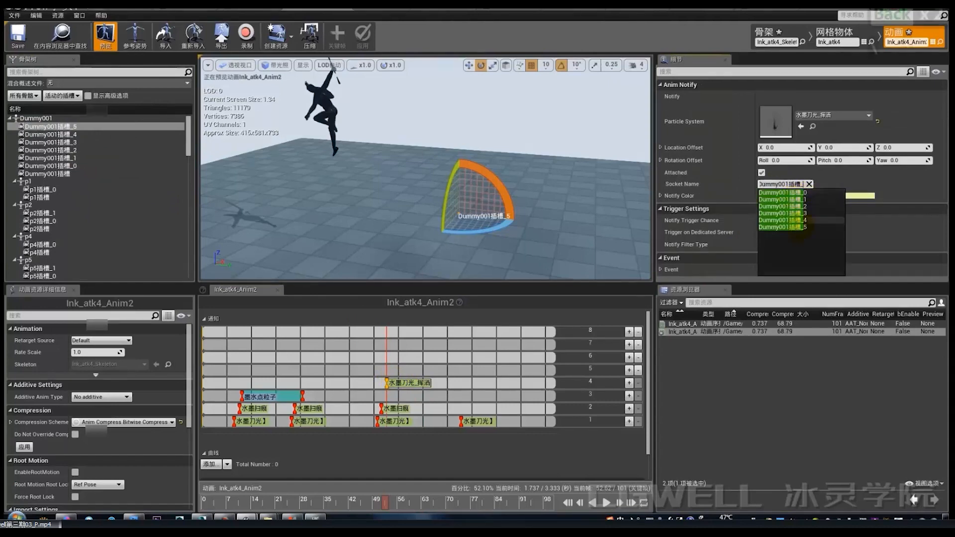
left_click(799, 226)
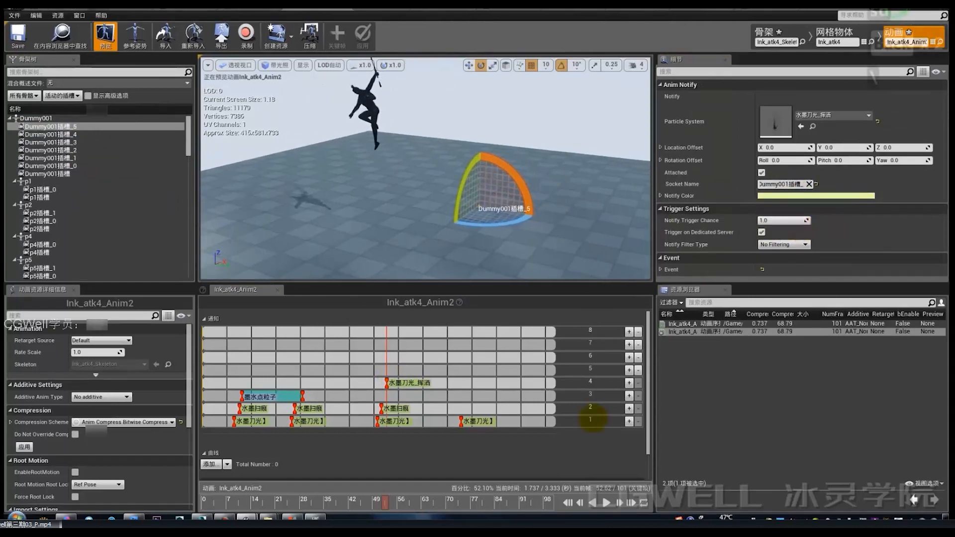
Step: Preview the ink splash in the animation and move the Dummy001插槽_5 socket across the floor to beneath the leaping character
left_click_drag(411, 504, 388, 503)
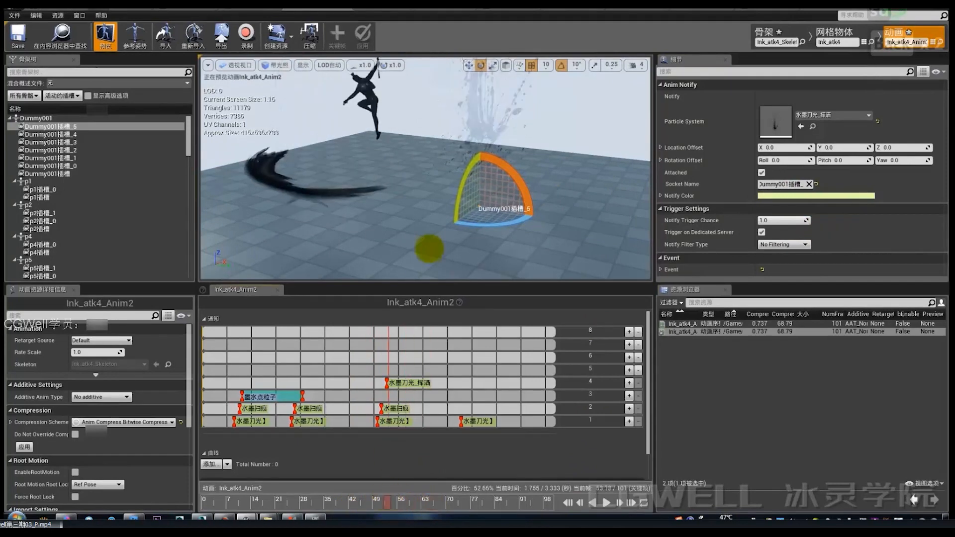
key("w")
mouse_move(428, 247)
right_mouse_down()
mouse_move(449, 238)
mouse_move(443, 243)
right_mouse_up()
key("s")
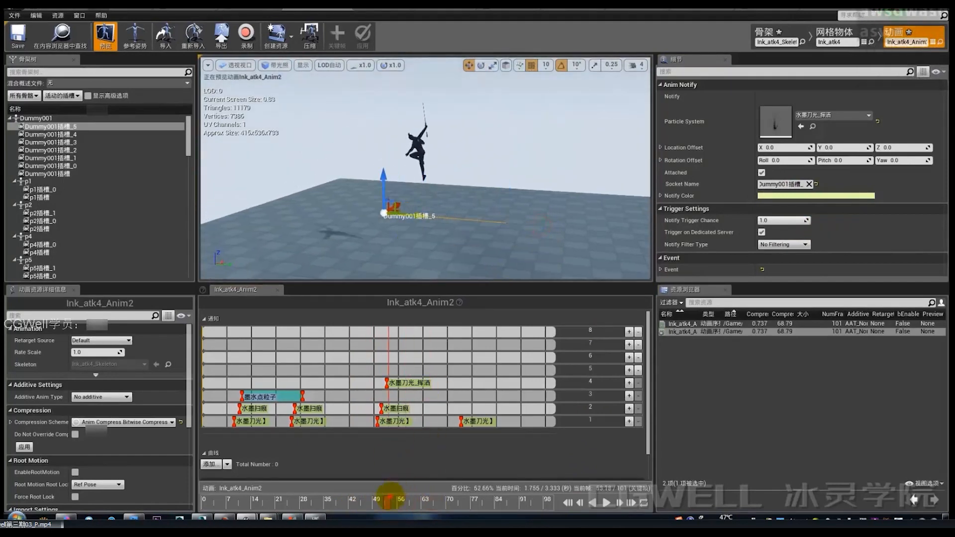
left_click_drag(390, 497, 407, 499)
right_click_drag(417, 200, 417, 200)
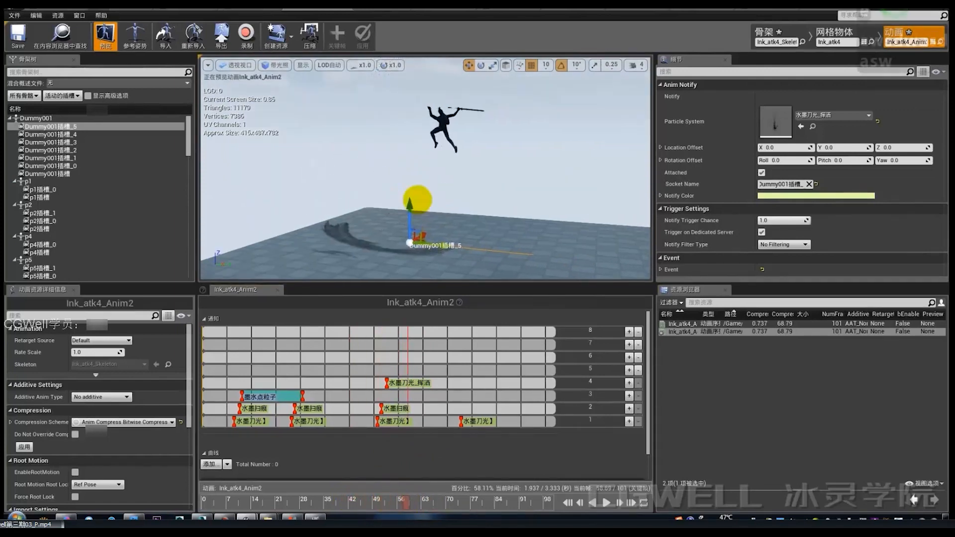
Step: Adjust the Dummy001插槽_5 socket's rotation and position while scrubbing the upward slash to align the ink splash with it
key("e")
left_click_drag(448, 215, 430, 357)
mouse_move(392, 503)
left_mouse_down()
mouse_move(373, 502)
mouse_move(405, 502)
mouse_move(347, 502)
left_mouse_up()
mouse_move(441, 194)
left_mouse_down("alt")
mouse_move(467, 224)
mouse_move(415, 226)
mouse_move(405, 199)
mouse_move(442, 198)
left_mouse_up("alt")
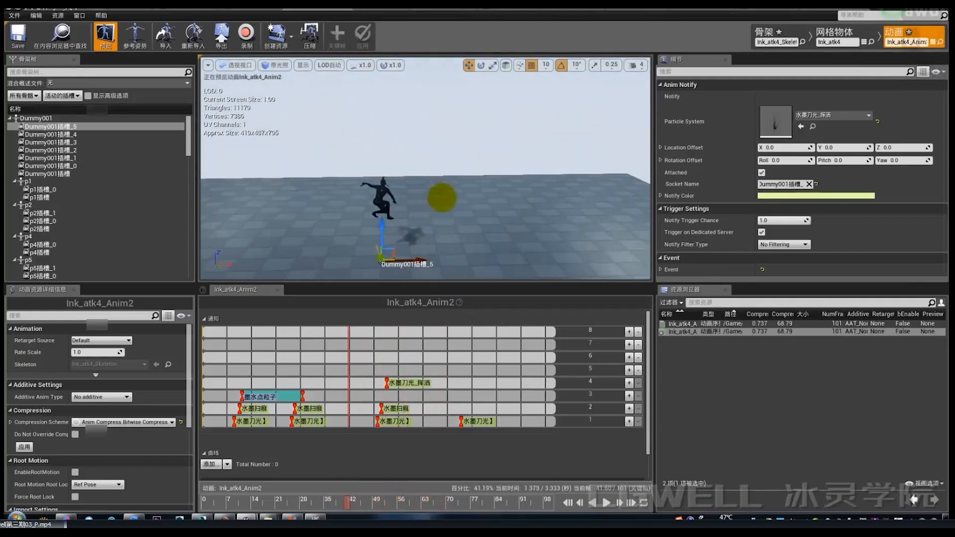
mouse_move(344, 504)
left_mouse_down()
mouse_move(410, 502)
mouse_move(400, 501)
left_mouse_up()
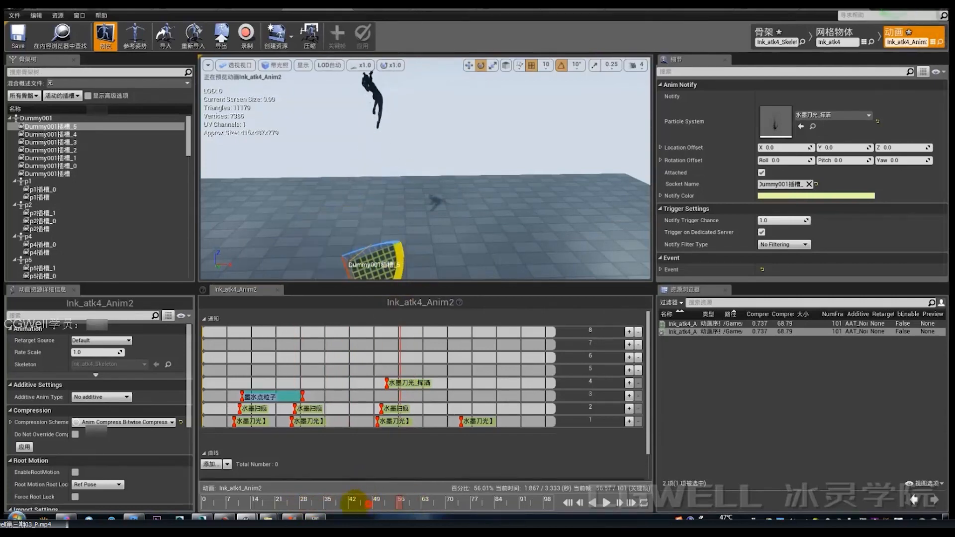
left_click_drag(353, 503, 418, 498)
left_click_drag(360, 495, 355, 501)
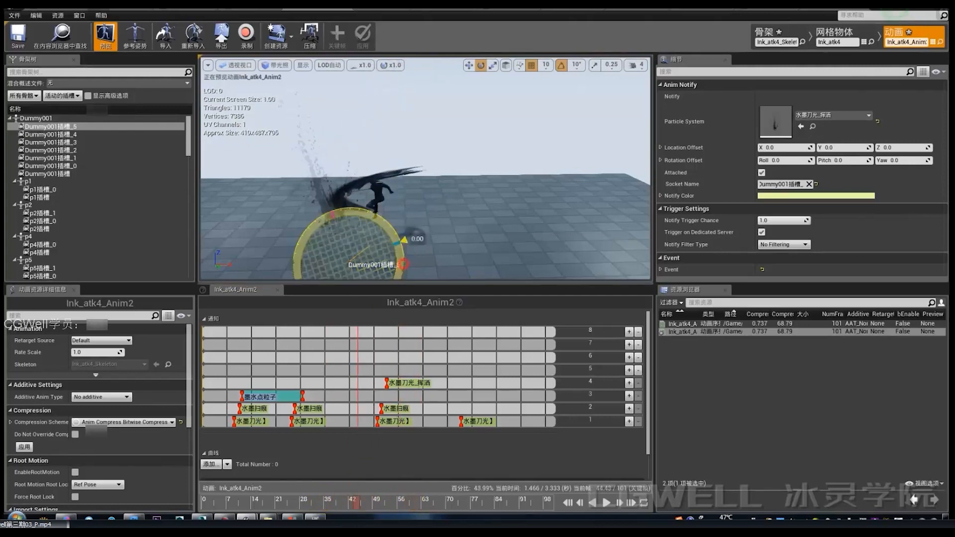
key("w")
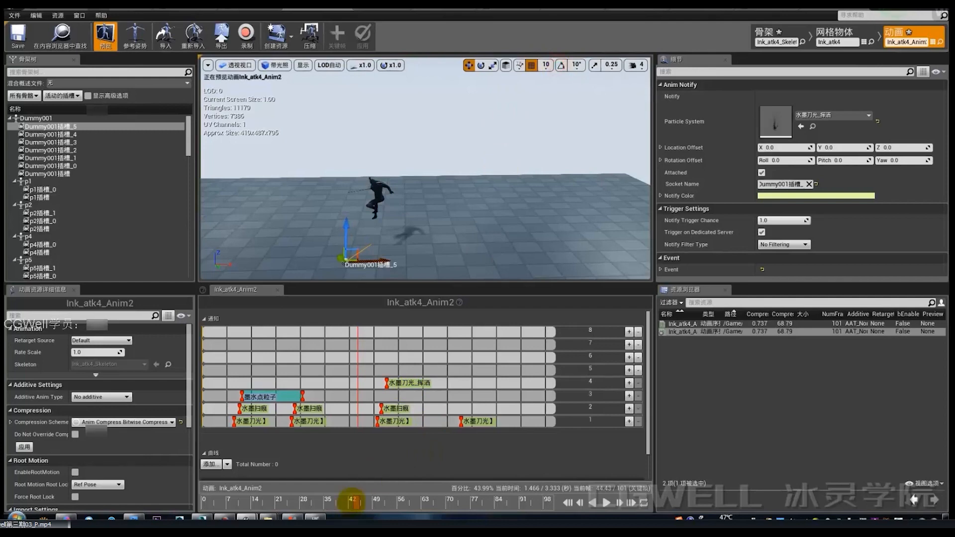
Step: Shift the third 水墨扫痕 notify on track 2 slightly earlier and scrub through the upward slash to check its timing
mouse_move(352, 500)
left_mouse_down()
mouse_move(311, 499)
mouse_move(415, 486)
mouse_move(302, 476)
left_mouse_up()
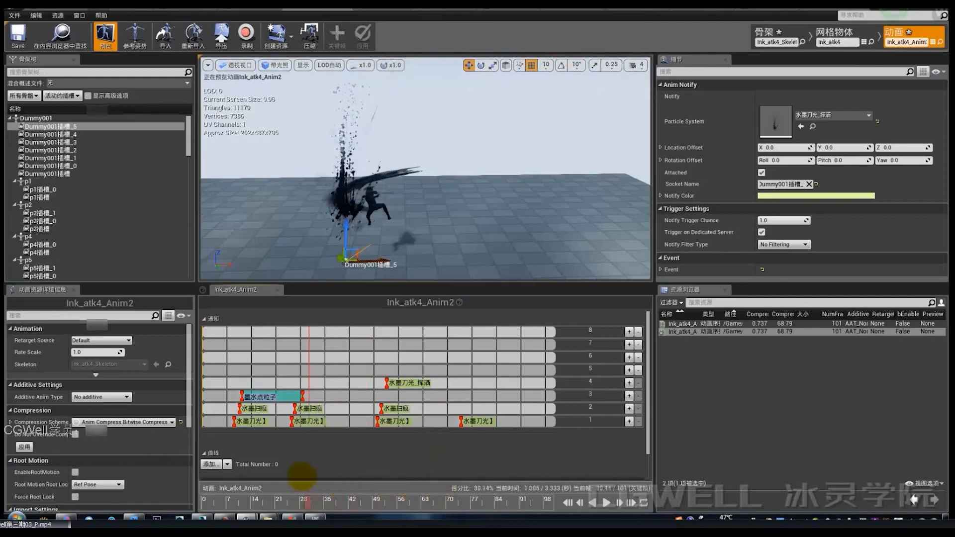
left_click_drag(374, 476, 400, 467)
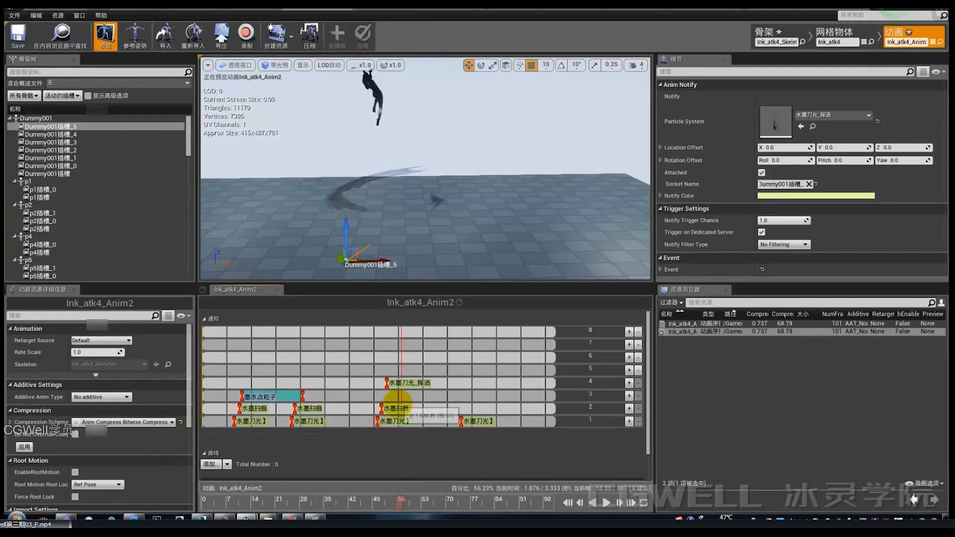
left_click_drag(395, 407, 390, 409)
left_click_drag(380, 498, 446, 498)
right_click_drag(428, 190, 452, 189)
mouse_move(371, 502)
left_mouse_down()
mouse_move(351, 497)
mouse_move(432, 486)
mouse_move(273, 478)
mouse_move(431, 488)
left_mouse_up()
left_click(922, 9)
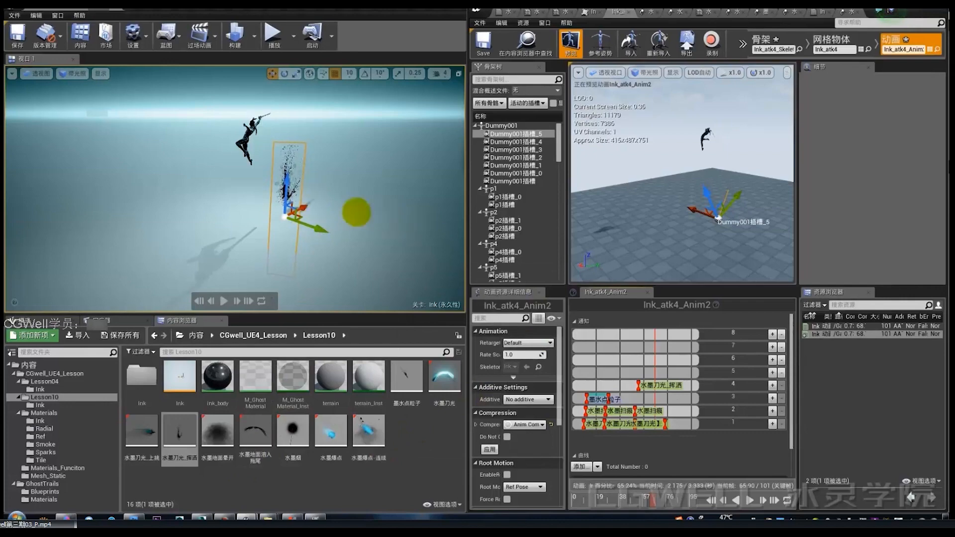
Step: Switch to the MindManager map and examine the 水墨上挑效果 reference image, tracing the blade-light strokes with temporary screen annotations
left_click(289, 517)
scroll(641, 315, "down", 3)
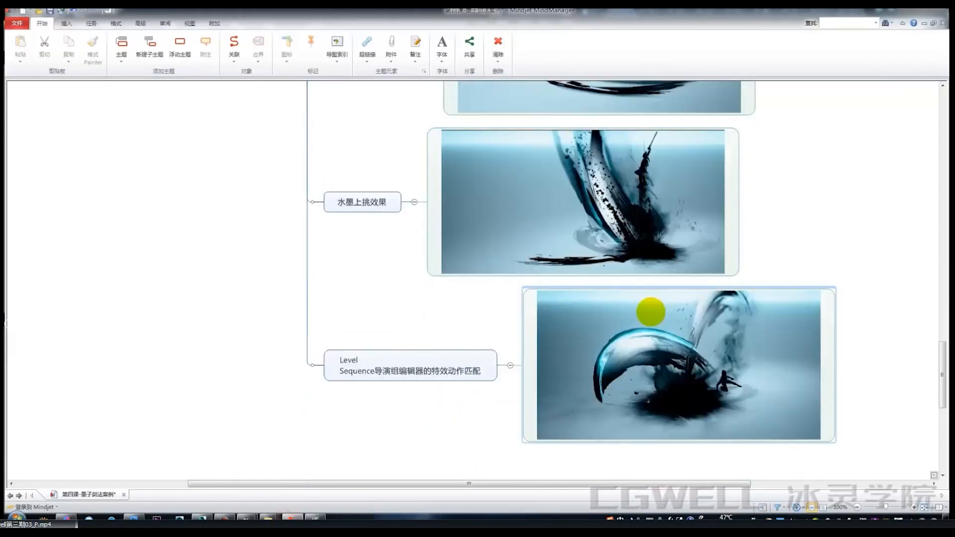
scroll(661, 318, "up", 6)
scroll(571, 280, "down", 4)
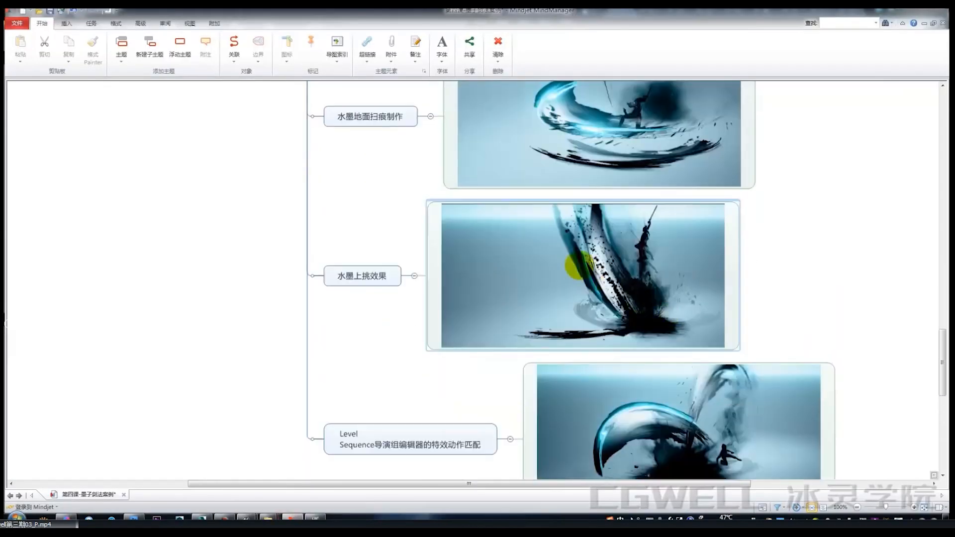
key("alt+q")
left_click_drag(645, 313, 629, 293)
left_click_drag(644, 319, 619, 311)
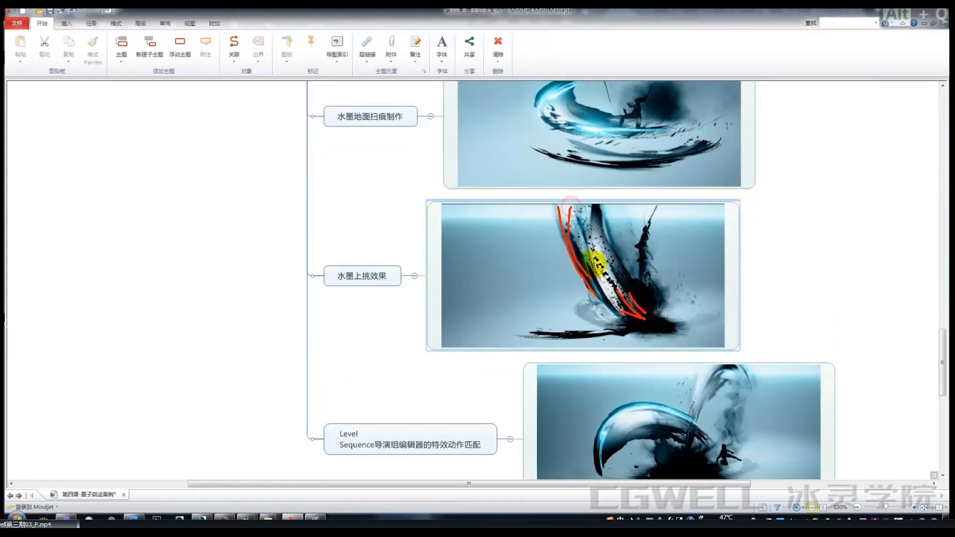
key("alt+q")
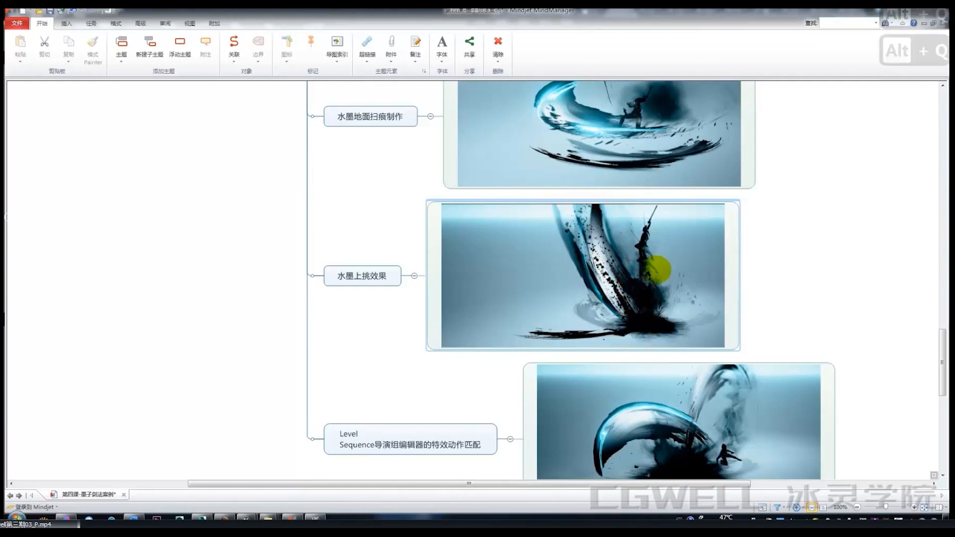
mouse_move(246, 517)
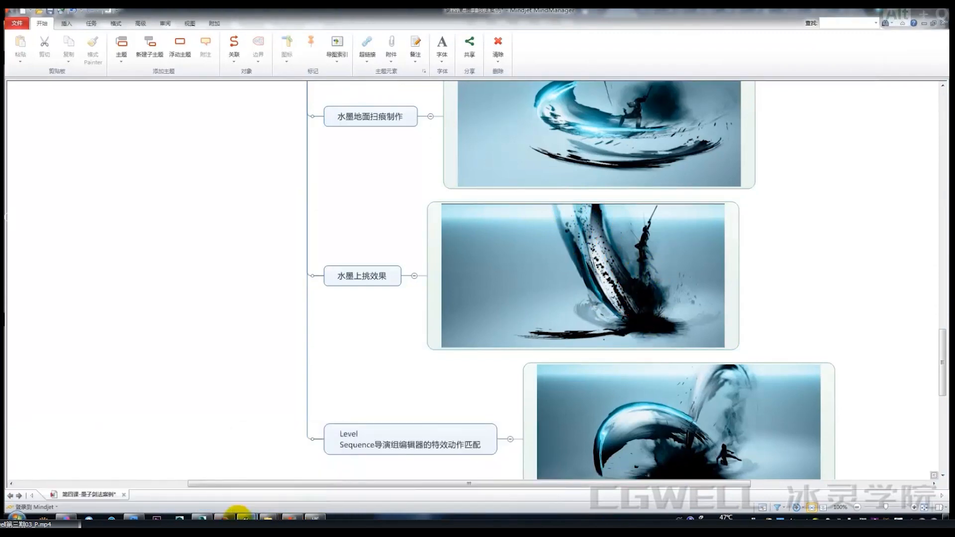
Step: Switch back to Unreal Editor, open the 水墨刀光_上挑 particle system and replay its preview
left_click(211, 469)
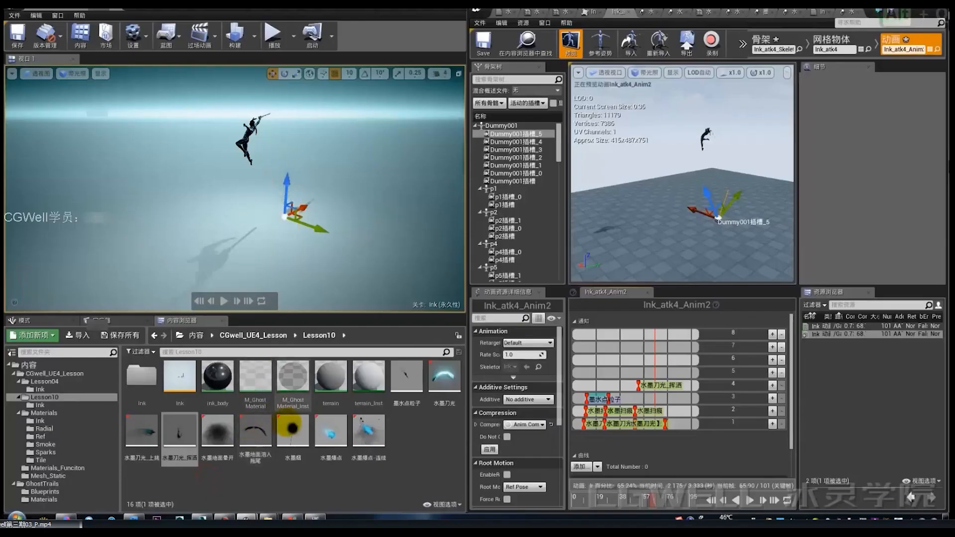
left_click(143, 435)
double_click(142, 437)
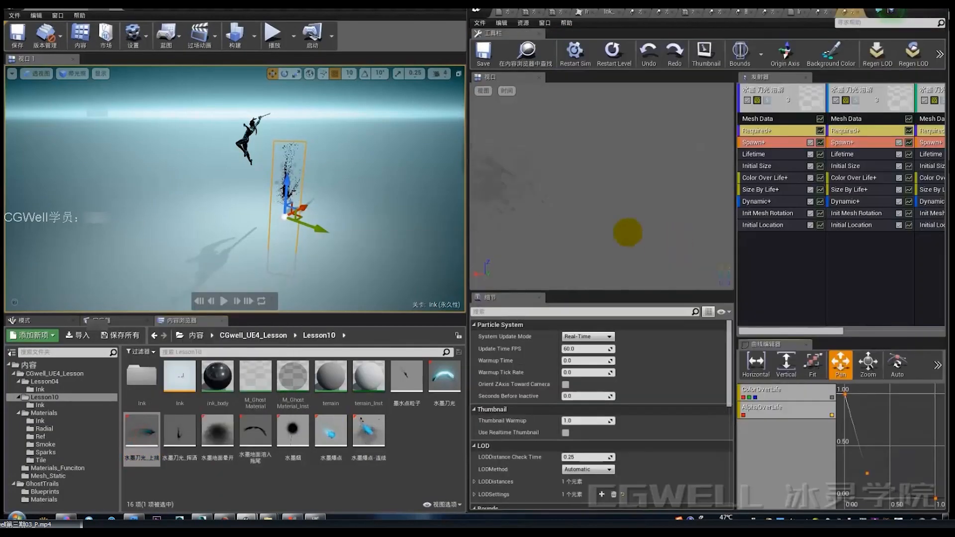
left_click(614, 53)
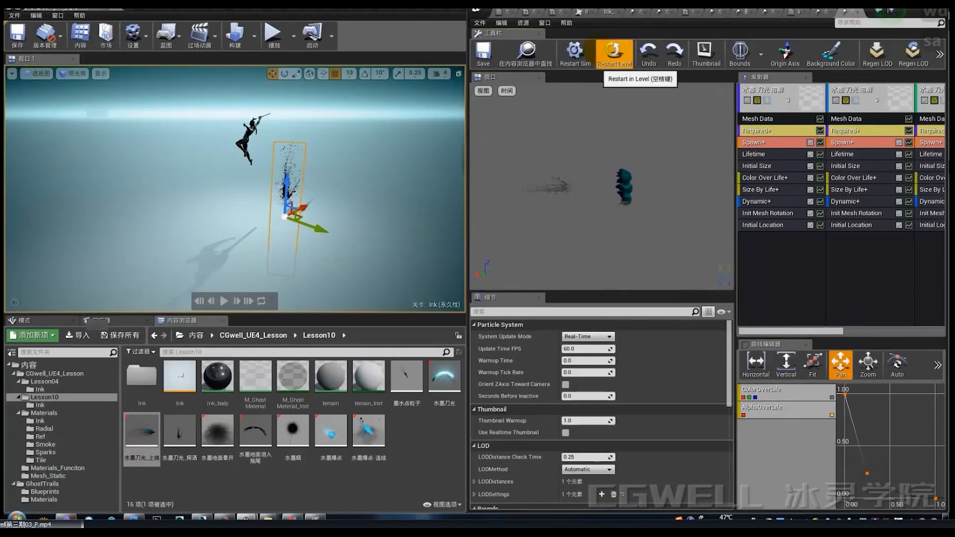
left_click(610, 54)
left_click(909, 12)
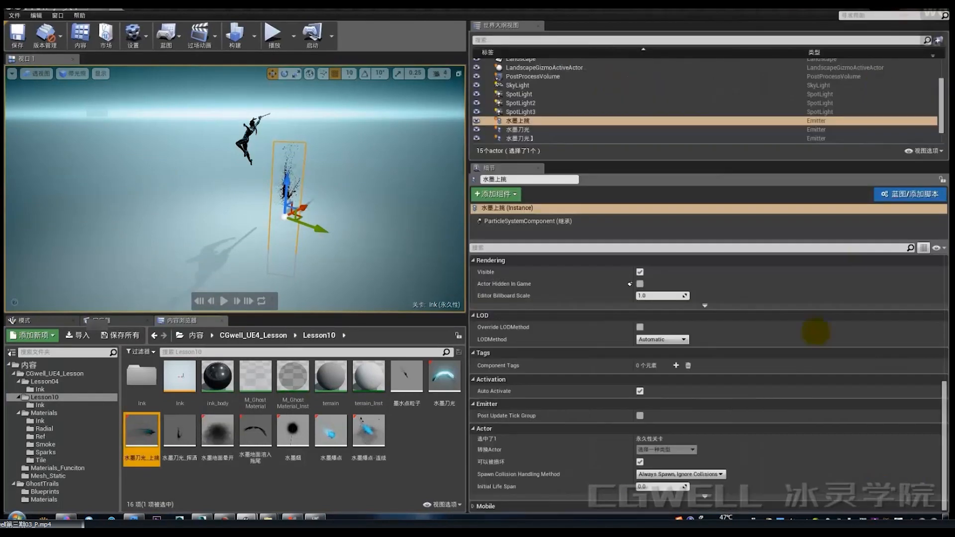
Step: Return to the Ink_atk4 animation editor, open the Ink_atk4_Anim sequence and preview it in an enlarged window
mouse_move(248, 517)
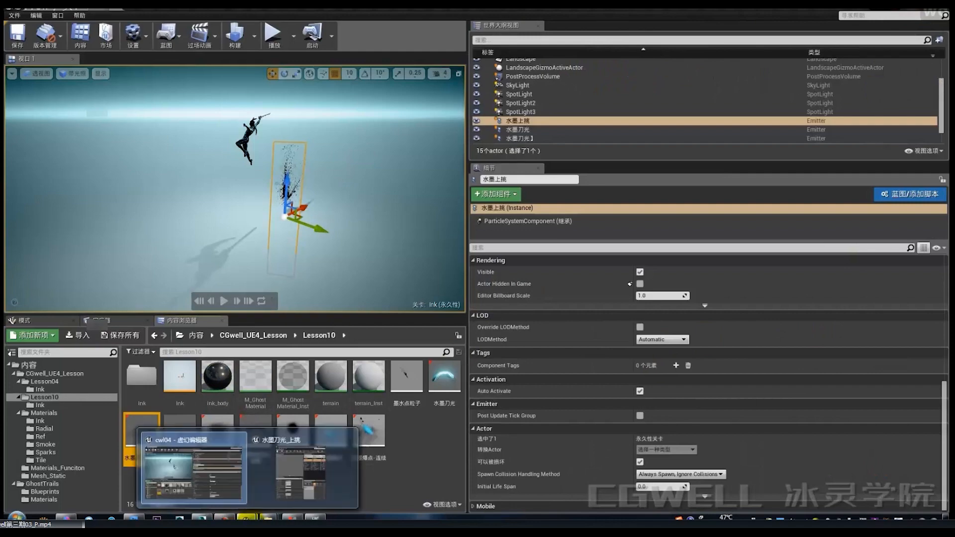
left_click(293, 460)
left_click(638, 11)
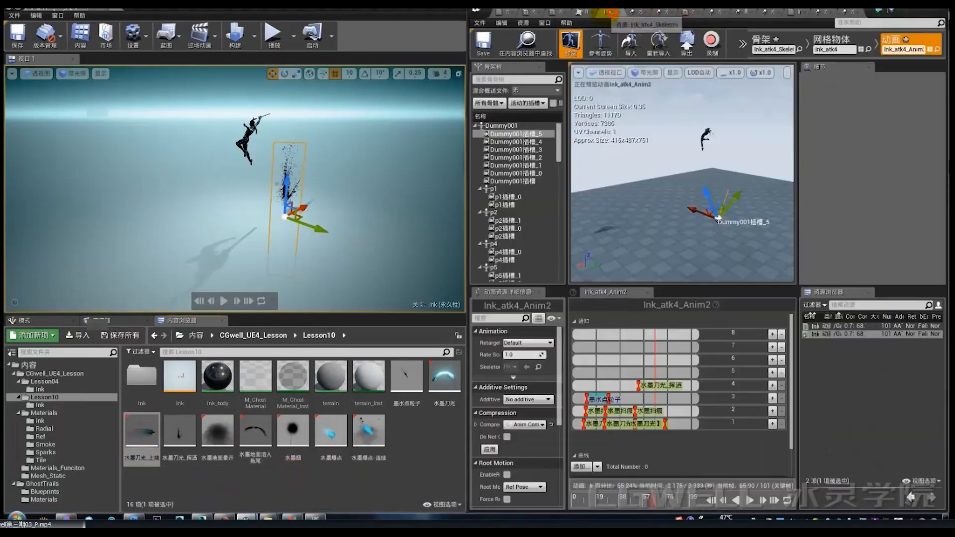
double_click(855, 327)
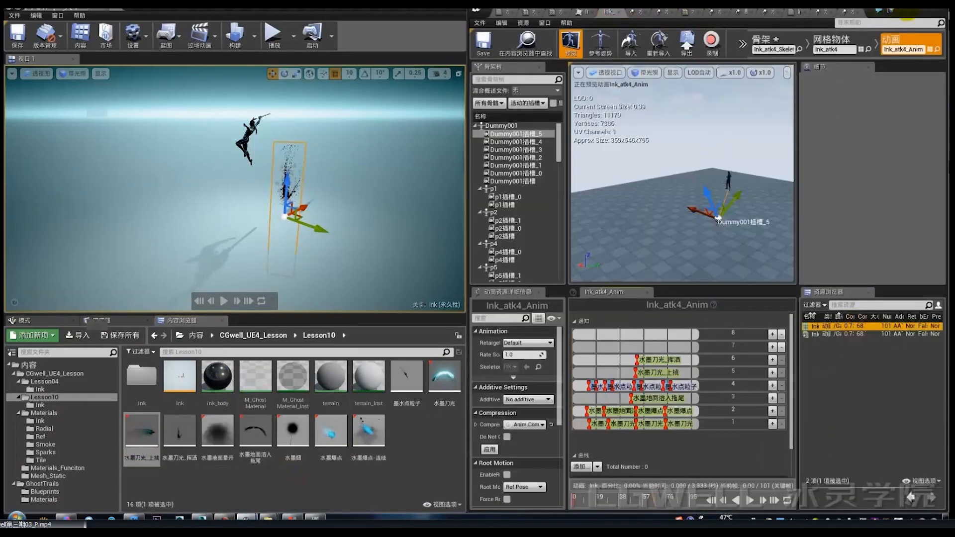
left_click(923, 11)
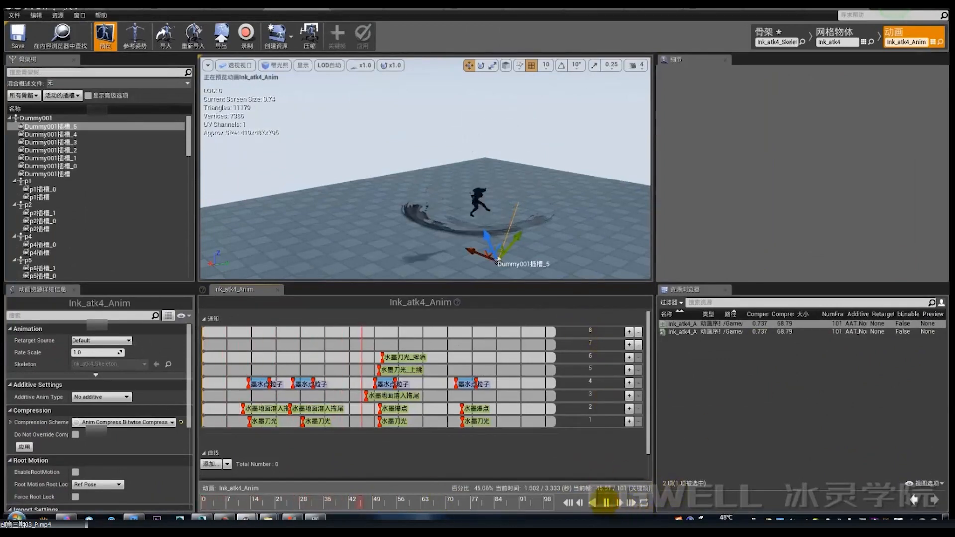
left_click(605, 502)
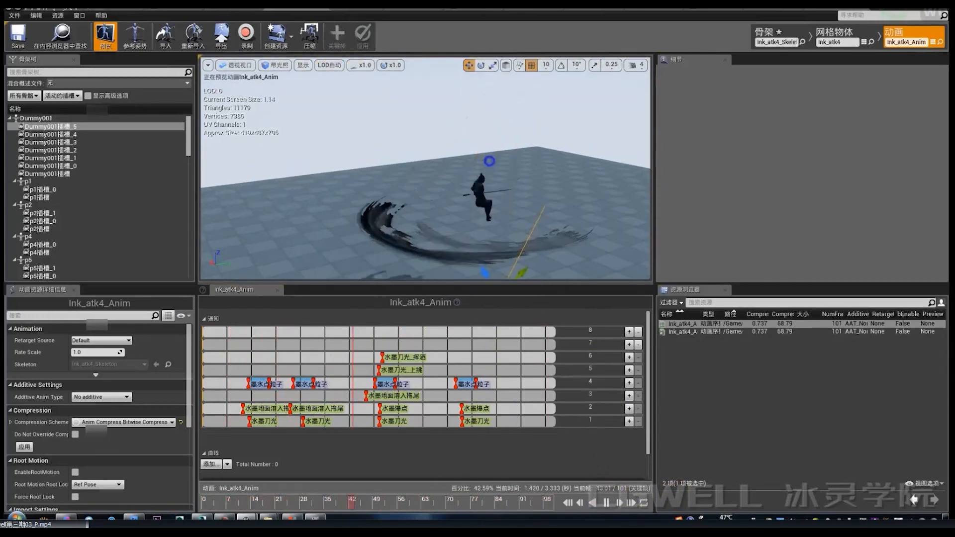
Step: Trace the curve of the upward blade light with a temporary annotation and view the slash from behind the character
key("alt+q")
left_click_drag(268, 95, 385, 211)
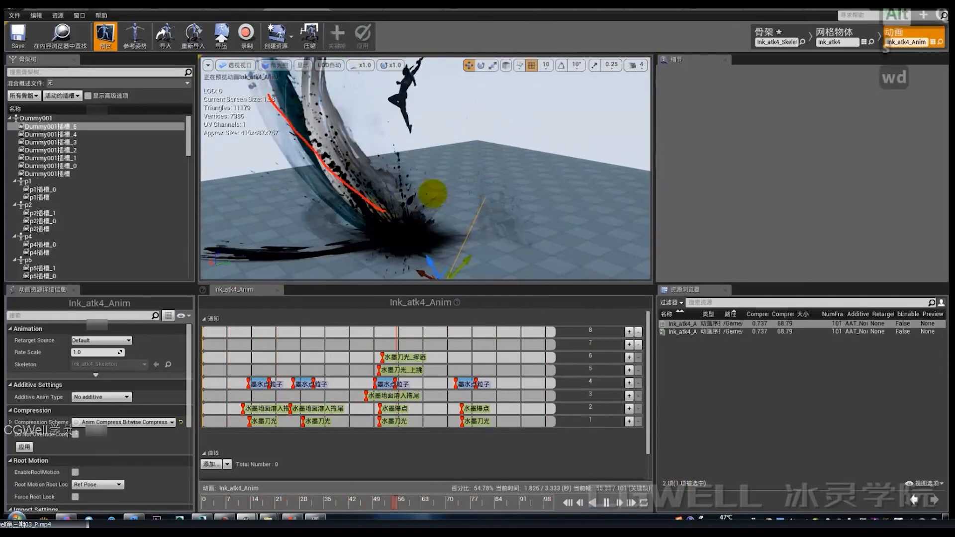
right_click(469, 179)
right_click(442, 160)
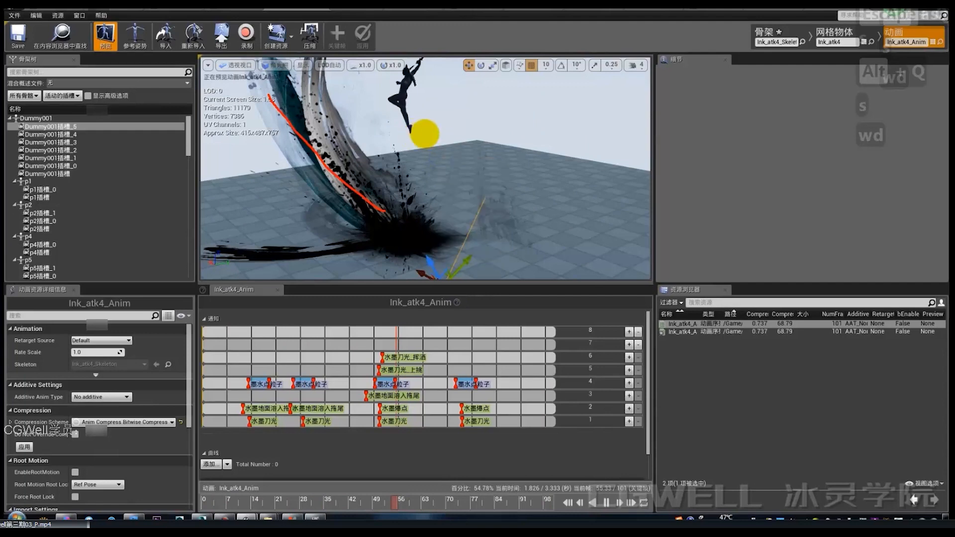
key("alt+q")
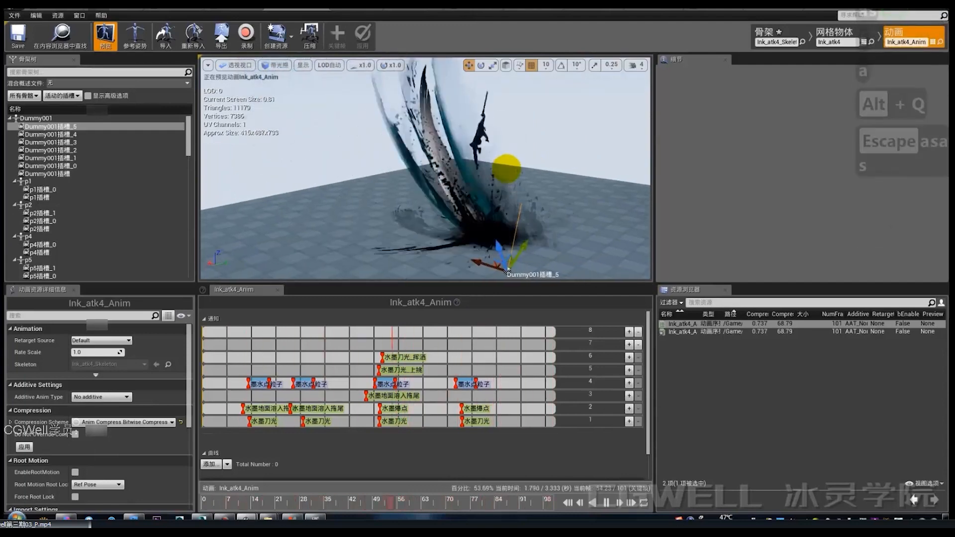
key("d")
right_click_drag(427, 172, 299, 167)
key("s")
key("a")
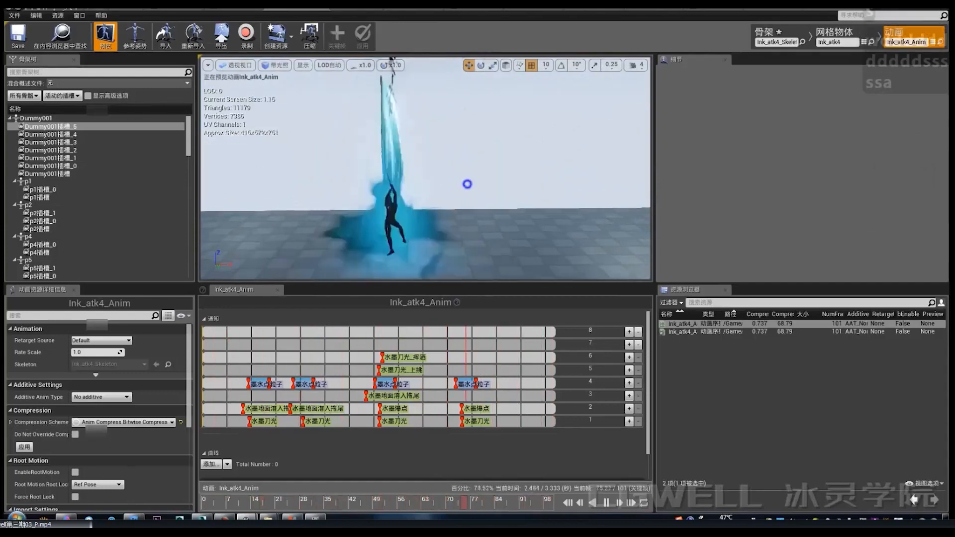
right_click_drag(467, 184, 466, 185)
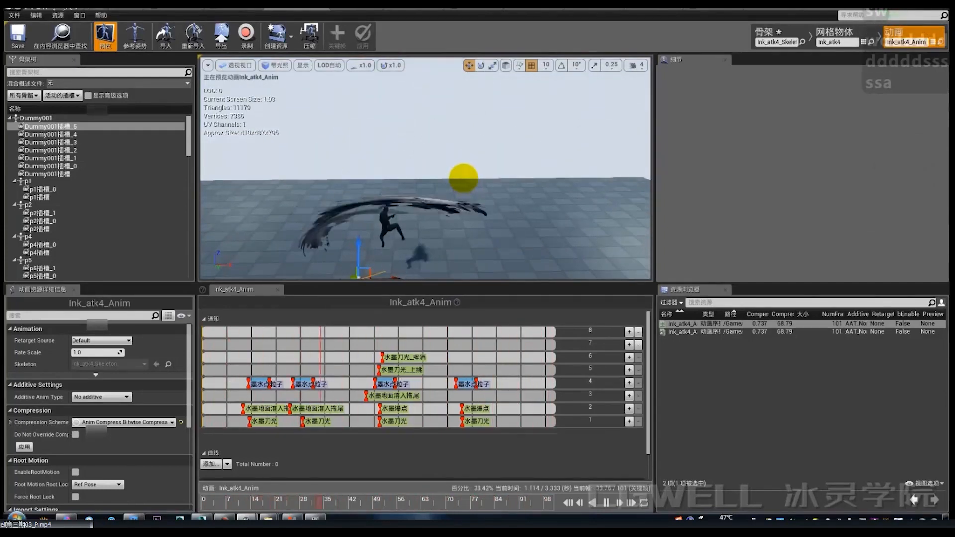
Step: Mark the layered blade-light strokes with temporary annotations, review the slash from other angles and stop the playback
key("alt+q")
left_click_drag(423, 102, 403, 194)
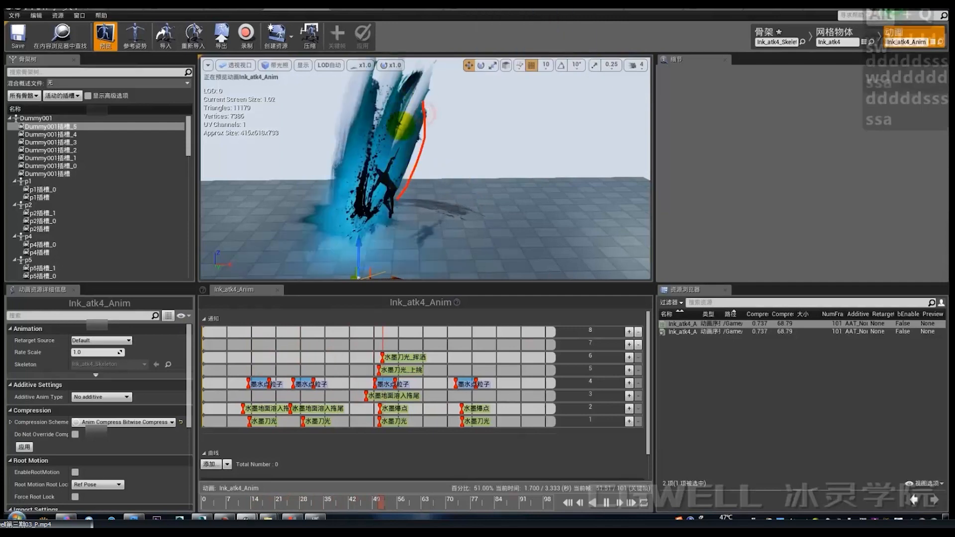
left_click_drag(351, 95, 340, 167)
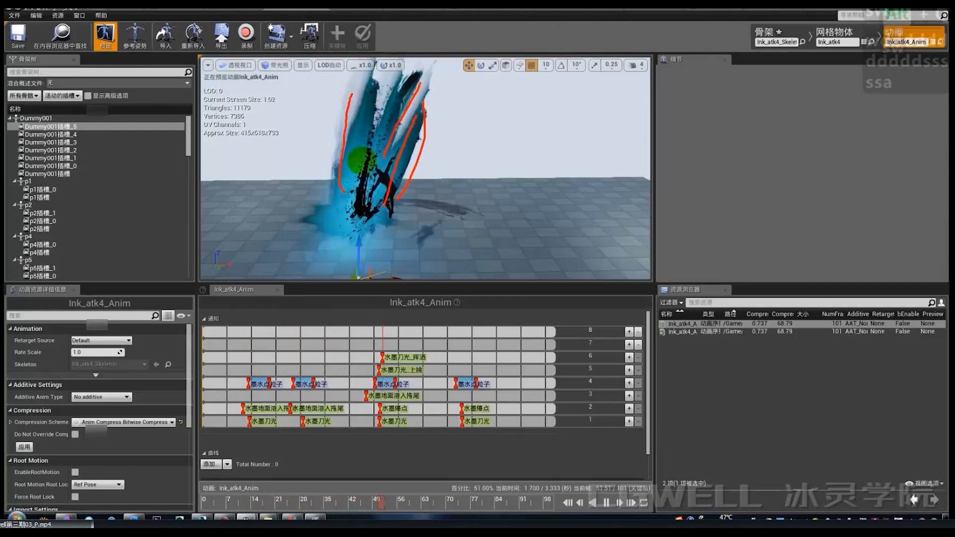
left_click_drag(393, 58, 356, 190)
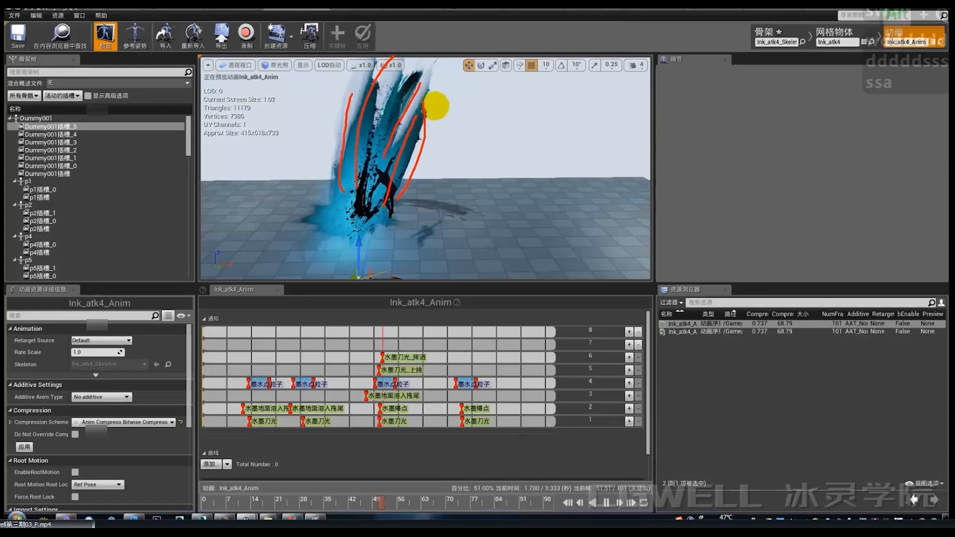
left_click_drag(352, 93, 374, 220)
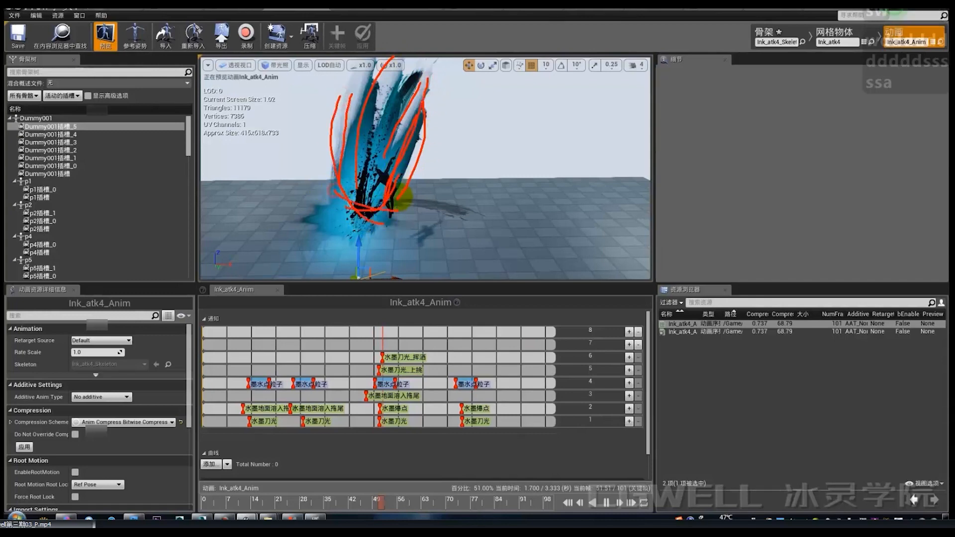
key("alt+q")
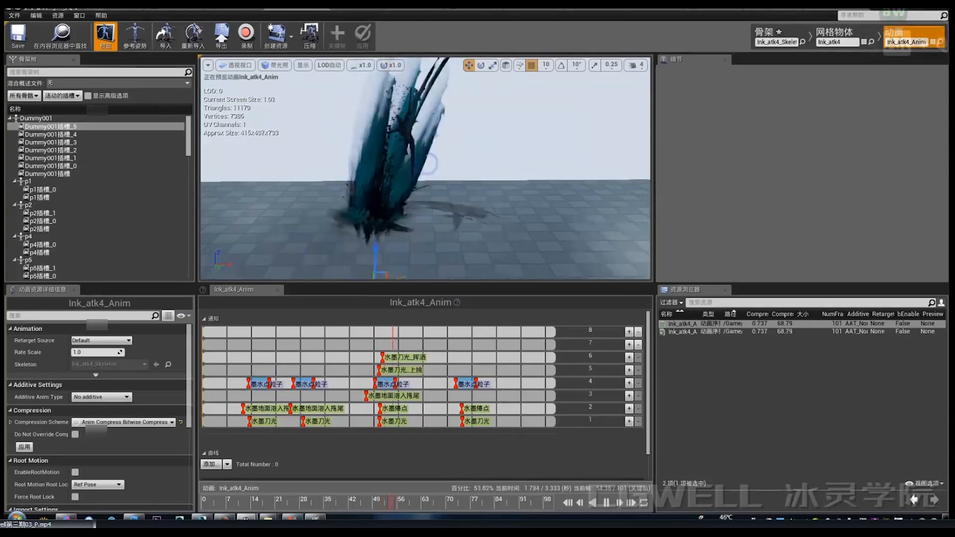
key("w")
key("w")
key("s")
key("d")
key("w")
key("a")
key("a")
key("w")
mouse_move(425, 169)
right_mouse_down()
mouse_move(512, 169)
mouse_move(424, 155)
right_mouse_up()
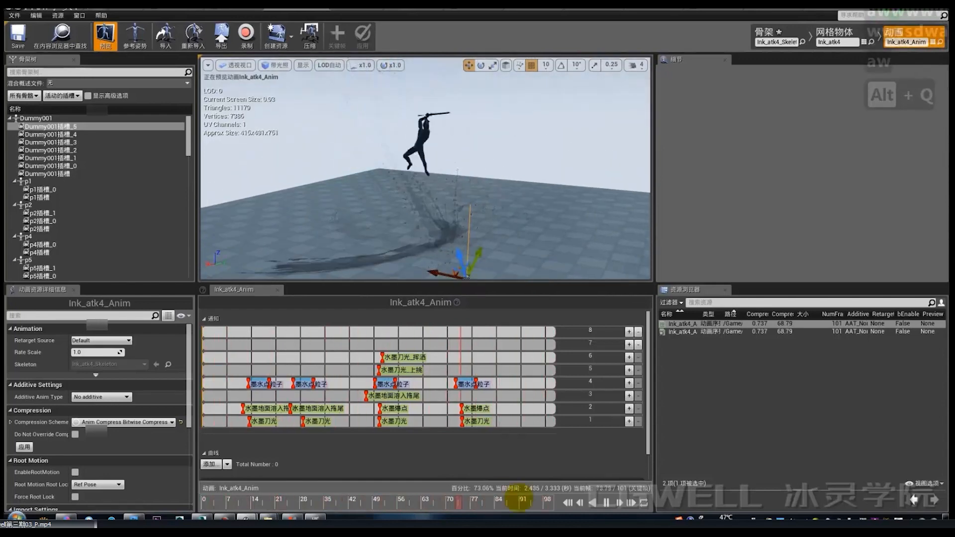
left_click(604, 503)
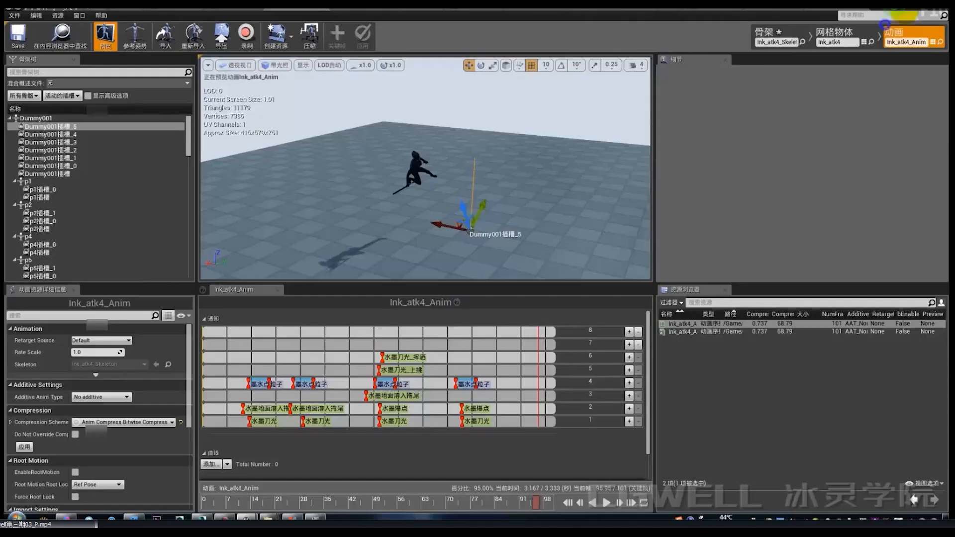
left_click(909, 12)
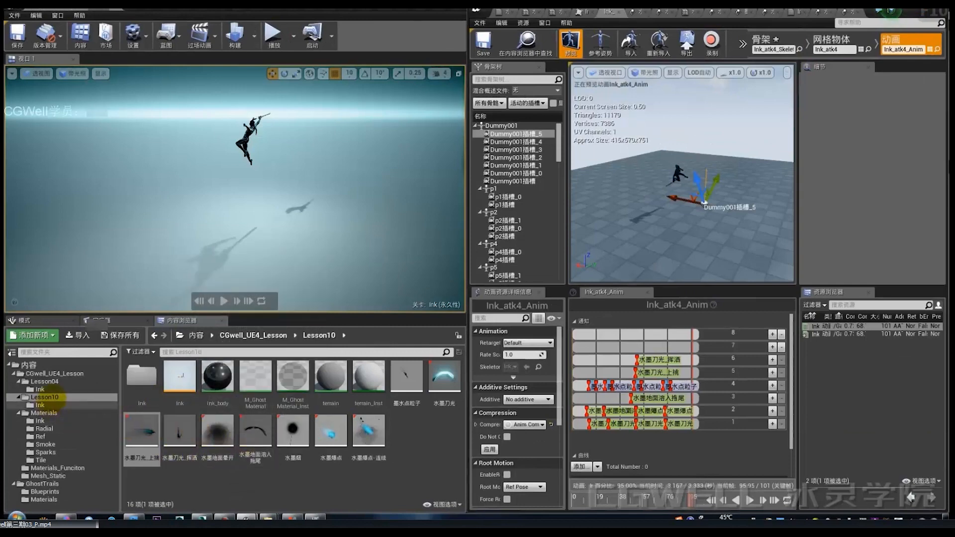
Step: Open the Dg_004_mesh_cg_02 static mesh from the Mesh_Static folder and inspect its curved shape from several angles
left_click(48, 476)
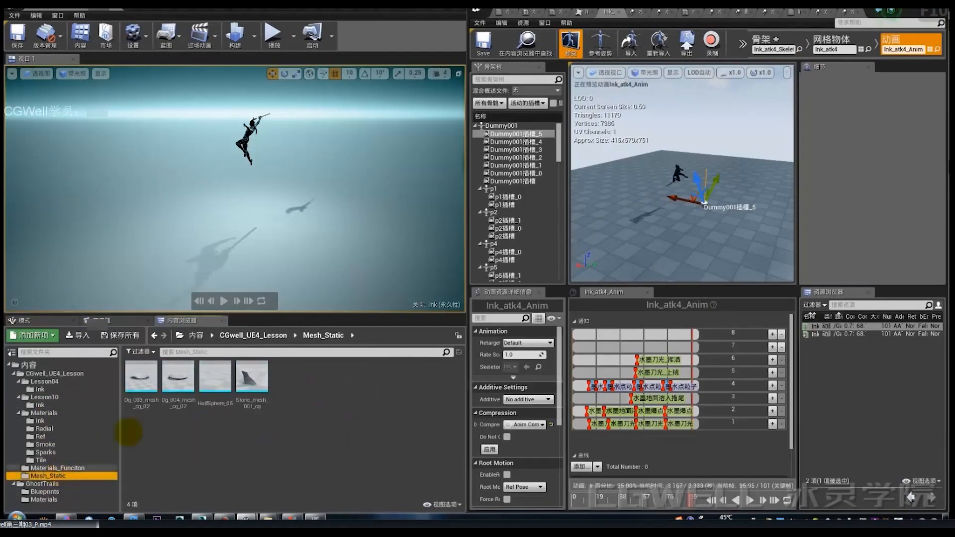
double_click(178, 378)
right_click_drag(594, 303, 545, 318)
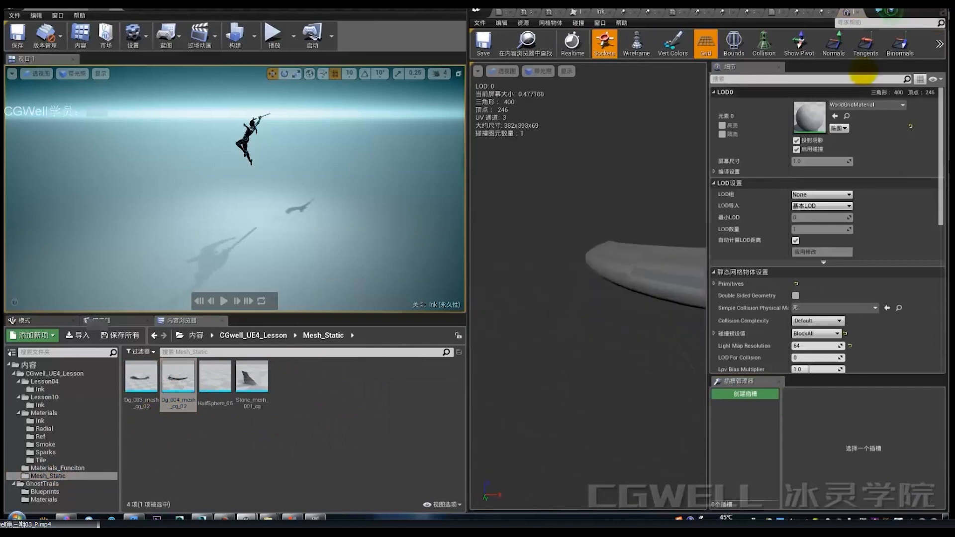
left_click(920, 12)
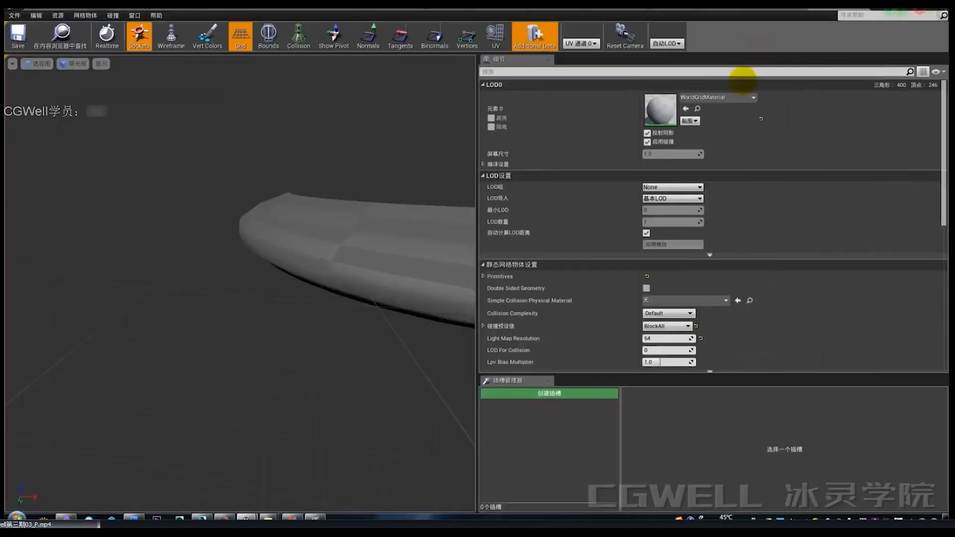
right_click_drag(318, 244, 234, 160)
key("a")
key("s")
key("d")
key("a")
key("w")
key("d")
key("s")
key("q")
key("a")
key("q")
key("d")
key("w")
key("s")
key("d")
key("d")
key("e")
key("a")
key("a")
key("w")
key("a")
key("e")
key("a")
key("w")
Step: Outline both ends of the curved mesh with temporary annotations, clear them and close the mesh editor
key("alt+q")
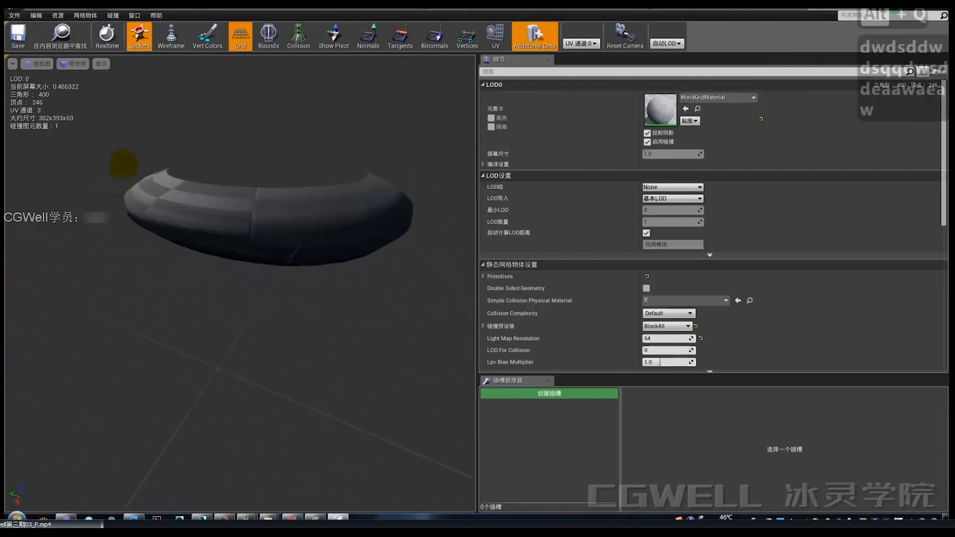
left_click_drag(123, 162, 128, 231)
left_click_drag(410, 164, 407, 235)
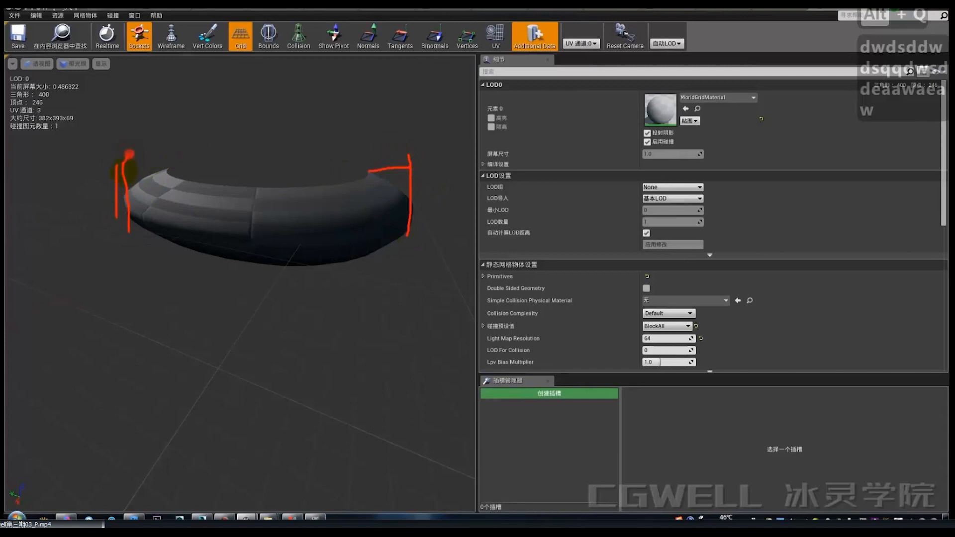
left_click_drag(407, 238, 357, 242)
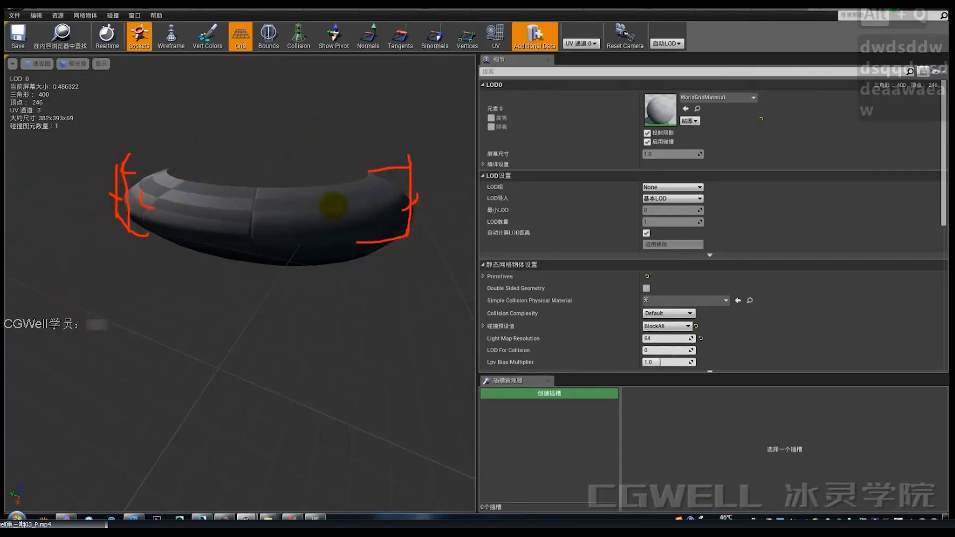
key("alt+q")
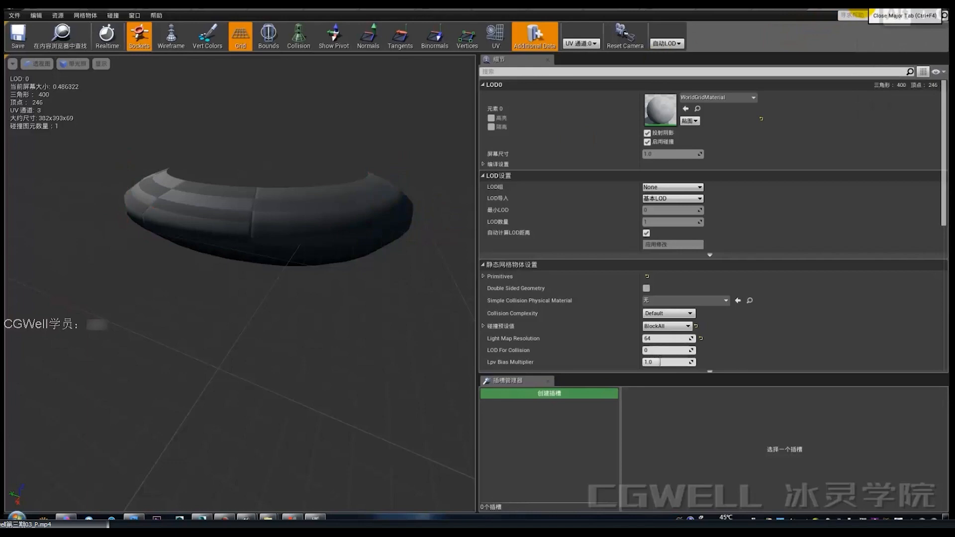
key("ctrl+F4")
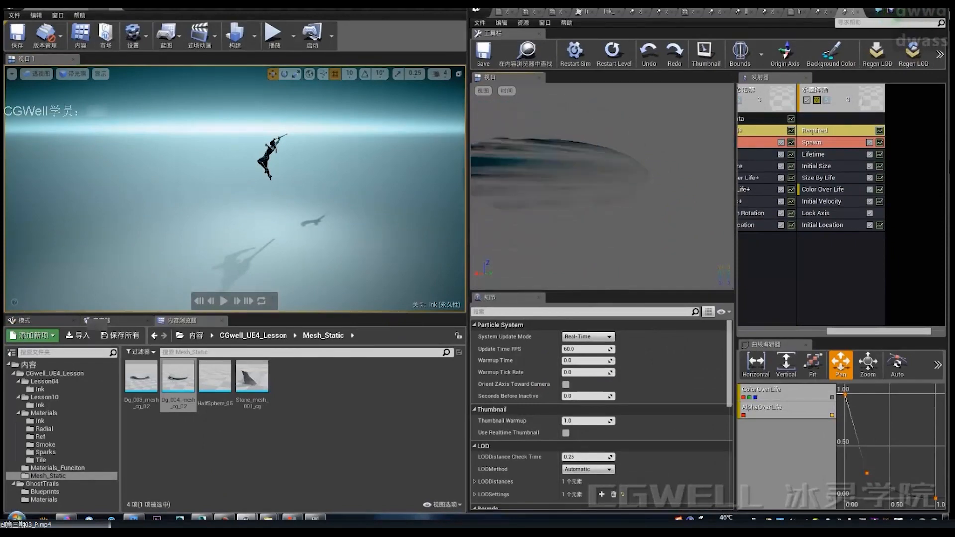
Step: Replay the 水墨刀光_上挑 particle preview several times to examine the edges of the blade light
left_click(614, 52)
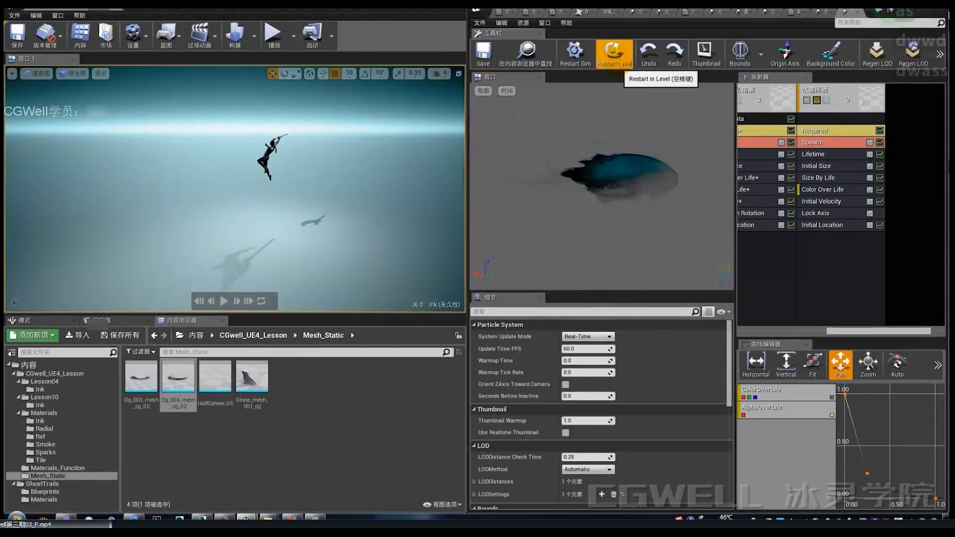
left_click(613, 52)
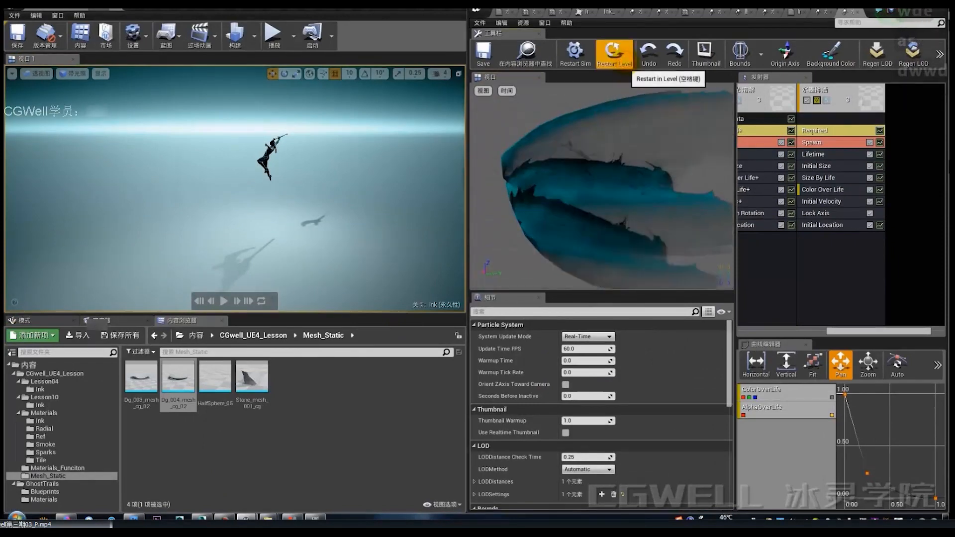
left_click(614, 52)
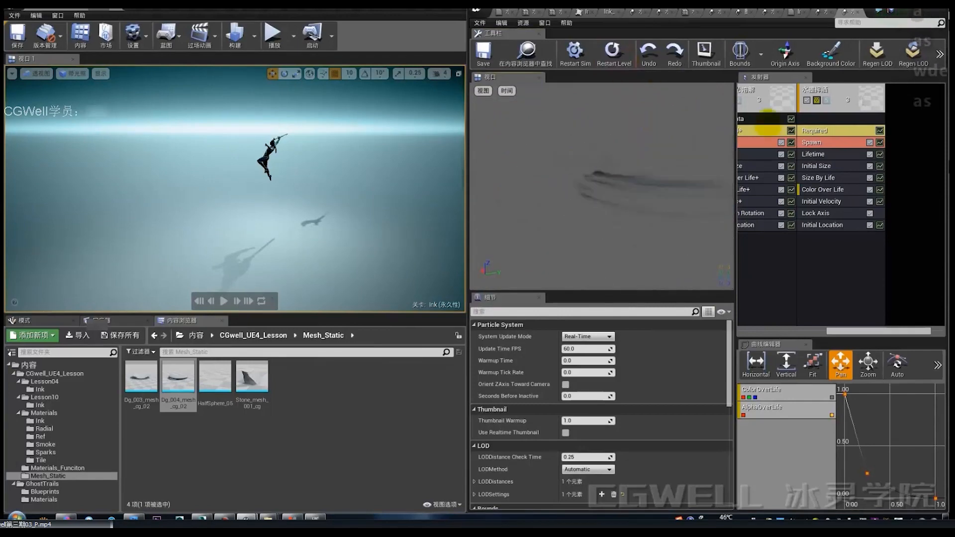
Step: Open the material instance used by the blade-light emitter, and its parent material Ink_013_tex_Mat
left_click(828, 131)
left_click(876, 327)
left_click_drag(876, 331, 840, 330)
left_click(813, 131)
double_click(579, 351)
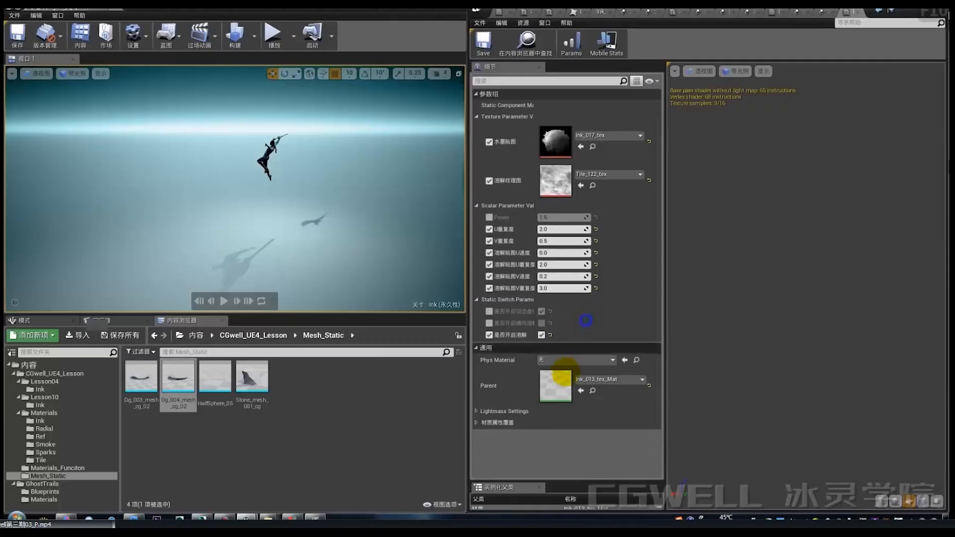
double_click(555, 385)
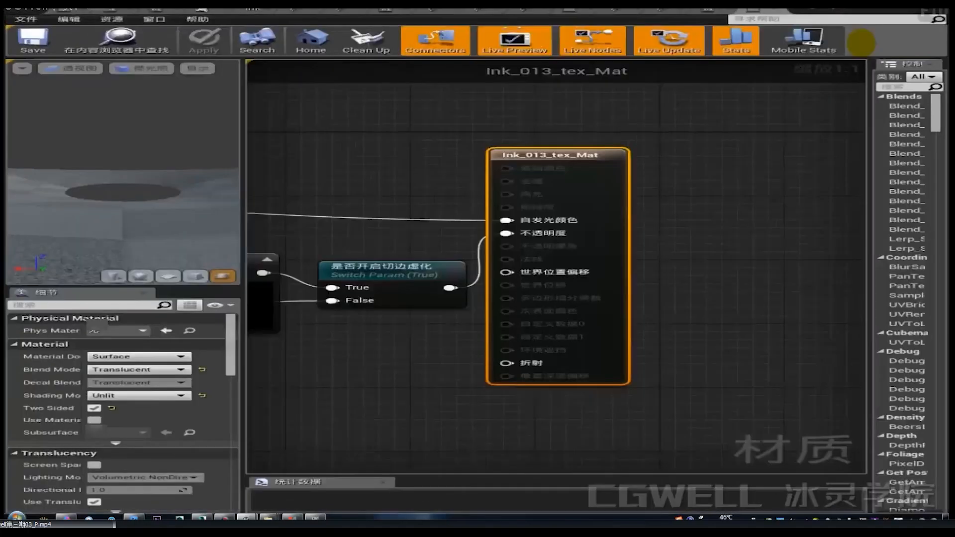
Step: Examine the node network of Ink_013_tex_Mat, including the 硬边溶解 and 整体软边溶解 sections and their links to the output
scroll(617, 197, "down", 6)
right_click_drag(458, 198, 512, 198)
scroll(510, 197, "up", 2)
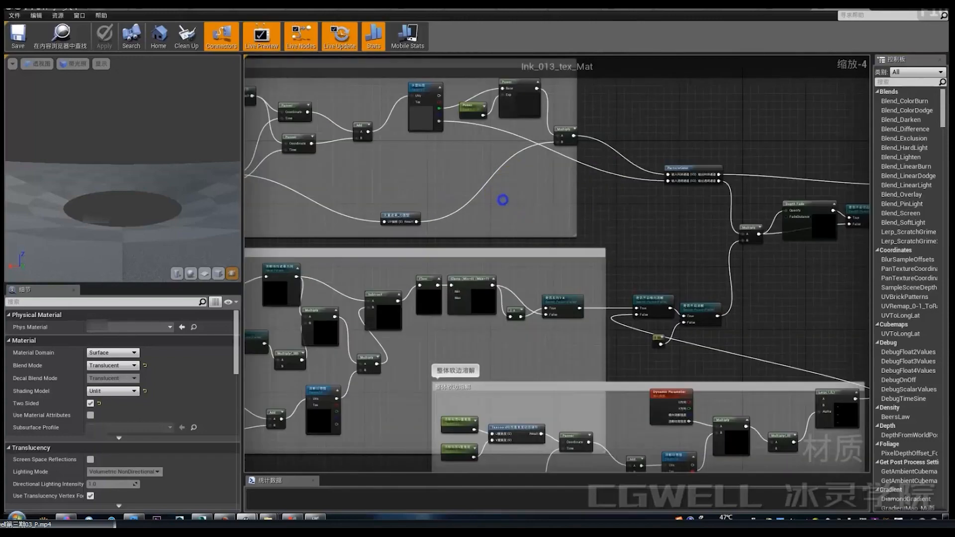
scroll(502, 199, "down", 1)
right_click_drag(607, 198, 547, 197)
right_click_drag(771, 377, 697, 359)
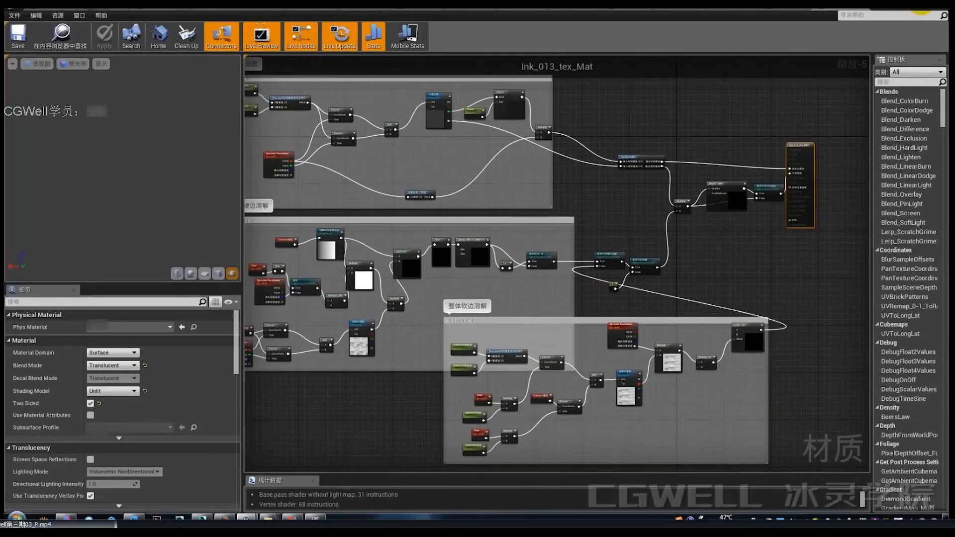
Step: Return to the material instance, locate its Ink_017_tex texture among the project assets, and close the material editors
left_click(921, 4)
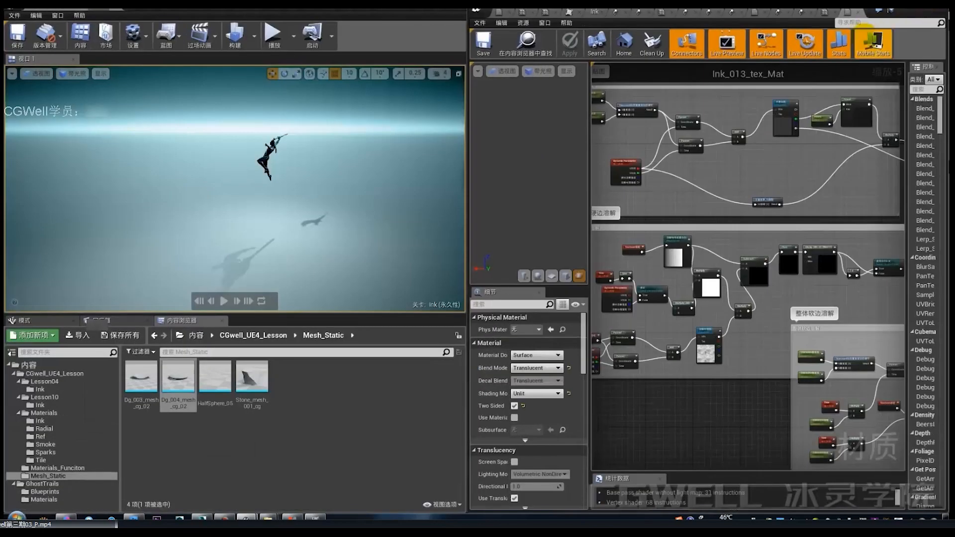
left_click(857, 13)
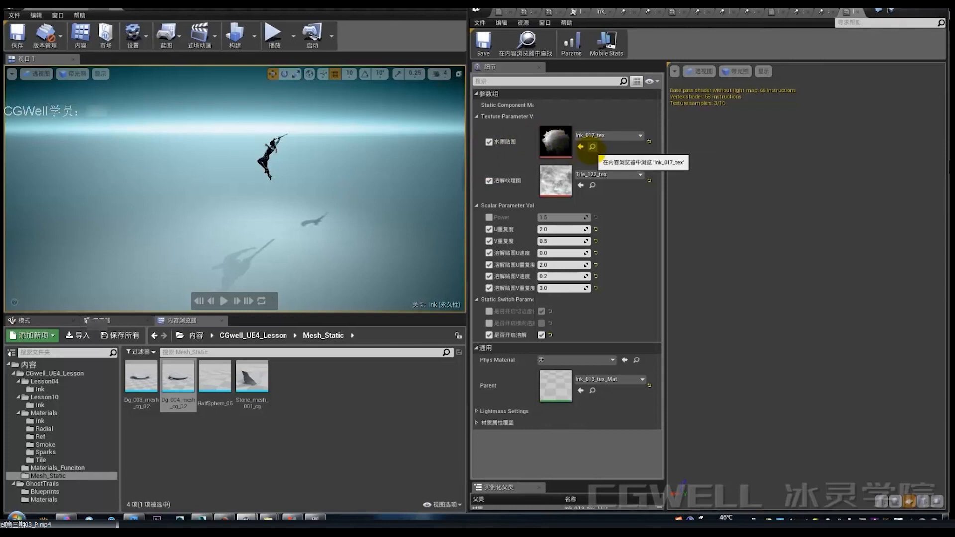
left_click(592, 146)
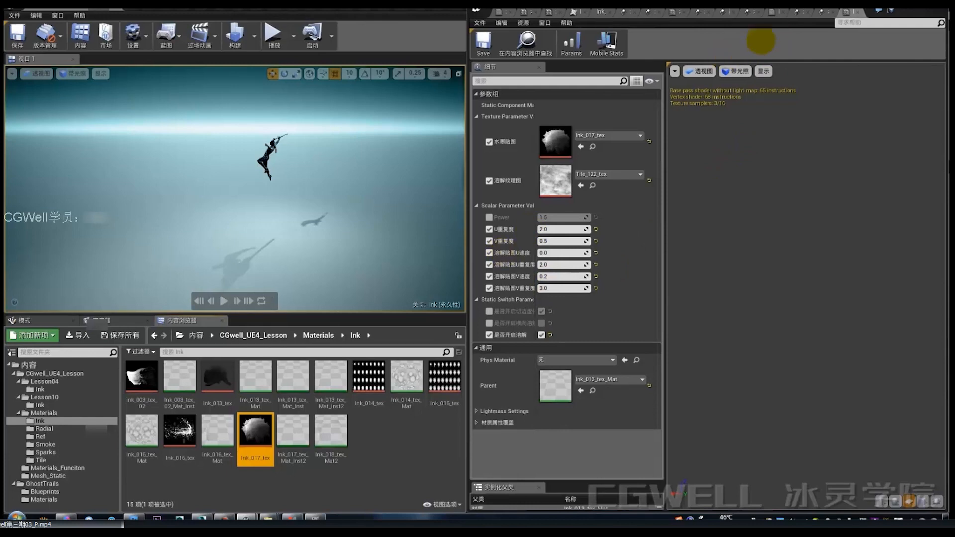
left_click(927, 9)
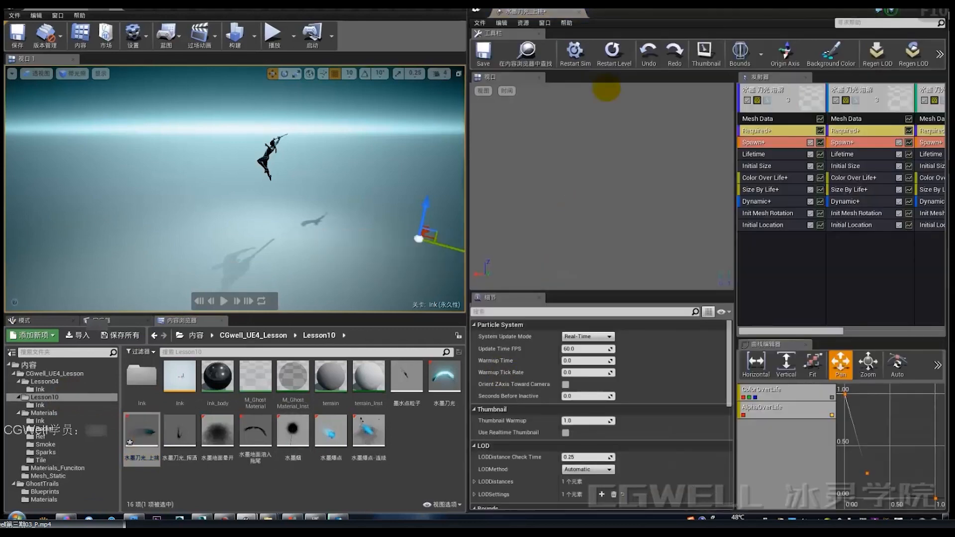
Step: Place the 水墨刀光_上挑 particle system in the level beside the character and raise it above the ground
left_click_drag(803, 330, 711, 330)
left_click(834, 325)
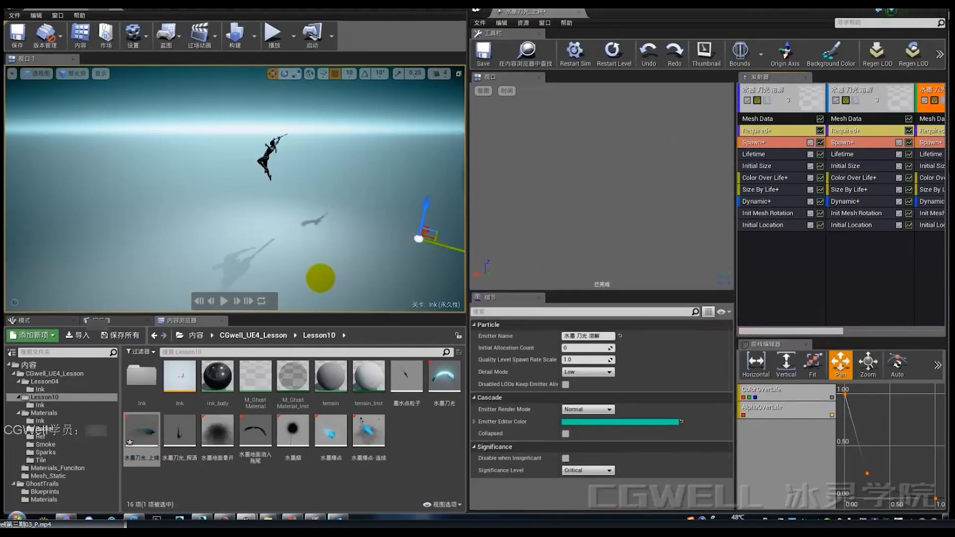
right_click_drag(320, 278, 318, 291)
mouse_move(149, 445)
left_mouse_down()
mouse_move(379, 249)
mouse_move(386, 230)
left_mouse_up()
right_click_drag(386, 229, 390, 226)
left_click_drag(388, 205, 398, 163)
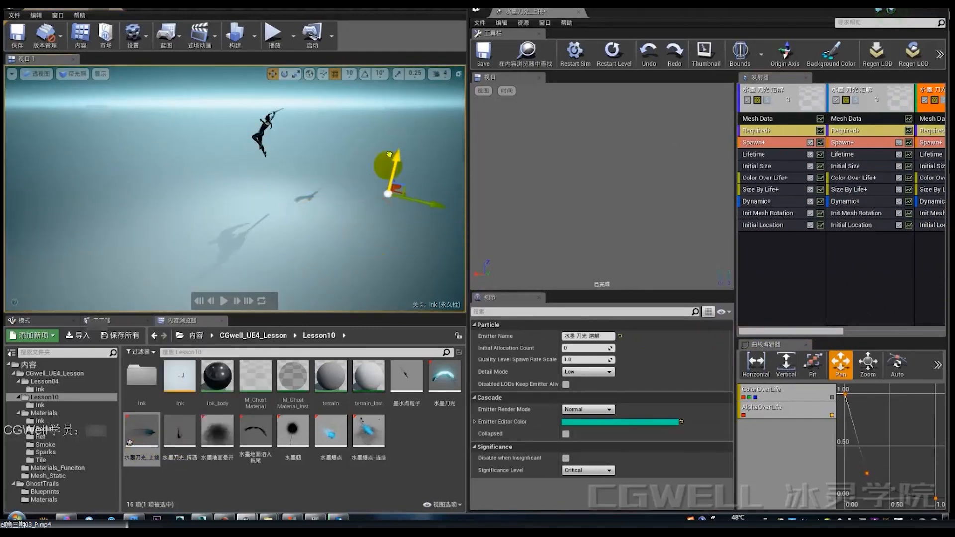
right_click_drag(398, 163, 428, 175)
Step: Replay the placed 水墨刀光_上挑 effect in the level and view the slash from several angles
key("e")
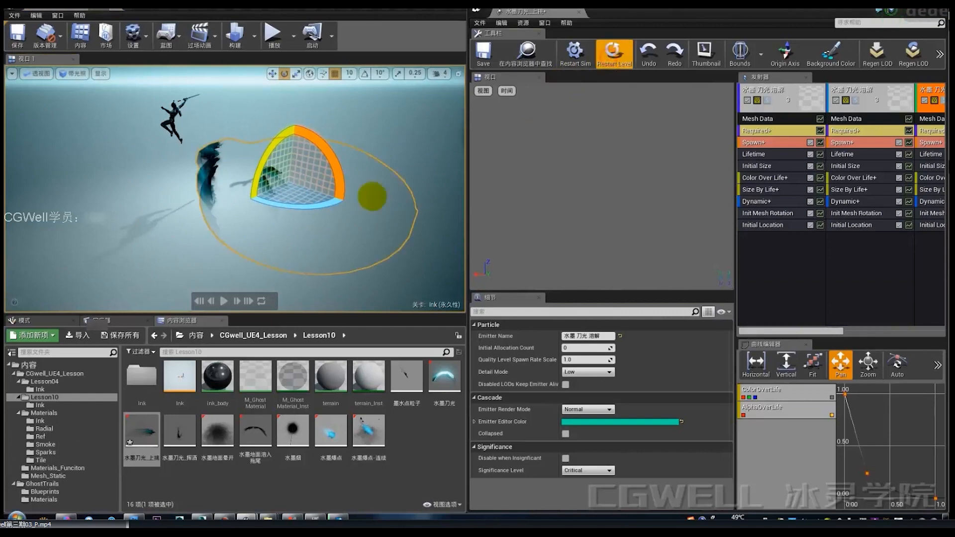
key("w")
mouse_move(362, 203)
right_mouse_down()
mouse_move(398, 201)
mouse_move(410, 228)
mouse_move(450, 198)
mouse_move(427, 196)
right_mouse_up()
key("a")
key("a")
key("e")
key("q")
key("a")
key("s")
key("q")
key("d")
key("d")
key("e")
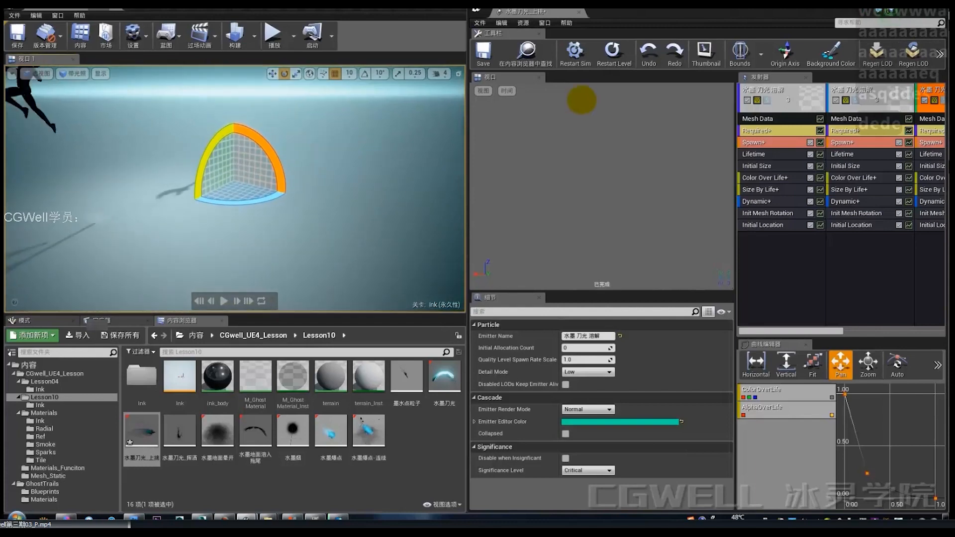
left_click(607, 60)
left_click(612, 54)
key("a")
key("s")
right_click_drag(209, 207, 234, 197)
left_click(611, 53)
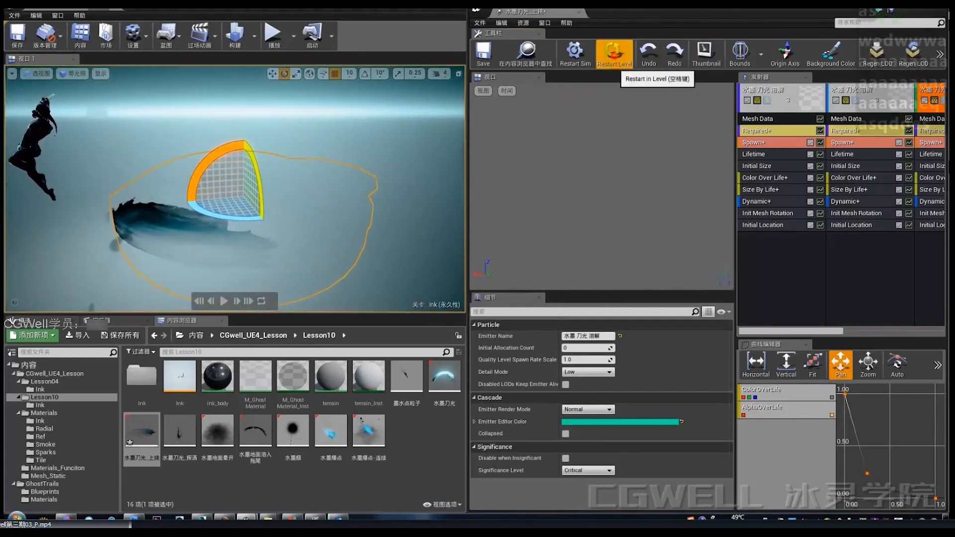
Step: Solo the second 水墨 刀光 溶解 emitter and rotate the placed effect so the slash stands upright
left_click(854, 100)
left_click(619, 54)
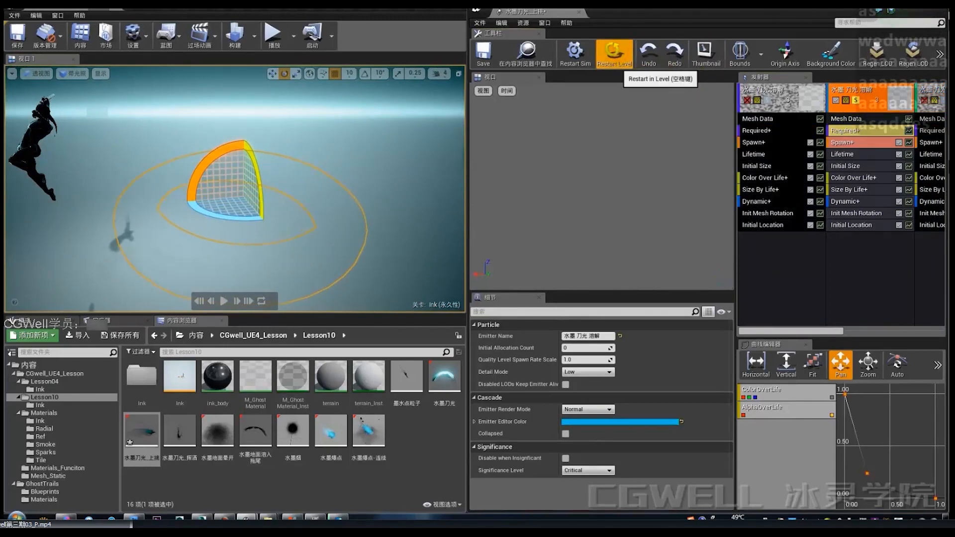
left_click(618, 53)
key("e")
right_click_drag(257, 191, 243, 185)
left_click_drag(243, 185, 201, 201)
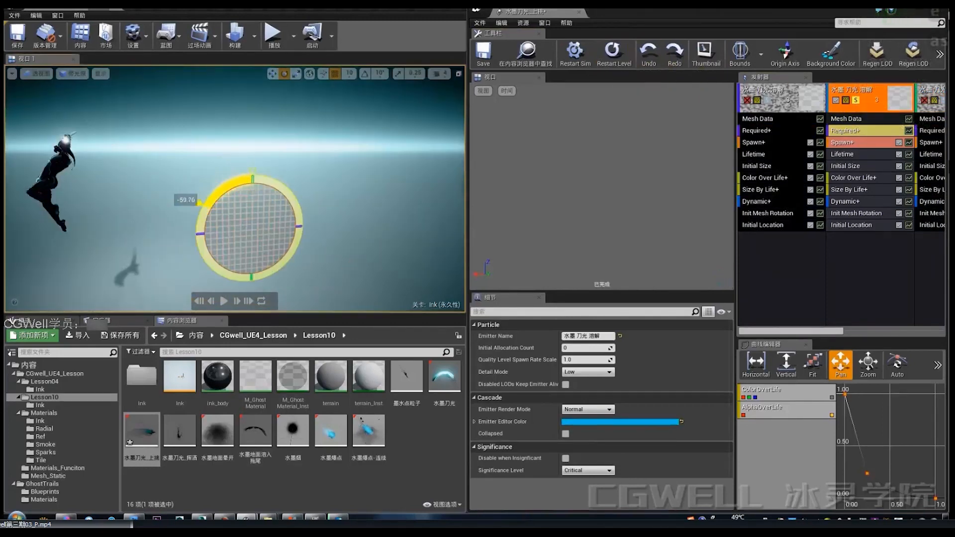
left_click_drag(193, 237, 192, 238)
Step: Replay the soloed blade-light emitter in the level and view the upright slash from different angles
left_click(618, 55)
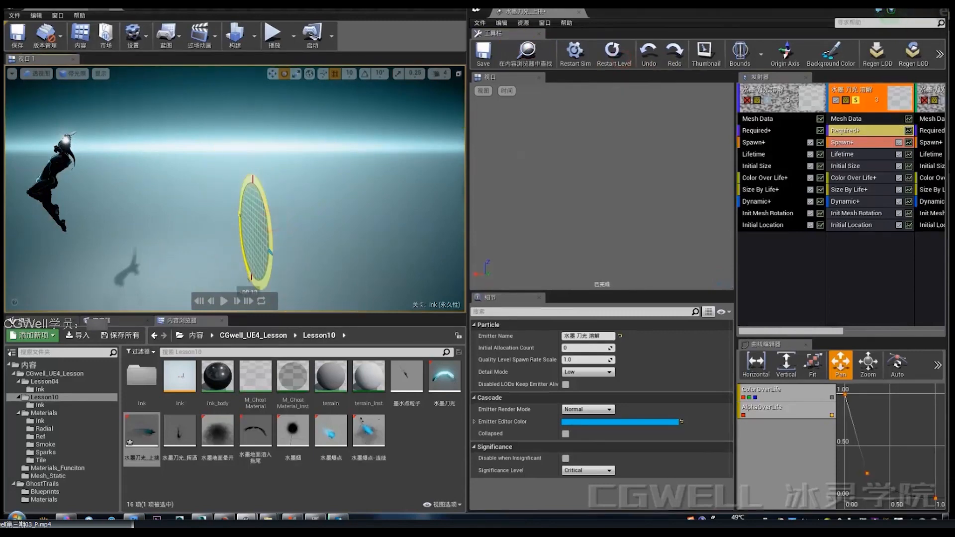
left_click(615, 53)
left_click(615, 53)
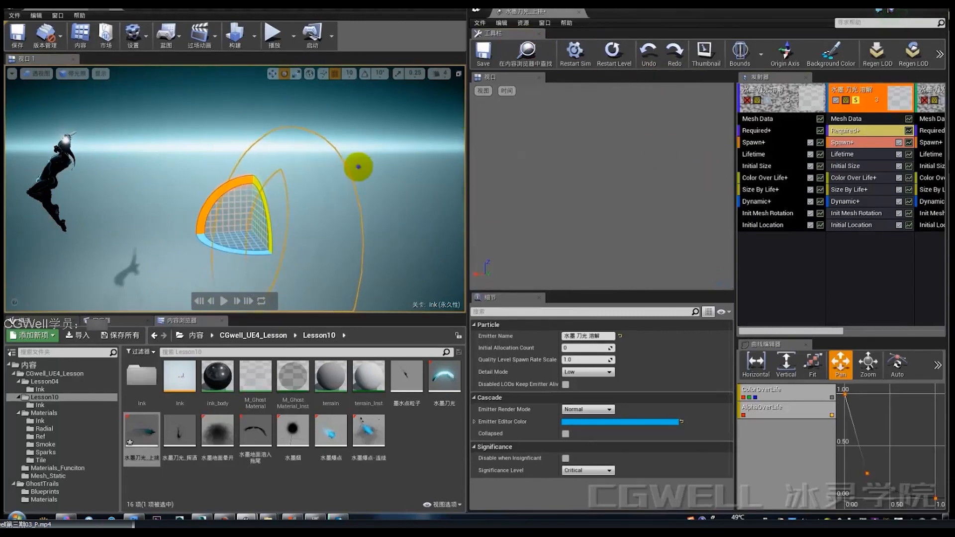
right_click_drag(358, 167, 347, 174)
left_click(608, 52)
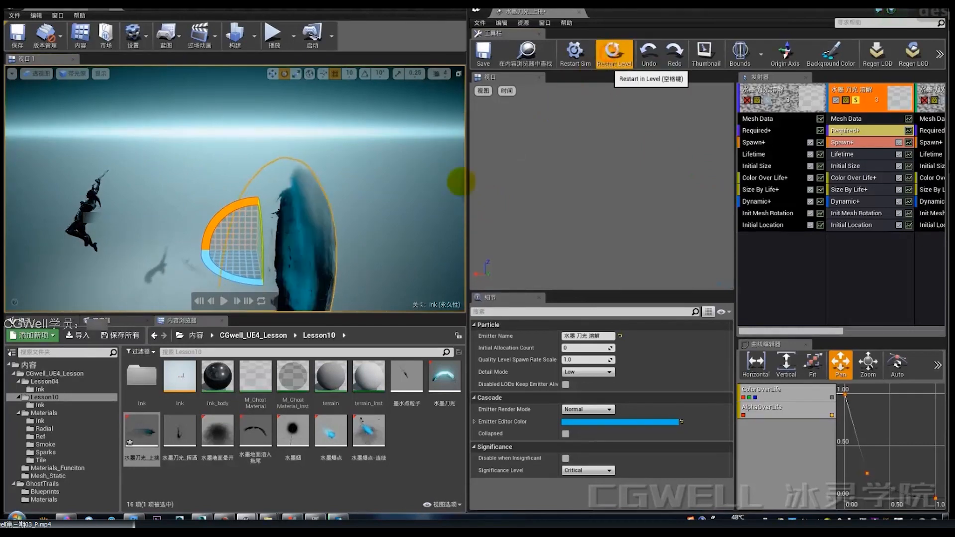
left_click(610, 53)
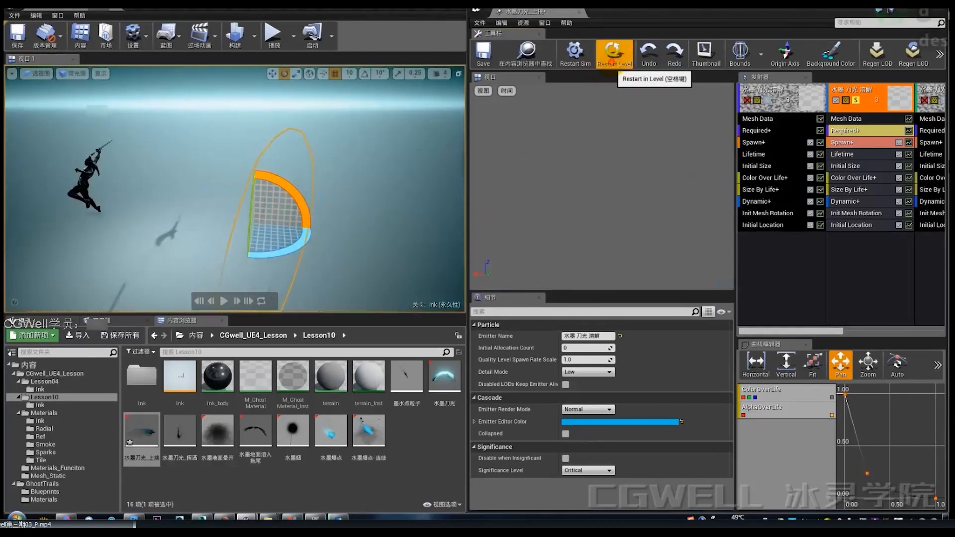
right_click_drag(363, 175, 360, 177)
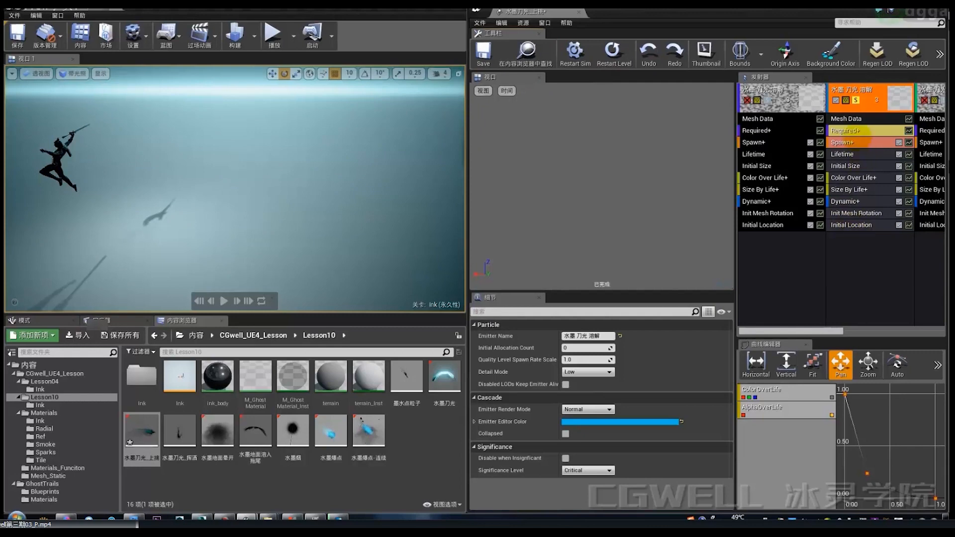
Step: Inspect the second emitter's Required settings and its Ink_017_tex_Mat_Inst2 material instance, returning to the particle system
left_click(443, 380)
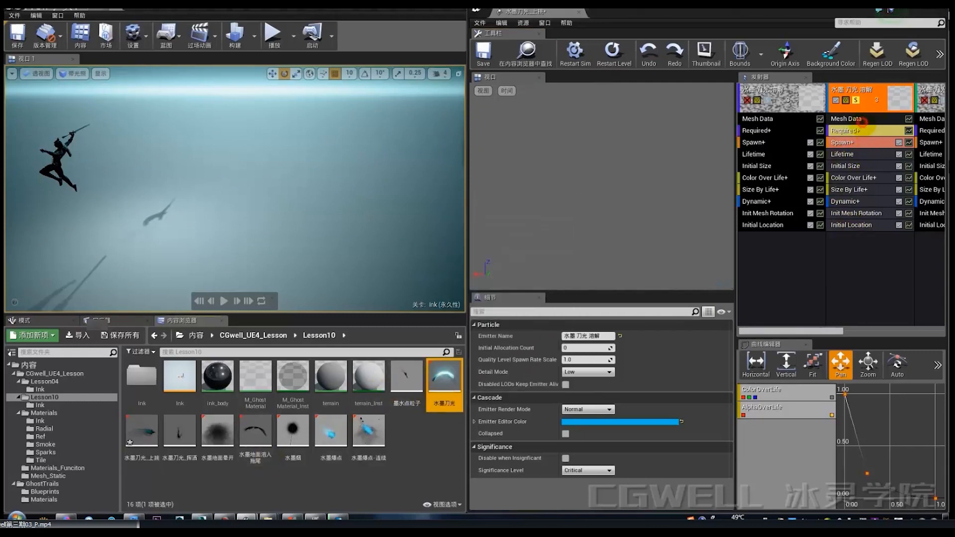
left_click(855, 119)
left_click(854, 130)
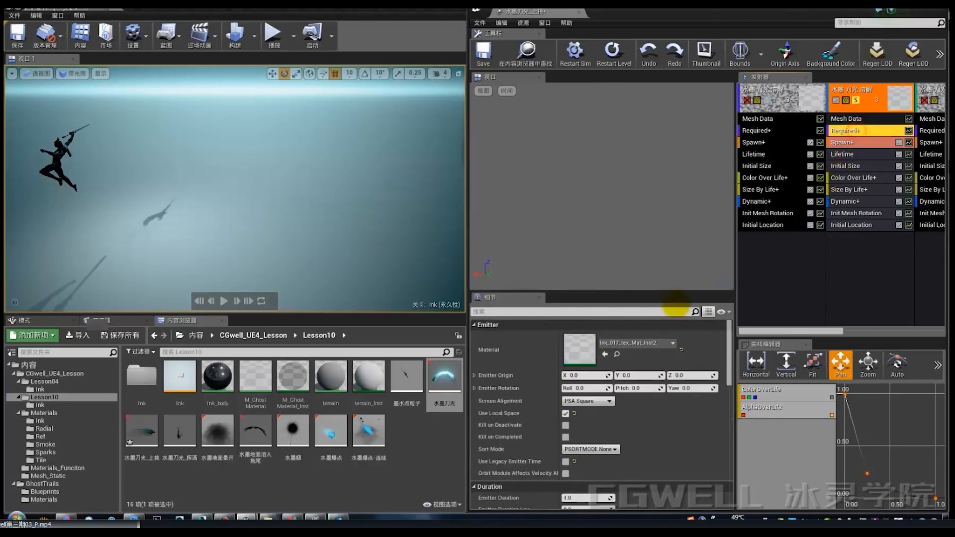
double_click(579, 350)
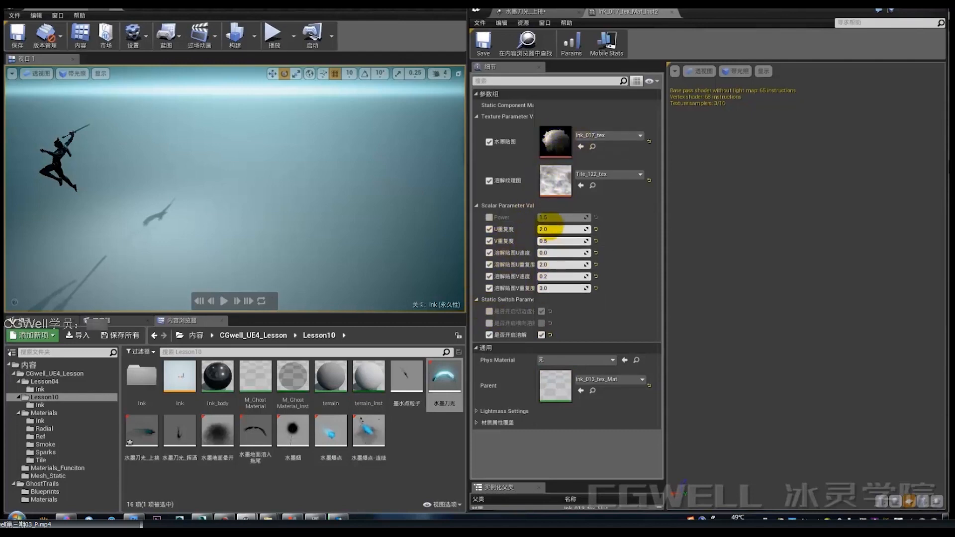
left_click(551, 12)
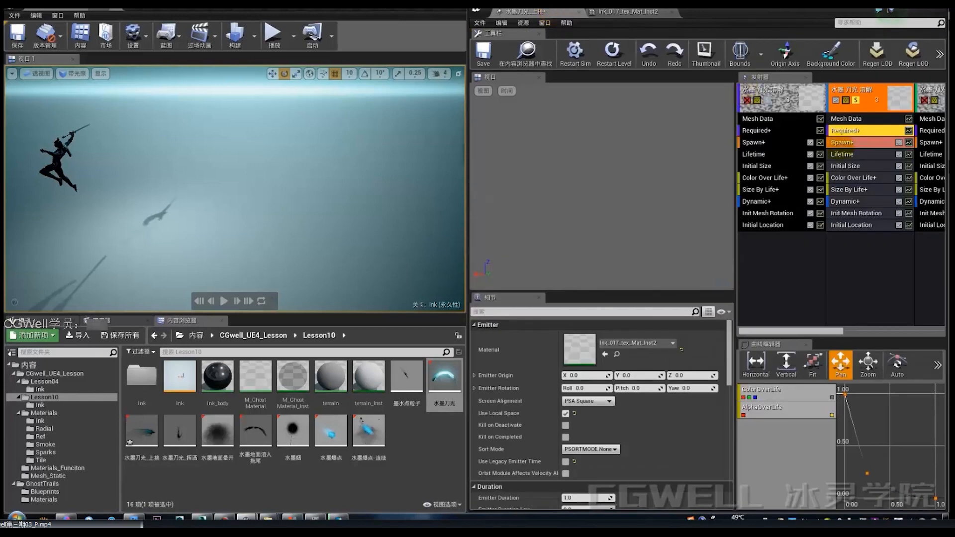
Step: Review the second emitter's Color Over Life curve points and their output colour values
left_click(846, 177)
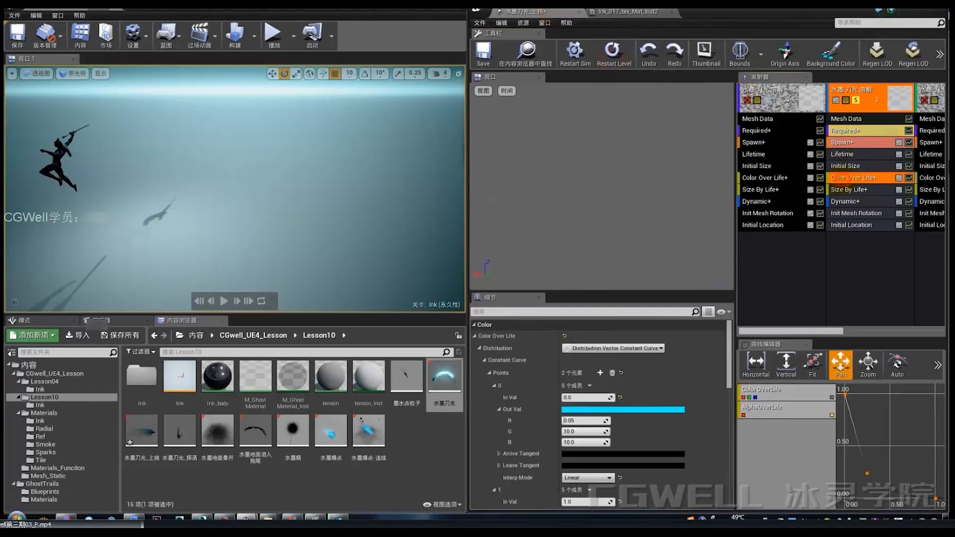
scroll(595, 397, "down", 2)
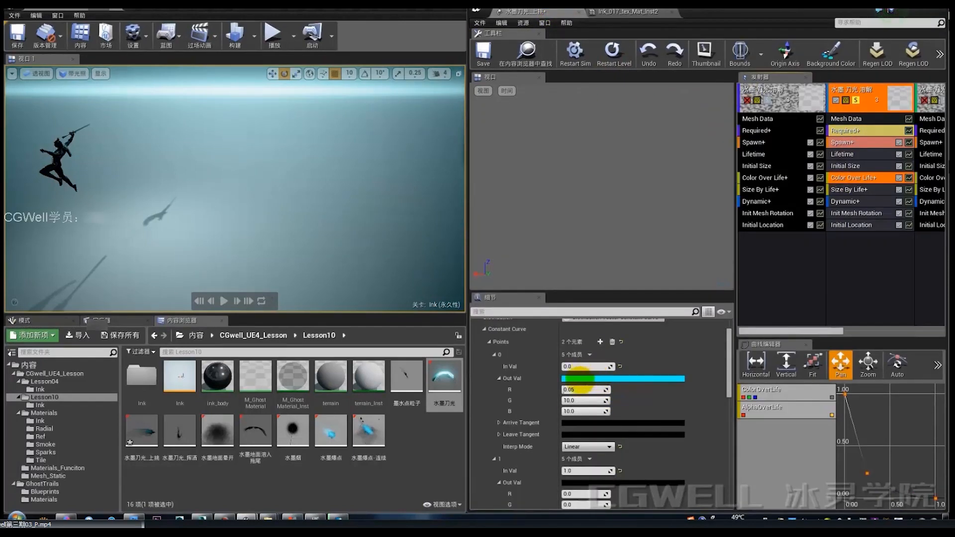
scroll(587, 390, "down", 2)
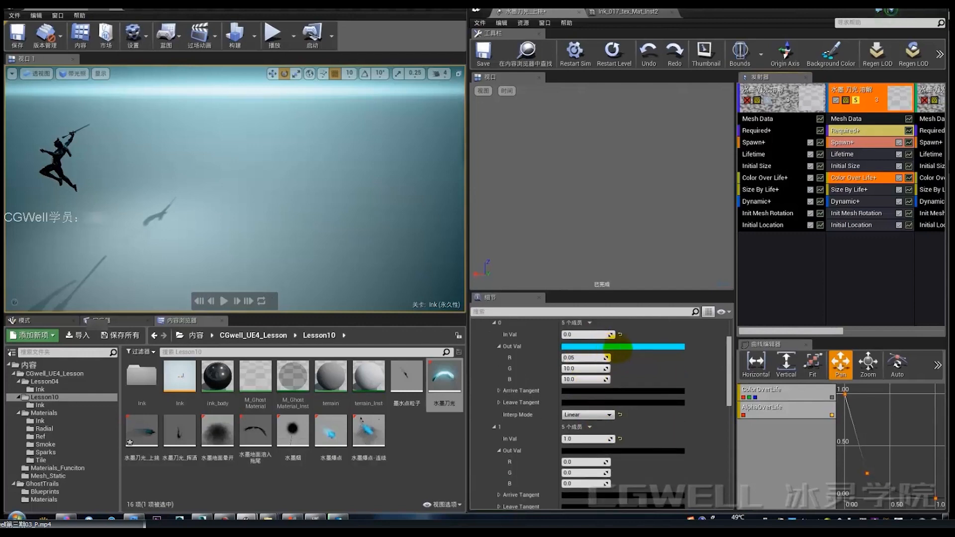
scroll(616, 348, "down", 6)
Step: Replay the soloed blade light and outline its coloured core and dark outer edge with temporary annotations
left_click(614, 52)
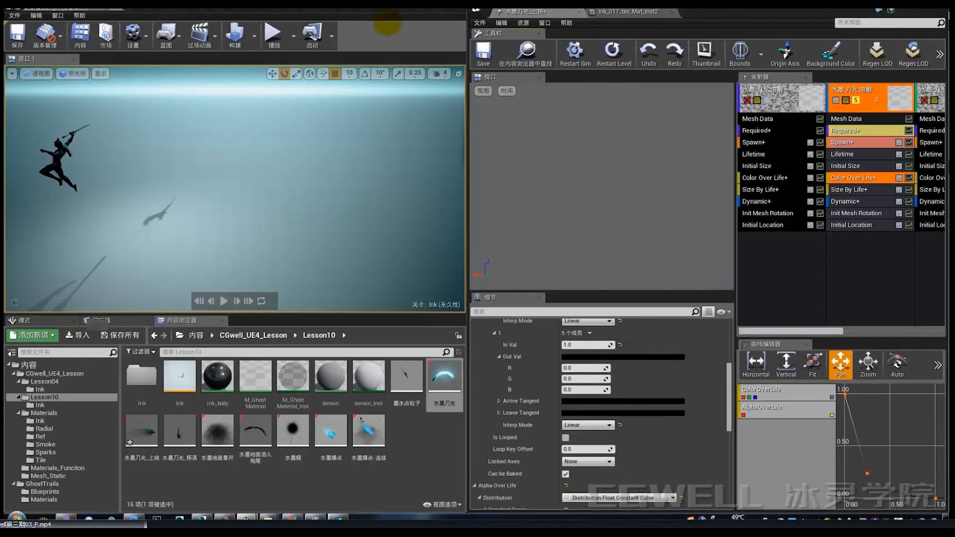
left_click(617, 56)
key("alt+q")
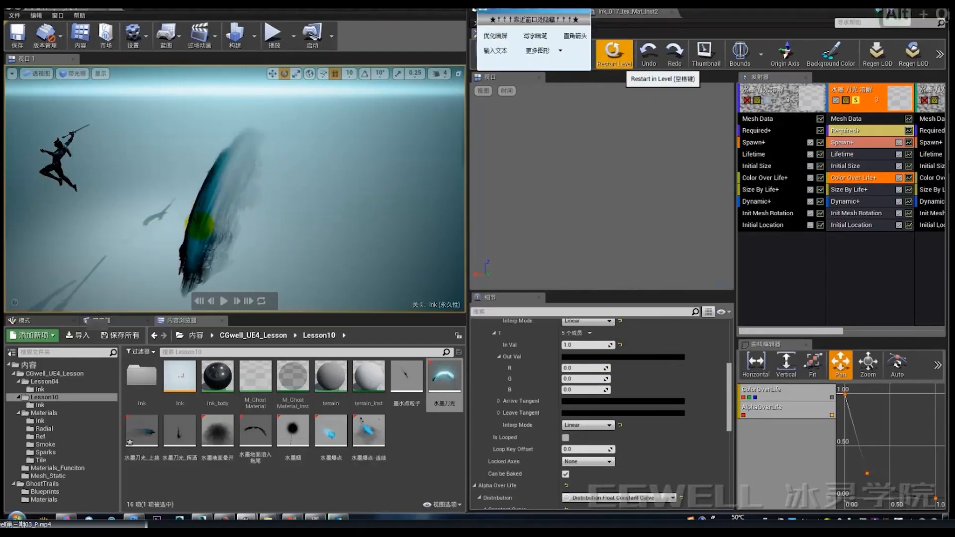
left_click_drag(200, 225, 191, 263)
left_click_drag(219, 190, 241, 145)
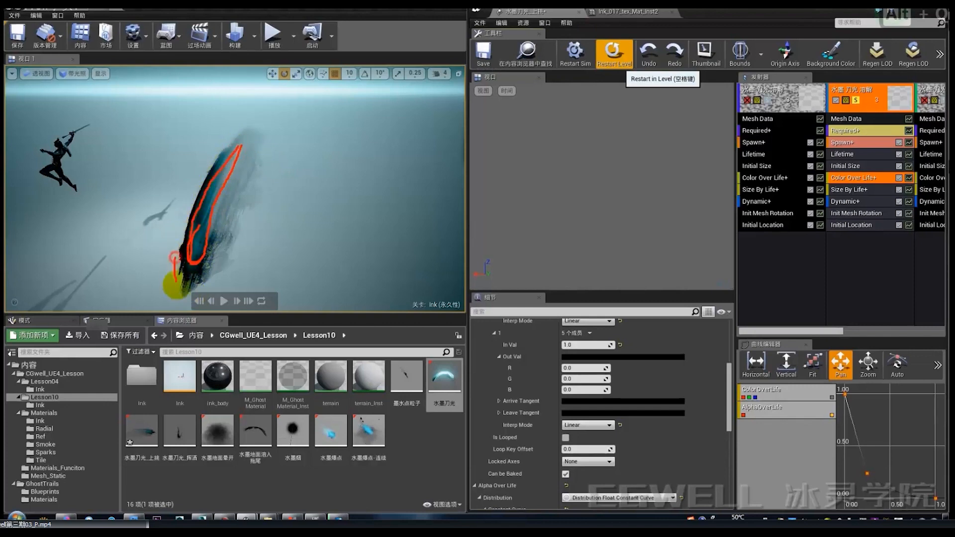
mouse_move(171, 264)
left_mouse_down()
mouse_move(245, 127)
mouse_move(240, 205)
mouse_move(220, 267)
left_mouse_up()
left_click_drag(256, 162, 217, 269)
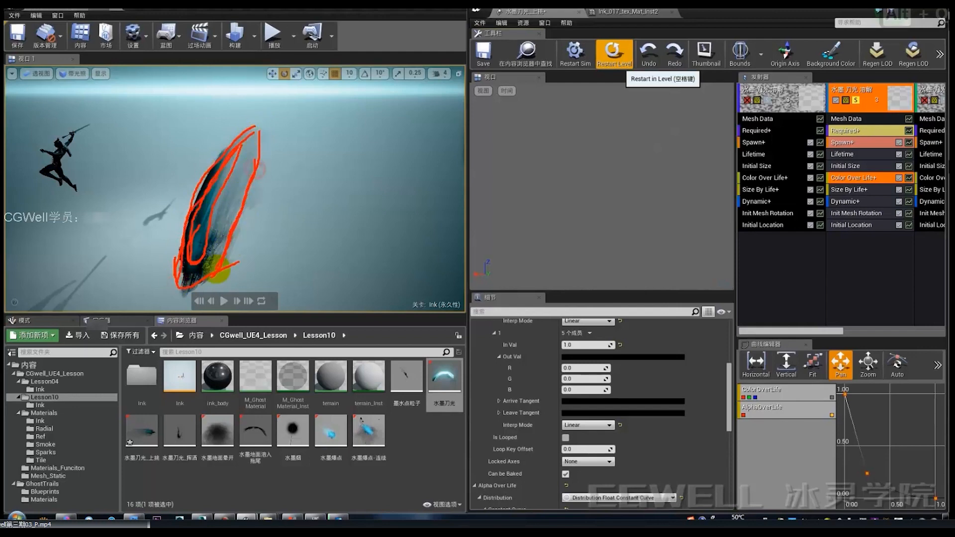
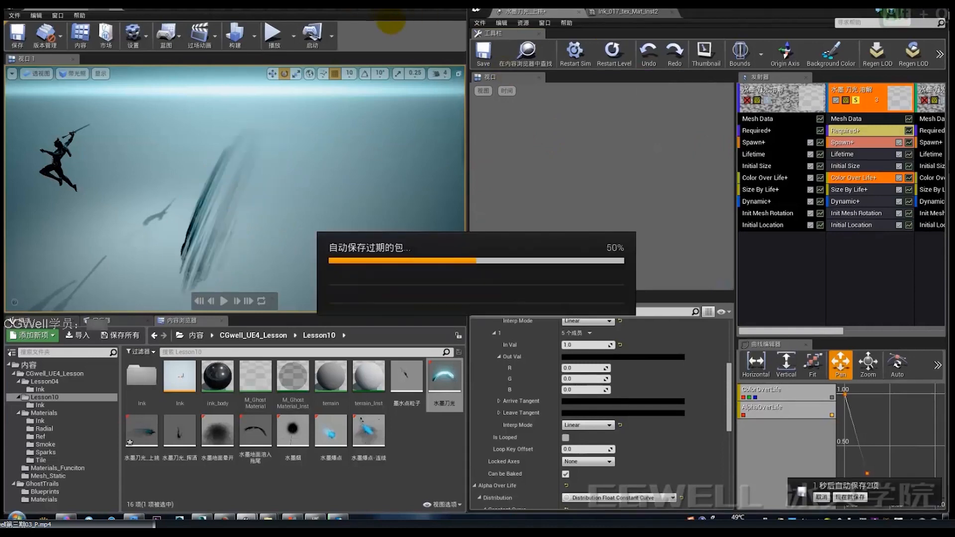
Step: Replay the effect with all emitters active, mark the overlapping blade strokes with an annotation and clear it
left_click(614, 52)
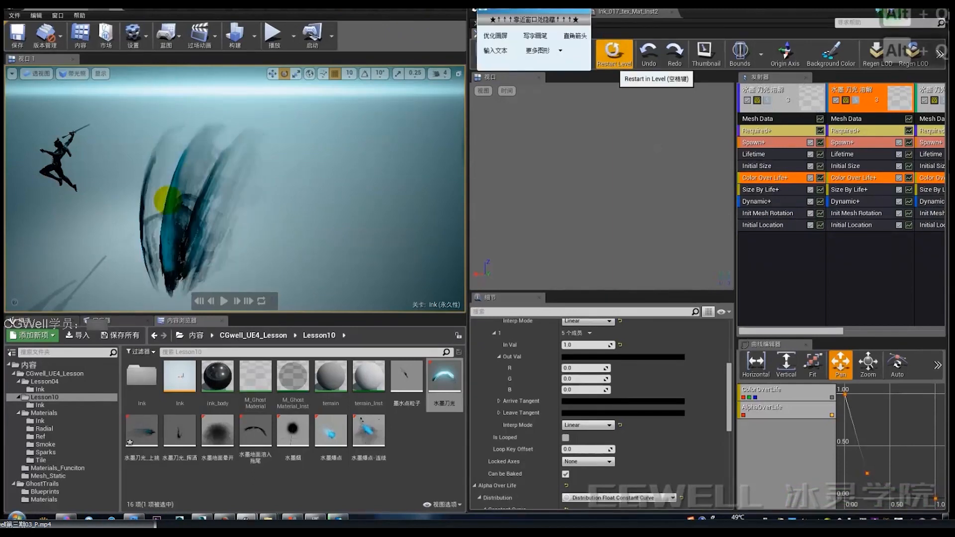
mouse_move(211, 152)
left_mouse_down()
mouse_move(146, 261)
mouse_move(242, 198)
mouse_move(255, 205)
left_mouse_up()
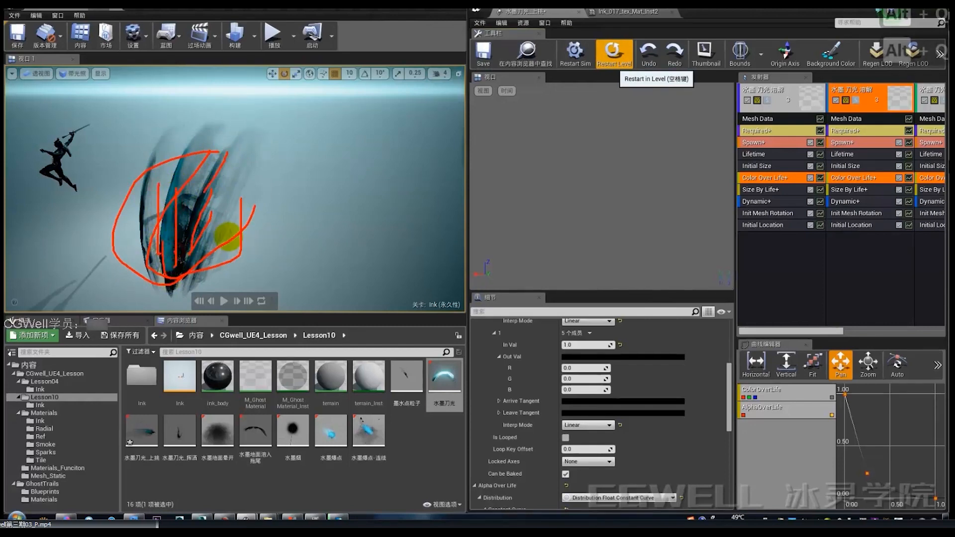
key("Escape")
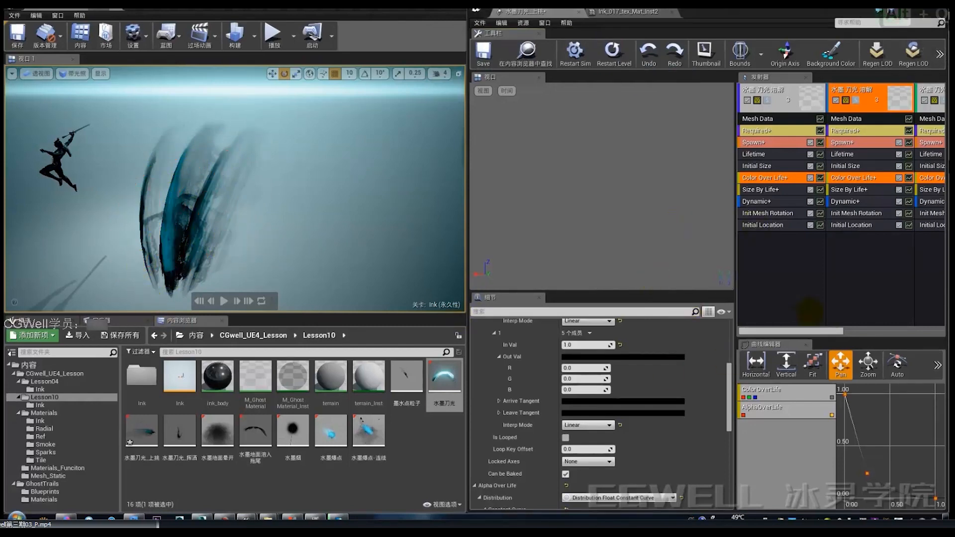
Step: Solo the second blade-light emitter for comparison, and restore all emitters
mouse_move(798, 331)
left_mouse_down()
mouse_move(822, 330)
mouse_move(802, 328)
left_mouse_up()
left_click(848, 100)
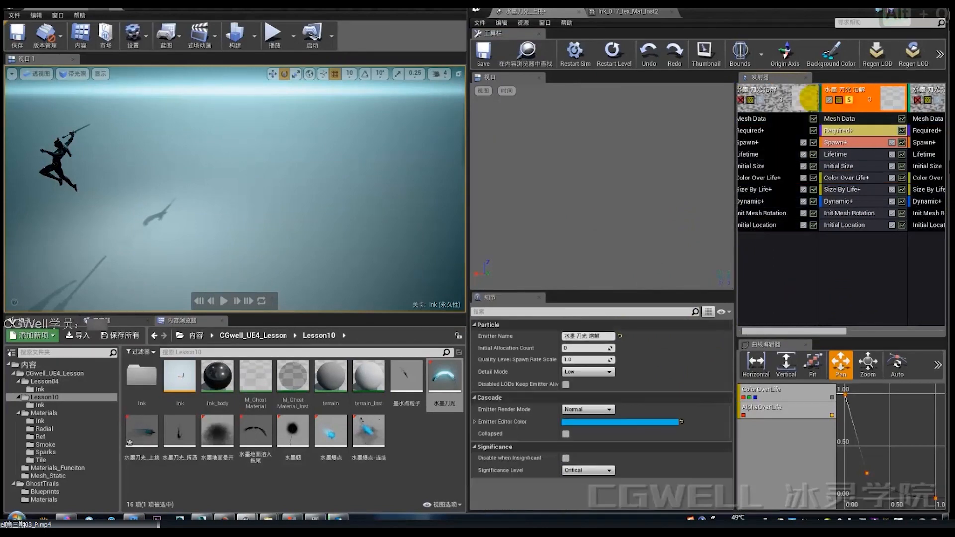
left_click(848, 100)
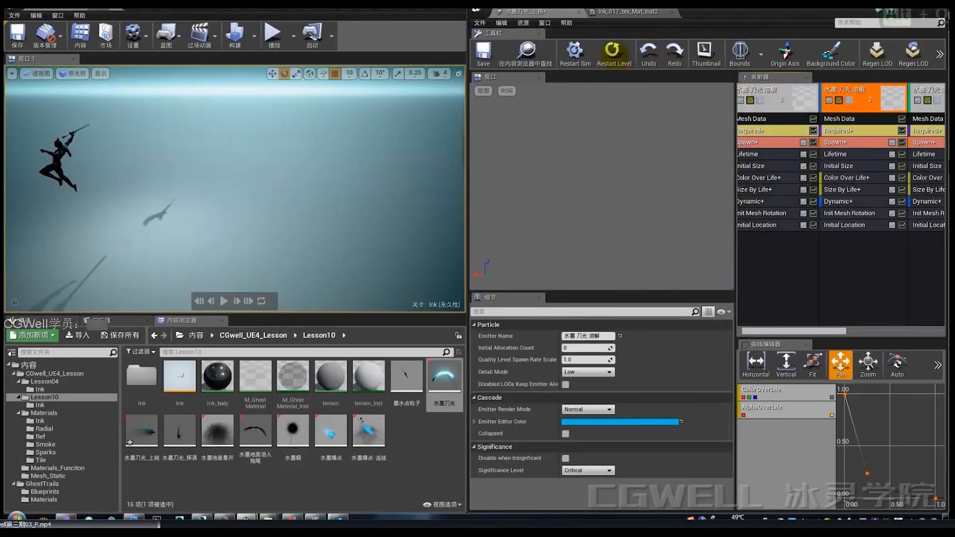
Step: Replay the effect in the level, trace the three fanned blade strokes with temporary annotations and clear them
left_click(612, 52)
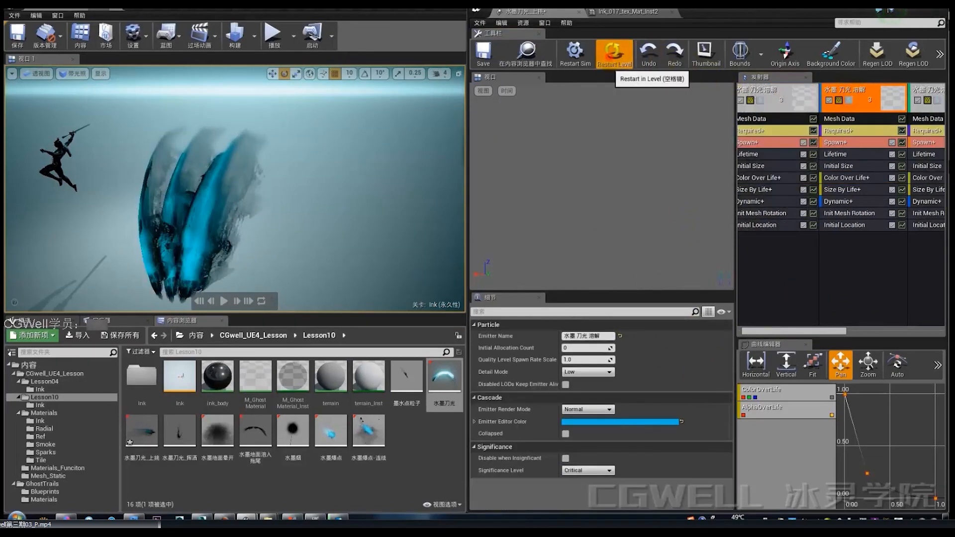
left_click(610, 56)
key("alt+q")
mouse_move(181, 258)
left_mouse_down()
mouse_move(239, 154)
mouse_move(177, 279)
left_mouse_up()
left_click_drag(174, 173, 166, 263)
left_click_drag(123, 182, 148, 276)
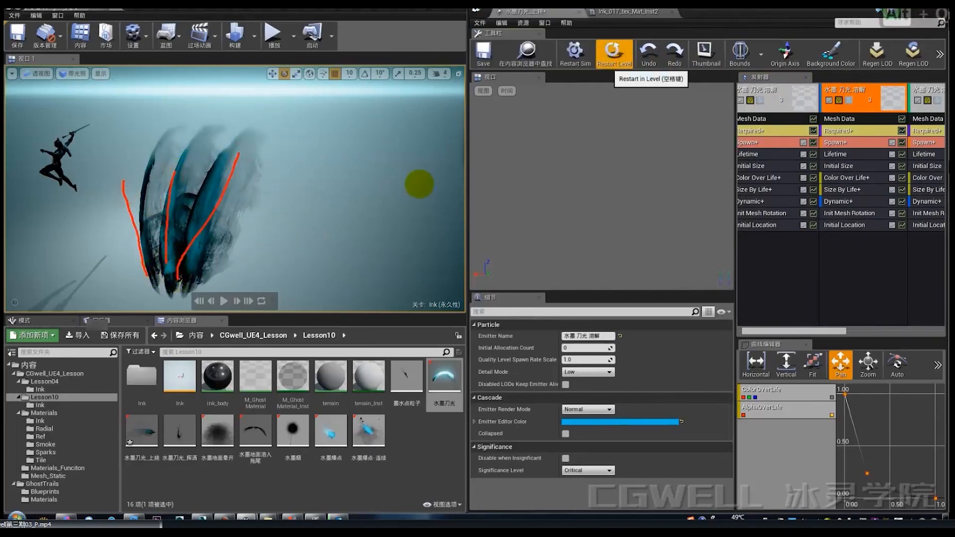
key("alt+q")
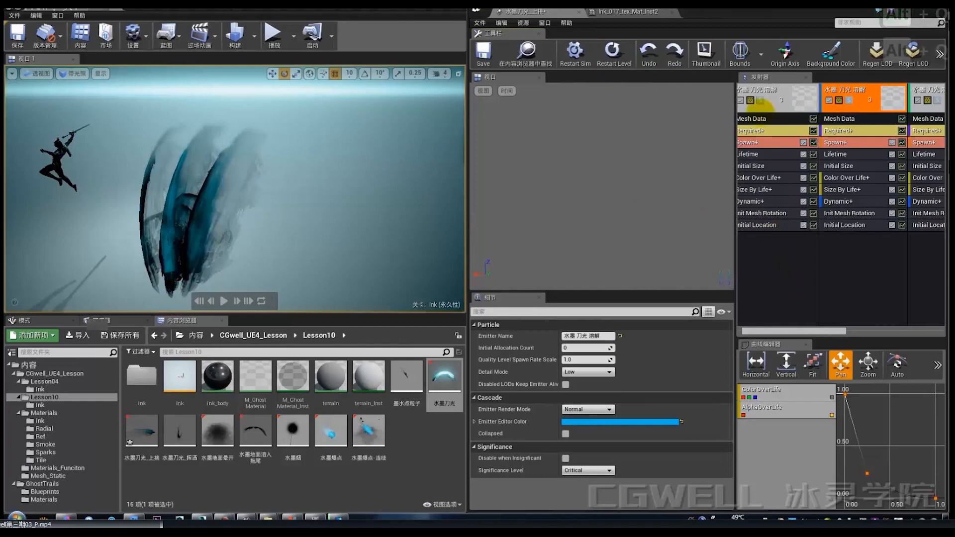
Step: Compare the Init Mesh Rotation start rotation values of the three blade-light emitters
left_click_drag(815, 331, 765, 330)
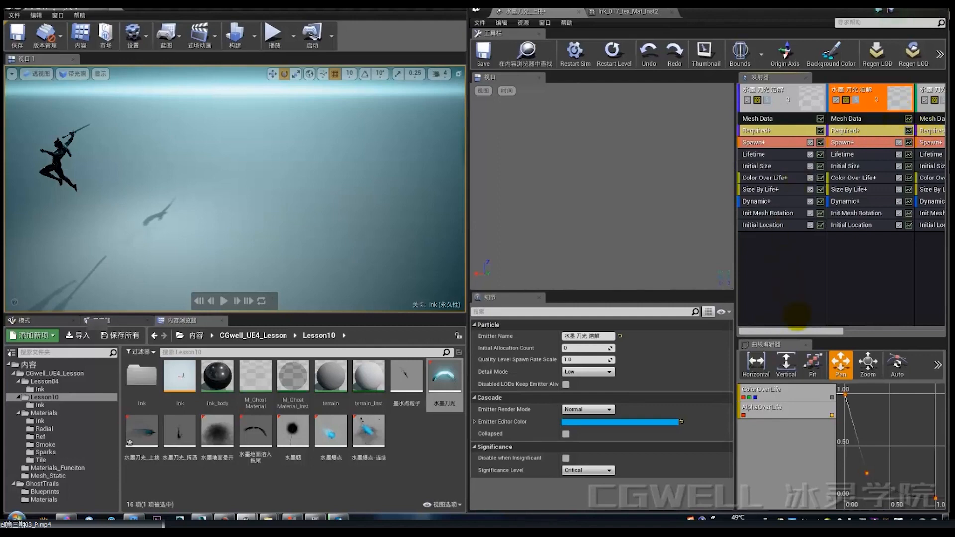
left_click(767, 213)
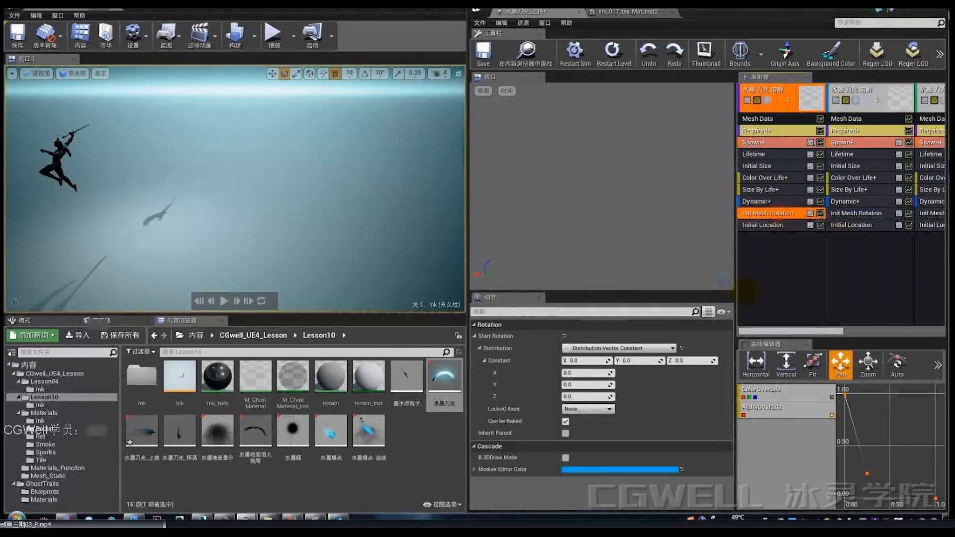
left_click(851, 214)
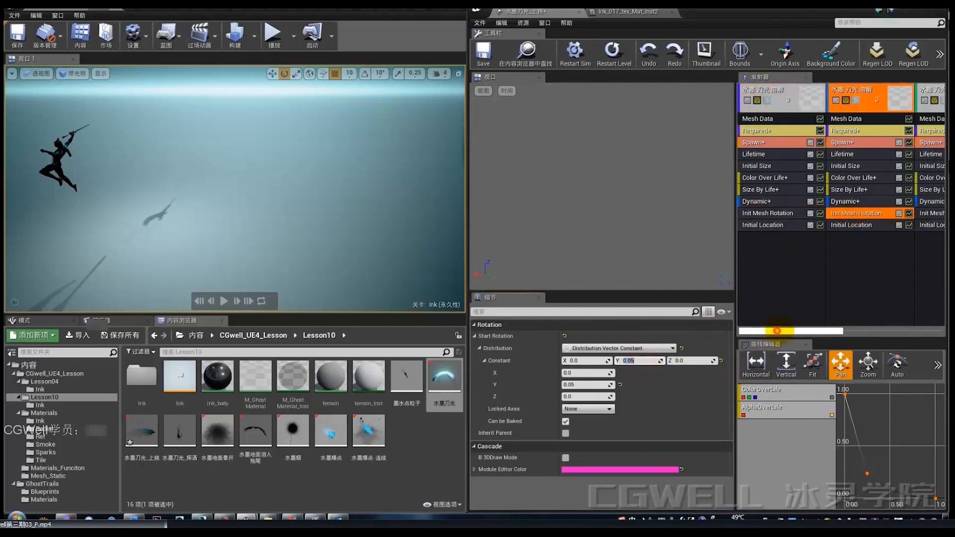
left_click_drag(776, 331, 786, 331)
left_click(916, 213)
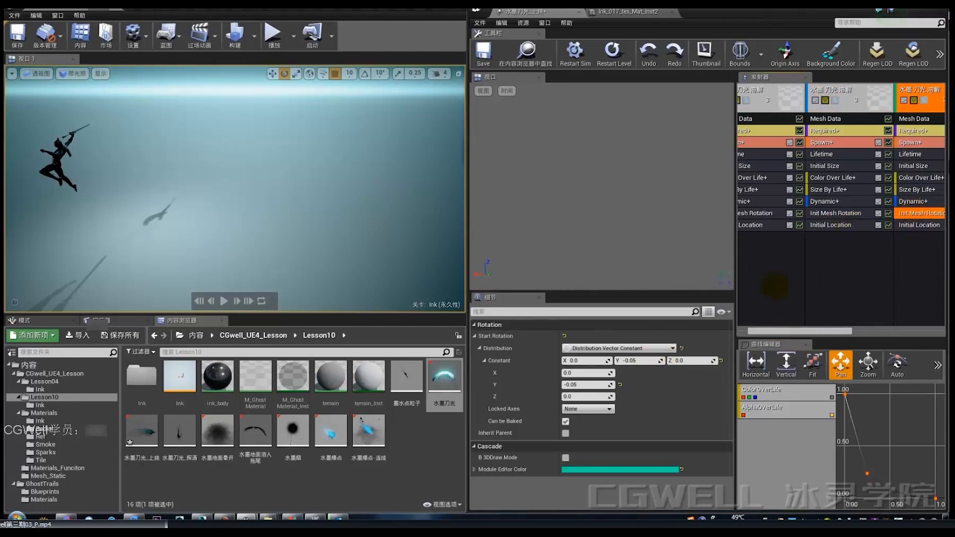
left_click(755, 214)
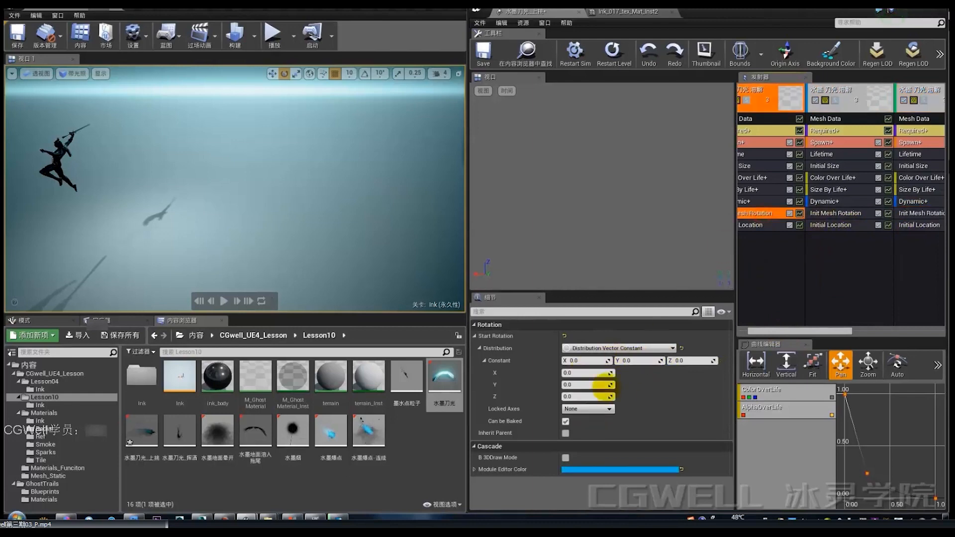
left_click(833, 213)
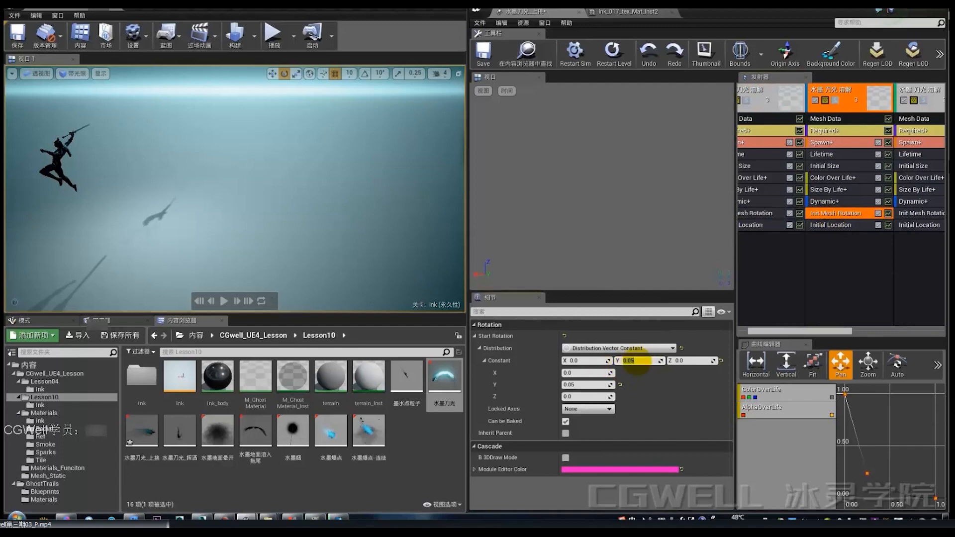
left_click(919, 213)
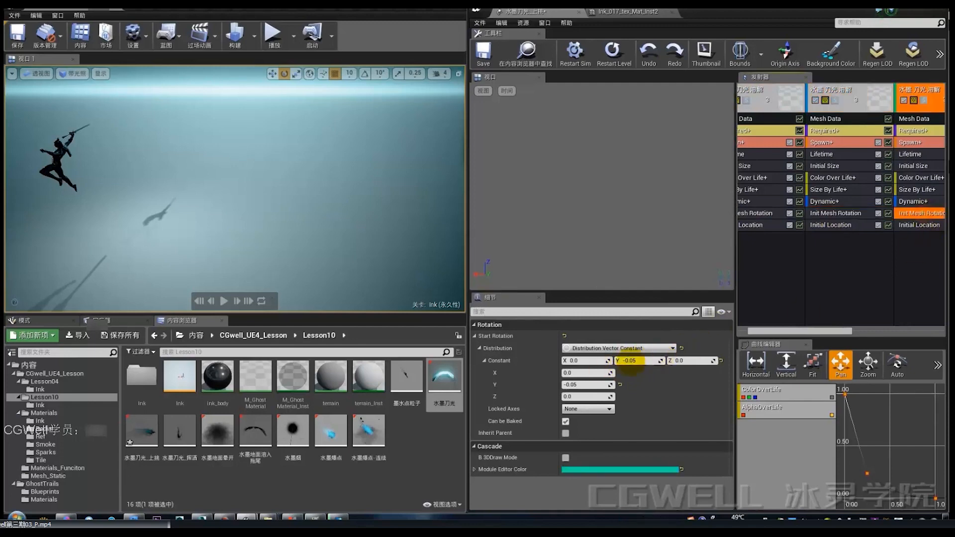
Step: Try a start rotation Y of 0 in the second emitter's Init Mesh Rotation and replay the effect
left_click(827, 214)
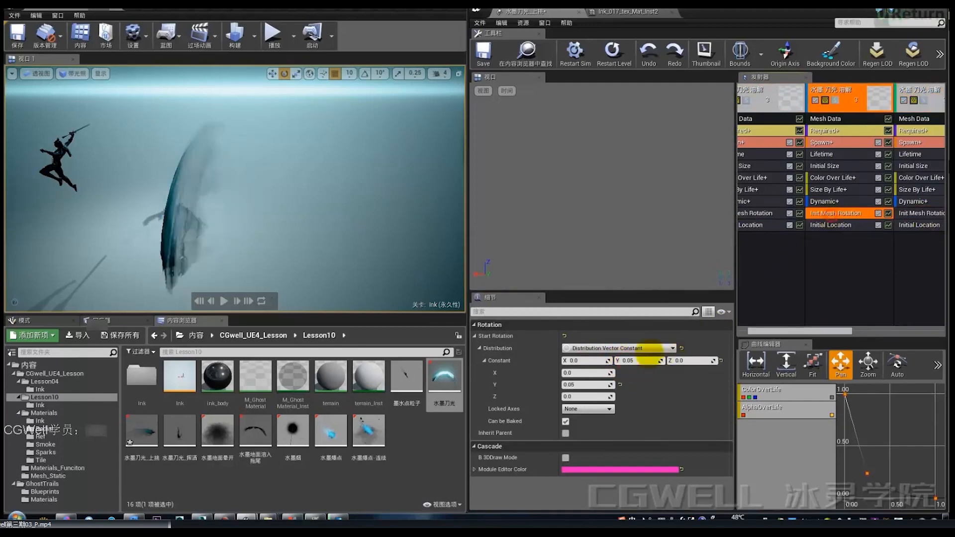
left_click(638, 362)
type("0")
key("Return")
left_click(615, 56)
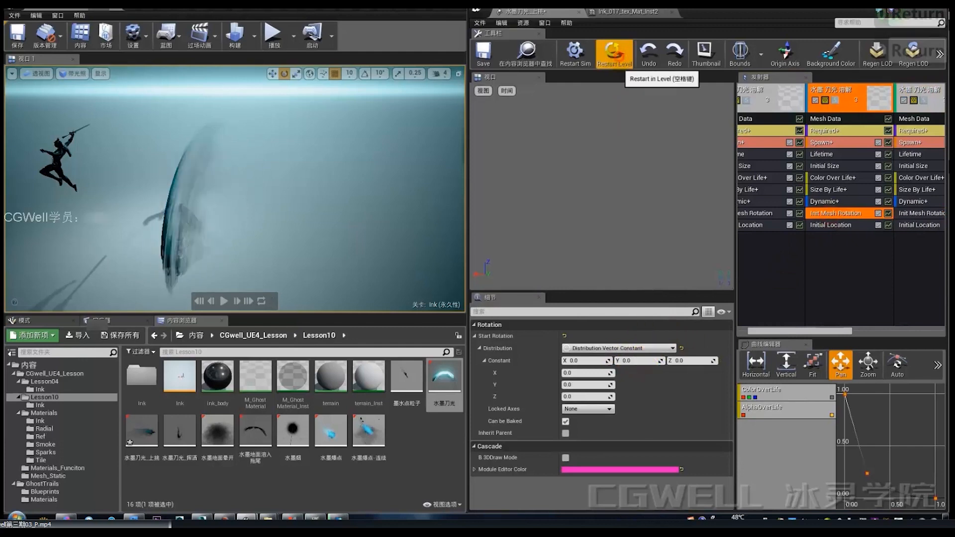
Step: Set the Init Mesh Rotation start rotation Y to -0.05 on the second emitter and 0.05 on the third
left_click(642, 361)
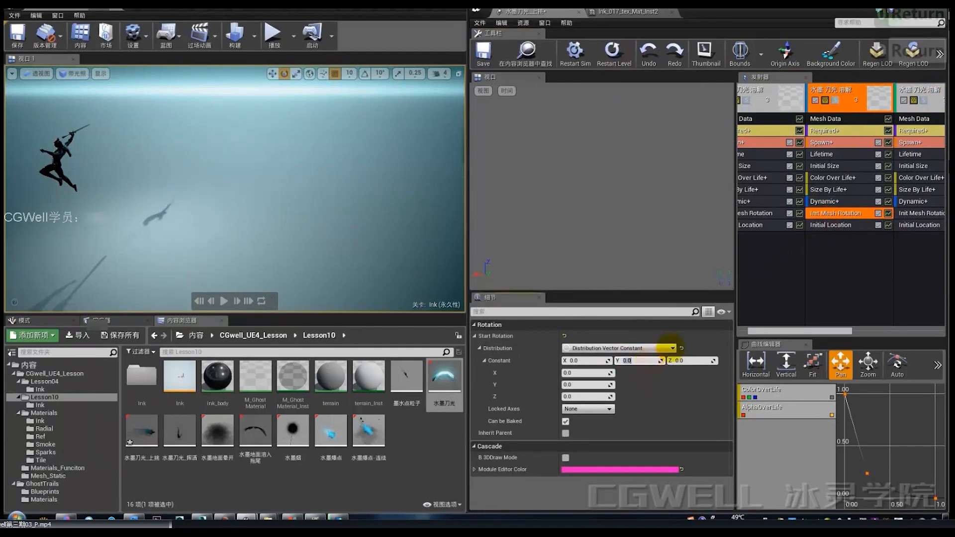
type("-.0")
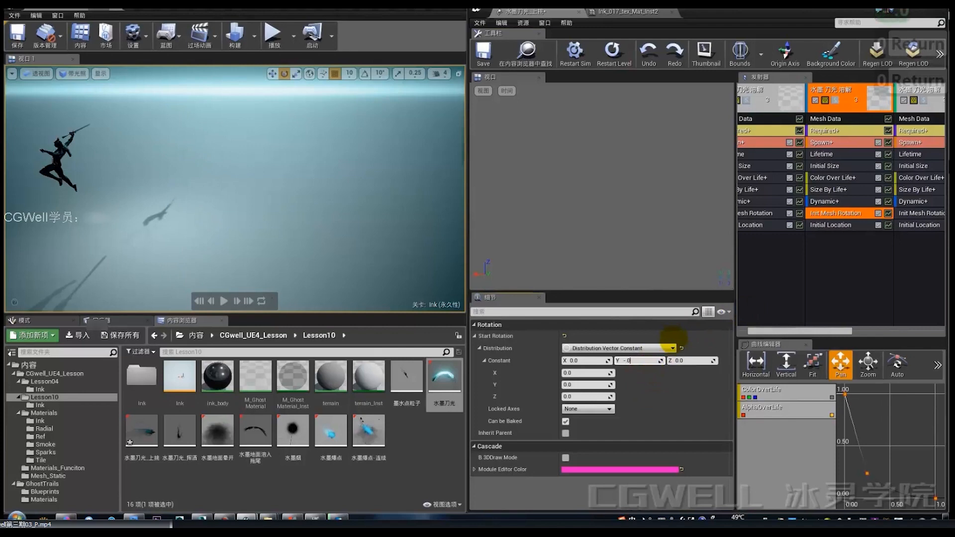
type("5")
key("Return")
left_click(904, 214)
left_click(642, 360)
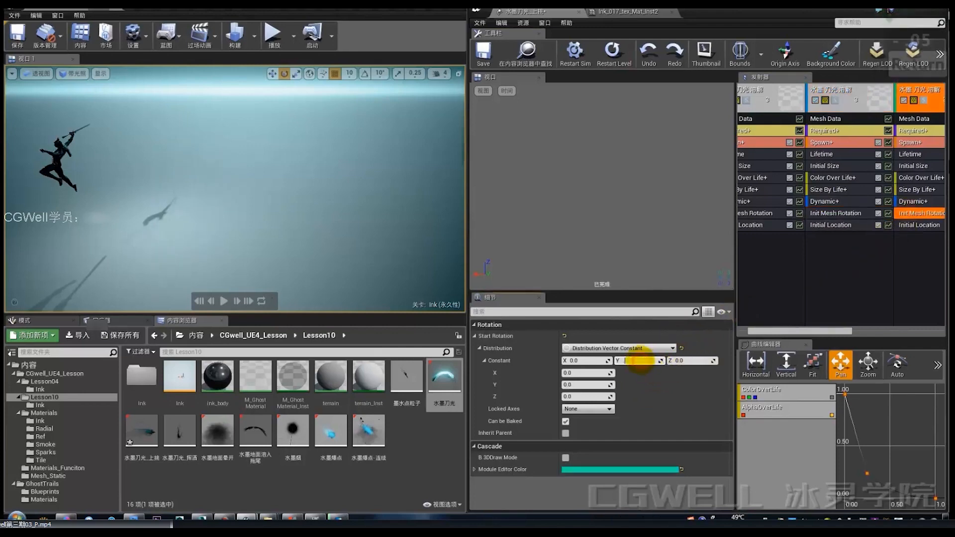
key("Return")
Step: Review the Initial Location start values of the second and first emitters and replay the effect in the level
left_click(830, 225)
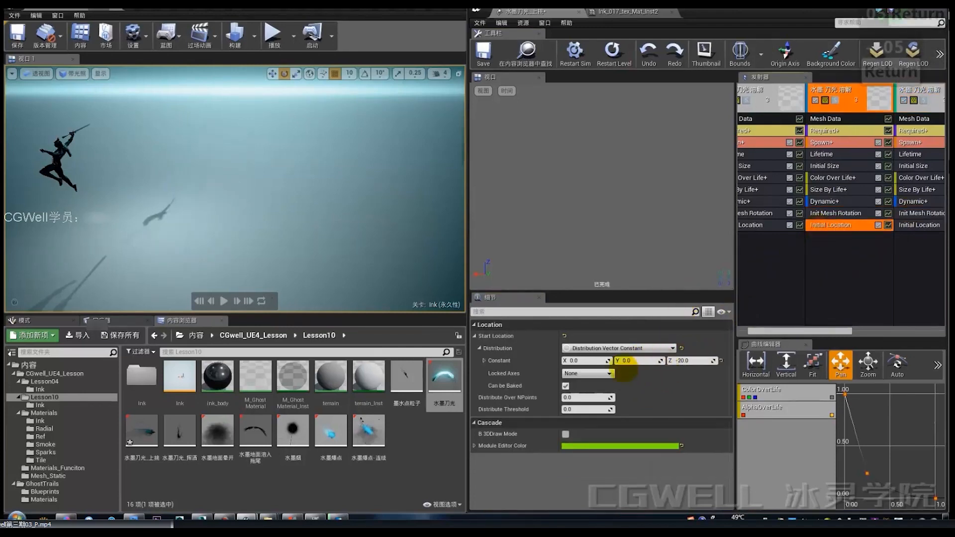
left_click(756, 225)
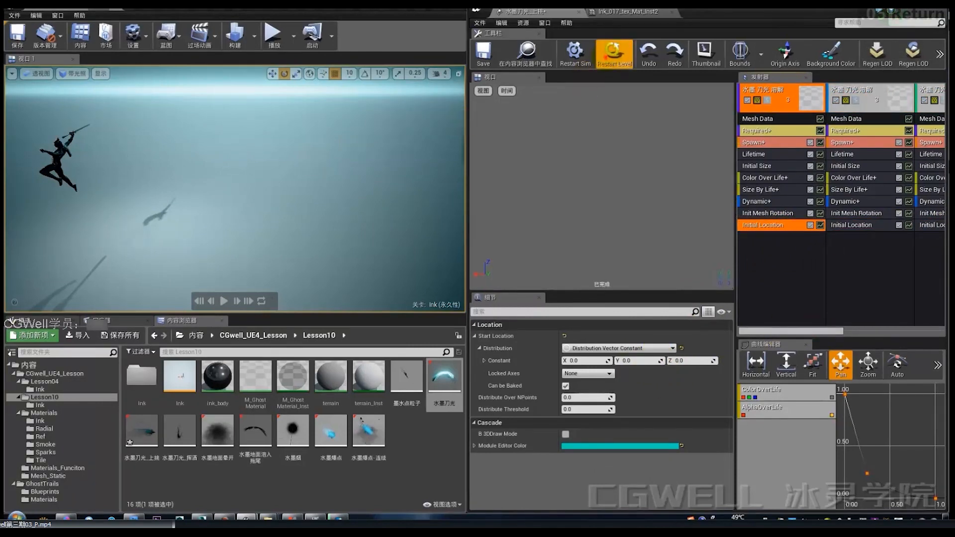
left_click(613, 52)
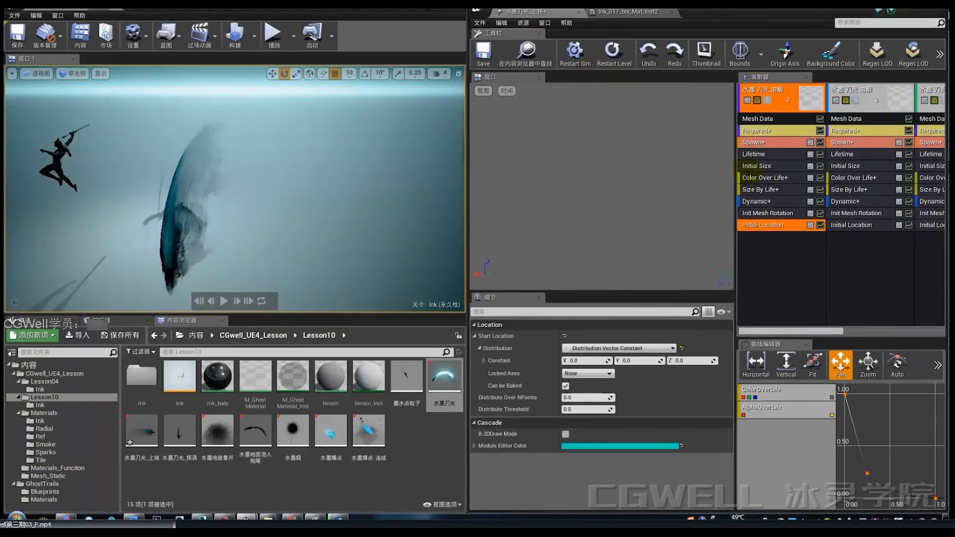
mouse_move(784, 330)
left_mouse_down()
mouse_move(823, 328)
mouse_move(716, 334)
left_mouse_up()
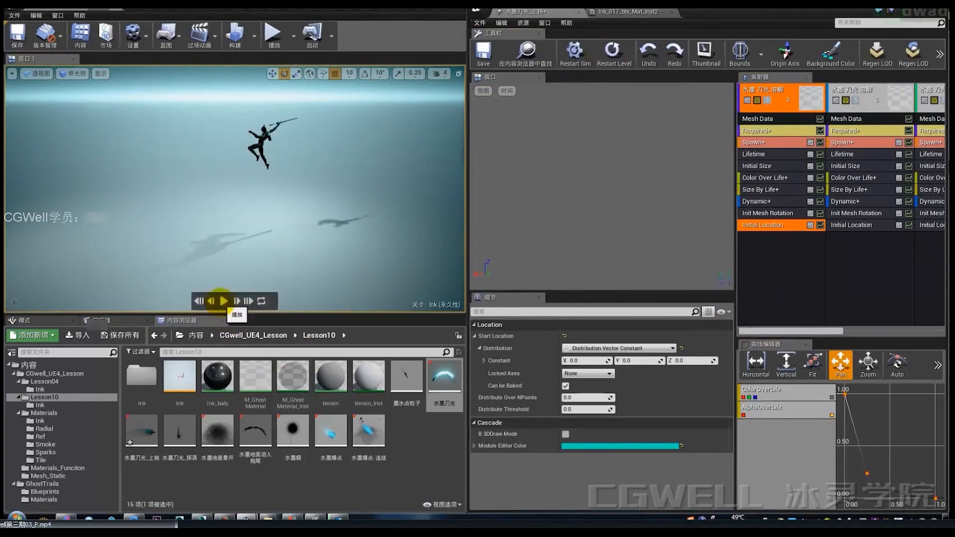
left_click(615, 52)
left_click(615, 52)
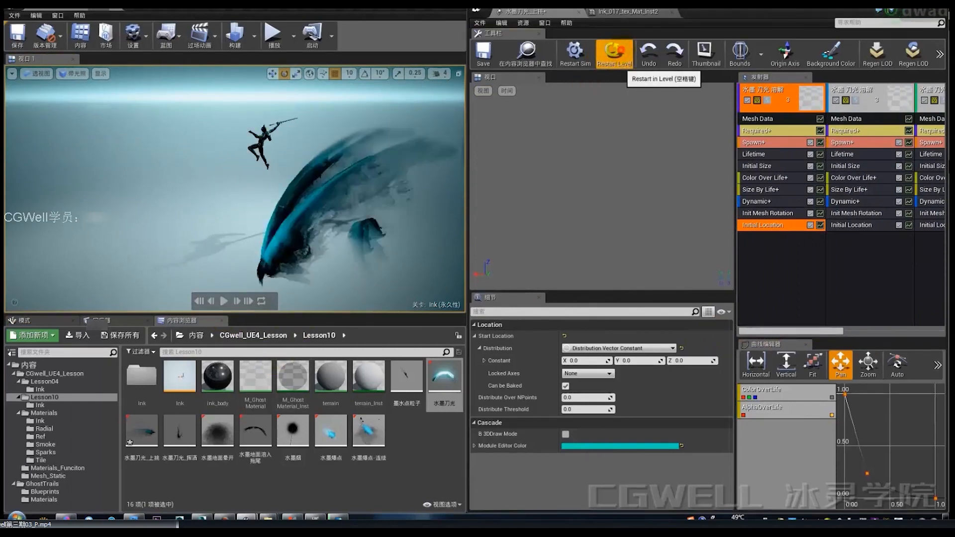
Step: Examine the blade light and the character's slash animation in the level from different viewing angles
mouse_move(372, 204)
right_mouse_down()
mouse_move(342, 201)
mouse_move(352, 200)
right_mouse_up()
key("s")
key("a")
key("w")
key("d")
key("a")
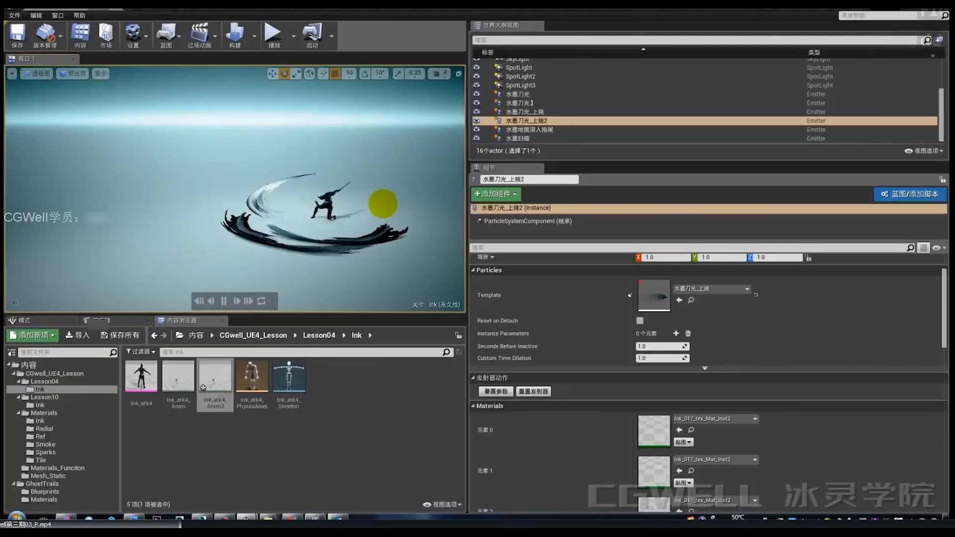
right_click_drag(384, 195, 382, 208)
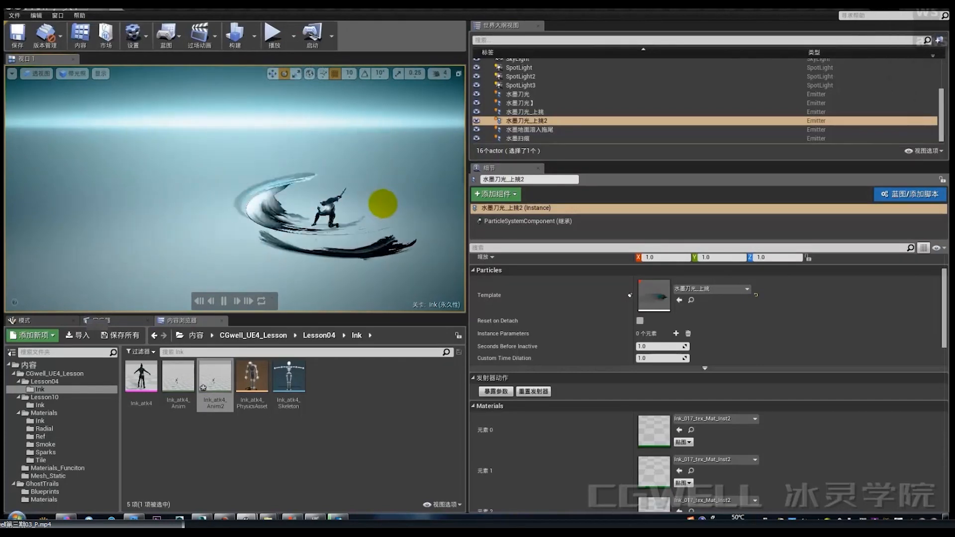
Step: Mark the ground burst and the scattered splashes around the upward slash with temporary annotations and clear them
key("alt+q")
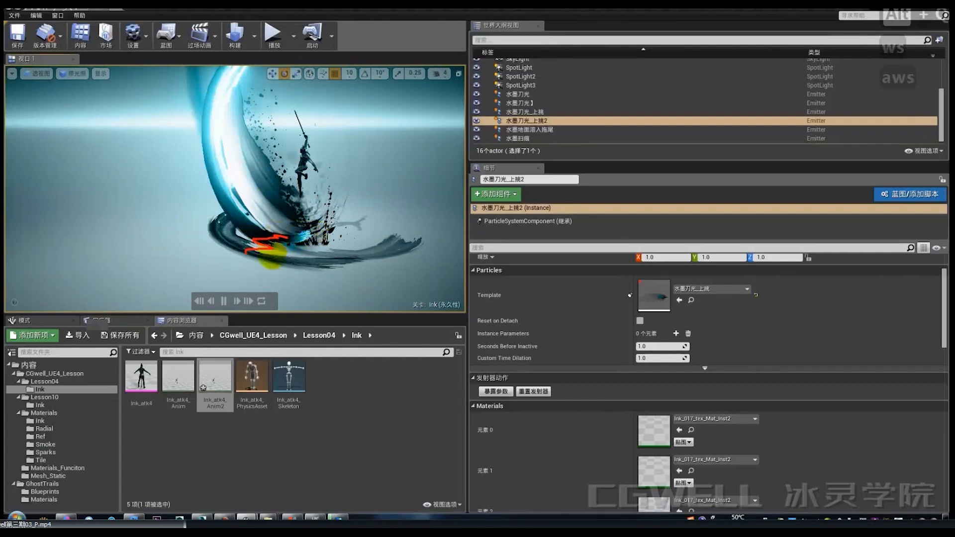
left_click_drag(329, 237, 359, 249)
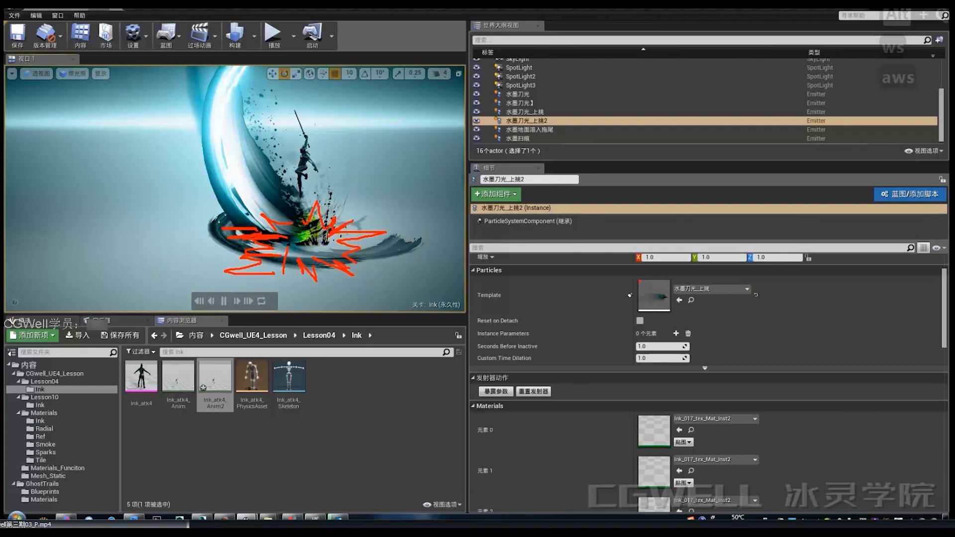
left_click(261, 163)
mouse_move(304, 222)
left_mouse_down()
mouse_move(282, 190)
mouse_move(242, 201)
left_mouse_up()
left_click(215, 140)
left_click_drag(224, 179, 211, 171)
left_click(158, 194)
left_click_drag(153, 217, 181, 253)
left_click_drag(206, 264, 213, 260)
left_click_drag(253, 177, 216, 130)
left_click_drag(200, 112, 196, 109)
left_click_drag(192, 149, 184, 152)
left_click_drag(169, 187, 165, 201)
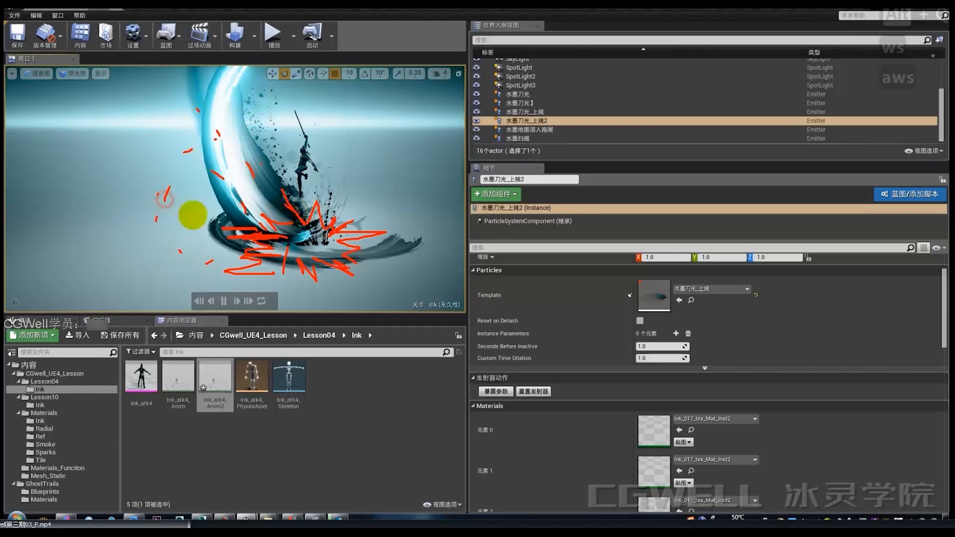
left_click_drag(192, 236, 190, 243)
key("alt+q")
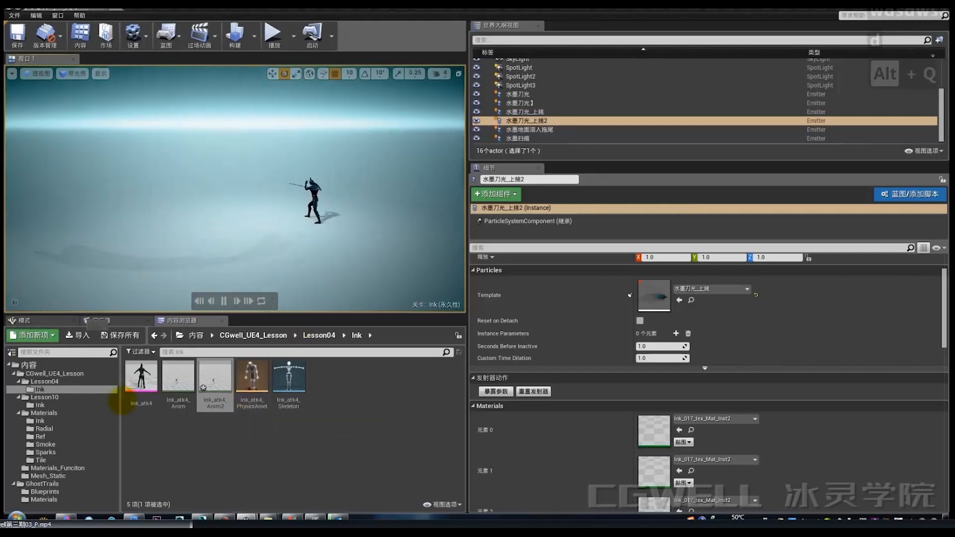
Step: Place the 水墨爆点 particle system from the Lesson10 folder on the ground in the level
left_click(48, 421)
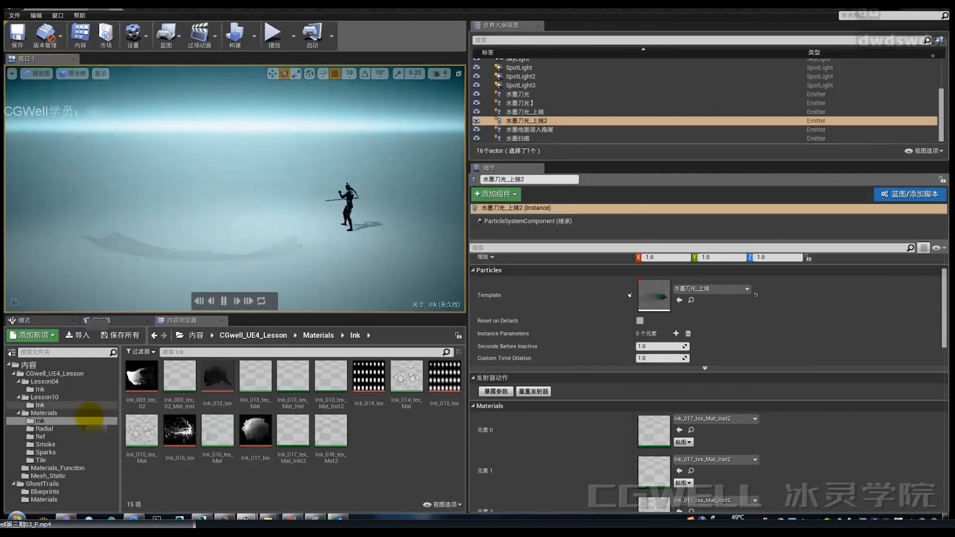
left_click(45, 397)
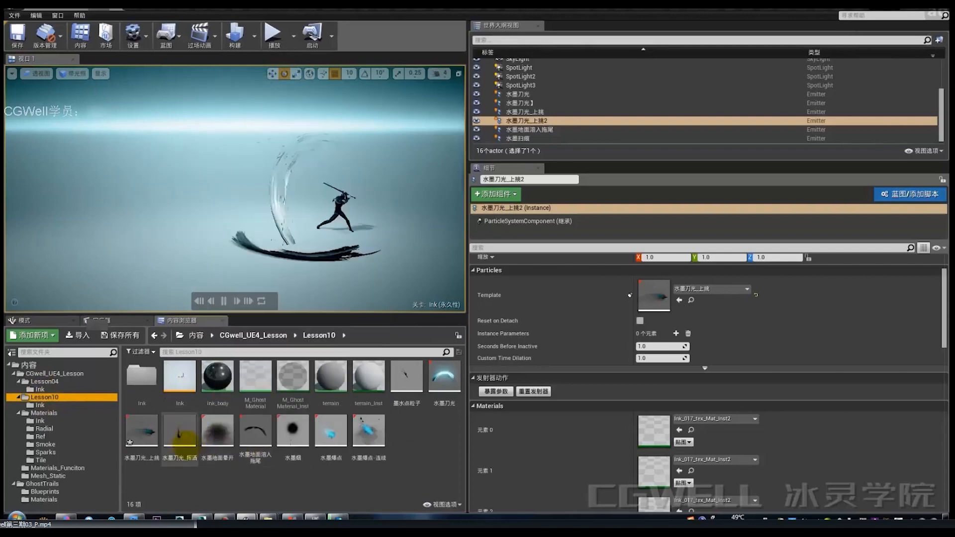
left_click_drag(330, 430, 358, 283)
right_click_drag(358, 283, 358, 282)
key("w")
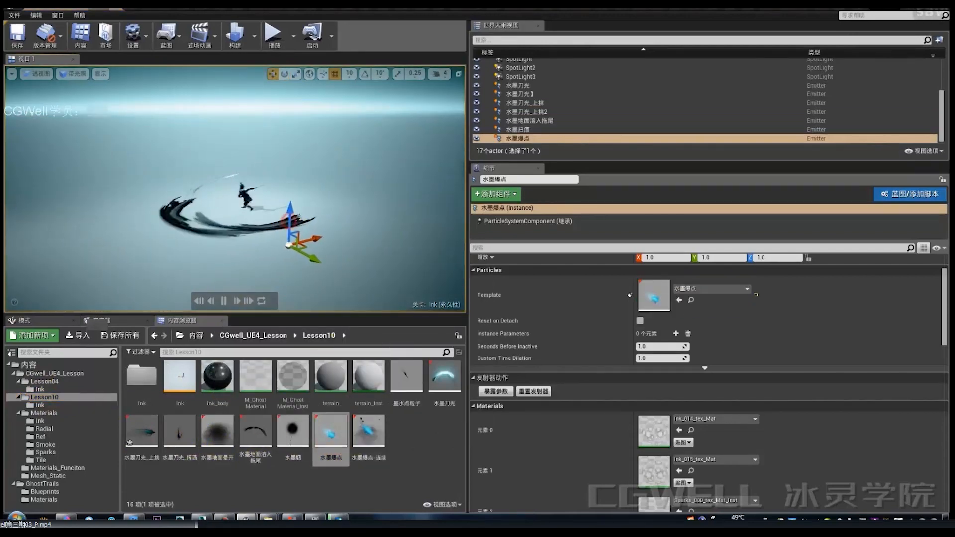
Step: Pause the character animation and replay the placed 水墨爆点 burst several times to examine it up close
left_click(224, 301)
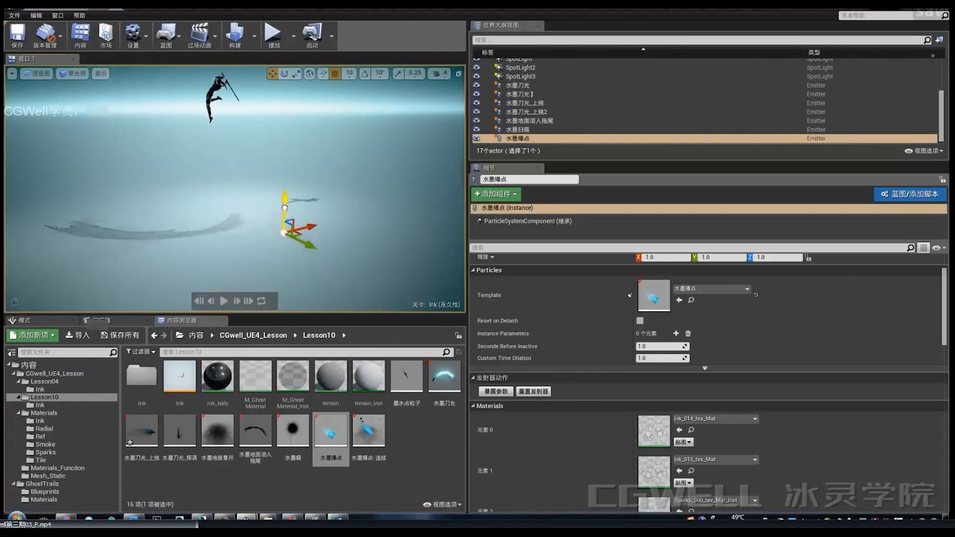
right_click_drag(284, 208, 318, 222)
left_click(535, 391)
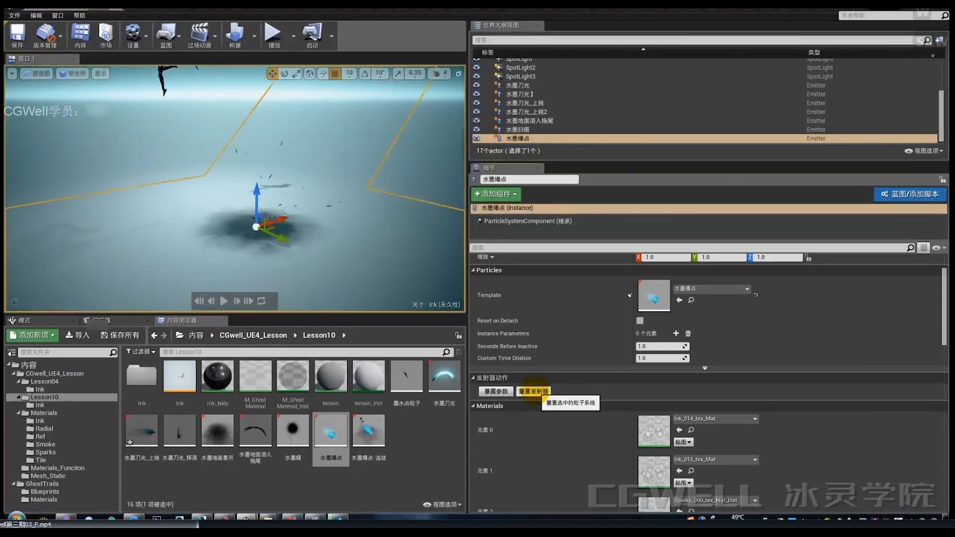
right_click_drag(315, 282, 327, 278)
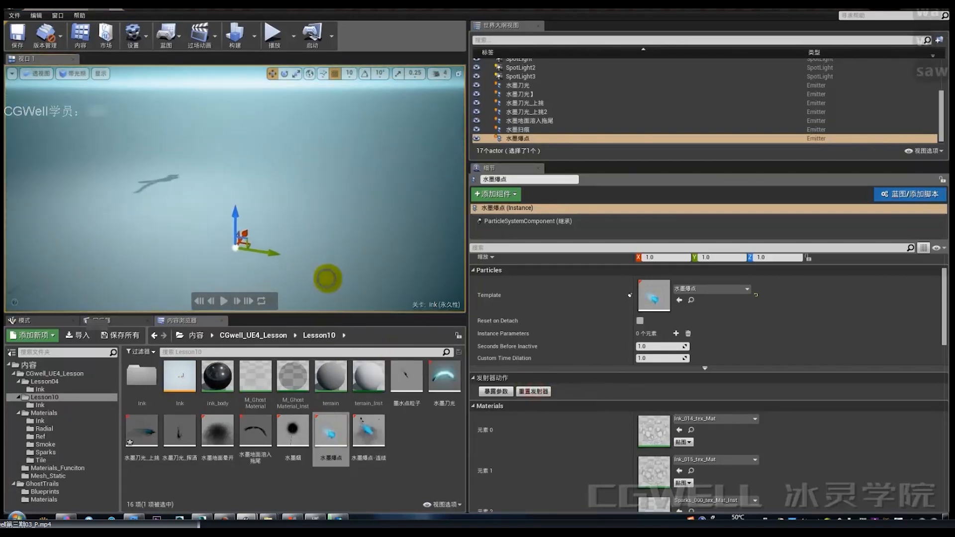
left_click(534, 391)
left_click_drag(329, 271, 330, 259)
left_click(535, 392)
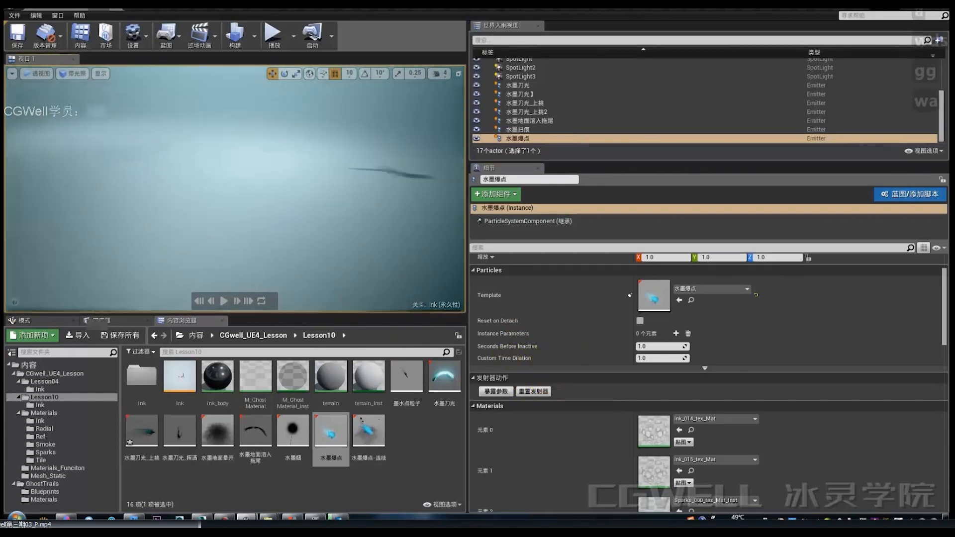
left_click(533, 391)
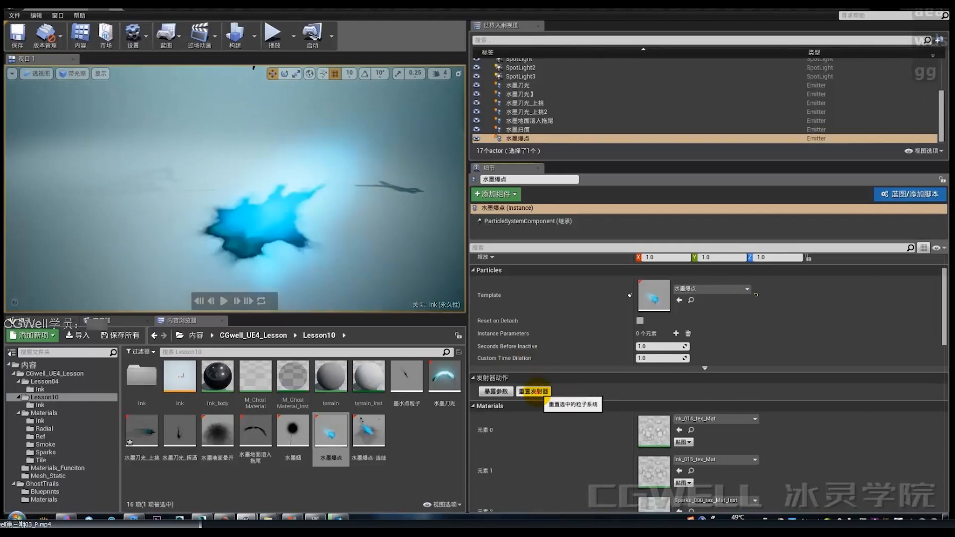
left_click(533, 391)
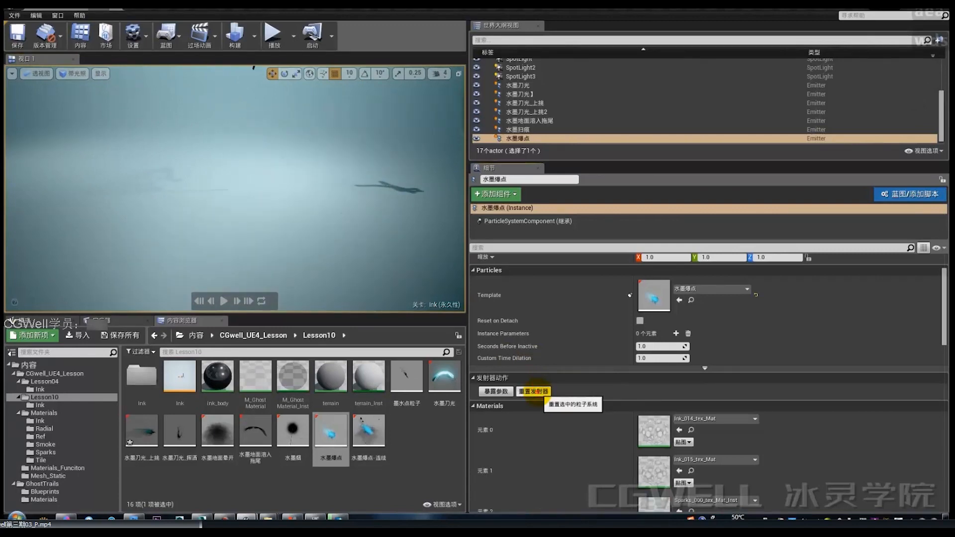
Step: Replay the placed 水墨爆点 burst in the level and freeze the picture to examine its spread
left_click(536, 392)
key("alt+q")
key("Escape")
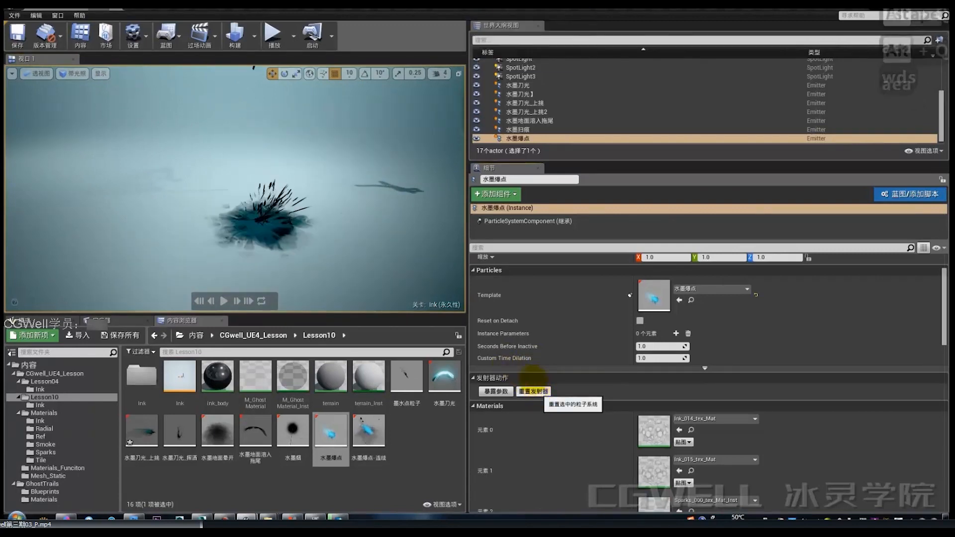
left_click(532, 391)
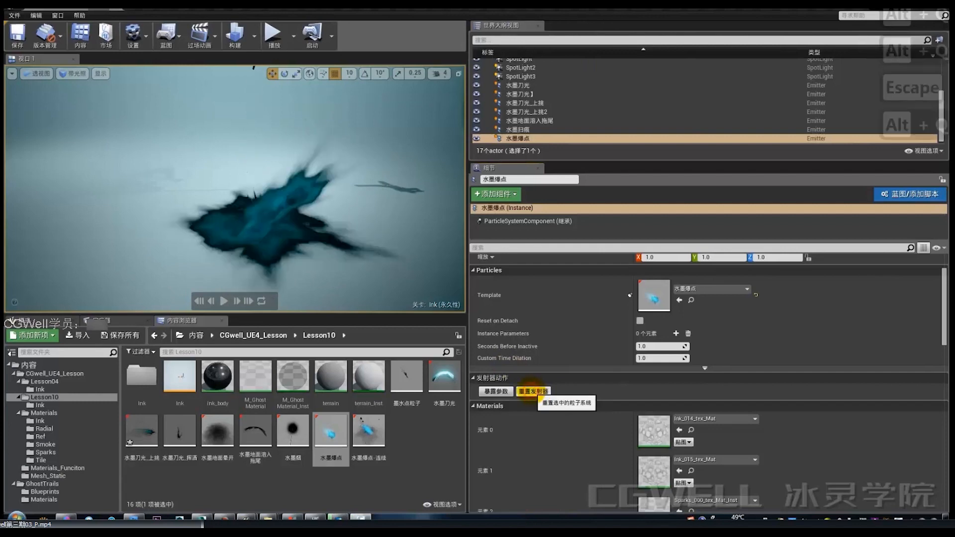
Step: Mark the spikes radiating around the edge of the ink burst with temporary annotations
key("alt+q")
mouse_move(242, 213)
left_mouse_down()
mouse_move(323, 166)
mouse_move(379, 155)
mouse_move(288, 223)
left_mouse_up()
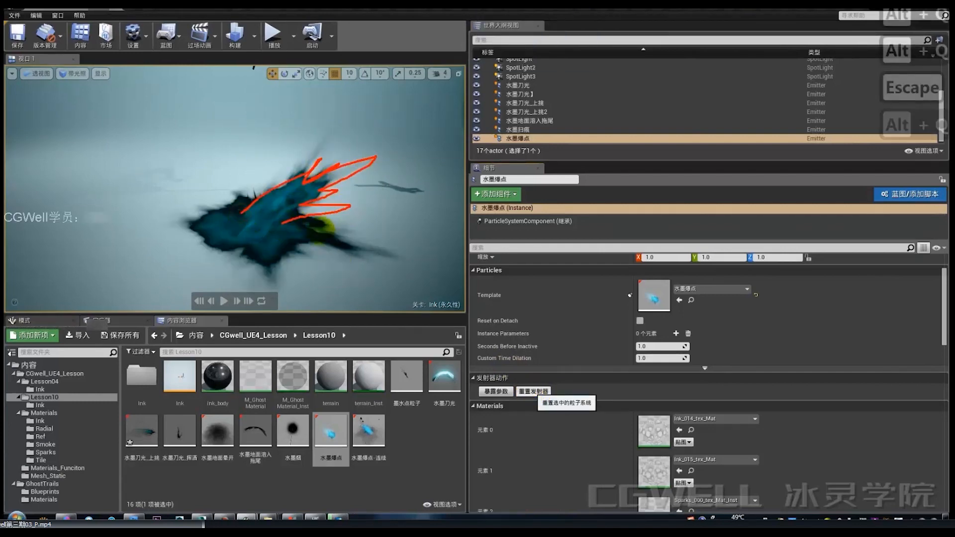
left_click_drag(213, 214, 172, 222)
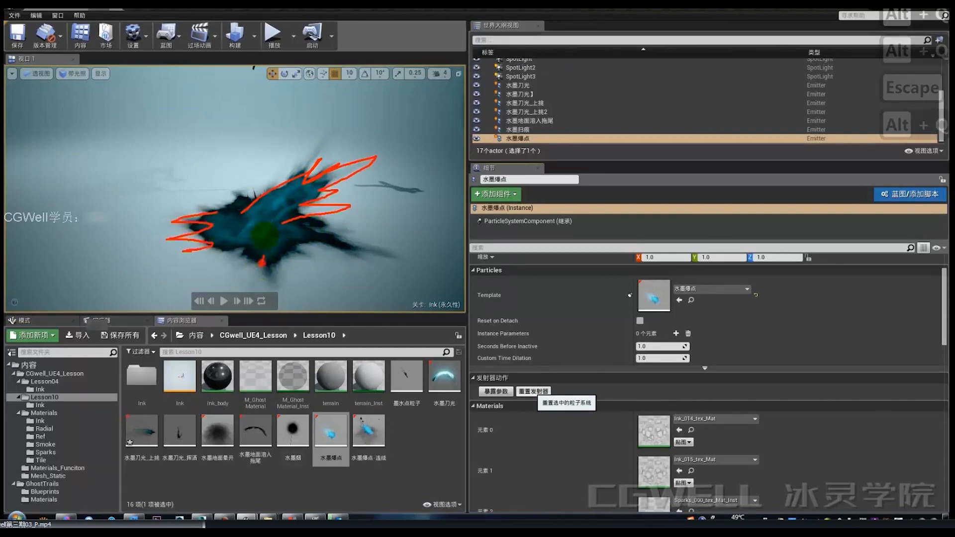
mouse_move(264, 233)
left_mouse_down()
mouse_move(371, 245)
mouse_move(370, 222)
left_mouse_up()
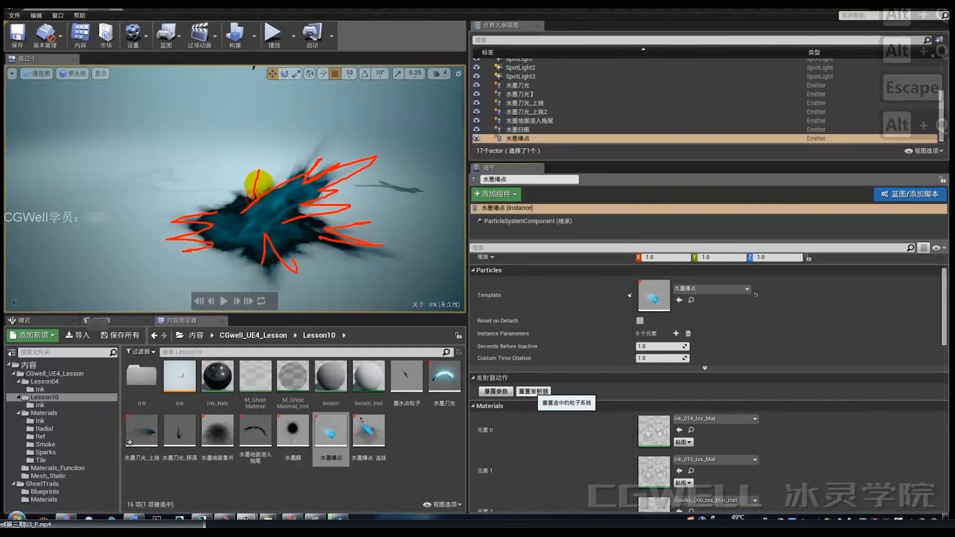
left_click_drag(228, 239, 243, 274)
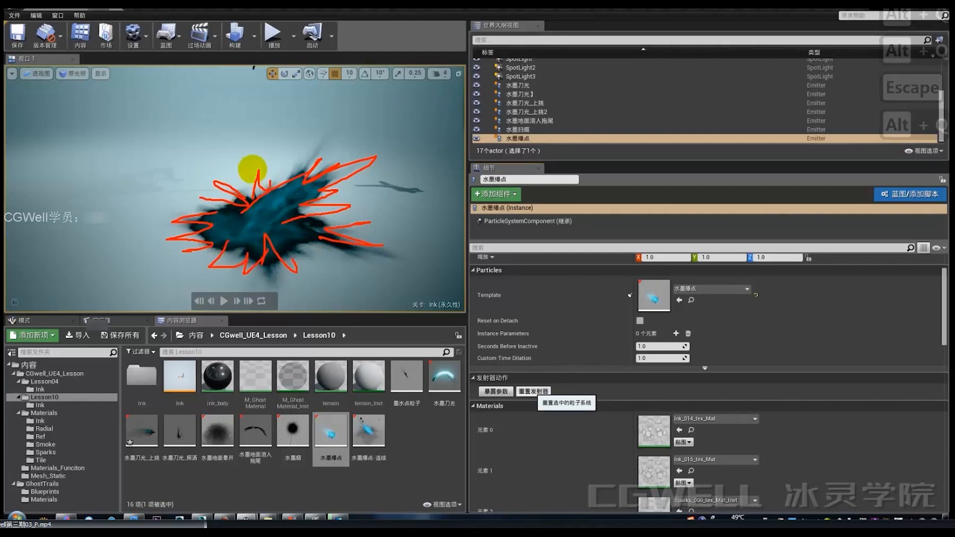
left_click_drag(230, 214, 233, 198)
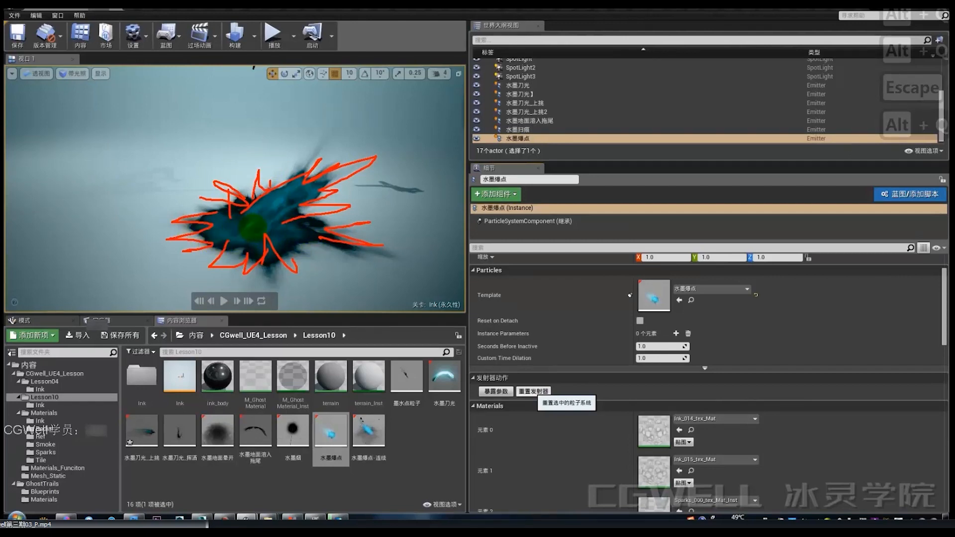
Step: Sketch the curved slash and the scattered strokes around the ink burst as temporary annotations and clear them all
left_click_drag(213, 145, 246, 118)
left_click_drag(358, 97, 378, 110)
mouse_move(397, 155)
left_mouse_down()
mouse_move(395, 177)
mouse_move(358, 218)
left_mouse_up()
left_click_drag(348, 227, 301, 241)
left_click_drag(293, 245, 277, 246)
mouse_move(238, 185)
left_mouse_down()
mouse_move(334, 102)
mouse_move(358, 129)
left_mouse_up()
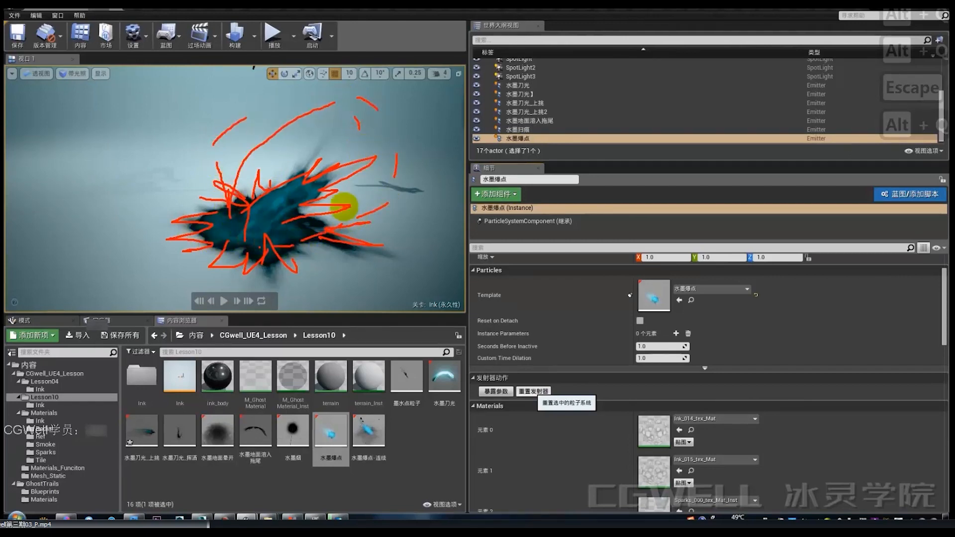
mouse_move(342, 98)
left_mouse_down()
mouse_move(363, 96)
mouse_move(395, 178)
left_mouse_up()
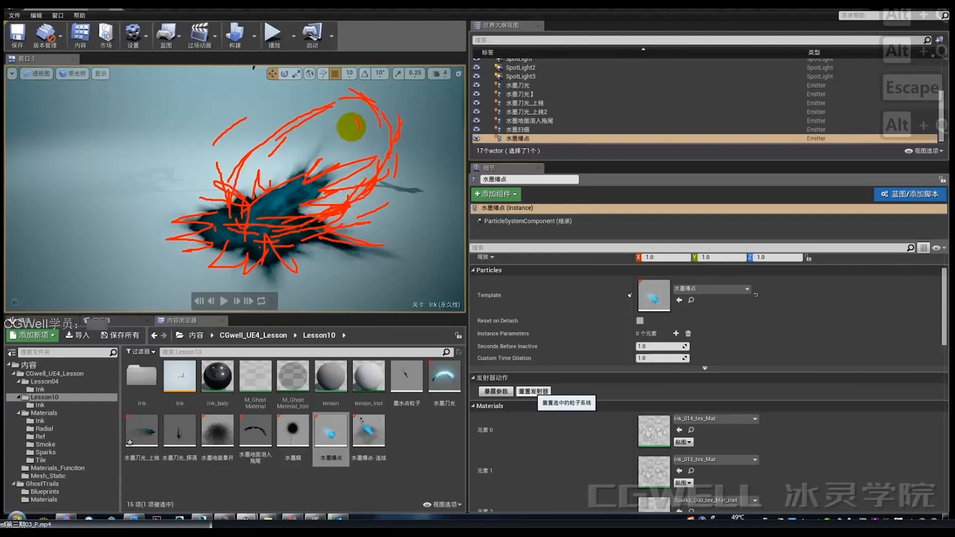
key("alt+q")
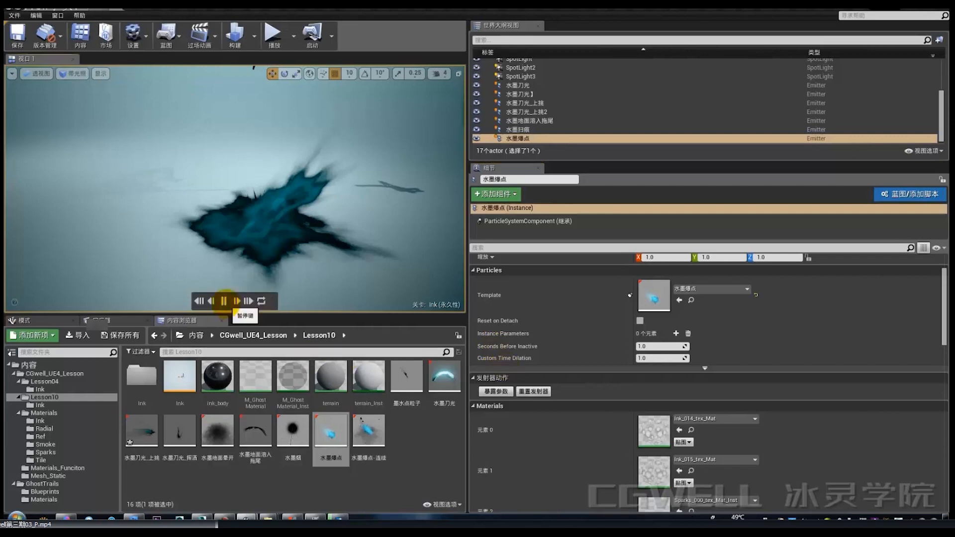
Step: Pause the character animation and open the 水墨爆点 particle system from the Lesson10 folder for editing
left_click(224, 301)
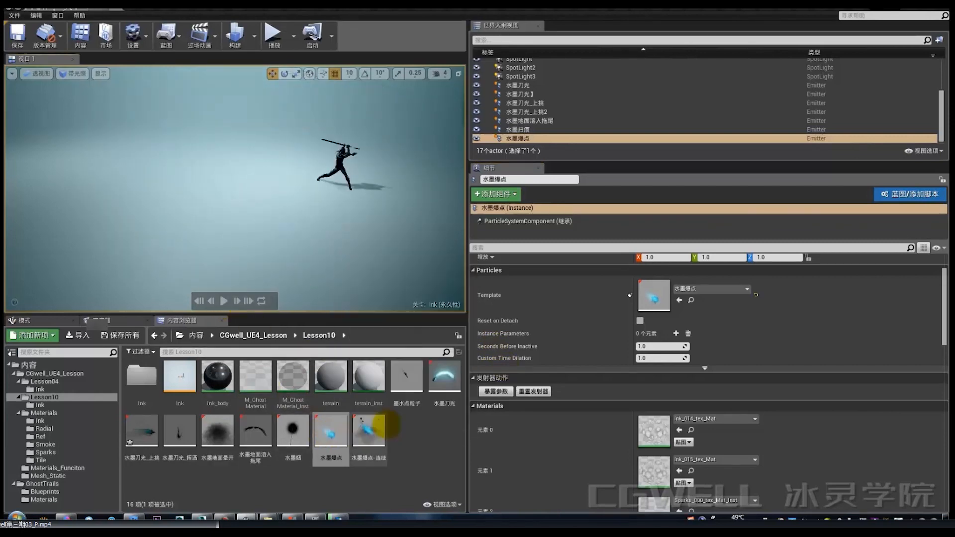
left_click(328, 432)
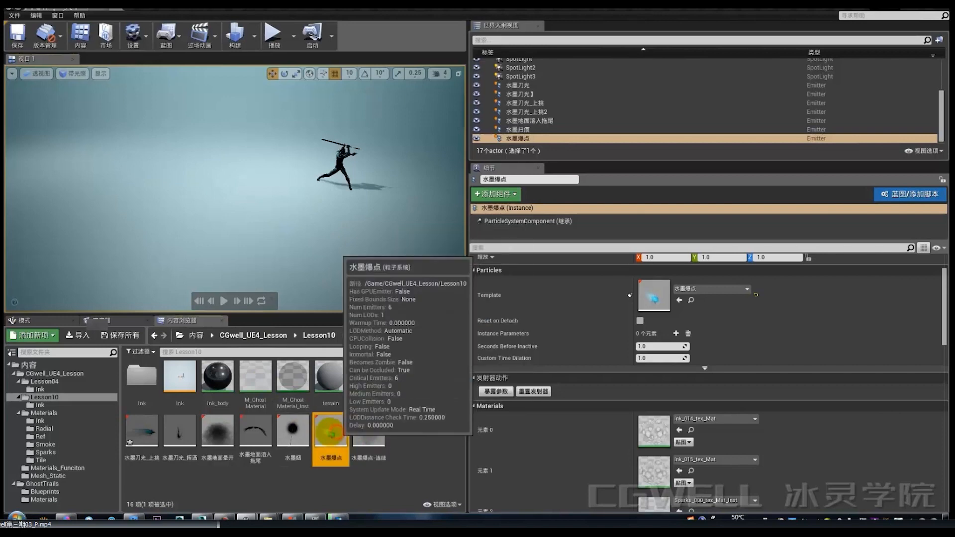
left_click(442, 375)
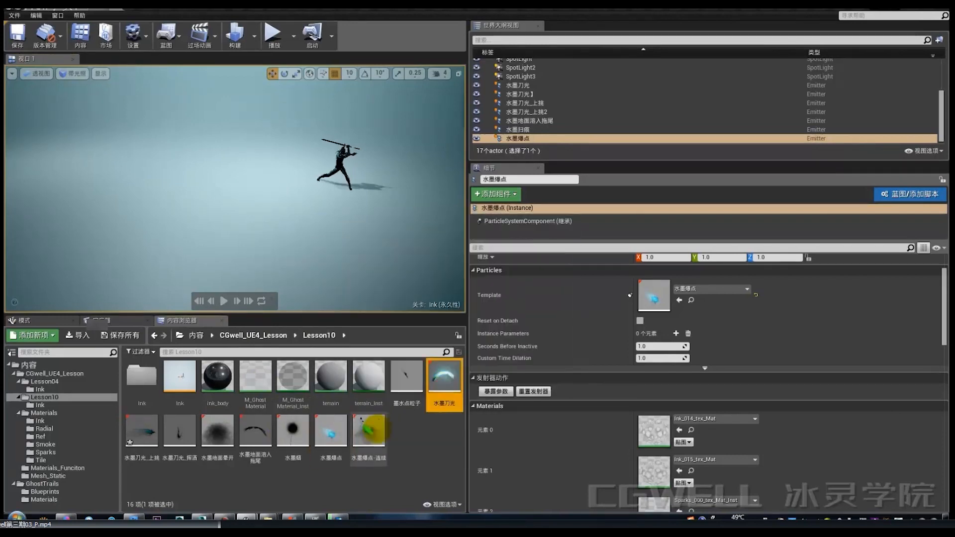
left_click(331, 433)
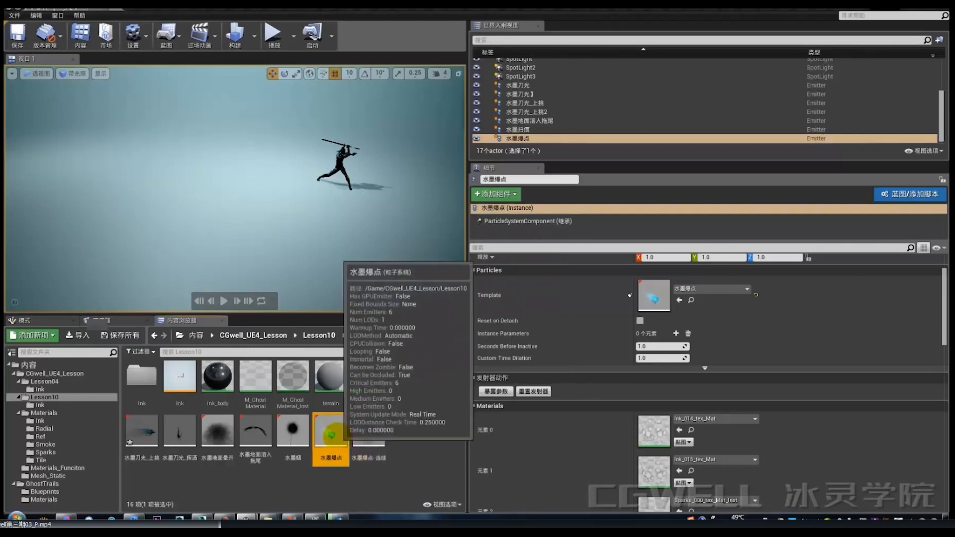
double_click(330, 434)
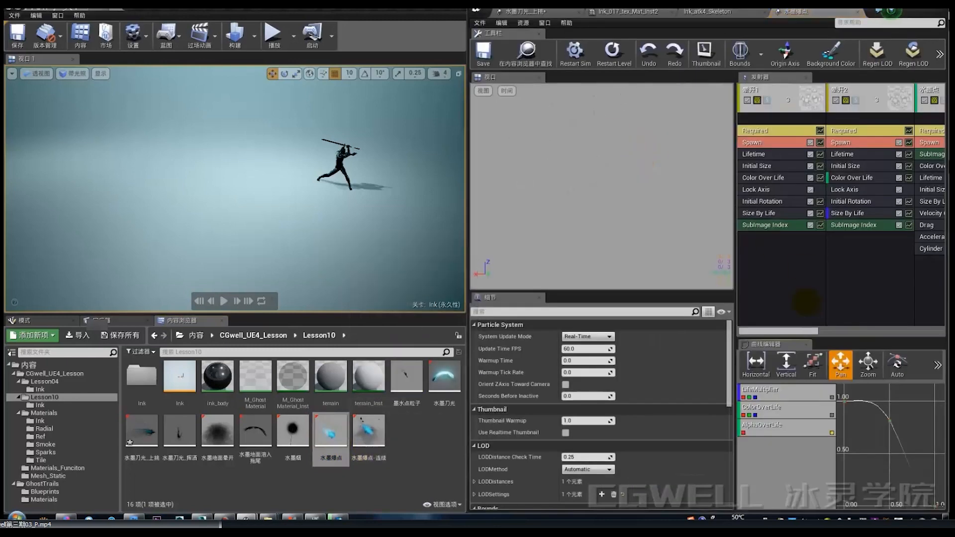
Step: Solo the 晕开1 emitter and replay it in the level several times
left_click(767, 100)
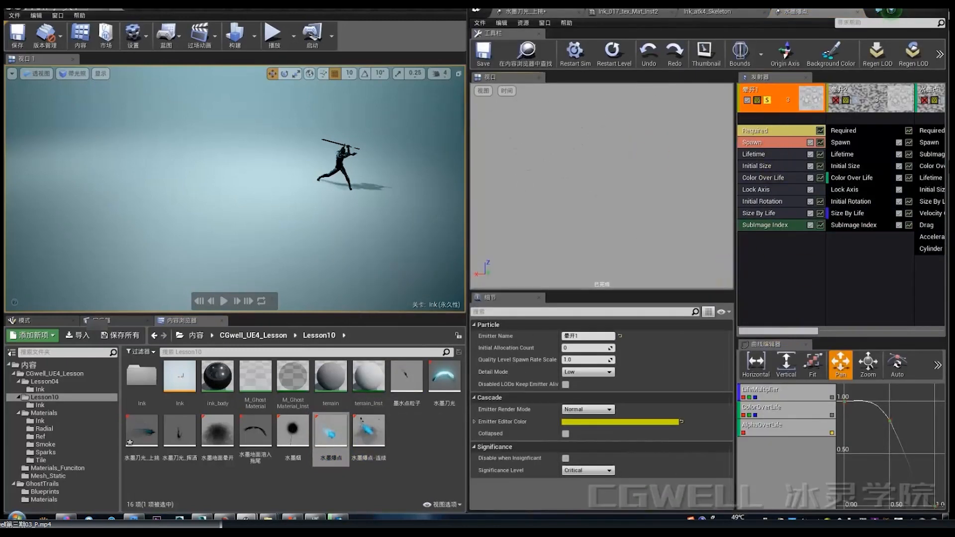
left_click(614, 59)
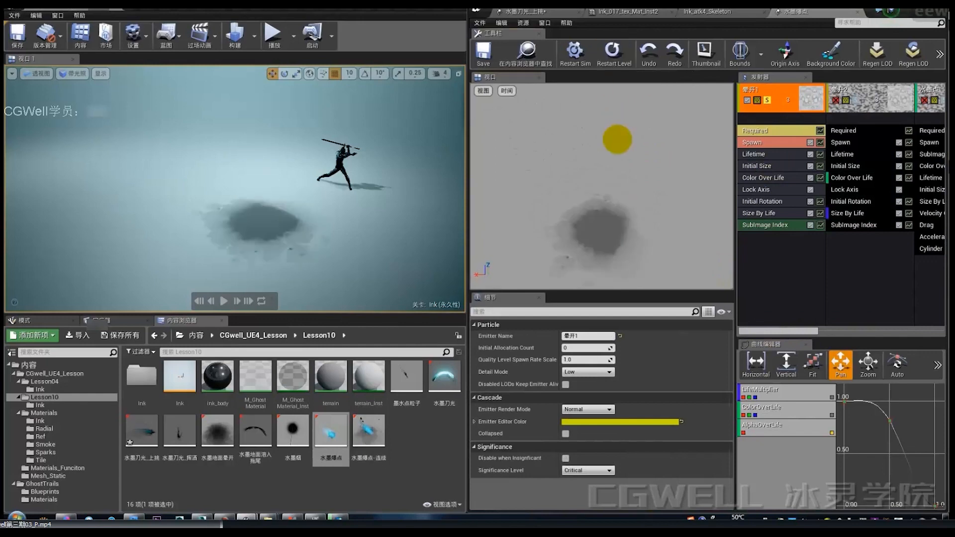
left_click(612, 50)
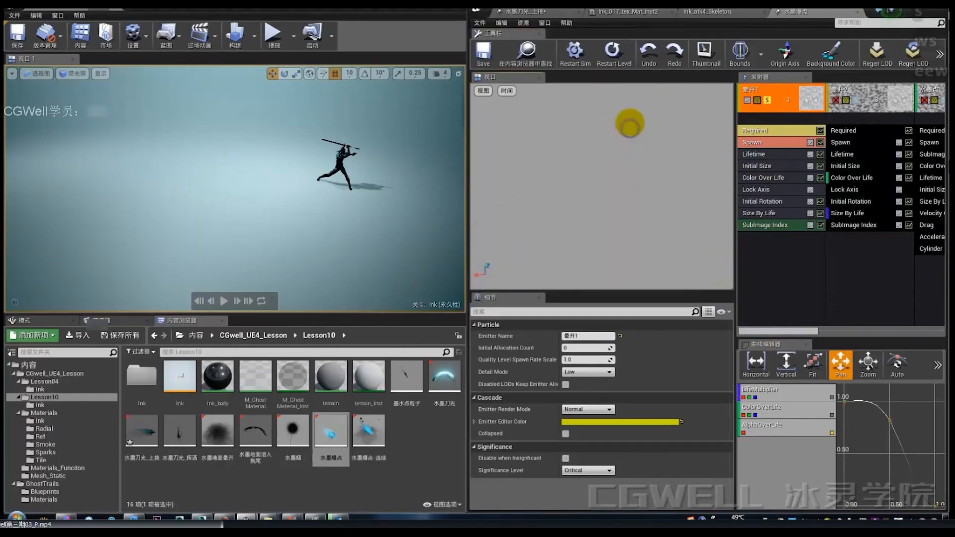
left_click(614, 52)
left_click(606, 59)
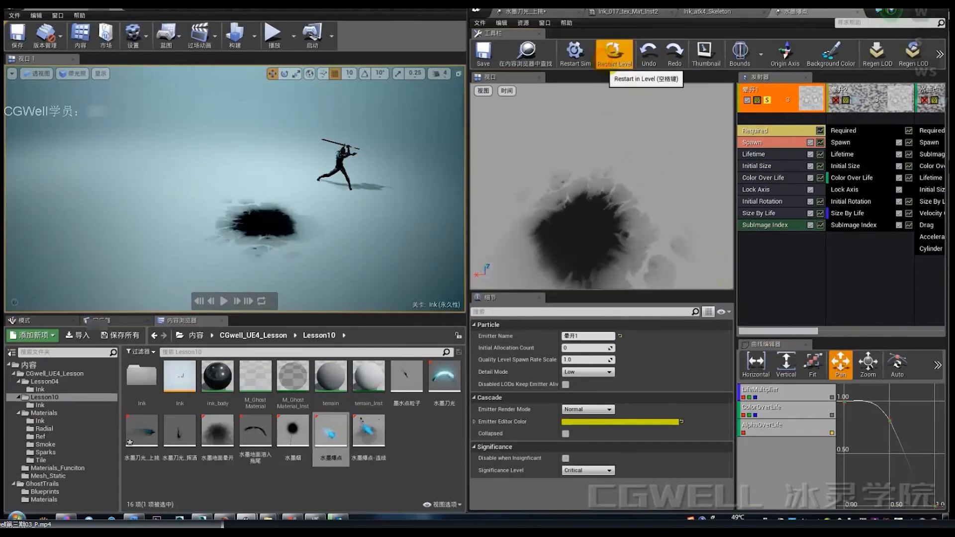
left_click(606, 59)
left_click(606, 58)
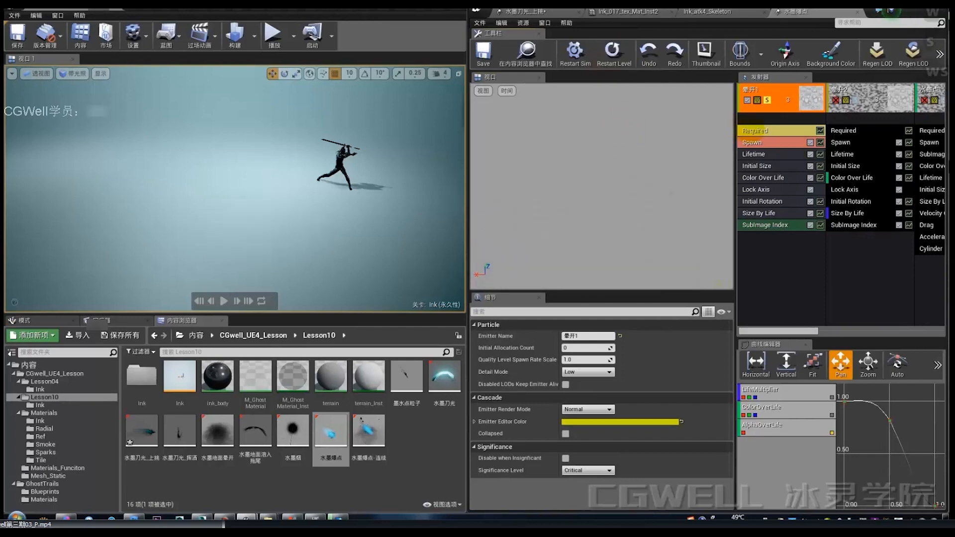
Step: Open the 晕开1 emitter's Ink_014_tex_Mat material, examine its Texture Sample and ParticleColor nodes, and close it
left_click(765, 130)
double_click(592, 351)
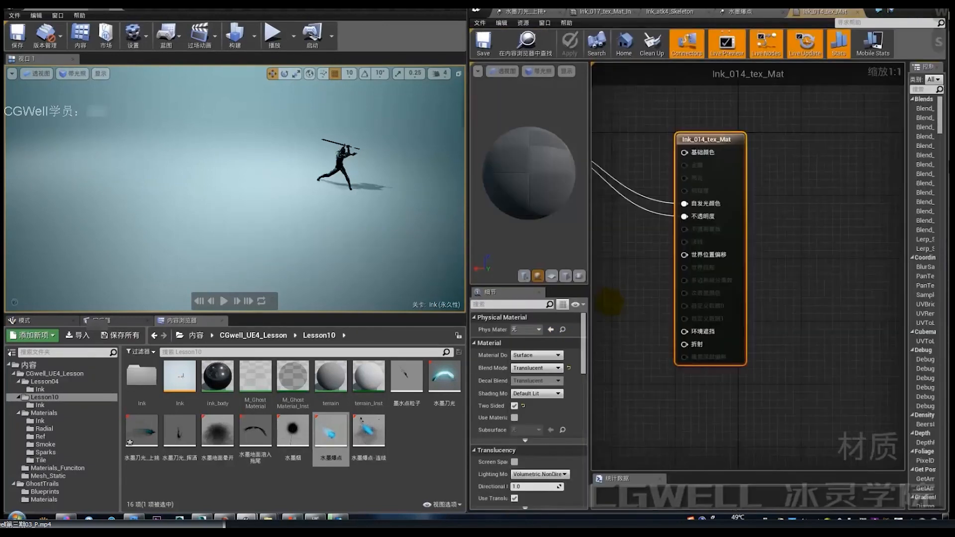
left_click(690, 236)
right_click_drag(695, 294, 672, 294)
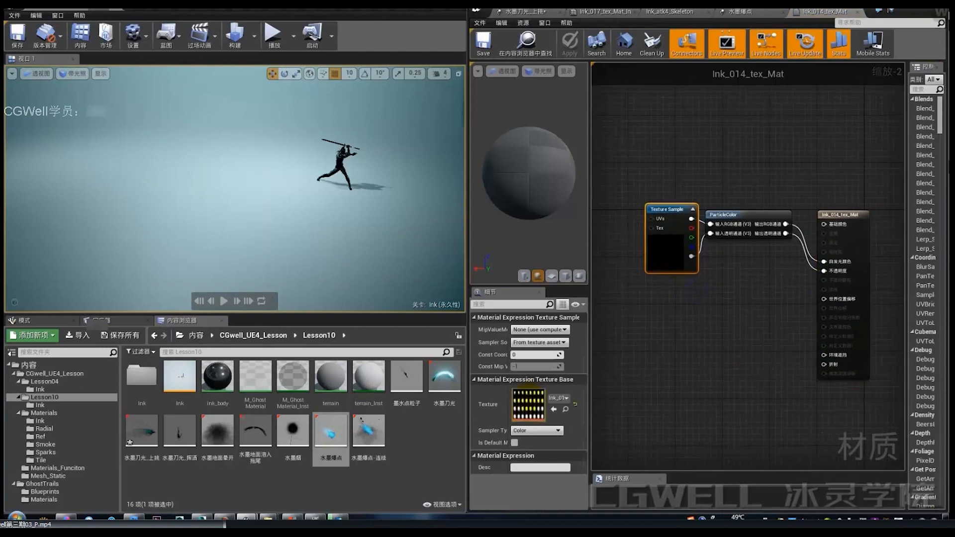
scroll(745, 224, "up", 2)
left_click_drag(651, 265, 634, 249)
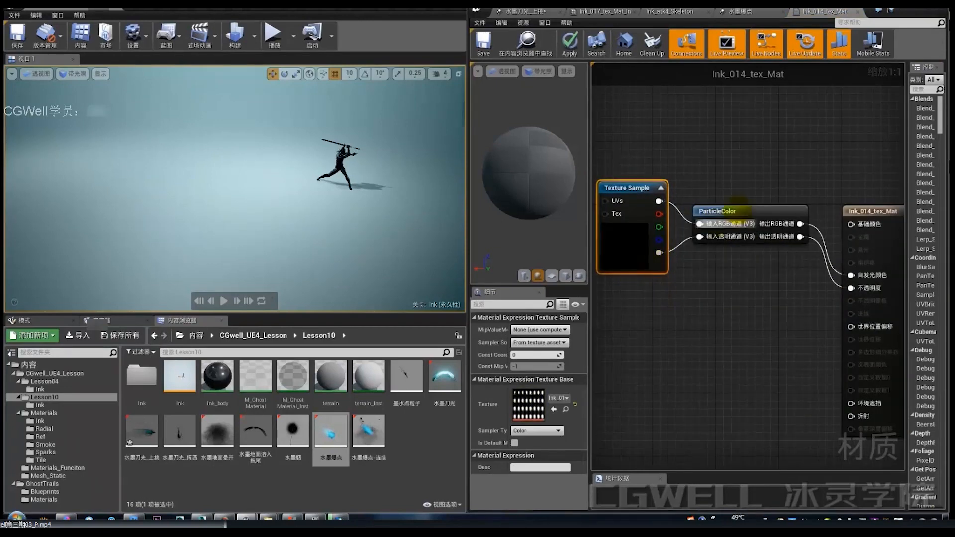
left_click(766, 211)
right_click_drag(728, 280, 706, 286)
left_click(616, 244)
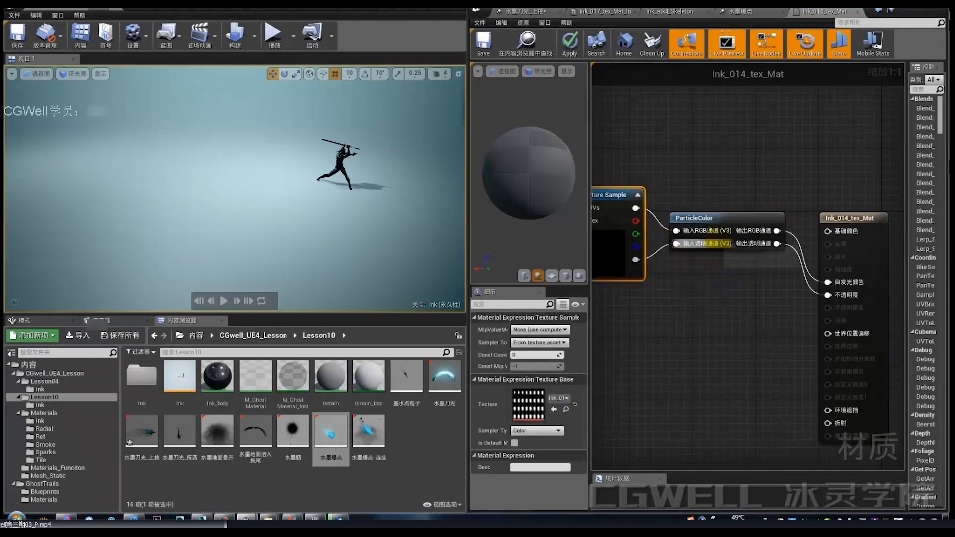
left_click_drag(721, 222, 713, 245)
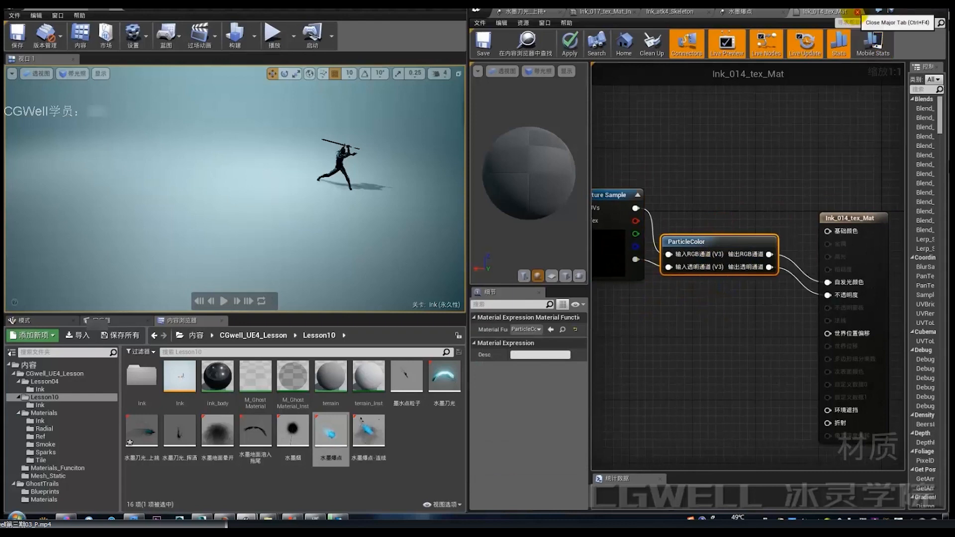
left_click(856, 12)
Step: Review the 晕开1 emitter's Sub UV settings in the Required module and its Lifetime, Color Over Life and Initial Size modules
left_click(495, 296)
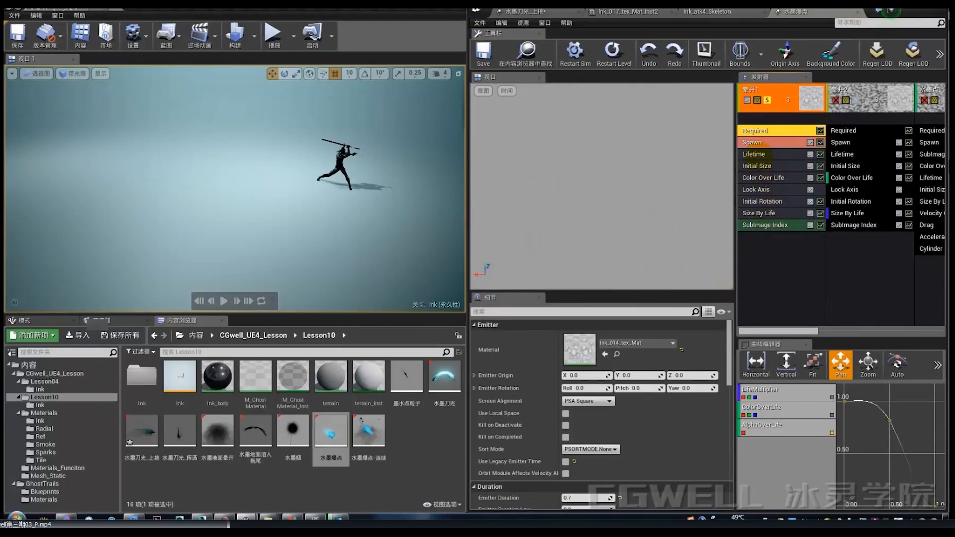
left_click(763, 132)
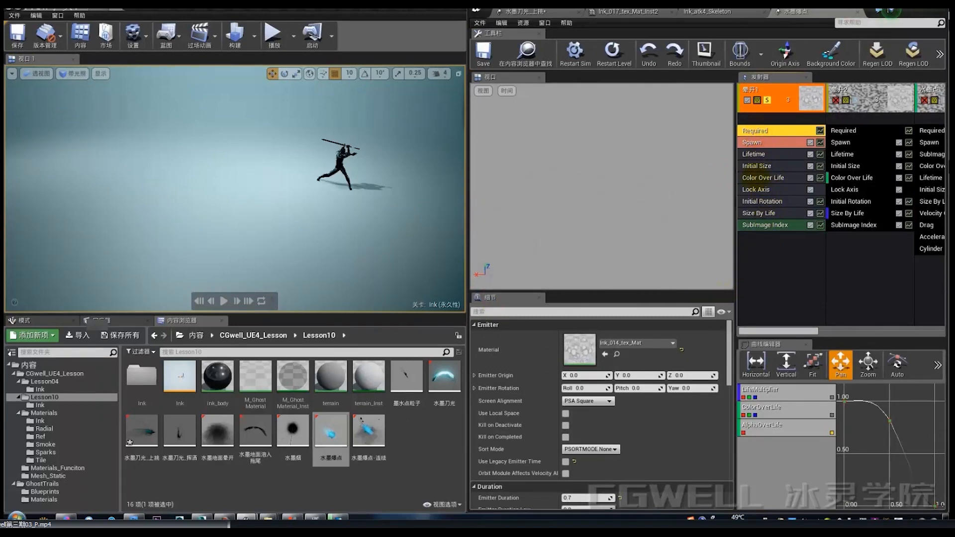
left_click_drag(729, 345, 729, 420)
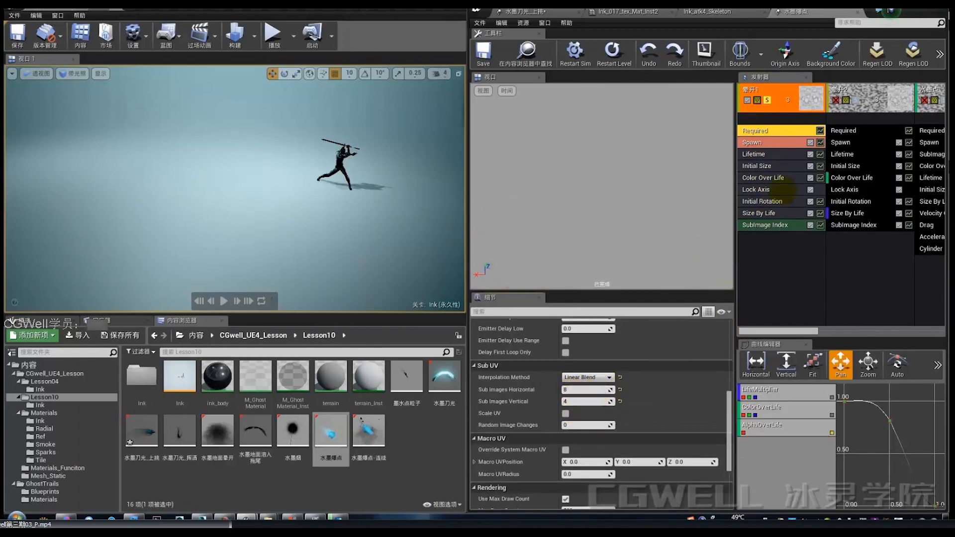
left_click(761, 153)
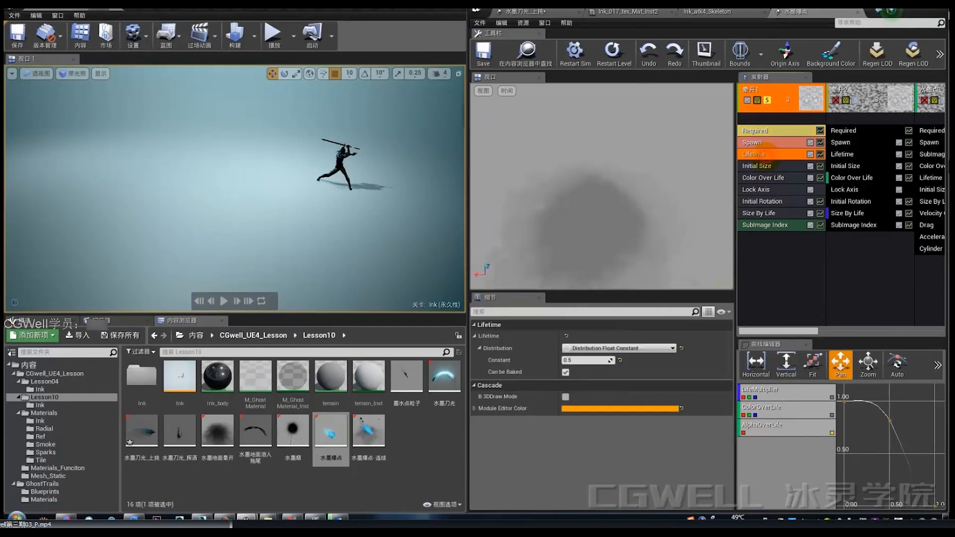
left_click(762, 178)
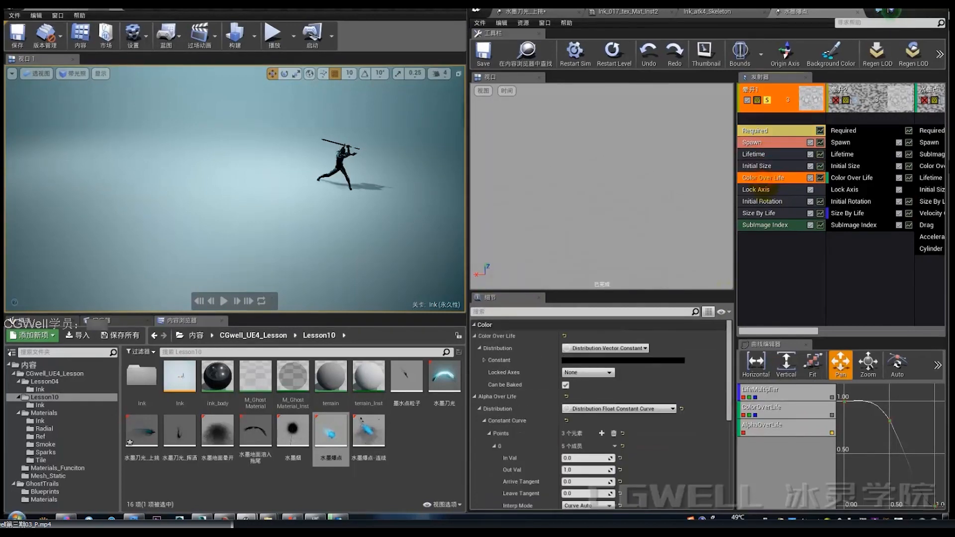
left_click(760, 167)
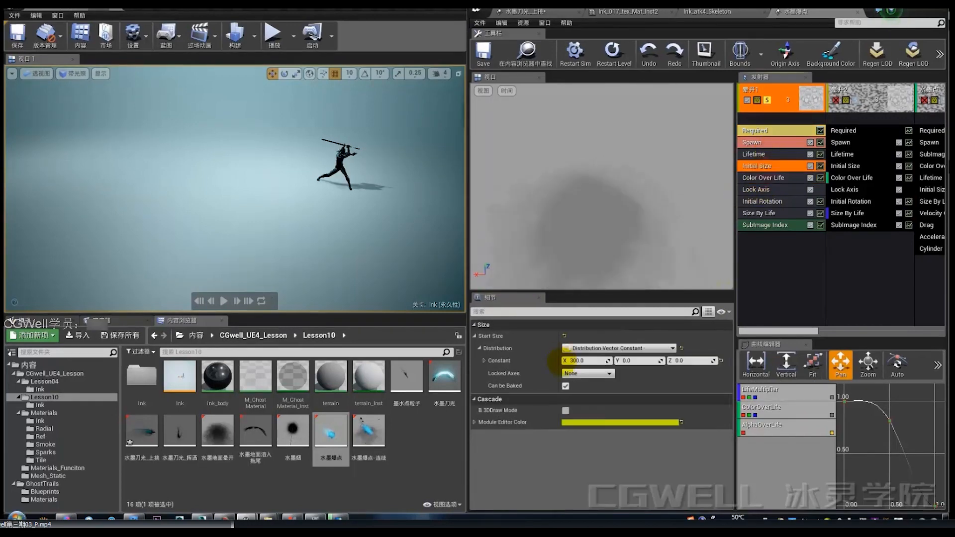
Step: Examine the Alpha Over Life curve points of the 晕开1 emitter and replay the effect in the level
left_click(762, 178)
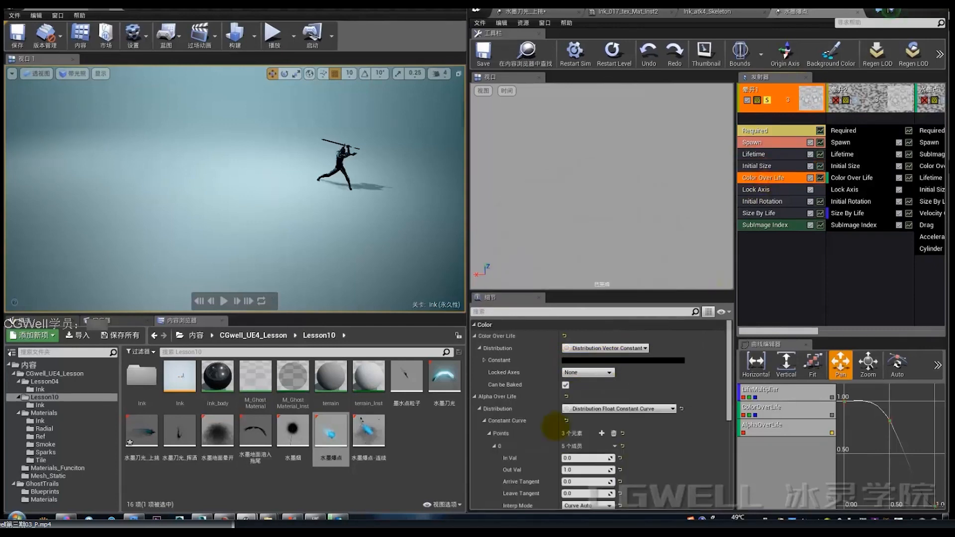
scroll(592, 420, "down", 5)
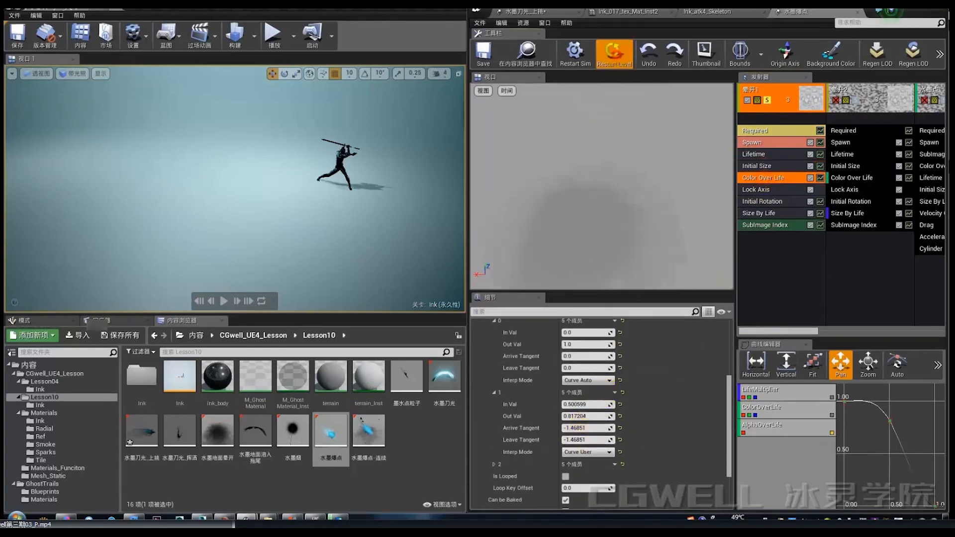
left_click(612, 50)
scroll(617, 398, "down", 2)
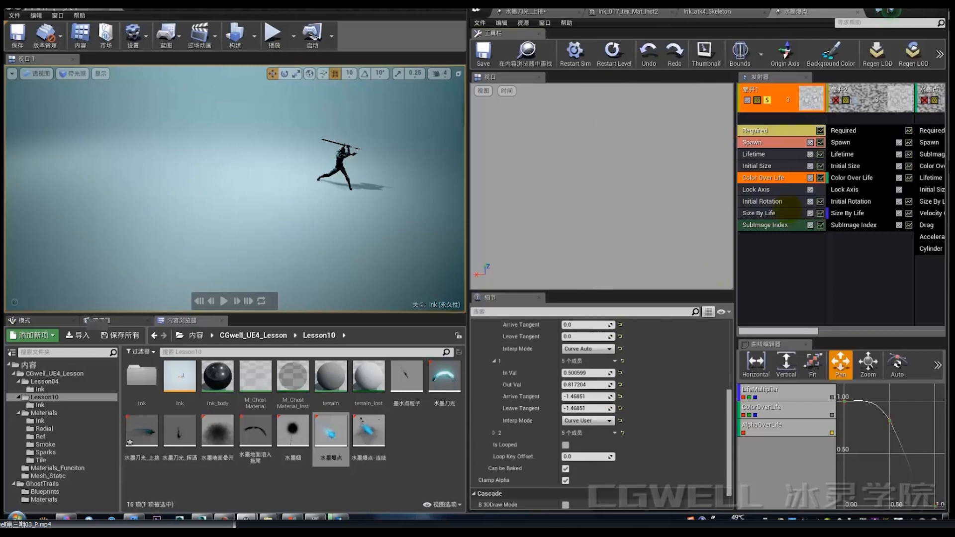
left_click(613, 51)
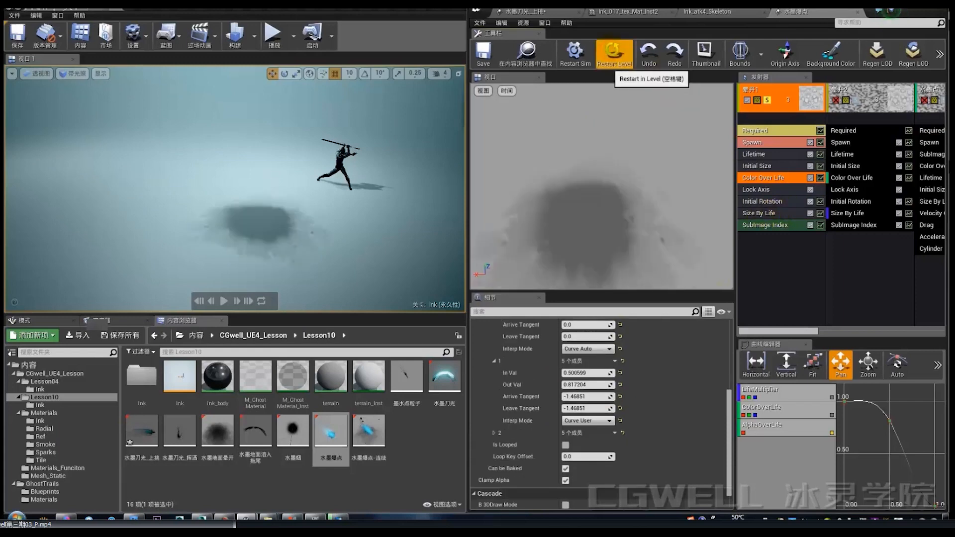
Step: Review the 晕开1 emitter's Lock Axis and Initial Rotation modules, replaying the effect in the level several times
left_click(612, 50)
left_click(612, 49)
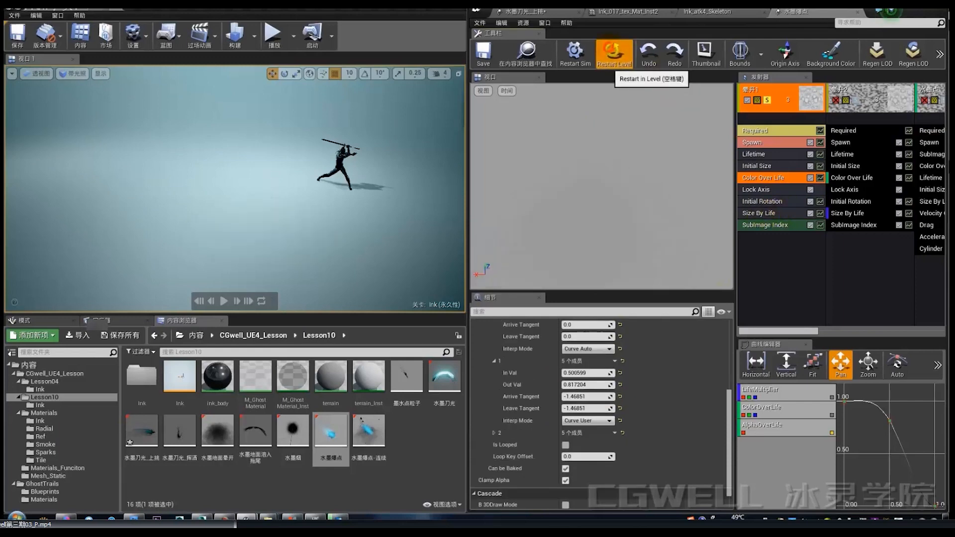
left_click(759, 191)
left_click(761, 201)
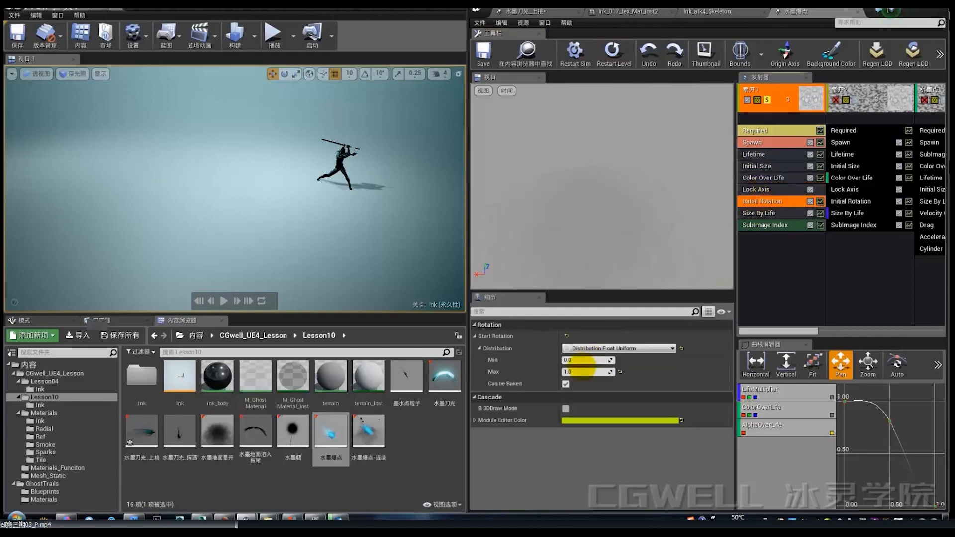
left_click(613, 52)
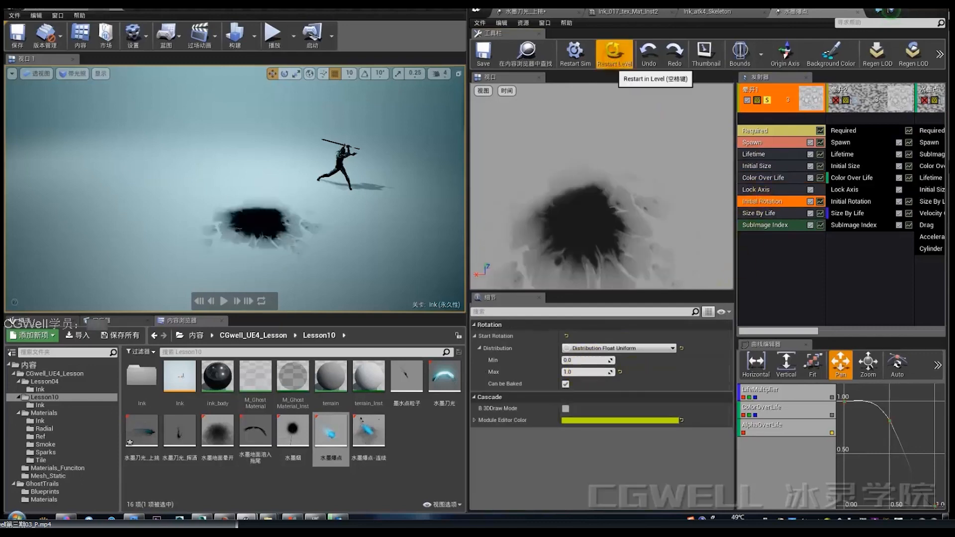
left_click(613, 51)
left_click(613, 52)
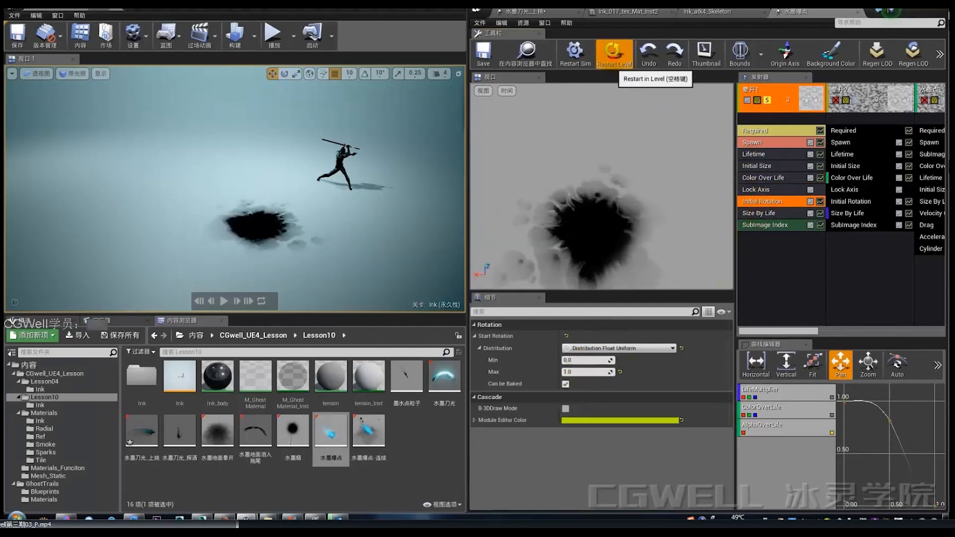
Step: Examine the 晕开1 emitter's Size By Life curve points, replay the effect in the level, and show the curve in the curve editor
left_click(766, 213)
scroll(586, 404, "down", 3)
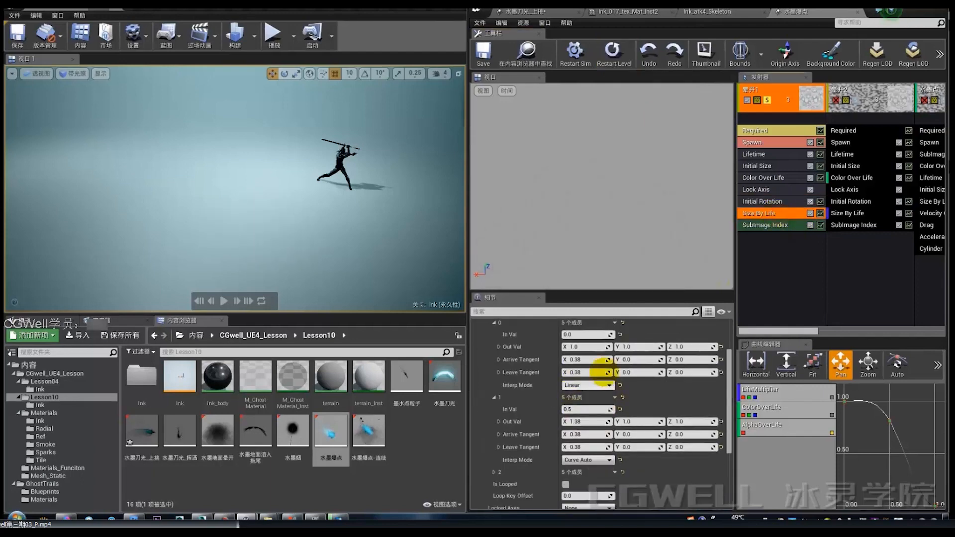
left_click(614, 51)
left_click(608, 58)
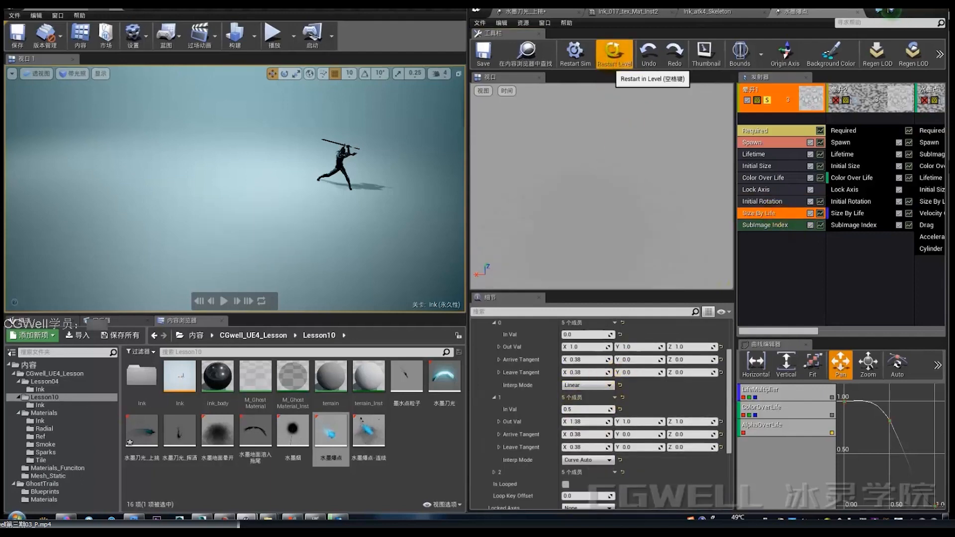
left_click(612, 52)
left_click(611, 53)
left_click(611, 52)
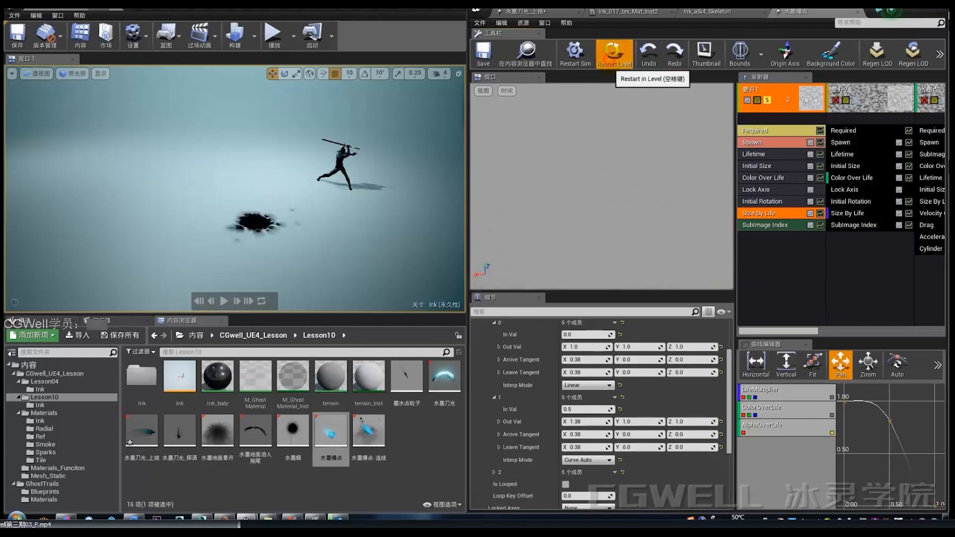
left_click(577, 422)
scroll(567, 450, "down", 2)
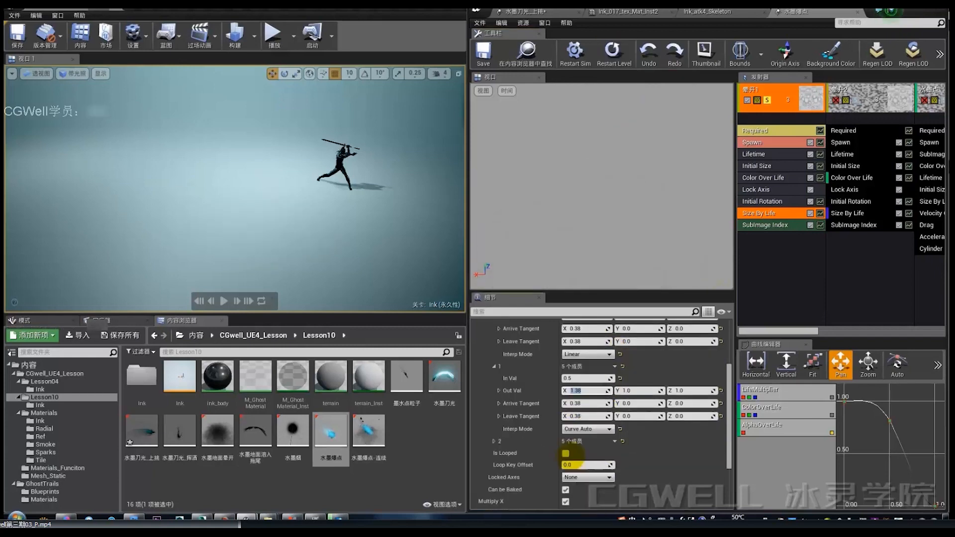
left_click(494, 441)
left_click(820, 213)
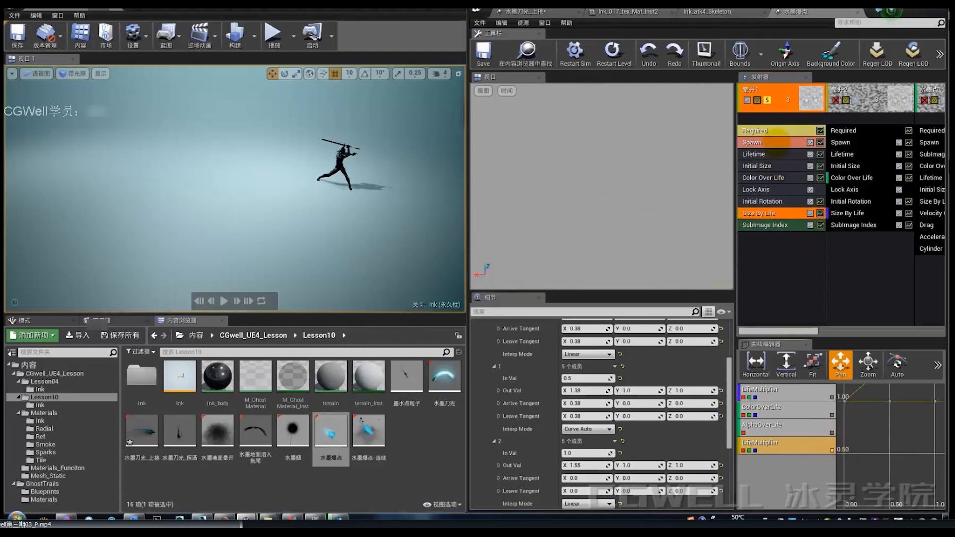
Step: Compare the 晕开1 emitter's Required, Initial Size and Size By Life settings and replay the effect in the level
left_click(776, 131)
scroll(605, 393, "up", 5)
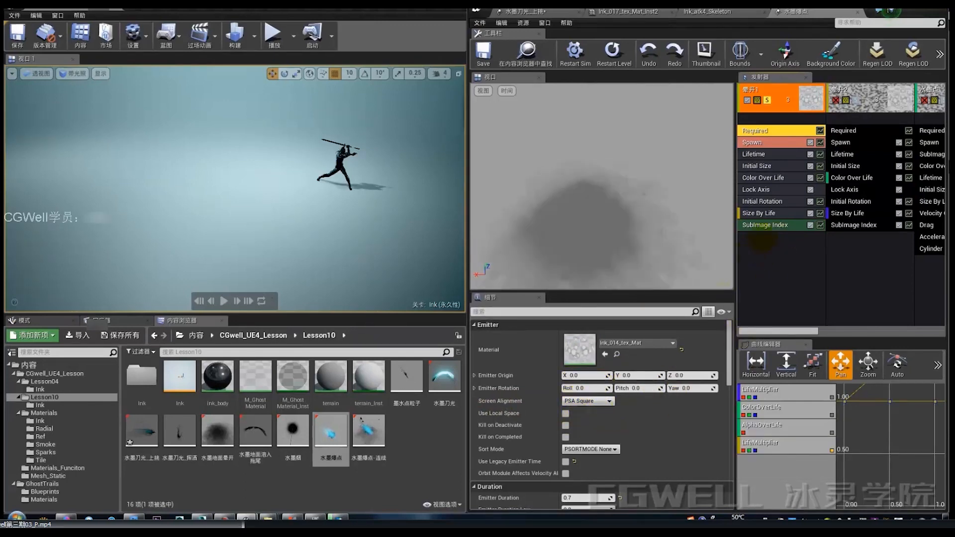
left_click(759, 214)
left_click(756, 166)
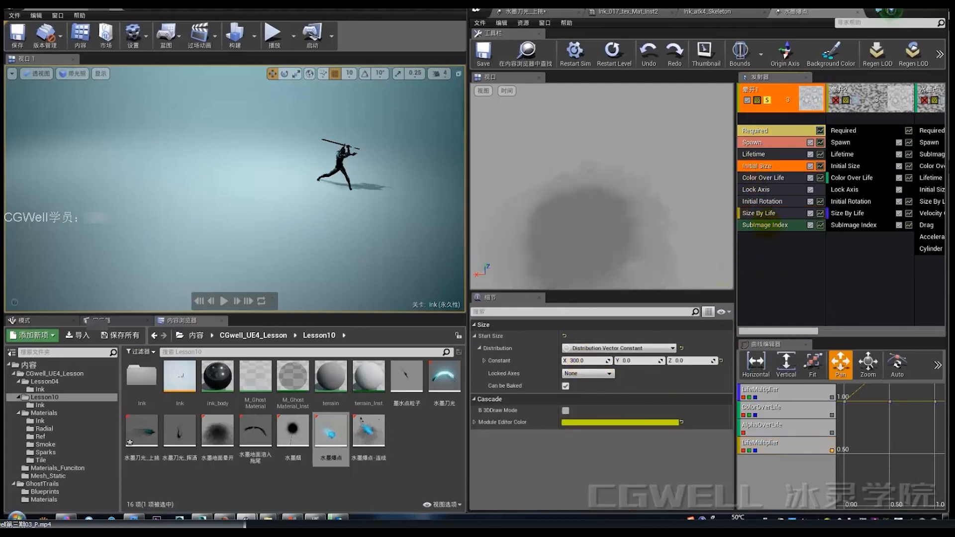
left_click(759, 214)
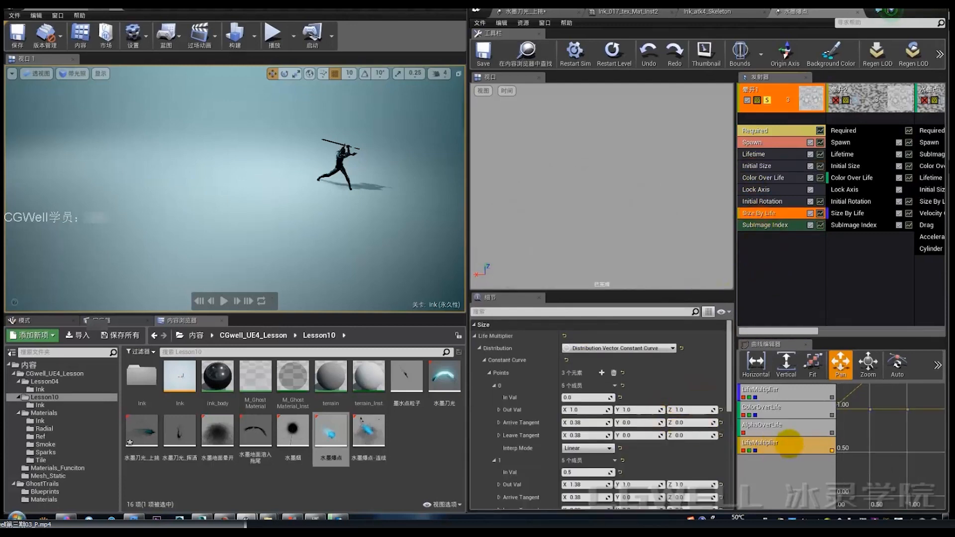
left_click_drag(734, 394, 729, 470)
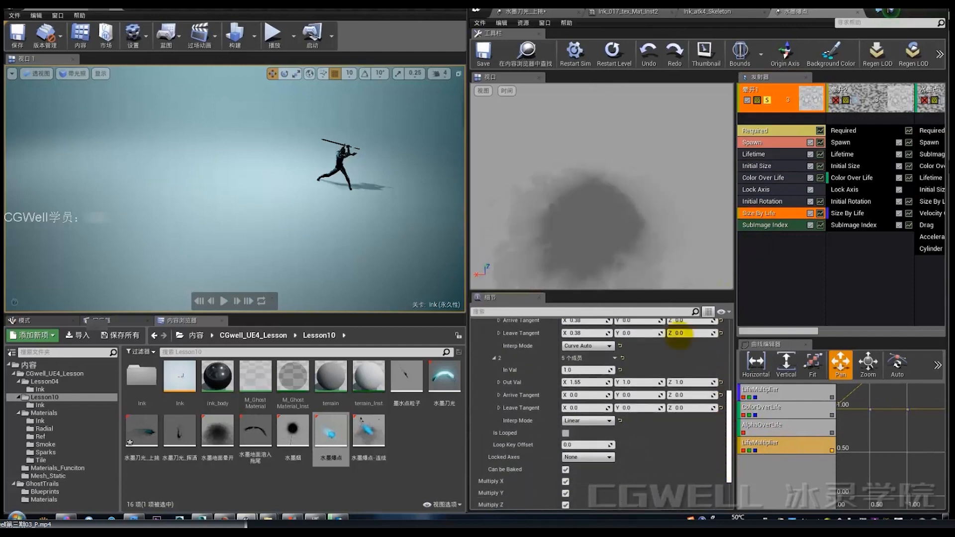
left_click(613, 50)
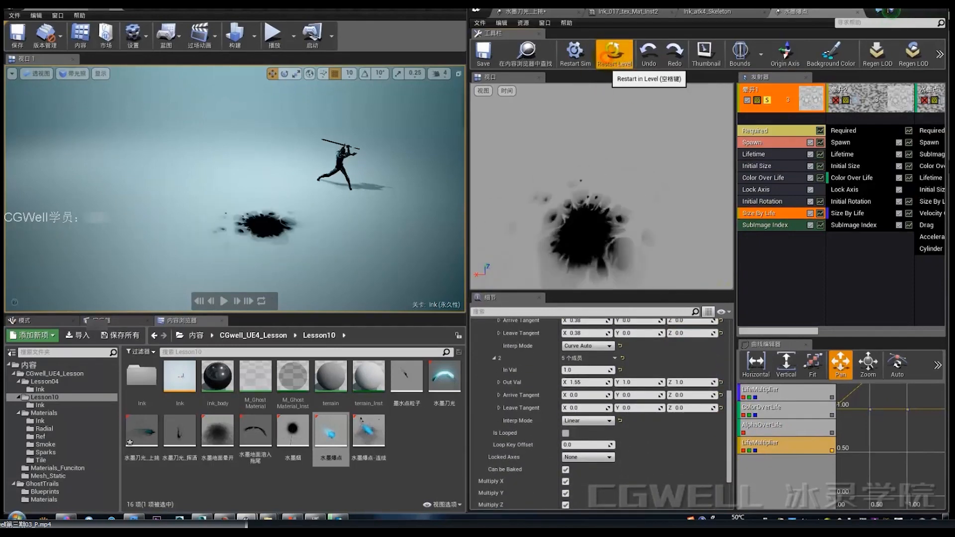
Step: Expand and examine both Sub Image Index curve points of the 晕开1 emitter, checking them against its Required module
left_click(741, 225)
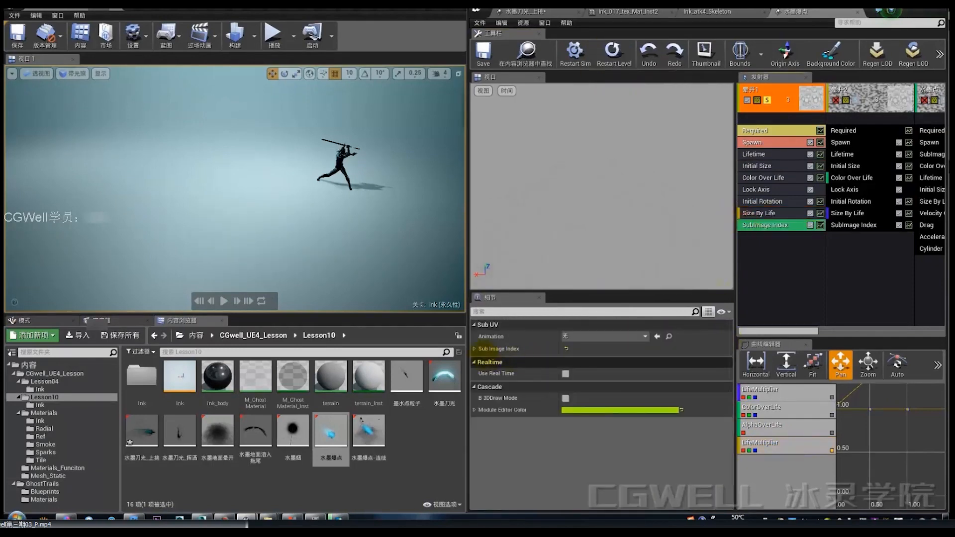
left_click(475, 348)
left_click(479, 360)
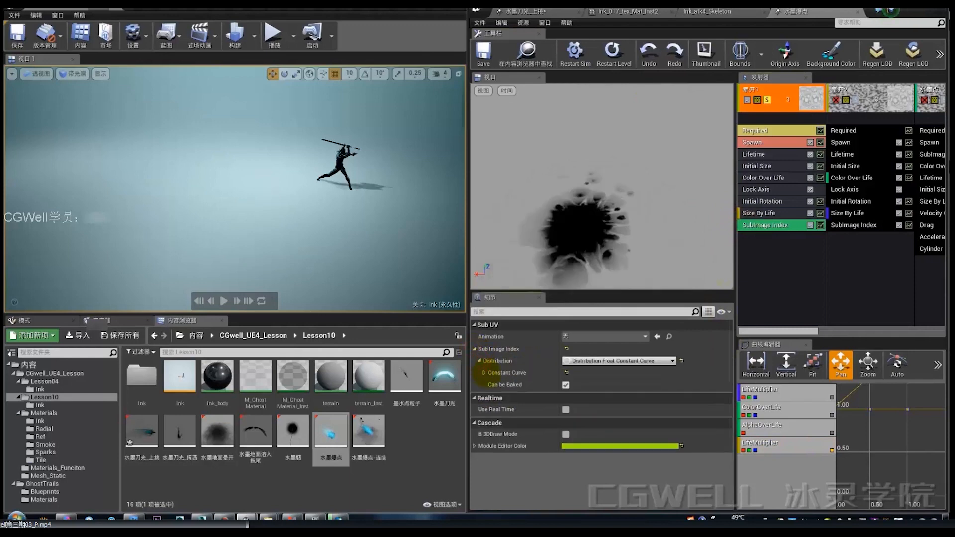
left_click(483, 372)
left_click(488, 386)
left_click(493, 398)
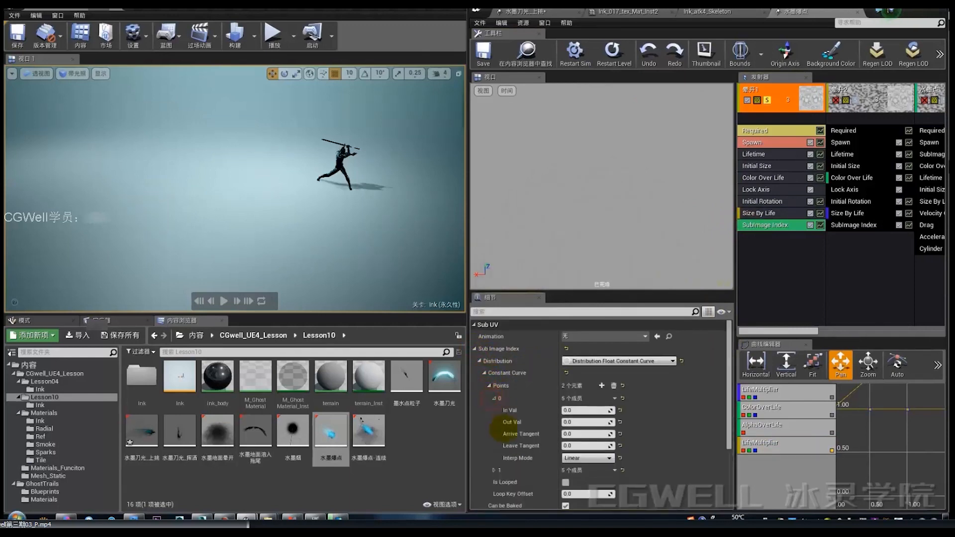
left_click(493, 470)
scroll(587, 433, "down", 3)
scroll(597, 438, "up", 3)
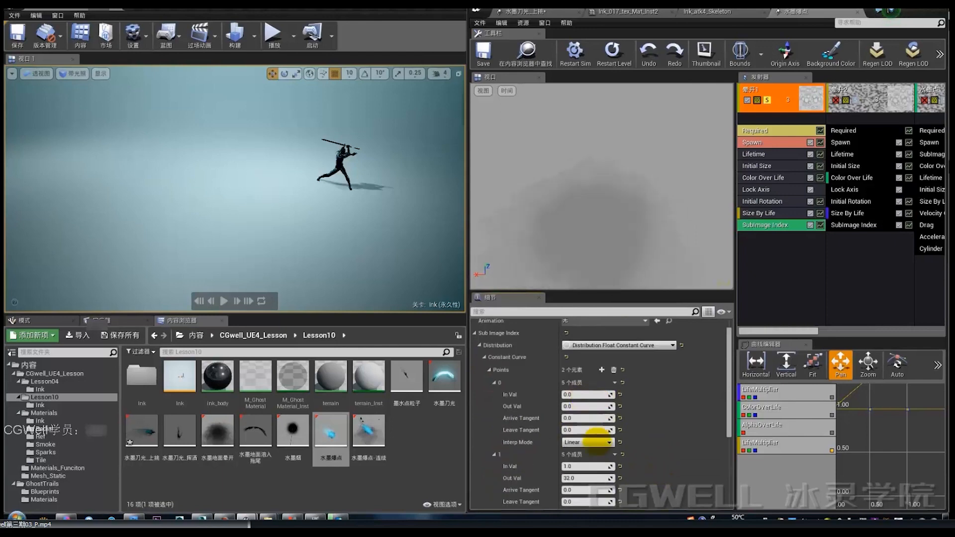
scroll(597, 393, "down", 3)
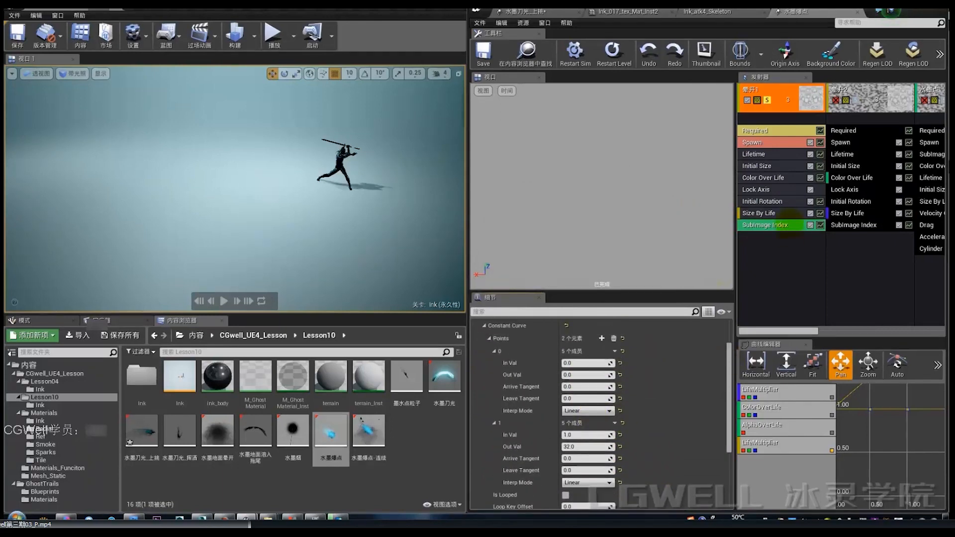
left_click(766, 130)
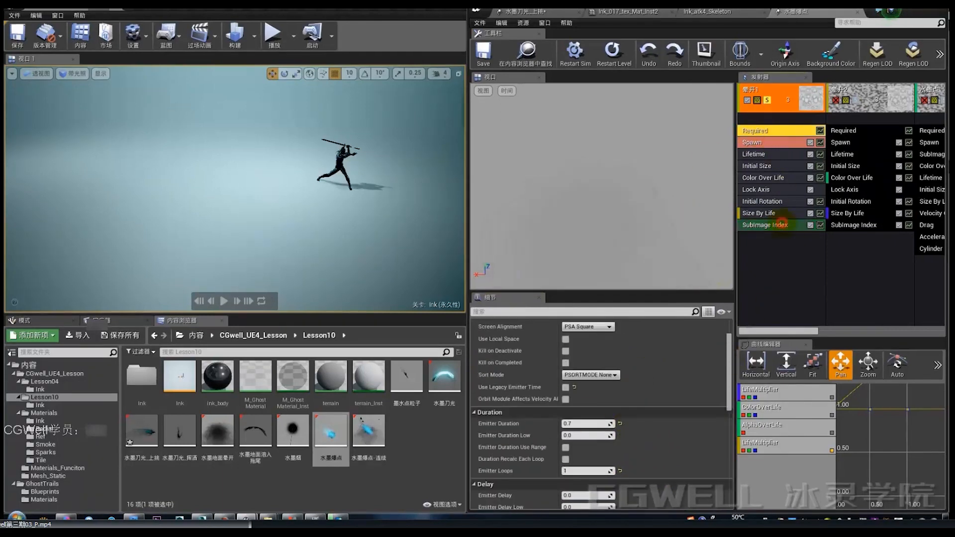
left_click(781, 224)
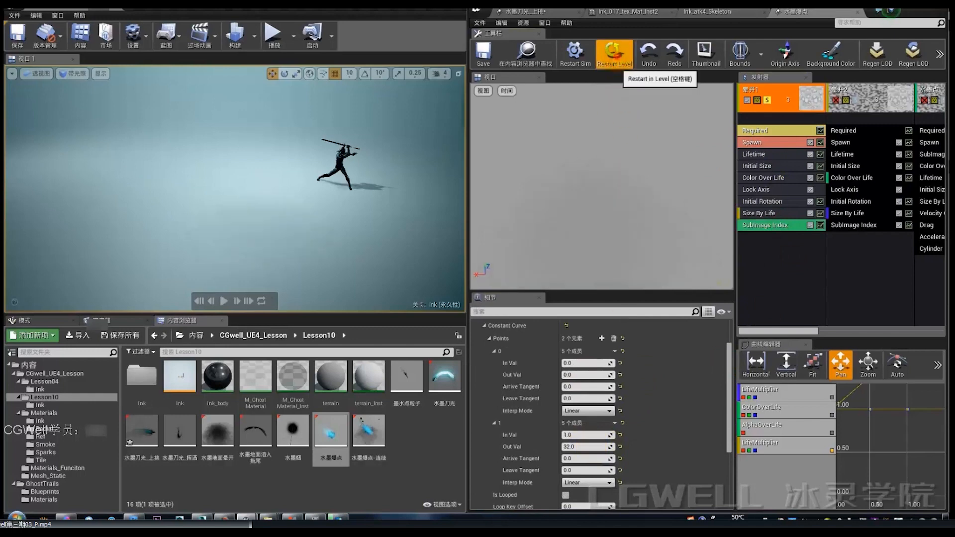
Step: Solo the 晕开2 emitter and replay it in the level
left_click(856, 99)
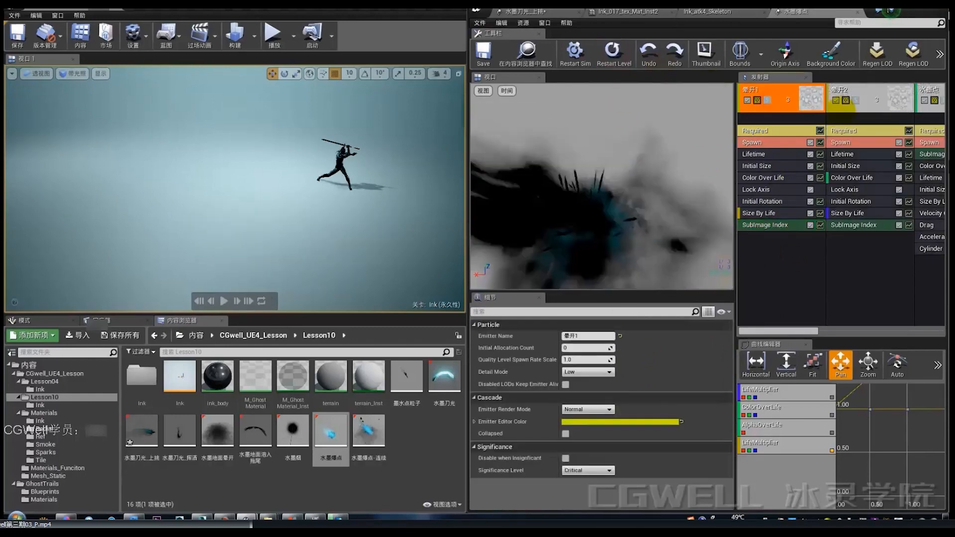
left_click(602, 55)
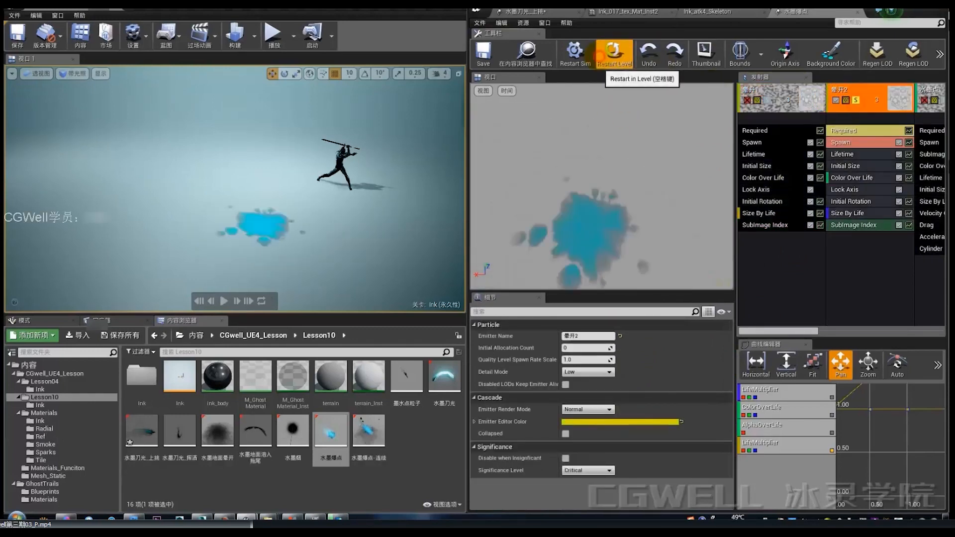
left_click(599, 55)
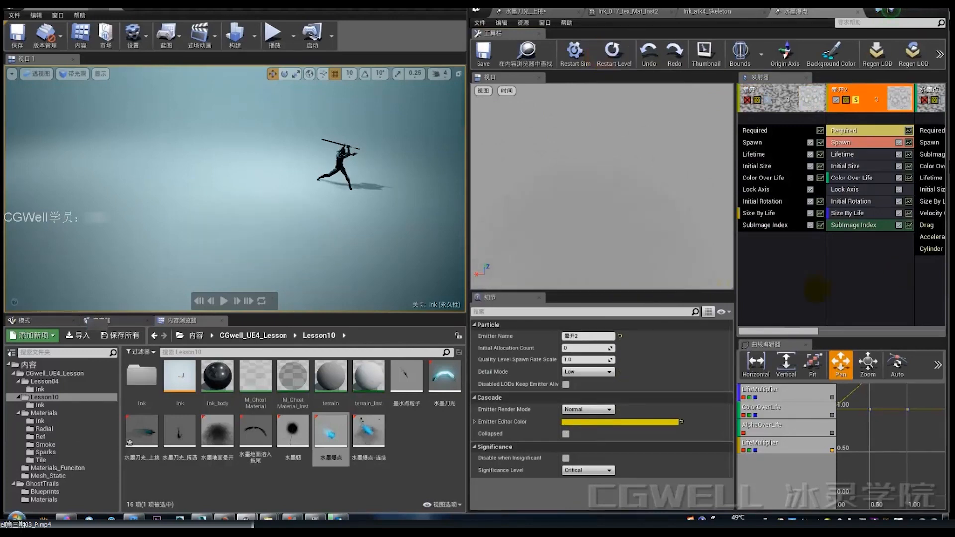
Step: Solo the 水墨点 emitter and replay its ink splatter in the level
left_click_drag(782, 331, 799, 330)
left_click(890, 98)
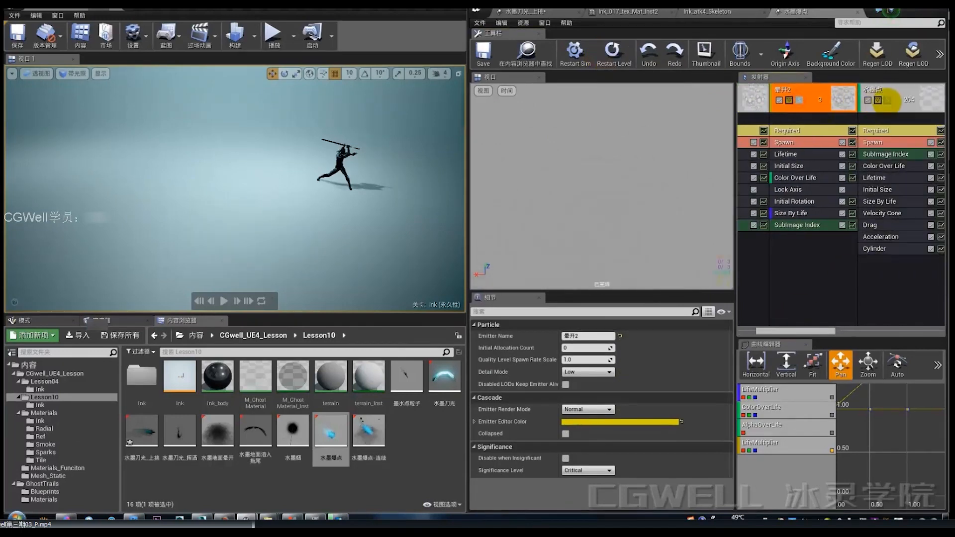
left_click(615, 53)
left_click(615, 53)
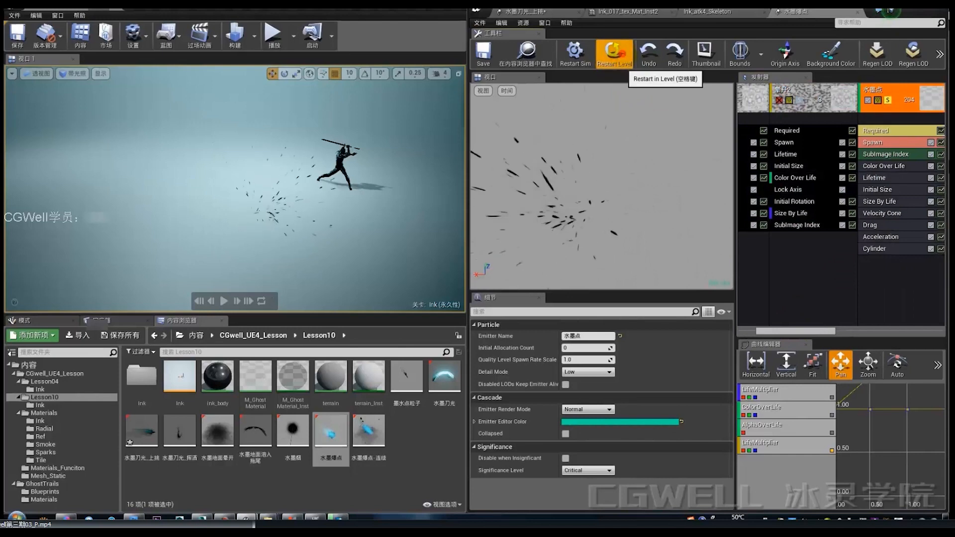
left_click(714, 113)
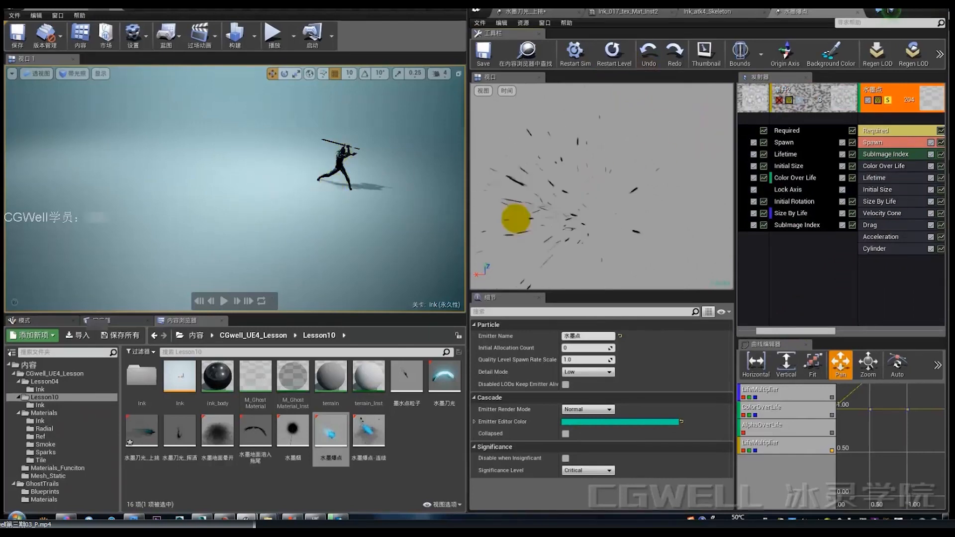
left_click(613, 53)
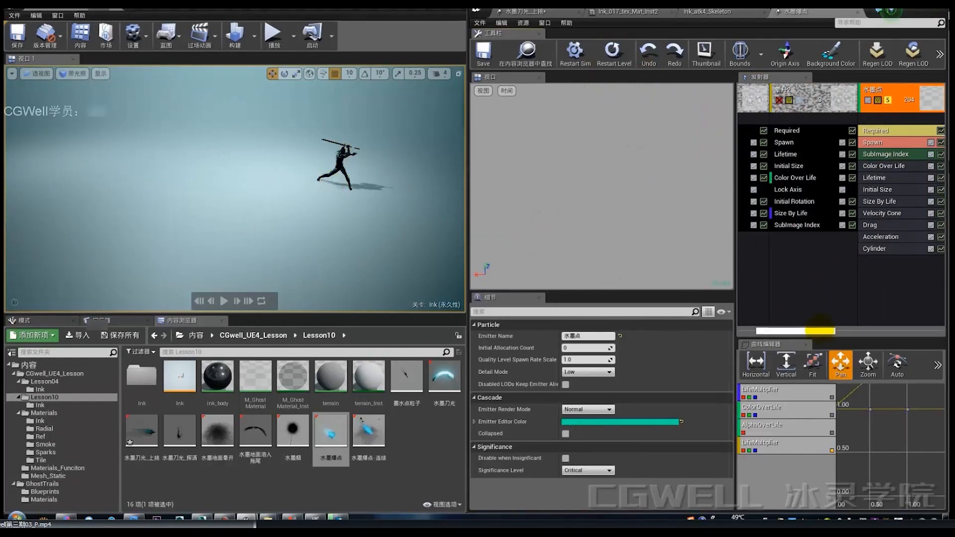
Step: Bring the 水墨点 emitter's full module list into view and replay its splatter repeatedly to study the motion
left_click_drag(818, 331, 838, 331)
left_click(614, 52)
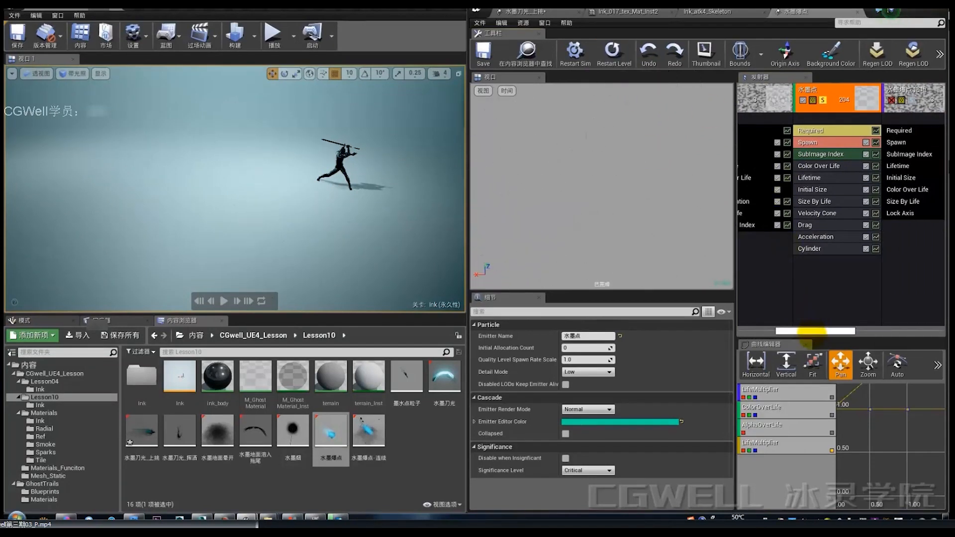
left_click_drag(812, 331, 818, 331)
left_click(614, 52)
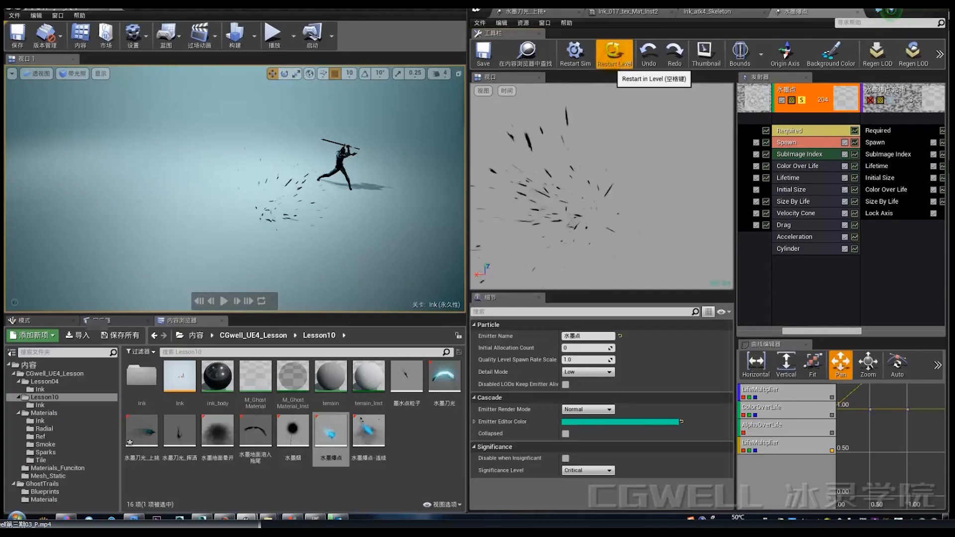
left_click(611, 58)
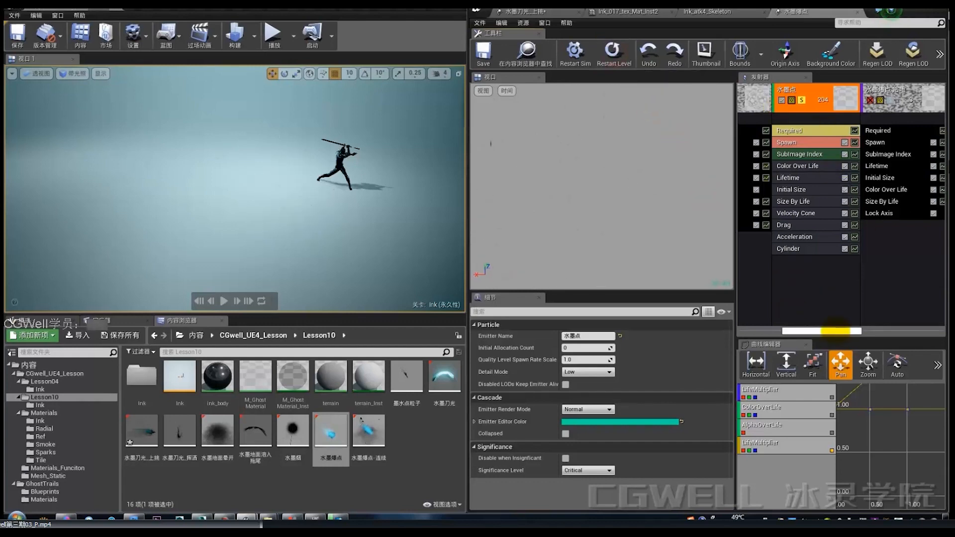
left_click_drag(839, 330, 846, 330)
left_click(614, 57)
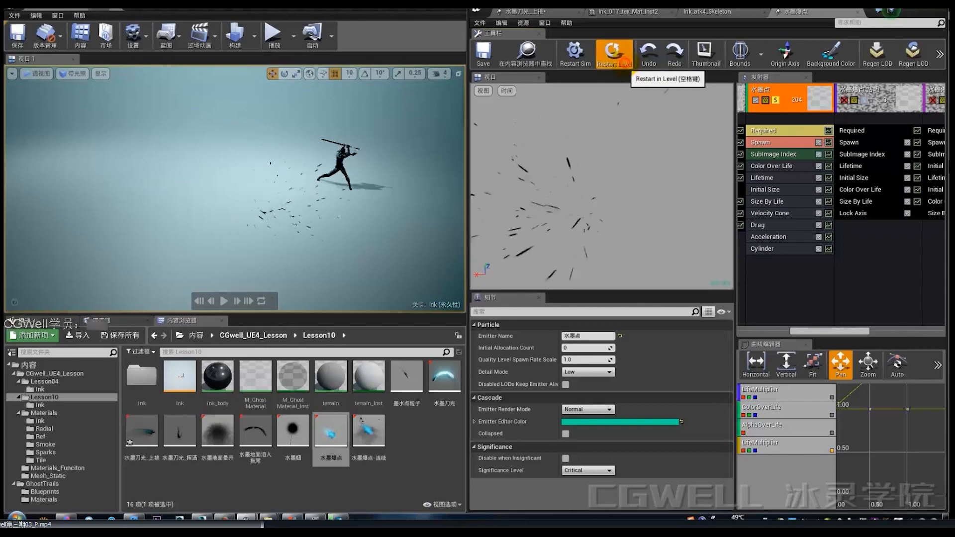
Step: Review the 水墨点 emitter's Required, Drag and Velocity Cone modules and replay the splatter in the level
left_click(762, 131)
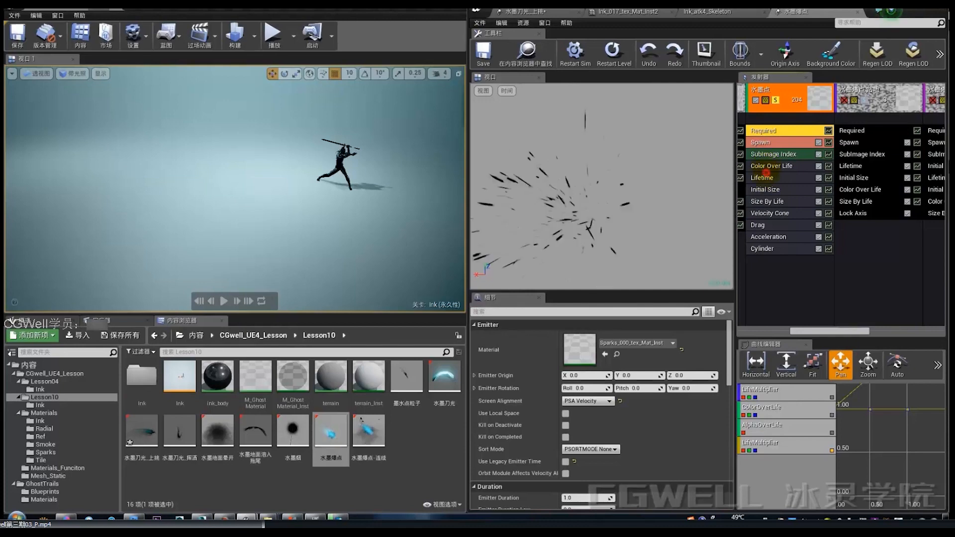
left_click(766, 173)
left_click(780, 226)
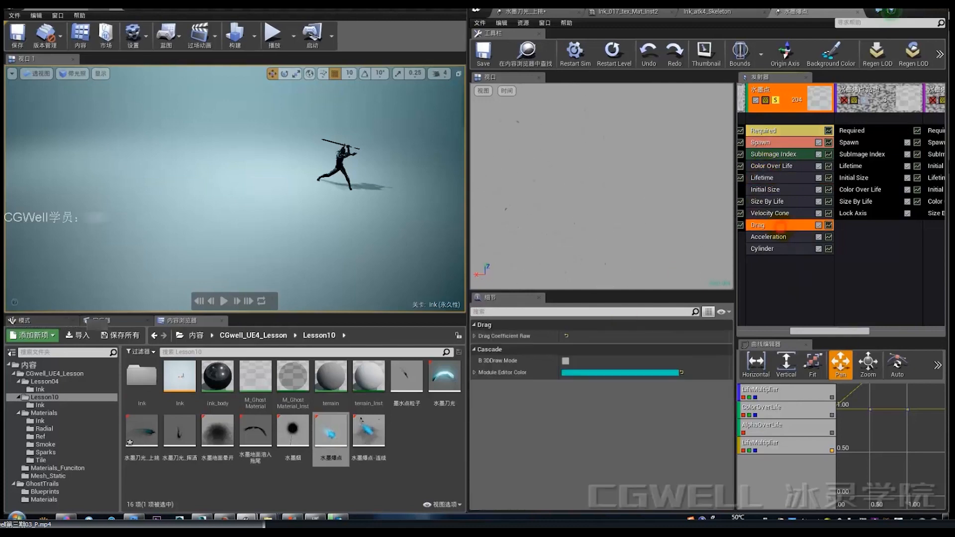
left_click(769, 212)
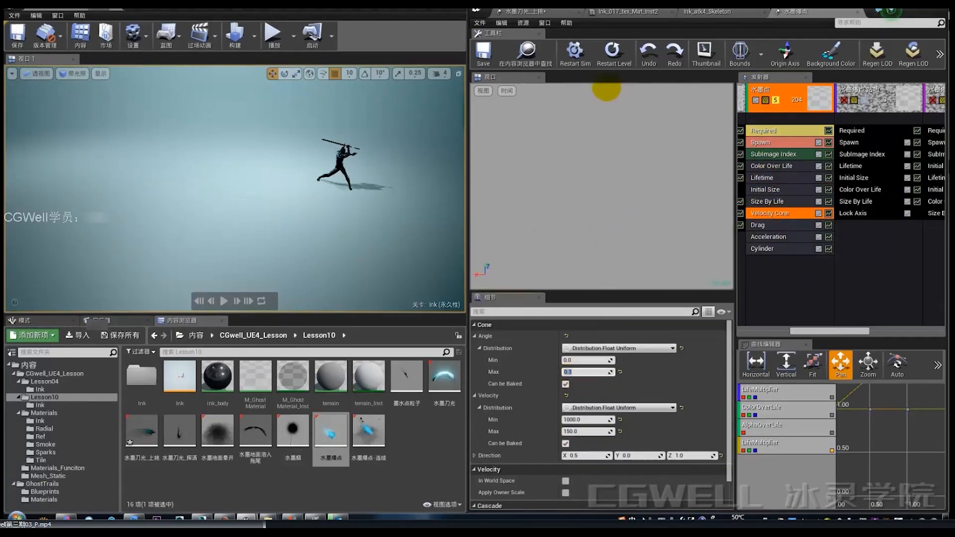
left_click(614, 50)
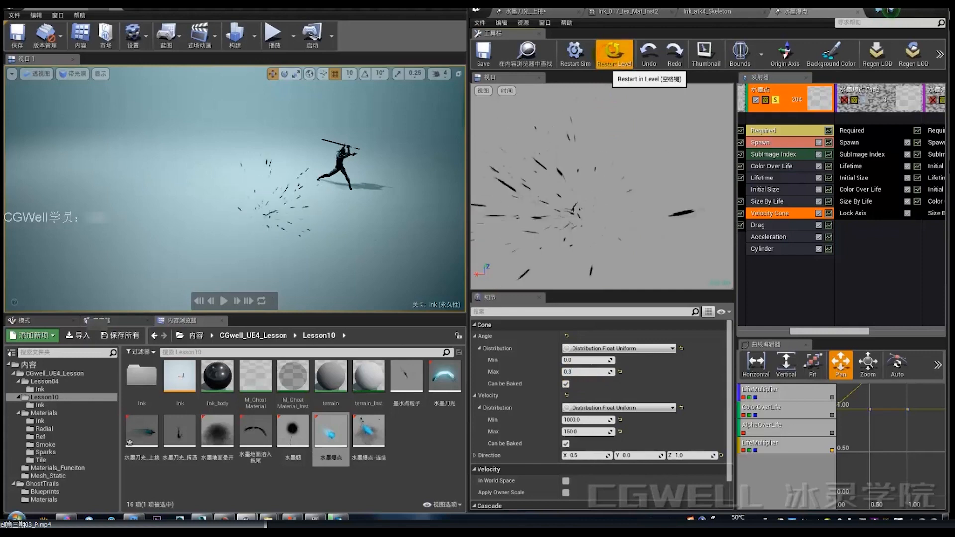
left_click(614, 50)
Step: Examine the Start Radius distribution in the 水墨点 emitter's Cylinder module
left_click(763, 248)
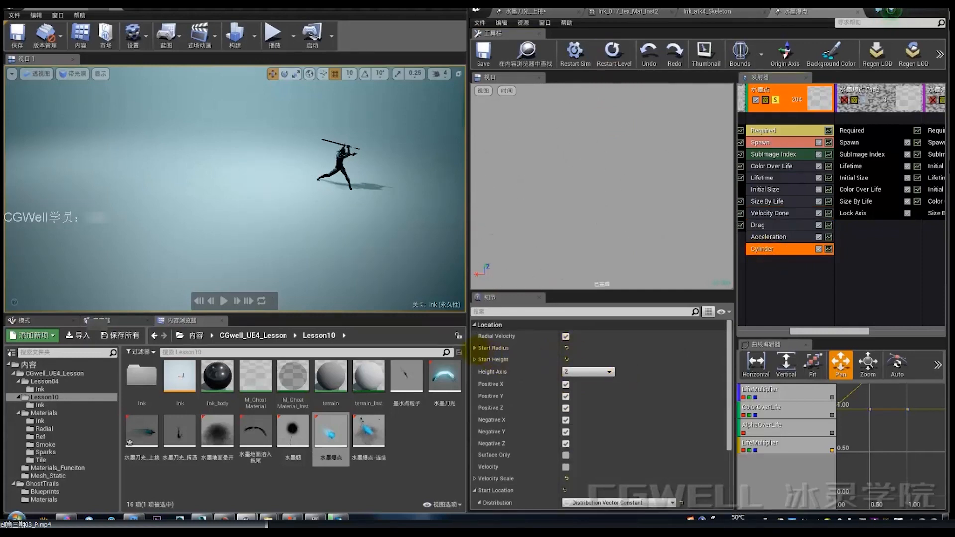
left_click(474, 347)
left_click(479, 360)
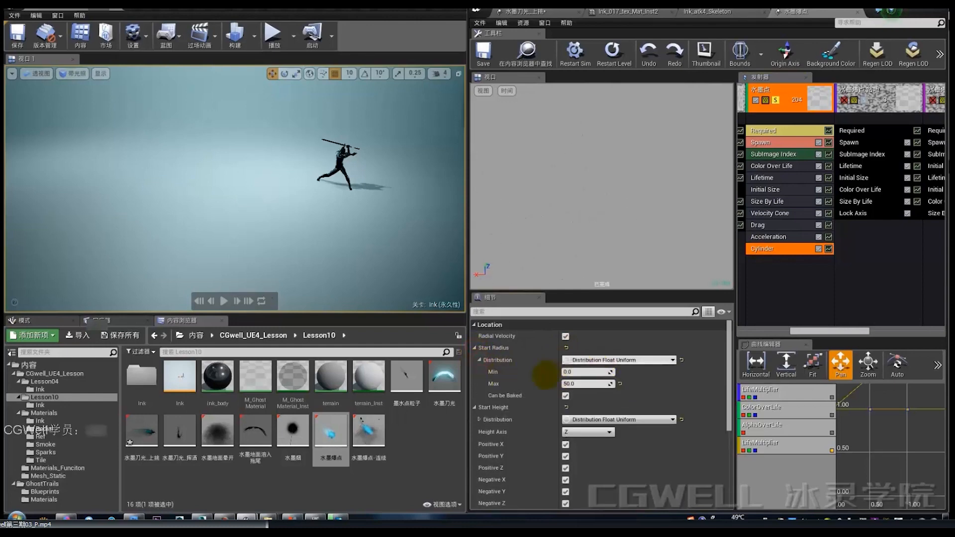
Step: Review the Cylinder module of the 水墨点 emitter, including its Start Radius, Start Height, Velocity Scale and Start Location distributions
left_click(565, 372)
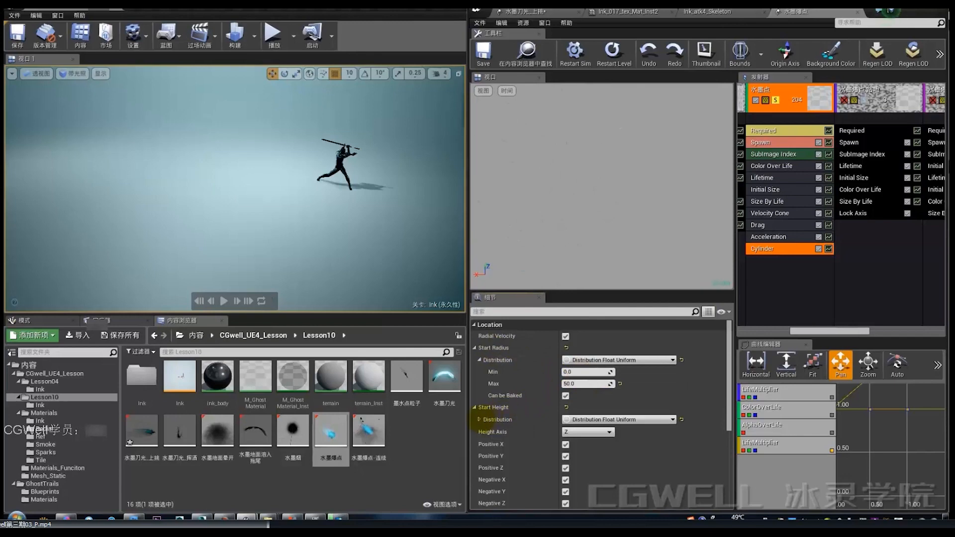
left_click(479, 419)
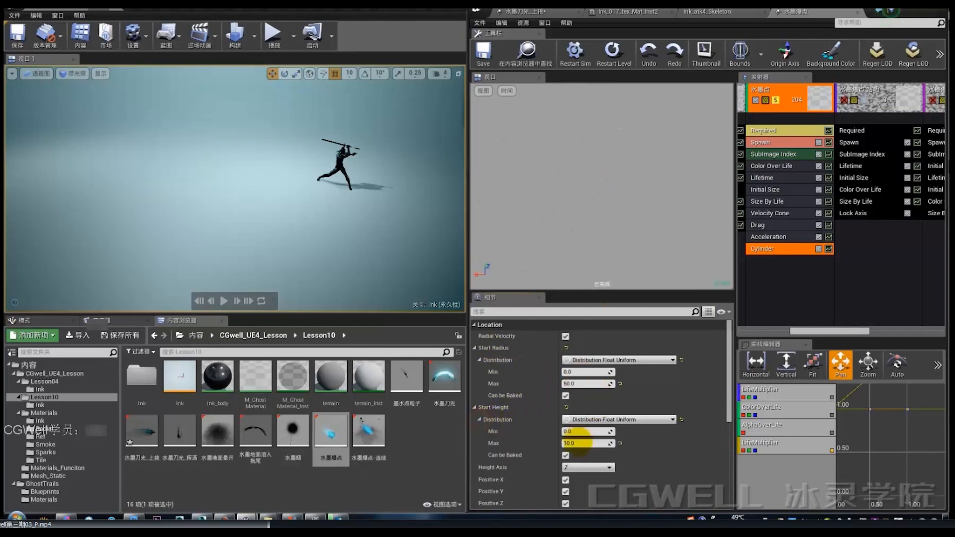
scroll(631, 443, "down", 5)
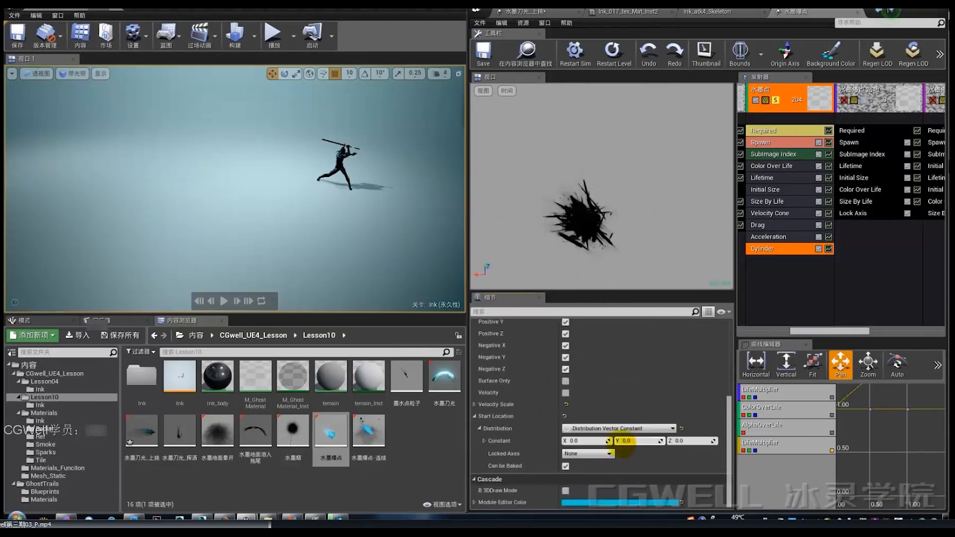
scroll(515, 421, "up", 2)
left_click(474, 436)
left_click(479, 448)
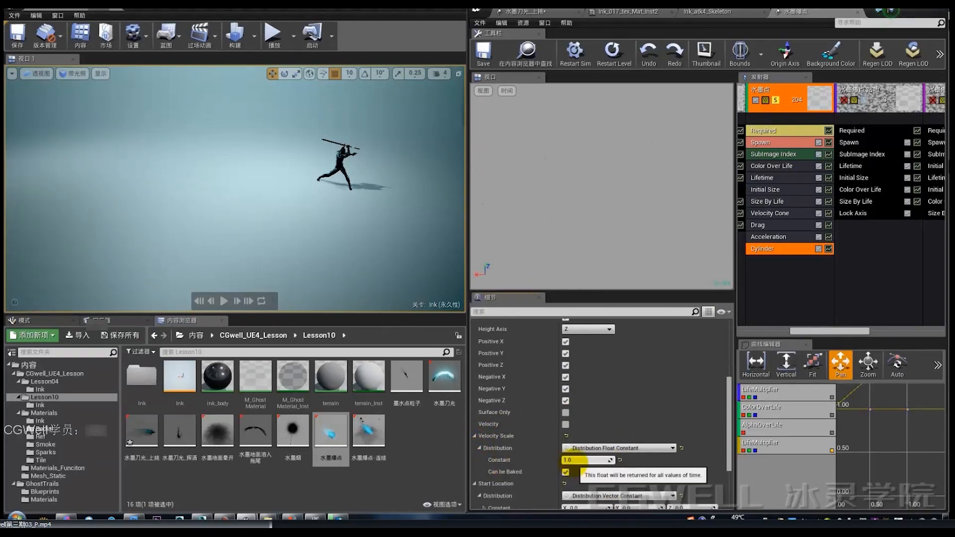
scroll(579, 460, "down", 2)
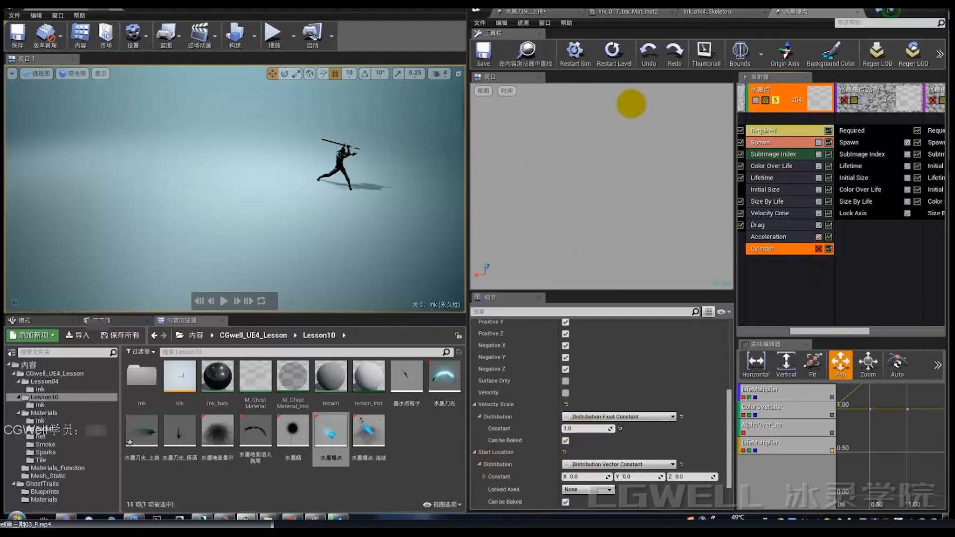
Step: Replay the 水墨点 emitter in the level with the Cylinder module disabled and re-enabled to compare the droplets' spawn area
left_click(614, 54)
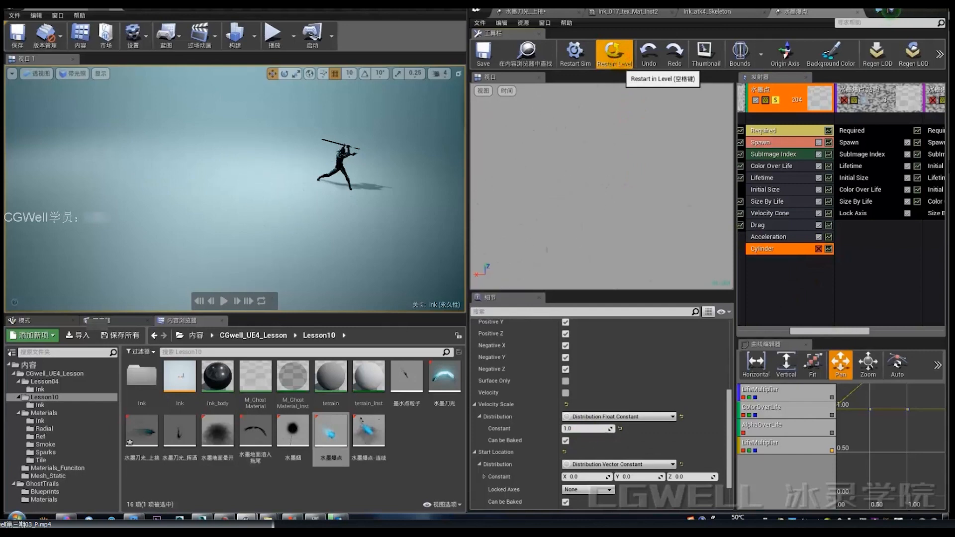
left_click(614, 53)
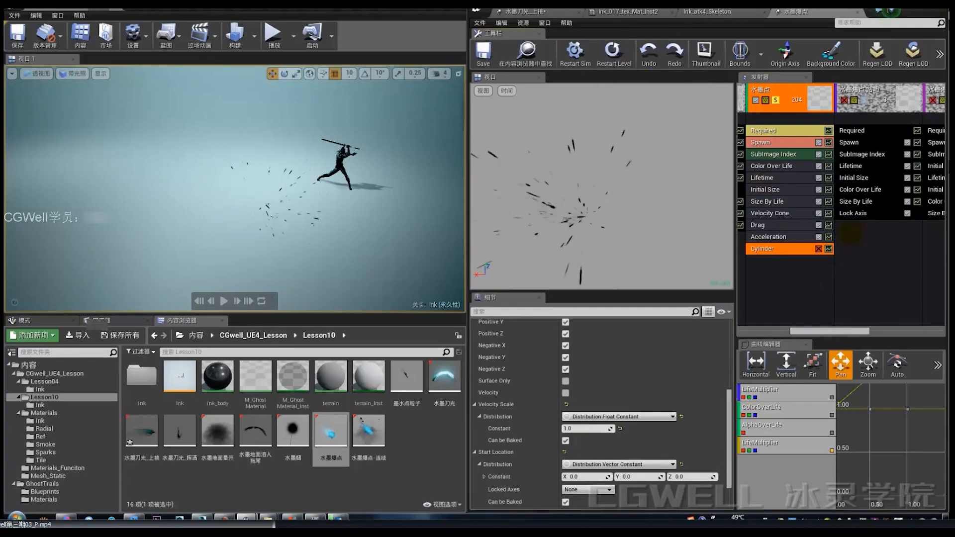
left_click(613, 52)
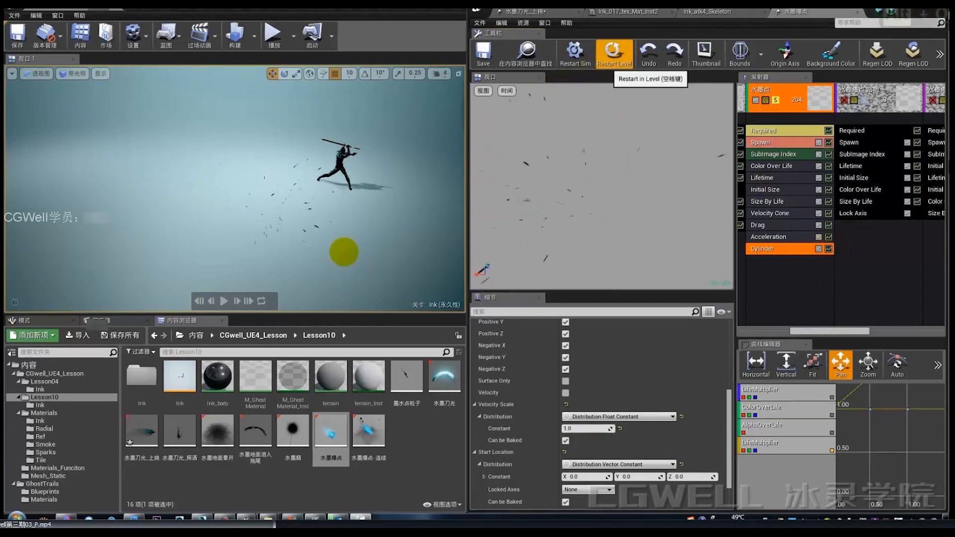
left_click_drag(254, 240, 263, 205)
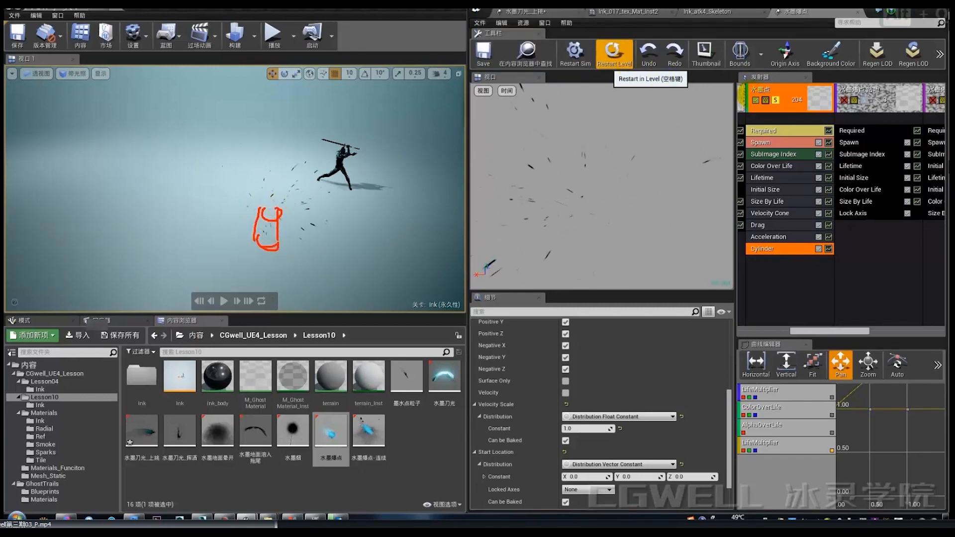
Step: Stop soloing the 水墨点 emitter, solo 水墨爆点 贴地 instead and replay the effect in the level
left_click(775, 100)
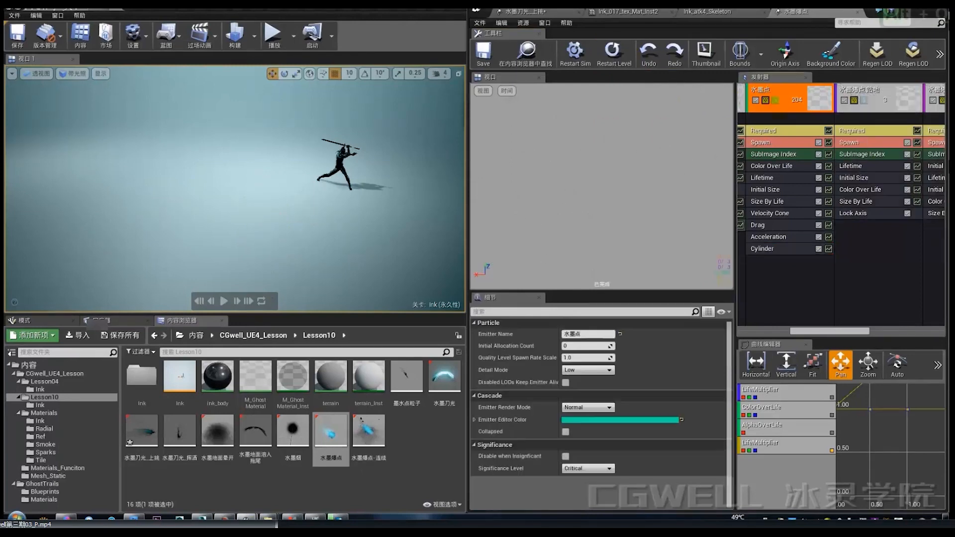
left_click_drag(852, 332, 876, 333)
left_click(802, 100)
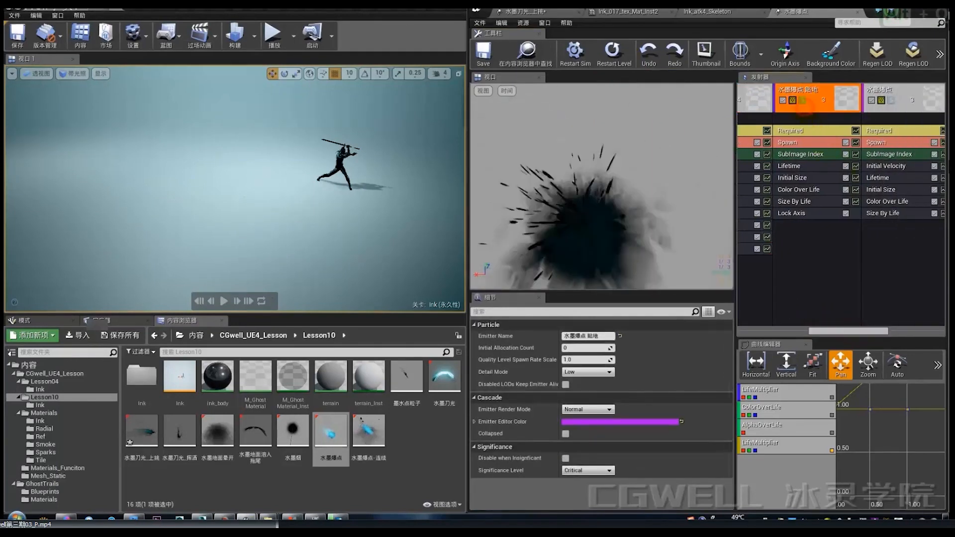
left_click(614, 53)
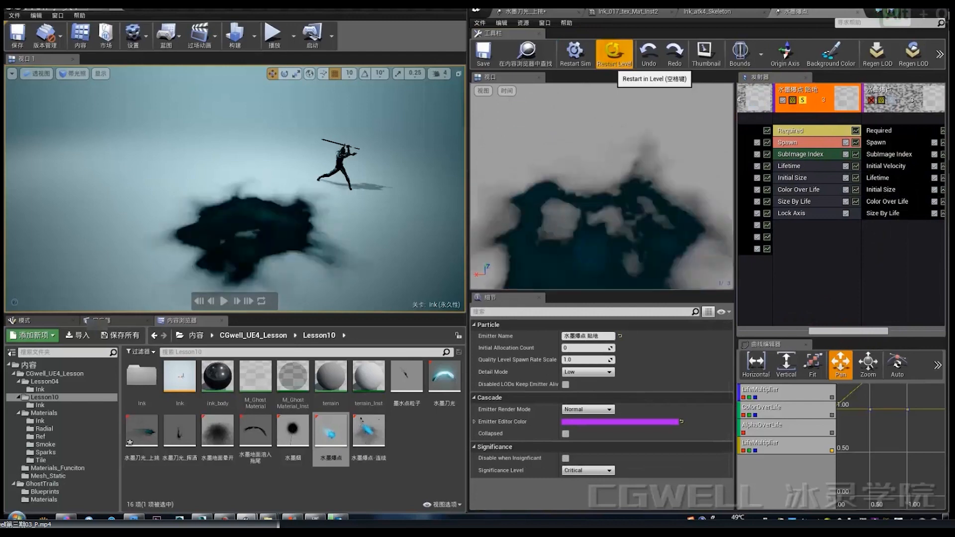
left_click(614, 53)
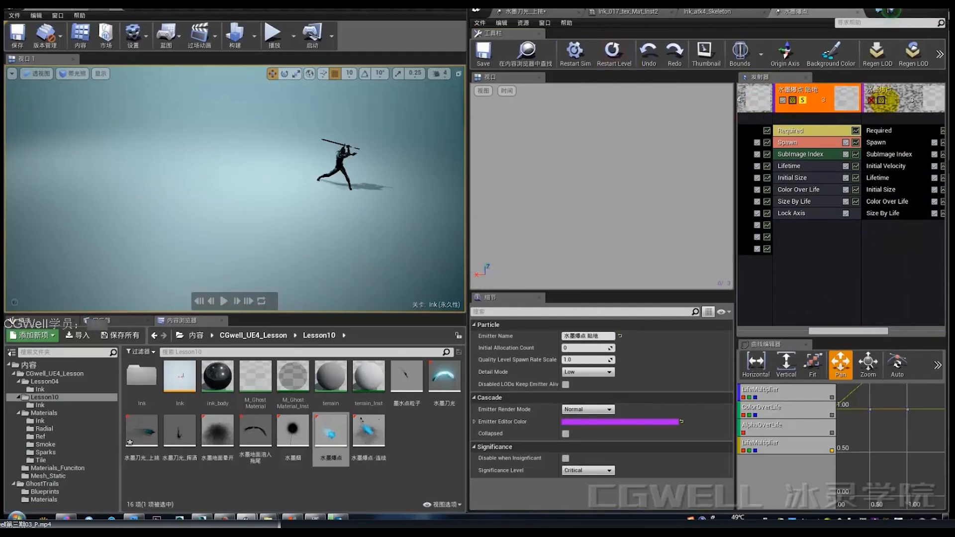
Step: Open Radial_060_tex_Mat_Inst from the 水墨爆点 贴地 emitter's Required module and examine the smoke shapes in its preview
left_click(811, 129)
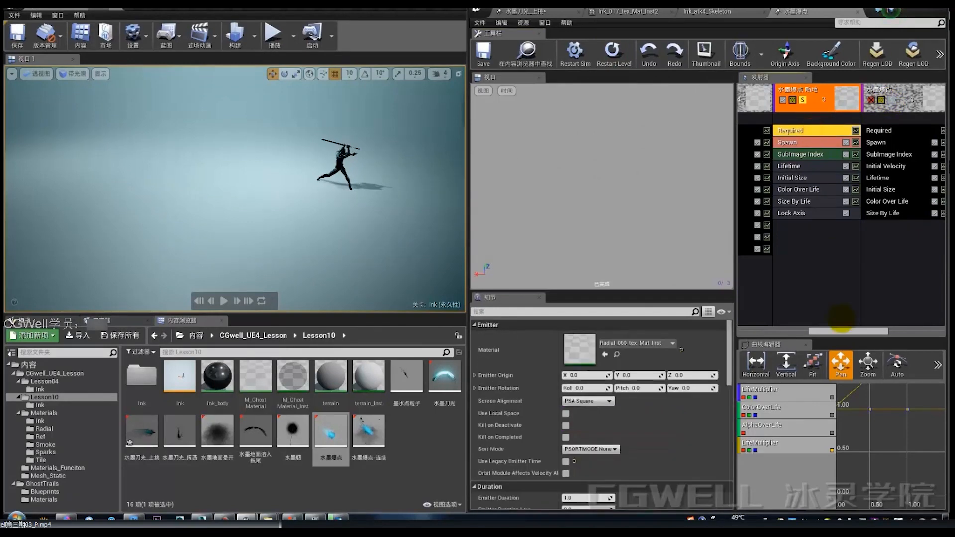
left_click_drag(852, 330, 850, 330)
double_click(578, 354)
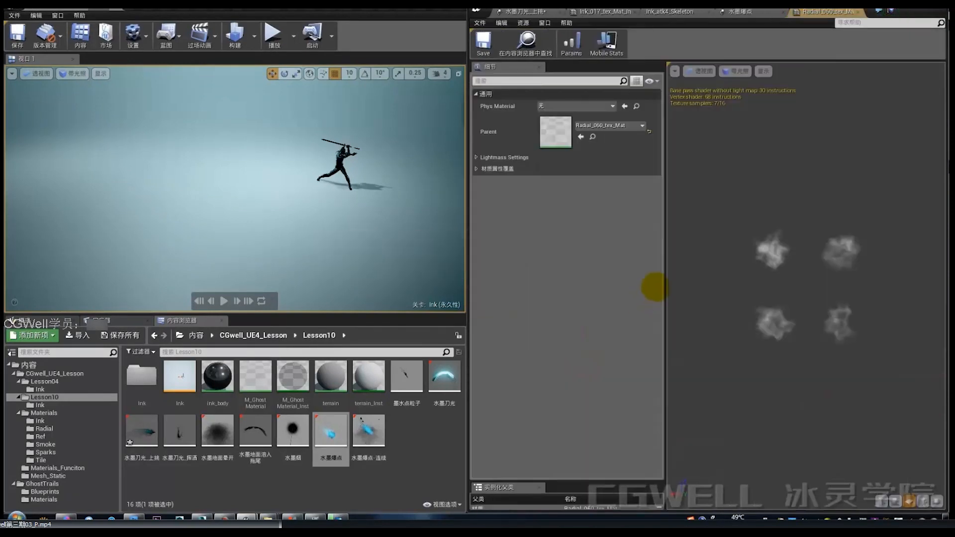
right_click_drag(844, 296, 844, 269)
left_click_drag(843, 294, 842, 295)
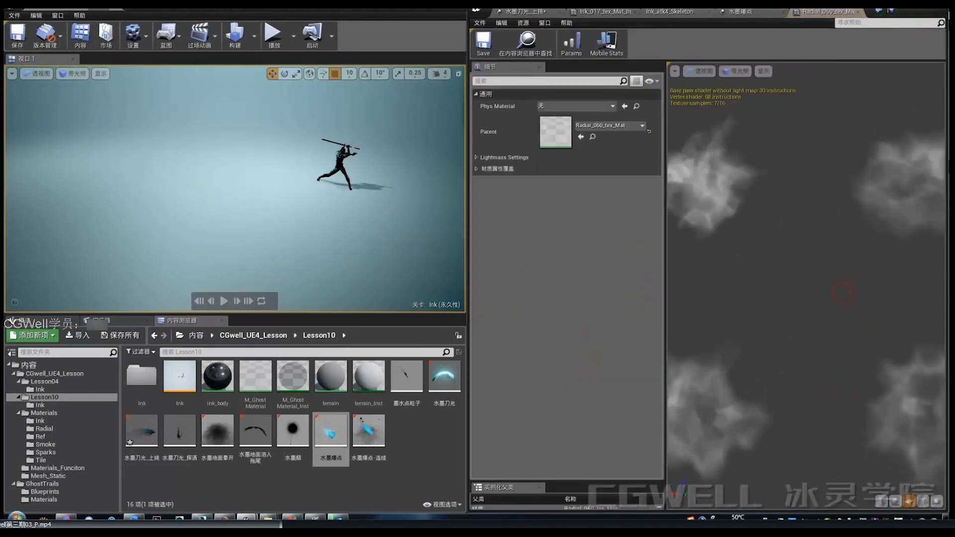
middle_click_drag(842, 294, 830, 280)
mouse_move(843, 292)
right_mouse_down()
mouse_move(842, 271)
mouse_move(842, 290)
right_mouse_up()
middle_click_drag(843, 291, 846, 358)
right_click_drag(842, 291, 843, 264)
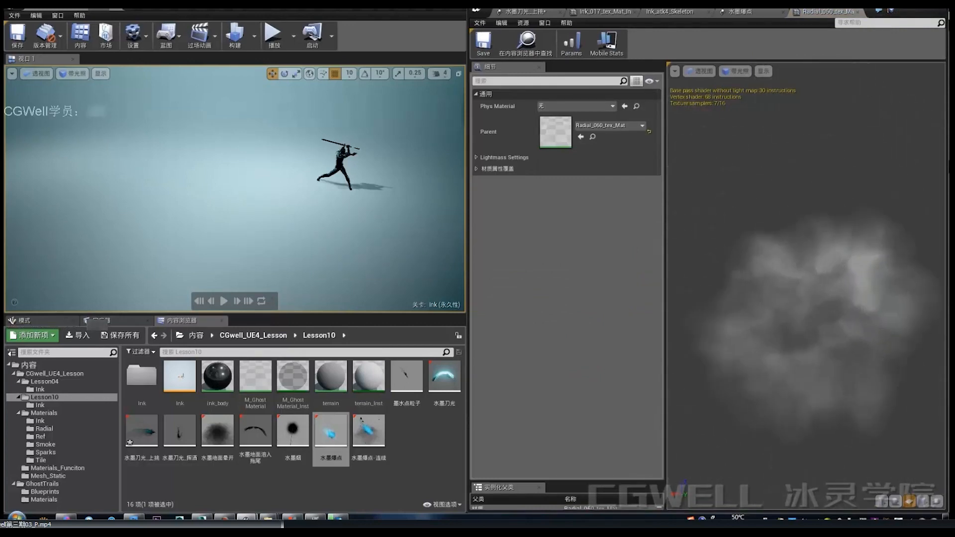
middle_click_drag(843, 291, 890, 289)
right_click_drag(842, 290, 842, 300)
middle_click_drag(843, 293, 825, 237)
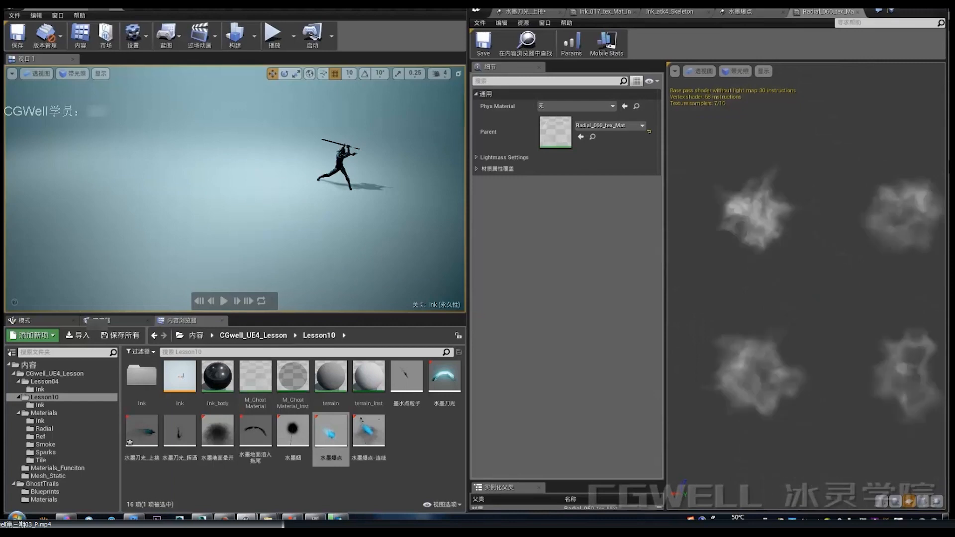
right_click_drag(846, 298, 845, 306)
Step: Inspect the node graph of the parent material Radial_060_tex_Mat, close it and return to the 水墨爆点 particle system
double_click(555, 133)
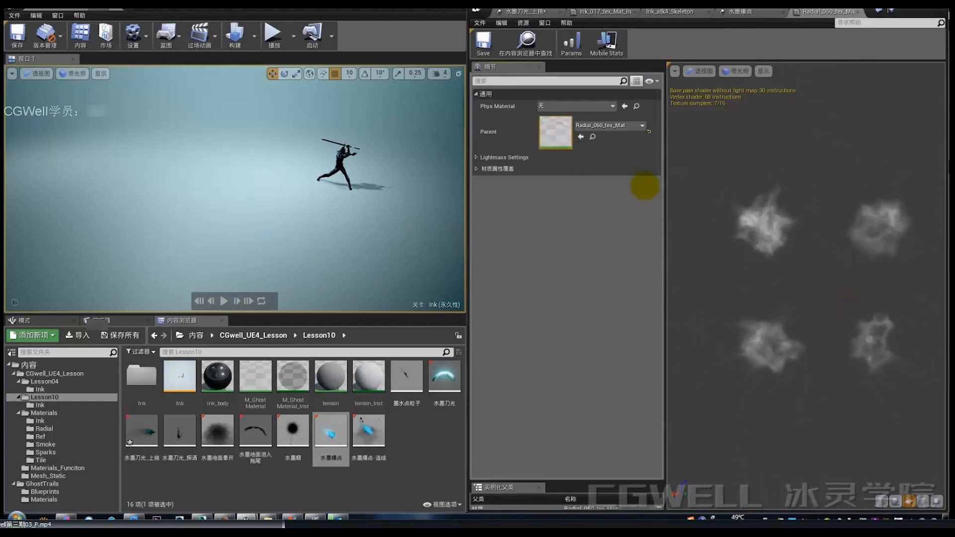
right_click_drag(762, 242, 816, 242)
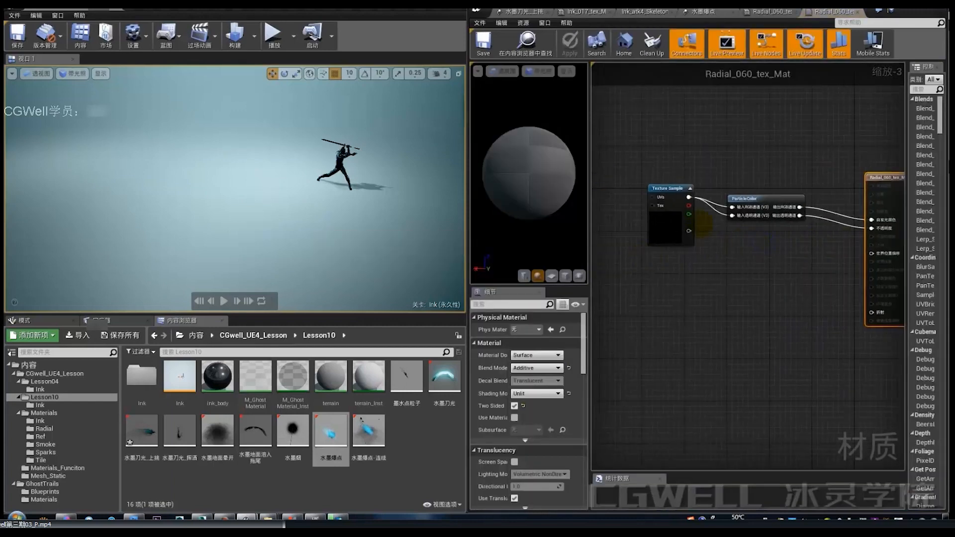
left_click(857, 11)
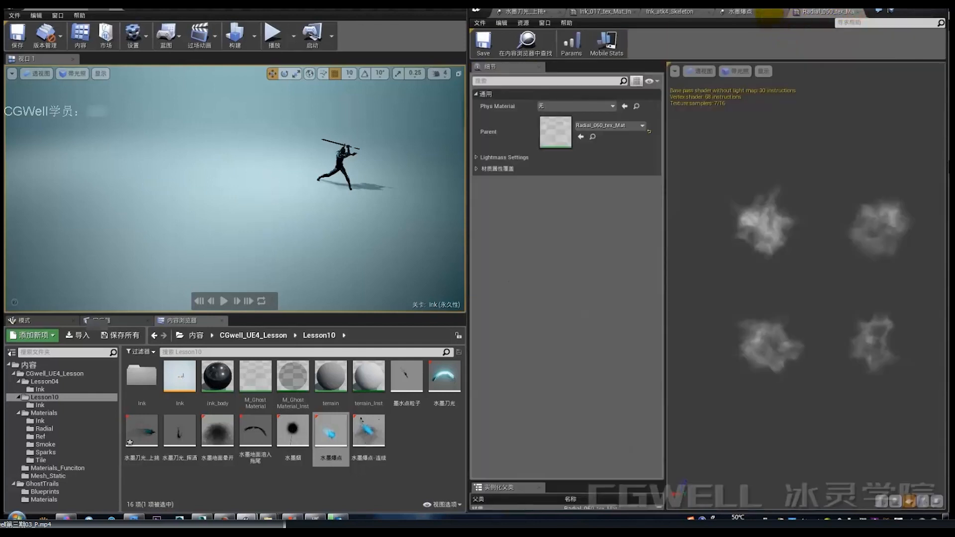
left_click(765, 12)
Step: Review the Spawn, Color Over Life, Size By Life and Lock Axis modules of the 水墨爆点 贴地 emitter
left_click(816, 143)
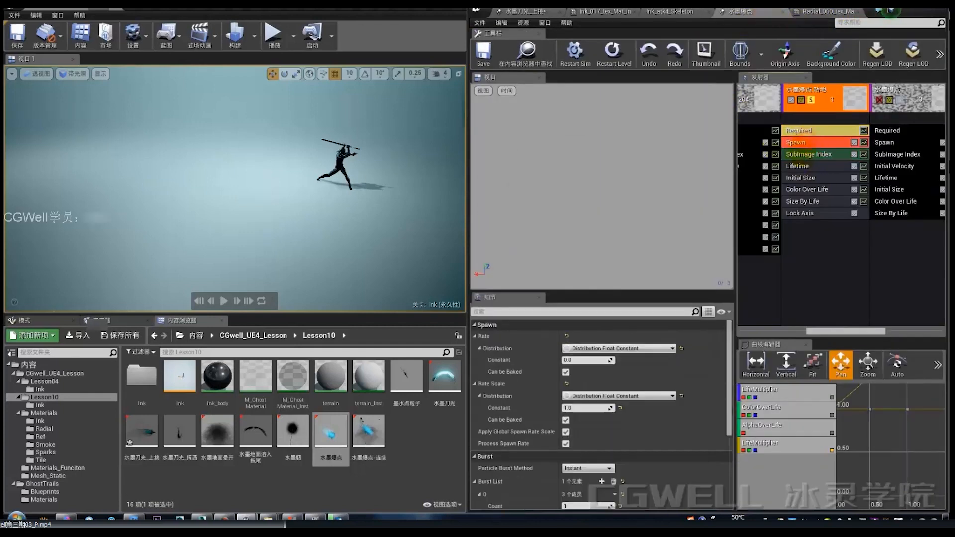
left_click(806, 189)
left_click(804, 201)
left_click(806, 213)
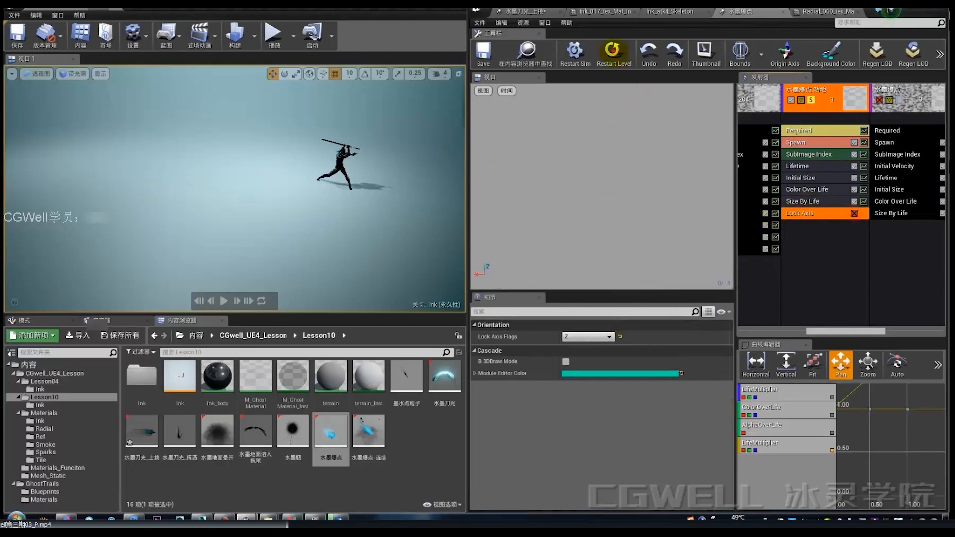
Step: Replay the 水墨爆点 贴地 emitter in the level with Lock Axis disabled and re-enabled to compare its orientation
left_click(614, 52)
left_click(614, 54)
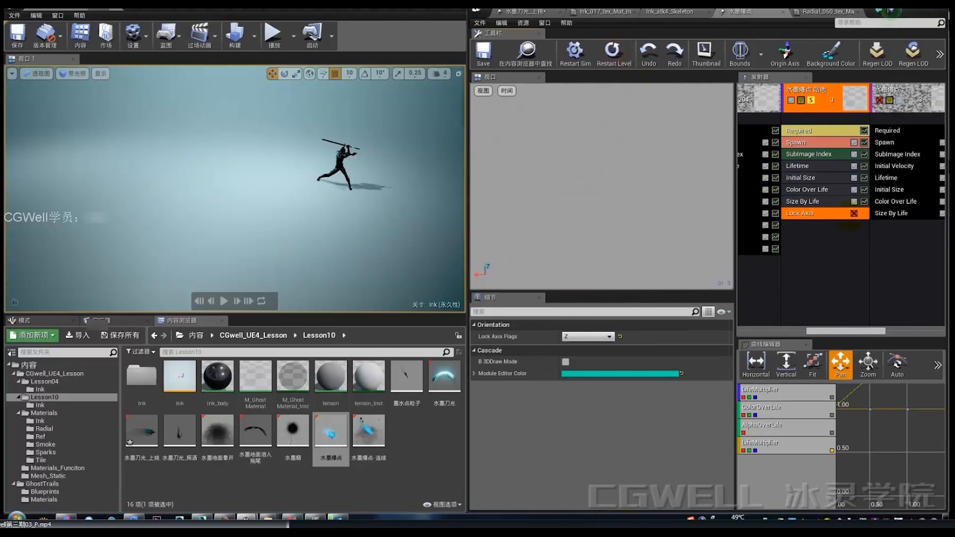
left_click(614, 53)
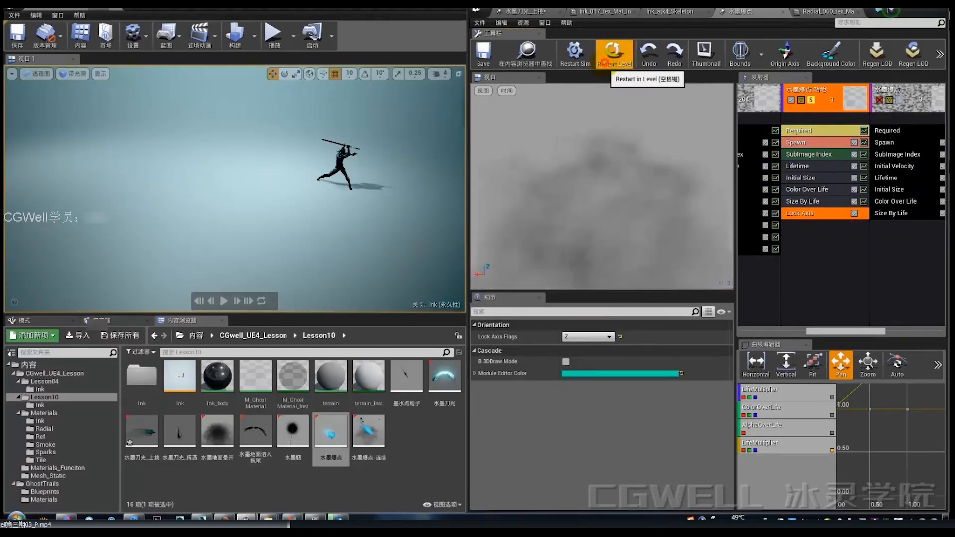
Step: Stop soloing 水墨爆点 贴地, solo the neighbouring 水墨爆点 emitter and replay the effect in the level
left_click_drag(841, 327, 851, 329)
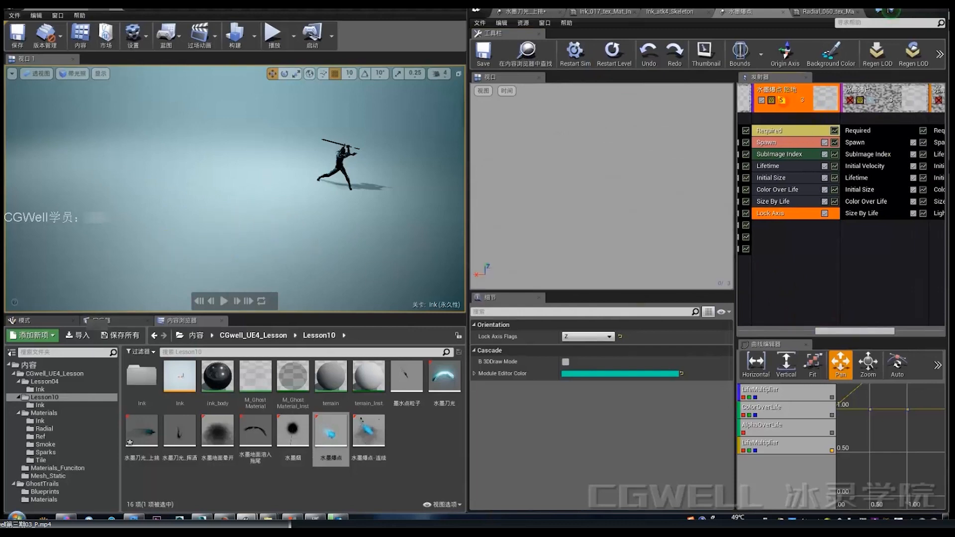
left_click(875, 102)
left_click(613, 53)
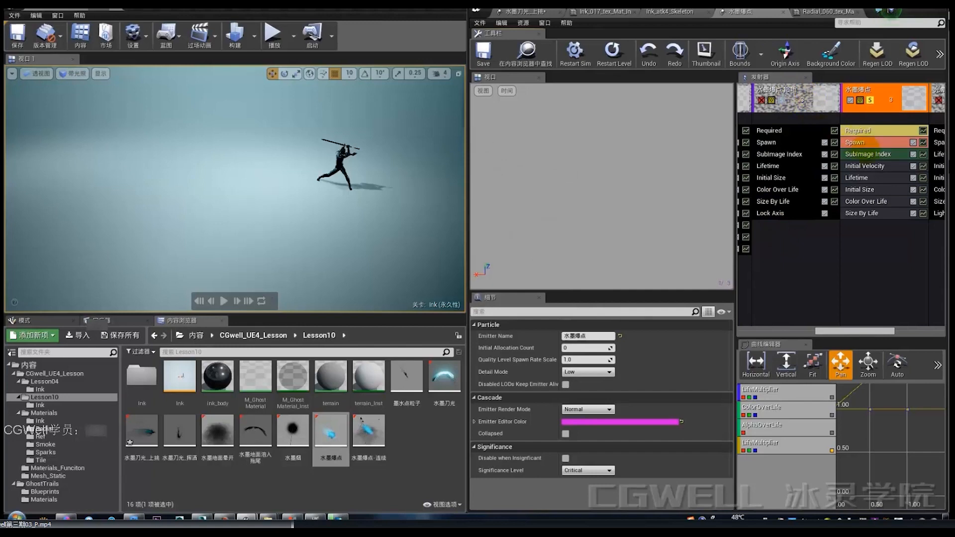
Step: Check the Start Velocity values in the 水墨爆点 emitter's Initial Velocity module and replay the burst in the level
left_click(864, 165)
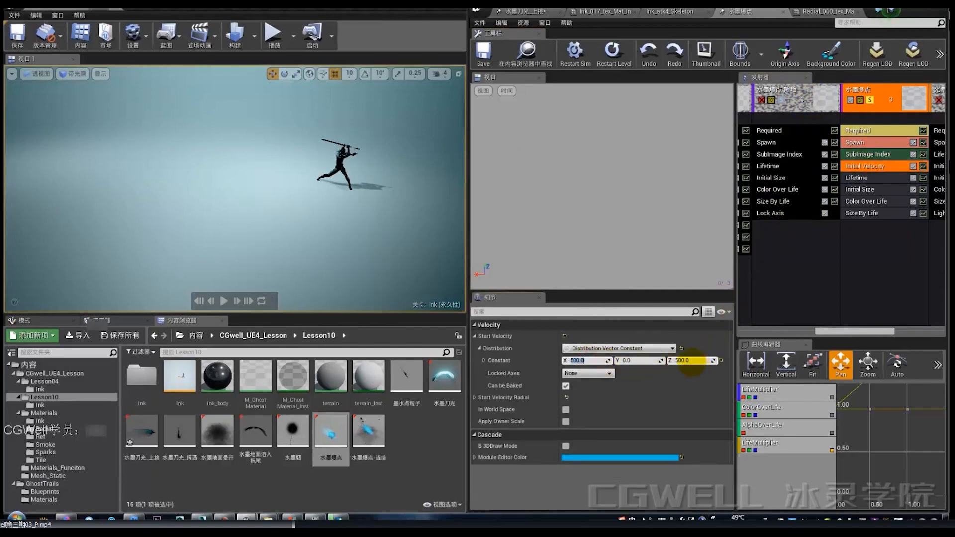
left_click(585, 362)
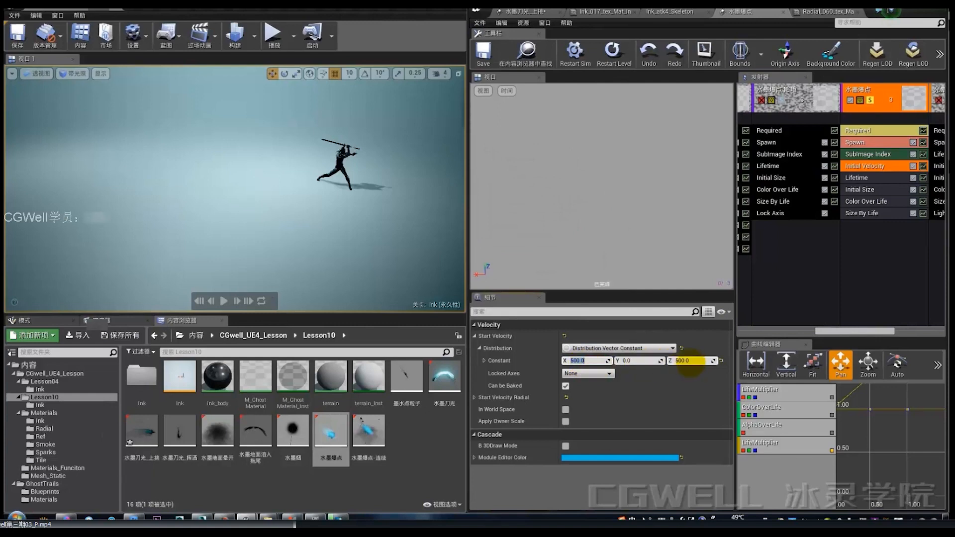
left_click(615, 52)
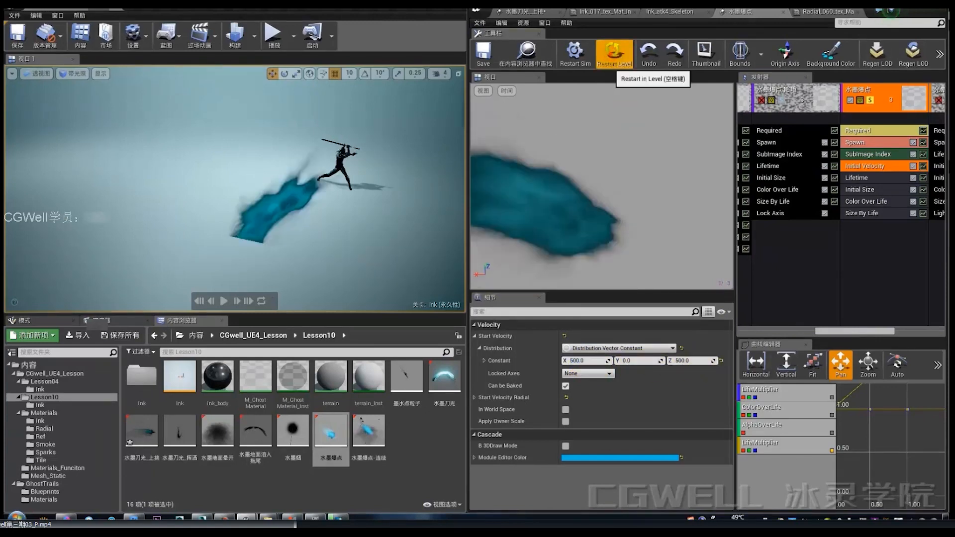
left_click(614, 53)
key("alt+q")
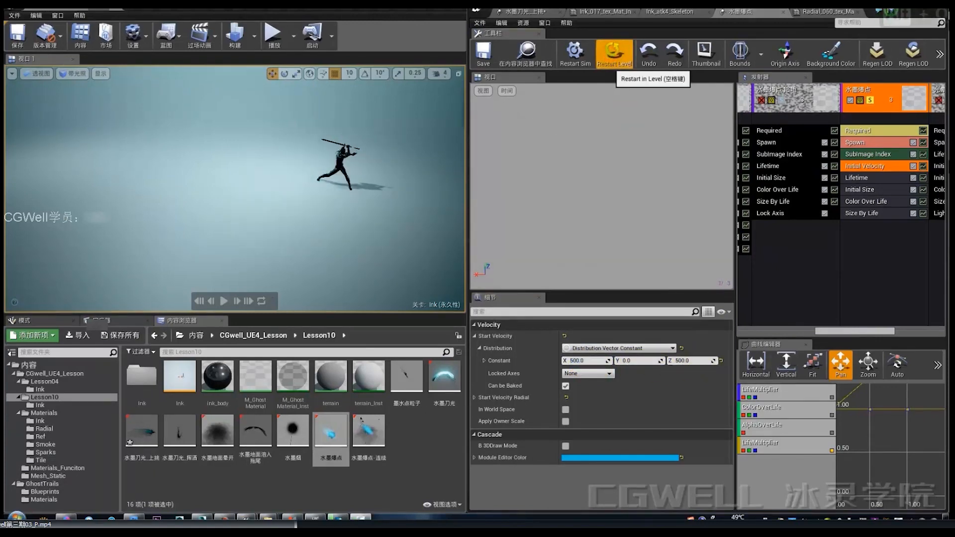
mouse_move(271, 138)
left_mouse_down()
mouse_move(282, 235)
mouse_move(357, 238)
left_mouse_up()
left_click_drag(277, 238, 357, 166)
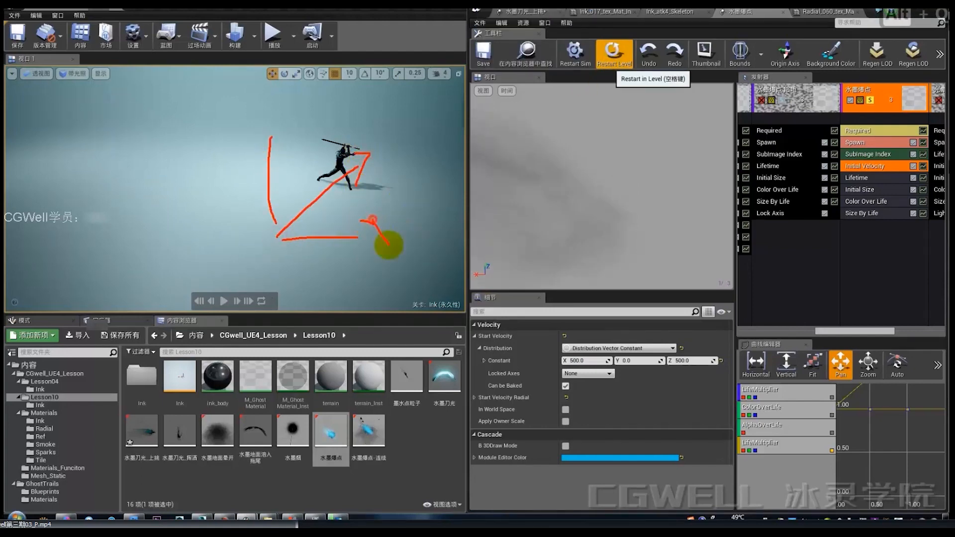
left_click_drag(279, 105, 294, 119)
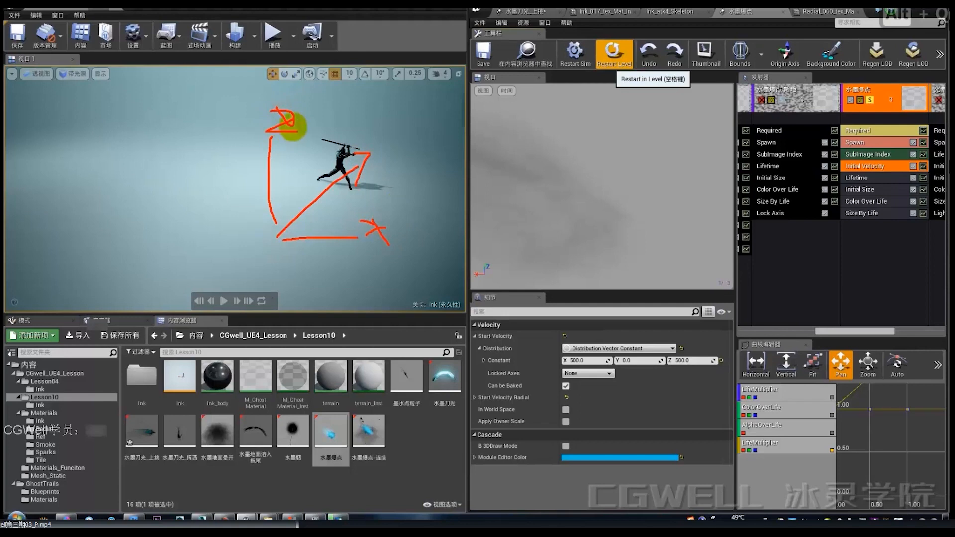
key("Escape")
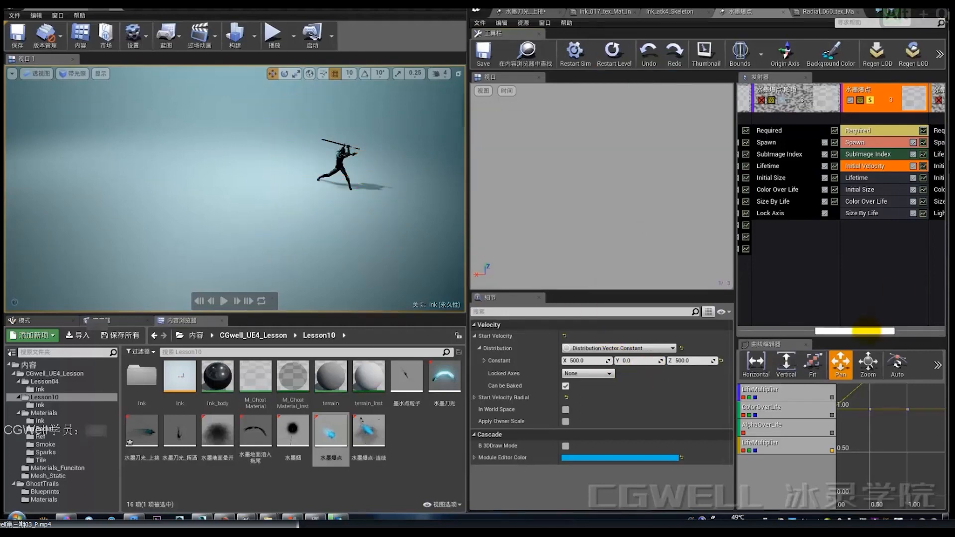
left_click_drag(866, 331, 880, 330)
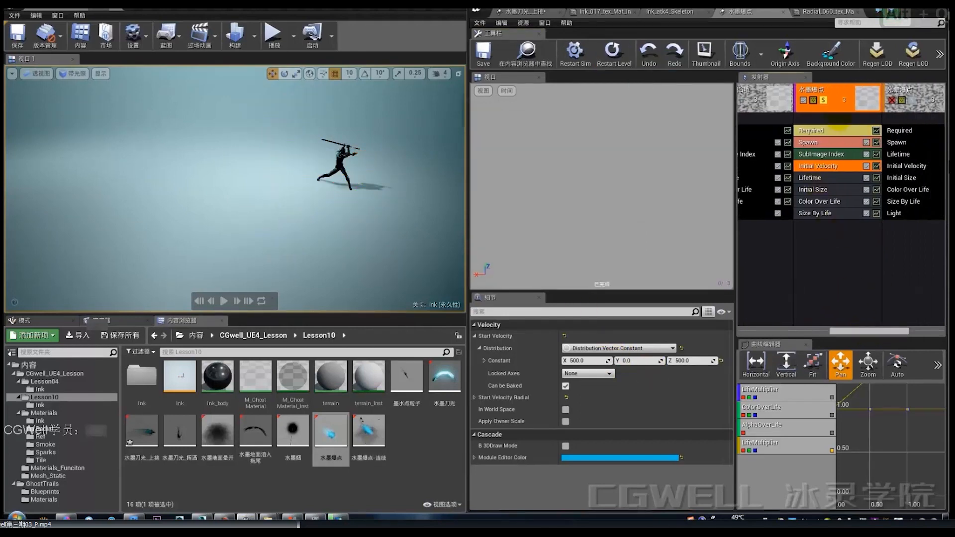
Step: Solo the 光晕爆点 emitter, stop soloing it and replay the complete burst in the level
left_click(859, 101)
left_click(914, 100)
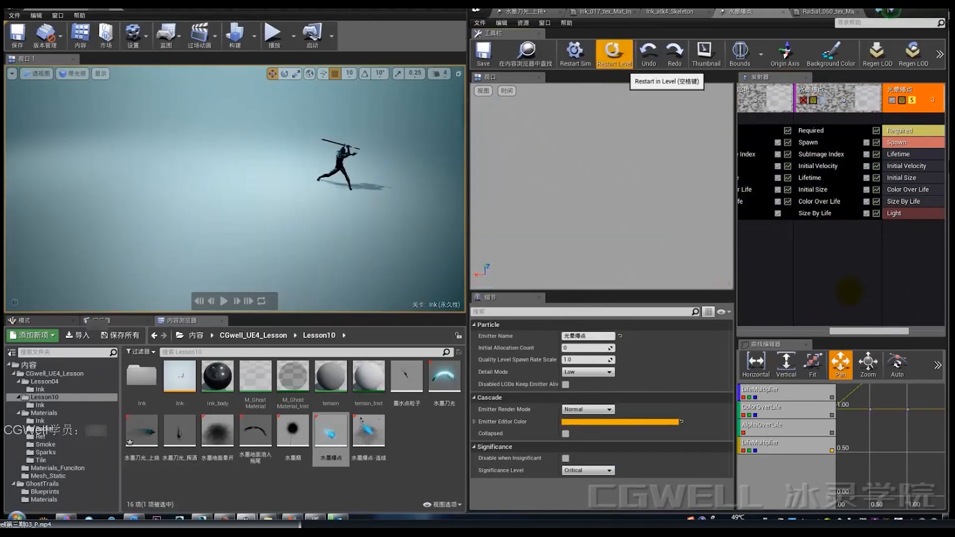
left_click_drag(864, 330, 888, 330)
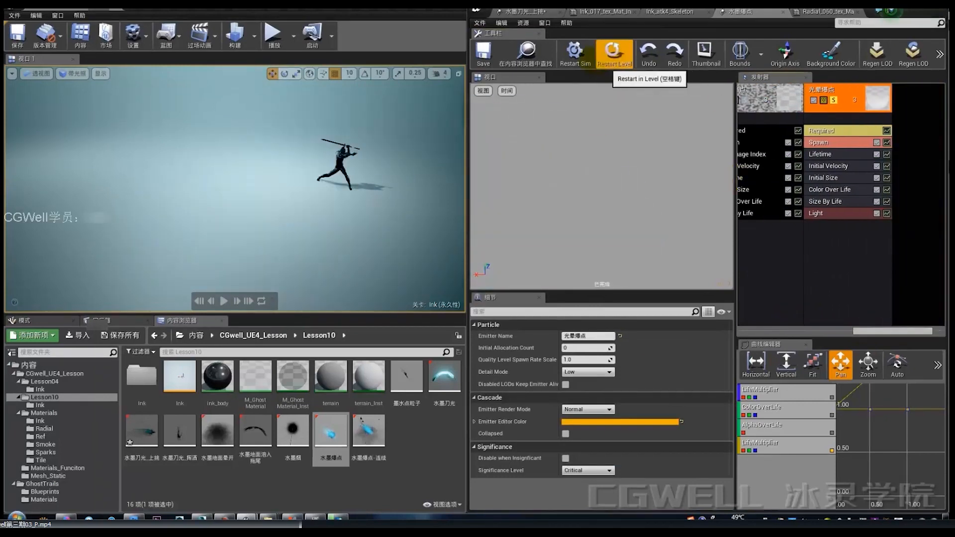
left_click(614, 52)
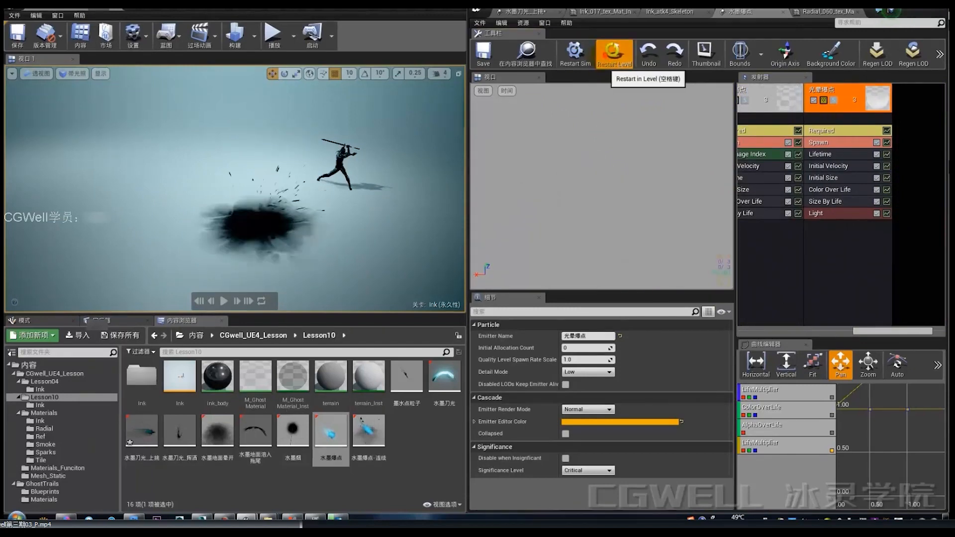
key("alt+q")
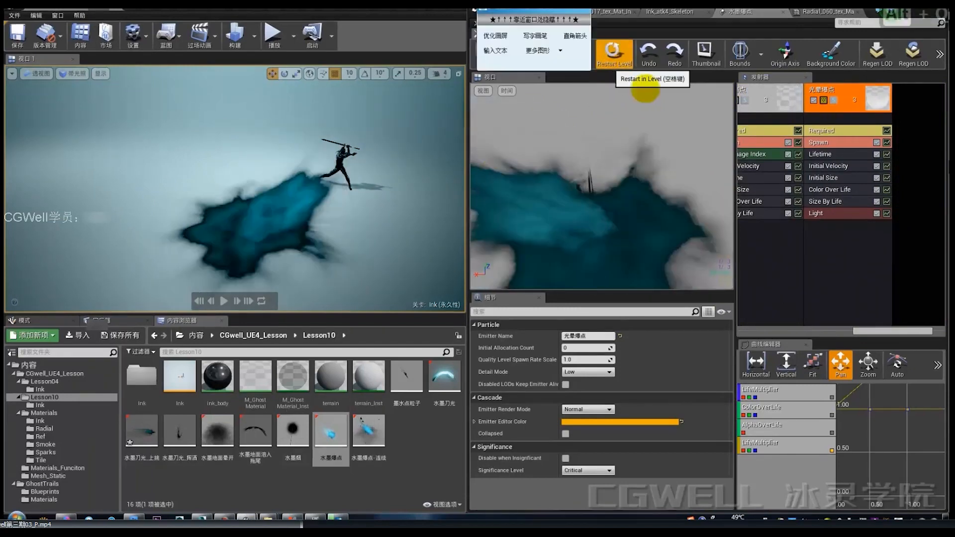
key("alt+q")
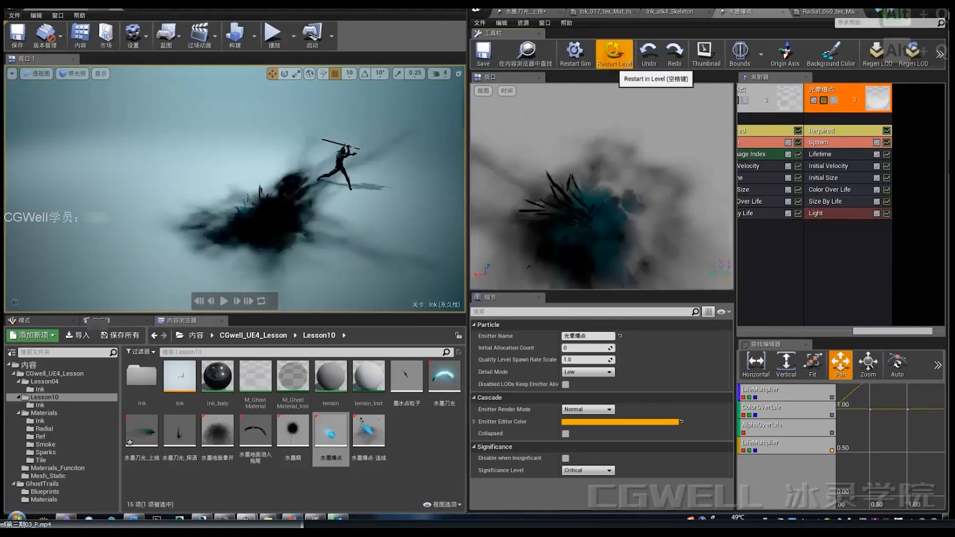
Step: Replay the burst in the level with the 光晕爆点 emitter disabled and re-enabled to compare its glow
left_click(813, 100)
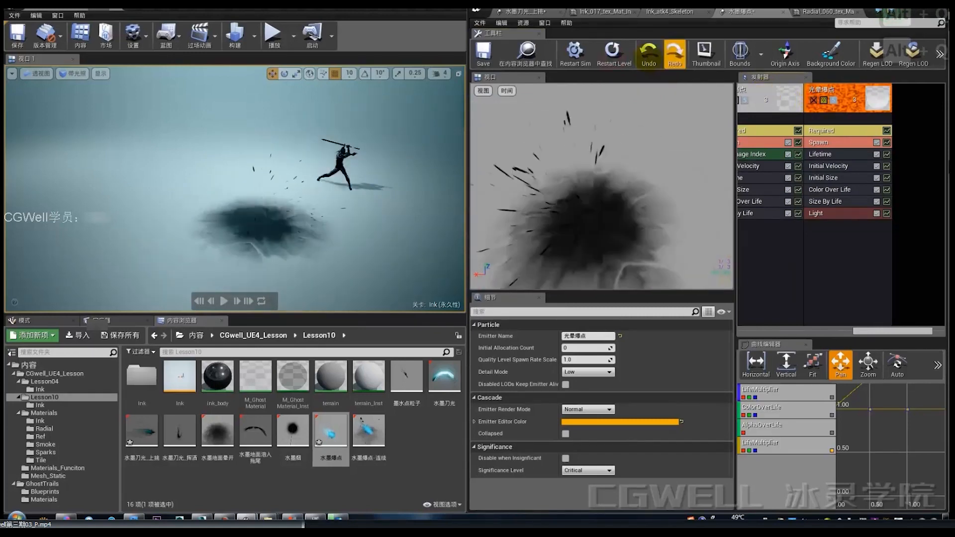
left_click(625, 53)
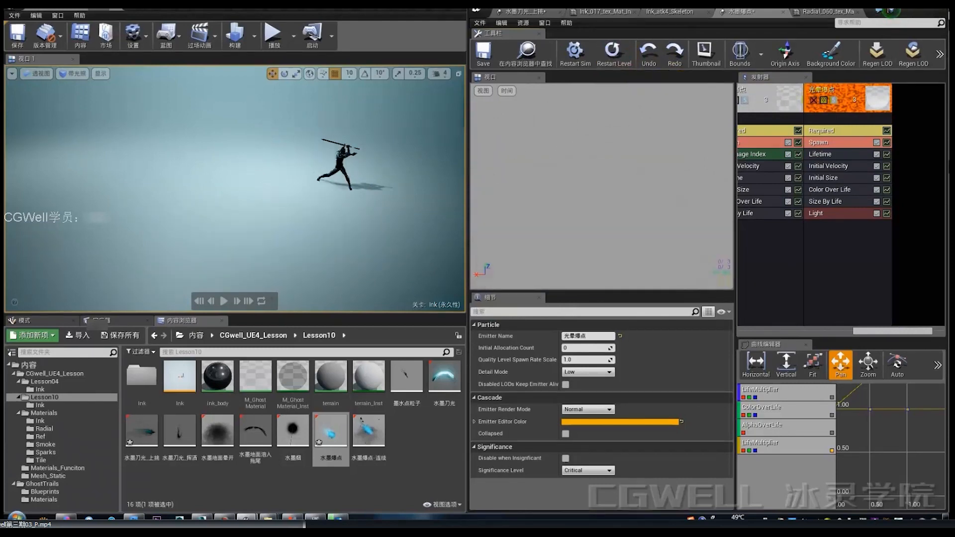
left_click(813, 100)
left_click(617, 58)
left_click(617, 58)
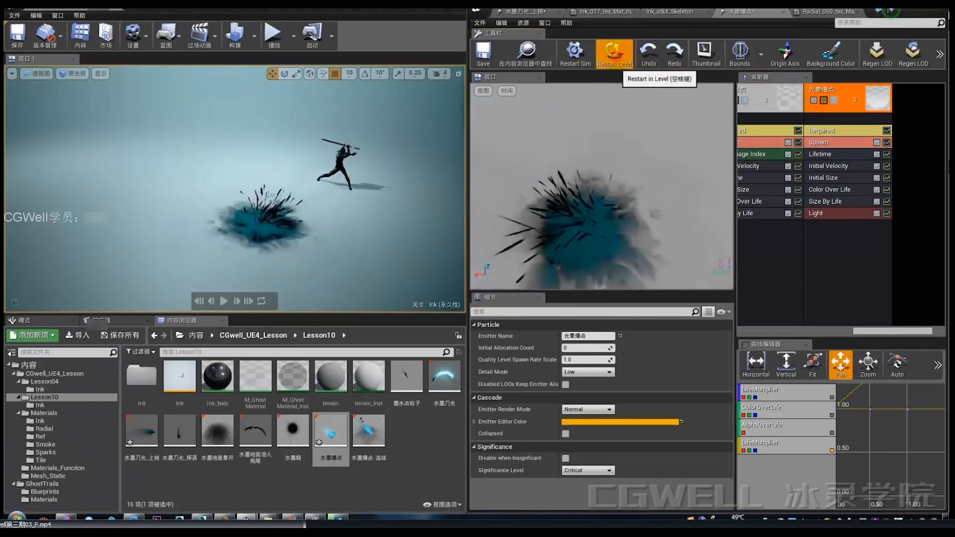
left_click(617, 58)
left_click(617, 57)
left_click(616, 58)
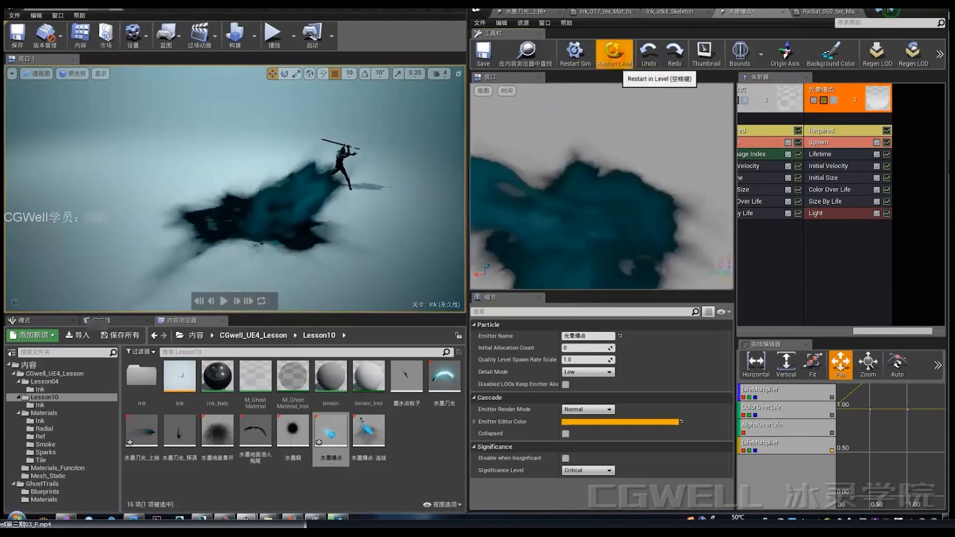
Step: Review the Light module settings of the 光晕爆点 emitter and replay the burst in the level
left_click(826, 213)
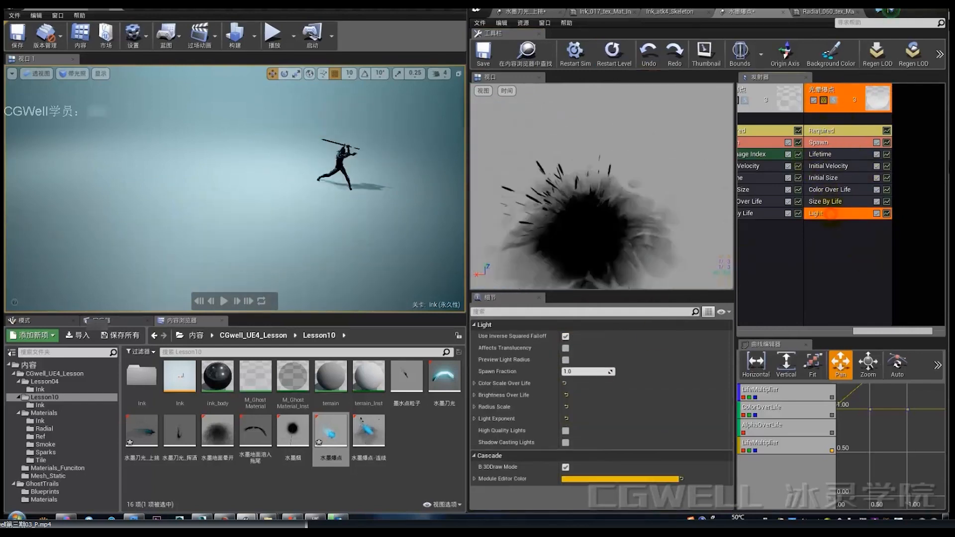
left_click(834, 100)
left_click(831, 215)
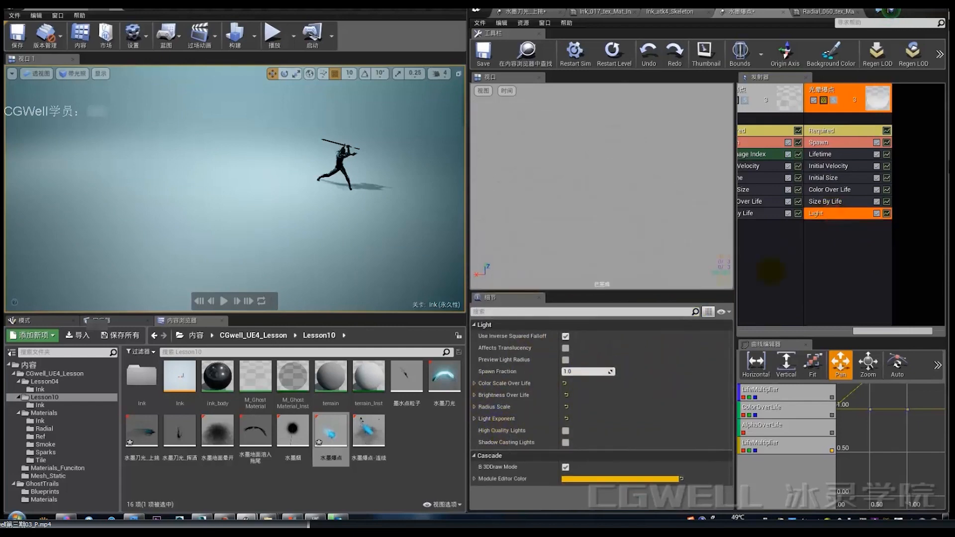
left_click(614, 52)
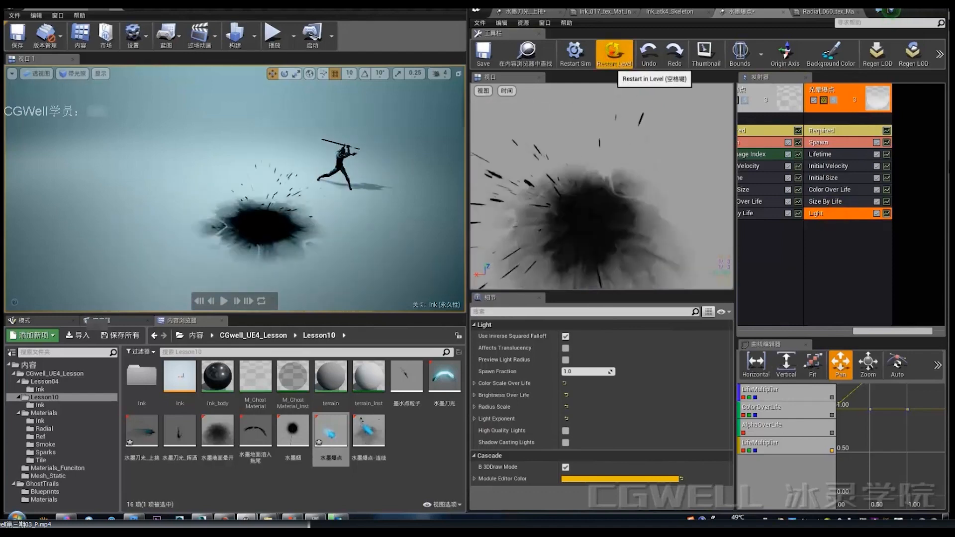
Step: Close the 水墨爆点 particle system and add a Play Particle Effect notify using 水墨爆点 on track 3 of Ink_atk4_Anim2
left_click_drag(901, 332, 758, 329)
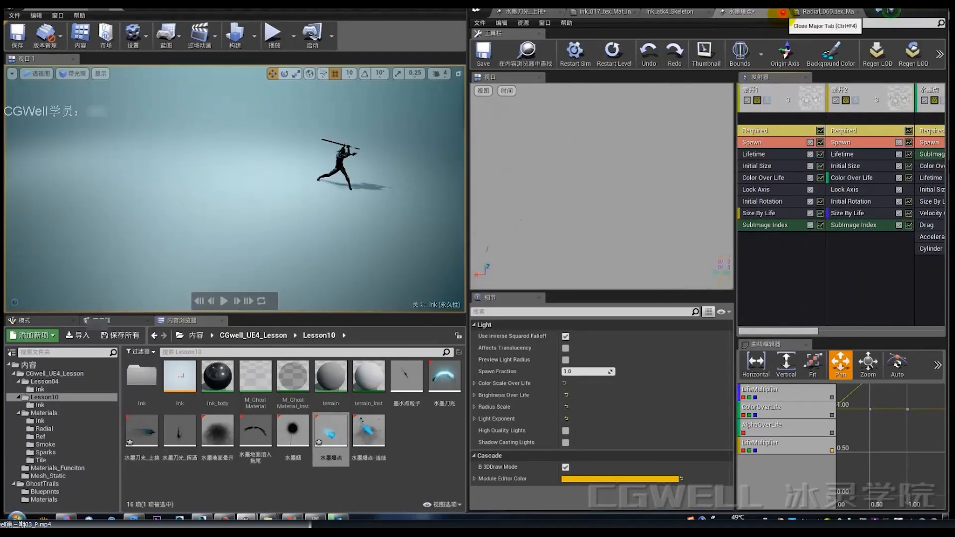
left_click(782, 11)
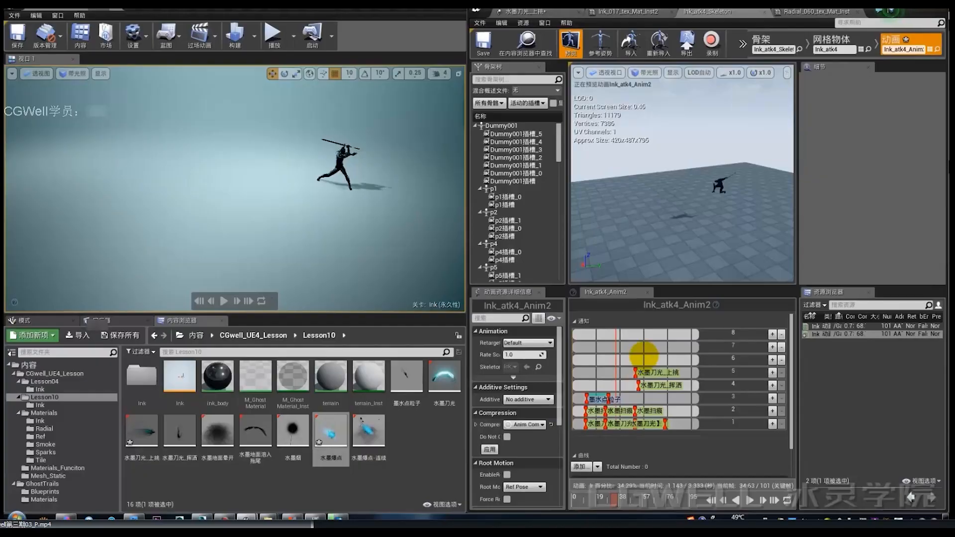
right_click(640, 399)
mouse_move(661, 413)
left_click(753, 421)
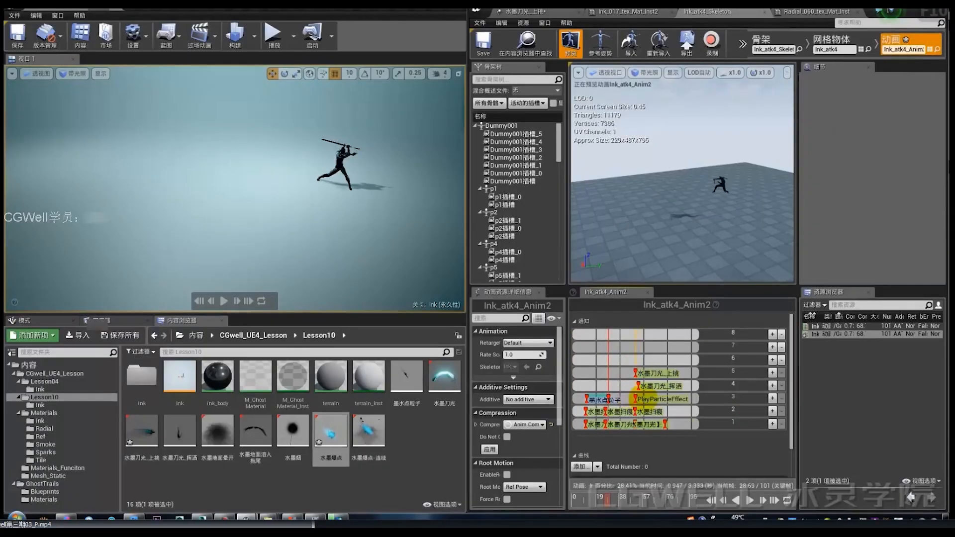
left_click(647, 398)
left_click(893, 133)
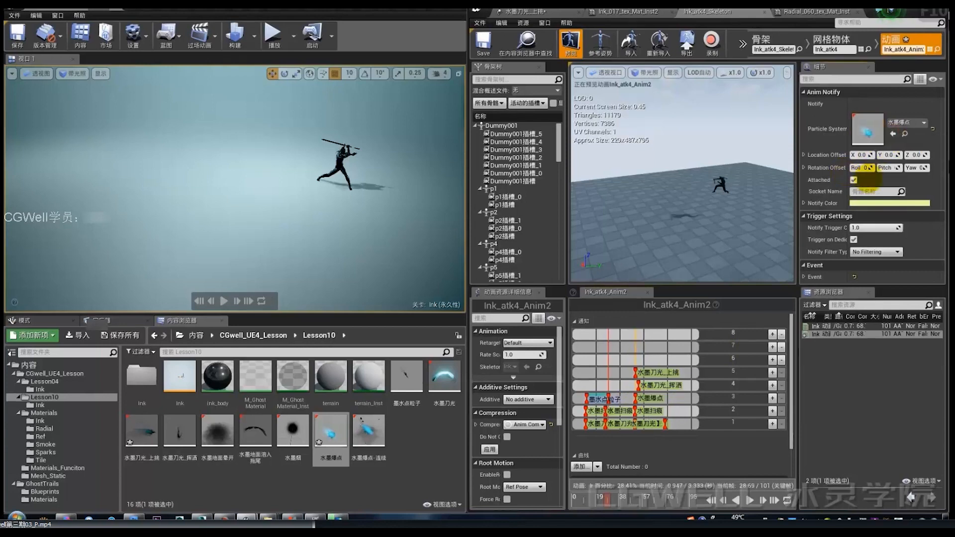
Step: Copy the name of the Dummy001插槽_2 socket and set it as the 水墨爆点 notify's Socket Name
left_click(515, 157)
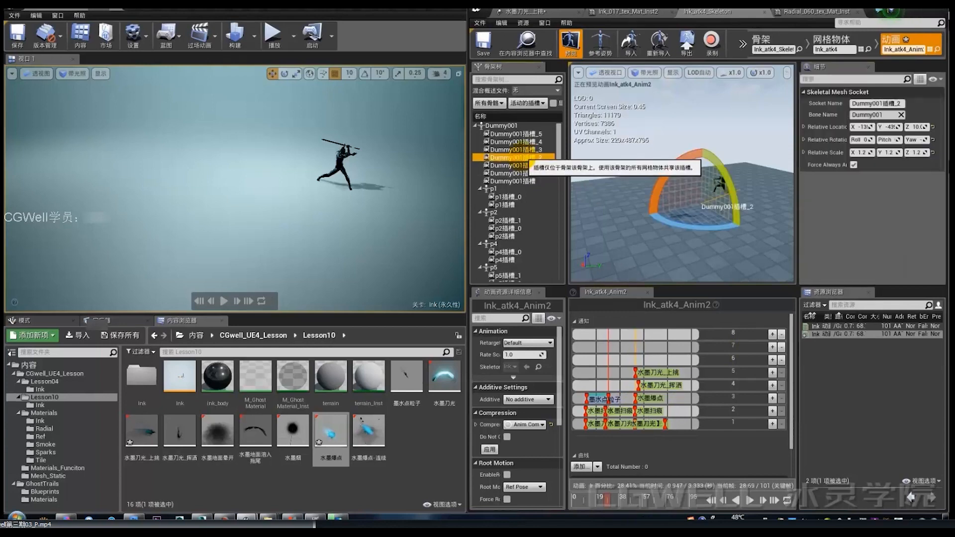
right_click(522, 157)
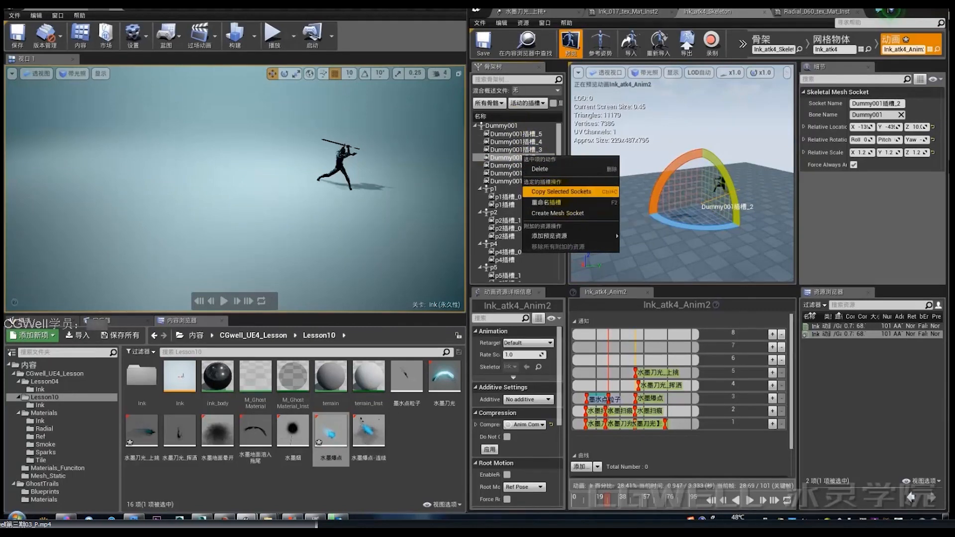
left_click(505, 157)
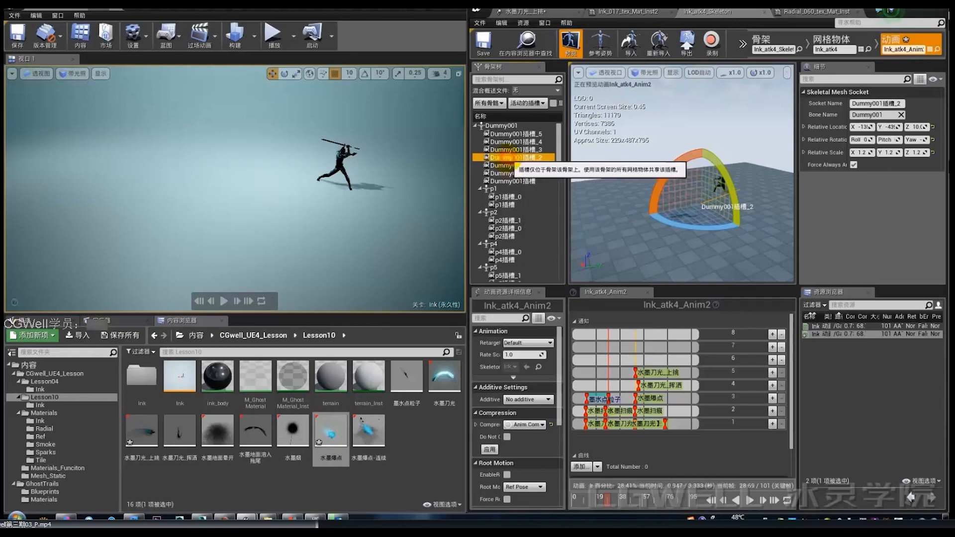
right_click(512, 158)
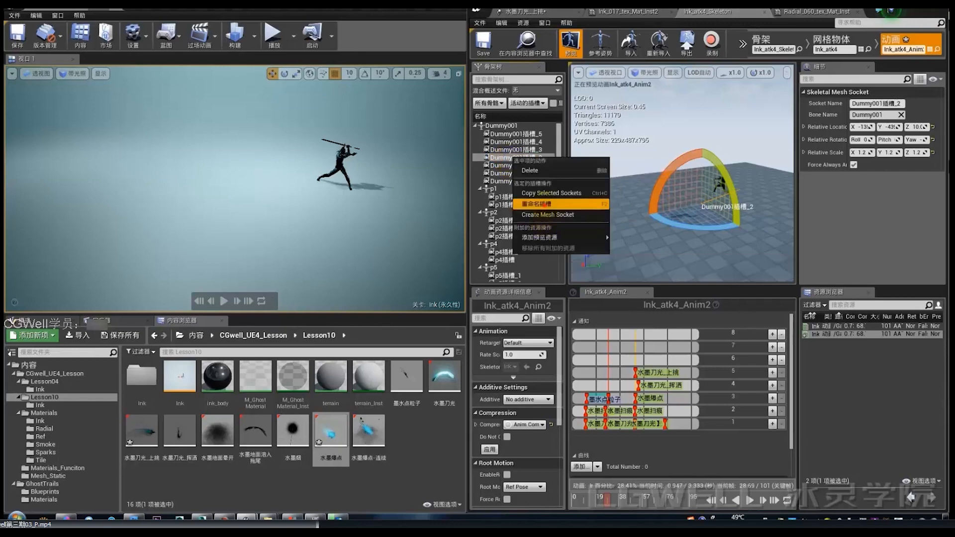
left_click(536, 203)
left_click(648, 397)
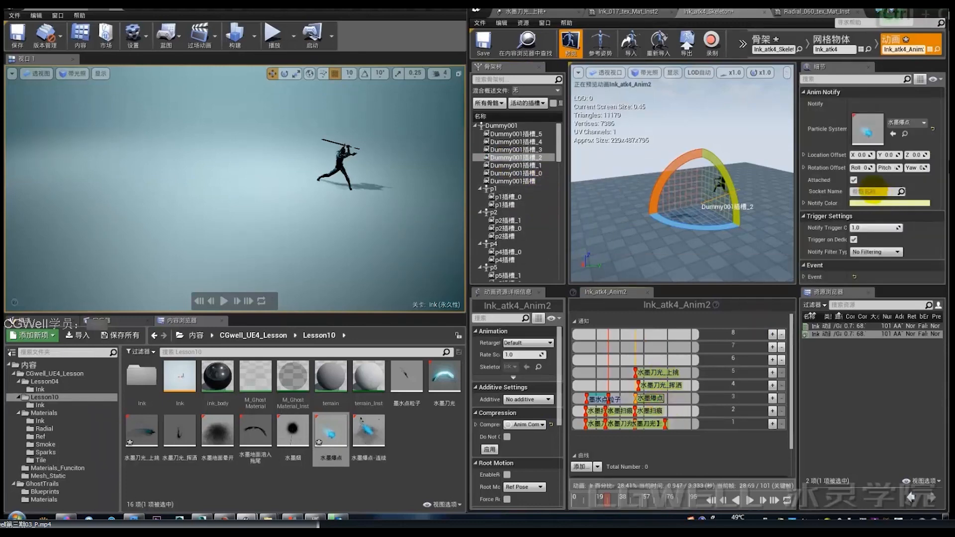
key("ctrl+v")
key("Return")
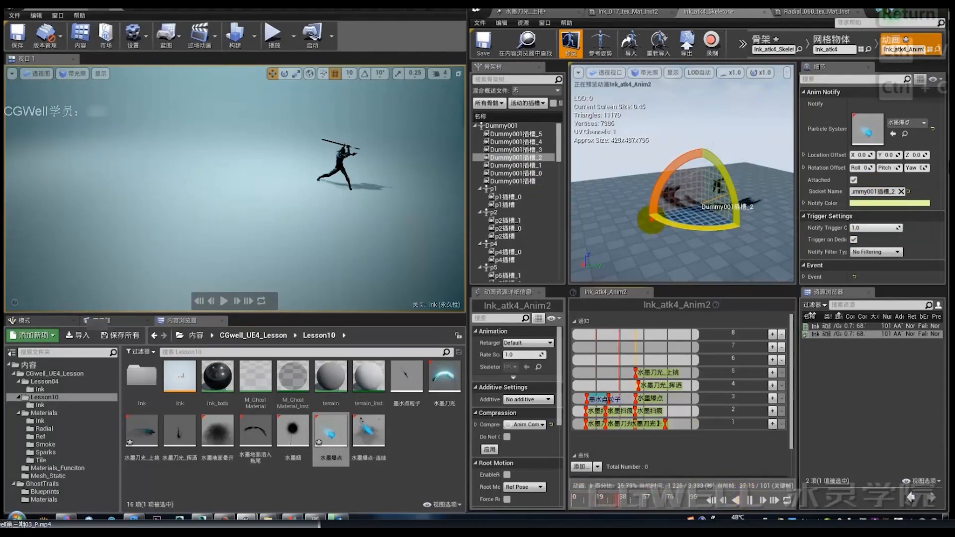
left_click(615, 209)
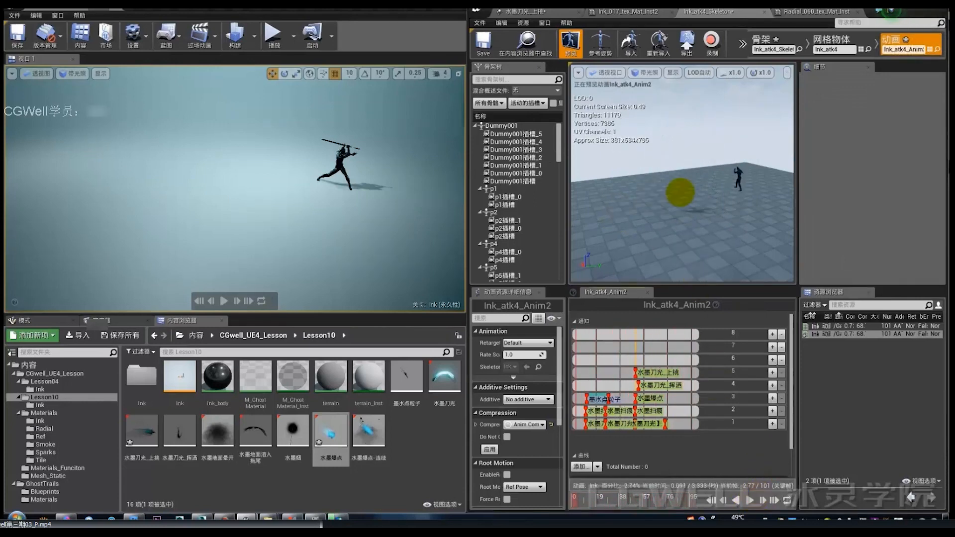
Step: Play and pause the slash sequence in the level to review the ink effects together with the 水墨爆点 burst
left_click(224, 301)
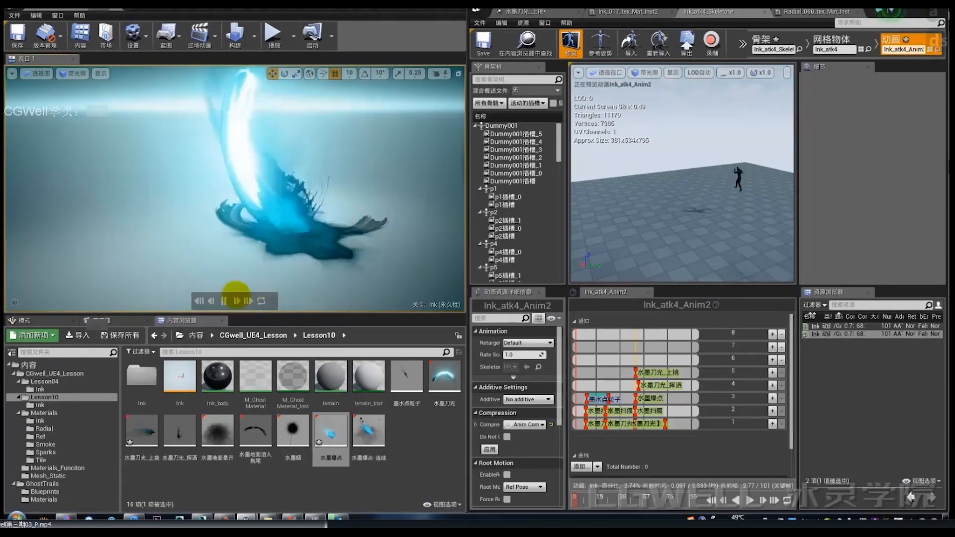
left_click(224, 301)
left_click(401, 187)
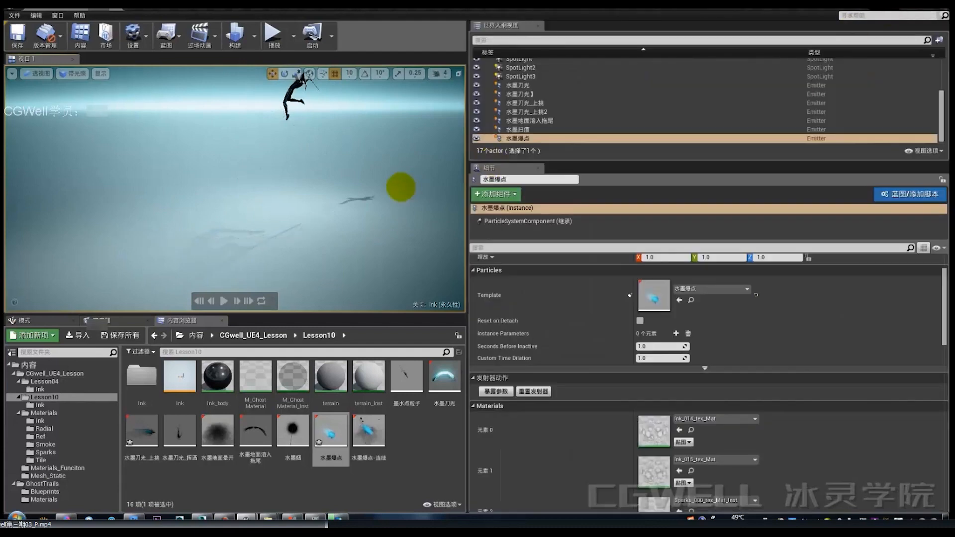
left_click(224, 301)
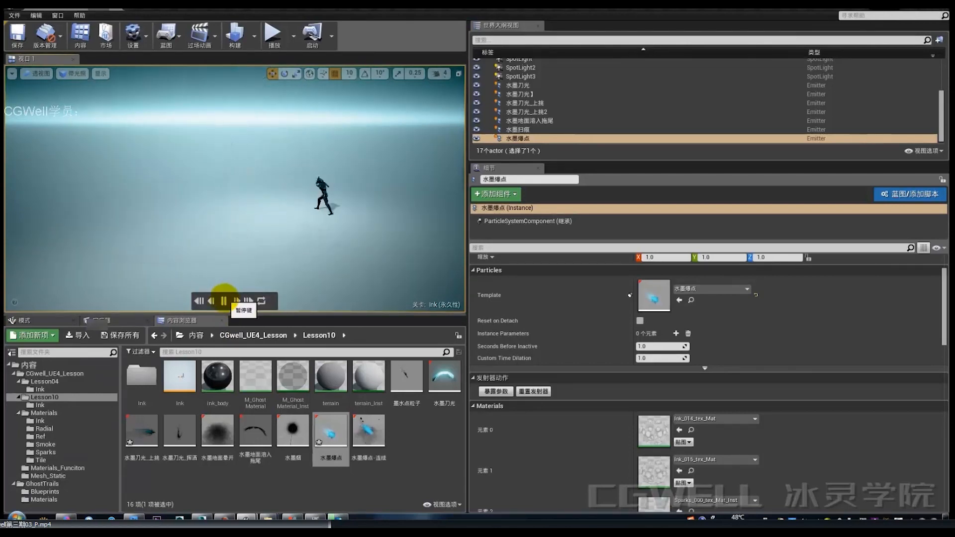
left_click(224, 300)
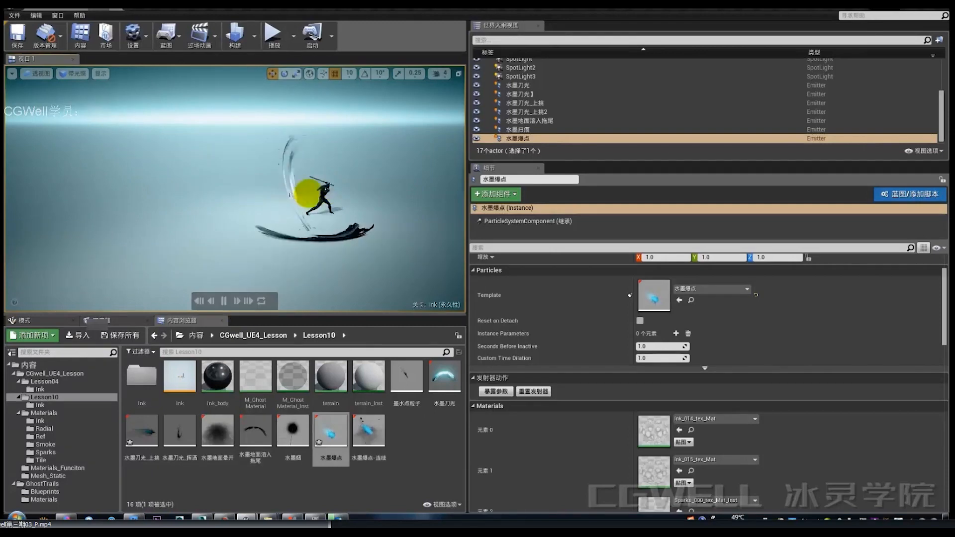
left_click(224, 300)
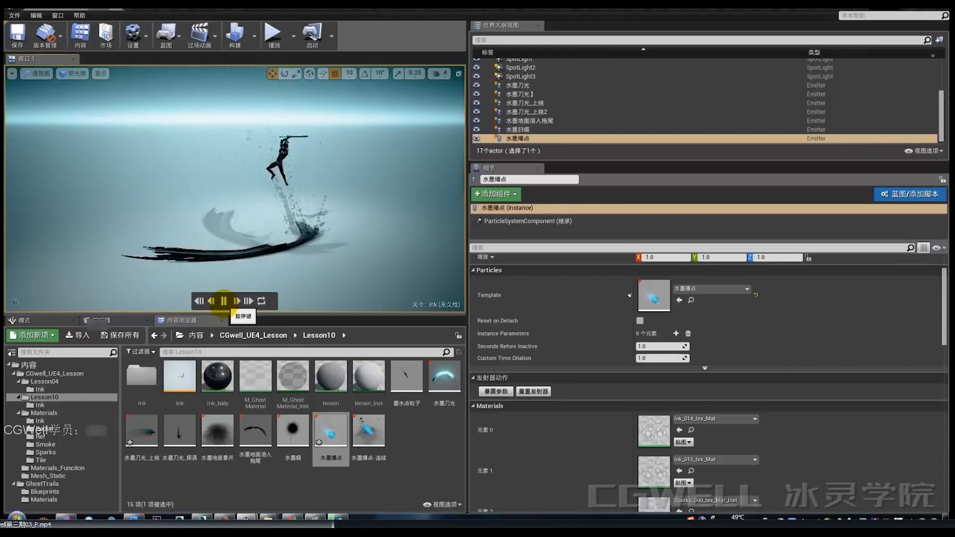
key("alt+q")
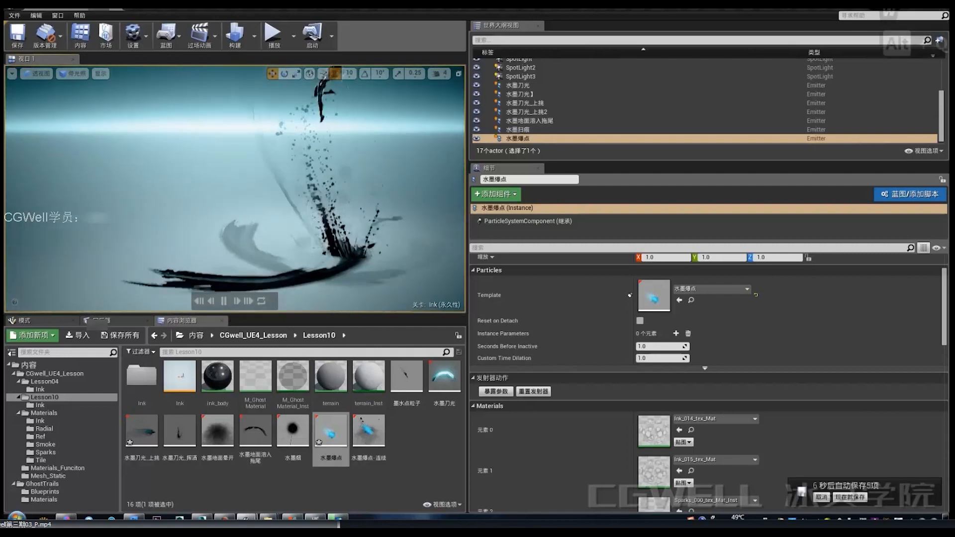
left_click(225, 300)
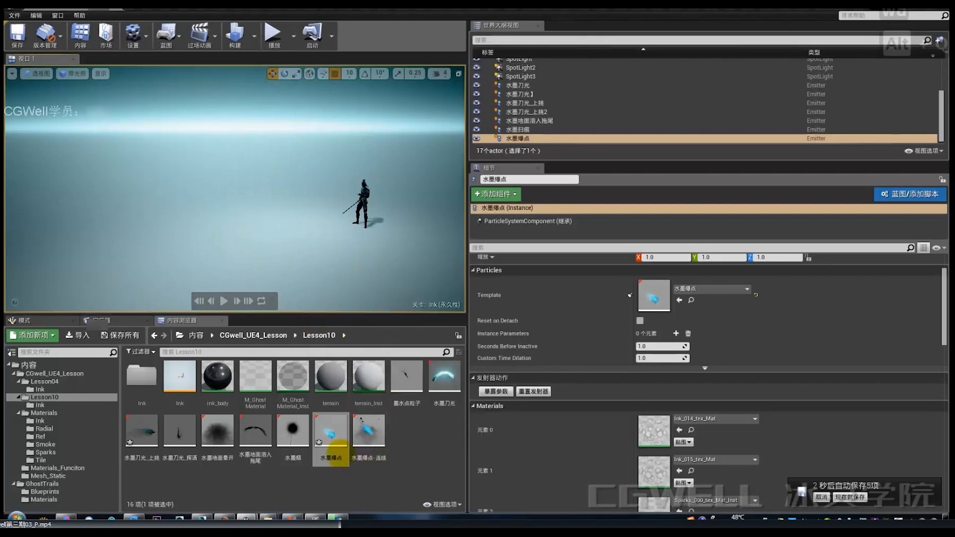
Step: Open the 水墨烟 particle system, place it in the level beside the character and raise it above the ground
double_click(298, 432)
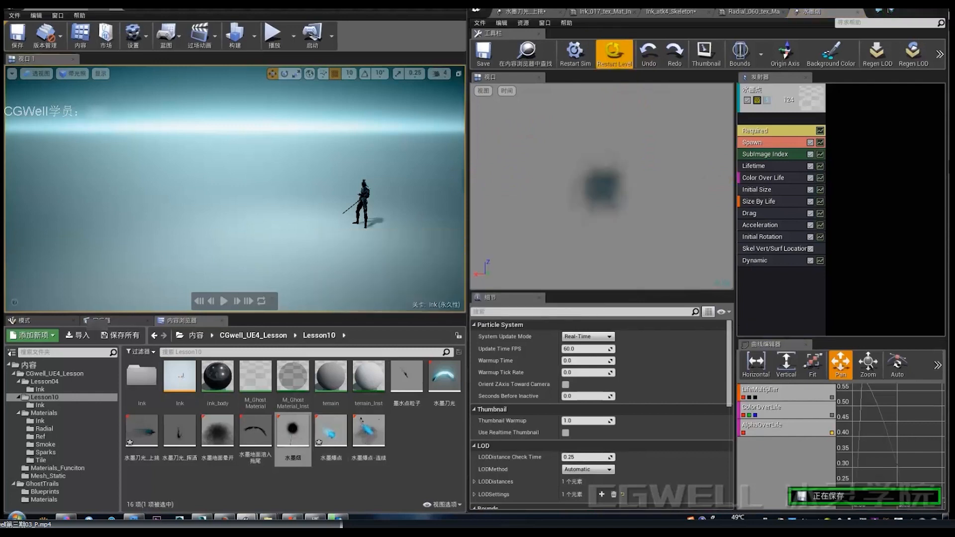
left_click_drag(298, 427, 411, 289)
right_click_drag(392, 260, 433, 271)
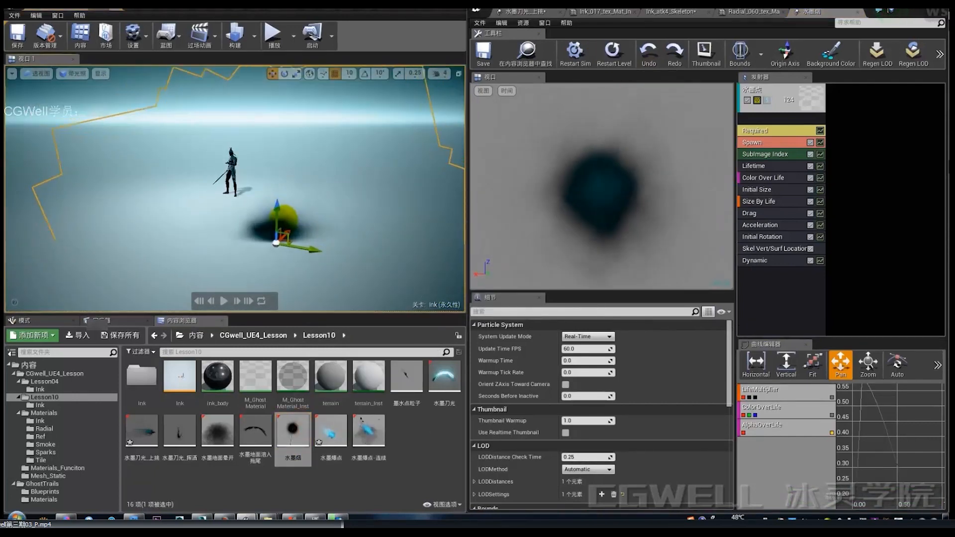
left_click_drag(277, 215, 301, 167)
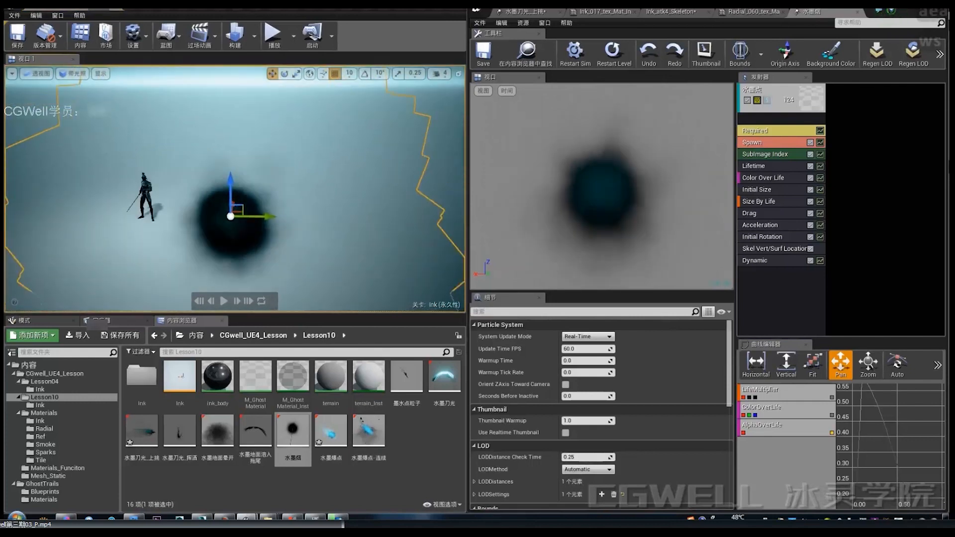
Step: Open the Smoke_040_tex_Mat_Inst material from the 水墨烟 emitter's Required module and examine its smoke sequence texture
left_click(776, 131)
double_click(576, 349)
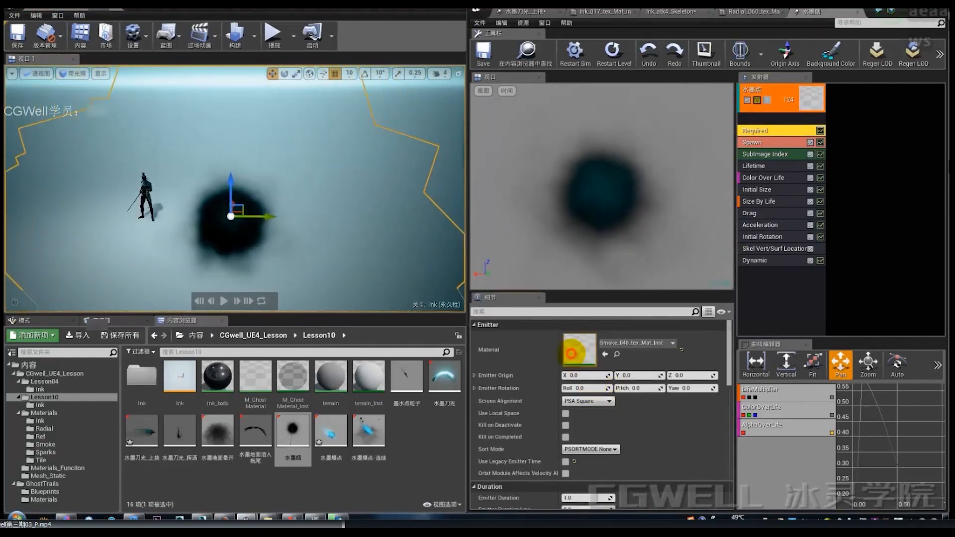
scroll(727, 205, "up", 4)
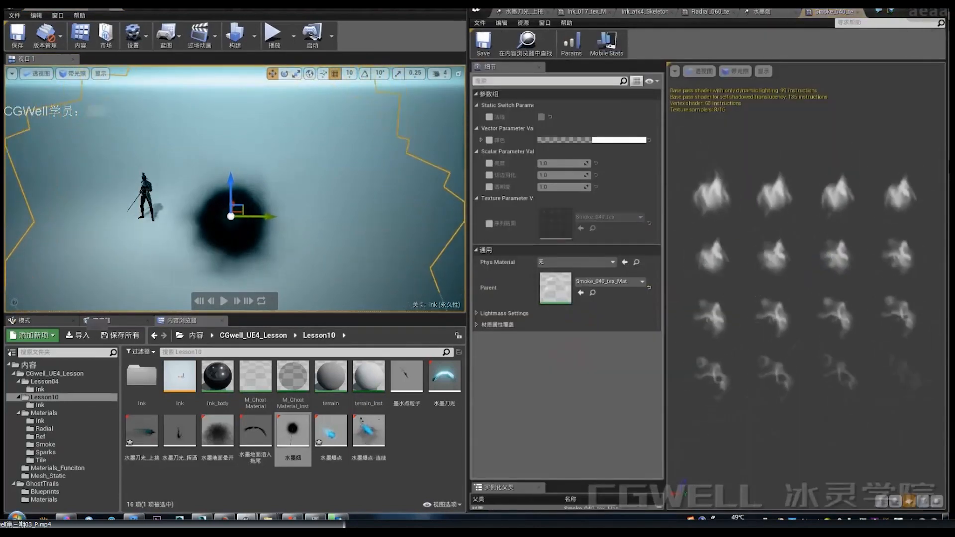
Step: Close the smoke material and examine both curve points in the 水墨烟 emitter's SubImage Index module
scroll(813, 311, "down", 1)
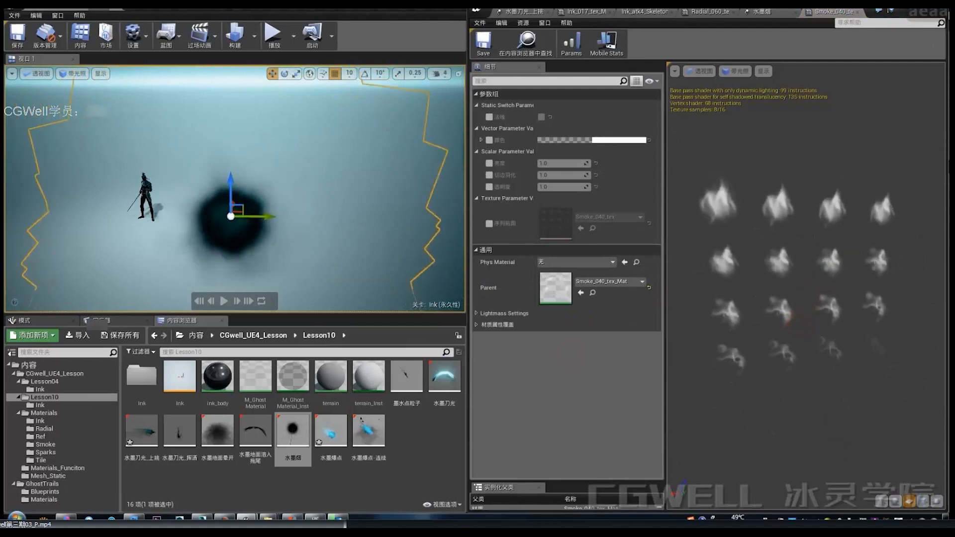
left_click(856, 11)
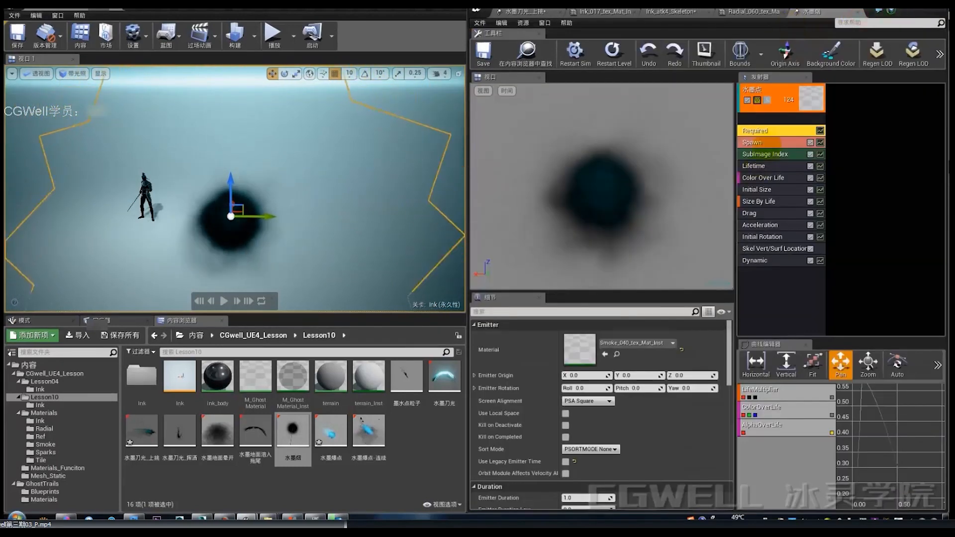
left_click(764, 154)
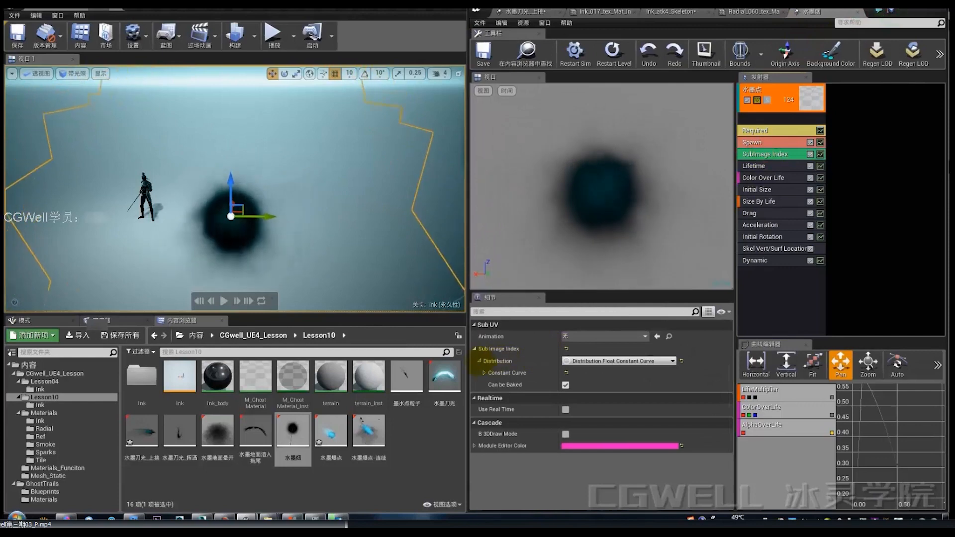
left_click(484, 372)
left_click(488, 385)
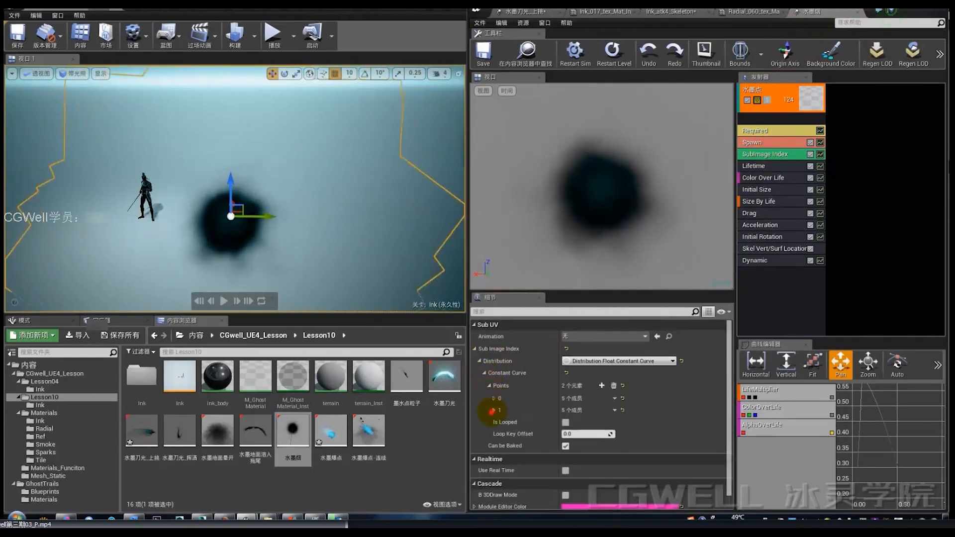
left_click(492, 410)
left_click(493, 398)
scroll(585, 473, "down", 2)
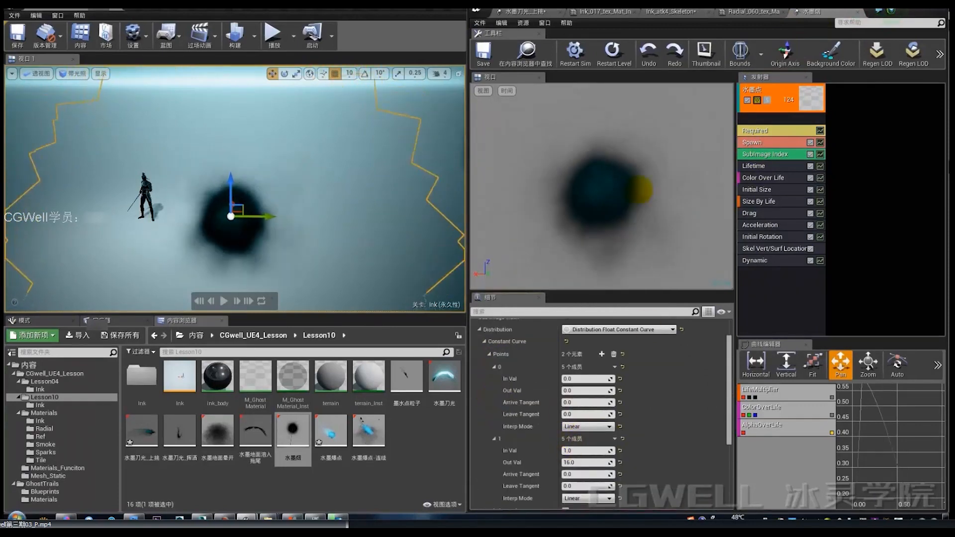
Step: Examine the curve points for colour and alpha in the emitter's Color Over Life module
left_click(760, 178)
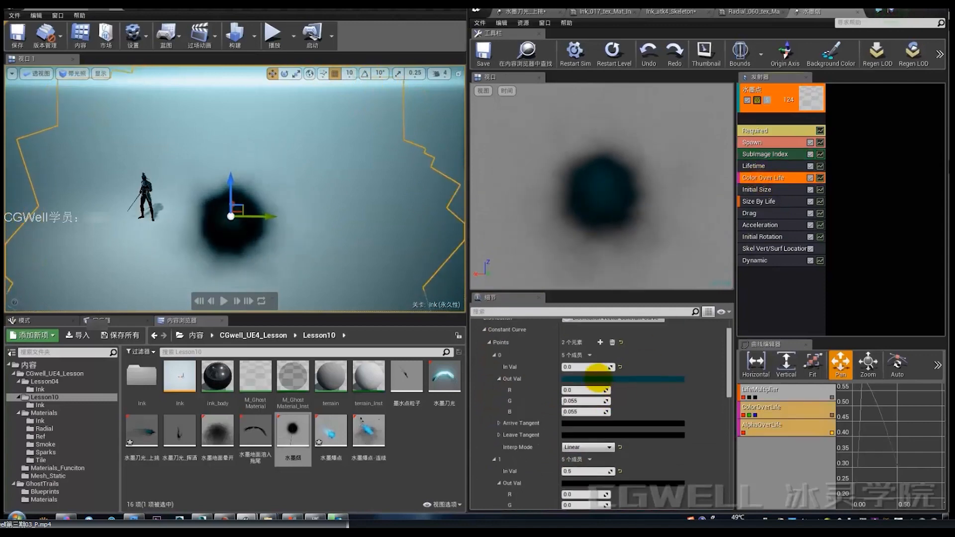
scroll(595, 376, "down", 1)
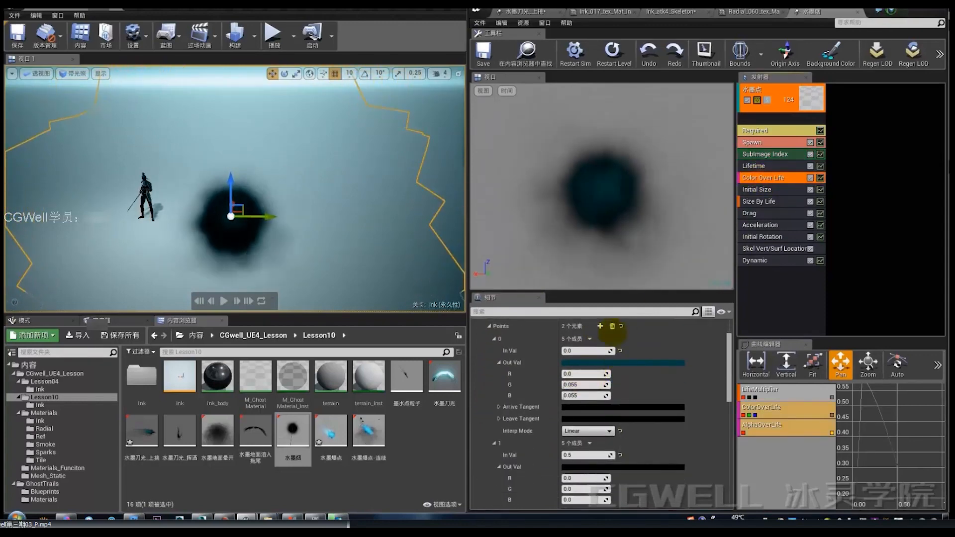
scroll(609, 356, "down", 1)
scroll(605, 357, "down", 1)
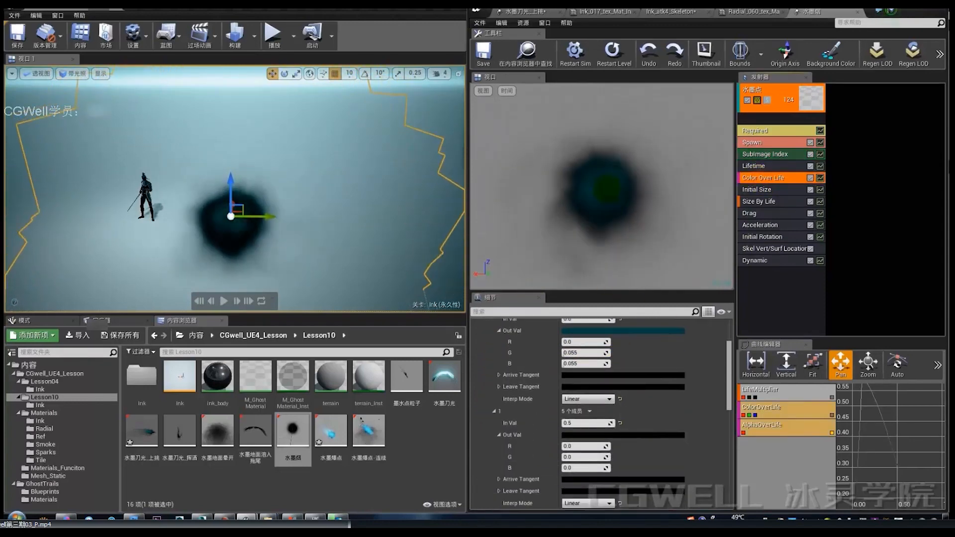
scroll(596, 398, "down", 7)
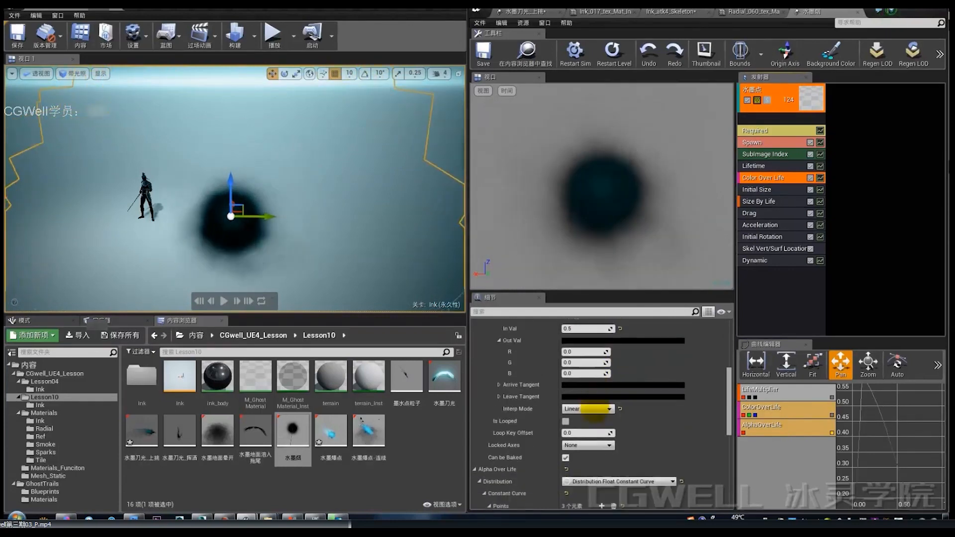
scroll(552, 384, "down", 4)
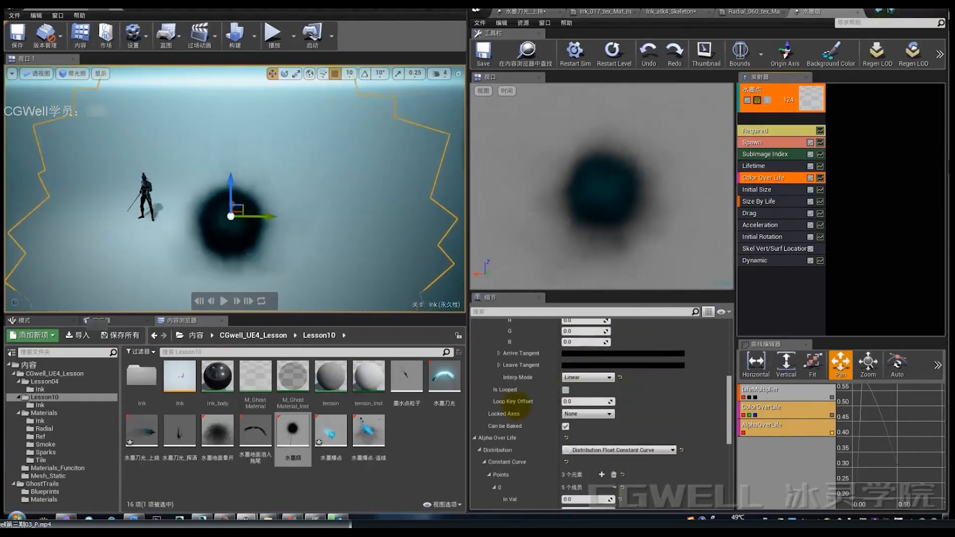
scroll(599, 451, "down", 8)
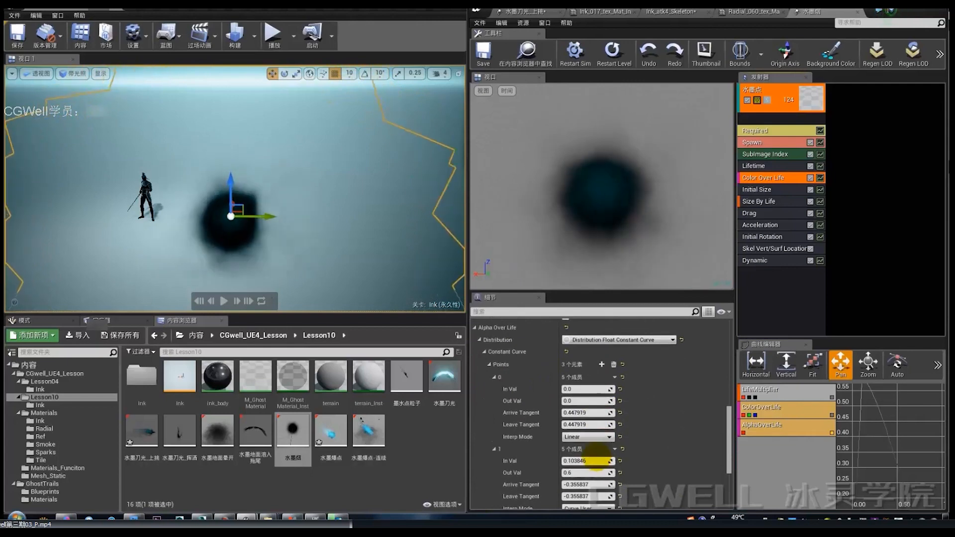
Step: Review the emitter's Initial Size, Required, Size By Life, Drag, Acceleration and Initial Rotation modules
left_click(772, 191)
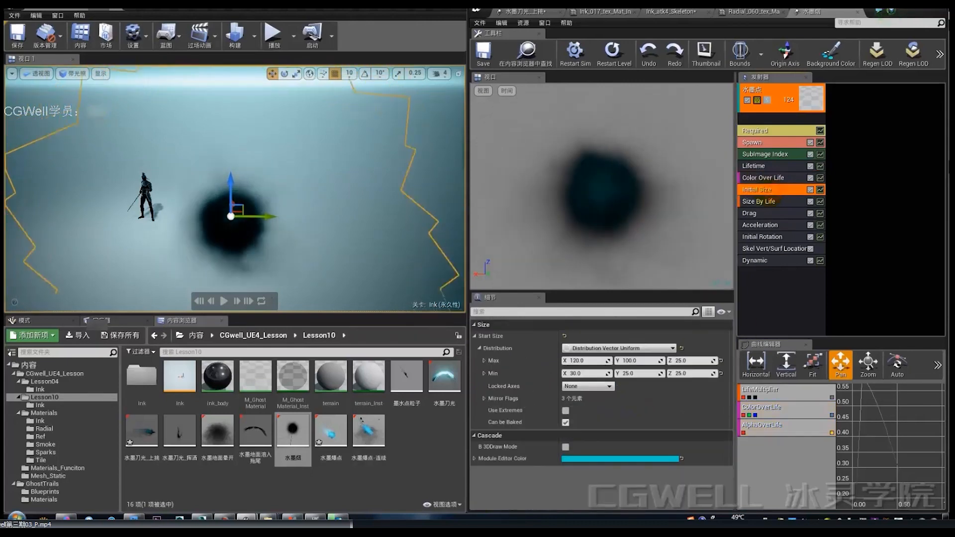
left_click(761, 130)
scroll(572, 447, "down", 5)
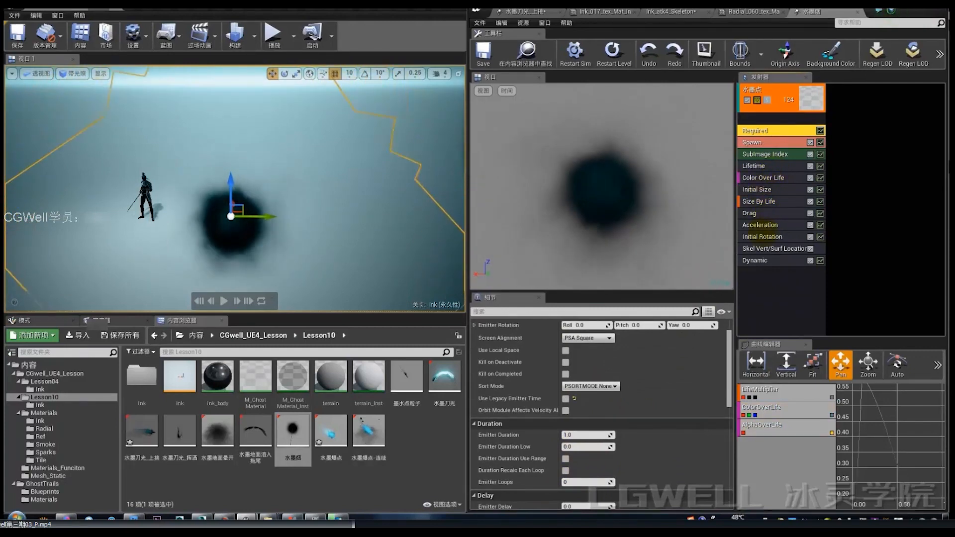
left_click(760, 225)
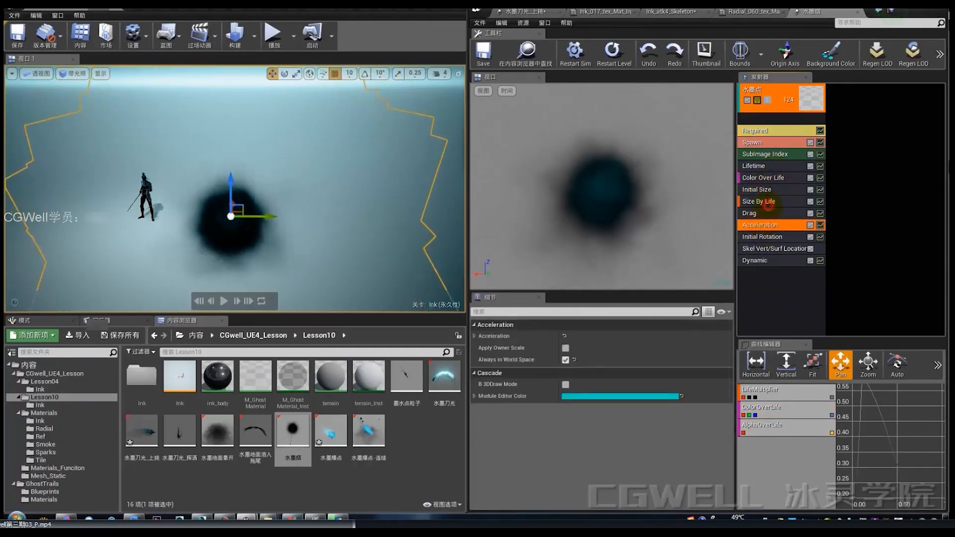
left_click(768, 204)
left_click(764, 215)
left_click(764, 225)
left_click(763, 236)
Step: Open the Skel Vert/Surf Location module and keep its Source Type on Surfaces
left_click(768, 248)
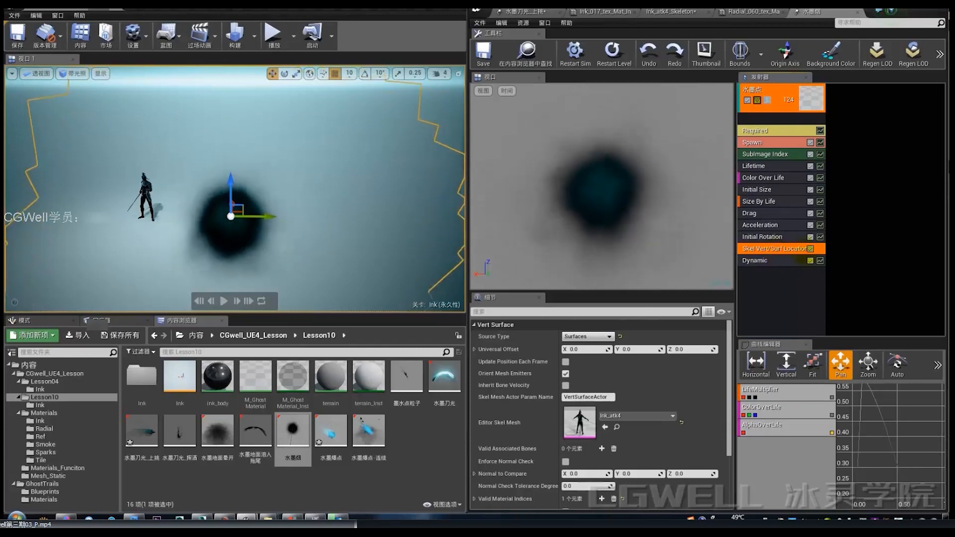
left_click_drag(729, 373, 729, 352)
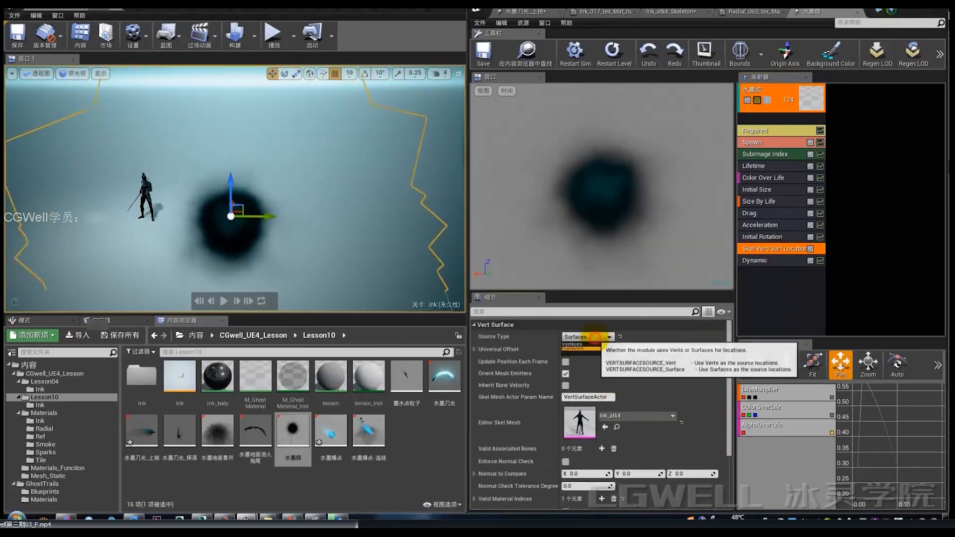
left_click(581, 336)
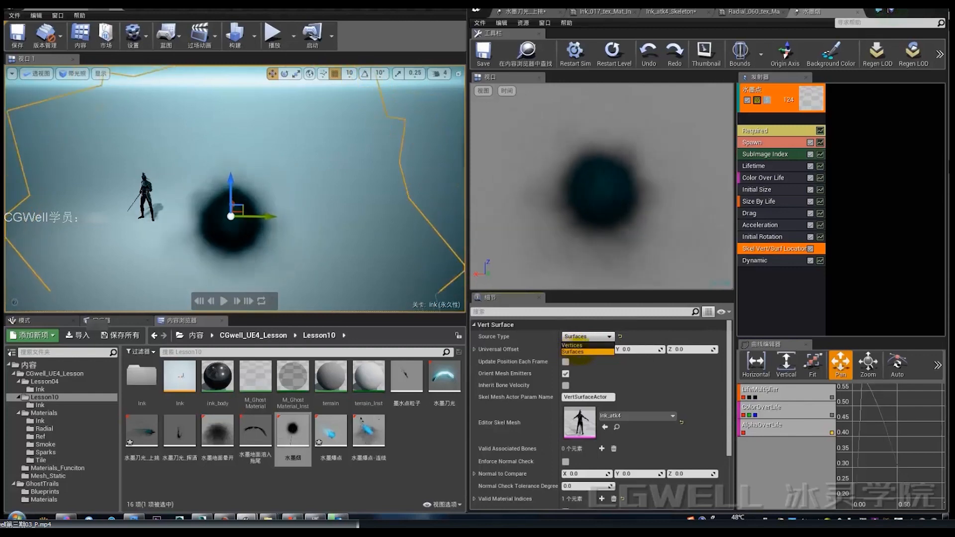
left_click(573, 352)
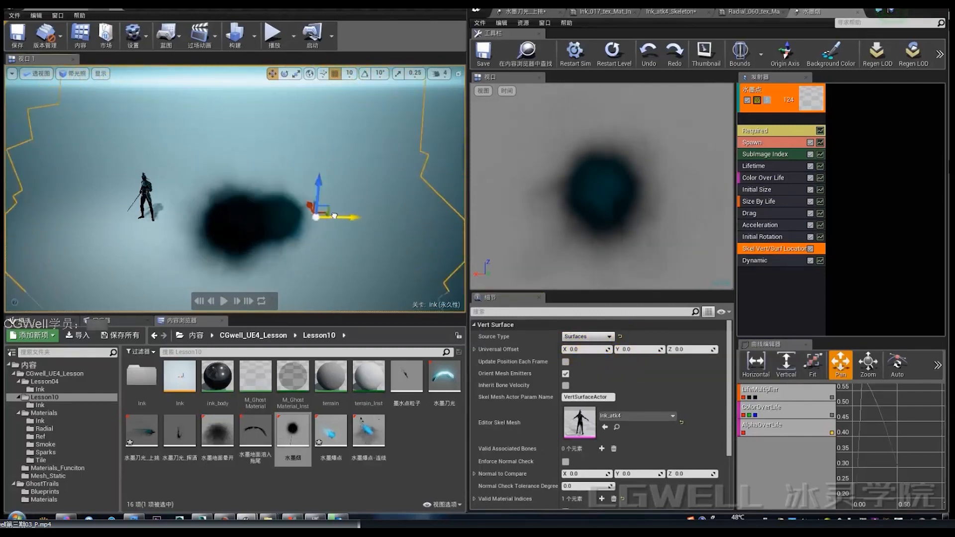
Step: Move the 水墨烟 emitter around in the level to test how its smoke follows away from the character
left_click_drag(334, 216, 455, 216)
mouse_move(454, 216)
right_mouse_down()
mouse_move(463, 229)
mouse_move(437, 213)
mouse_move(380, 209)
right_mouse_up()
left_click_drag(442, 217, 423, 309)
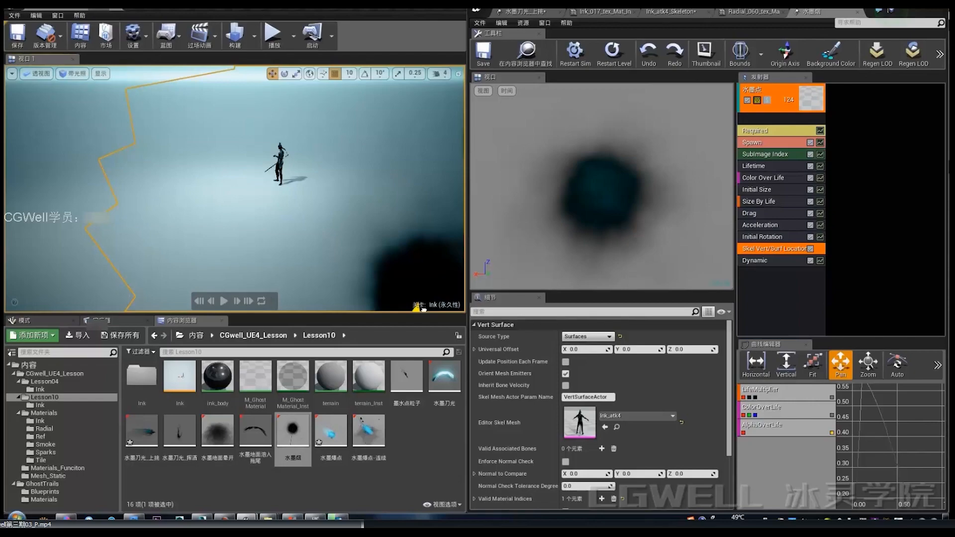
right_click_drag(422, 309, 385, 214)
mouse_move(246, 518)
left_click(298, 463)
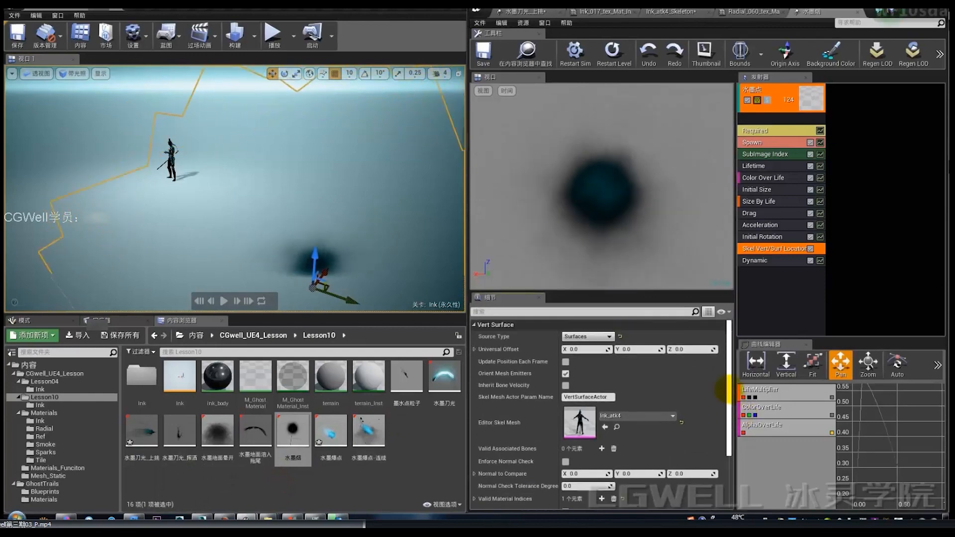
Step: Copy the Skel Mesh Actor Param Name VertSurfaceActor from the Skel Vert/Surf Location module
scroll(729, 393, "down", 1)
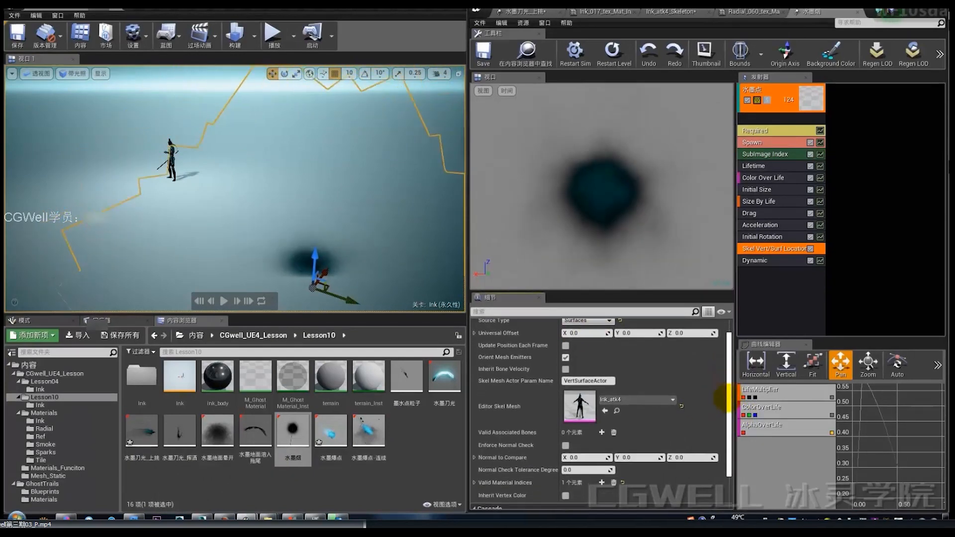
left_click(574, 379)
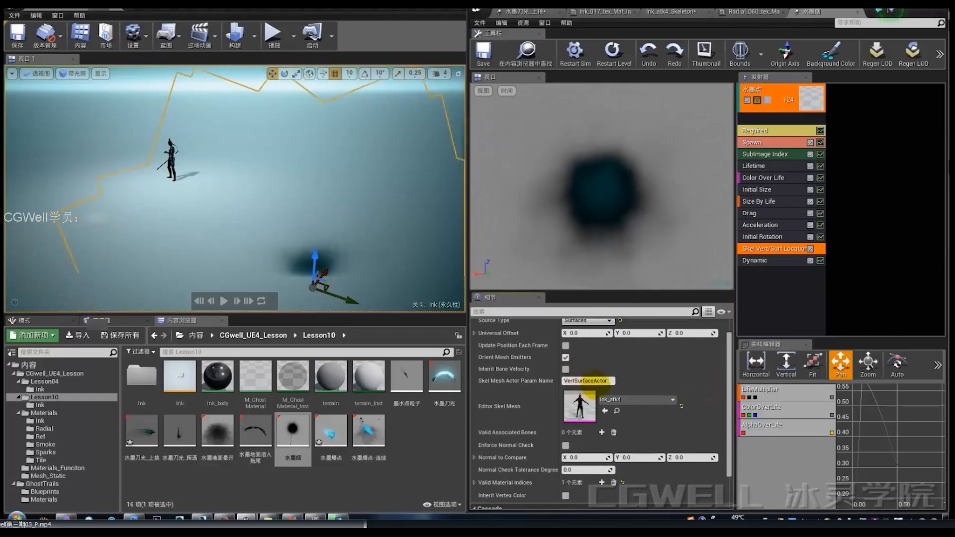
left_click(590, 381)
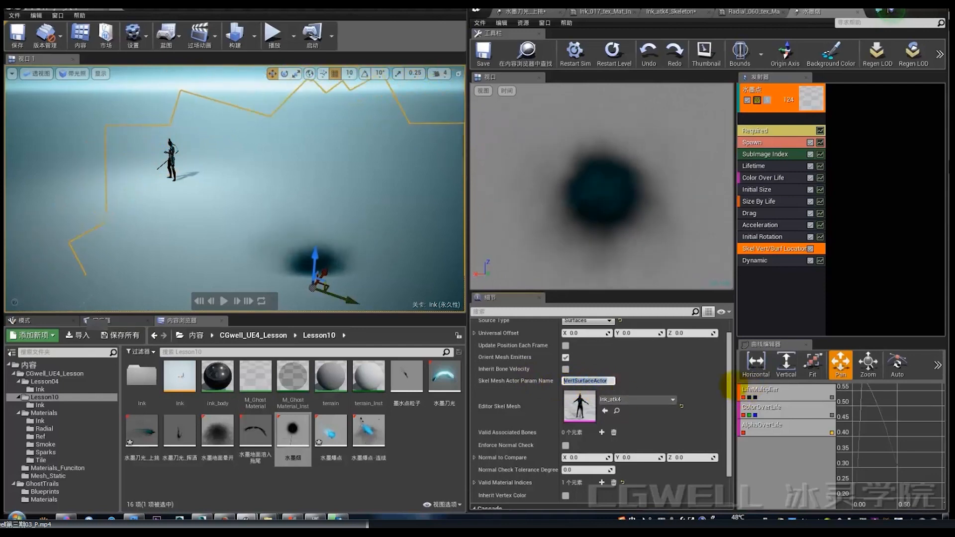
left_click(728, 386)
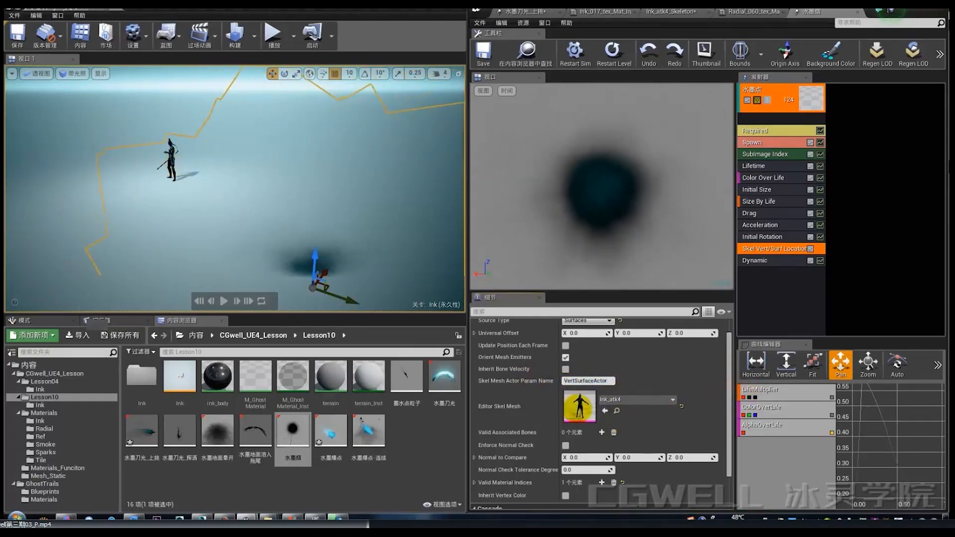
Step: Locate the Ink_atk4 mesh in the content folders and reassign it as the module's Editor Skel Mesh
left_click(617, 410)
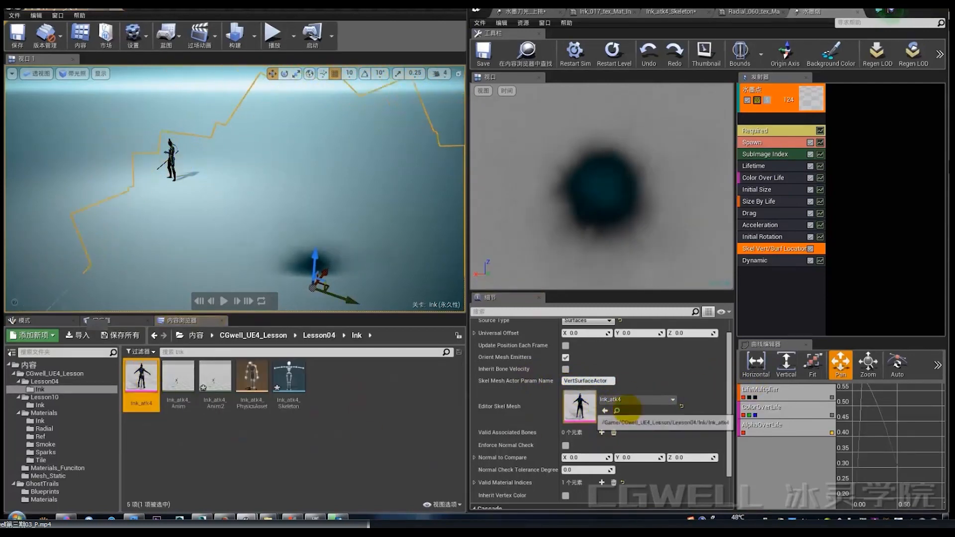
left_click(681, 406)
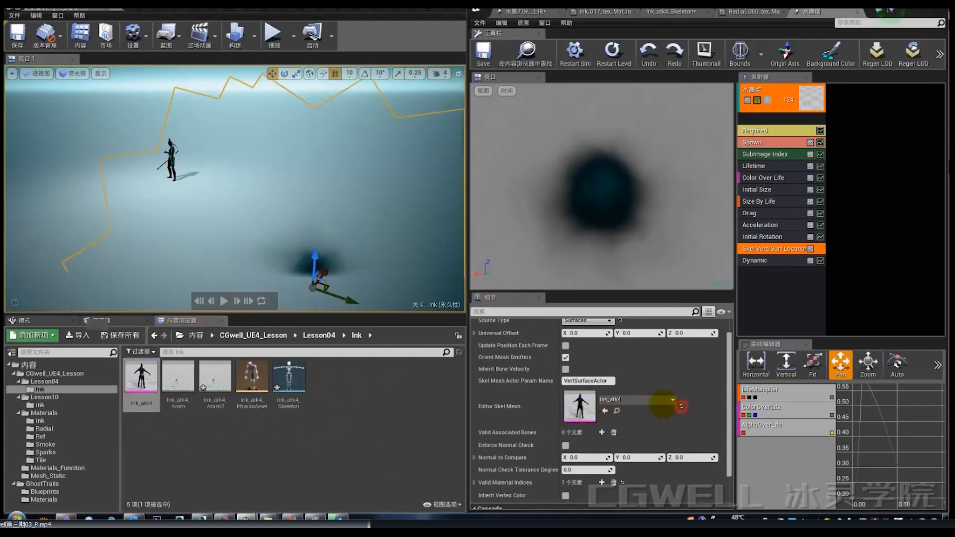
left_click(605, 411)
scroll(721, 410, "up", 2)
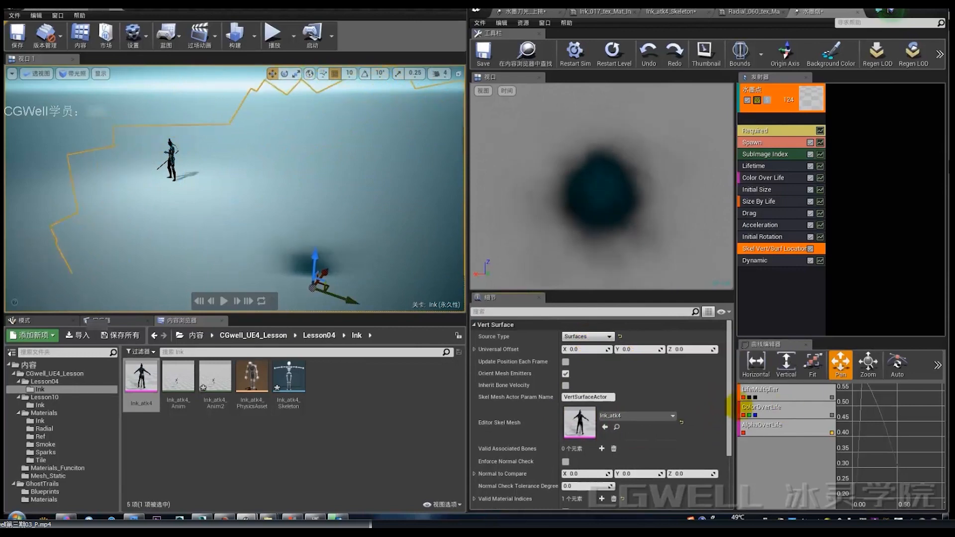
left_click_drag(730, 379, 774, 277)
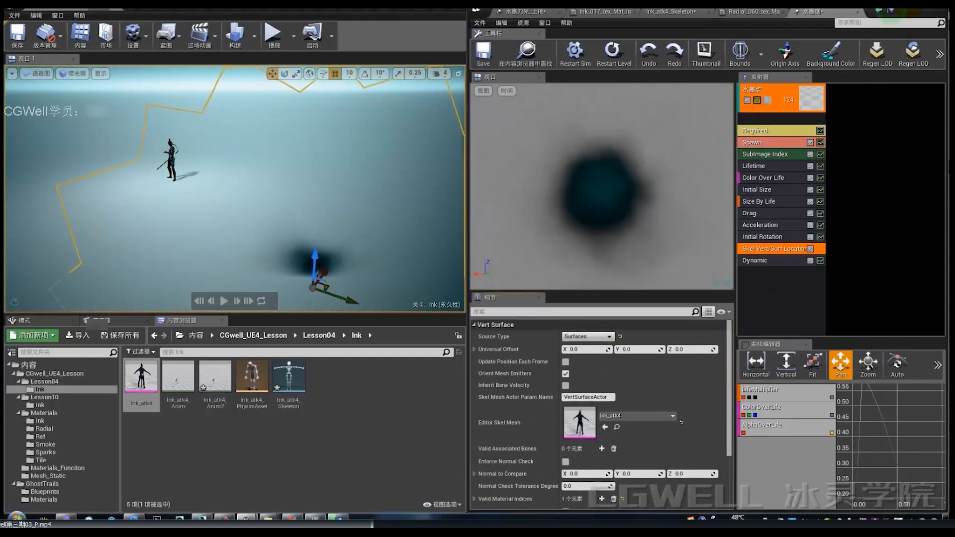
Step: Select the 水墨烟 emitter in the level, move it past the character and place it beside the character
left_click(288, 281)
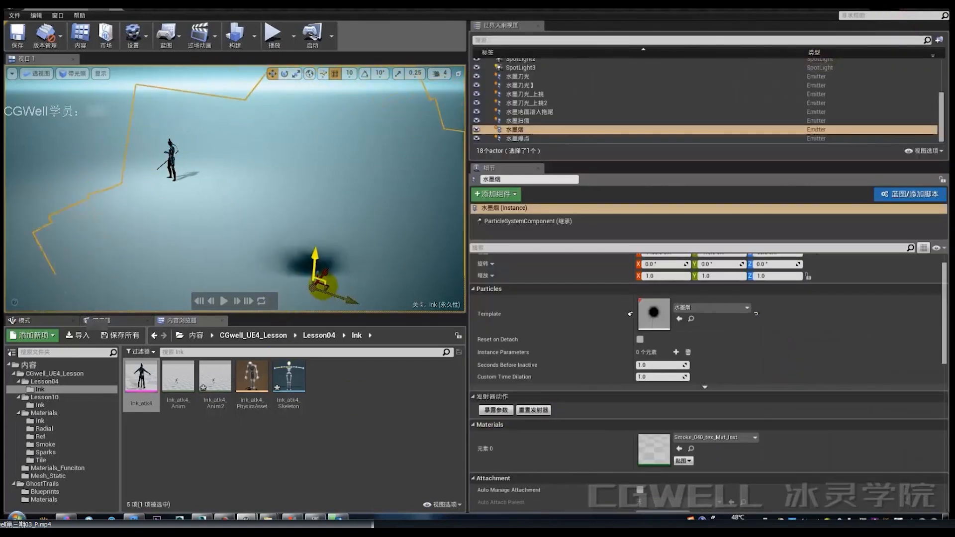
left_click_drag(314, 266, 208, 206)
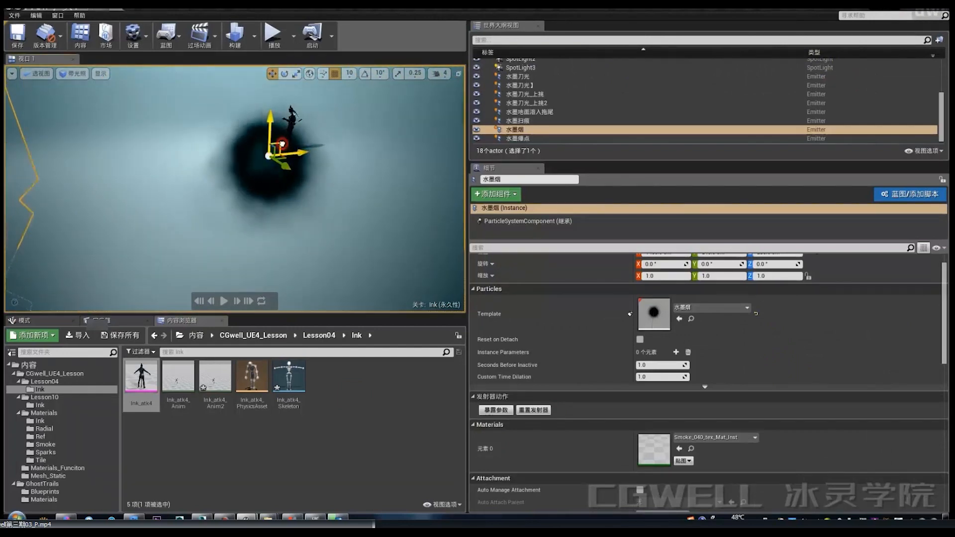
left_click_drag(277, 148, 444, 172)
right_click_drag(326, 227, 311, 215)
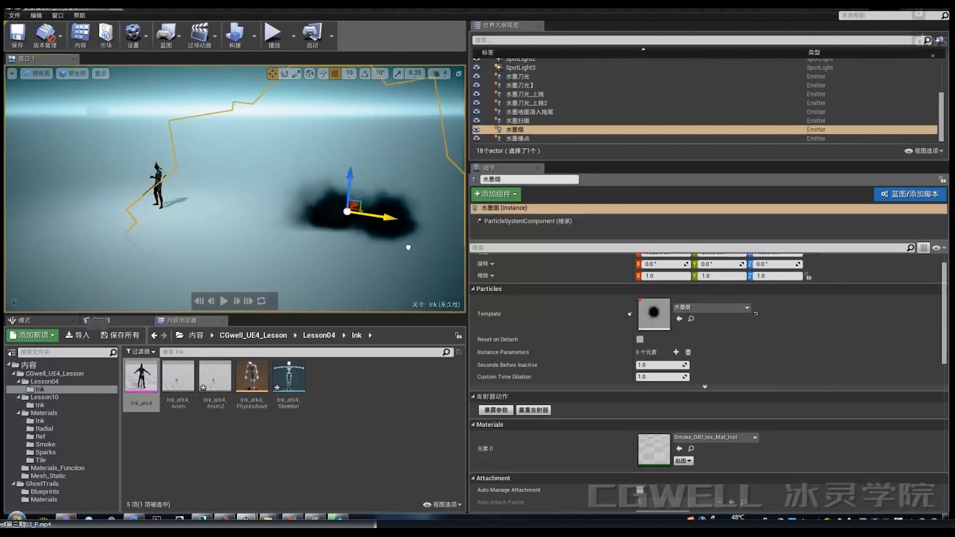
mouse_move(364, 253)
right_mouse_down()
mouse_move(338, 252)
mouse_move(351, 241)
right_mouse_up()
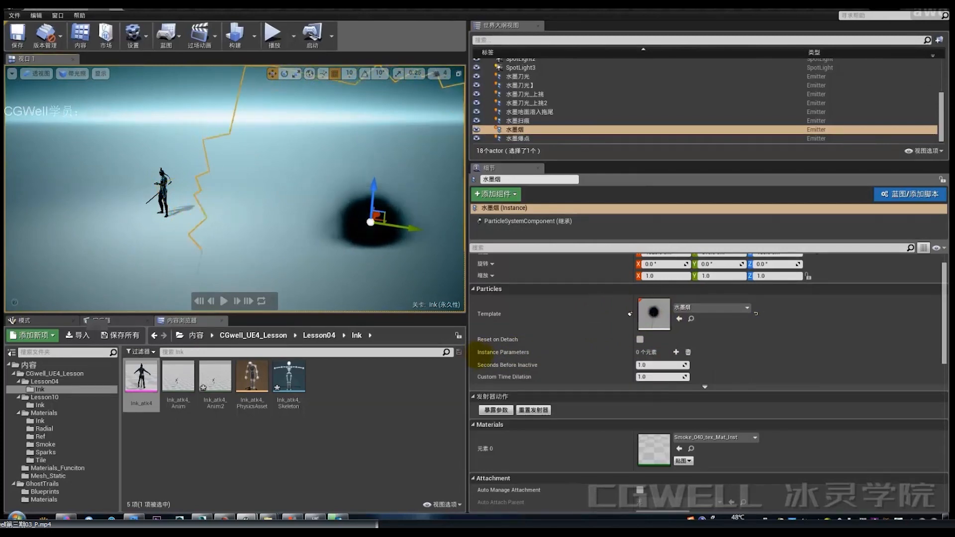
Step: Add an instance parameter to the 水墨烟 emitter and name it VertSurfaceActor
left_click(674, 352)
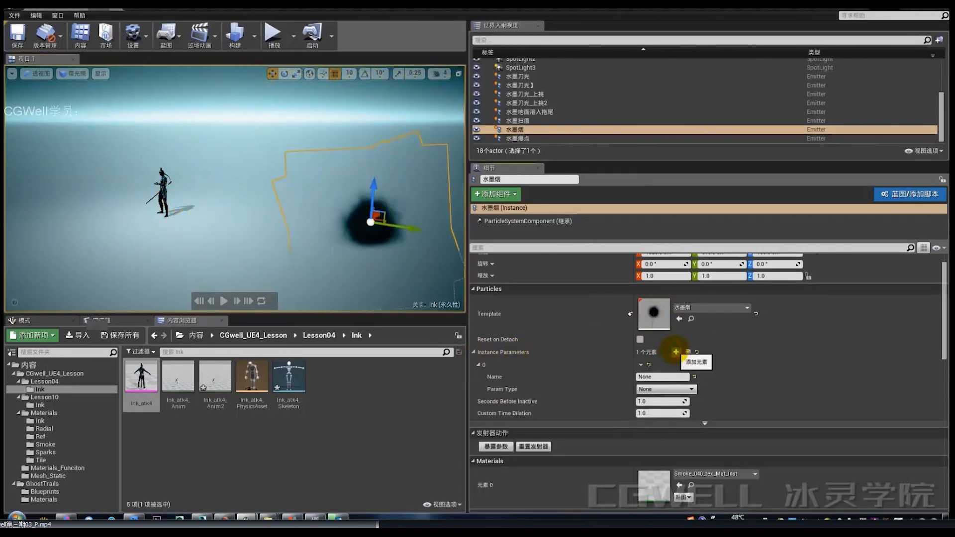
left_click(651, 377)
double_click(669, 376)
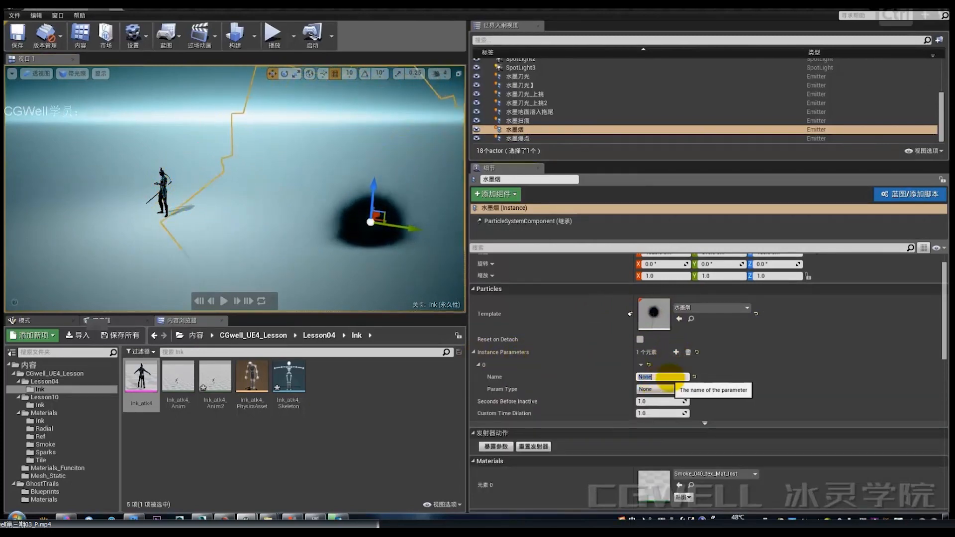
key("Return")
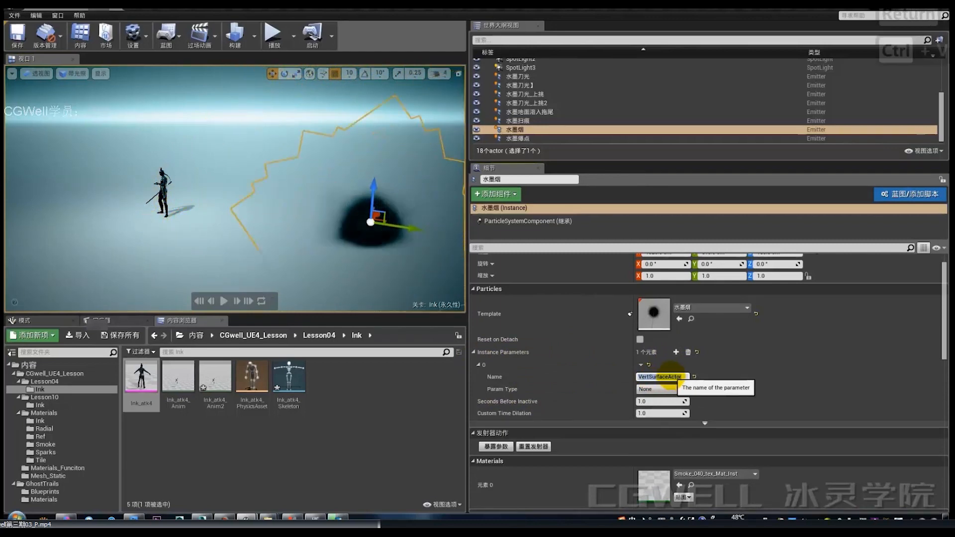
Step: Set the VertSurfaceActor parameter's type to Actor and pick the Ink_atk4 character in the level as its actor
left_click(691, 389)
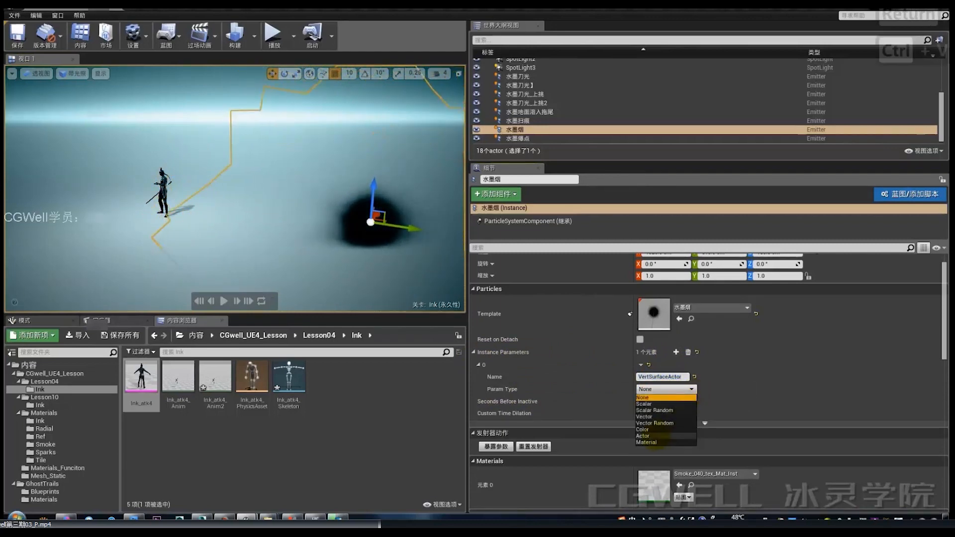
left_click(647, 436)
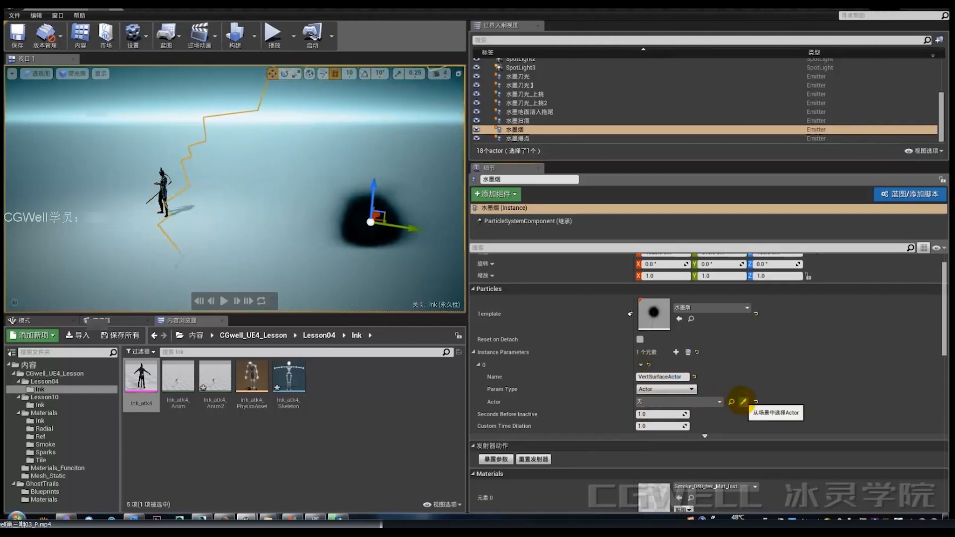
right_click_drag(241, 208, 238, 210)
left_click(745, 402)
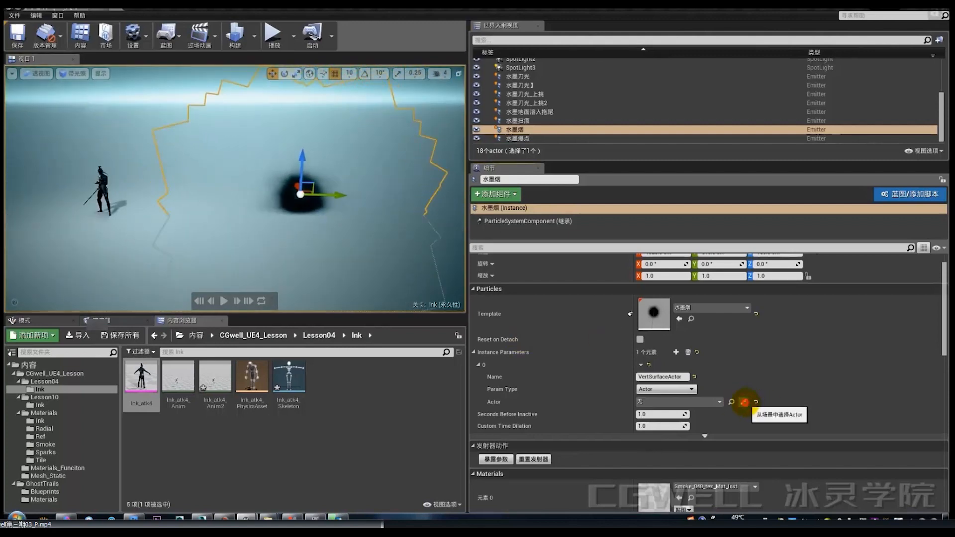
left_click(95, 186)
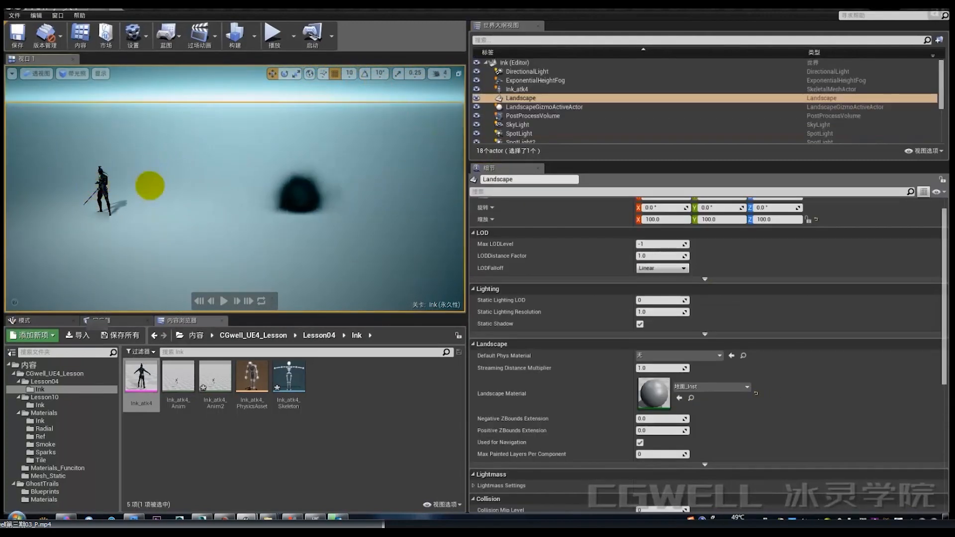
left_click(302, 189)
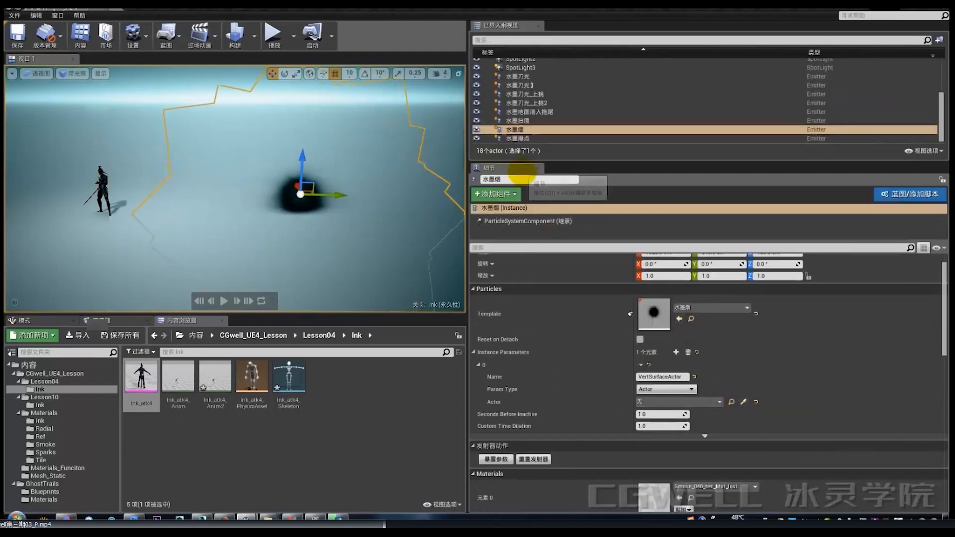
left_click(100, 175)
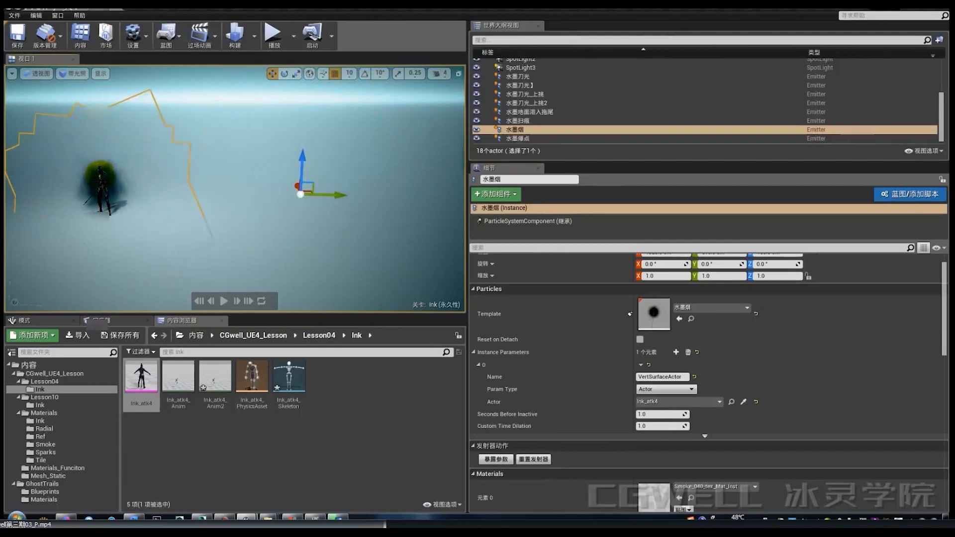
Step: Play the sequence and examine from different views how the 水墨烟 smoke follows the character
key("w")
mouse_move(63, 189)
right_mouse_down()
mouse_move(30, 187)
mouse_move(80, 192)
mouse_move(64, 188)
right_mouse_up()
key("s")
key("d")
key("a")
key("w")
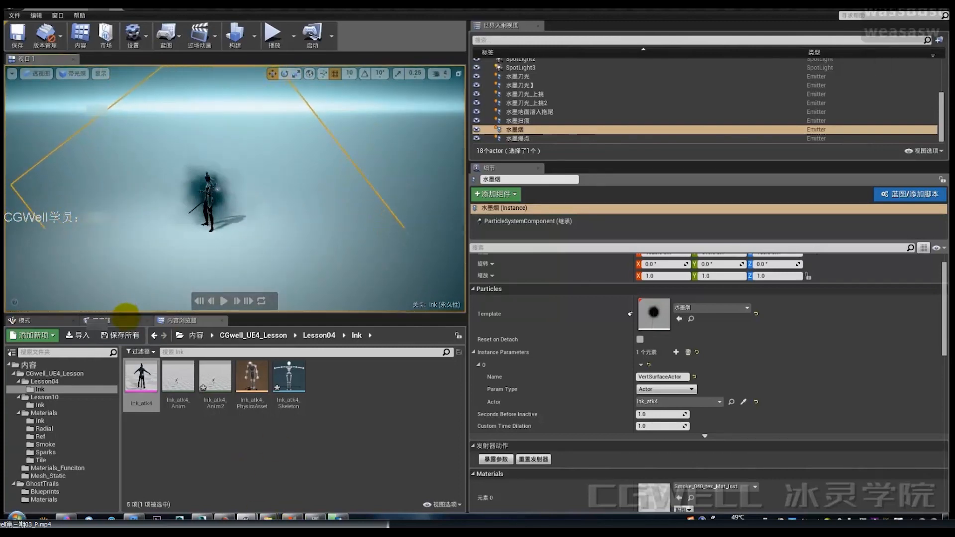
left_click(223, 301)
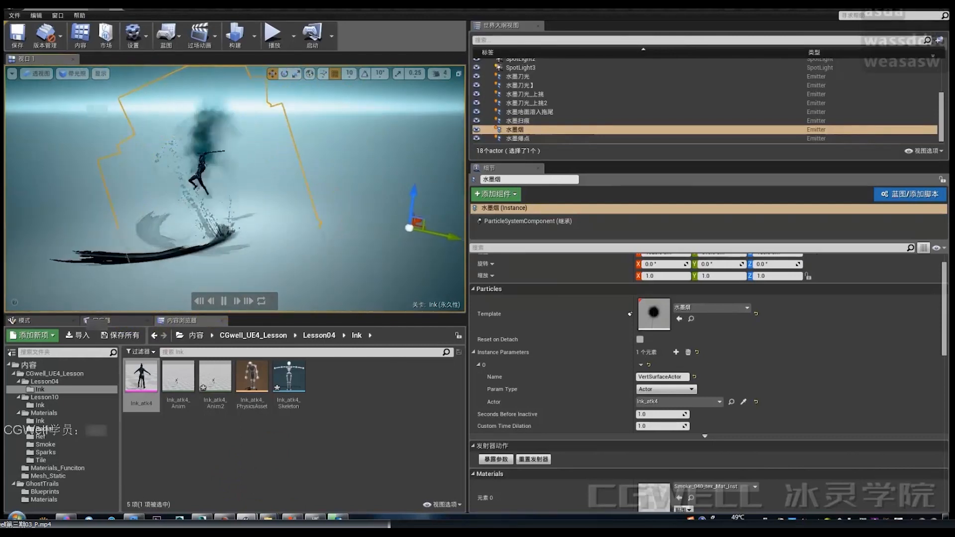
right_click_drag(263, 241, 262, 241)
key("a")
key("s")
key("d")
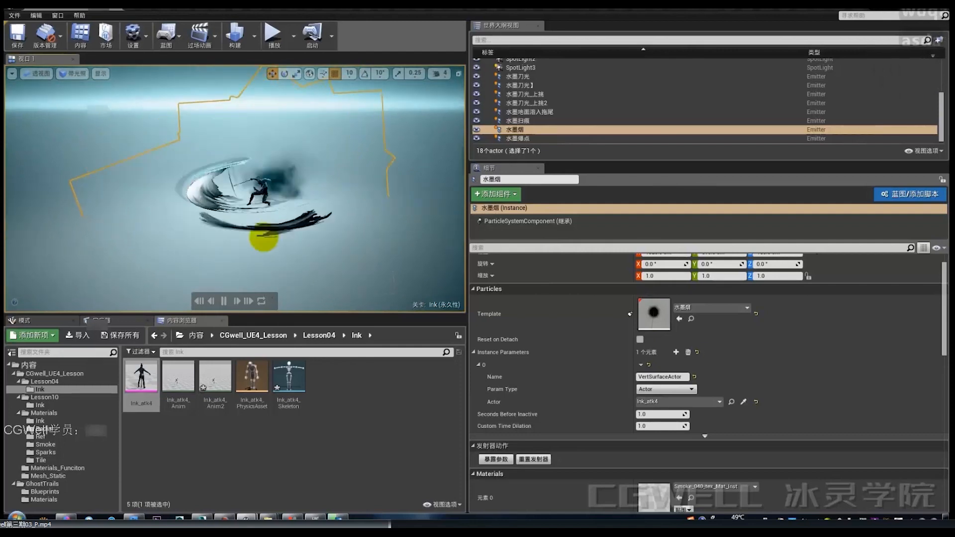
Step: Add the 水墨烟 emitter to the I04_ink sequence with a particle trigger track (粒子触发轨迹) and key Activate at frame 8
left_click(97, 321)
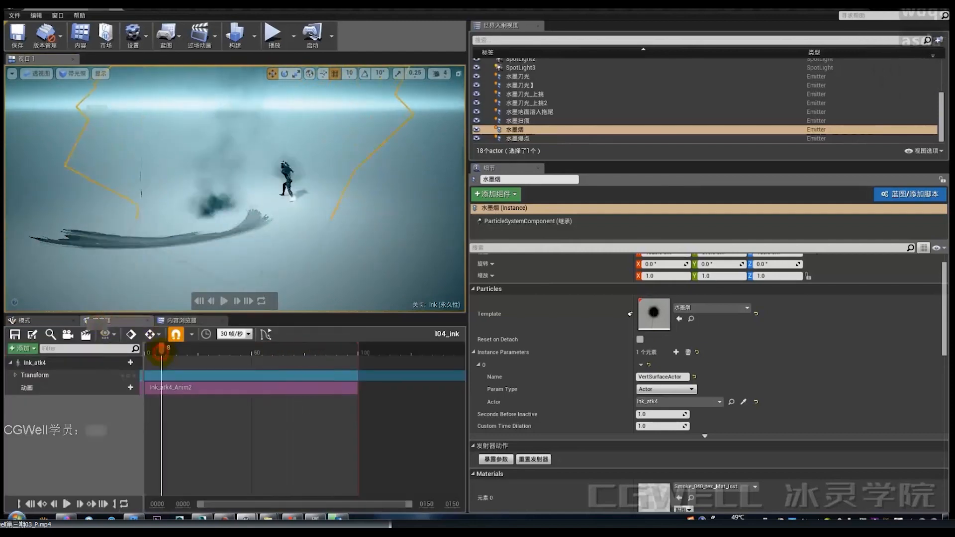
key("s")
key("d")
key("w")
key("a")
right_click_drag(247, 279, 245, 278)
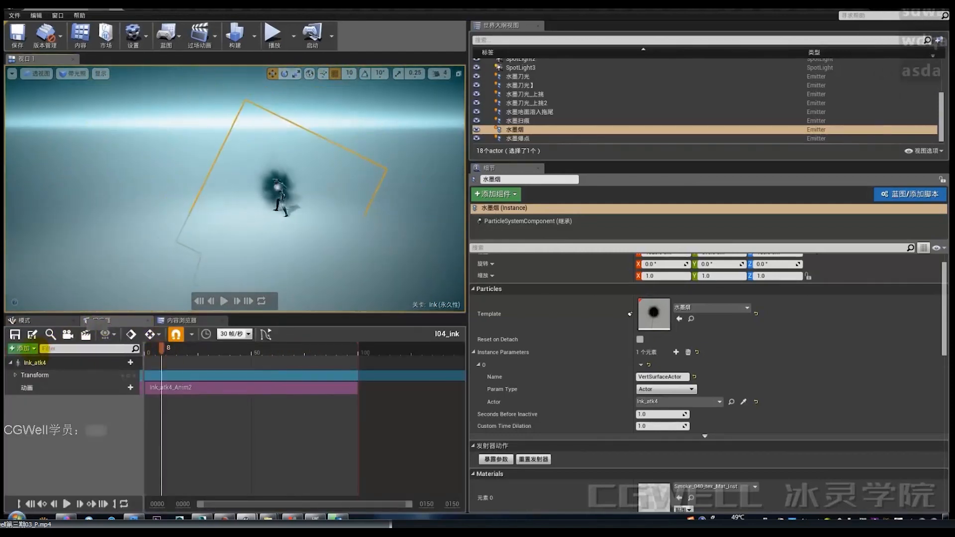
left_click(22, 349)
left_click(124, 411)
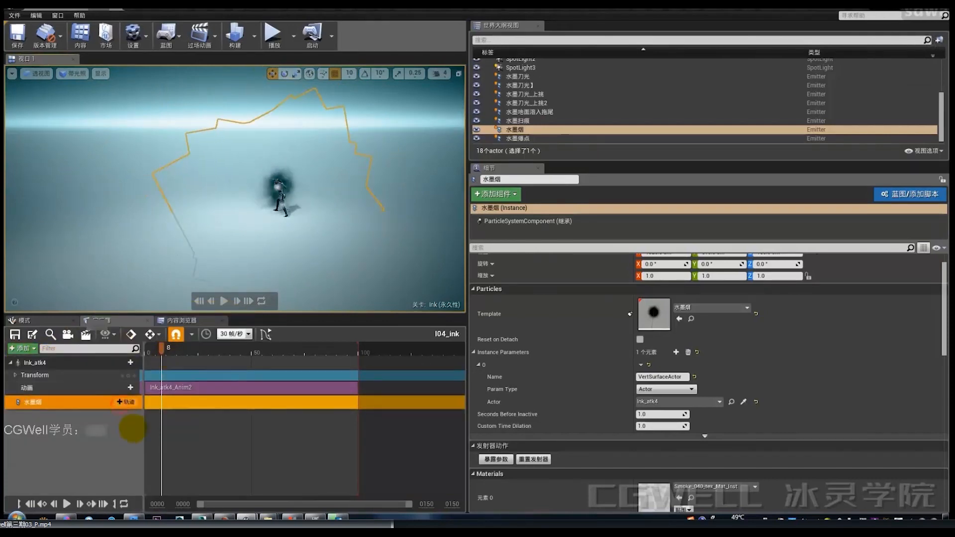
left_click(126, 401)
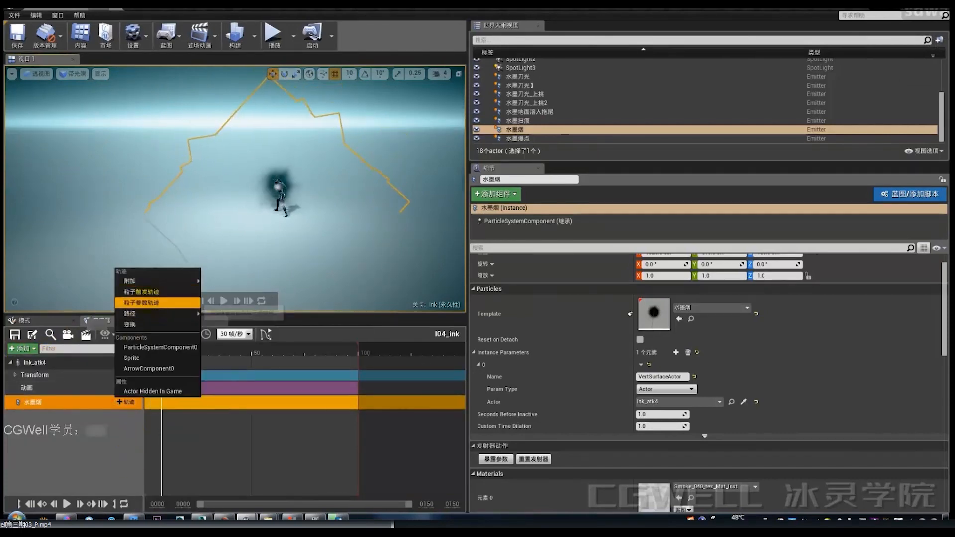
left_click(142, 292)
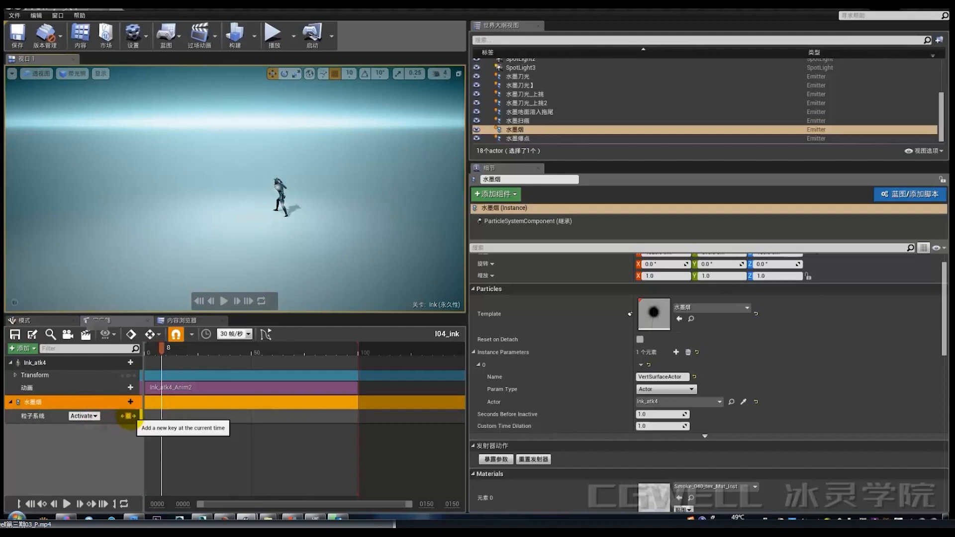
left_click(128, 416)
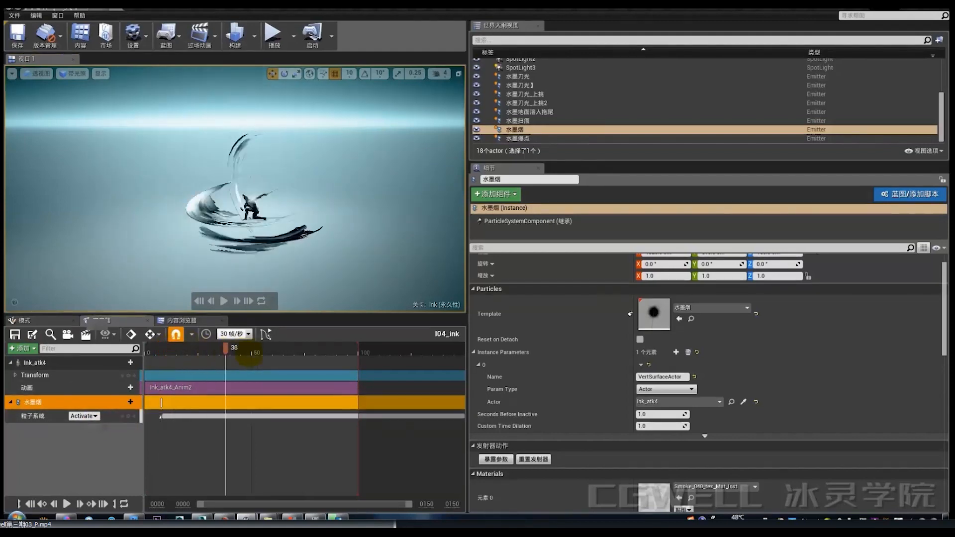
Step: Key the 水墨烟 particle track to Deactivate at frame 49 and shift its Activate key to about frame 4
left_click(84, 415)
left_click(81, 431)
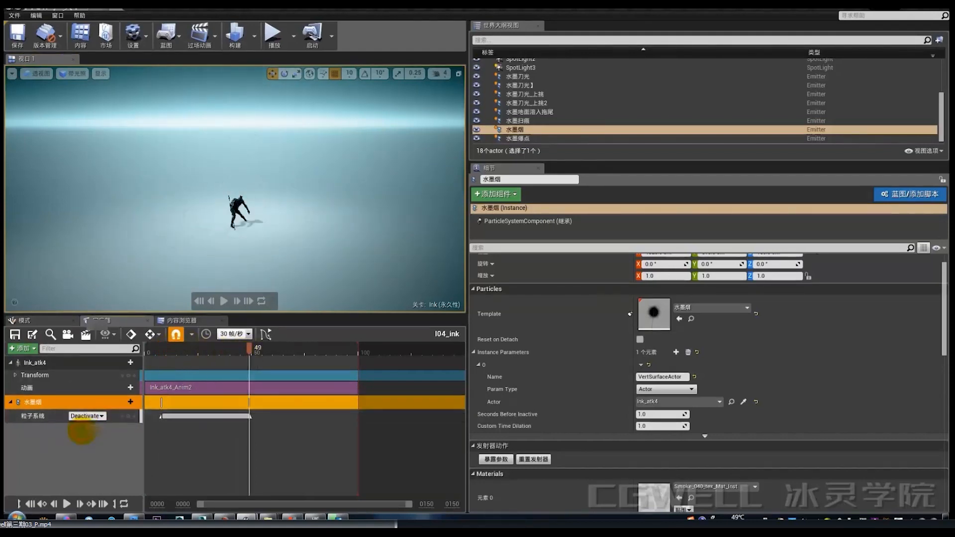
left_click_drag(158, 350, 143, 350)
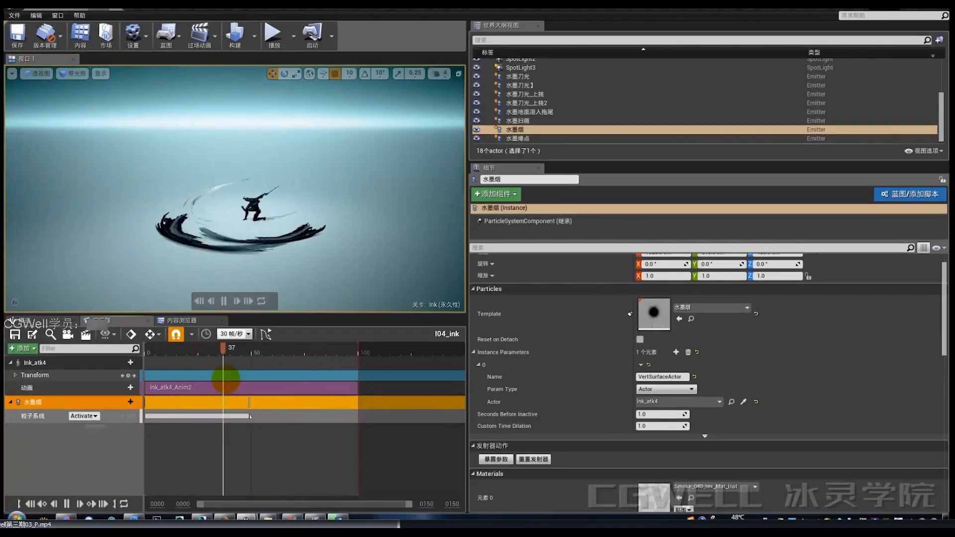
mouse_move(145, 418)
left_mouse_down()
mouse_move(161, 418)
mouse_move(153, 419)
left_mouse_up()
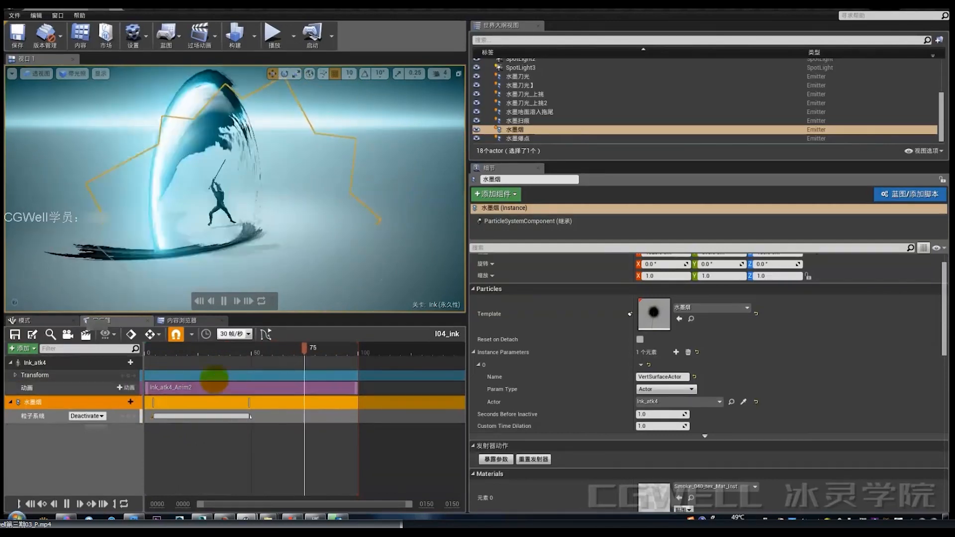
Step: Rewind the sequence to frame 0 and select the Ink_atk4 character in the level
left_click(186, 320)
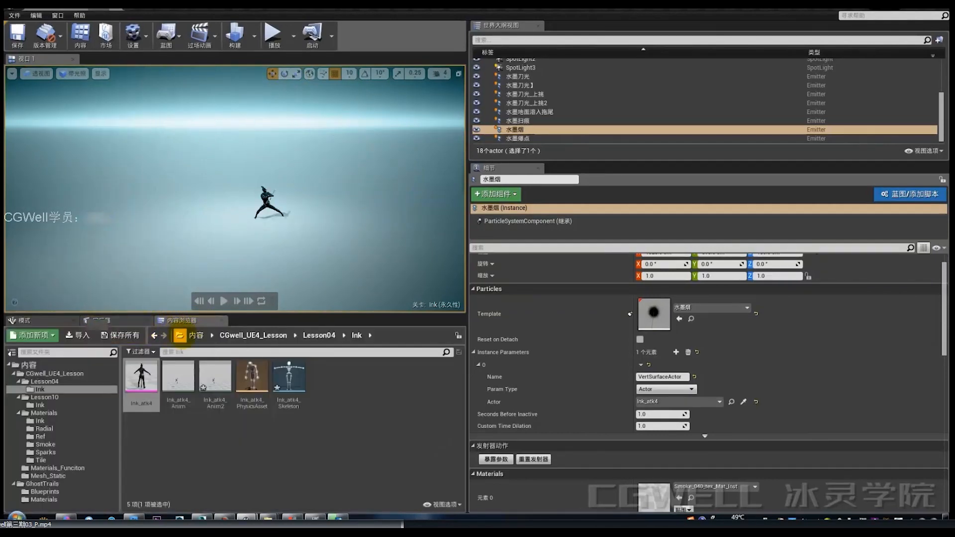
left_click(131, 320)
left_click_drag(173, 348, 158, 349)
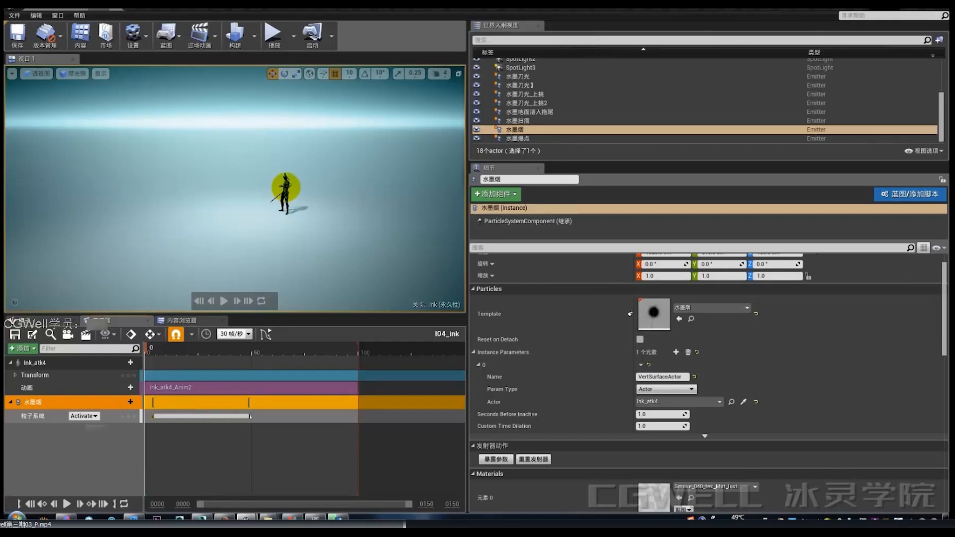
left_click(286, 187)
right_click_drag(313, 192, 318, 199)
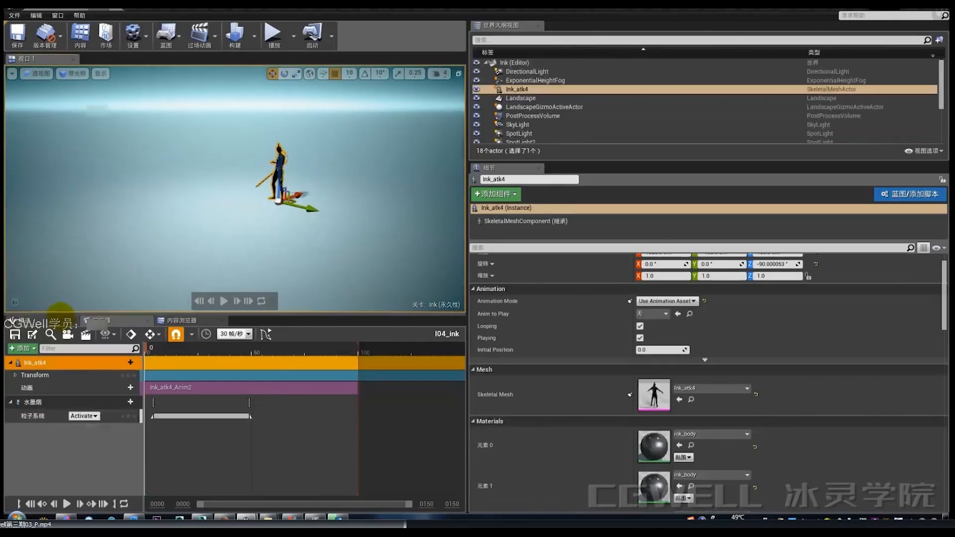
Step: Locate the GhostTrails folder in the project content
left_click(64, 320)
left_click(164, 321)
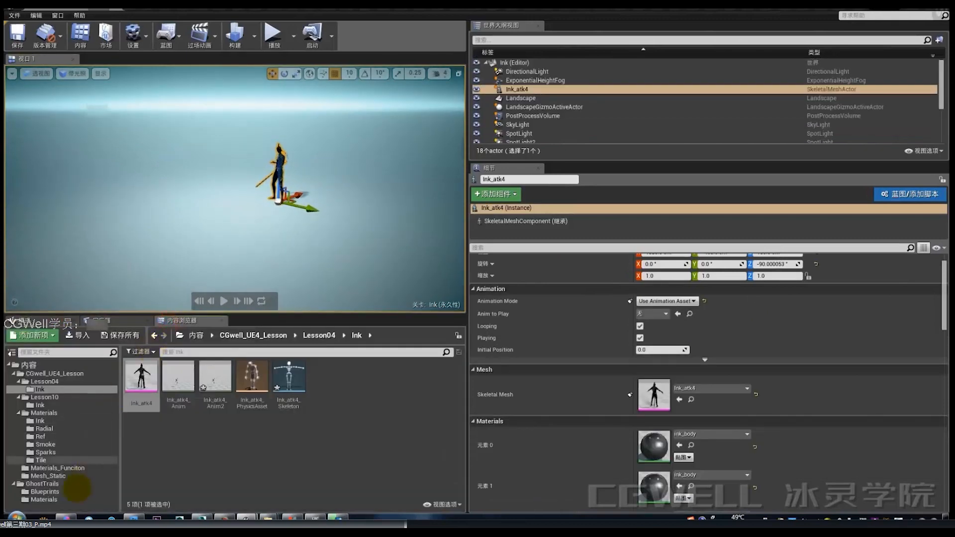
left_click(43, 483)
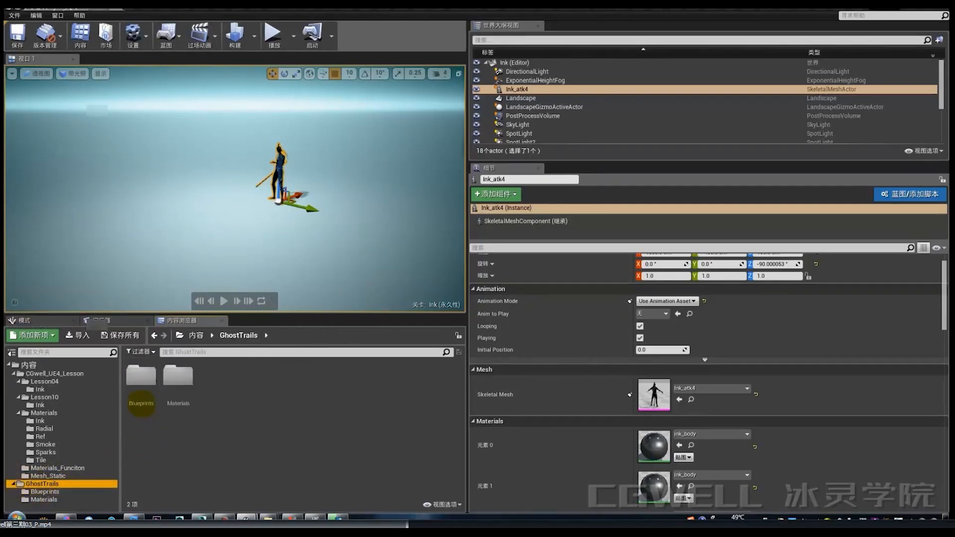
mouse_move(266, 246)
right_mouse_down()
mouse_move(318, 246)
mouse_move(264, 245)
mouse_move(267, 252)
right_mouse_up()
key("w")
key("s")
key("s")
key("q")
key("w")
key("d")
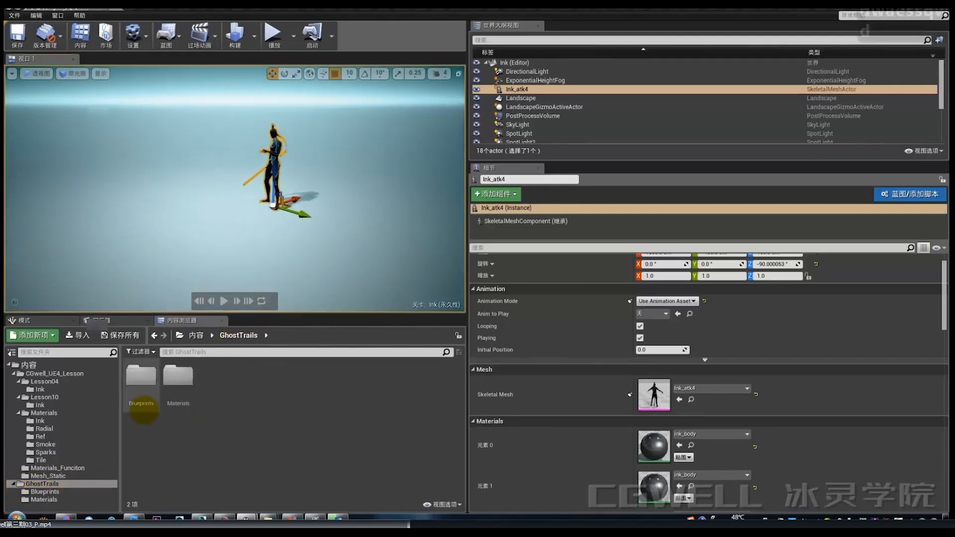
Step: Examine the ghost trail component, manager and other assets in the GhostTrails Blueprints folder
double_click(143, 409)
left_click(141, 380)
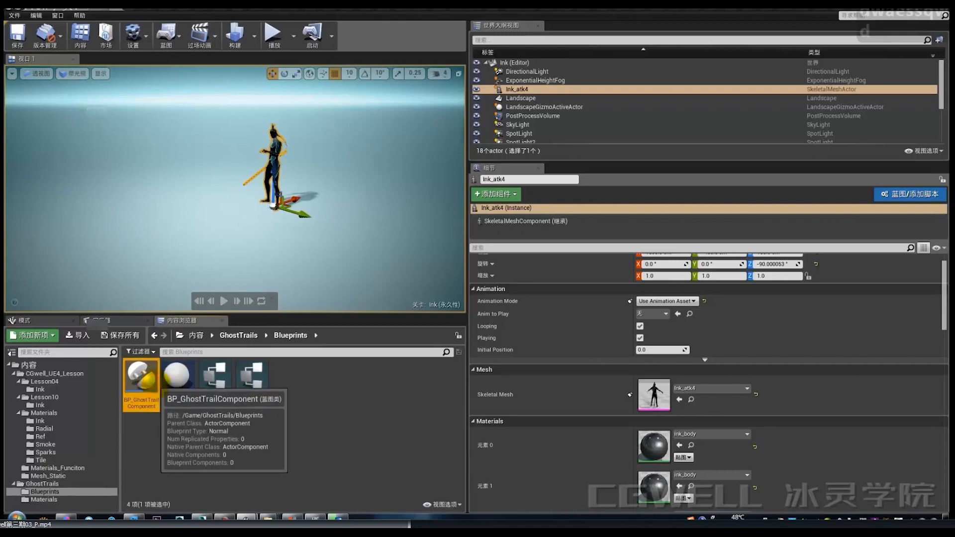
left_click(175, 382)
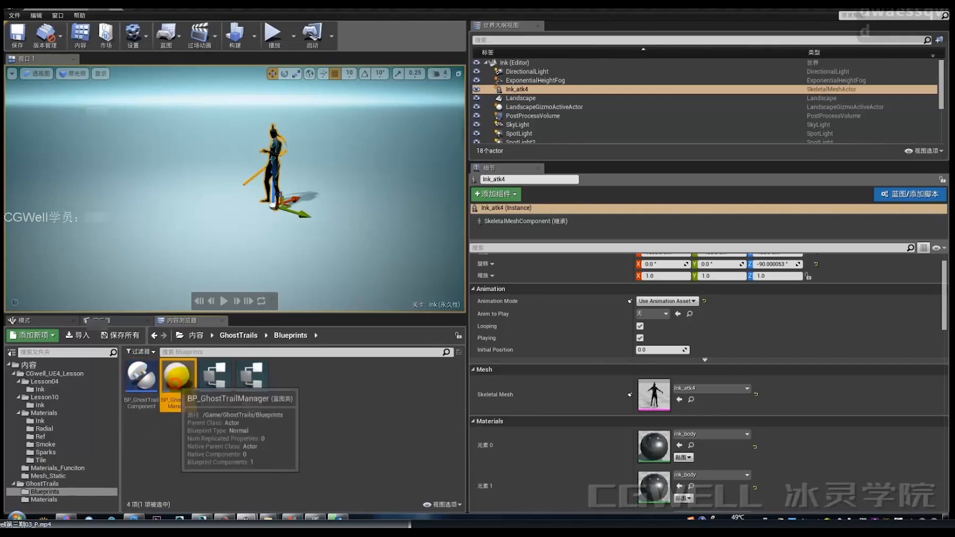
left_click(214, 380)
left_click(259, 379)
left_click(177, 379)
left_click(146, 378)
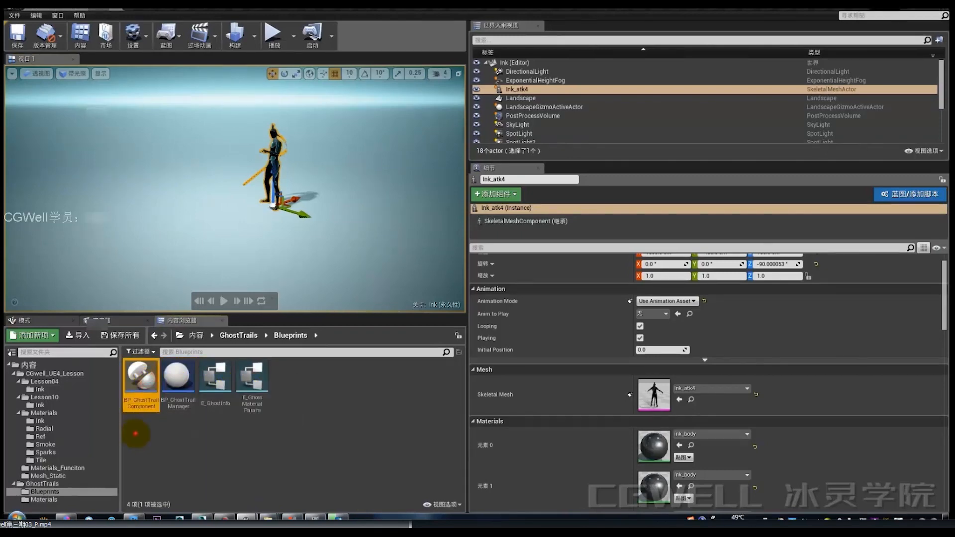
left_click(177, 380)
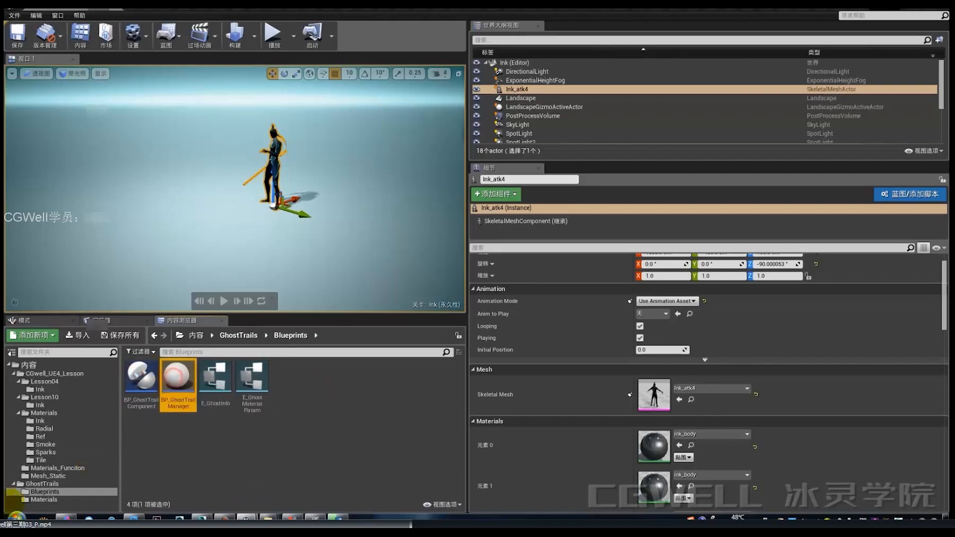
Step: Open M_GhostMaterial from the GhostTrails Materials folder and examine the Color and Fade nodes feeding its emissive colour and opacity
left_click(19, 499)
left_click(140, 384)
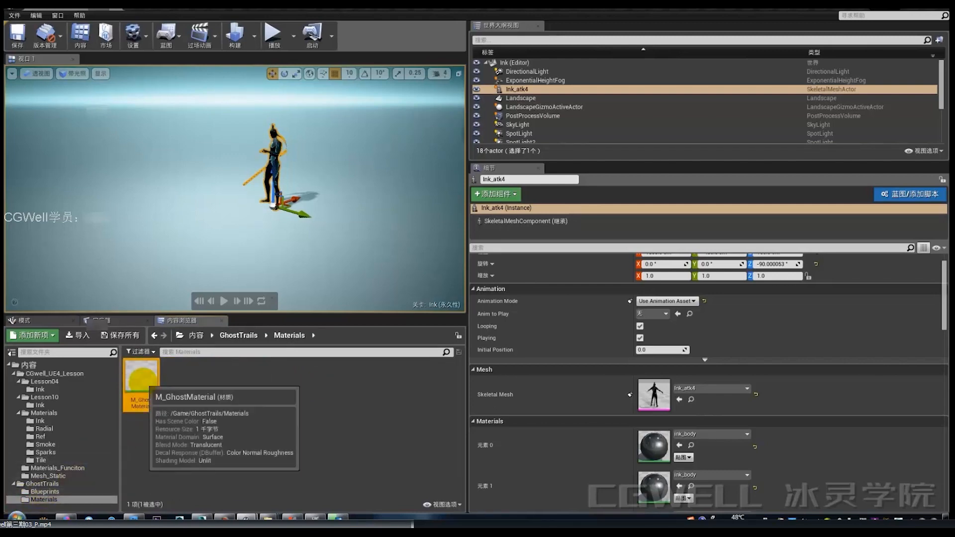
double_click(141, 385)
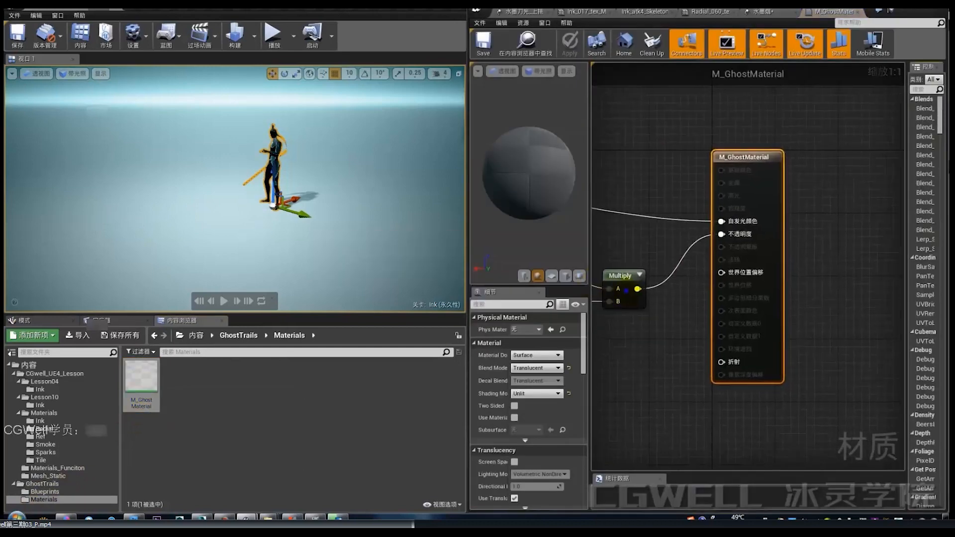
right_click_drag(637, 288, 801, 281)
scroll(798, 274, "down", 2)
right_click_drag(699, 235, 732, 255)
left_click(699, 235)
left_click(685, 283)
left_click(698, 231)
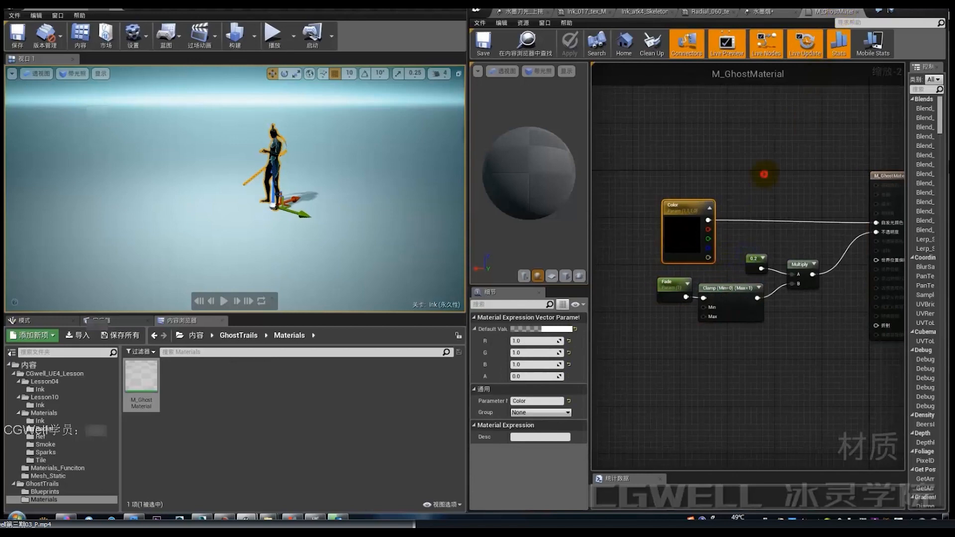
left_click(764, 174)
Step: Close the M_GhostMaterial editor and return to the GhostTrails folder and the level view of the character
left_click(857, 11)
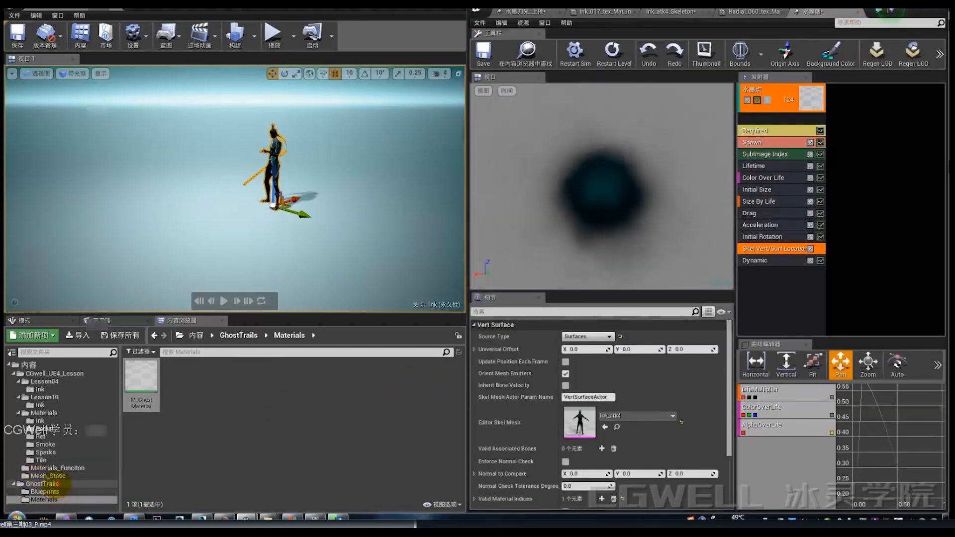
left_click(42, 483)
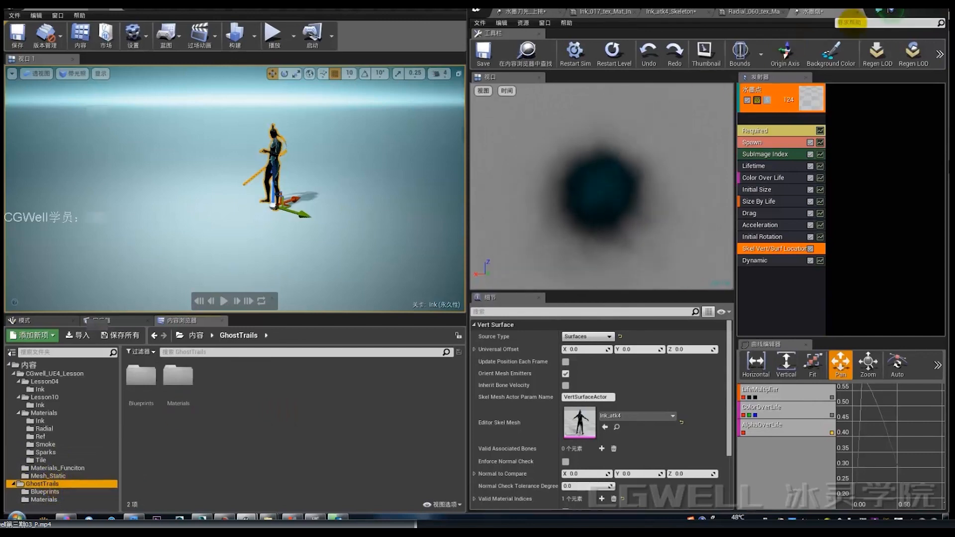
left_click(904, 9)
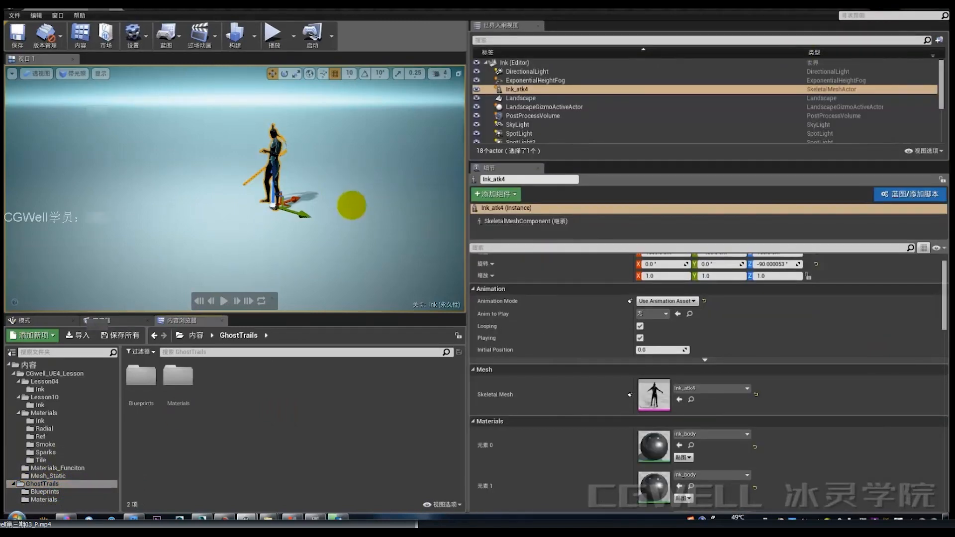
right_click_drag(351, 205, 261, 187)
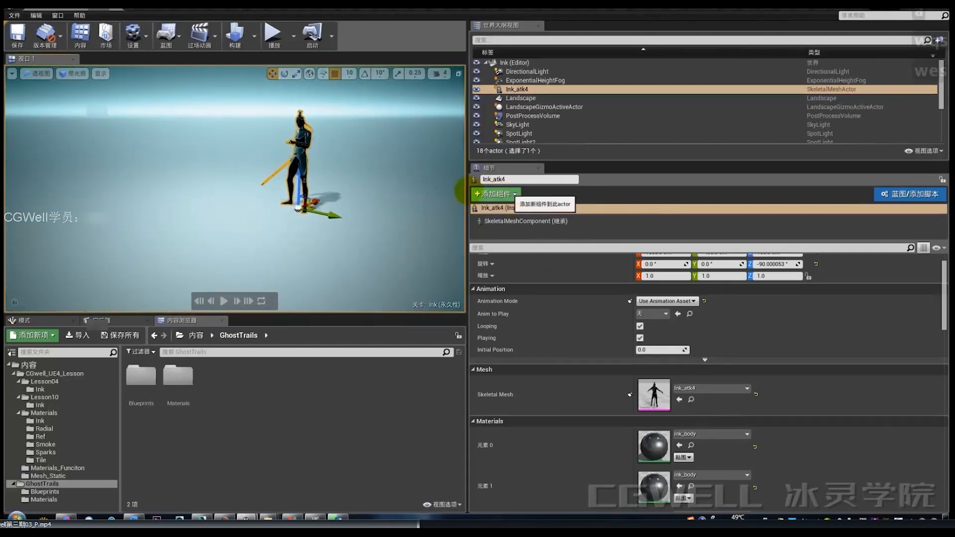
Step: Add a BP Ghost Trail Component to the Ink_atk4 actor, keeping the name BP_GhostTrail
left_click(512, 194)
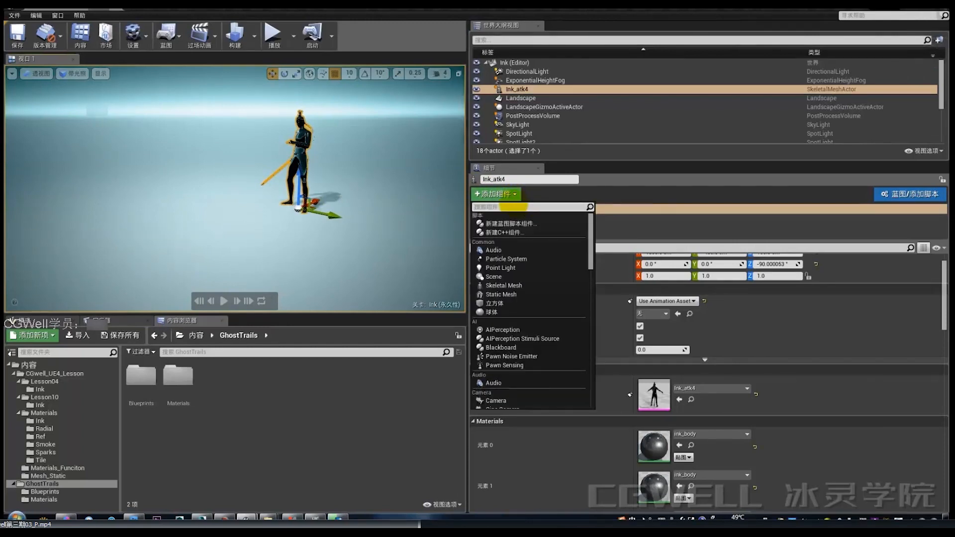
type("gh")
key("shift")
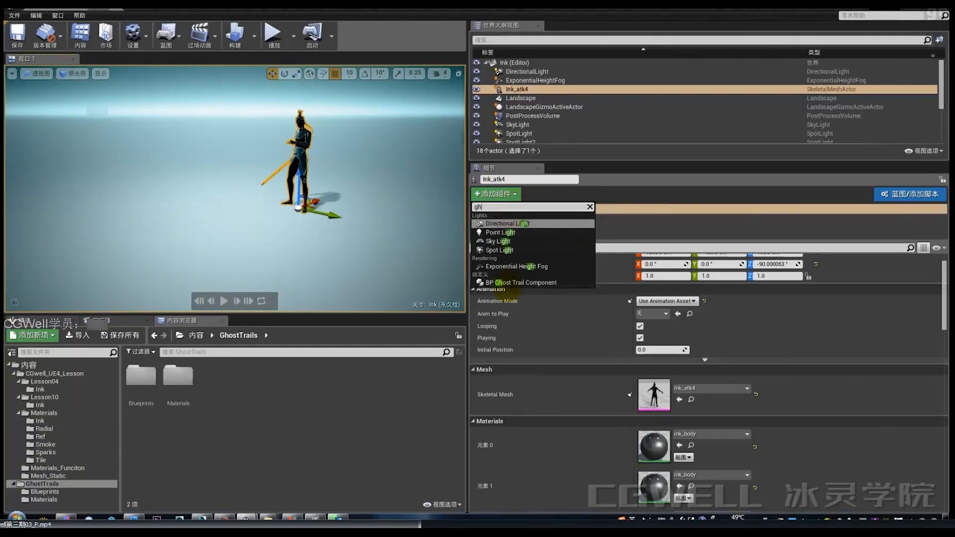
left_click(517, 282)
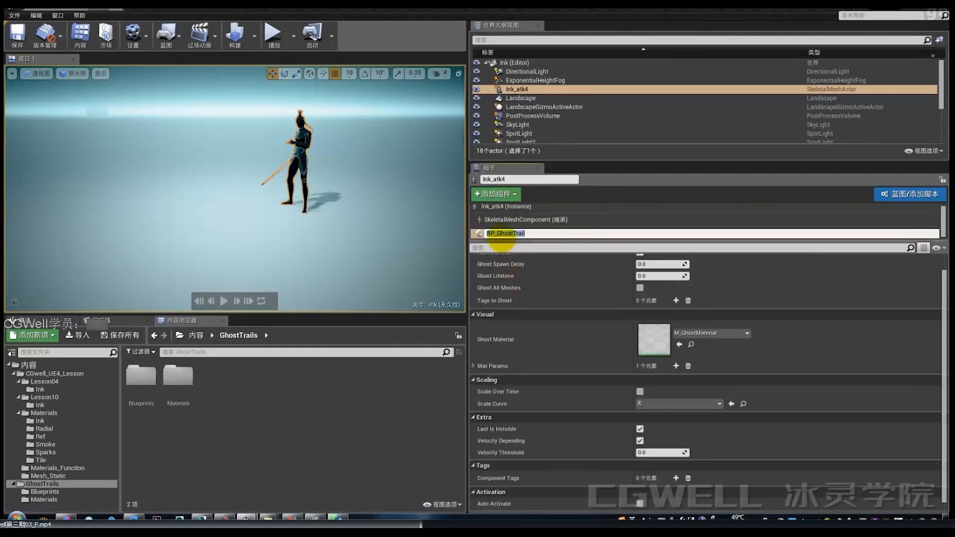
left_click(480, 236)
left_click(486, 235)
mouse_move(349, 232)
right_mouse_down()
mouse_move(318, 258)
mouse_move(349, 231)
mouse_move(343, 243)
mouse_move(330, 237)
mouse_move(349, 231)
right_mouse_up()
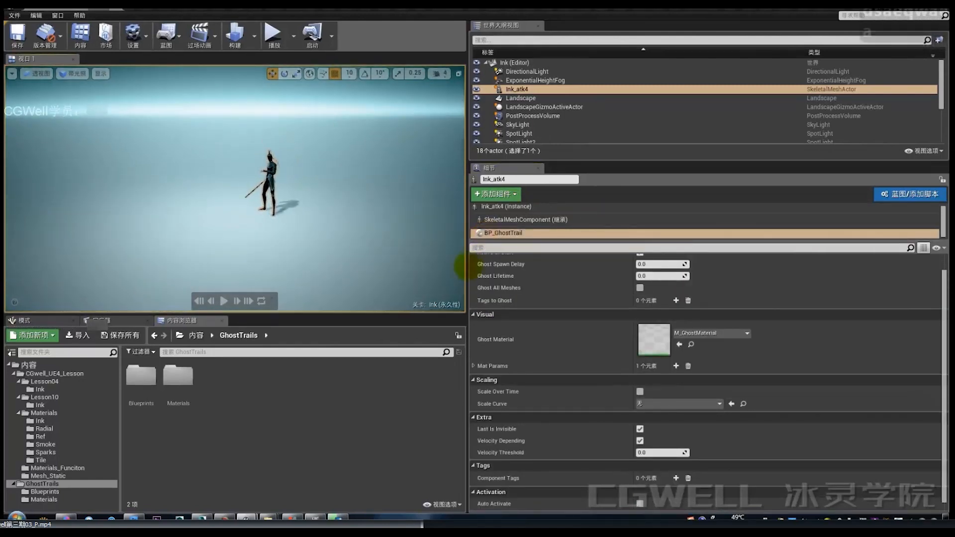
Step: Review BP_GhostTrail's Ghost Spawn Delay and Ghost Lifetime settings and enable Ghost All Meshes
left_click_drag(943, 368, 897, 310)
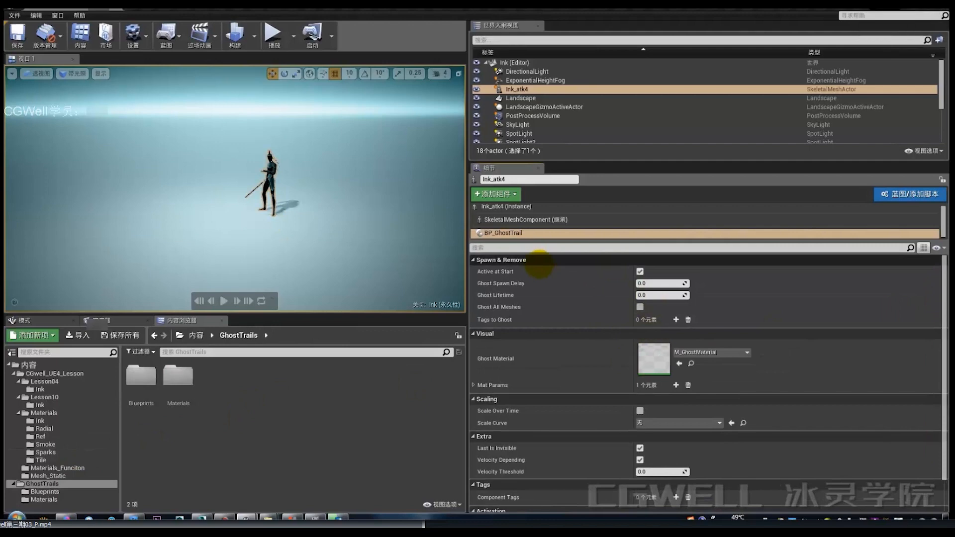
left_click_drag(945, 348, 943, 318)
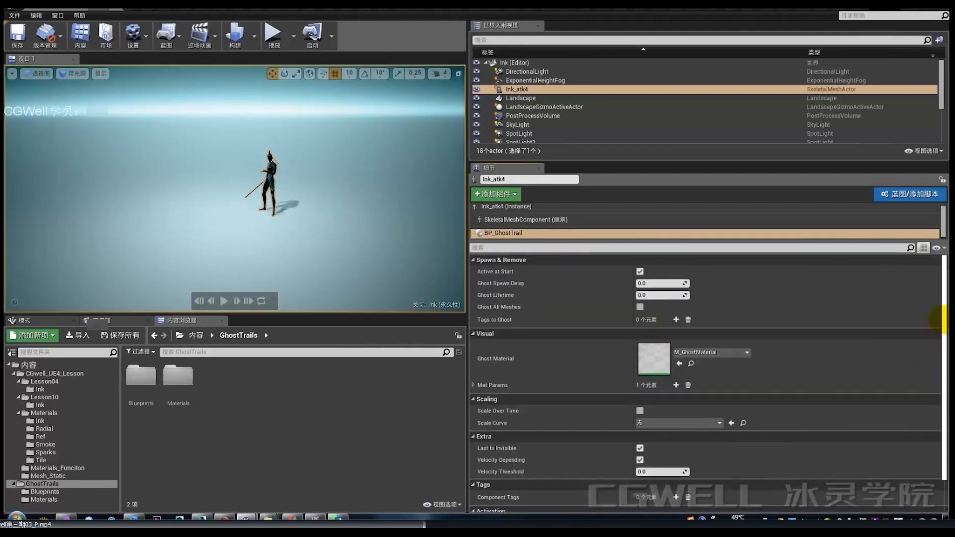
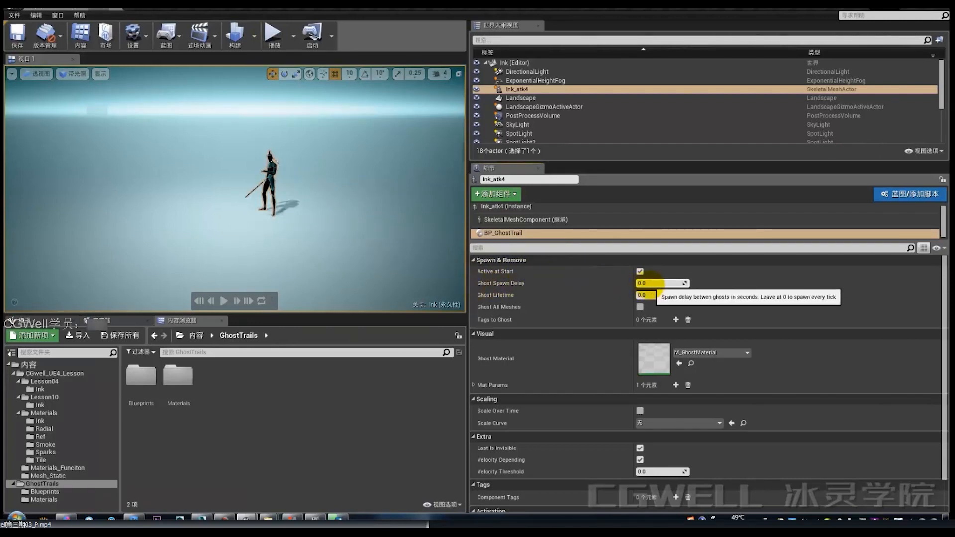
left_click(649, 283)
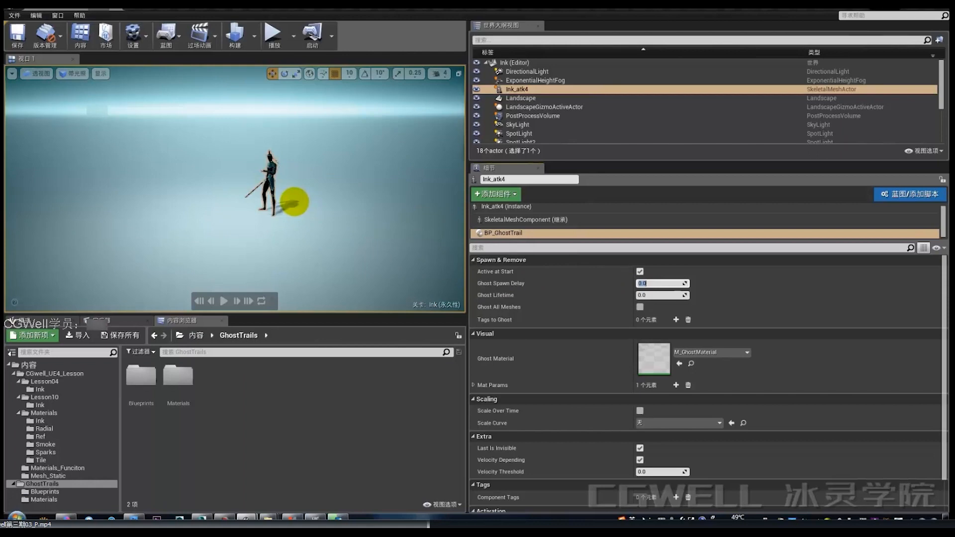
key("alt+q")
left_click_drag(297, 147, 298, 235)
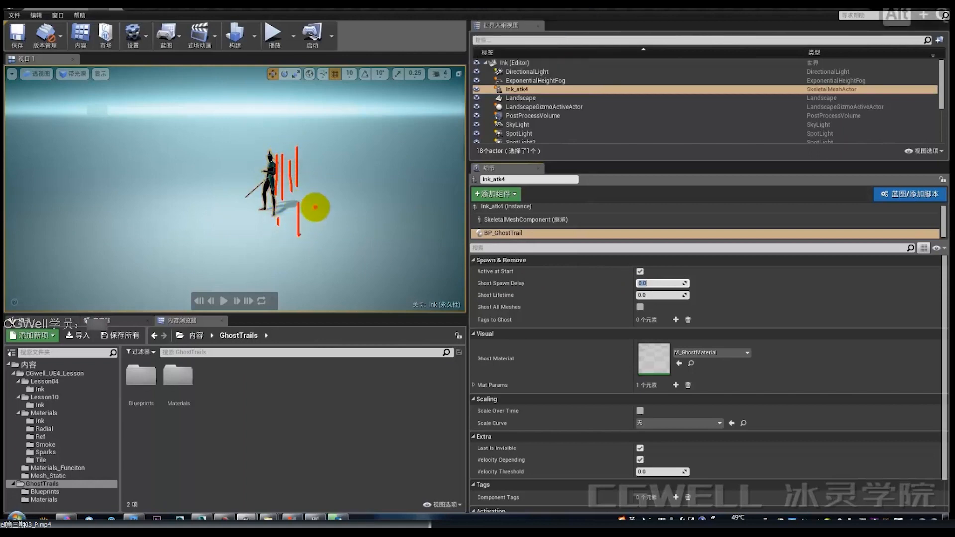
key("alt+q")
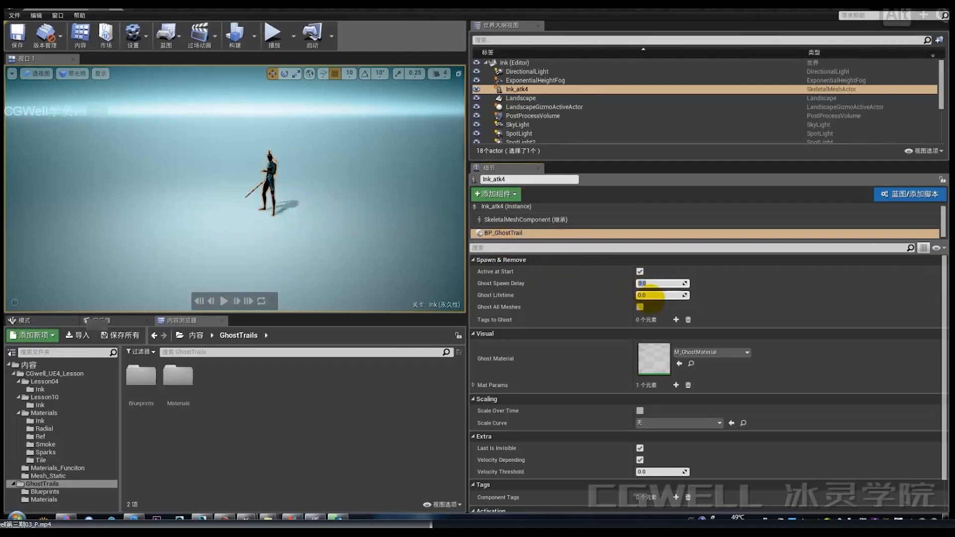
left_click(651, 296)
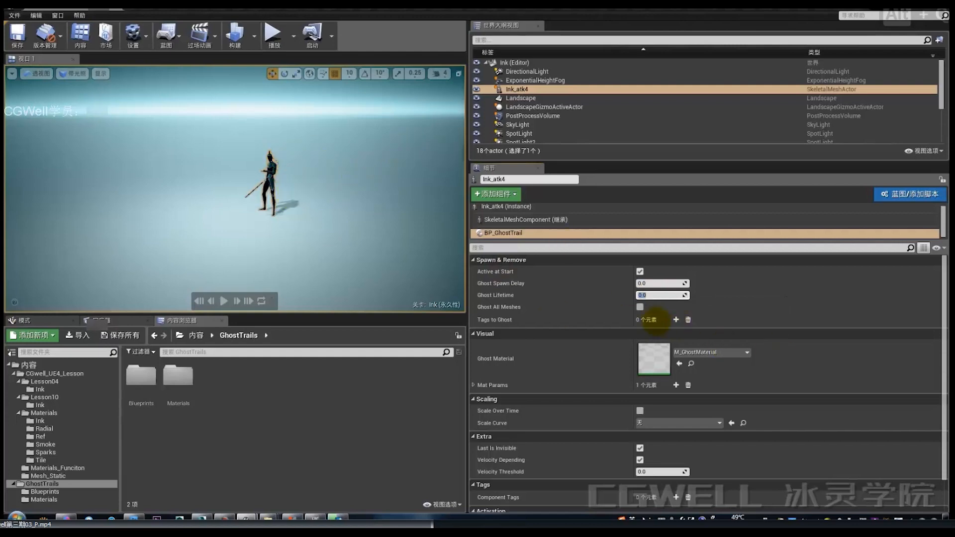
left_click(639, 307)
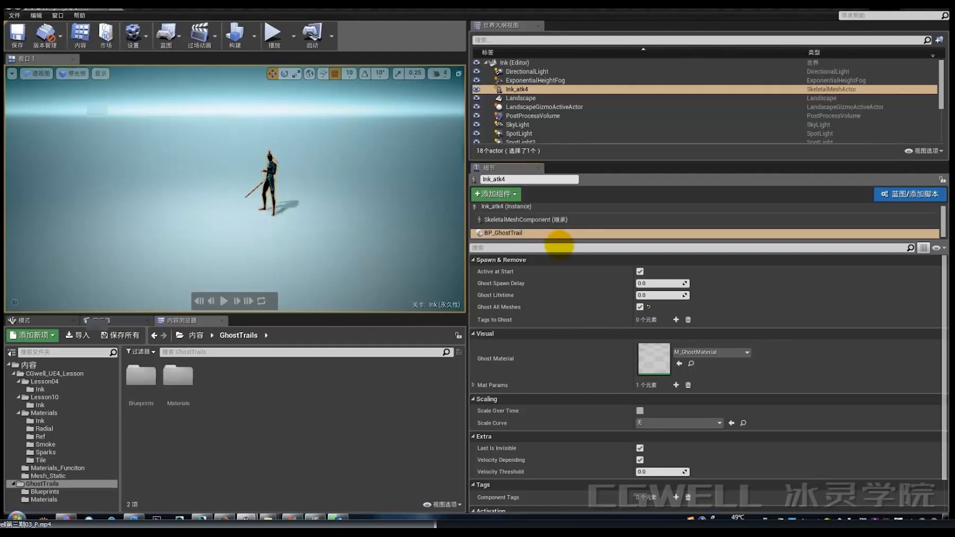
Step: Expand the first Mat Params element of BP_GhostTrail and examine its parameter name and curve settings
scroll(662, 323, "down", 1)
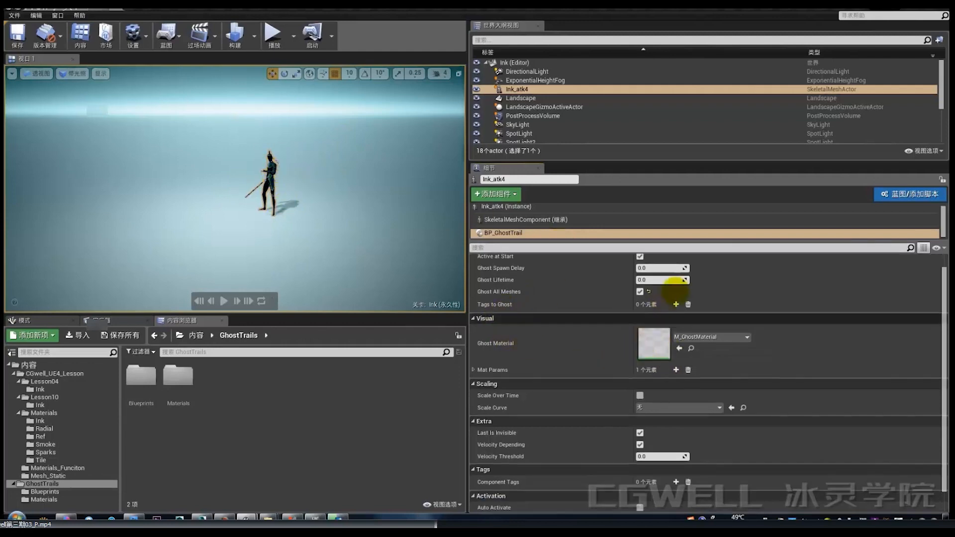
scroll(666, 318, "down", 1)
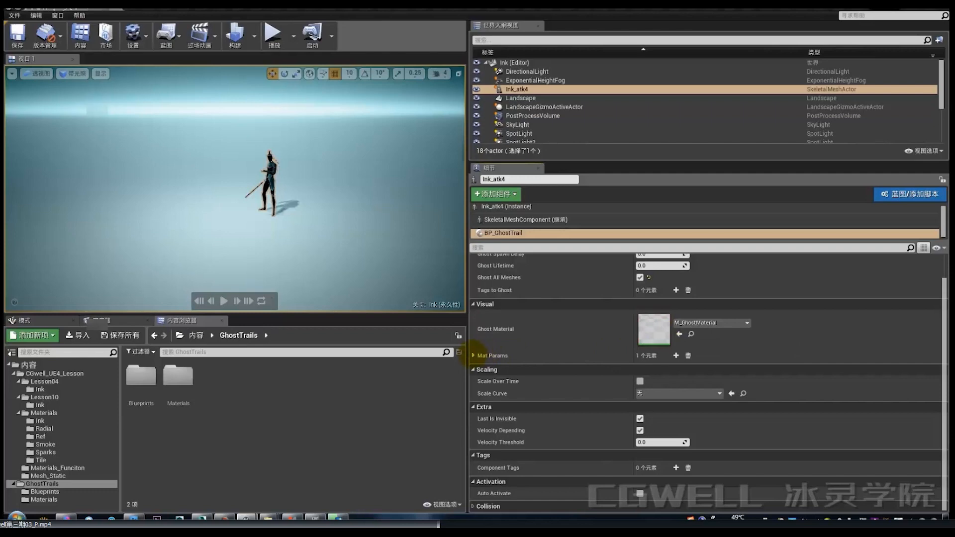
left_click(474, 356)
left_click(477, 368)
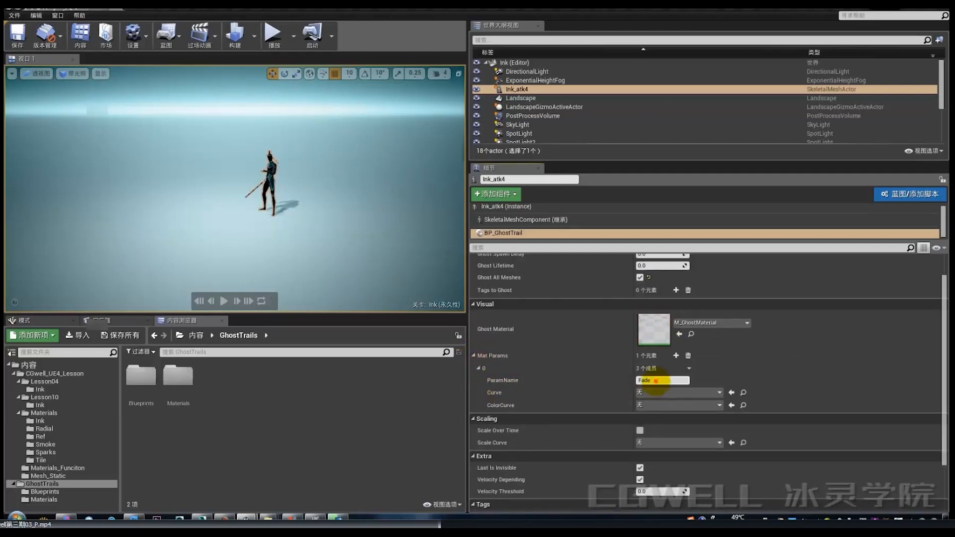
left_click(655, 380)
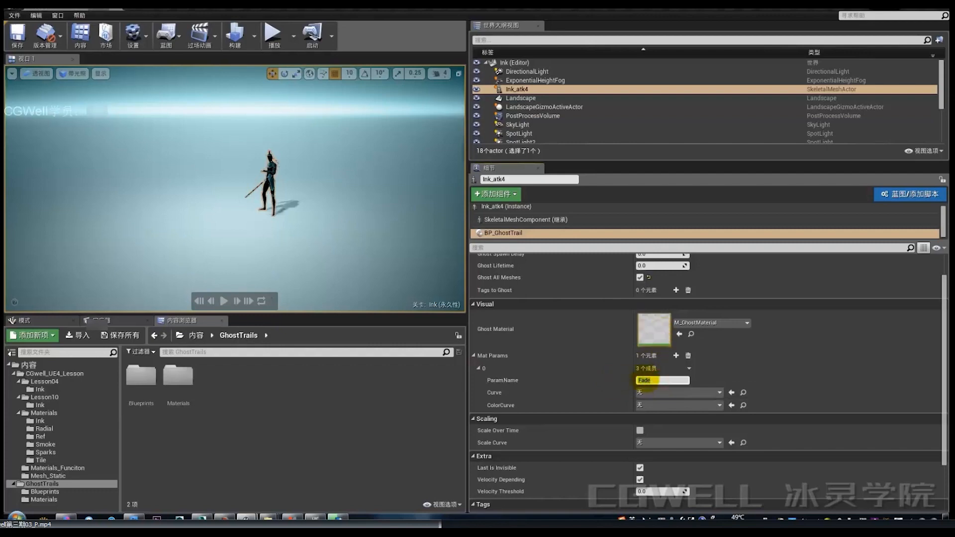
Step: Open M_GhostMaterial to check the Fade parameter feeding its opacity, and return to the BP_GhostTrail settings in the level editor
double_click(652, 334)
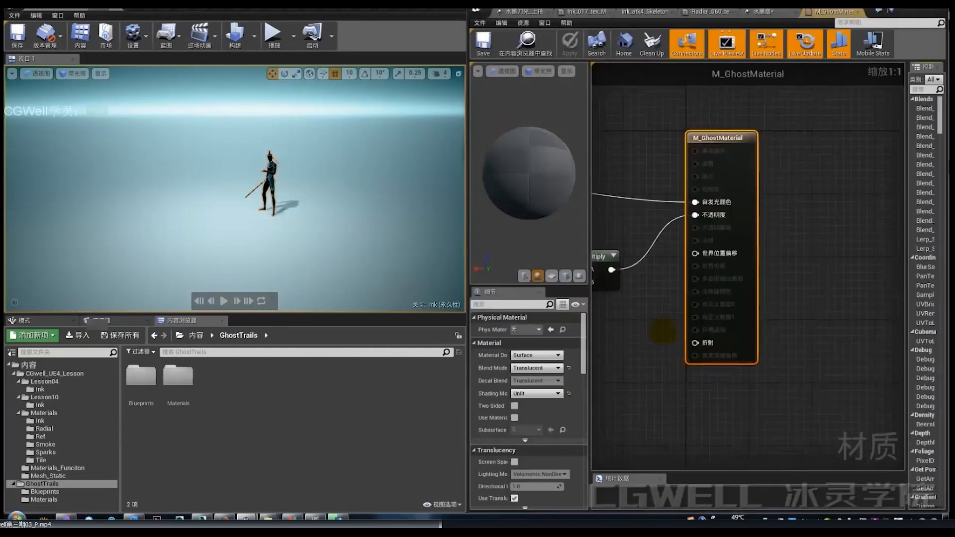
left_click(696, 327)
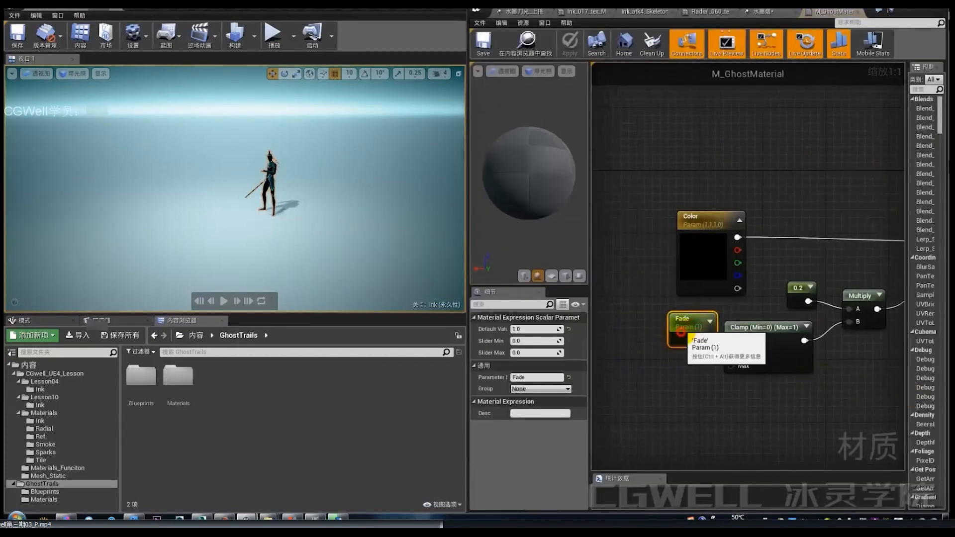
left_click_drag(690, 327, 723, 389)
right_click_drag(850, 387, 712, 389)
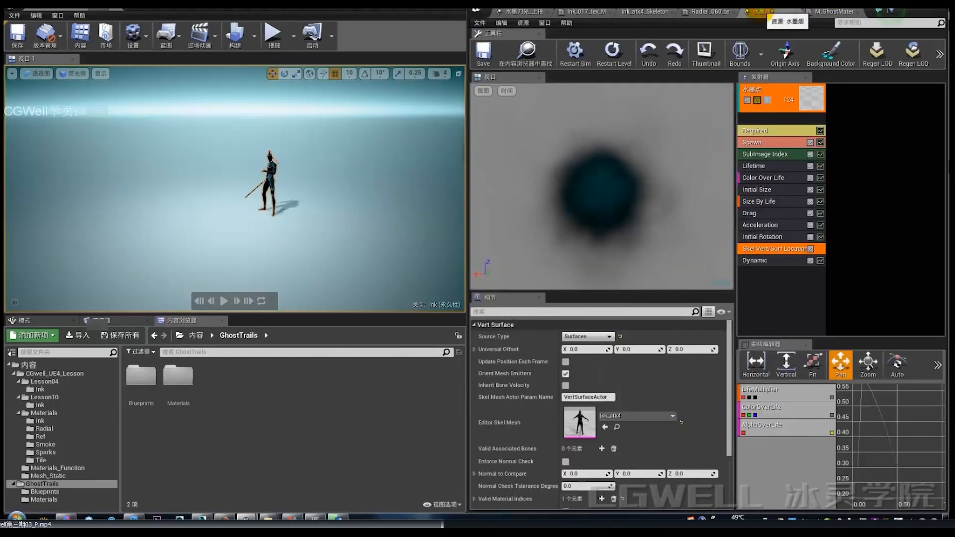
left_click(759, 11)
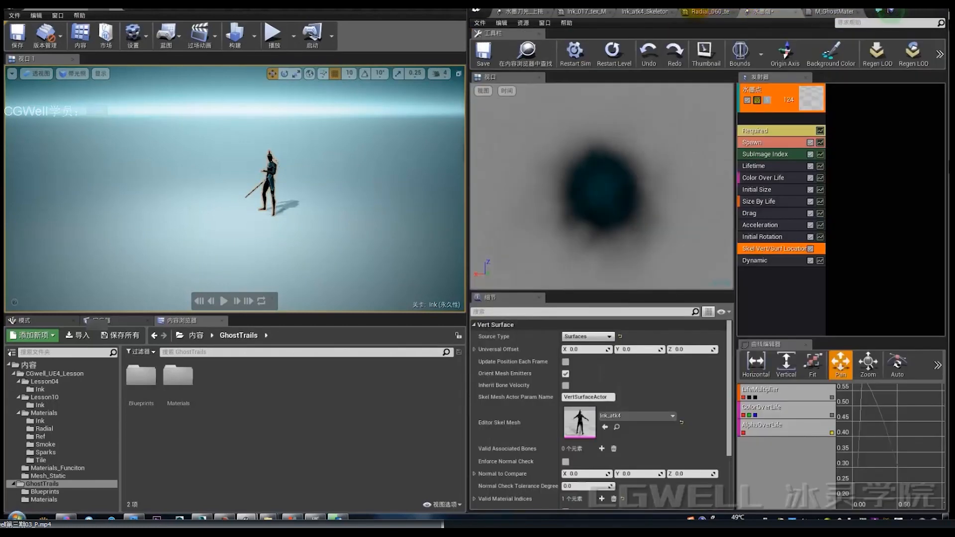
left_click(705, 12)
left_click(644, 11)
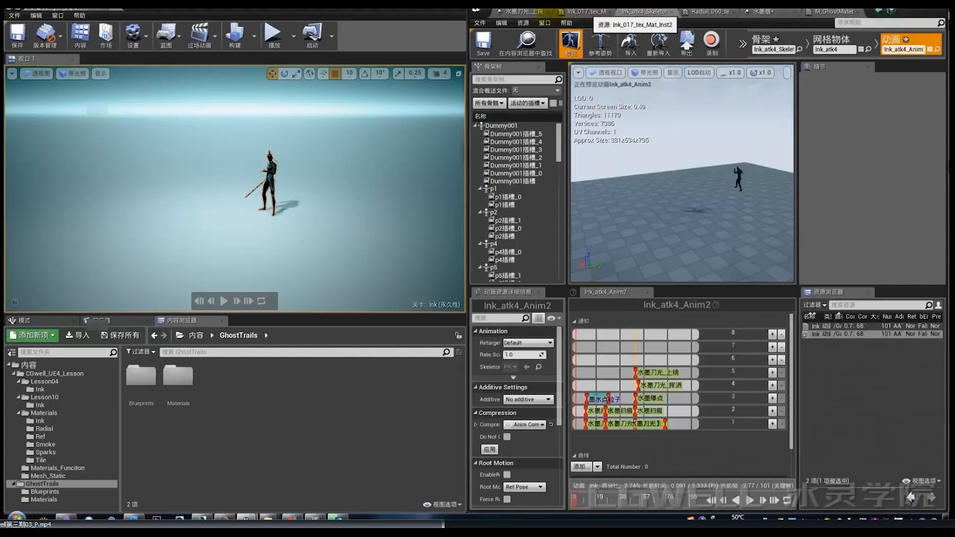
left_click(906, 11)
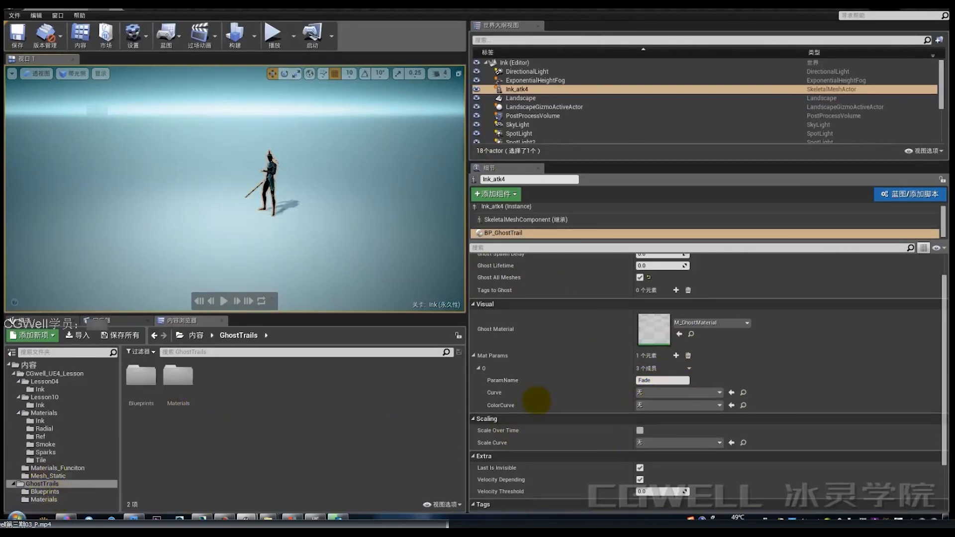
Step: Start creating a curve asset in the Lesson04 folder and choose CurveFloat as its parent class
left_click(51, 390)
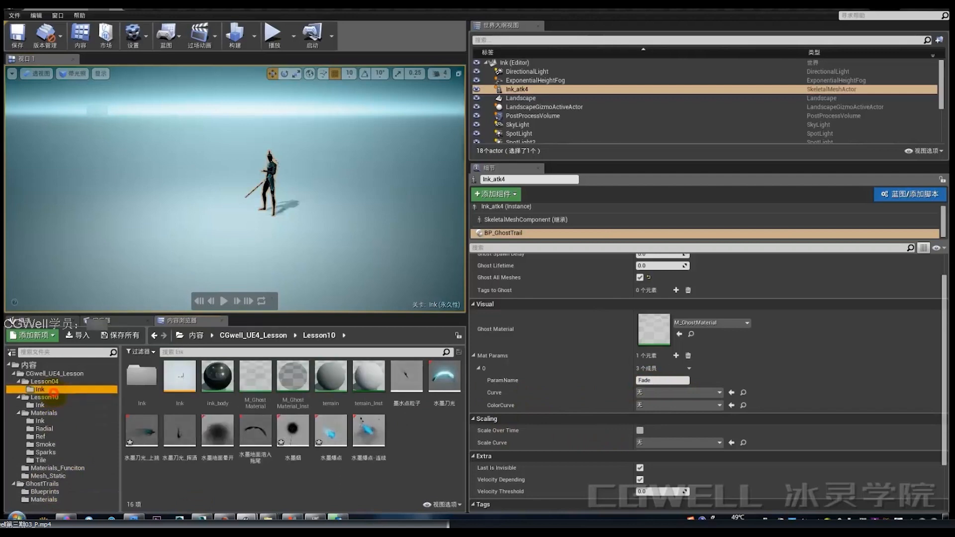
left_click(44, 381)
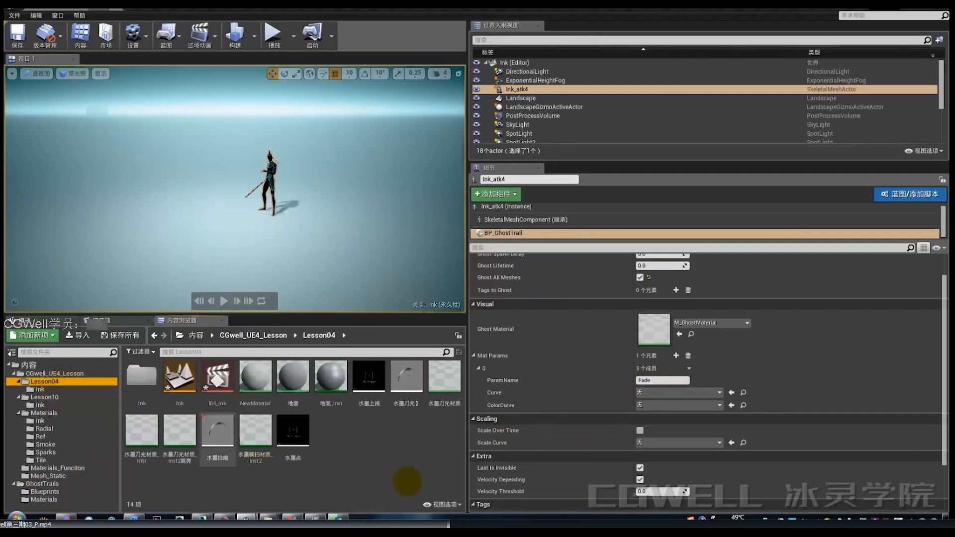
right_click(358, 442)
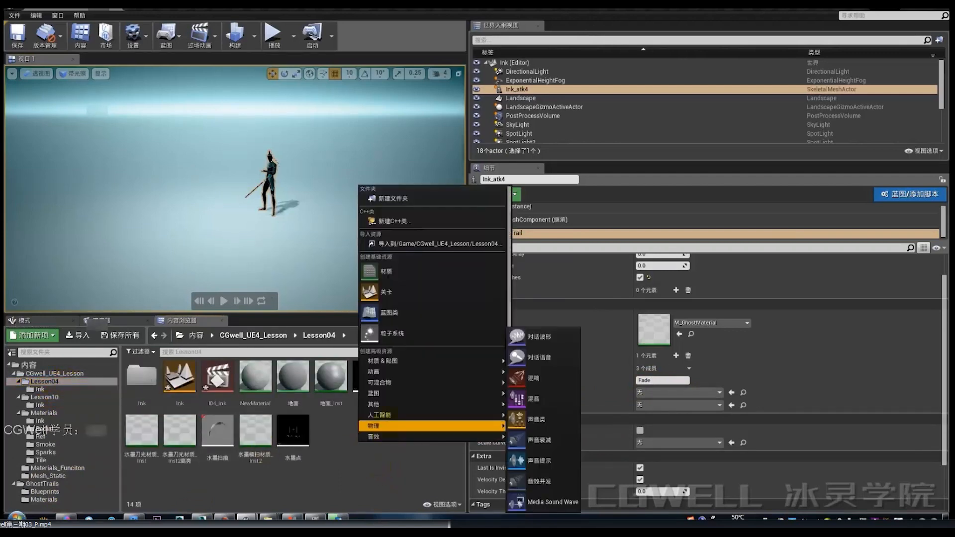
mouse_move(500, 404)
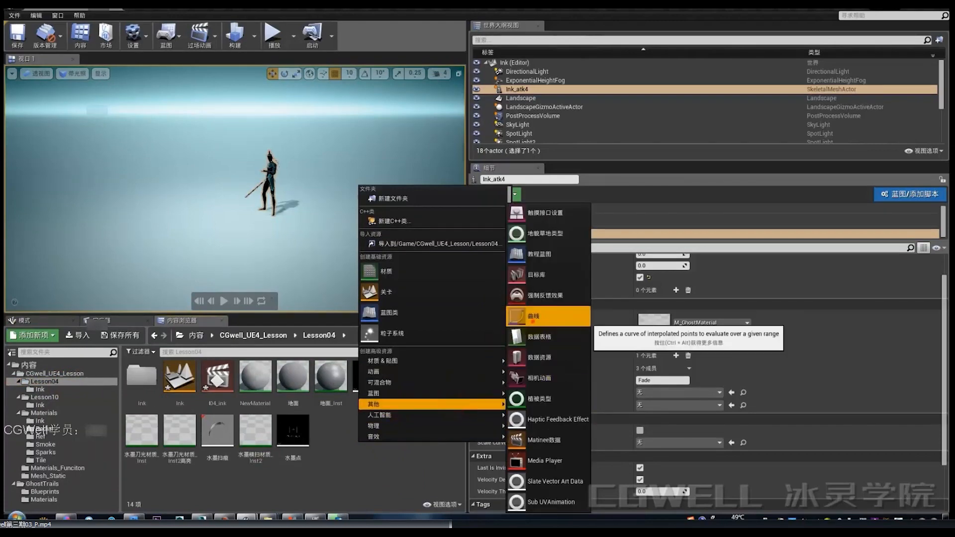
left_click(532, 316)
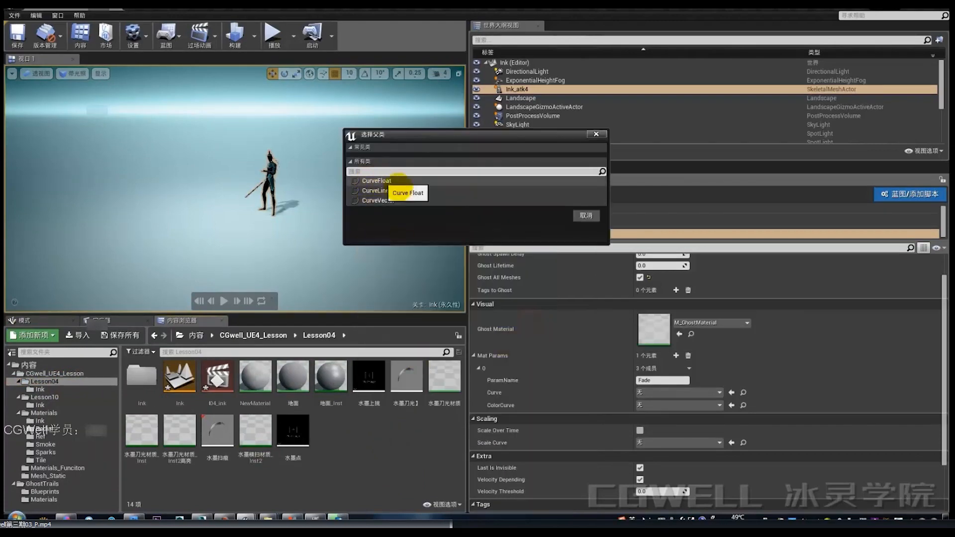
left_click(377, 180)
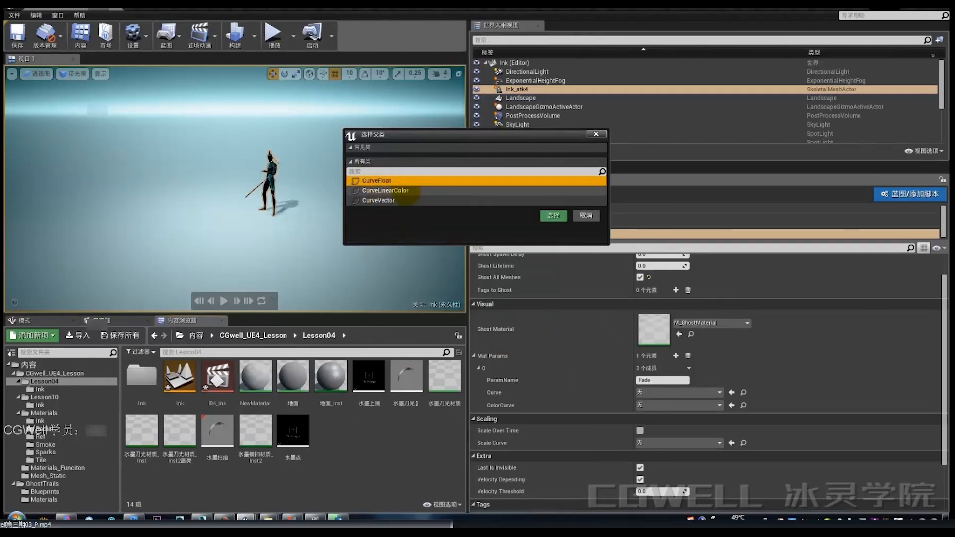
left_click(402, 191)
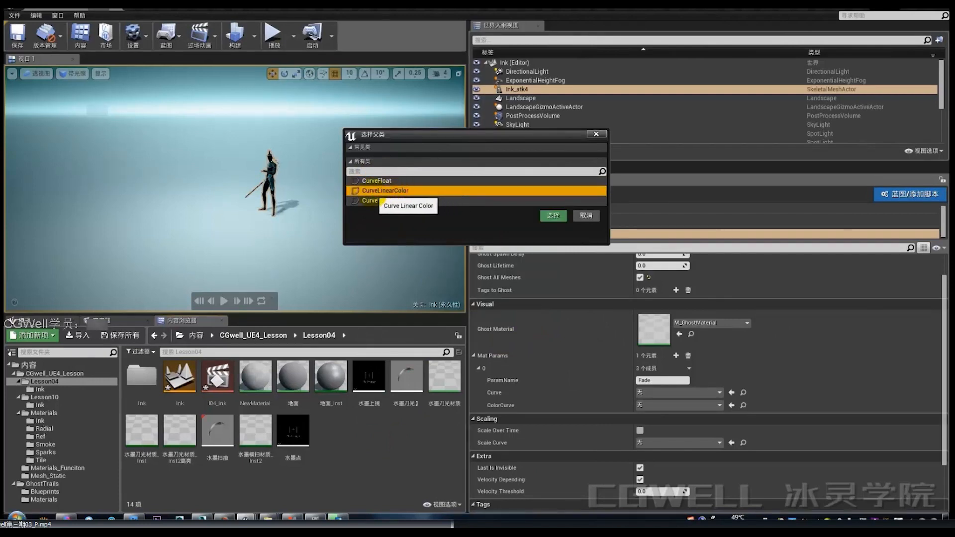
left_click(384, 200)
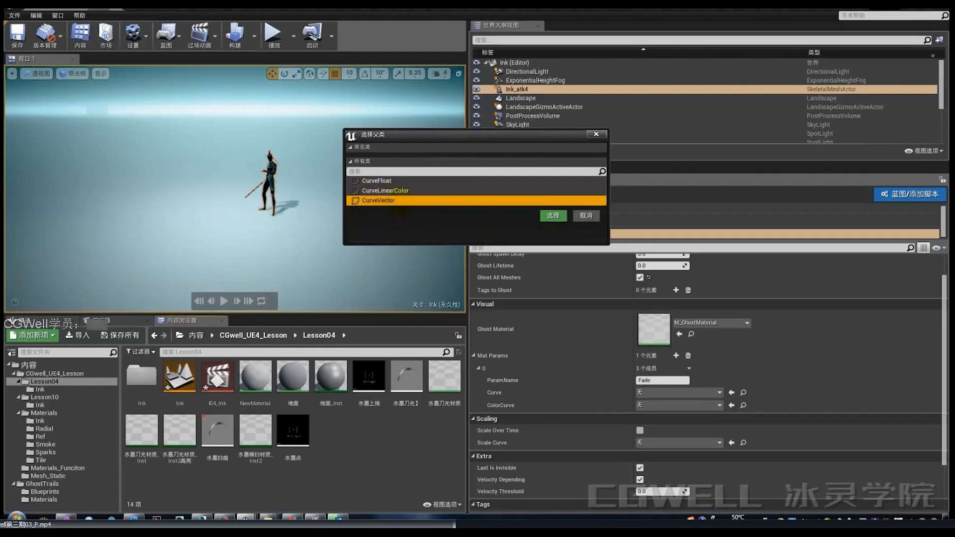
left_click(391, 181)
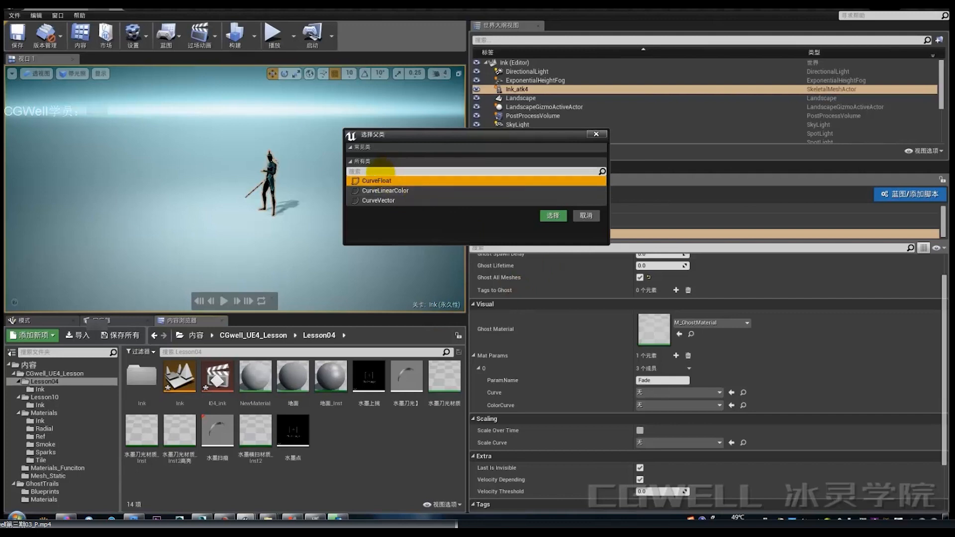
left_click(381, 171)
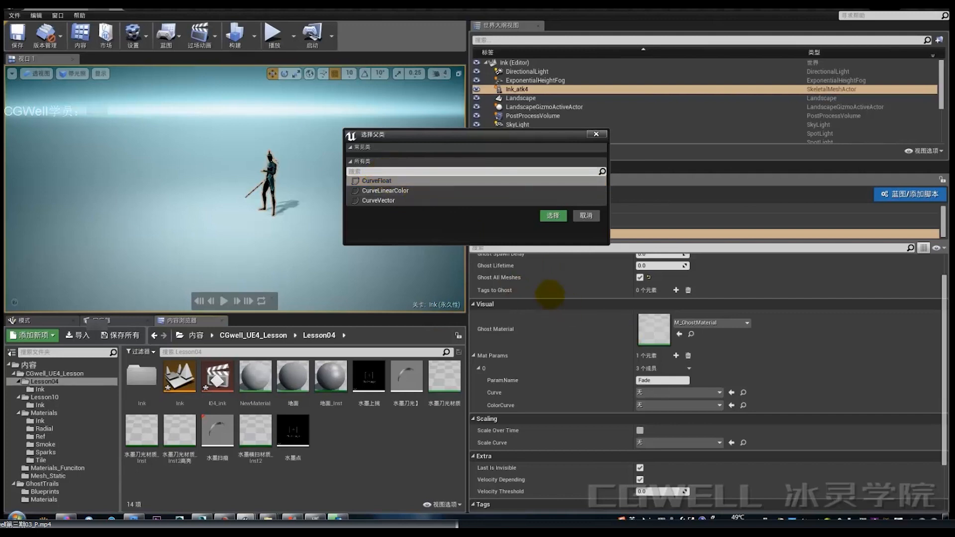
type("d")
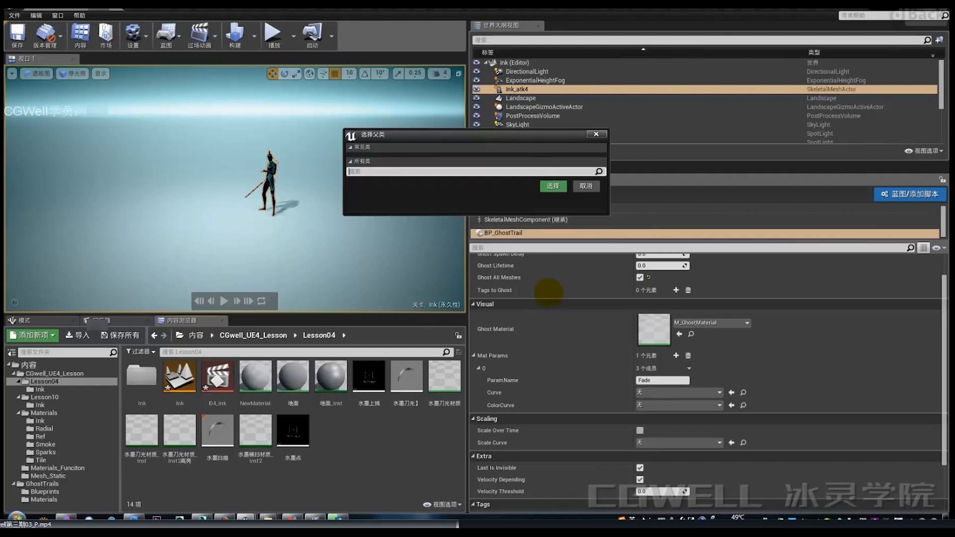
key("BackSpace")
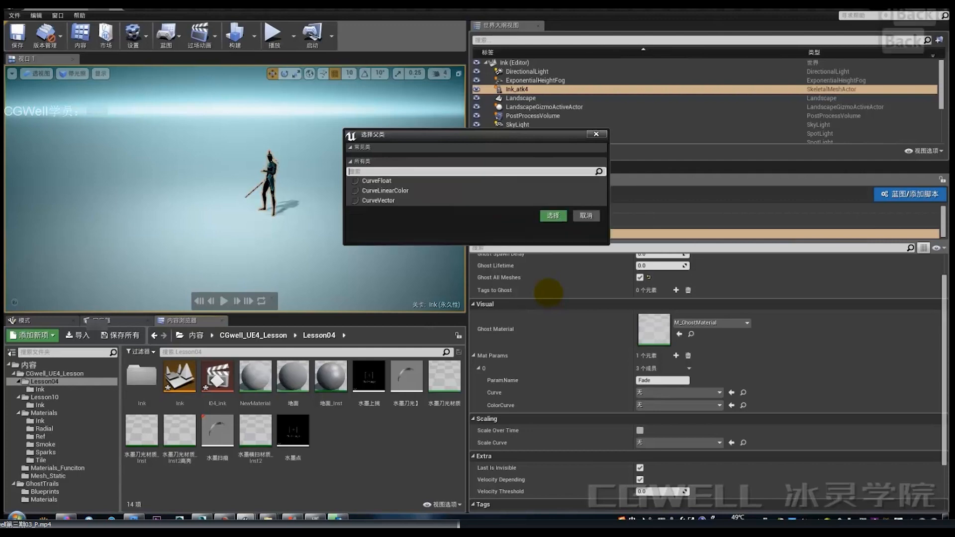
type("残影da")
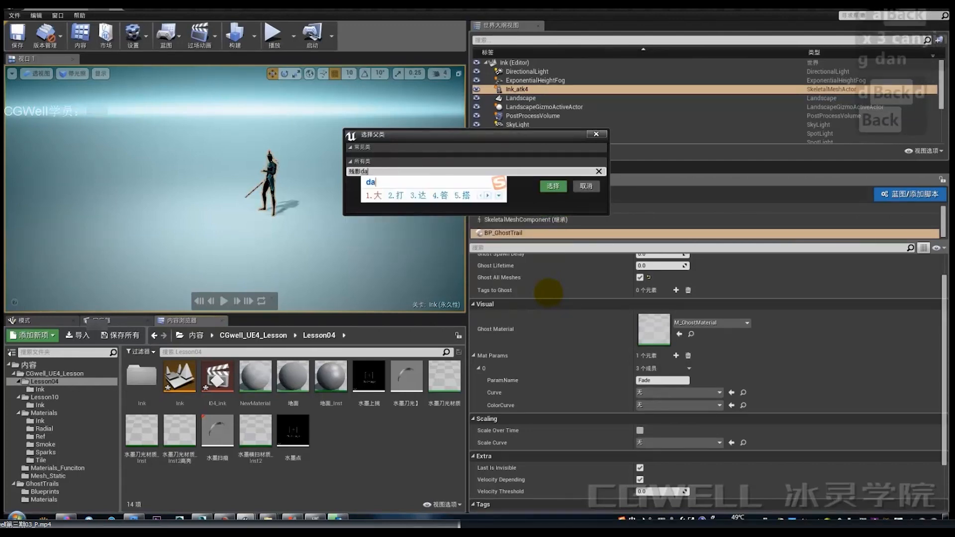
type("淡出曲线")
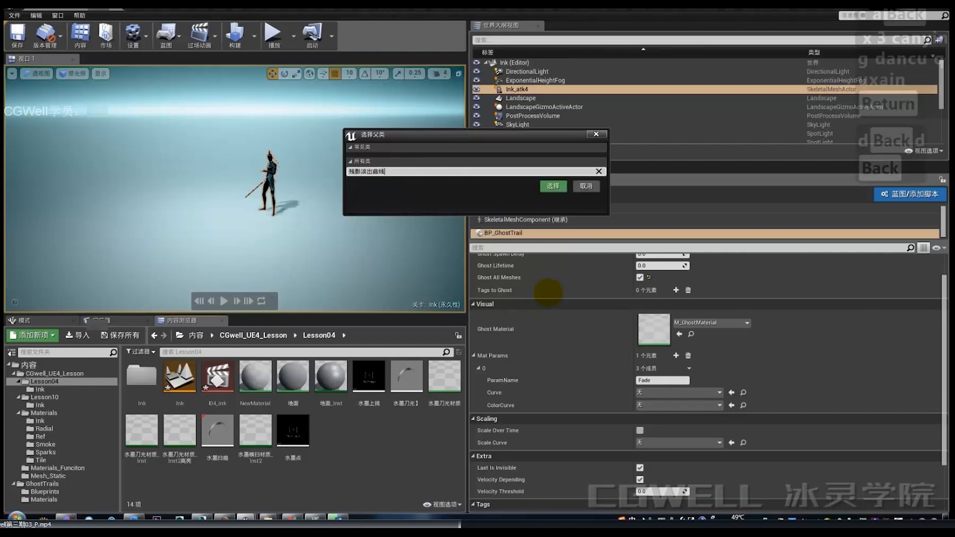
Step: Create the float curve asset, name it 残影淡出曲线, and assign it as the Curve of the Fade entry in Mat Params
left_click(553, 186)
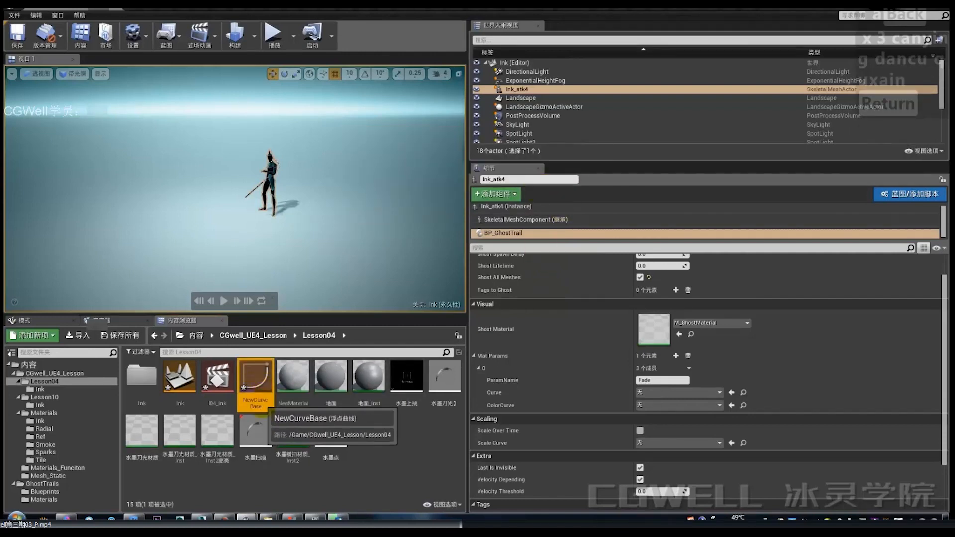
left_click(255, 403)
type("ca")
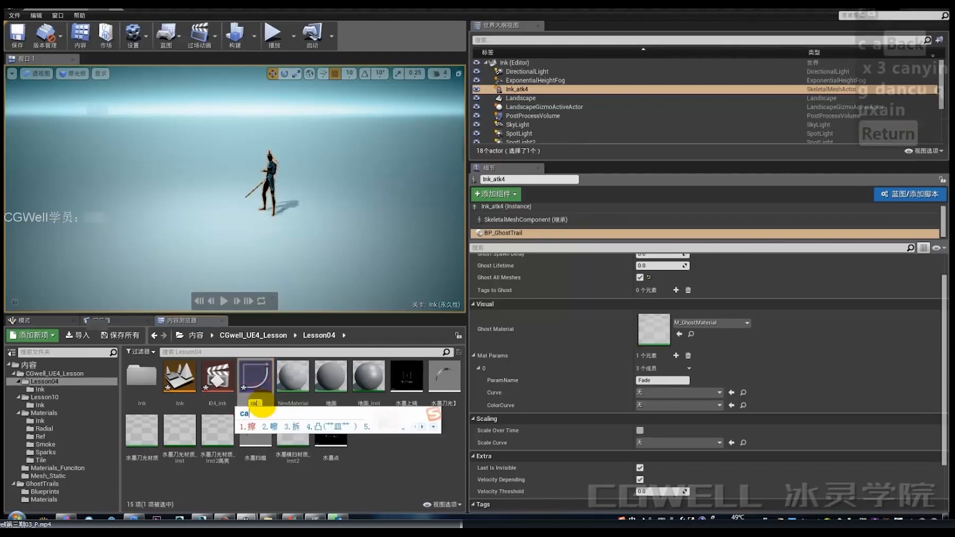
type("nying danchu qux")
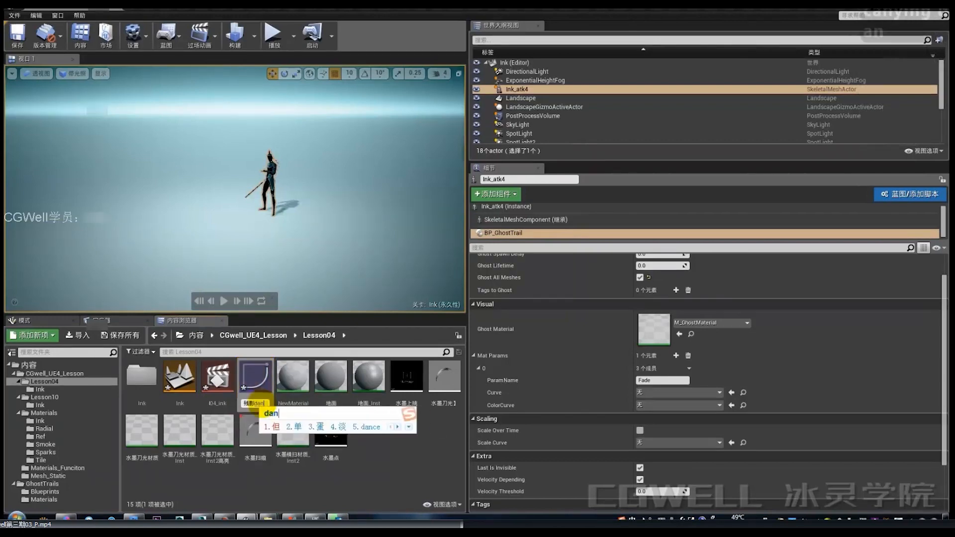
key("space")
key("Return")
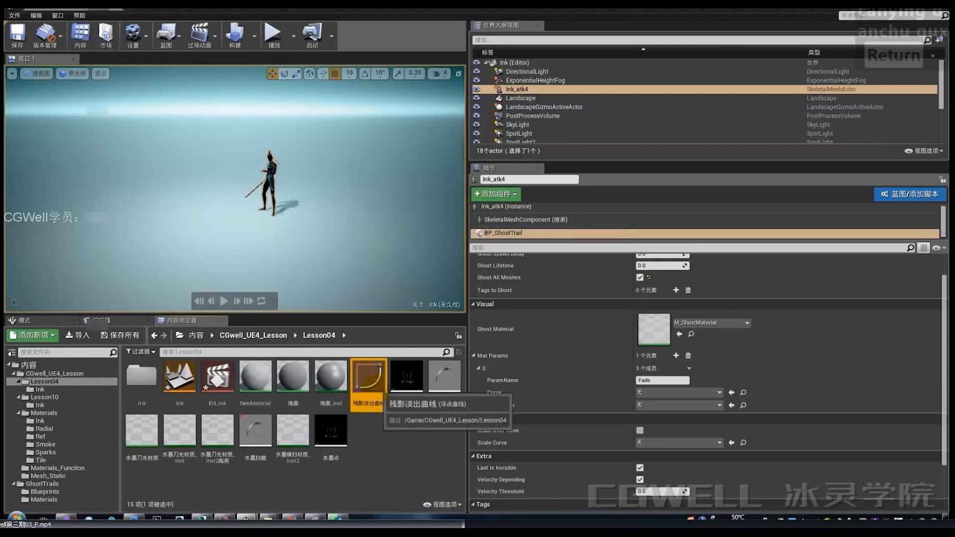
left_click_drag(368, 379, 661, 393)
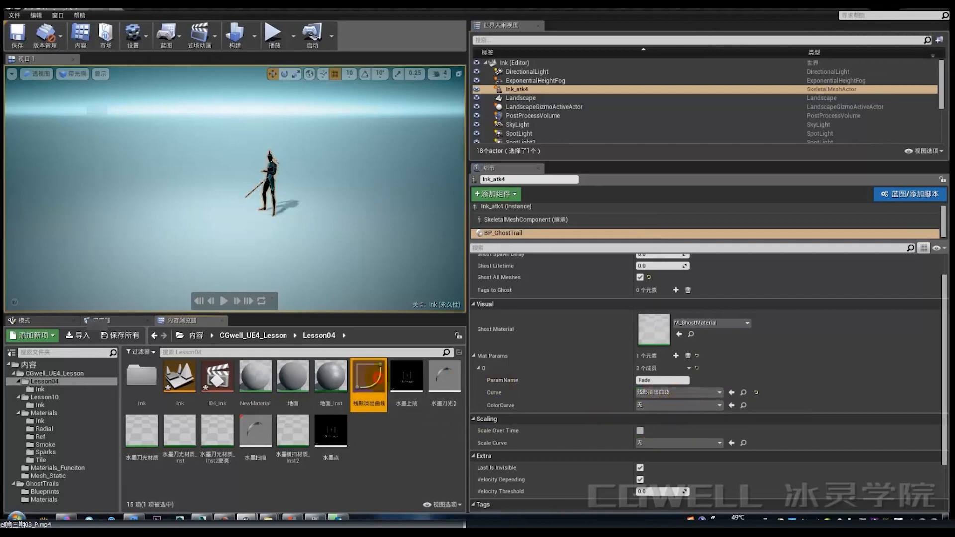
Step: Open the 残影淡出曲线 curve and add two keys, at about time 0 with value 1.5 and about time 1 with value 0
double_click(379, 377)
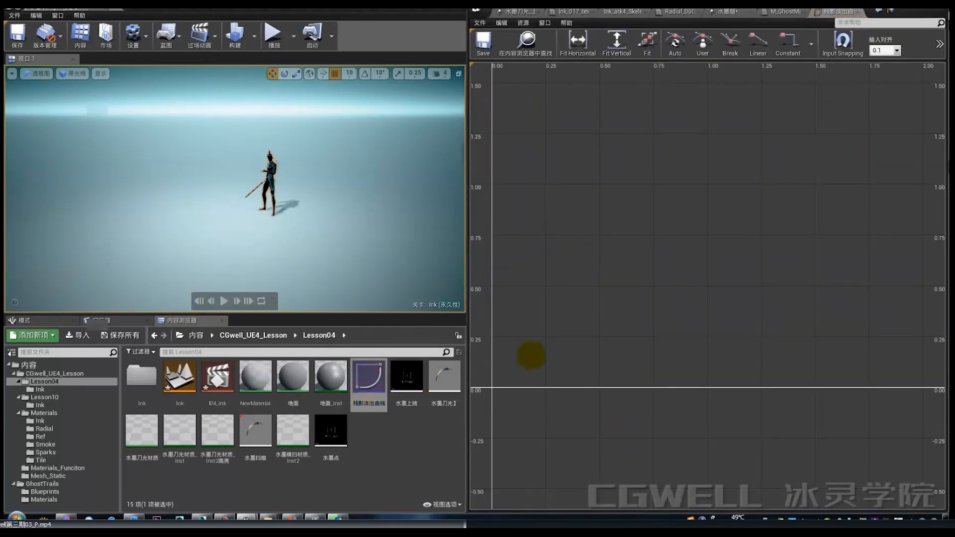
left_click(526, 383, "shift")
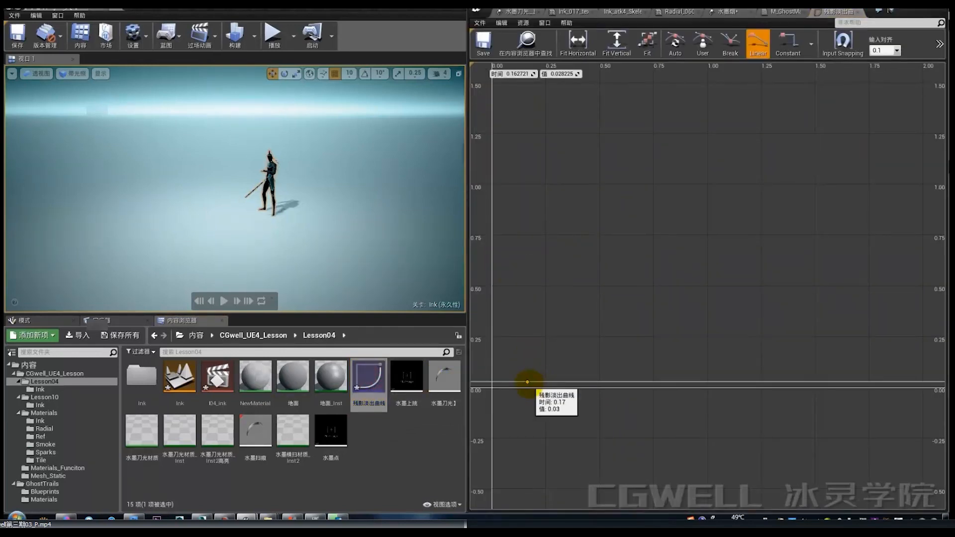
left_click_drag(527, 382, 513, 109)
left_click(793, 130, "shift")
left_click_drag(793, 130, 708, 386)
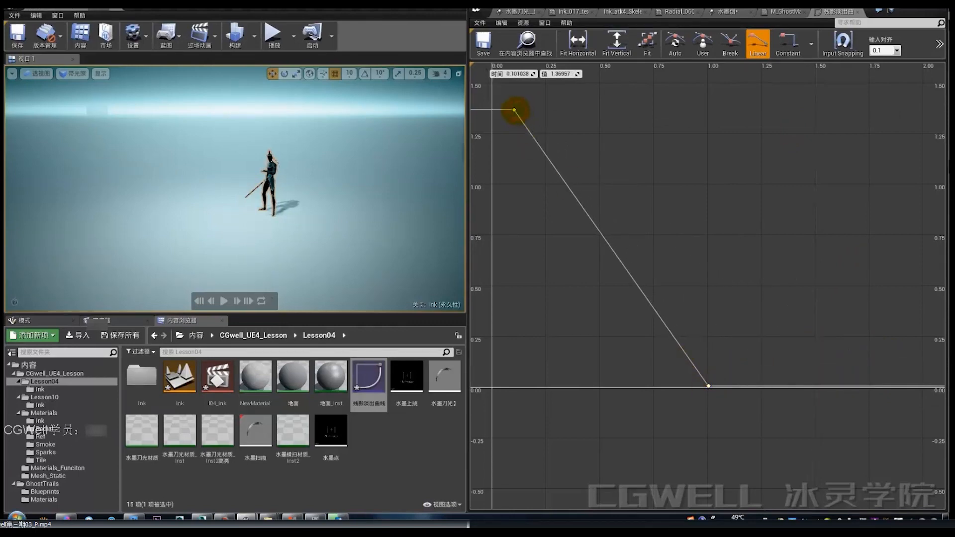
left_click_drag(513, 110, 491, 82)
Step: Add a middle key at about time 0.2, value 0.42, set all three keys to Auto interpolation, and leave the curve editor
left_click(552, 170, "shift")
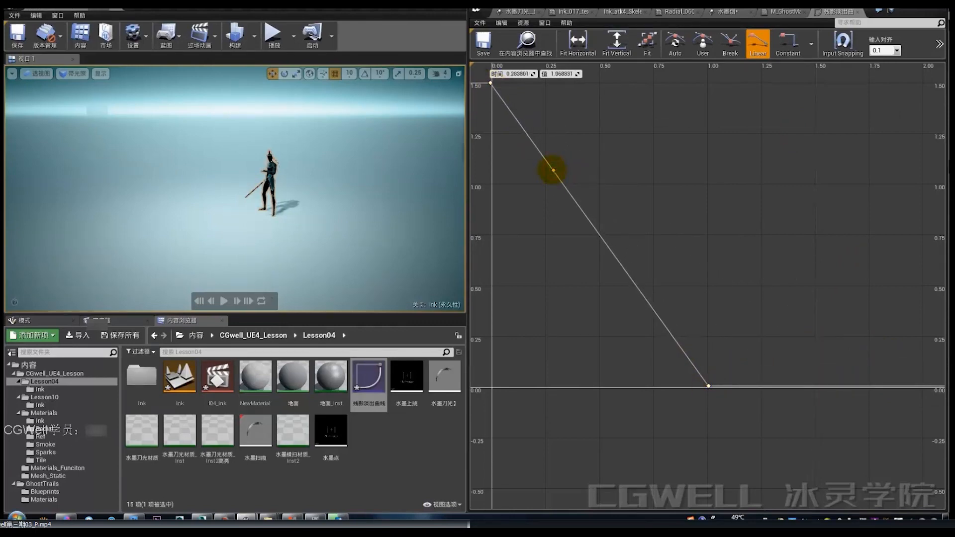
left_click_drag(553, 170, 535, 303)
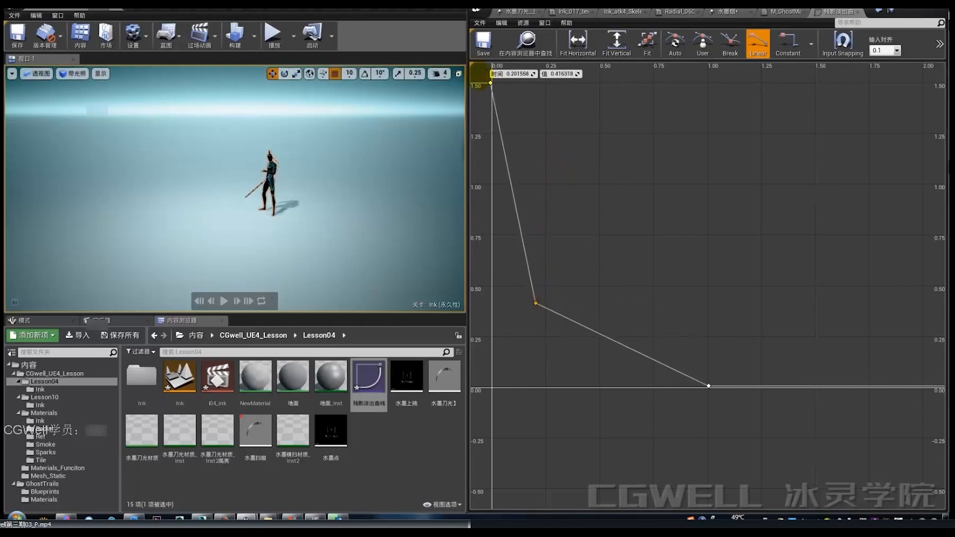
left_click_drag(479, 77, 749, 393)
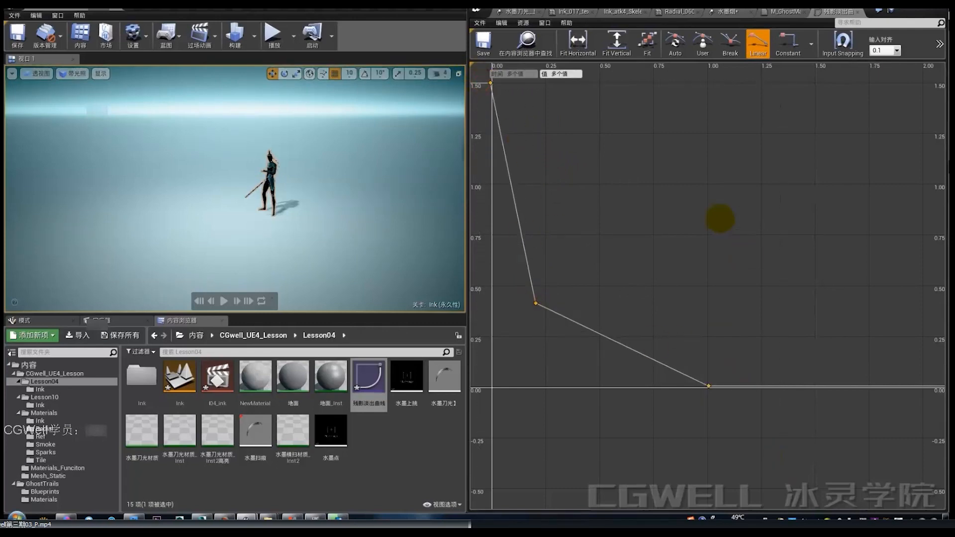
left_click(674, 42)
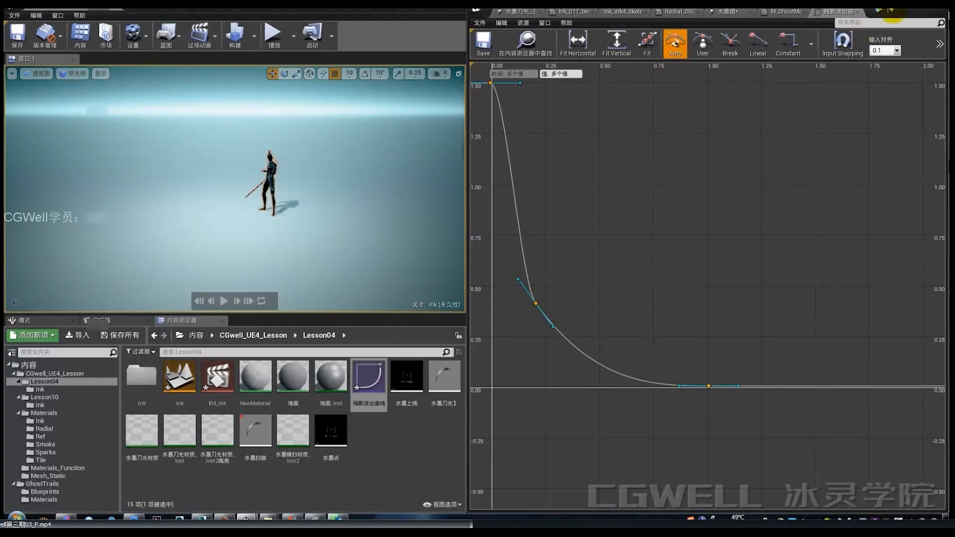
left_click(857, 11)
left_click(897, 8)
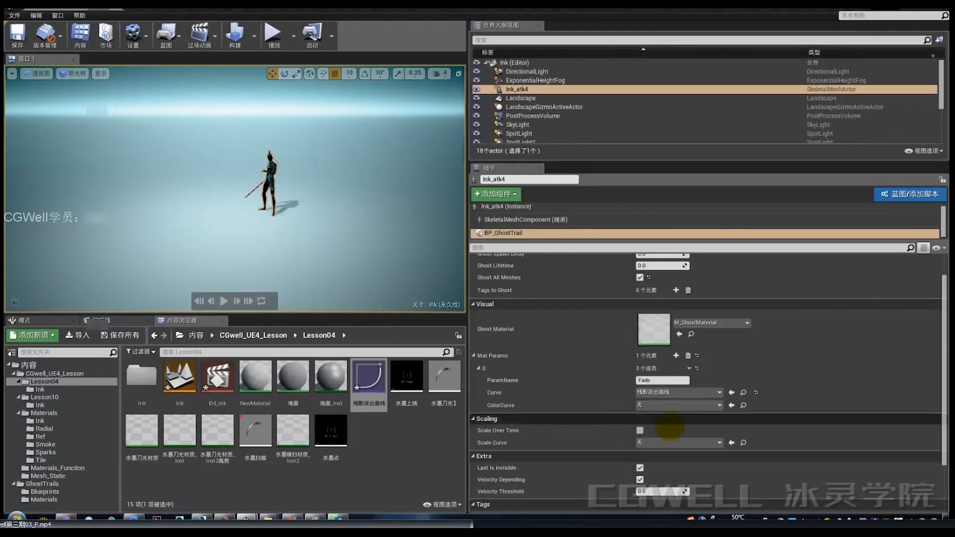
Step: Review the Extra settings of BP_GhostTrail, including the Velocity Threshold
scroll(538, 420, "down", 3)
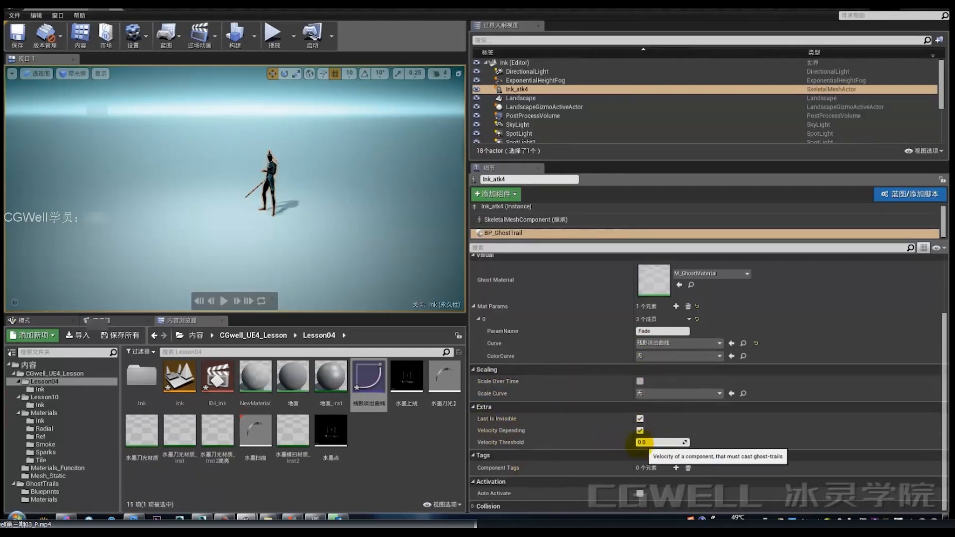
left_click(650, 442)
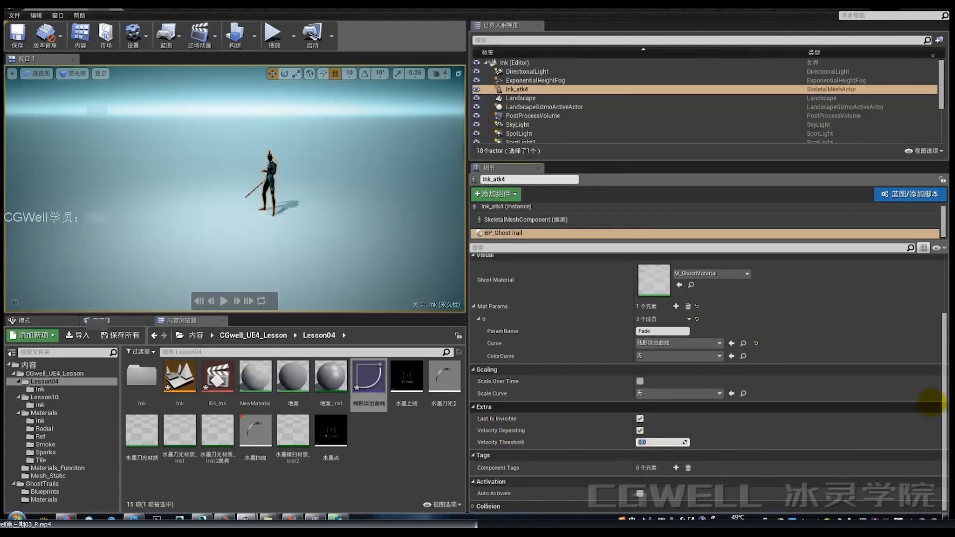
mouse_move(943, 399)
left_mouse_down()
mouse_move(944, 363)
mouse_move(942, 408)
left_mouse_up()
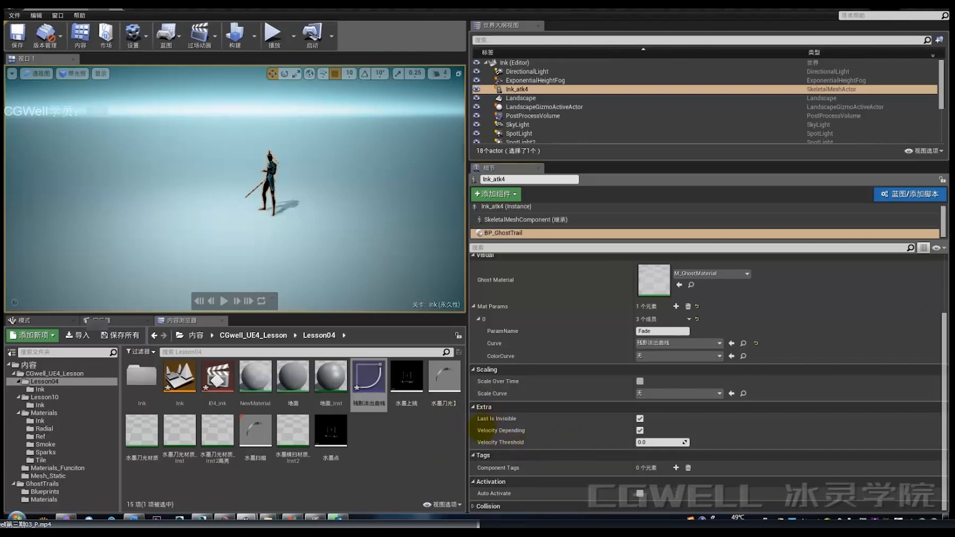
key("alt+q")
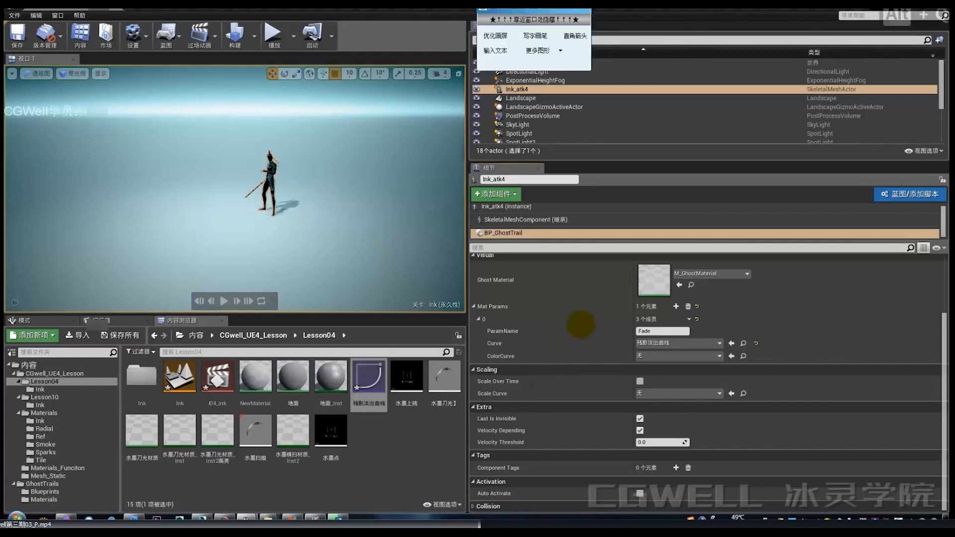
left_click_drag(495, 317, 670, 317)
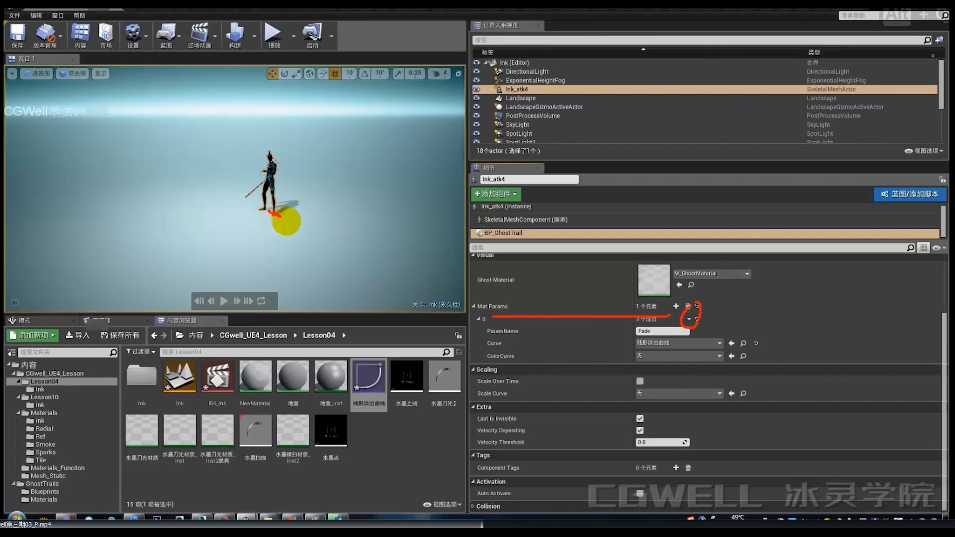
mouse_move(265, 221)
left_mouse_down()
mouse_move(242, 228)
mouse_move(251, 237)
left_mouse_up()
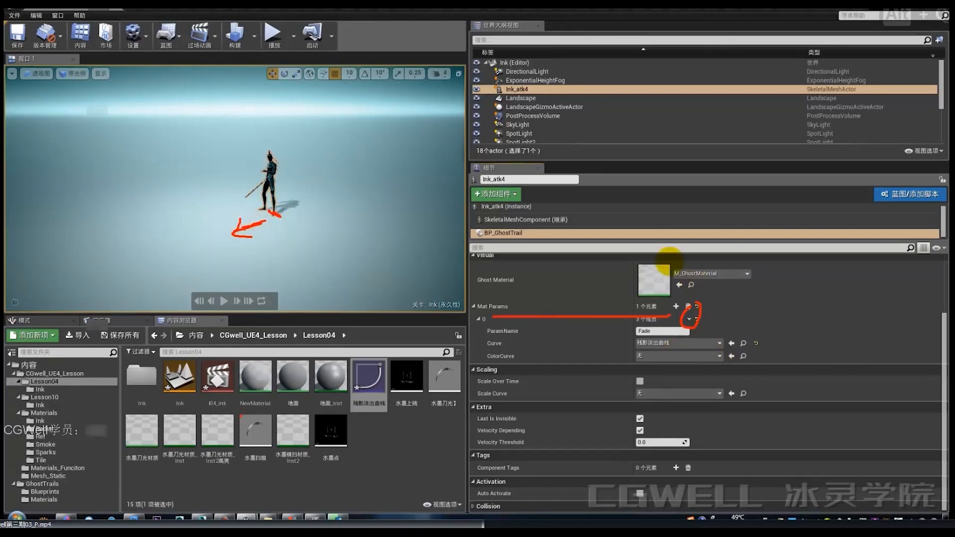
left_click_drag(259, 211, 227, 225)
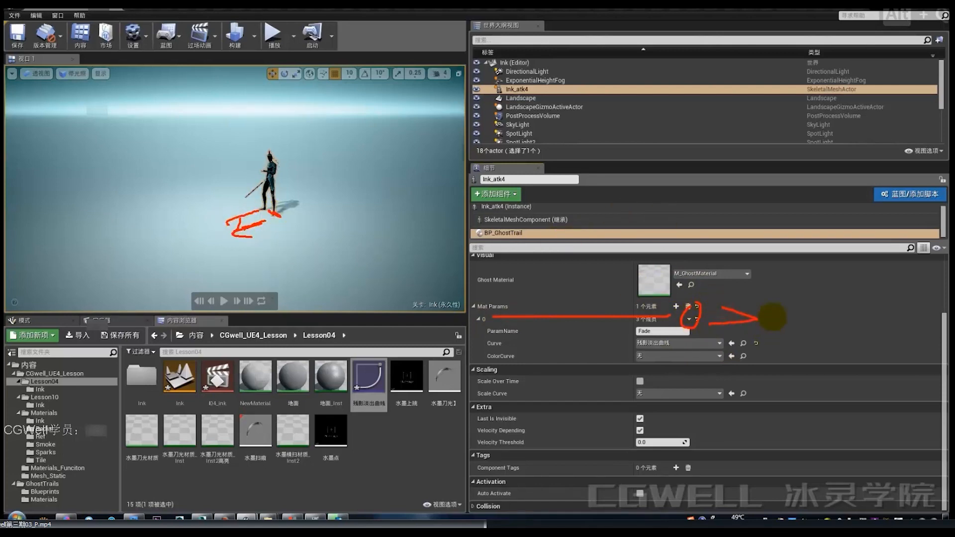
mouse_move(525, 188)
left_mouse_down()
mouse_move(618, 164)
mouse_move(557, 213)
left_mouse_up()
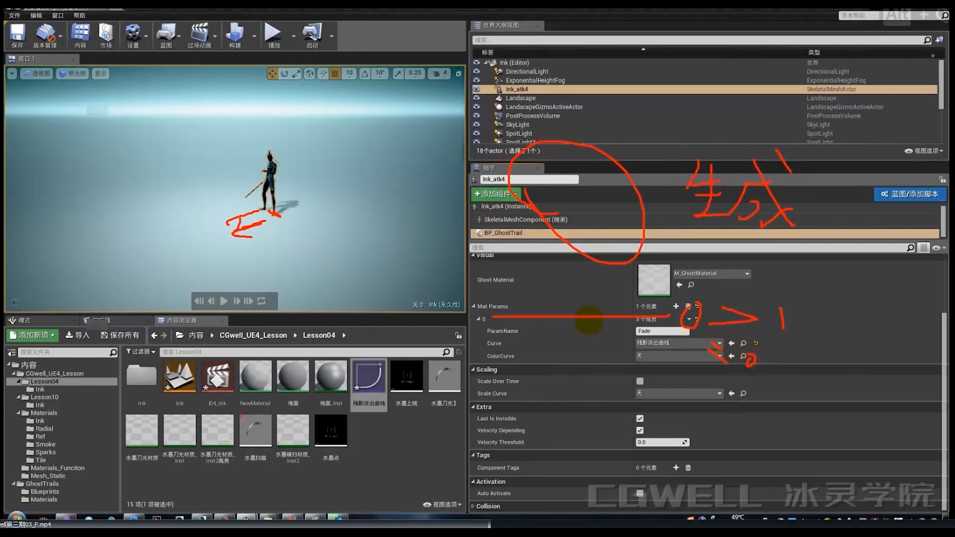
left_click_drag(591, 310, 539, 309)
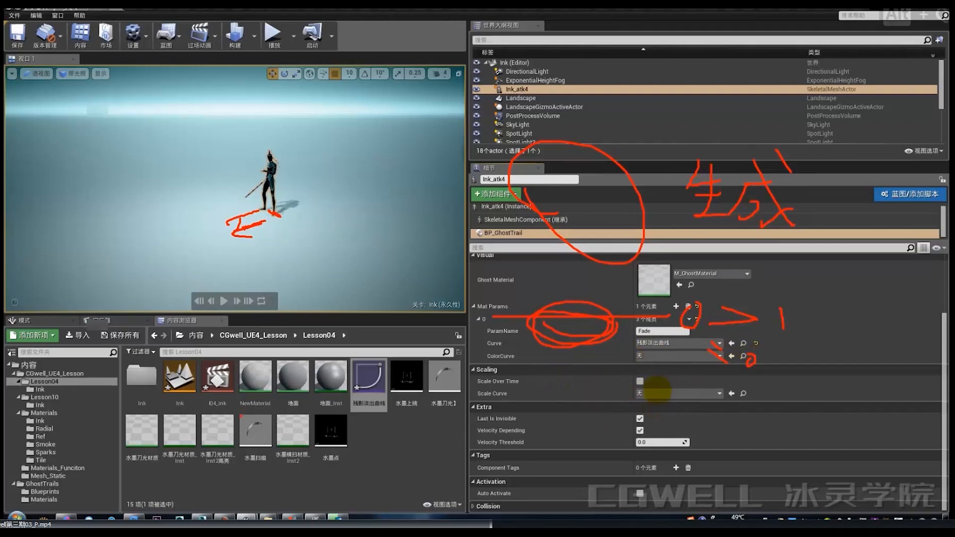
key("Escape")
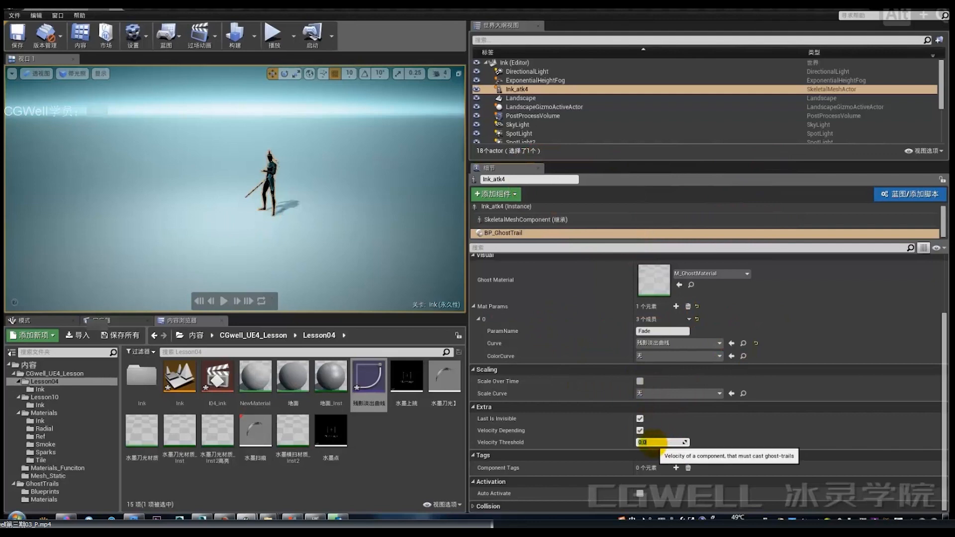
Step: Try a Velocity Threshold of 0.1 for BP_GhostTrail
type("1")
key("Return")
left_click(659, 442)
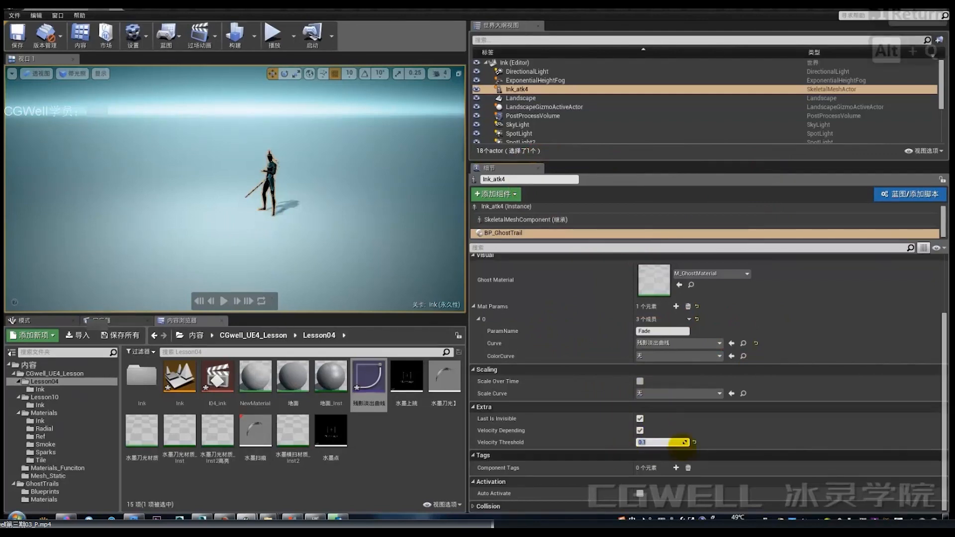
type("0.1")
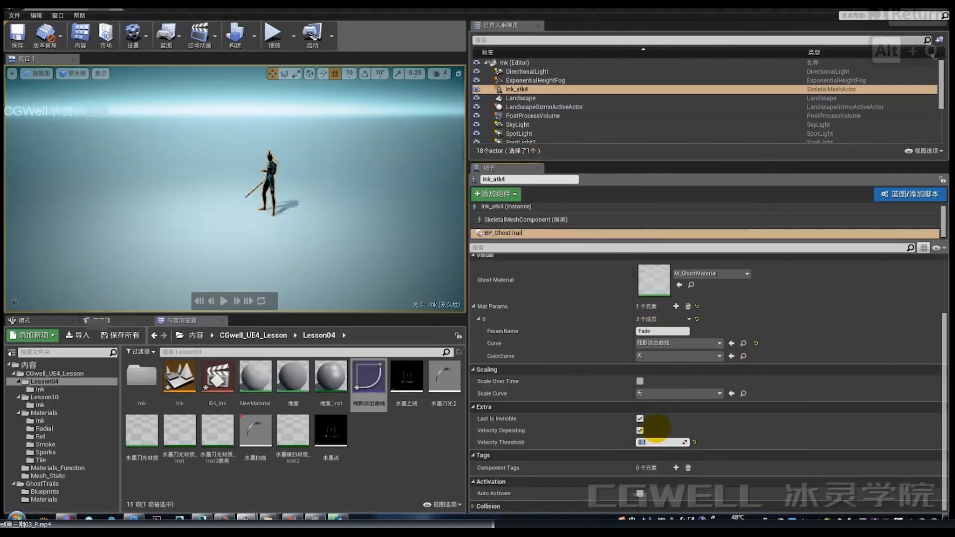
type("q")
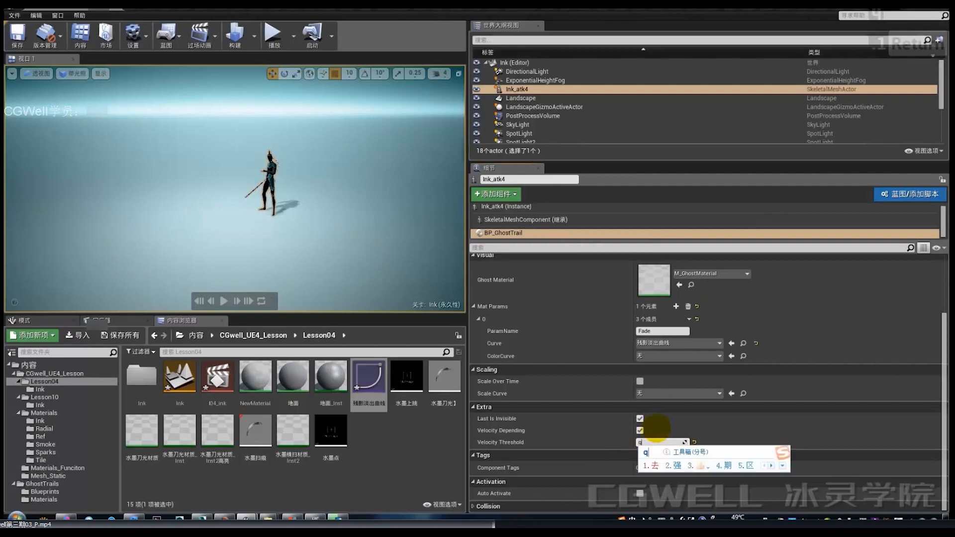
key("BackSpace")
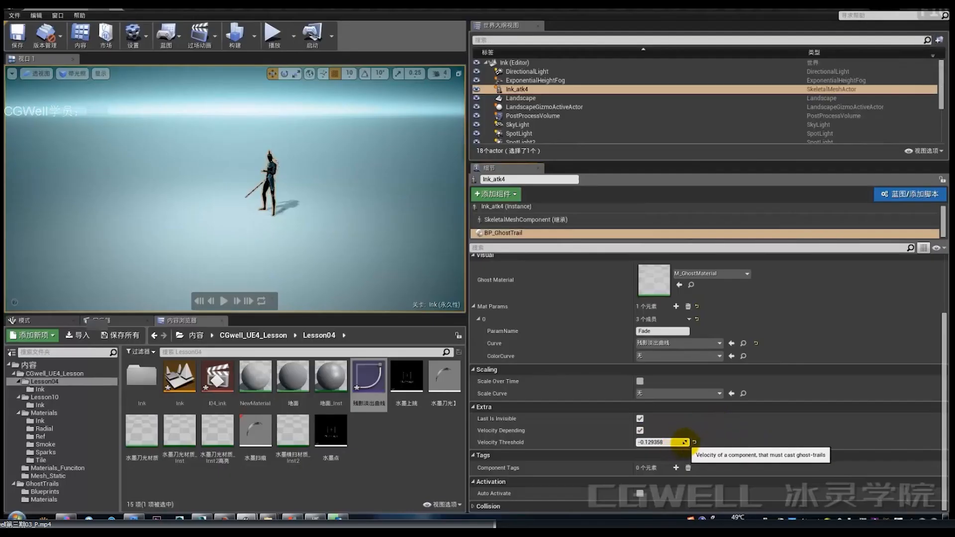
key("alt+F10")
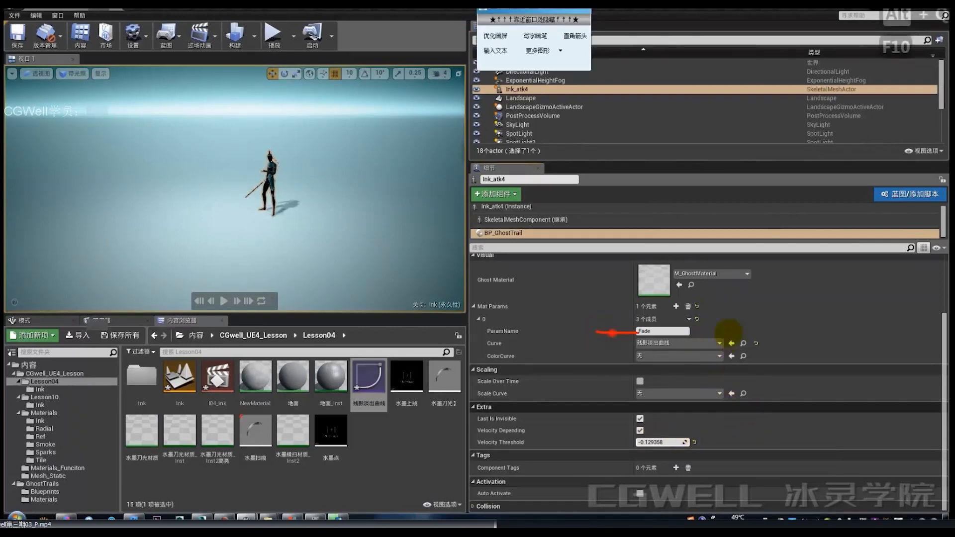
left_click_drag(728, 331, 683, 335)
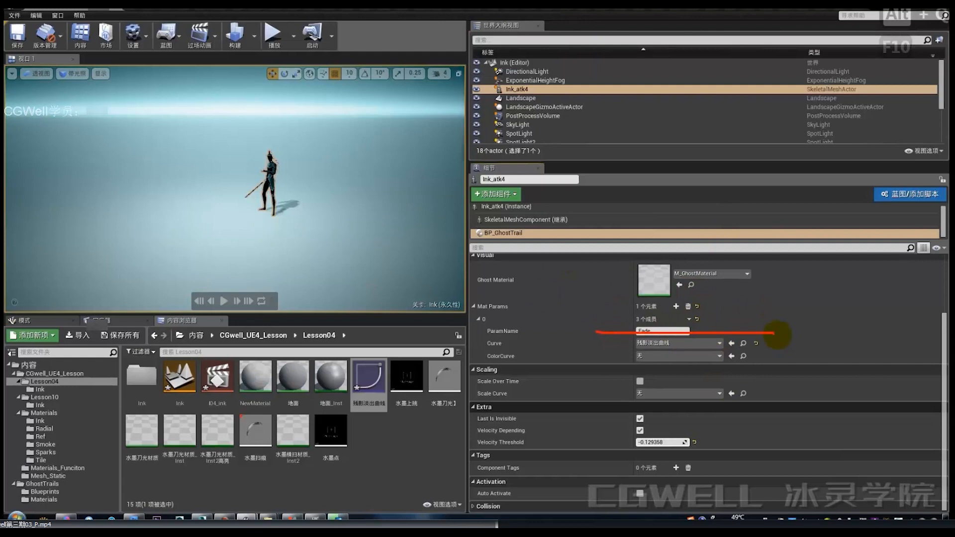
key("Escape")
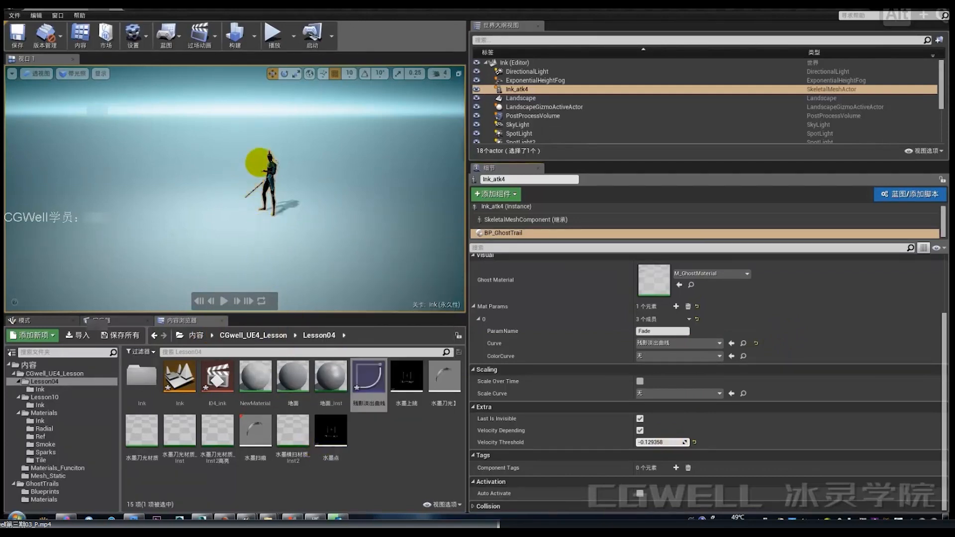
Step: Run the level in play mode, examine the ghost trail around the character from several distances, and end the play session
mouse_move(361, 252)
right_mouse_down()
mouse_move(361, 268)
mouse_move(361, 252)
right_mouse_up()
key("s")
key("d")
key("a")
key("w")
right_click_drag(330, 170, 329, 171)
key("d")
key("w")
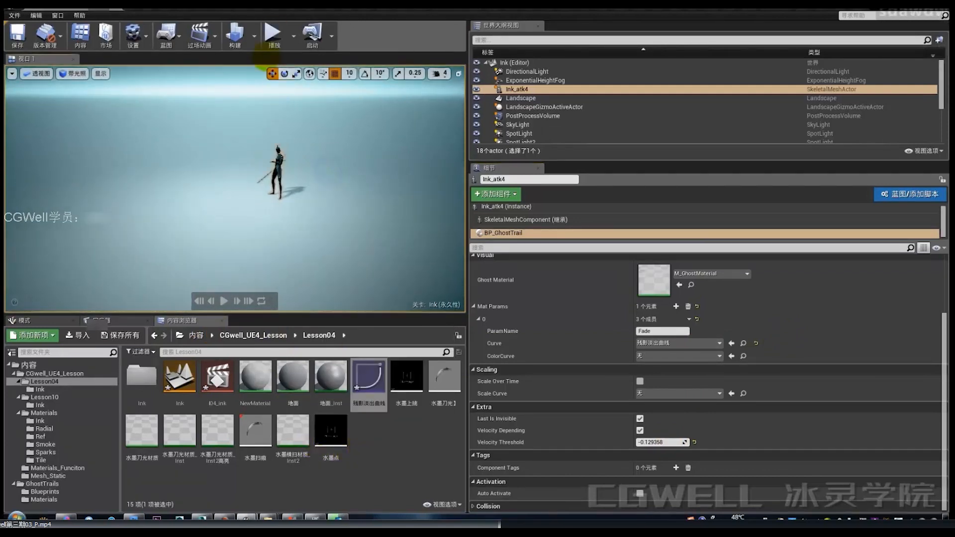
left_click(273, 37)
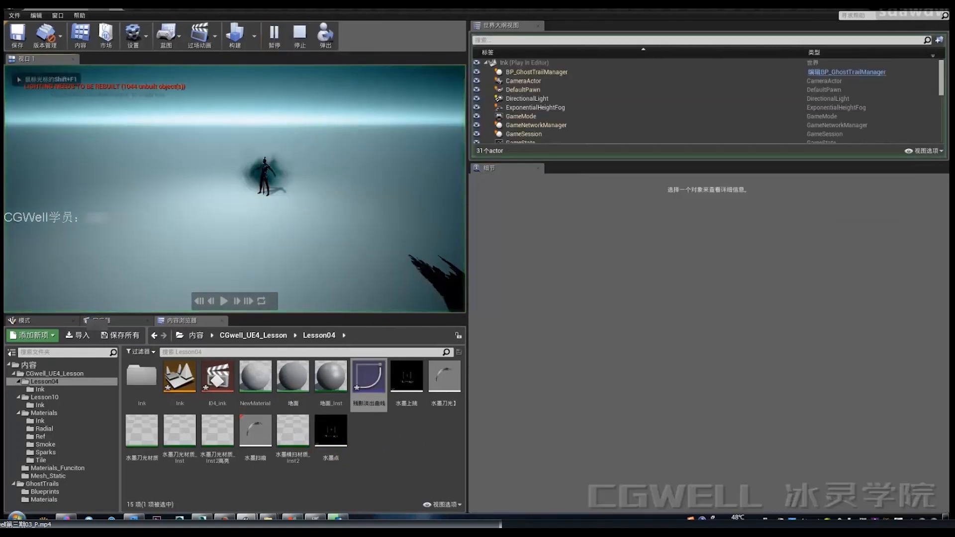
key("d")
key("s")
key("w")
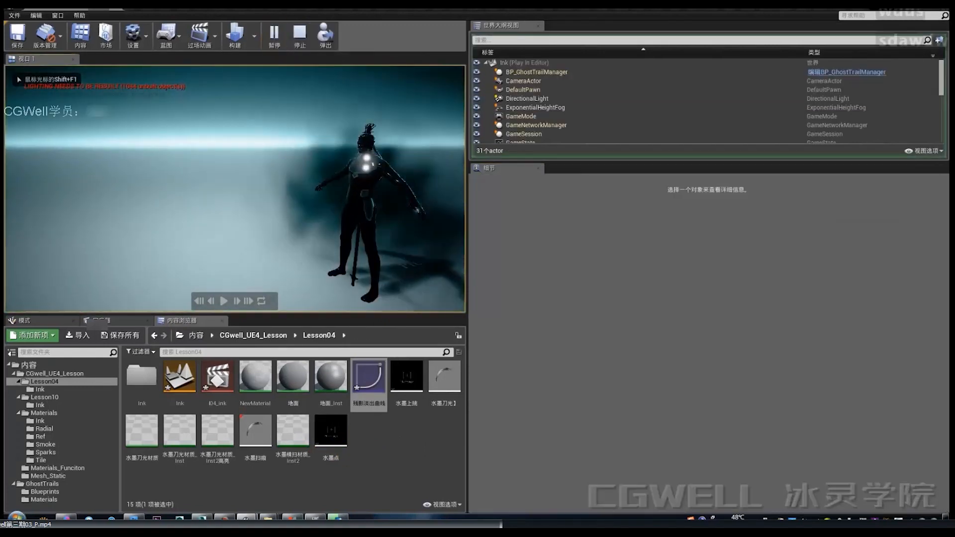
key("d")
key("a")
key("s")
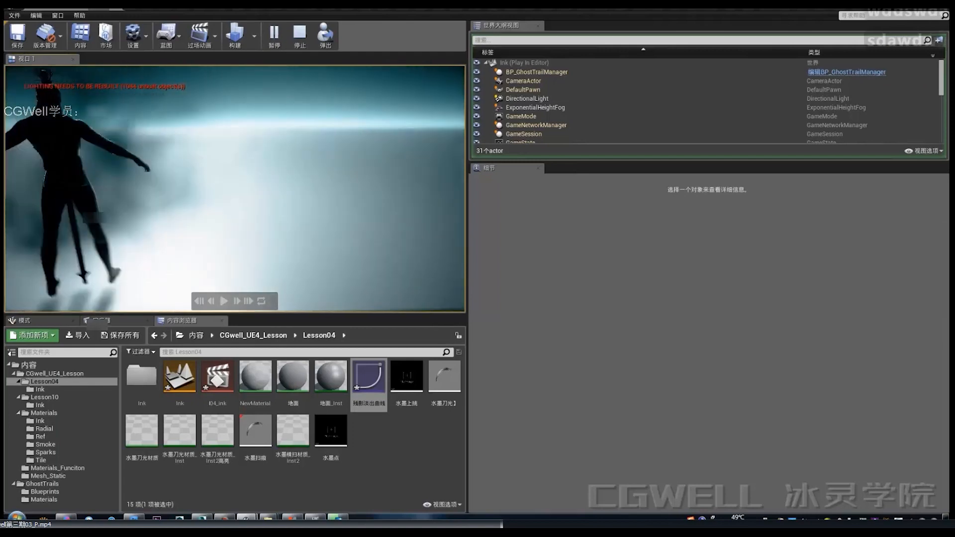
key("Escape")
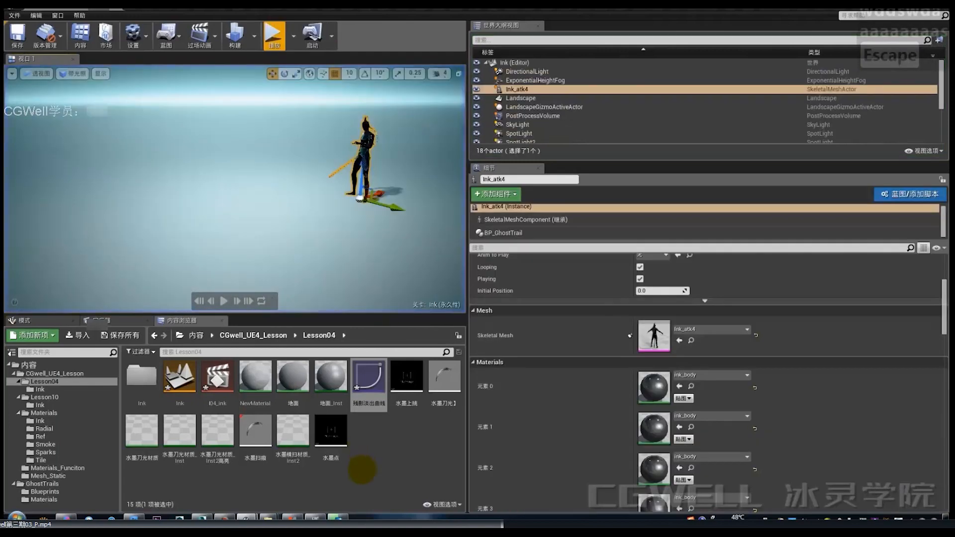
Step: Select the l04_ink level sequence in Lesson04 and play it back in the level viewport
left_click(331, 432)
left_click(226, 383)
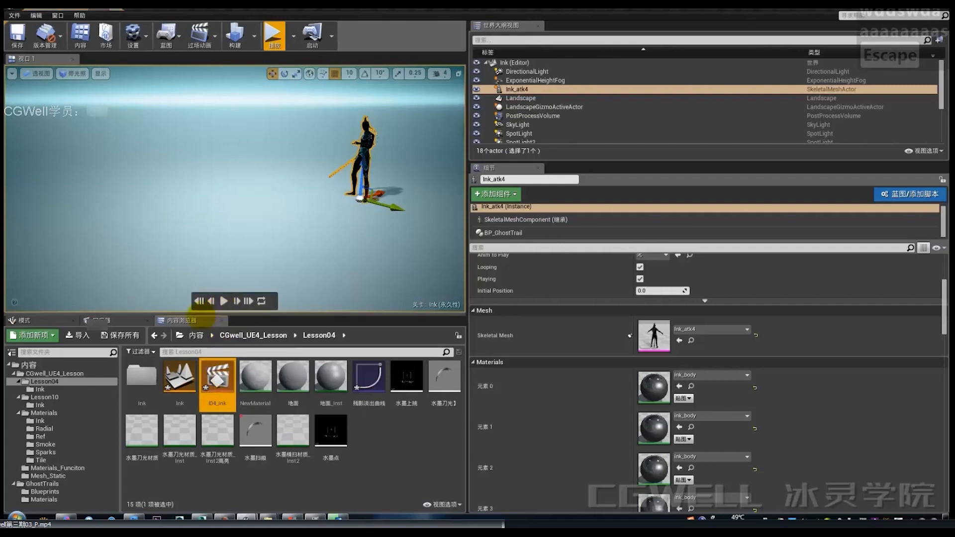
left_click(223, 301)
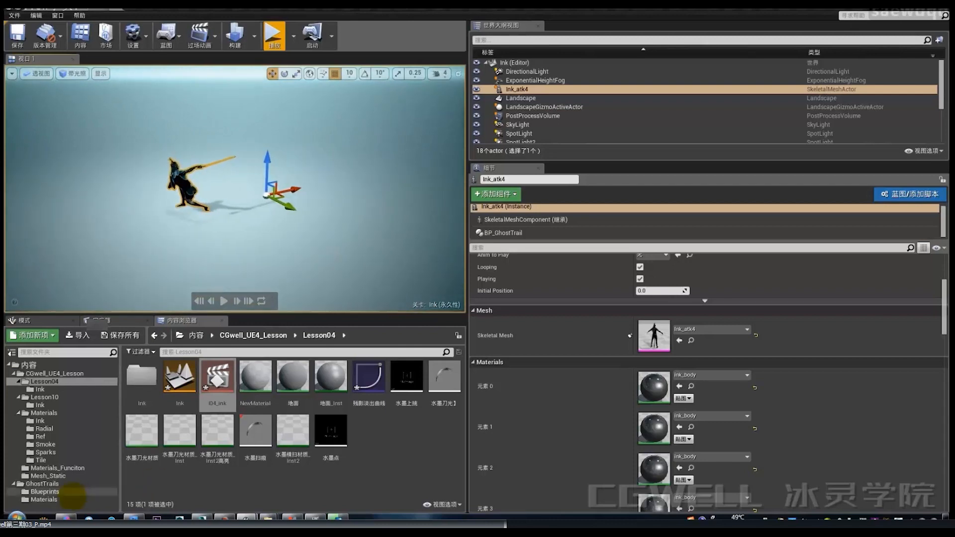
Step: Open the Blueprints folder under GhostTrails to view the ghost trail blueprint assets
left_click(68, 498)
left_click(42, 484)
left_click(45, 491)
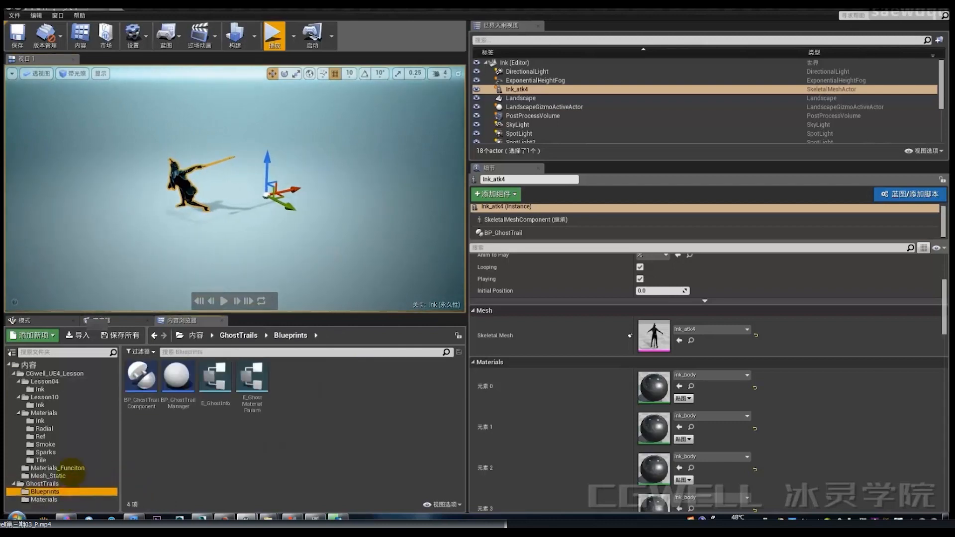
right_click_drag(273, 90, 273, 96)
key("a")
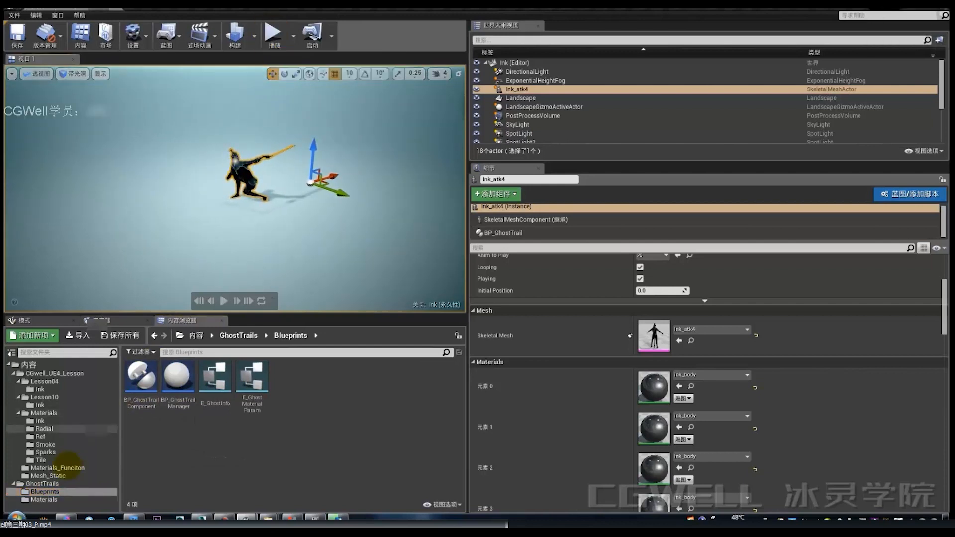
right_click_drag(316, 255, 322, 227)
key("s")
key("q")
key("w")
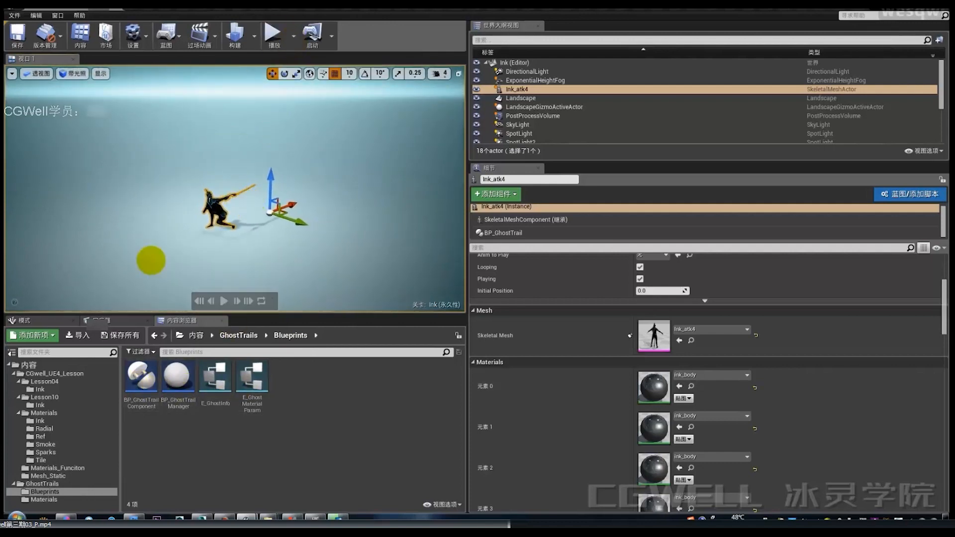
key("w")
right_click_drag(295, 237, 271, 226)
key("s")
key("w")
key("s")
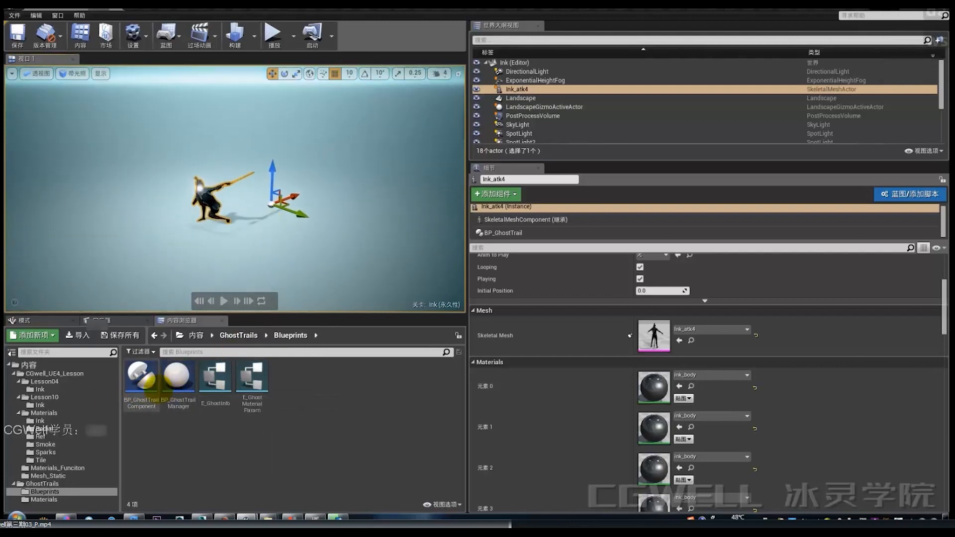
key("w")
right_click_drag(274, 260, 275, 262)
key("s")
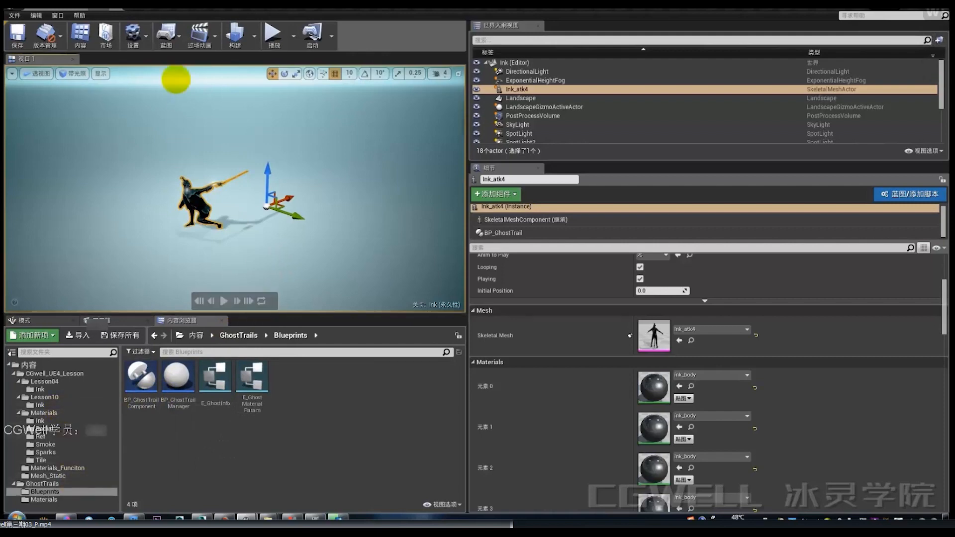
Step: Open the level blueprint of the current Ink level
right_click_drag(257, 109, 258, 108)
left_click(166, 35)
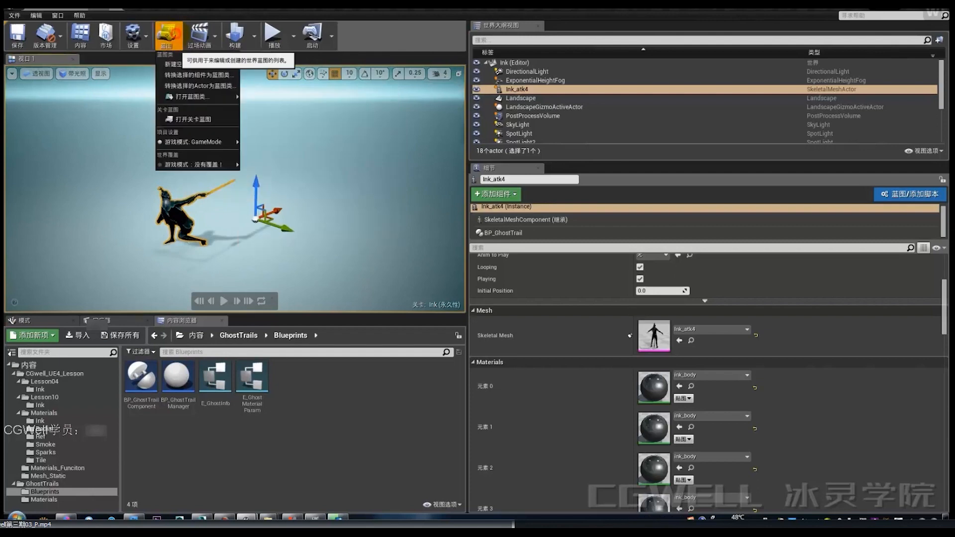
left_click(167, 36)
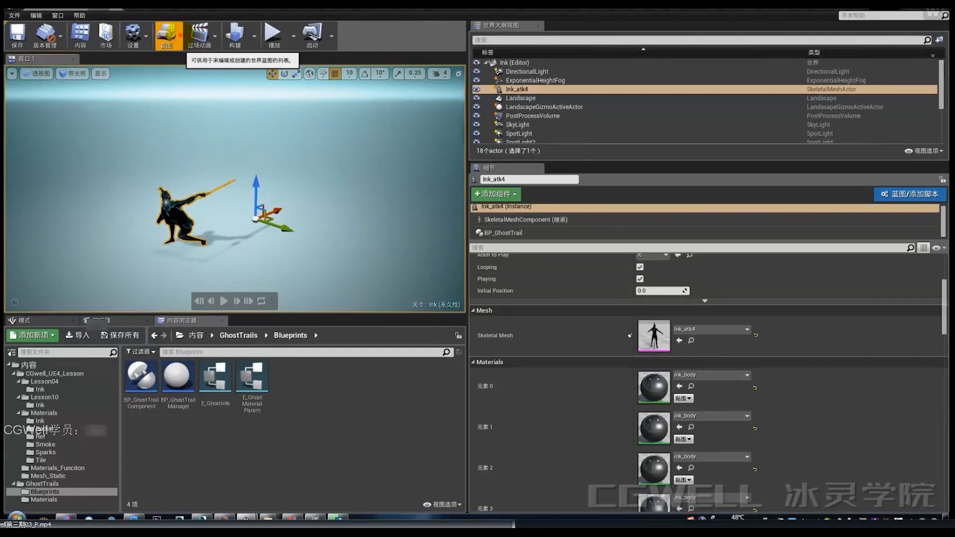
left_click(167, 36)
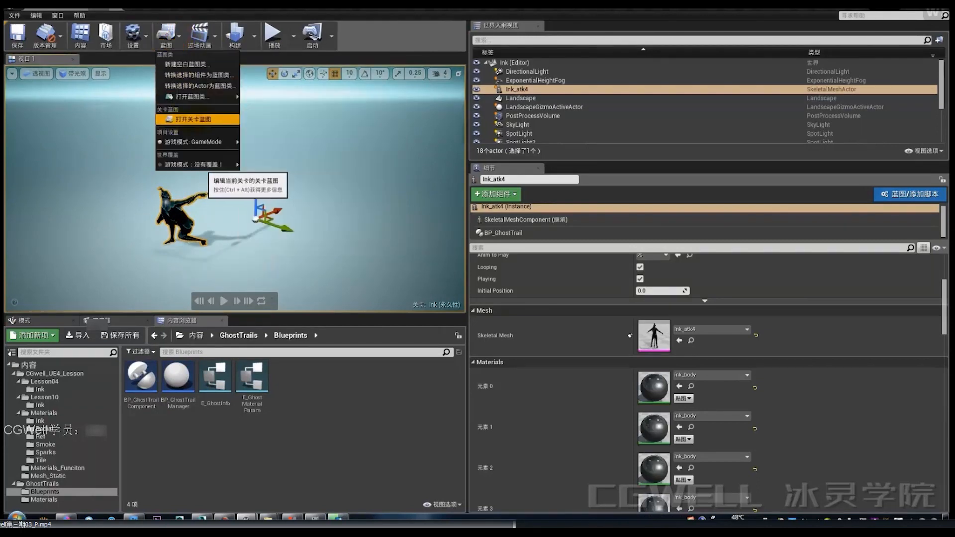
left_click(186, 119)
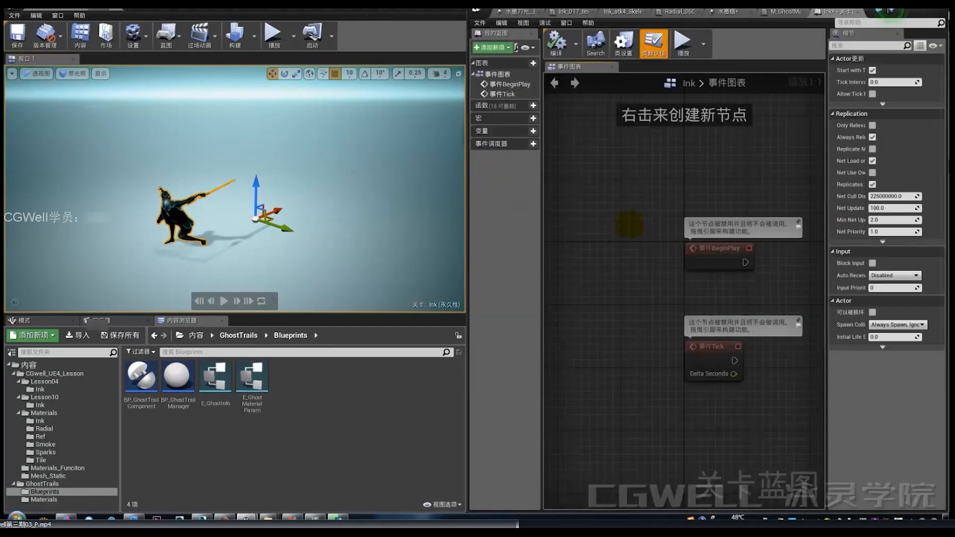
Step: Add a keyboard event node for the 1 key in an empty area of the level blueprint's event graph
mouse_move(625, 236)
right_mouse_down()
mouse_move(722, 186)
mouse_move(684, 249)
mouse_move(695, 275)
mouse_move(642, 235)
right_mouse_up()
scroll(702, 279, "up", 1)
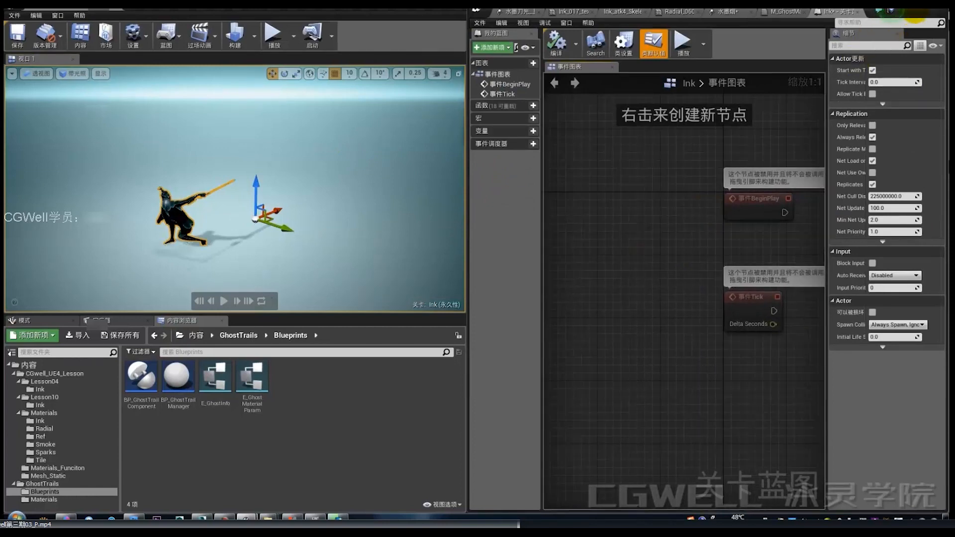
right_click_drag(651, 161, 675, 153)
scroll(624, 187, "up", 1)
right_click_drag(622, 188, 682, 195)
right_click(583, 233)
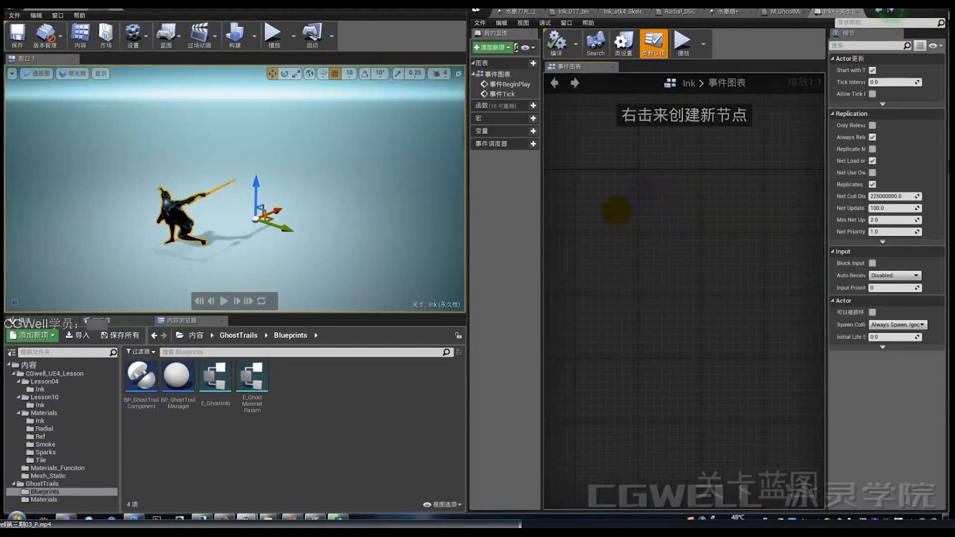
right_click(611, 212)
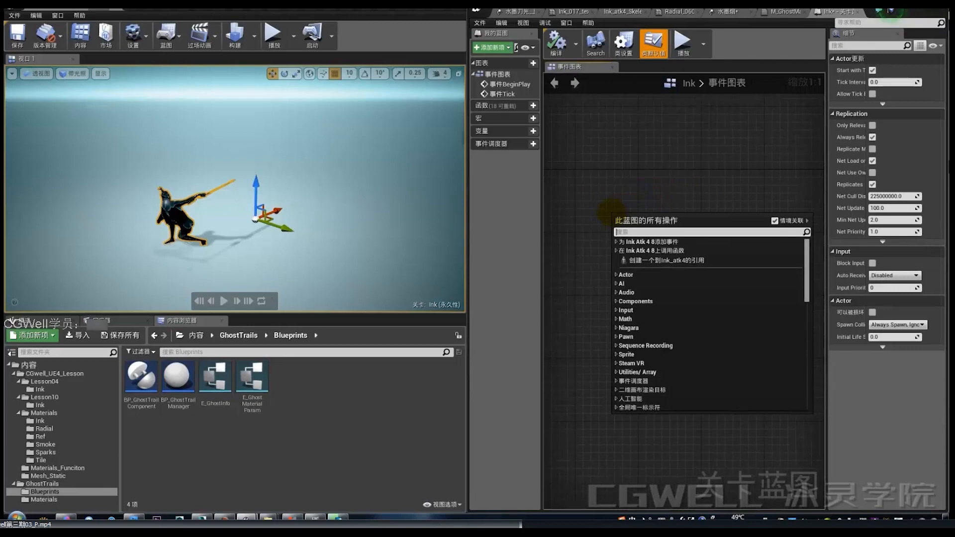
type("1")
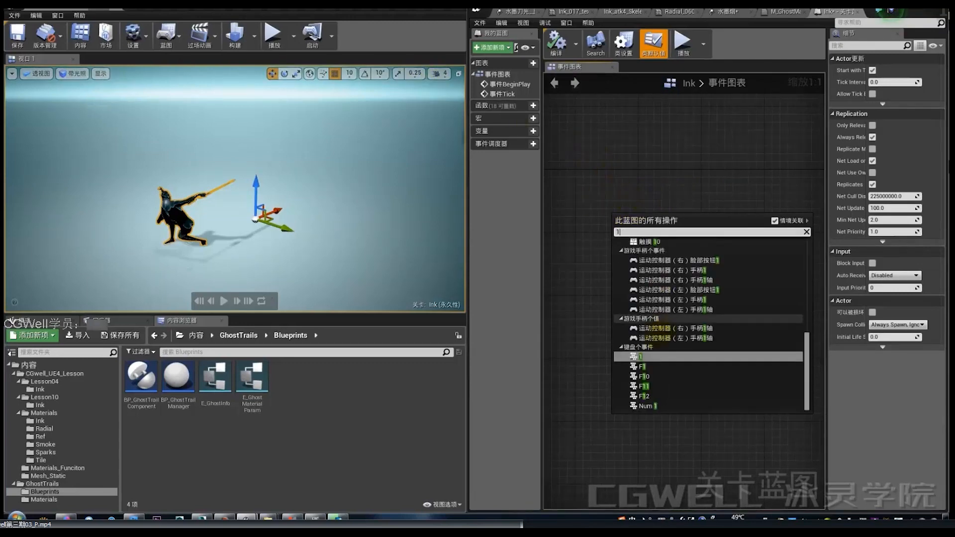
left_click(638, 357)
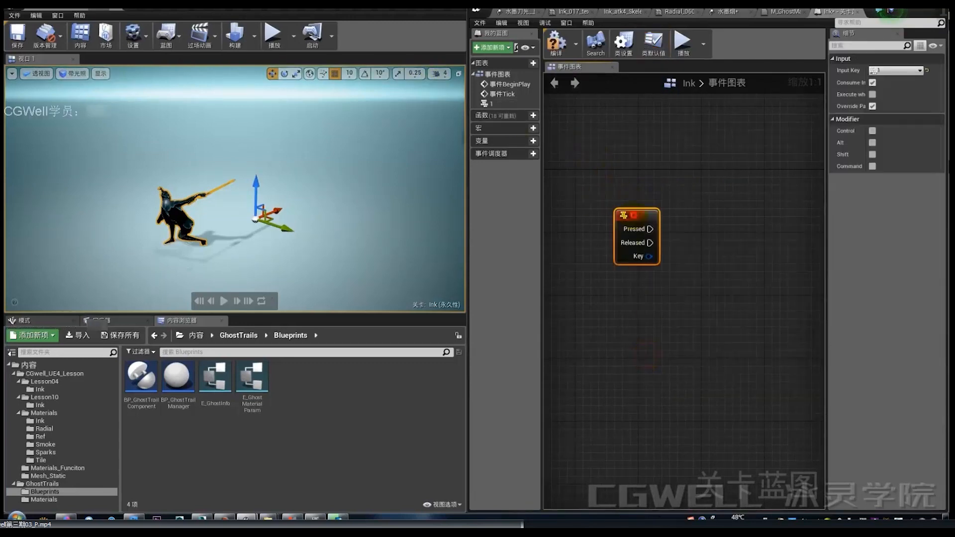
Step: Add a Create Level Sequence Player node driven by the Pressed output of the 1 key event
left_click_drag(636, 215, 681, 245)
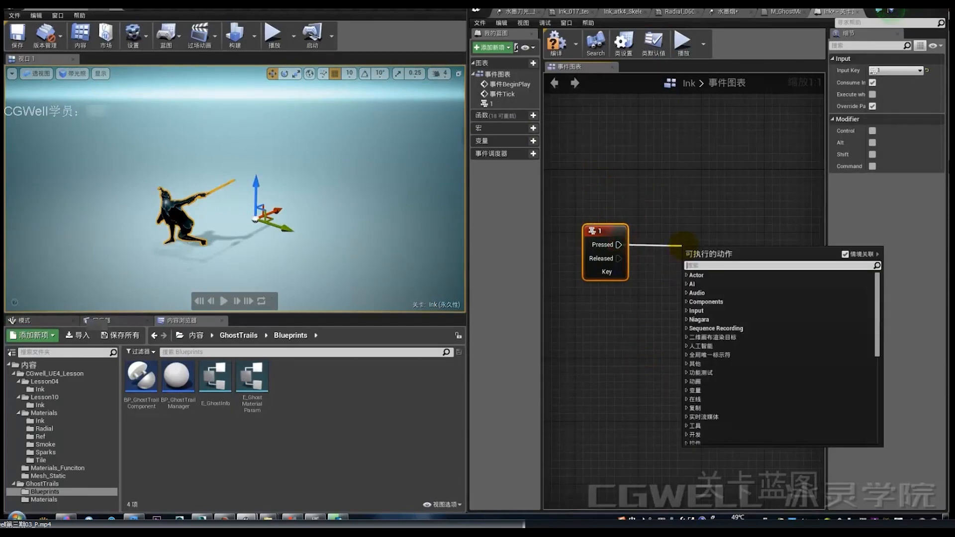
type("crea")
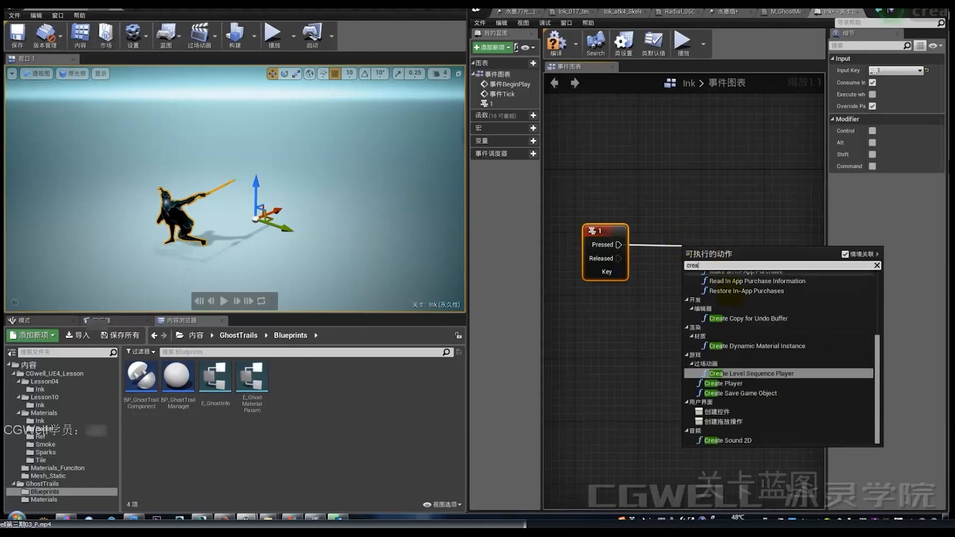
left_click(747, 374)
left_click_drag(741, 260, 725, 251)
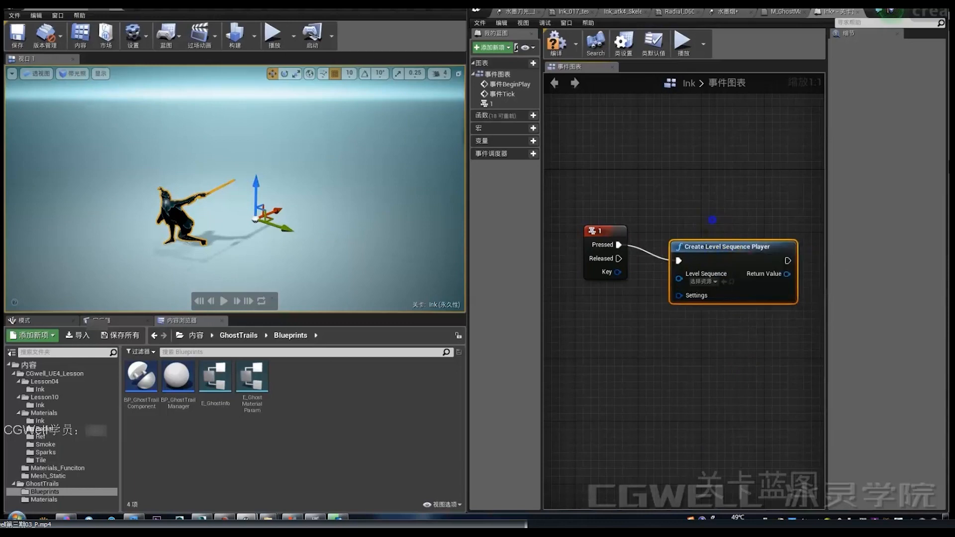
Step: Arrange the 1 key event and the Create Level Sequence Player node side by side so their execution wire runs straight
right_click_drag(712, 219, 641, 191)
left_click_drag(642, 220, 615, 253)
right_click_drag(615, 254, 755, 253)
left_click_drag(678, 202, 576, 200)
left_click_drag(782, 248, 653, 215)
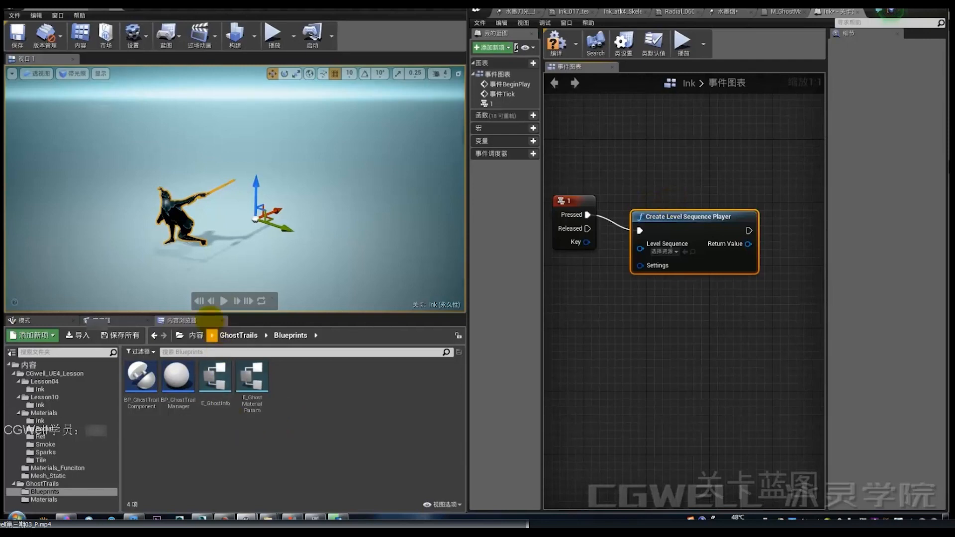
left_click_drag(677, 238, 684, 222)
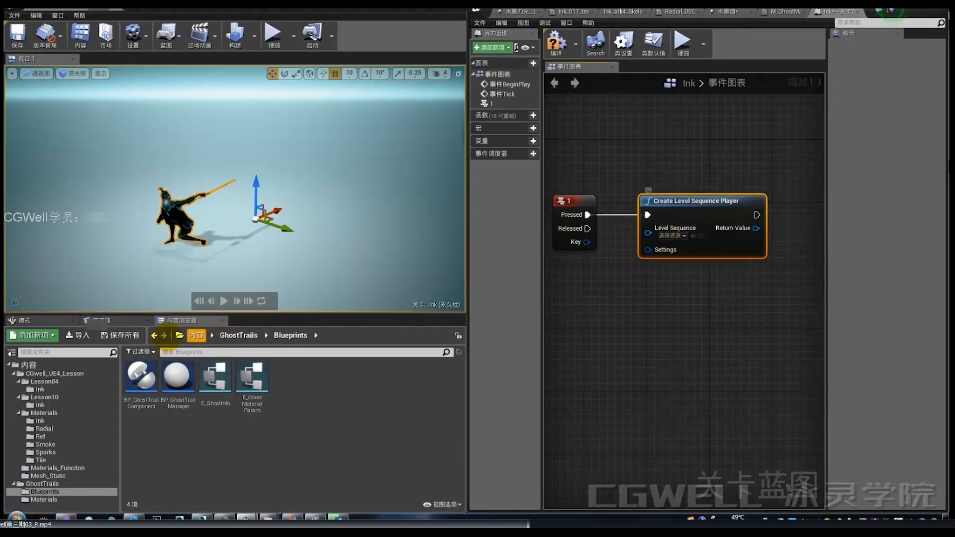
Step: Assign l04_ink as the Level Sequence of the Create Level Sequence Player node
left_click(126, 318)
left_click(49, 321)
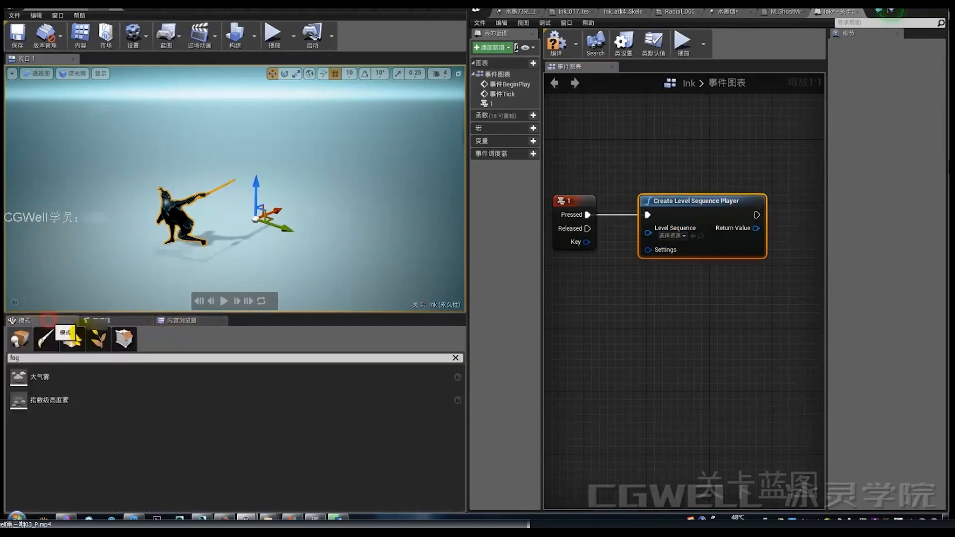
left_click(126, 318)
left_click(182, 320)
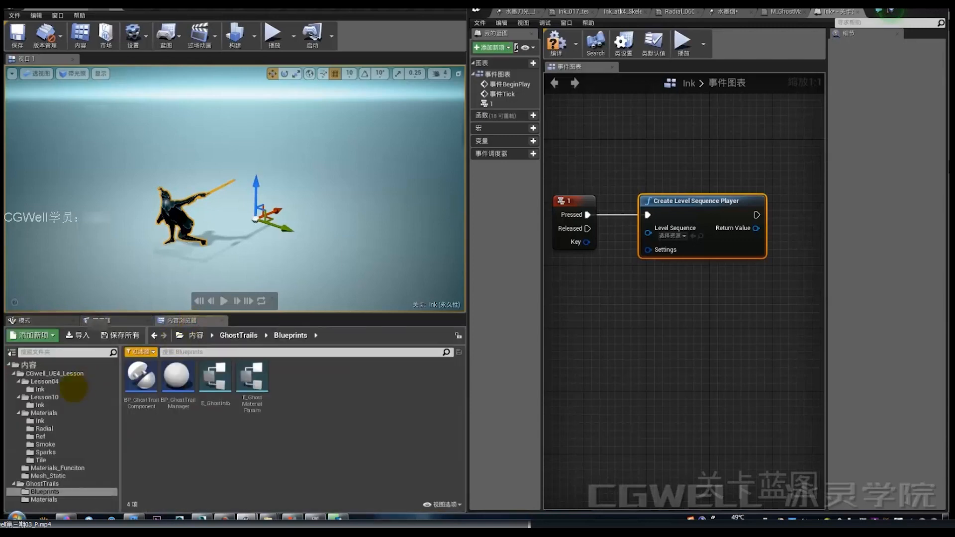
left_click(671, 236)
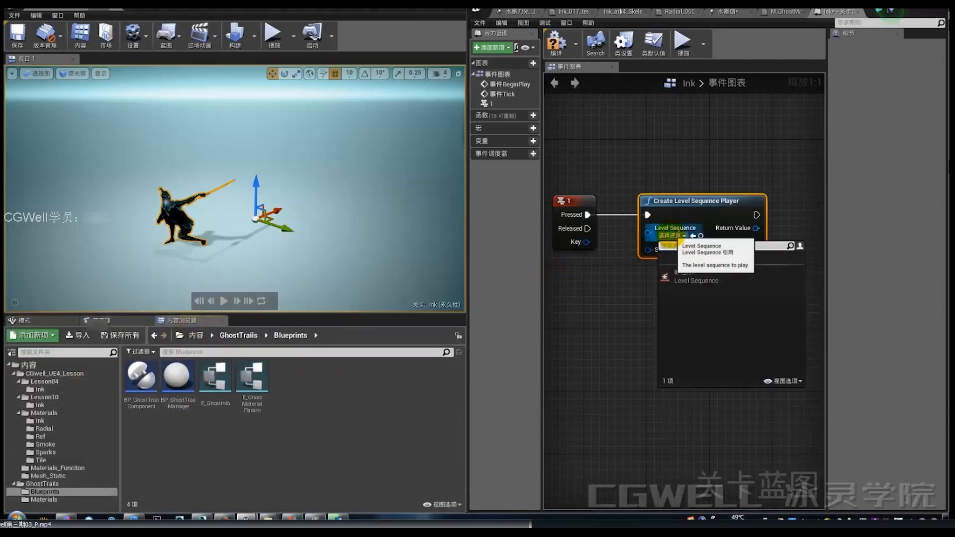
left_click(680, 277)
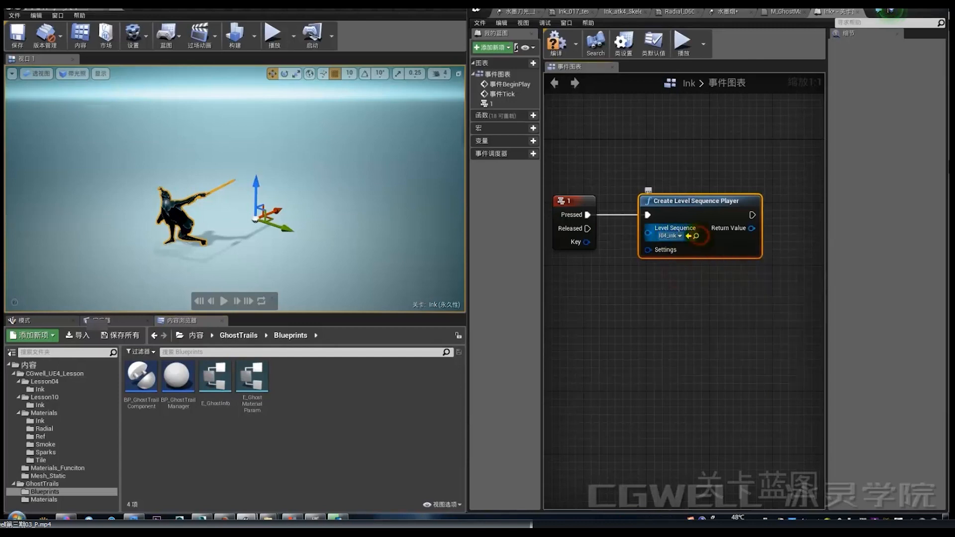
Step: Locate the assigned l04_ink asset in the project content and check its tracks in the sequencer
left_click(695, 236)
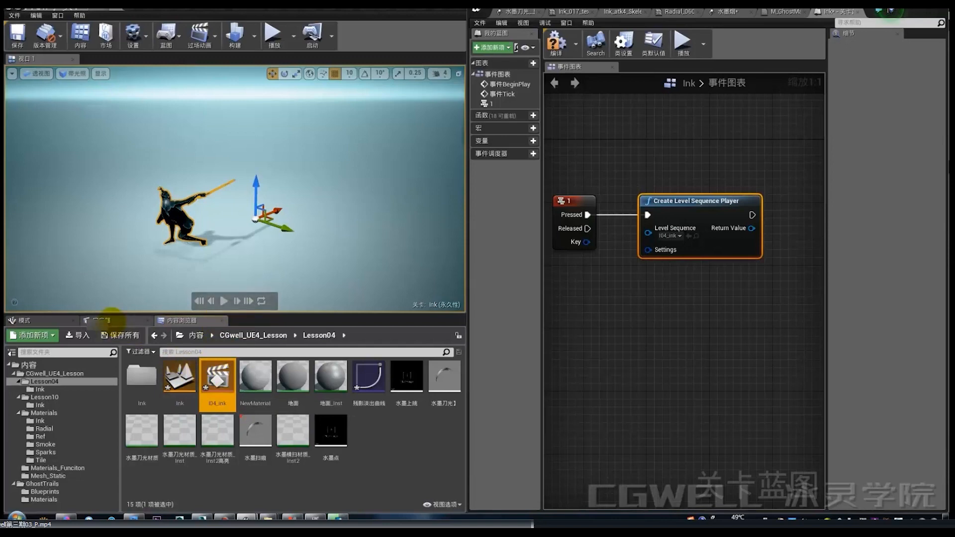
double_click(206, 383)
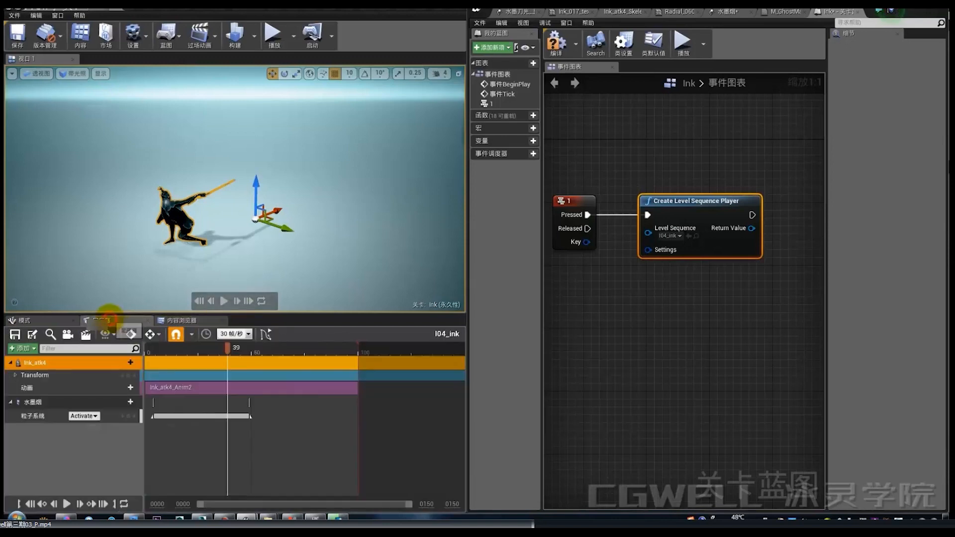
left_click(180, 320)
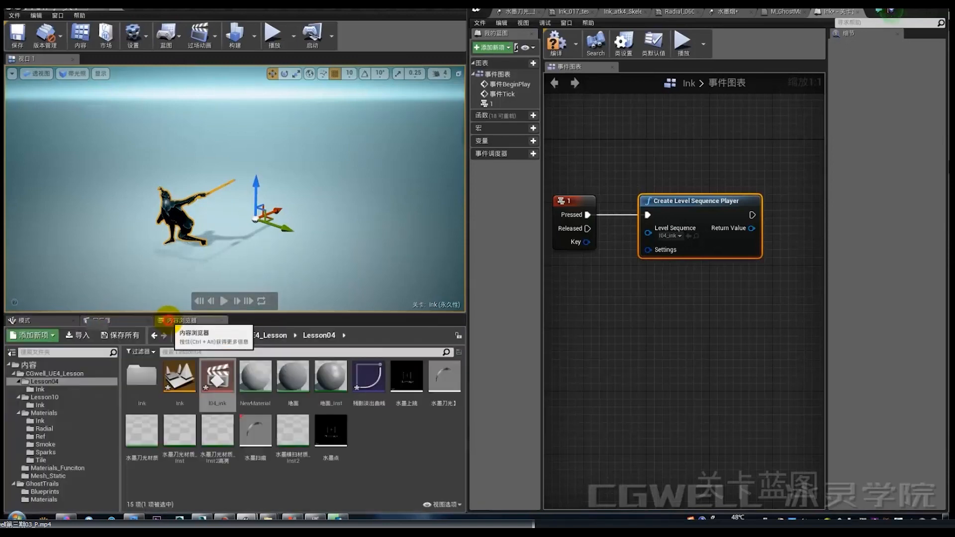
left_click(99, 320)
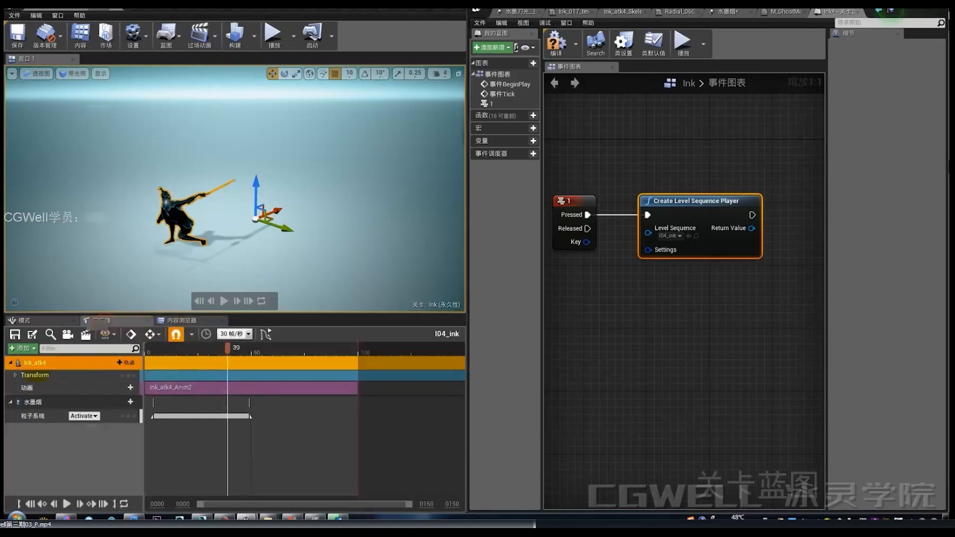
left_click(184, 321)
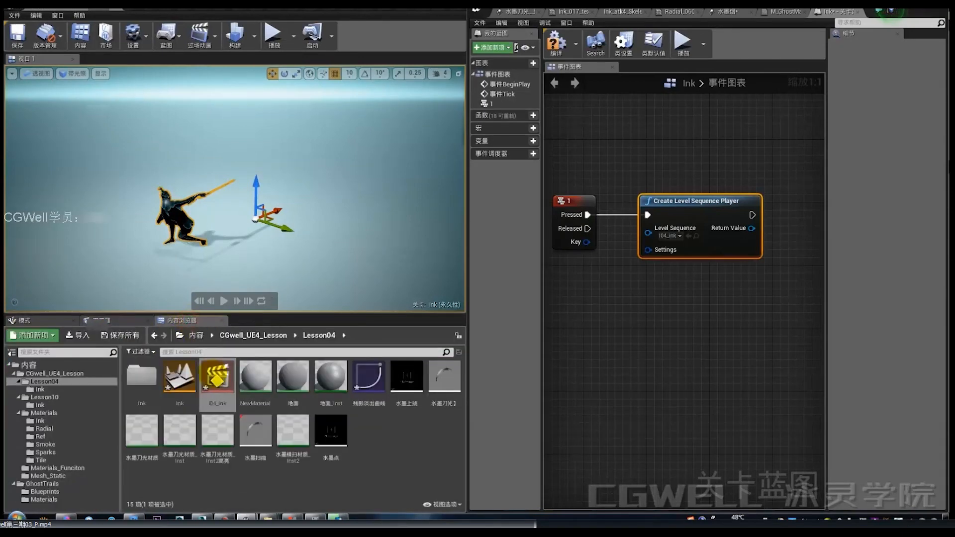
Step: Add a Play node after Create Level Sequence Player and connect the player's Return Value to its target
left_click_drag(678, 208, 680, 217)
right_click_drag(685, 299, 604, 320)
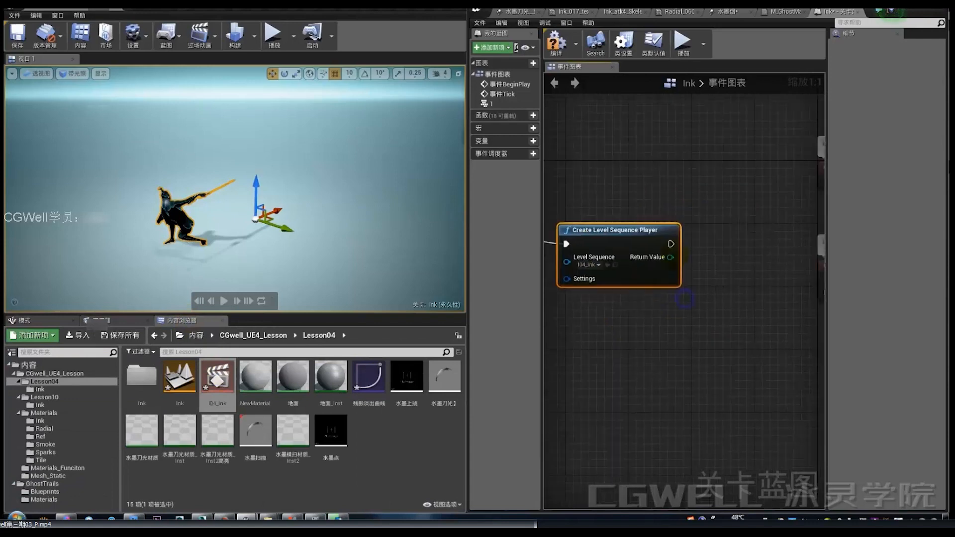
left_click_drag(696, 255, 711, 230)
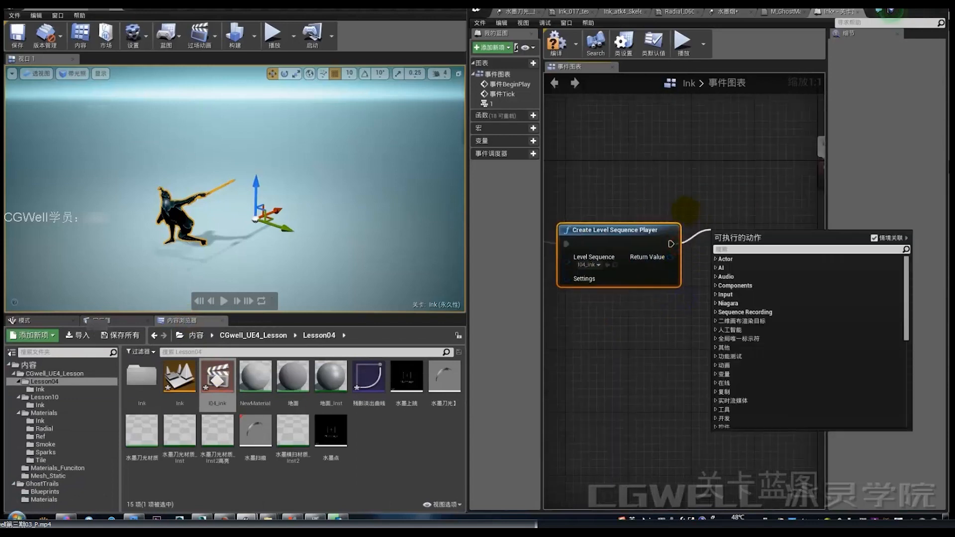
type("play")
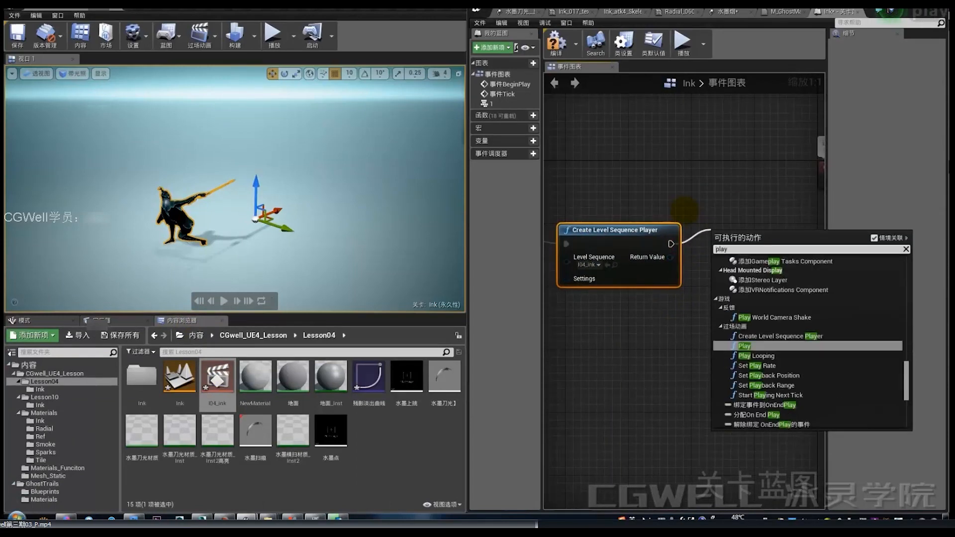
left_click(751, 345)
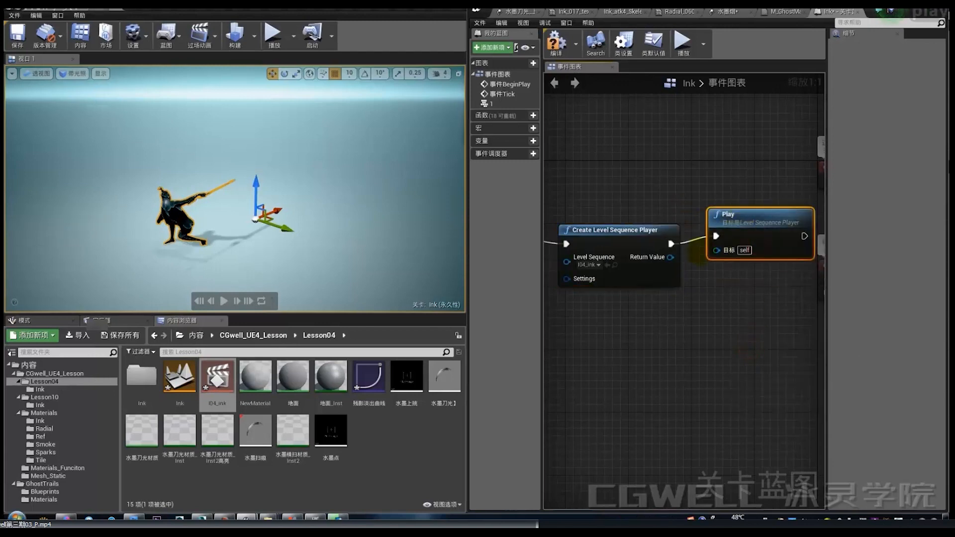
left_click_drag(669, 257, 691, 270)
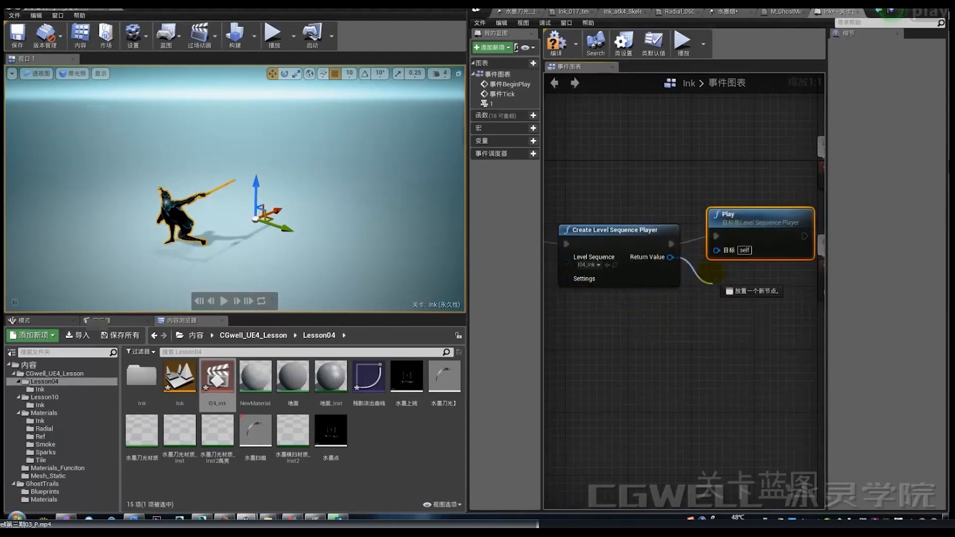
left_click_drag(716, 255, 716, 252)
Step: Arrange the Create Level Sequence Player and Play nodes in a compact row beside the 1 key event
right_click_drag(660, 291, 727, 292)
right_click_drag(669, 270, 610, 270)
left_click_drag(766, 224, 770, 299)
right_click_drag(756, 327, 666, 283)
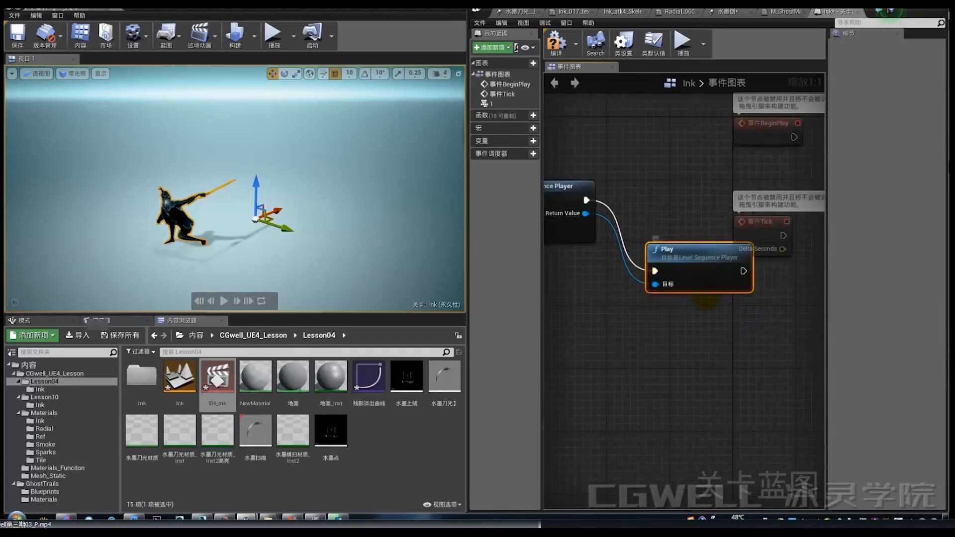
left_click_drag(713, 268, 706, 316)
right_click_drag(625, 371, 690, 361)
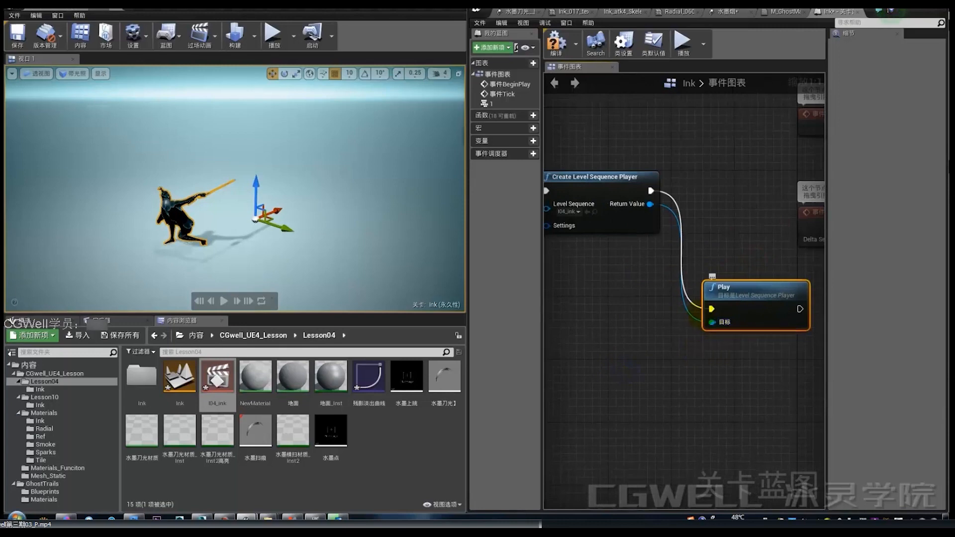
left_click_drag(620, 222, 589, 229)
right_click_drag(574, 260, 655, 272)
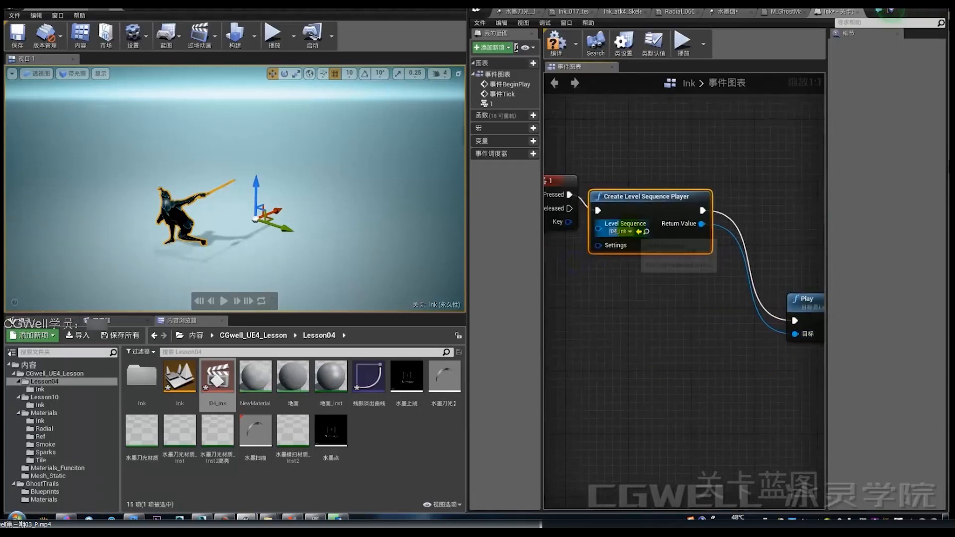
right_click_drag(701, 308, 607, 323)
left_click_drag(752, 326, 687, 245)
right_click_drag(631, 315, 757, 351)
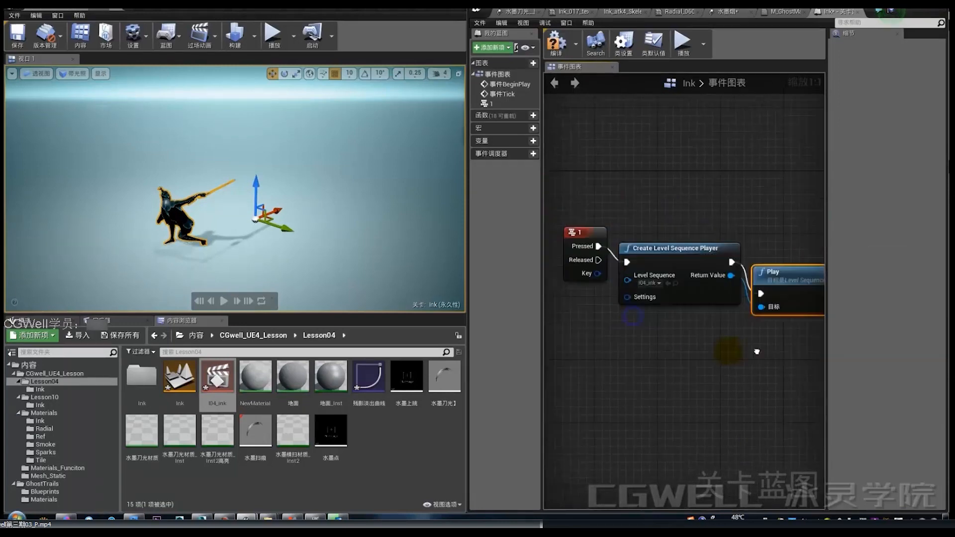
Step: Compile the Ink level blueprint and close it
scroll(695, 351, "down", 2)
left_click(556, 42)
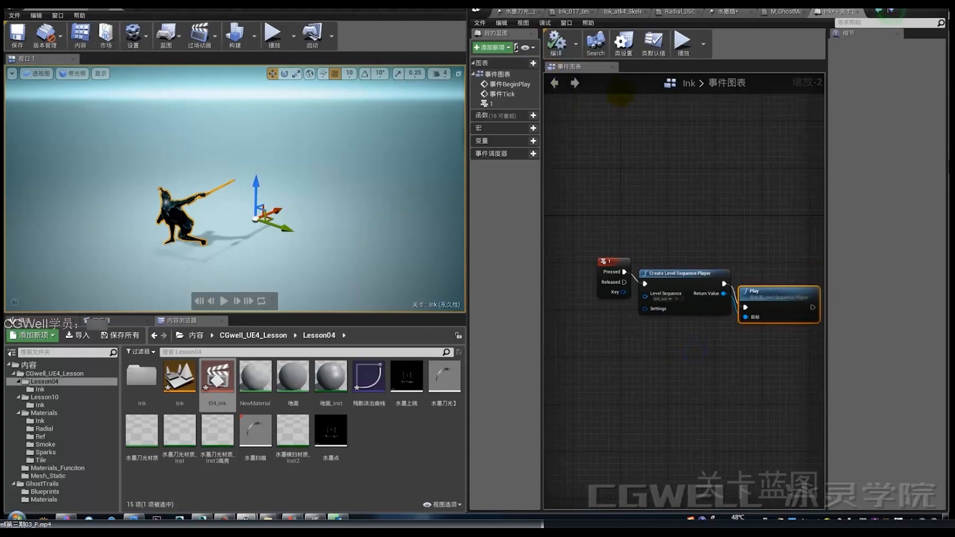
right_click_drag(702, 179, 696, 132)
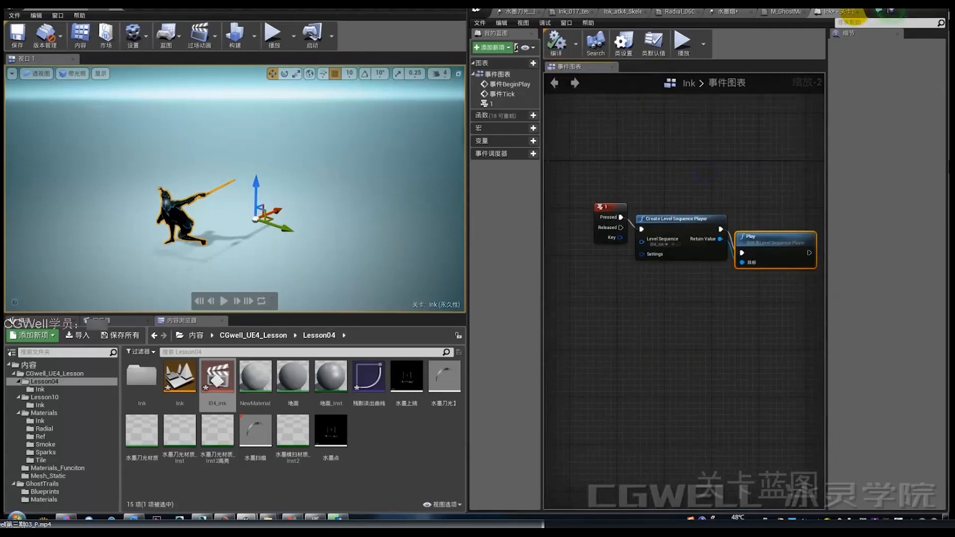
left_click(852, 11)
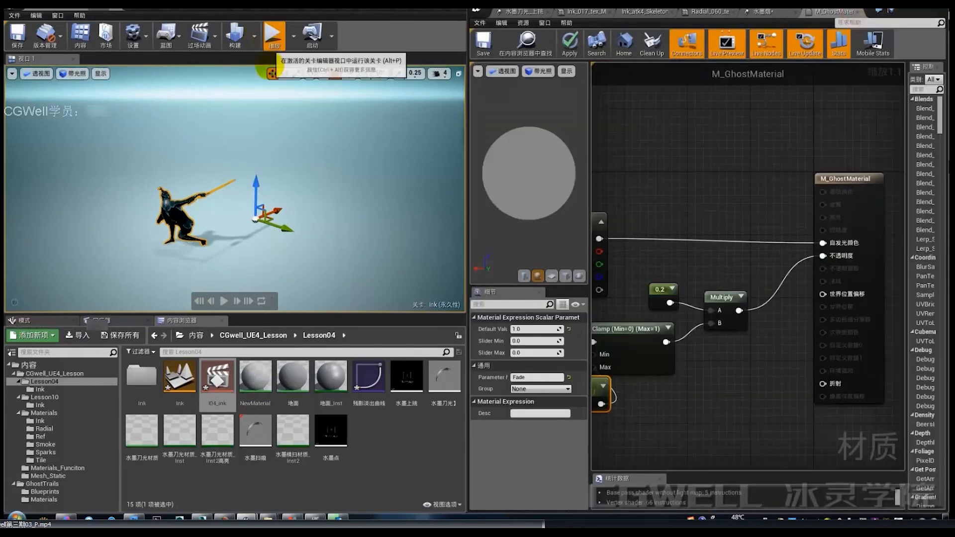
Step: Test the level in play, triggering the sequence with the 1 key and moving the camera to watch the ghost trail
left_click(272, 36)
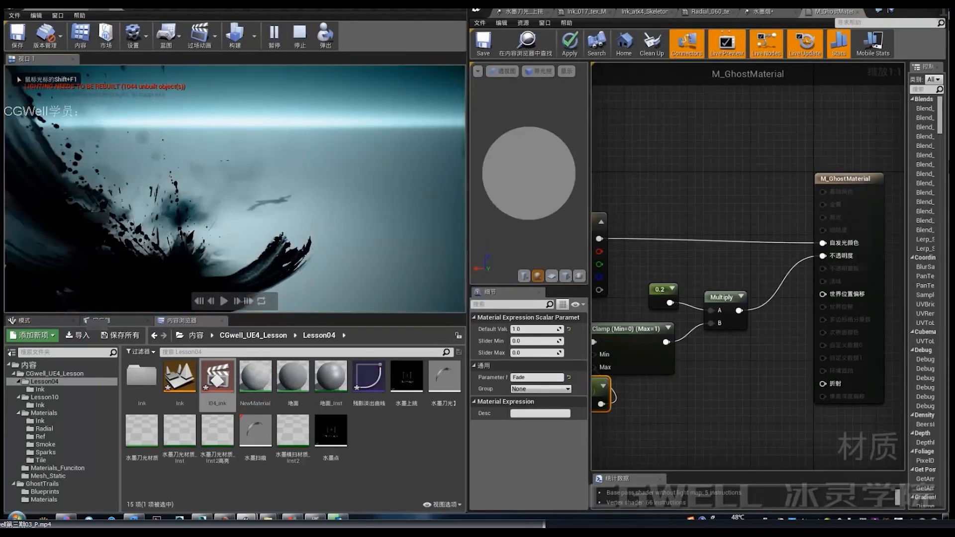
key("Escape")
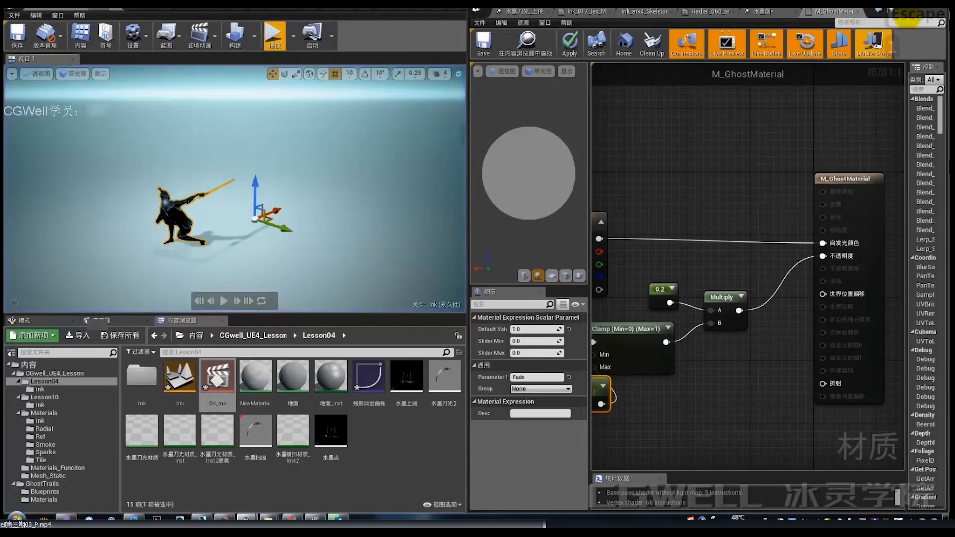
left_click(907, 12)
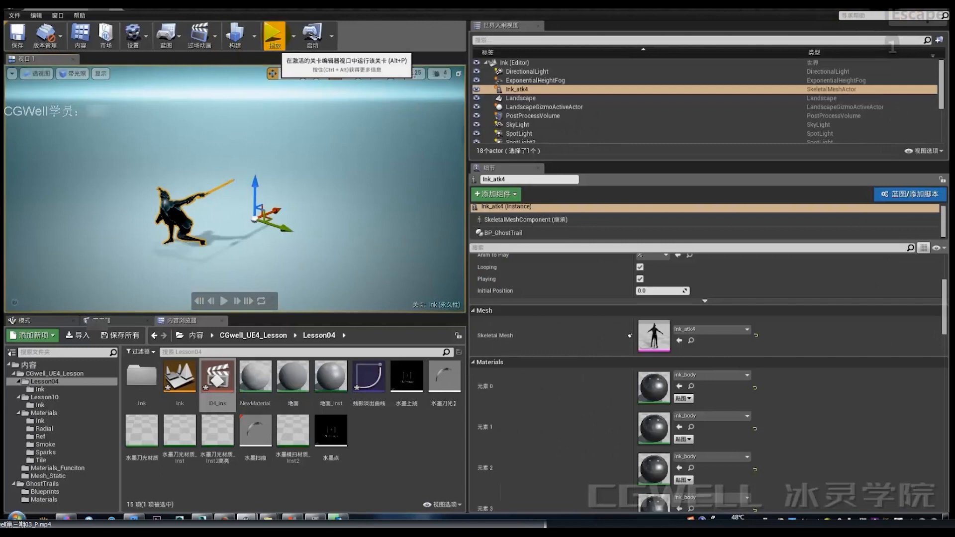
left_click(272, 45)
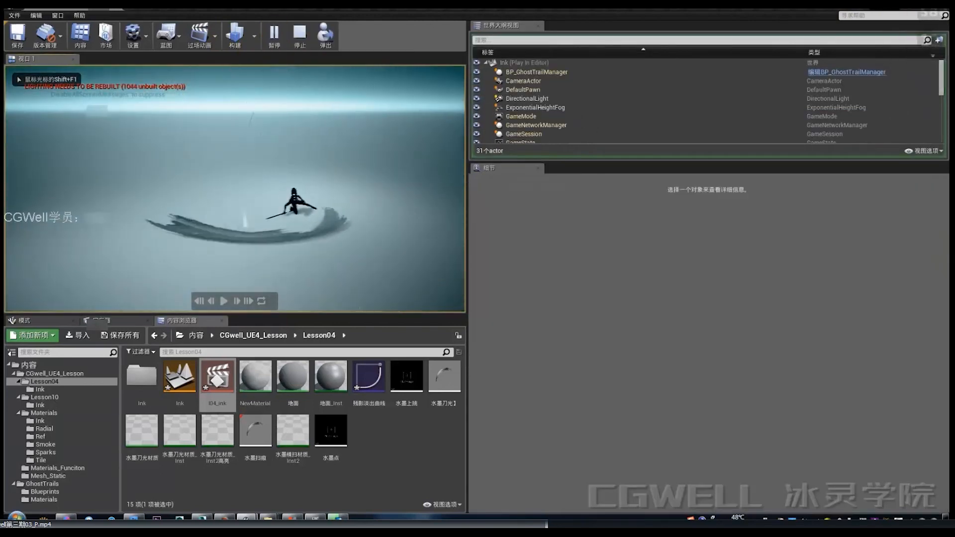
key("d")
key("Escape")
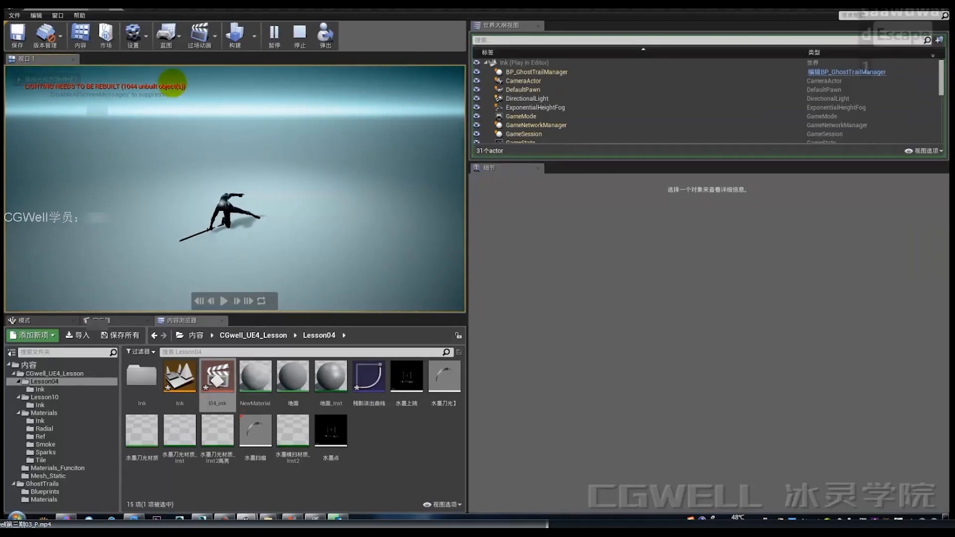
right_click_drag(297, 108, 319, 109)
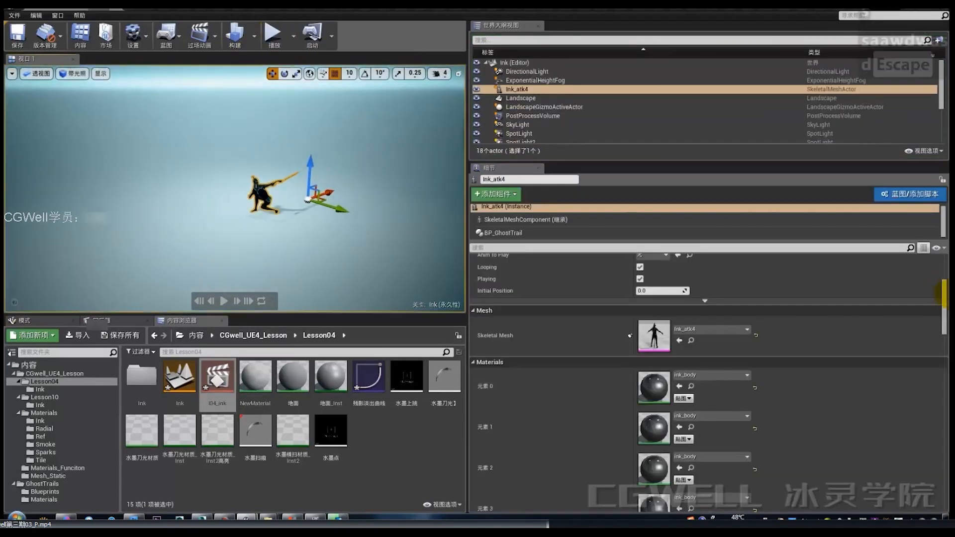
Step: Set the Ghost Lifetime of Ink_atk4's BP_GhostTrail component to 1.0 and test the level in play
scroll(939, 274, "up", 10)
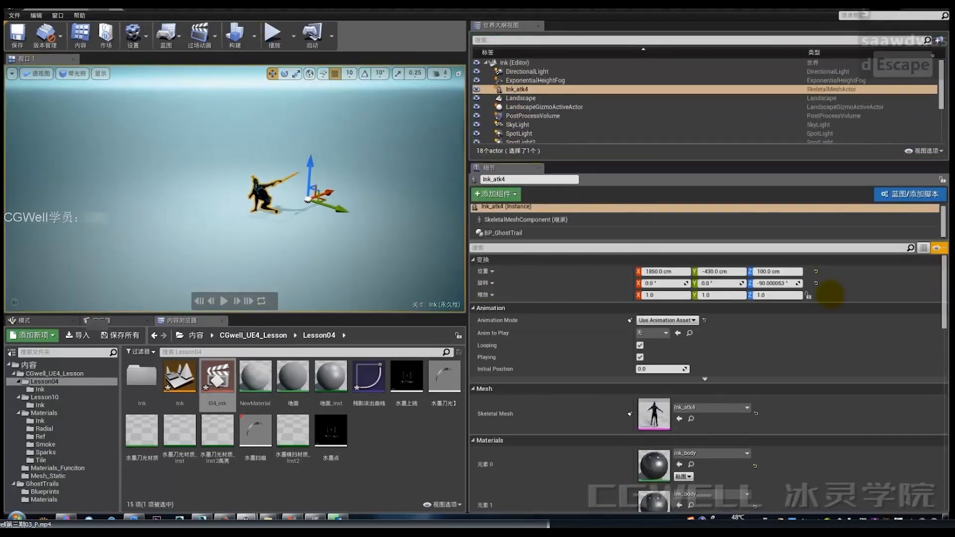
left_click(509, 233)
left_click(644, 295)
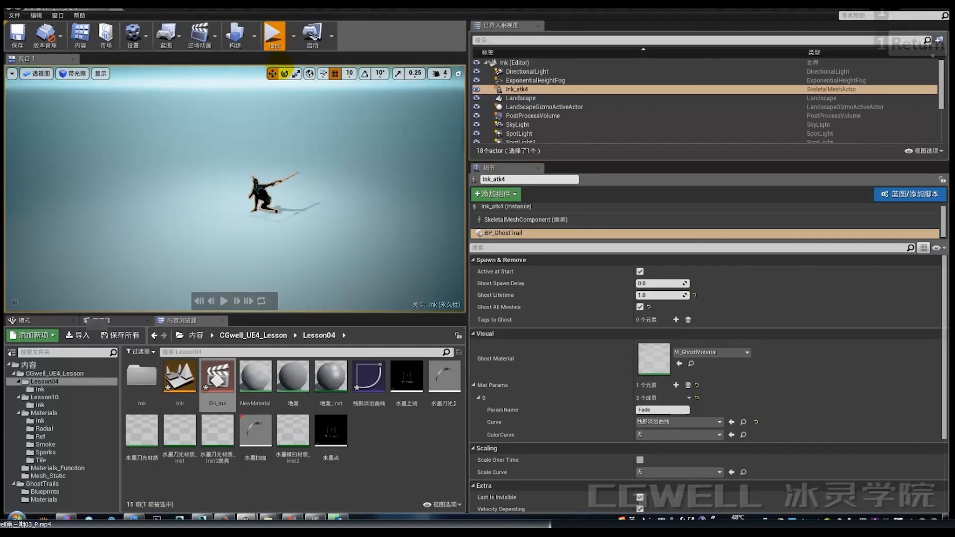
left_click(274, 36)
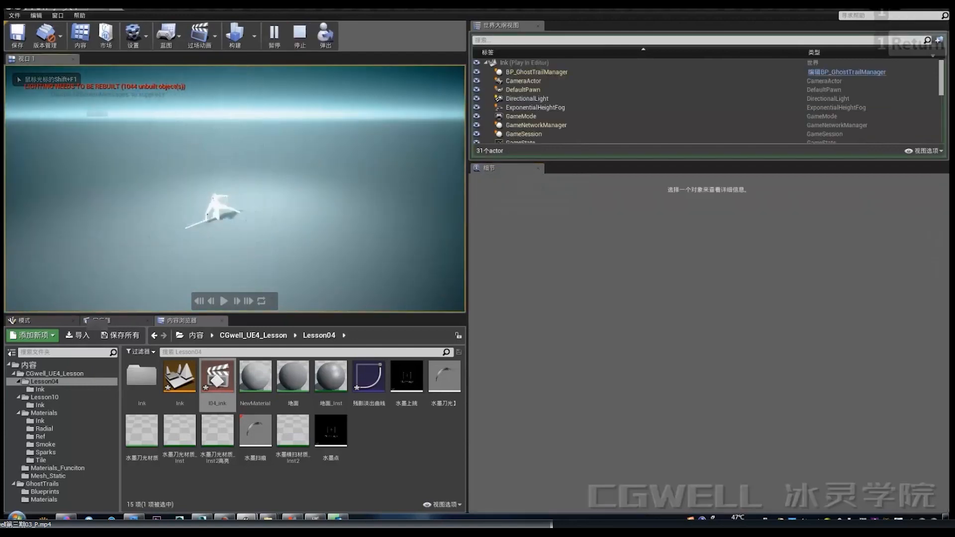
key("Escape")
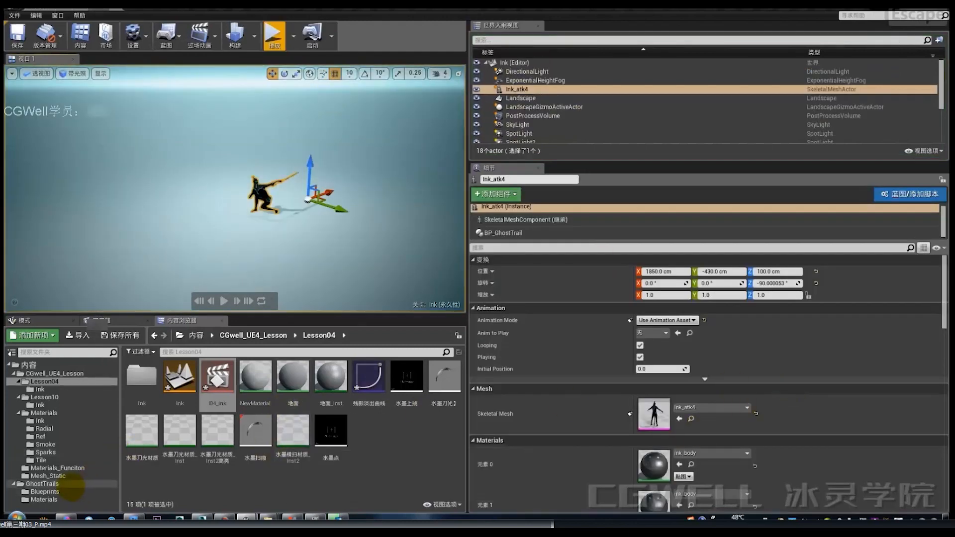
Step: Find M_GhostMaterial_Inst in the Lesson10 folder and open it
left_click(56, 491)
left_click(44, 382)
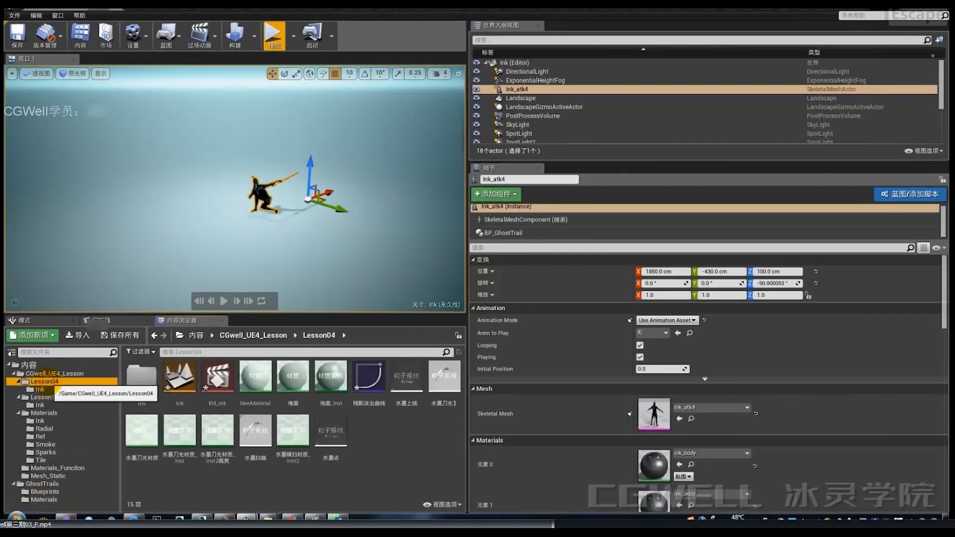
left_click(45, 397)
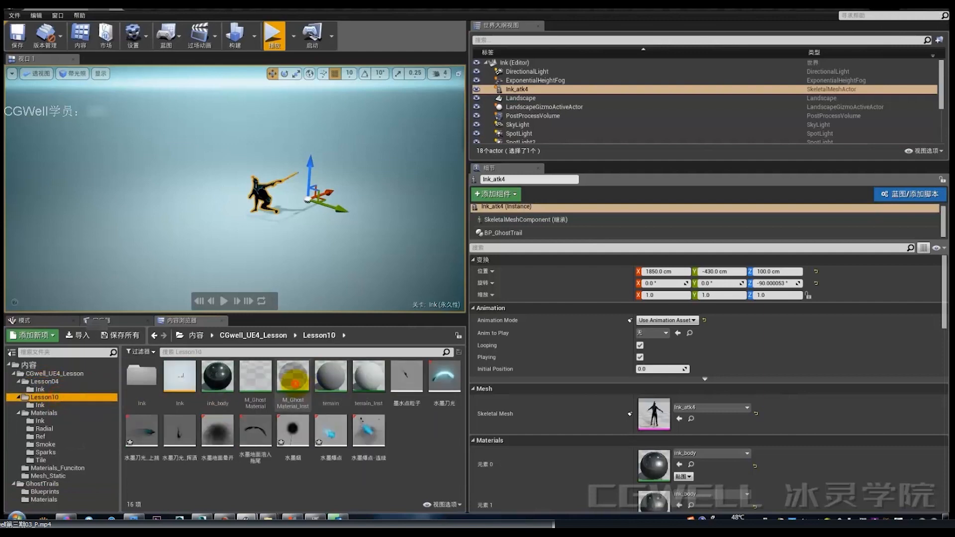
left_click(293, 380)
double_click(293, 379)
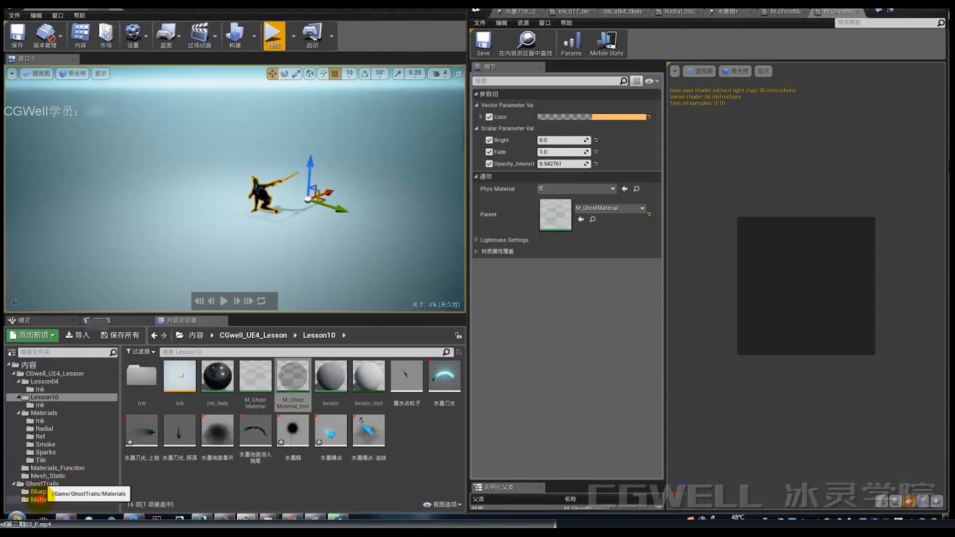
Step: Locate M_GhostMaterial in the GhostTrails Materials folder and inspect the preview of the open material instance
left_click(41, 499)
left_click(42, 492)
left_click(44, 500)
left_click(141, 396)
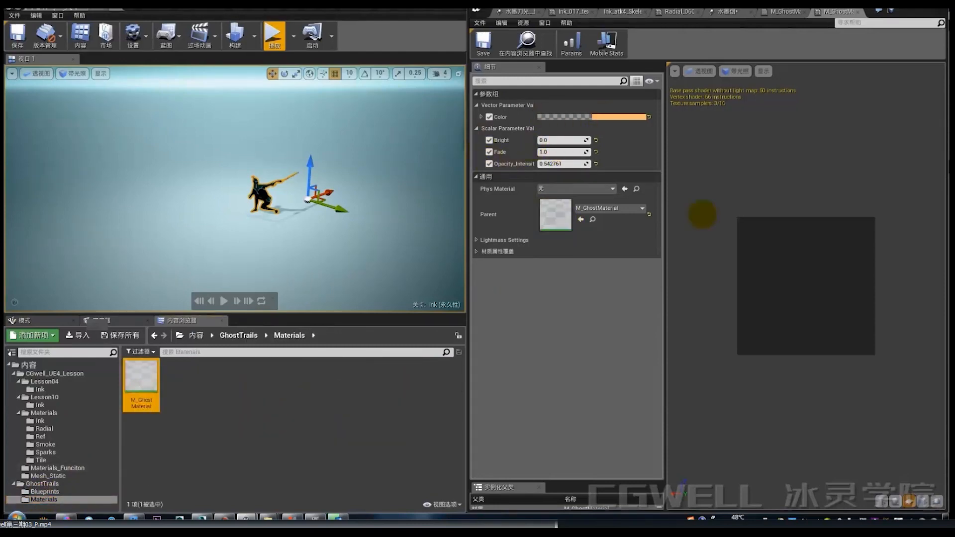
mouse_move(815, 288)
left_mouse_down()
mouse_move(875, 294)
mouse_move(827, 294)
left_mouse_up()
scroll(827, 294, "up", 4)
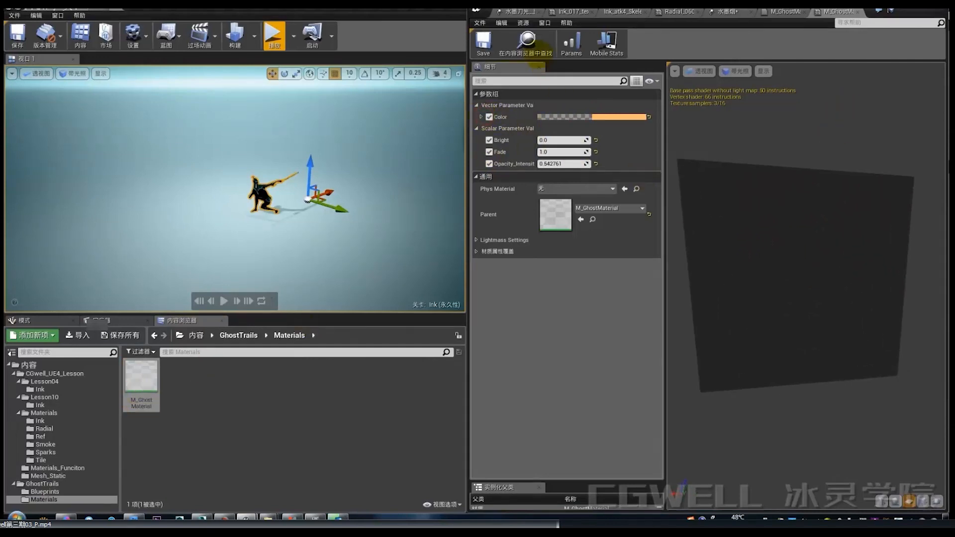
Step: Assign M_GhostMaterial_Inst as the Ghost Material of BP_GhostTrail and test the level in play
left_click(527, 43)
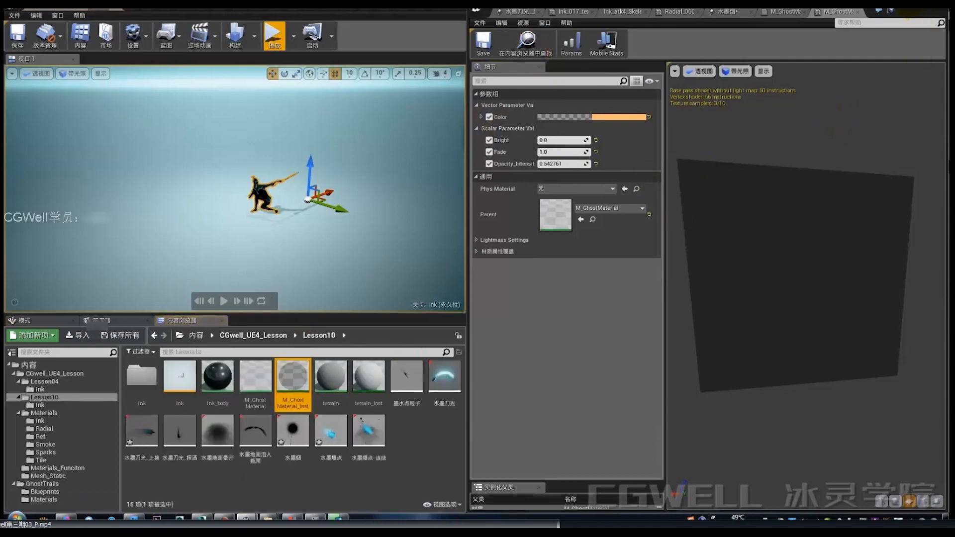
left_click(907, 10)
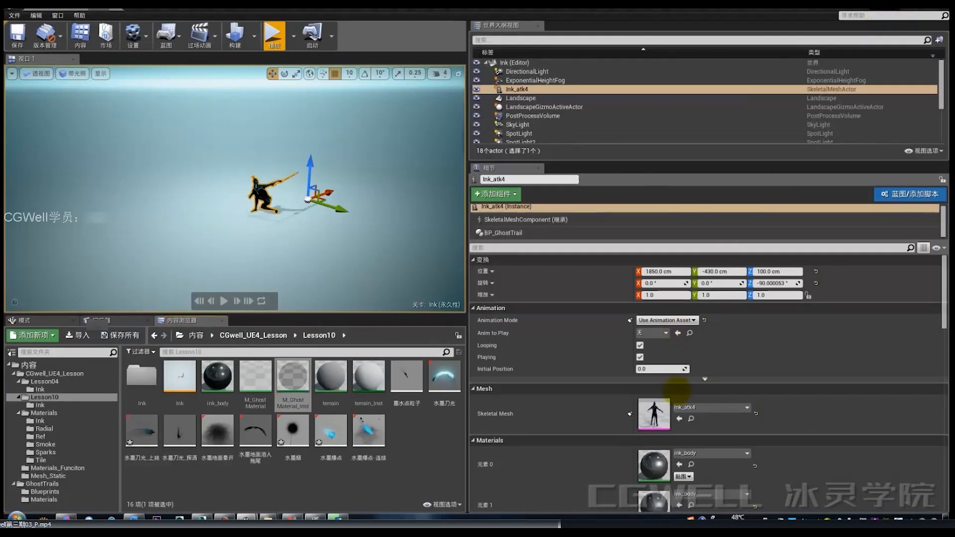
left_click(498, 232)
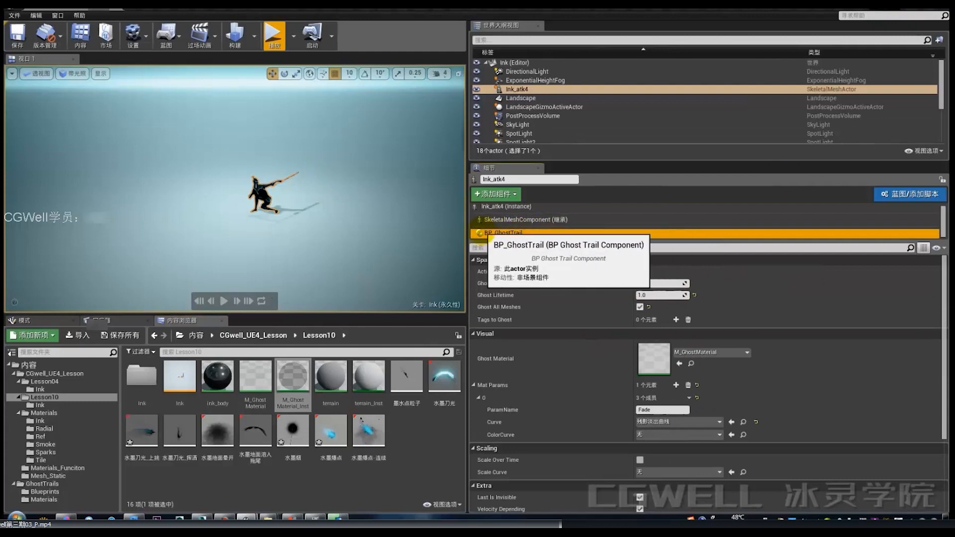
scroll(676, 345, "down", 1)
left_click(678, 348)
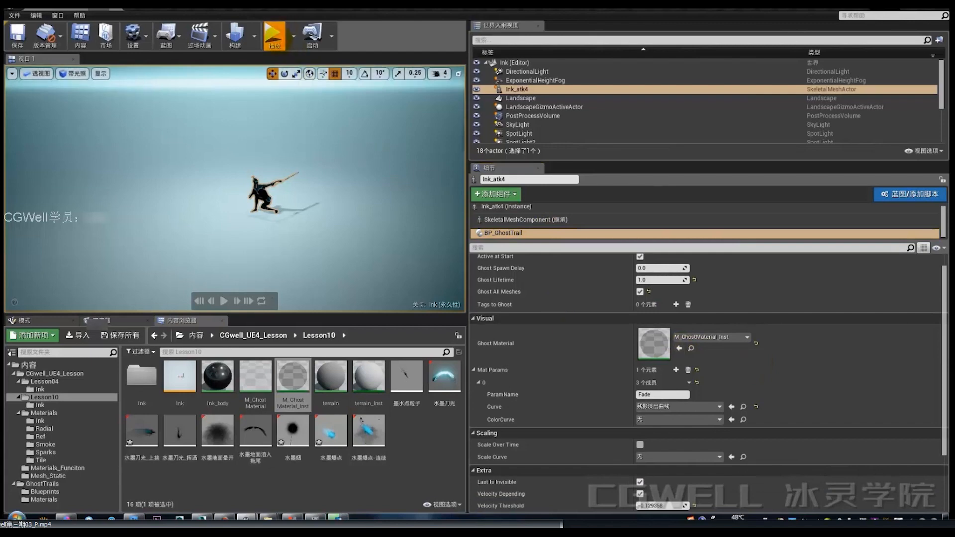
left_click(274, 35)
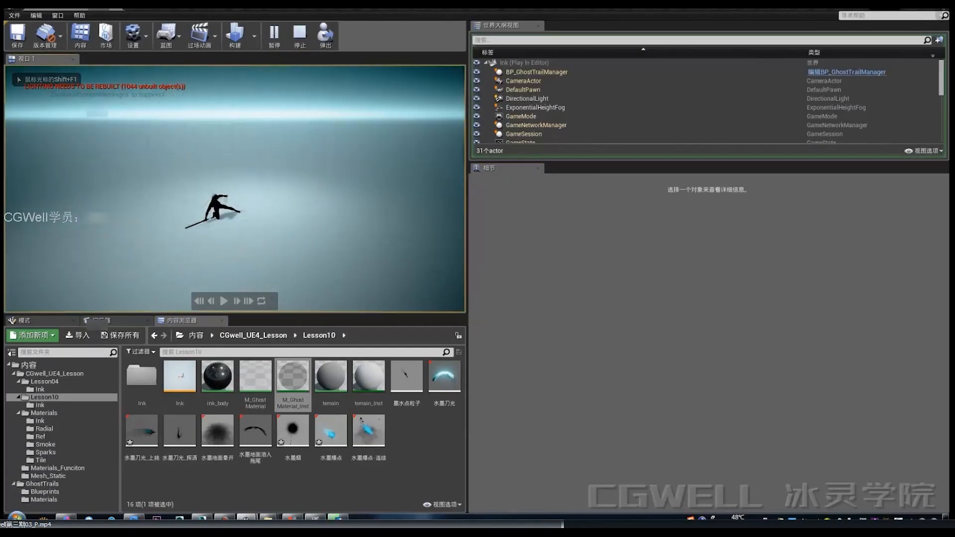
key("Escape")
Step: Reopen M_GhostMaterial_Inst and open its parent M_GhostMaterial to examine the node network
double_click(293, 376)
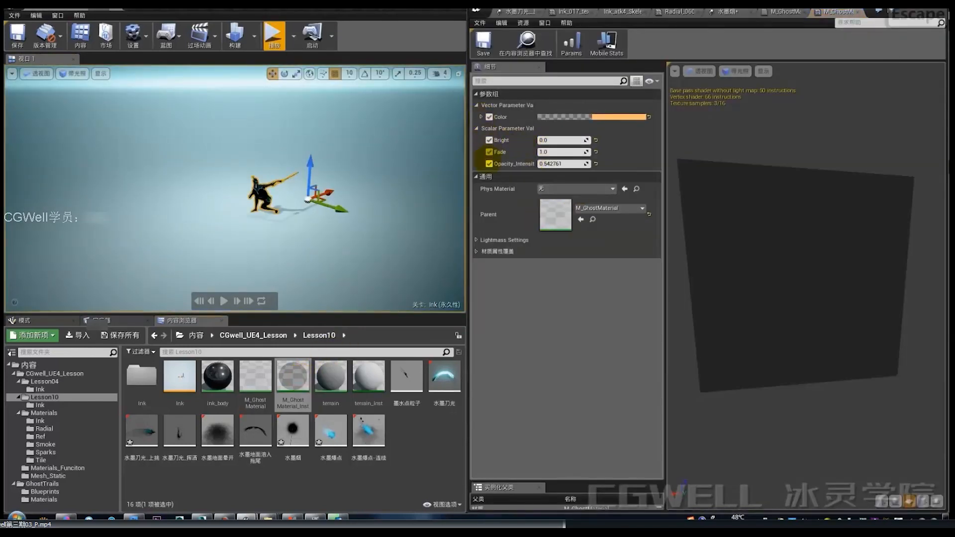
double_click(554, 214)
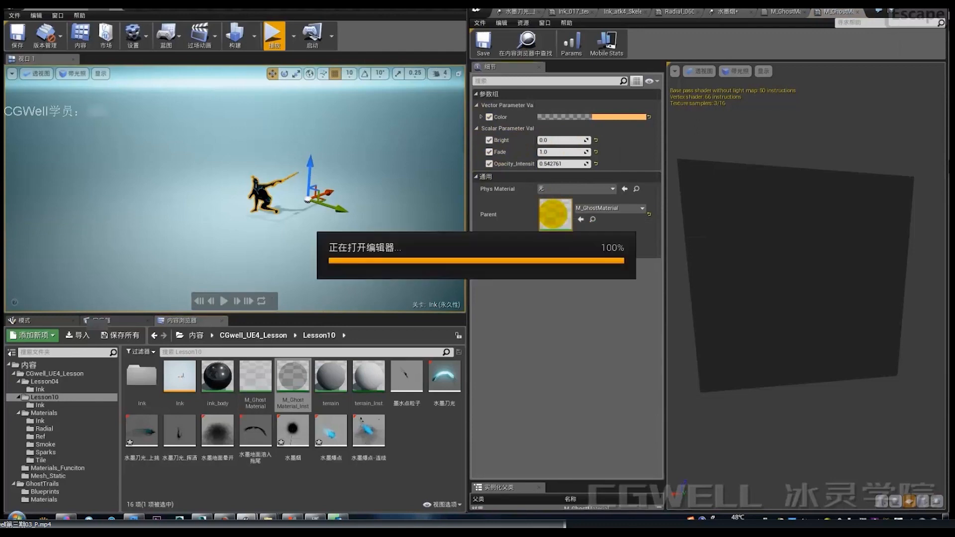
right_click_drag(790, 363, 782, 373)
scroll(782, 373, "down", 1)
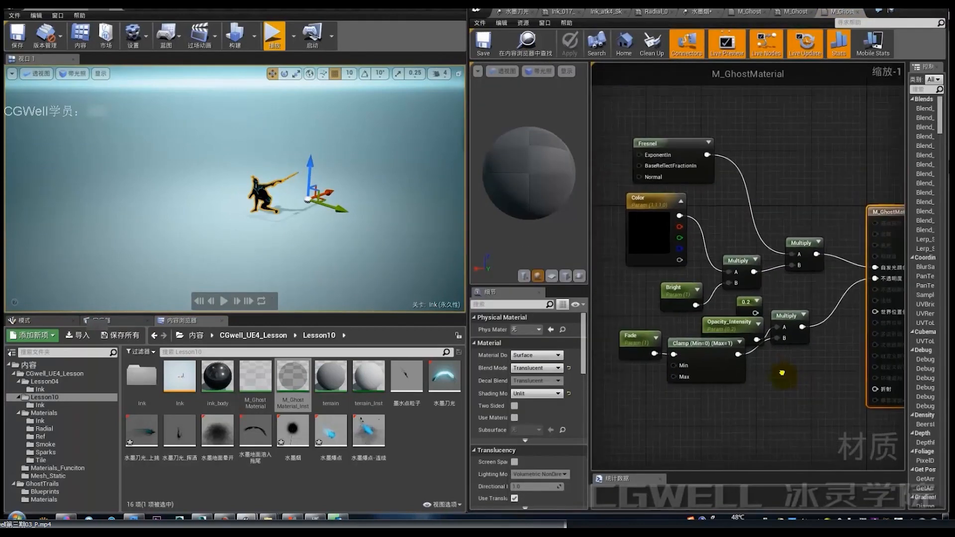
Step: Clean up the unused nodes in the M_GhostMaterial network
left_click(652, 44)
right_click_drag(784, 291, 778, 252)
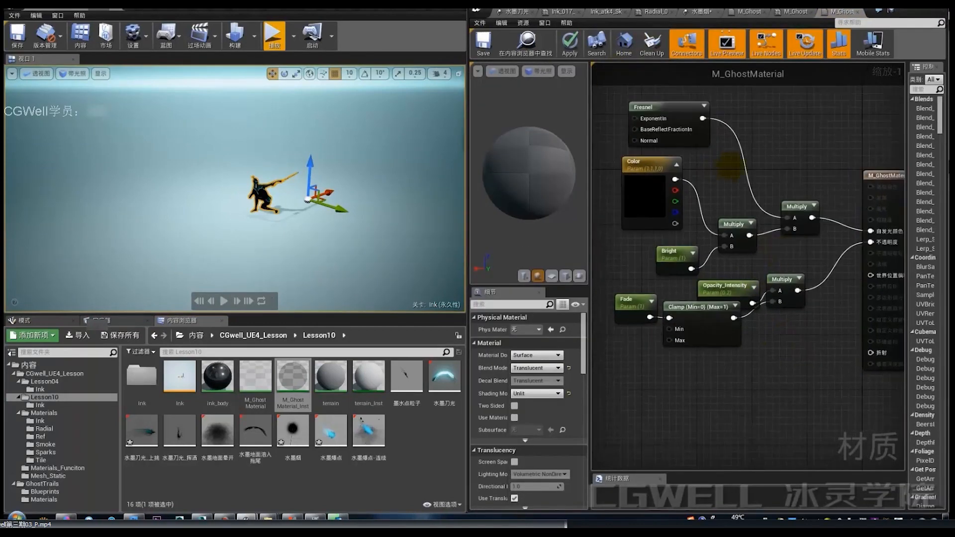
right_click_drag(728, 168, 739, 216)
left_click_drag(646, 176, 711, 137)
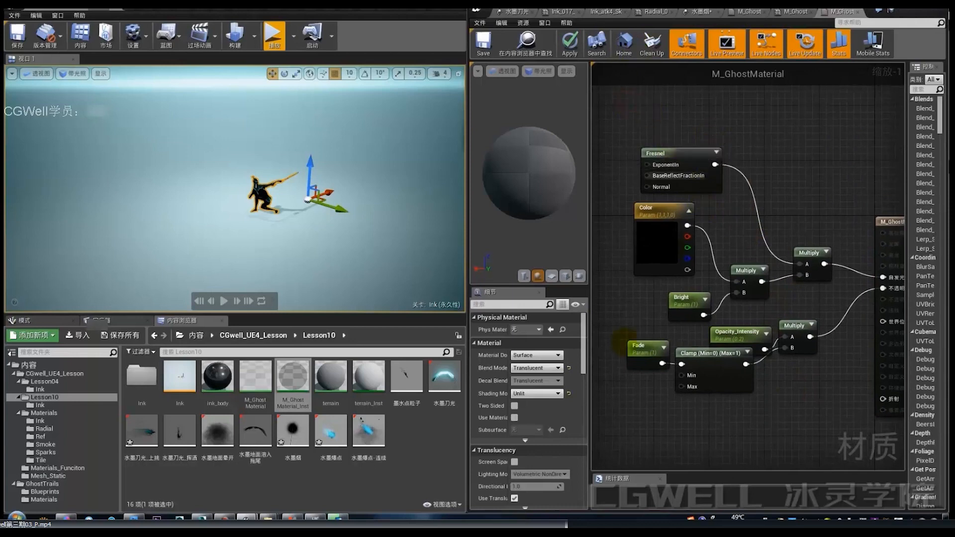
right_click_drag(676, 404, 666, 376)
Step: Space out the Bright, Clamp, opacity Multiply and Opacity_Intensity nodes in the M_GhostMaterial graph
left_click(651, 211)
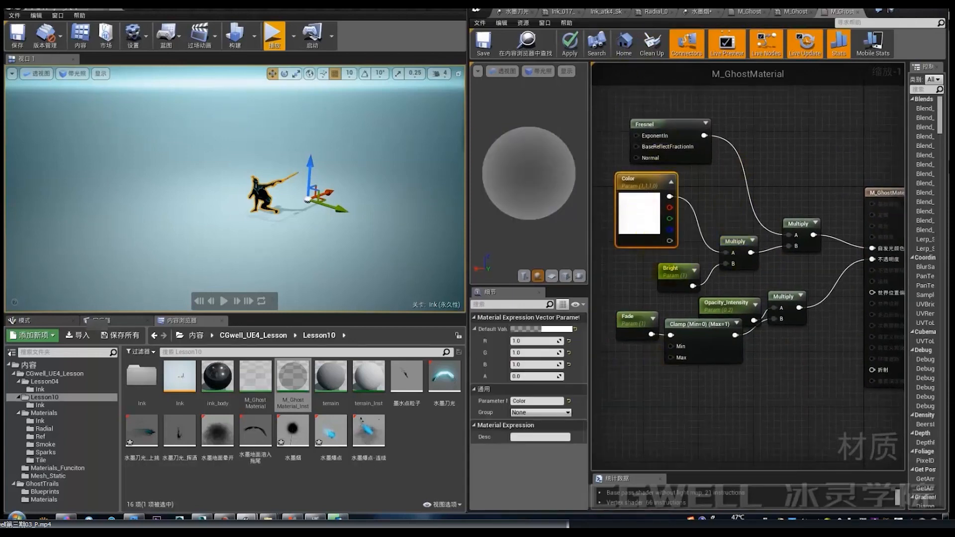
left_click_drag(668, 272, 655, 278)
left_click_drag(713, 339, 721, 354)
left_click_drag(781, 295, 802, 289)
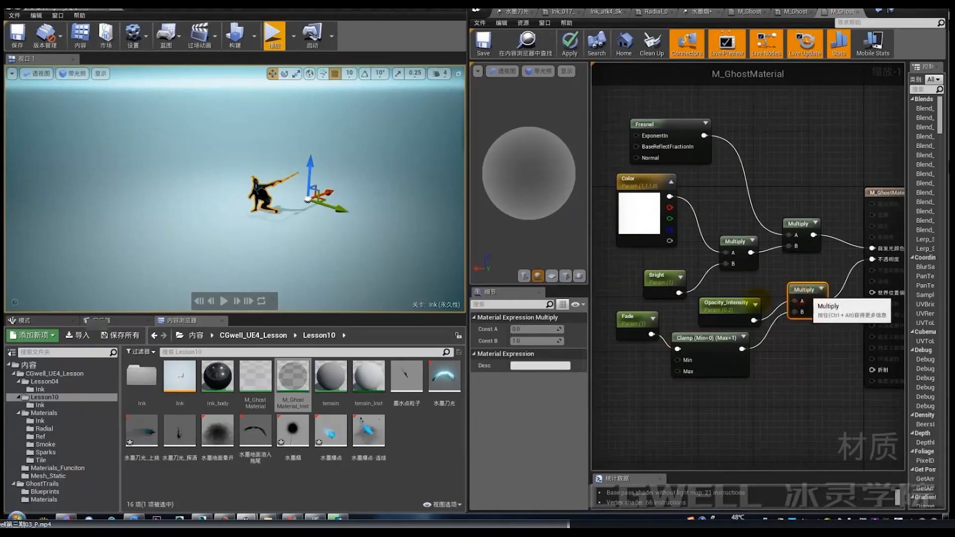
mouse_move(744, 309)
left_mouse_down()
mouse_move(763, 291)
mouse_move(758, 303)
left_mouse_up()
mouse_move(779, 322)
right_mouse_down()
mouse_move(719, 313)
mouse_move(791, 310)
right_mouse_up()
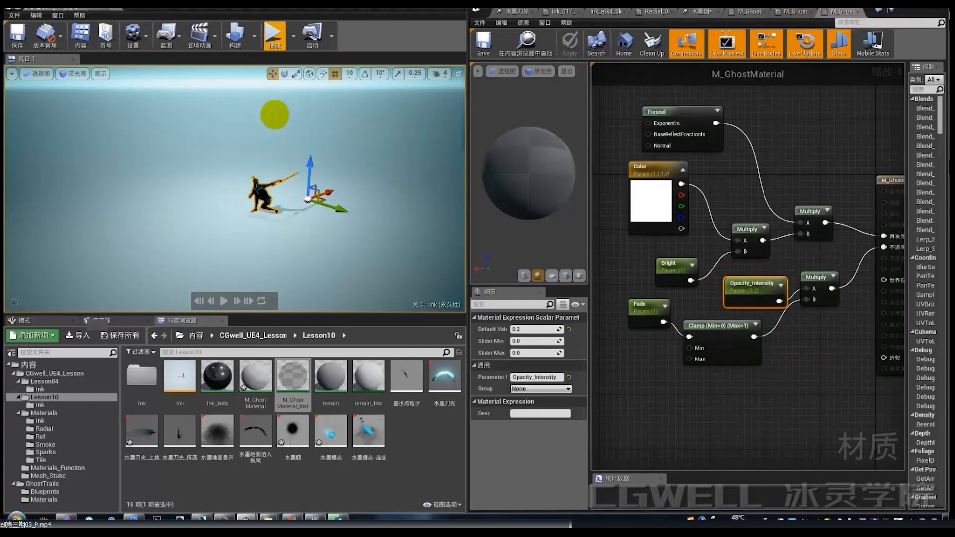
Step: Run the level in play several times, triggering the ink sequence with 1, to examine the ghost trail's look
left_click(271, 46)
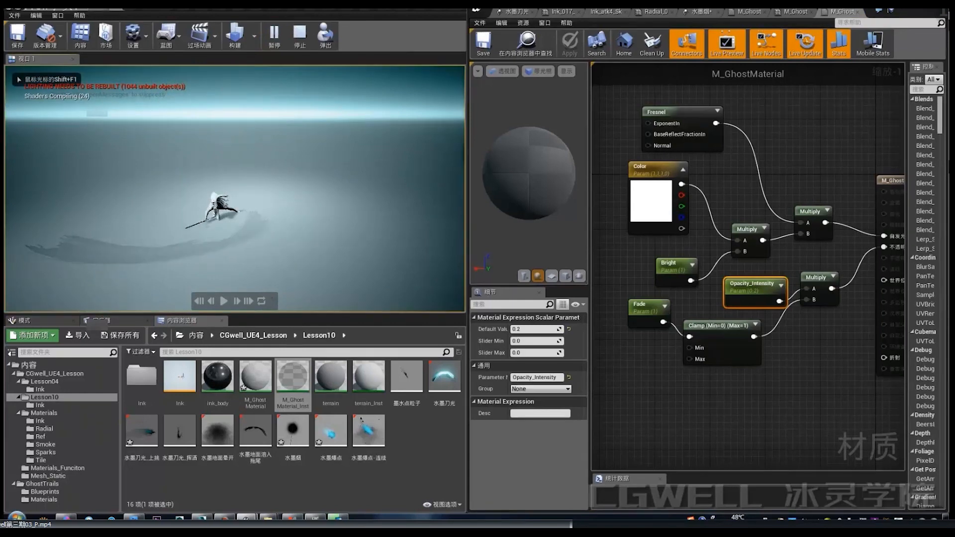
key("Escape")
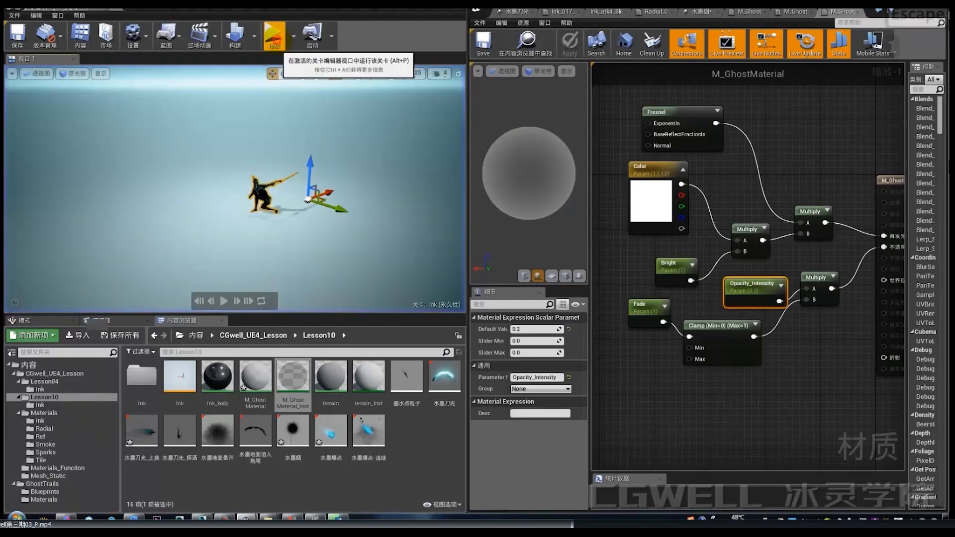
left_click(273, 37)
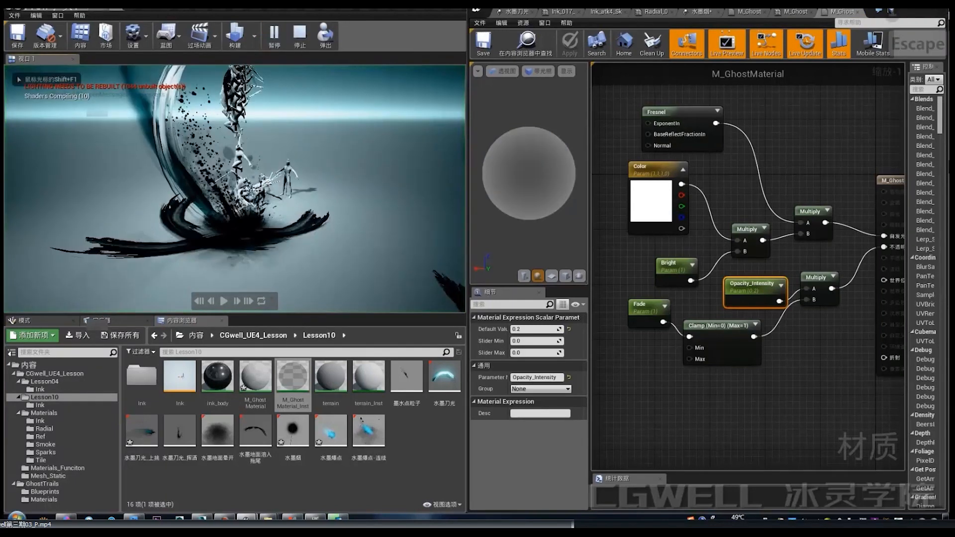
key("Escape")
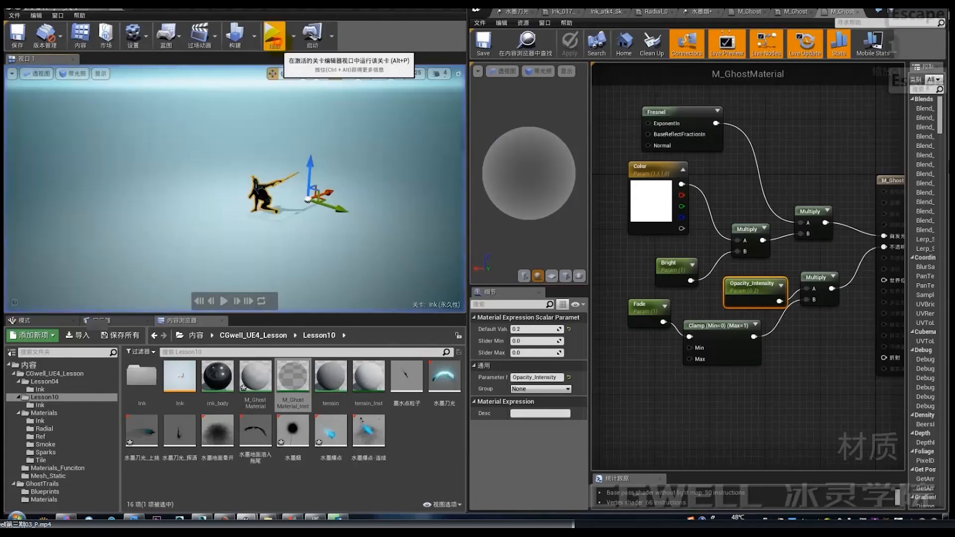
left_click(272, 38)
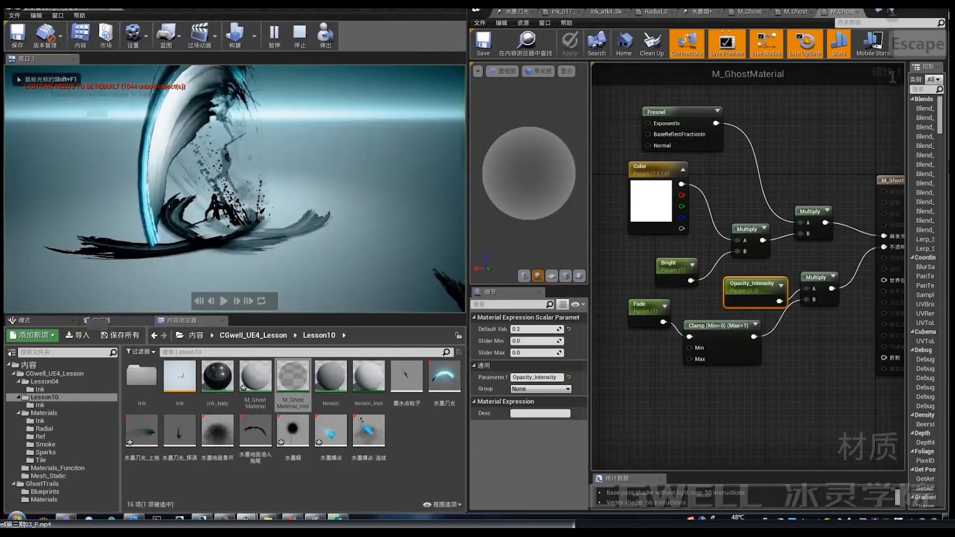
key("Escape")
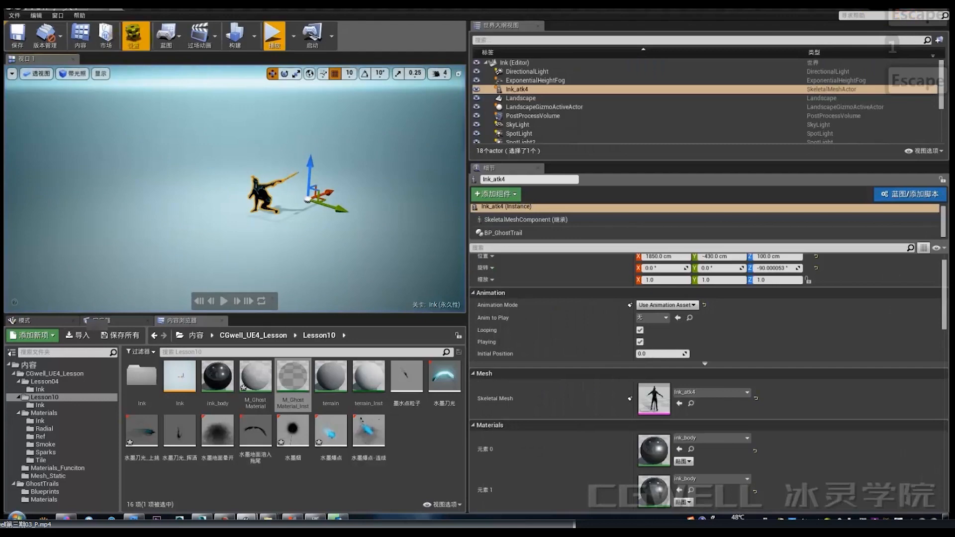
left_click(178, 39)
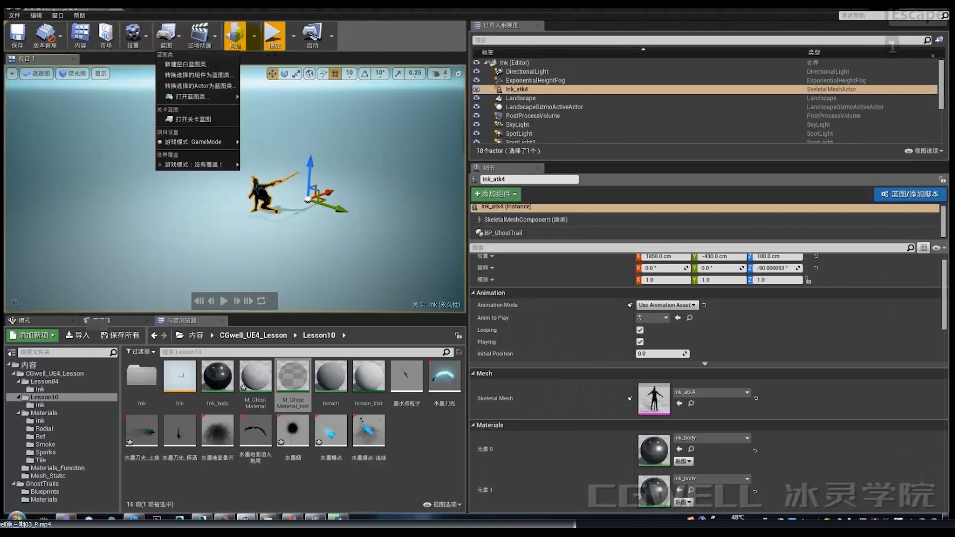
left_click(261, 35)
left_click(274, 35)
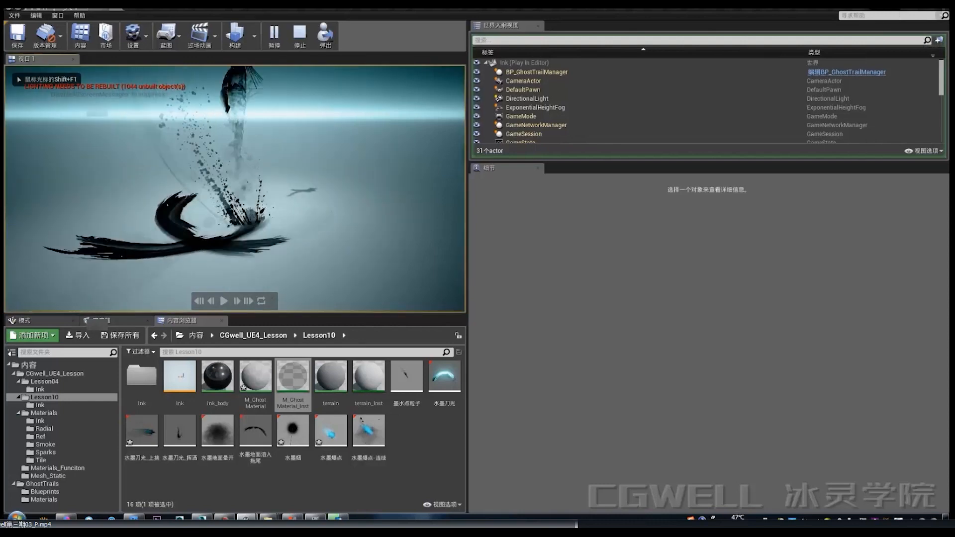
key("Escape")
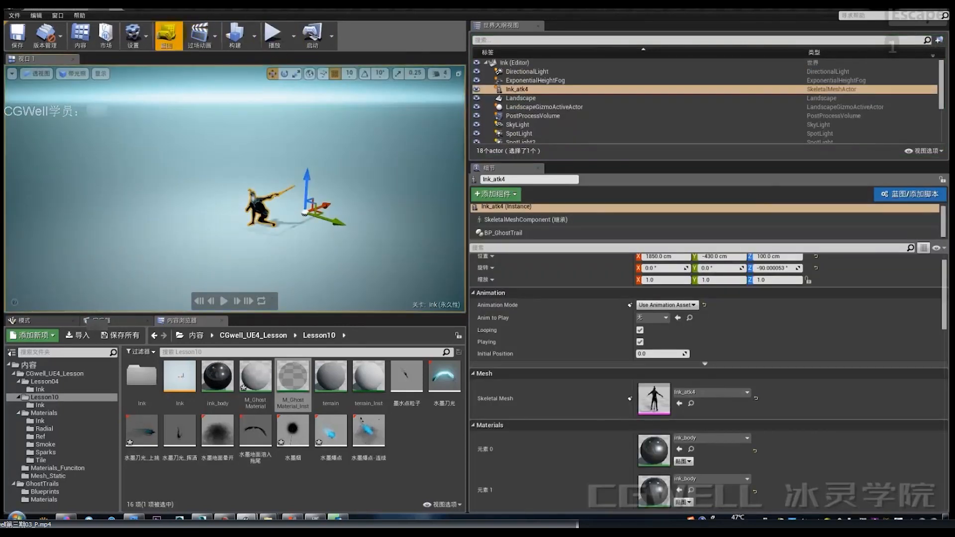
Step: Open the level blueprint and replace the Play node with a Play Looping node after Create Level Sequence Player
left_click(175, 46)
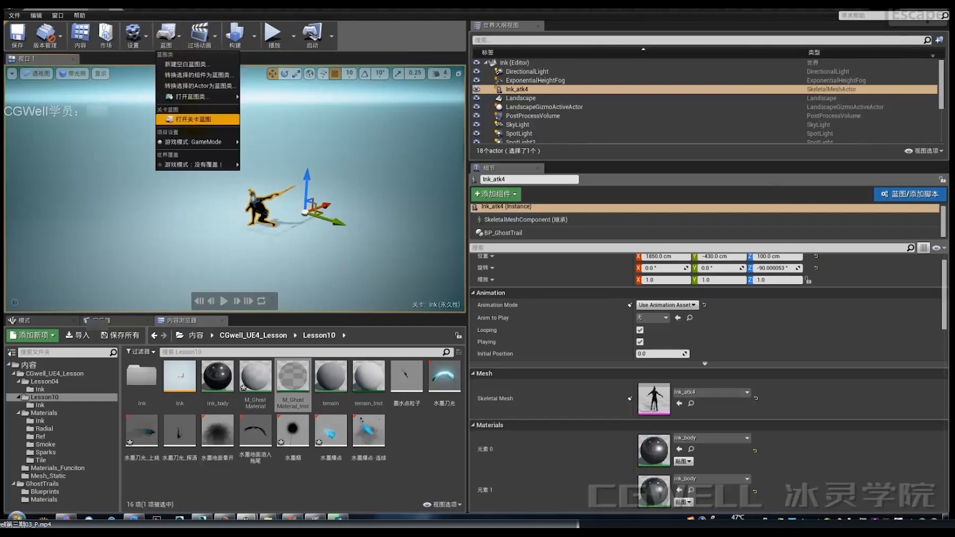
left_click(190, 121)
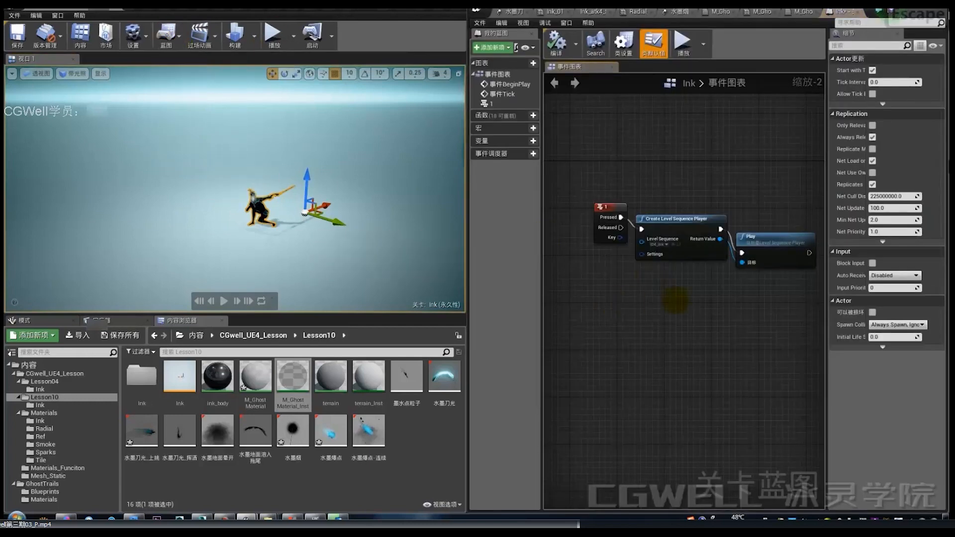
right_click_drag(728, 297, 656, 282)
scroll(654, 295, "up", 2)
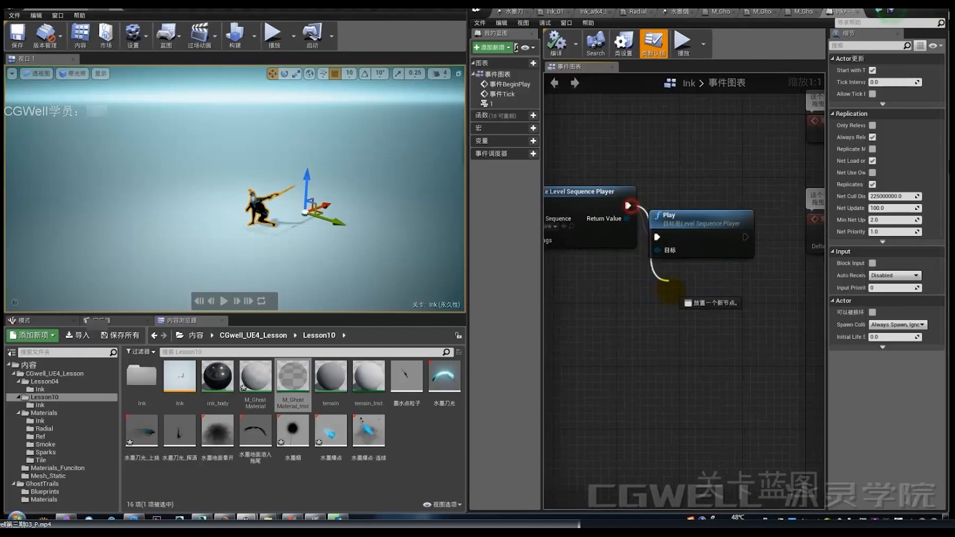
left_click_drag(670, 291, 661, 306)
type("play")
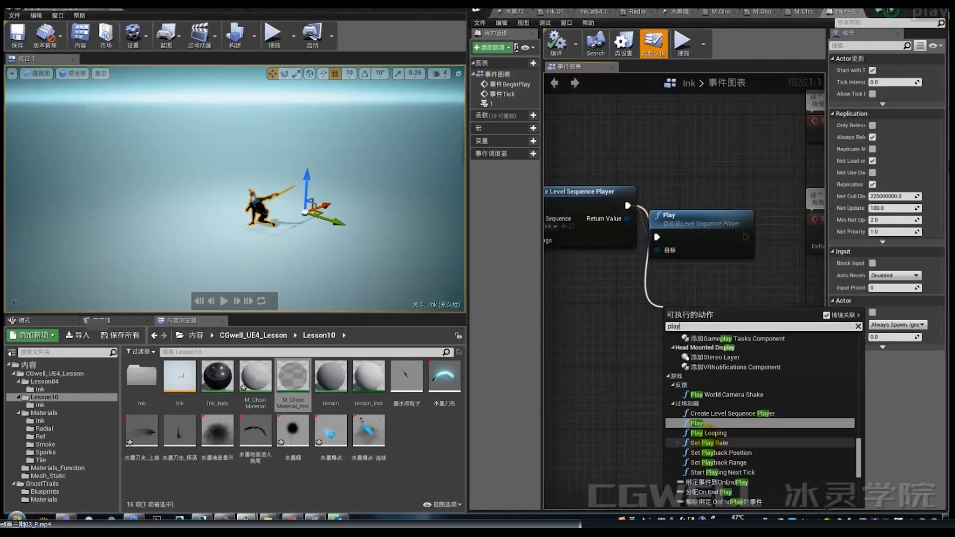
left_click(708, 432)
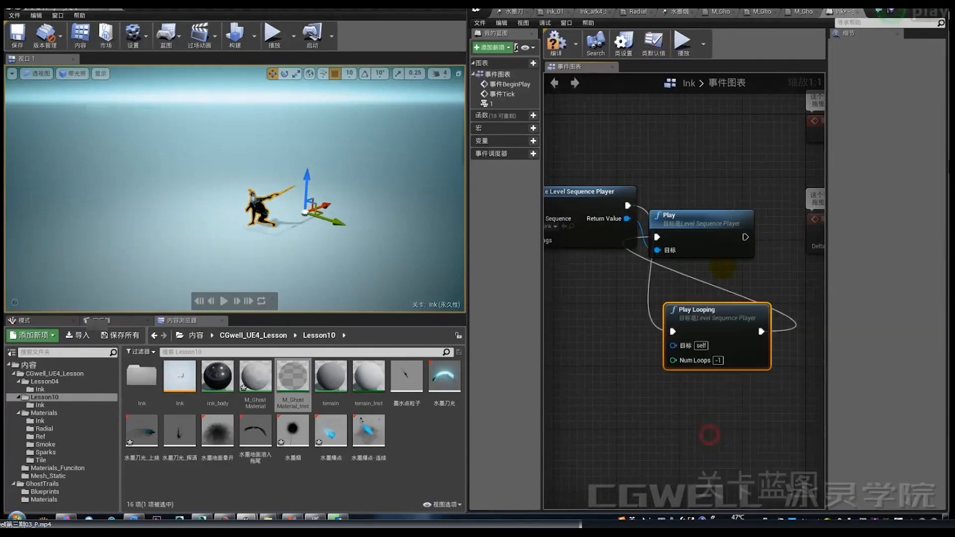
left_click(710, 242)
key("Delete")
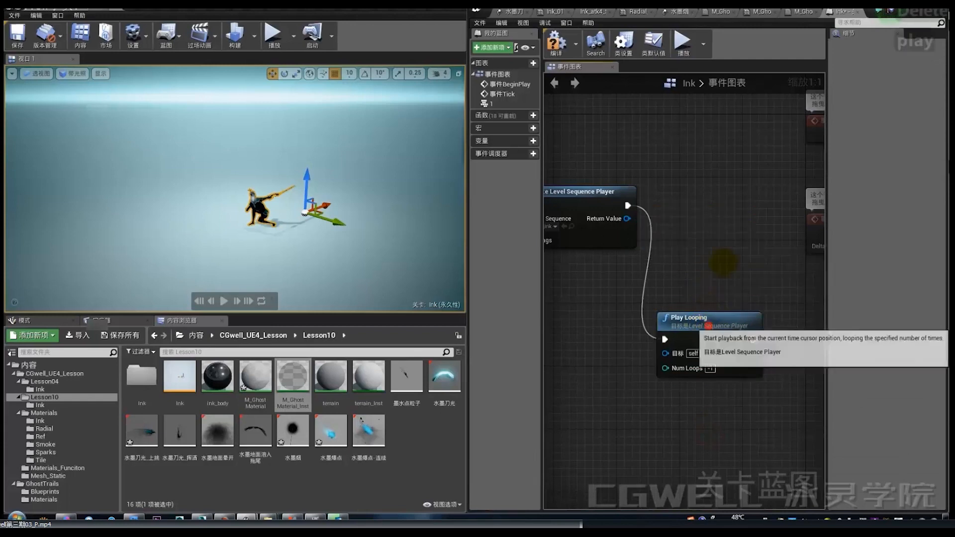
Step: Wire the sequence player's Return Value into the Play Looping target, set Num Loops to 20 and compile the blueprint
left_click_drag(708, 320, 740, 210)
left_click_drag(627, 219, 701, 213)
left_click(735, 240)
type("20")
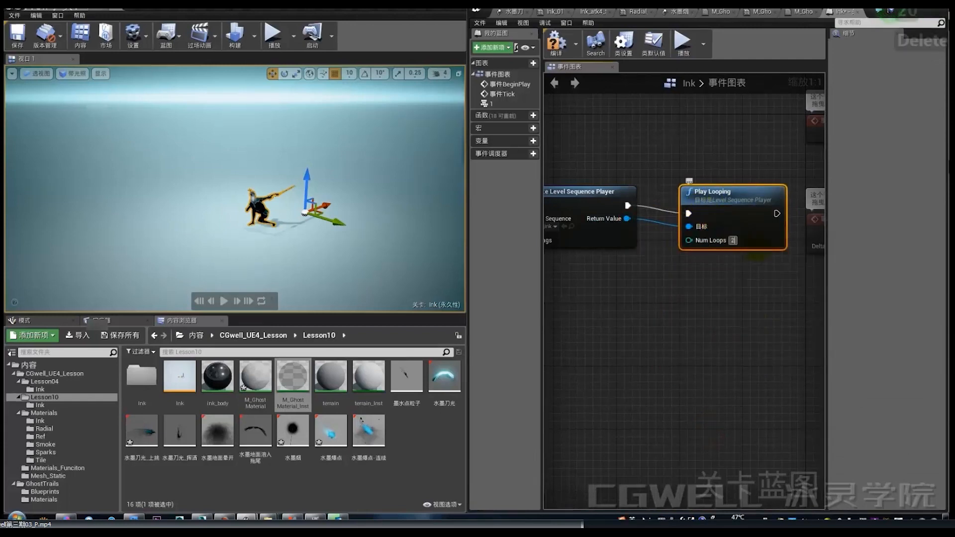
key("Return")
left_click(557, 42)
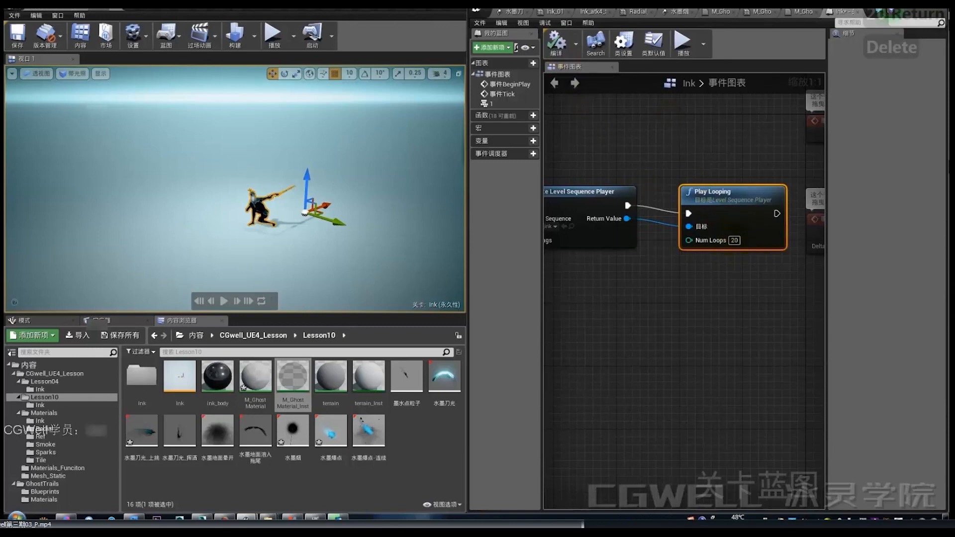
Step: Close the asset editors, discarding the pending changes to the GhostTrails M_GhostMaterial, and test the looping sequence in play
left_click(938, 10)
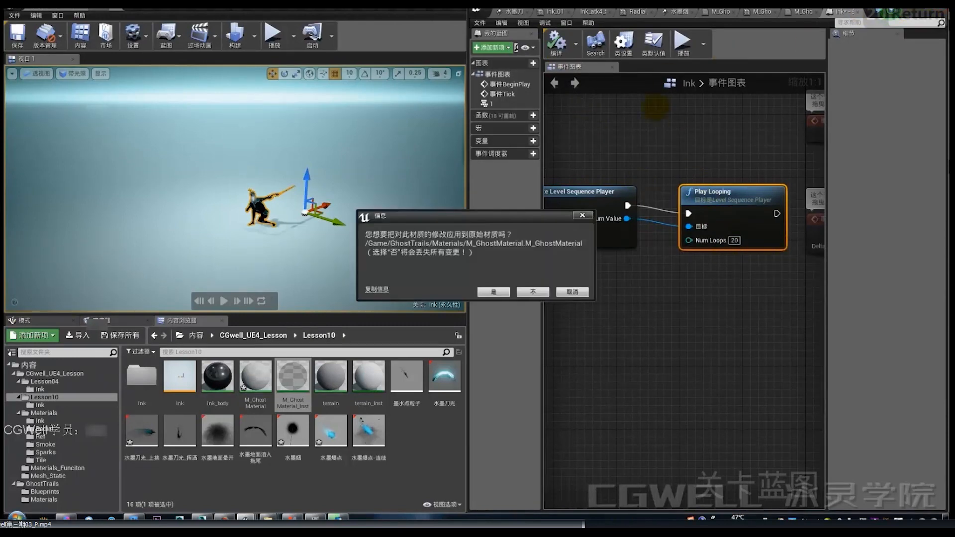
left_click(530, 292)
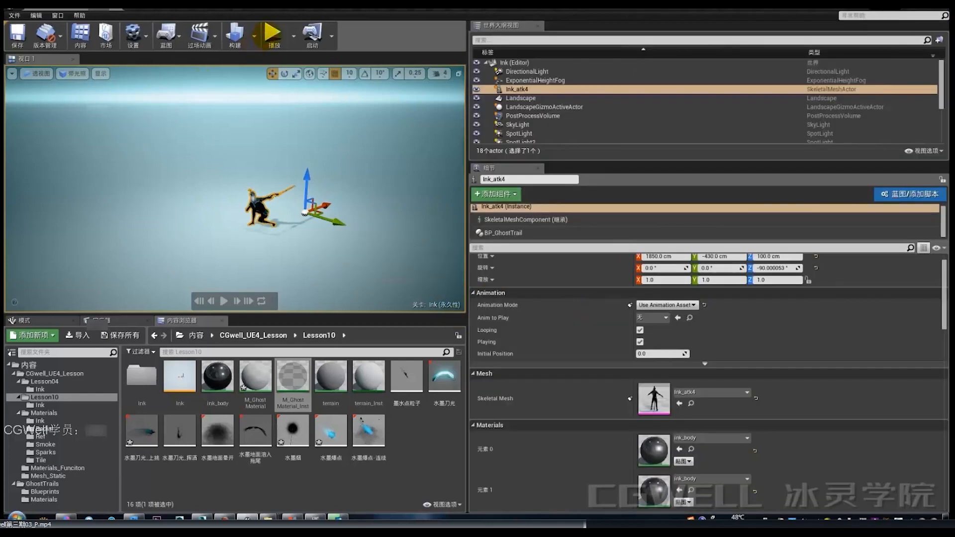
left_click(272, 34)
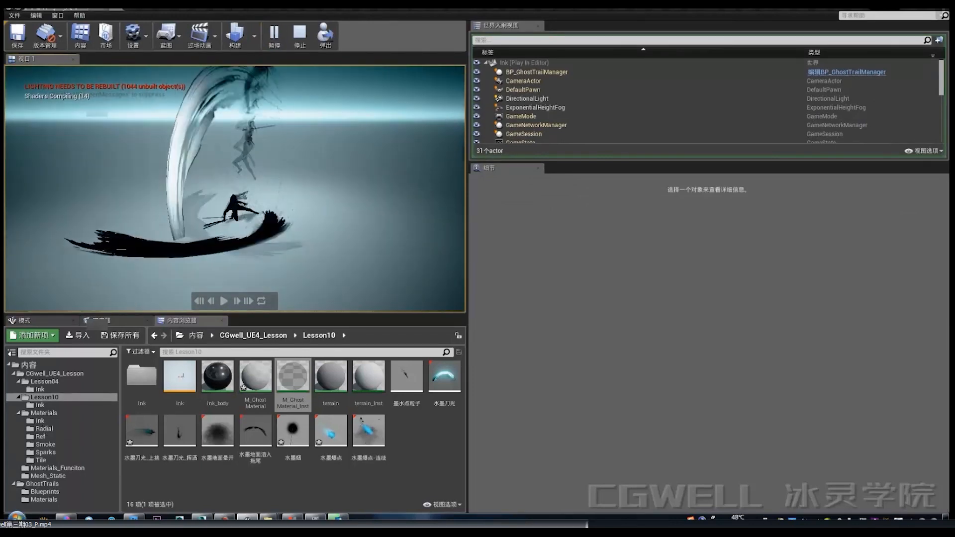
key("Escape")
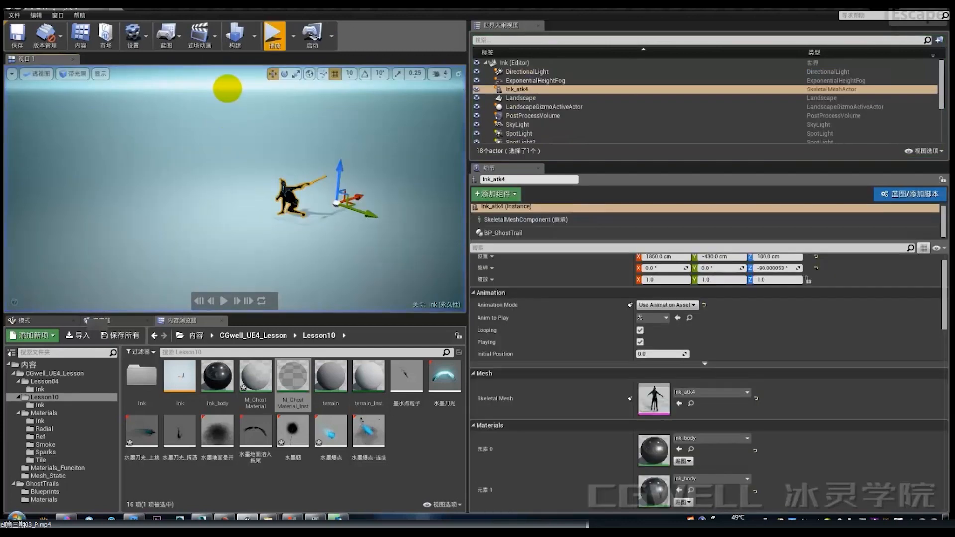
key("w")
right_click_drag(287, 145, 290, 139)
key("s")
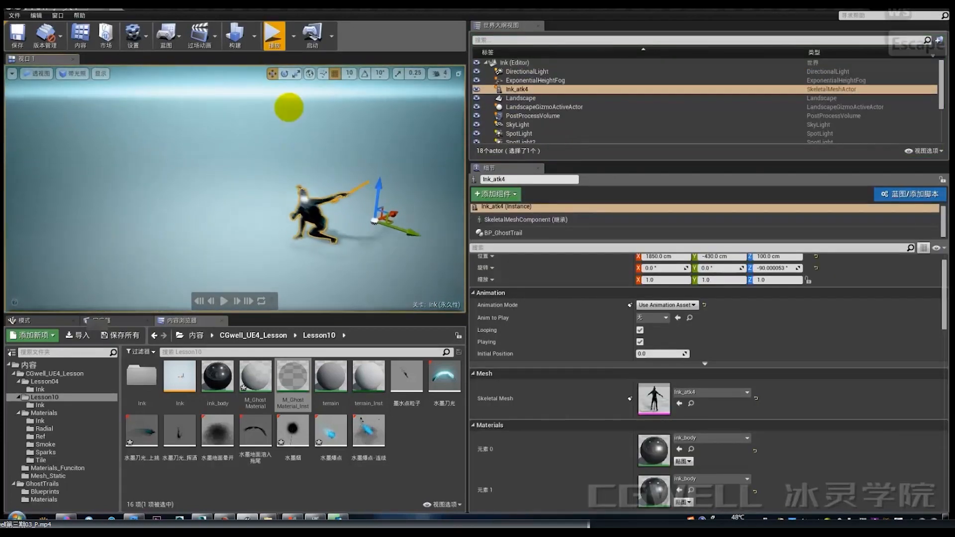
left_click(274, 38)
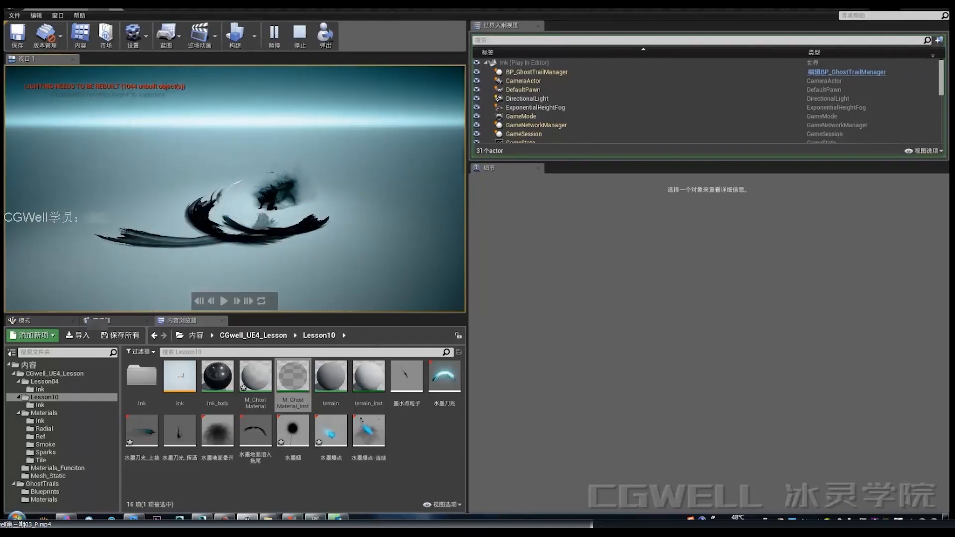
key("Escape")
Step: Show the actor icons in the viewport and restart the 水墨扫痕 and 水墨地面溶入拖尾 emitters to identify their effects
key("w")
key("g")
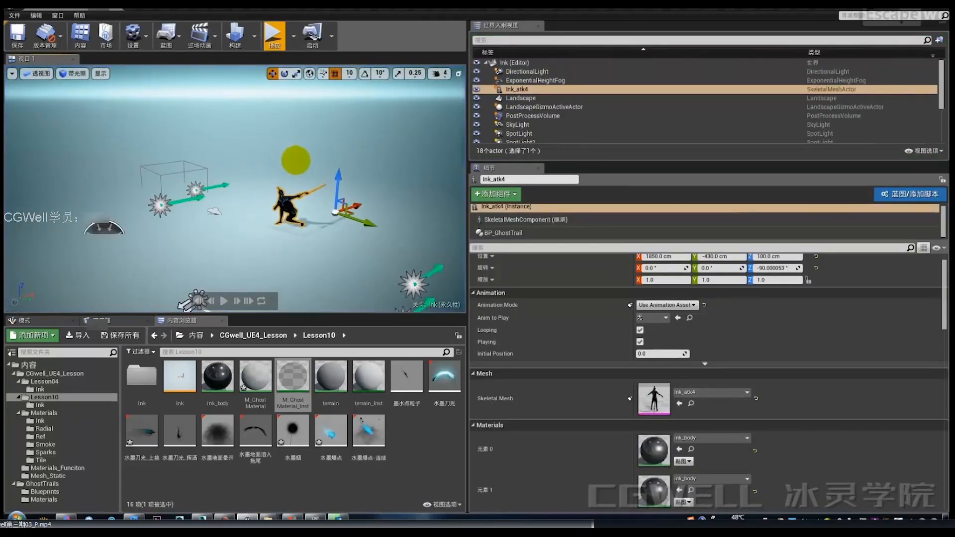
key("s")
key("d")
right_click_drag(296, 162, 294, 191)
left_click(269, 206)
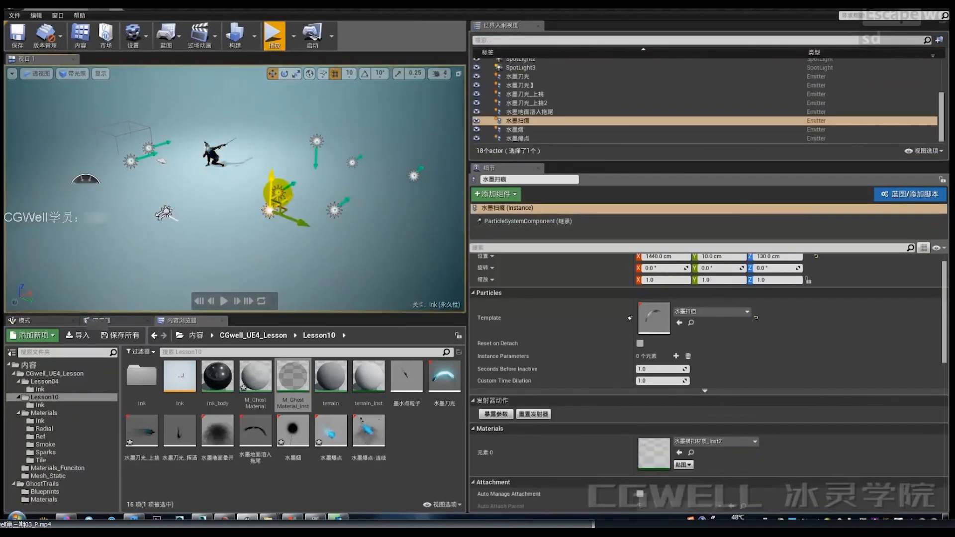
left_click(533, 414)
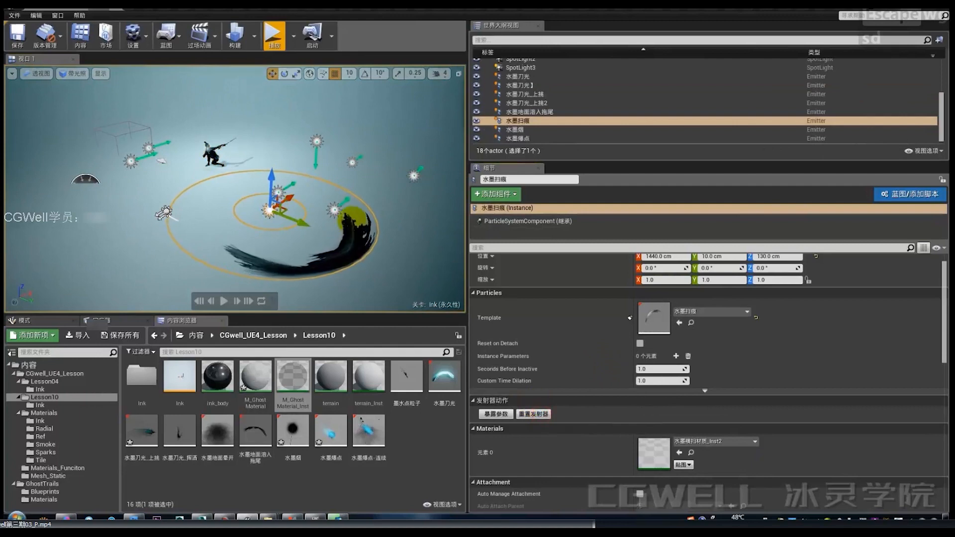
left_click(334, 209)
left_click(533, 414)
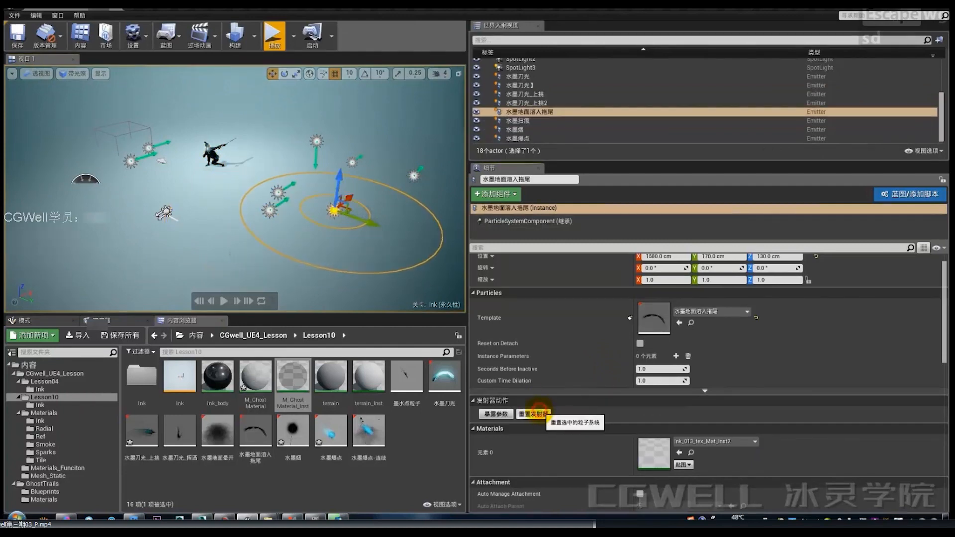
Step: Check the 水墨爆点 emitter's activation setting, turn off Auto Activate for the 水墨扫痕 emitter and test the level in play
left_click(277, 193)
left_click_drag(943, 296, 941, 398)
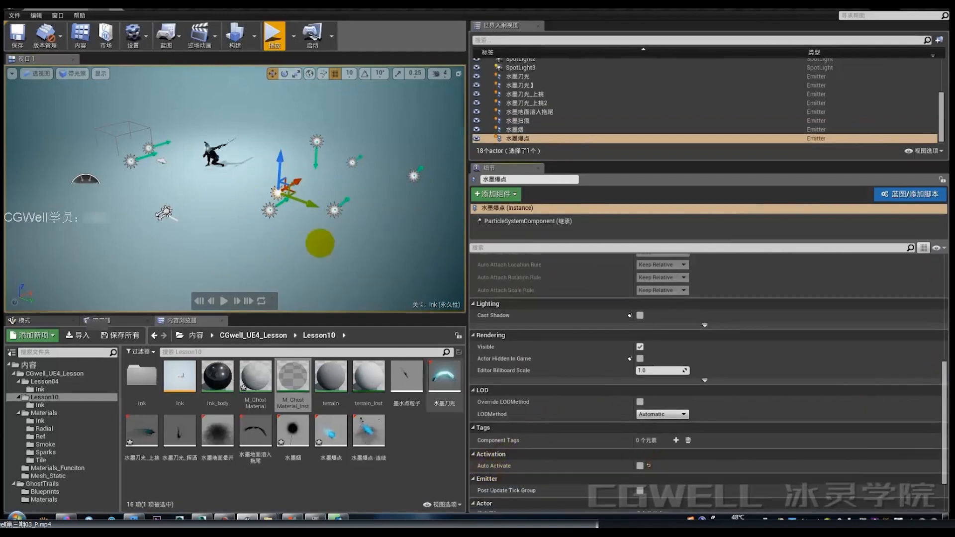
left_click(270, 211)
scroll(655, 450, "down", 1)
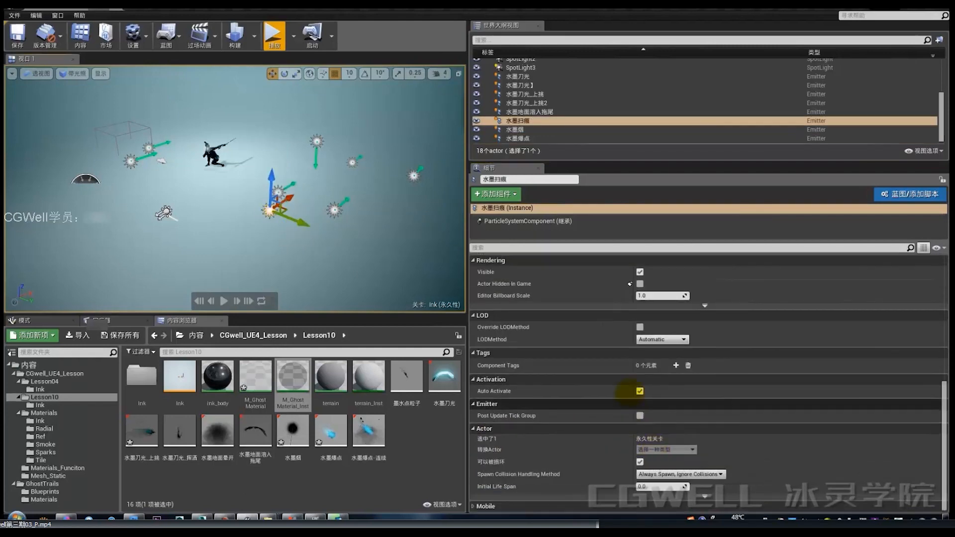
left_click(639, 391)
left_click(271, 45)
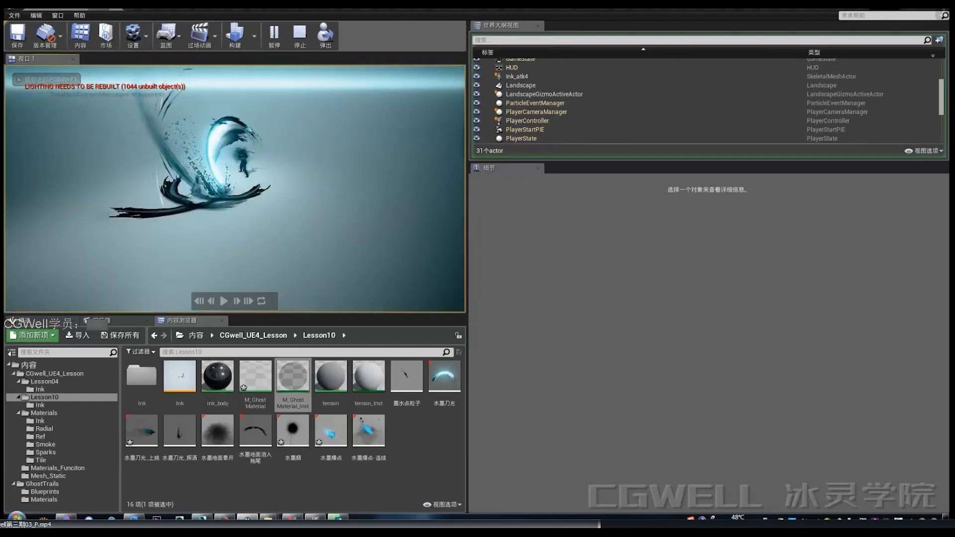
Step: Stop the play test, frame the character and the surrounding attack area in the viewport, and play the l04_ink sequence
key("Escape")
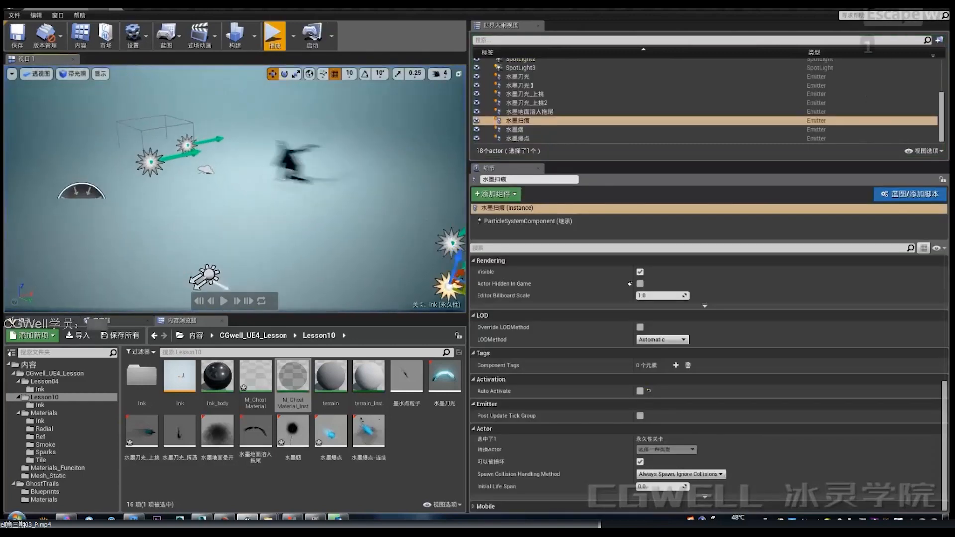
key("w")
key("d")
right_click_drag(235, 189, 263, 164)
key("s")
key("a")
key("s")
key("e")
key("s")
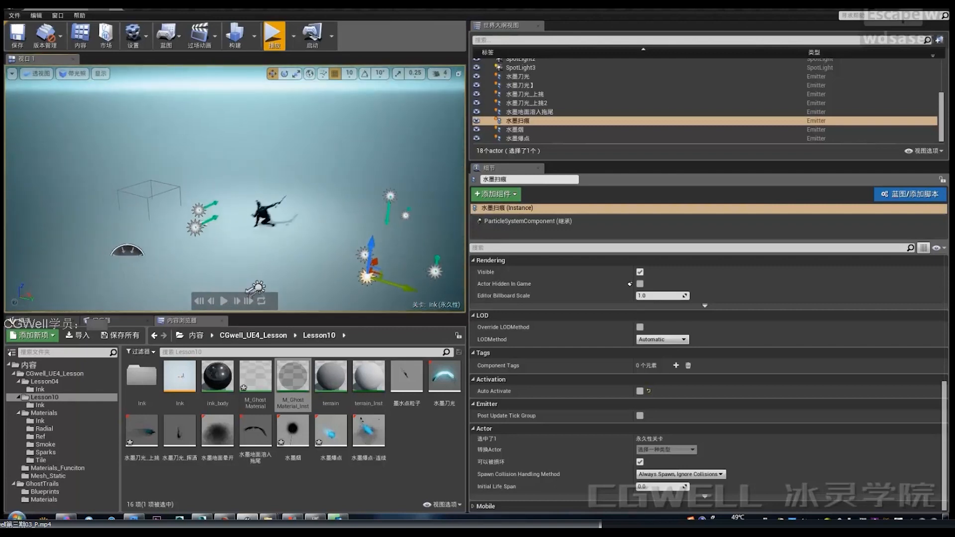
key("q")
key("w")
mouse_move(176, 292)
right_mouse_down()
mouse_move(183, 303)
mouse_move(176, 292)
right_mouse_up()
key("a")
key("w")
key("e")
key("s")
key("s")
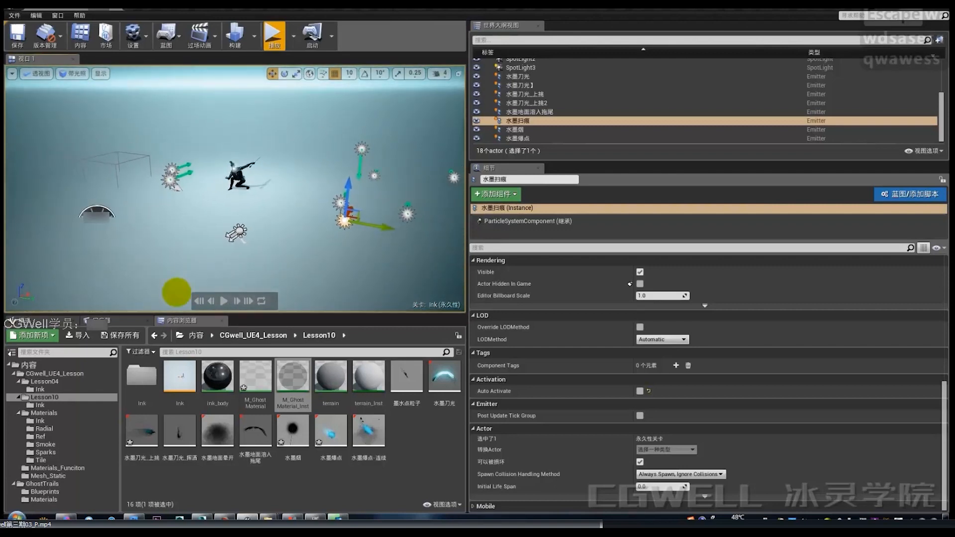
left_click(124, 321)
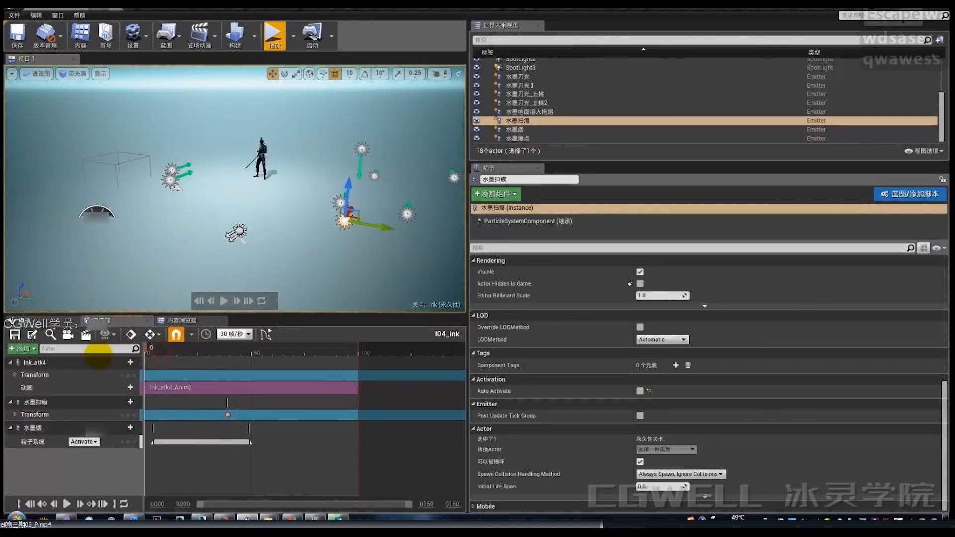
right_click_drag(164, 248, 138, 240)
key("w")
key("s")
right_click_drag(266, 181, 253, 207)
key("s")
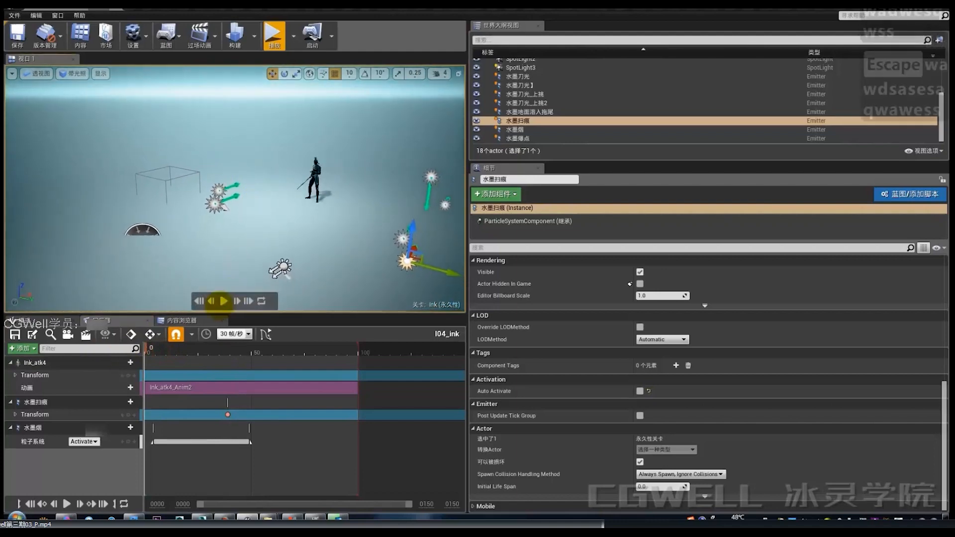
left_click(224, 300)
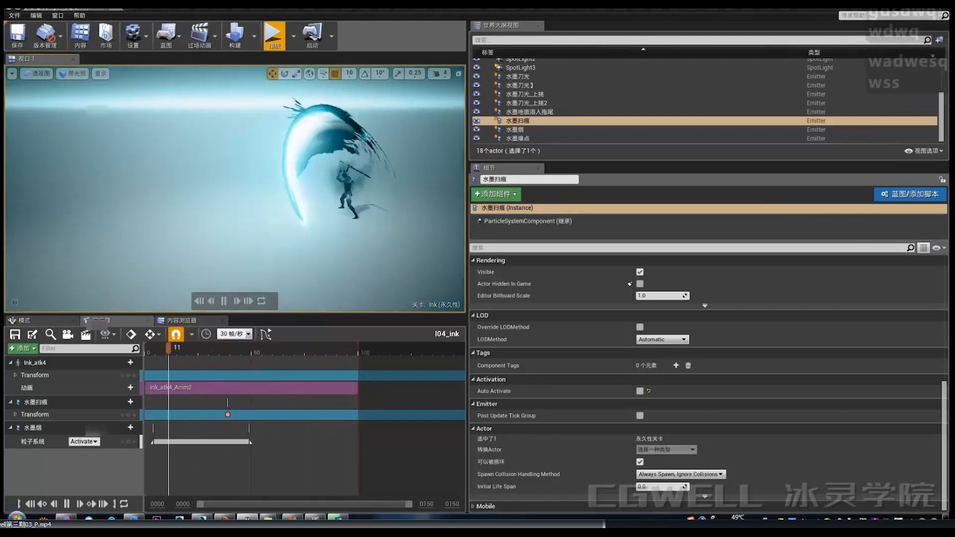
Step: Create a camera from the current viewport view and add the CameraActor to the l04_ink sequence
left_click(12, 73)
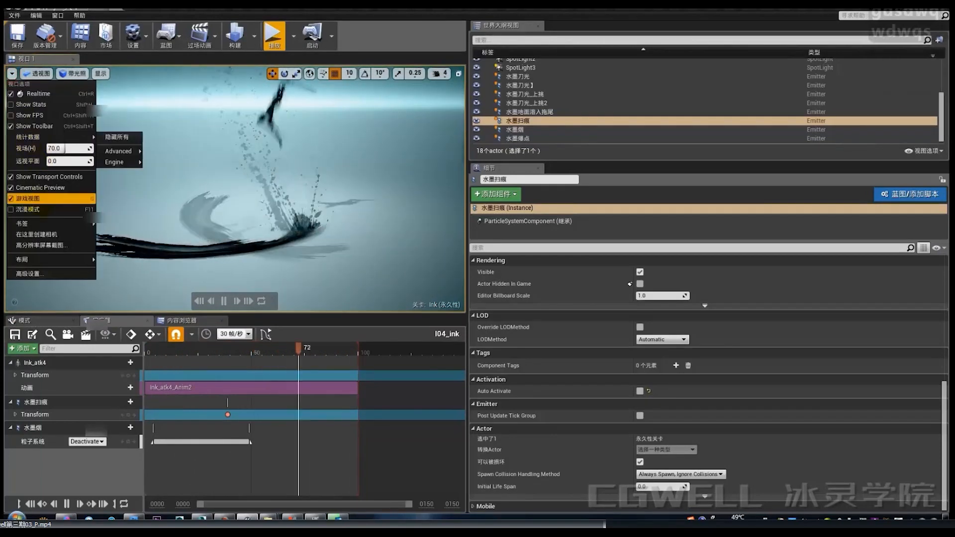
left_click(37, 234)
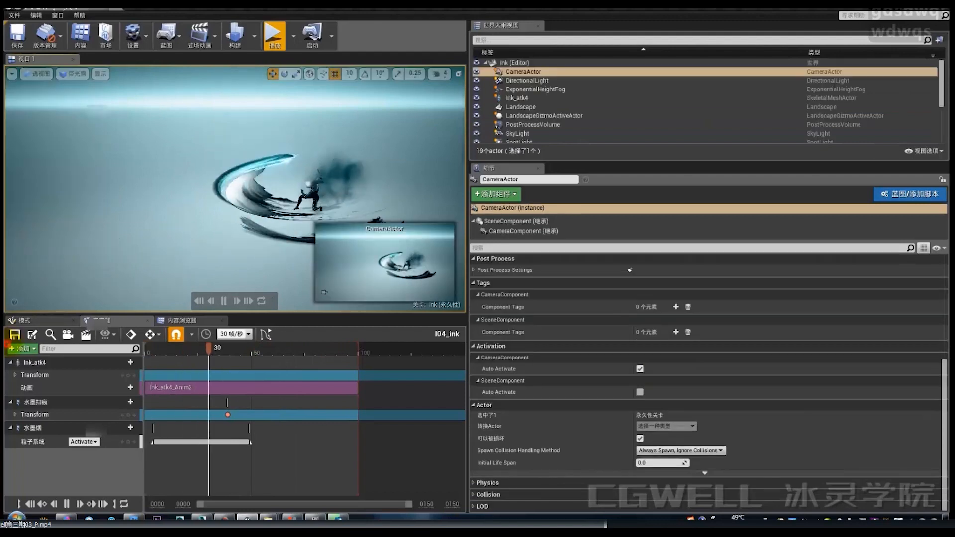
left_click(23, 348)
mouse_move(55, 359)
left_click(130, 317)
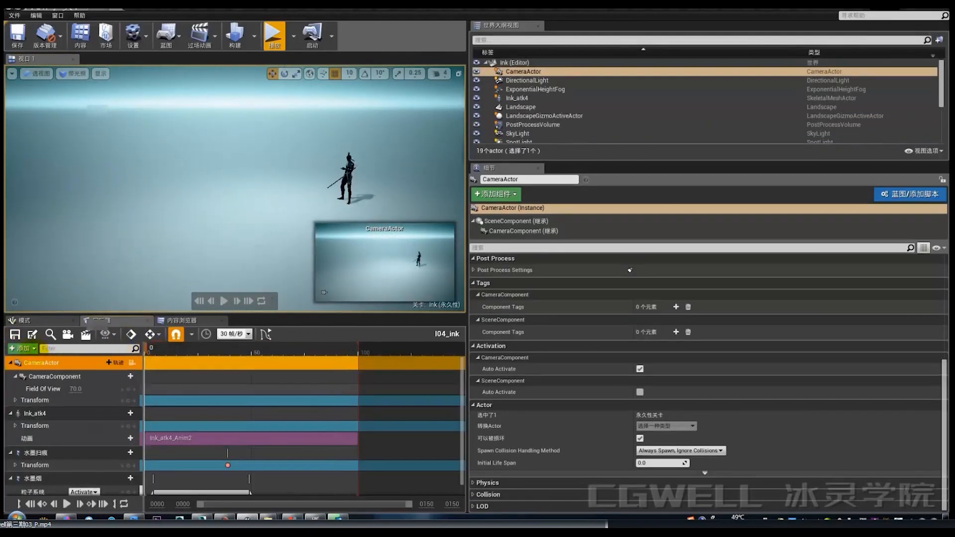
Step: Add a Camera Cut Track to the sequence, assign CameraActor to it and lock the viewport to the camera cuts
left_click(23, 348)
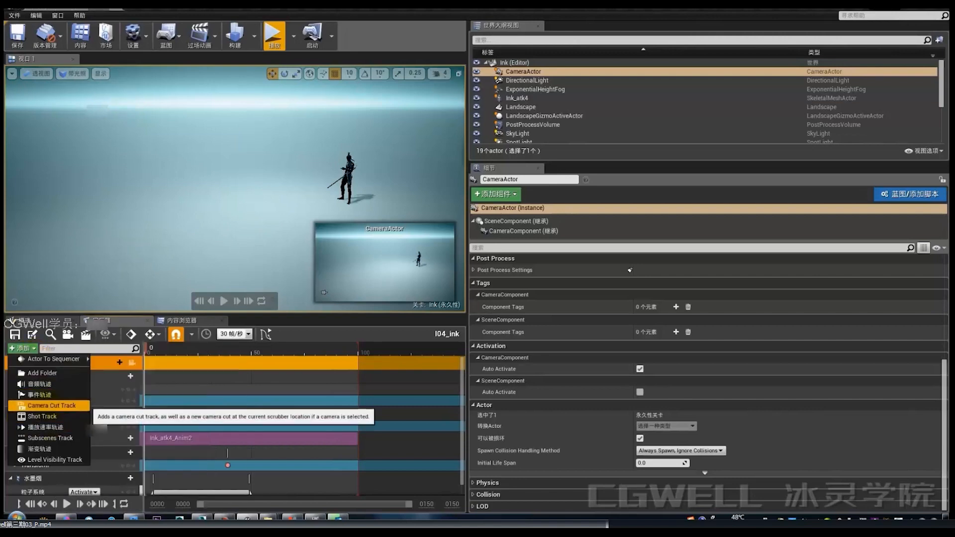
left_click(49, 405)
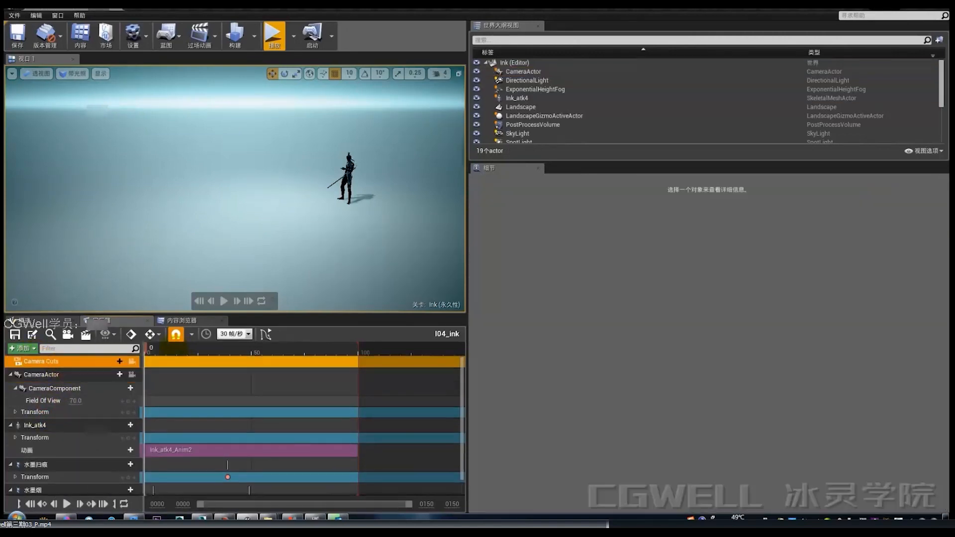
left_click(111, 361)
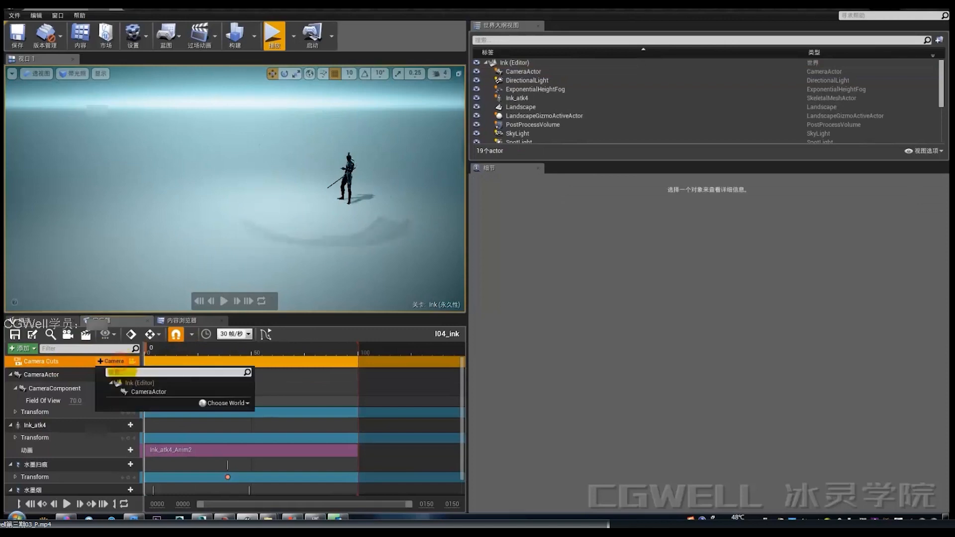
left_click(131, 392)
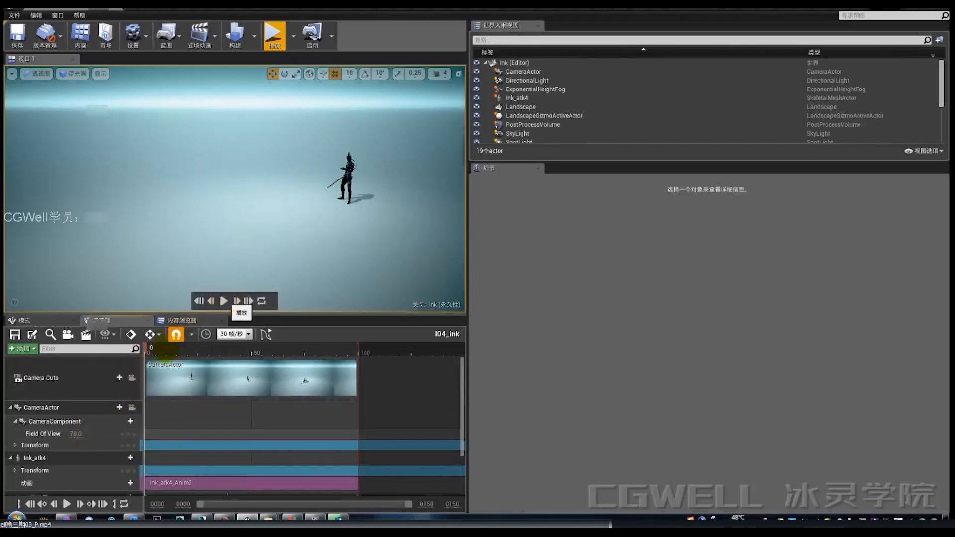
left_click(132, 377)
Step: Preview the sequence through the camera cut, pause it and move the playhead to frame 80
left_click(222, 301)
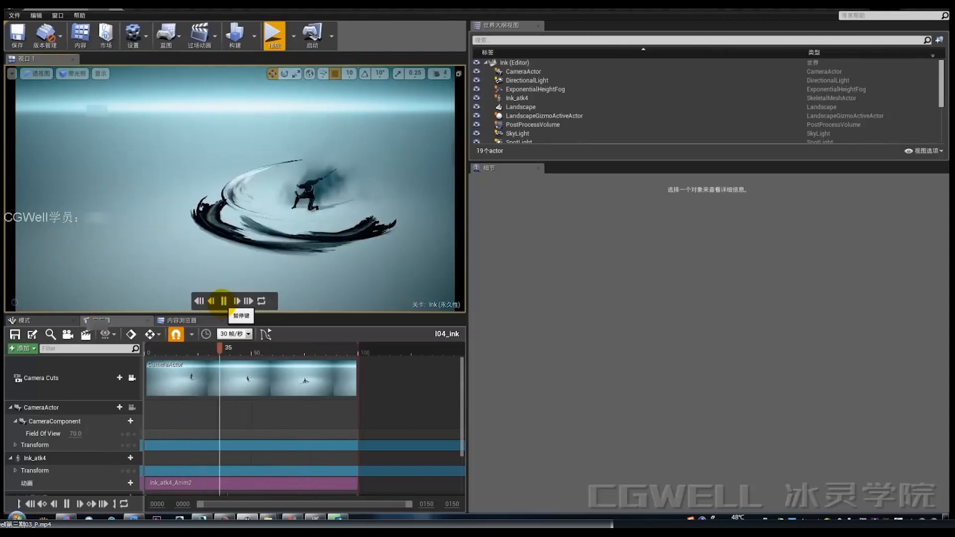
left_click(223, 301)
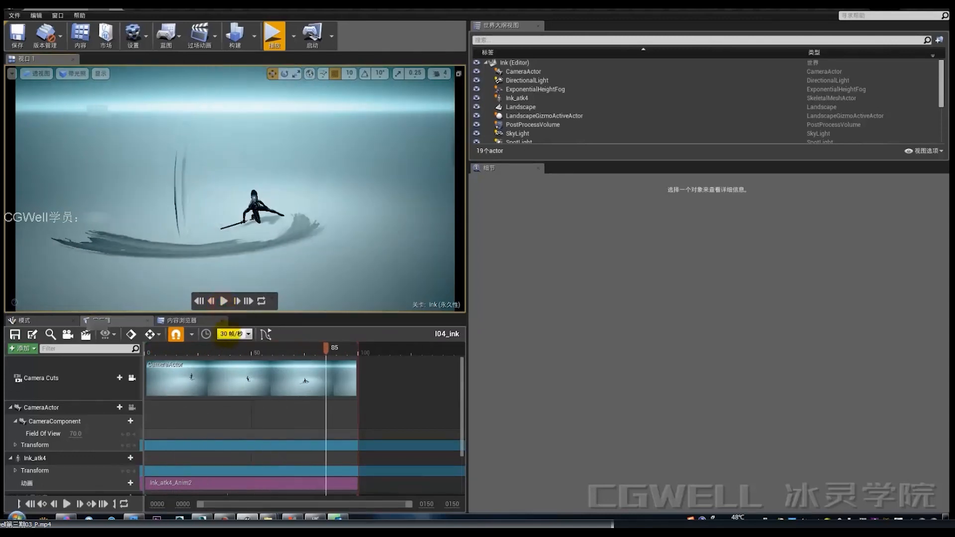
left_click_drag(189, 357, 314, 377)
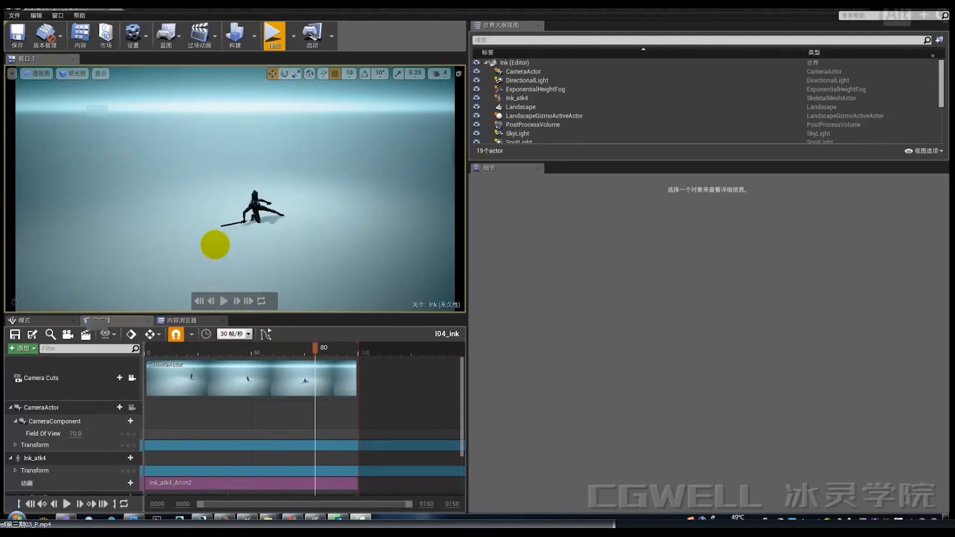
key("alt+q")
left_click_drag(217, 223, 187, 195)
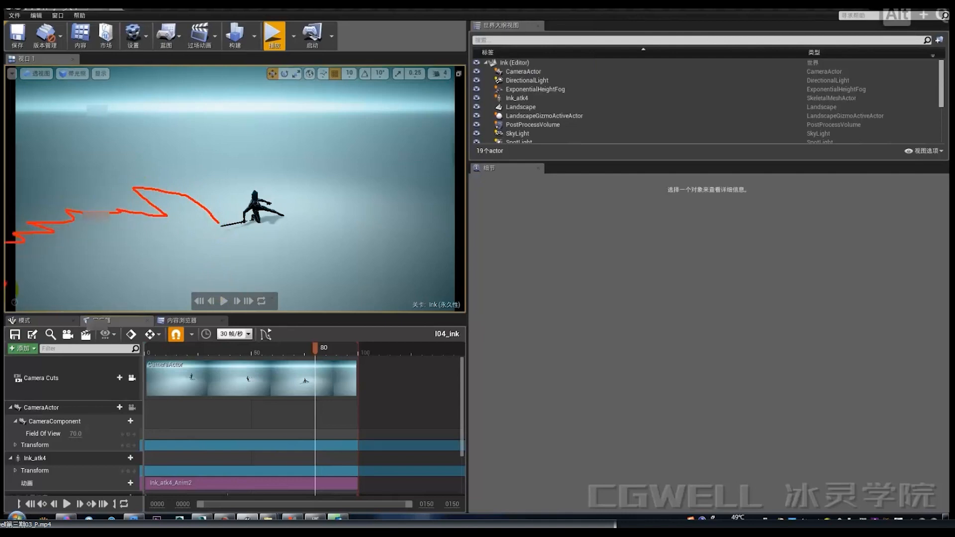
left_click_drag(138, 239, 53, 329)
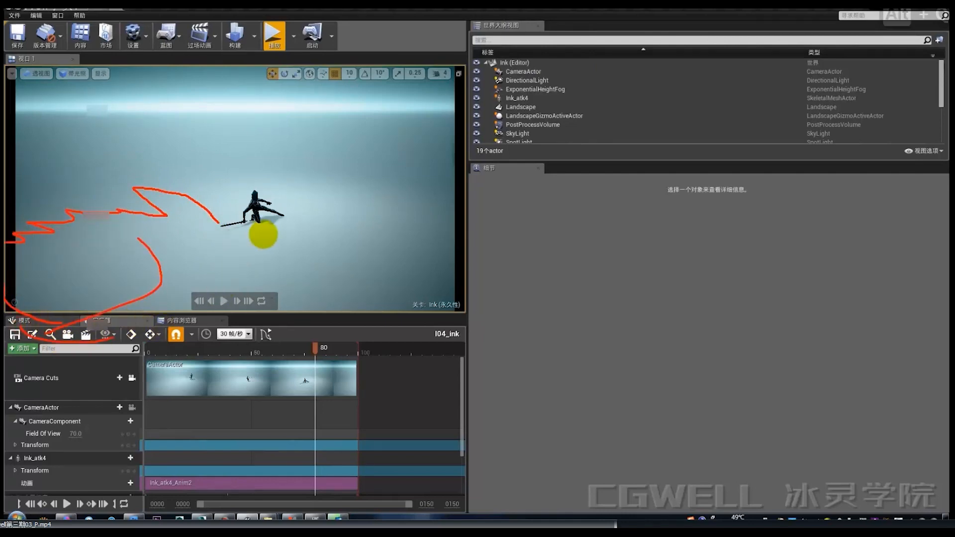
mouse_move(257, 239)
left_mouse_down()
mouse_move(220, 280)
mouse_move(108, 302)
left_mouse_up()
right_click(167, 296)
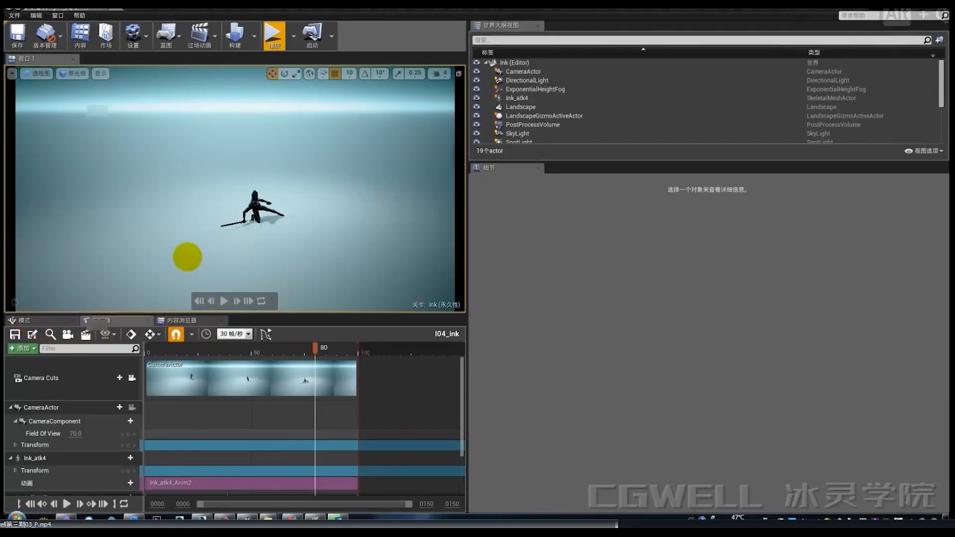
key("alt+q")
left_click_drag(187, 209, 33, 174)
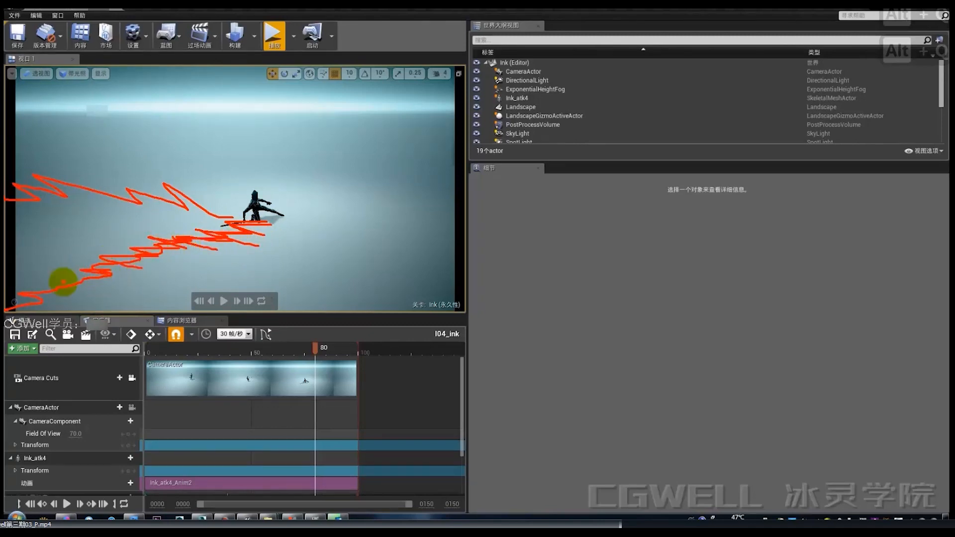
key("Escape")
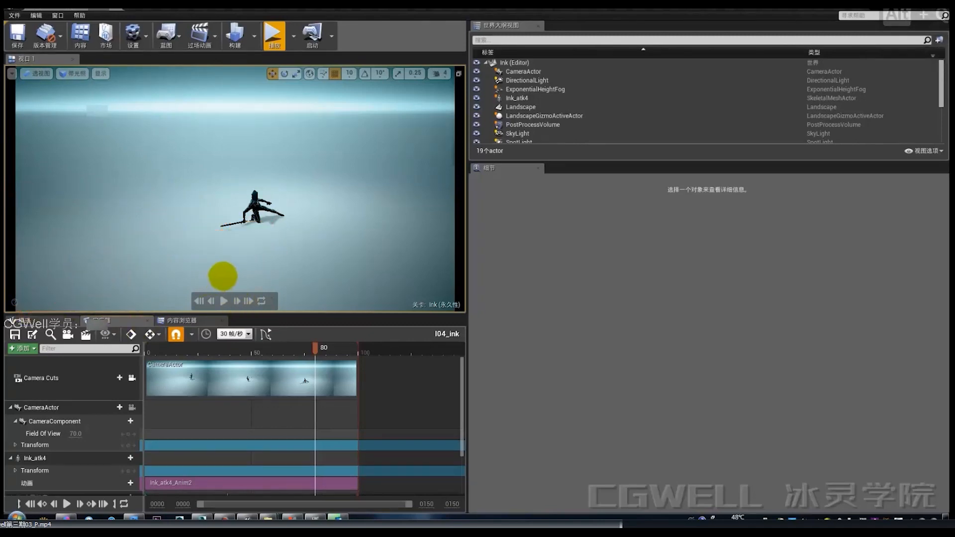
key("alt+q")
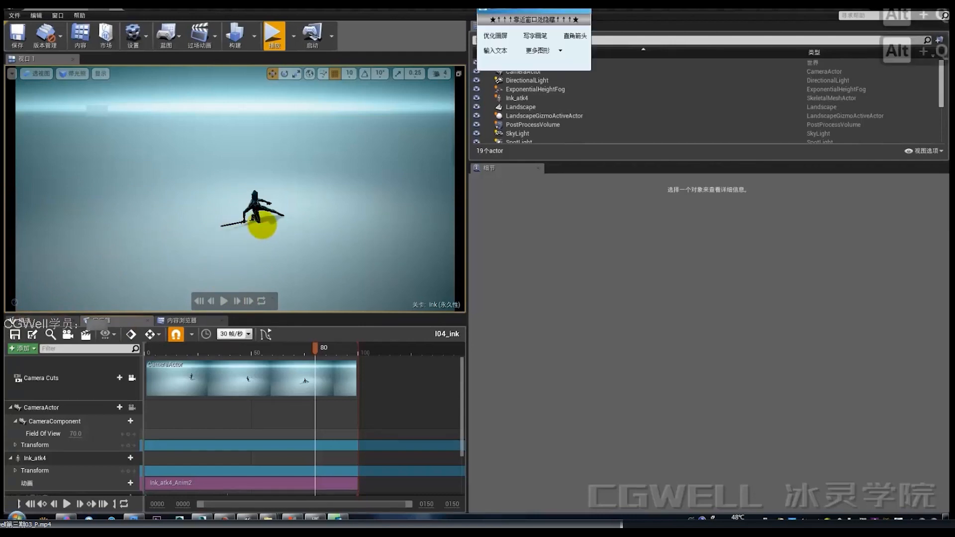
left_click_drag(215, 212, 189, 256)
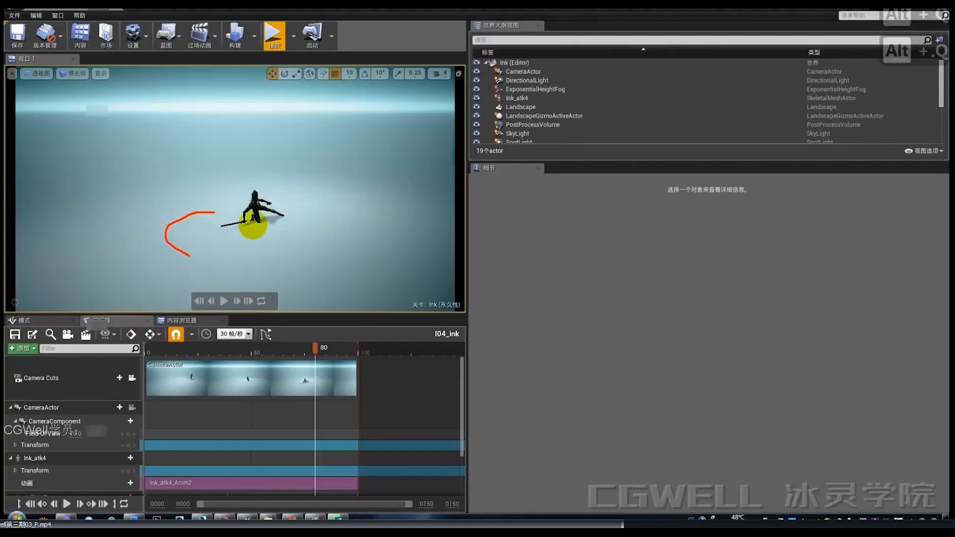
mouse_move(261, 241)
left_mouse_down()
mouse_move(160, 266)
mouse_move(216, 272)
left_mouse_up()
left_click_drag(99, 233, 149, 287)
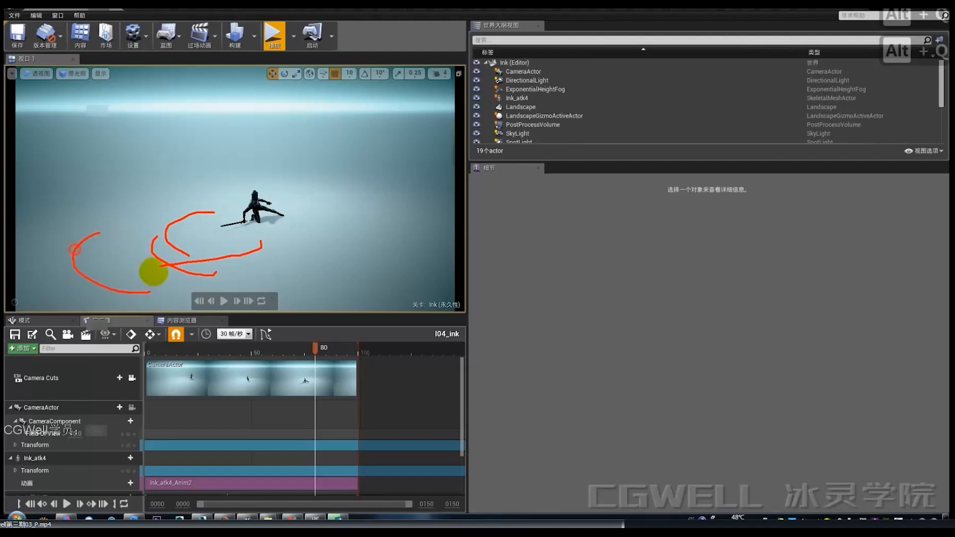
left_click_drag(176, 233, 137, 298)
left_click_drag(47, 259, 52, 308)
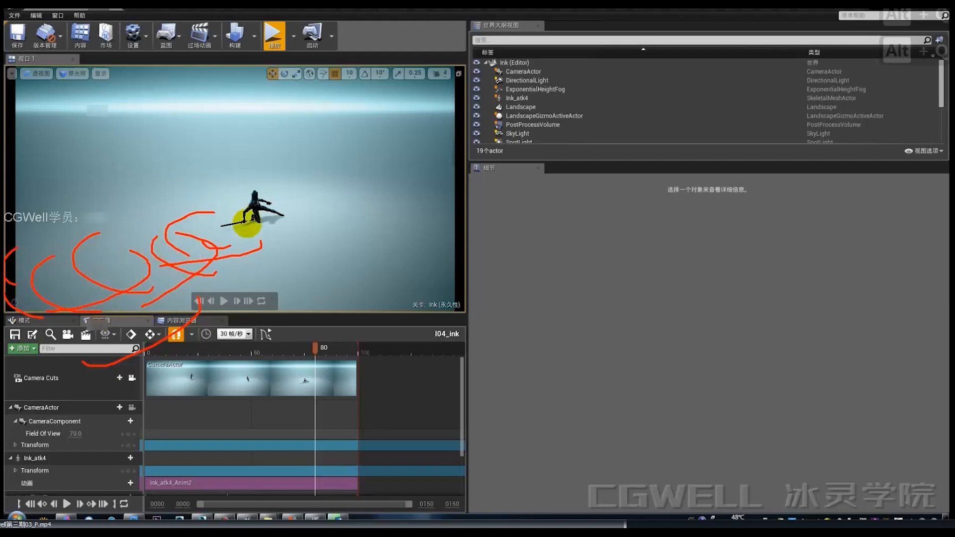
key("alt+q")
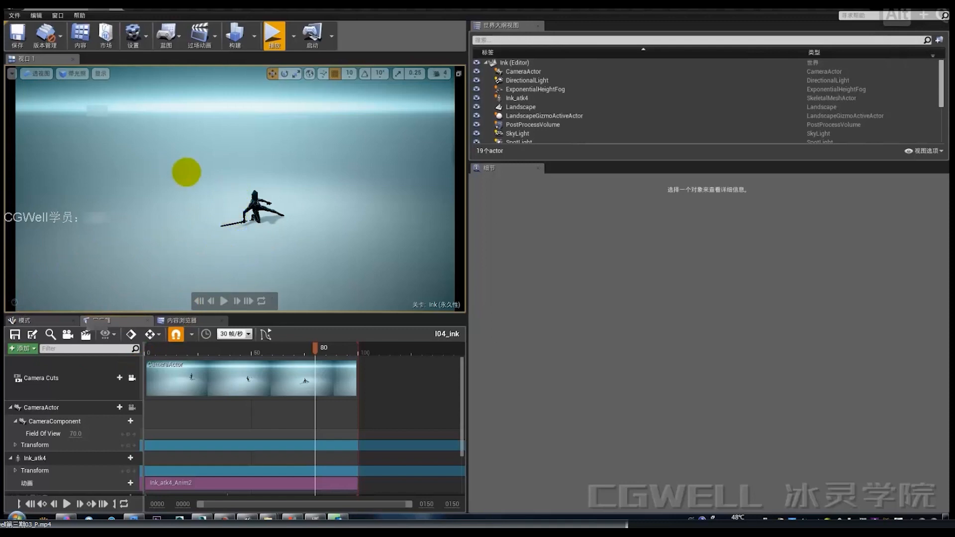
key("alt+q")
mouse_move(148, 141)
left_mouse_down()
mouse_move(113, 197)
mouse_move(237, 243)
left_mouse_up()
left_click_drag(148, 142, 188, 216)
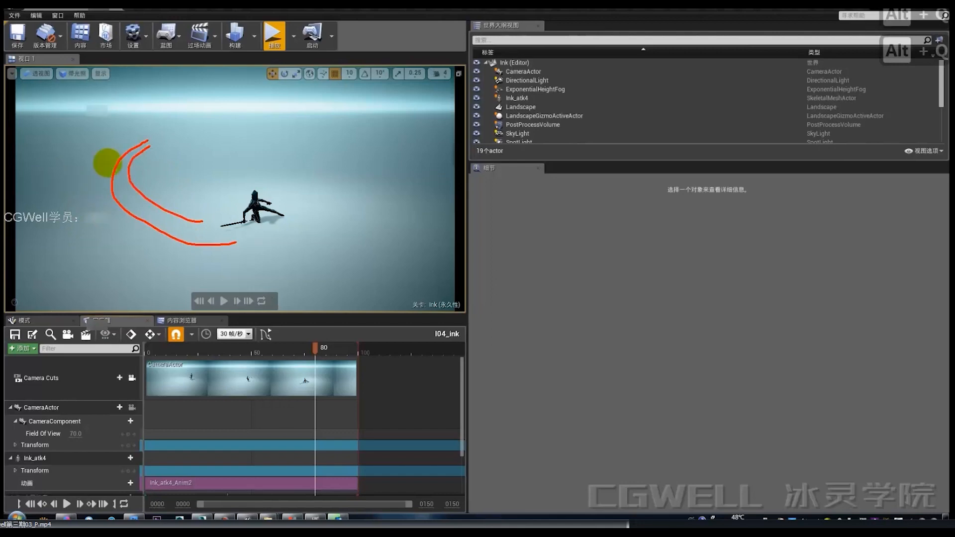
left_click_drag(103, 168, 124, 256)
mouse_move(113, 189)
left_mouse_down()
mouse_move(60, 216)
mouse_move(142, 350)
left_mouse_up()
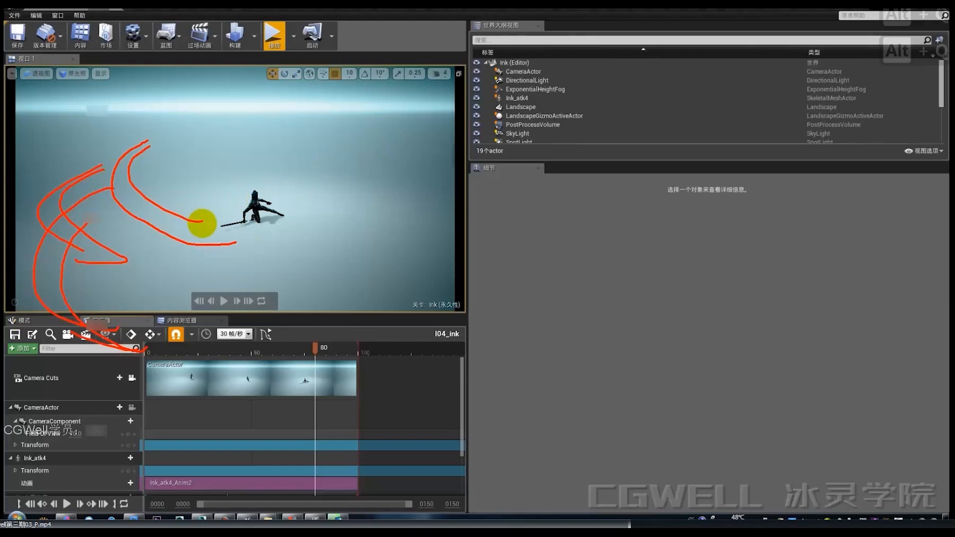
left_click_drag(136, 161, 216, 240)
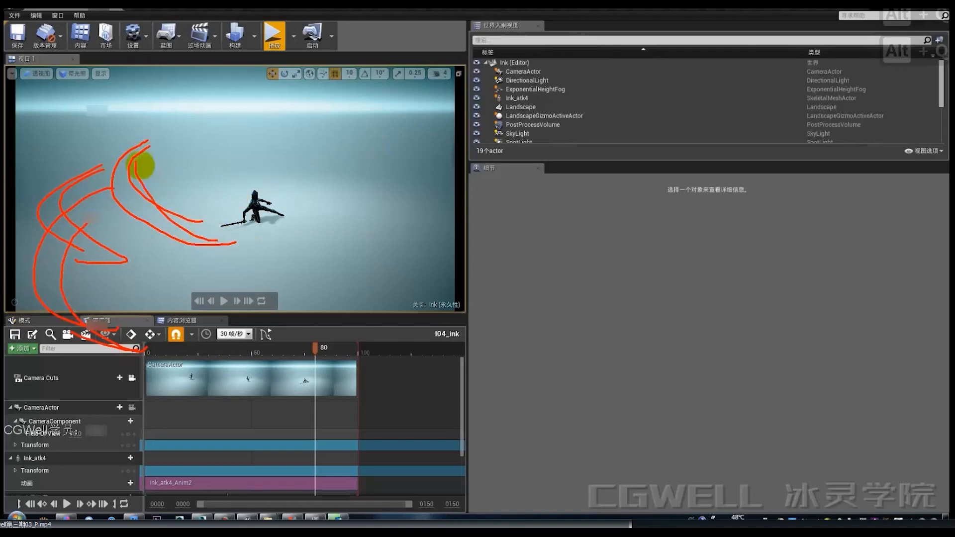
mouse_move(147, 139)
left_mouse_down()
mouse_move(208, 224)
mouse_move(188, 236)
mouse_move(133, 213)
mouse_move(248, 225)
left_mouse_up()
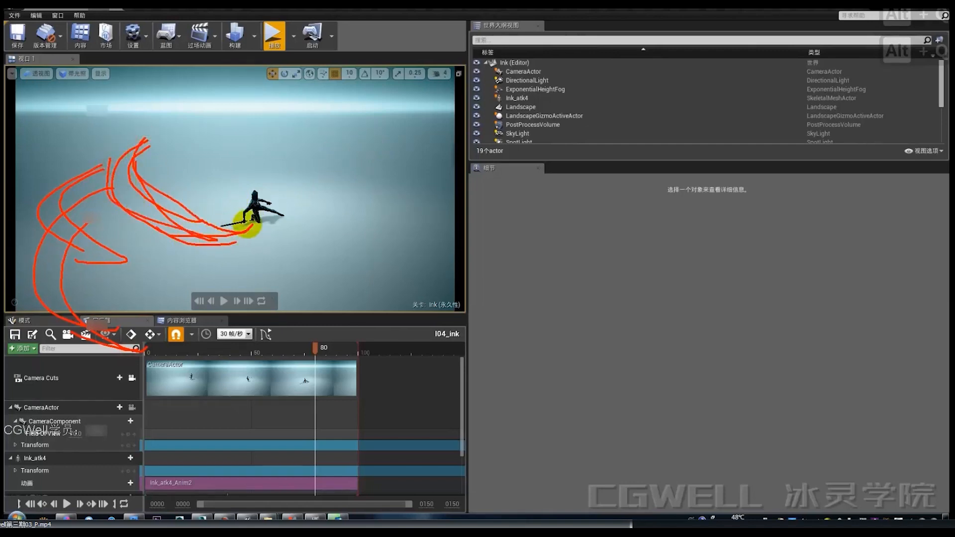
key("Escape")
key("alt+q")
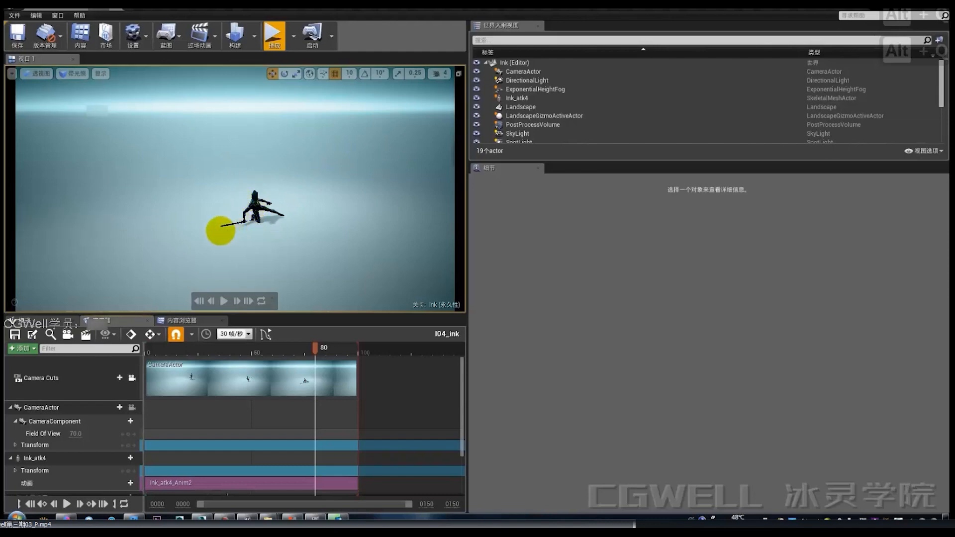
left_click_drag(133, 162, 39, 191)
mouse_move(240, 204)
left_mouse_down()
mouse_move(142, 304)
mouse_move(63, 300)
left_mouse_up()
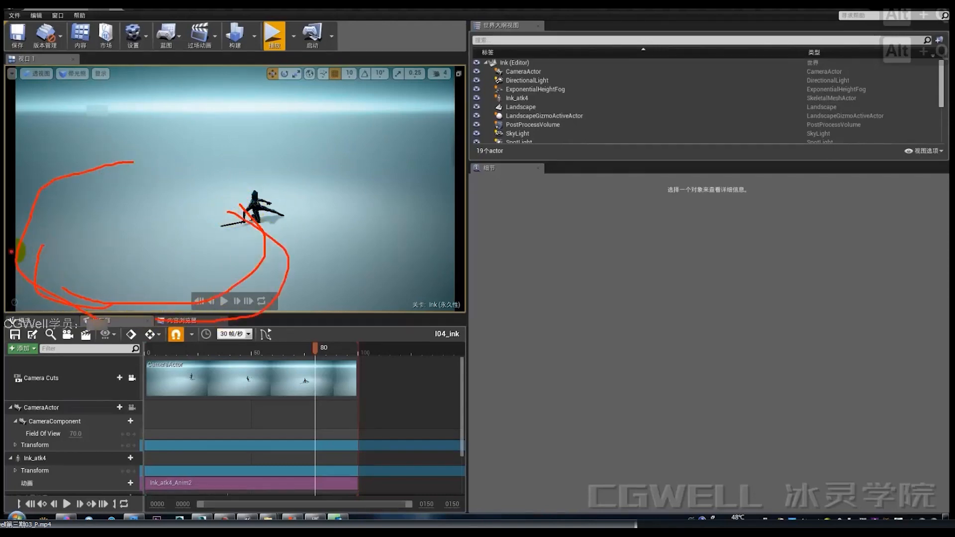
left_click_drag(265, 231, 140, 352)
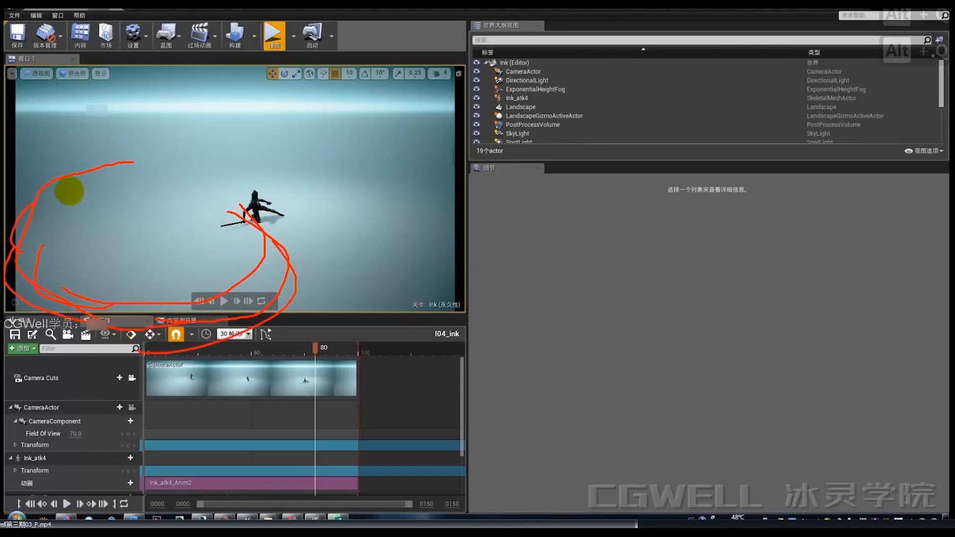
left_click_drag(71, 190, 287, 209)
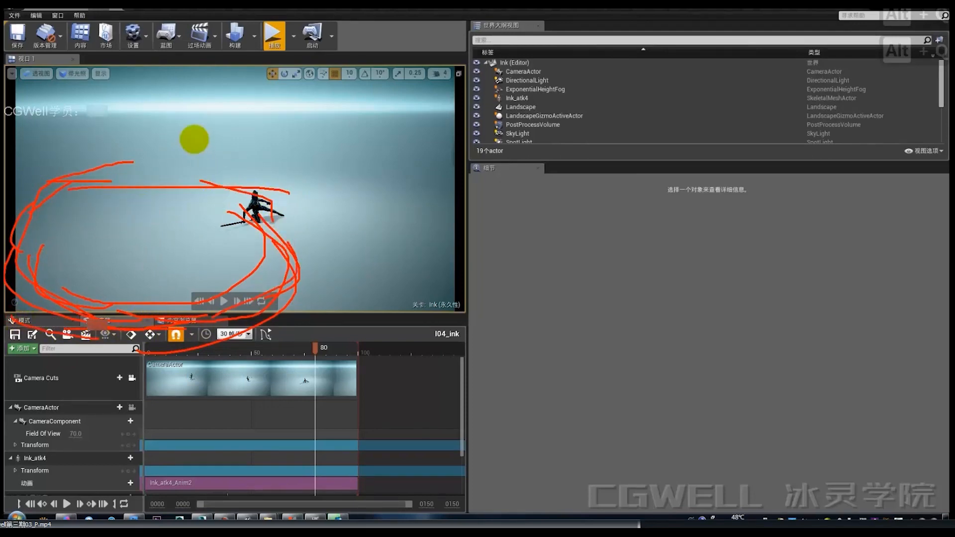
mouse_move(192, 145)
left_mouse_down()
mouse_move(205, 164)
mouse_move(154, 172)
left_mouse_up()
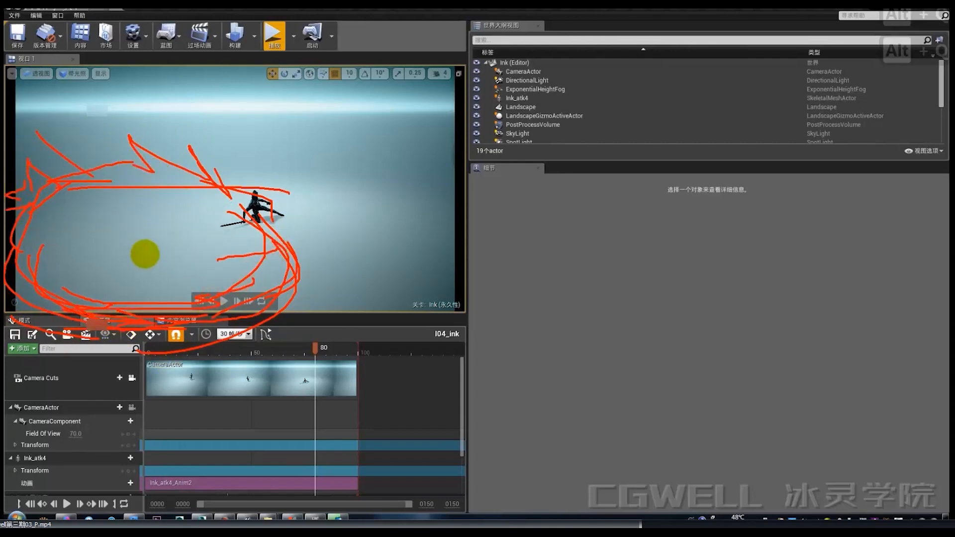
right_click(157, 250)
key("alt+q")
mouse_move(180, 243)
left_mouse_down()
mouse_move(277, 85)
mouse_move(185, 253)
mouse_move(103, 75)
mouse_move(180, 250)
left_mouse_up()
mouse_move(103, 248)
left_mouse_down()
mouse_move(59, 122)
mouse_move(94, 267)
mouse_move(81, 239)
mouse_move(129, 288)
left_mouse_up()
mouse_move(184, 267)
left_mouse_down()
mouse_move(207, 156)
mouse_move(208, 255)
mouse_move(225, 182)
mouse_move(222, 262)
mouse_move(219, 251)
left_mouse_up()
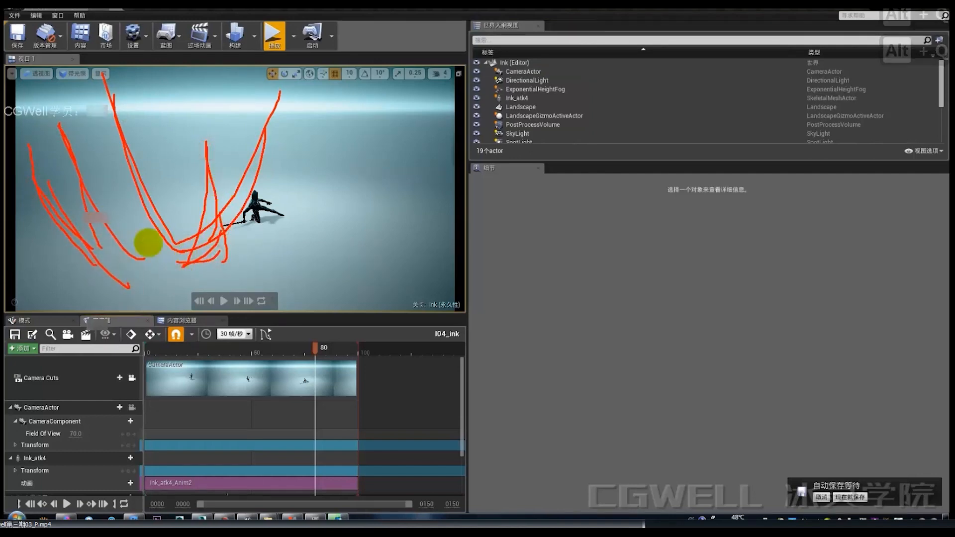
mouse_move(128, 229)
left_mouse_down()
mouse_move(129, 127)
mouse_move(180, 264)
left_mouse_up()
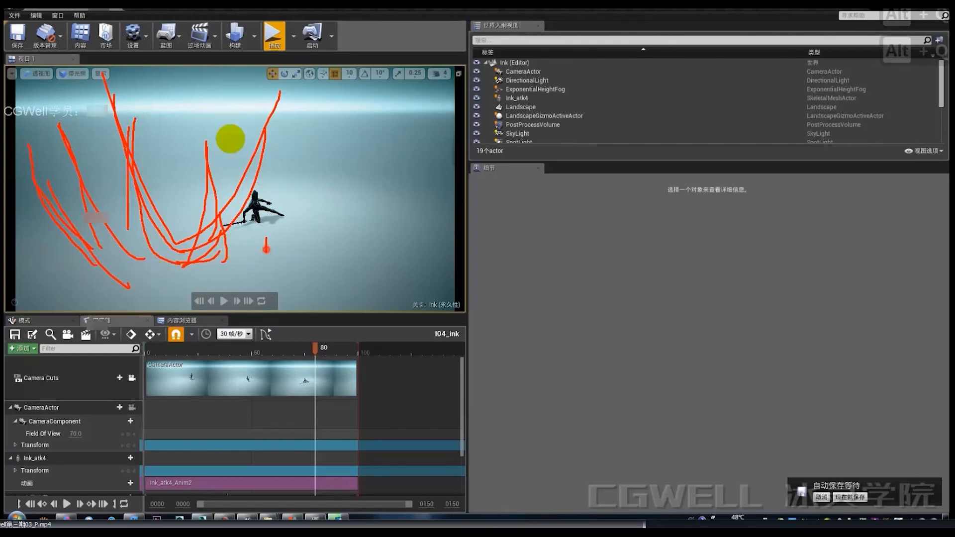
mouse_move(198, 89)
left_mouse_down()
mouse_move(264, 226)
mouse_move(243, 255)
left_mouse_up()
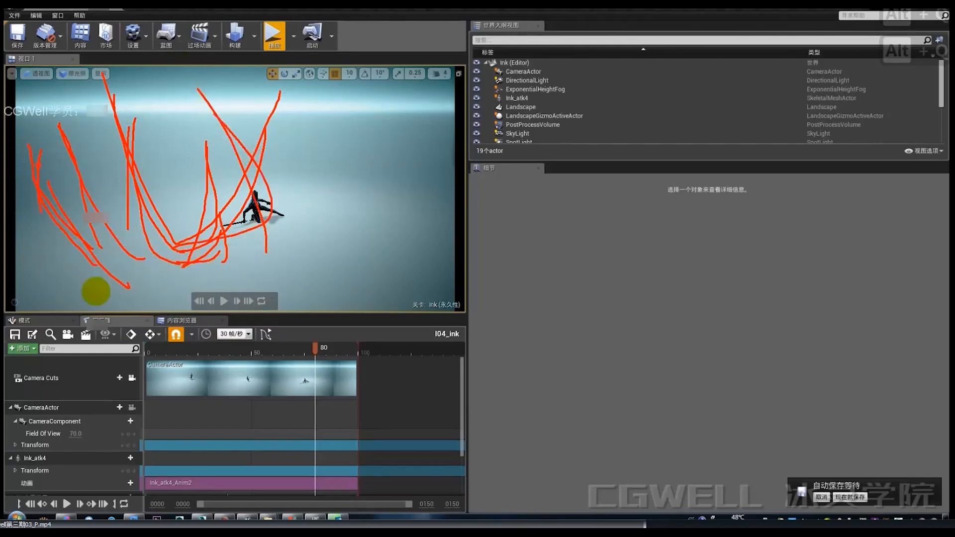
mouse_move(96, 292)
left_mouse_down()
mouse_move(46, 162)
mouse_move(53, 199)
left_mouse_up()
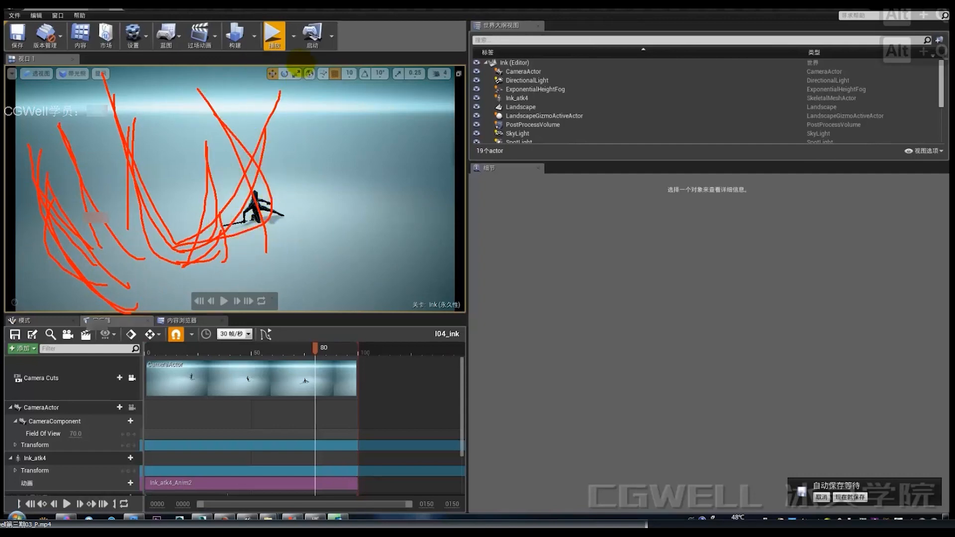
key("alt+q")
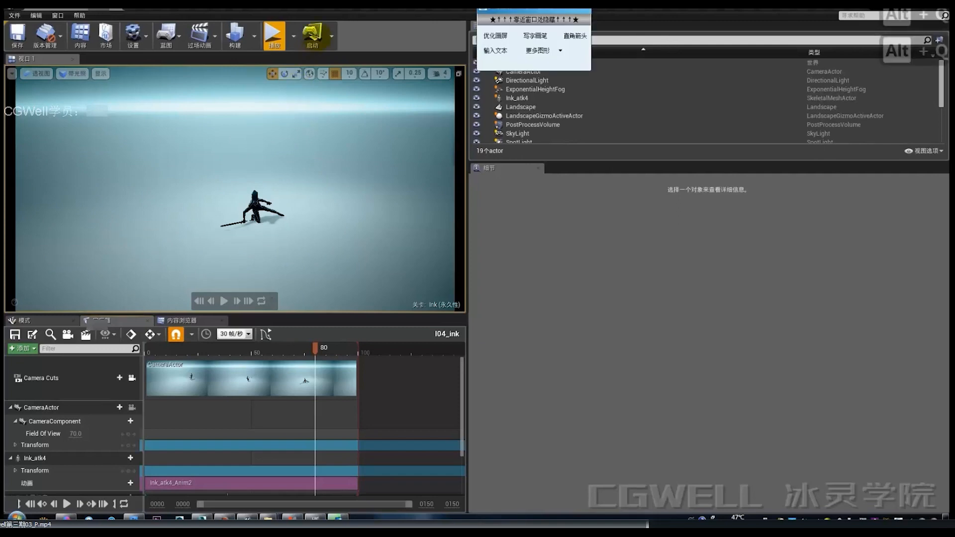
left_click_drag(328, 9, 216, 237)
left_click_drag(241, 34, 218, 260)
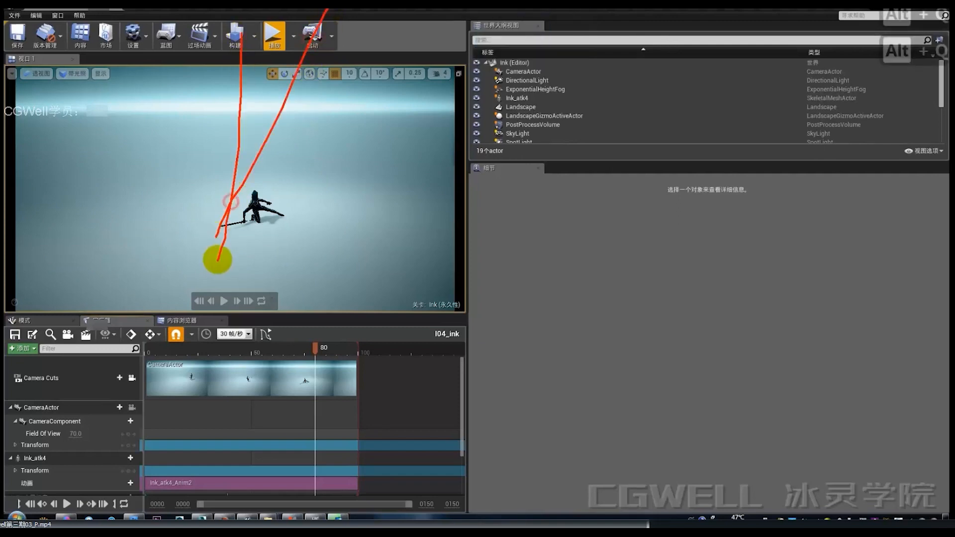
left_click_drag(119, 38, 166, 264)
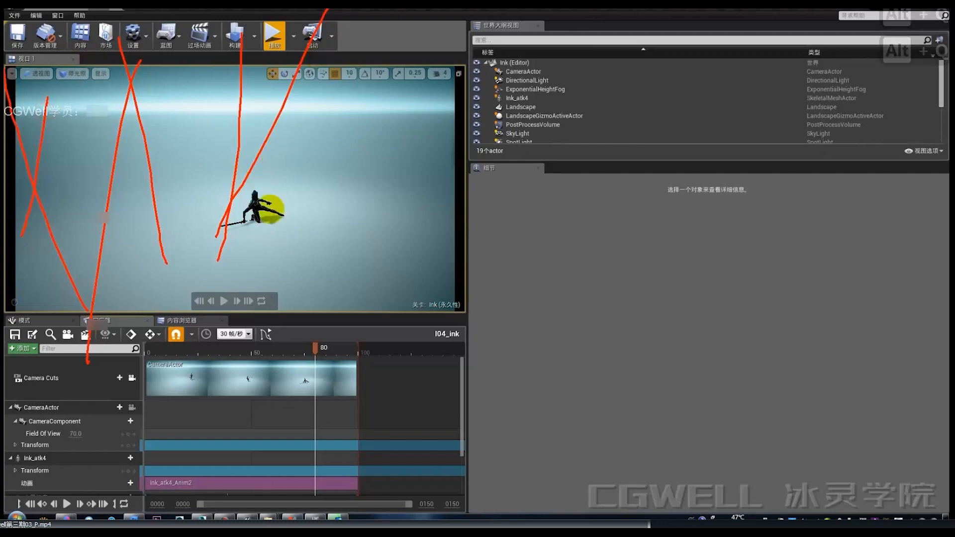
left_click_drag(287, 106, 263, 161)
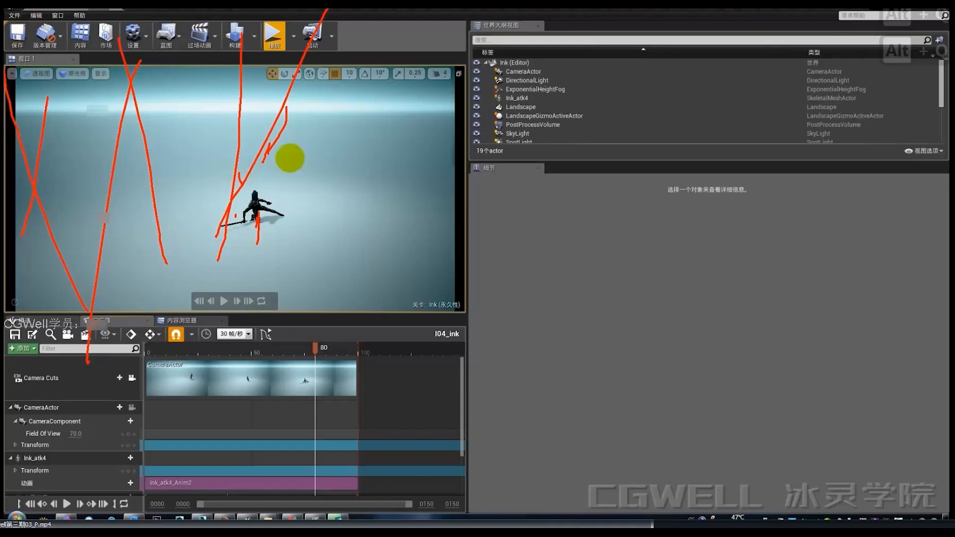
left_click(306, 88)
left_click_drag(227, 244, 249, 246)
left_click_drag(204, 256, 100, 265)
left_click_drag(64, 291, 219, 285)
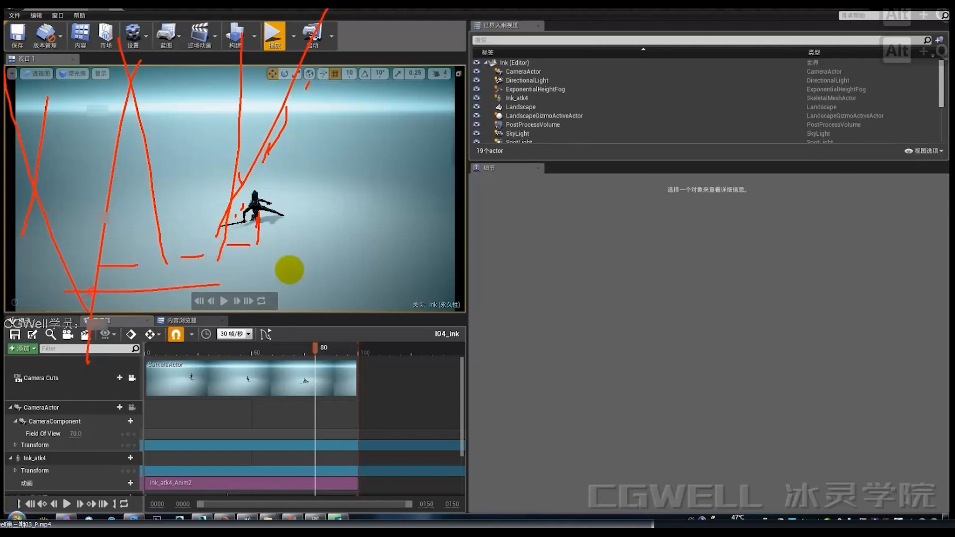
left_click_drag(246, 252, 186, 267)
left_click_drag(155, 282, 57, 283)
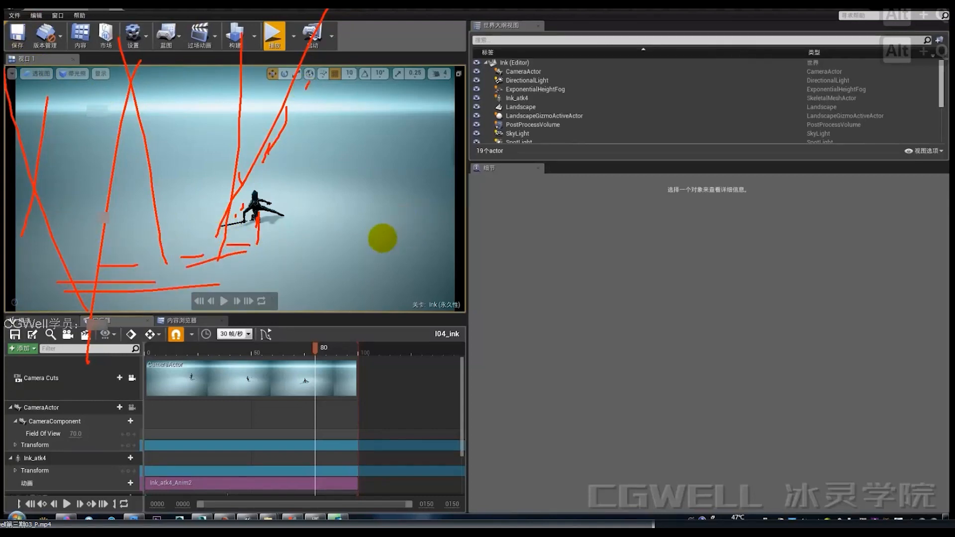
key("alt+q")
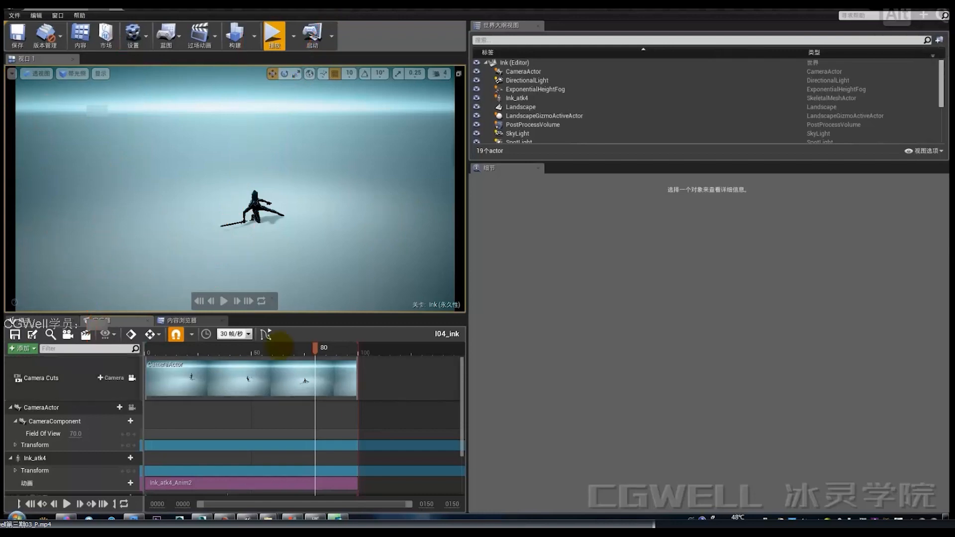
Step: Rewind the sequence to its start, place the 水墨爆点-连续 particle system in the level near the character and reset its emitter
left_click_drag(293, 353, 137, 354)
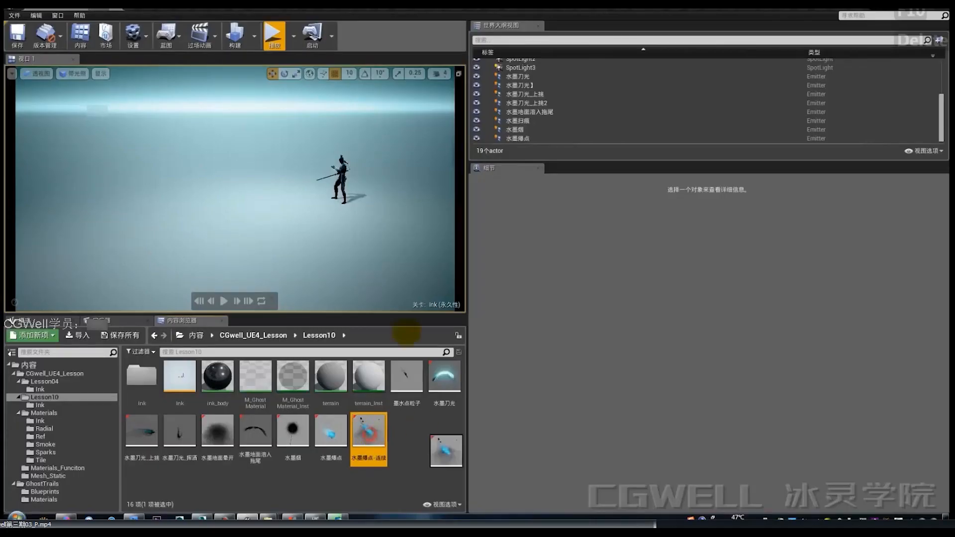
mouse_move(368, 437)
left_mouse_down()
mouse_move(320, 235)
mouse_move(299, 256)
mouse_move(251, 231)
mouse_move(212, 242)
mouse_move(242, 243)
mouse_move(279, 224)
mouse_move(294, 233)
left_mouse_up()
left_click(533, 429)
left_click(531, 429)
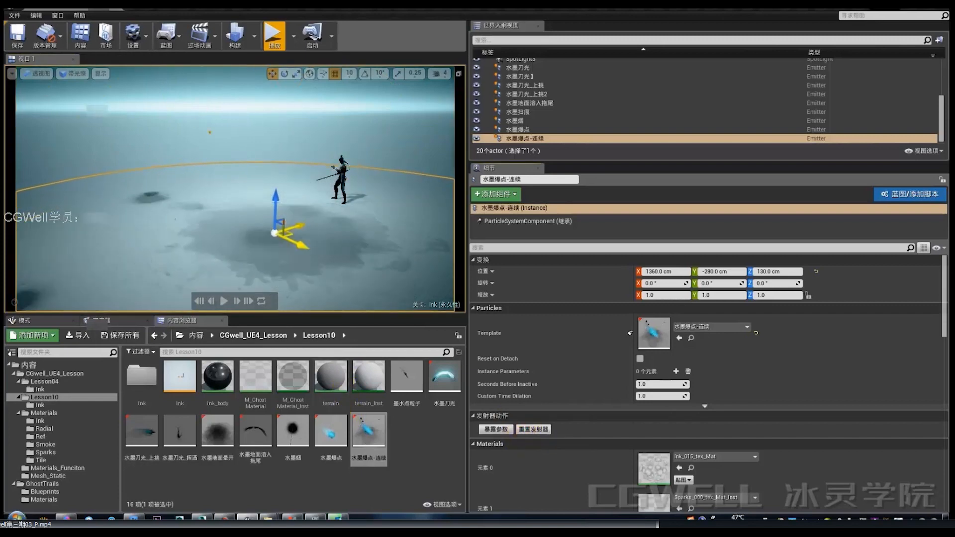
Step: Scrub the sequence to frame 77 and move the 水墨爆点-连续 emitter to the sword tip at X 1230 cm, Y -350 cm
mouse_move(290, 233)
left_mouse_down()
mouse_move(294, 199)
mouse_move(277, 221)
mouse_move(93, 267)
mouse_move(306, 218)
mouse_move(123, 259)
mouse_move(317, 234)
left_mouse_up()
left_click(531, 429)
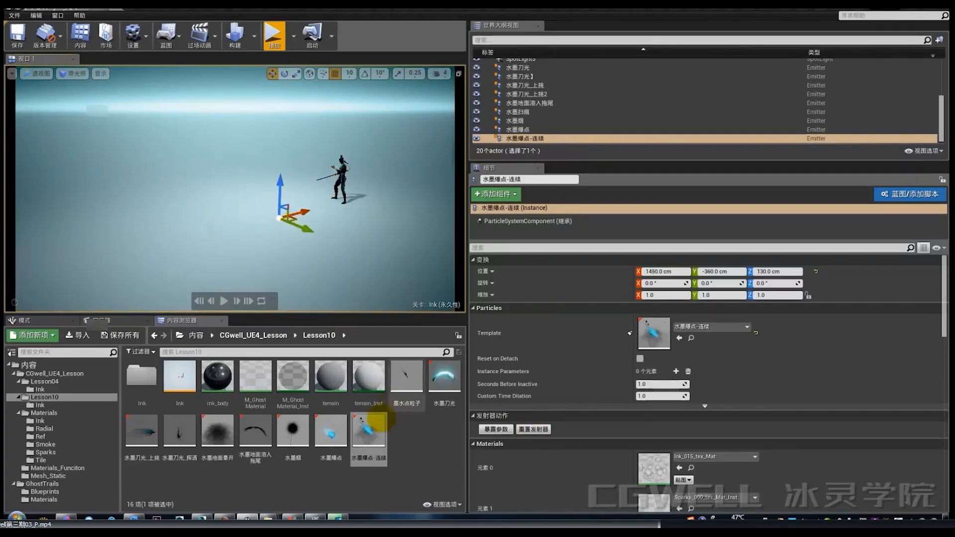
left_click(107, 320)
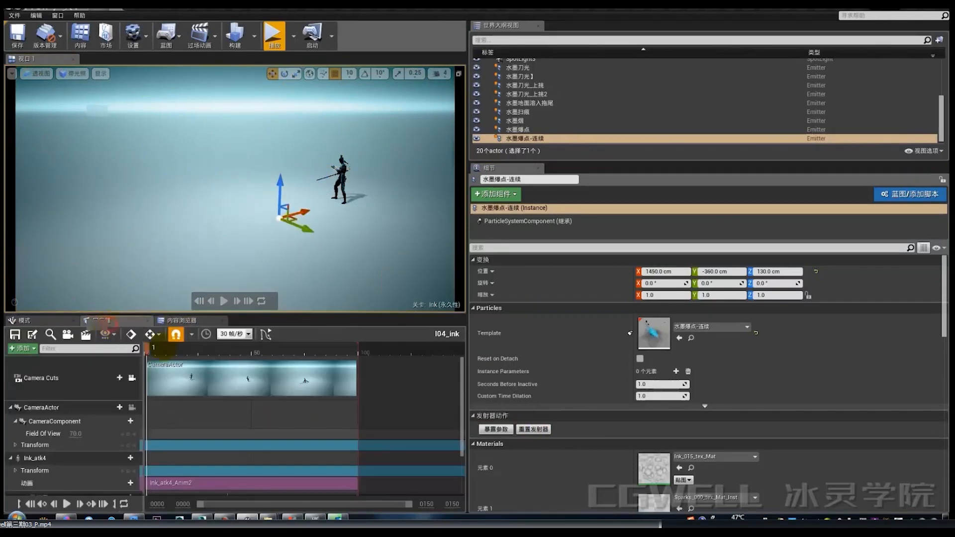
left_click_drag(211, 352, 314, 362)
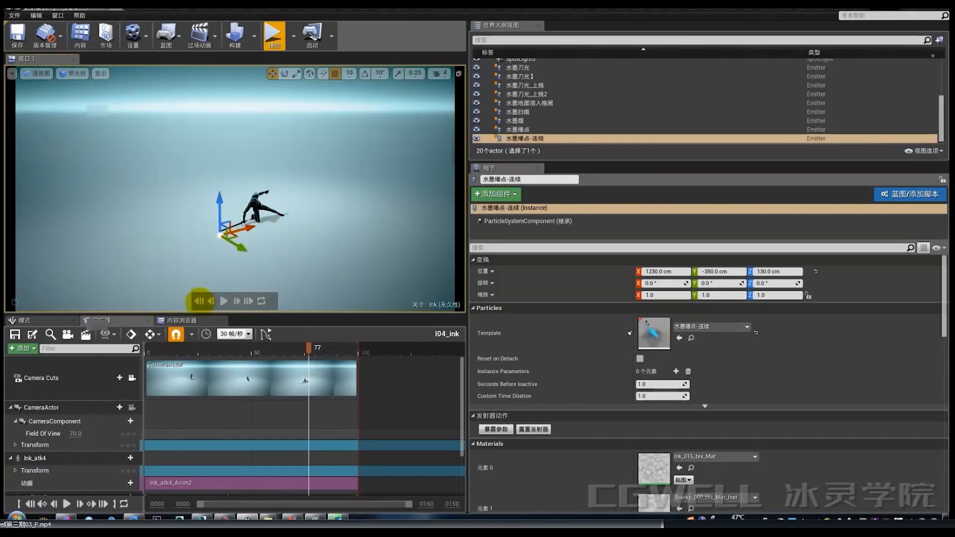
Step: Open the 水墨爆点-连续 particle system from the Lesson10 folder for editing and restart it in the level
left_click(189, 321)
left_click(368, 428)
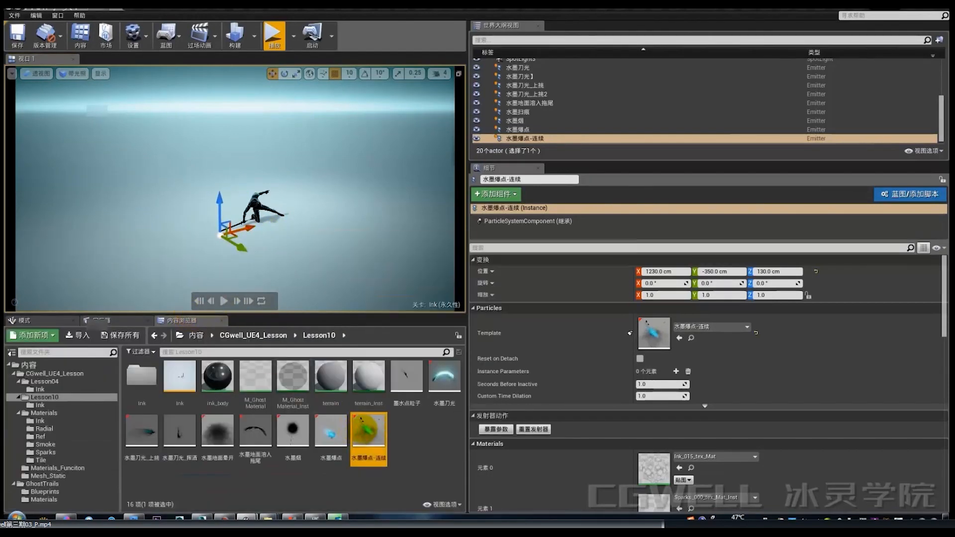
double_click(368, 428)
left_click(615, 55)
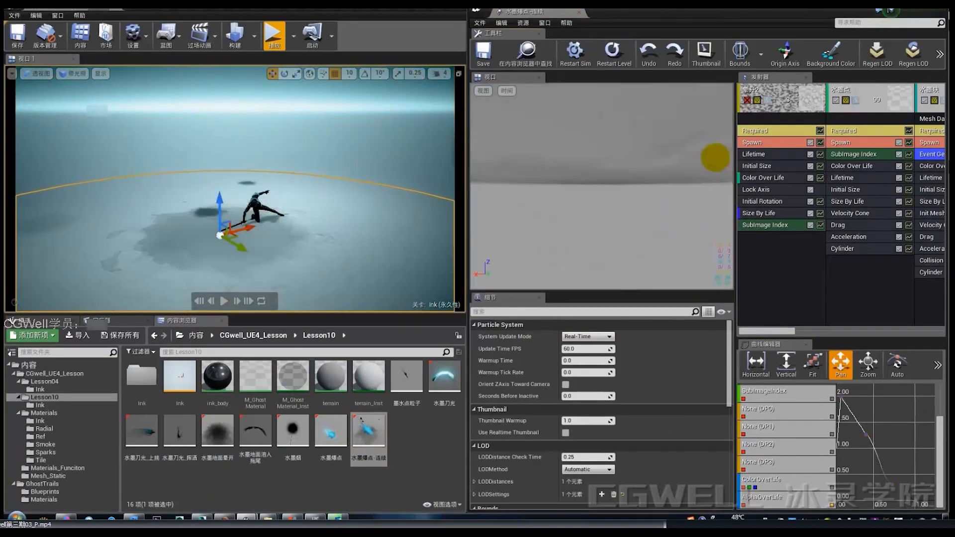
Step: Replay the original 水墨爆点 particle system in the level and compare it with 水墨爆点-连续
double_click(330, 426)
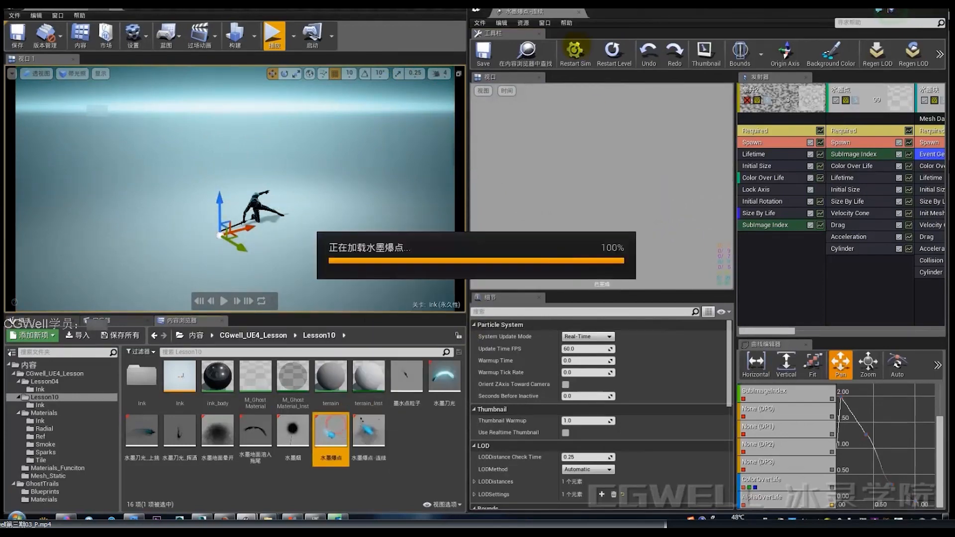
left_click(613, 51)
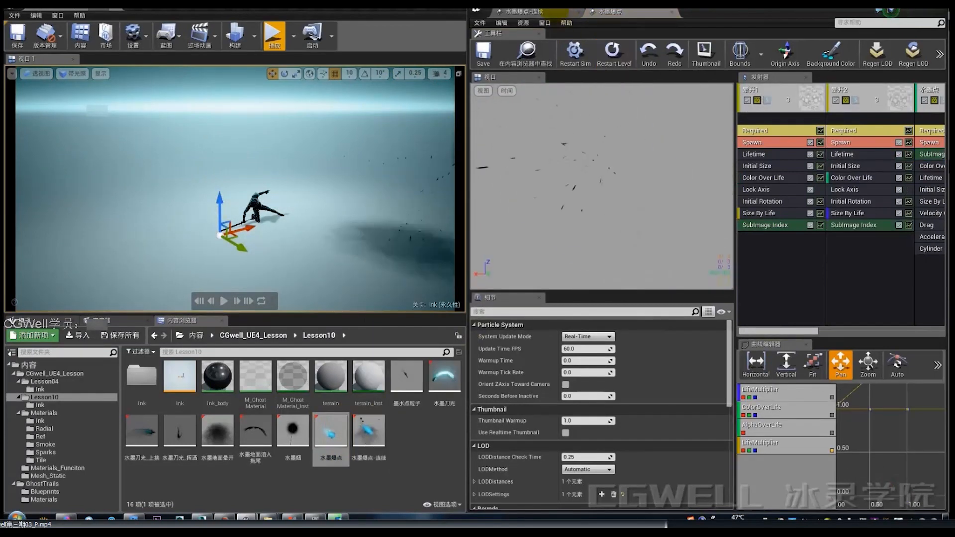
left_click(545, 13)
left_click(601, 46)
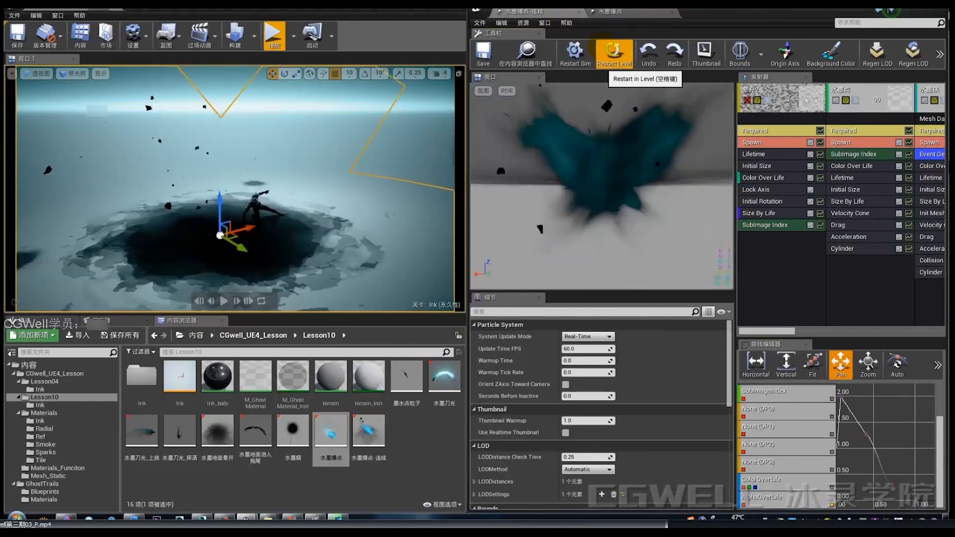
Step: Delete the disabled emitter in front of 水墨点 in 水墨爆点-连续 and restart the effect in the level
mouse_move(773, 331)
left_mouse_down()
mouse_move(798, 331)
mouse_move(780, 331)
left_mouse_up()
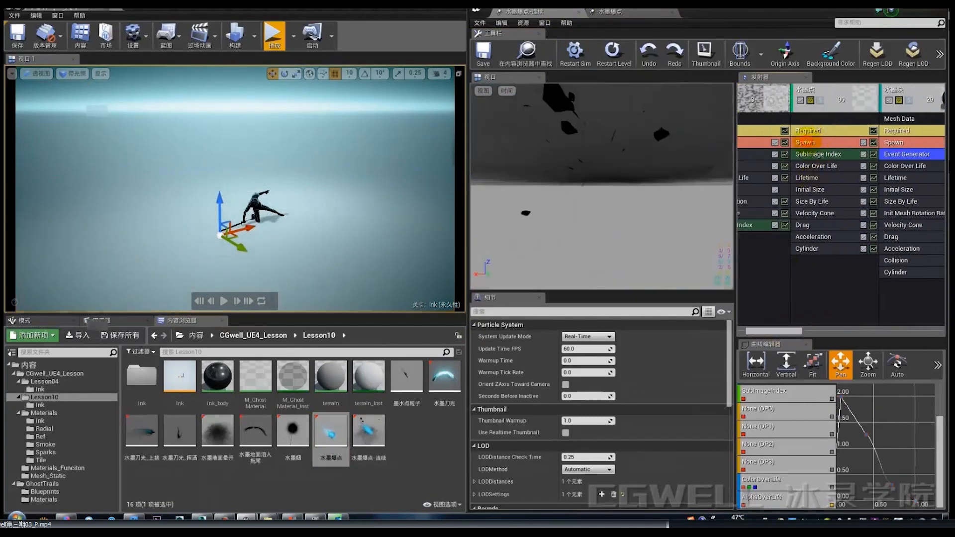
left_click(805, 142)
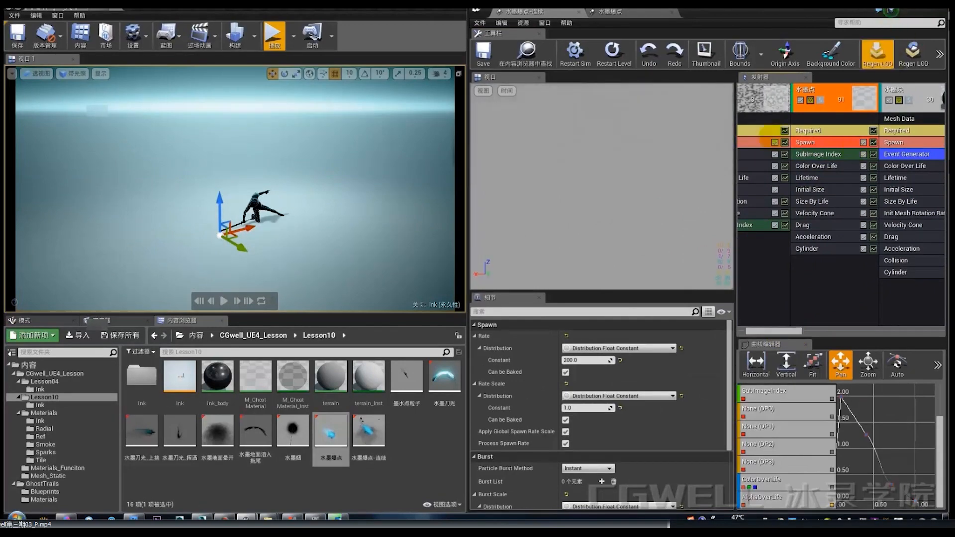
key("Delete")
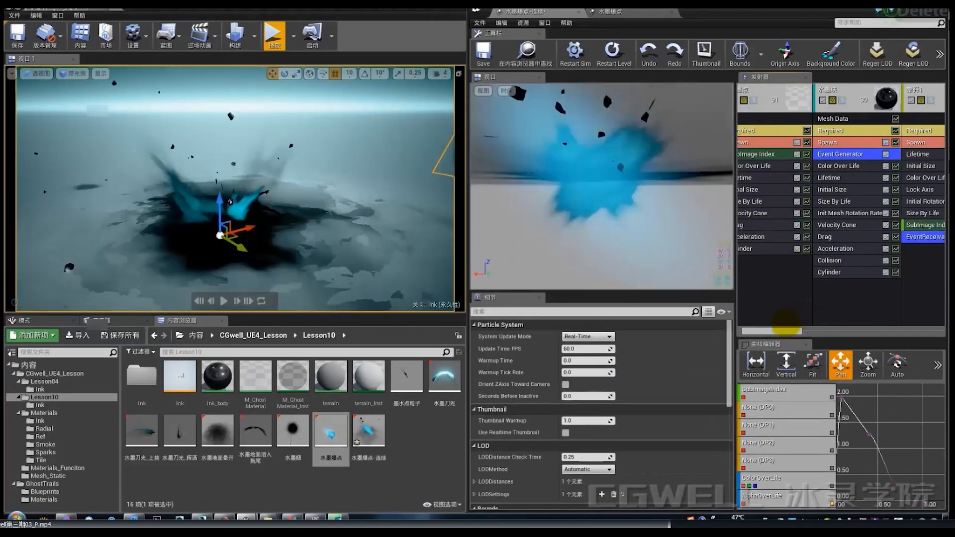
mouse_move(820, 331)
left_mouse_down()
mouse_move(940, 326)
mouse_move(790, 328)
left_mouse_up()
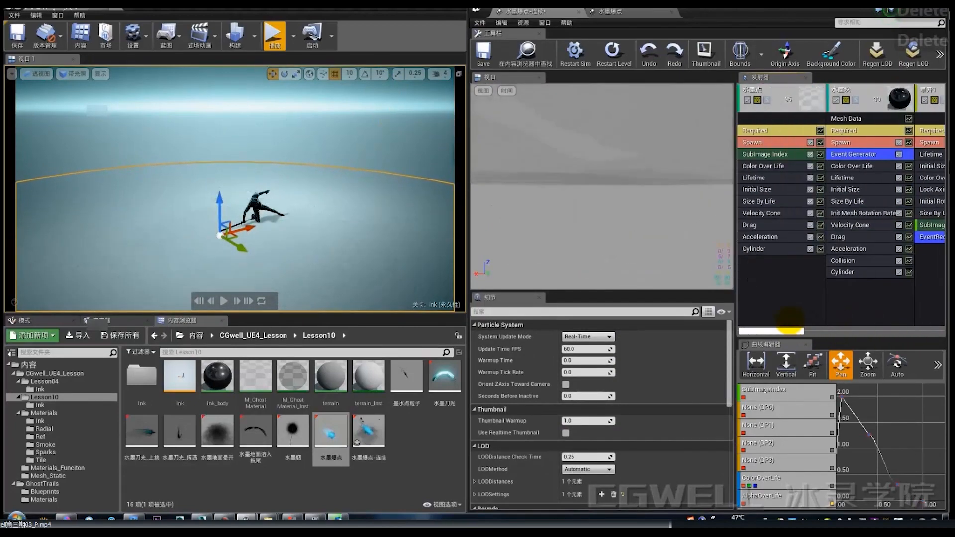
left_click(612, 49)
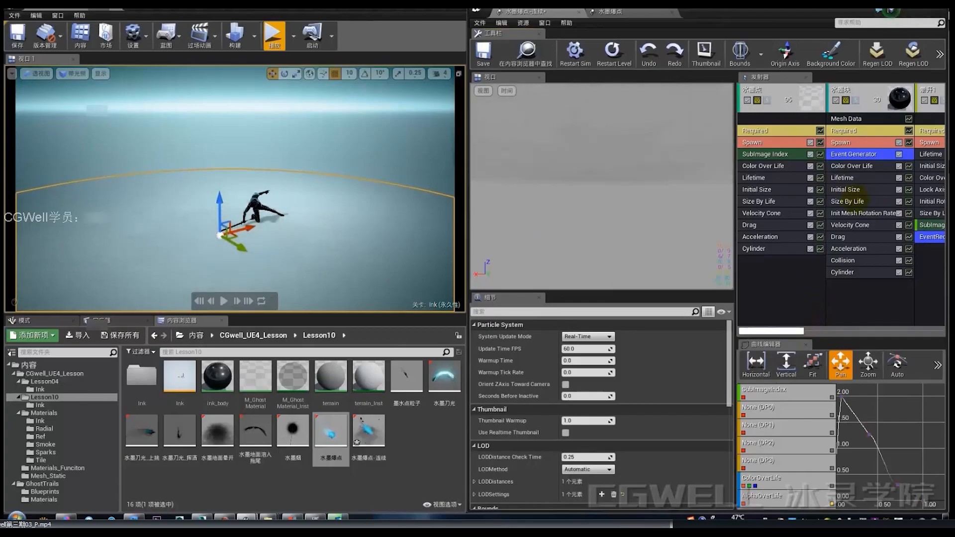
Step: Solo the 水墨爆点 左 and 水墨爆点 右 emitters and restart the effect in the level
left_click(923, 12)
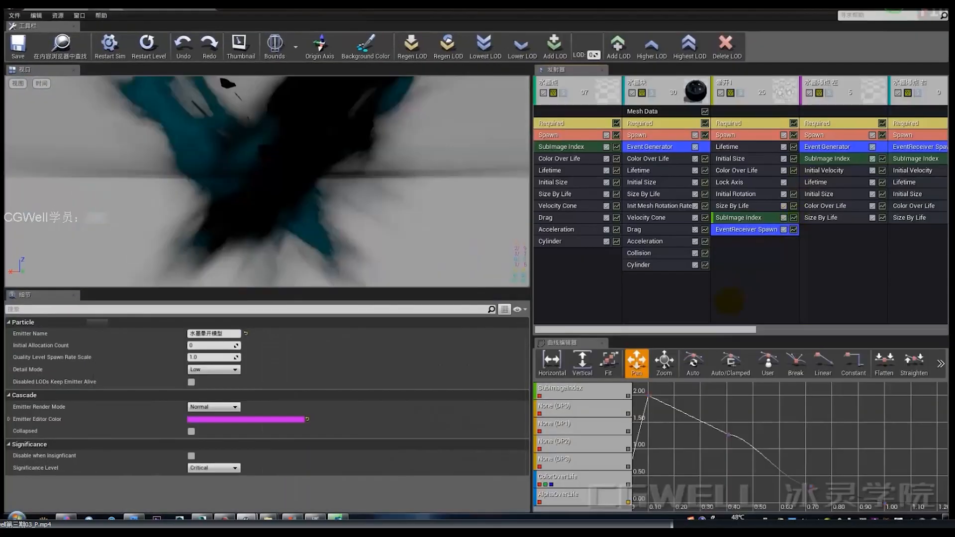
left_click_drag(707, 329, 777, 330)
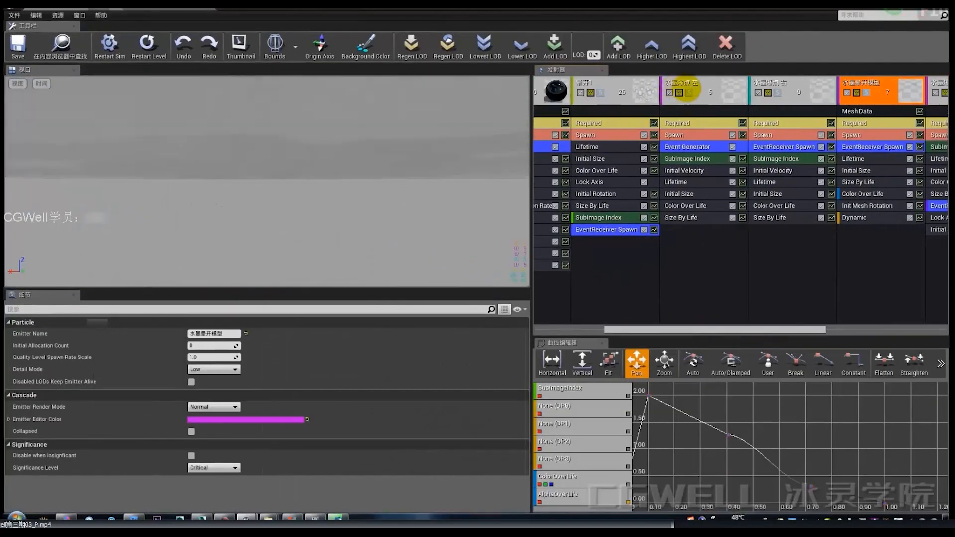
left_click(689, 92)
left_click(777, 92)
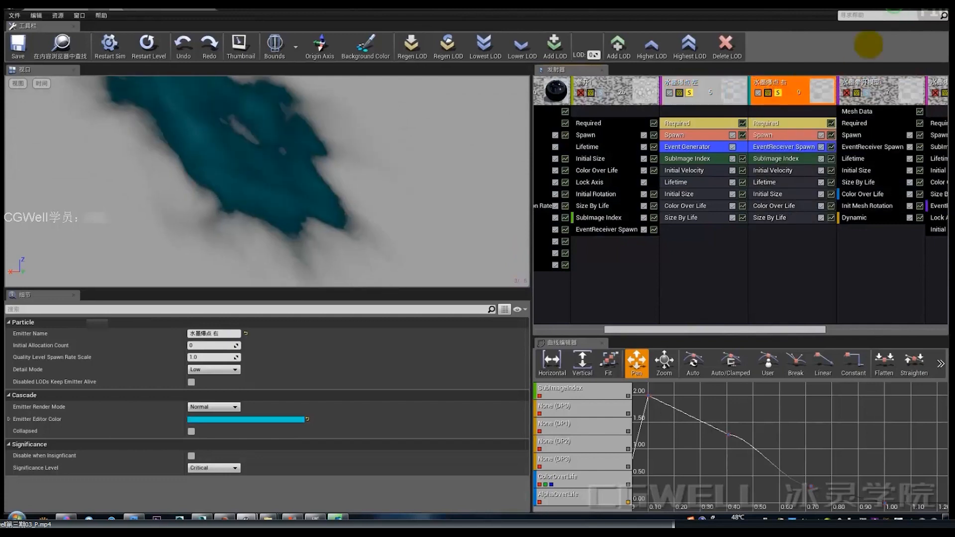
left_click(924, 12)
left_click(629, 54)
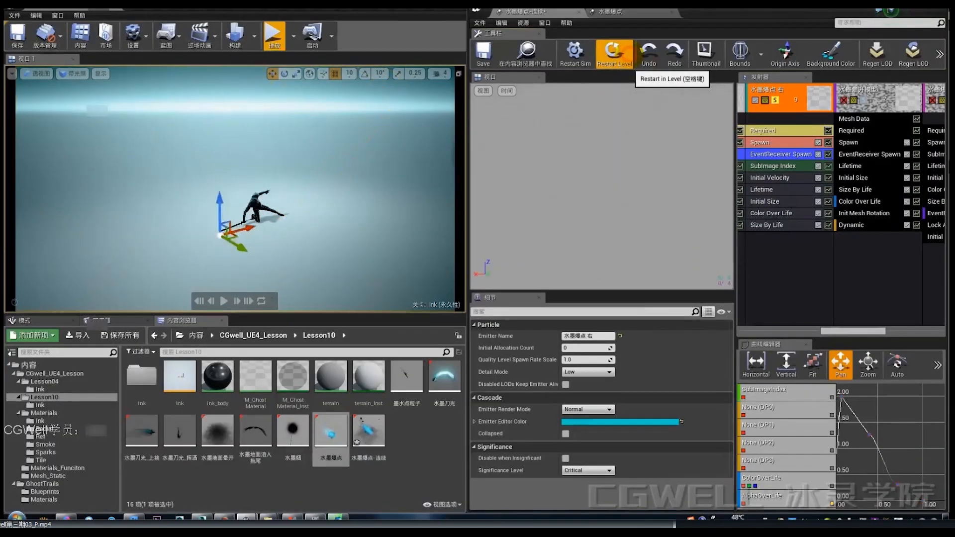
Step: Disable the 水墨爆点 右 emitter and restart the effect in the level with only 水墨爆点 左 active
left_click_drag(854, 331, 824, 330)
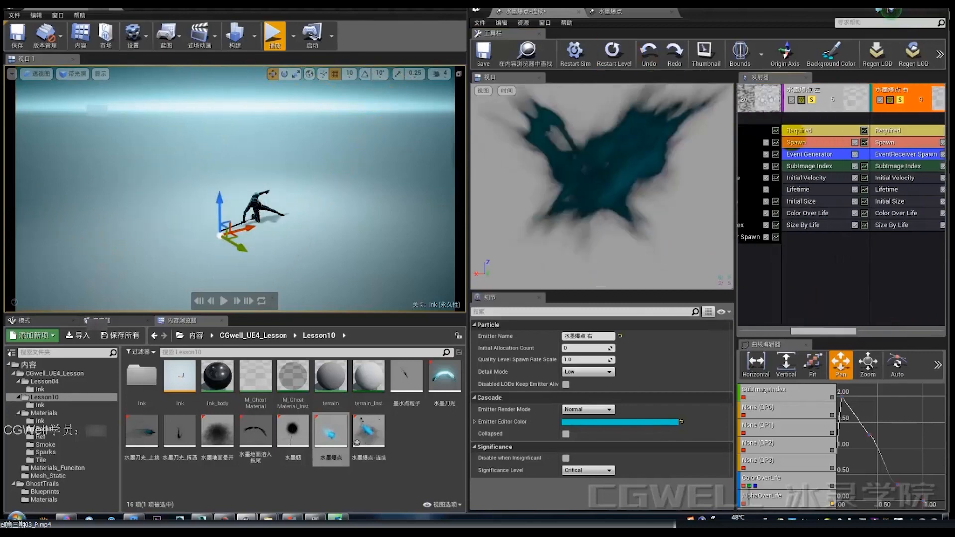
left_click(880, 100)
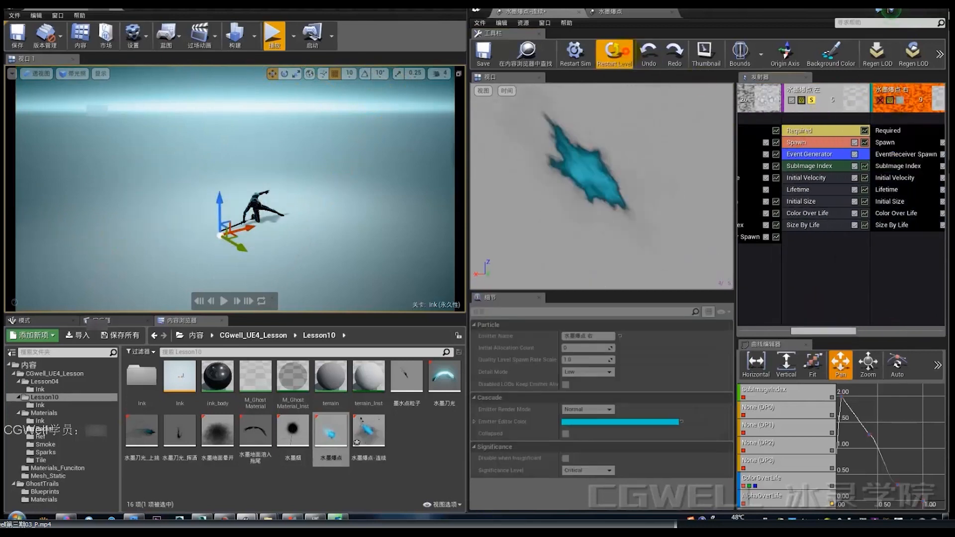
left_click(615, 53)
Step: Examine the spawn rate, burst and emitter duration settings of the 水墨爆点 左 emitter
left_click(809, 131)
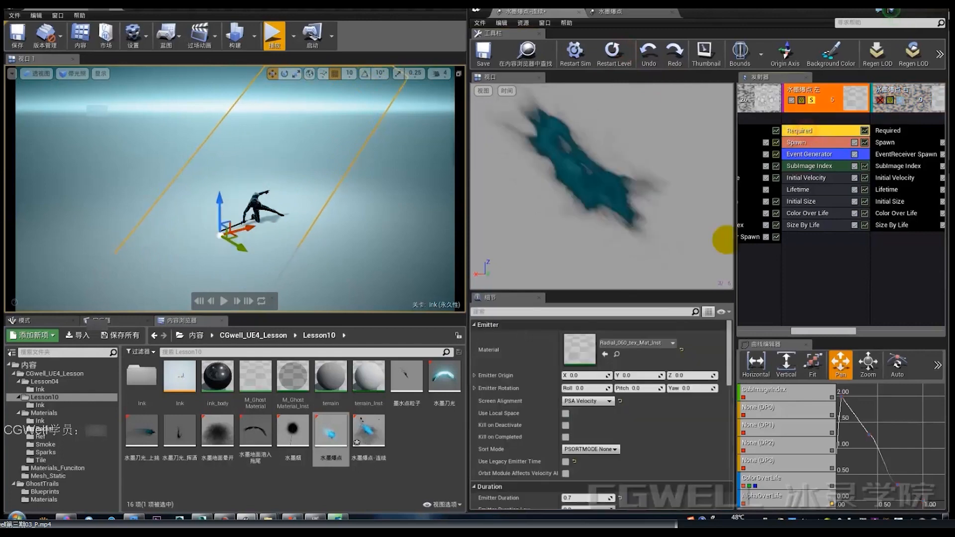
left_click(809, 142)
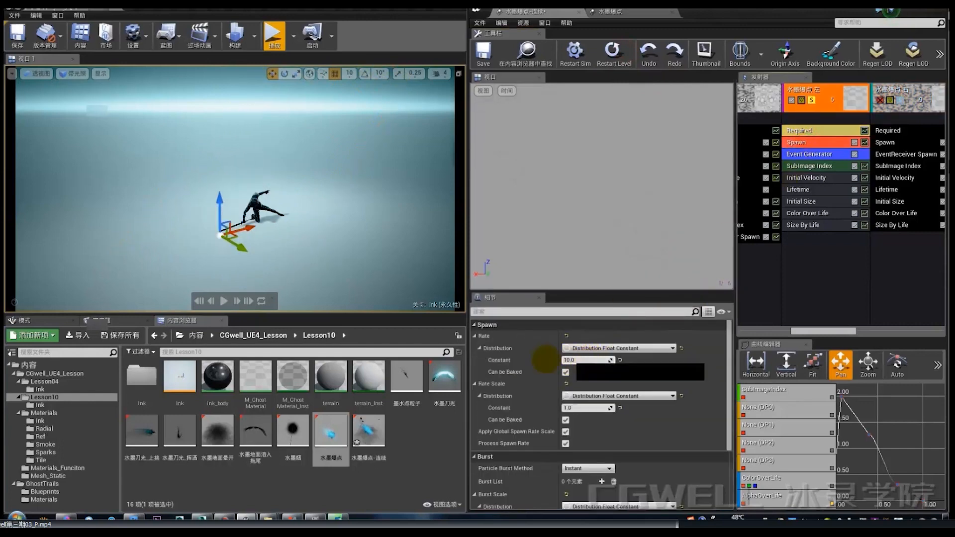
left_click(605, 361)
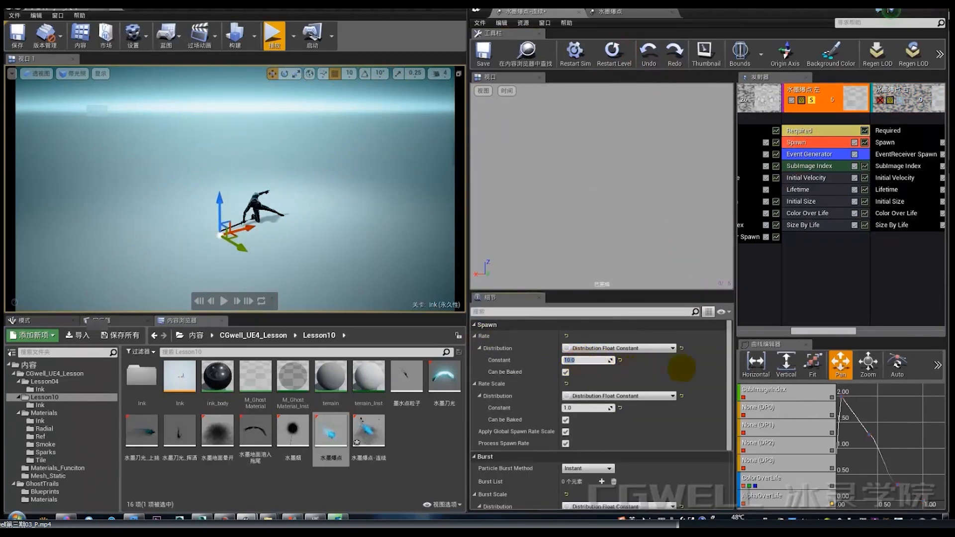
scroll(726, 378, "down", 2)
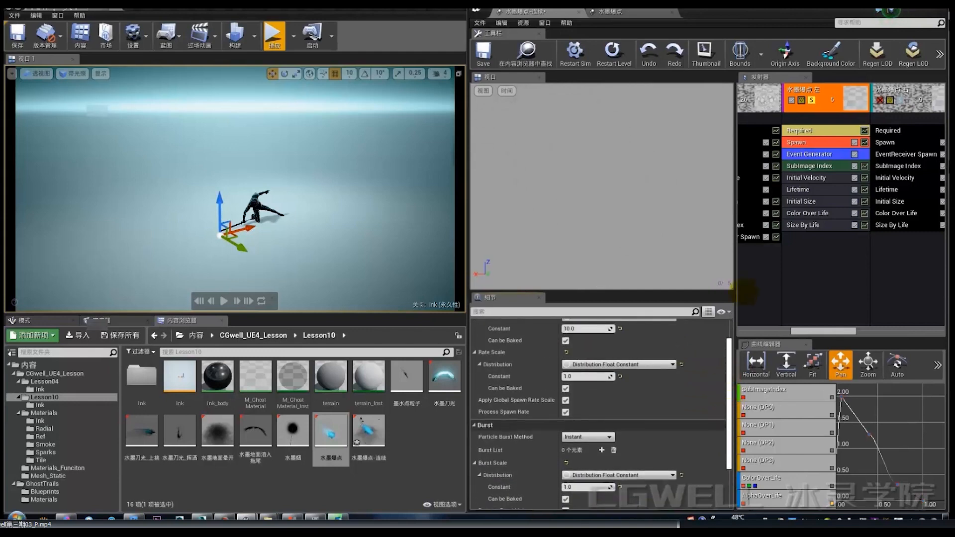
left_click(801, 129)
scroll(602, 423, "down", 3)
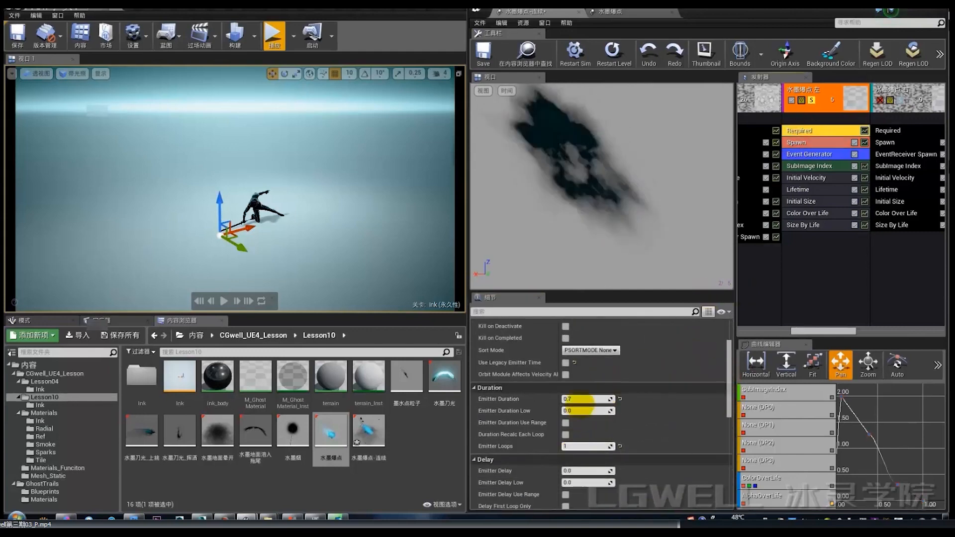
left_click(578, 399)
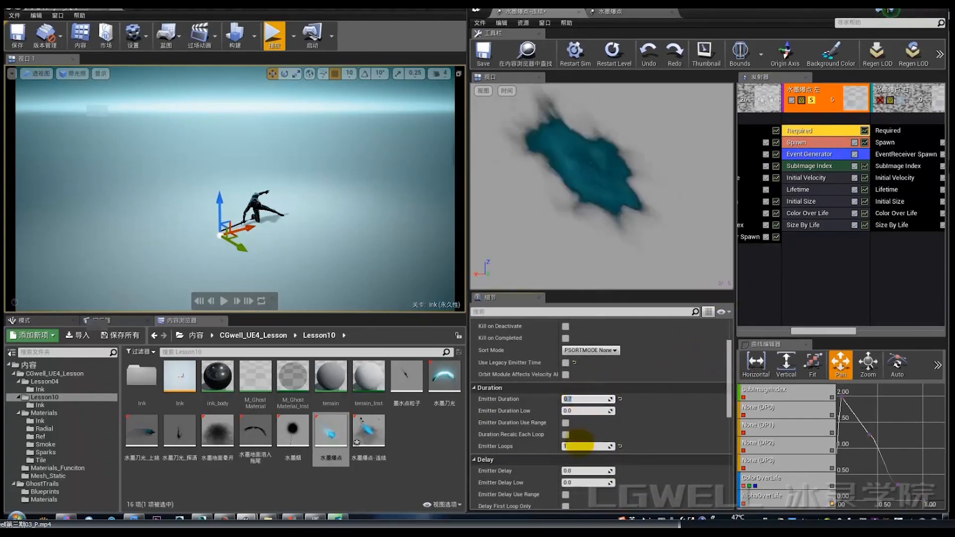
Step: Open the Event Generator module of the 水墨爆点 左 emitter and replay the effect in the level
left_click(805, 154)
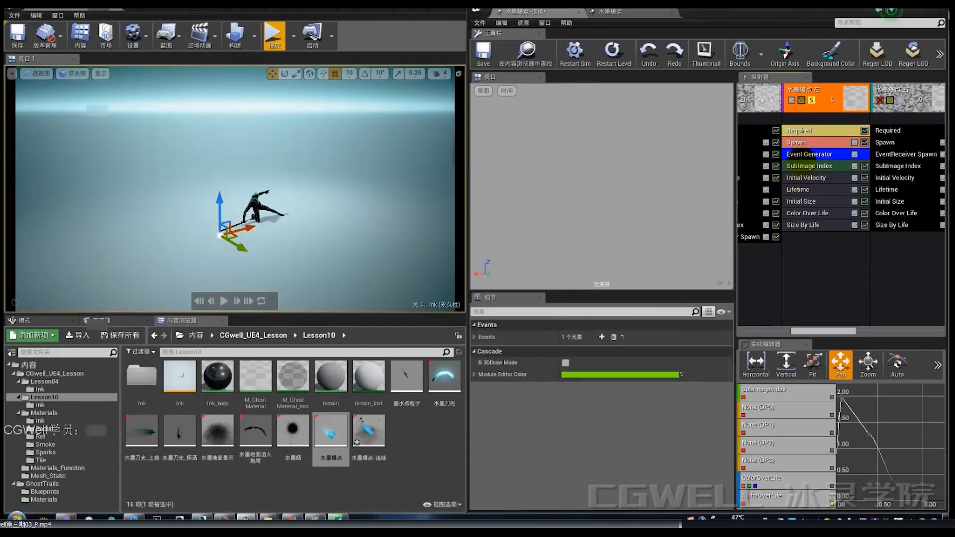
left_click(612, 50)
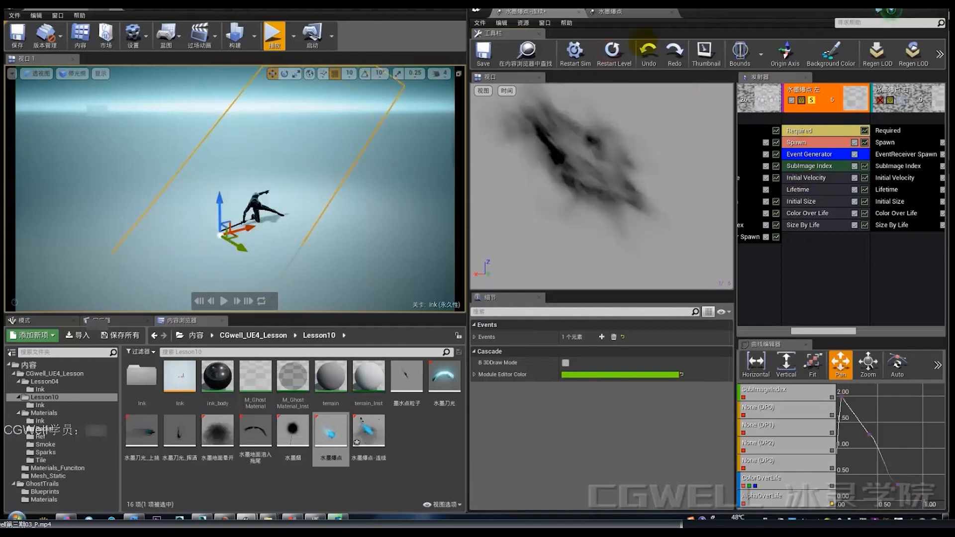
left_click(613, 49)
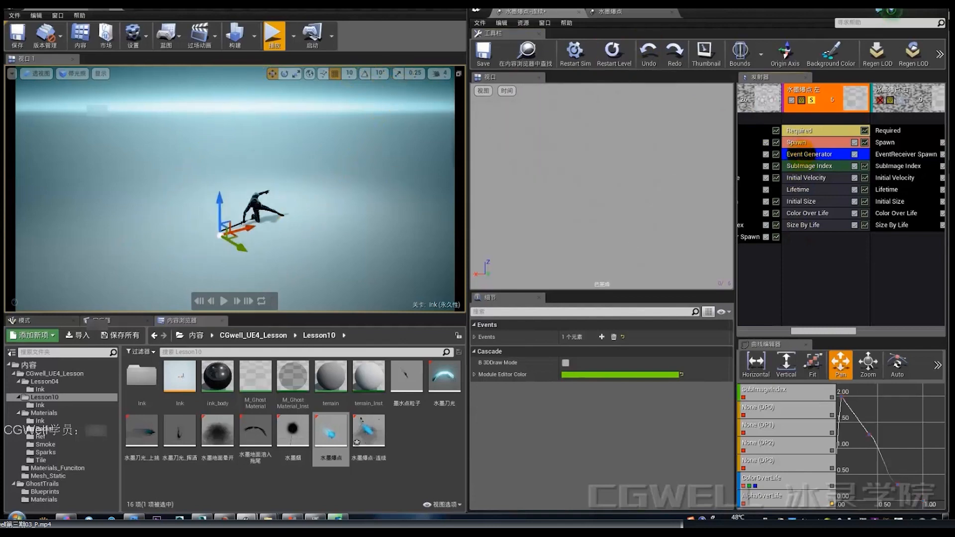
Step: Try to add another Event Generator module to the 水墨爆点 左 emitter
right_click(809, 246)
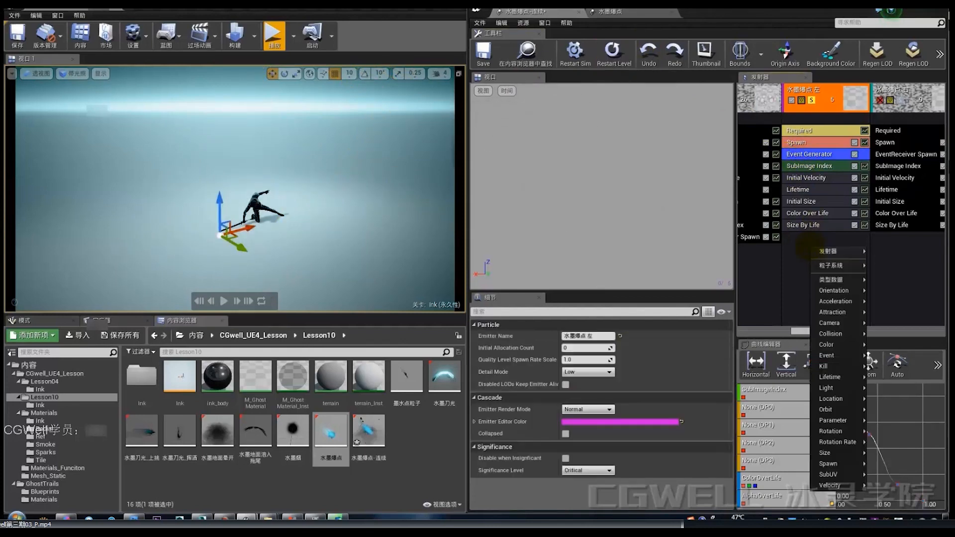
mouse_move(840, 302)
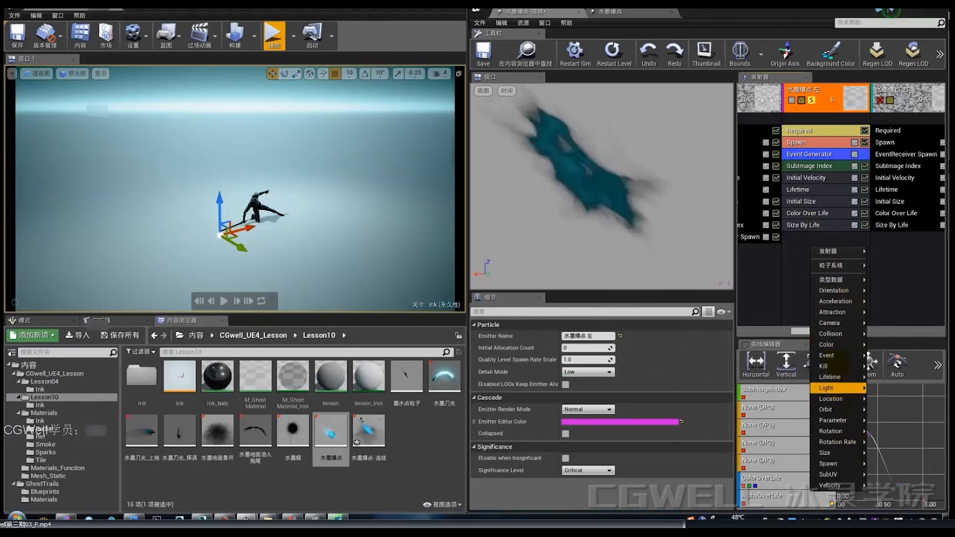
mouse_move(845, 355)
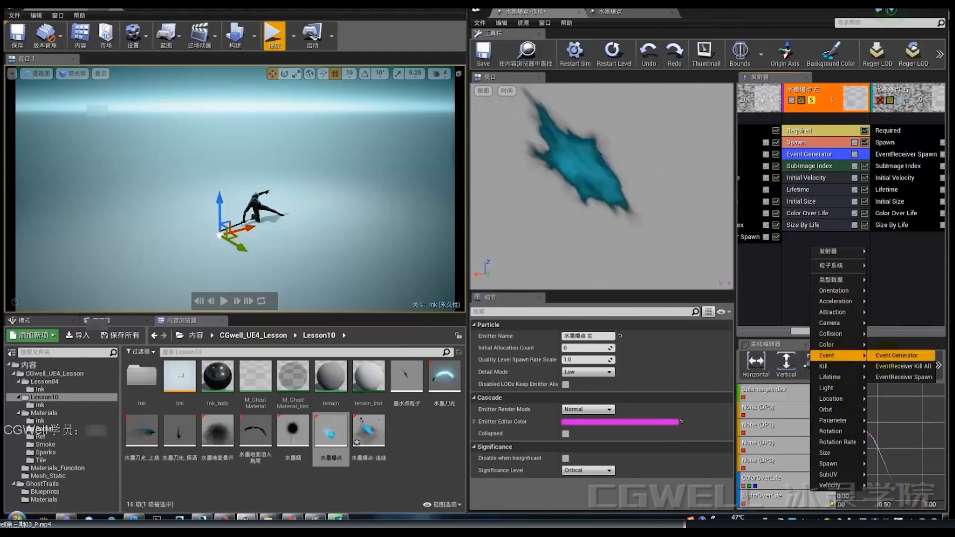
left_click(890, 356)
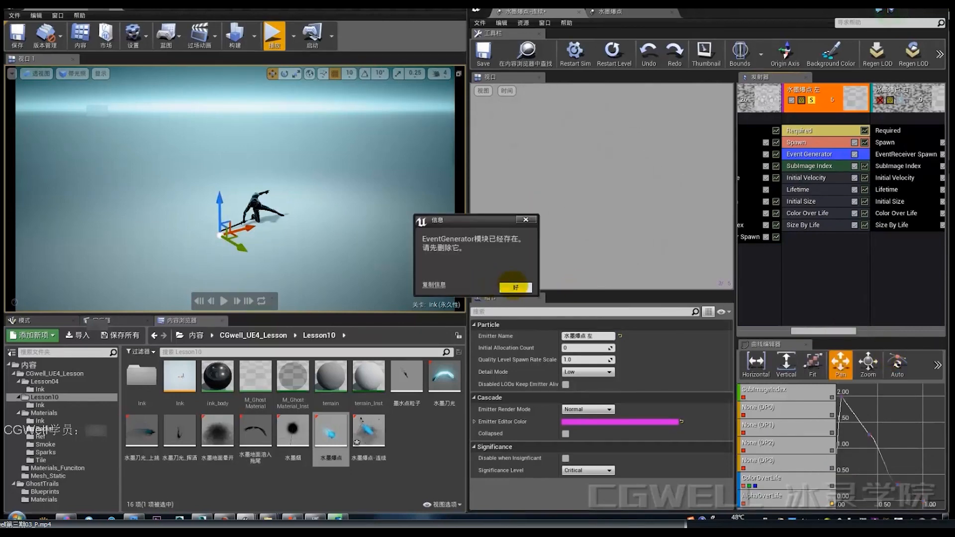
left_click(515, 287)
Step: Expand the first event of the 水墨爆点 左 Event Generator and review its type options, keeping Spawn
left_click(803, 154)
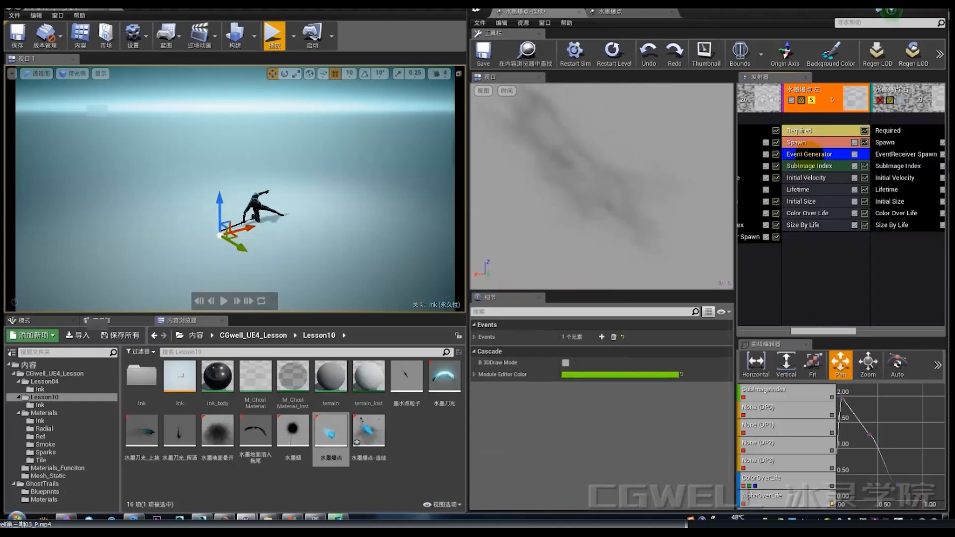
left_click(476, 336)
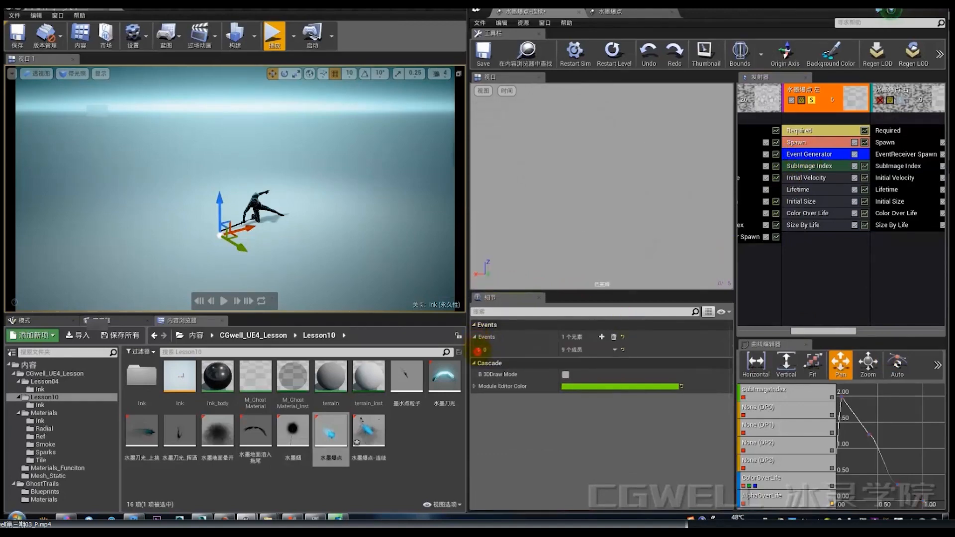
left_click(477, 350)
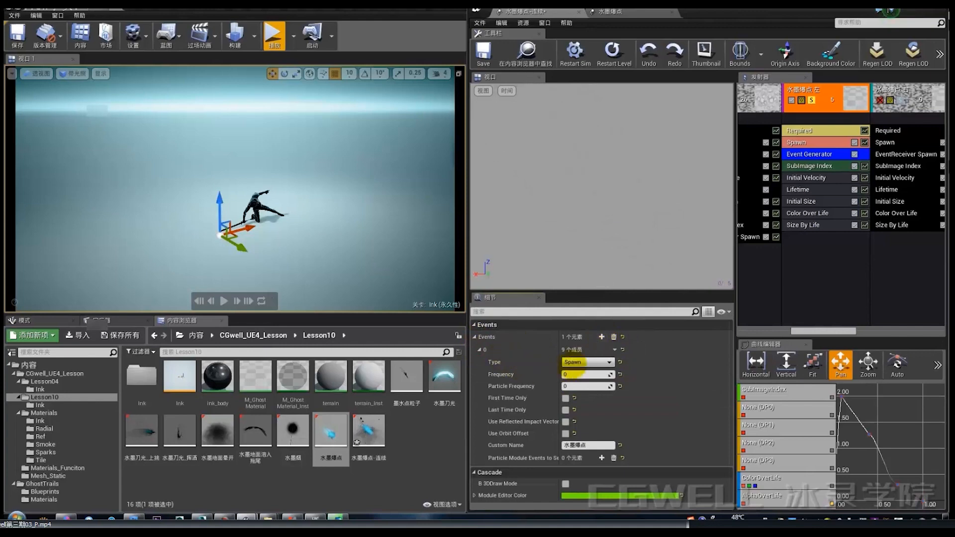
left_click(579, 362)
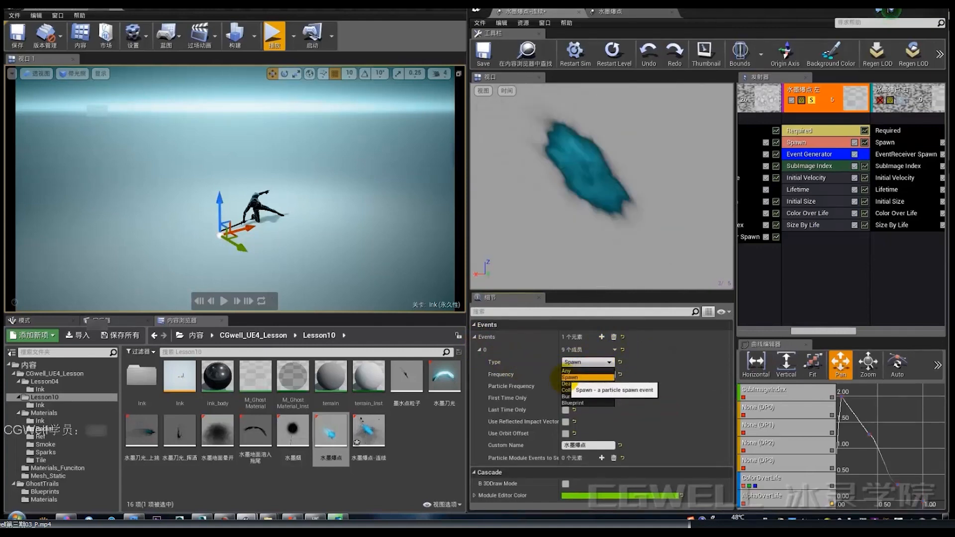
left_click(567, 377)
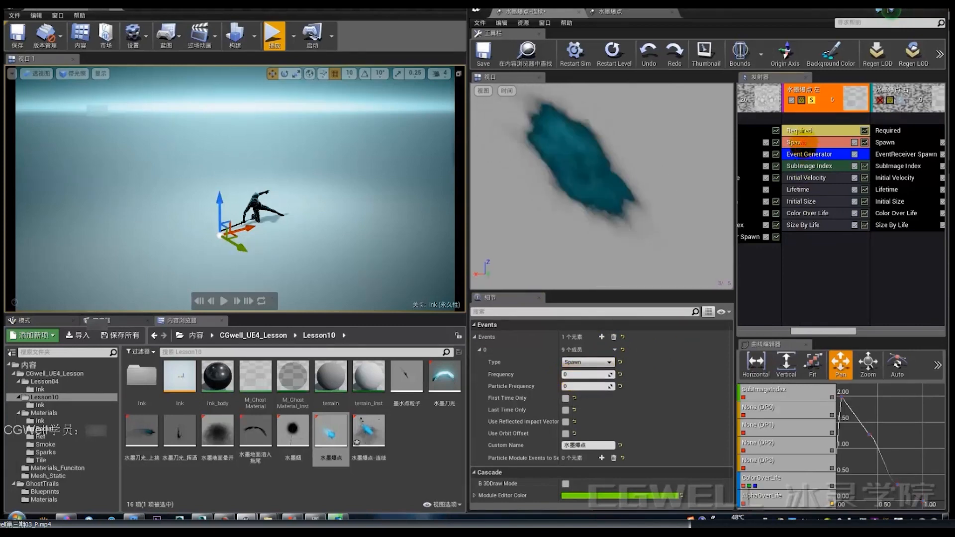
Step: Check the spawn rate of 水墨爆点 左 and the custom name of its Event Generator event
left_click(796, 142)
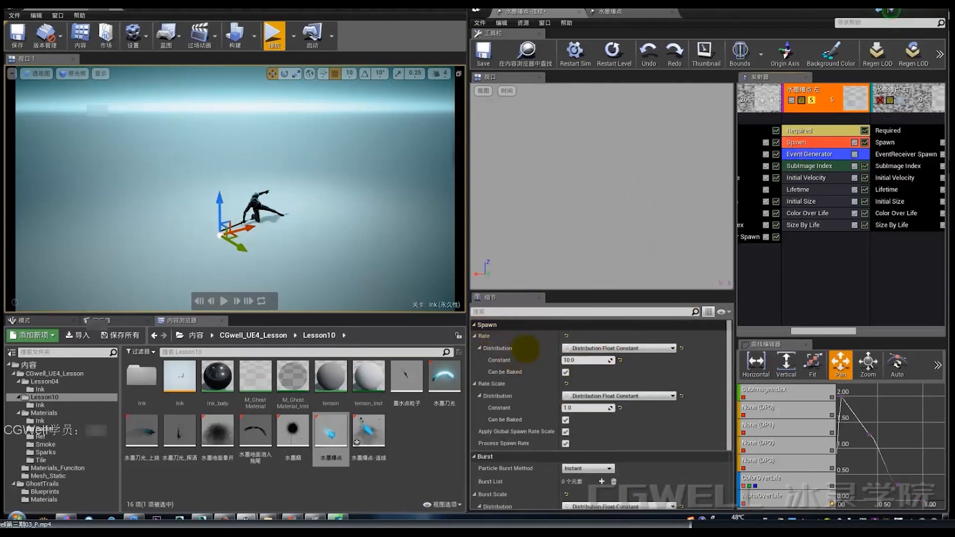
left_click(575, 359)
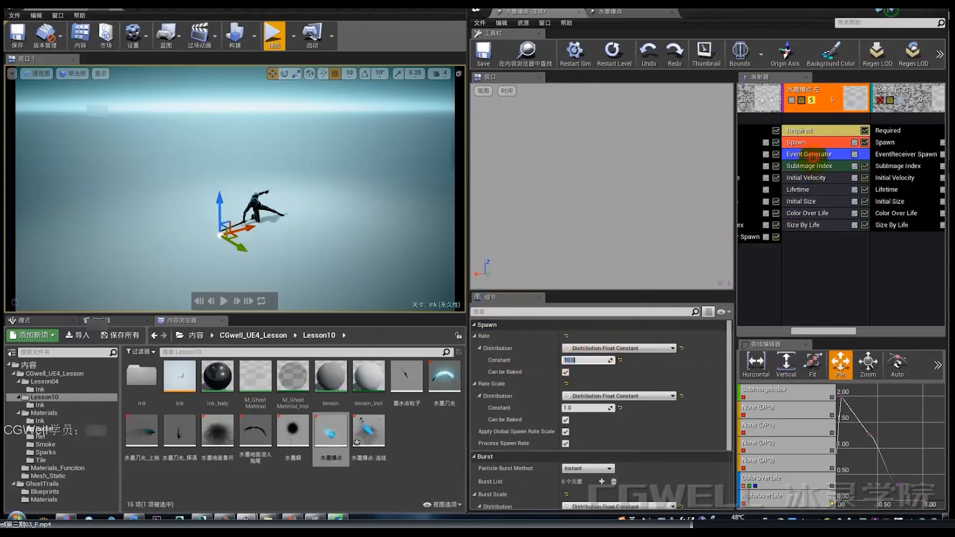
left_click(818, 154)
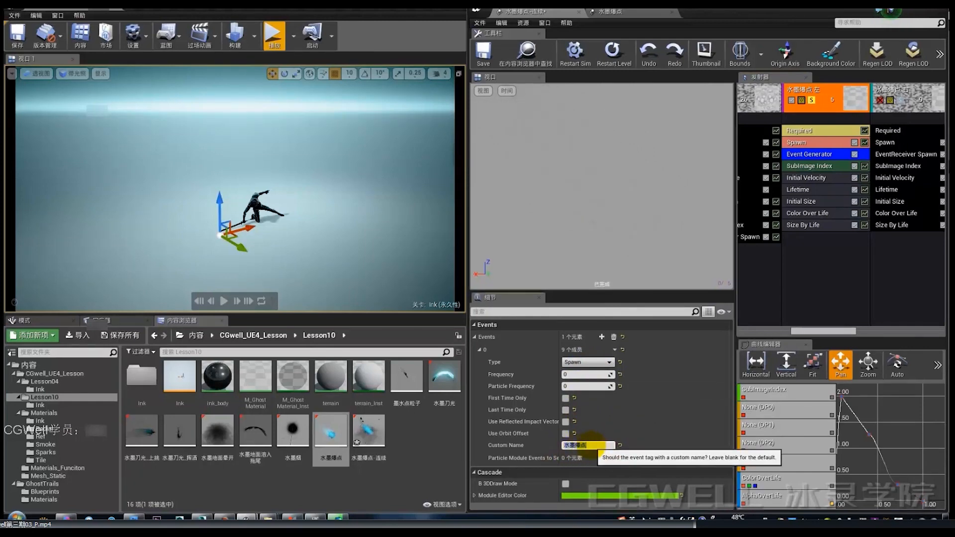
left_click(567, 445)
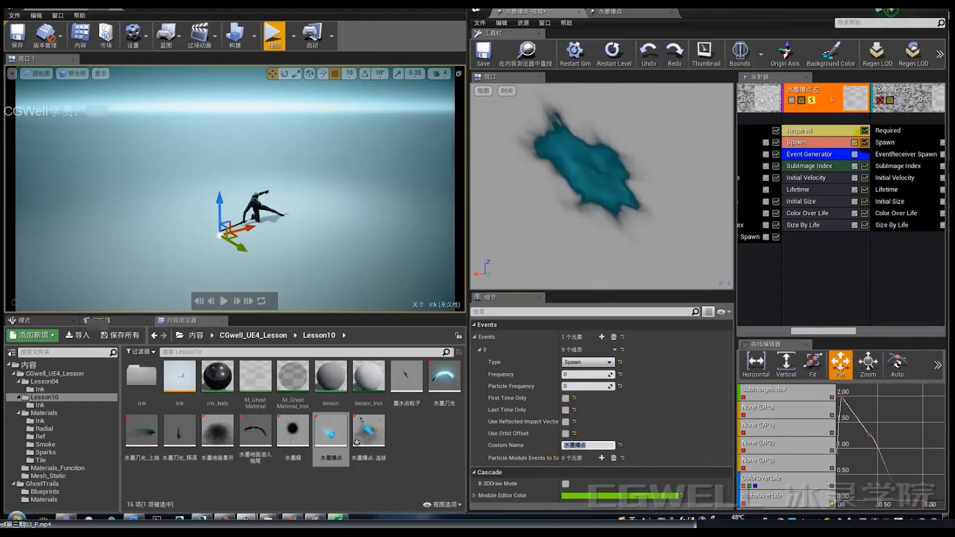
Step: Solo the 水墨爆点 右 emitter alongside 水墨爆点 左 and open its EventReceiver Spawn module
left_click(899, 101)
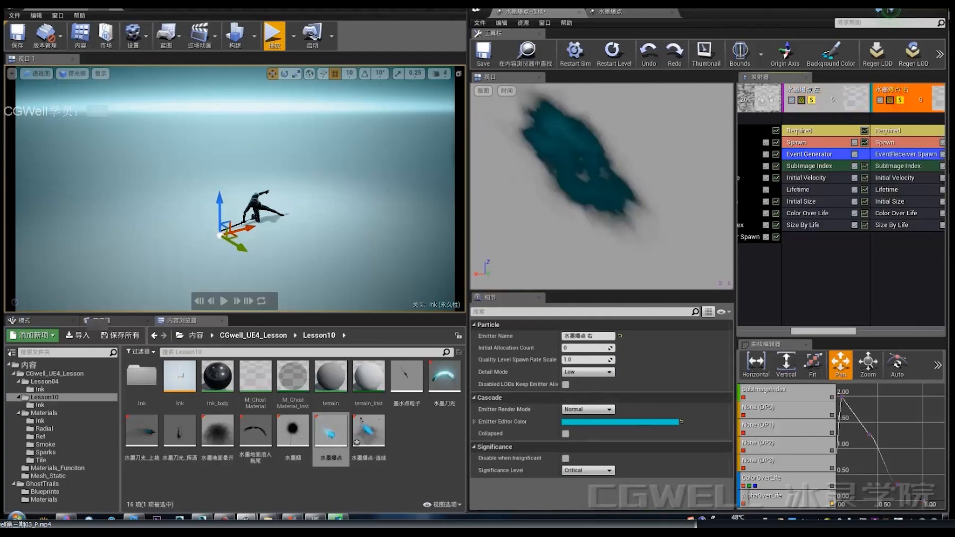
left_click_drag(809, 330, 828, 331)
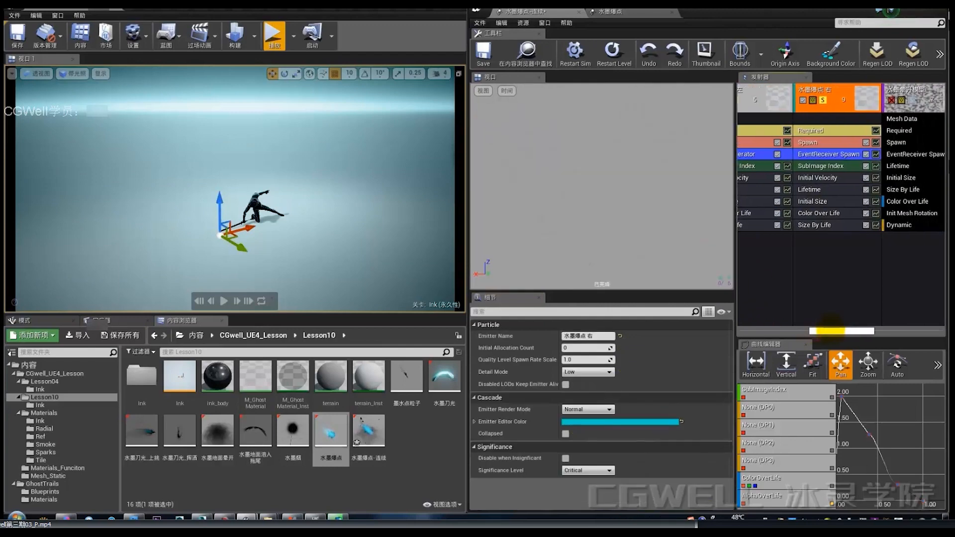
left_click(829, 154)
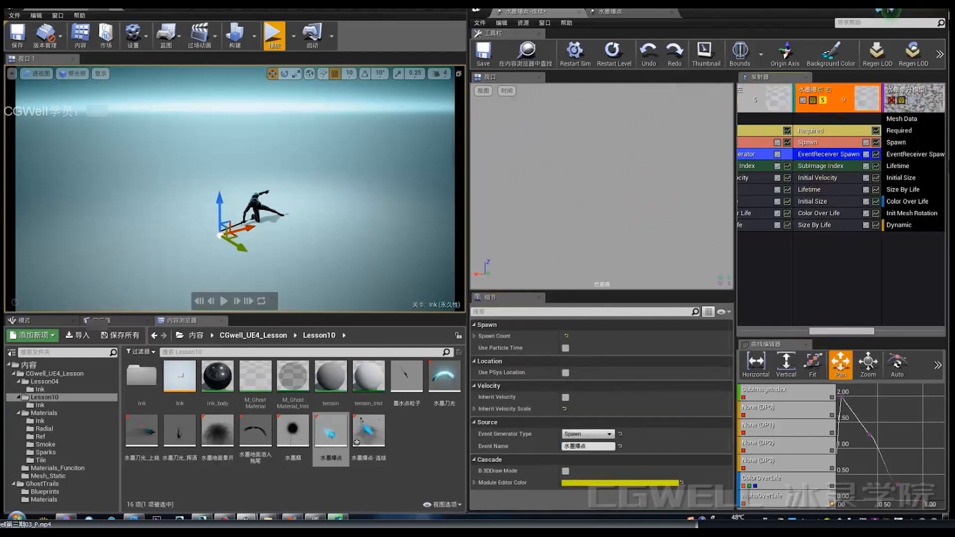
right_click(825, 259)
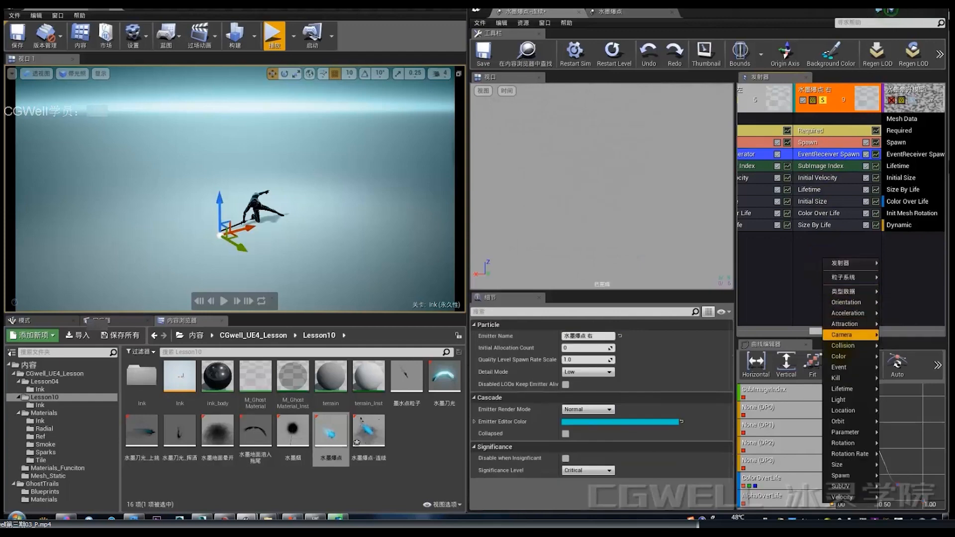
left_click_drag(815, 332, 812, 331)
left_click_drag(800, 329, 799, 329)
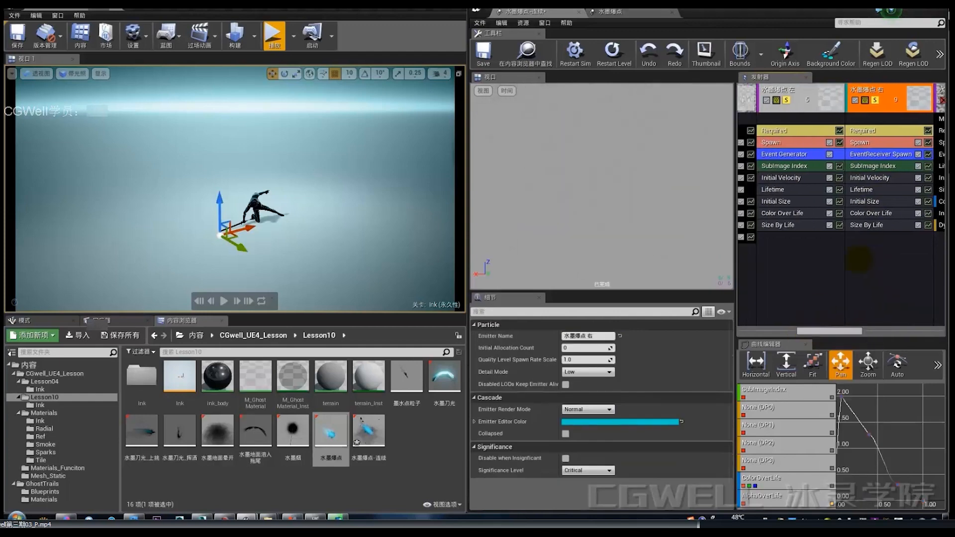
right_click(876, 259)
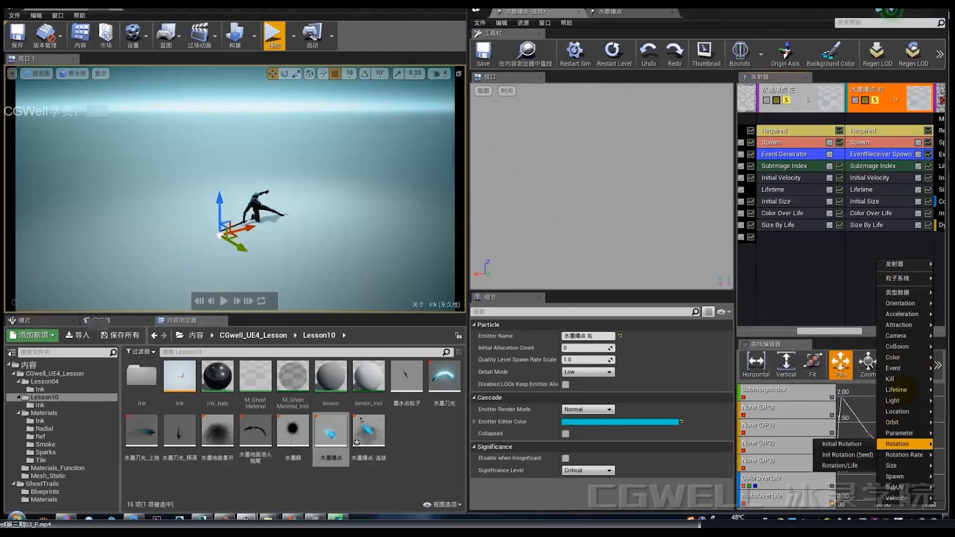
mouse_move(899, 369)
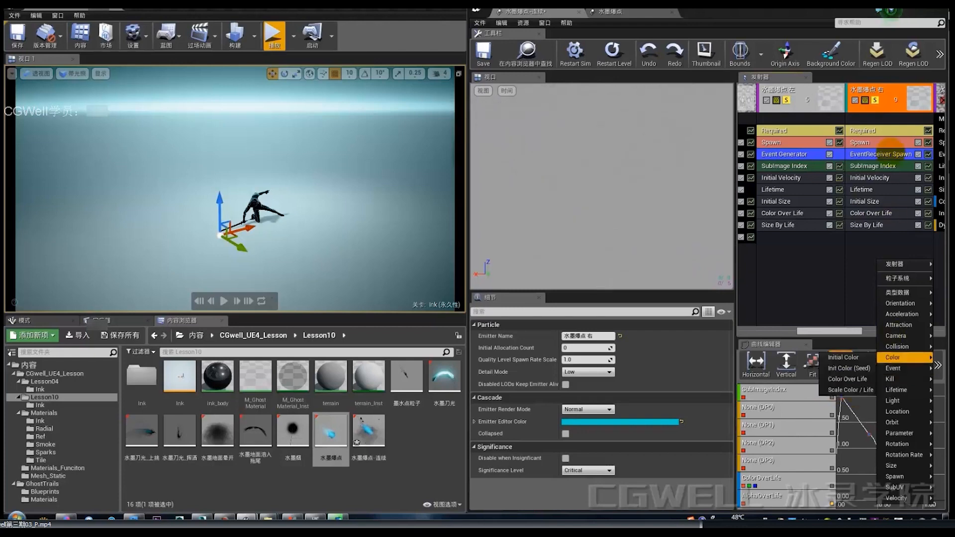
Step: Compare the Event Generator settings of 水墨爆点 左 with the EventReceiver Spawn settings of 水墨爆点 右
left_click(882, 153)
left_click(814, 154)
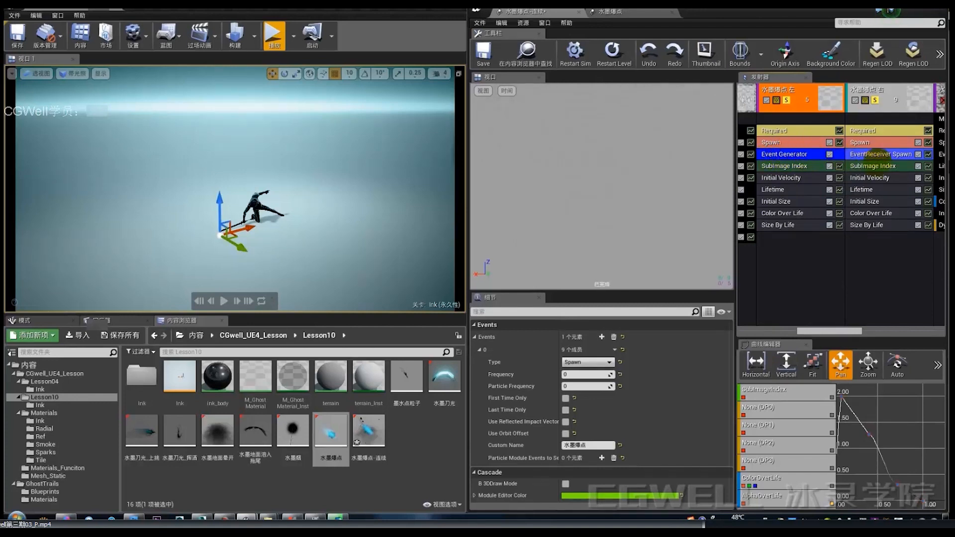
left_click(882, 153)
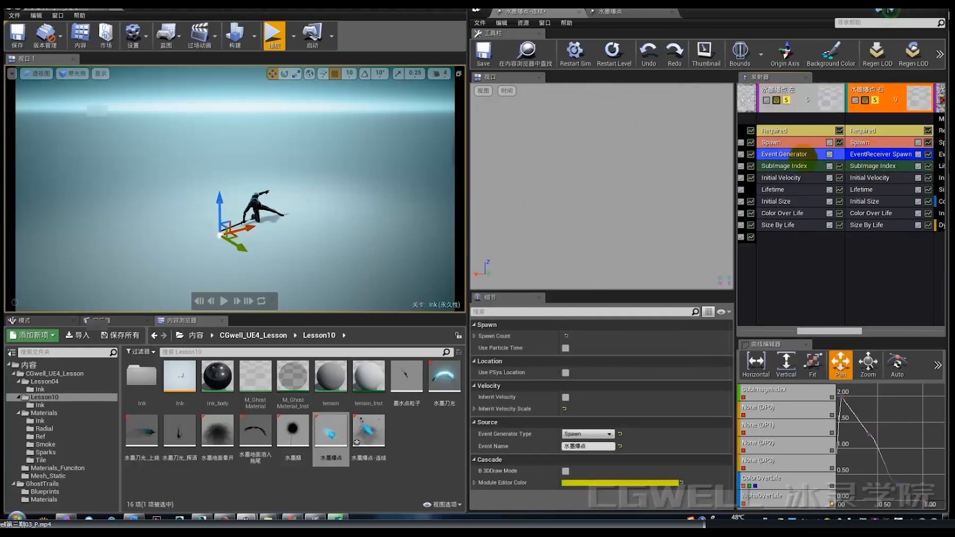
left_click(788, 154)
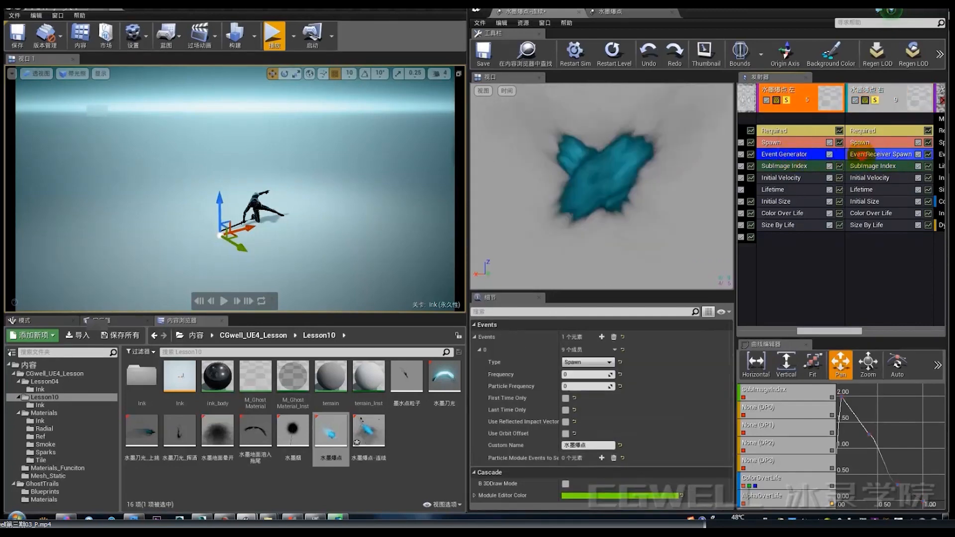
left_click(890, 152)
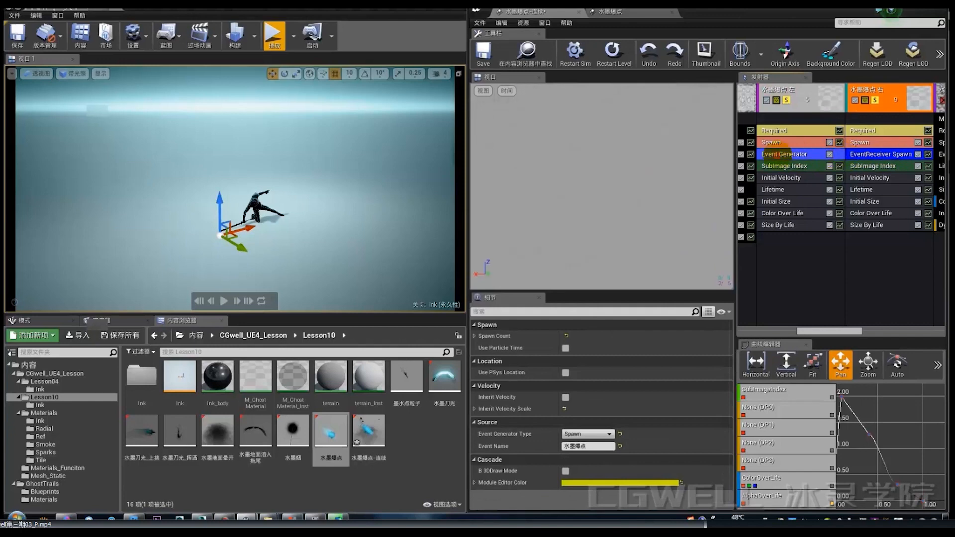
left_click(781, 153)
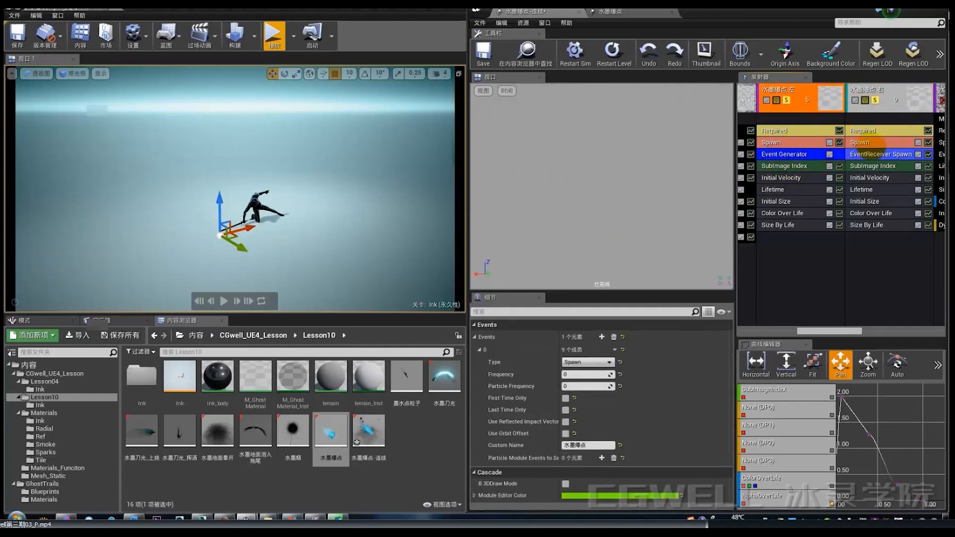
left_click(885, 153)
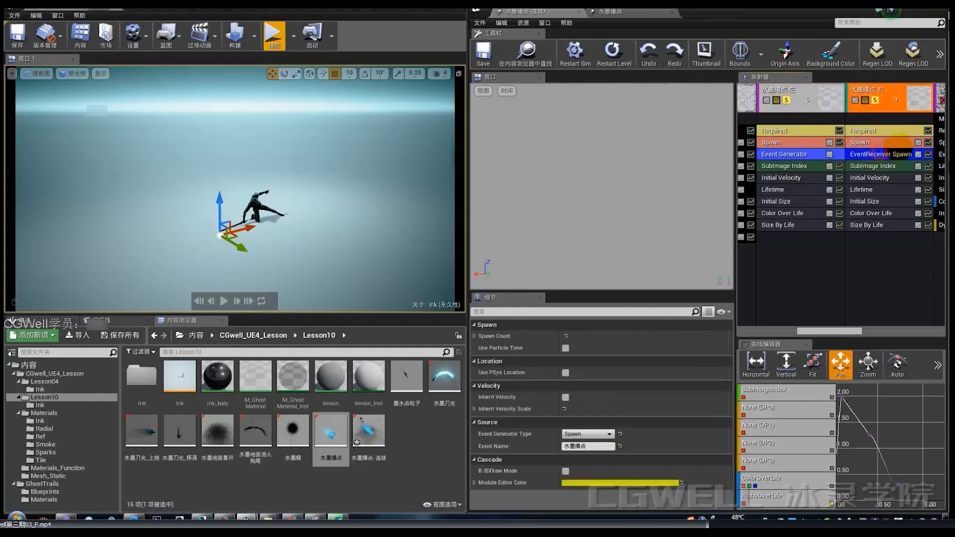
left_click(808, 154)
left_click(864, 154)
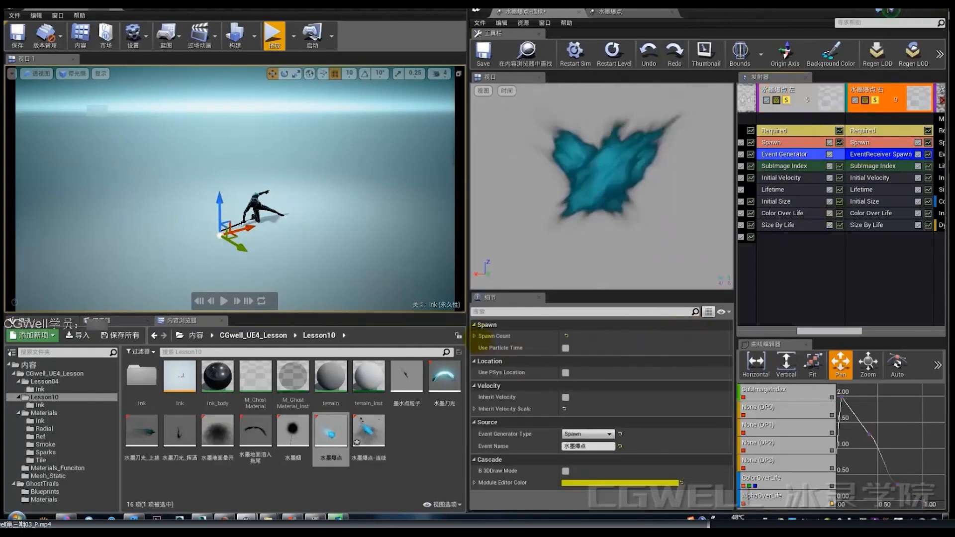
Step: Examine the event name, generator type and spawn count of the 水墨爆点 右 EventReceiver Spawn module, keeping the type as Spawn
left_click(592, 446)
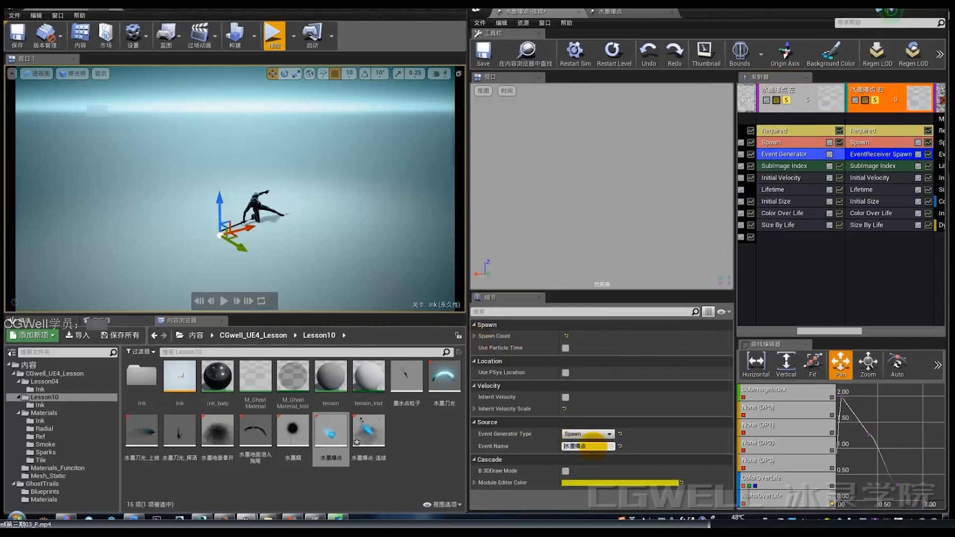
left_click(602, 435)
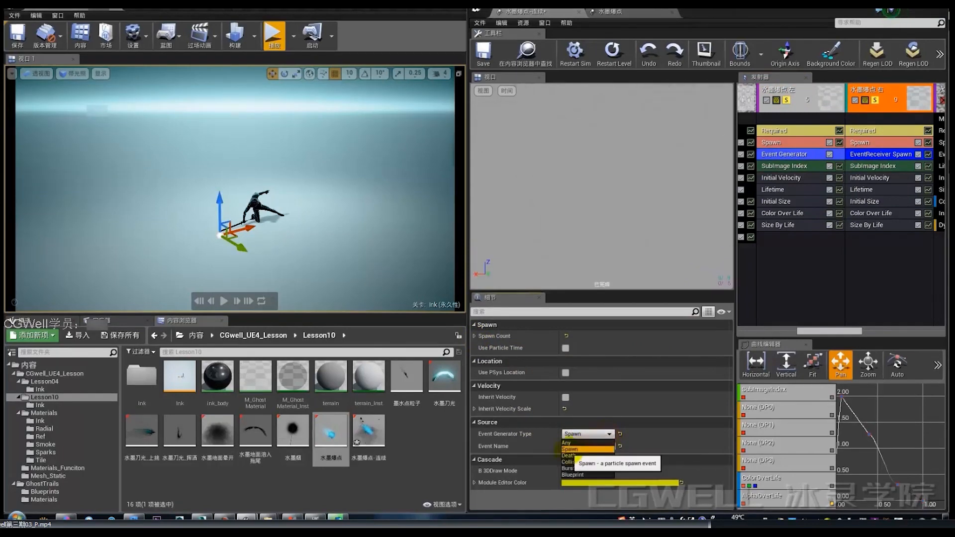
left_click(571, 450)
left_click(475, 336)
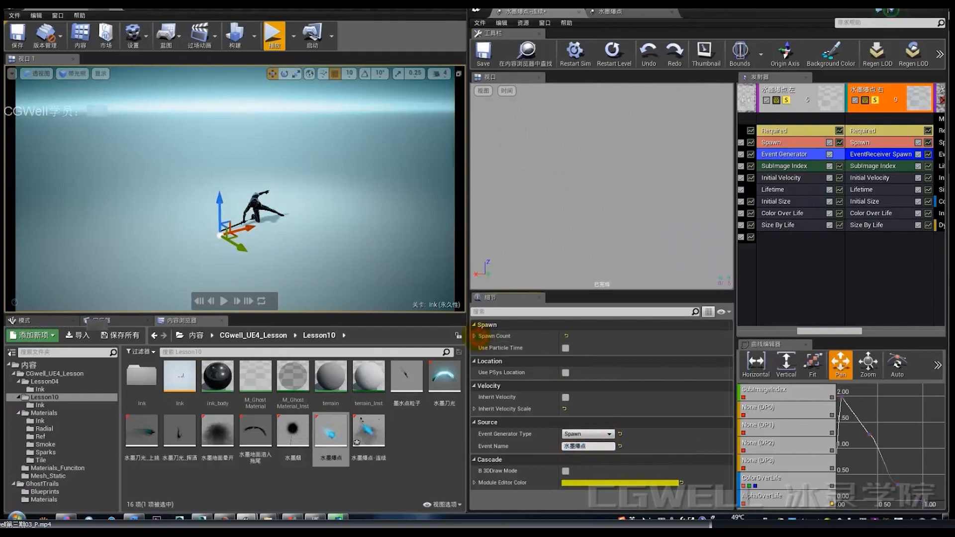
left_click(479, 347)
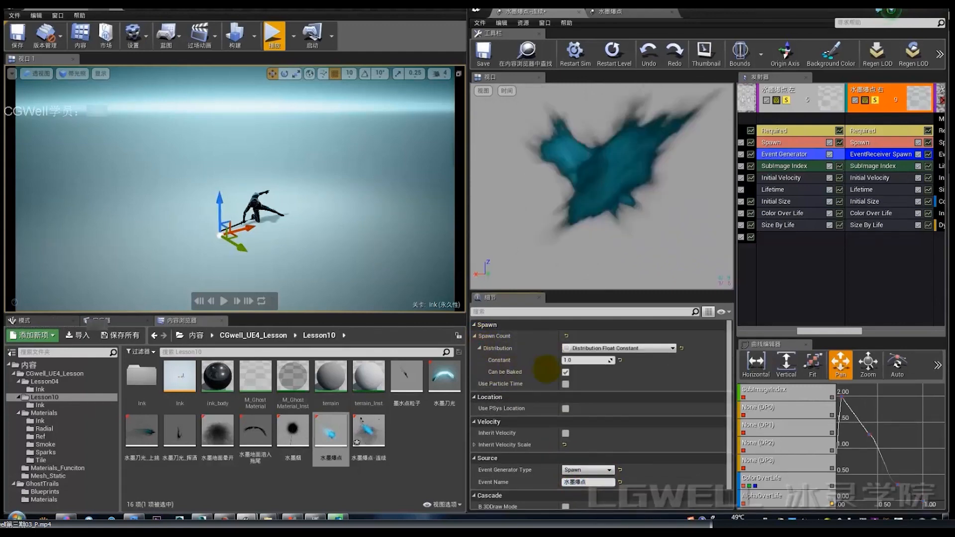
left_click(572, 360)
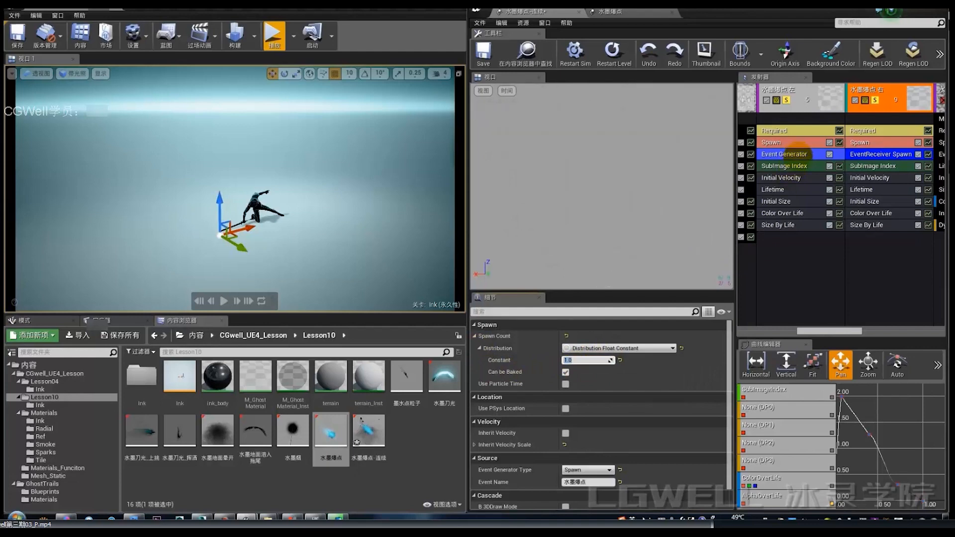
Step: Compare the 水墨爆点 左 Event Generator settings with the 水墨爆点 右 EventReceiver Spawn settings once more
left_click(790, 154)
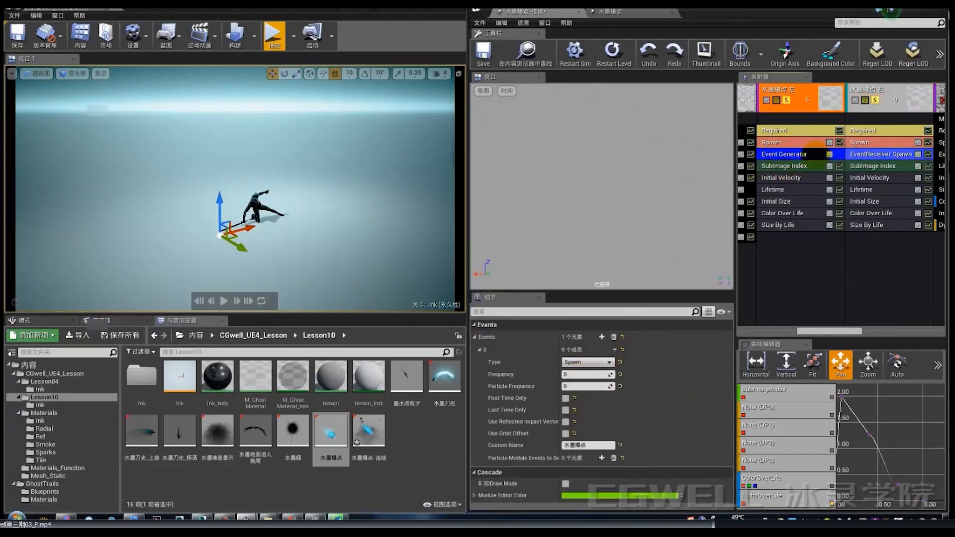
left_click(881, 153)
left_click(796, 154)
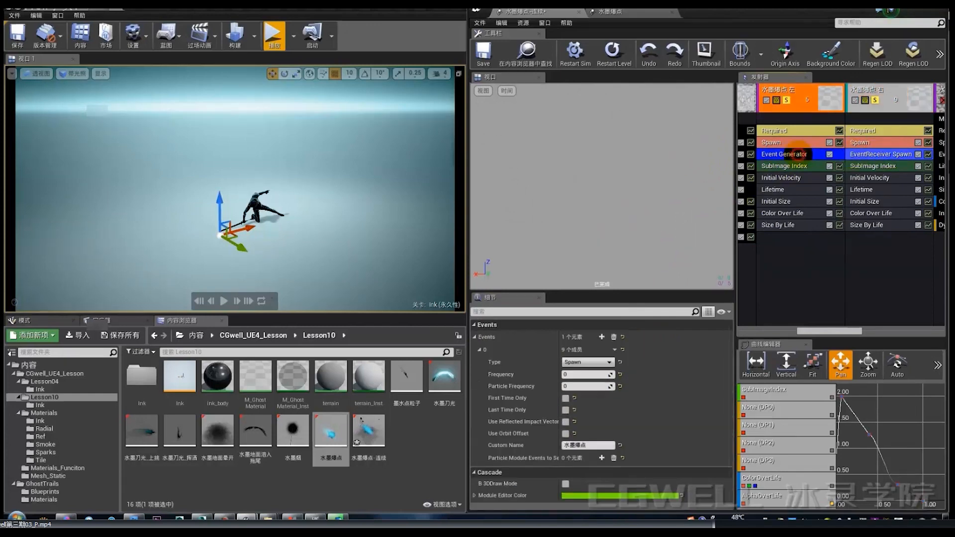
left_click(875, 154)
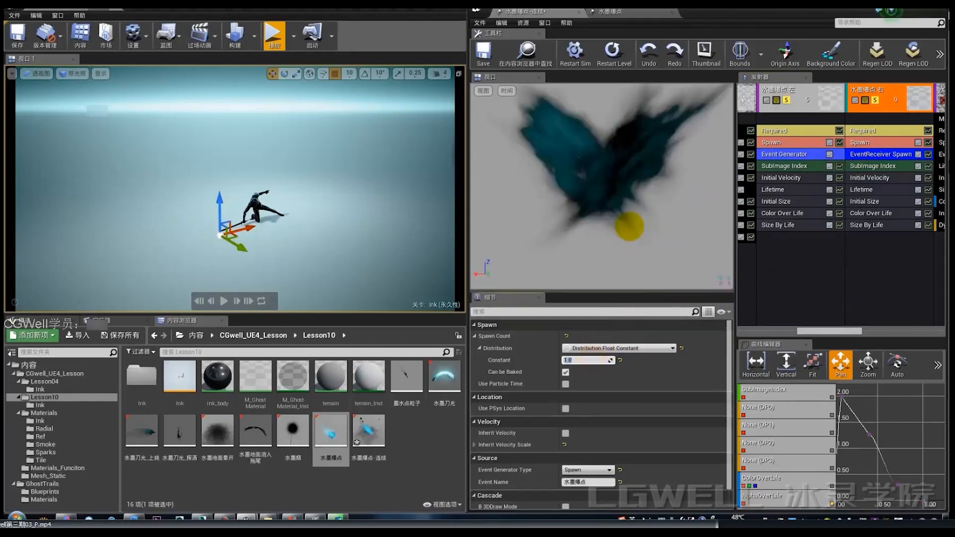
Step: Enable the 水墨晕开模型 emitter and solo it alongside the two burst emitters
left_click_drag(830, 331, 846, 331)
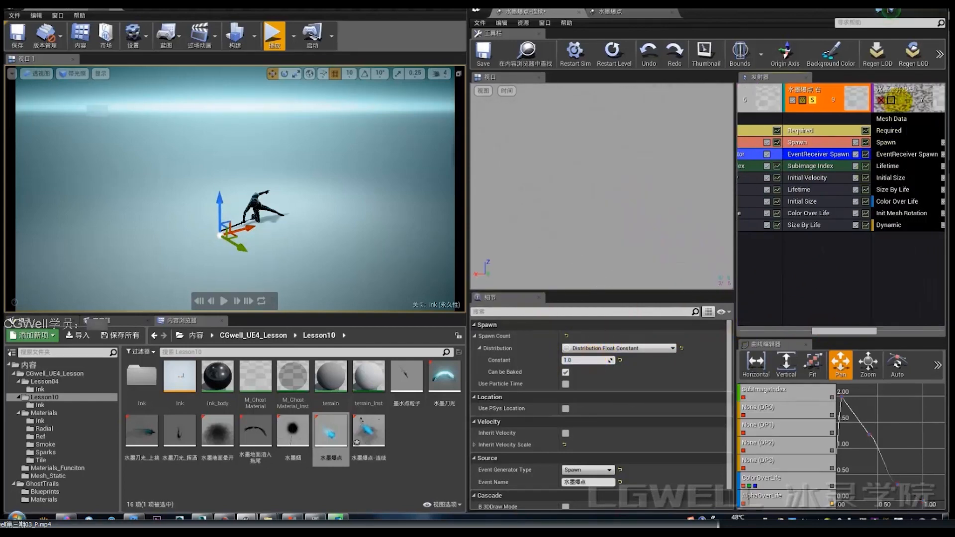
left_click(898, 99)
left_click(901, 100)
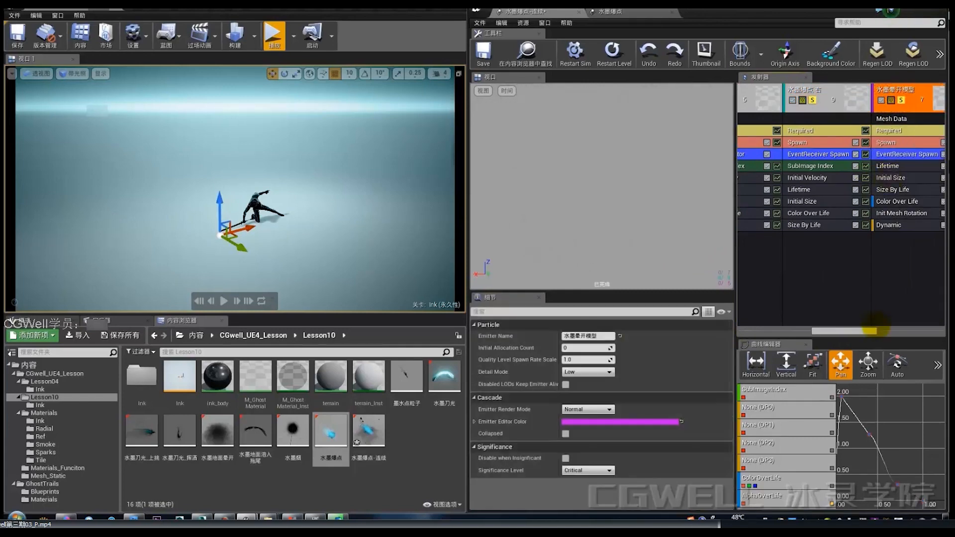
left_click_drag(867, 331, 887, 332)
Step: Check the EventReceiver Spawn and Required modules of the 水墨晕开模型 emitter and view its ink spread in the preview
left_click(839, 154)
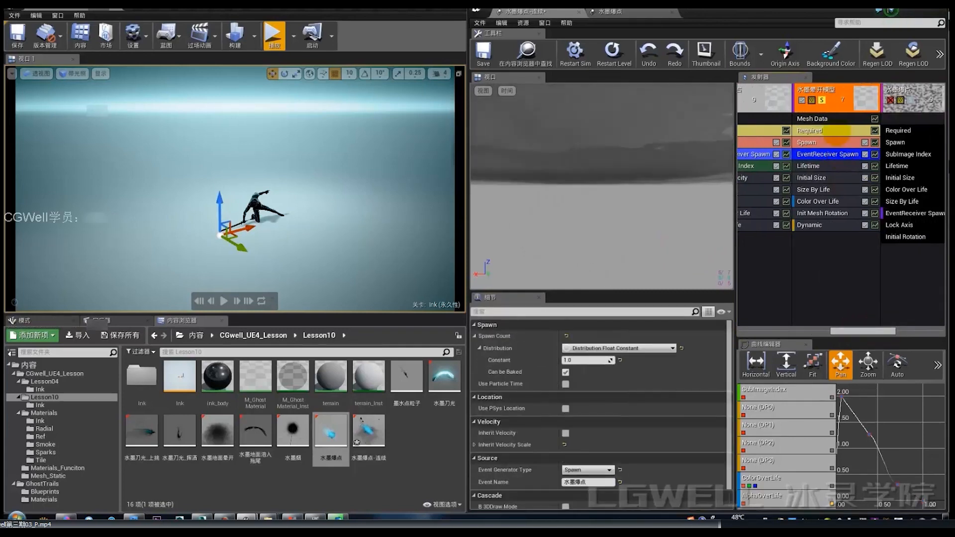
left_click(836, 133)
left_click_drag(590, 169, 590, 191)
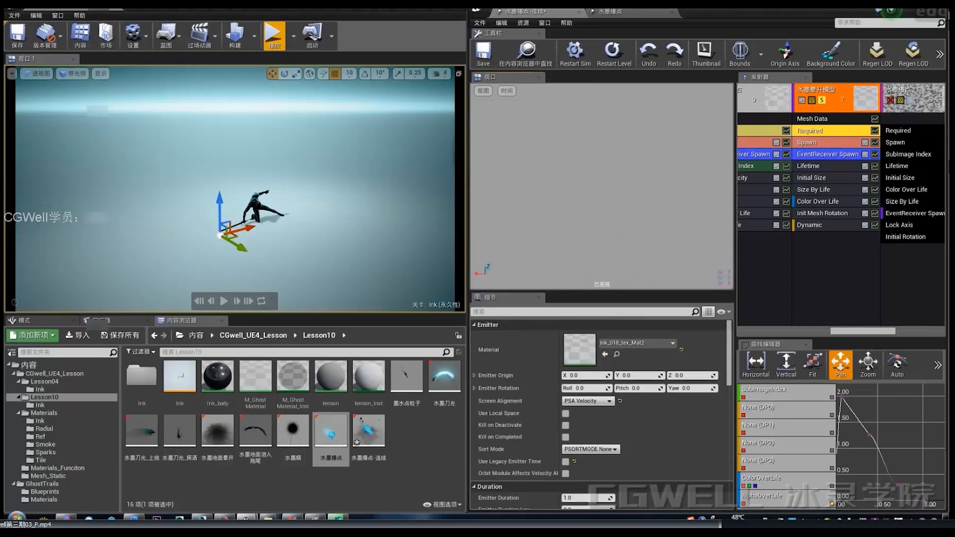
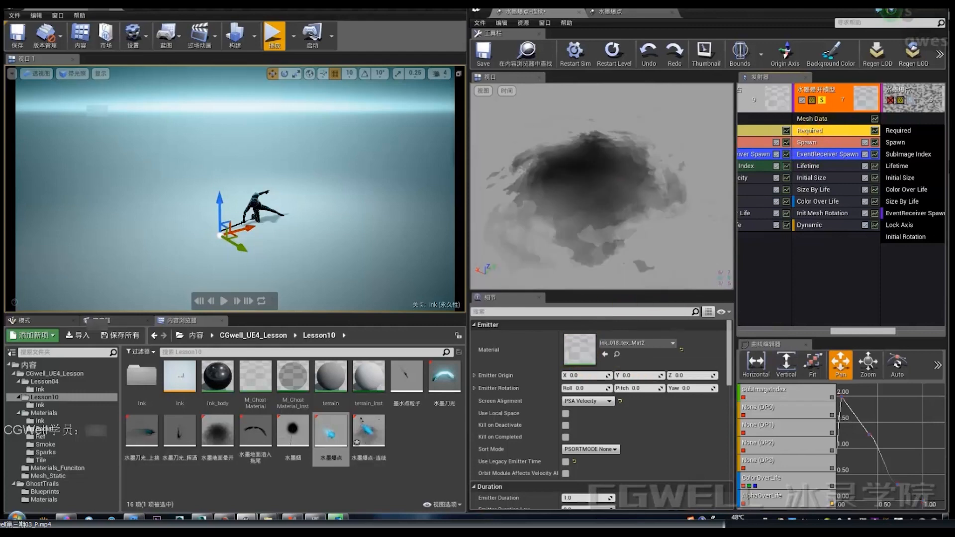
Step: Open the emitter's Ink_018_tex_Mat2 material, enlarge the material editor and examine the node graph
double_click(580, 349)
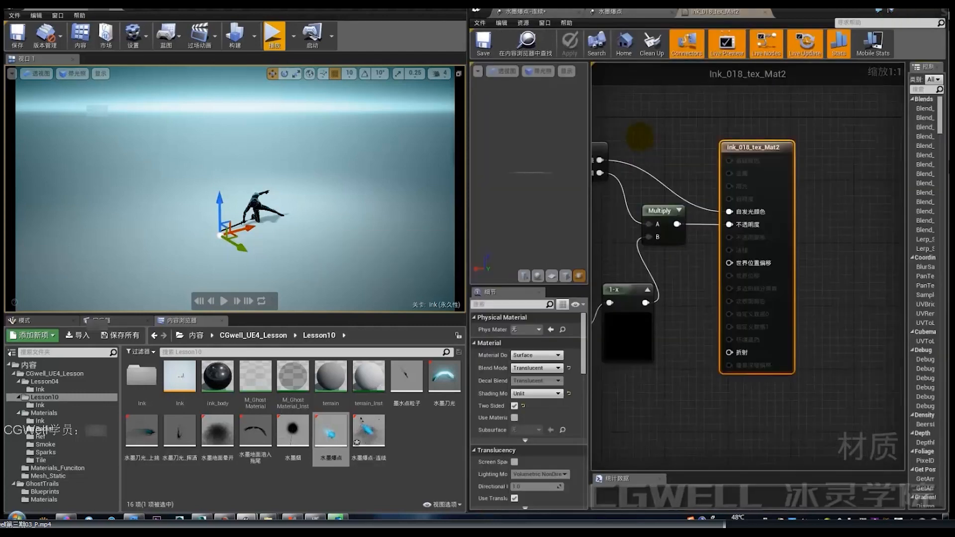
right_click_drag(650, 199, 743, 187)
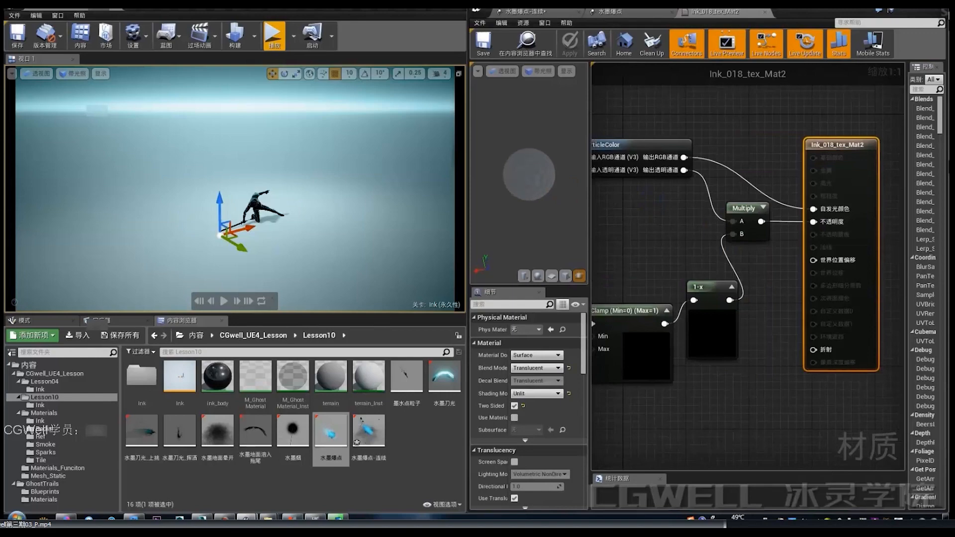
scroll(550, 181, "up", 5)
right_click_drag(697, 111, 776, 99)
left_click(924, 10)
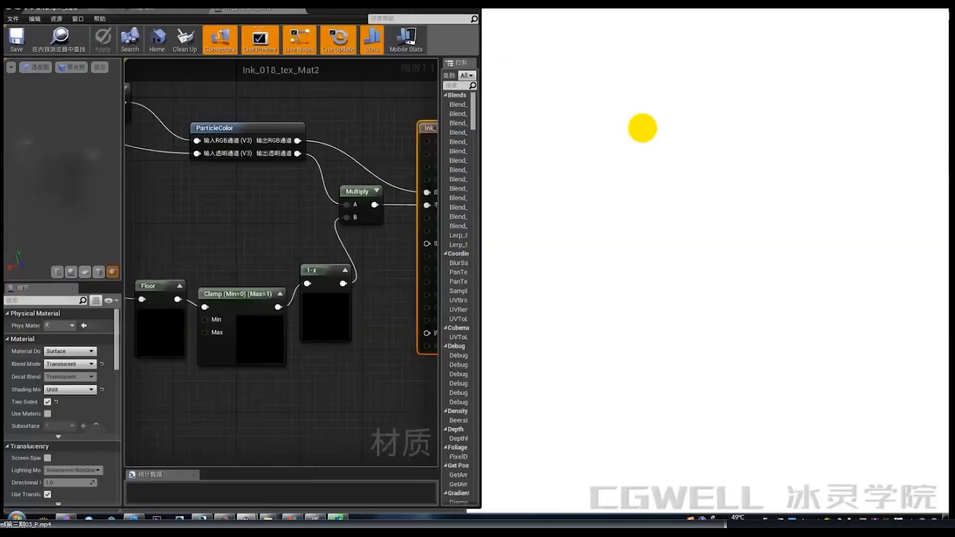
scroll(491, 226, "down", 5)
scroll(491, 227, "up", 3)
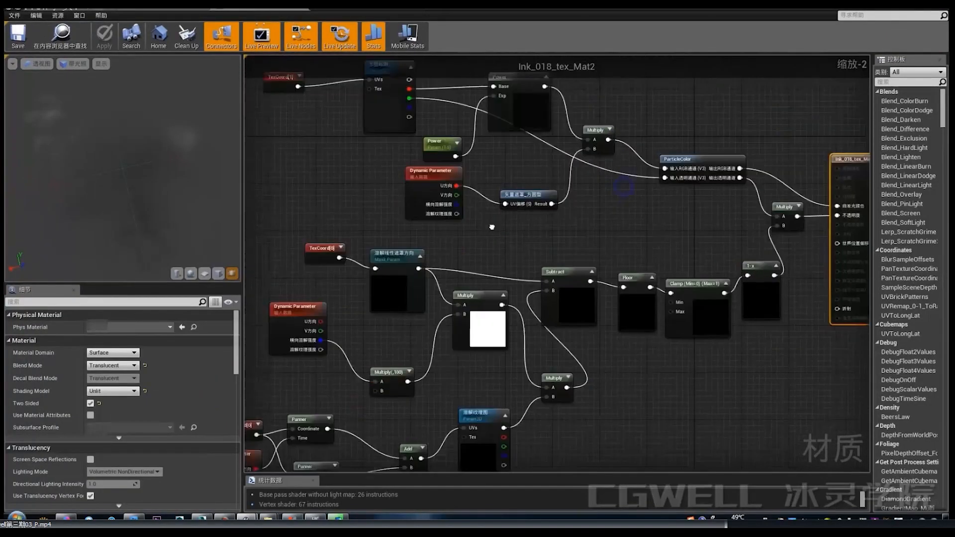
right_click_drag(491, 227, 528, 297)
scroll(528, 297, "down", 1)
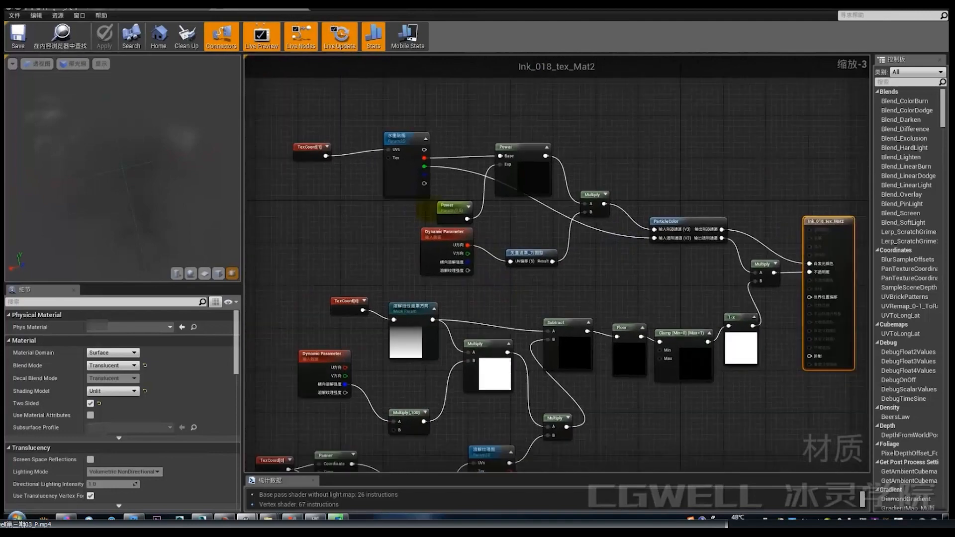
Step: Move the 水墨贴图 texture, Power, Dynamic Parameter and mask nodes apart from the graph and enclose them in a comment box
left_click_drag(296, 113, 614, 268)
left_click_drag(529, 256, 448, 187)
key("c")
scroll(462, 209, "down", 1)
right_click_drag(508, 163, 513, 218)
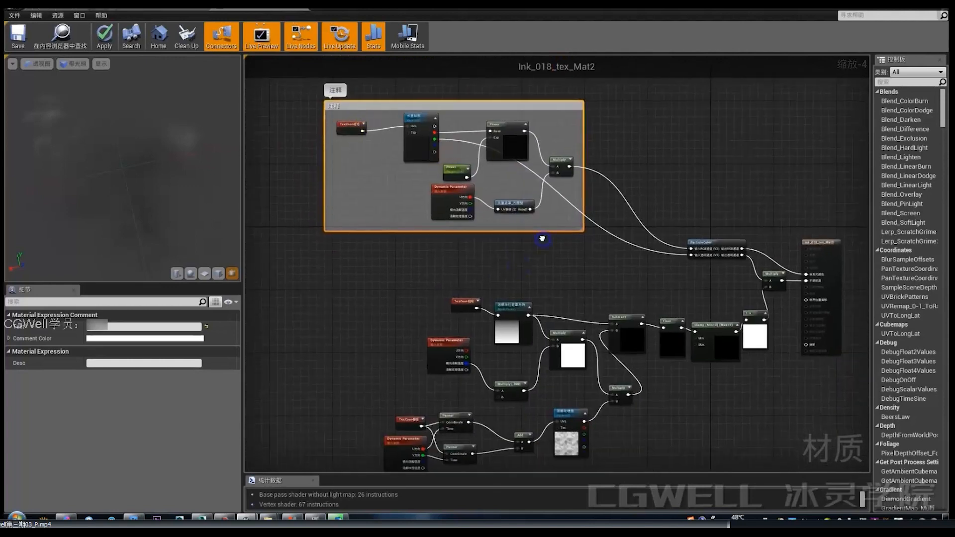
Step: Examine the commented nodes from TexCoord[1] through Power and the 矢量遮罩 mask to the Multiply node
right_click(542, 240)
scroll(467, 157, "up", 3)
right_click_drag(439, 143, 500, 185)
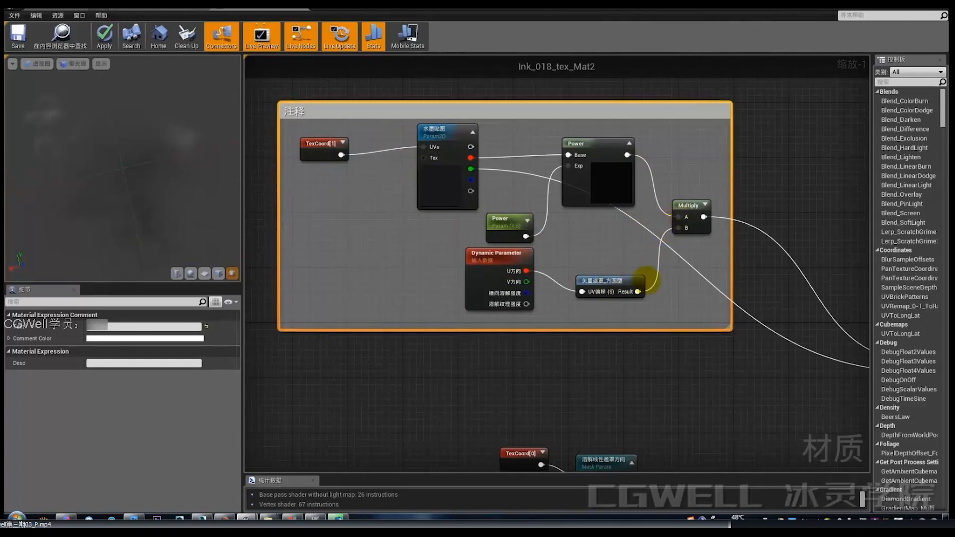
right_click_drag(709, 339, 733, 280)
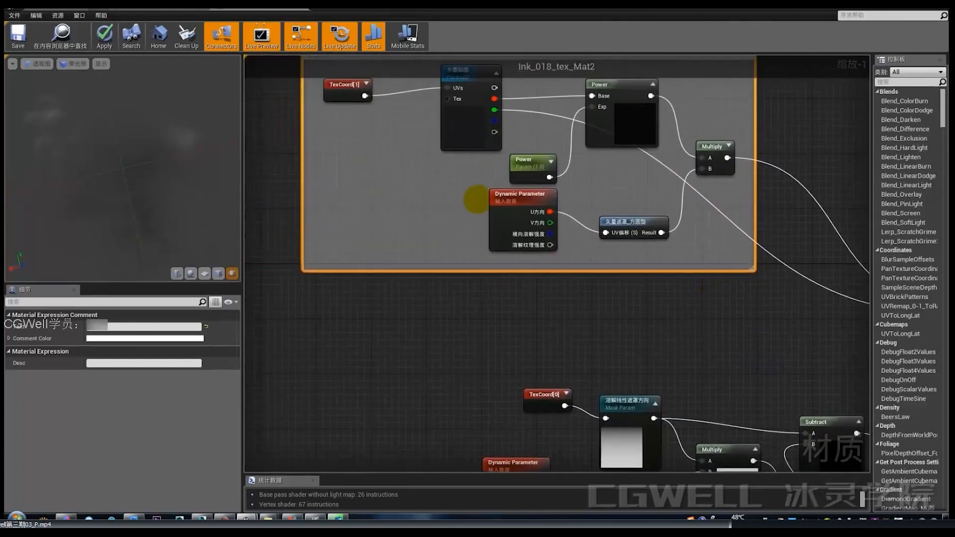
right_click_drag(477, 200, 556, 248)
left_click(537, 122)
Step: Move the whole dissolve node group, from TexCoord[0] to 1-x, down and away from the opacity Multiply node
right_click_drag(773, 448, 559, 165)
scroll(613, 274, "down", 1)
scroll(542, 197, "down", 1)
left_click_drag(316, 165, 775, 382)
left_click_drag(785, 186, 711, 229)
right_click_drag(633, 274, 624, 303)
left_click(622, 316)
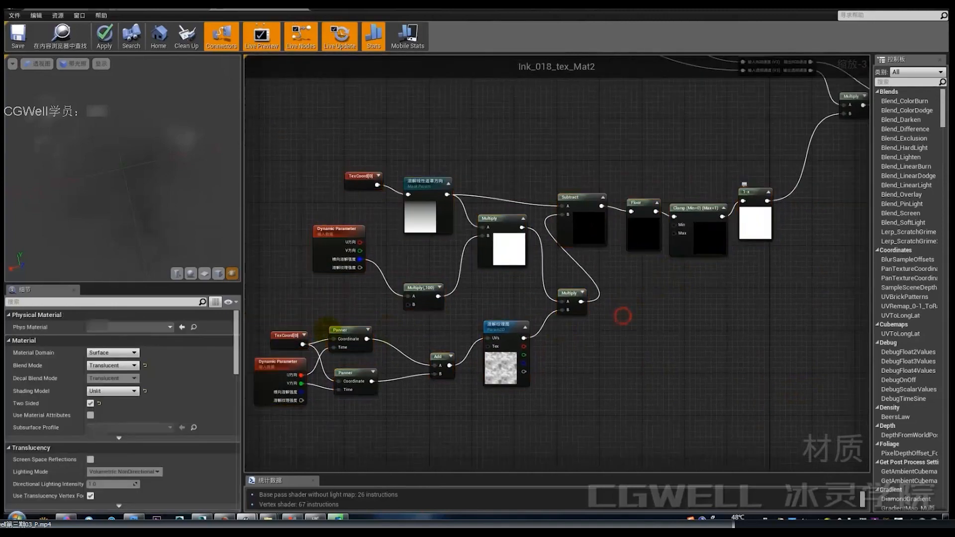
Step: Reposition the 溶解纹理图 texture and its TexCoord, Dynamic Parameter, Panner and Add nodes below the dissolve chain
left_click_drag(300, 316, 396, 412)
left_click_drag(326, 344, 523, 459)
mouse_move(511, 366)
left_mouse_down()
mouse_move(515, 335)
mouse_move(516, 367)
left_mouse_up()
left_click_drag(315, 329, 443, 428)
left_click_drag(440, 355, 419, 408)
right_click_drag(479, 397, 482, 324)
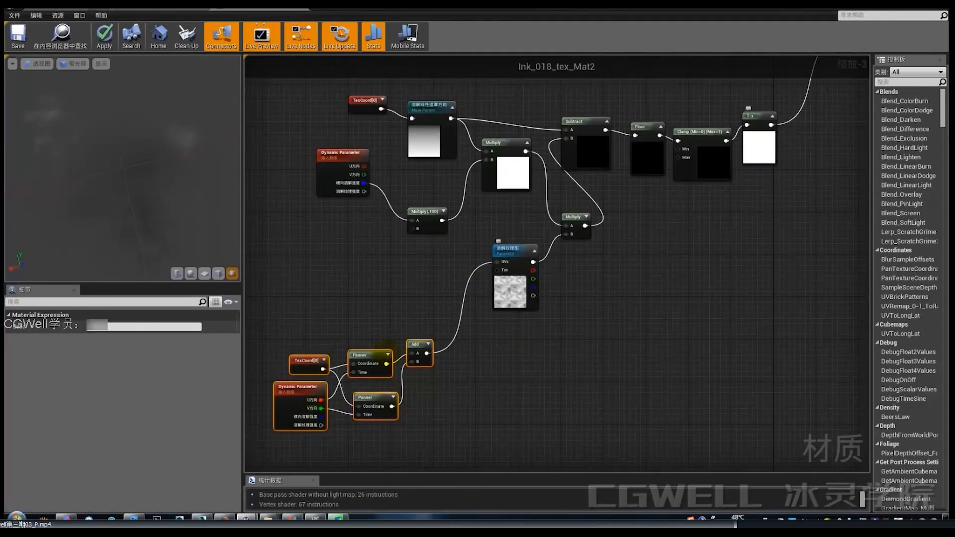
left_click_drag(502, 298, 475, 343)
Step: Shift the linear dissolve mask nodes down-left and adjust the position of the Multiply node fed by the mask
right_click_drag(460, 215, 478, 269)
left_click_drag(336, 130, 539, 303)
scroll(500, 247, "up", 2)
left_click_drag(424, 183, 404, 225)
left_click(541, 278)
left_click_drag(540, 279, 534, 257)
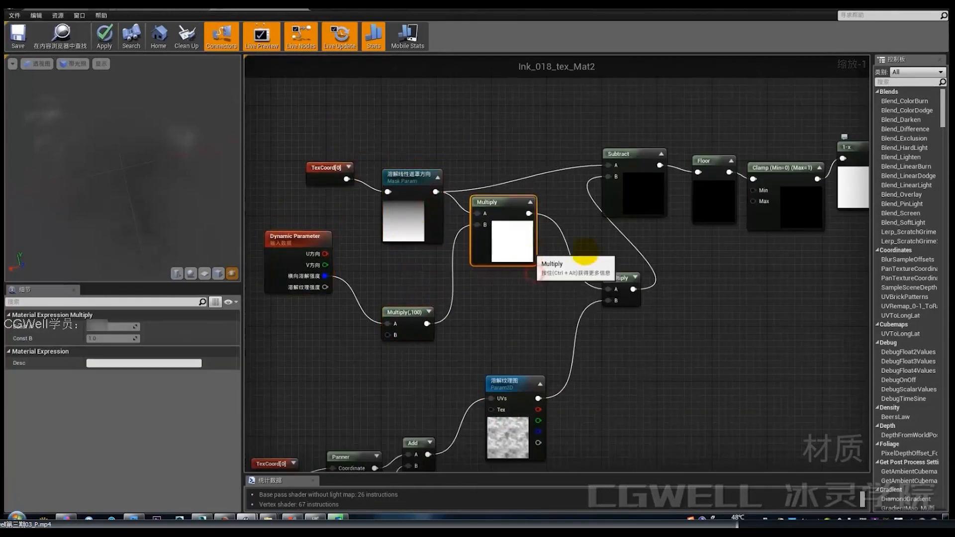
Step: Arrange the Subtract, Floor and lower Multiply nodes close together in line after the mask Multiply
right_click_drag(686, 250, 624, 259)
left_click_drag(579, 206, 564, 241)
left_click_drag(555, 285, 514, 299)
left_click_drag(557, 234, 543, 256)
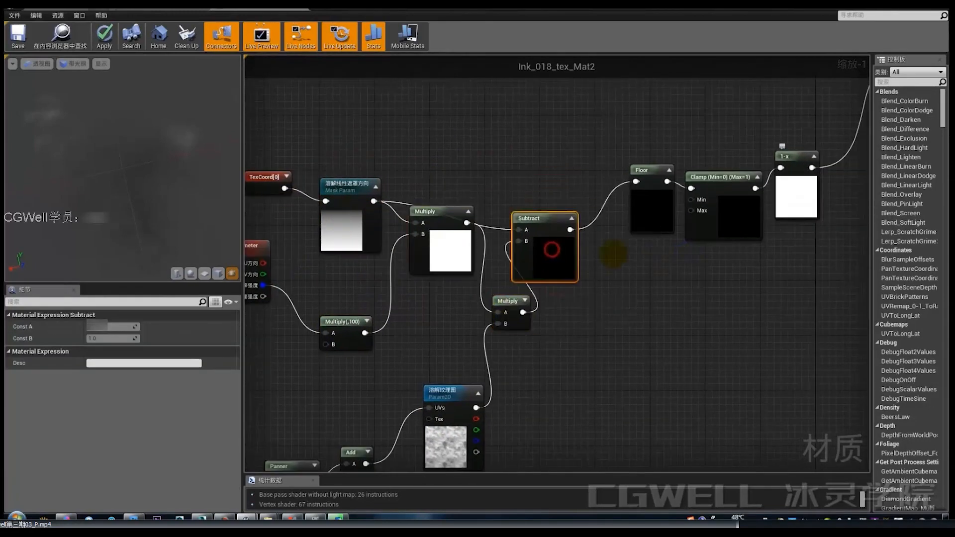
left_click_drag(642, 199, 613, 241)
left_click_drag(523, 308, 495, 321)
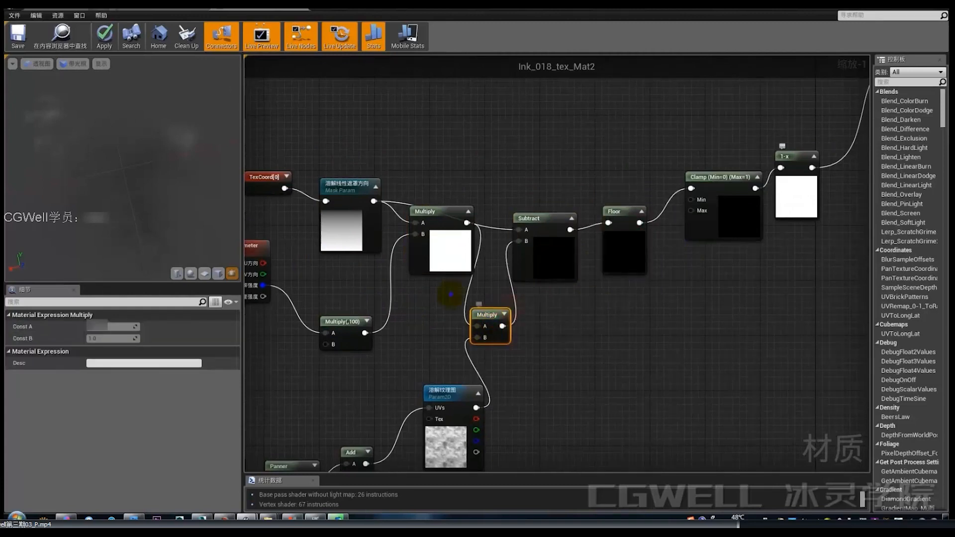
right_click_drag(663, 285, 521, 319)
left_click(539, 297)
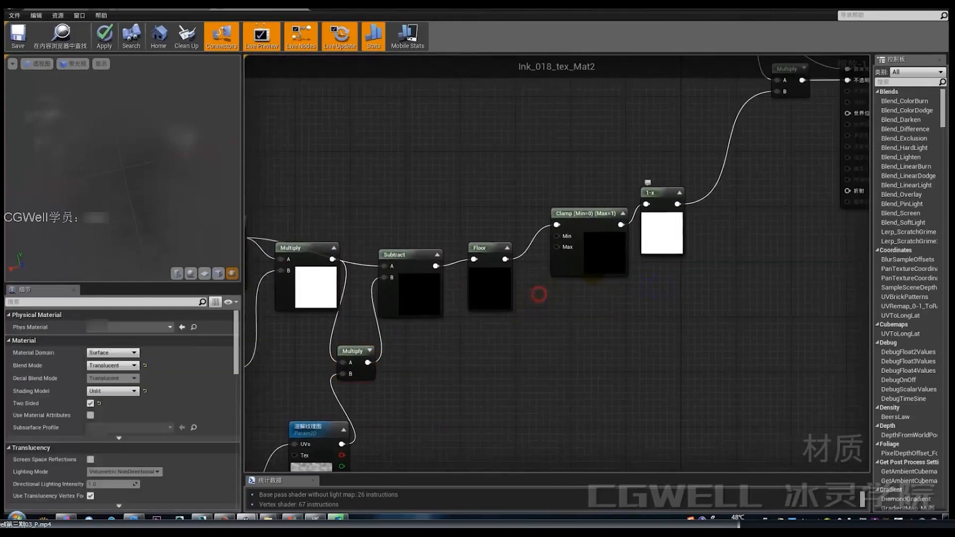
Step: Line up the Clamp and 1-x nodes between Floor and the opacity Multiply node
left_click_drag(593, 269, 558, 303)
right_click_drag(639, 280, 566, 354)
left_click_drag(600, 318, 569, 338)
left_click_drag(513, 365, 535, 331)
left_click(611, 298)
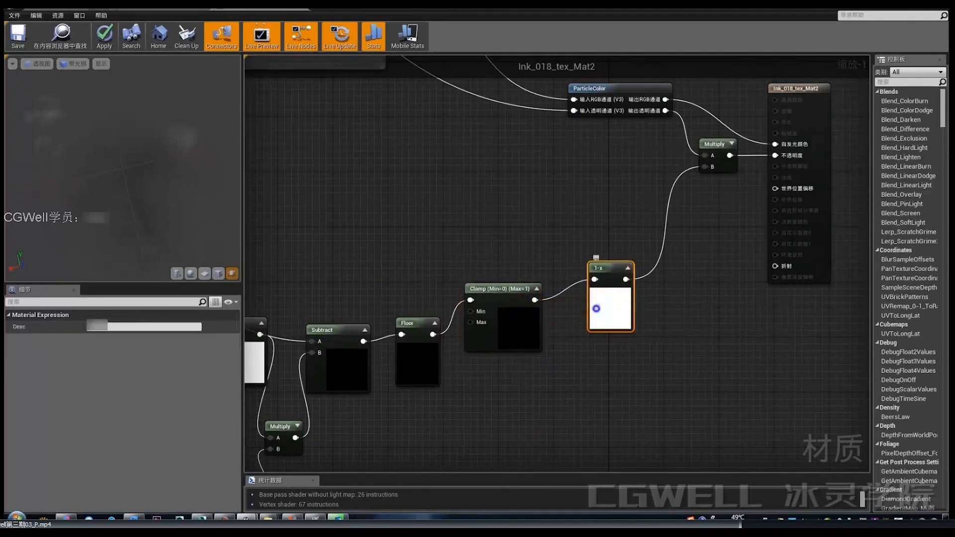
Step: Sketch the example 1 - 0 = 1 on screen around the 1-x node, then clear the drawing
right_click_drag(602, 297, 543, 219)
left_click(464, 228)
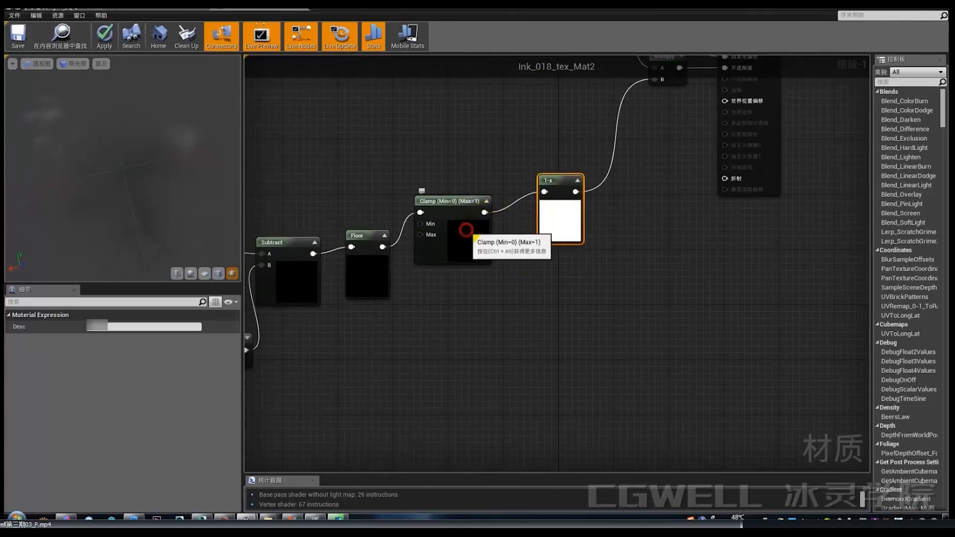
left_click(547, 190)
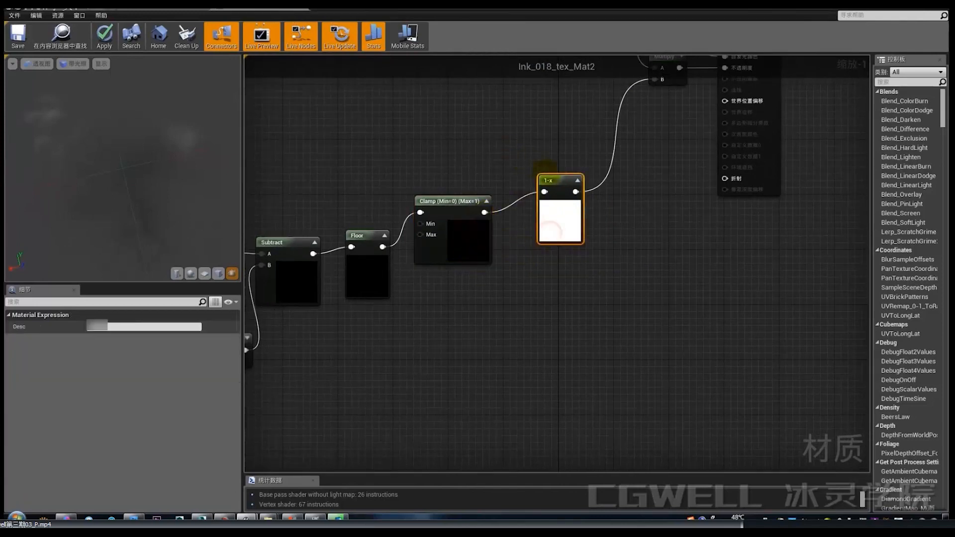
key("alt+q")
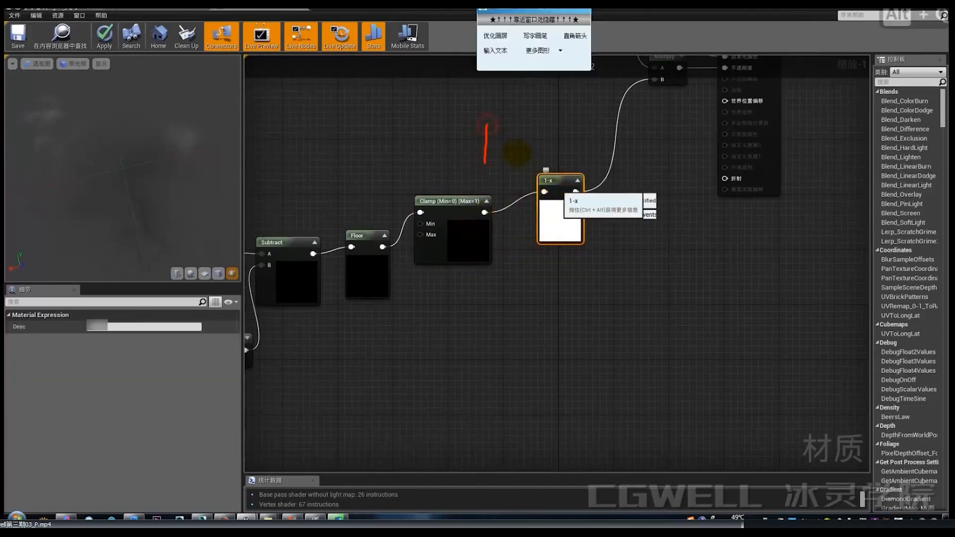
left_click_drag(514, 145, 526, 145)
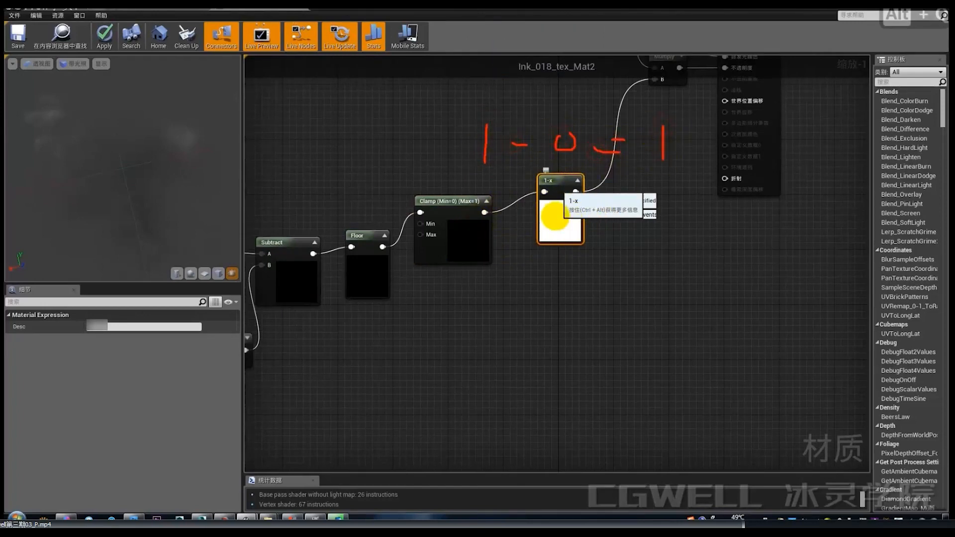
left_click_drag(521, 233, 564, 228)
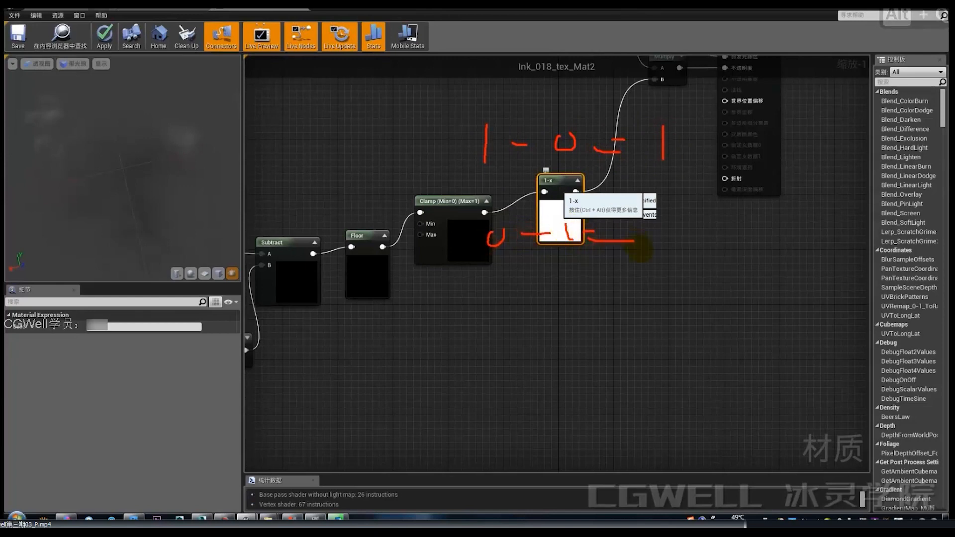
key("Escape")
Step: View the opacity Multiply node, sketch further subtraction examples such as 1 - 1 over the 1-x node, and clear them
right_click_drag(613, 138, 547, 231)
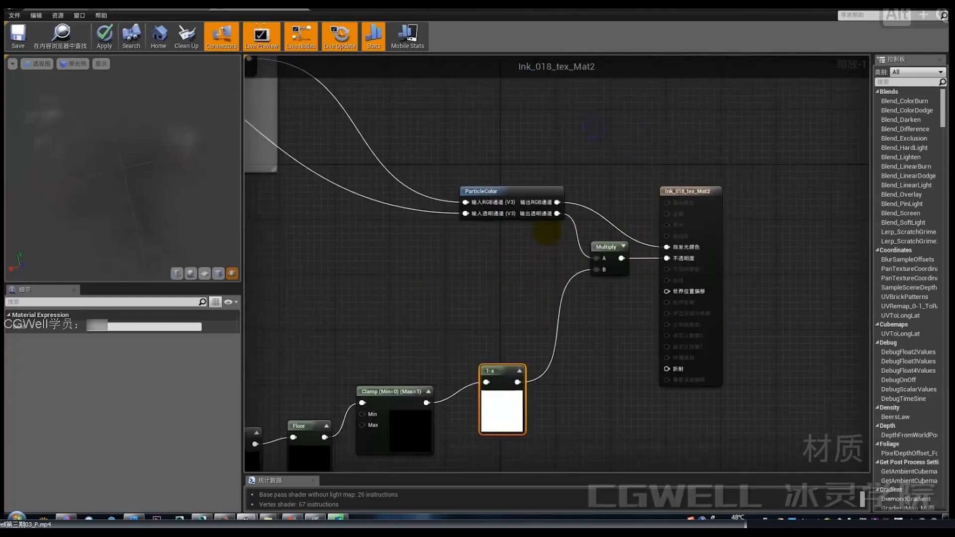
right_click_drag(516, 278, 546, 187)
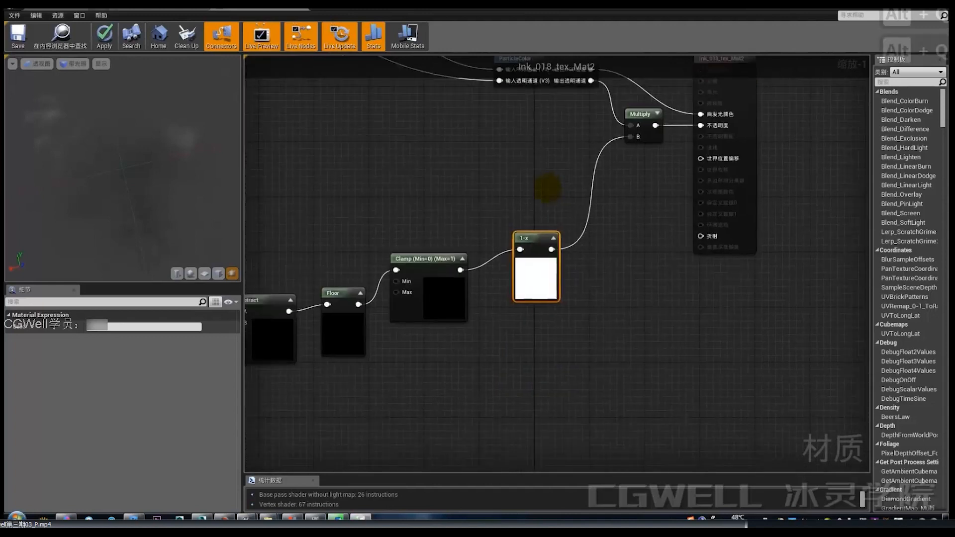
left_click_drag(512, 209, 582, 214)
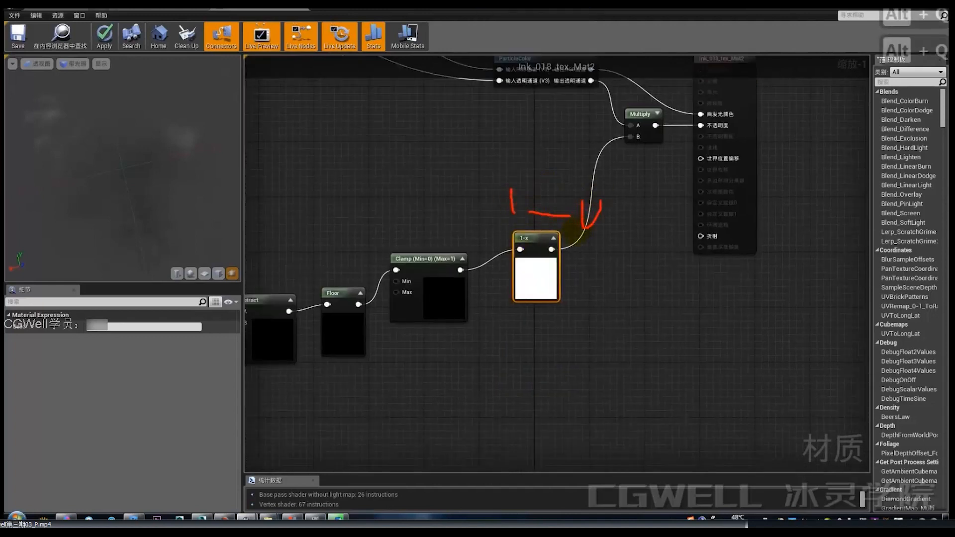
mouse_move(508, 263)
left_mouse_down()
mouse_move(505, 287)
mouse_move(567, 278)
left_mouse_up()
left_click_drag(581, 257, 578, 301)
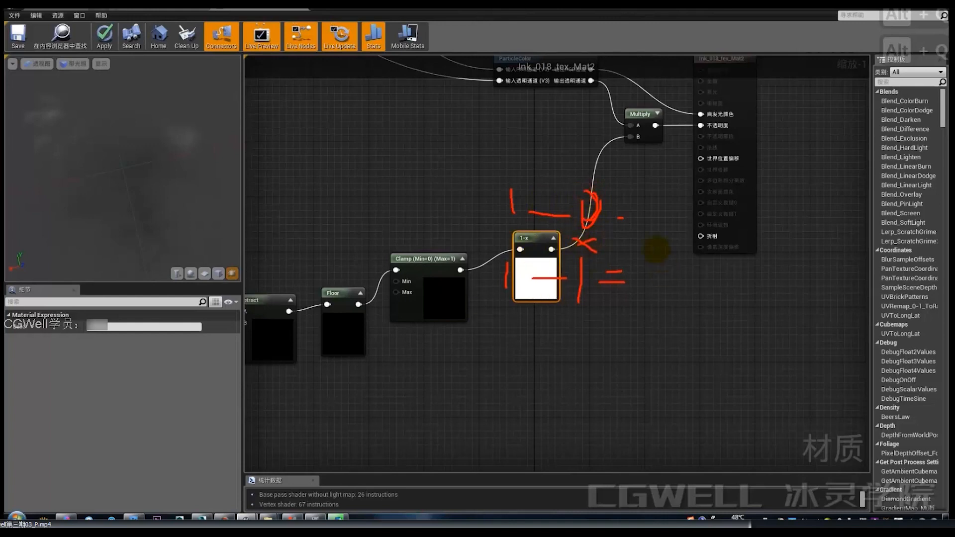
right_click(599, 305)
Step: Review the path from the dissolve chain and ParticleColor to the opacity input across the whole rearranged graph
mouse_move(534, 121)
right_mouse_down()
mouse_move(541, 202)
mouse_move(575, 263)
mouse_move(627, 296)
mouse_move(553, 265)
right_mouse_up()
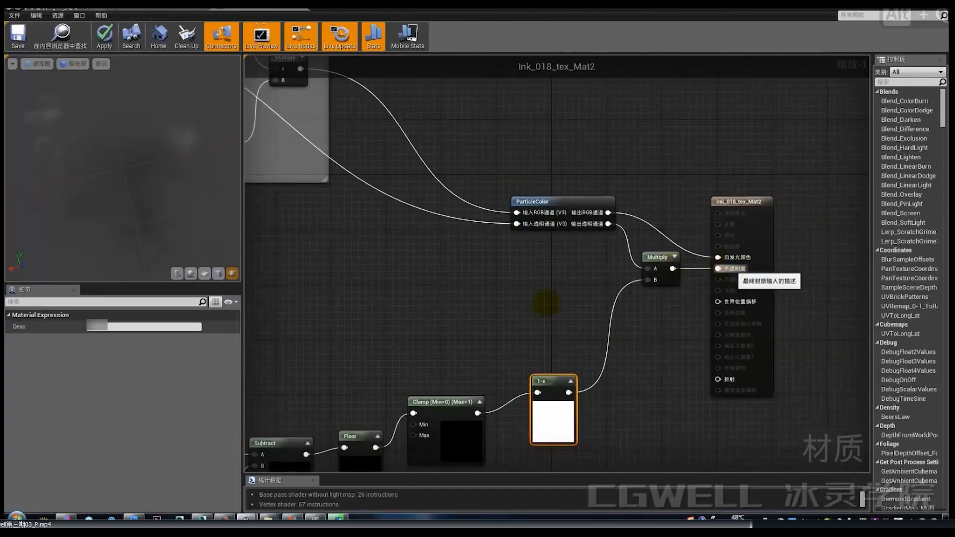
right_click_drag(476, 297, 649, 229)
scroll(649, 229, "down", 2)
left_click(526, 249)
right_click_drag(480, 284, 488, 231)
scroll(491, 232, "down", 2)
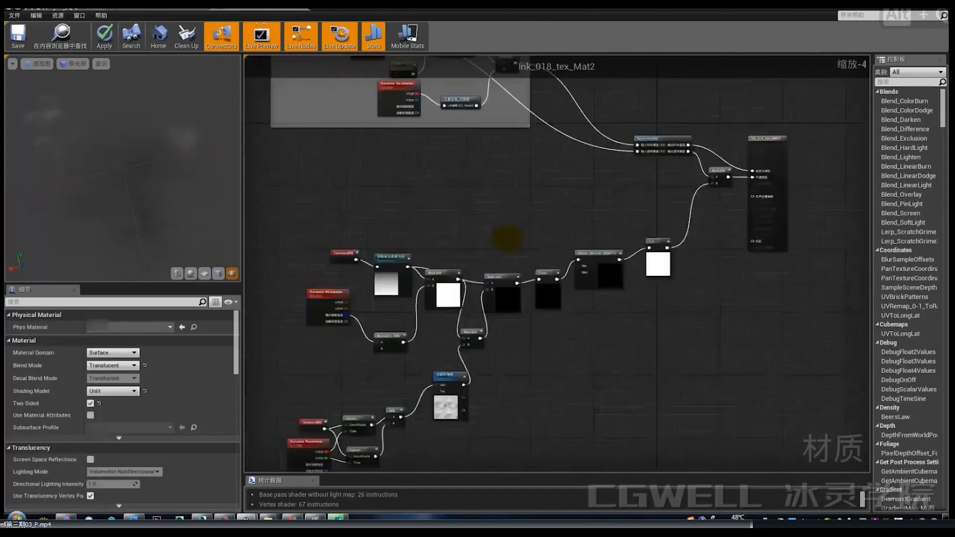
right_click_drag(556, 260, 580, 300)
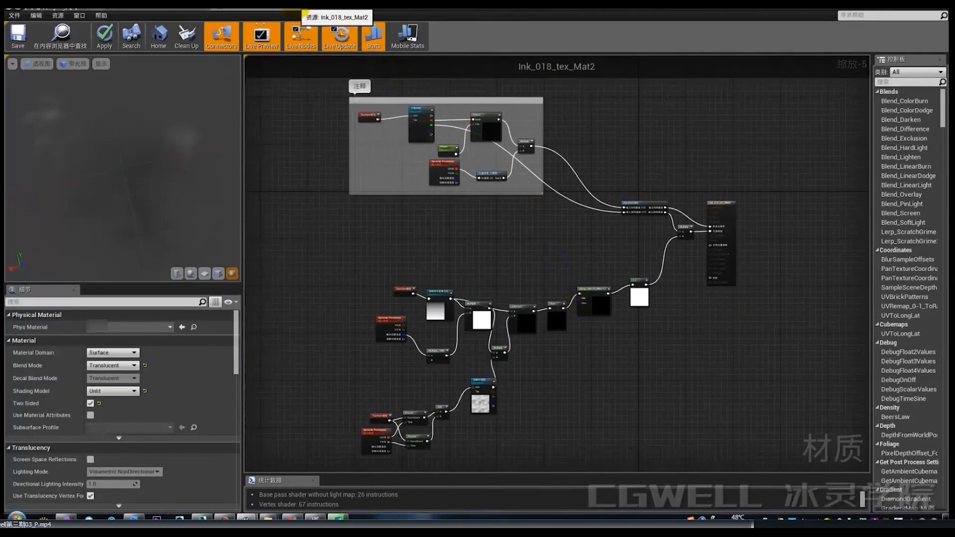
Step: Close the material editor, discard the rearranged node layout, and reopen Ink_018_tex_Mat2
key("alt+F4")
left_click(498, 296)
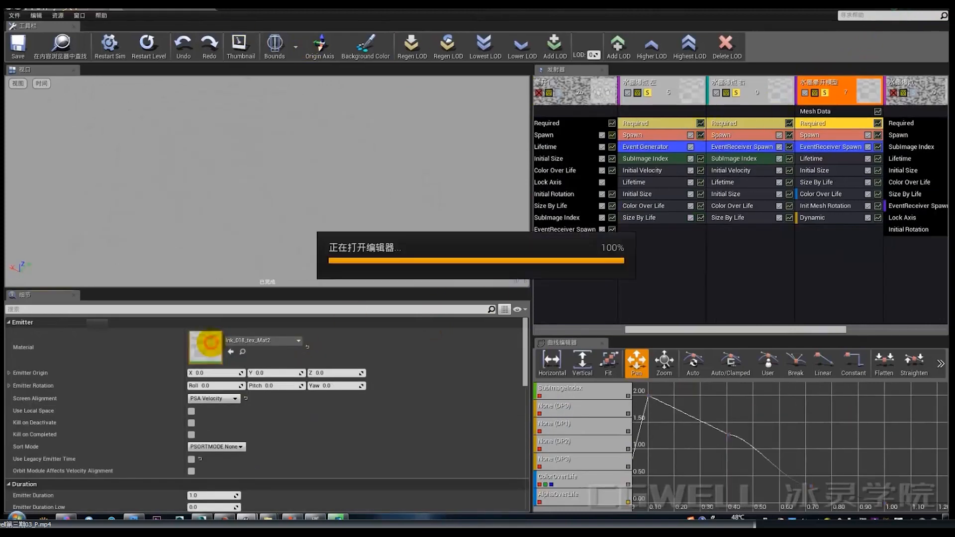
scroll(436, 237, "down", 5)
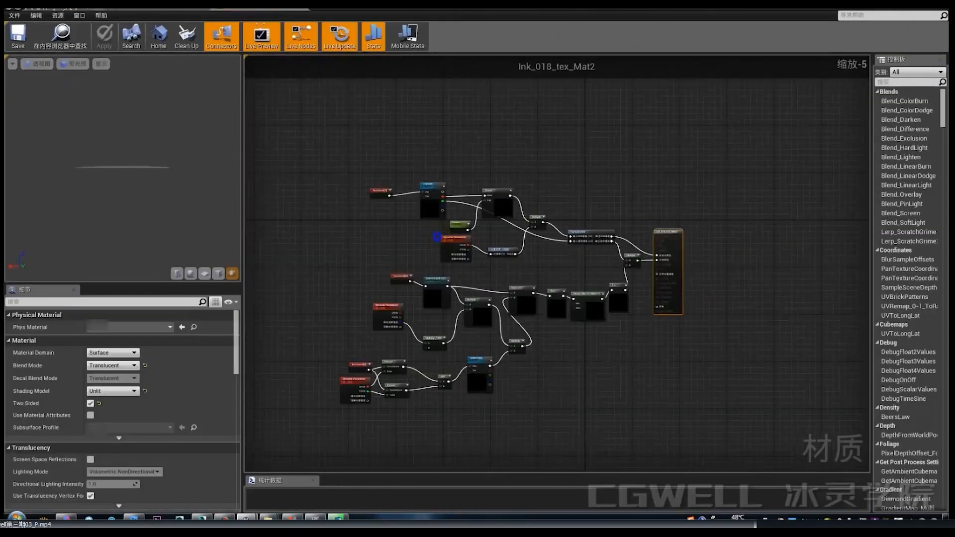
Step: Shift the 水墨贴图 texture node away from the Power node and place TexCoord[1] just above and before its UVs input
scroll(437, 237, "up", 6)
left_click(470, 233)
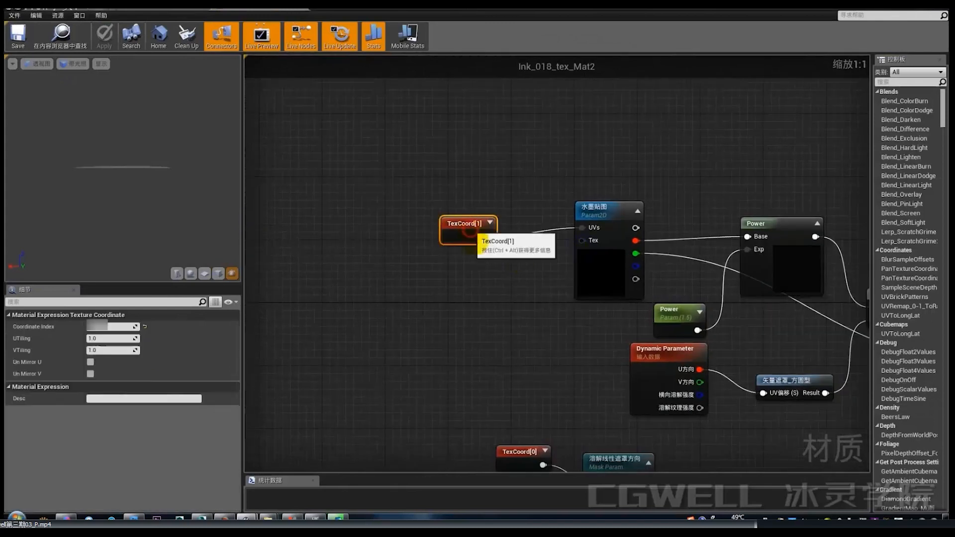
left_click_drag(470, 232, 470, 288)
left_click_drag(584, 279, 537, 254)
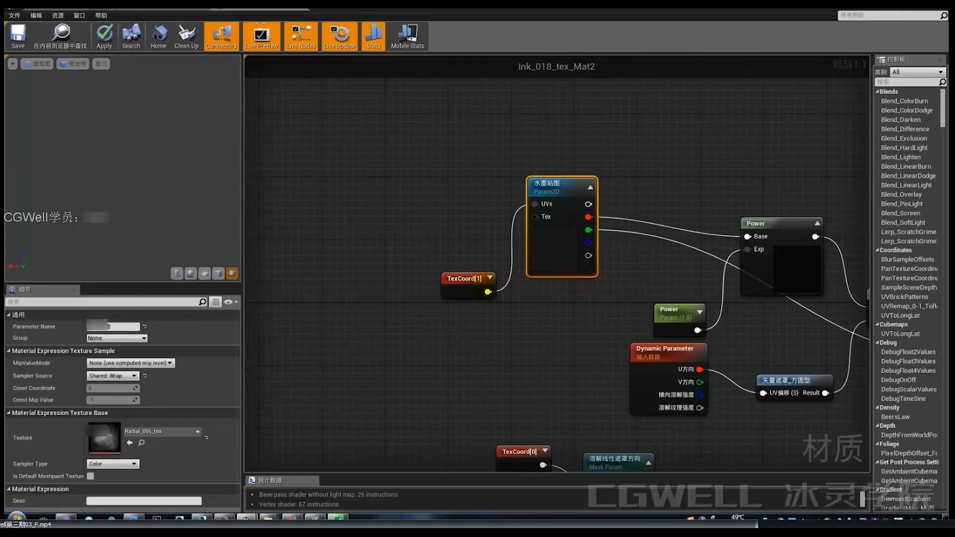
left_click_drag(480, 287, 432, 201)
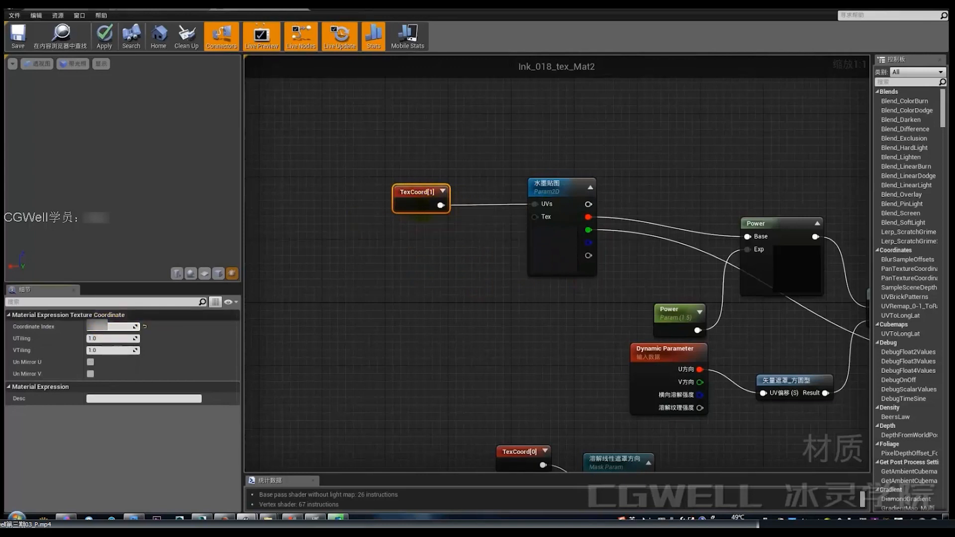
right_click_drag(432, 273, 435, 190)
right_click_drag(474, 233, 474, 331)
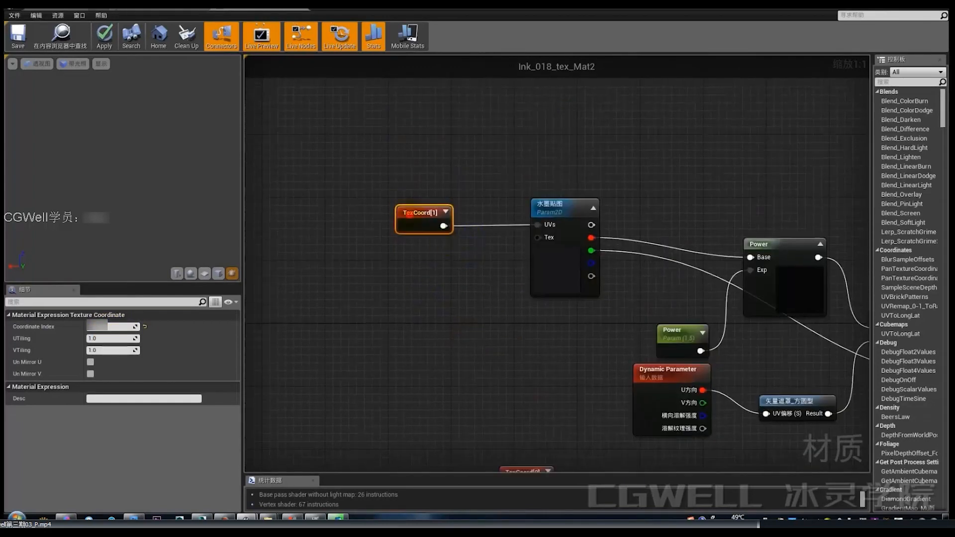
left_click_drag(449, 203, 458, 188)
left_click_drag(475, 203, 537, 225)
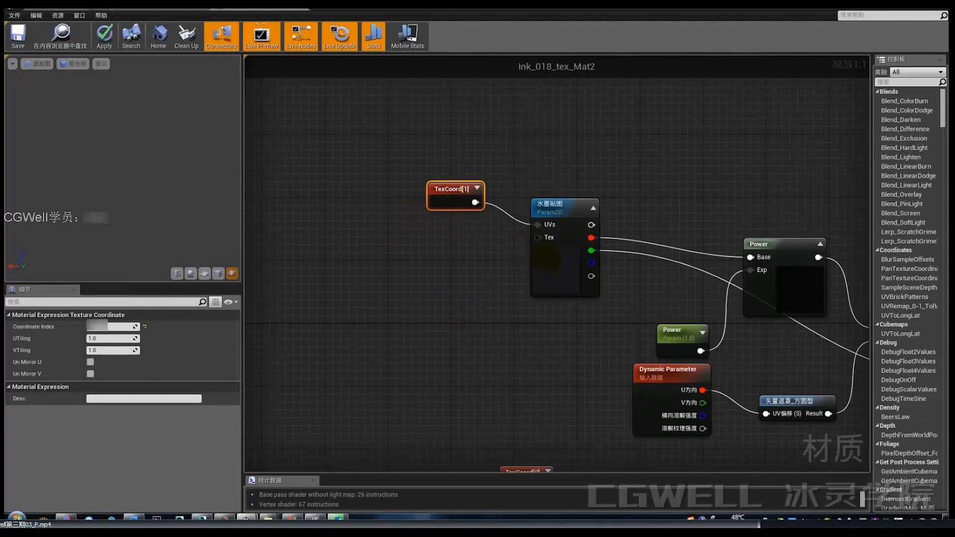
Step: Write the note "2 channel" on screen across the TexCoord[1] and 水墨贴图 nodes, then clear it
left_click(541, 250)
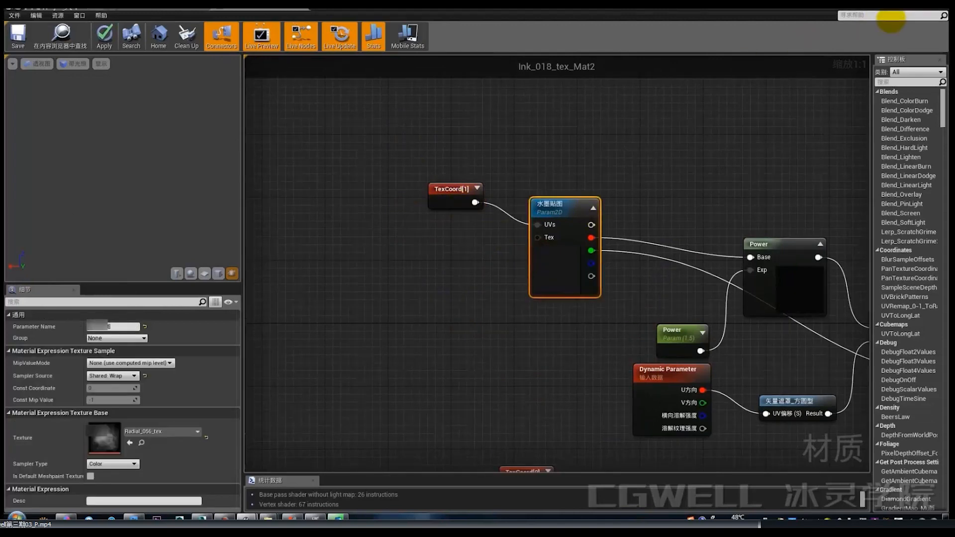
key("alt+q")
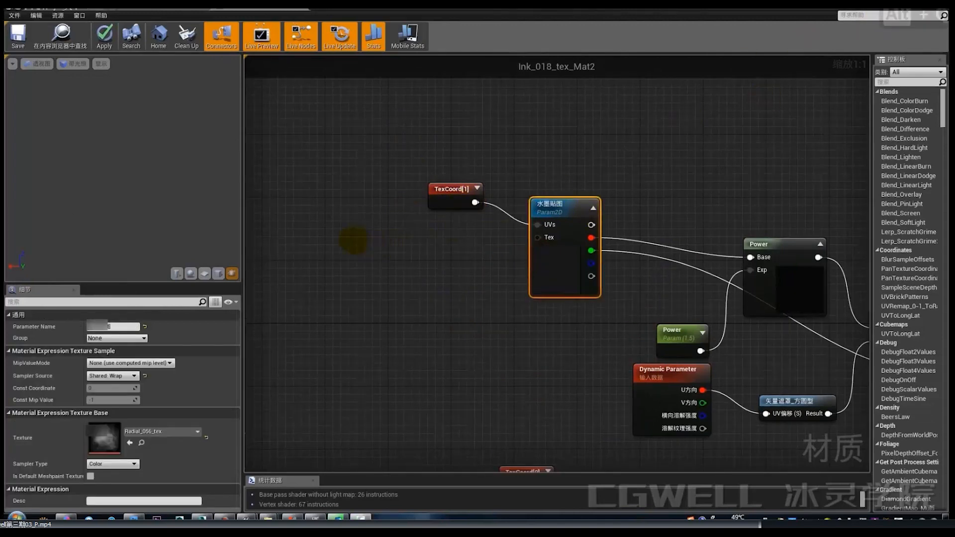
left_click_drag(405, 234, 414, 249)
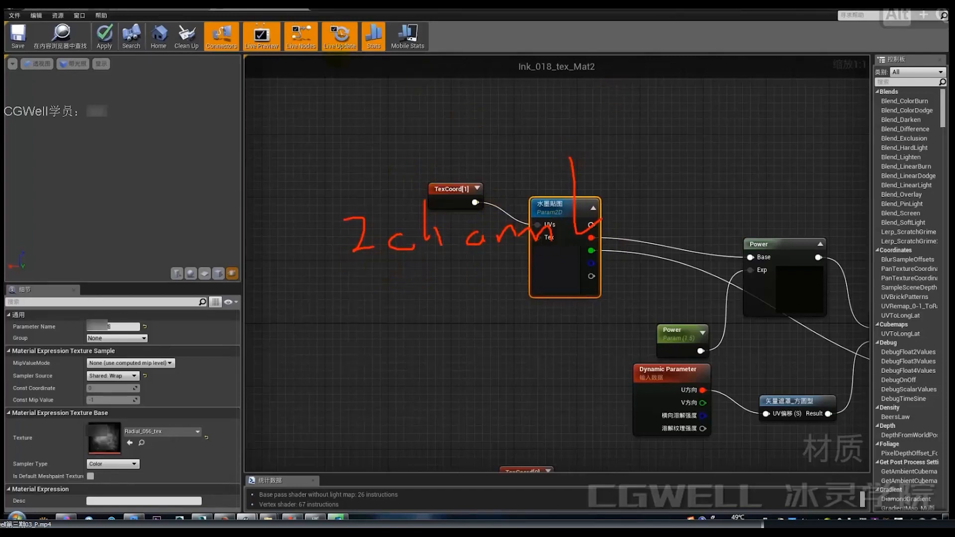
key("alt+q")
Step: Return to the 水墨爆点-连续 effect and open the half-sphere mesh used by the ink spread emitter's Mesh Data
left_click(924, 8)
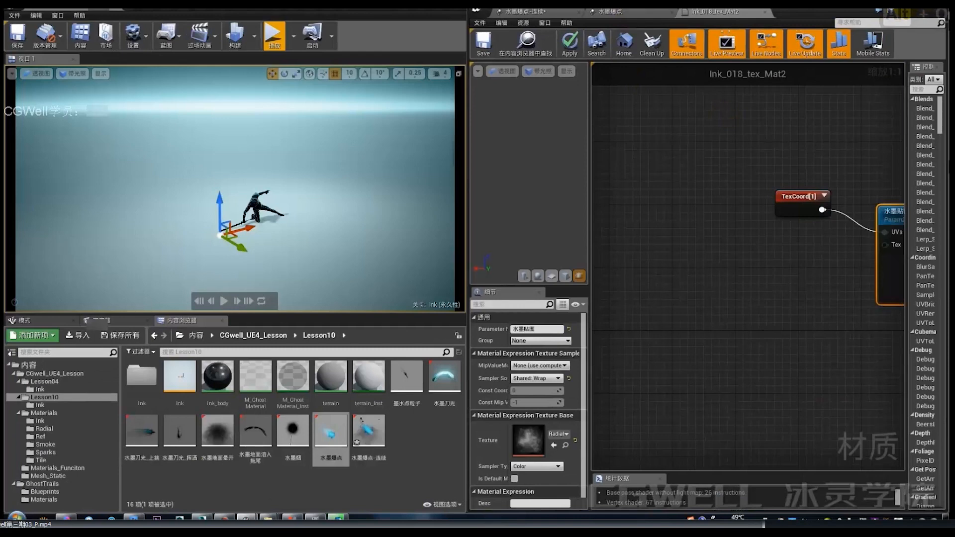
left_click(610, 12)
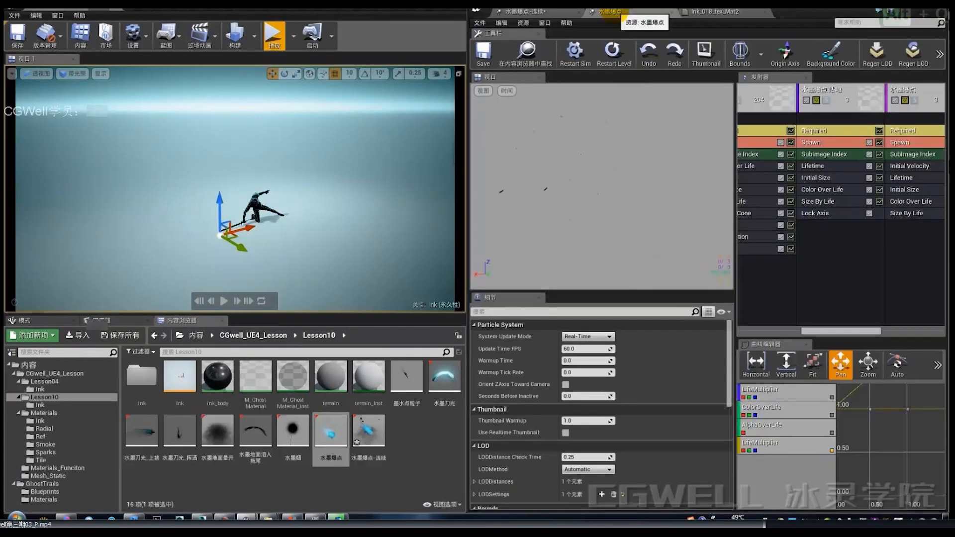
left_click(712, 12)
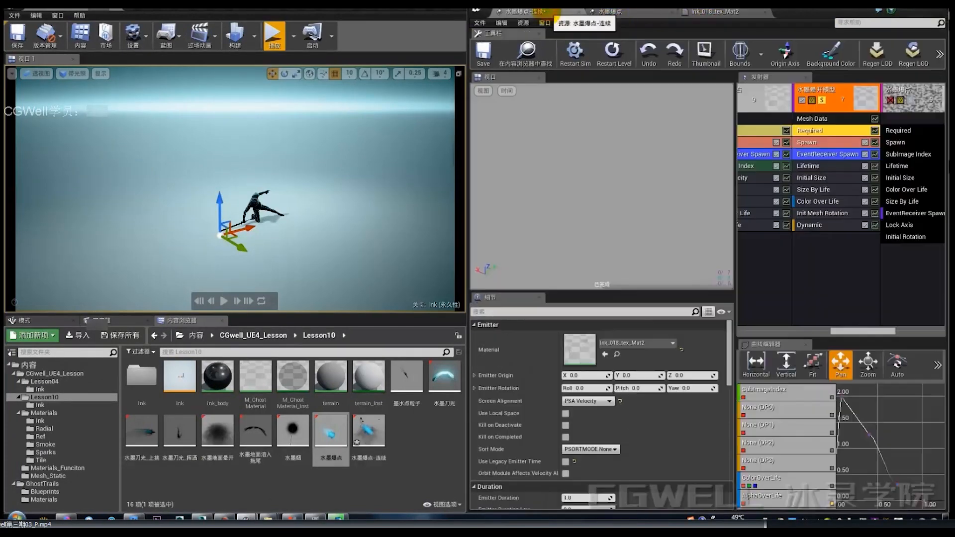
left_click(610, 12)
left_click(816, 118)
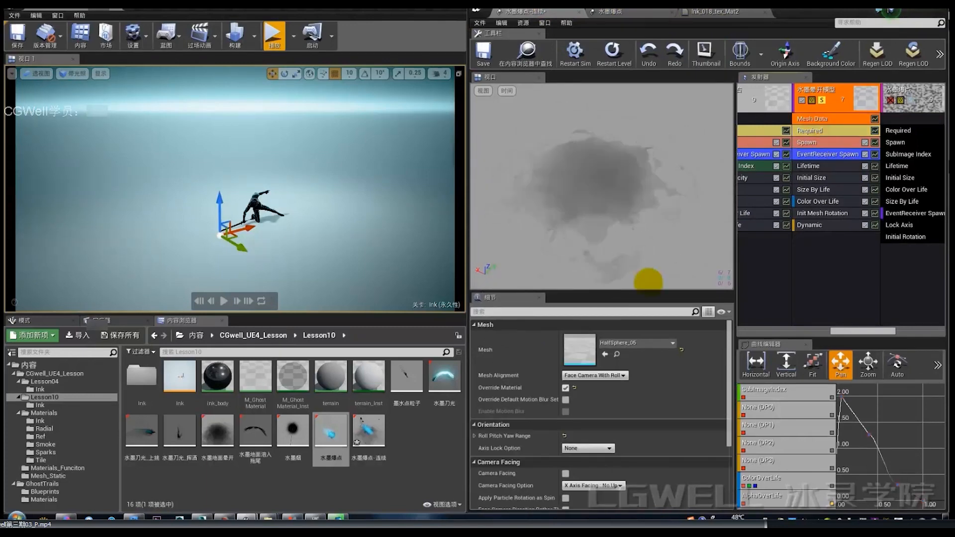
double_click(586, 345)
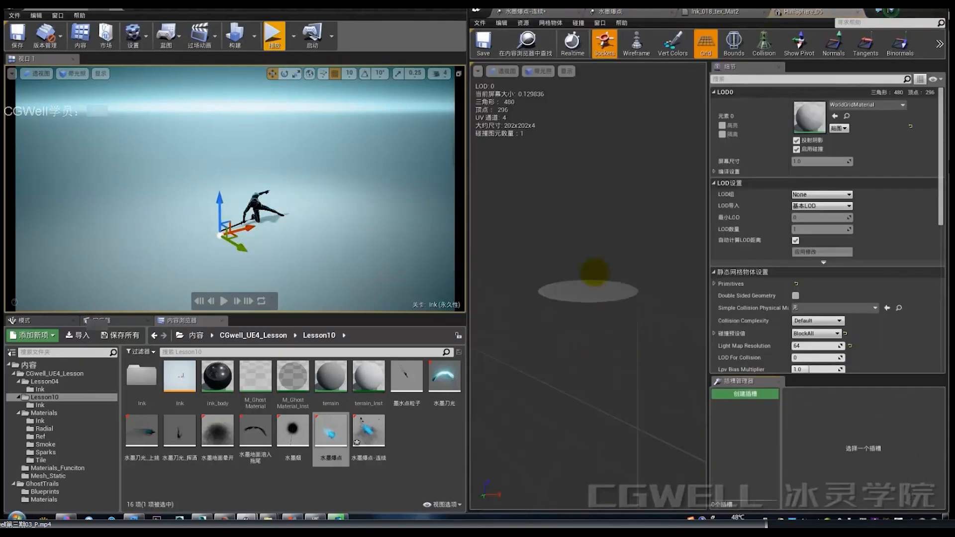
right_click_drag(594, 273, 662, 245, "alt")
Step: Enlarge the mesh editor and examine the half-sphere's curved shape from several angles and distances
left_click(930, 7)
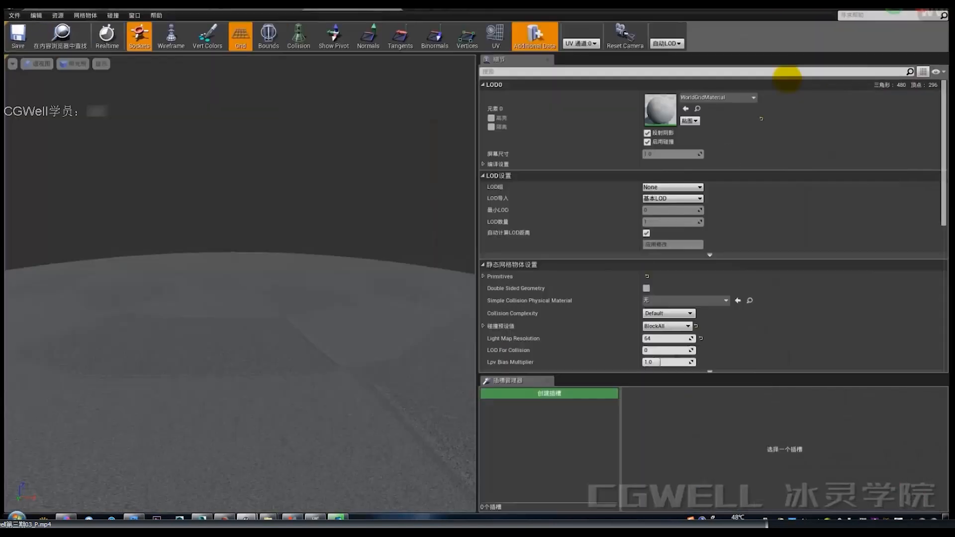
right_click_drag(405, 243, 373, 237)
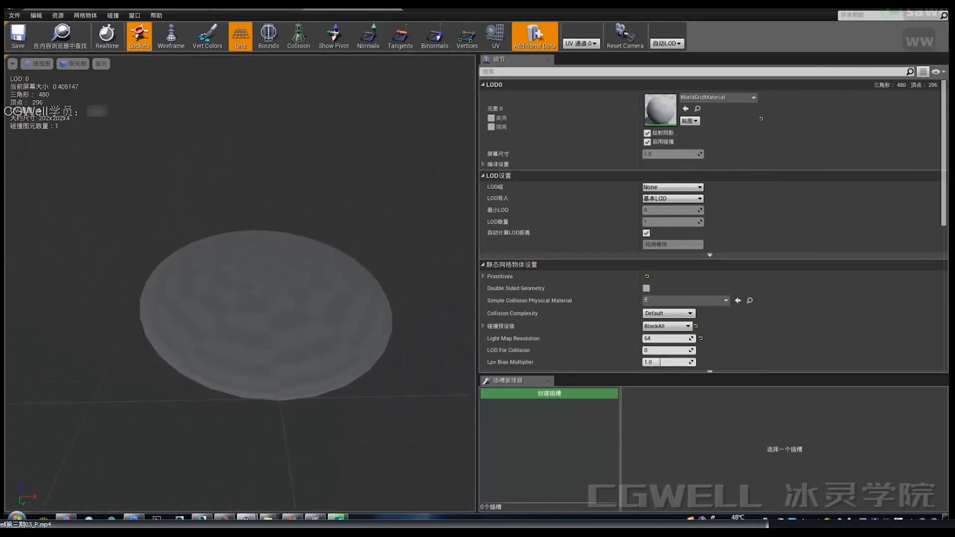
mouse_move(239, 298)
left_mouse_down("alt")
mouse_move(244, 239)
mouse_move(239, 298)
left_mouse_up("alt")
right_click_drag(239, 298, 279, 284, "alt")
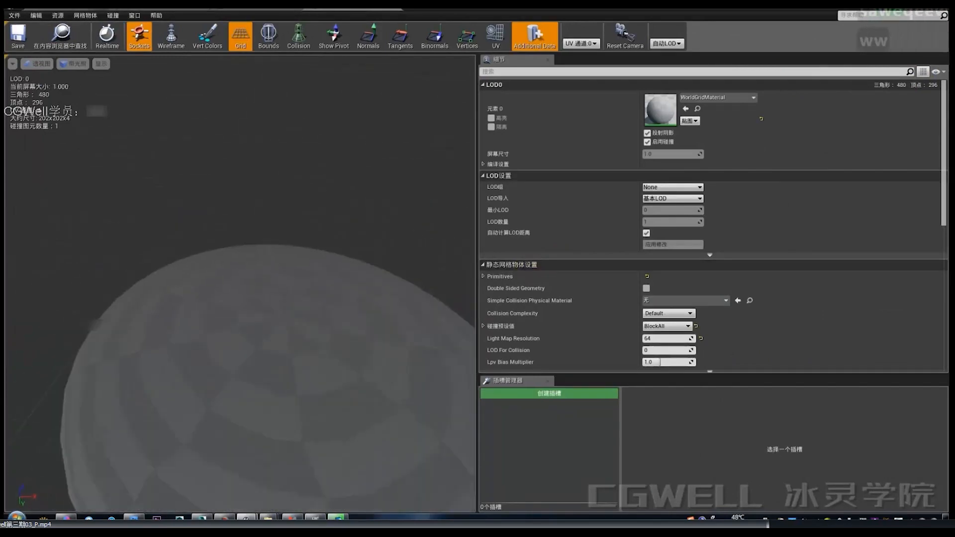
left_click_drag(238, 248, 244, 294, "alt")
right_click_drag(244, 293, 260, 234, "alt")
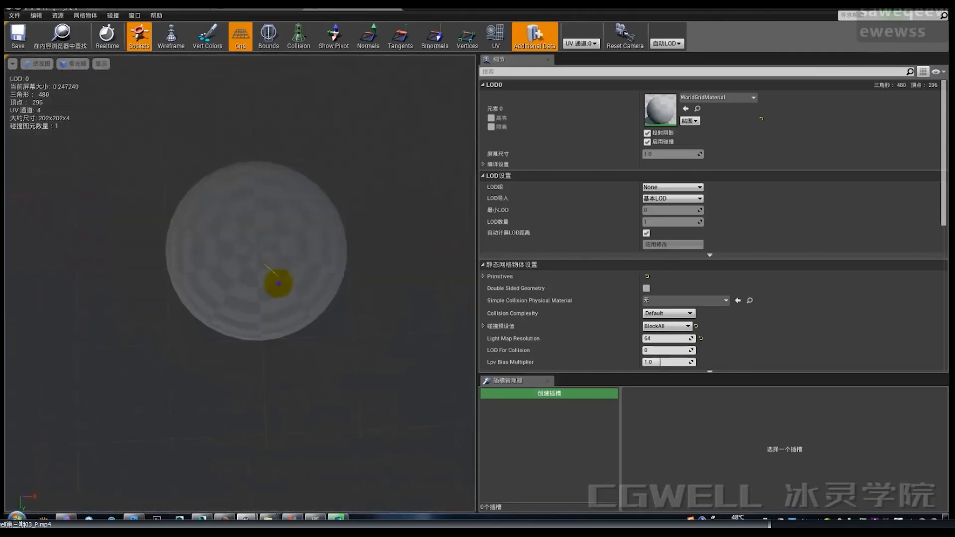
right_click_drag(279, 283, 321, 270, "alt")
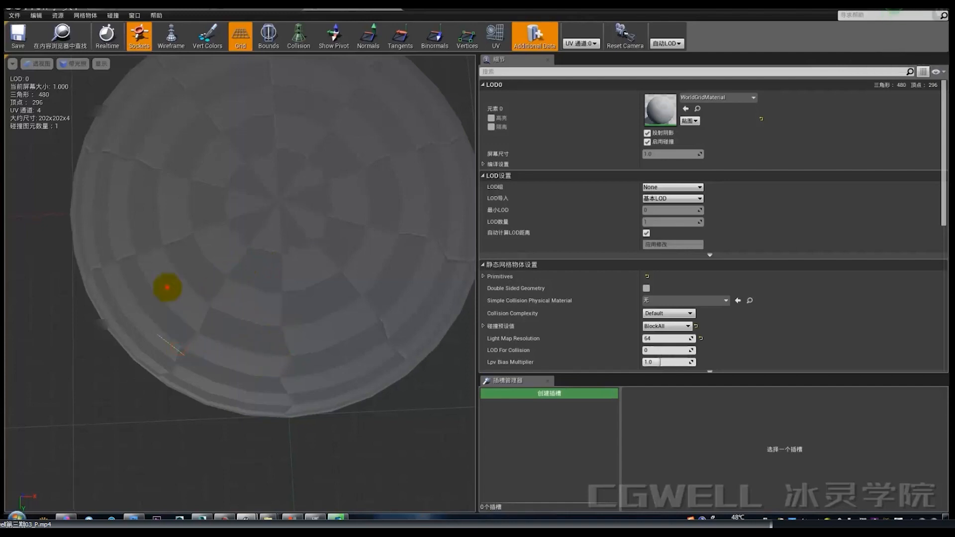
right_click_drag(341, 236, 492, 44, "alt")
Step: Turn on the UV display for the half-sphere and inspect UV channels 0, 2 and 1
left_click(496, 35)
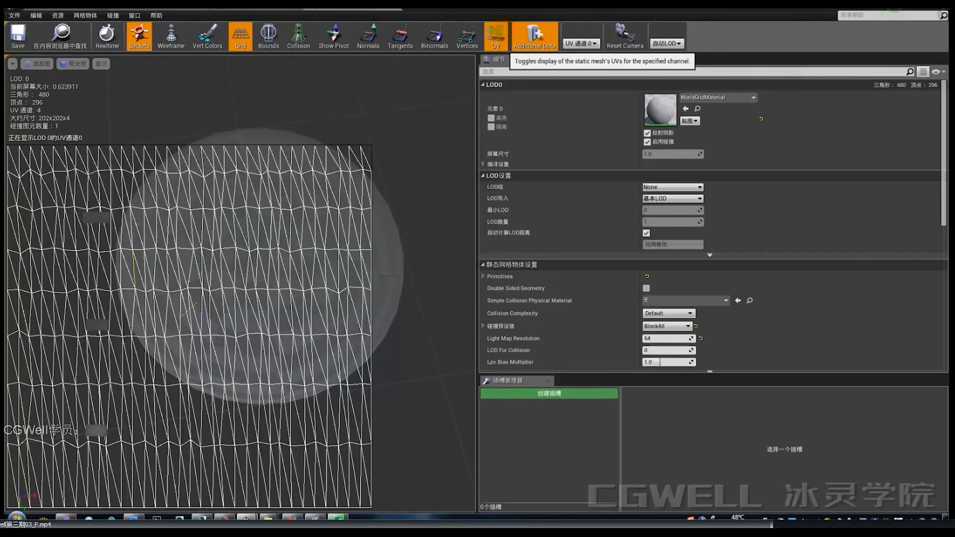
right_click_drag(395, 204, 92, 341, "alt")
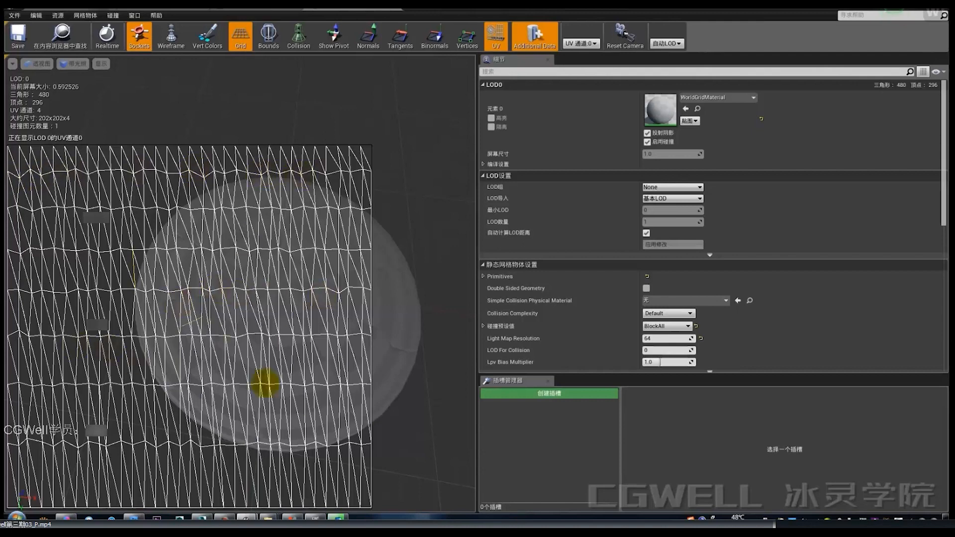
mouse_move(387, 156)
left_mouse_down("alt")
mouse_move(348, 199)
mouse_move(388, 164)
left_mouse_up("alt")
left_click(581, 43)
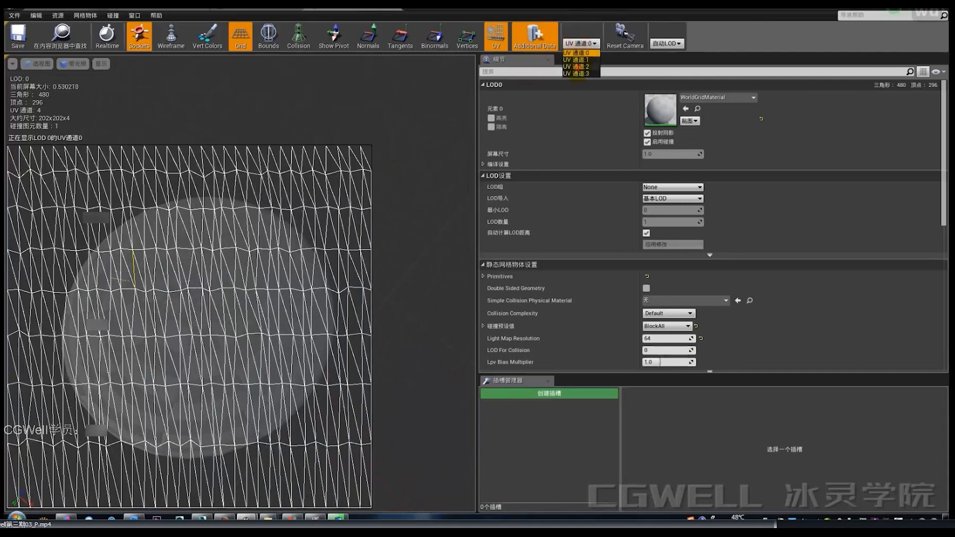
left_click(575, 66)
left_click(581, 43)
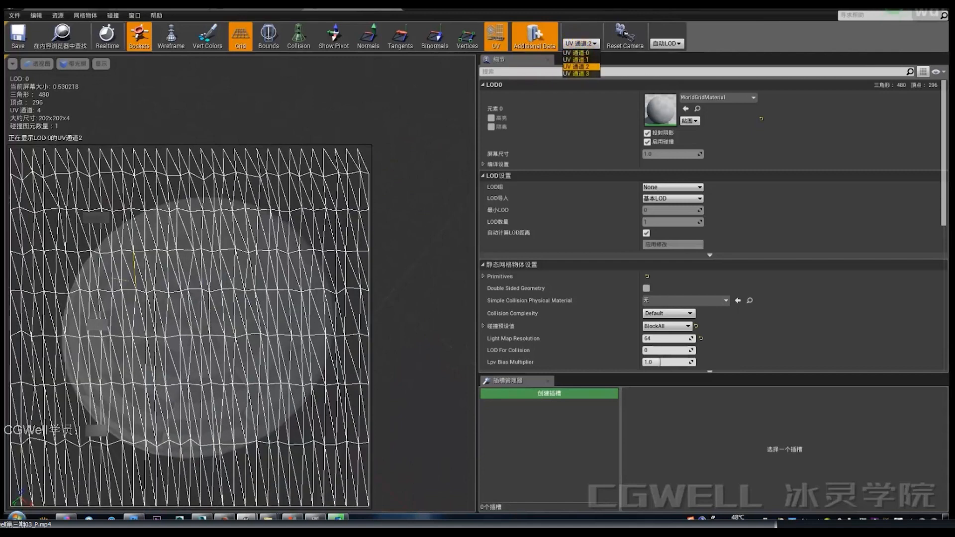
left_click(577, 59)
left_click(580, 43)
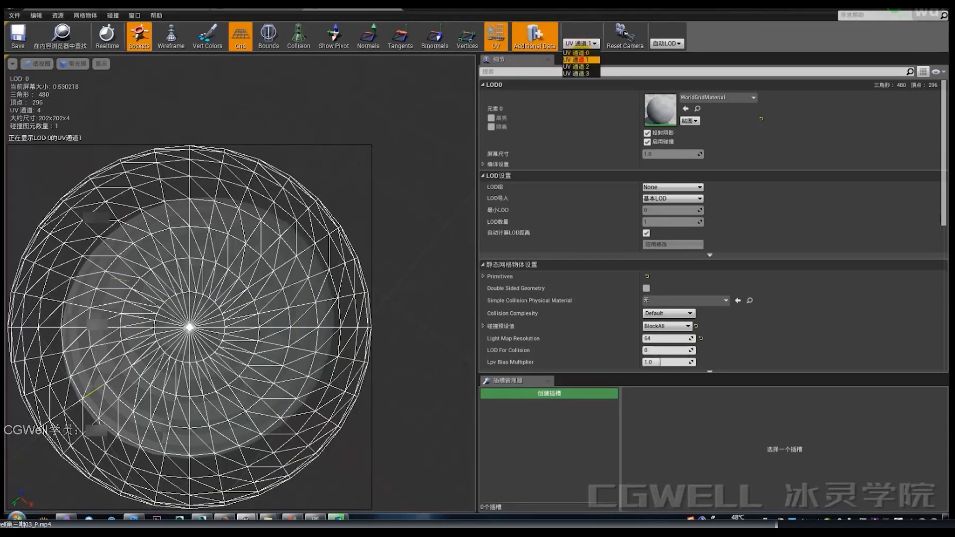
right_click_drag(348, 214, 98, 352)
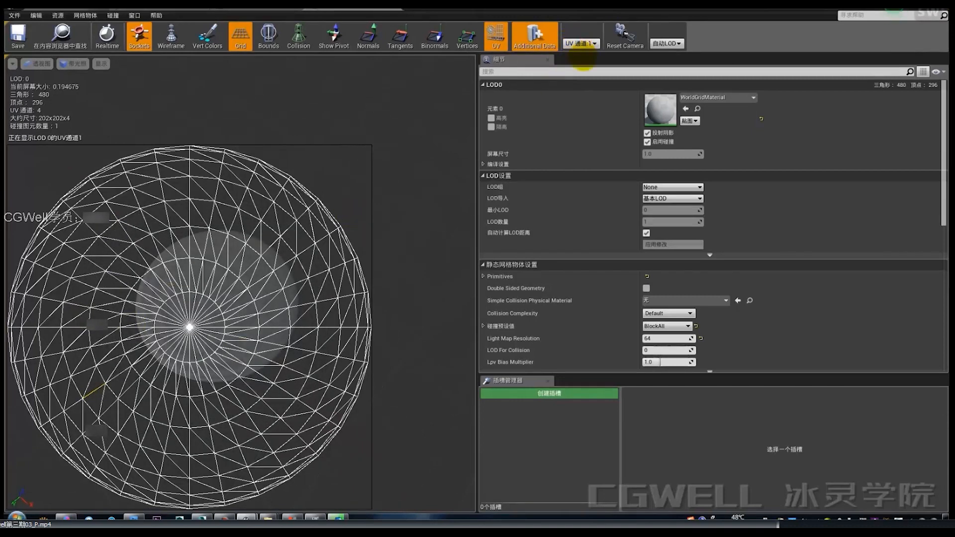
Step: Compare the half-sphere's UV channel 0 with the mesh shape, and switch the UV display back to channel 1
left_click(581, 43)
left_click(576, 53)
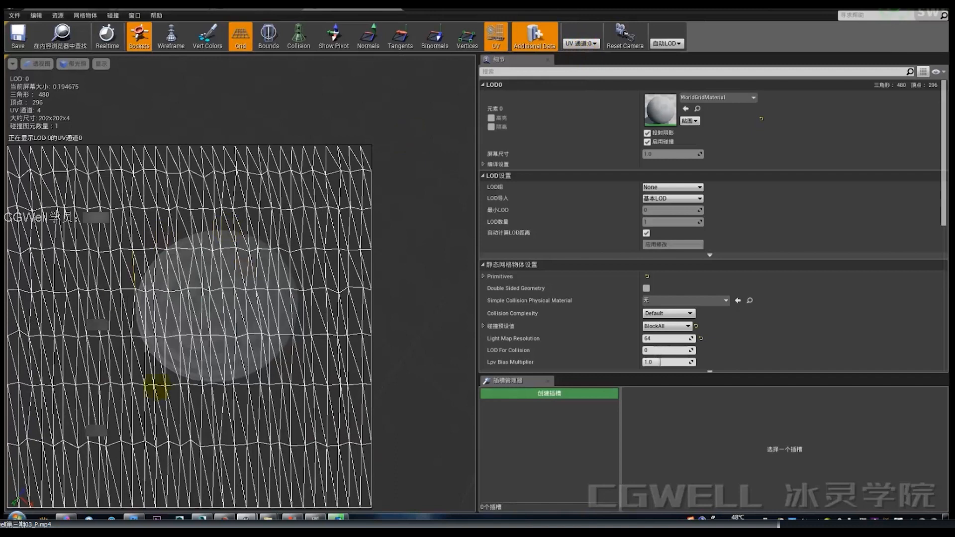
left_click(580, 44)
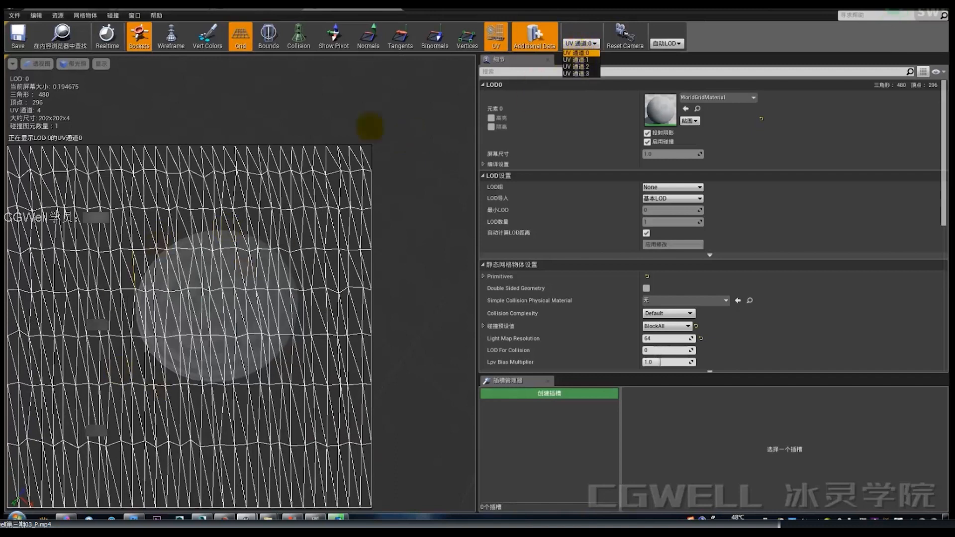
right_click_drag(343, 139, 45, 264)
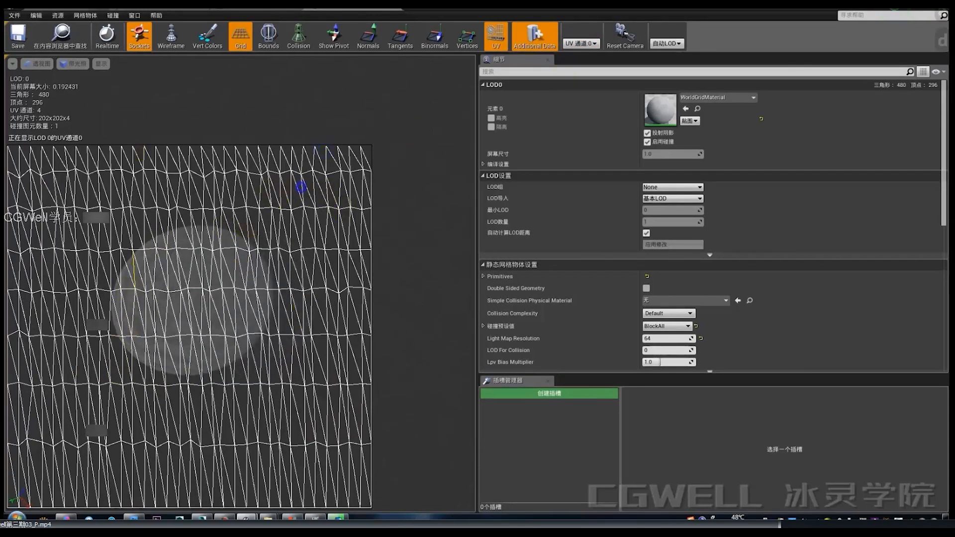
right_click_drag(301, 187, 348, 164)
left_click(580, 44)
left_click(584, 59)
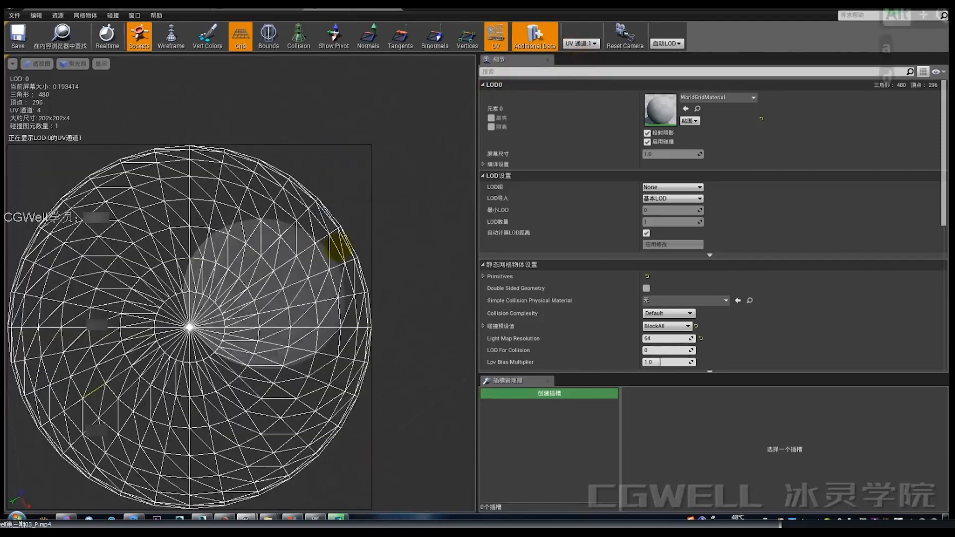
Step: Sketch jagged ink edges over the circular UV layout and a square frame beside it, then clear the drawing
left_click_drag(107, 227, 162, 186)
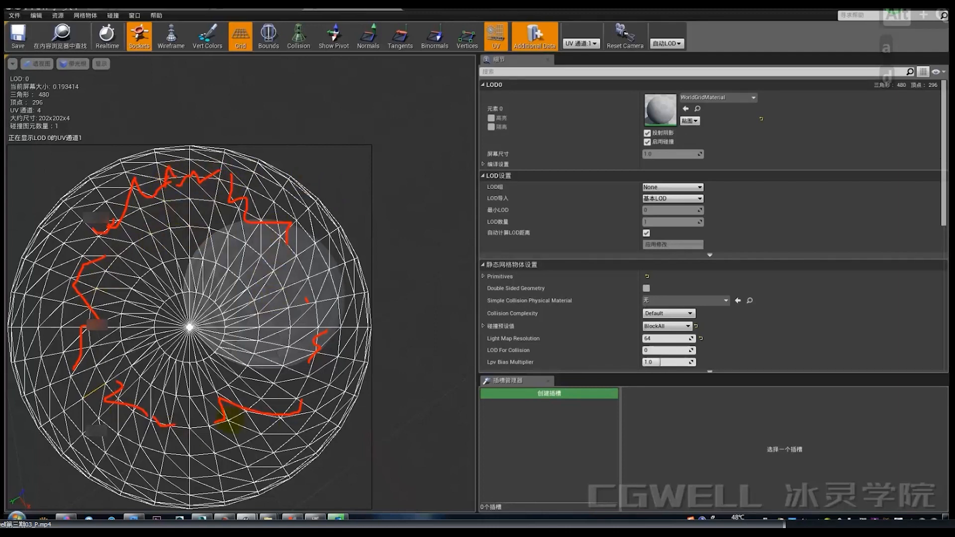
left_click_drag(420, 165, 424, 397)
mouse_move(452, 125)
left_mouse_down()
mouse_move(740, 123)
mouse_move(763, 517)
left_mouse_up()
left_click_drag(424, 491, 723, 492)
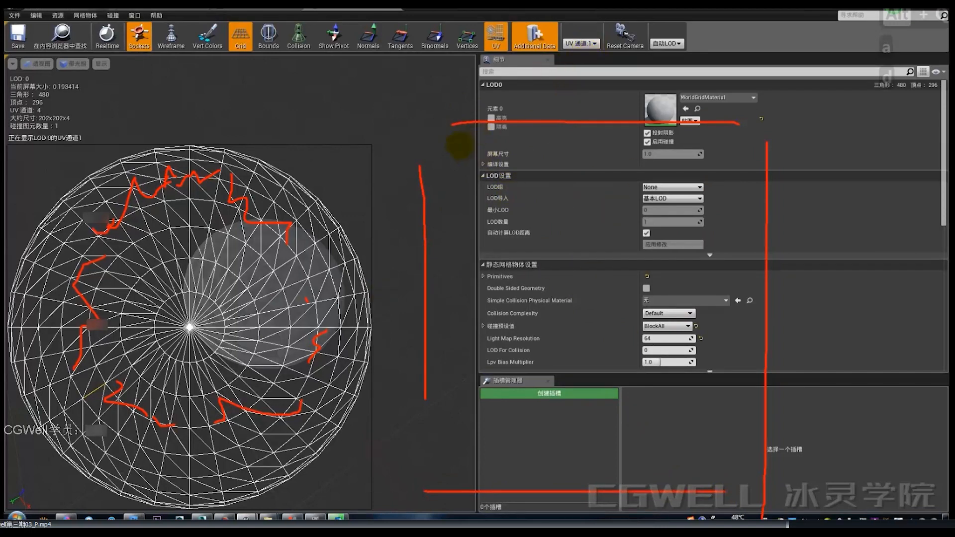
key("Escape")
Step: Compare the half-sphere's UV display with the Radial_056_tex texture and return to the Ink_018_tex_Mat2 graph
left_click(581, 44)
left_click(579, 56)
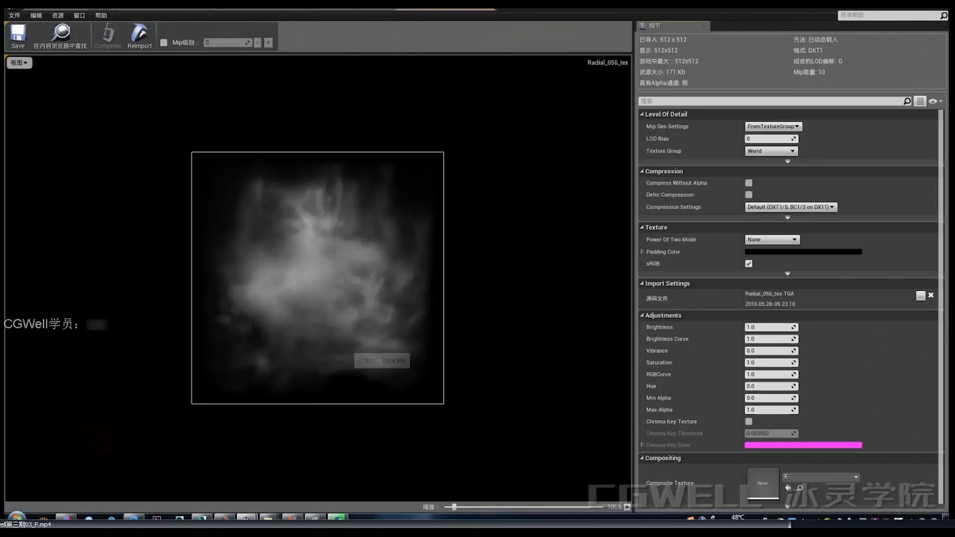
double_click(103, 446)
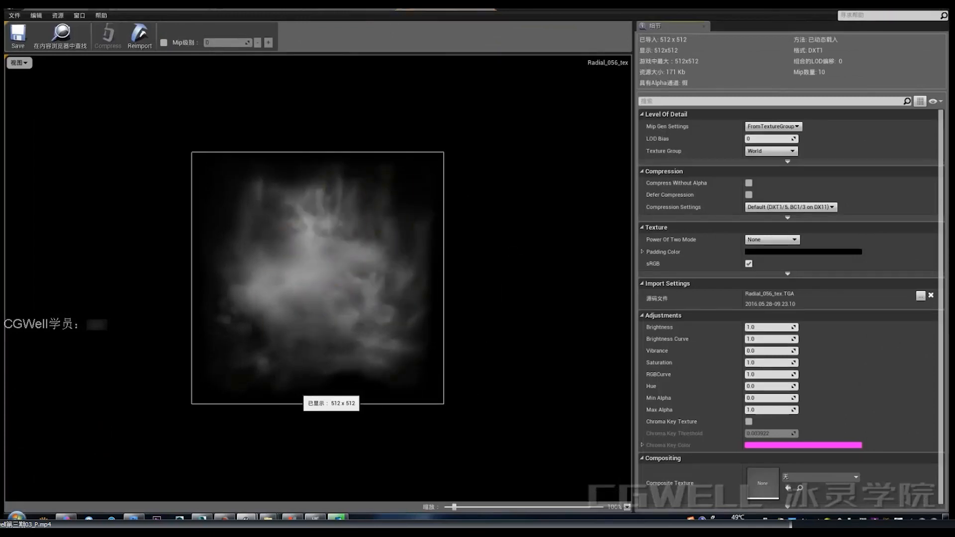
left_click(352, 10)
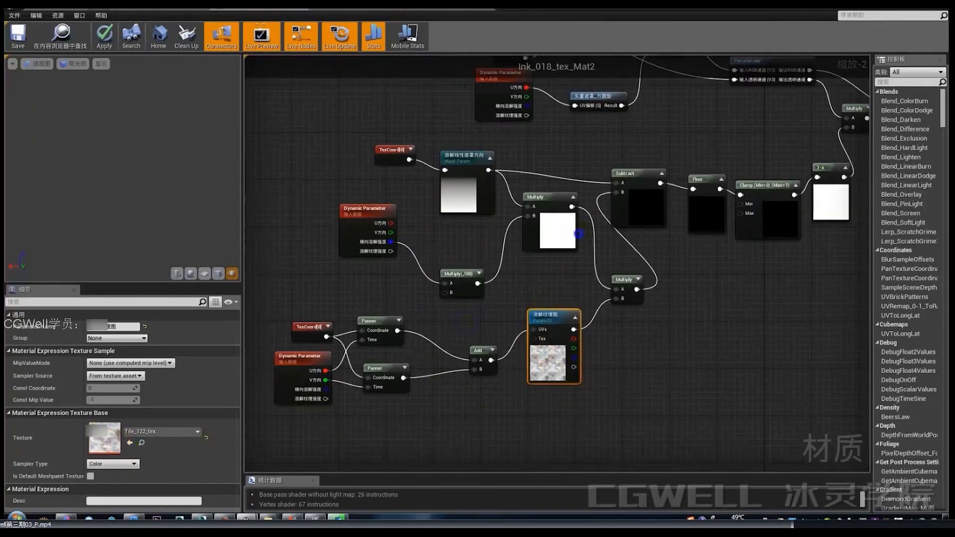
Step: Examine the texture coordinates feeding the 水墨贴图 texture and the dissolve mask and noise nodes in the Ink_018_tex_Mat2 graph
right_click_drag(578, 234, 538, 403)
right_click_drag(369, 218, 455, 245)
left_click(388, 142)
scroll(432, 169, "up", 2)
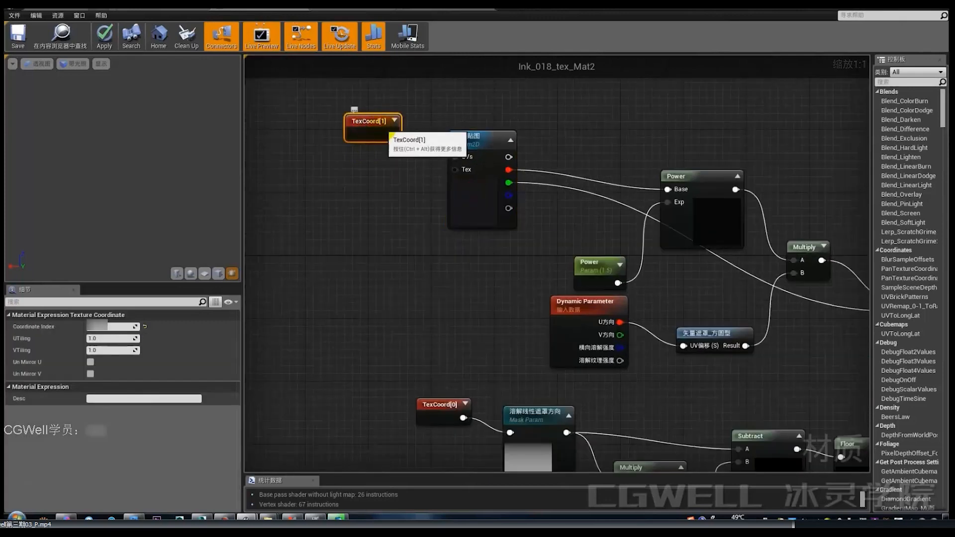
left_click_drag(392, 134, 455, 157)
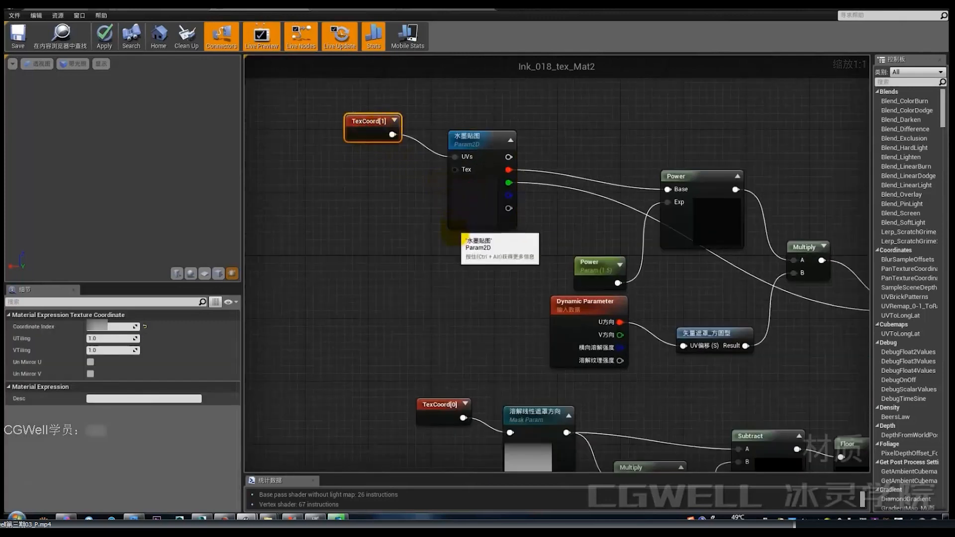
left_click(470, 191)
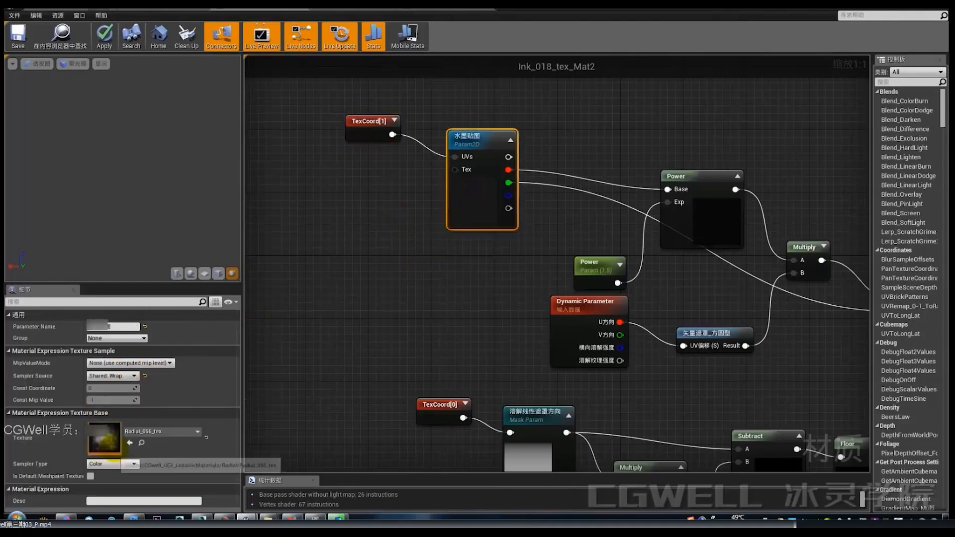
right_click_drag(432, 404, 441, 146)
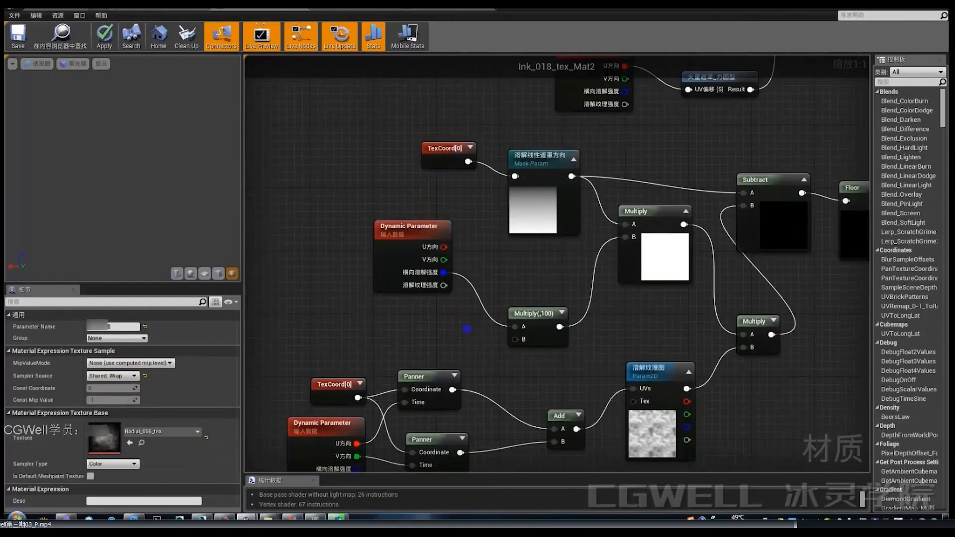
right_click_drag(466, 328, 478, 227)
left_click(666, 348)
left_click(371, 293)
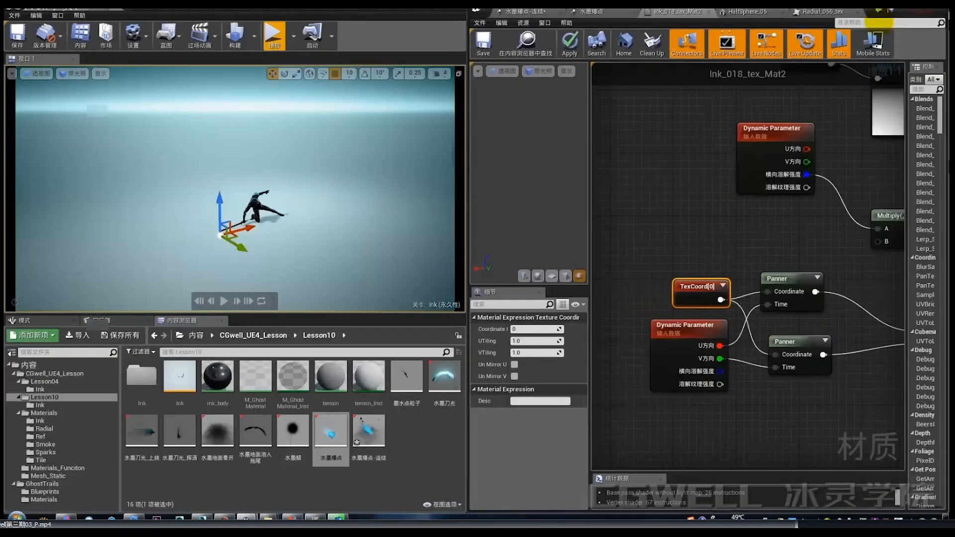
Step: Return to the 水墨爆点-连续 particle system and replay the soloed burst and ink spread emitters in the level
left_click(756, 13)
left_click(595, 13)
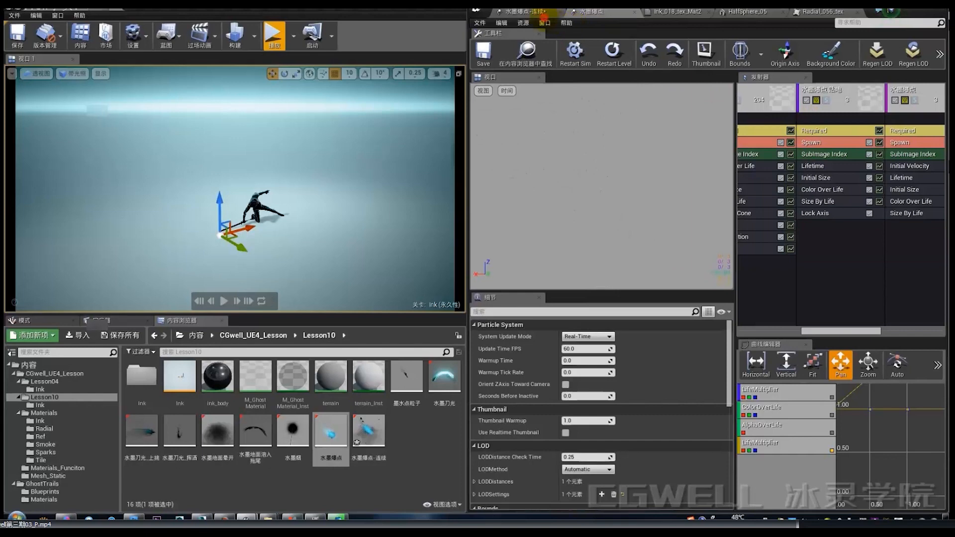
left_click(542, 12)
left_click(612, 55)
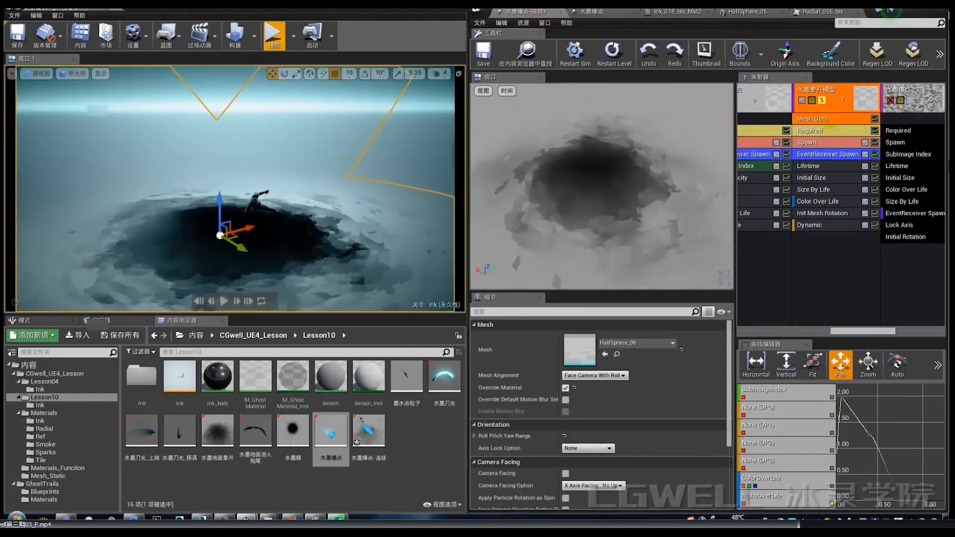
left_click_drag(842, 331, 818, 331)
left_click(612, 55)
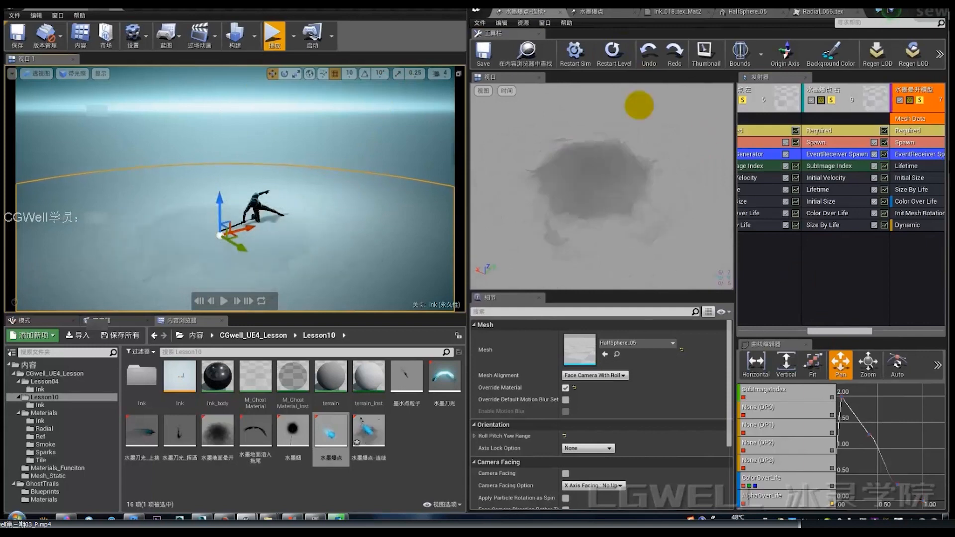
left_click(614, 53)
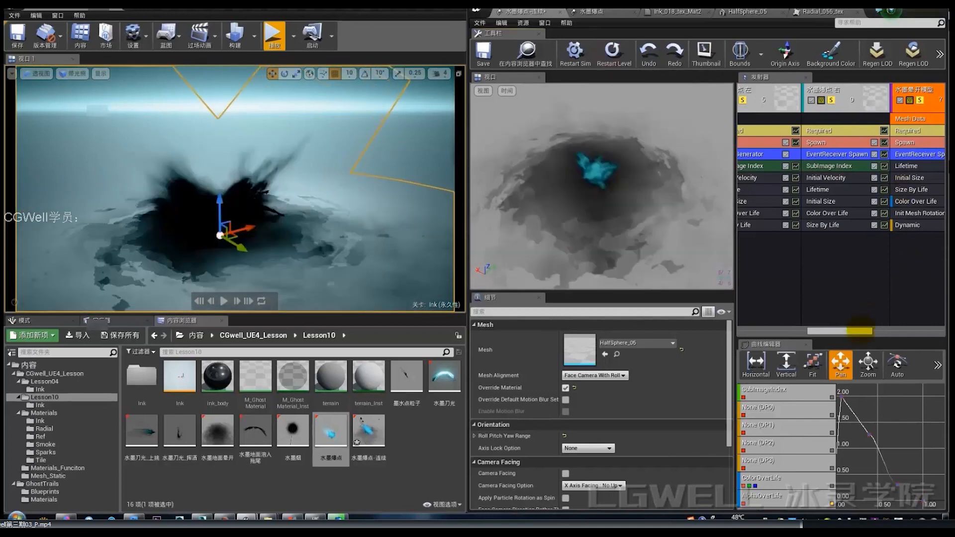
Step: Add the 水墨爆点 and 光晕爆点 emitters to the soloed set and replay the burst in the level
left_click_drag(856, 331, 875, 332)
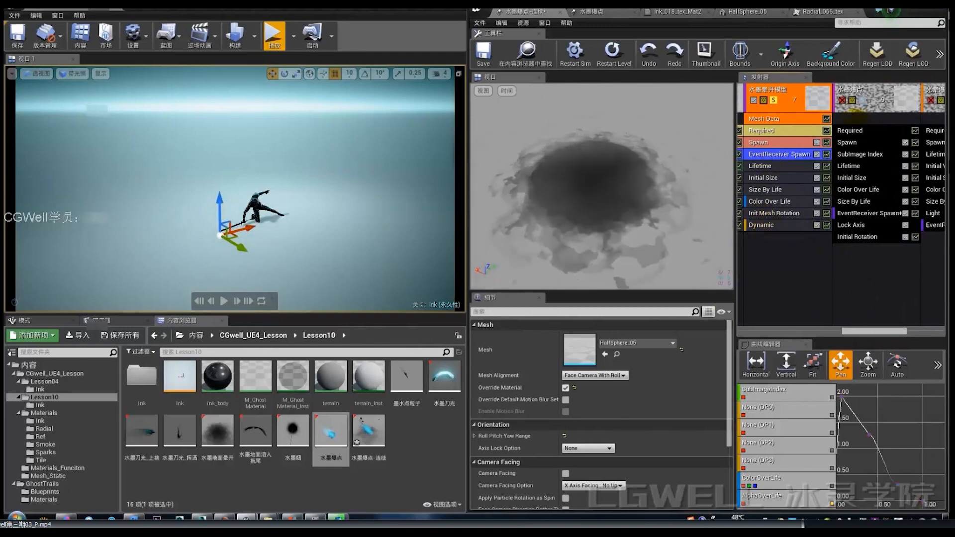
left_click(856, 95)
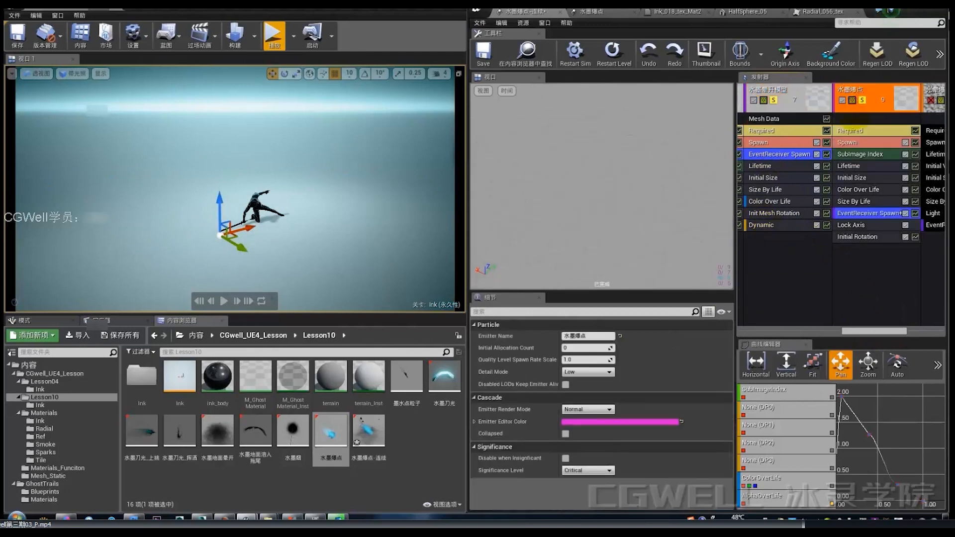
left_click(614, 50)
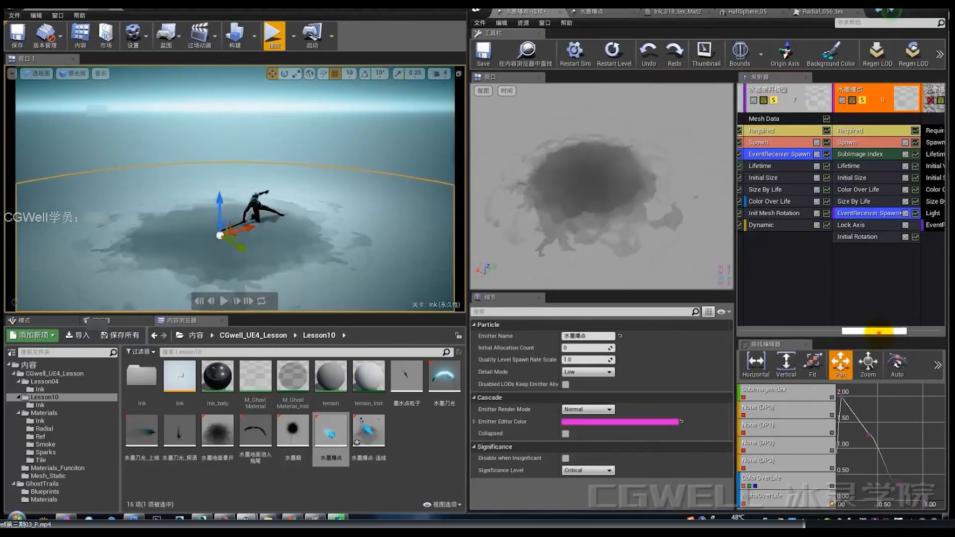
left_click_drag(874, 332, 898, 331)
left_click(845, 99)
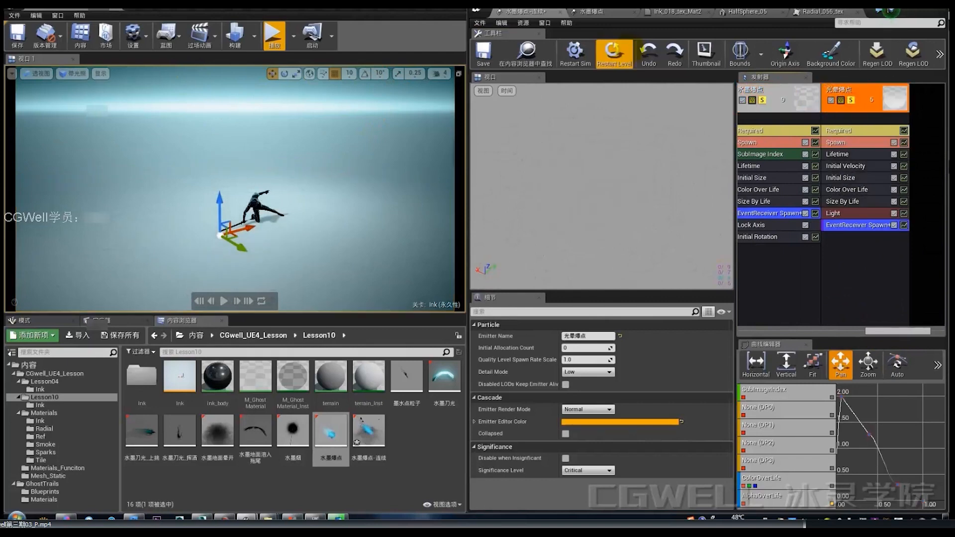
left_click(614, 52)
left_click(614, 52)
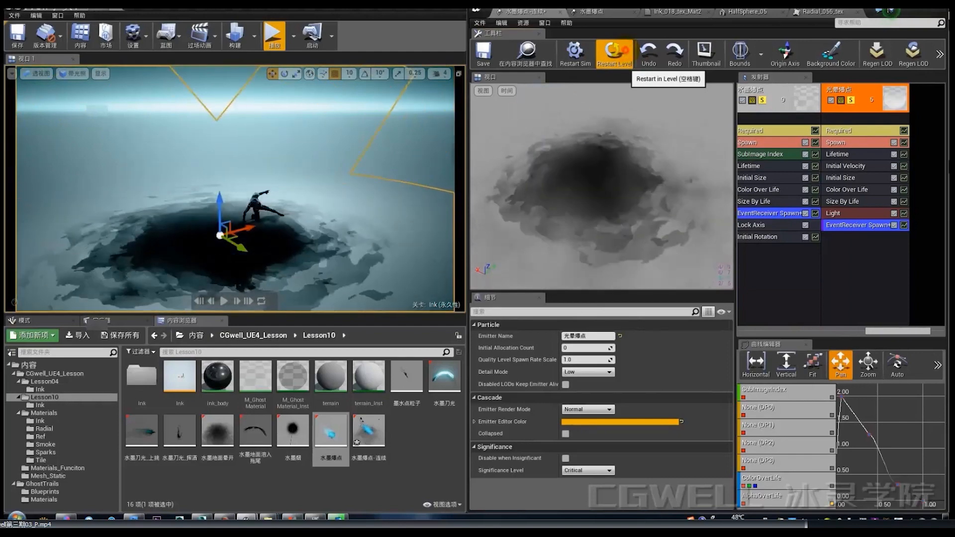
left_click(623, 53)
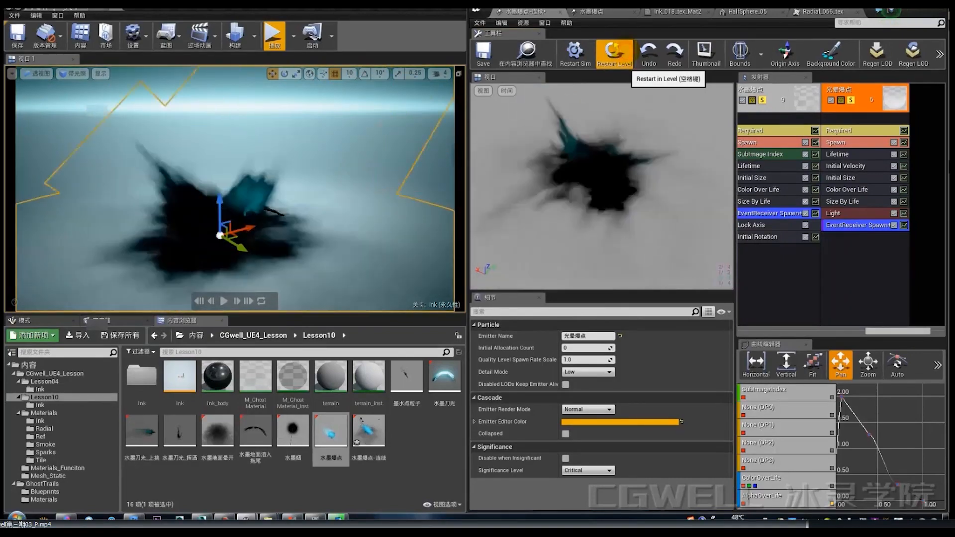
left_click(615, 51)
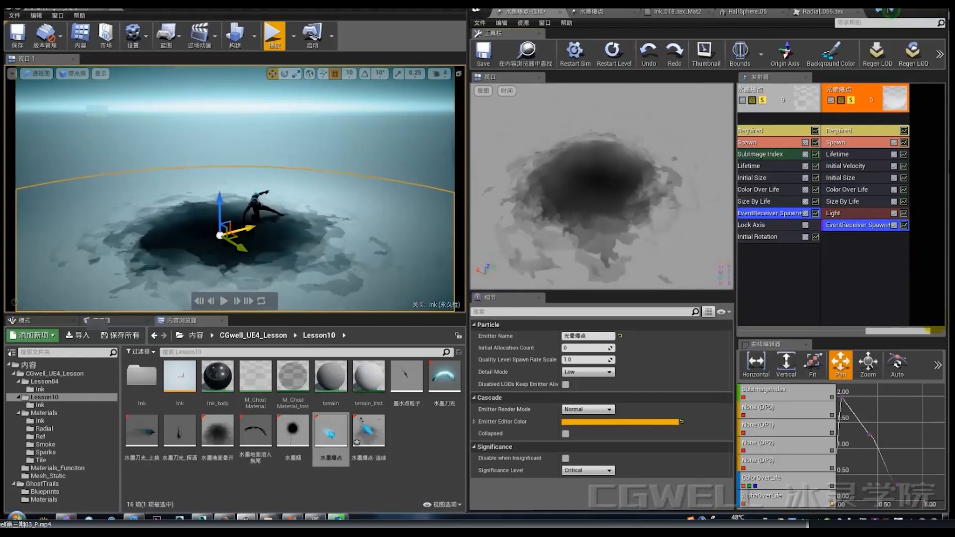
Step: Solo the 水墨块, 水墨点 and 晕开1 emitters as well
mouse_move(897, 330)
left_mouse_down()
mouse_move(748, 331)
mouse_move(808, 331)
mouse_move(763, 330)
mouse_move(799, 331)
left_mouse_up()
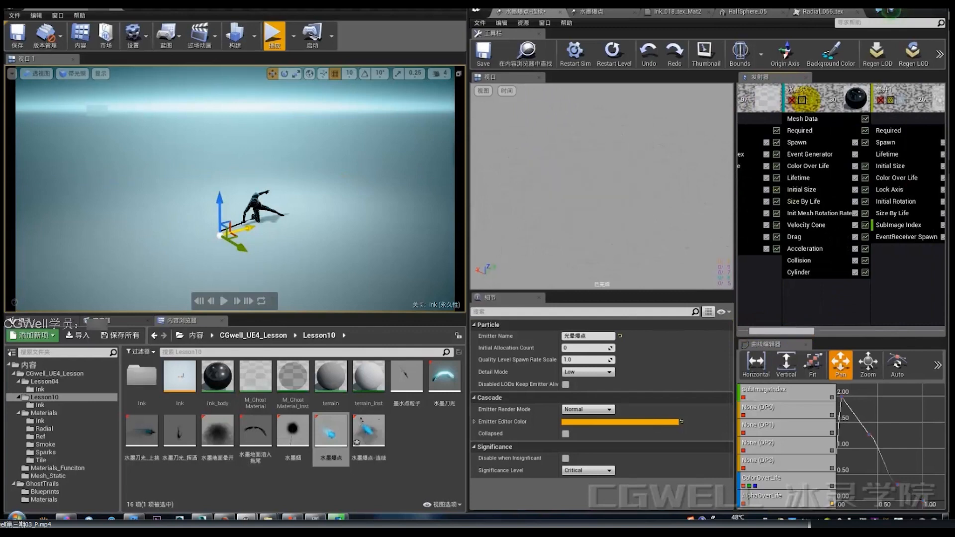
left_click(801, 97)
scroll(770, 105, "left", 1)
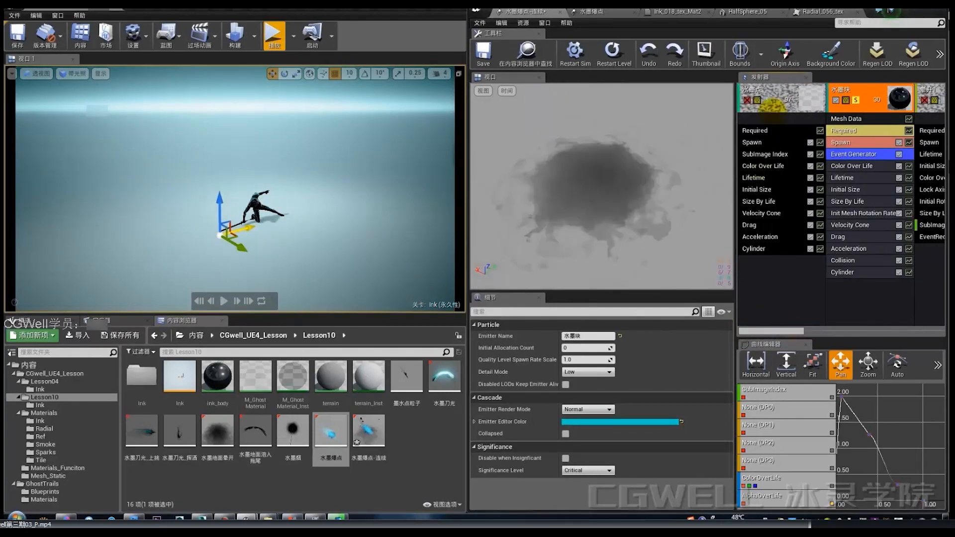
left_click(758, 101)
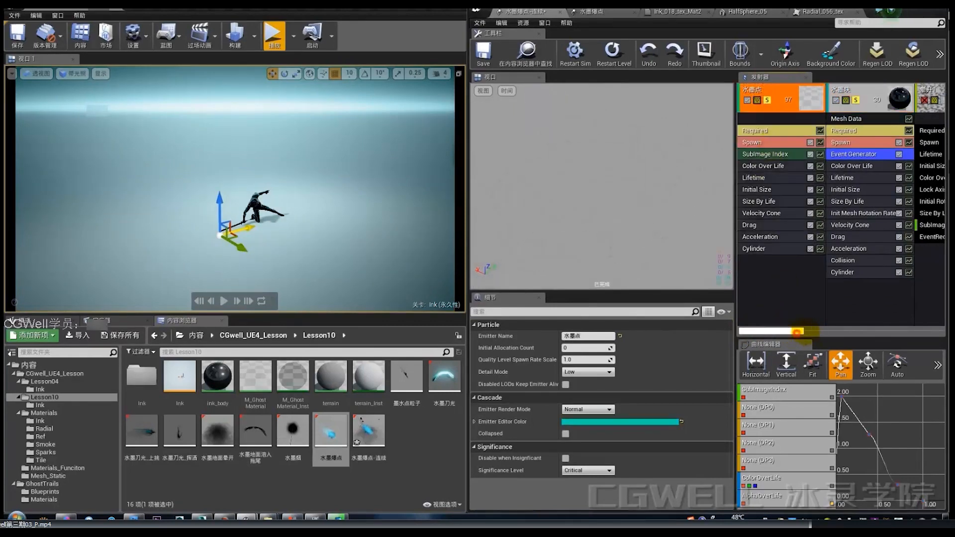
left_click_drag(797, 332, 811, 331)
left_click(885, 99)
Step: Replay the burst with its flying ink blocks and ground stains in the level several times, and select the 水墨块 emitter
left_click(614, 51)
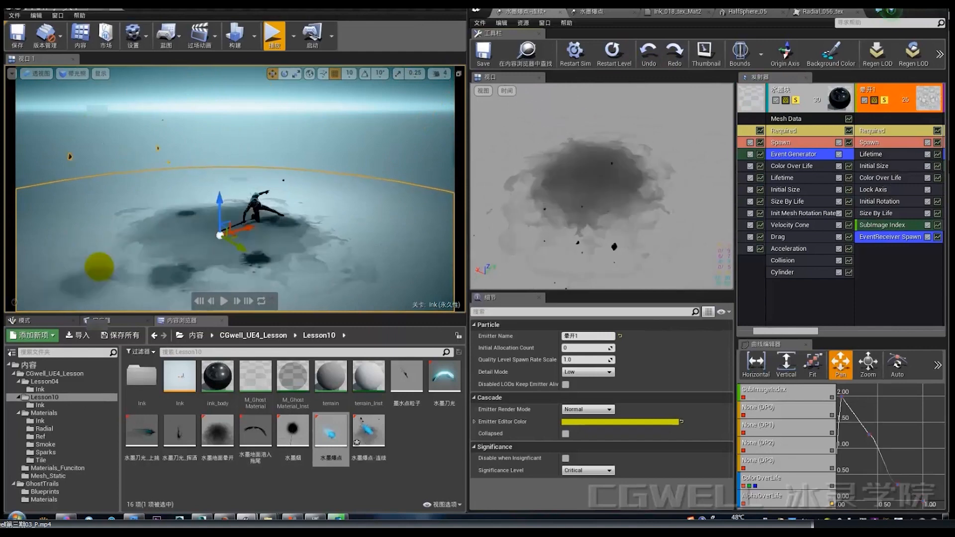
left_click(614, 51)
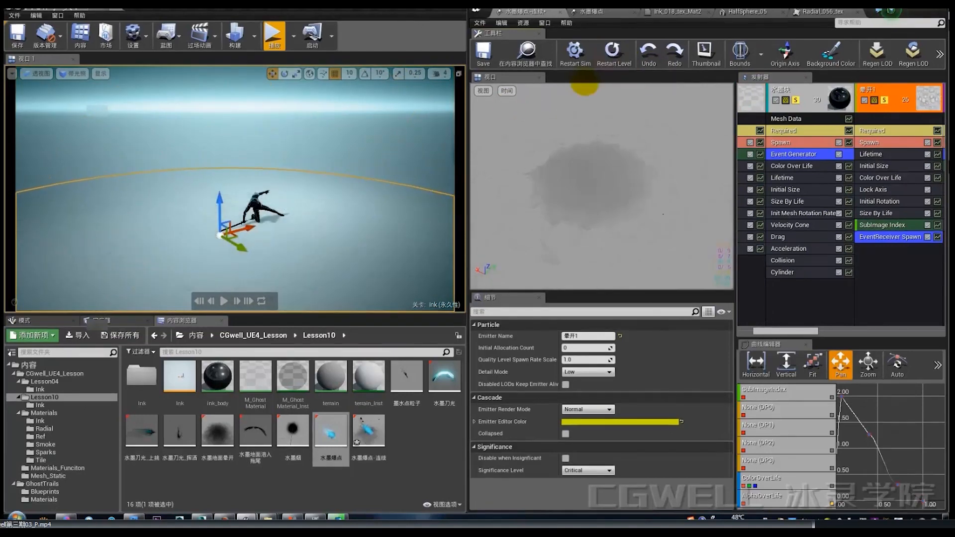
left_click(614, 51)
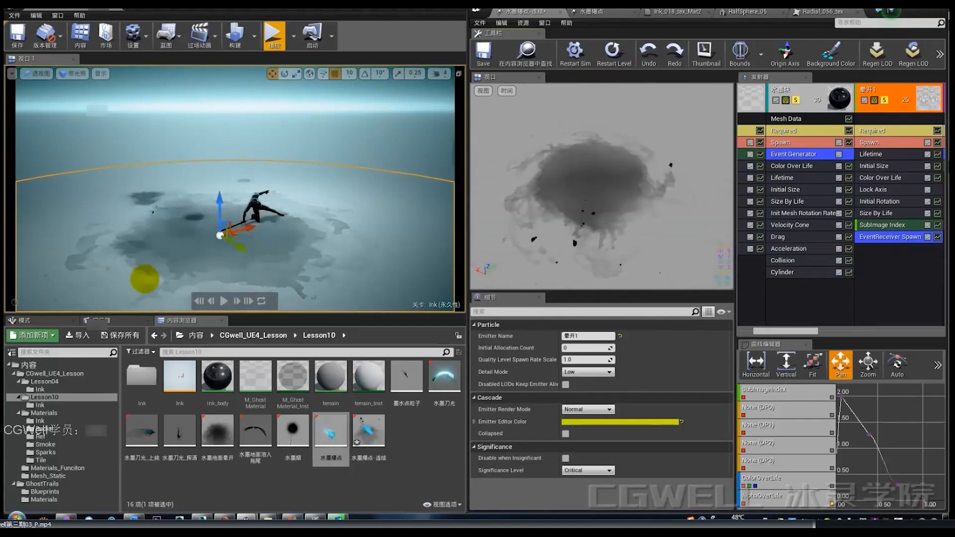
left_click(613, 50)
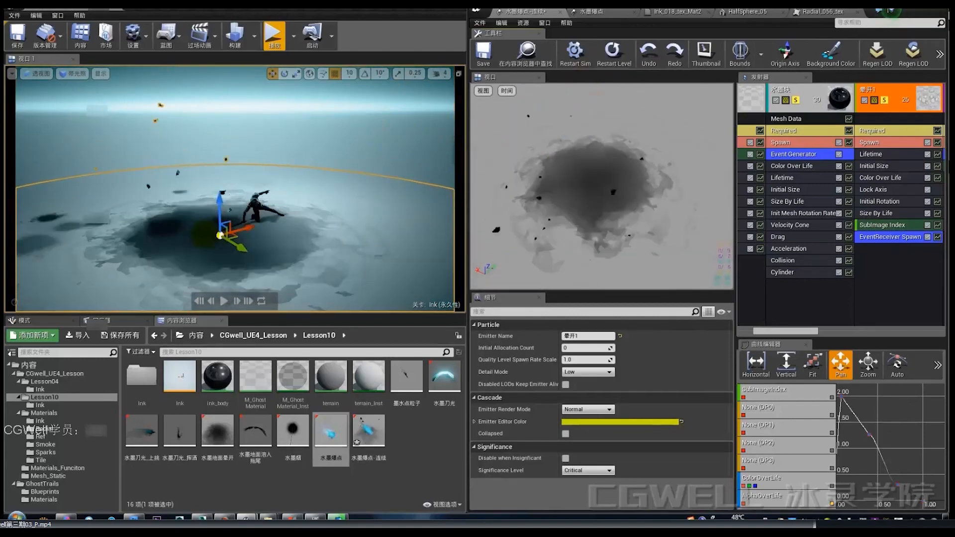
left_click(614, 52)
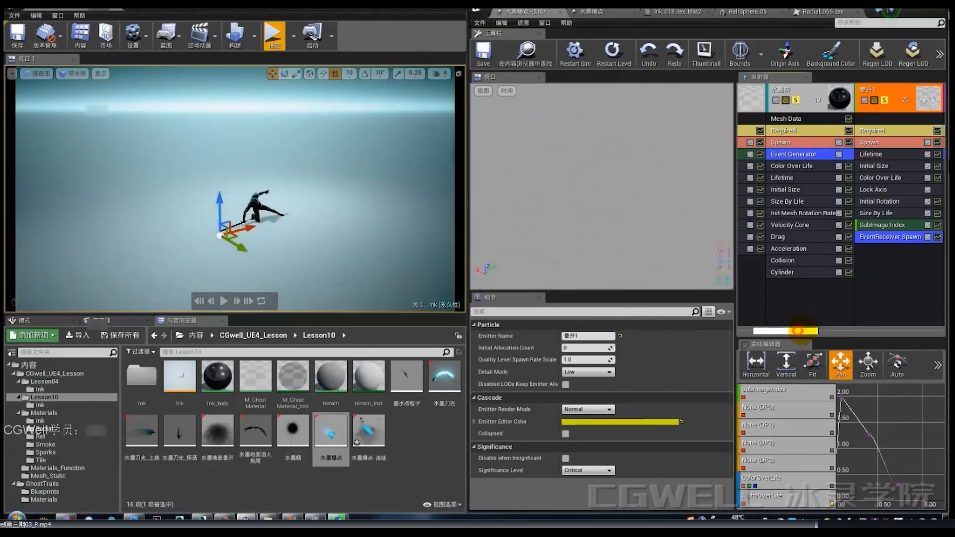
mouse_move(798, 331)
left_mouse_down()
mouse_move(810, 331)
mouse_move(798, 330)
left_mouse_up()
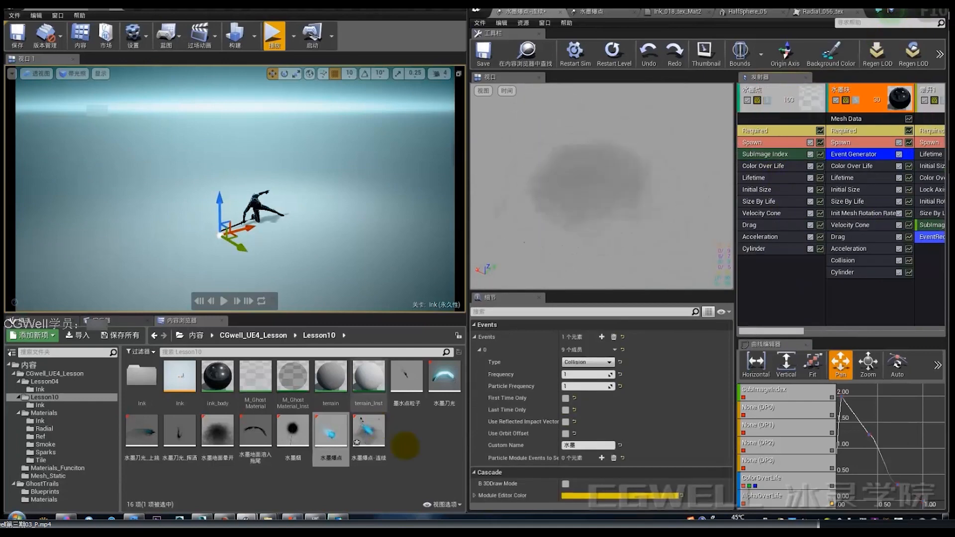
left_click(870, 105)
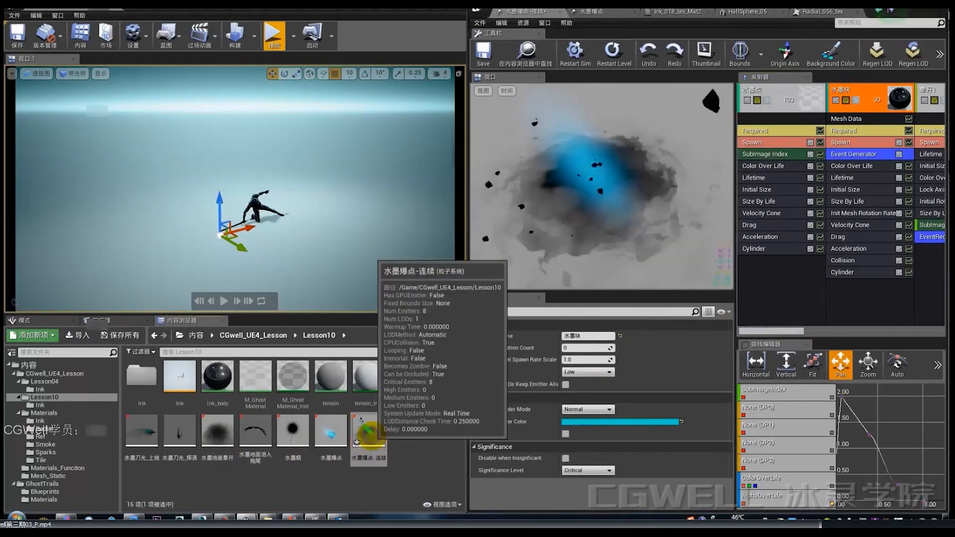
Step: Duplicate the 水墨爆点-连续 particle system and place the copy in the level beside the character
right_click(370, 434)
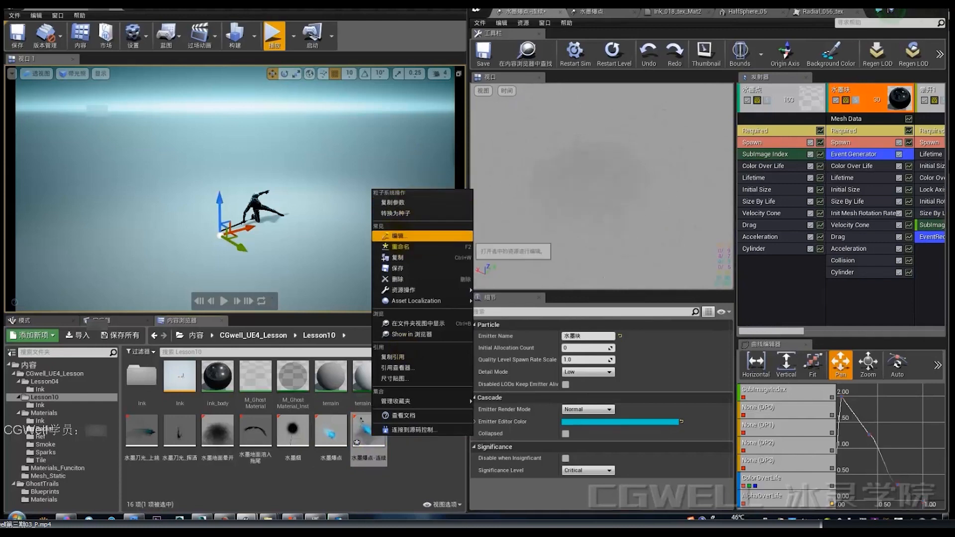
left_click(398, 257)
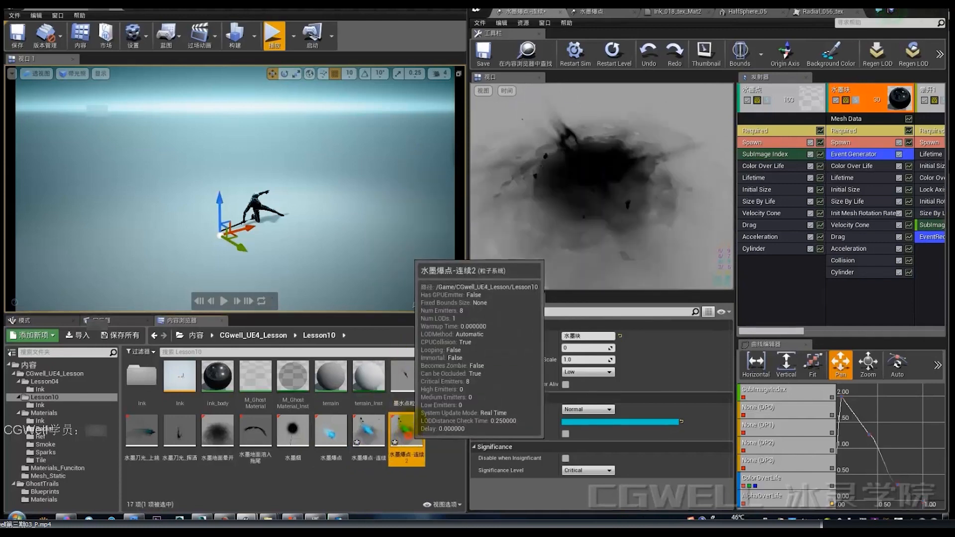
mouse_move(407, 430)
left_mouse_down()
mouse_move(378, 243)
mouse_move(369, 250)
left_mouse_up()
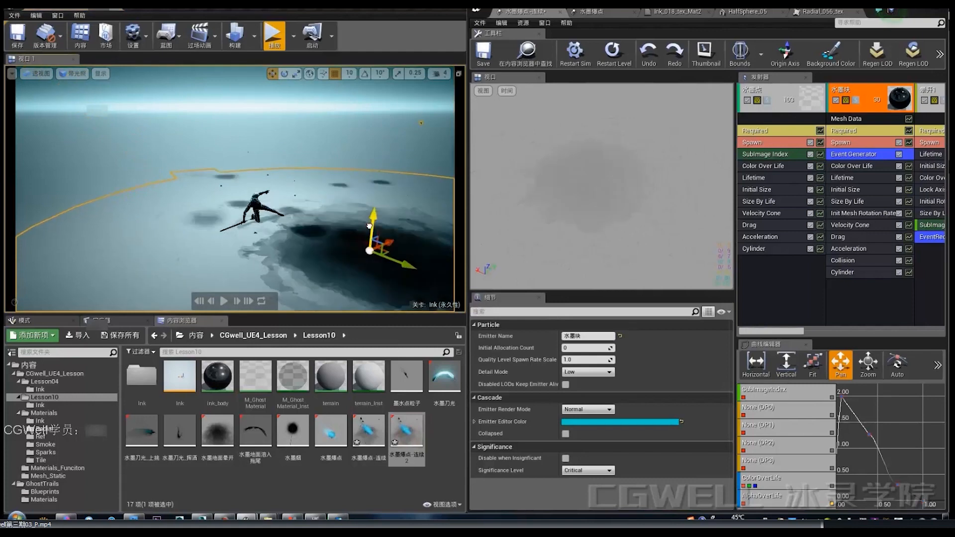
Step: Open the duplicated particle system and delete all its emitters except 水墨块 and 晕开1
double_click(407, 431)
left_click(783, 98)
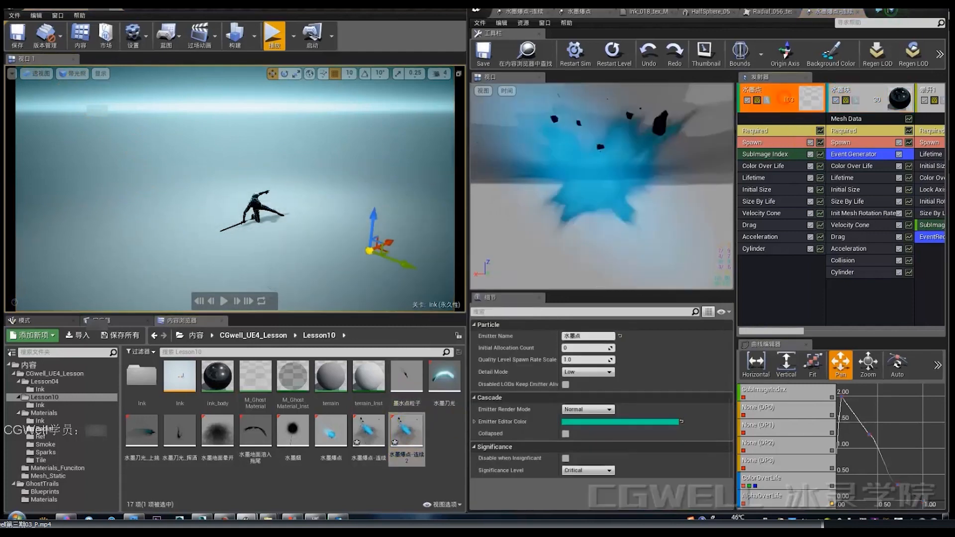
key("Delete")
left_click(934, 108)
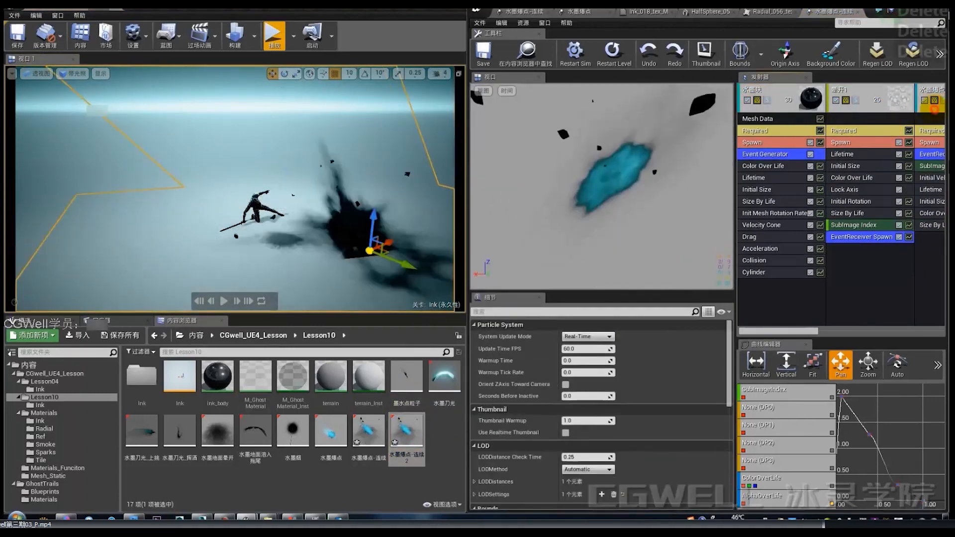
key("Delete")
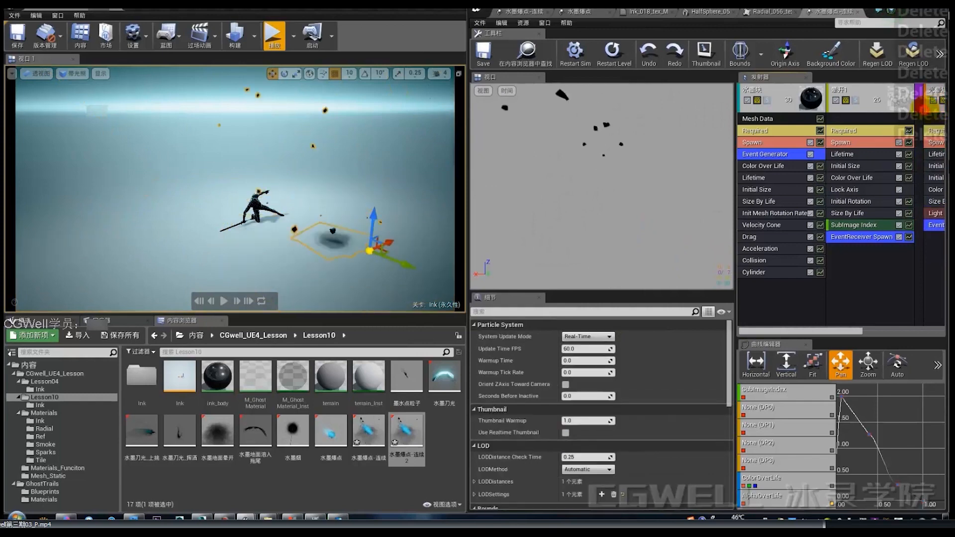
double_click(920, 107)
key("Delete")
left_click(915, 105)
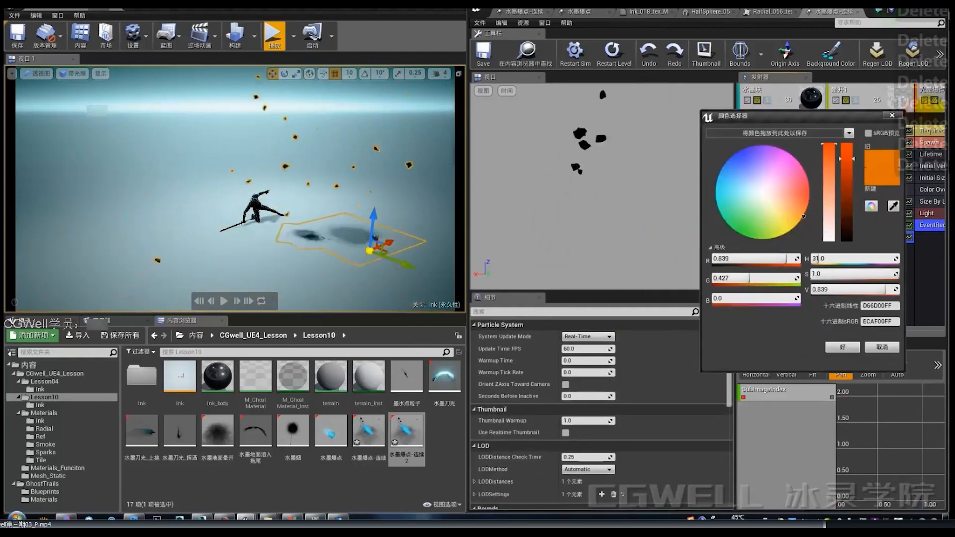
left_click(892, 115)
left_click(928, 107)
key("Delete")
Step: Select the 水墨块 emitter in the copy and replay the reduced effect in the preview and the level
left_click_drag(831, 330, 793, 331)
left_click(786, 101)
left_click_drag(854, 334, 922, 331)
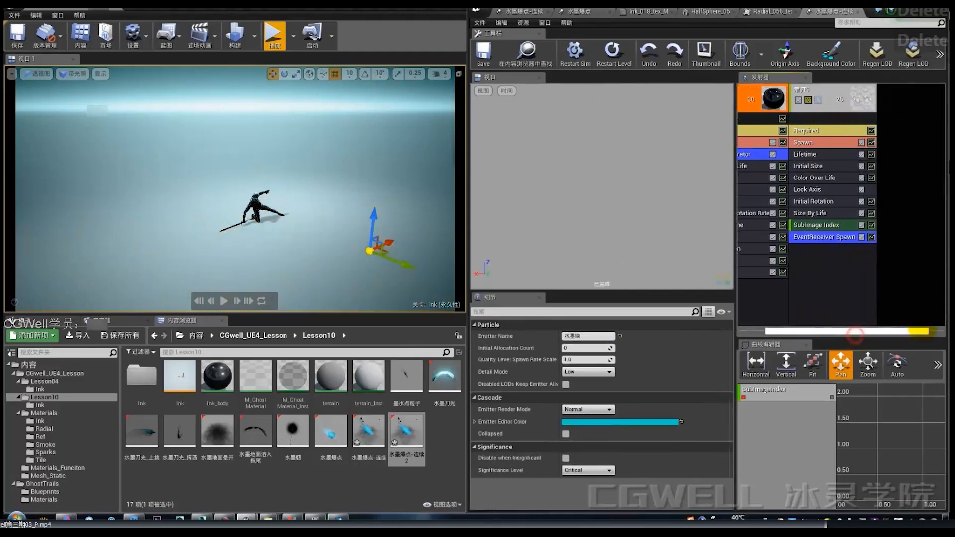
left_click(575, 52)
left_click(615, 52)
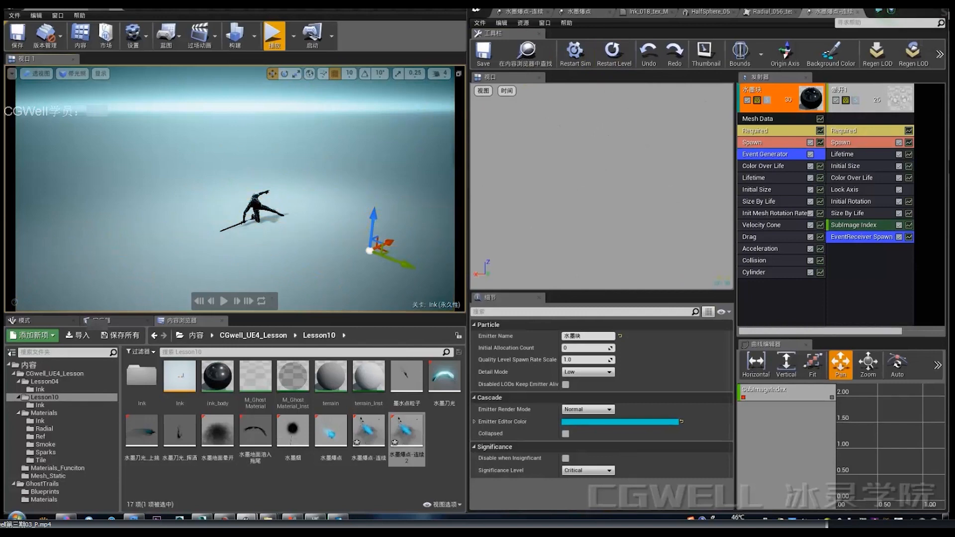
Step: Move the reduced effect closer to the character in the level, disable its 晕开1 emitter, and replay the remaining 水墨块 emitter
left_click(615, 53)
left_click_drag(393, 262, 354, 247)
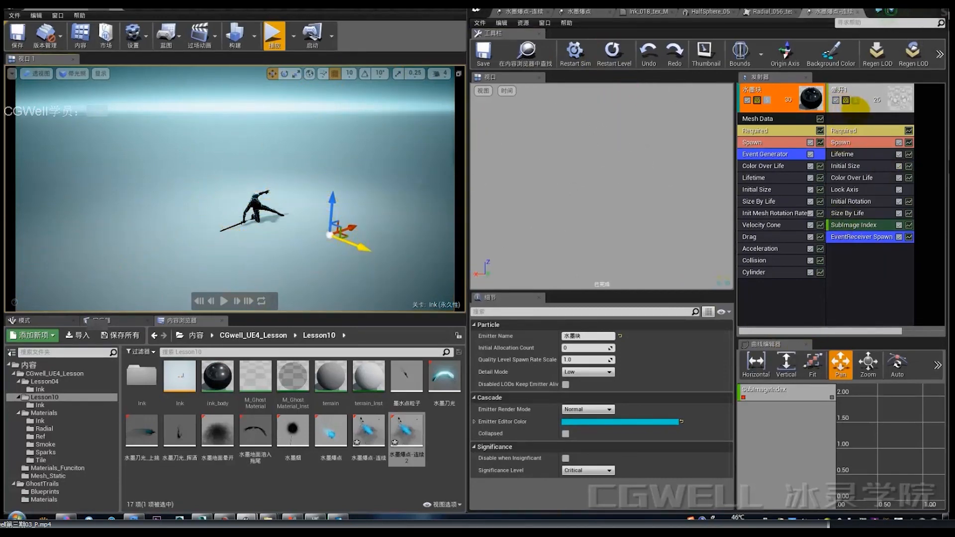
left_click(852, 104)
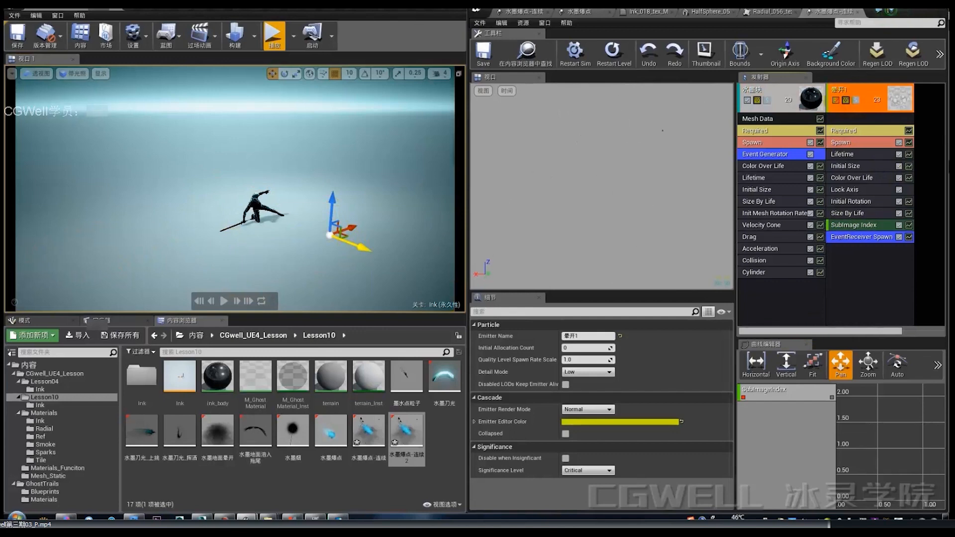
left_click(836, 100)
left_click(836, 101)
left_click(836, 101)
left_click(774, 103)
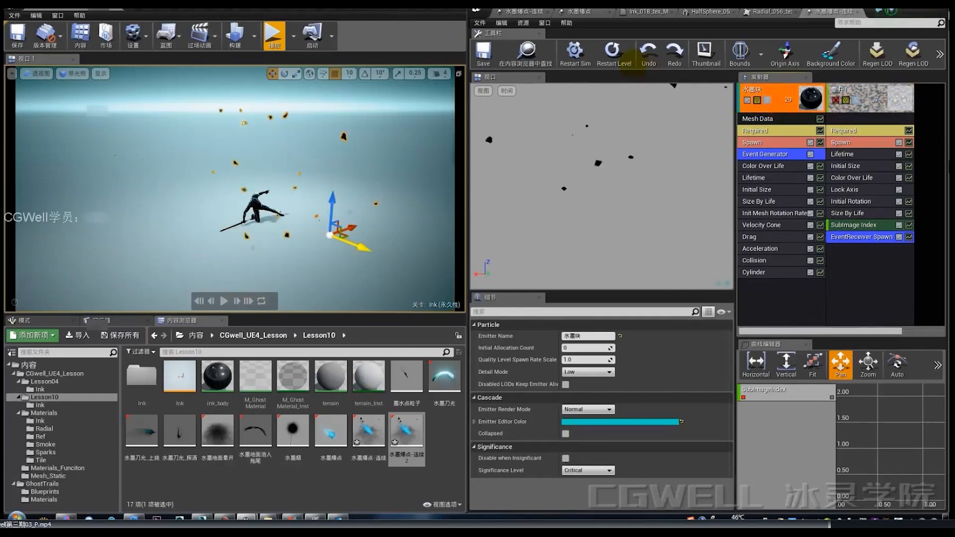
left_click(617, 56)
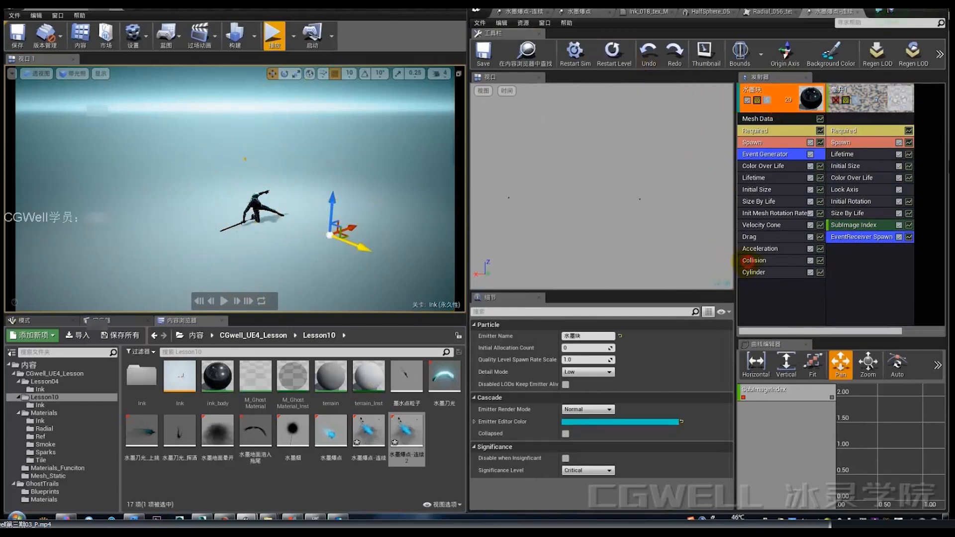
Step: Delete the Collision, Event Generator and Init Mesh Rotation Rate modules from the 水墨块 emitter, and EventReceiver Spawn from 晕开1
left_click(753, 260)
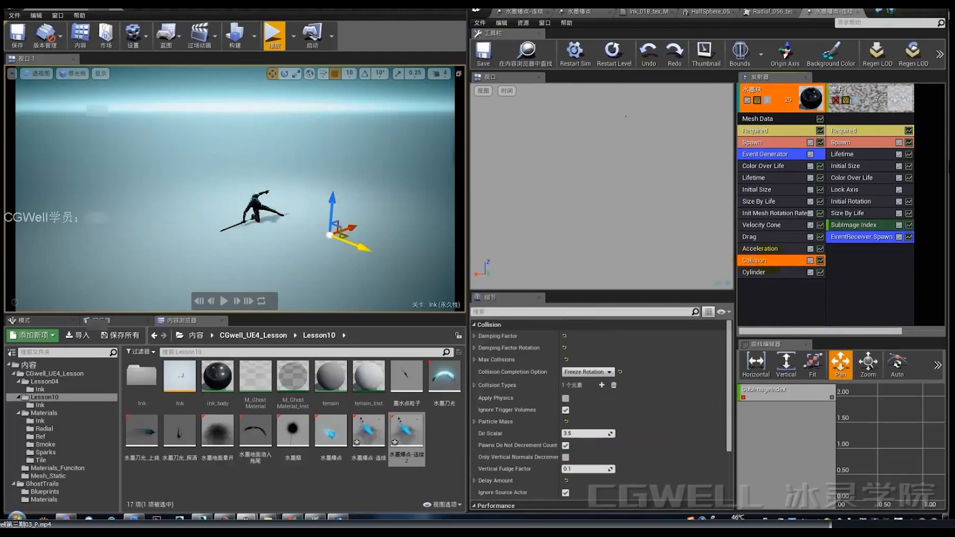
key("Delete")
left_click(767, 238)
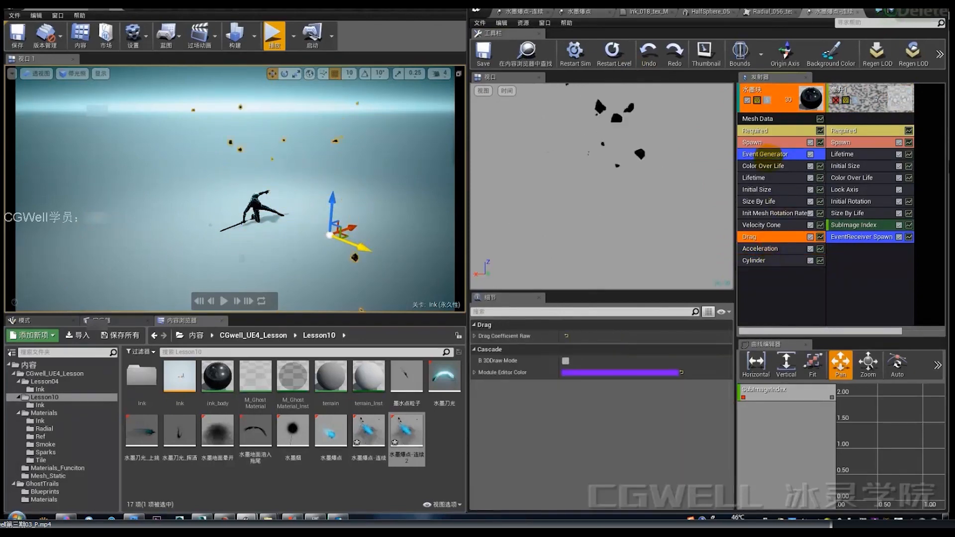
left_click(768, 155)
key("Delete")
left_click(849, 237)
key("Delete")
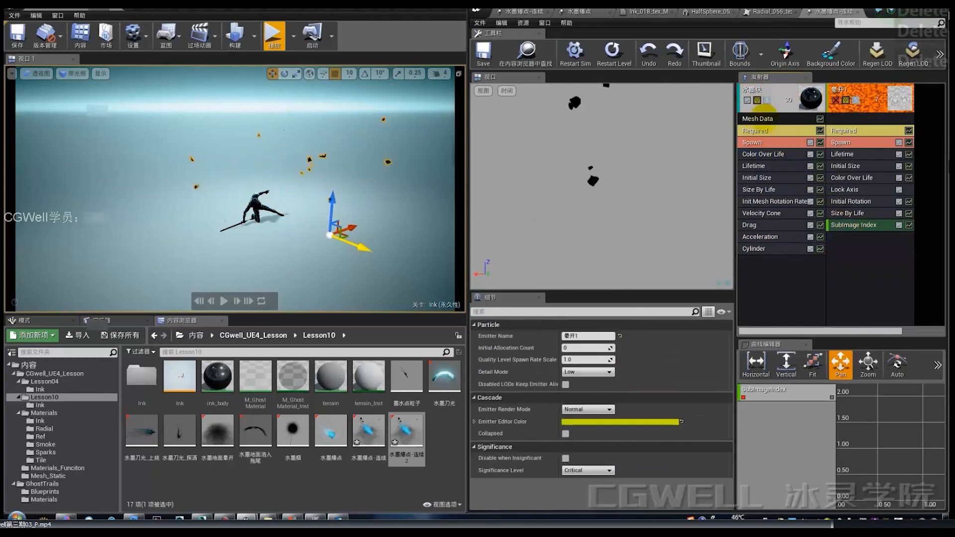
left_click(620, 57)
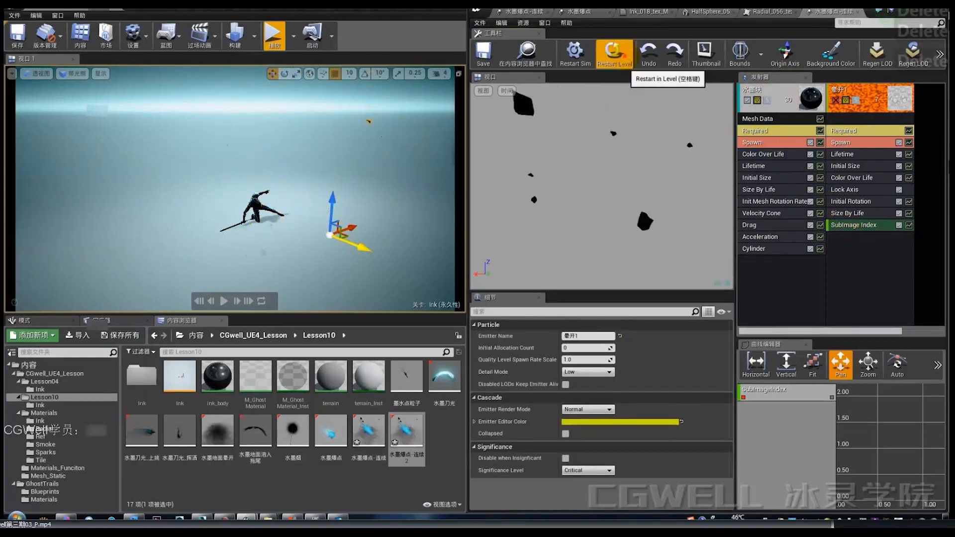
left_click(627, 58)
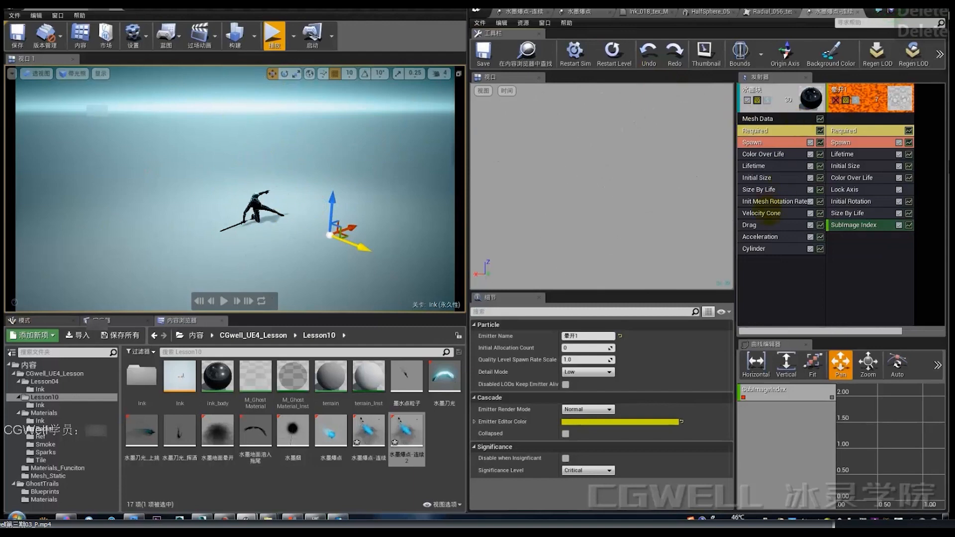
left_click(774, 201)
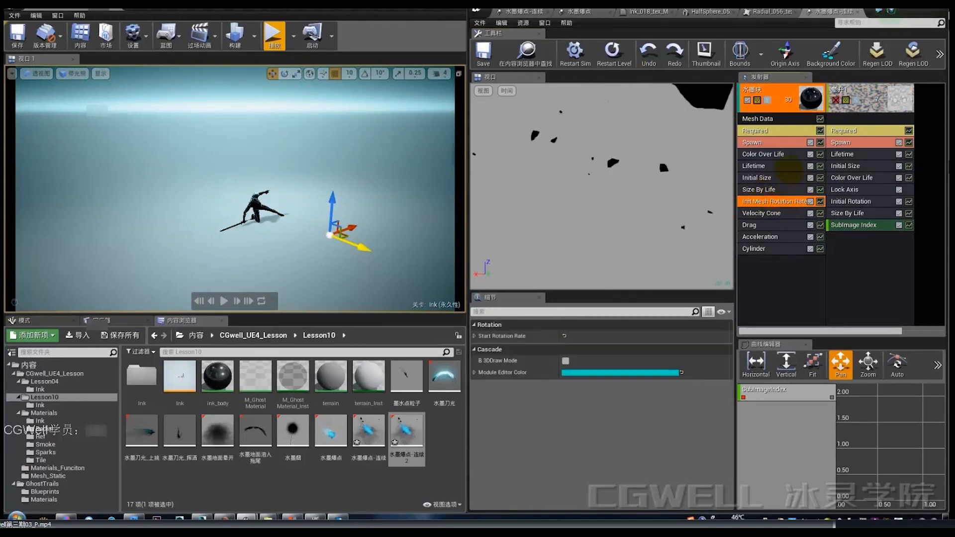
key("Delete")
Step: Open the Stone_mesh_001_cg mesh used in 水墨块's Mesh Data for inspection, and return to the particle system
left_click(757, 119)
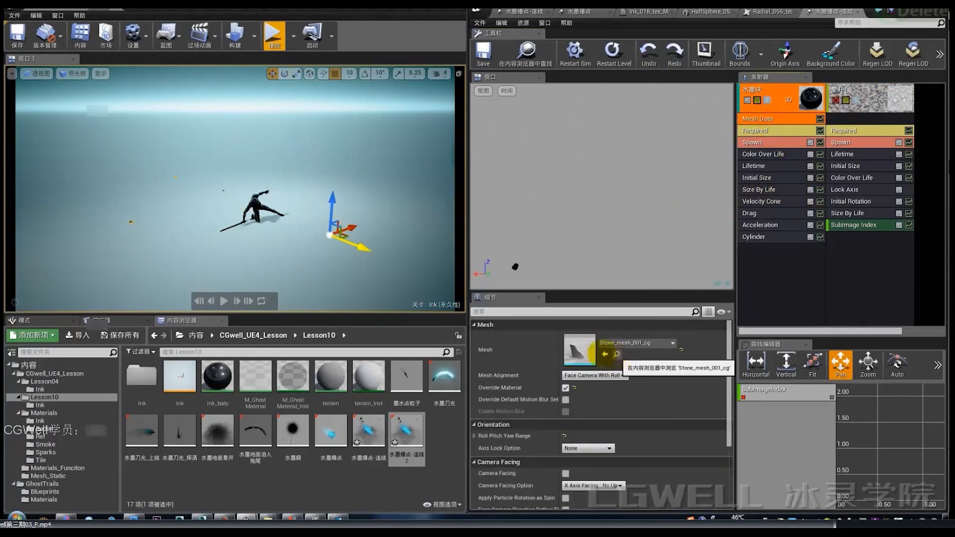
double_click(590, 351)
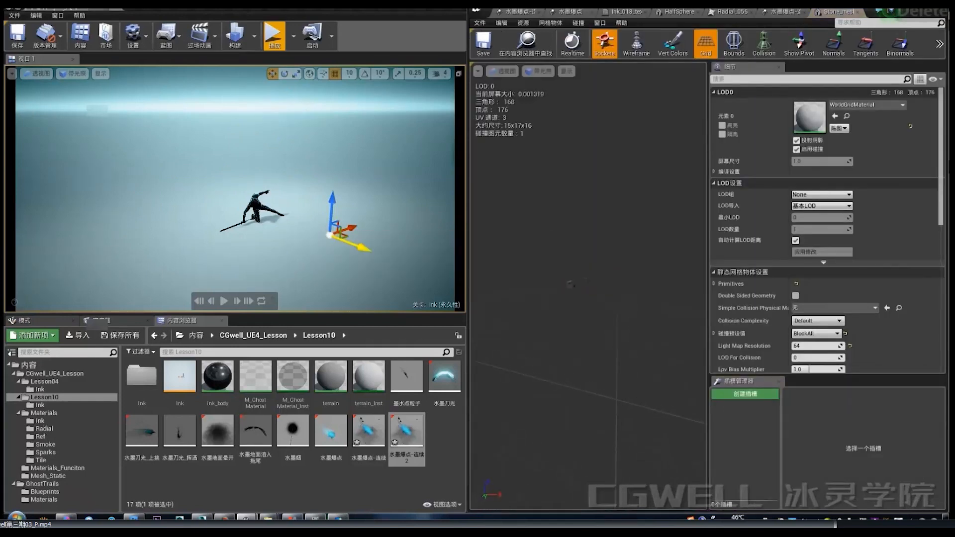
left_click_drag(586, 278, 557, 228)
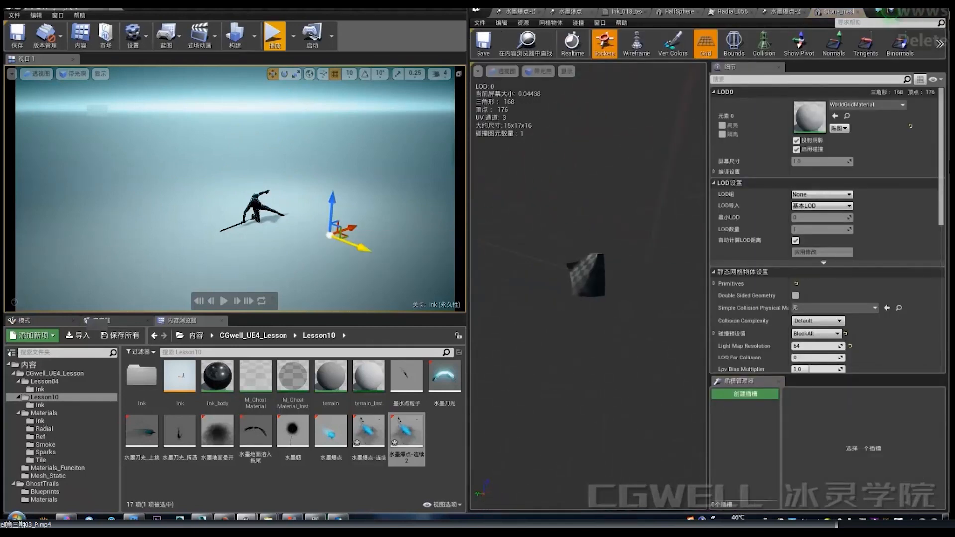
left_click(859, 12)
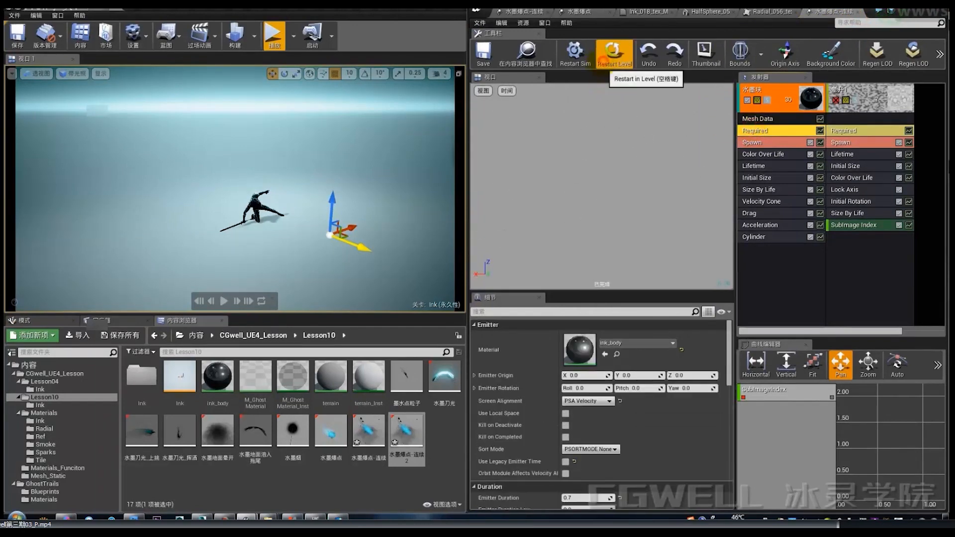
Step: Replay the ink blocks in the level and examine the 水墨块 emitter's Required and Spawn rate settings
left_click(614, 53)
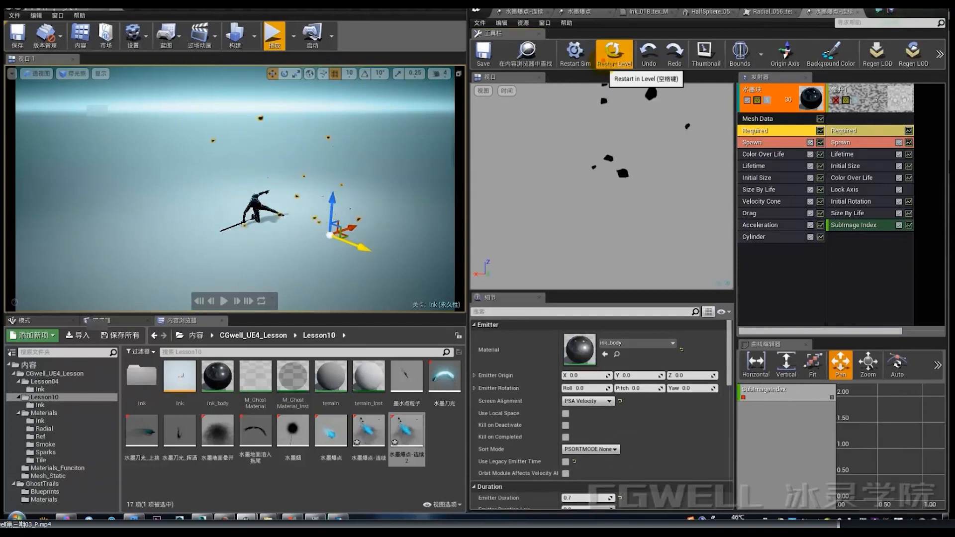
left_click(609, 58)
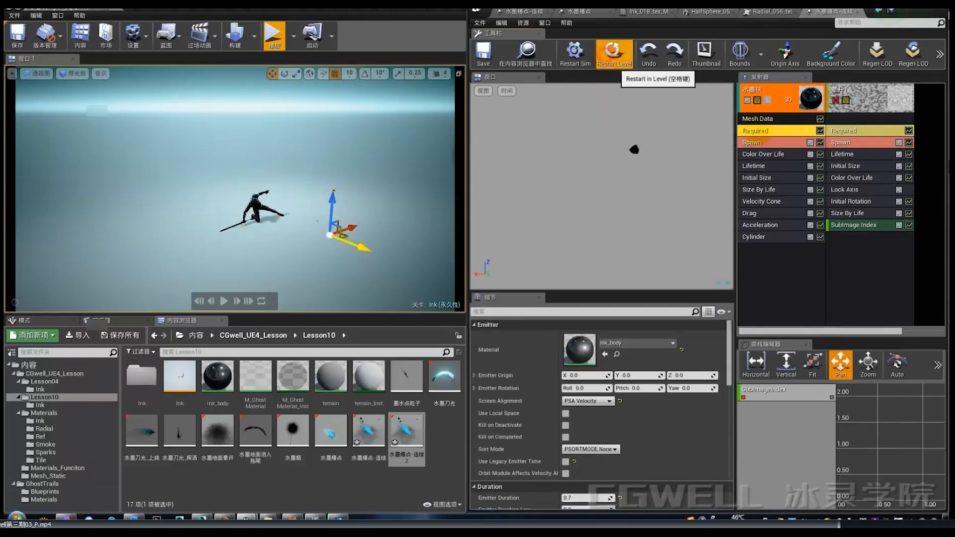
left_click(763, 120)
left_click(768, 131)
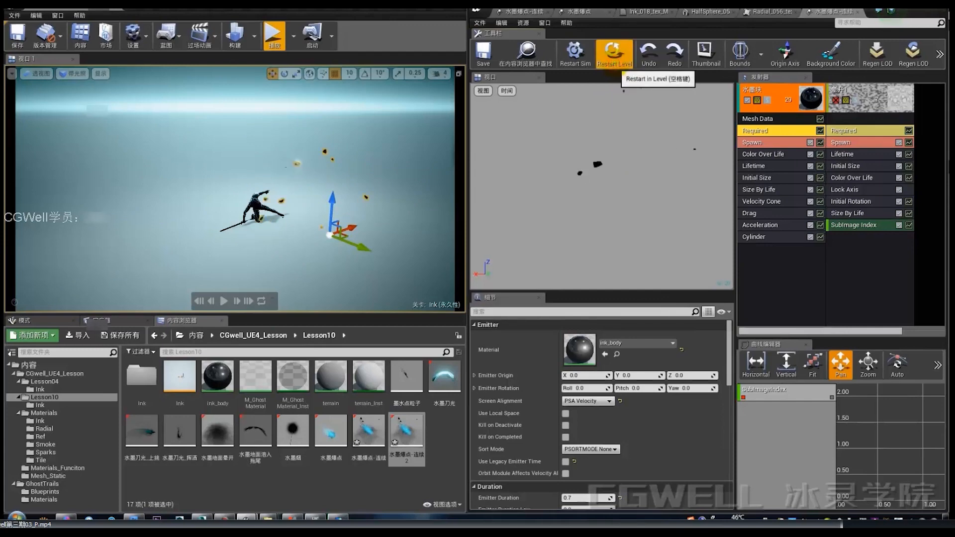
left_click(766, 142)
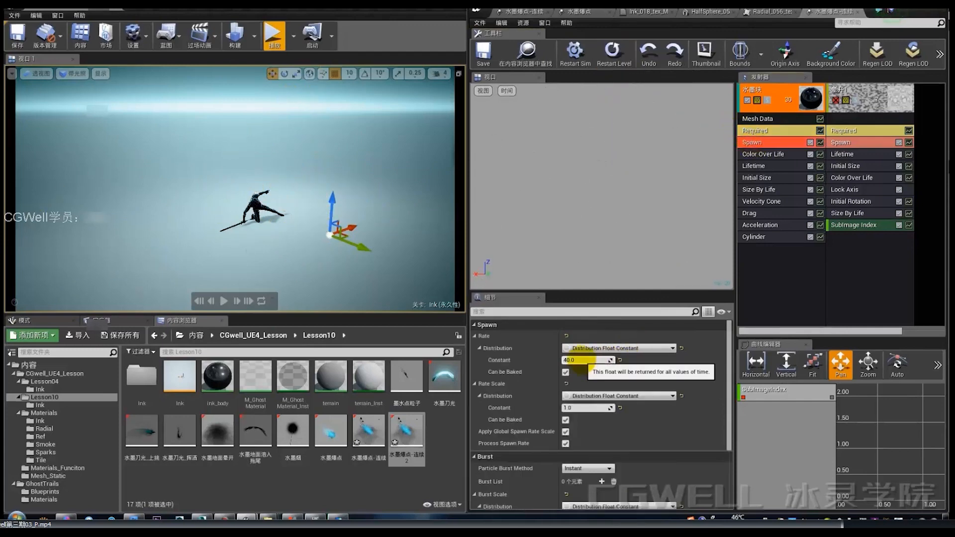
scroll(612, 395, "down", 3)
scroll(609, 391, "up", 3)
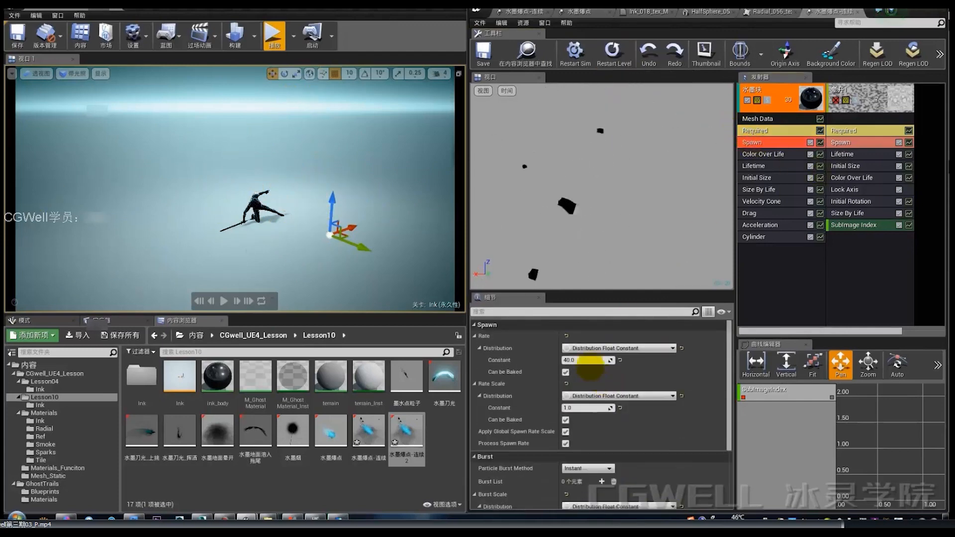
left_click(620, 56)
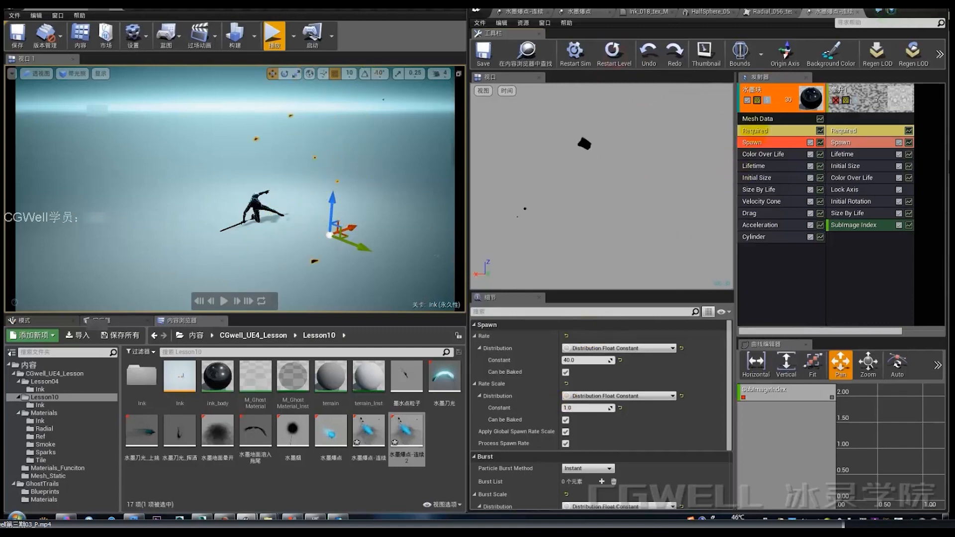
Step: Review the Lifetime settings and the Color Over Life alpha curve points of the 水墨块 emitter
left_click(760, 131)
scroll(598, 421, "down", 4)
left_click(753, 154)
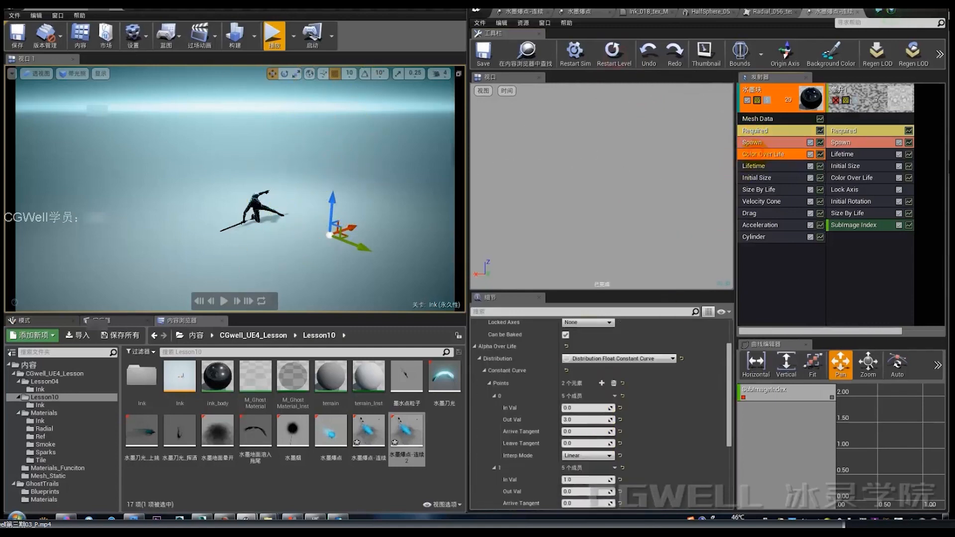
left_click(754, 166)
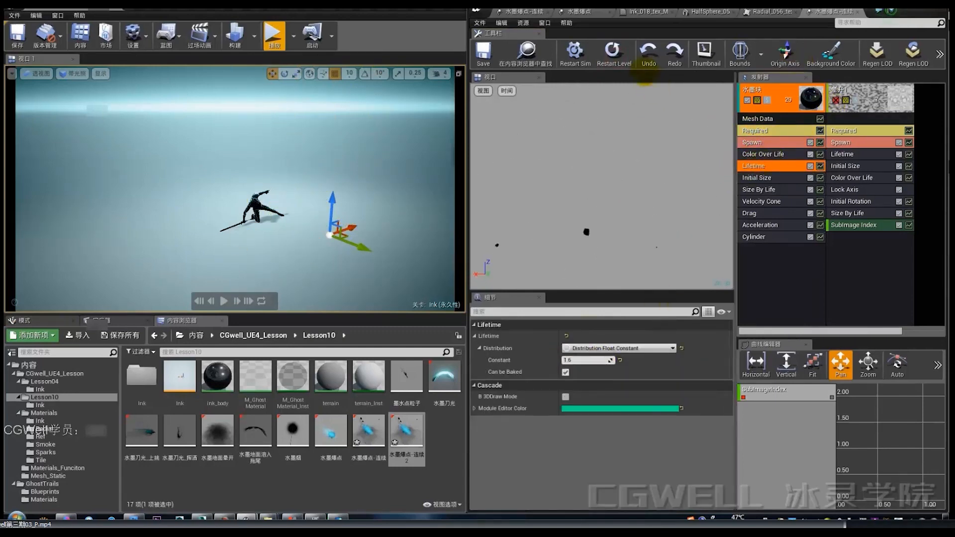
left_click(762, 154)
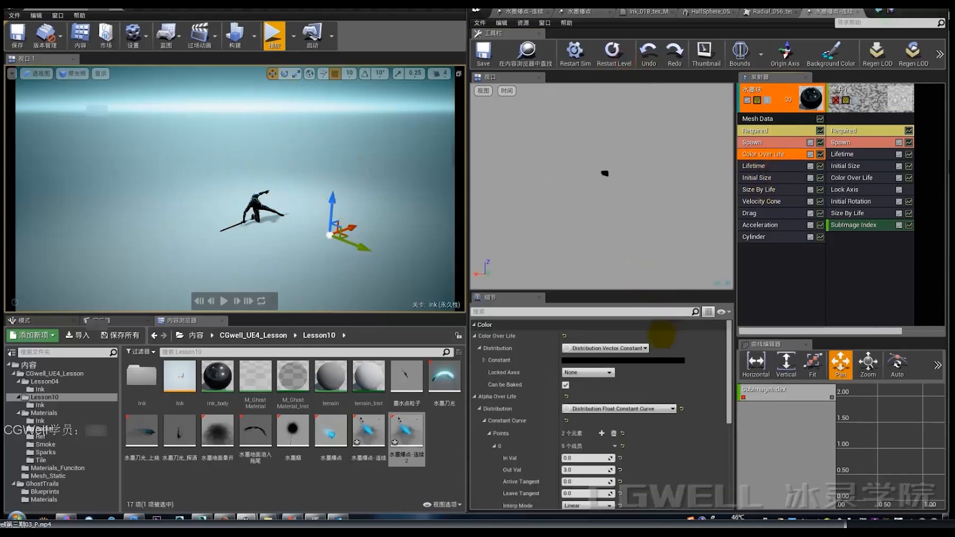
scroll(666, 373, "down", 3)
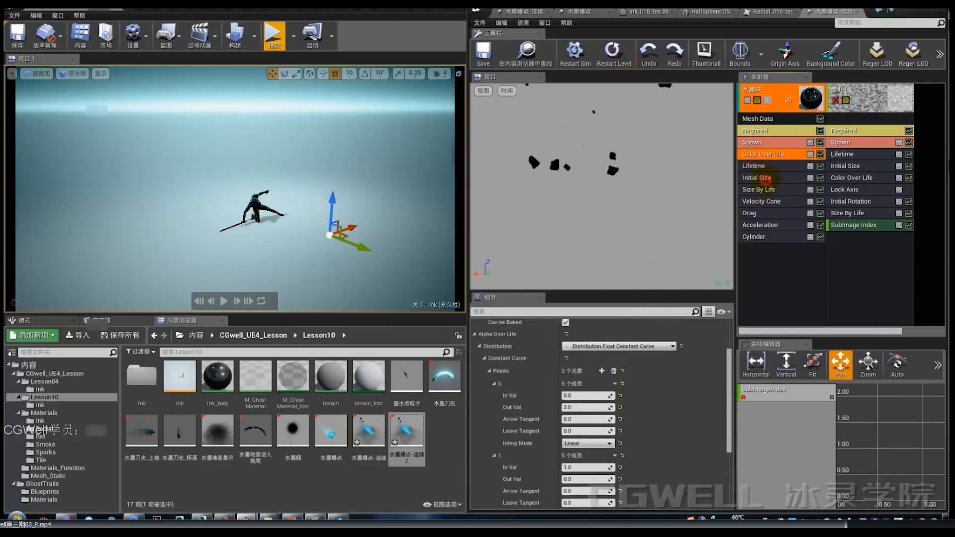
Step: Examine the constant curve points and output values in the 水墨块 emitter's Size By Life module
left_click(759, 190)
scroll(596, 358, "down", 2)
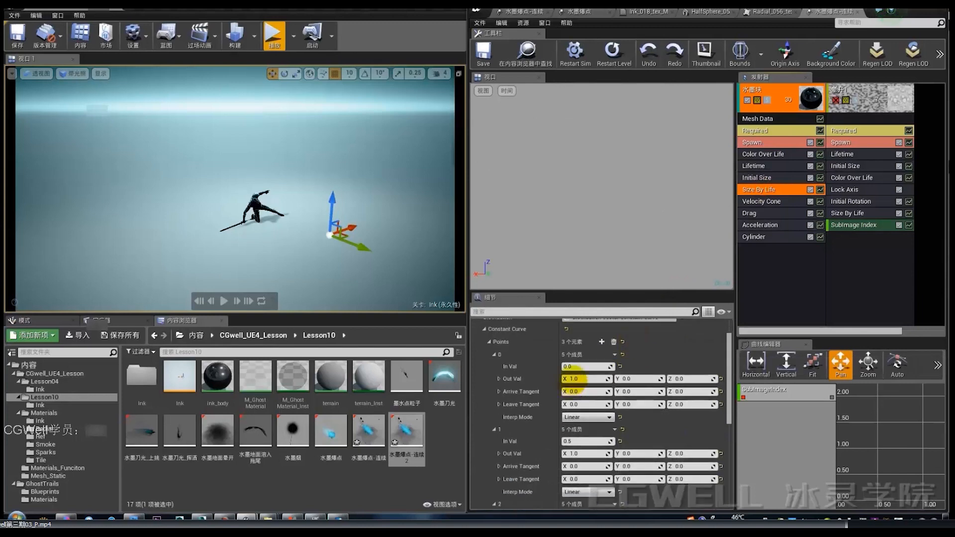
scroll(596, 393, "down", 2)
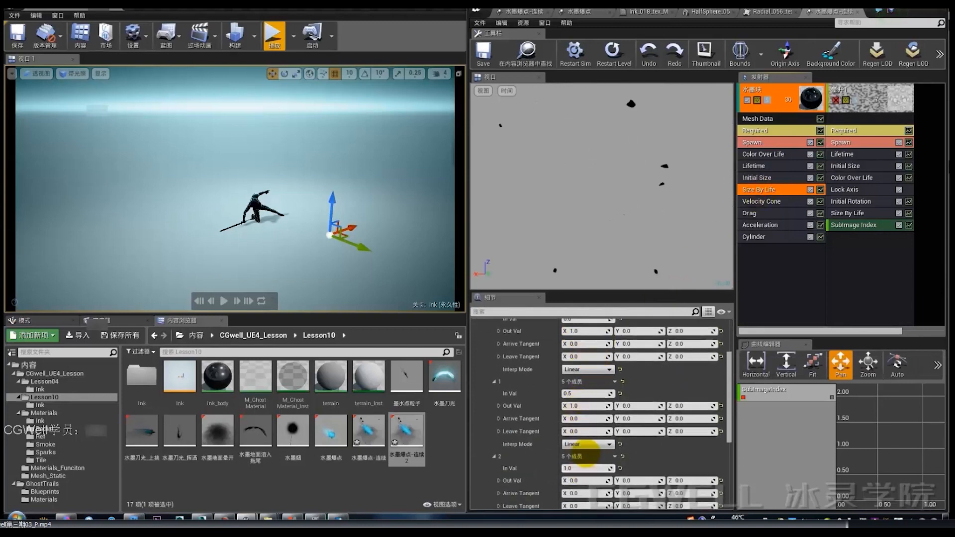
left_click(589, 333)
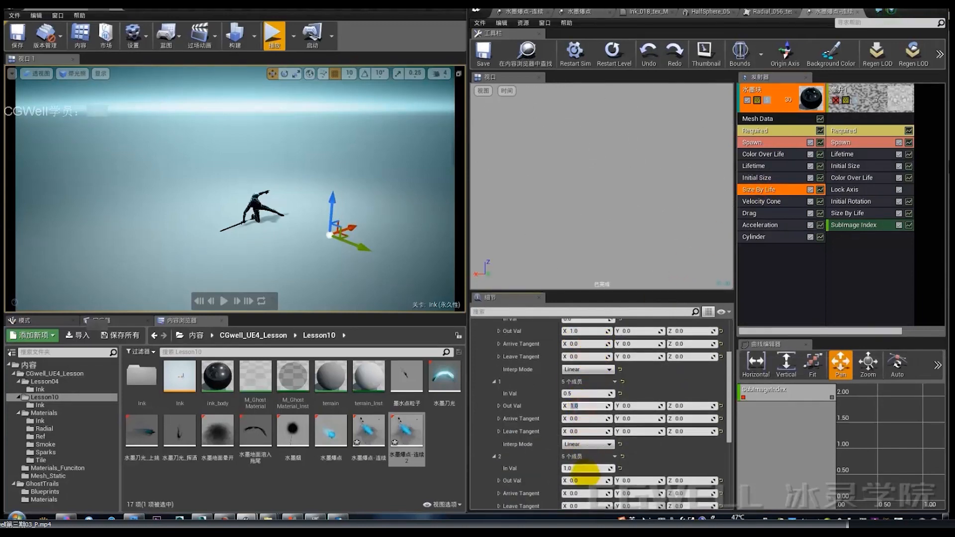
left_click(582, 480)
scroll(586, 468, "down", 3)
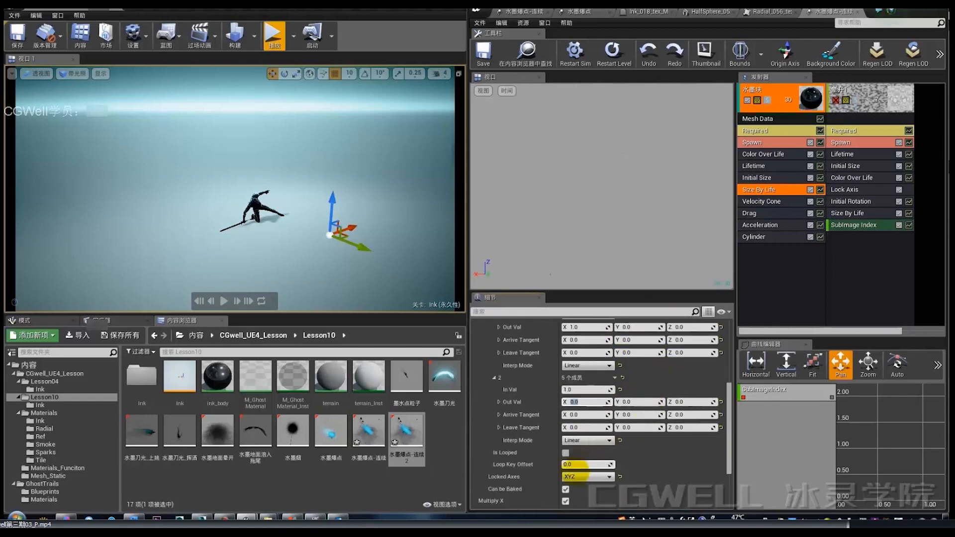
scroll(596, 465, "up", 2)
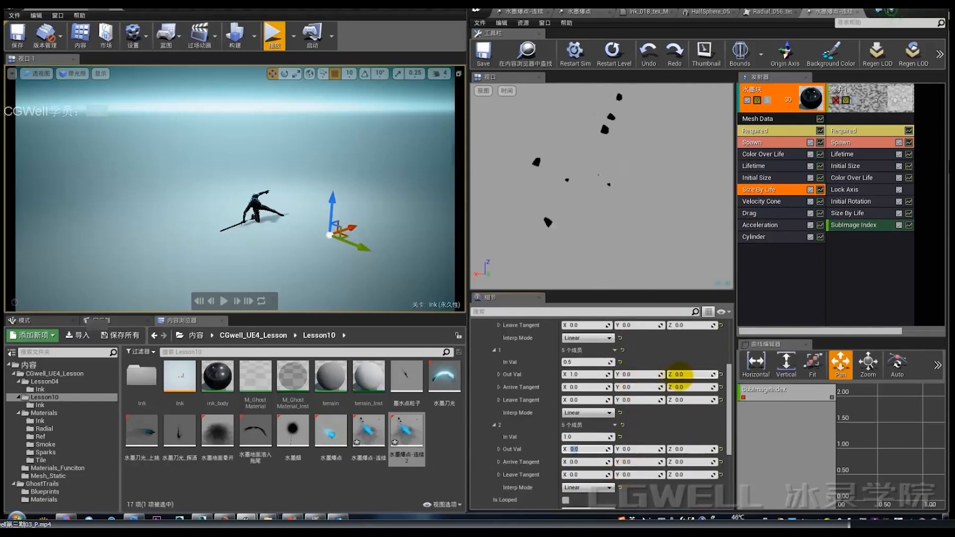
scroll(646, 358, "up", 1)
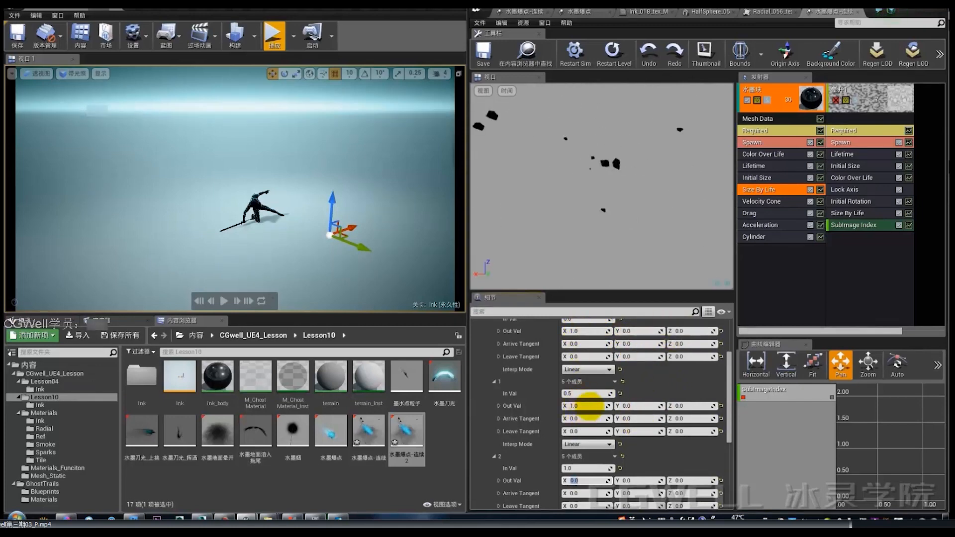
scroll(597, 395, "down", 1)
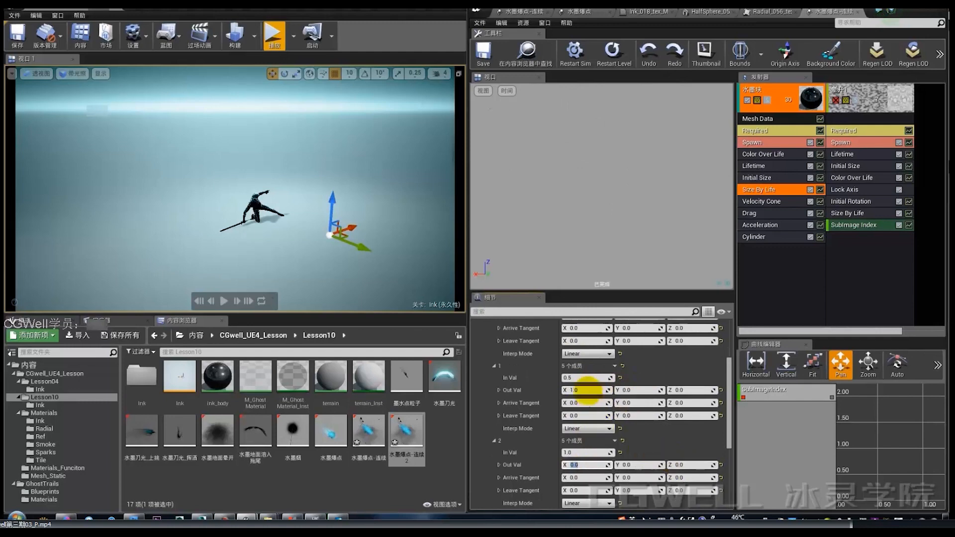
Step: Review the 水墨块 emitter's Velocity Cone ranges, replay the effect in the level, and inspect the Drag coefficient distribution
left_click(761, 201)
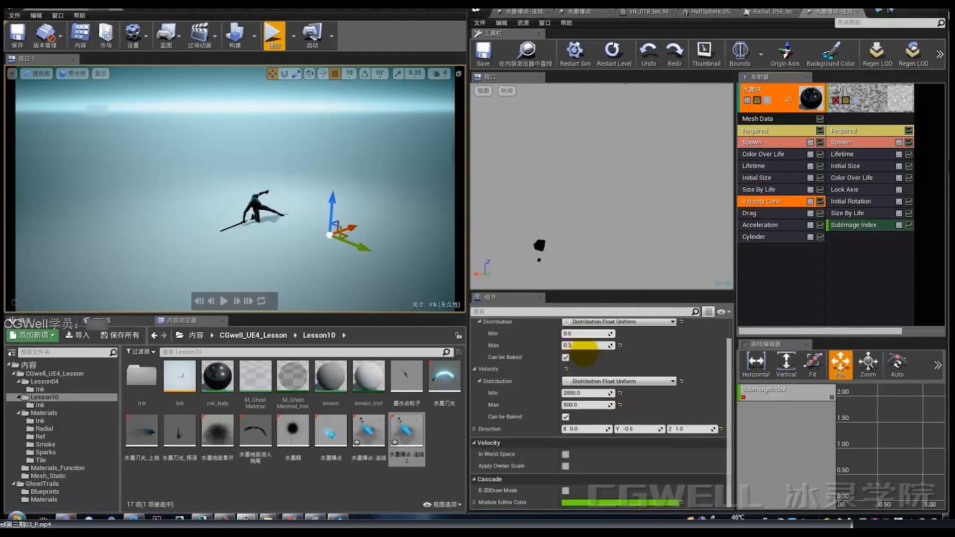
left_click(613, 52)
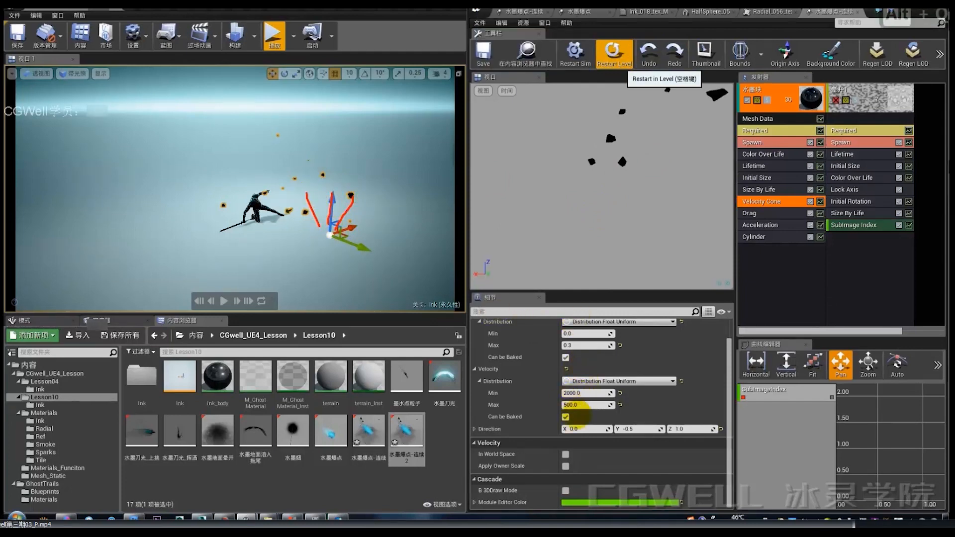
left_click(761, 213)
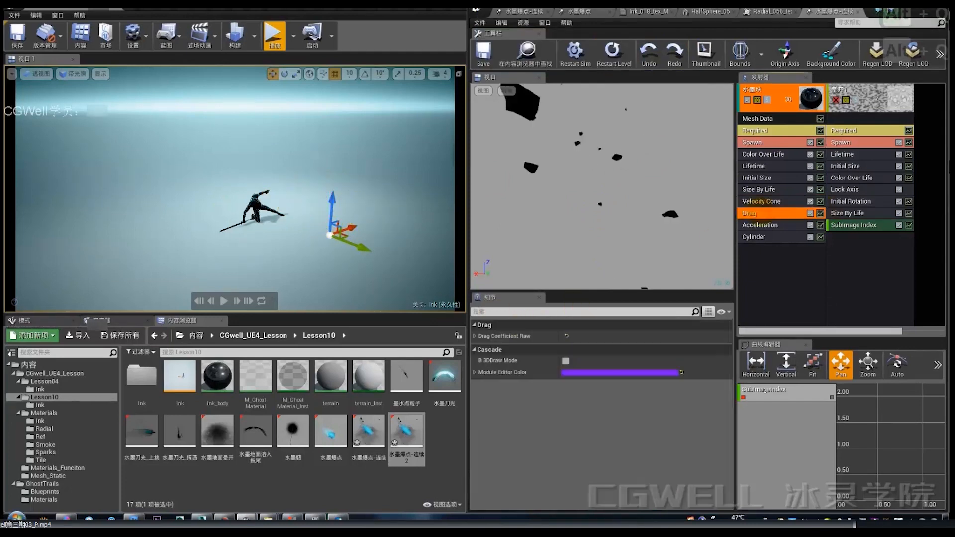
left_click(475, 336)
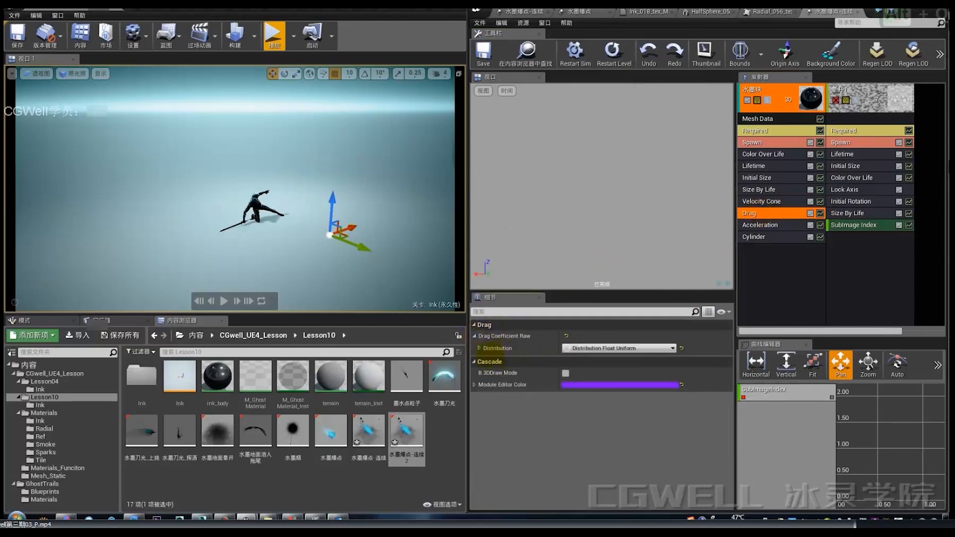
left_click(479, 348)
Step: Inspect the Acceleration module's vector range and replay the effect in the level with the module disabled
left_click(760, 224)
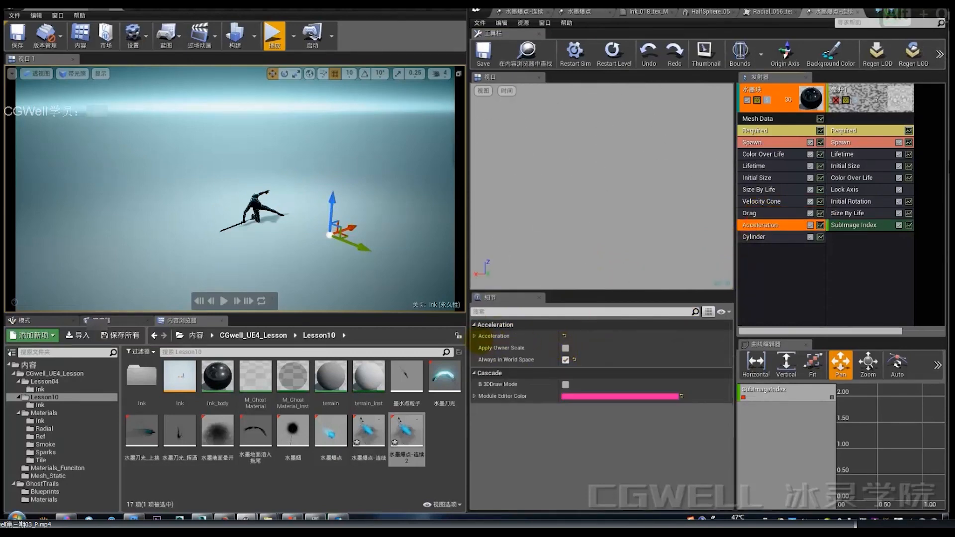
left_click(474, 336)
left_click(479, 348)
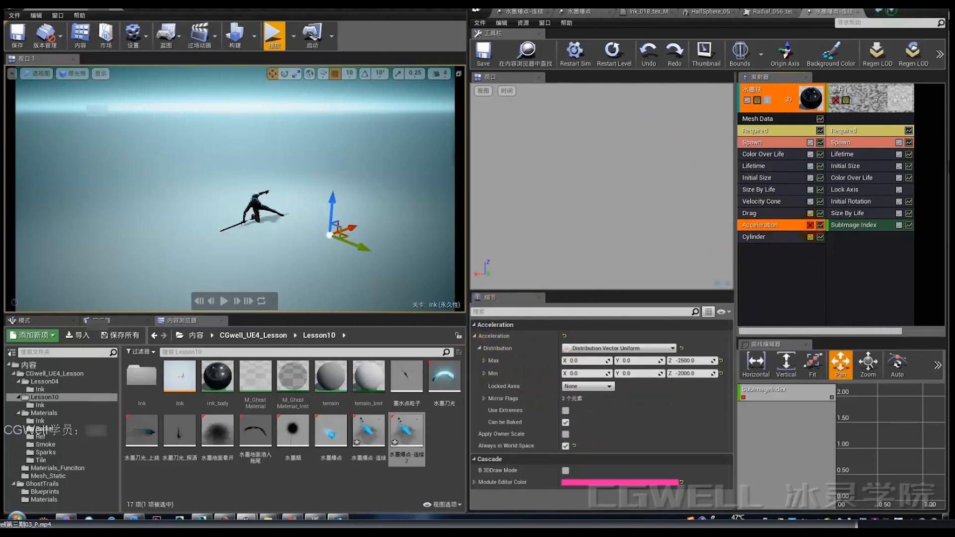
left_click(614, 51)
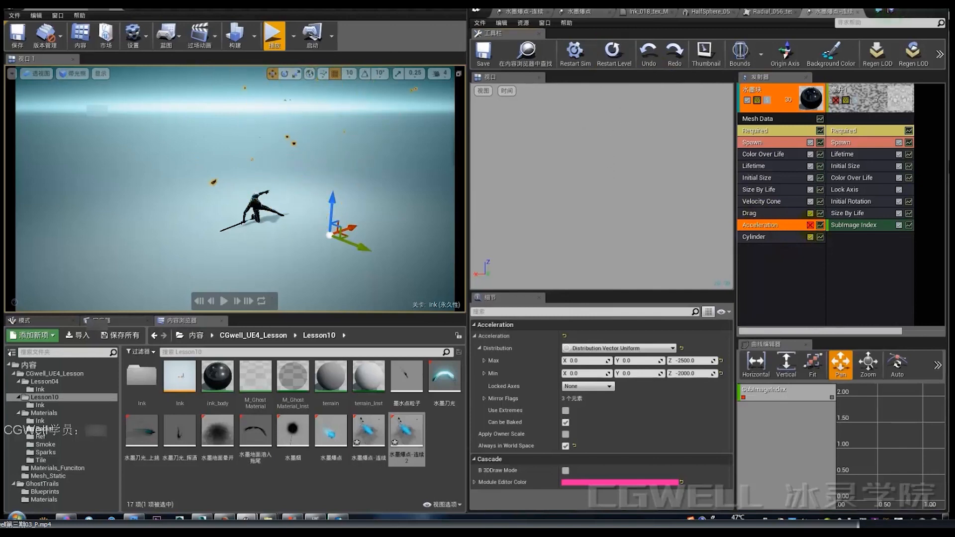
Step: Examine the Cylinder module's start radius and start height ranges and replay the ink blocks in the level
left_click(789, 235)
scroll(585, 374, "down", 2)
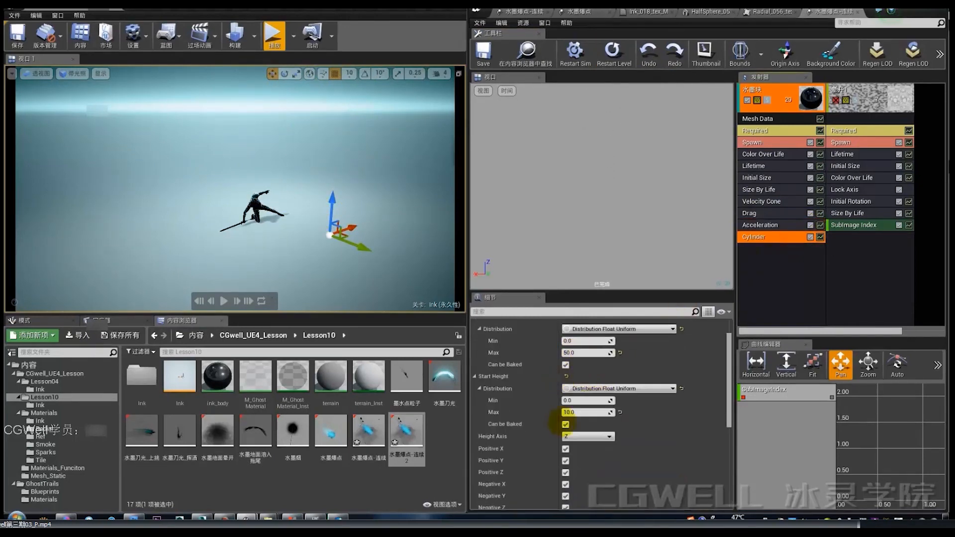
scroll(567, 428, "up", 1)
left_click(614, 51)
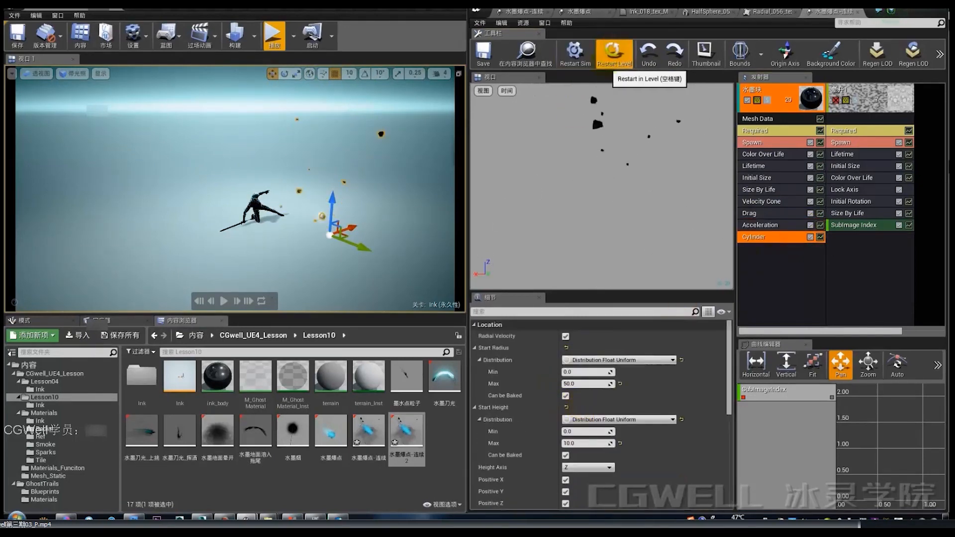
left_click(581, 443)
left_click(577, 383)
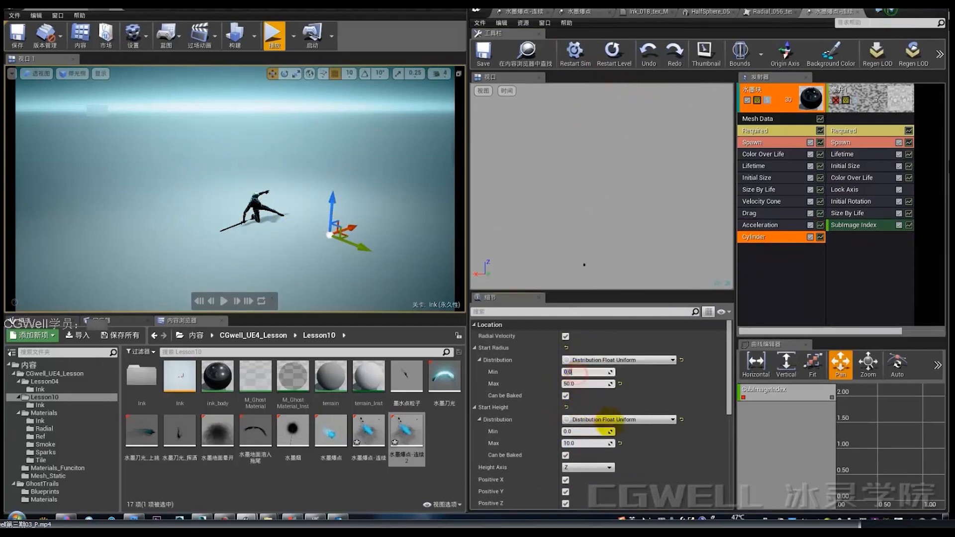
left_click(785, 266)
left_click(761, 238)
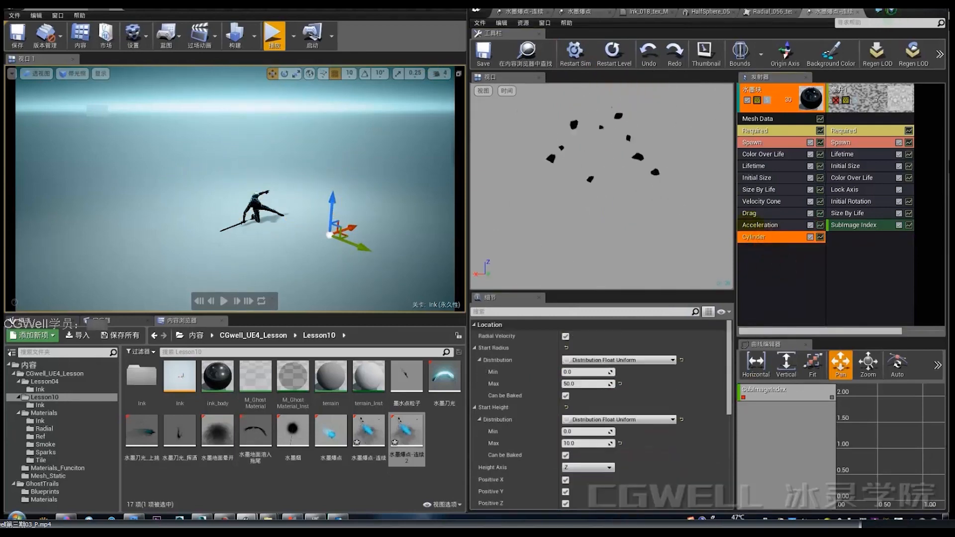
left_click(757, 256)
right_click(766, 259)
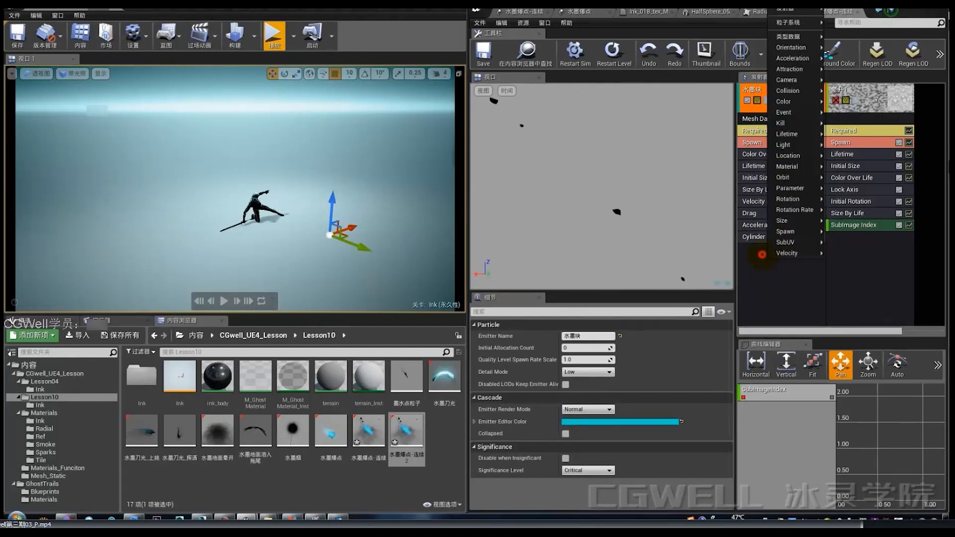
left_click(761, 254)
left_click(614, 52)
right_click(757, 280)
mouse_move(779, 198)
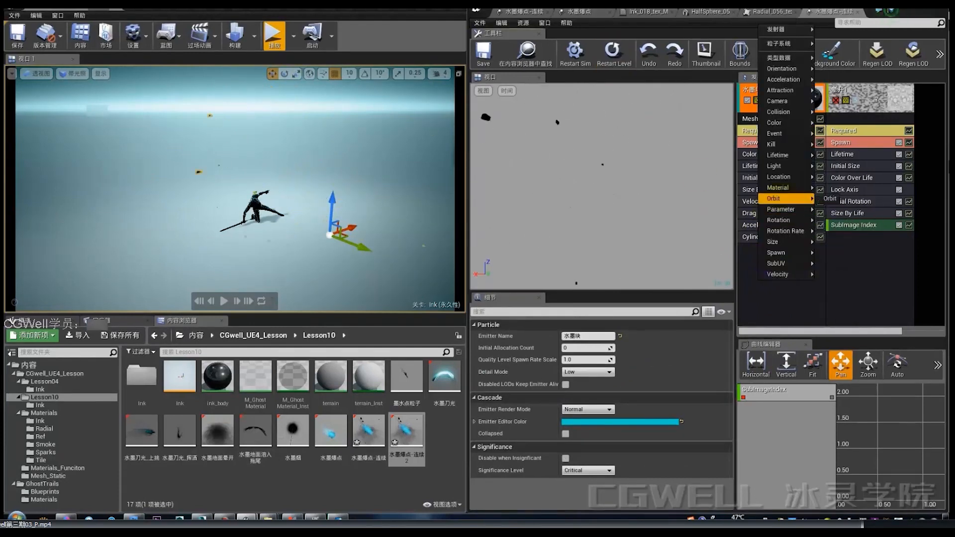
mouse_move(781, 220)
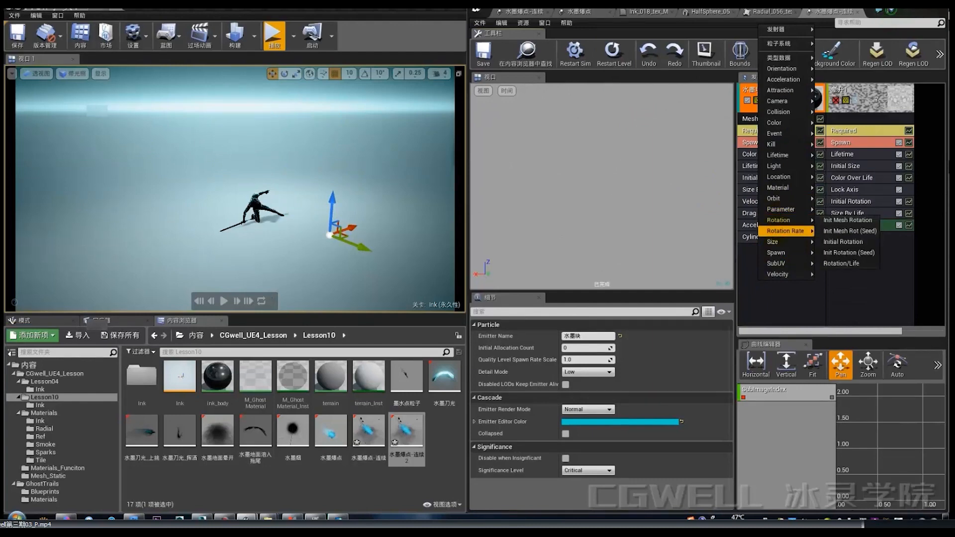
left_click(758, 180)
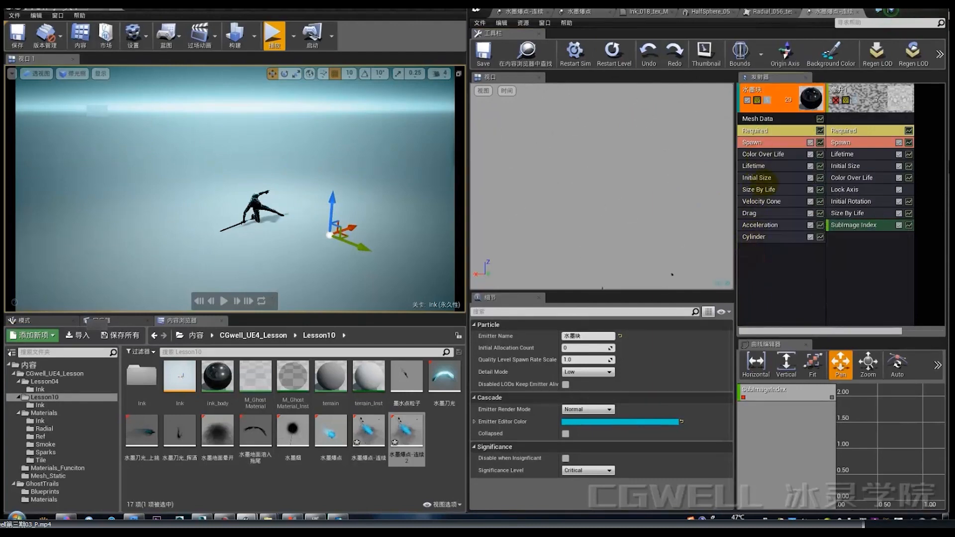
Step: Add an Init Mesh Rotation module to the 水墨块 emitter, check its Start Rotation range, and replay the effect in the level
right_click(768, 266)
mouse_move(795, 205)
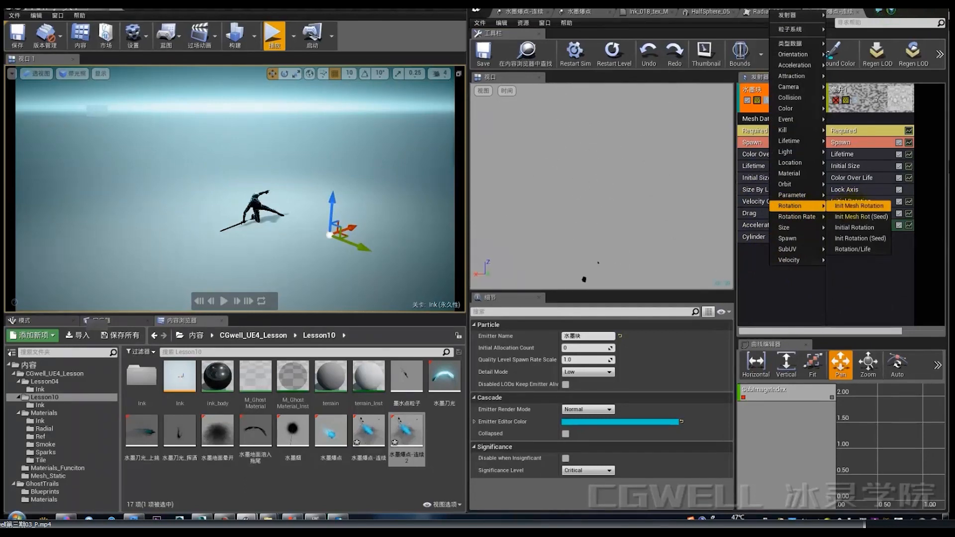
left_click(868, 206)
left_click(572, 360)
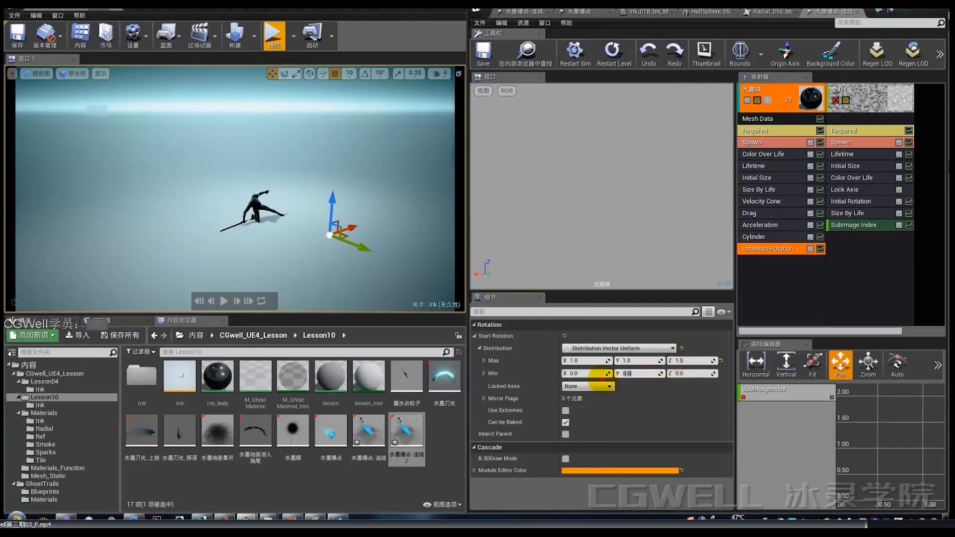
left_click(614, 49)
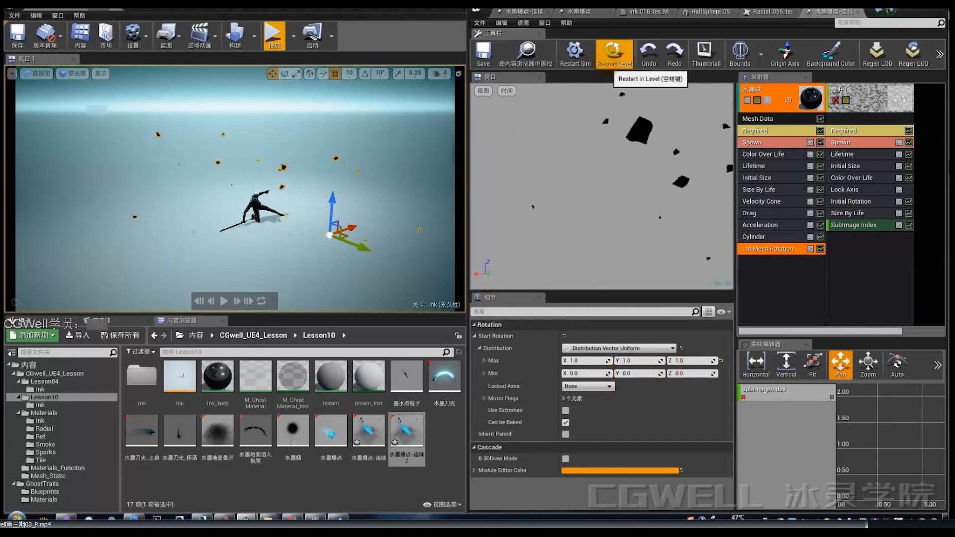
left_click(607, 60)
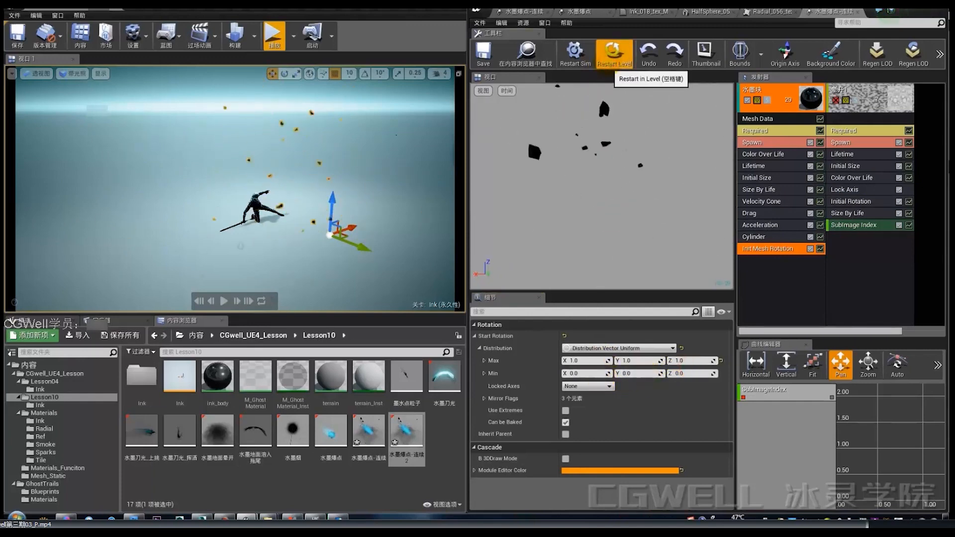
left_click(608, 61)
Step: Add an Init Mesh Rotation Rate module to the 水墨块 emitter
right_click(768, 264)
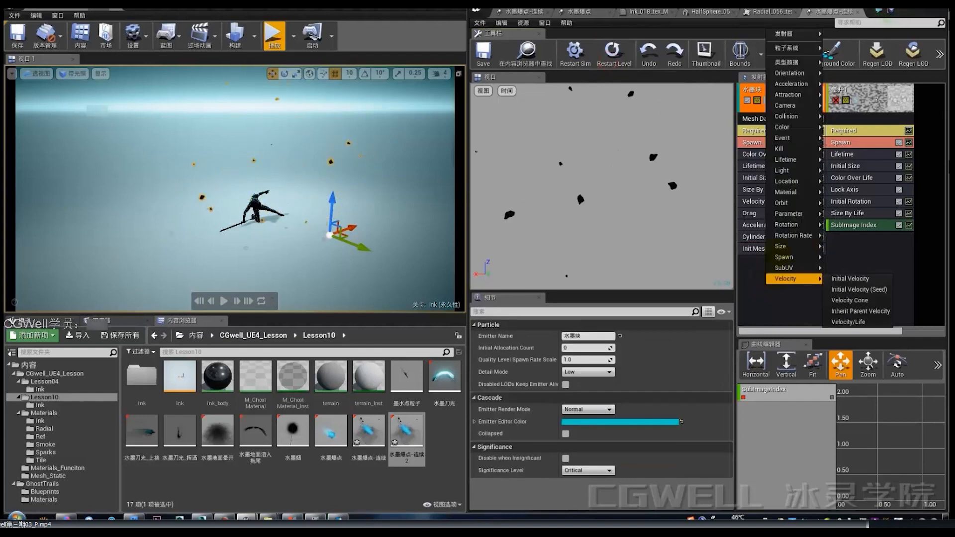
mouse_move(795, 236)
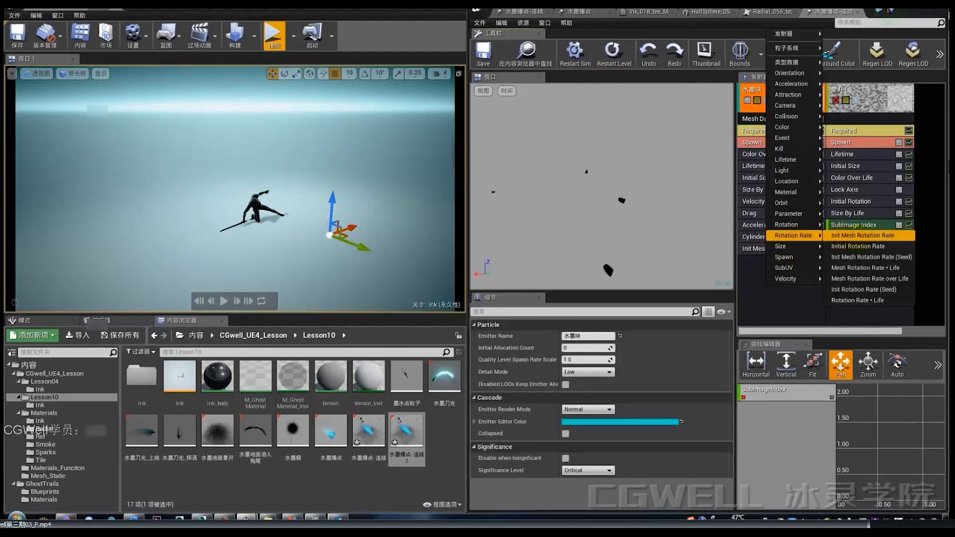
left_click(872, 235)
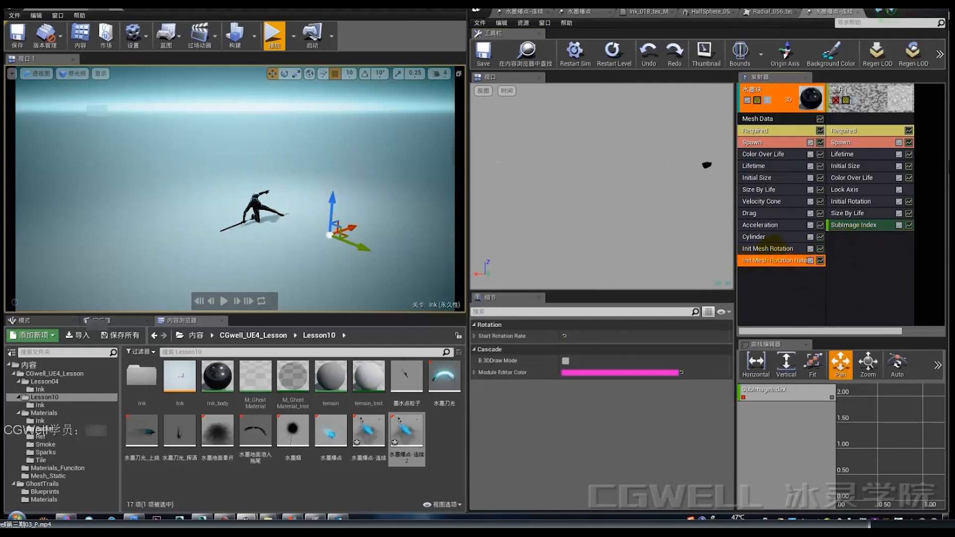
left_click(767, 250)
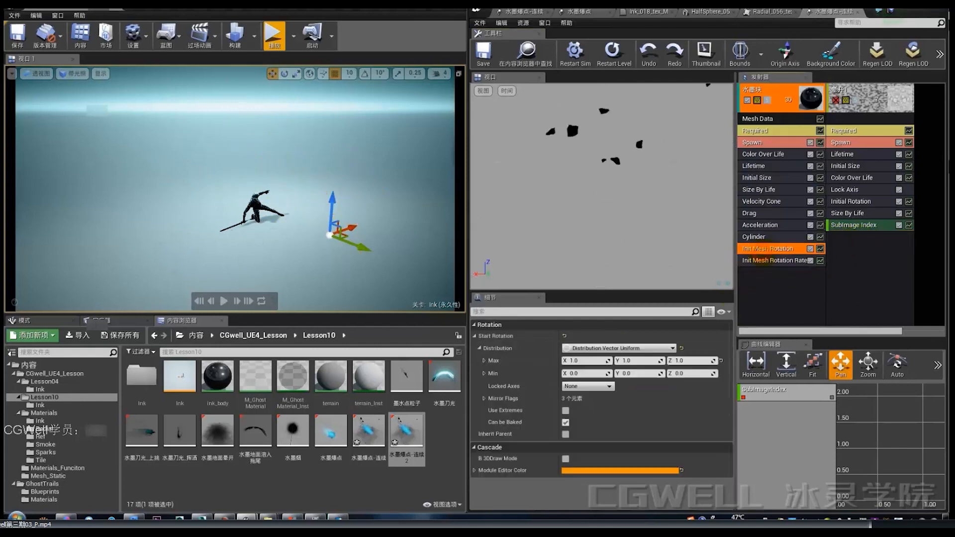
key("alt+q")
left_click_drag(658, 196, 657, 242)
left_click_drag(654, 182, 708, 182)
left_click_drag(709, 186, 708, 239)
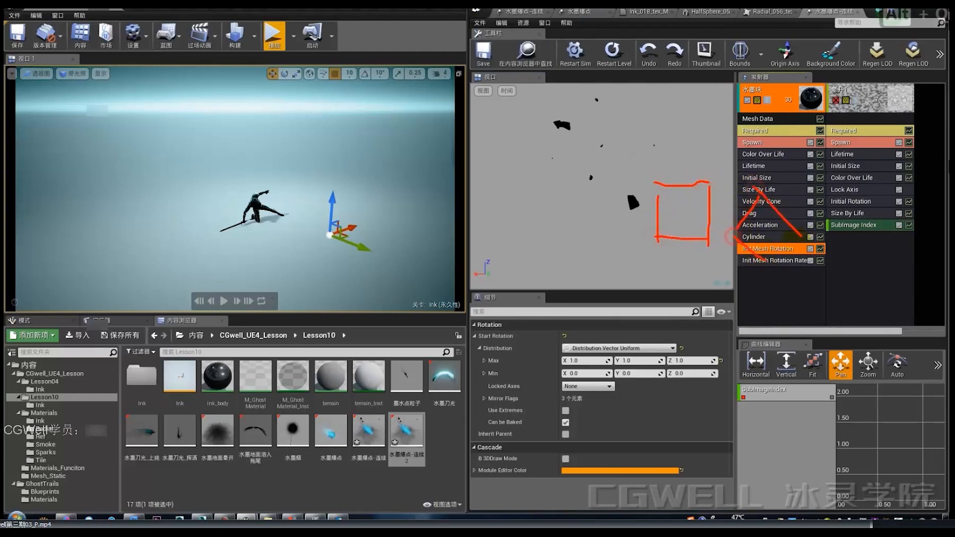
left_click_drag(801, 233, 772, 263)
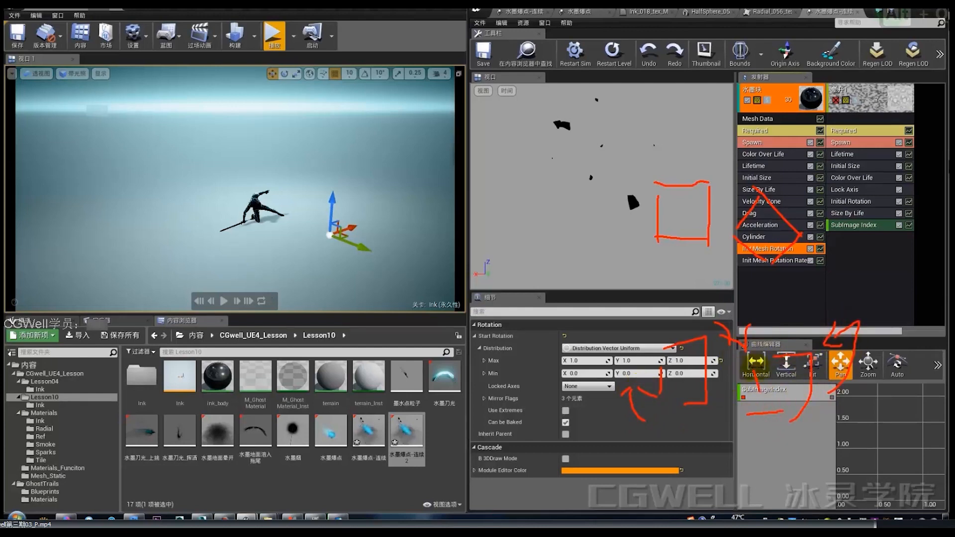
key("Escape")
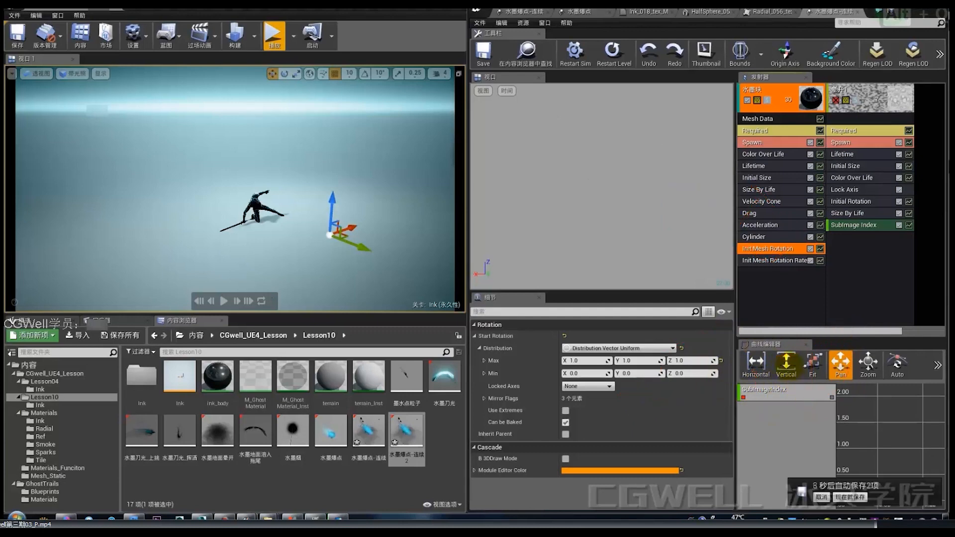
Step: Set the Start Rotation Rate's X range in Init Mesh Rotation Rate to Max 2.0 and Min -2.0
left_click(774, 260)
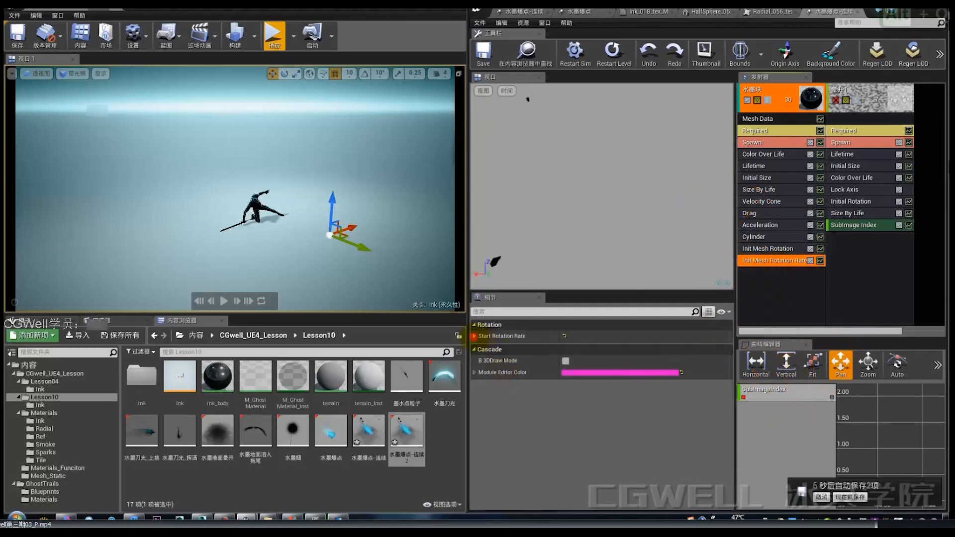
left_click(478, 348)
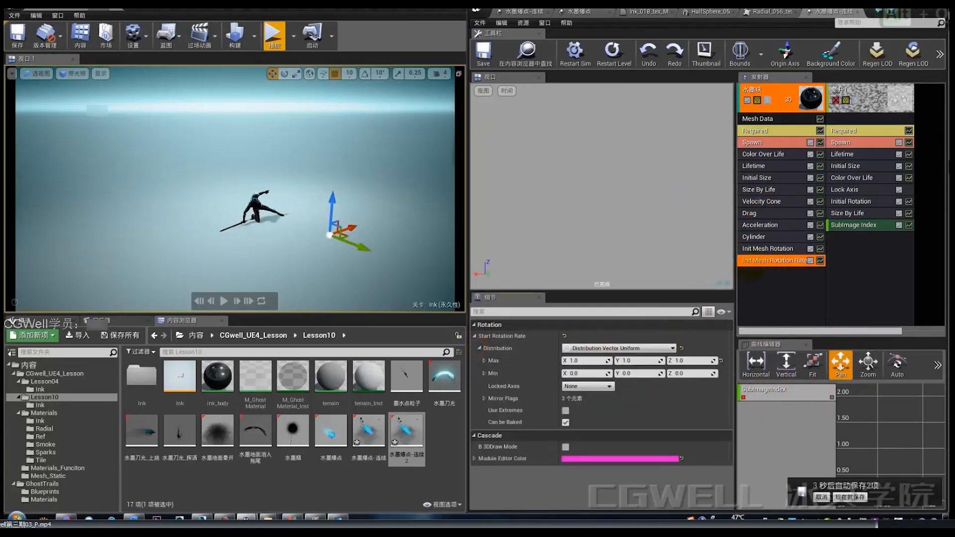
left_click(597, 362)
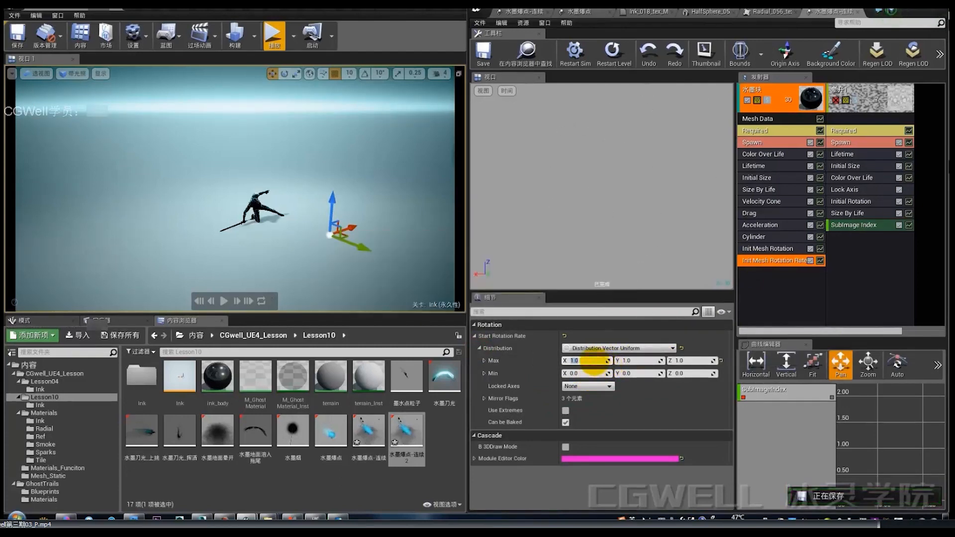
left_click(589, 373)
type("-0.2")
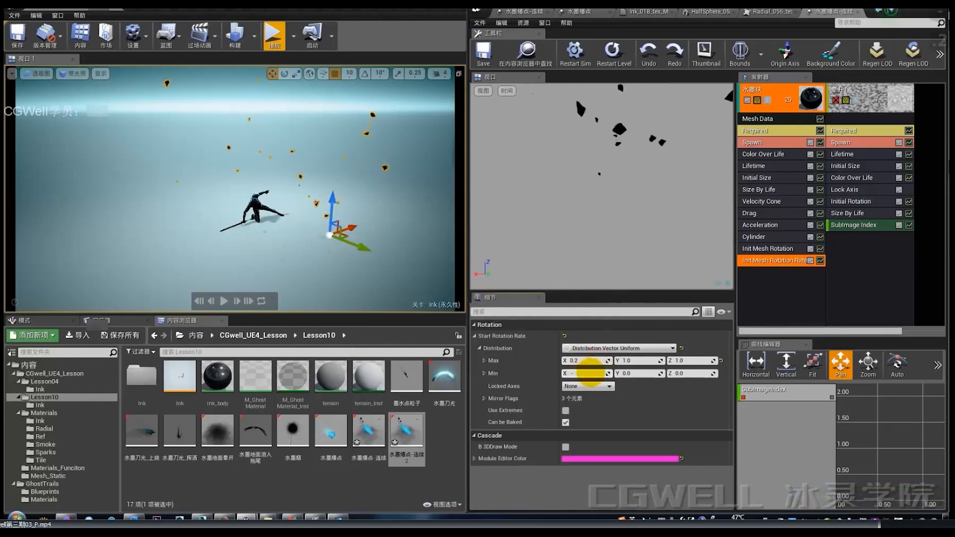
key("Return")
left_click(589, 363)
type("2")
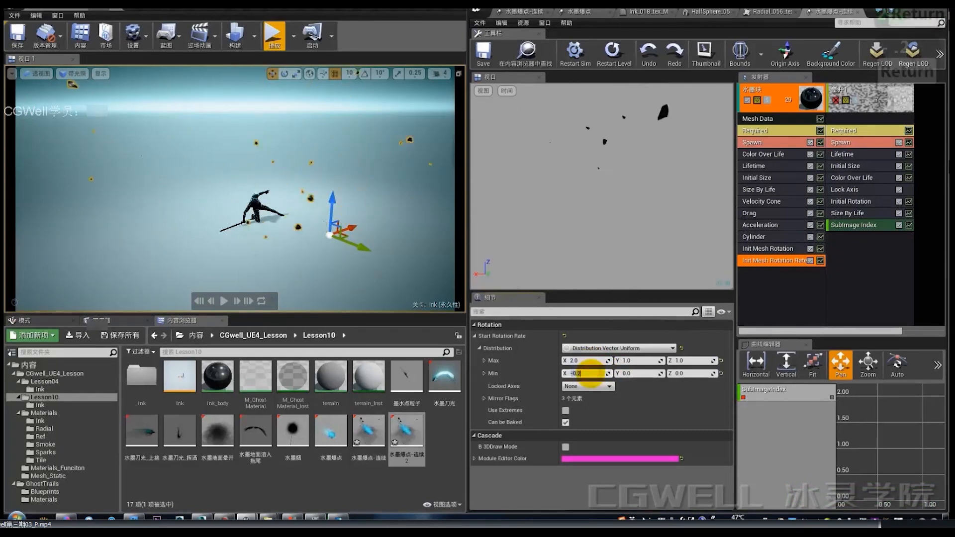
key("Return")
left_click(589, 373)
type("-")
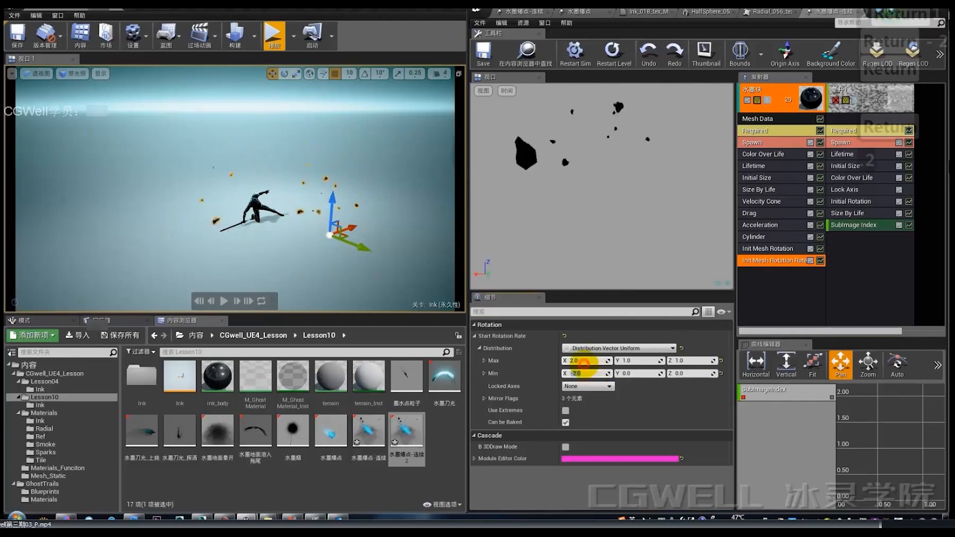
left_click(631, 360)
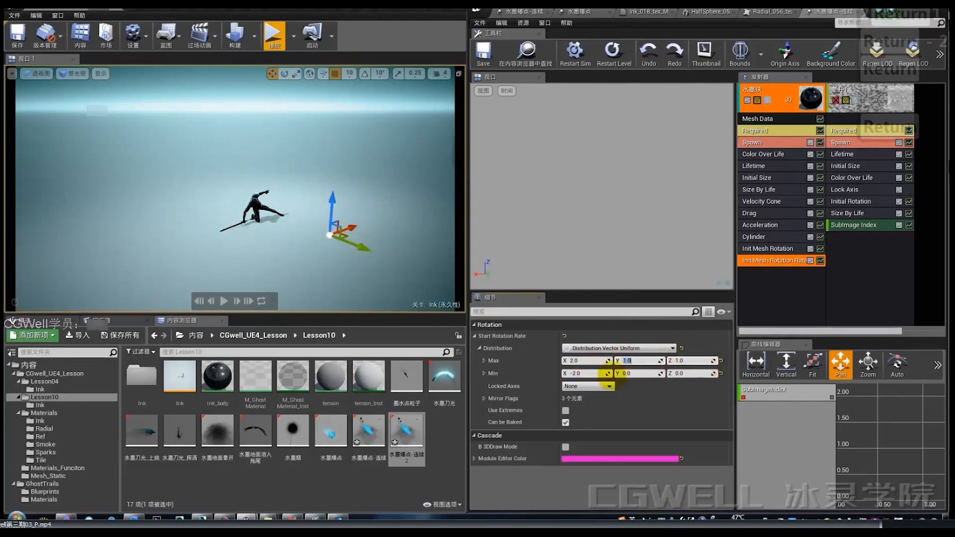
left_click(642, 375)
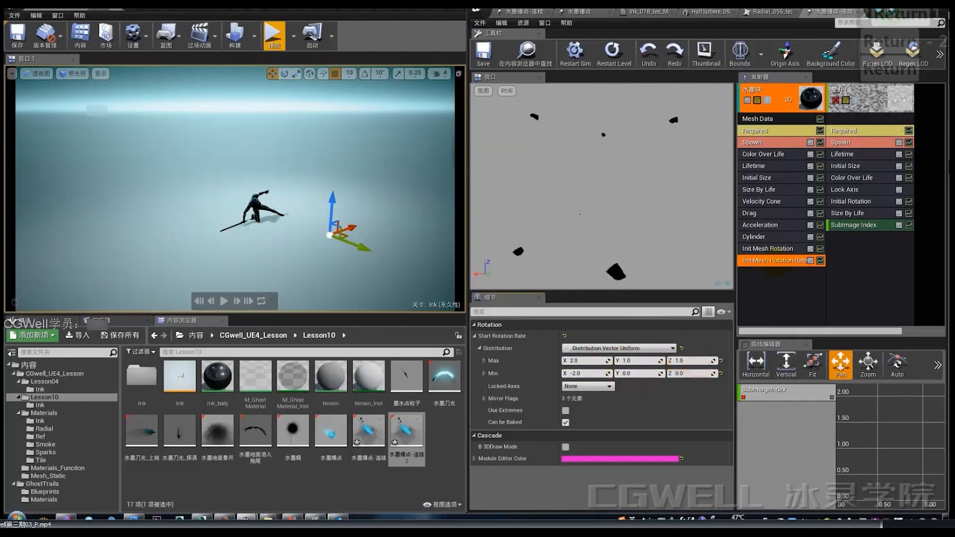
Step: Add a Collision module to the 水墨块 emitter, inspect its Damping Factor distribution, and replay the effect in the level
right_click(759, 278)
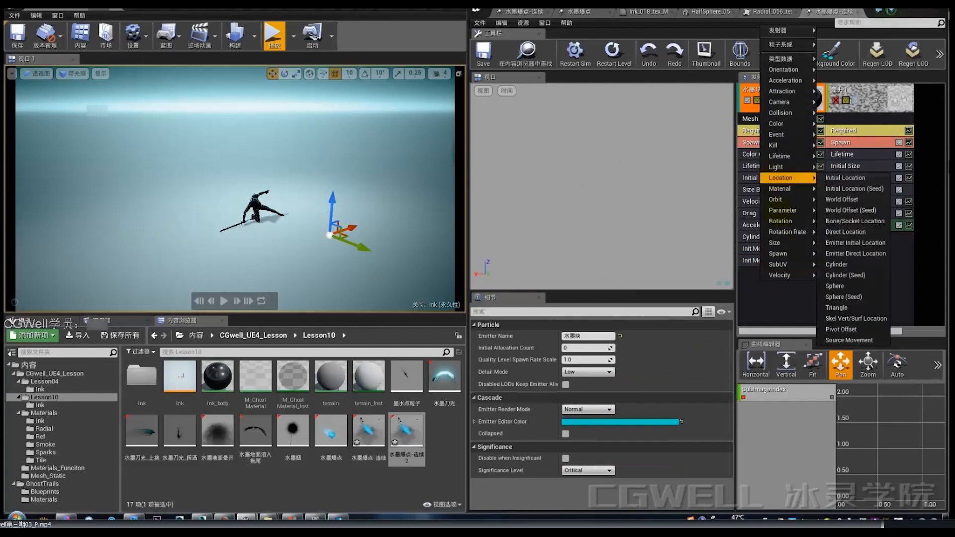
mouse_move(780, 113)
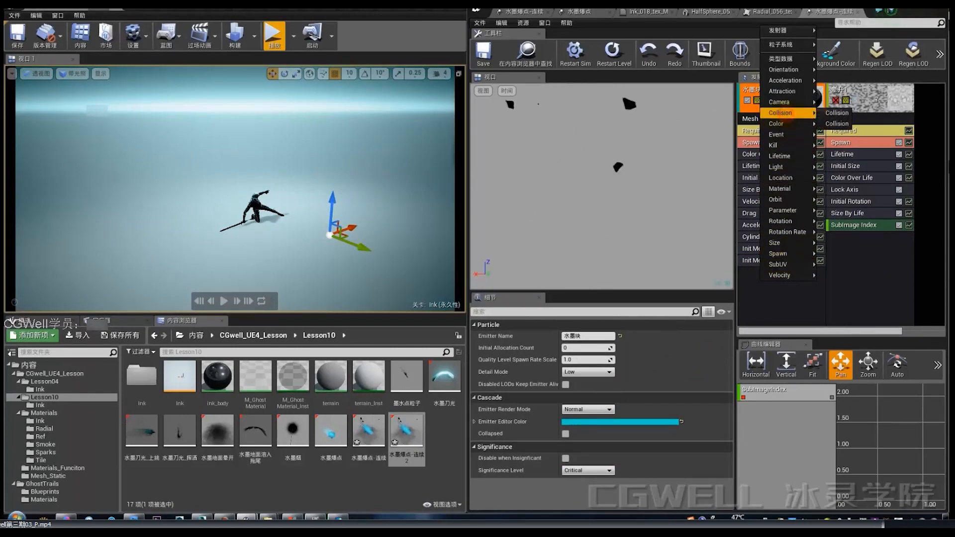
left_click(837, 113)
left_click(755, 272)
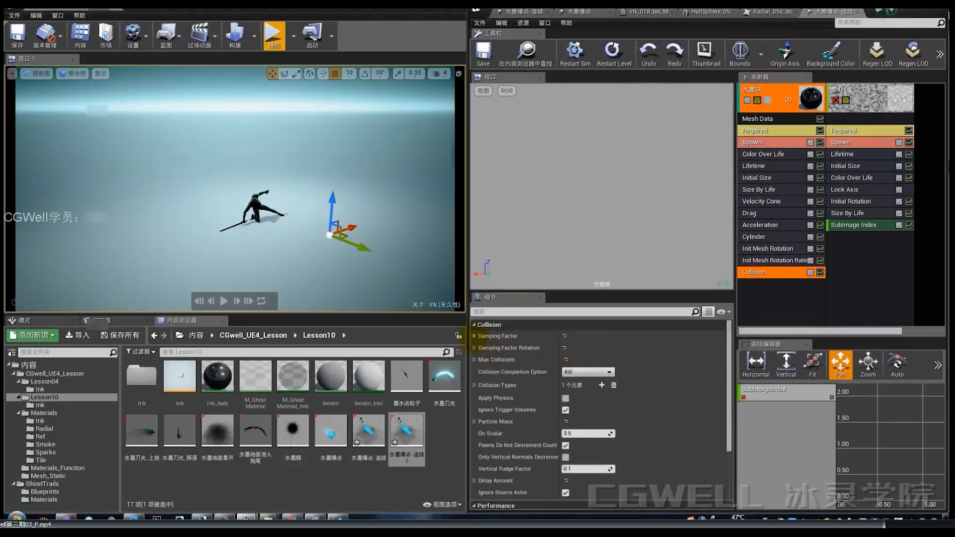
left_click(473, 336)
left_click(479, 348)
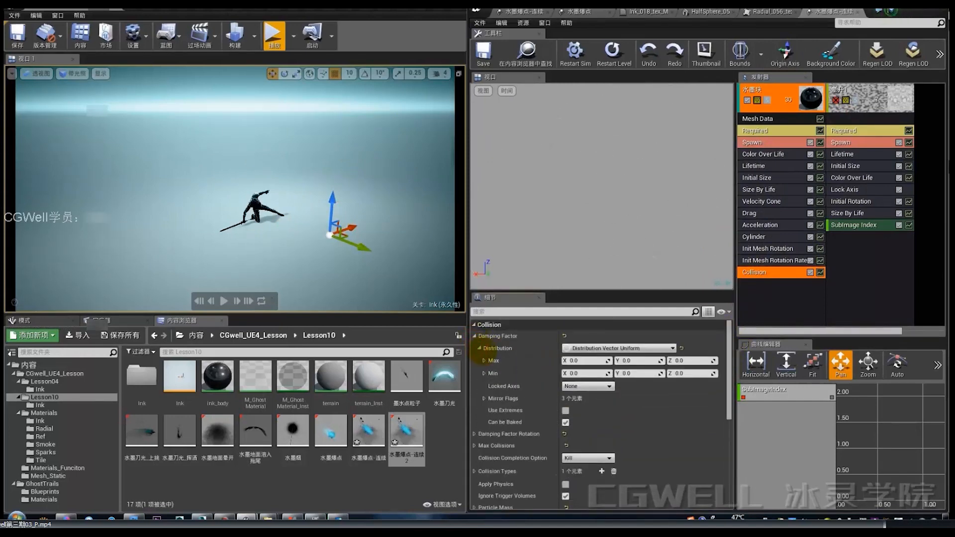
left_click(614, 54)
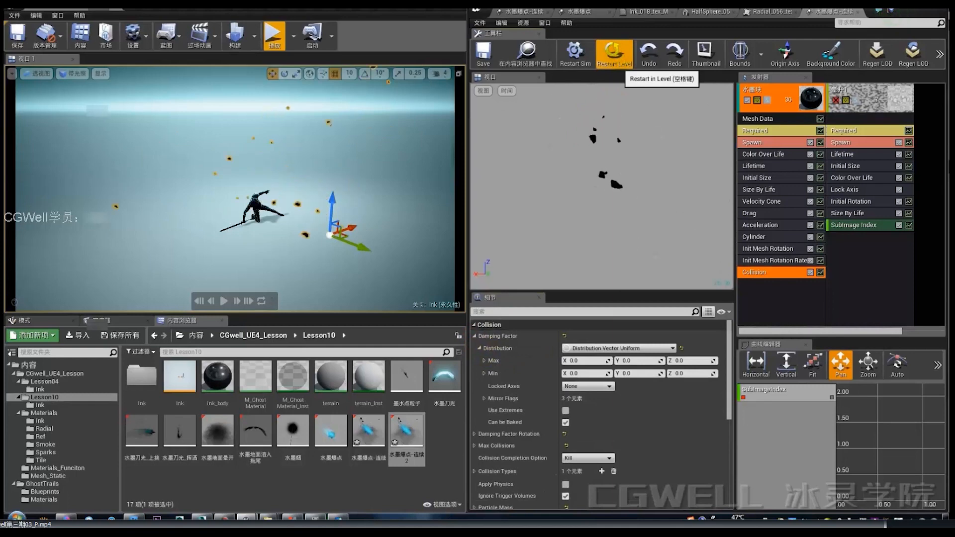
Step: Replay the effect in the level, change the Max Collisions distribution to Distribution Float Constant, and set its constant to 2.0
scroll(476, 438, "down", 1)
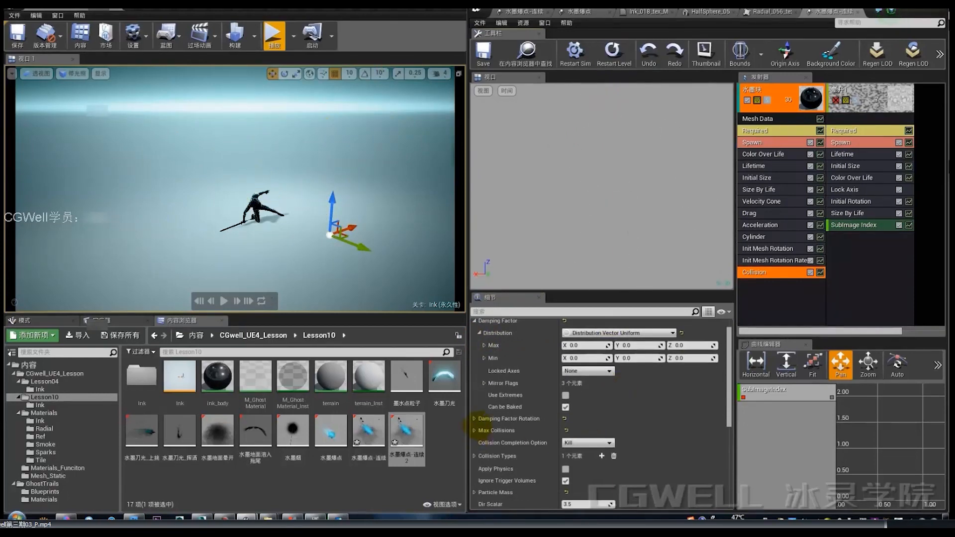
left_click(474, 430)
left_click(479, 443)
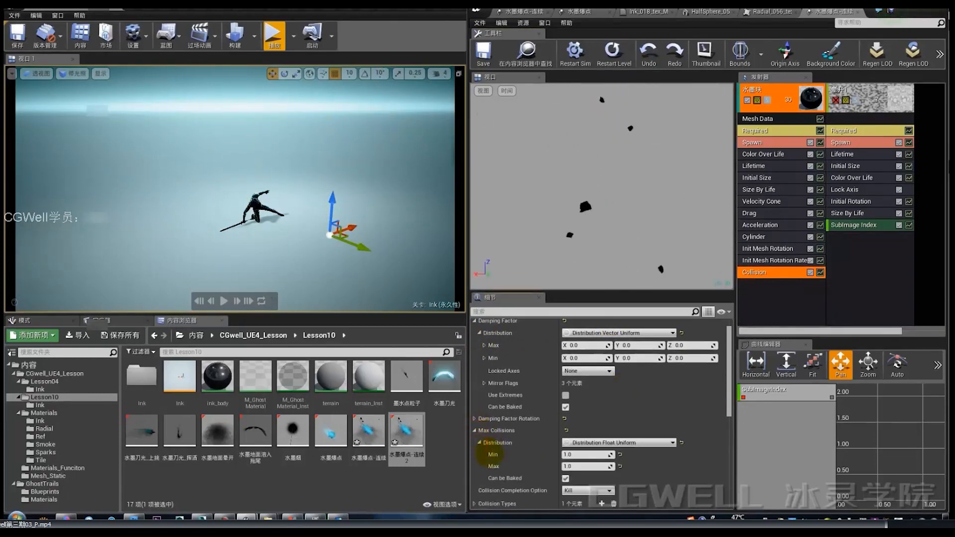
left_click(613, 53)
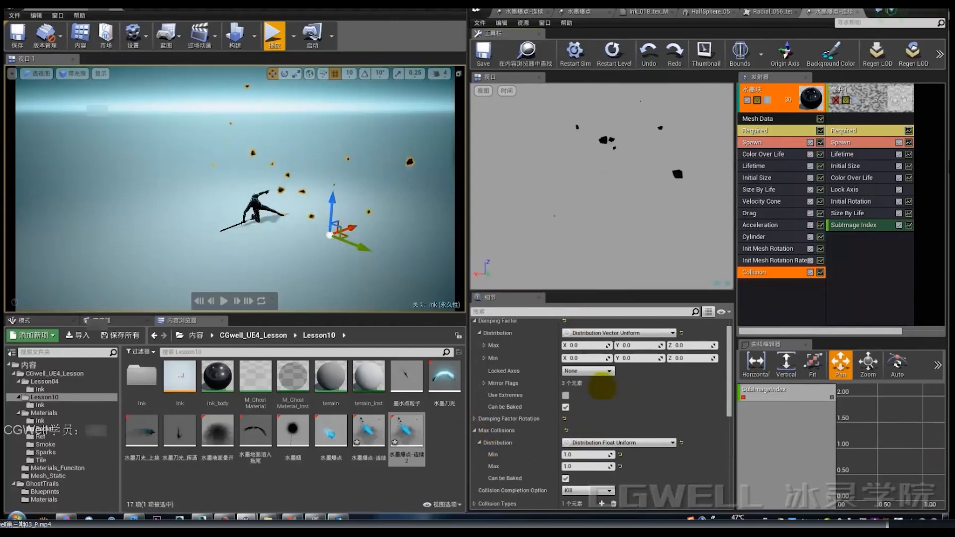
scroll(589, 450, "down", 1)
left_click(587, 426)
left_click(590, 437)
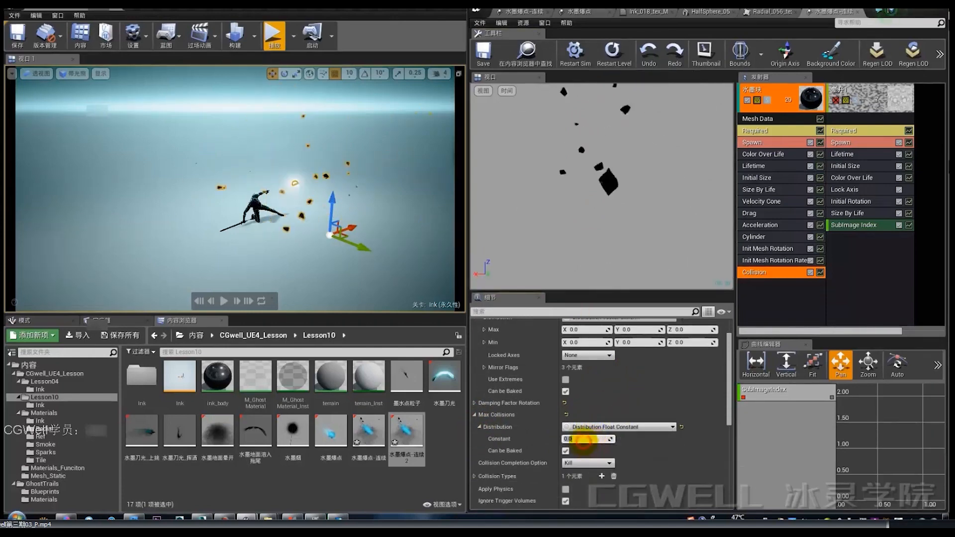
type("2")
key("Return")
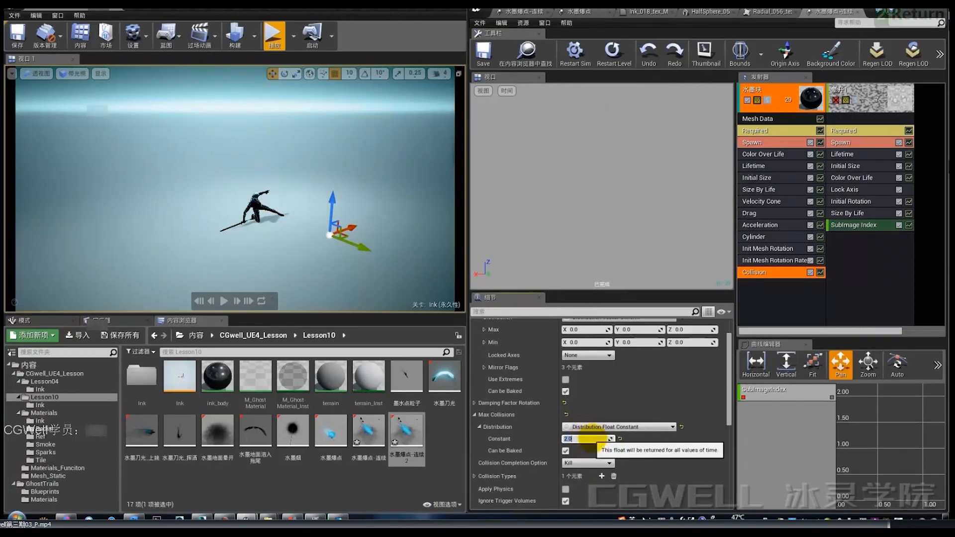
Step: Review the Collision Completion Option choices, keep Kill, and set the Max Collisions constant to 1.0
scroll(587, 427, "down", 1)
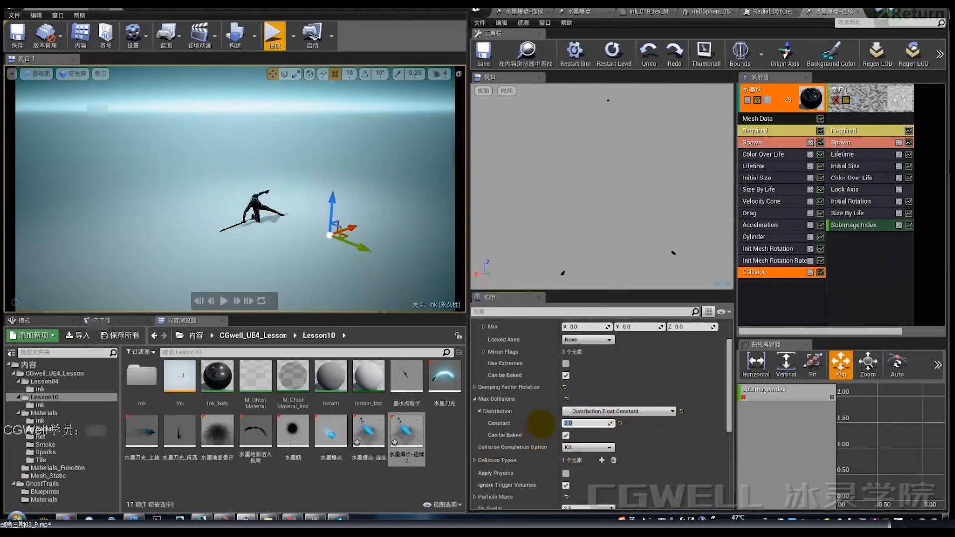
left_click(586, 447)
left_click(577, 454)
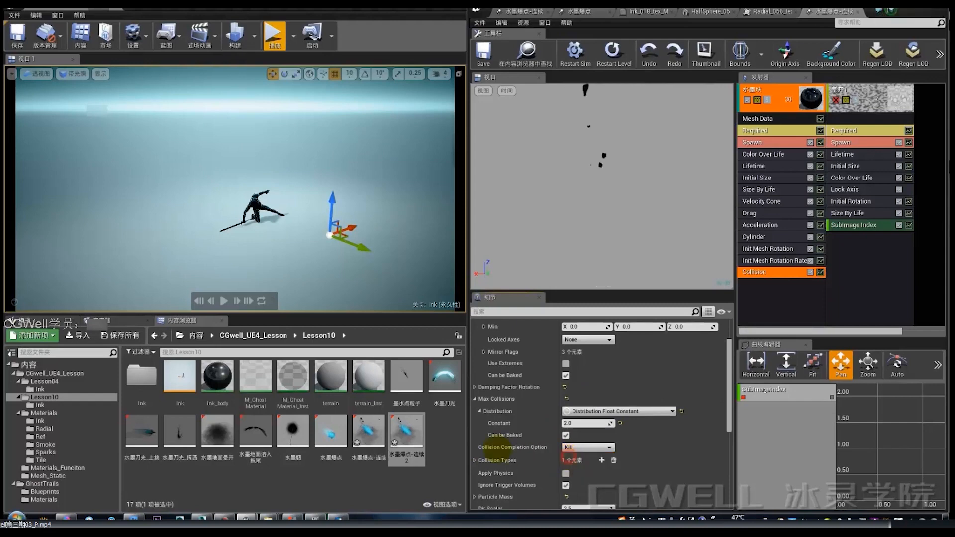
left_click(587, 447)
left_click(577, 453)
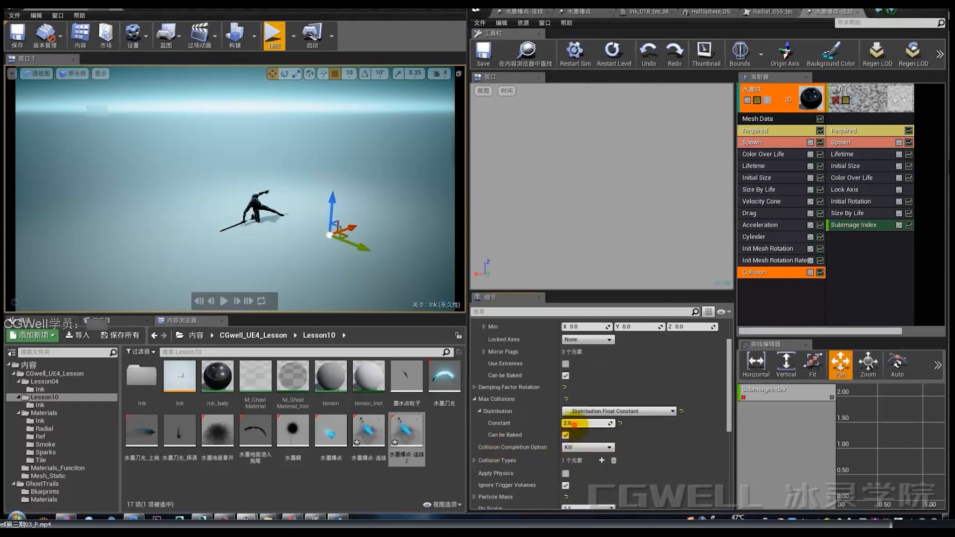
left_click(574, 423)
type("1")
key("Return")
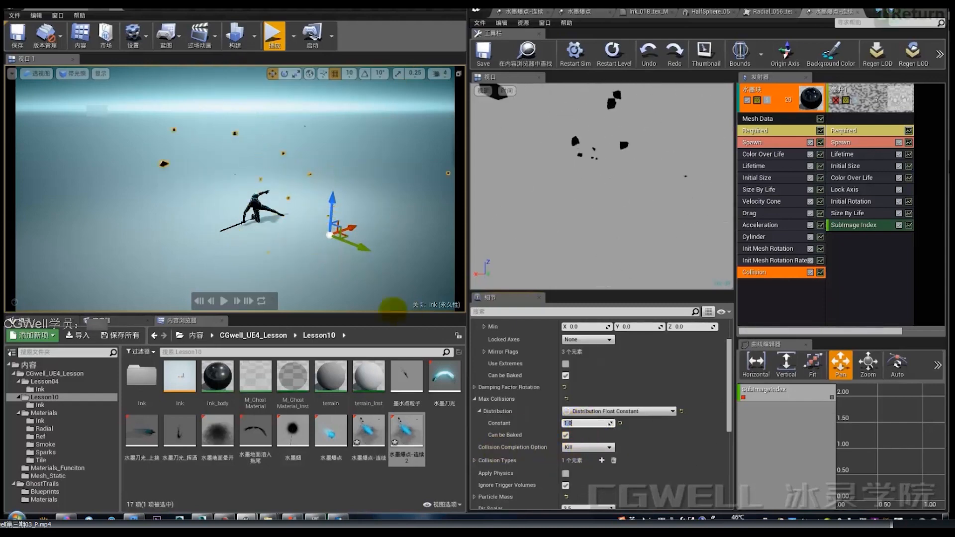
Step: Check the description of the Kill completion option and set the Max Collisions constant to 2.0
left_click(587, 447)
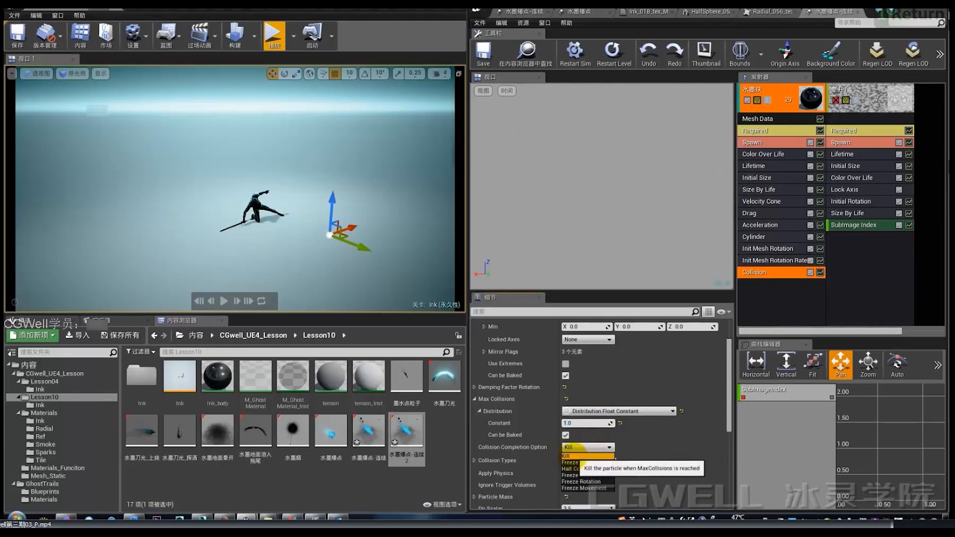
left_click(573, 423)
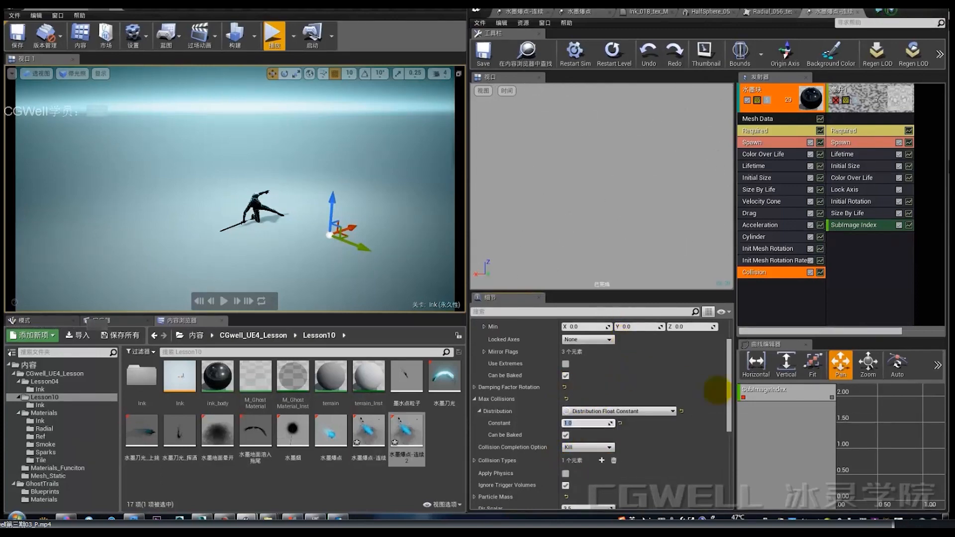
type("2")
key("Return")
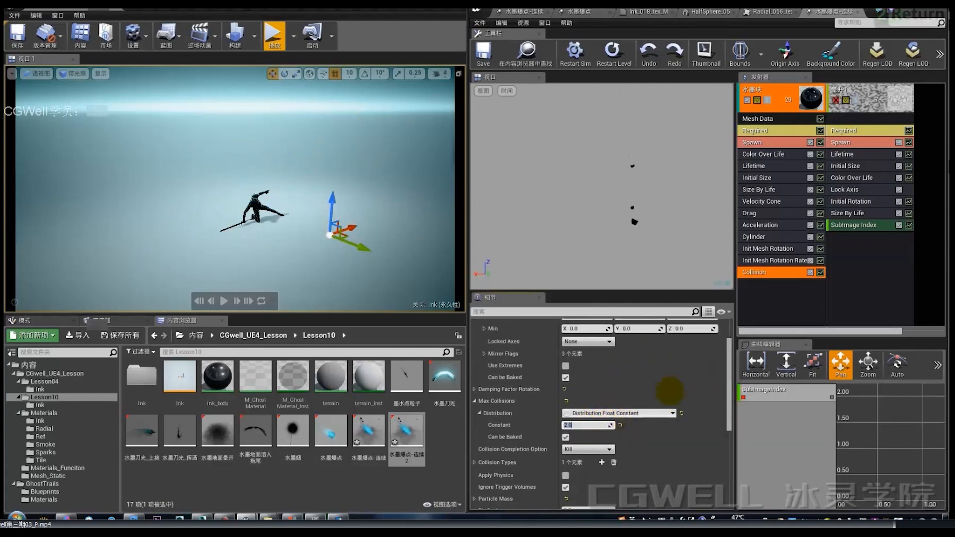
Step: Set the Collision module's Damping Factor Min and Max to 0.3 on the X, Y and Z axes
scroll(669, 388, "up", 2)
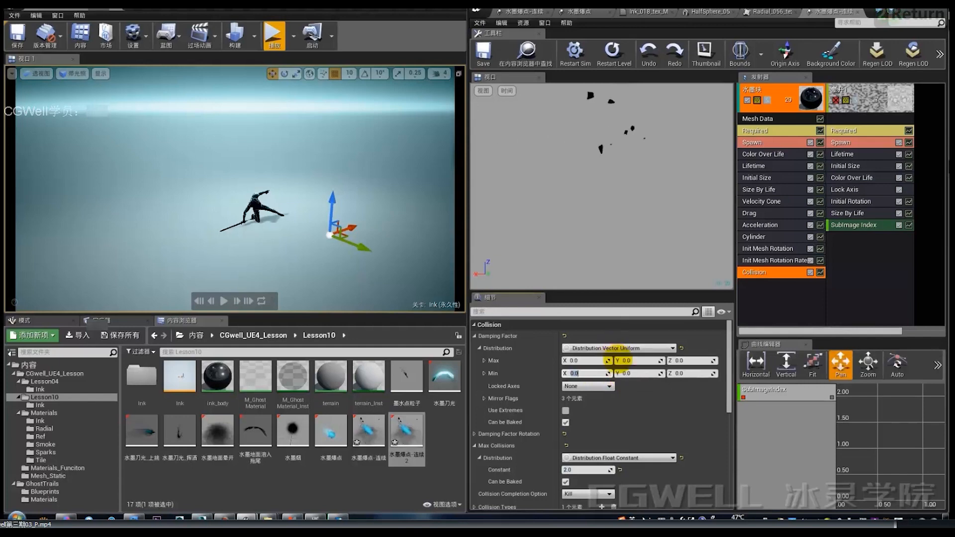
type(".3")
left_click(627, 372)
type(".3")
left_click(687, 372)
type(".3")
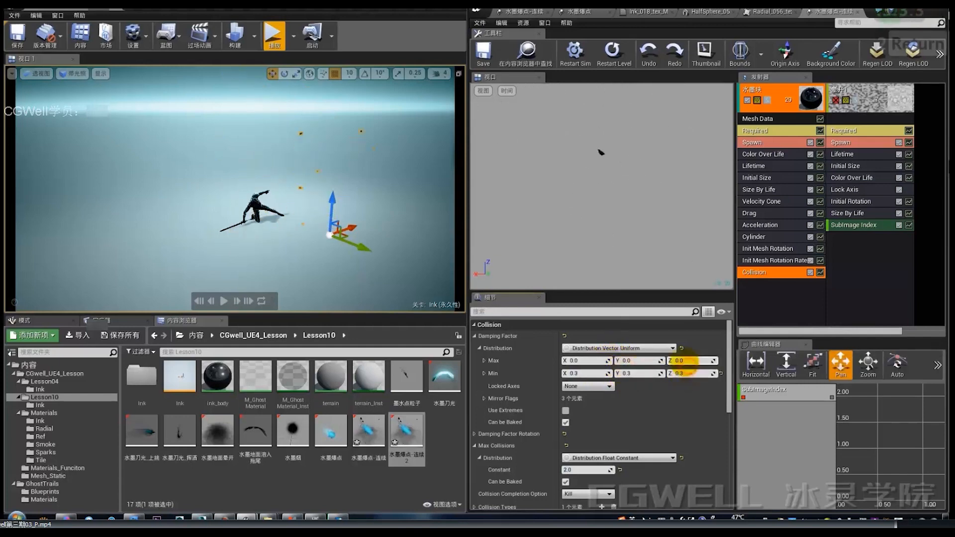
left_click(683, 360)
type(".3")
left_click(634, 361)
type(".3")
left_click(587, 361)
type(".3")
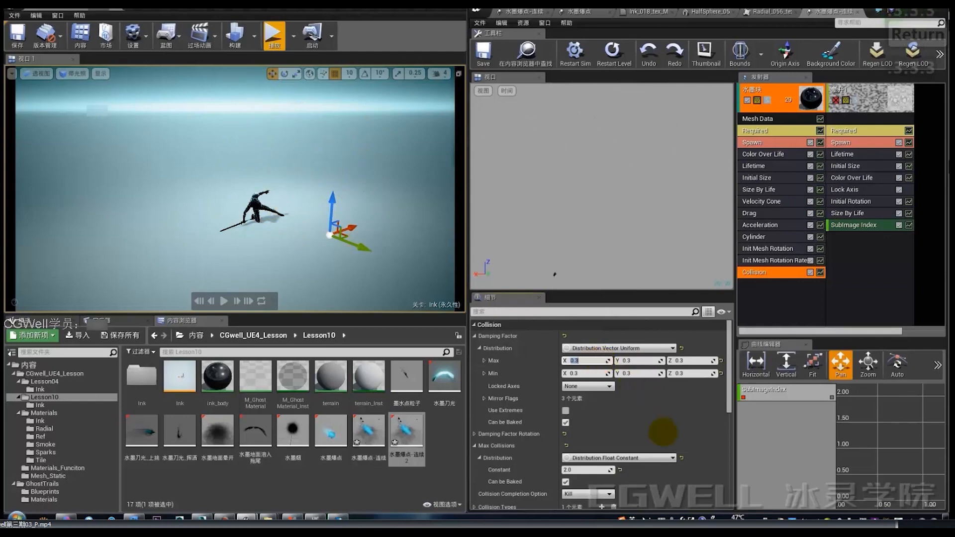
Step: Review the remaining Collision settings and set the Max Collisions constant to 1.0
scroll(663, 431, "down", 3)
scroll(597, 407, "down", 2)
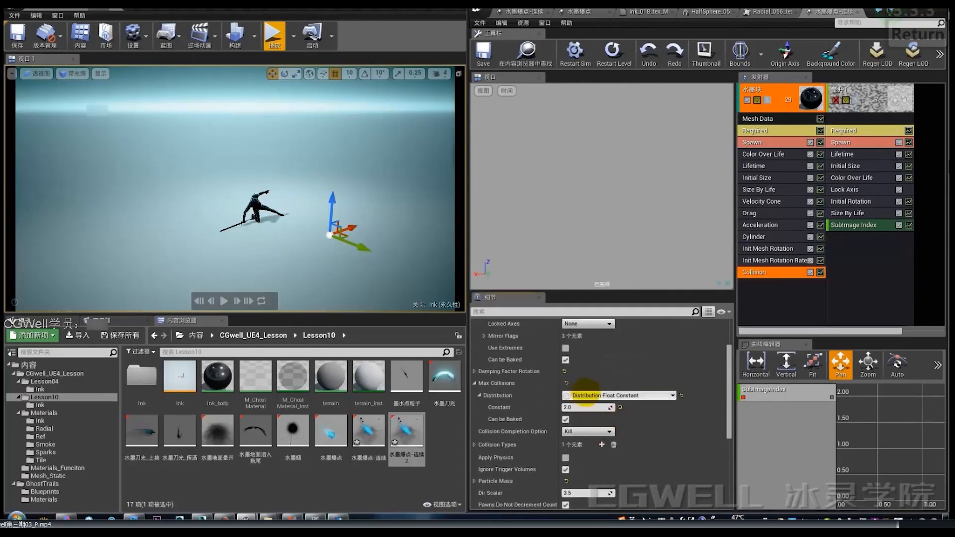
scroll(597, 378, "up", 5)
scroll(592, 378, "down", 3)
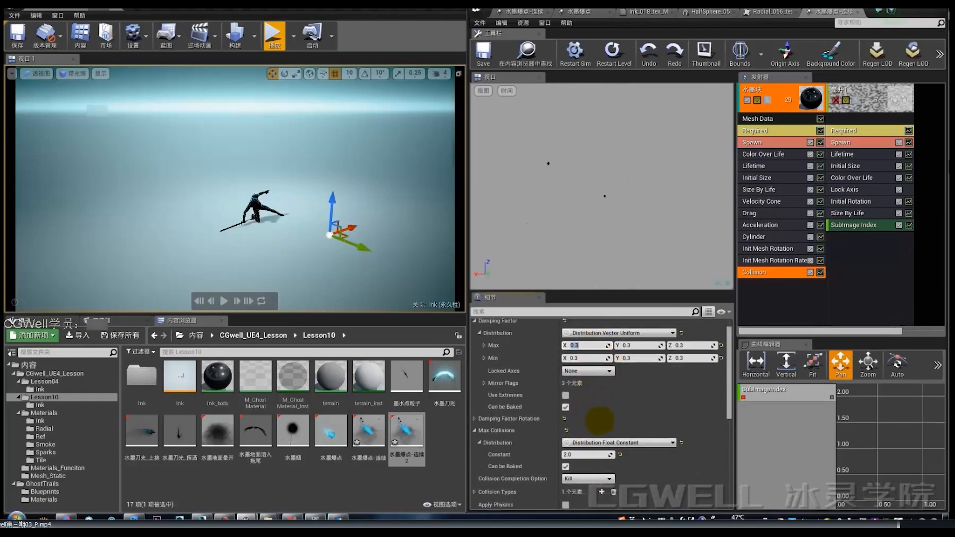
left_click(579, 423)
type("1")
key("Return")
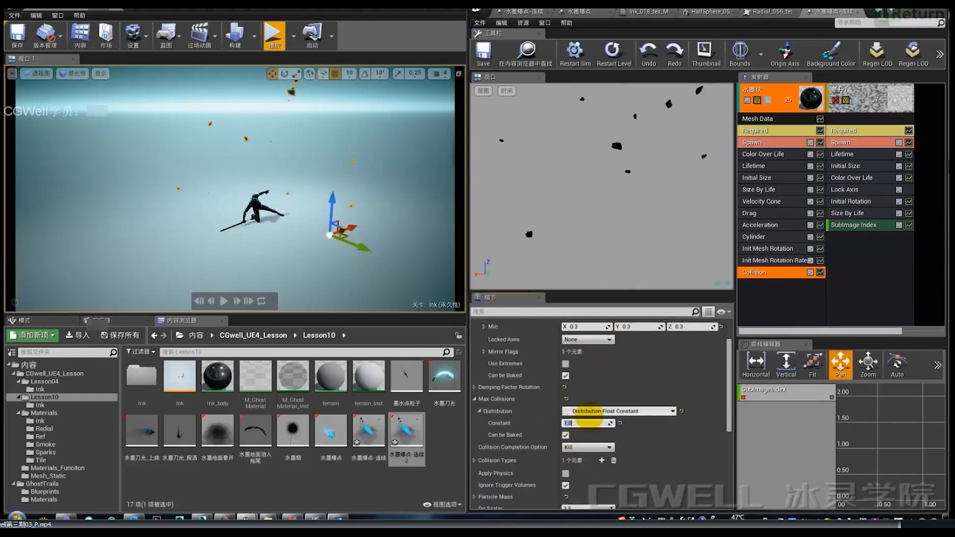
Step: Add an Event Generator module to the 水墨块 emitter and select it
right_click(795, 313)
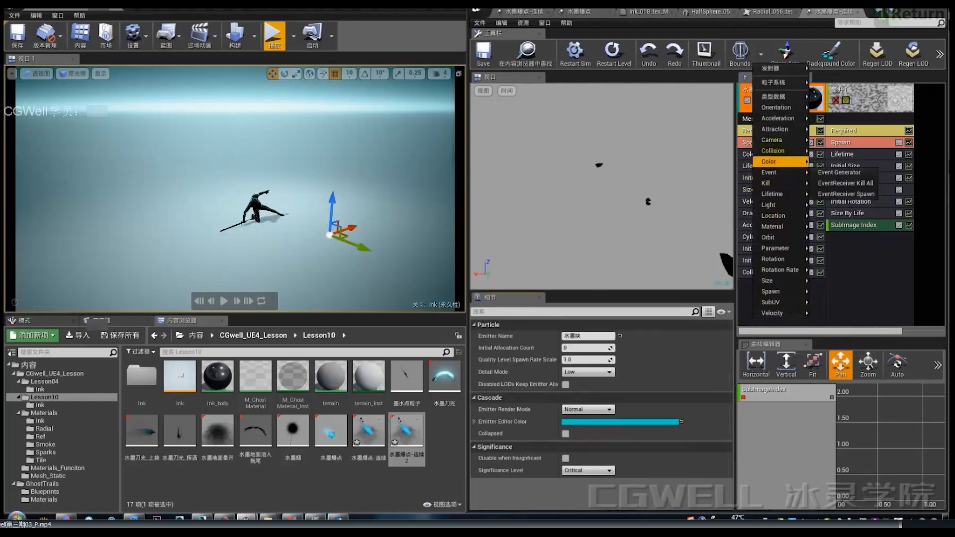
mouse_move(776, 151)
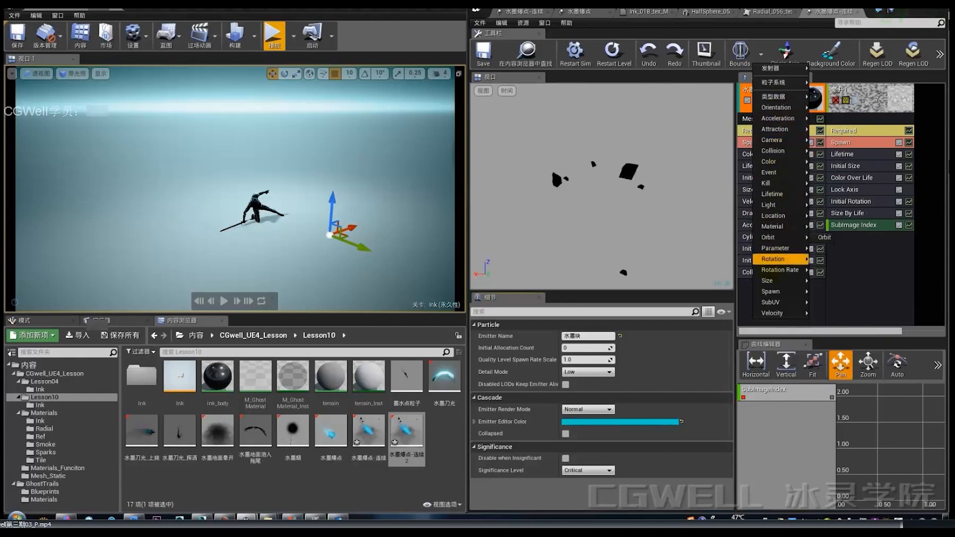
mouse_move(776, 172)
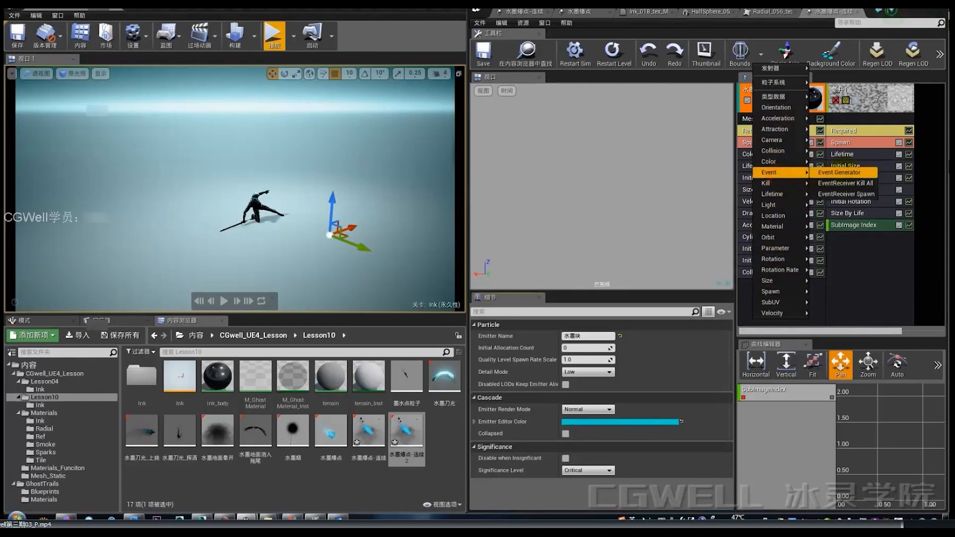
left_click(836, 172)
left_click(776, 154)
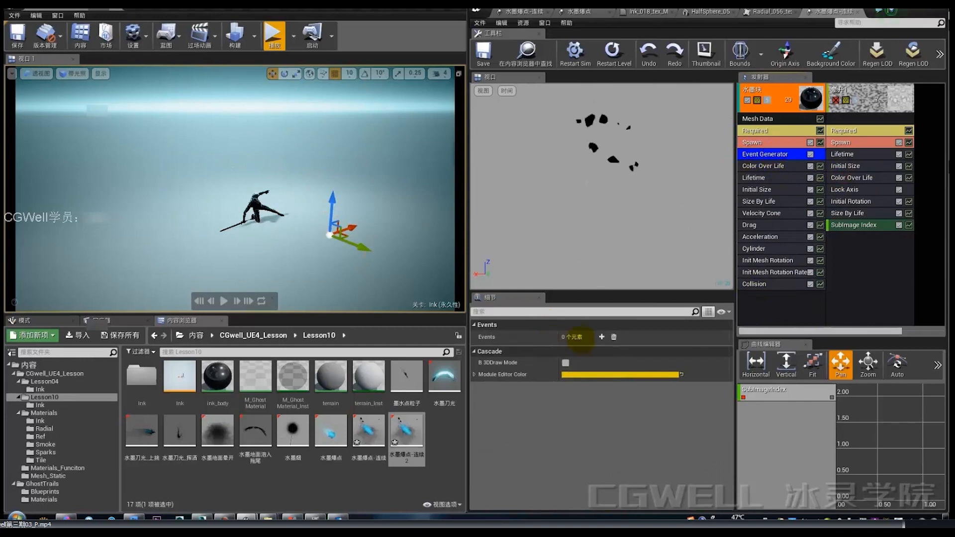
Step: Add one event to the Event Generator with type Collision and the custom name 11
left_click(601, 336)
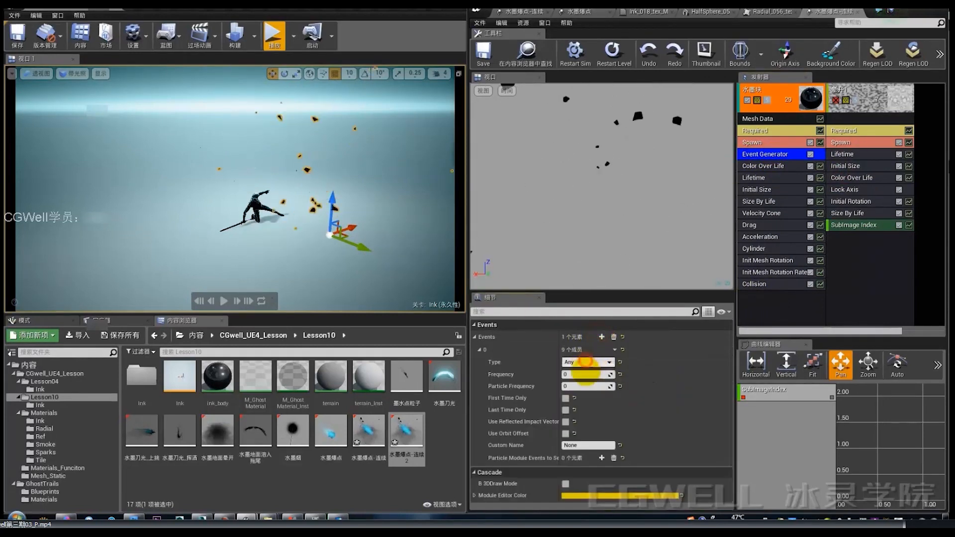
left_click(588, 362)
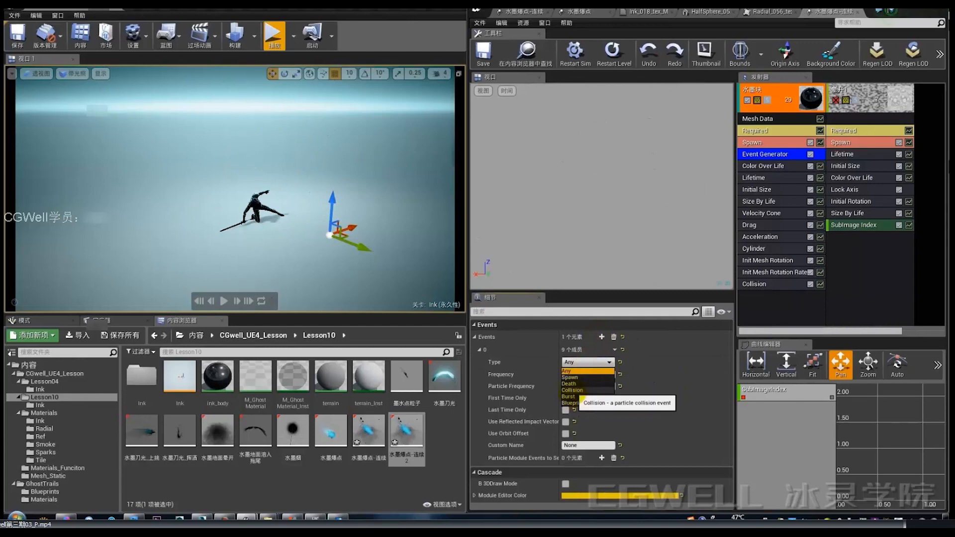
left_click(574, 389)
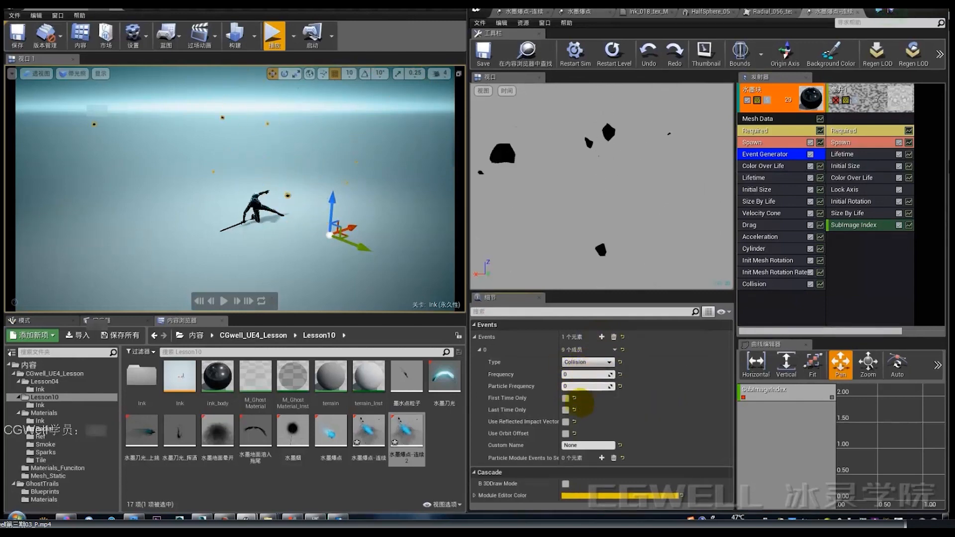
left_click(580, 445)
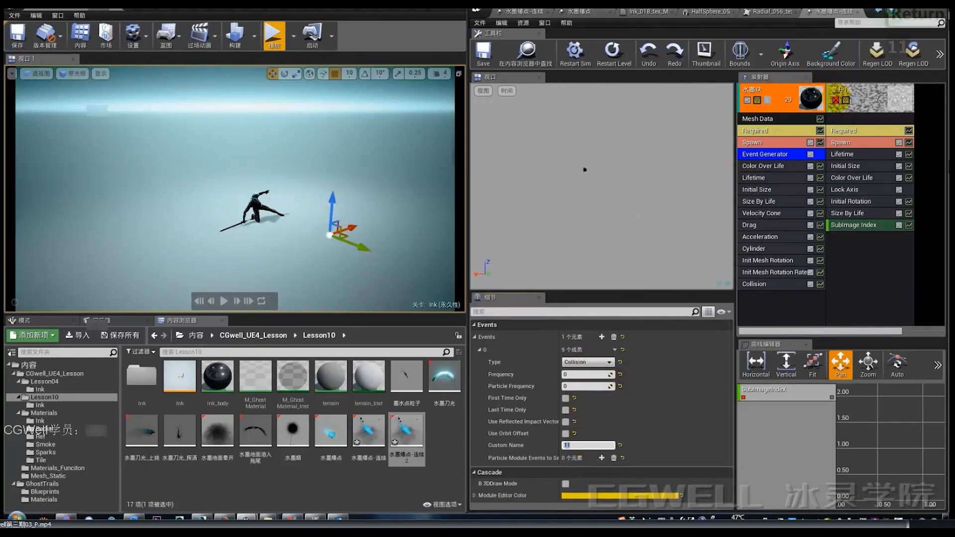
Step: Enable and solo the 晕开1 emitter, and examine its Spawn module's rate and burst settings
left_click(836, 100)
left_click(855, 100)
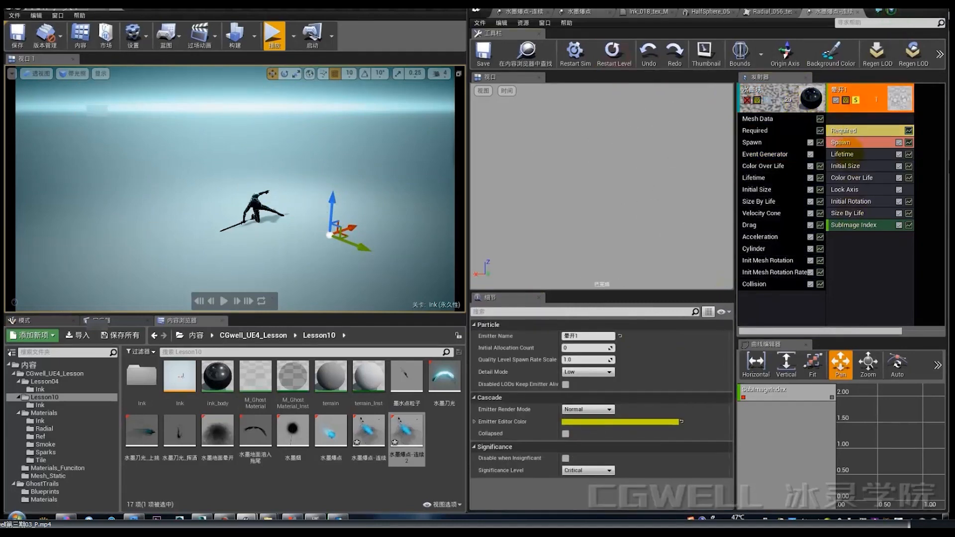
left_click(847, 143)
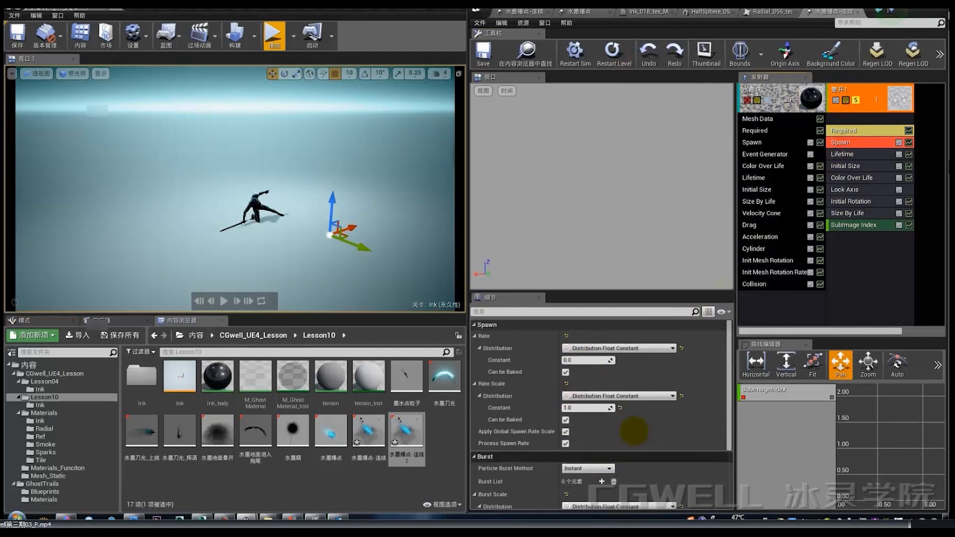
scroll(632, 437, "down", 3)
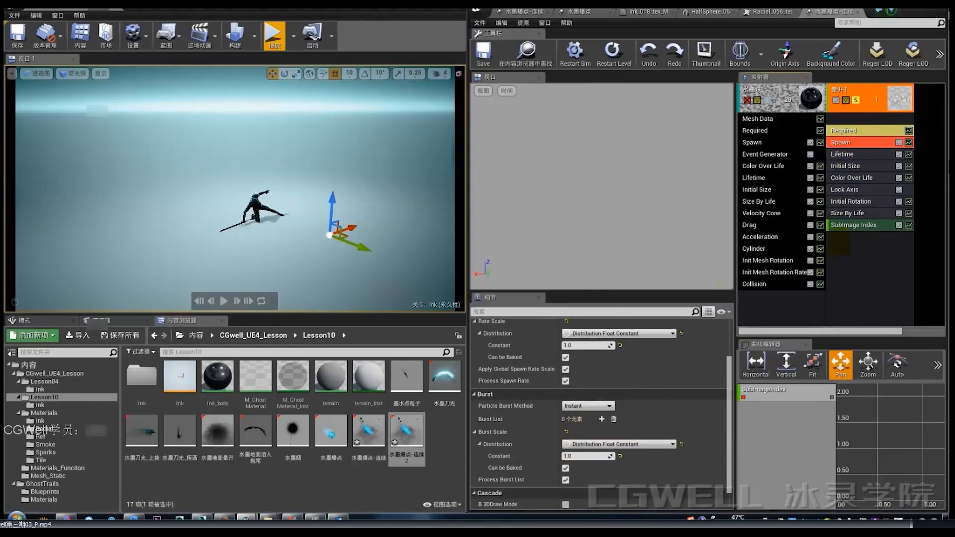
scroll(599, 413, "up", 3)
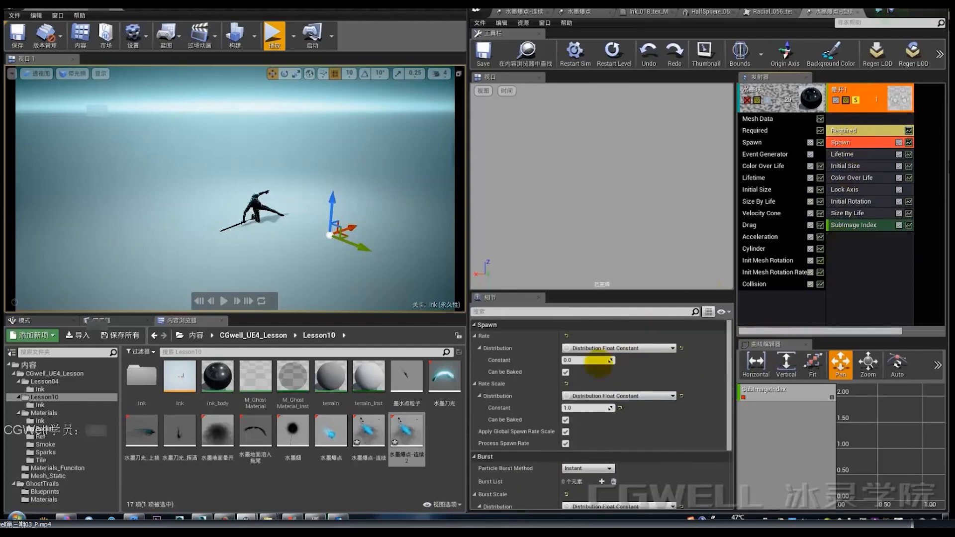
Step: Add a burst entry with a Count of 1 to the 晕开1 emitter's Spawn module and replay the effect in the level
scroll(587, 432, "down", 2)
left_click(601, 434)
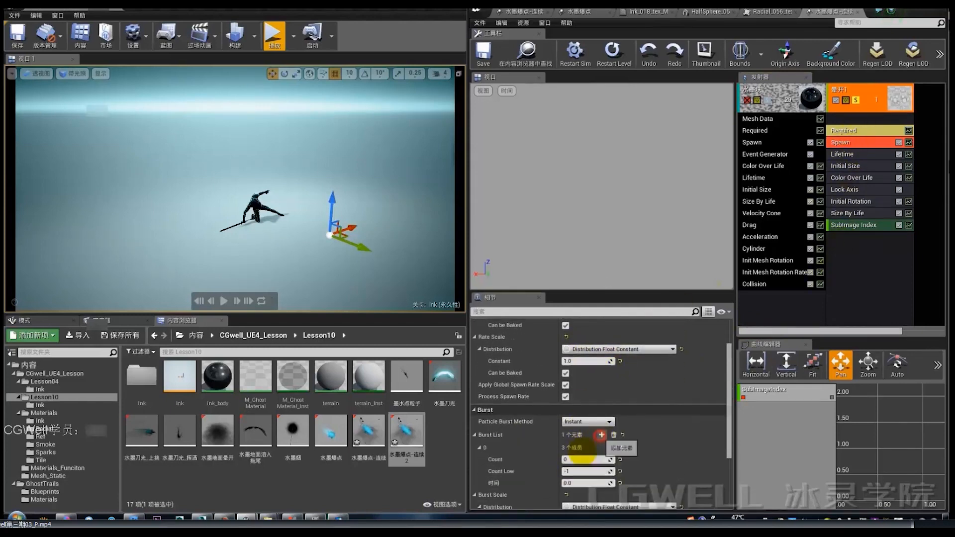
type("1")
key("Return")
left_click(614, 52)
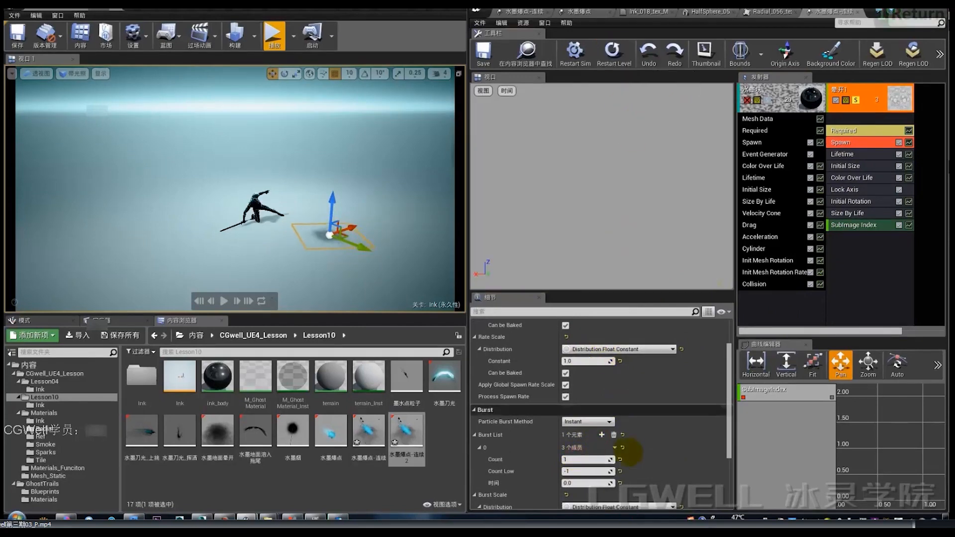
Step: Replay the 晕开1 burst in the level again, and set the burst entry's Count to 0
left_click(579, 462)
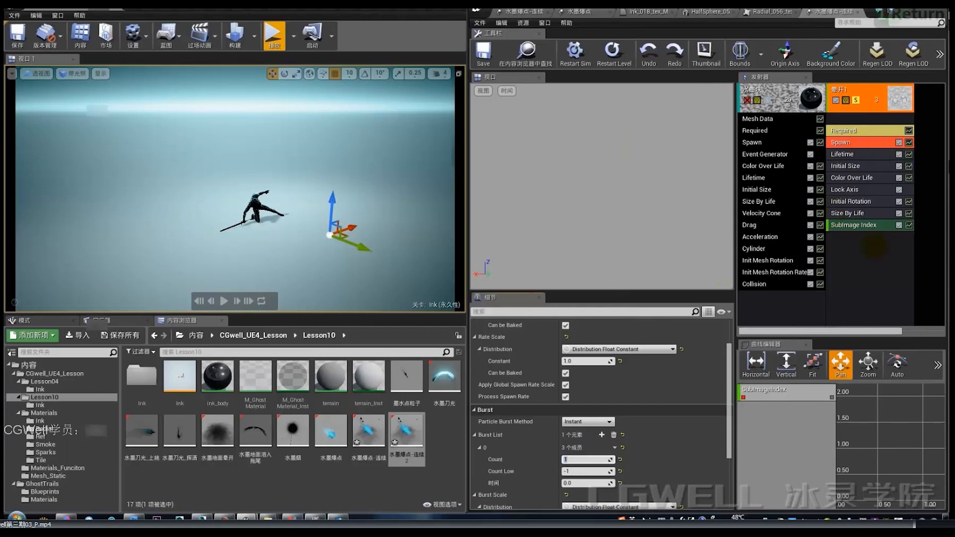
left_click(615, 52)
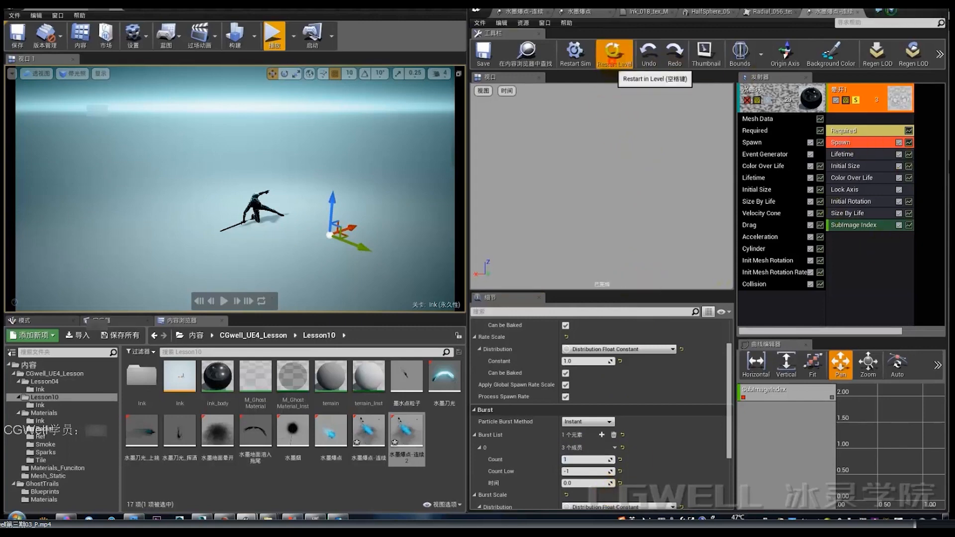
left_click(614, 54)
left_click(572, 460)
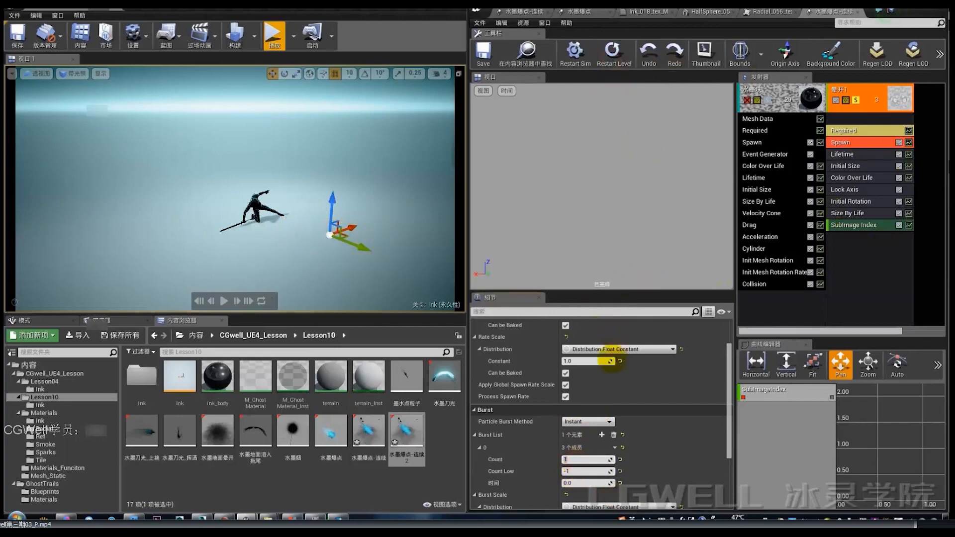
scroll(582, 457, "down", 2)
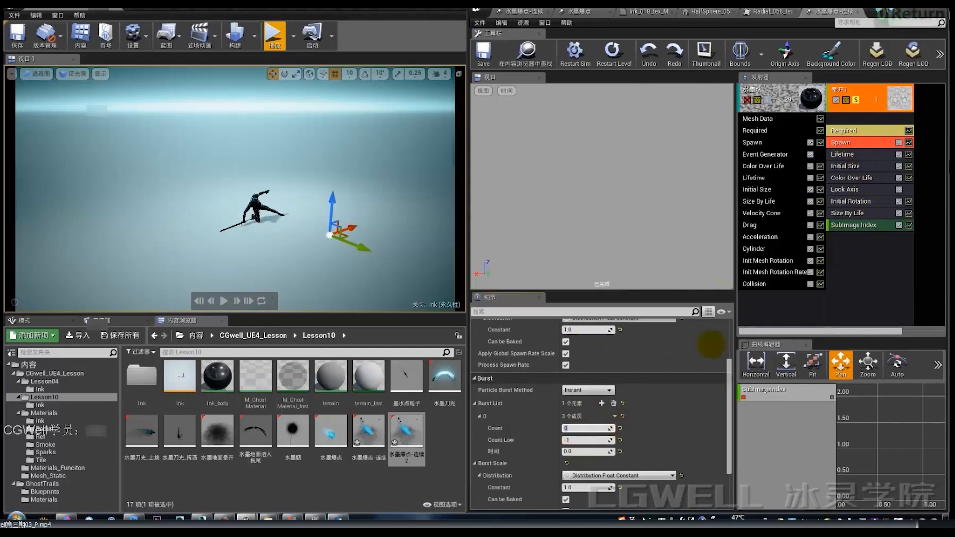
Step: Add an EventReceiver Spawn module to the 晕开1 emitter and set its Spawn Count constant to 1.0
right_click(856, 273)
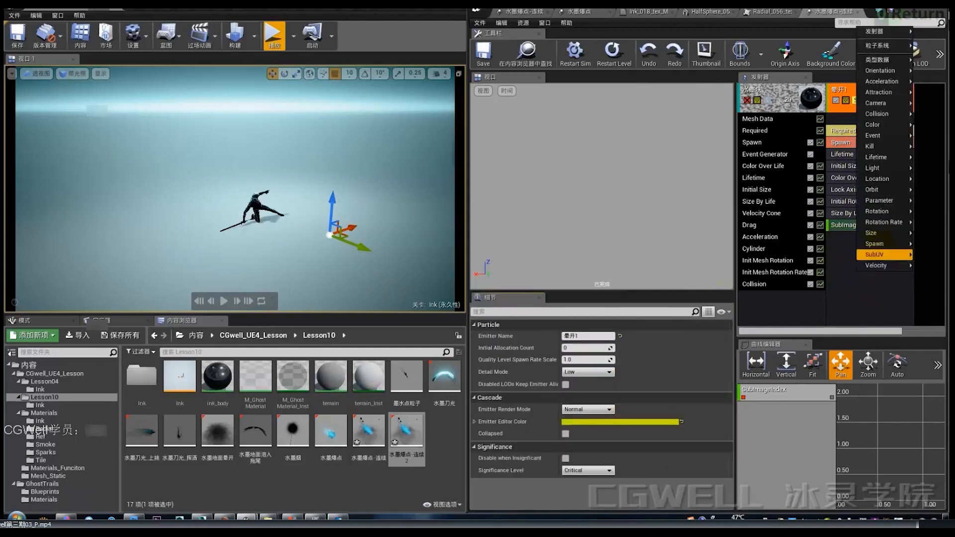
mouse_move(877, 136)
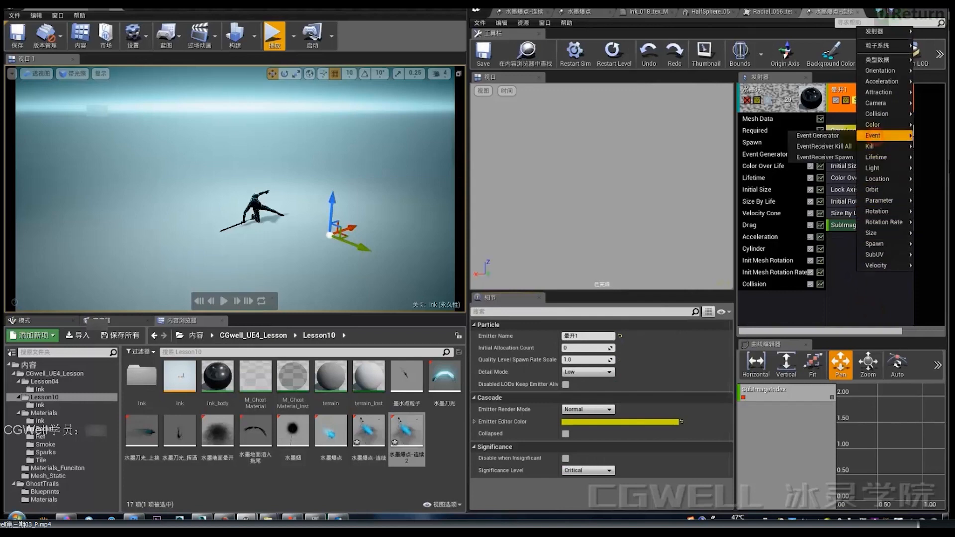
left_click(824, 157)
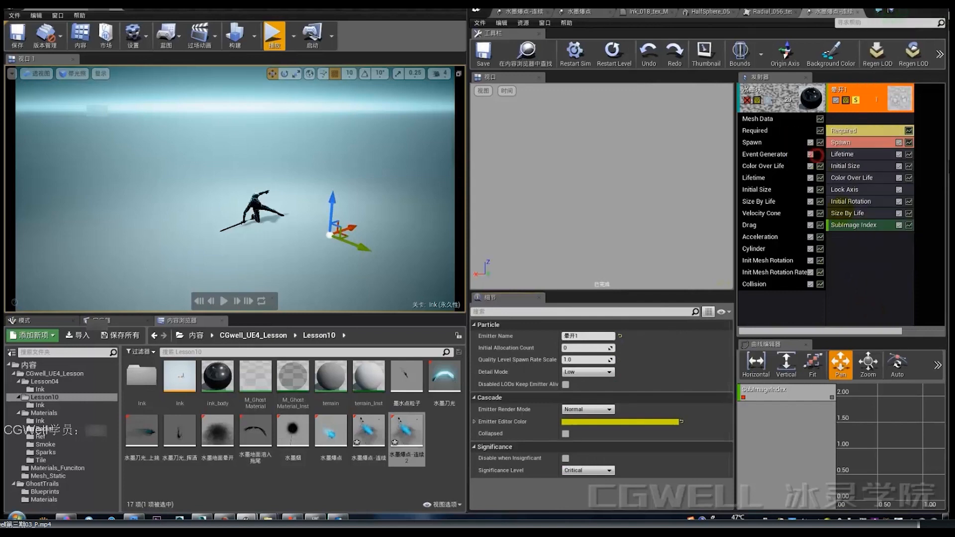
left_click(846, 237)
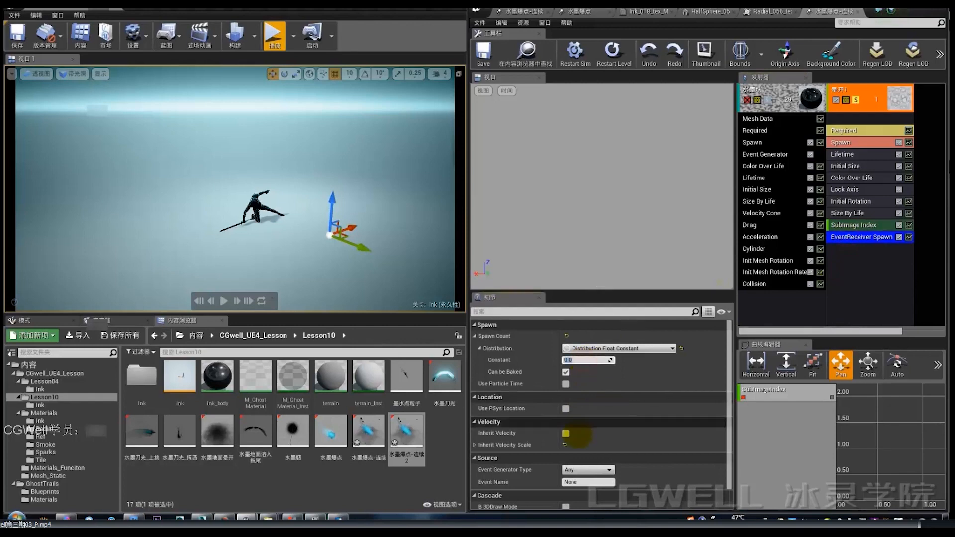
type("1")
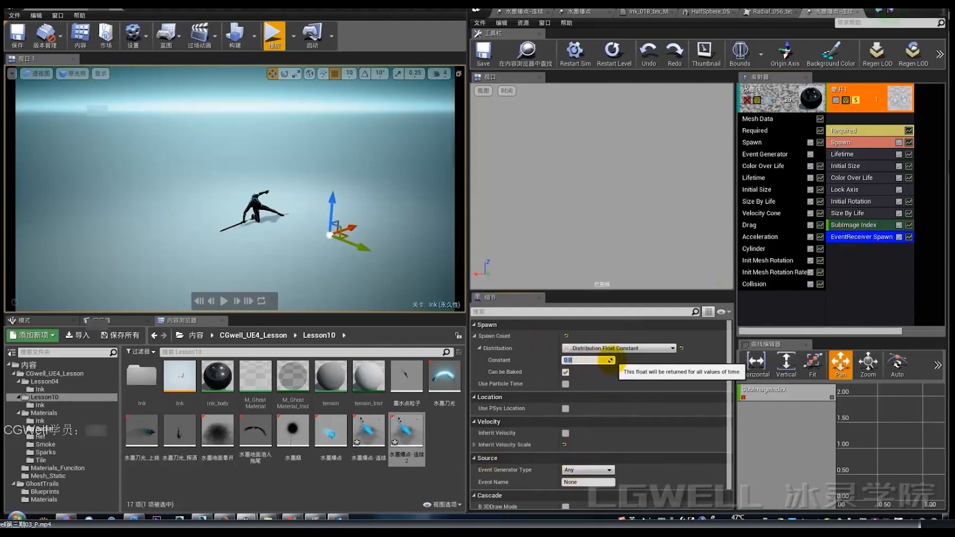
key("Return")
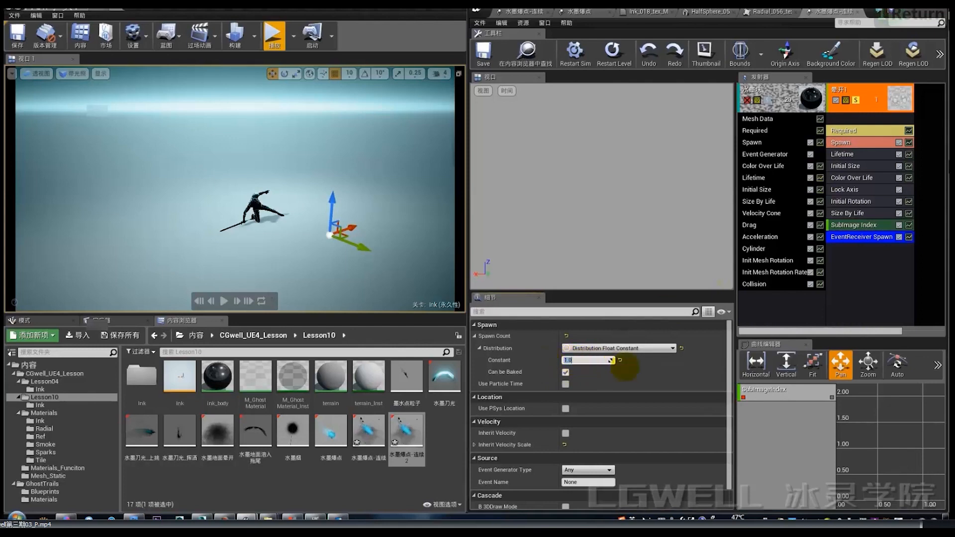
Step: Set the EventReceiver Spawn source to event generator type Collision with the event name 11
scroll(624, 367, "down", 1)
left_click(591, 454)
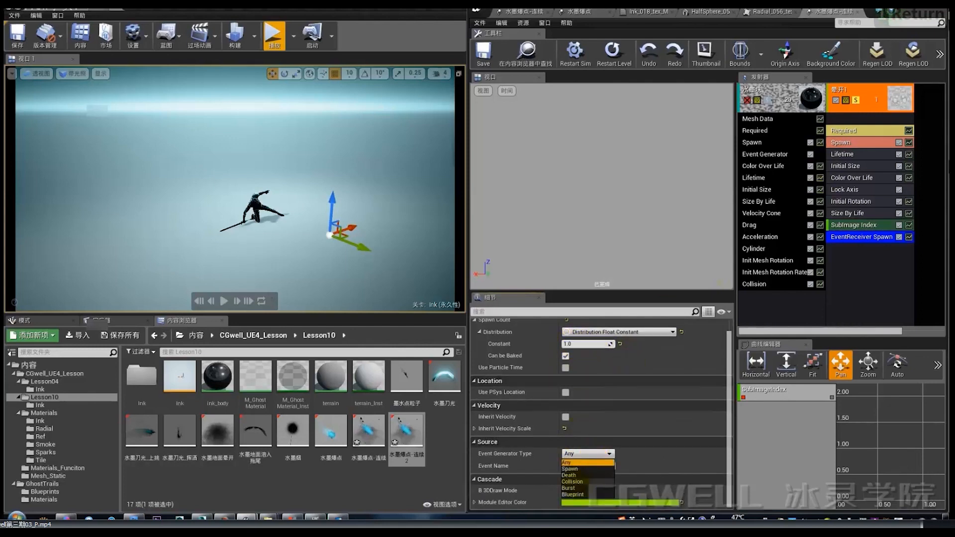
left_click(572, 482)
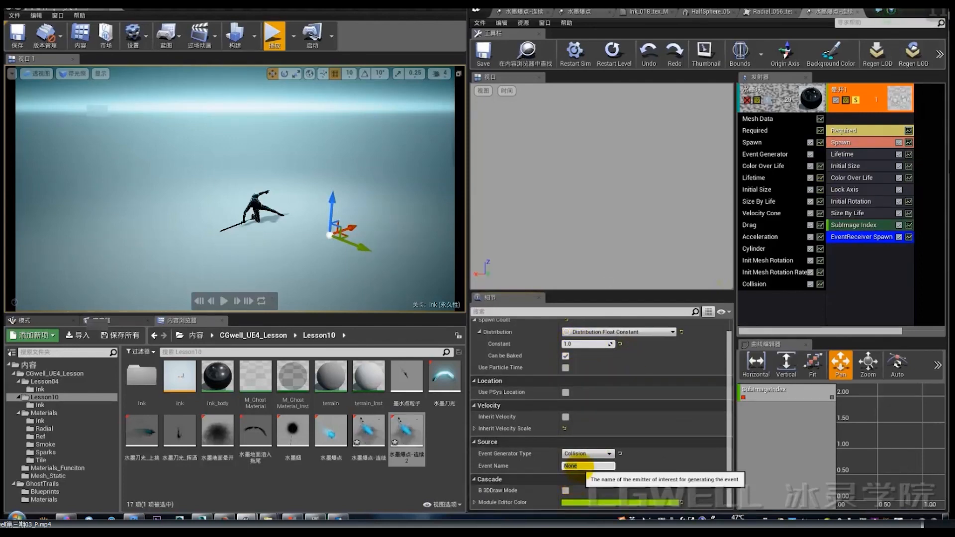
key("Return")
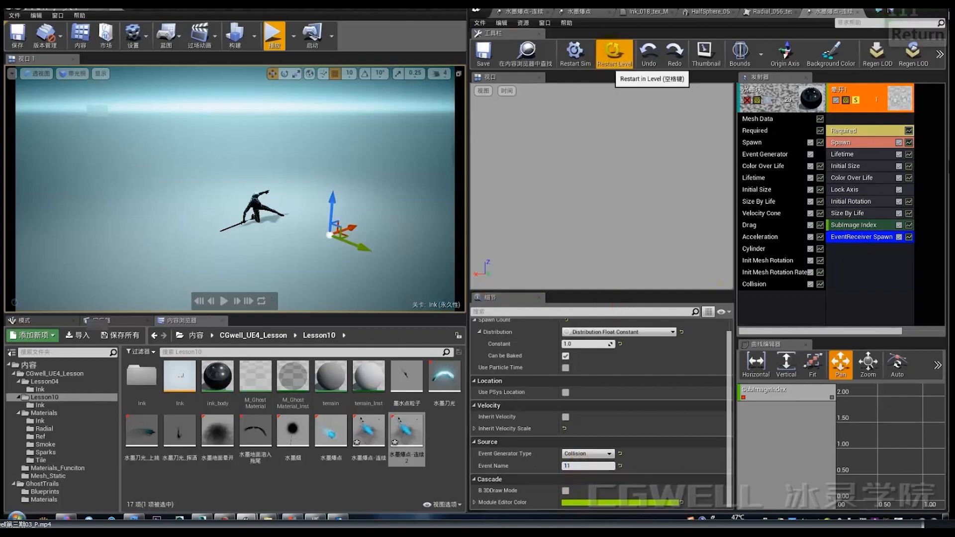
Step: Turn off solo on the 晕开1 emitter and replay both emitters together in the level
left_click(614, 52)
left_click(856, 100)
left_click(616, 56)
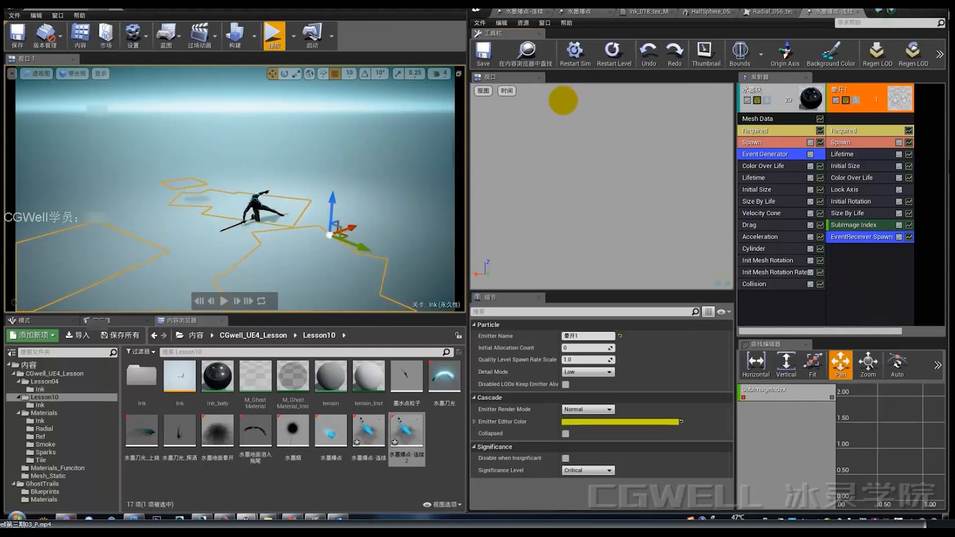
left_click(610, 51)
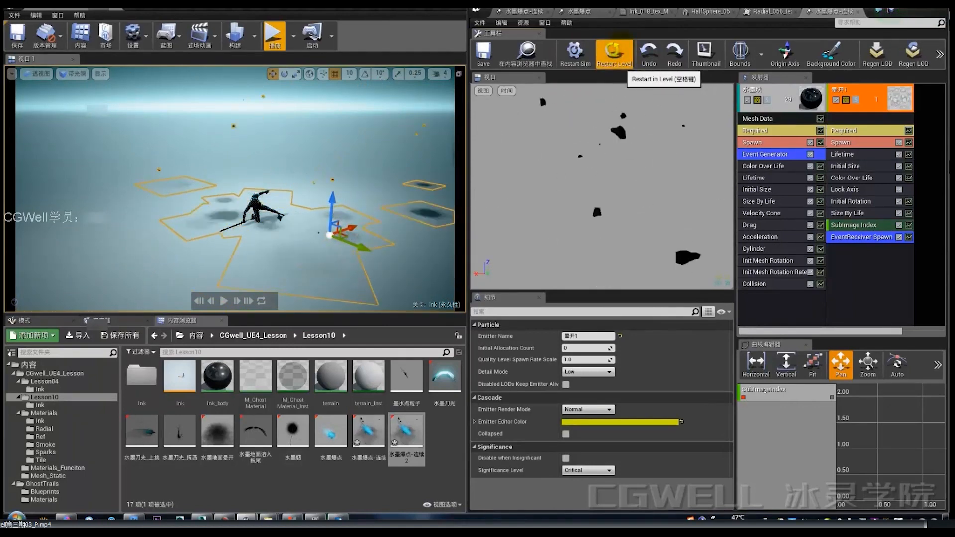
left_click(785, 51)
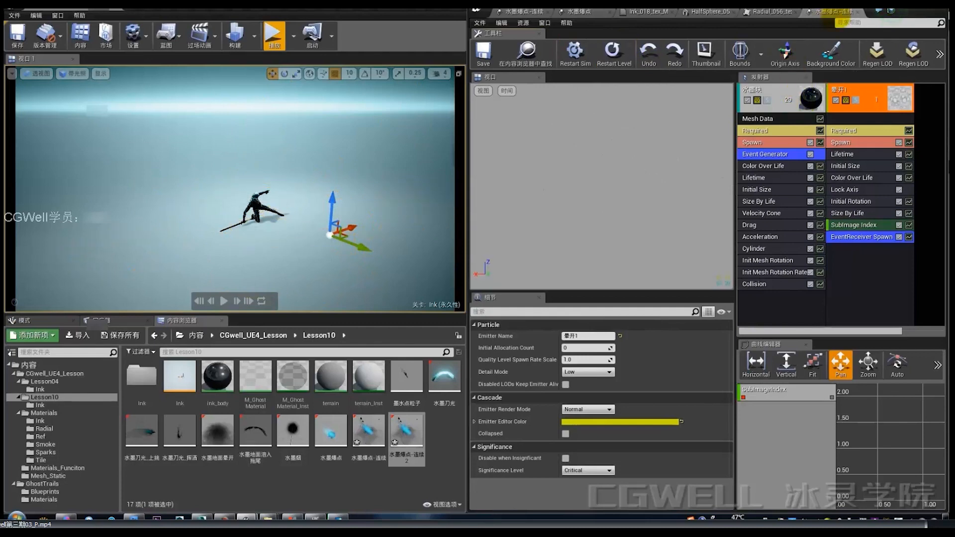
Step: Close the particle effect's editor and place the 水墨爆点-连续 effect in the level at the character's sword
left_click(857, 11)
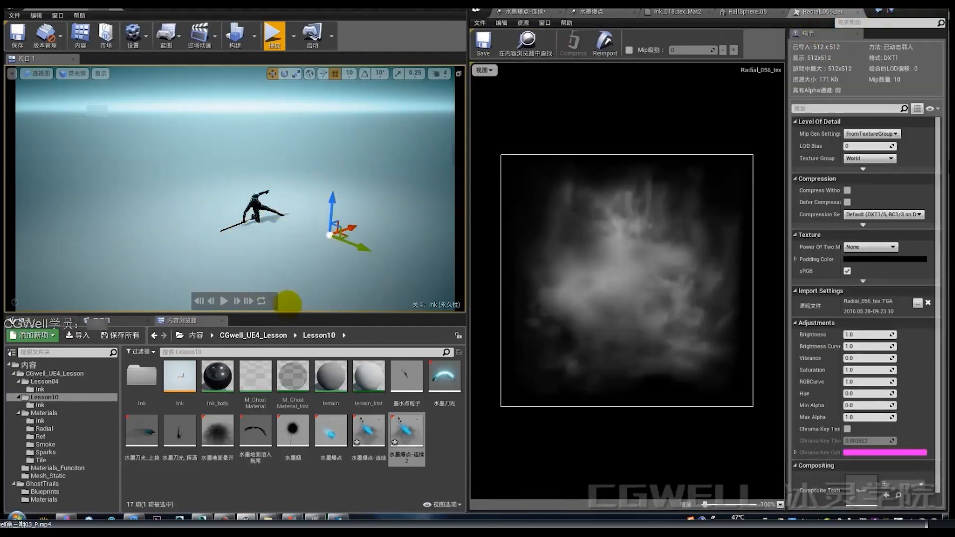
left_click(348, 440)
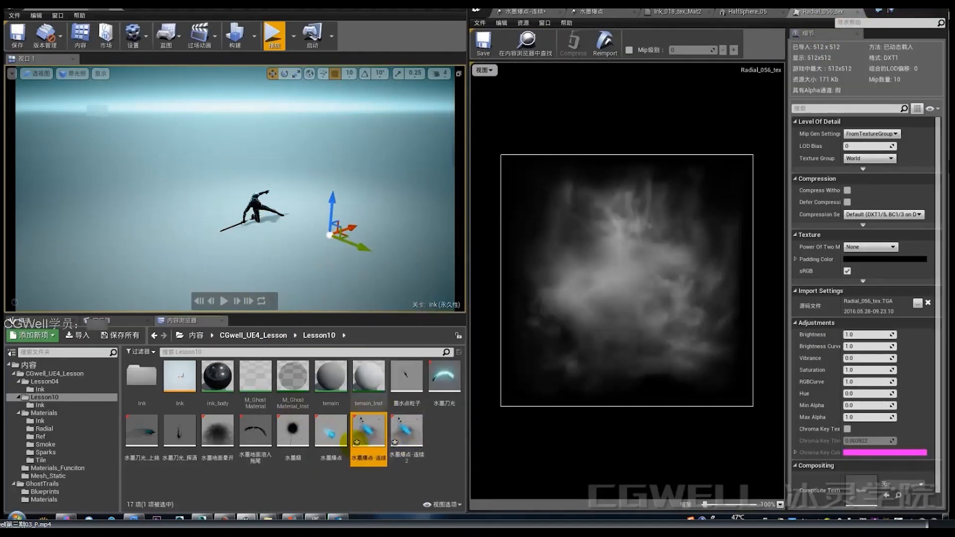
left_click_drag(371, 442, 236, 215)
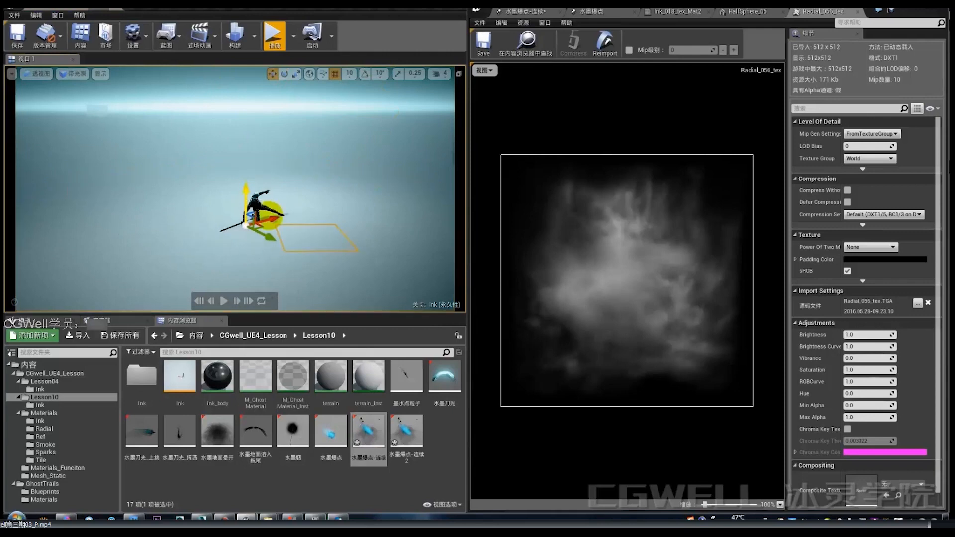
left_click_drag(271, 218, 258, 222)
Step: Add the placed 水墨爆点-连续3 actor to the l04_ink sequence and bring its row into view
left_click(117, 322)
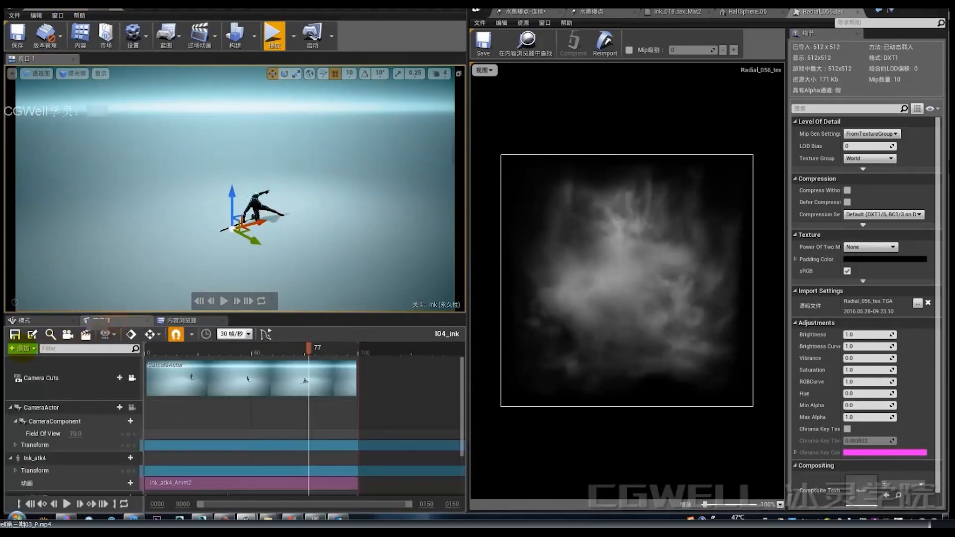
left_click(20, 348)
left_click(395, 461)
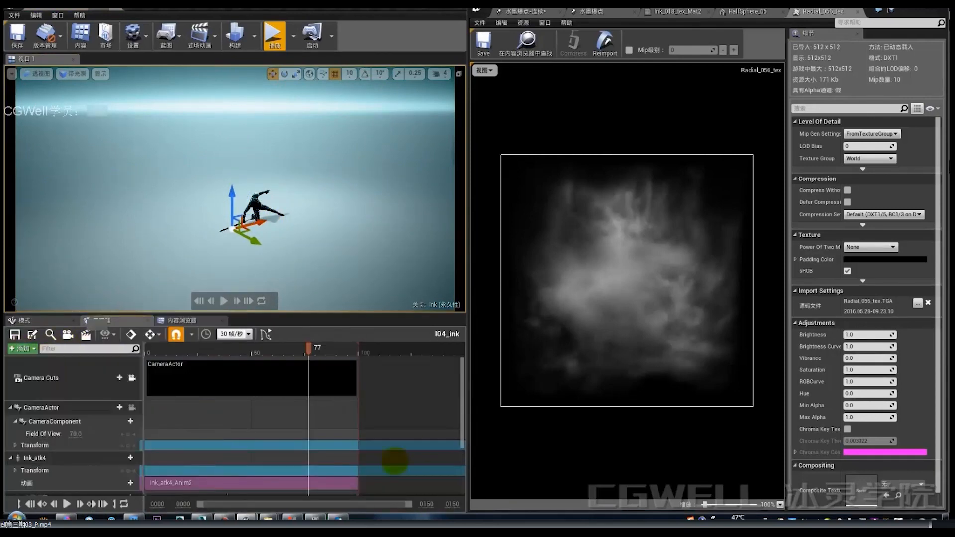
left_click_drag(461, 405, 460, 448)
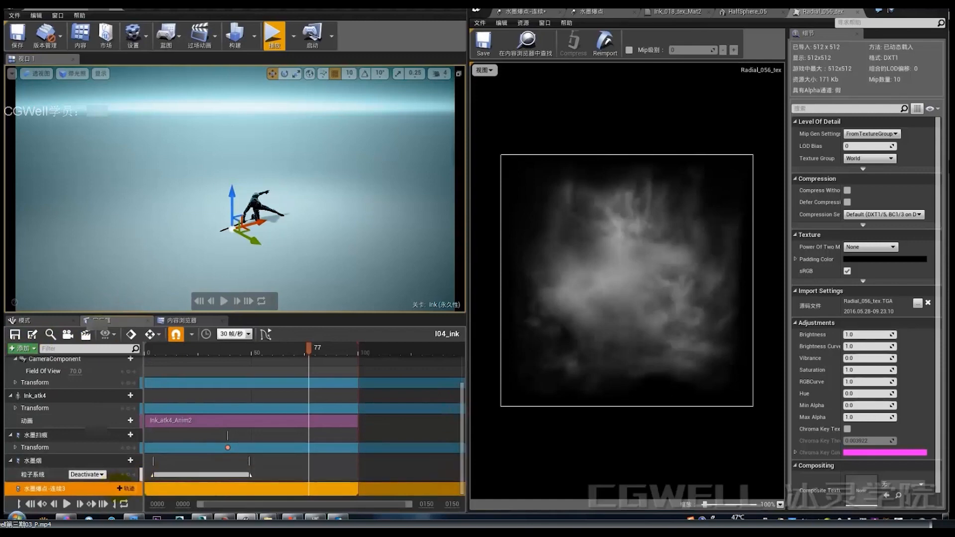
Step: Add a particle toggle track to 水墨爆点-连续3 in the sequence
left_click(126, 489)
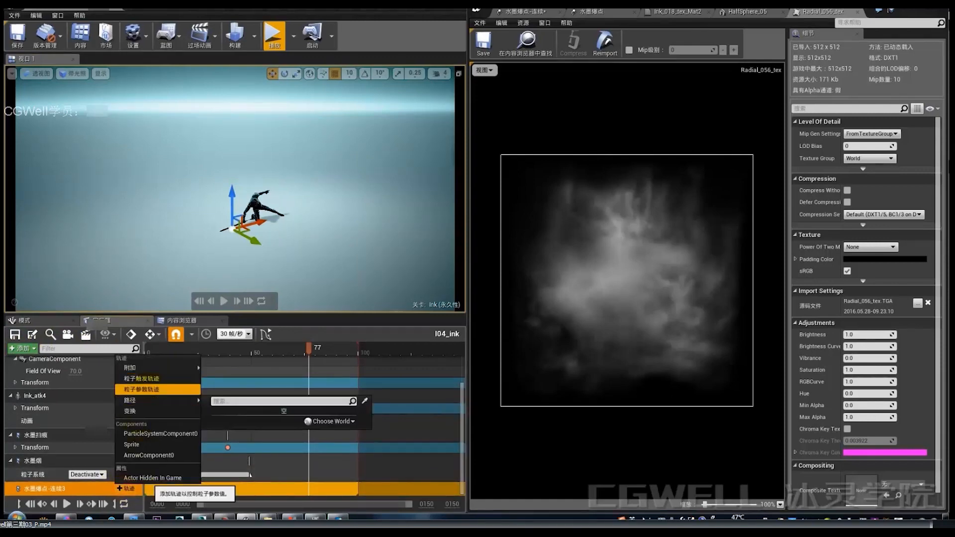
left_click(149, 389)
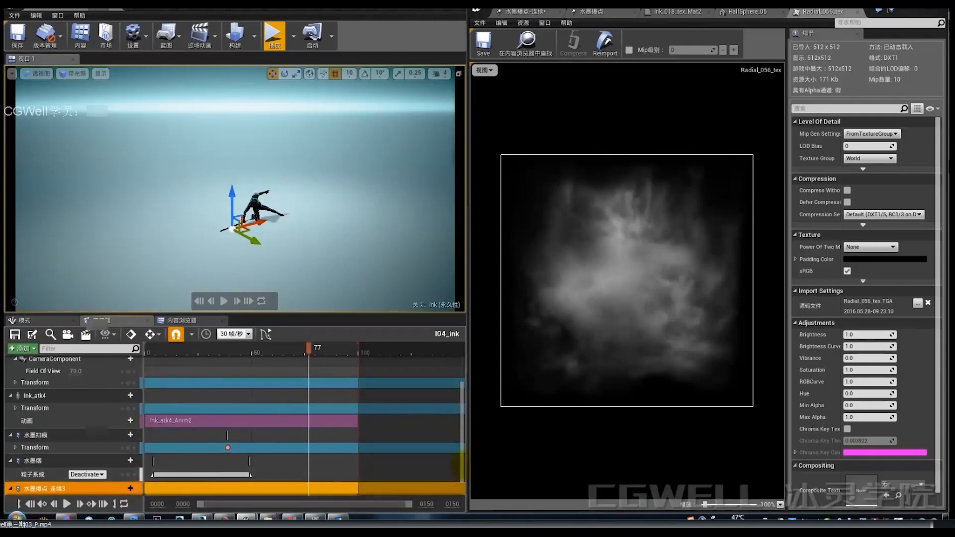
left_click_drag(462, 466, 461, 480)
Step: Key the 水墨爆点-连续3 particle system to Activate at frame 75 and Deactivate at about frame 95
mouse_move(167, 354)
left_mouse_down()
mouse_move(230, 358)
mouse_move(304, 386)
left_mouse_up()
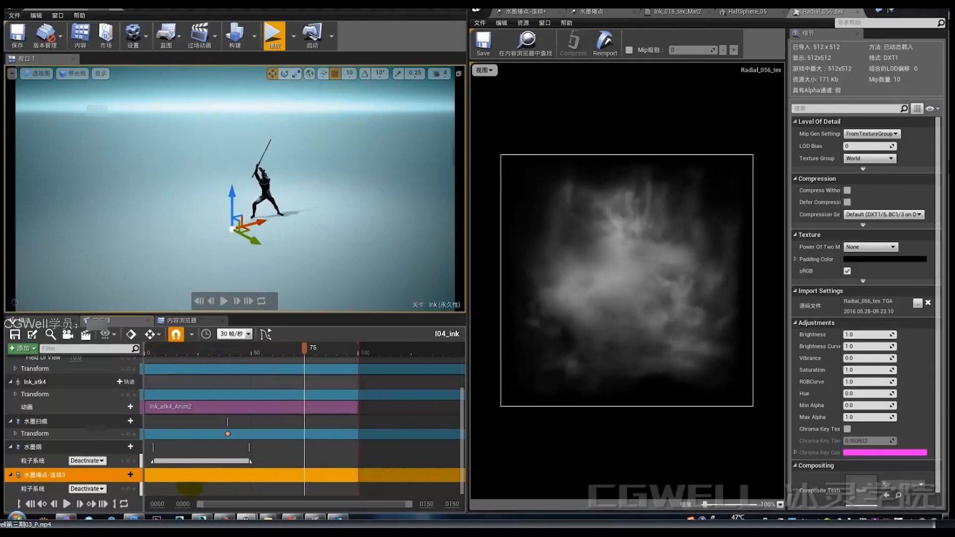
left_click(89, 489)
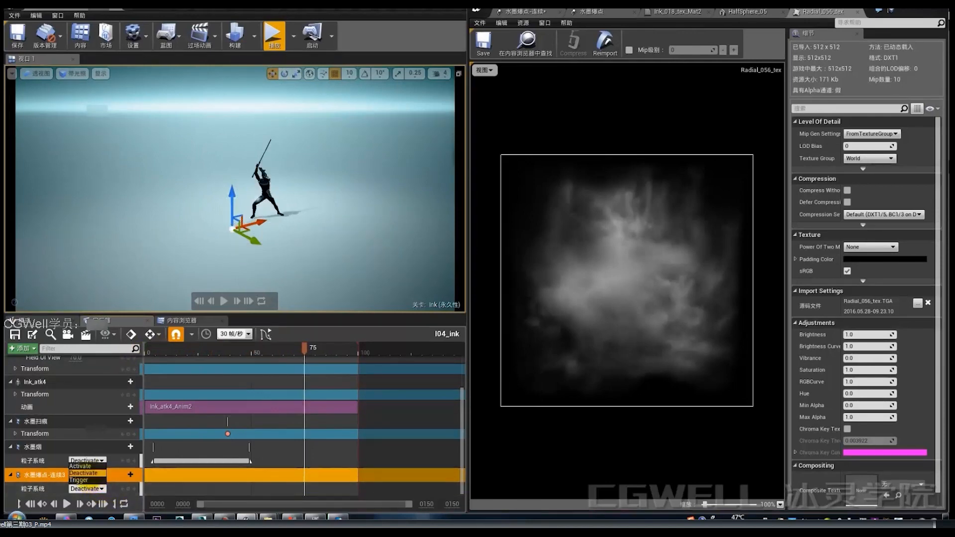
left_click(80, 466)
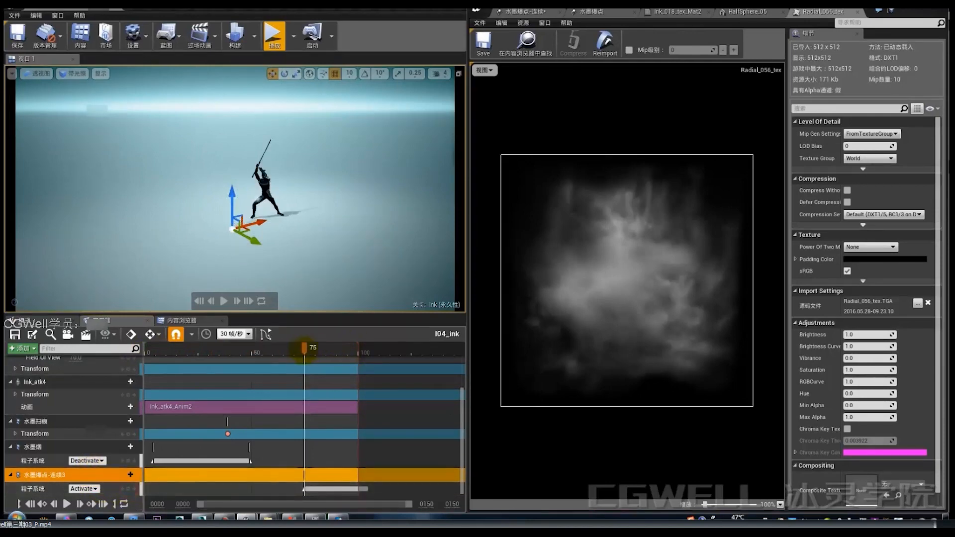
left_click_drag(307, 347, 326, 347)
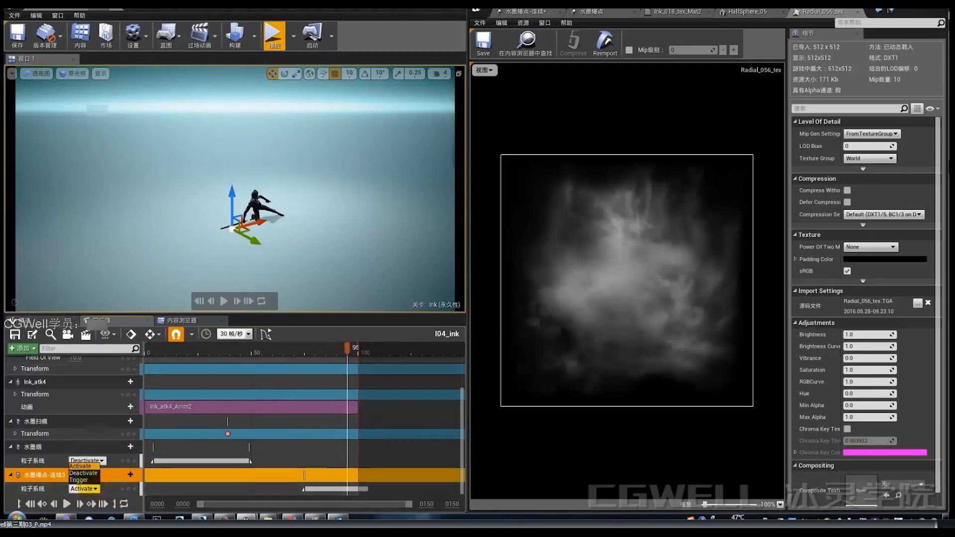
left_click(83, 473)
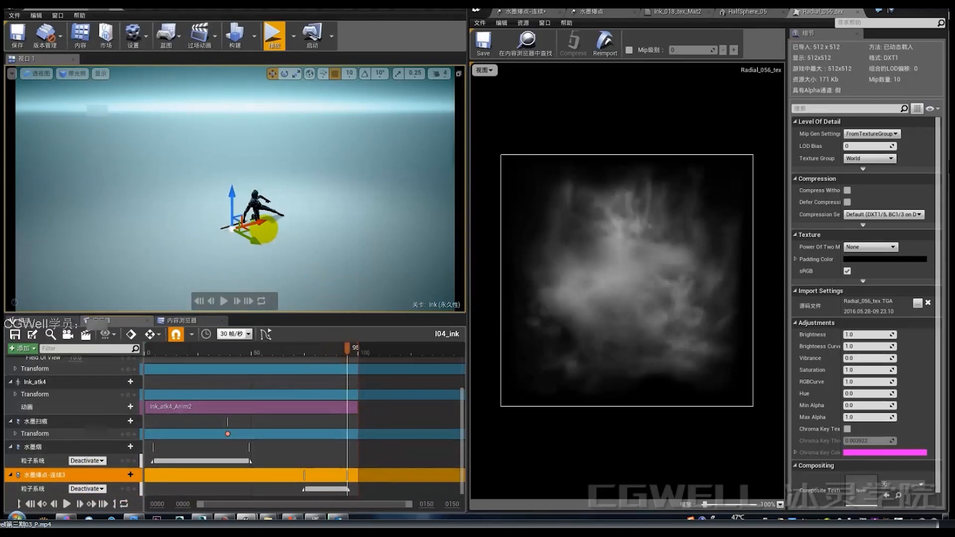
Step: Add a Transform track to 水墨爆点-连续3 with the sequence time set to frame 75
left_click_drag(347, 348, 304, 351)
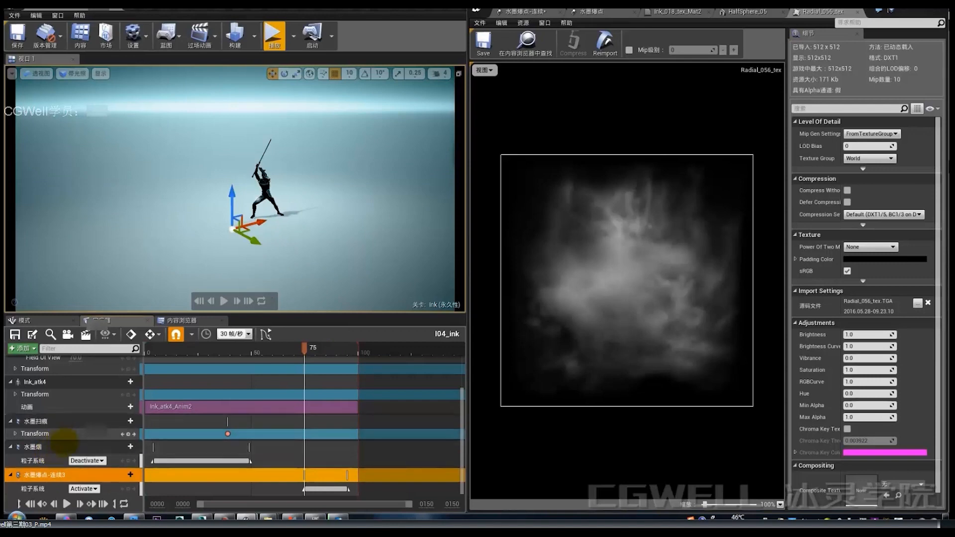
left_click(59, 446)
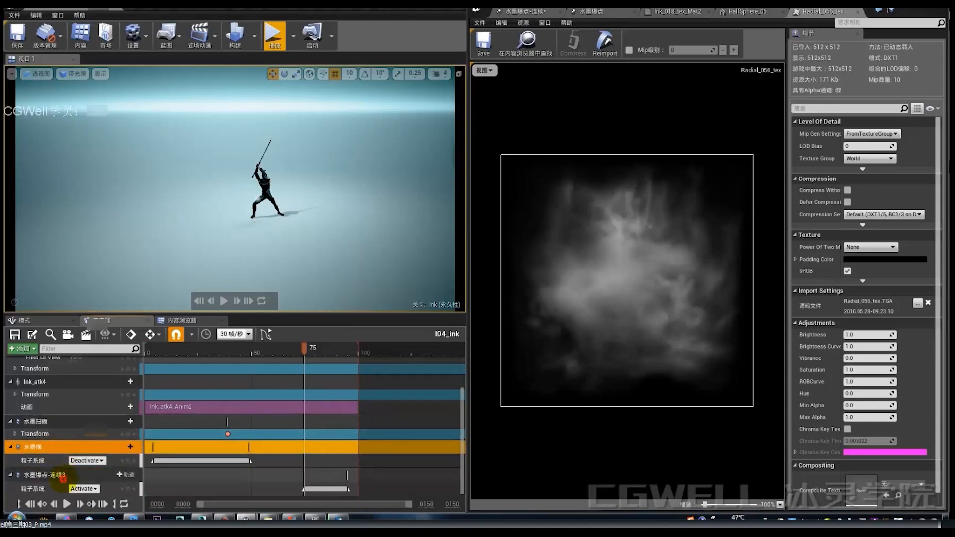
left_click(50, 475)
right_click(64, 475)
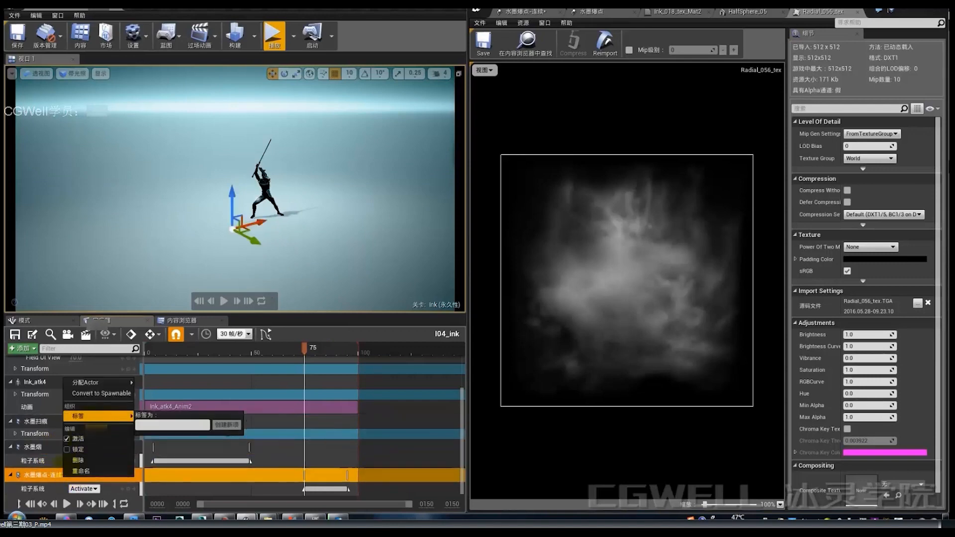
left_click(45, 475)
left_click(130, 475)
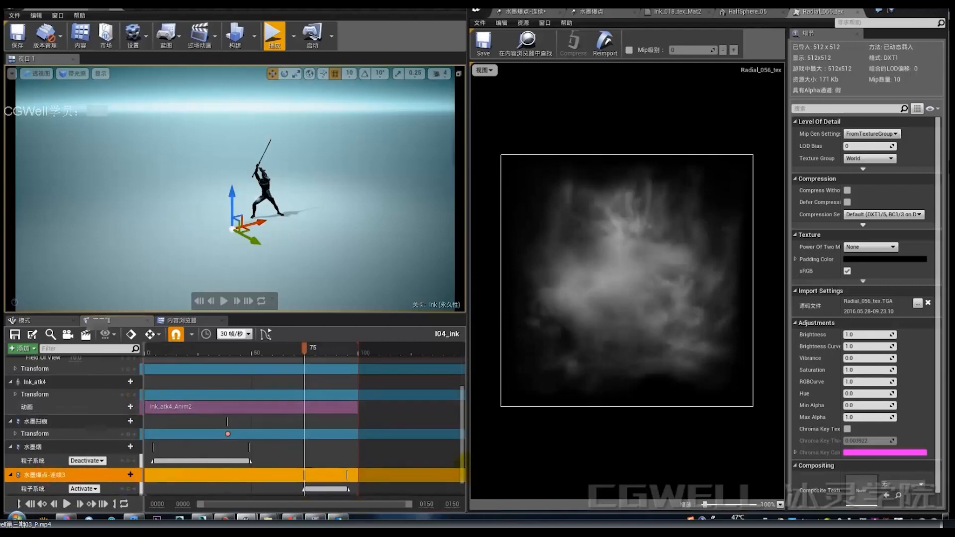
left_click_drag(462, 453, 463, 475)
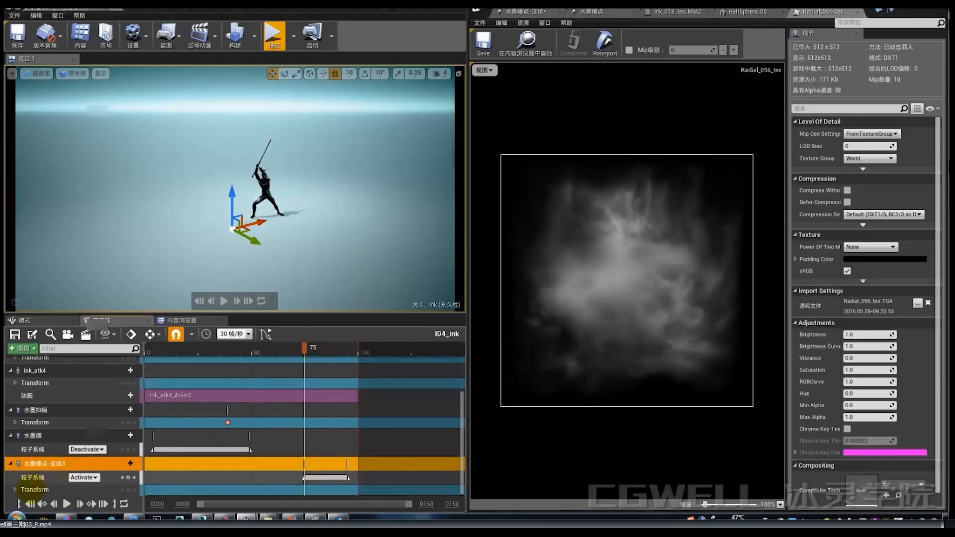
Step: Key the 水墨爆点-连续3 position at frame 75 and, moved far along negative X, at about frame 95, and preview the travelling burst
left_click_drag(462, 449, 456, 481)
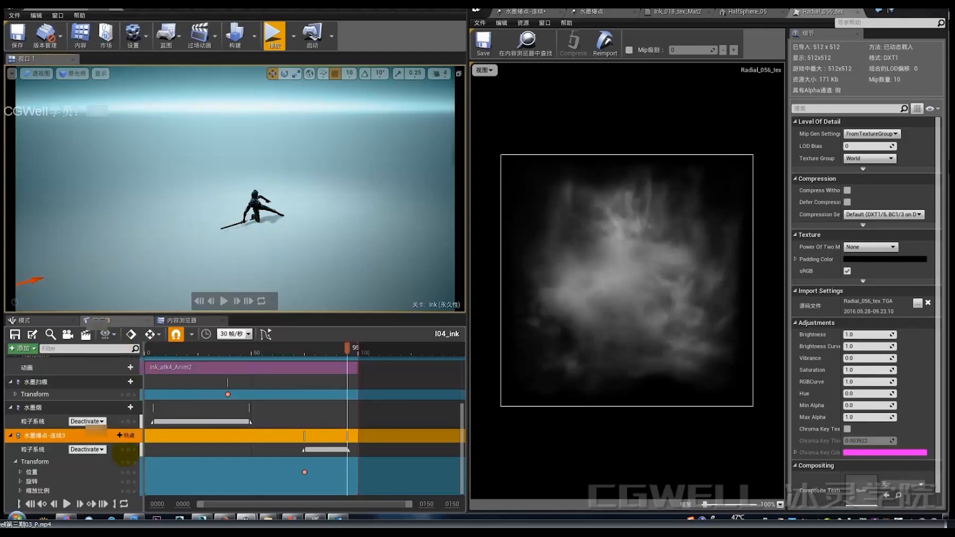
left_click(128, 472)
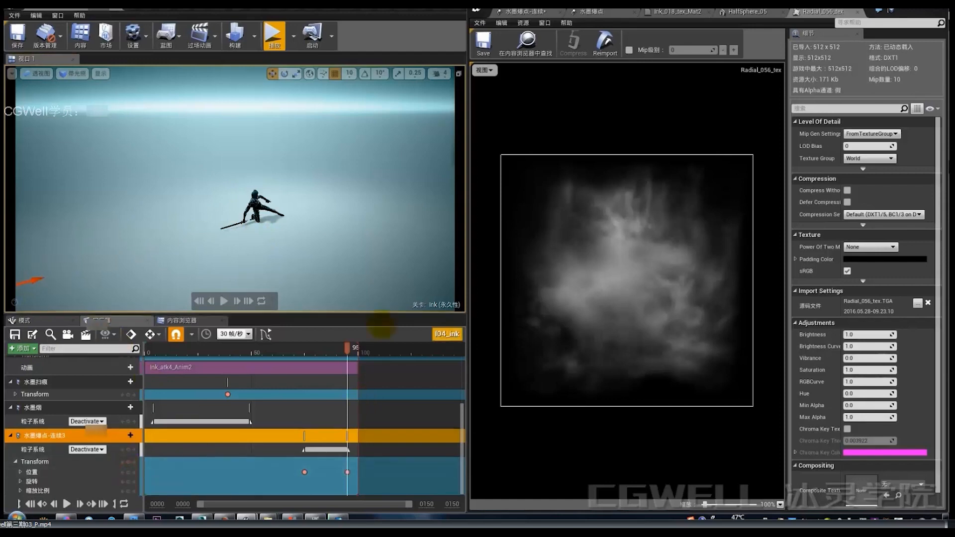
mouse_move(271, 354)
left_mouse_down()
mouse_move(320, 356)
mouse_move(348, 373)
left_mouse_up()
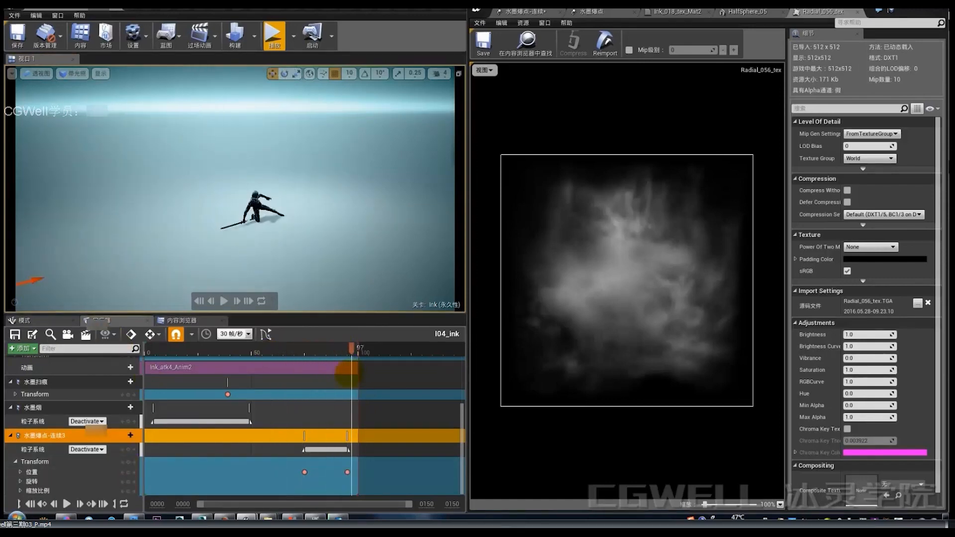
left_click(224, 301)
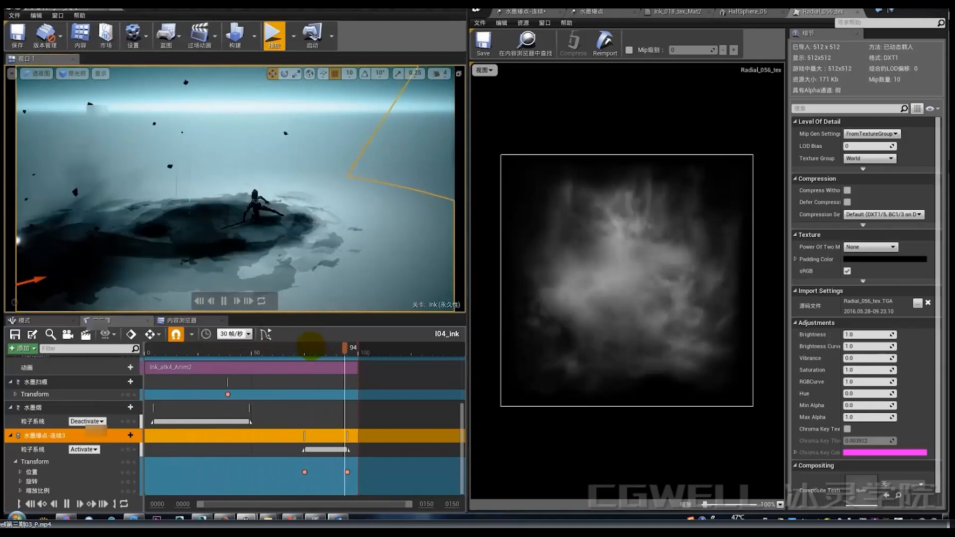
left_click(300, 350)
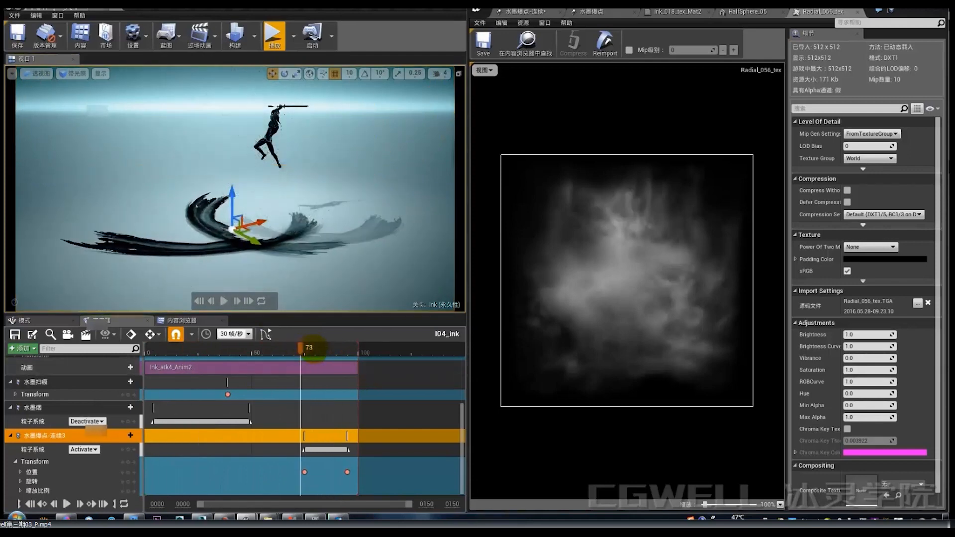
left_click_drag(301, 349, 311, 350)
Step: Close the asset editor window, applying the changes to the Ink_018_tex_Mat2 material
left_click(935, 8)
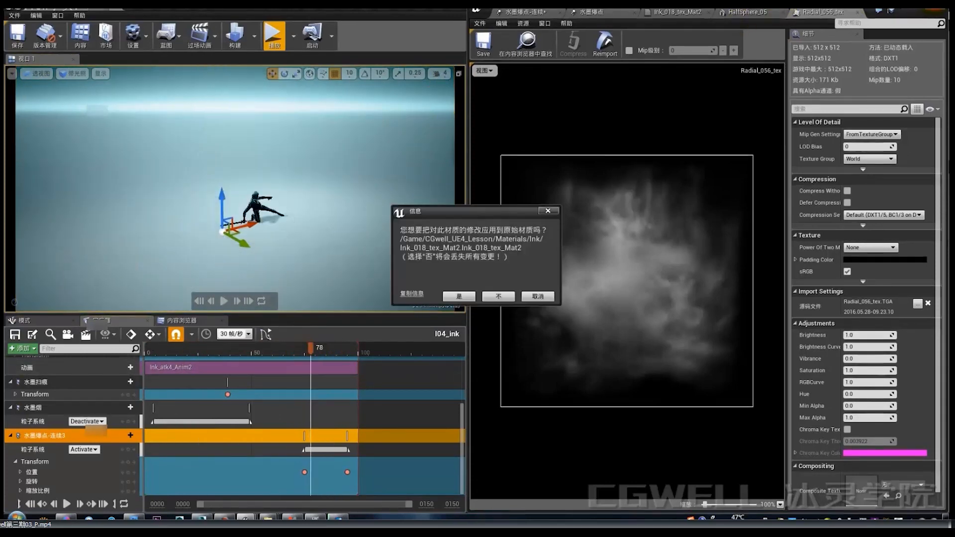
left_click(472, 297)
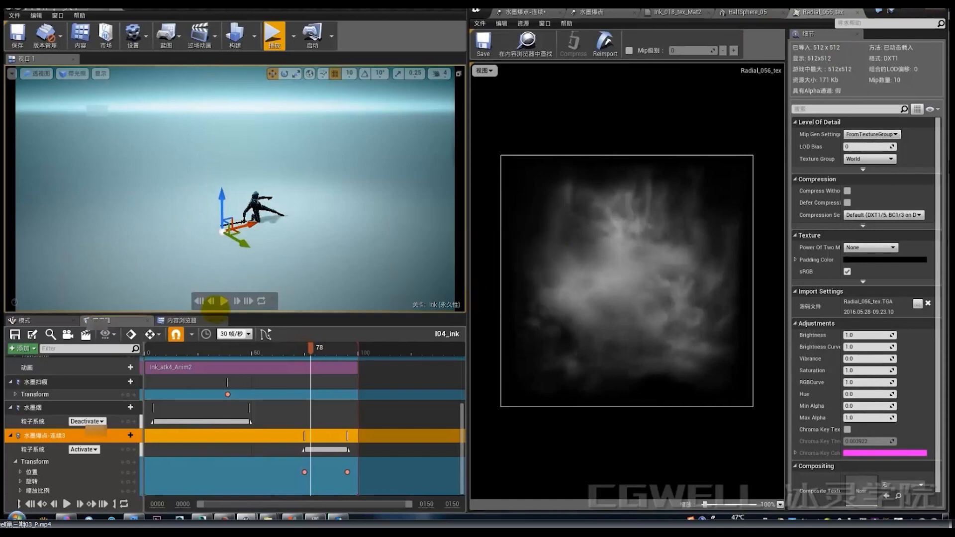
left_click(255, 282)
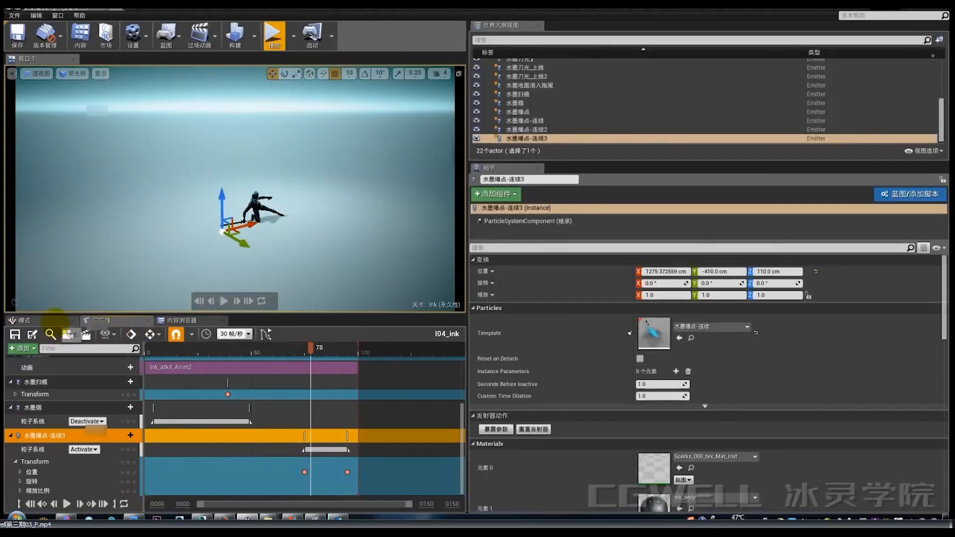
Step: Place the 水墨刀光 effect from the Lesson10 folder in the level at X 1110, Y -440, Z 200 cm and restart its emitter
left_click(169, 321)
left_click(133, 320)
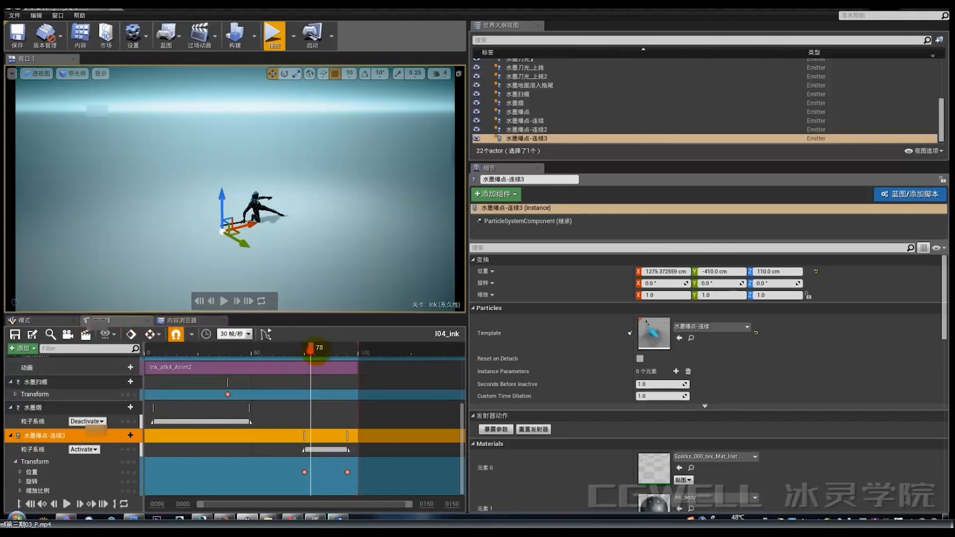
left_click_drag(230, 348, 314, 348)
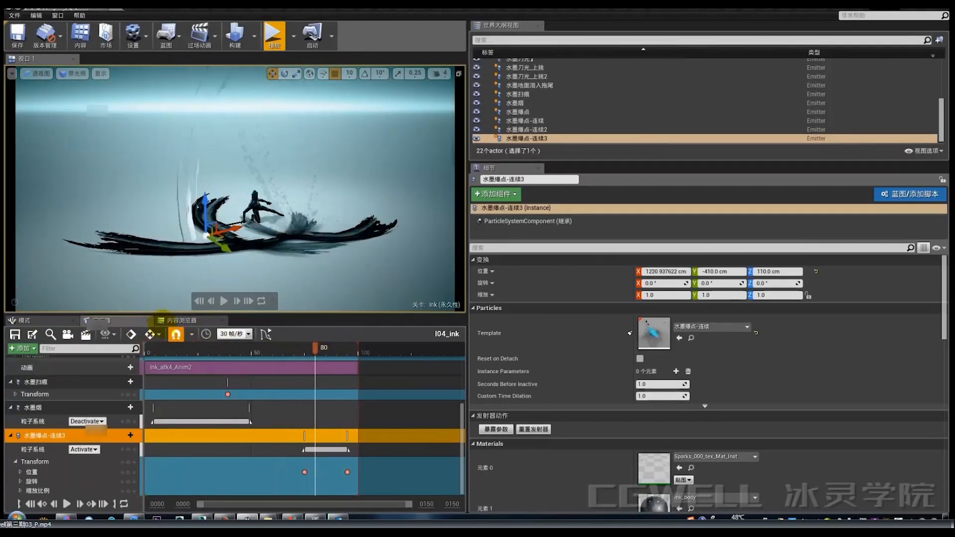
left_click(32, 320)
left_click(123, 321)
left_click(182, 320)
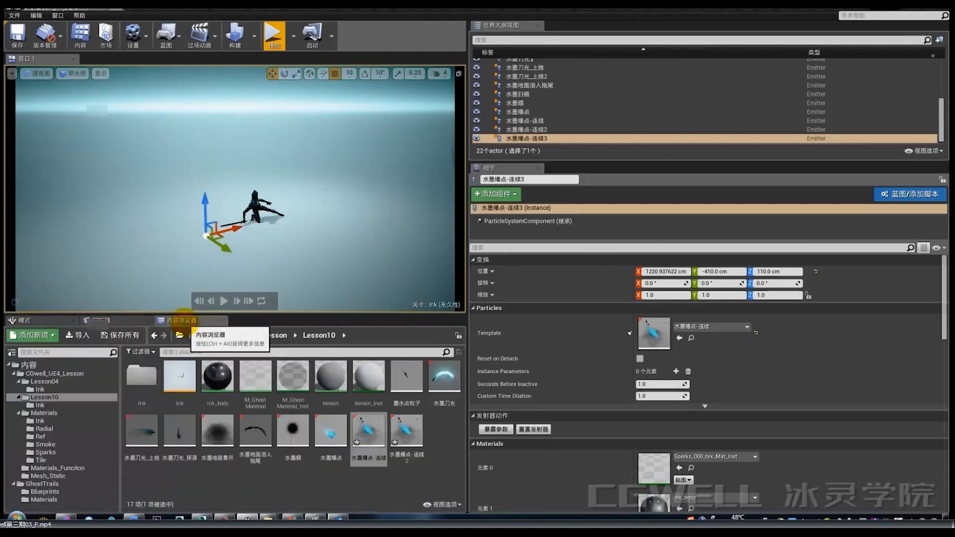
left_click_drag(448, 384, 164, 244)
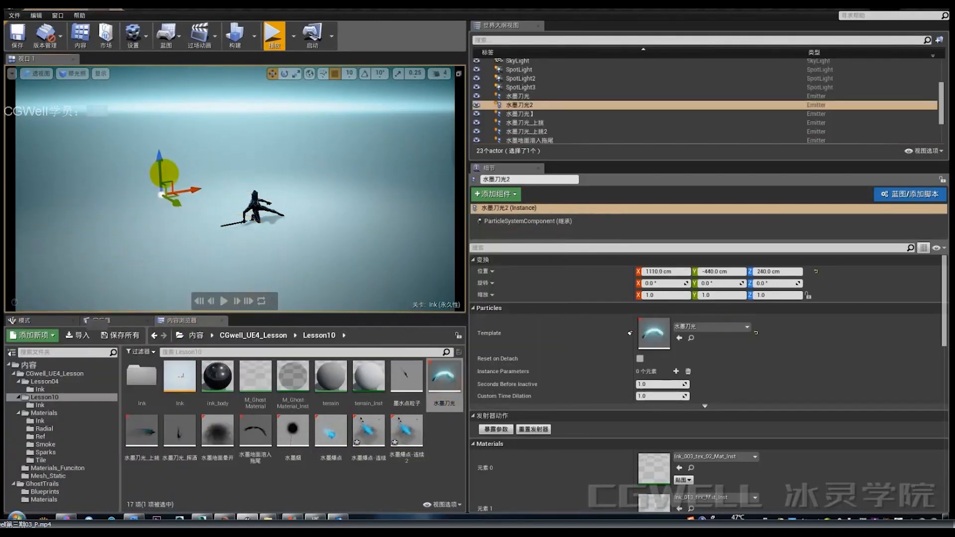
left_click(533, 428)
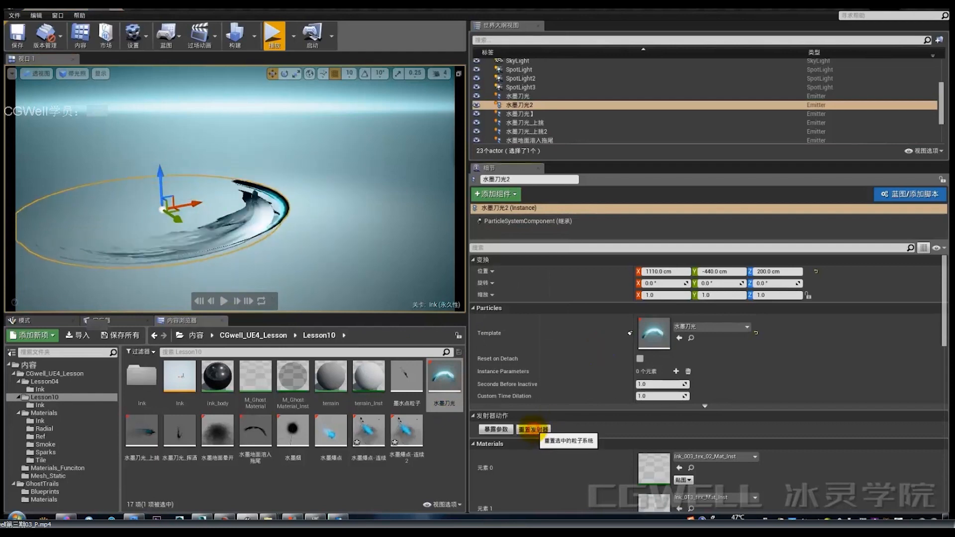
Step: Rotate the placed slash effect to about -122° on X and 180° on Z, restarting its emitter to check the direction
key("e")
mouse_move(185, 203)
left_mouse_down()
mouse_move(197, 207)
mouse_move(185, 199)
left_mouse_up()
left_click(310, 74)
left_click(524, 428)
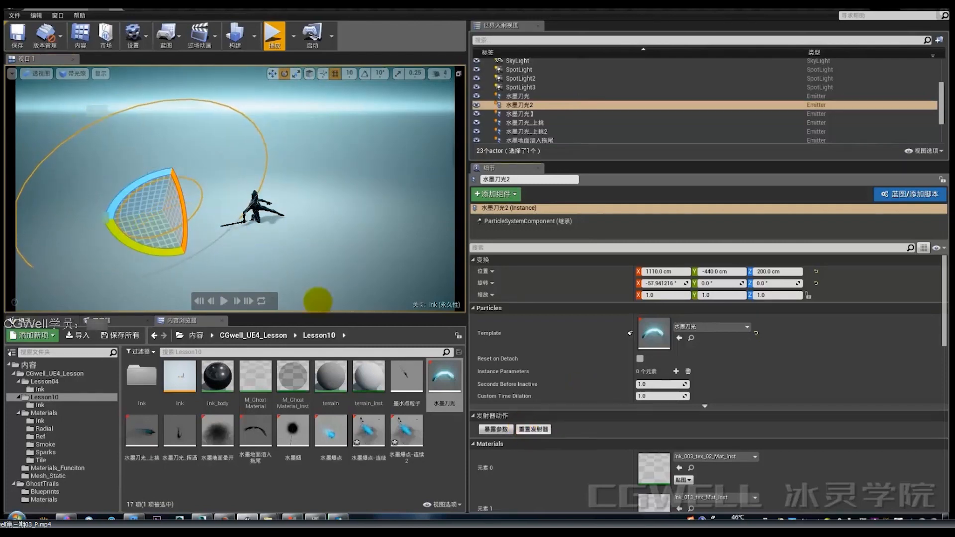
left_click_drag(131, 243, 169, 255)
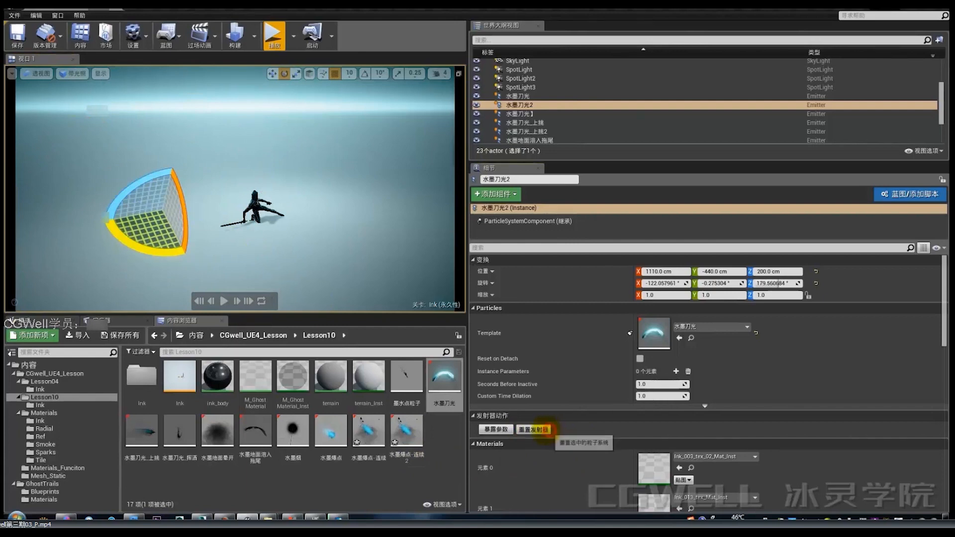
left_click(534, 428)
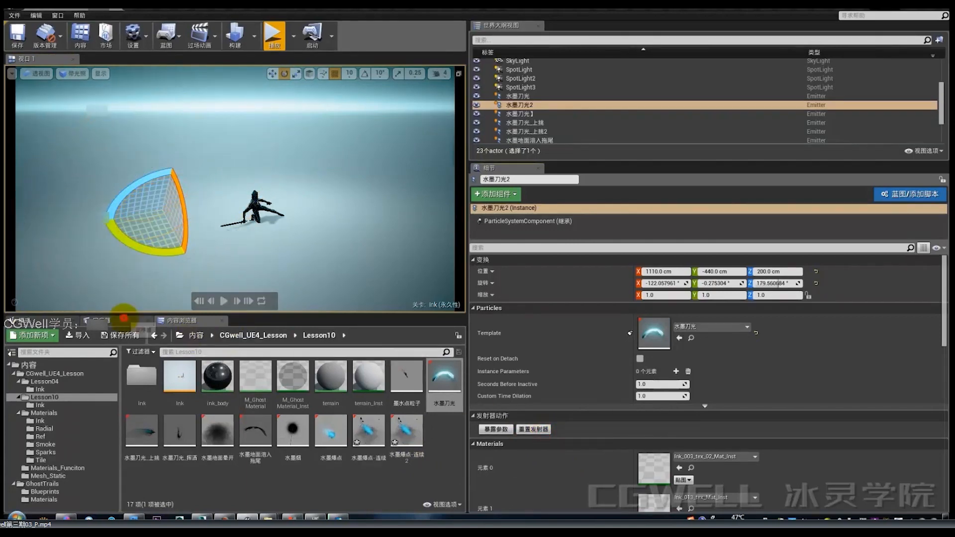
Step: Add the 水墨刀光2 actor to the l04_ink sequence and bring its row into view
left_click(124, 318)
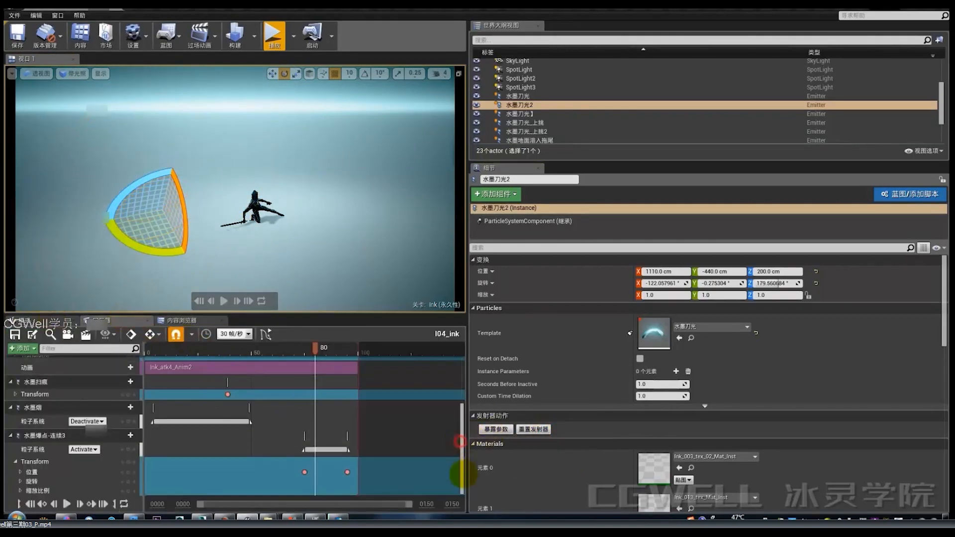
key("w")
left_click(22, 348)
mouse_move(53, 358)
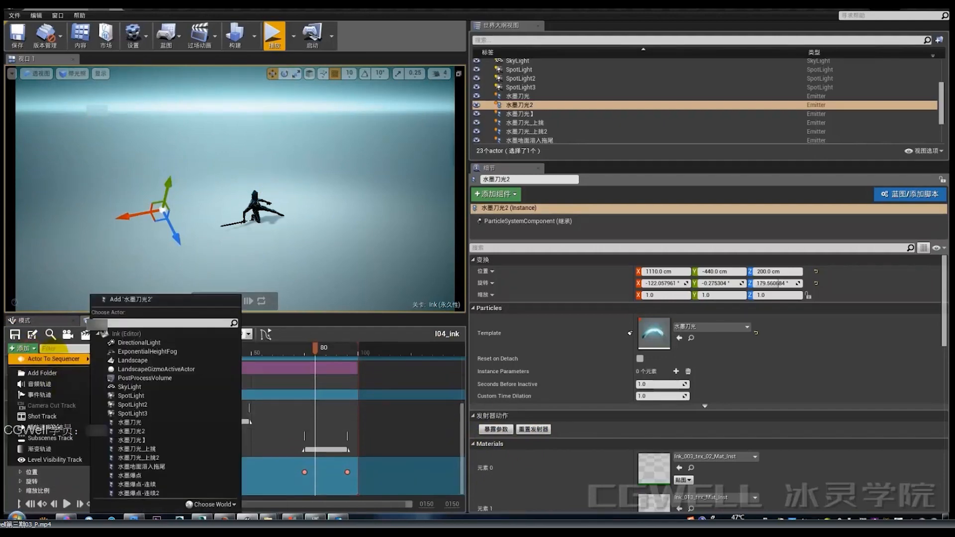
left_click(131, 299)
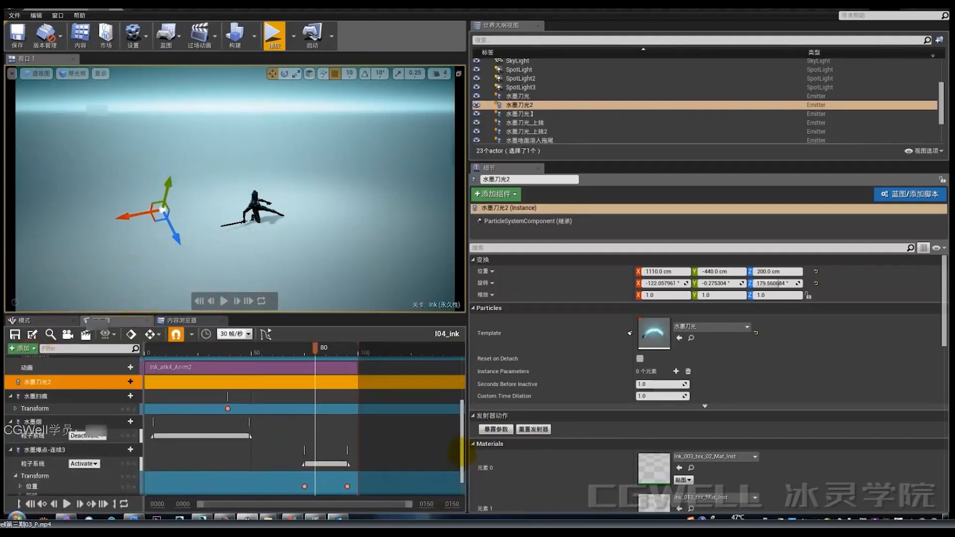
left_click_drag(456, 451, 457, 482)
left_click_drag(463, 450, 455, 373)
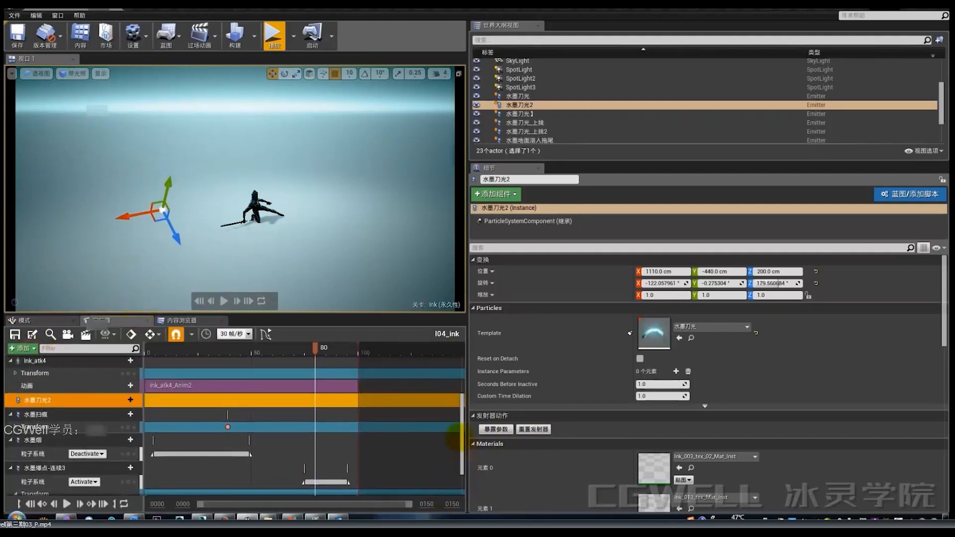
Step: Add a particle toggle track to 水墨刀光2, key it to Trigger at frame 78, and play back the slash
left_click(125, 402)
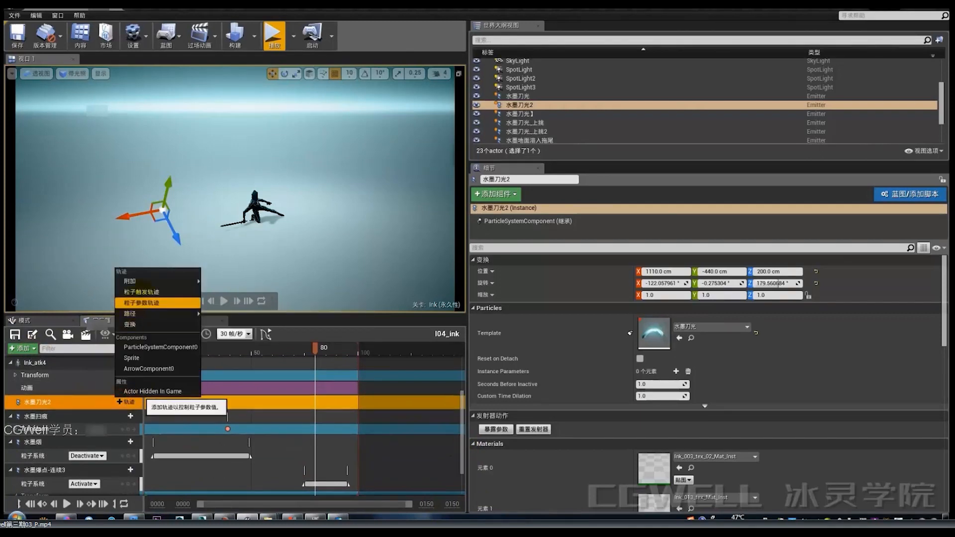
left_click(142, 292)
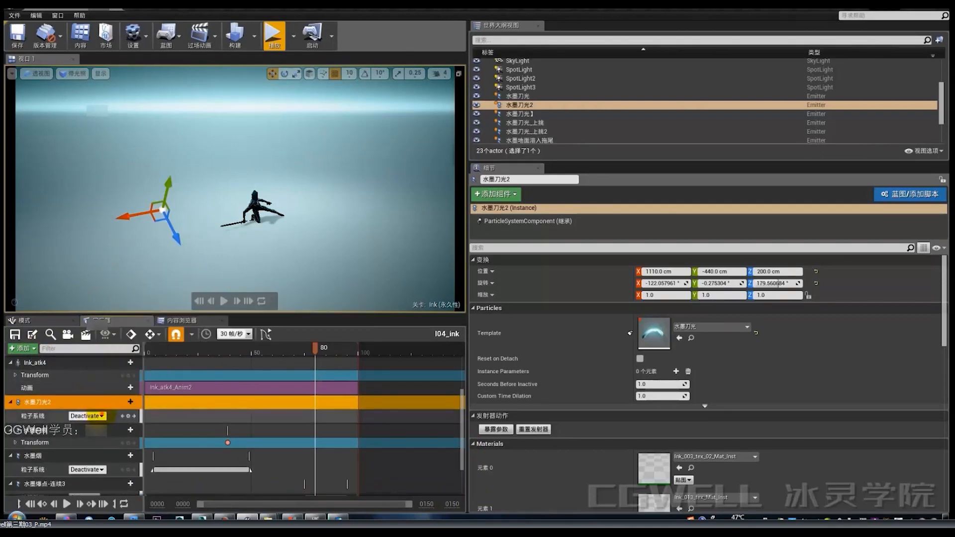
left_click(78, 438)
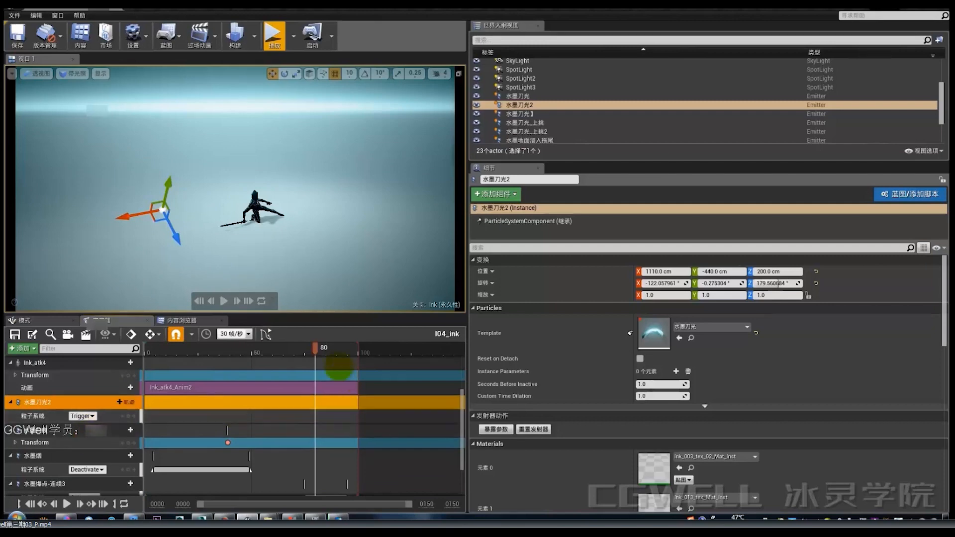
mouse_move(314, 348)
left_mouse_down()
mouse_move(266, 351)
mouse_move(311, 358)
left_mouse_up()
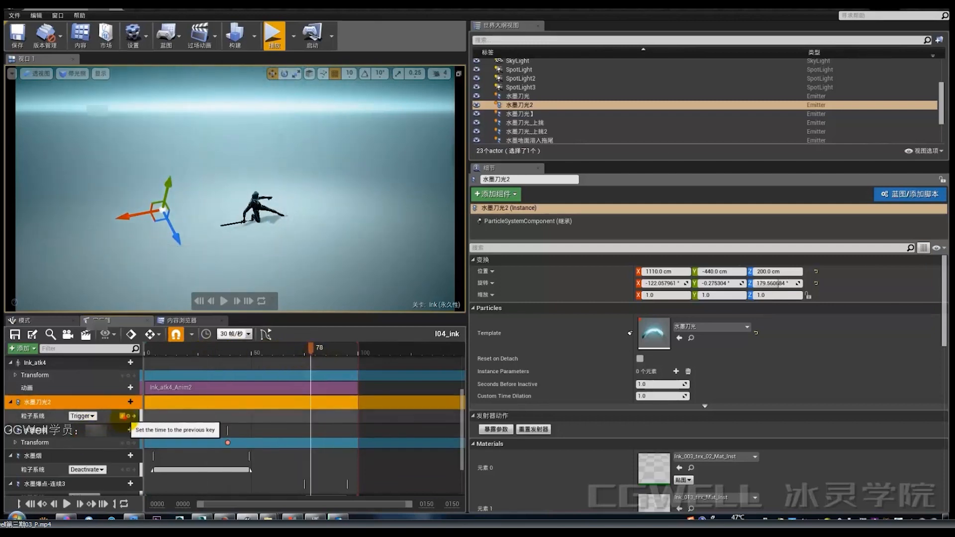
left_click(280, 349)
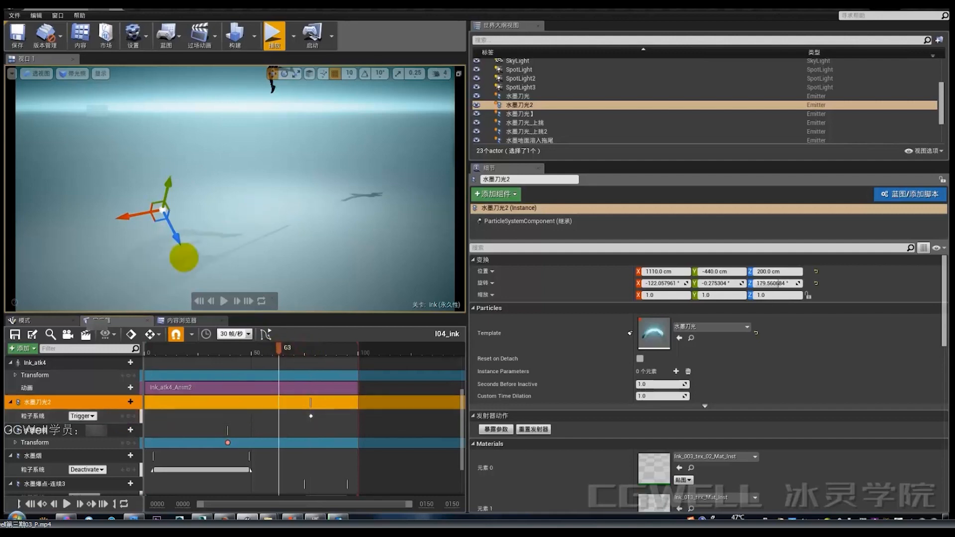
left_click(223, 300)
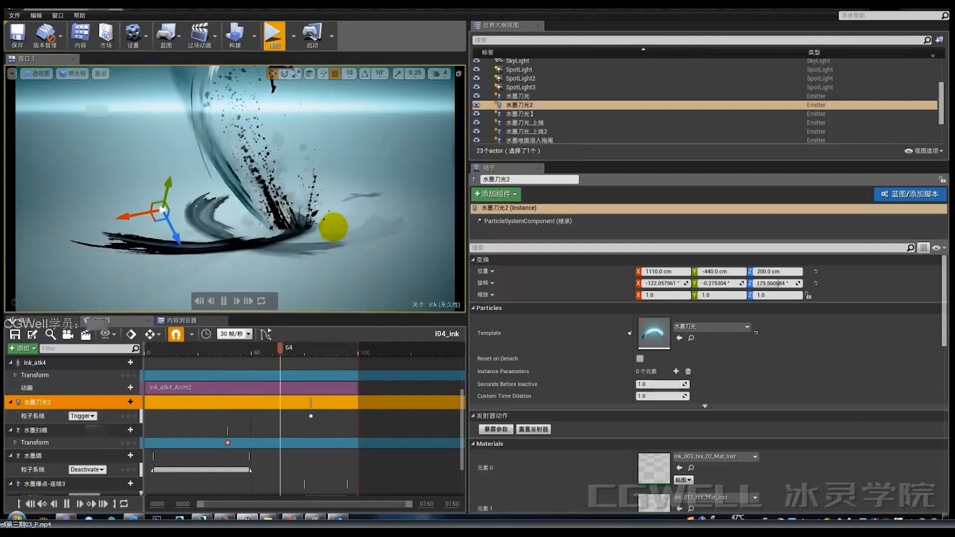
left_click(324, 347)
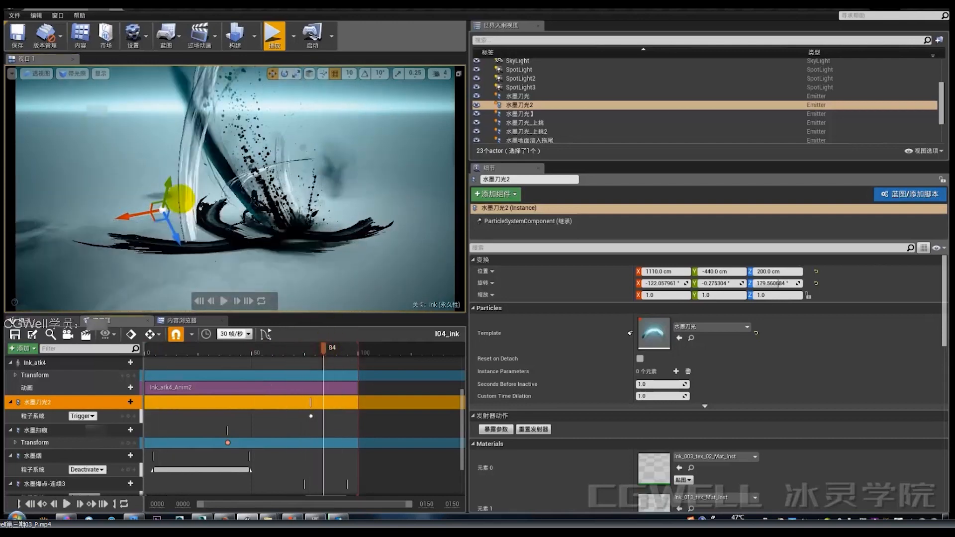
Step: Duplicate 水墨刀光2 along negative X to about X 920 cm and rotate the copy to about -147°, -17°, 169°
left_click_drag(128, 219, 58, 232, "alt")
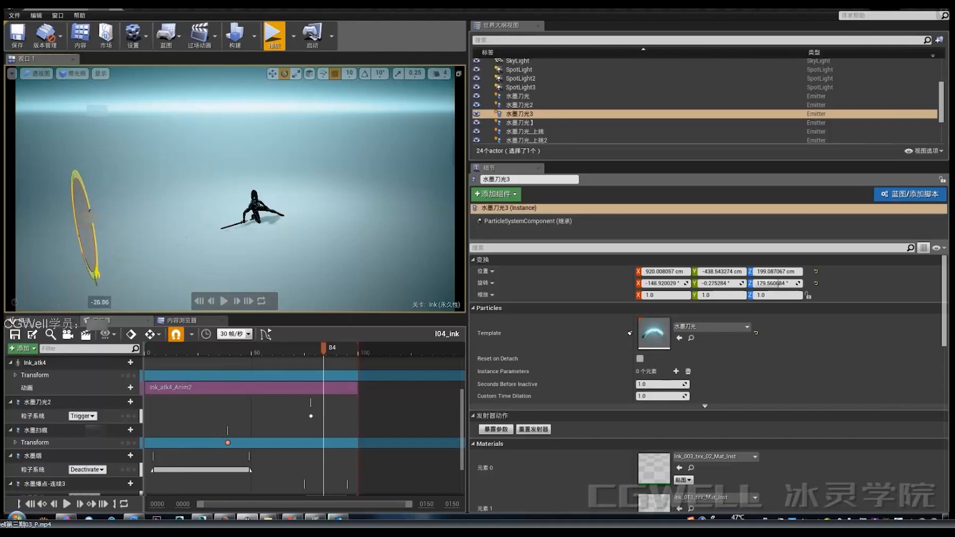
left_click_drag(52, 272, 49, 269)
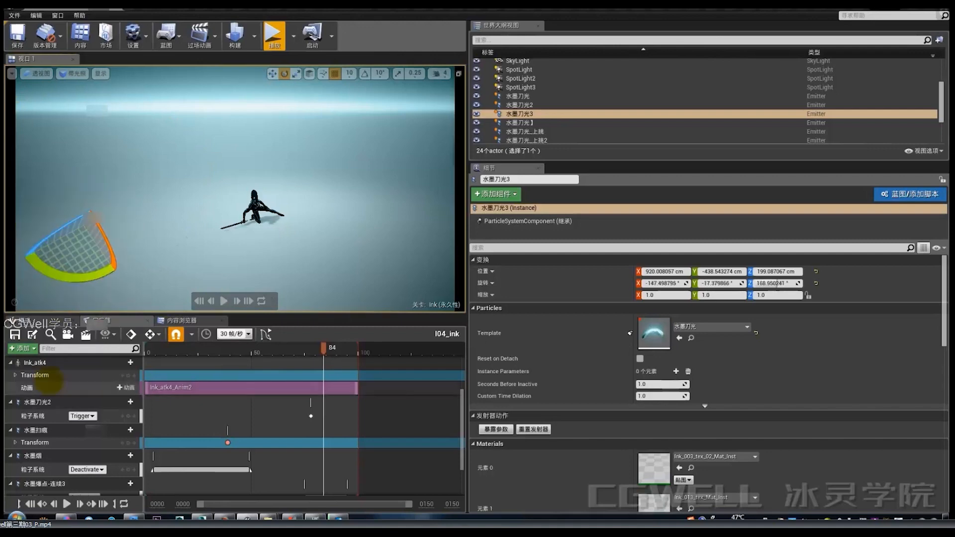
left_click_drag(219, 350, 272, 359)
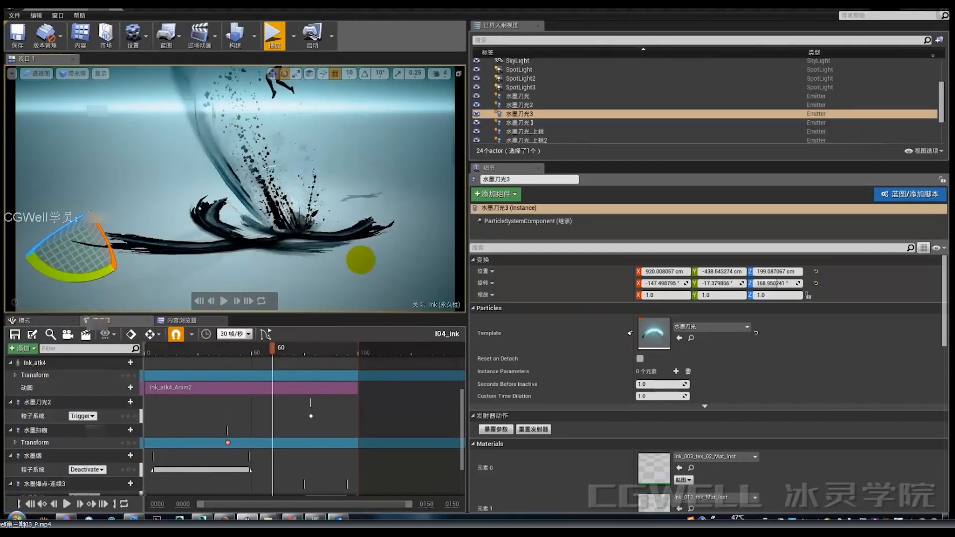
Step: Deselect the slash effect, run the level in the editor viewport to review the full ink strike, and end the run
left_click(361, 259)
left_click(426, 129)
left_click(401, 113)
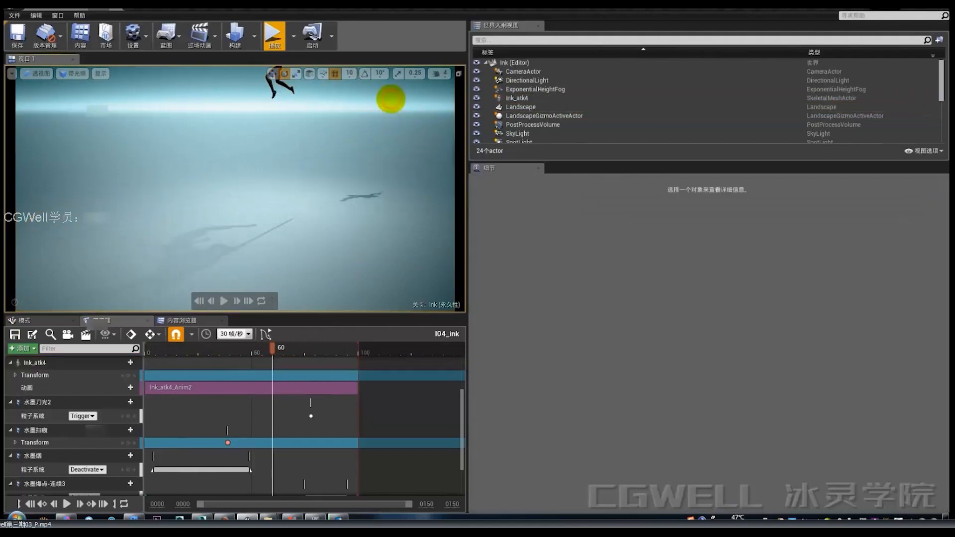
left_click(273, 36)
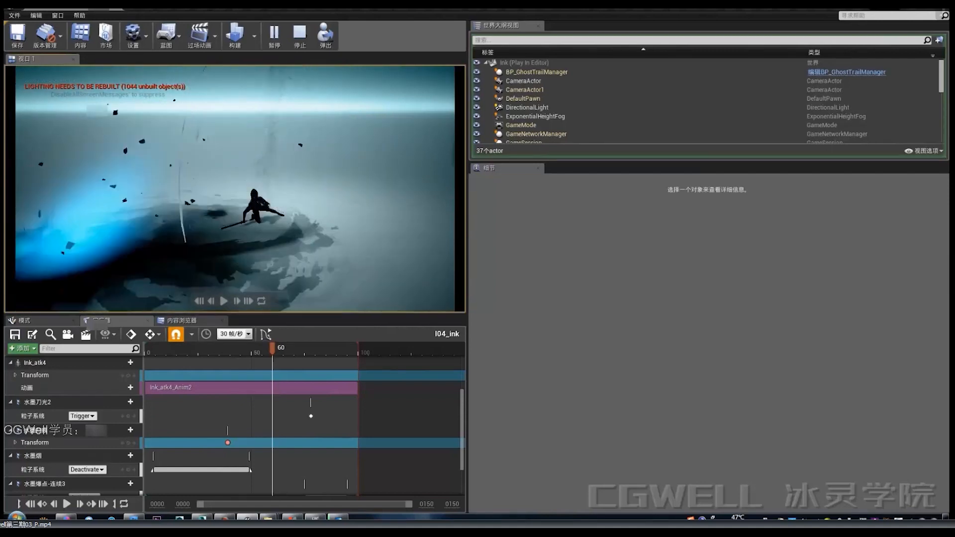
key("Escape")
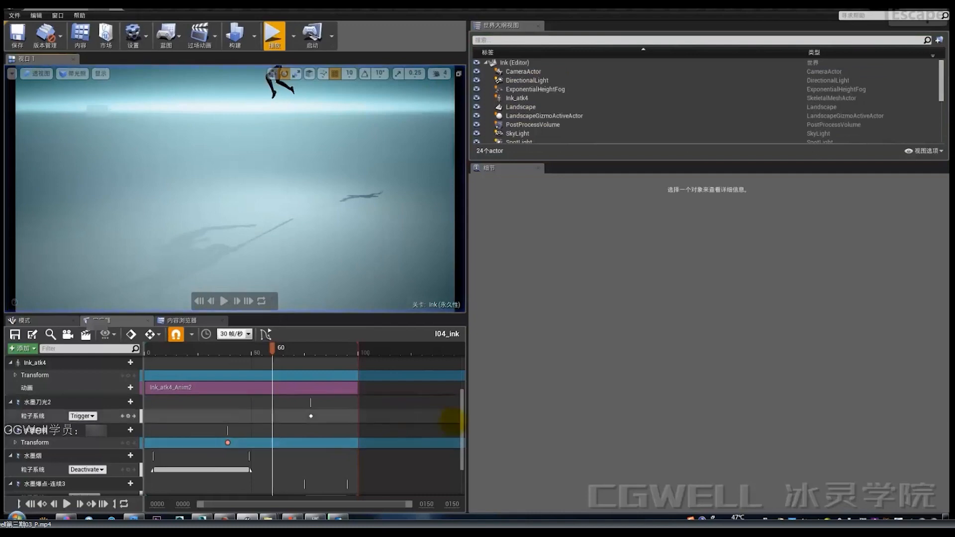
Step: View the l04_ink sequence's movie render settings, close them without capturing, and play back the strike from around frame 60
scroll(464, 380, "up", 5)
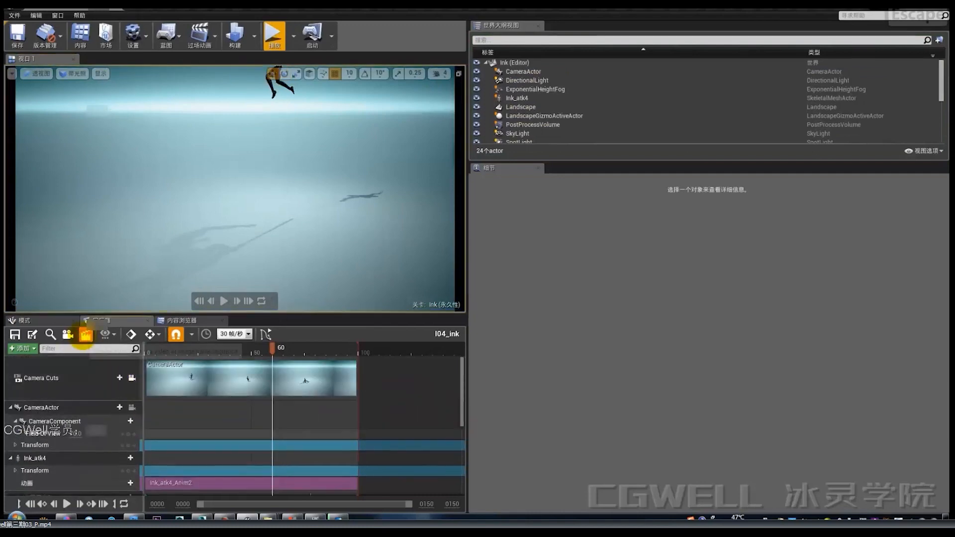
left_click(85, 334)
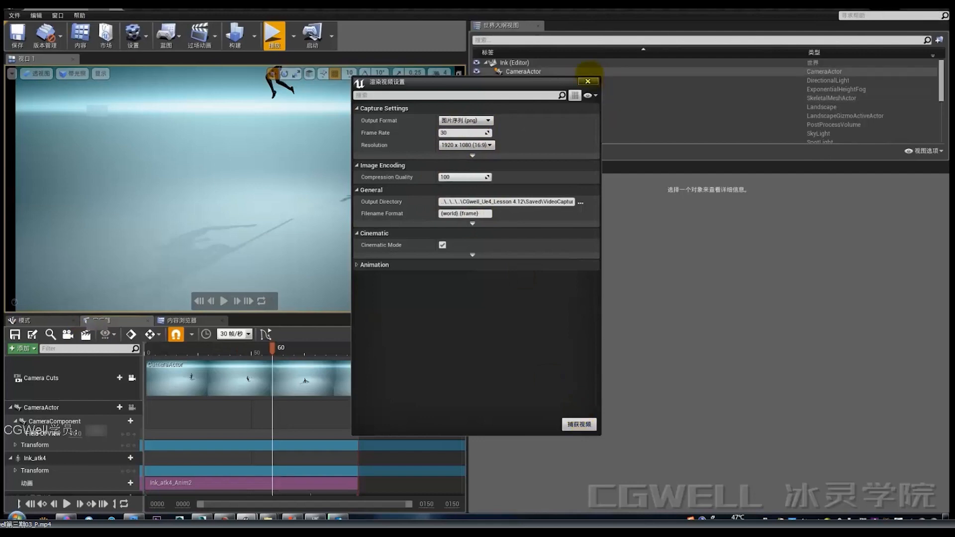
left_click(588, 81)
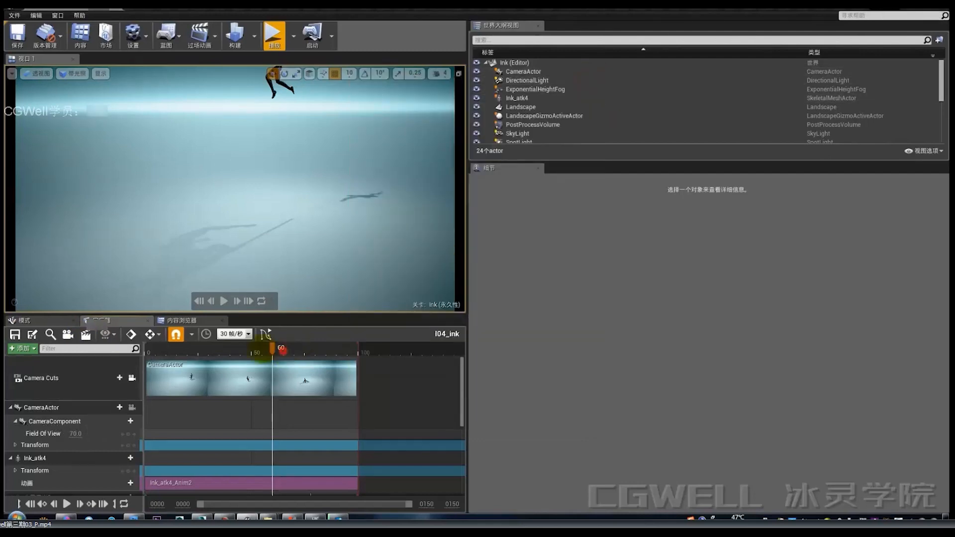
key("space")
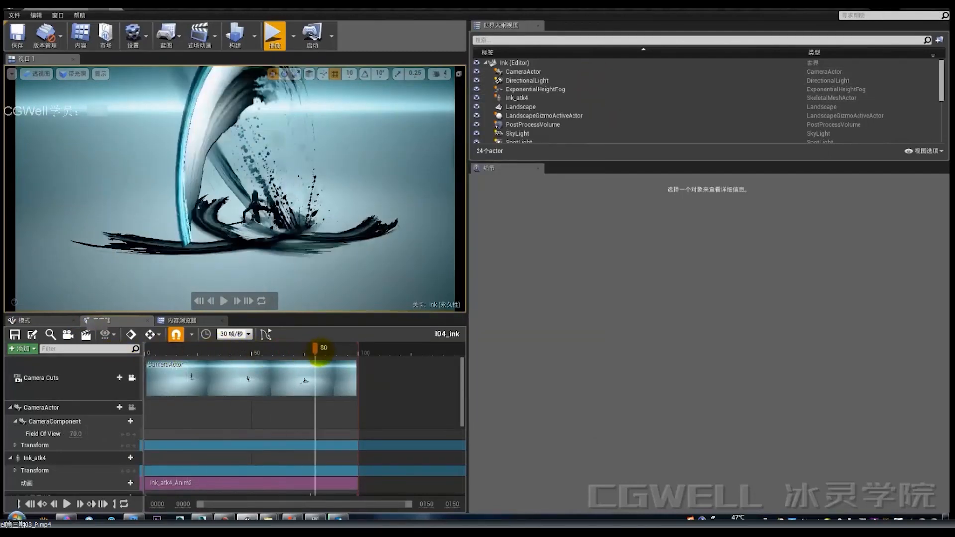